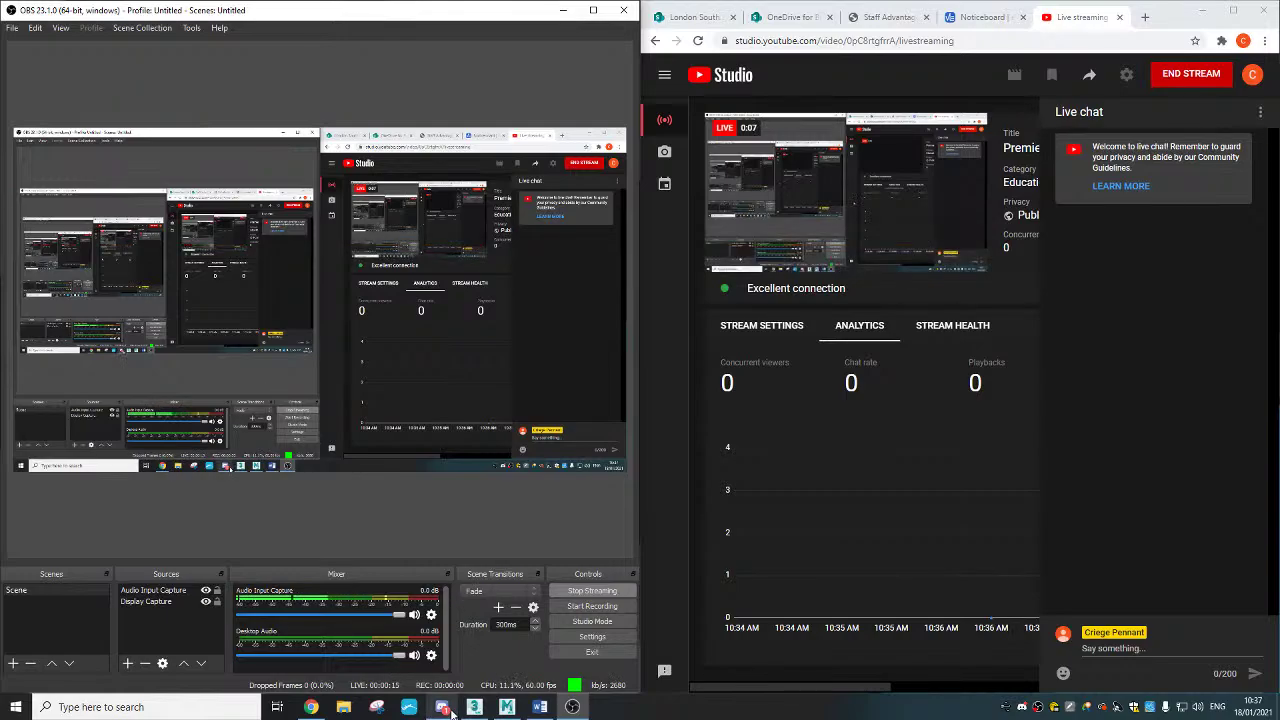
Step: Switch to Discord and post "Can someone log onto the stream and tell me if you can hear me ok ?" in the project-2 channel
left_click(443, 706)
scroll(434, 575, "down", 4)
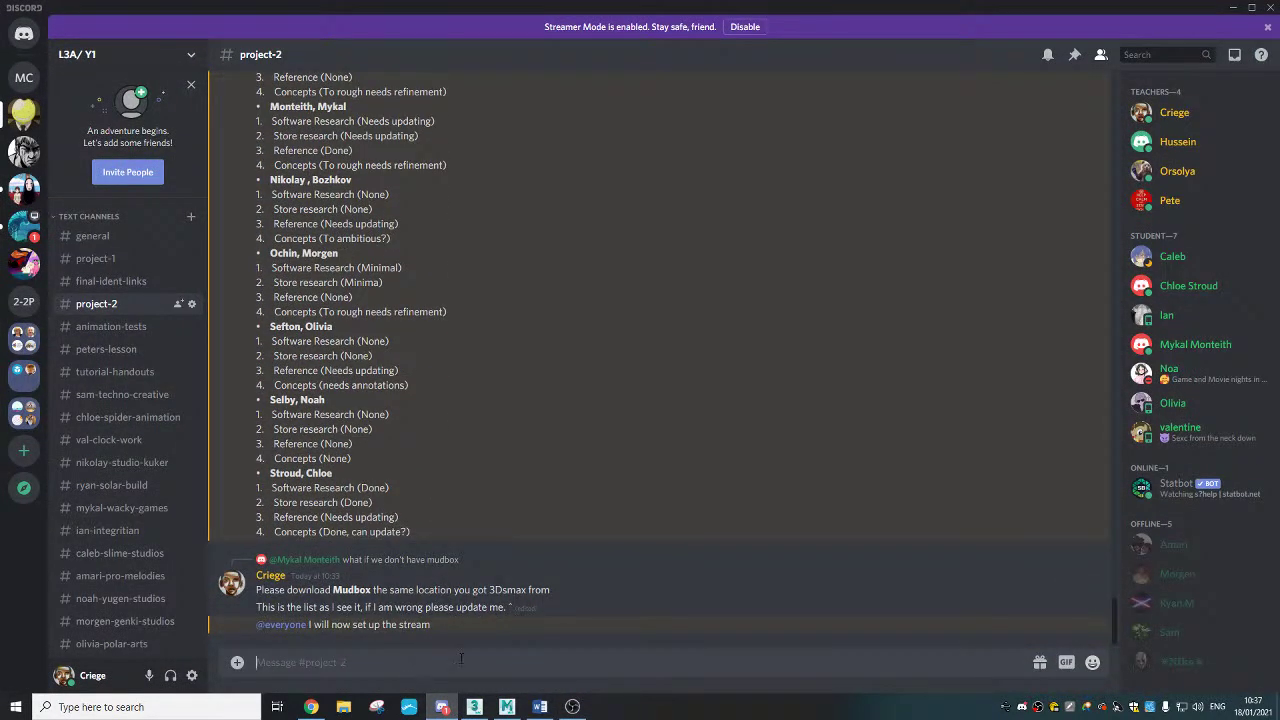
type("CA")
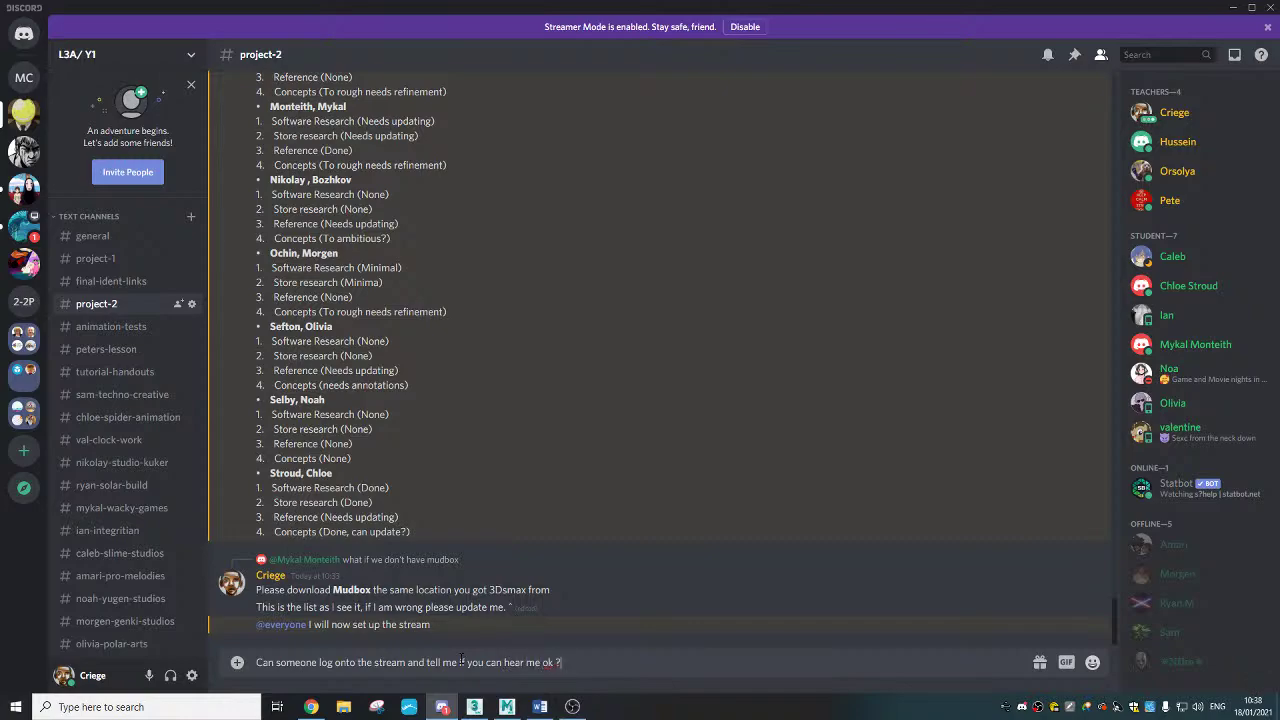
key("Return")
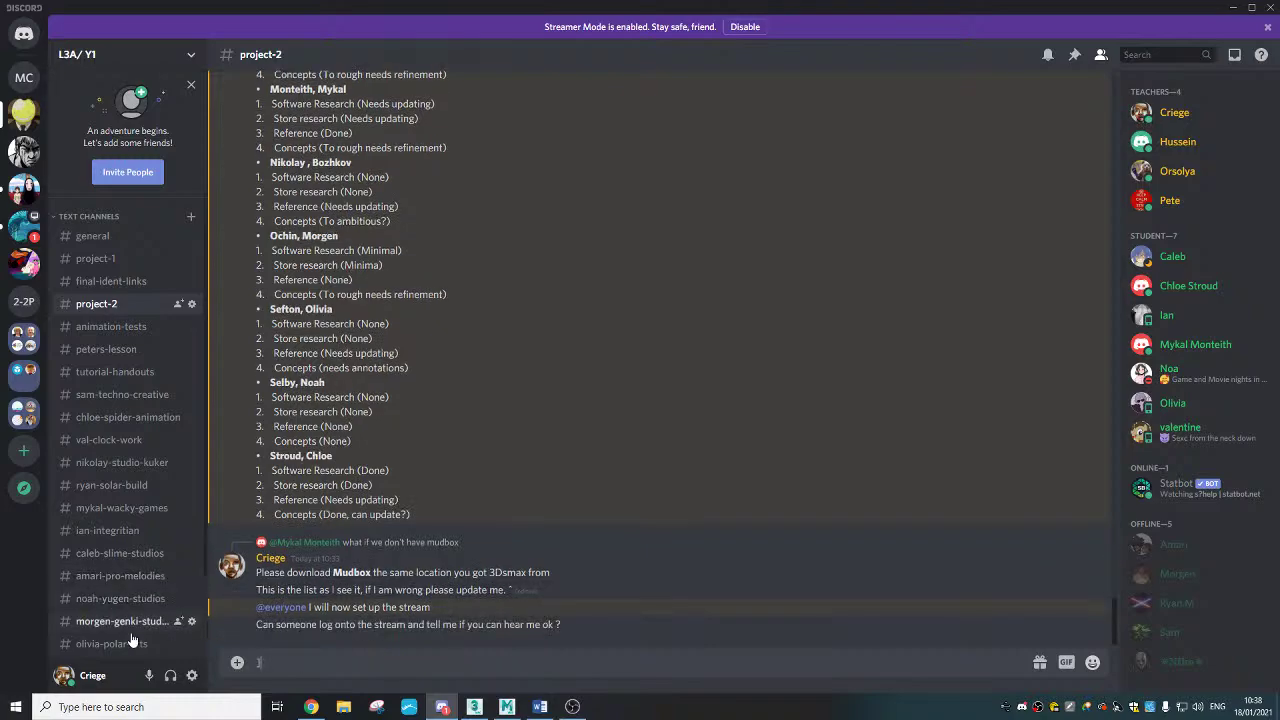
left_click(1232, 8)
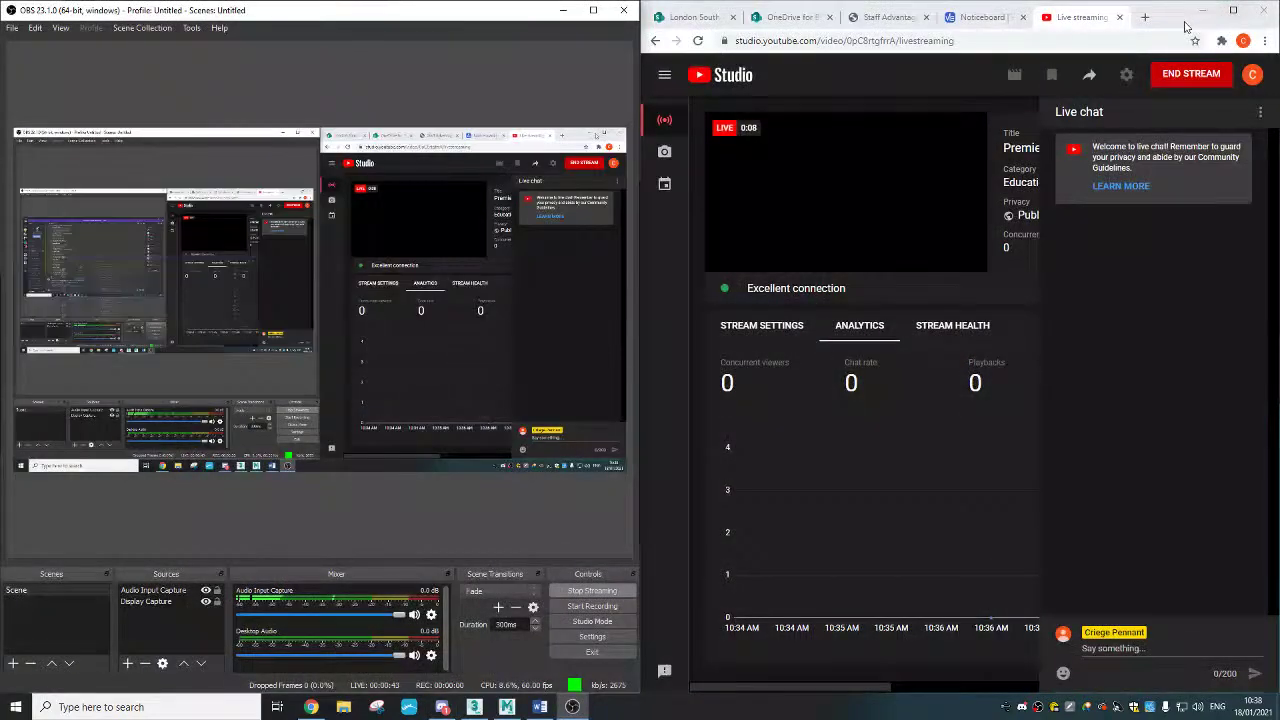
Step: Switch to 3ds Max and examine the row of robot models with edged faces shown, ending close on the red textured robot
left_click(474, 707)
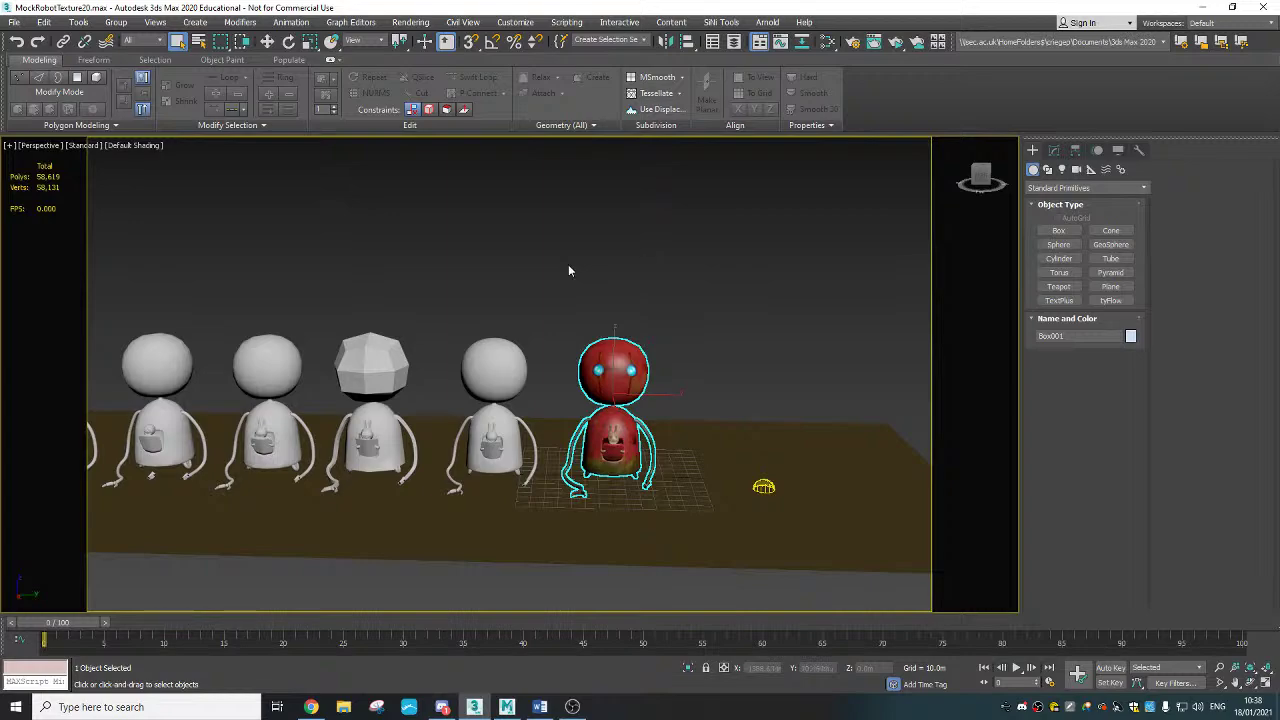
scroll(585, 278, "down", 4)
mouse_move(673, 290)
middle_mouse_down("alt")
mouse_move(623, 302)
mouse_move(694, 300)
mouse_move(674, 297)
middle_mouse_up("alt")
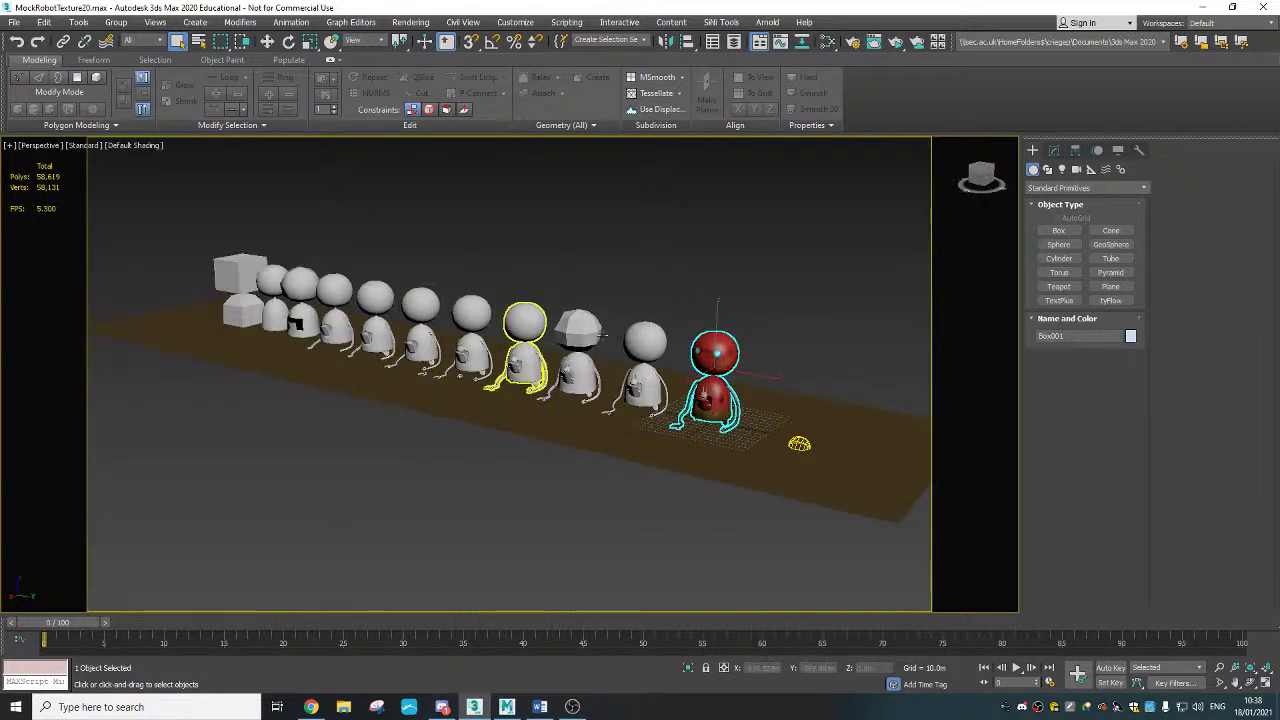
key("F4")
scroll(559, 342, "up", 4)
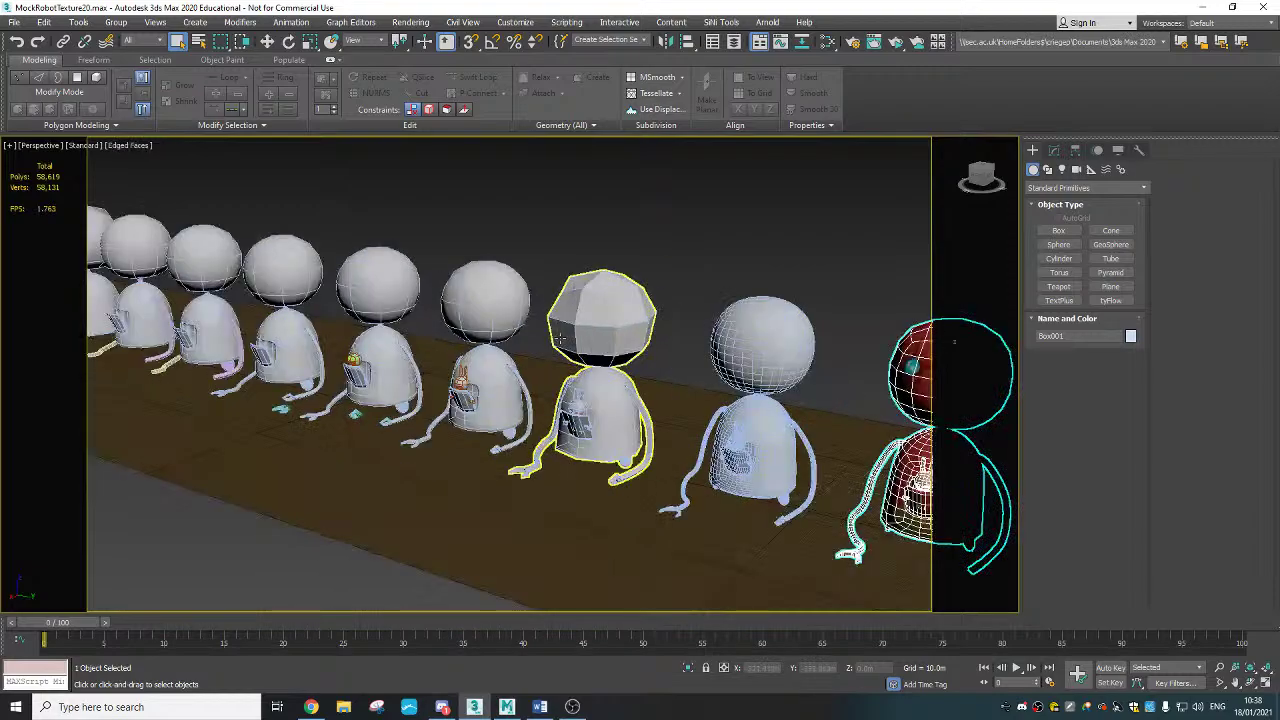
middle_click_drag(480, 356, 396, 330)
scroll(400, 332, "down", 2)
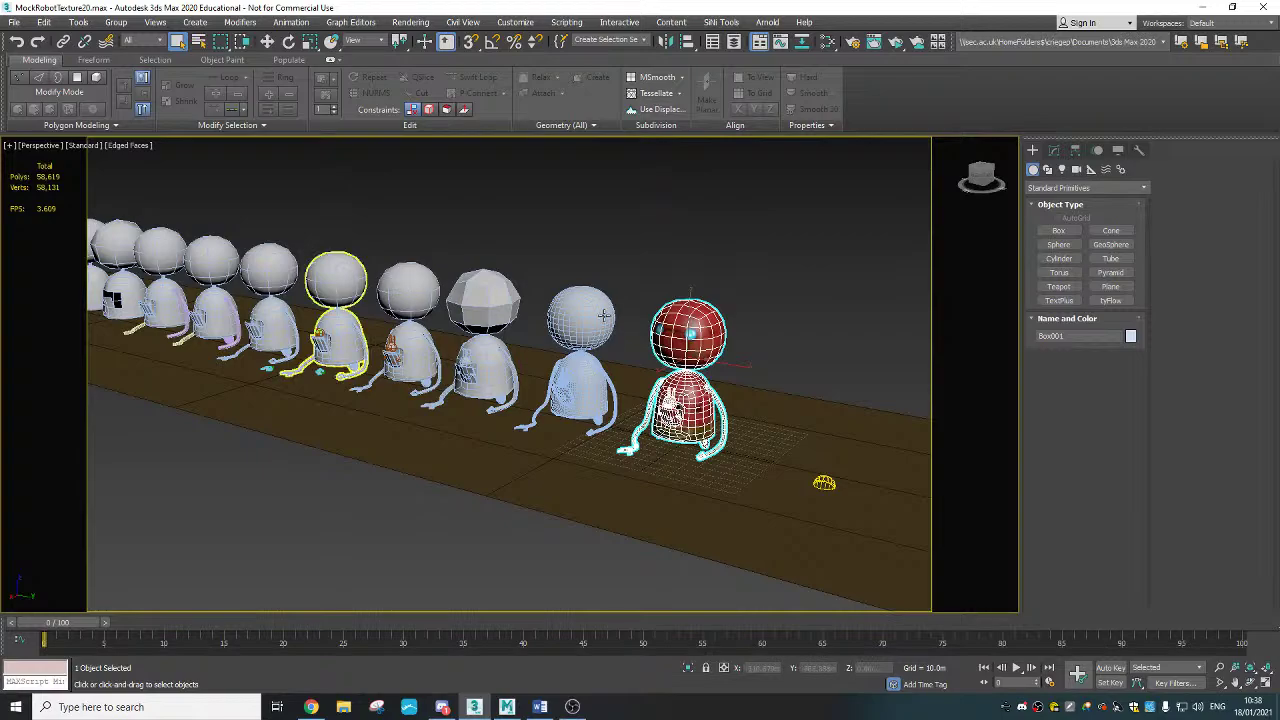
scroll(650, 355, "up", 5)
middle_click_drag(651, 362, 586, 335)
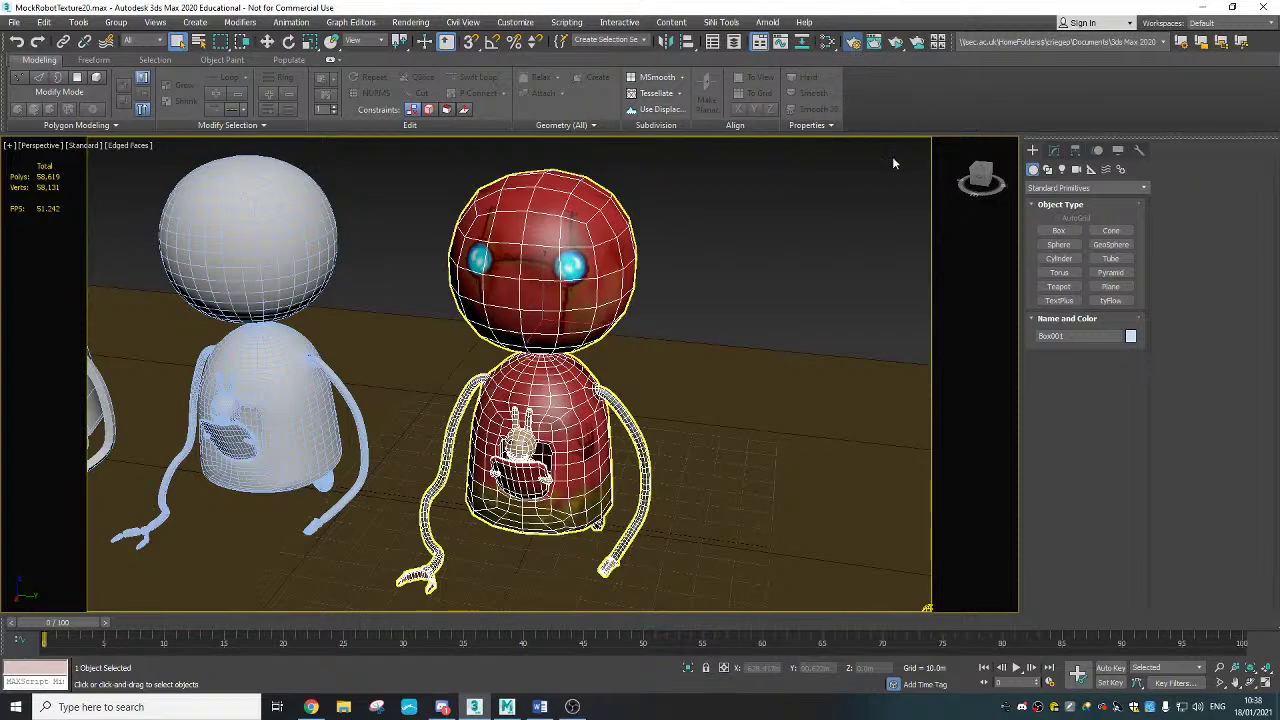
Step: Hide the edged faces and inspect the red robot's textured surface from an angle
left_click(852, 43)
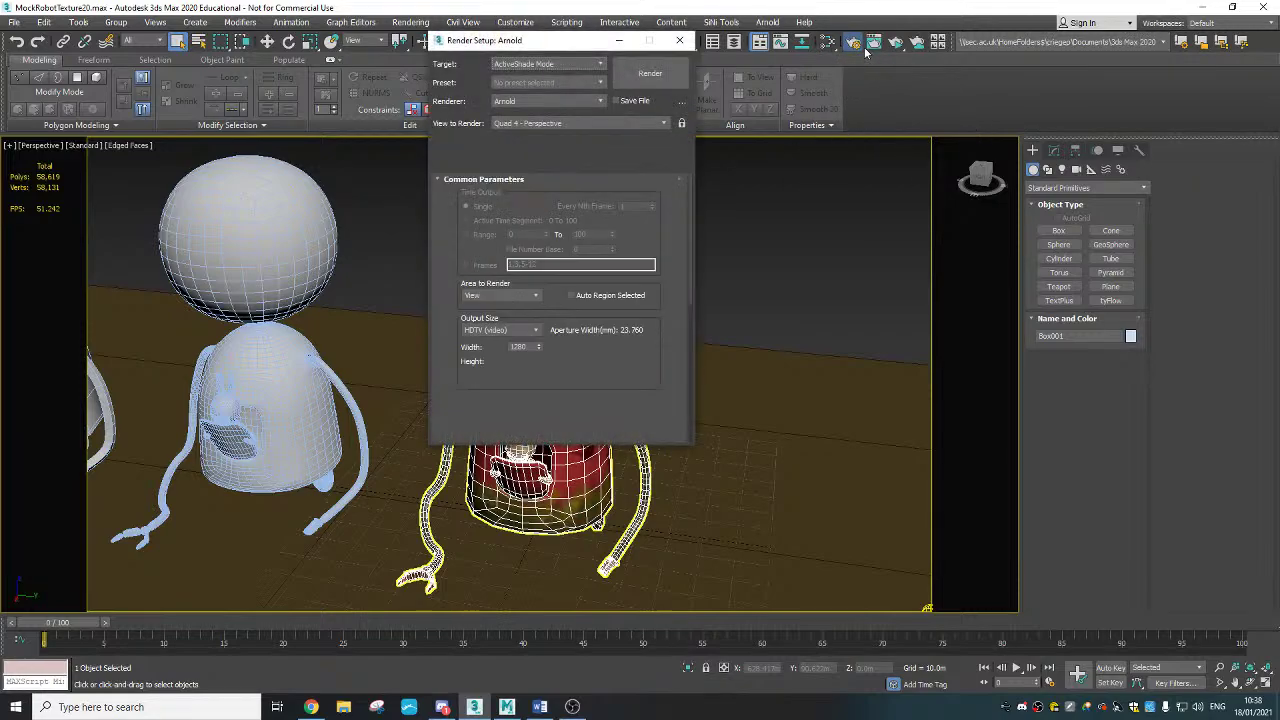
left_click(680, 41)
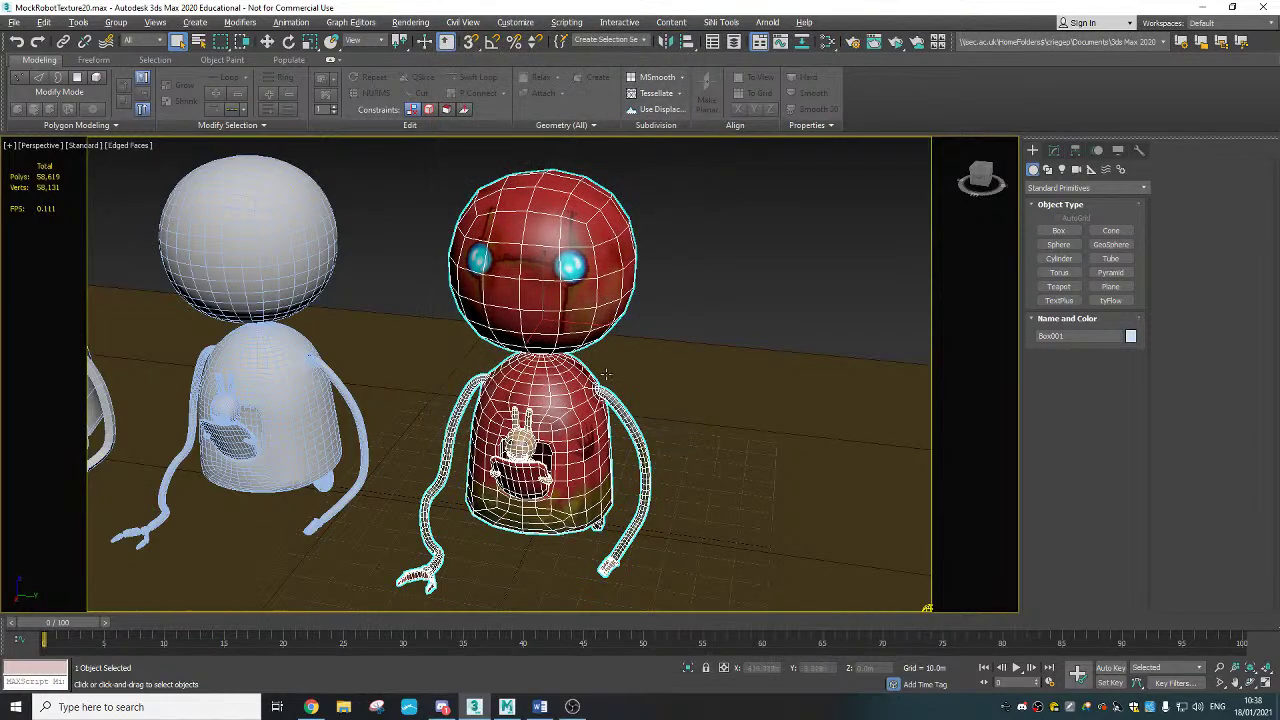
middle_click_drag(607, 374, 620, 380, "alt")
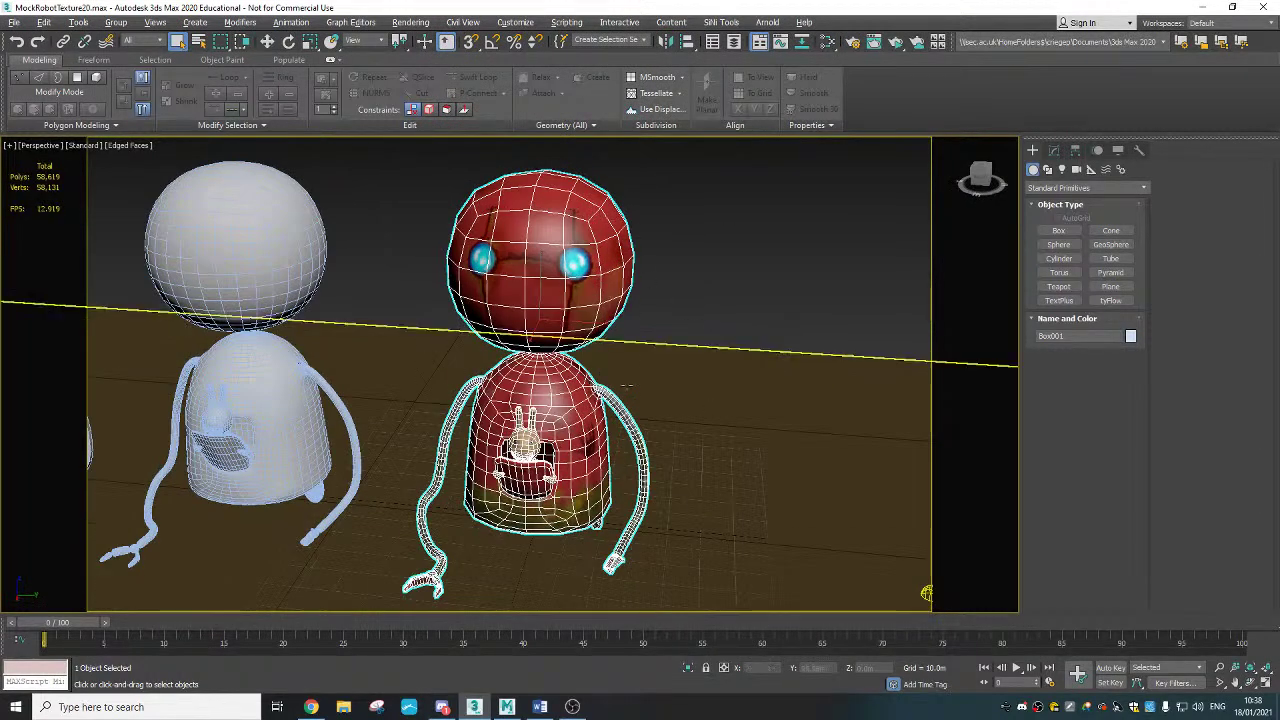
middle_click_drag(548, 444, 606, 430, "alt")
key("F4")
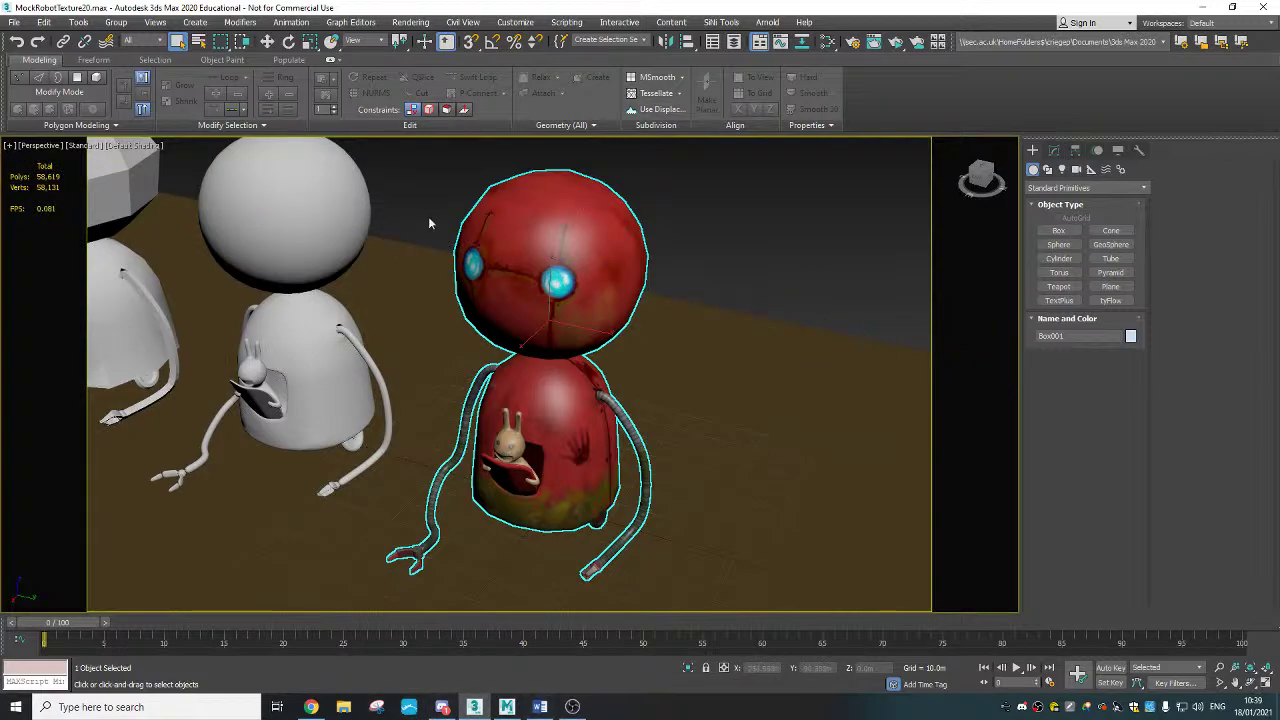
Step: Start exporting only the selected red robot, with the Robot folder on the Desktop as the destination
left_click(15, 24)
mouse_move(69, 221)
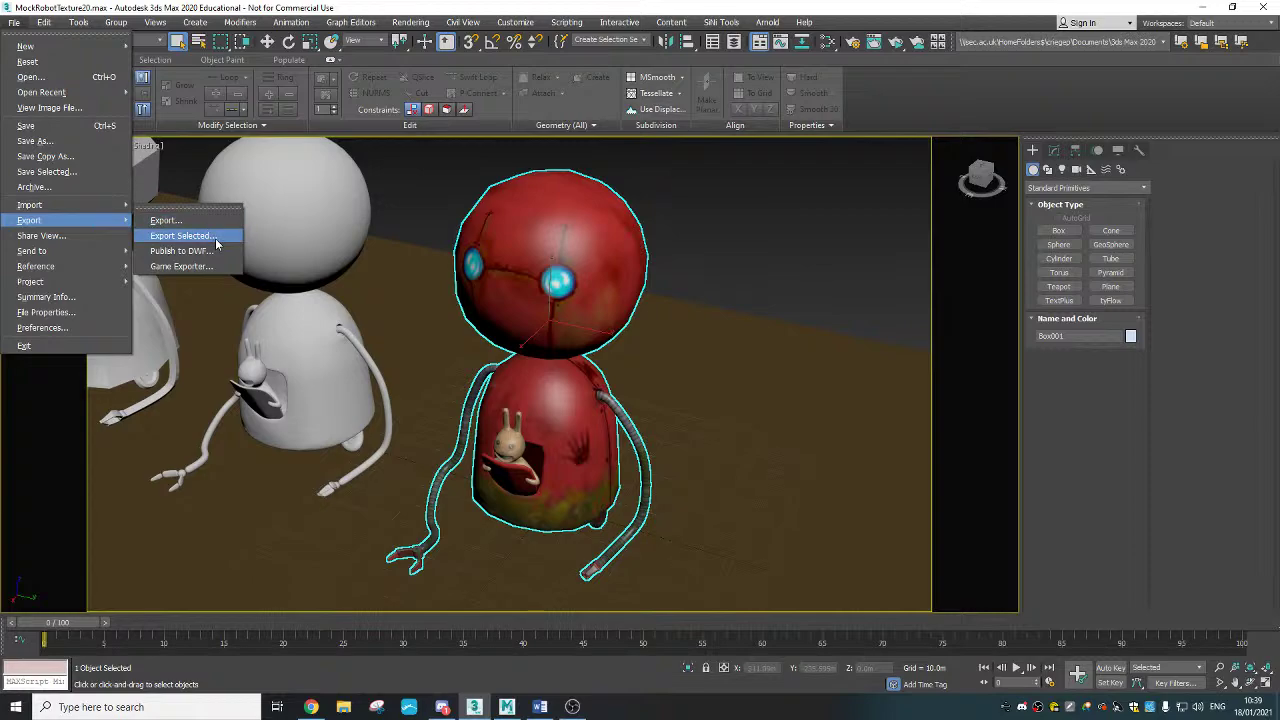
left_click(216, 237)
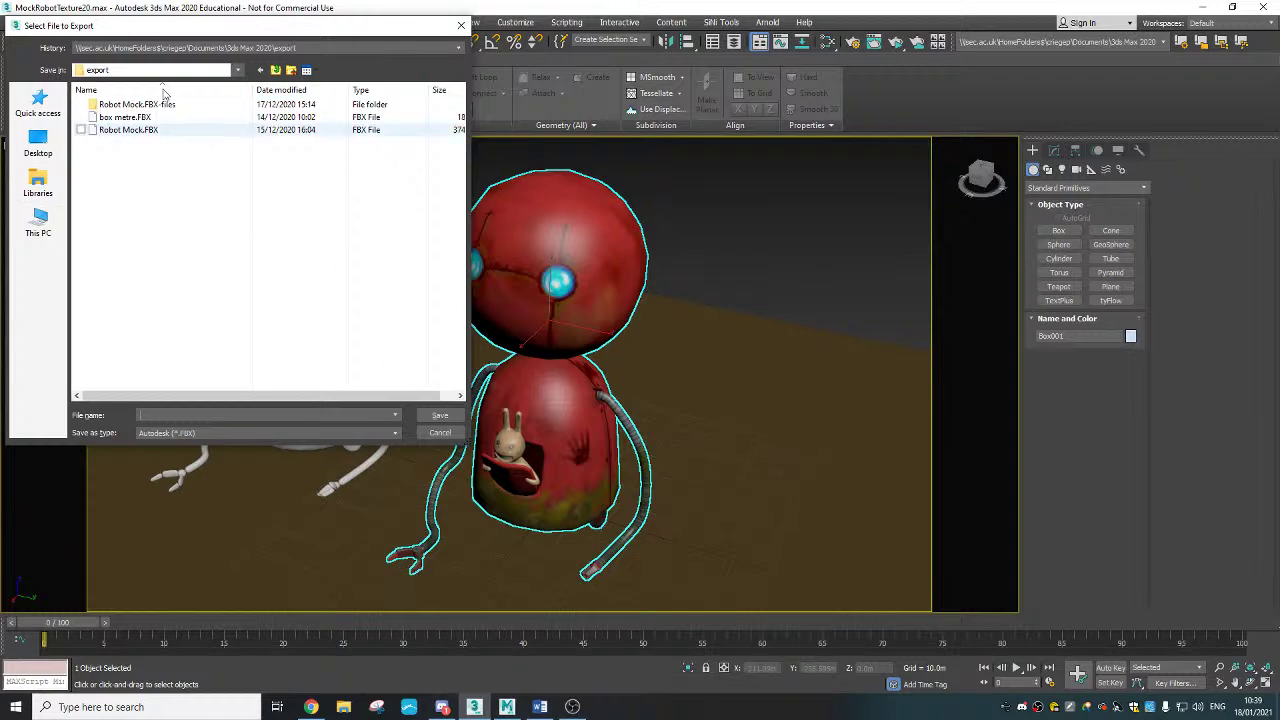
left_click(44, 141)
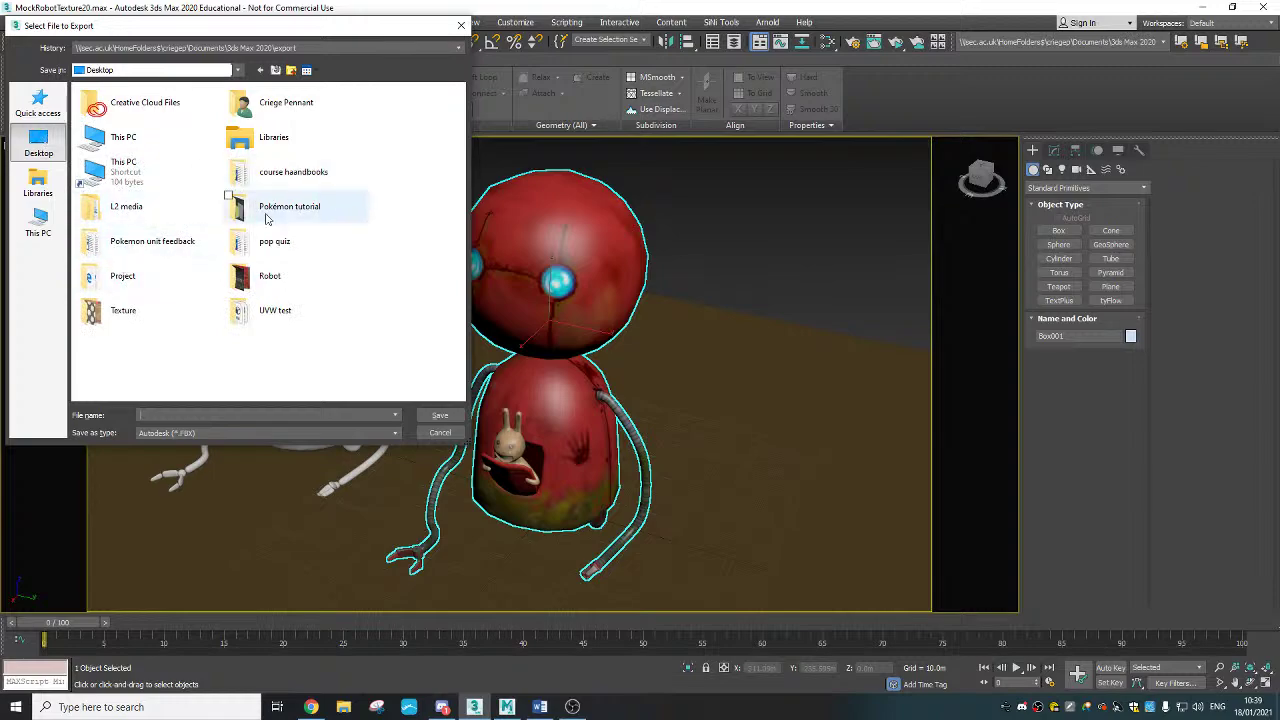
left_click(268, 277)
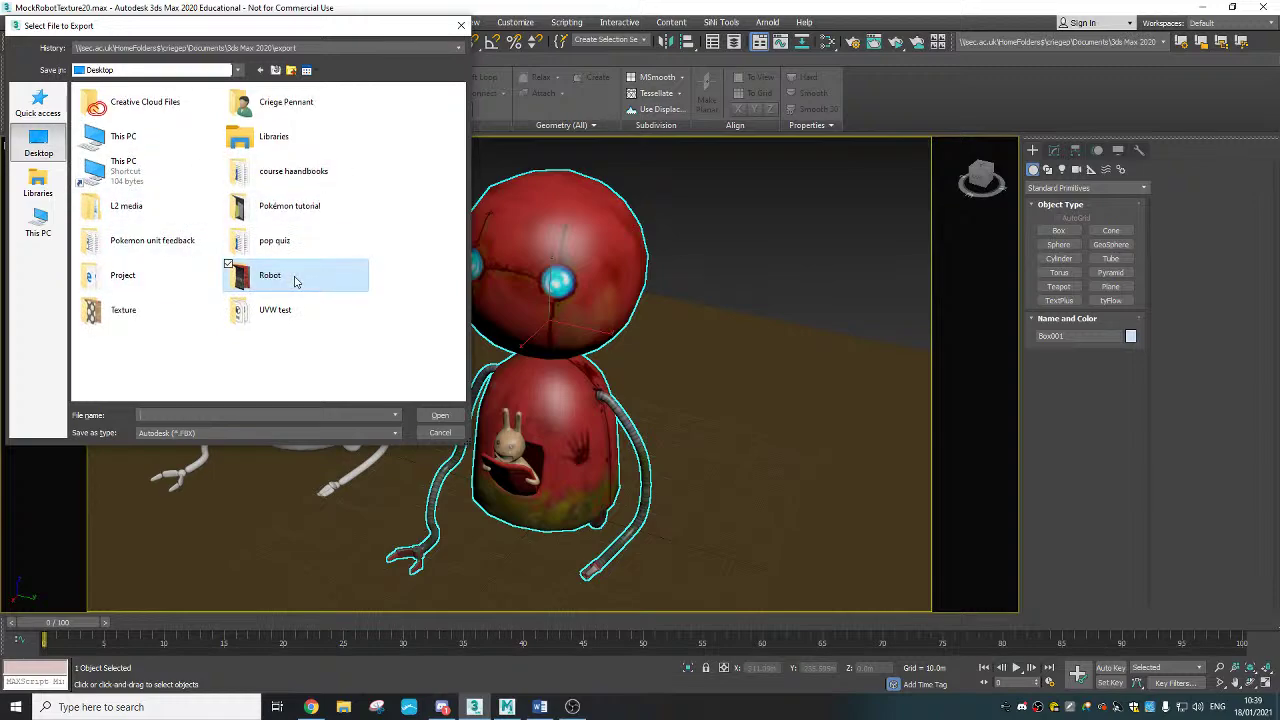
double_click(295, 282)
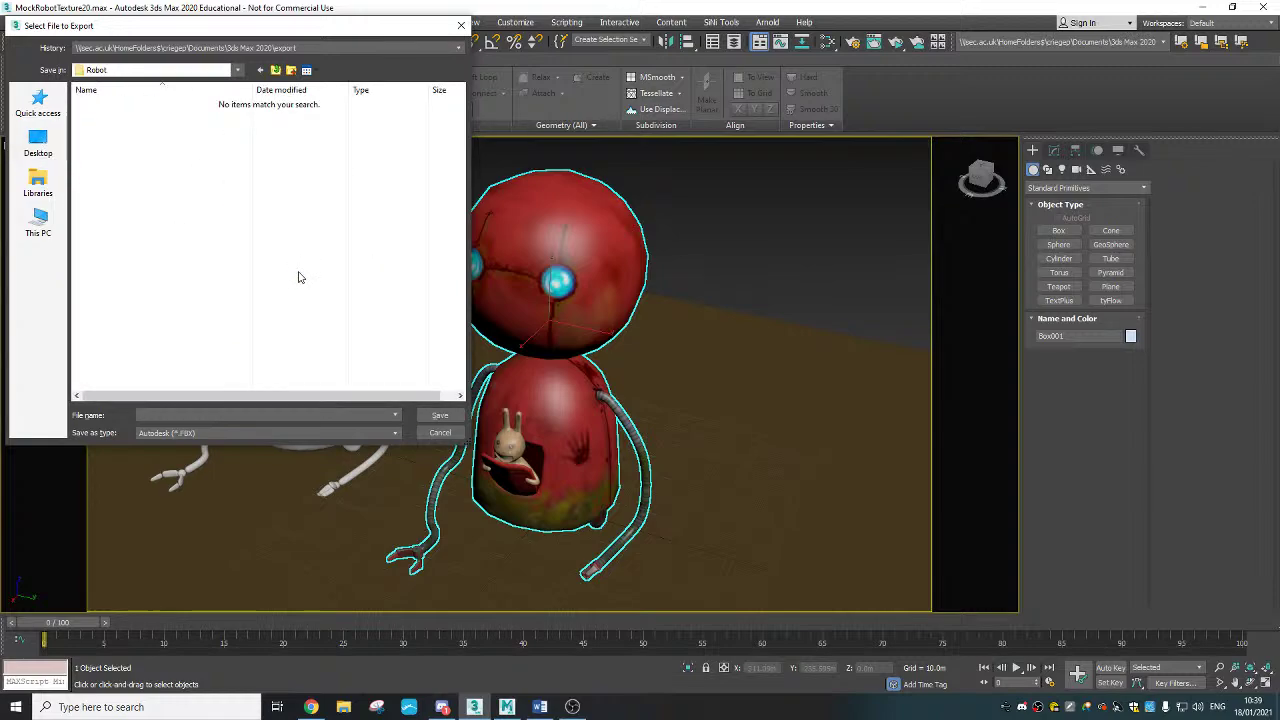
Step: Save the export in gw::OBJ-Exporter (*.OBJ) format under the file name "Robo exp"
left_click(208, 432)
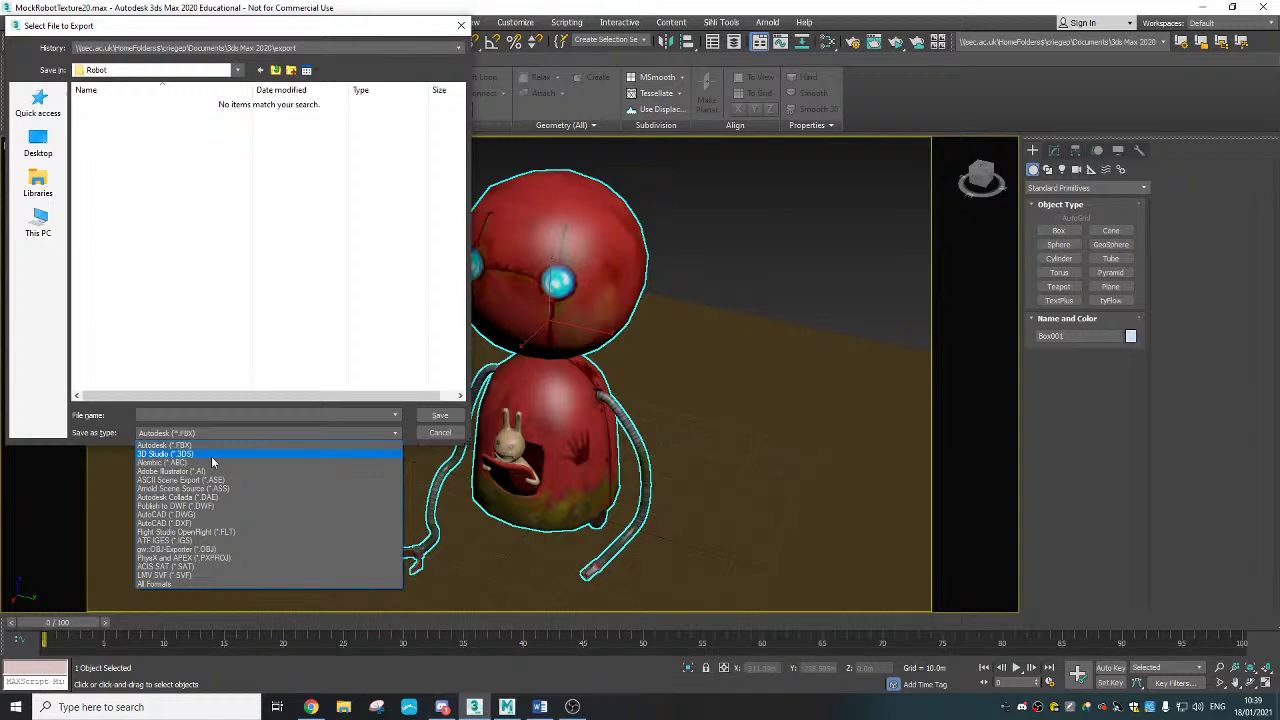
left_click(239, 549)
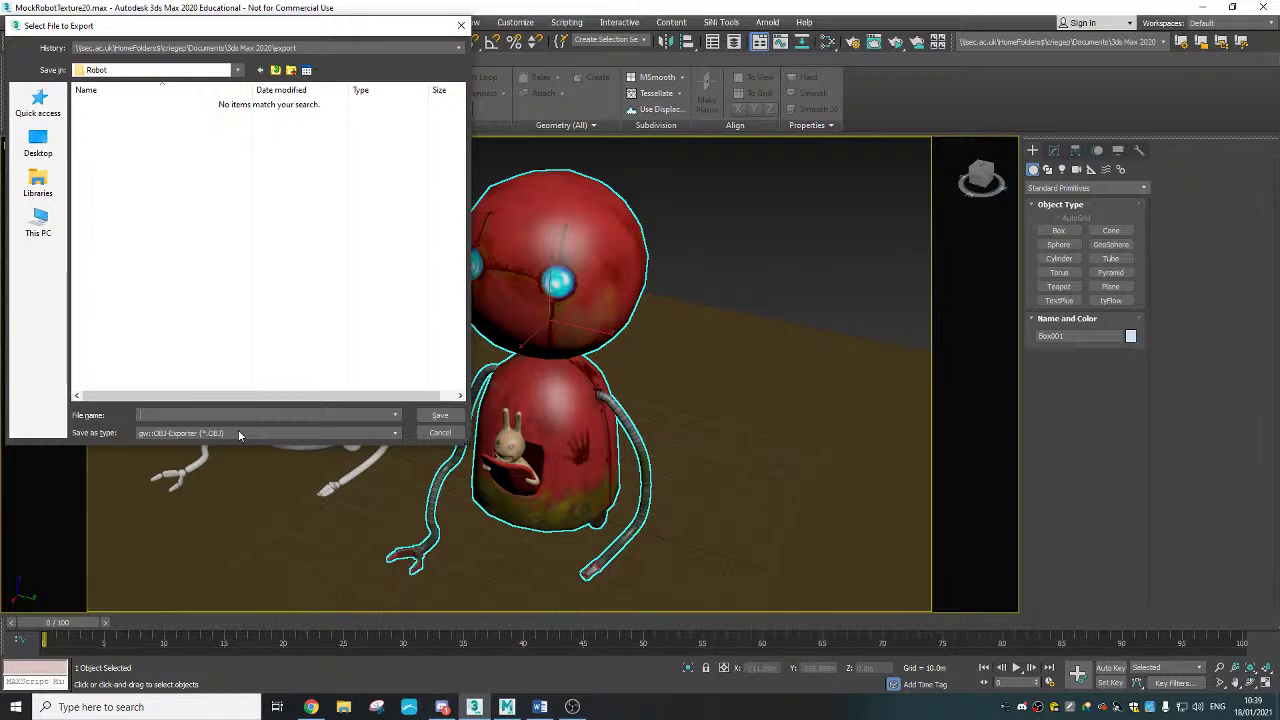
type("Robo exp")
left_click(439, 416)
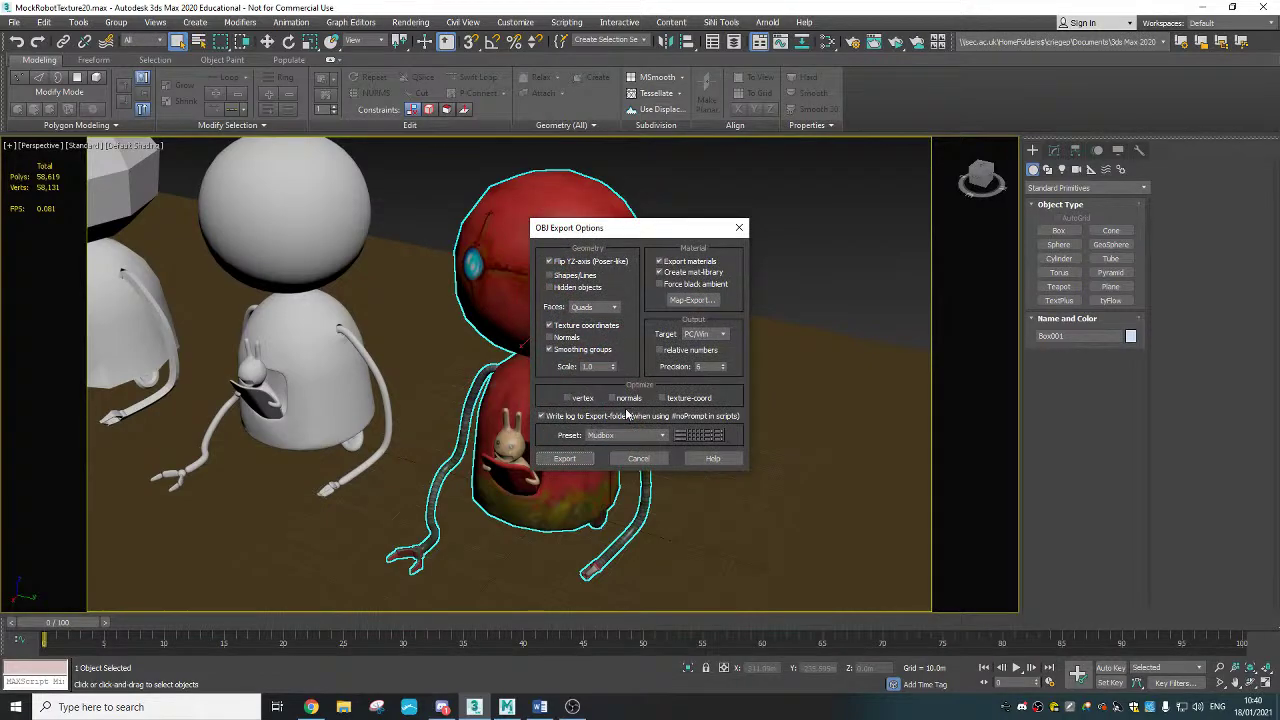
Step: Choose the Mudbox preset in the OBJ export options, run the export and close the export statistics
left_click(618, 436)
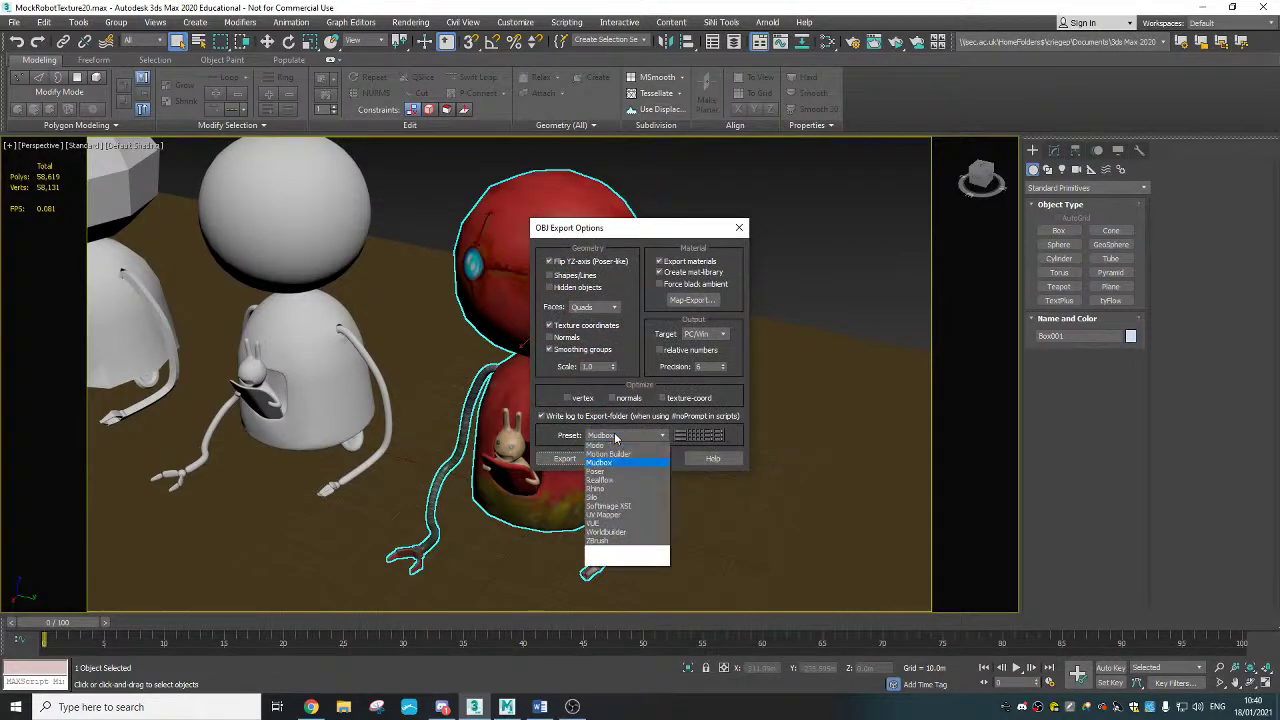
left_click(625, 580)
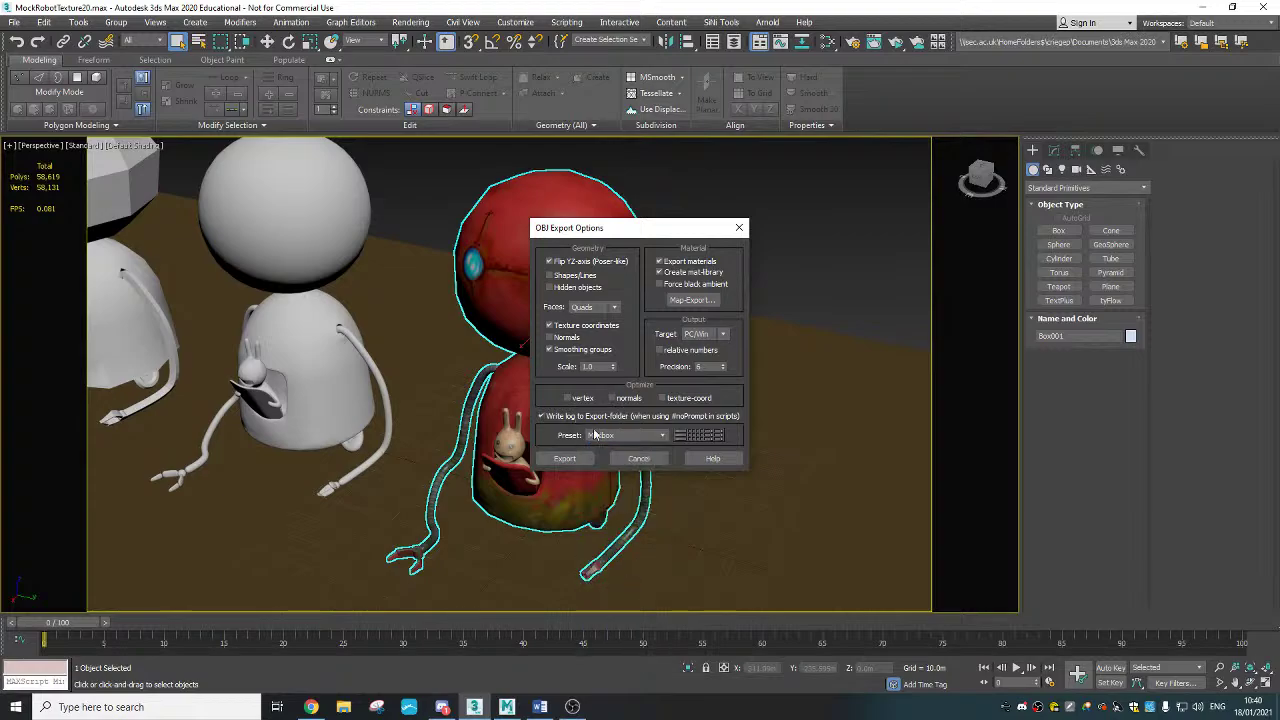
left_click(632, 438)
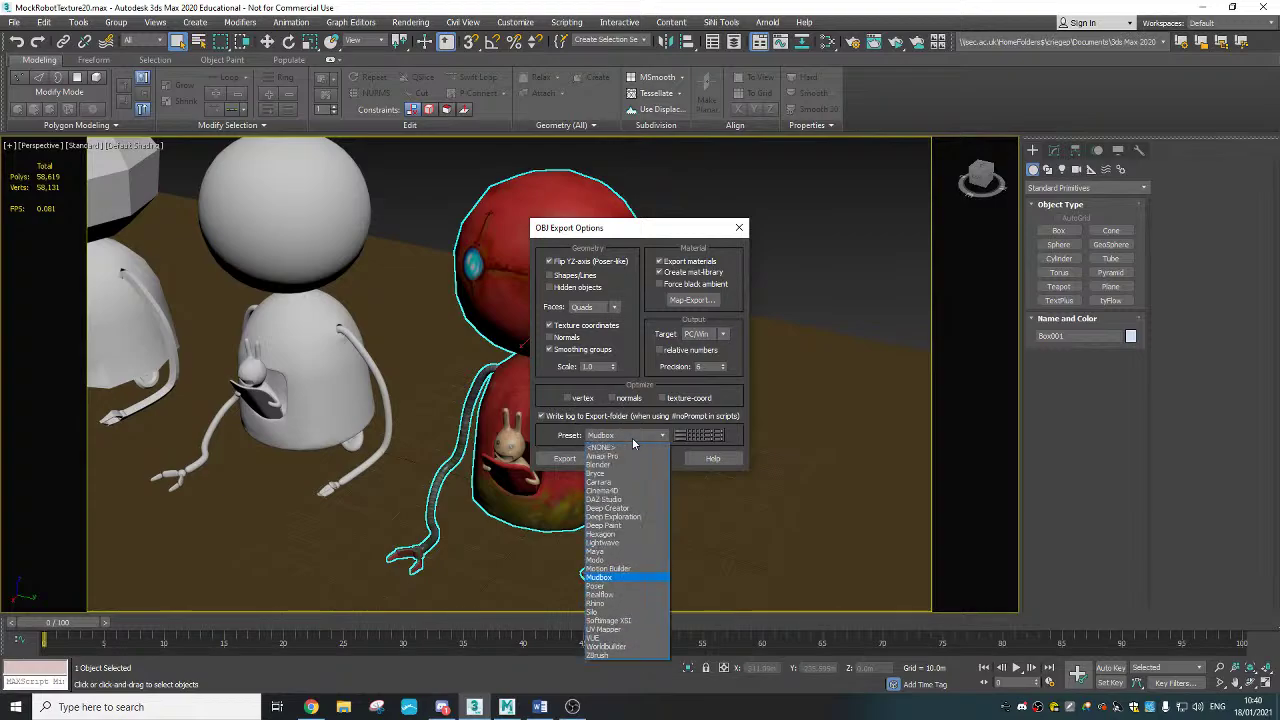
left_click(634, 578)
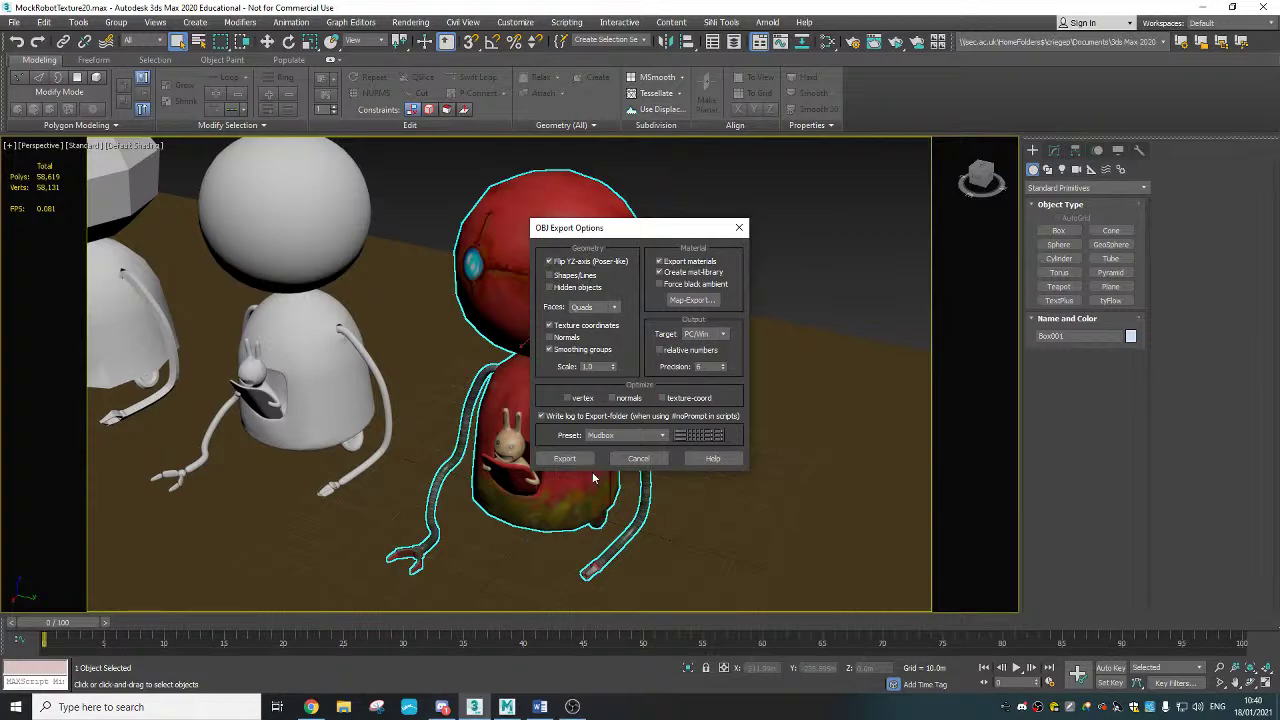
left_click(565, 458)
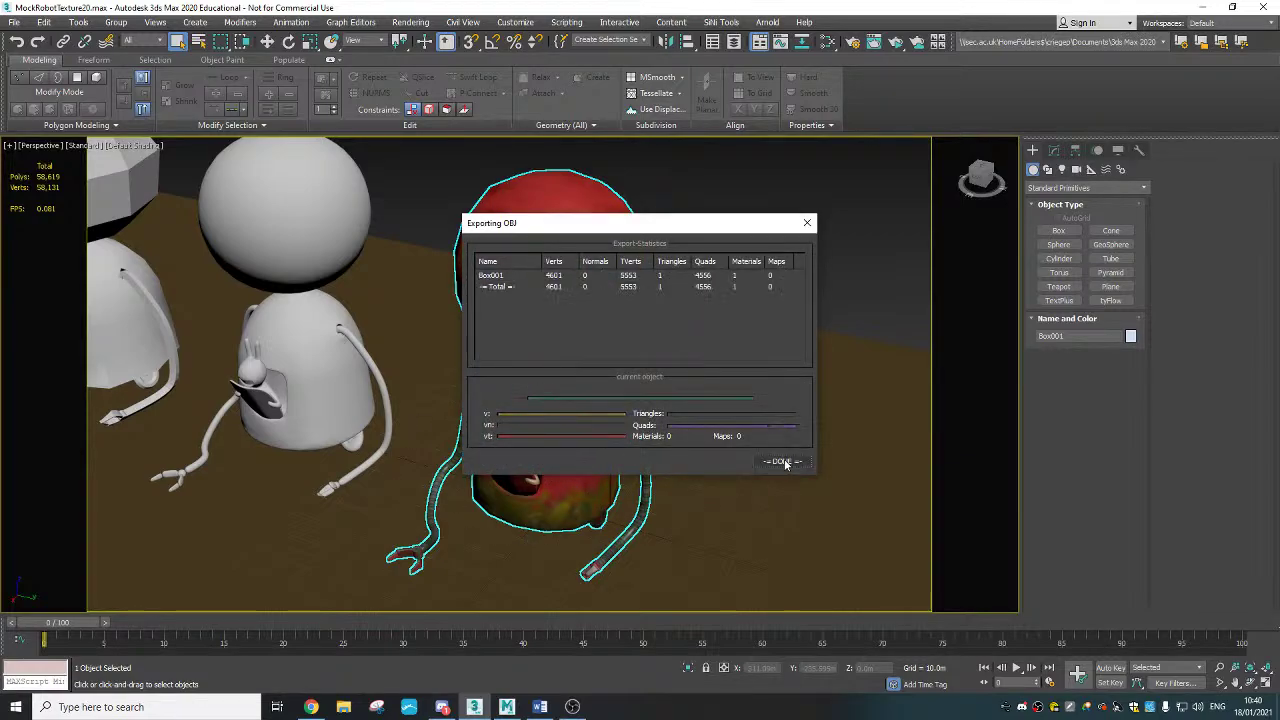
left_click(781, 462)
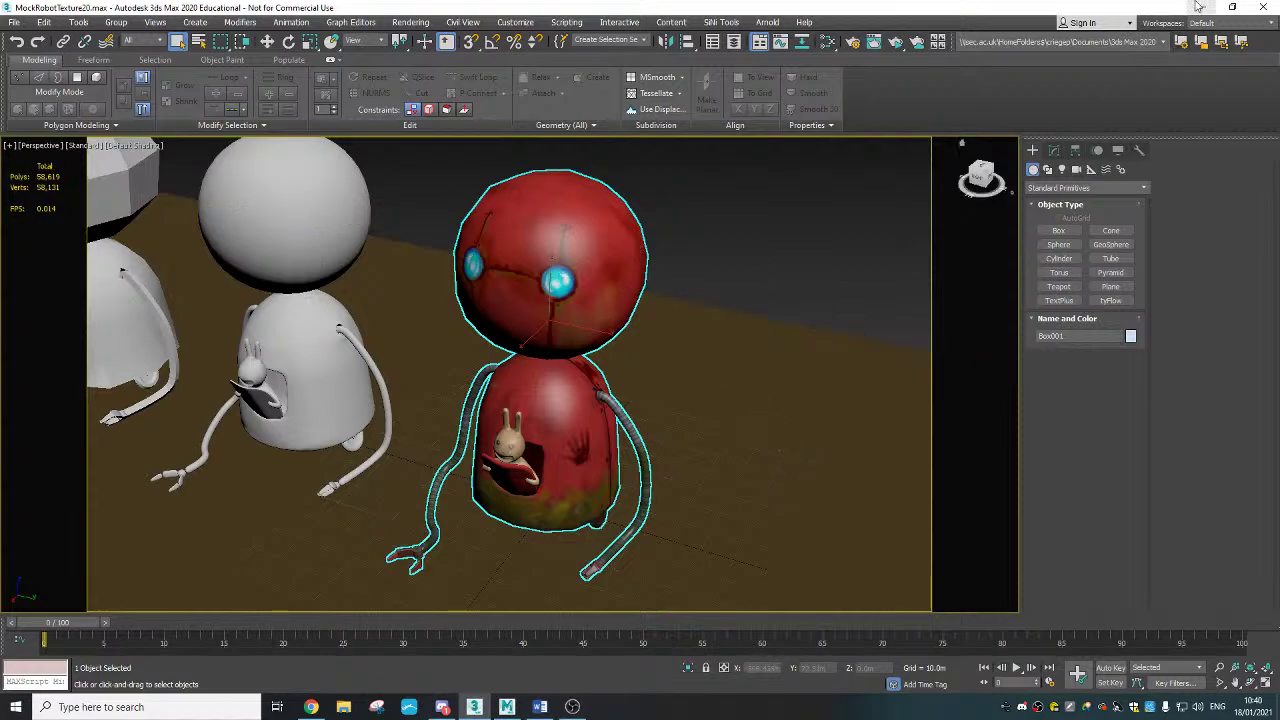
Step: Switch to Mudbox and import the Robo exp OBJ file from the Robot folder on the Desktop
left_click(1199, 7)
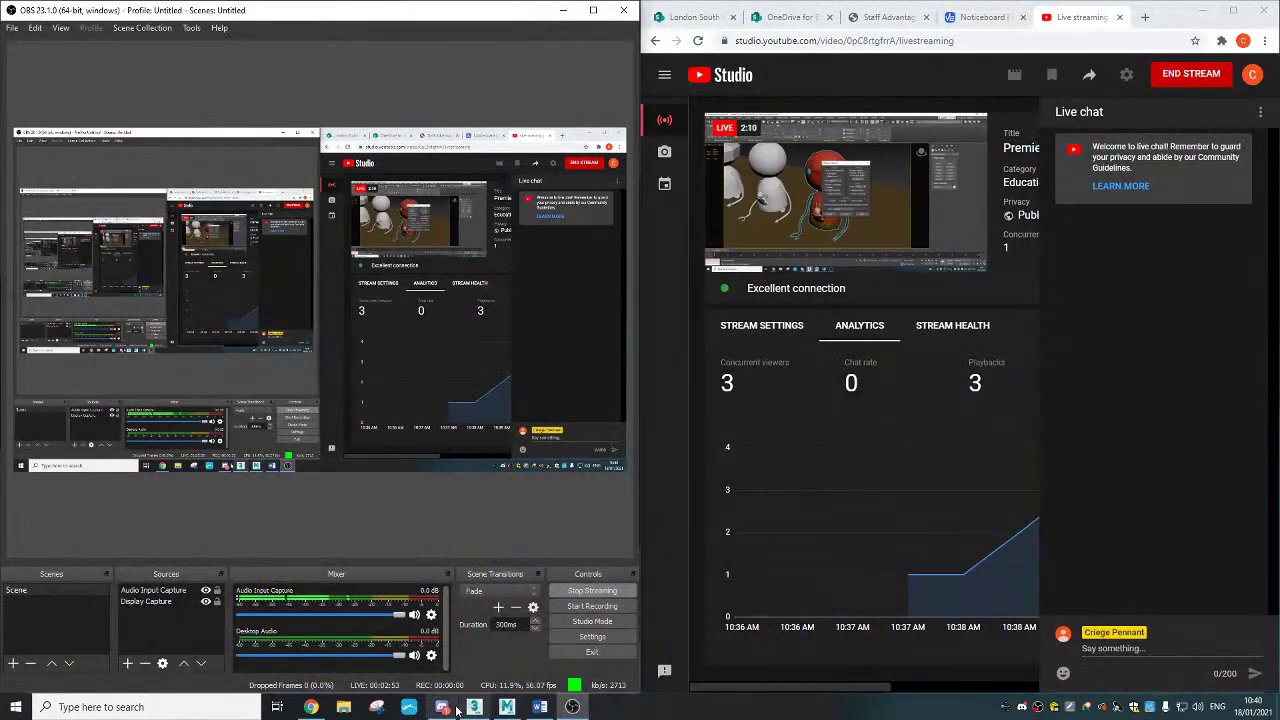
left_click(507, 707)
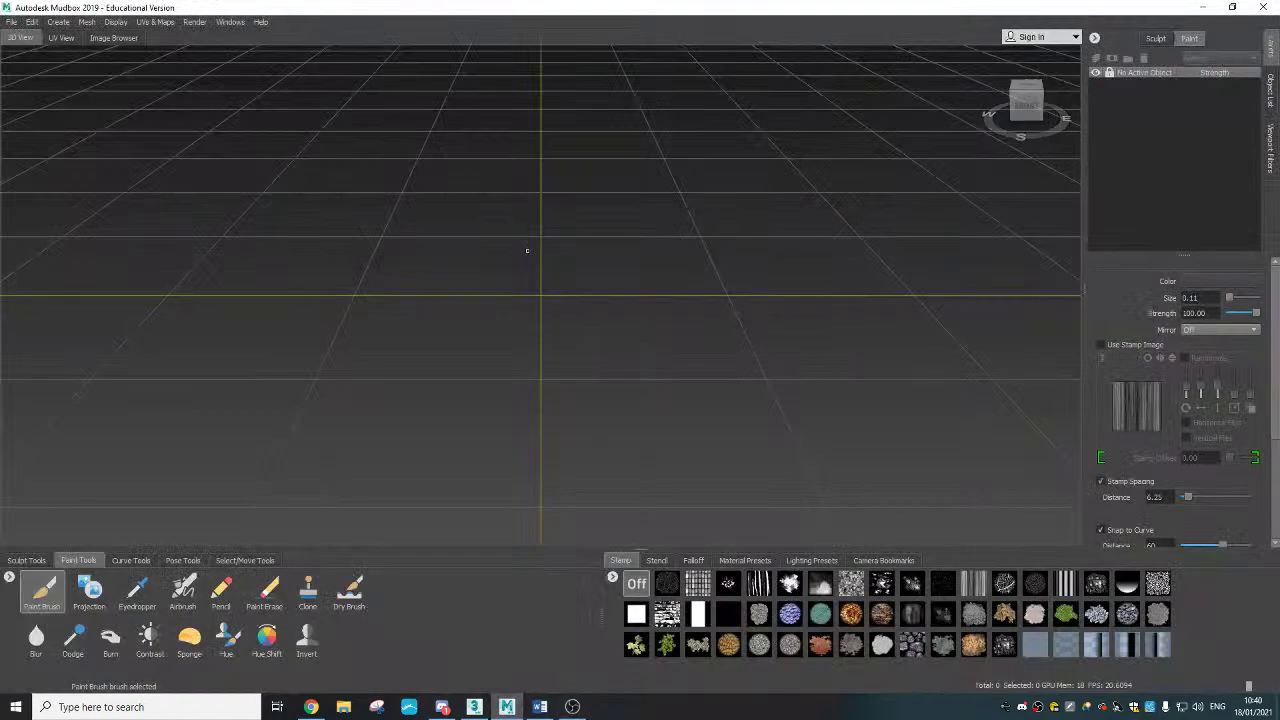
left_click(11, 22)
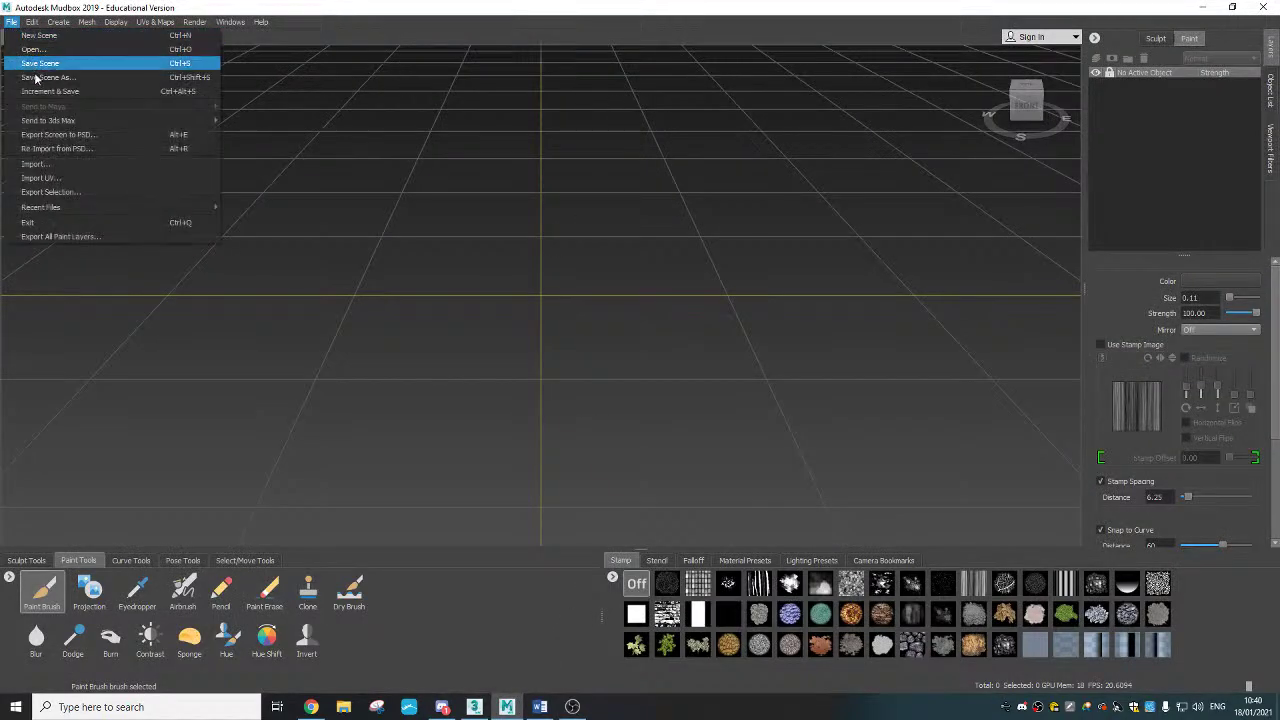
left_click(85, 167)
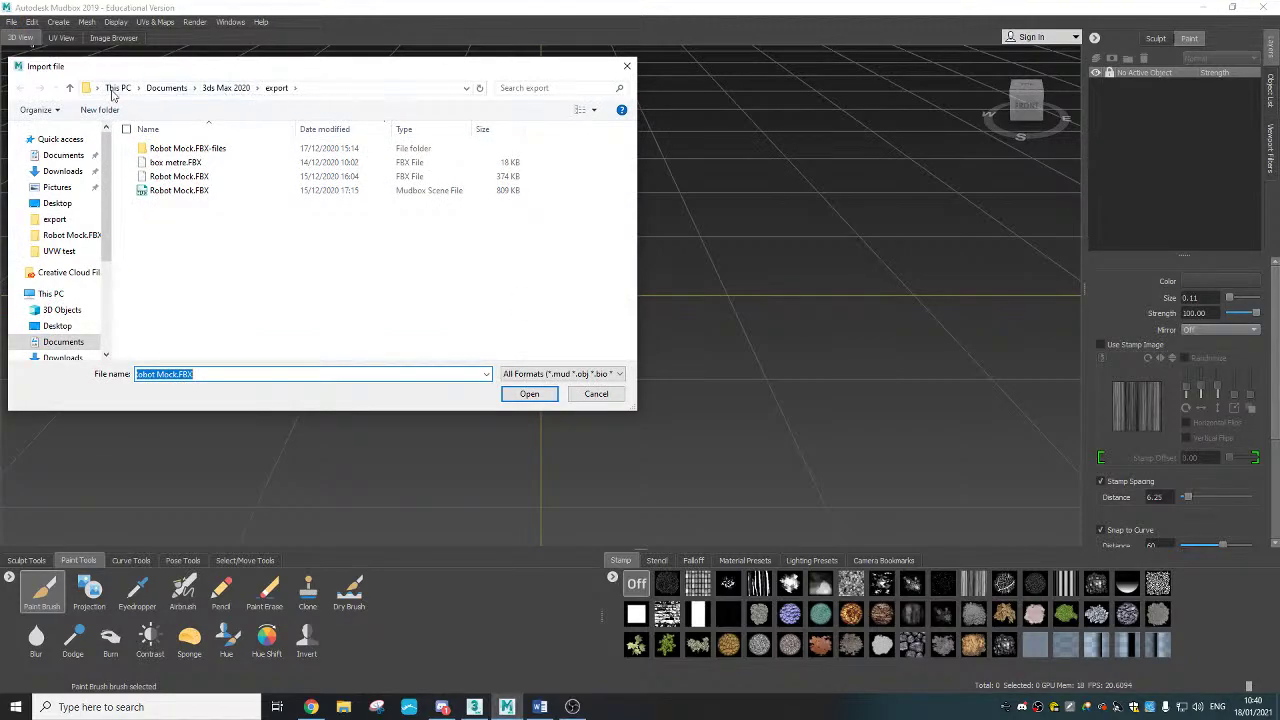
left_click(58, 203)
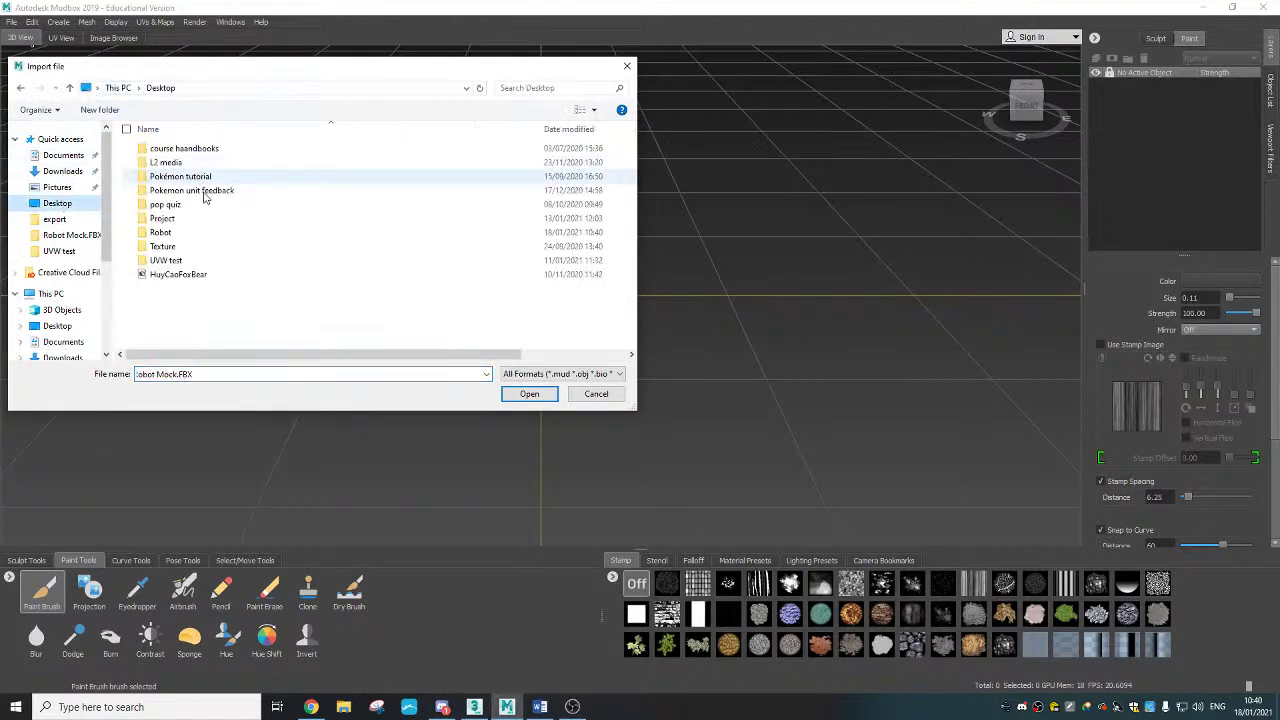
double_click(178, 232)
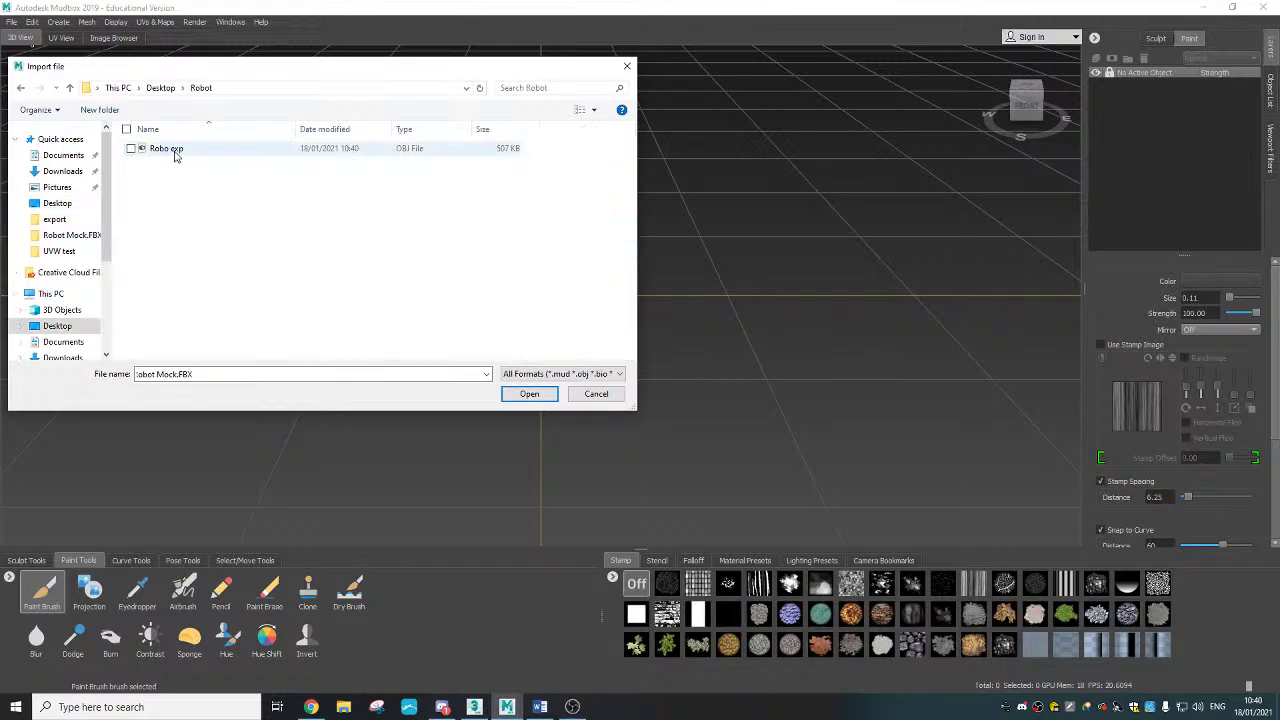
left_click(176, 150)
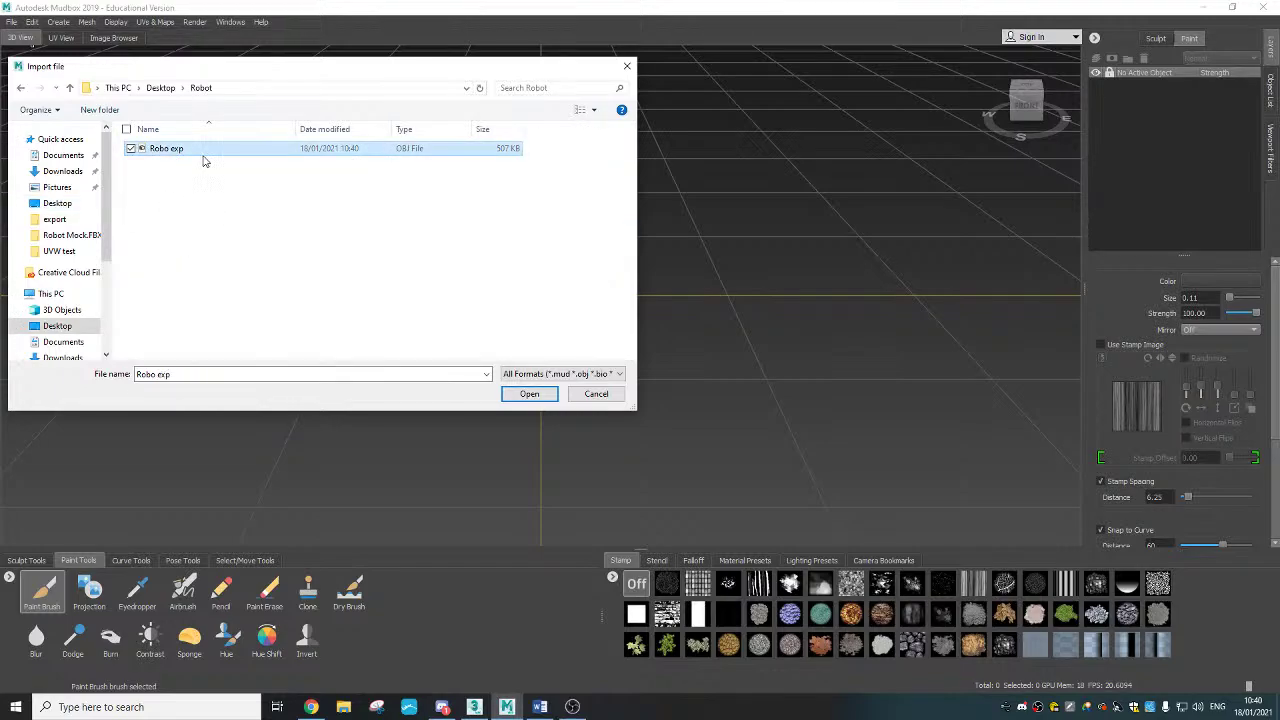
left_click(532, 393)
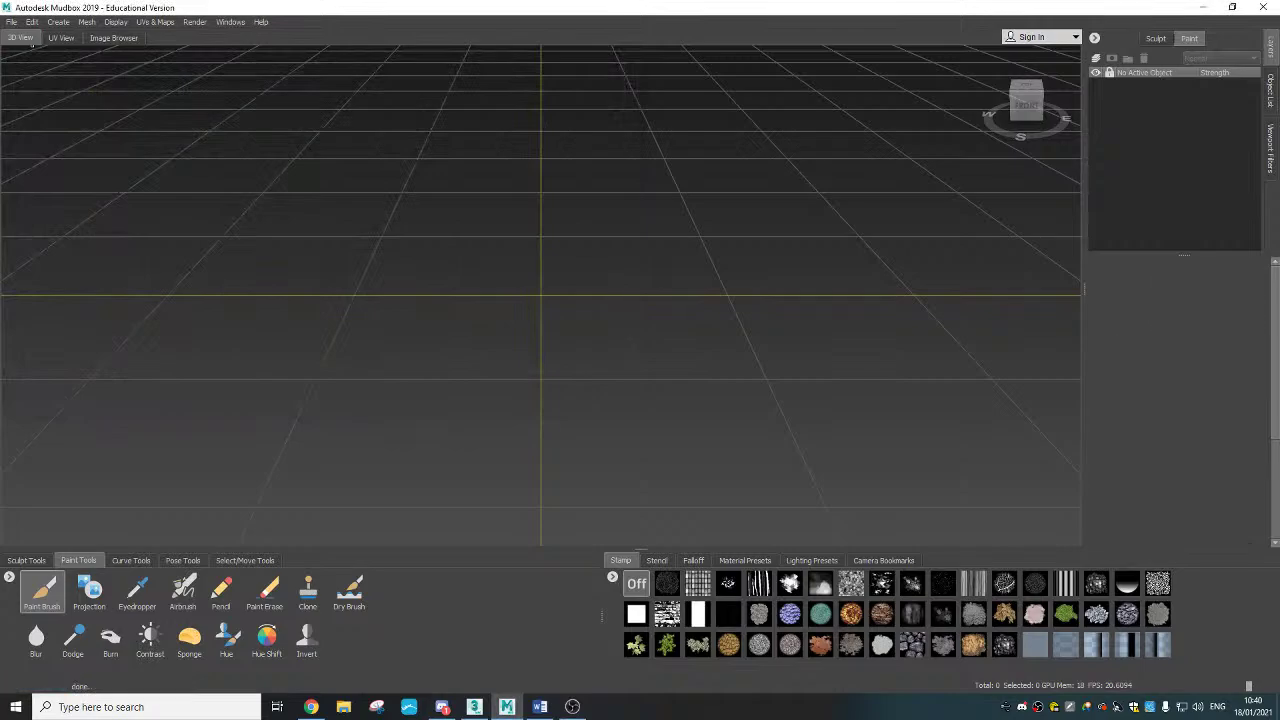
Step: Review the keyboard shortcut presets available in the Hotkeys settings and close them without changing the preset
left_click_drag(731, 328, 691, 72, "alt")
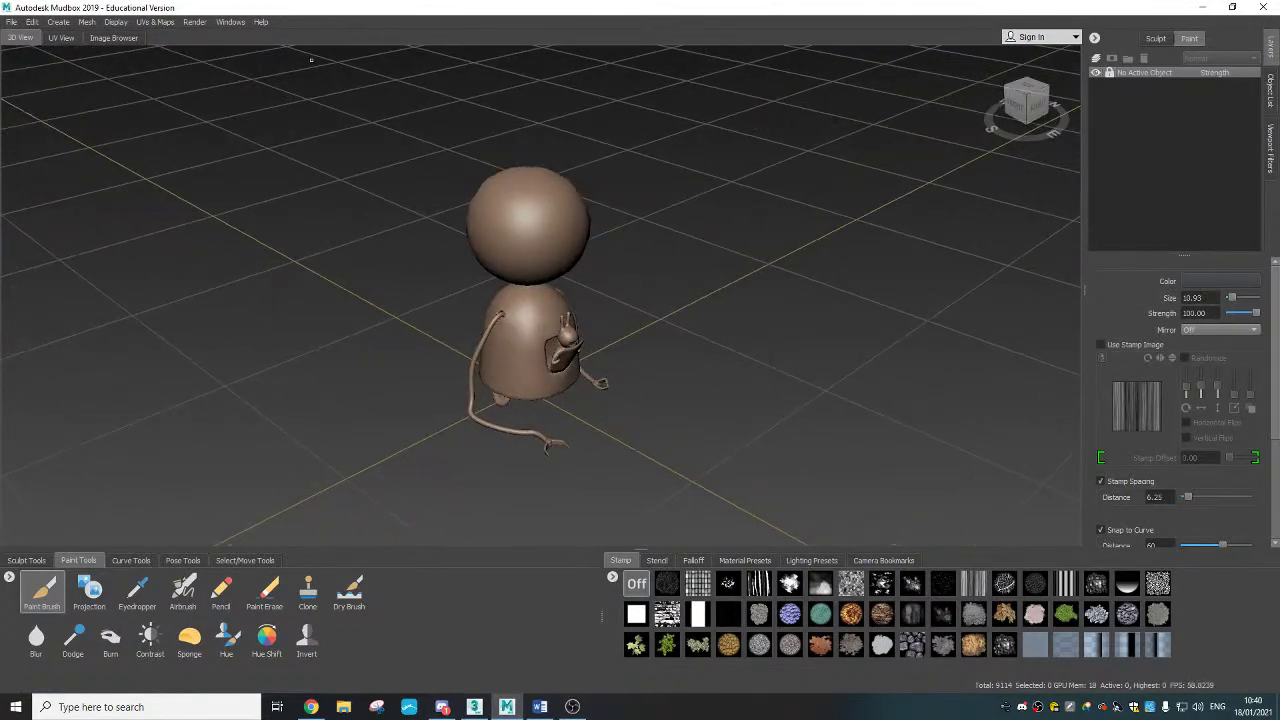
left_click(232, 22)
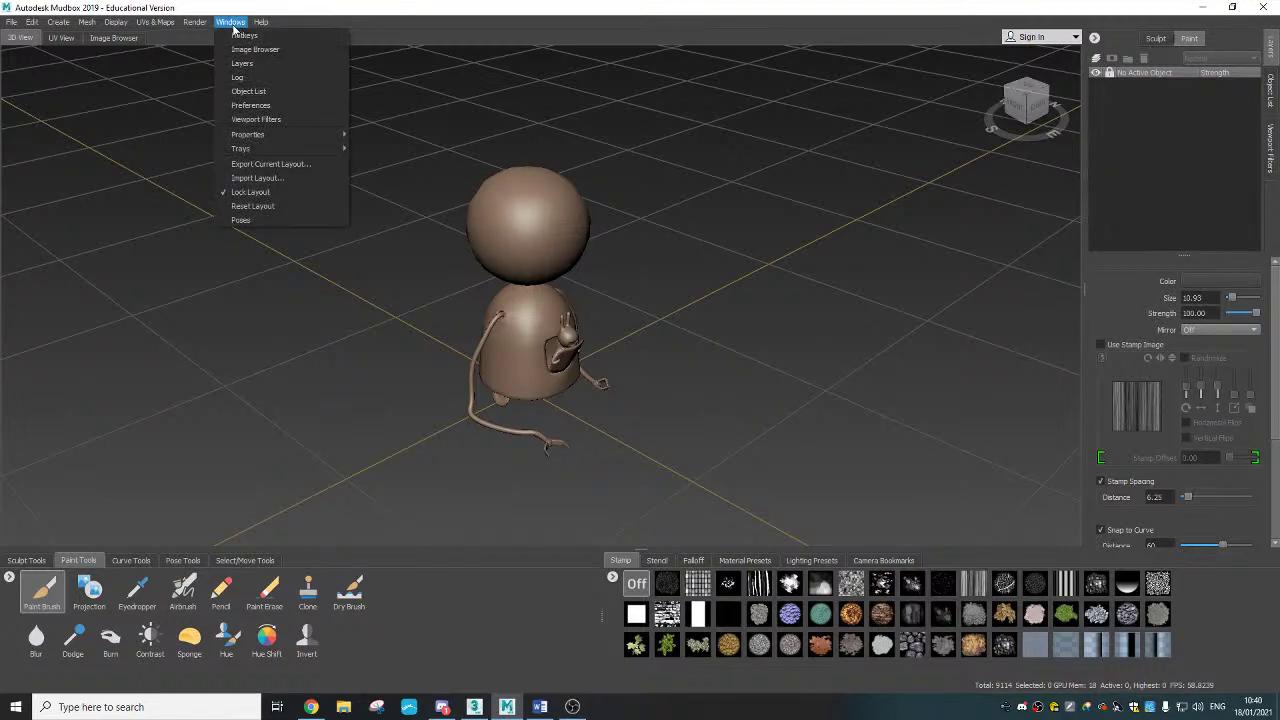
left_click(240, 35)
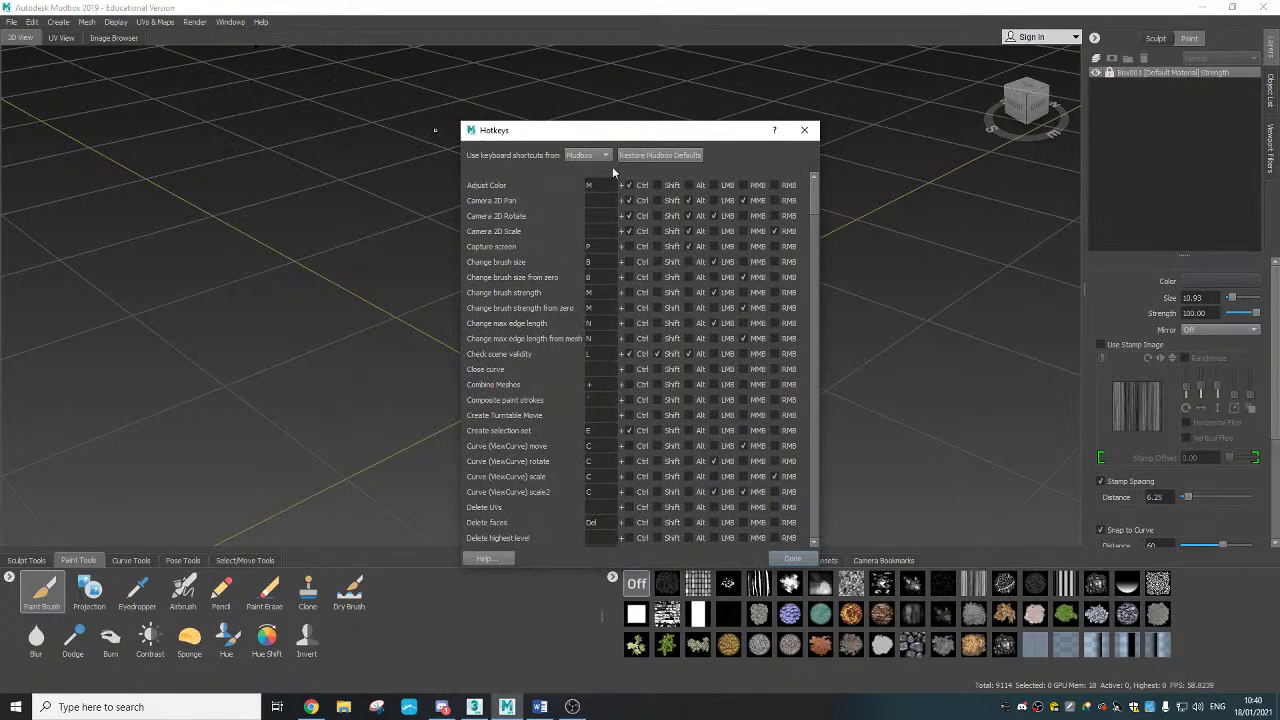
left_click_drag(603, 131, 732, 121)
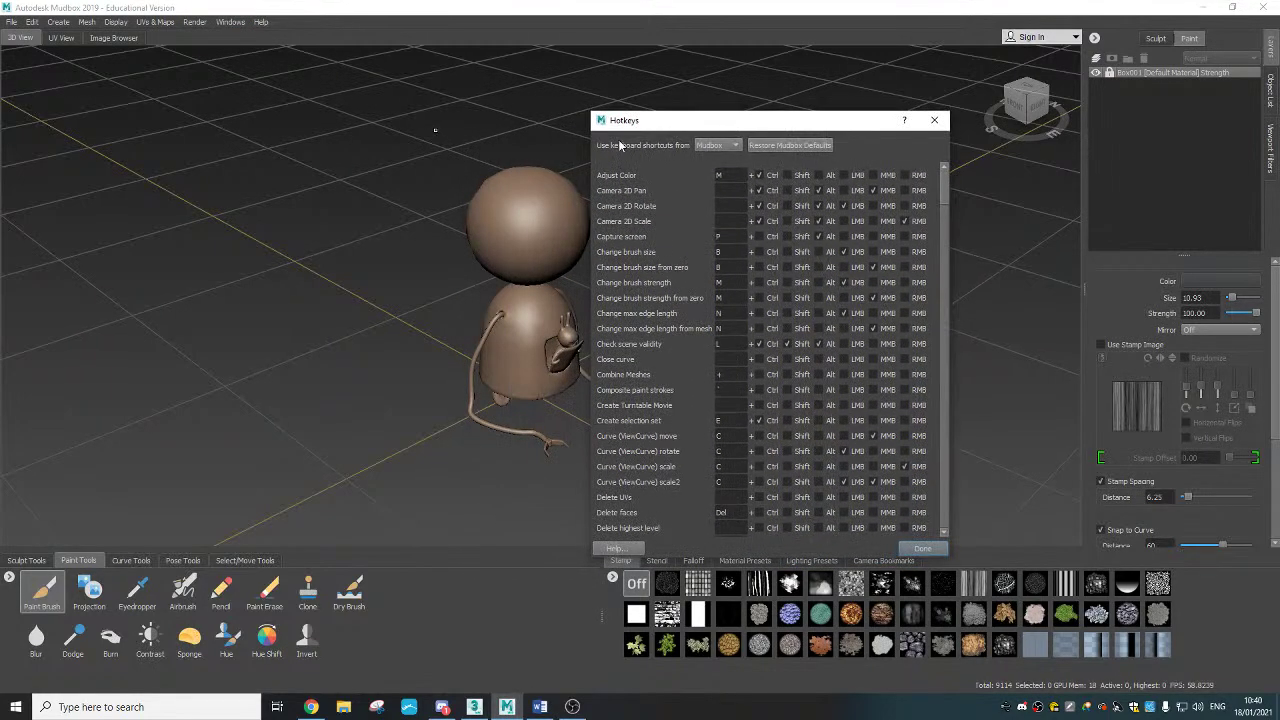
left_click(733, 146)
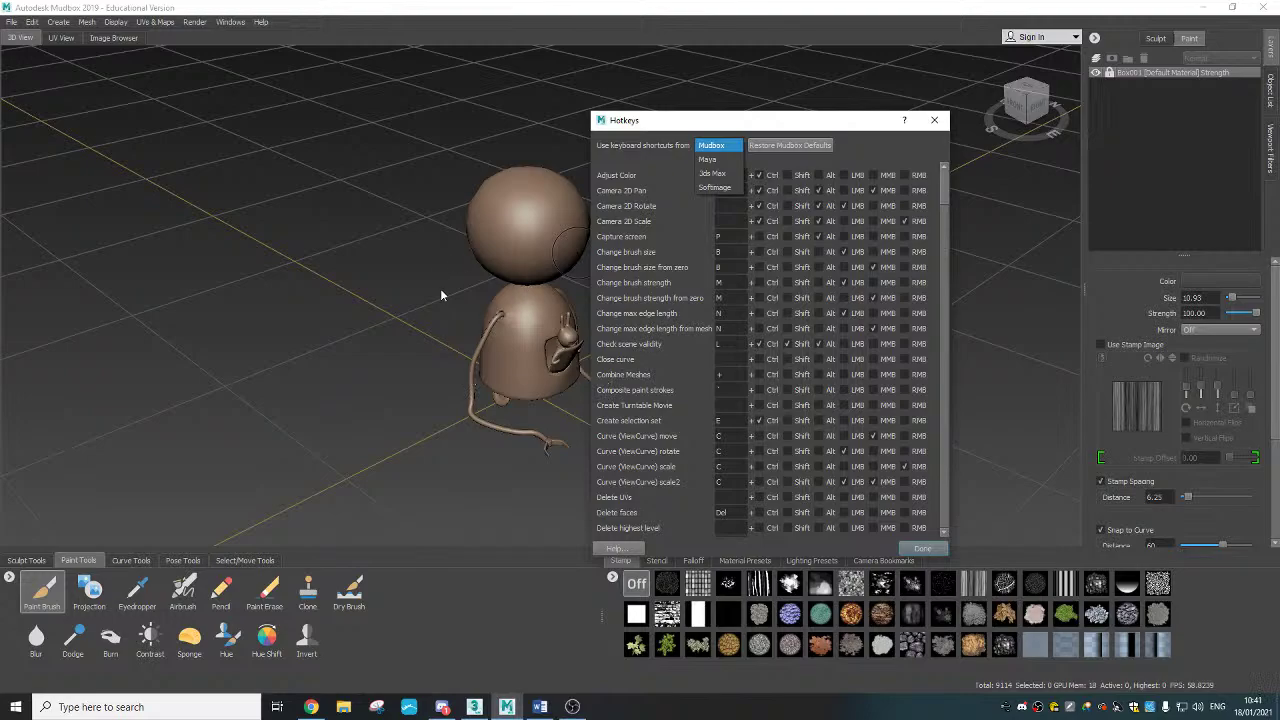
left_click(380, 245)
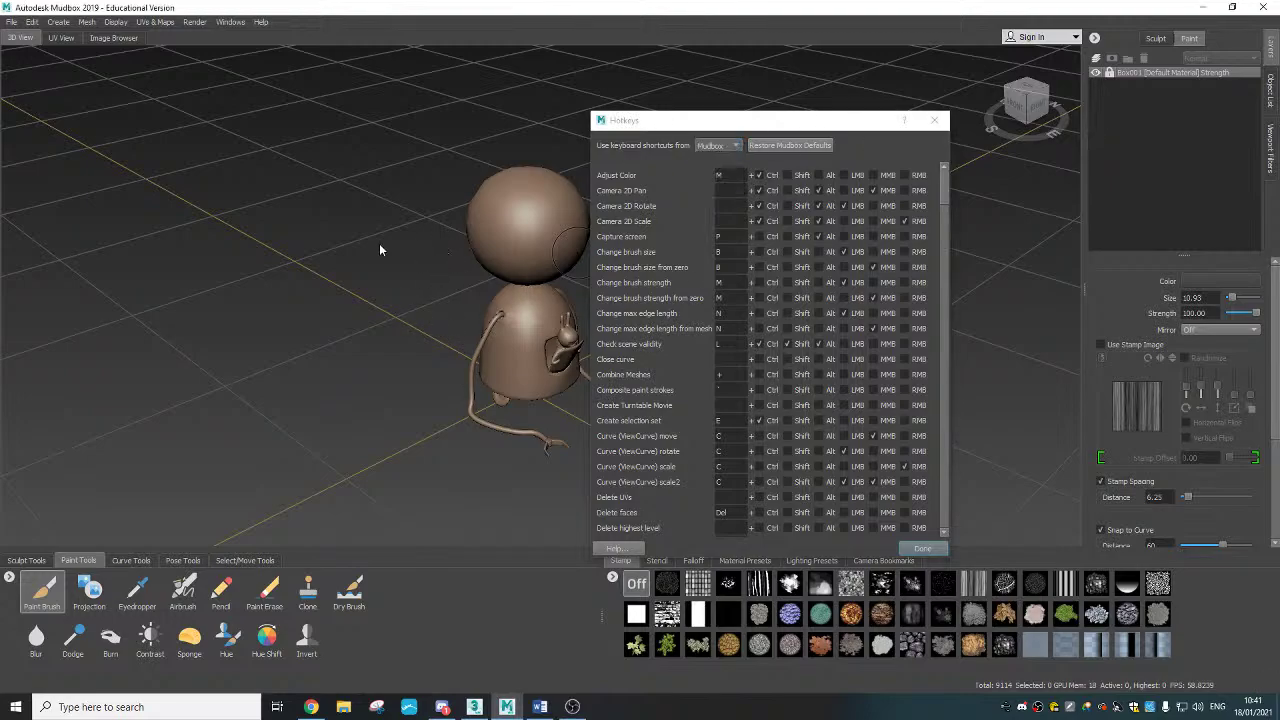
left_click(719, 285)
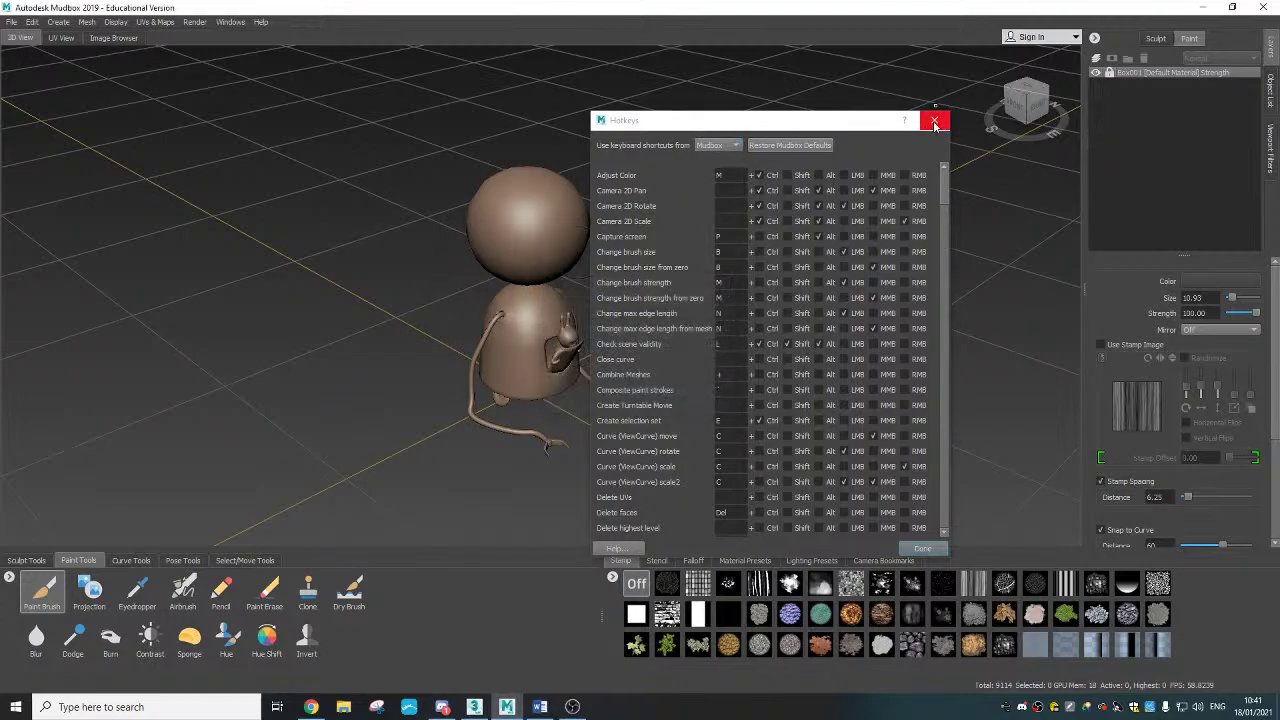
left_click(934, 120)
Step: Look through the Sculpt Tools set and return to the Paint Tools set
left_click_drag(779, 312, 151, 368, "alt")
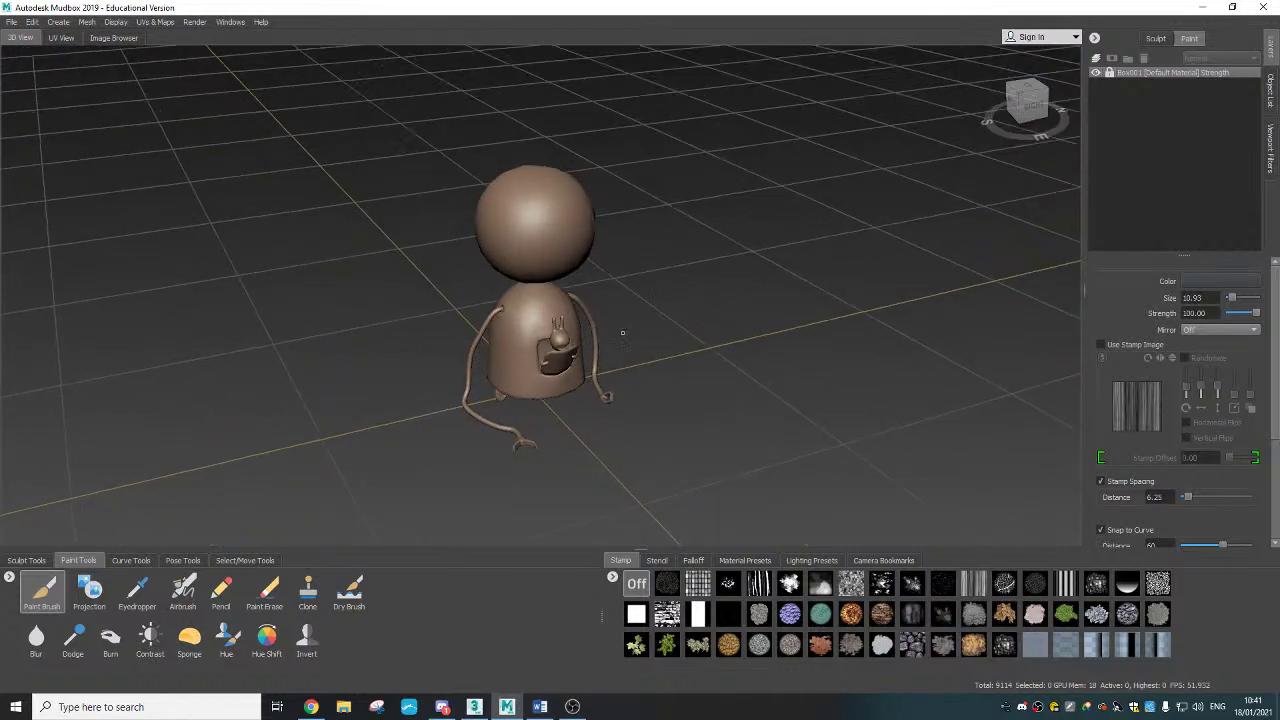
left_click(36, 561)
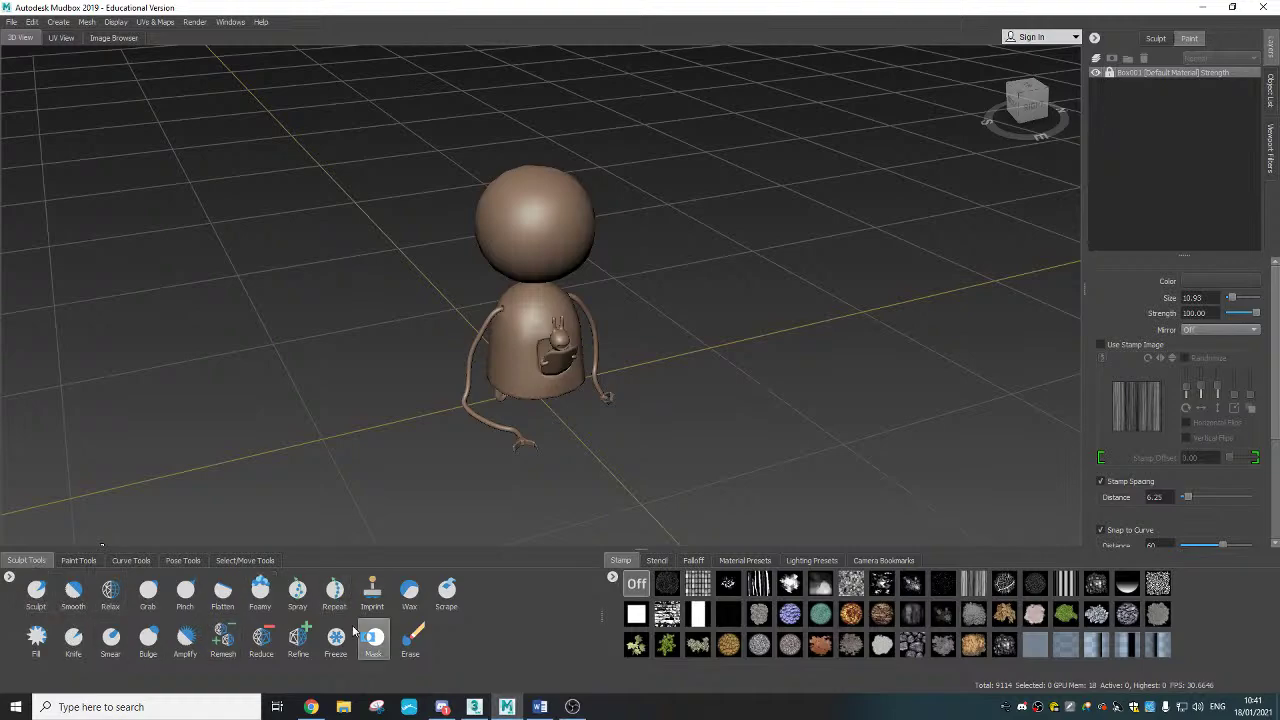
left_click(70, 561)
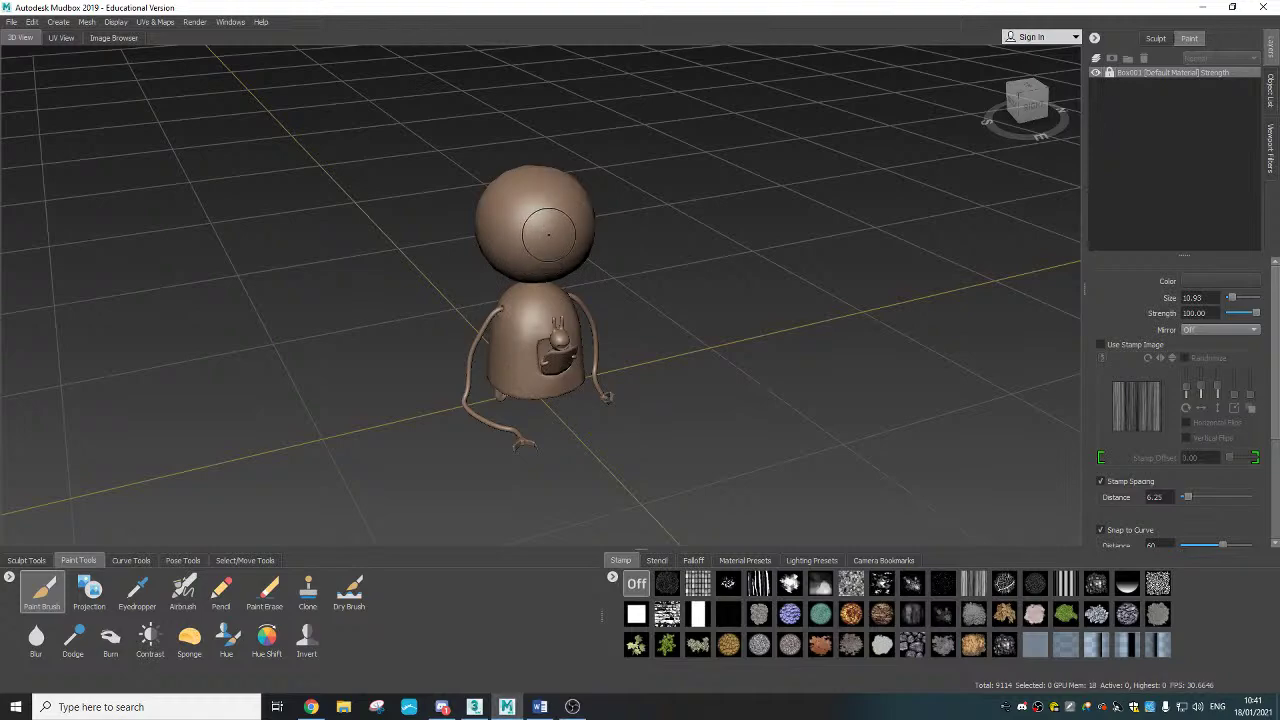
Step: Inspect the robot's unwrapped UV layout and return to the 3D view
left_click(61, 38)
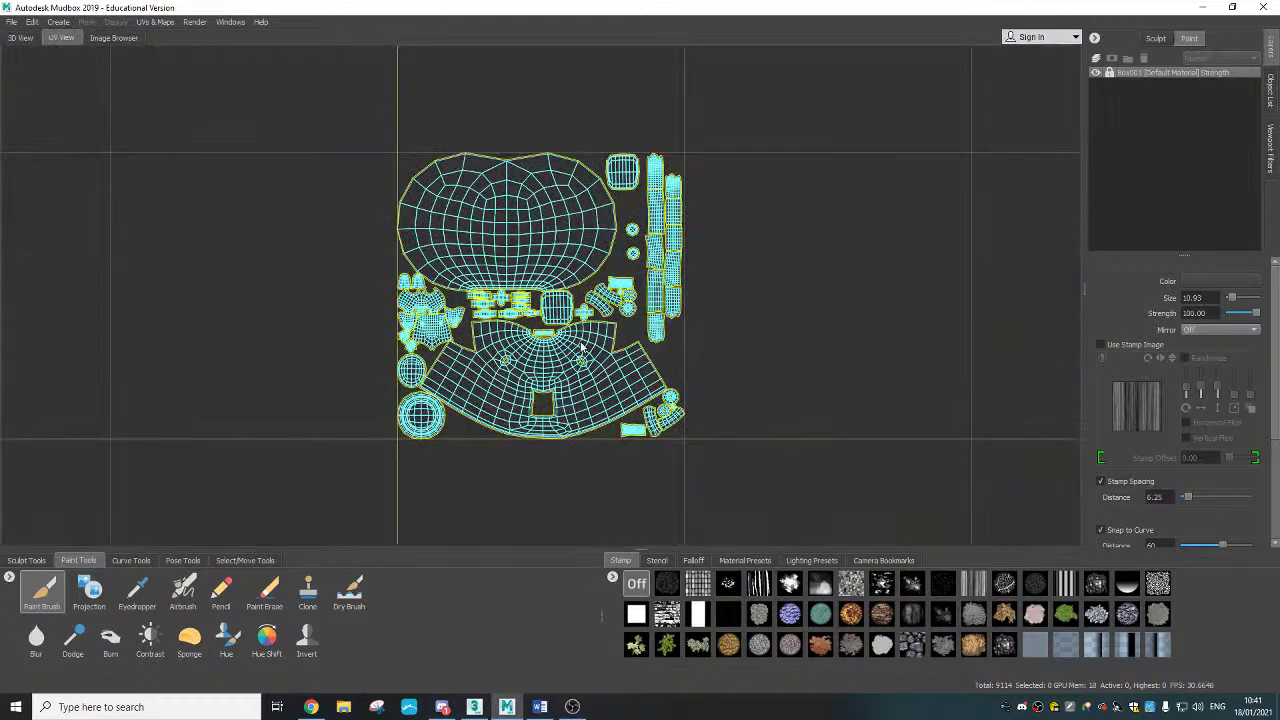
scroll(582, 348, "up", 2)
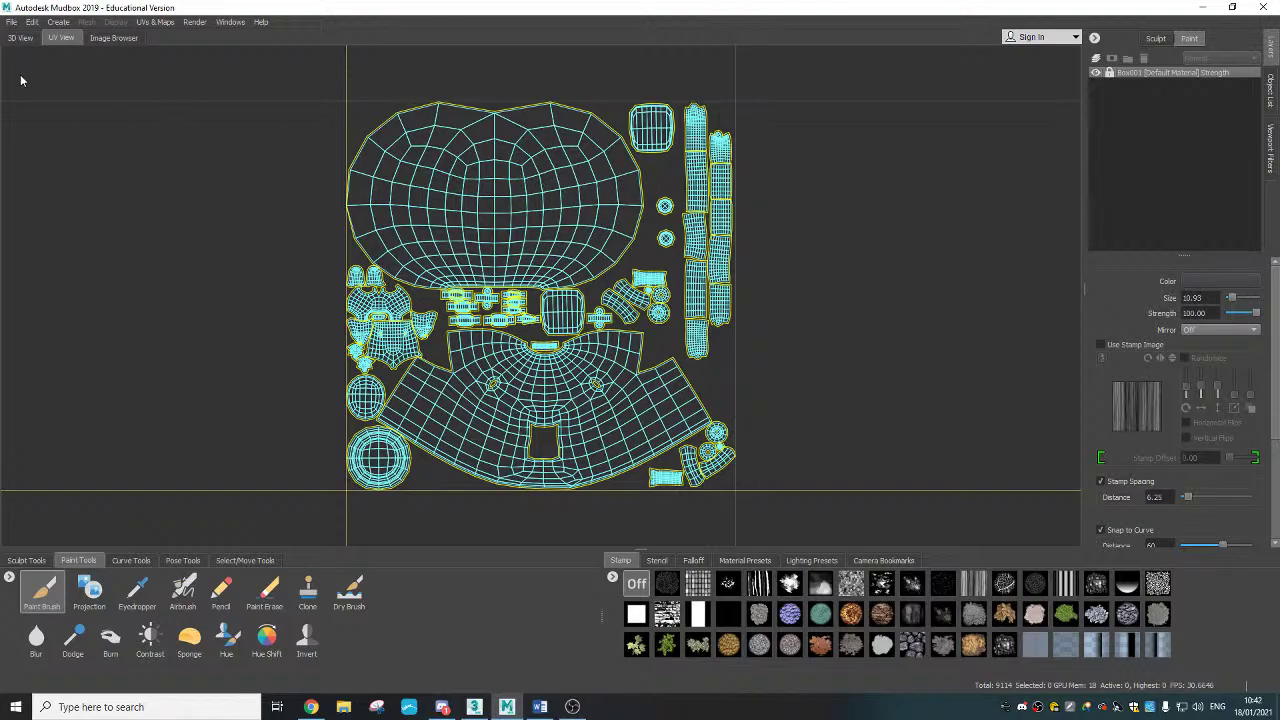
left_click(22, 38)
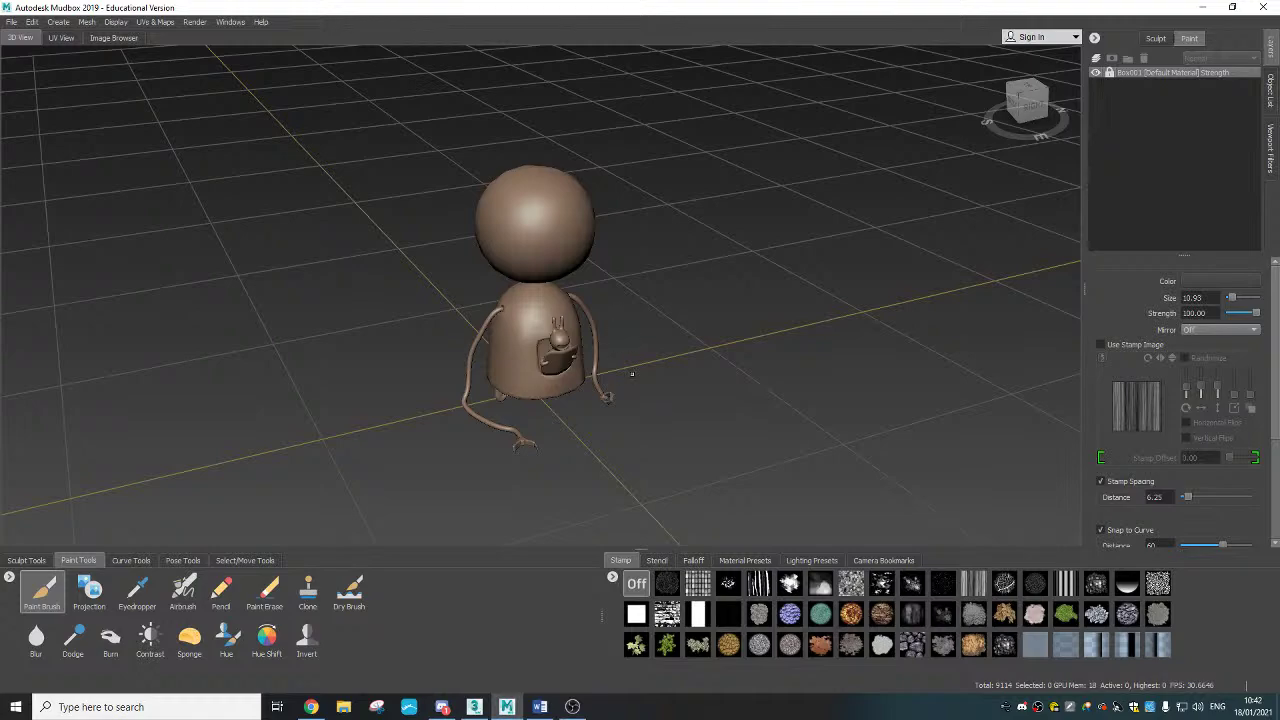
Step: Try flattening the robot mesh into UV space, cancelling the creation of a new paint layer
left_click_drag(679, 316, 633, 302, "alt")
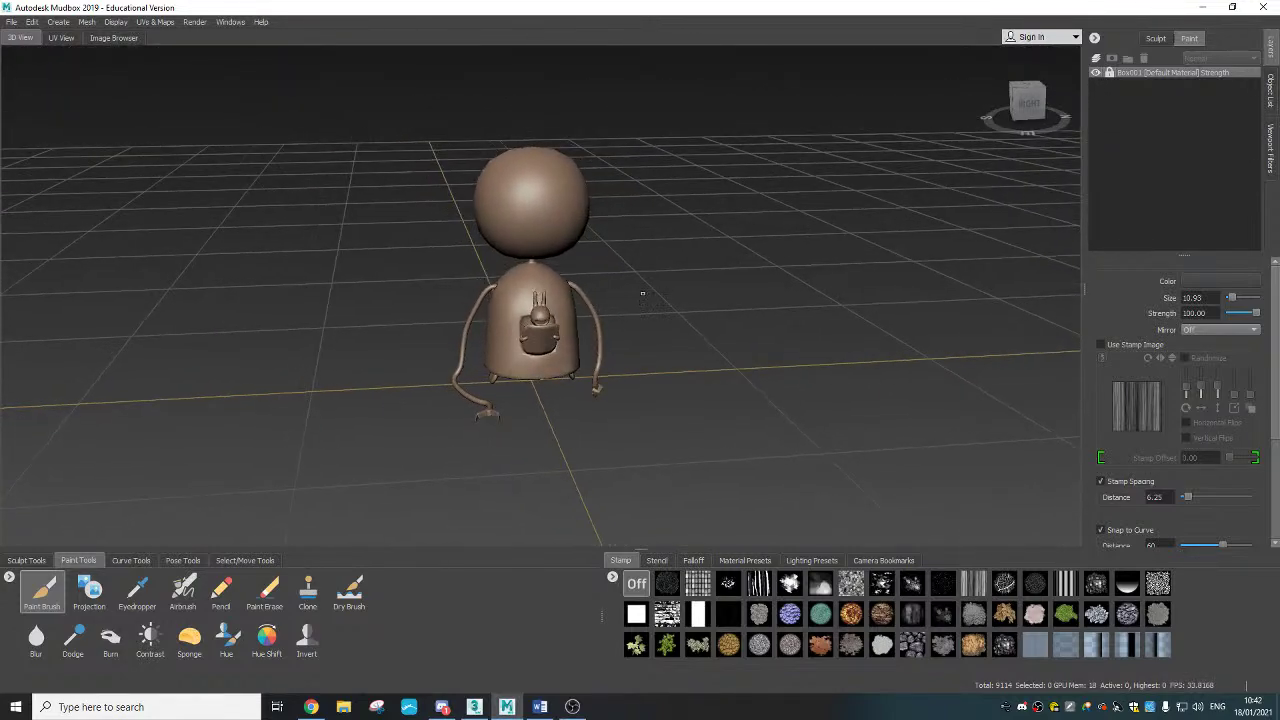
key("shift+d")
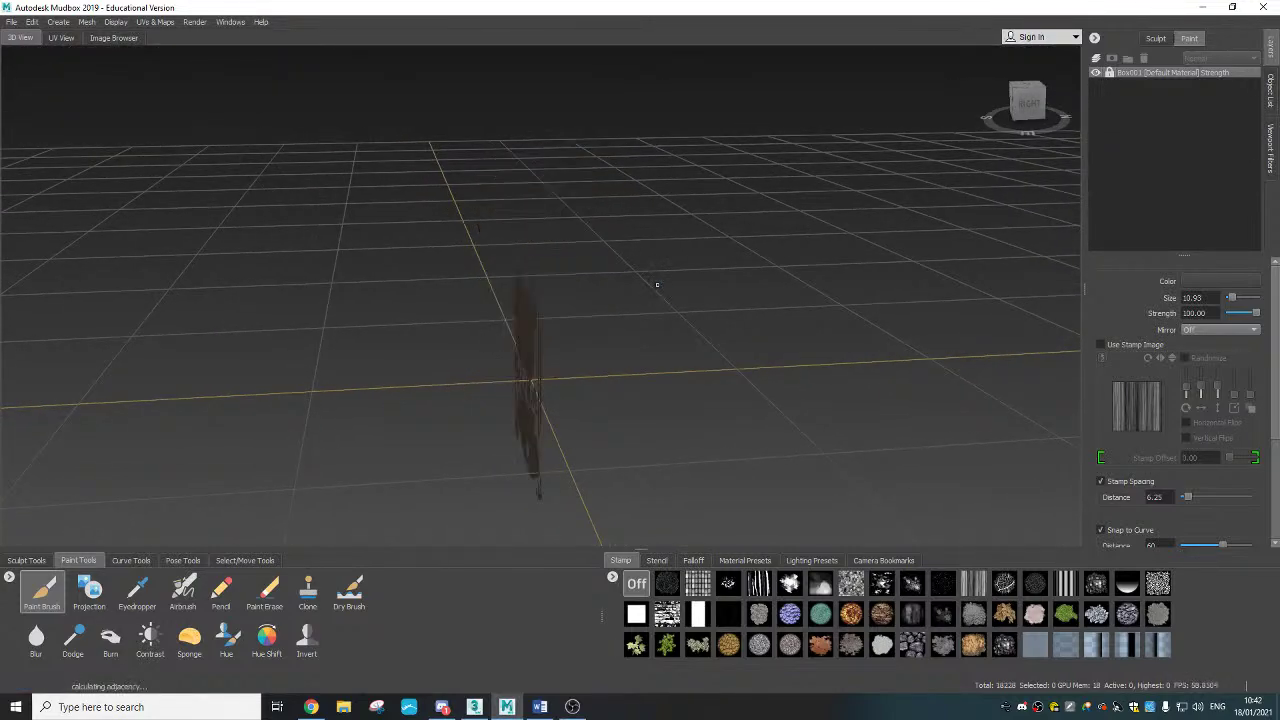
left_click_drag(606, 355, 847, 362, "alt")
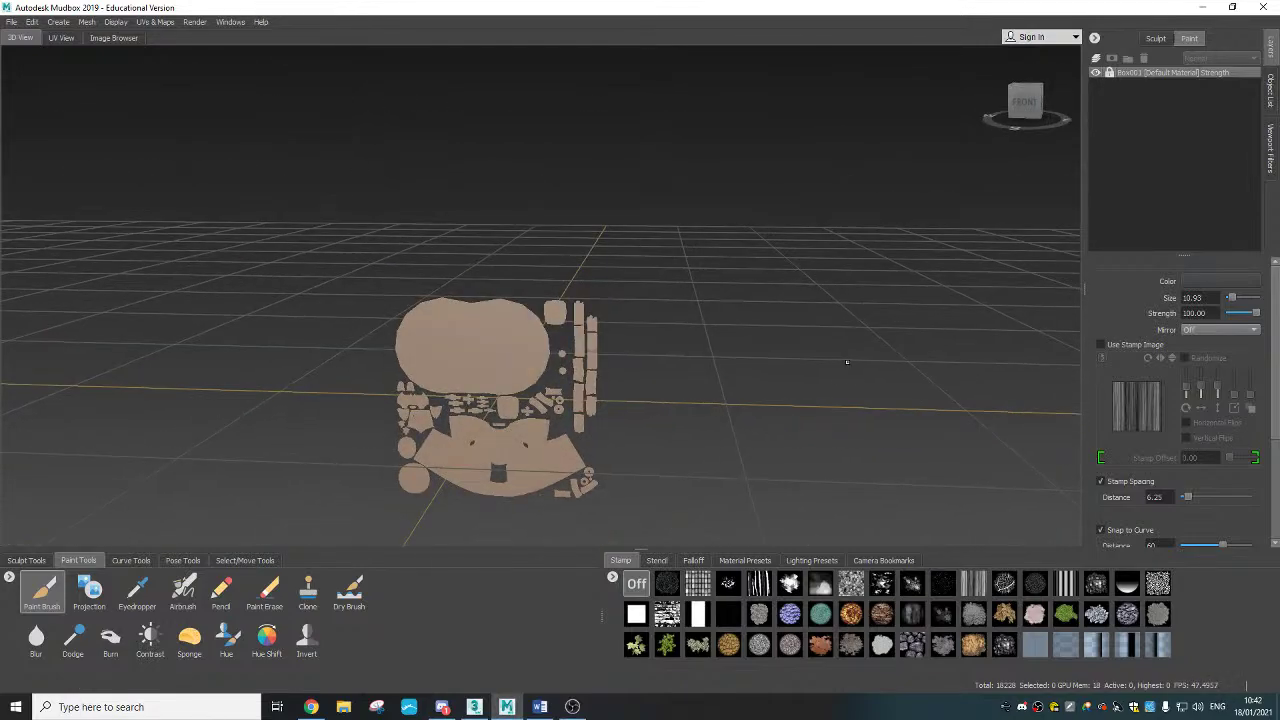
left_click(640, 409)
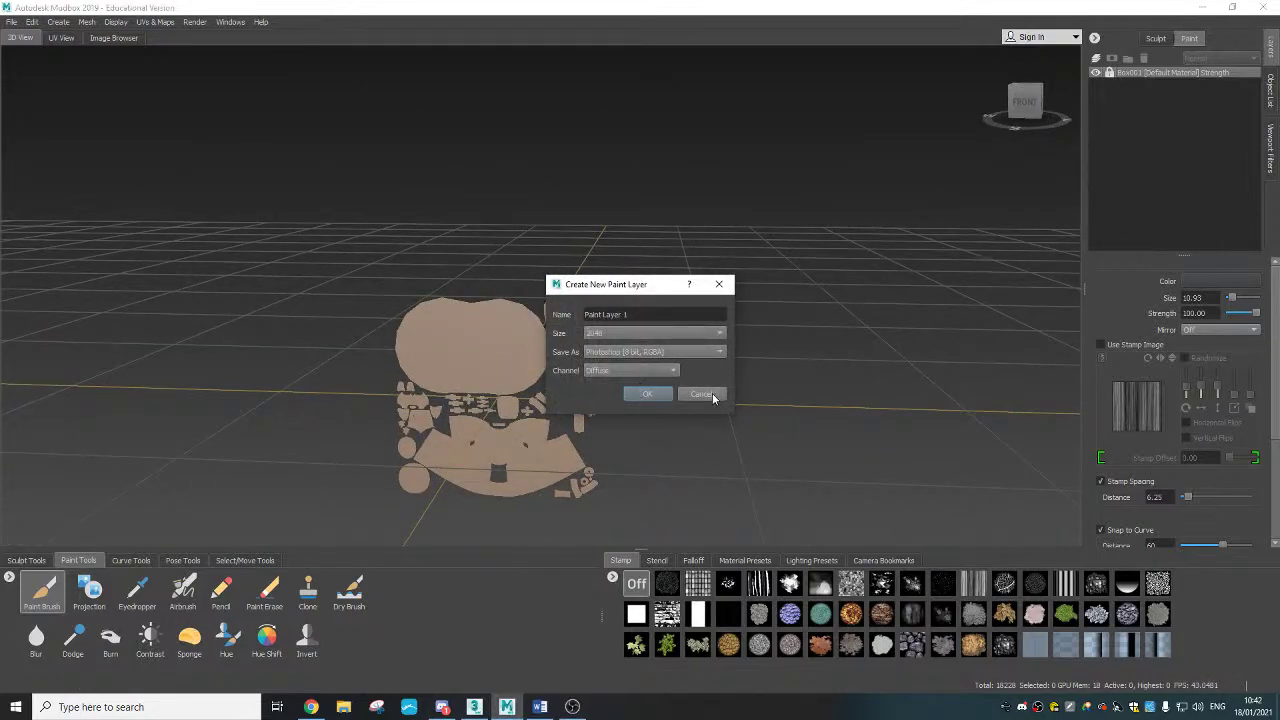
left_click(713, 398)
mouse_move(713, 398)
left_mouse_down("alt")
mouse_move(715, 378)
mouse_move(685, 403)
left_mouse_up("alt")
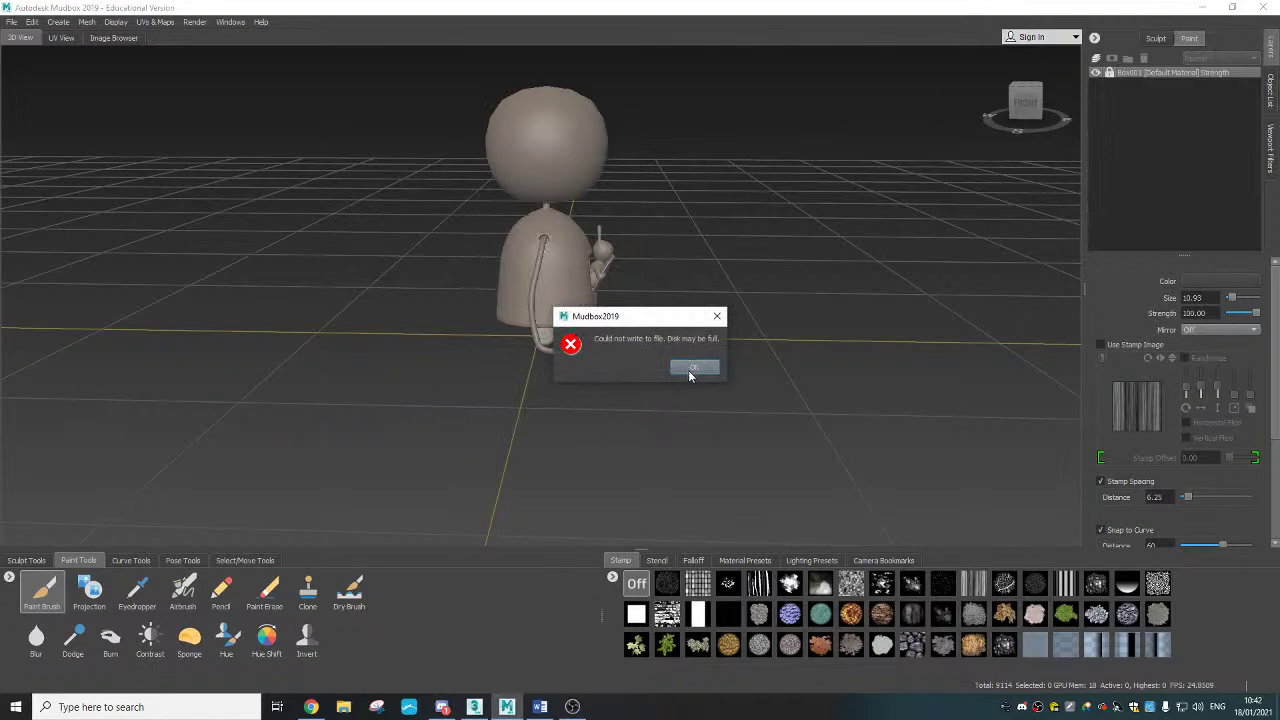
left_click(690, 368)
Step: Pick the robot model with the Objects selection tool
left_click_drag(729, 323, 512, 347, "alt")
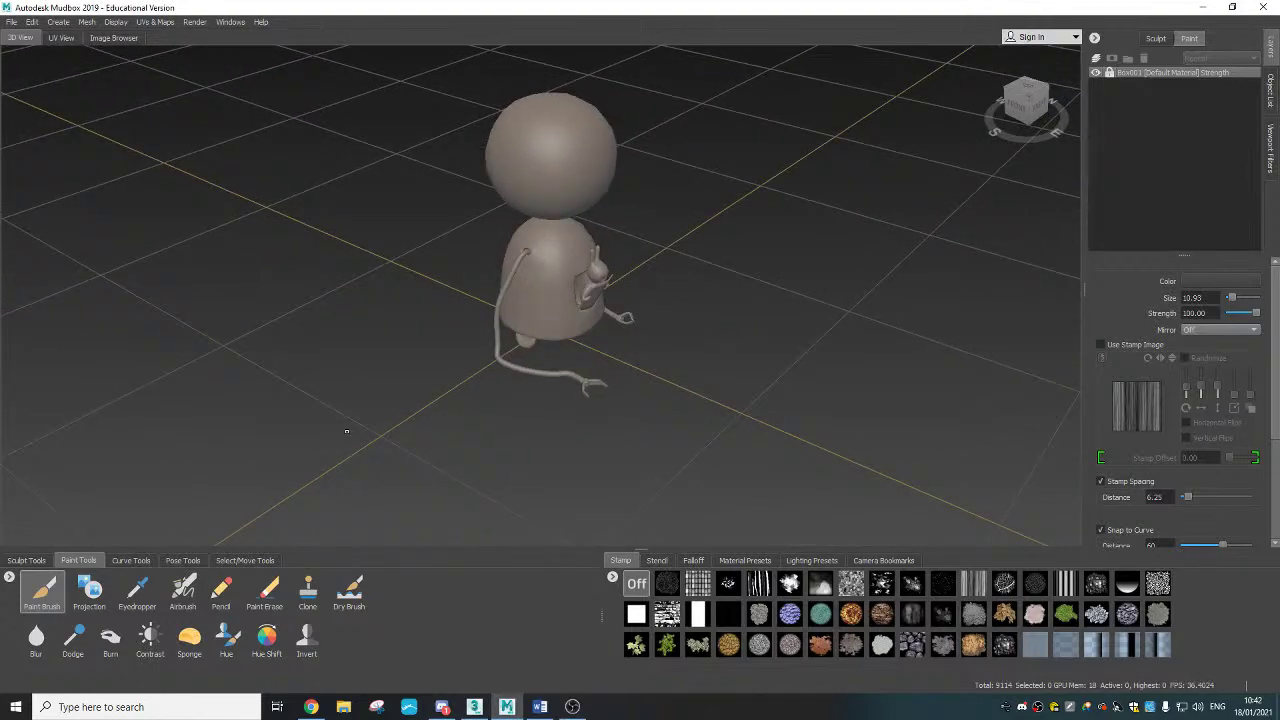
left_click(249, 561)
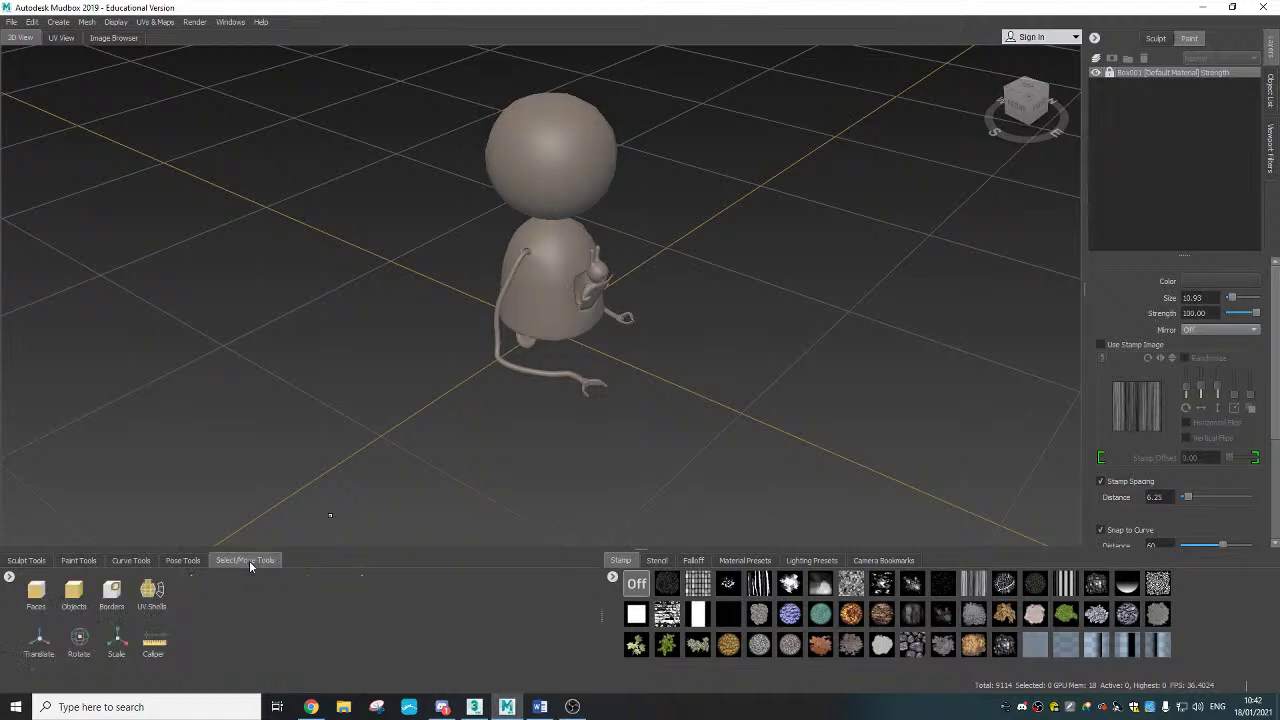
left_click(78, 593)
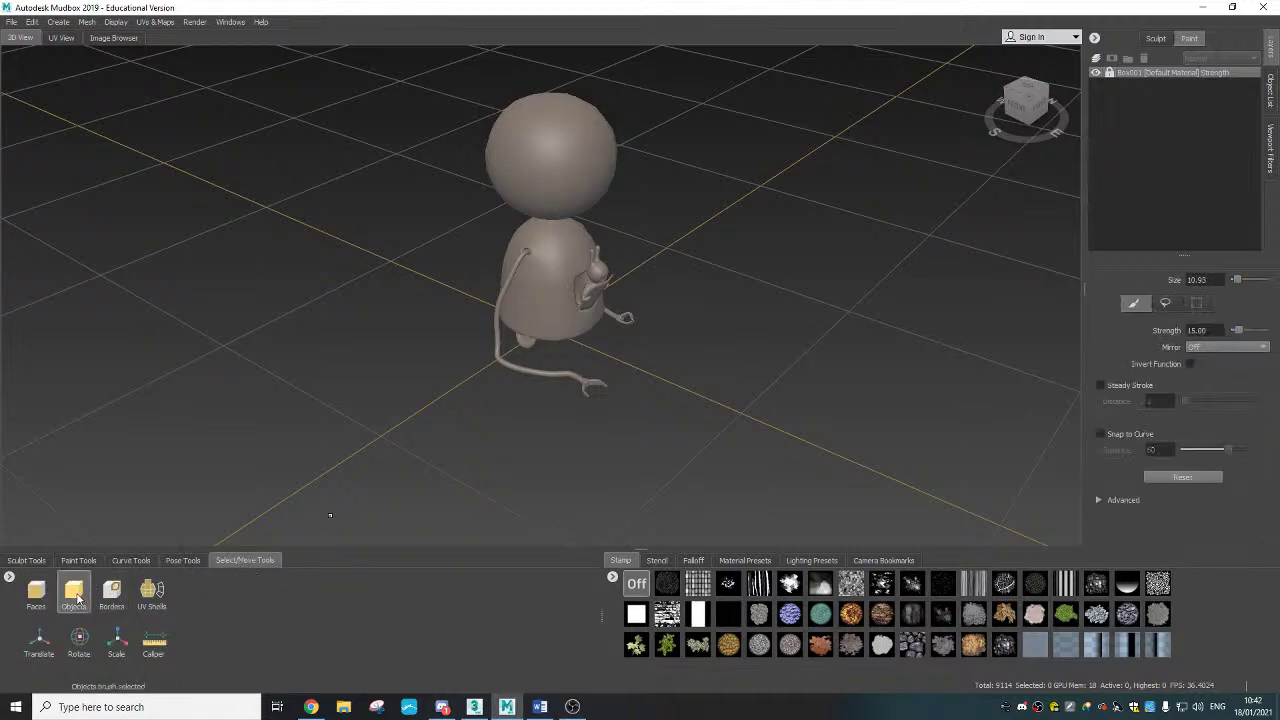
left_click(556, 255)
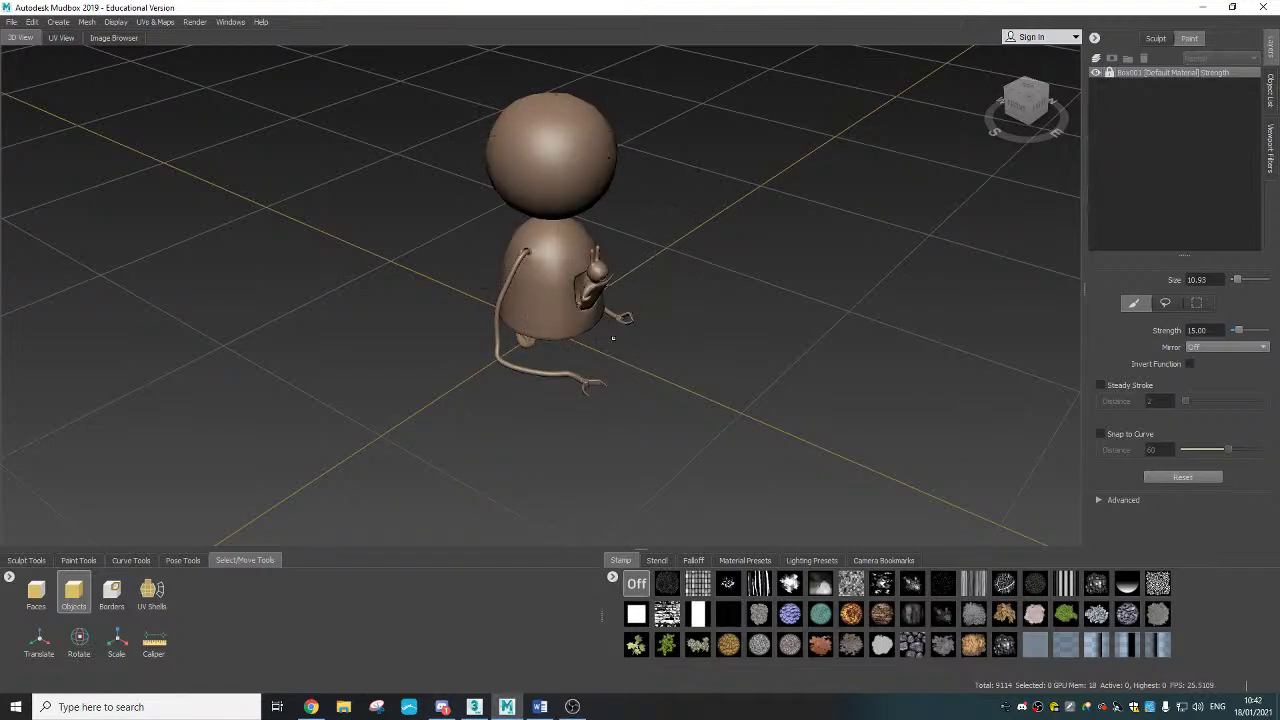
Step: Activate the Paint Brush tool with the robot's front and belly figure facing the view
left_click(78, 561)
left_click(41, 593)
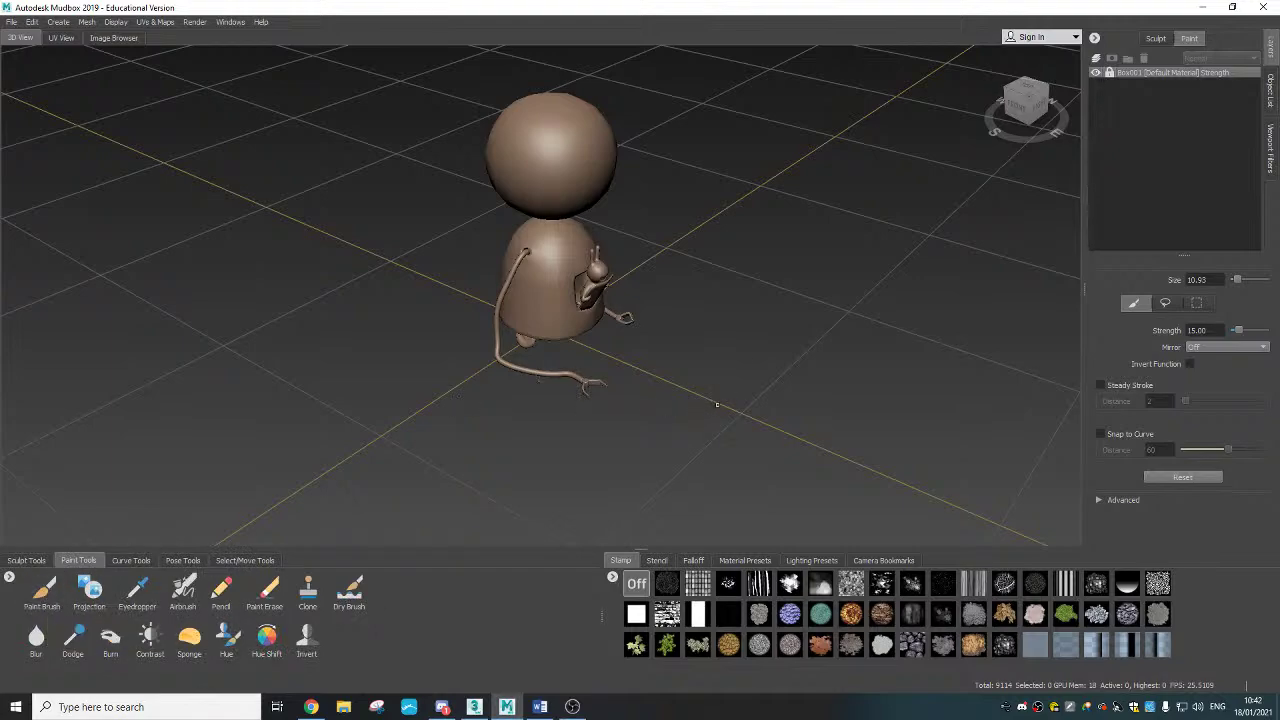
left_click_drag(774, 340, 622, 328, "alt")
scroll(580, 250, "up", 3)
scroll(580, 250, "down", 2)
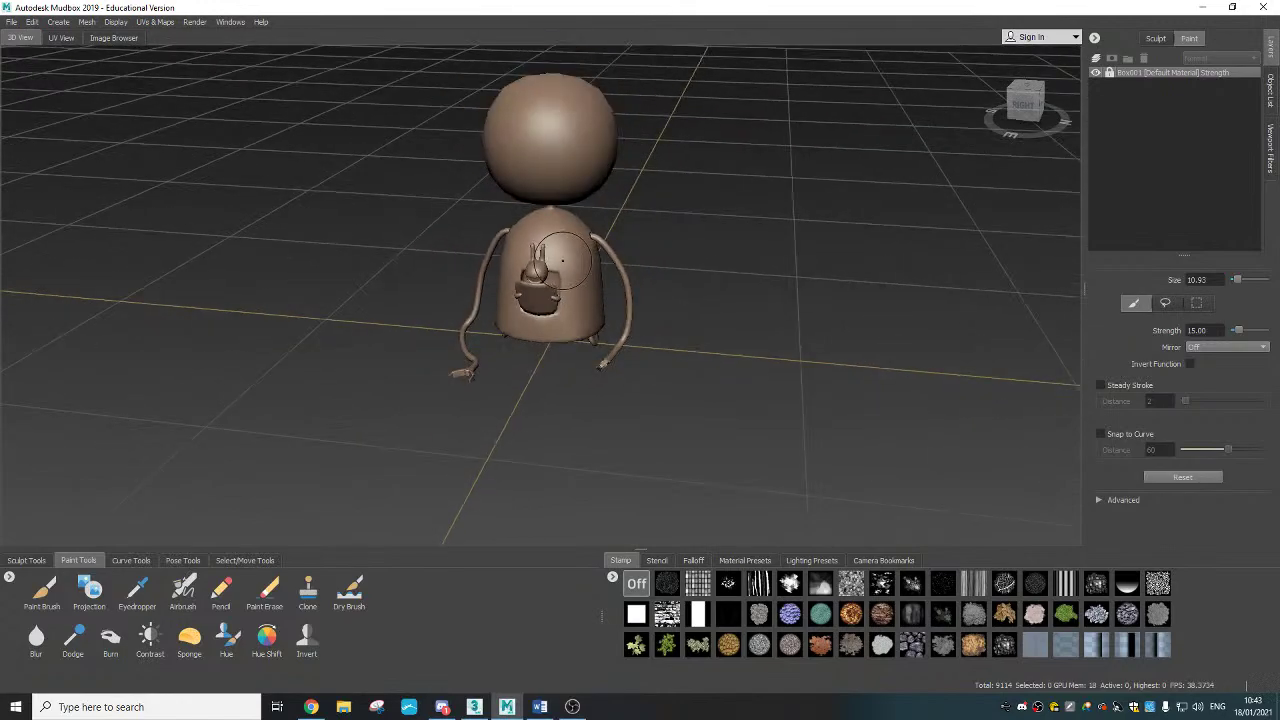
scroll(580, 248, "up", 5)
left_click_drag(595, 225, 766, 293, "alt")
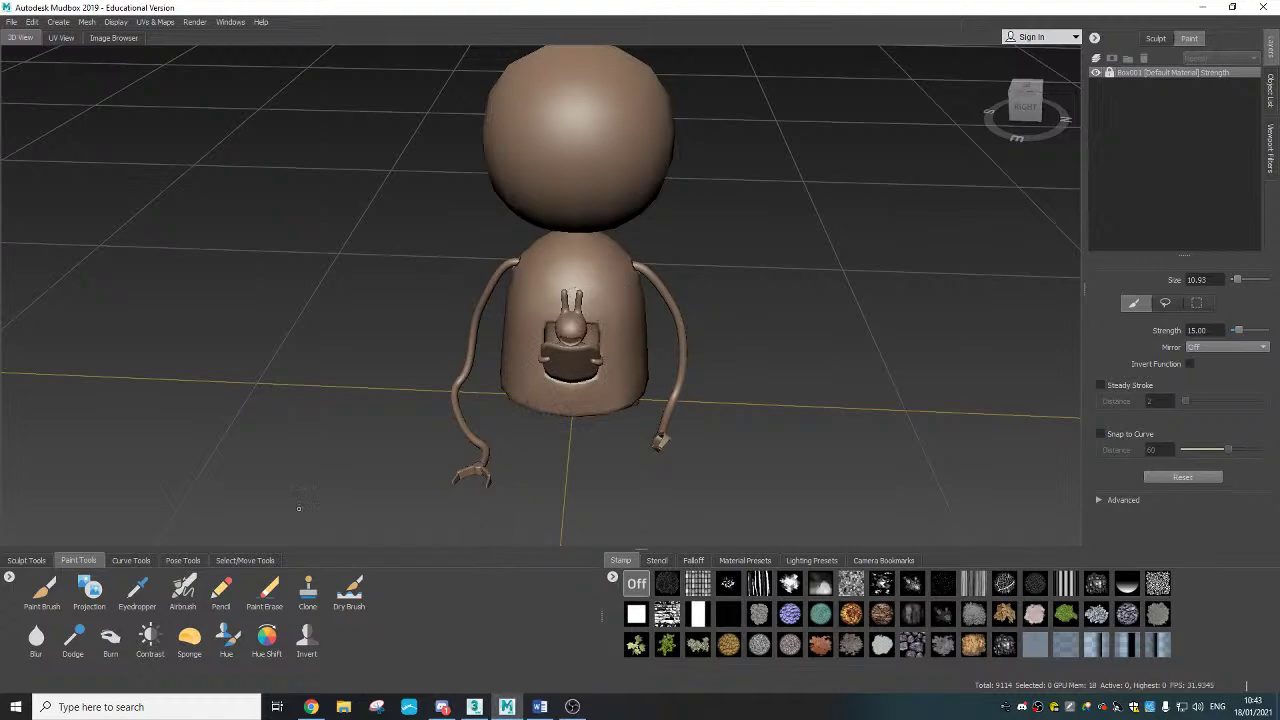
left_click(39, 604)
left_click(45, 592)
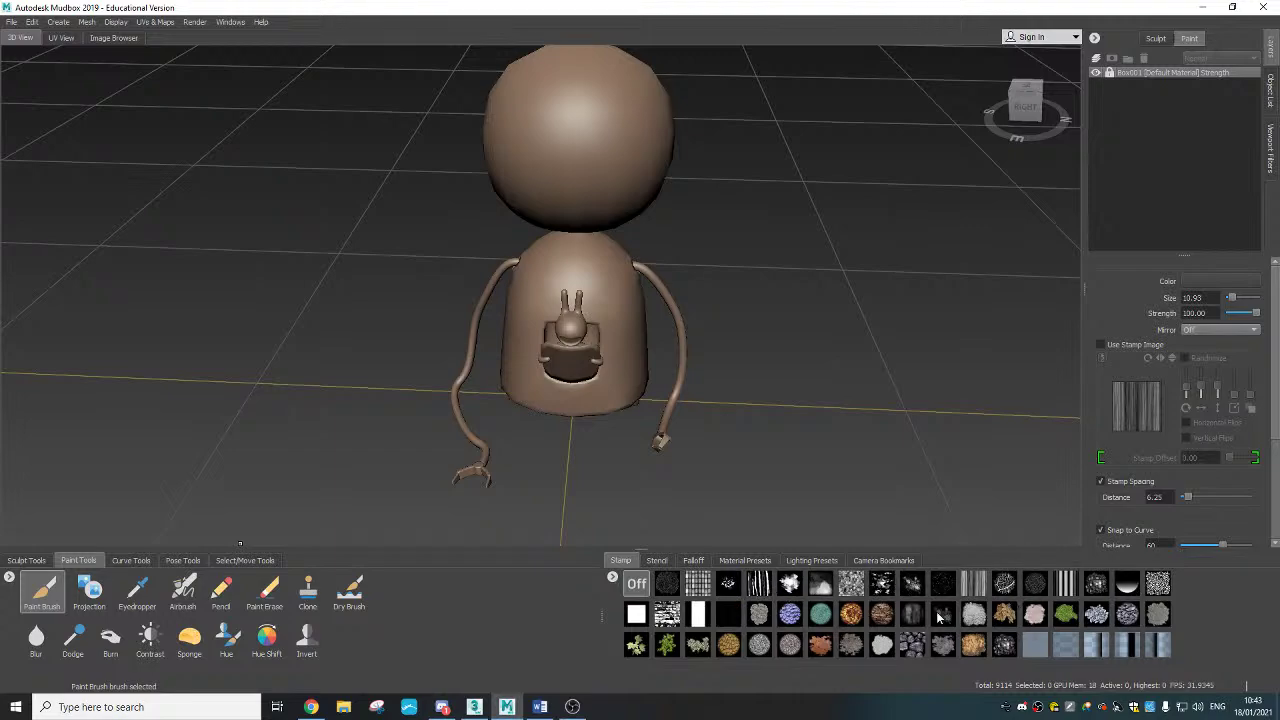
Step: Look through the stencil and falloff options for the Paint Brush and return to the stamps
left_click(658, 561)
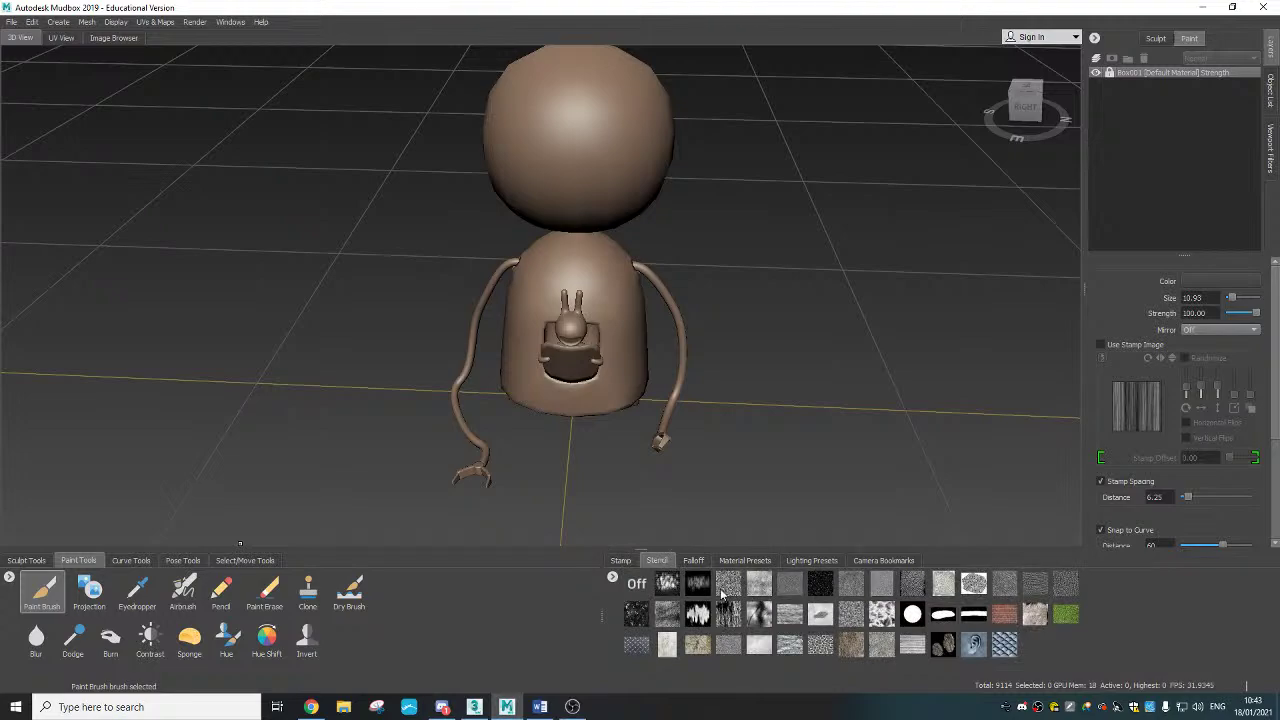
left_click(696, 562)
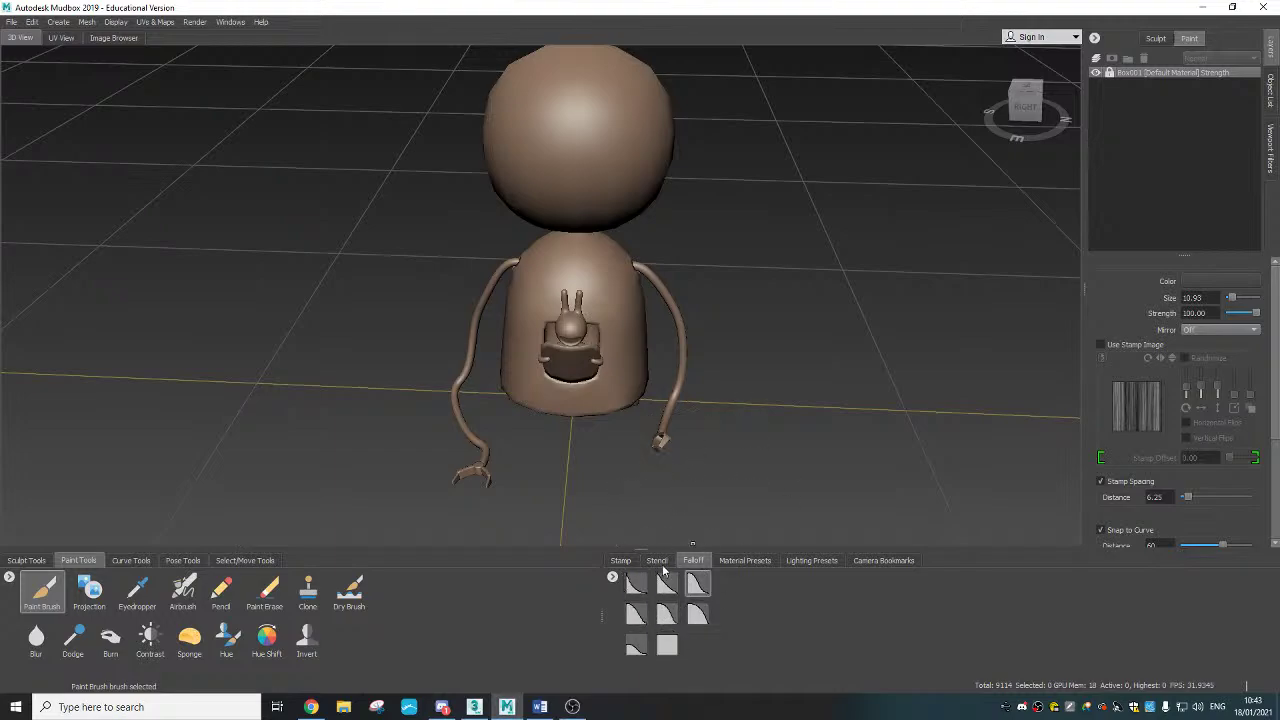
left_click(621, 562)
left_click(661, 566)
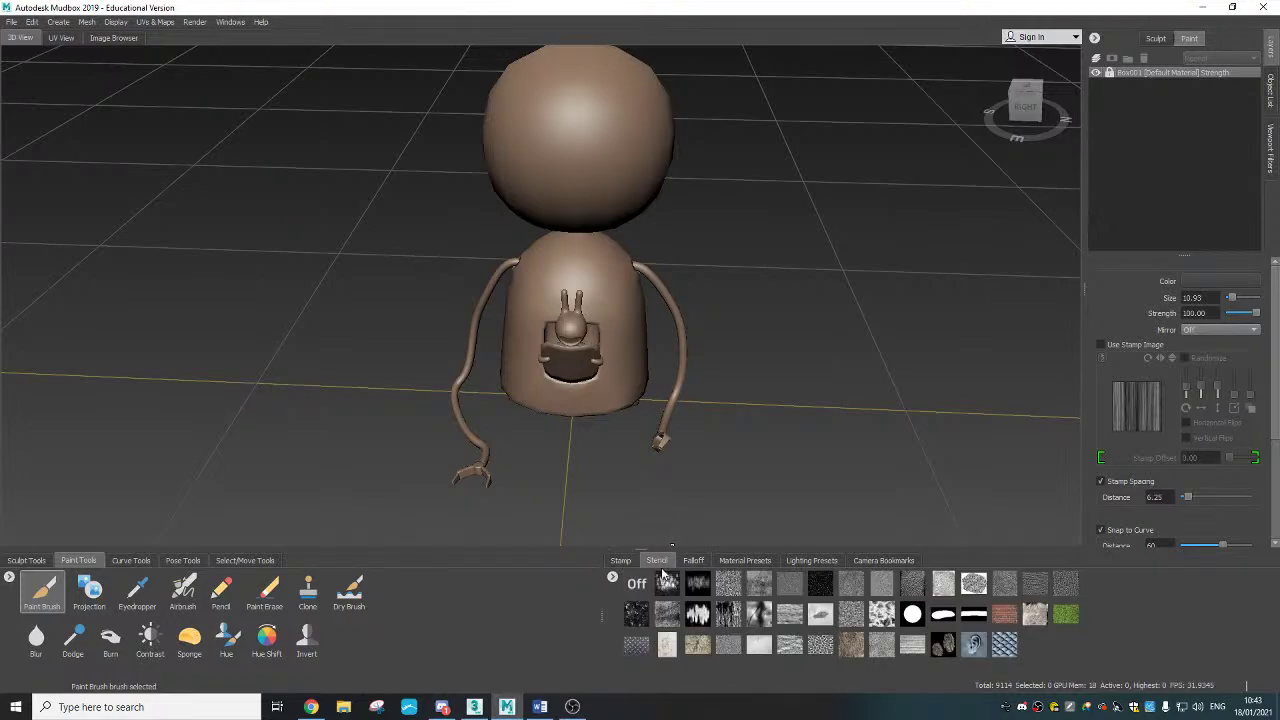
left_click(694, 562)
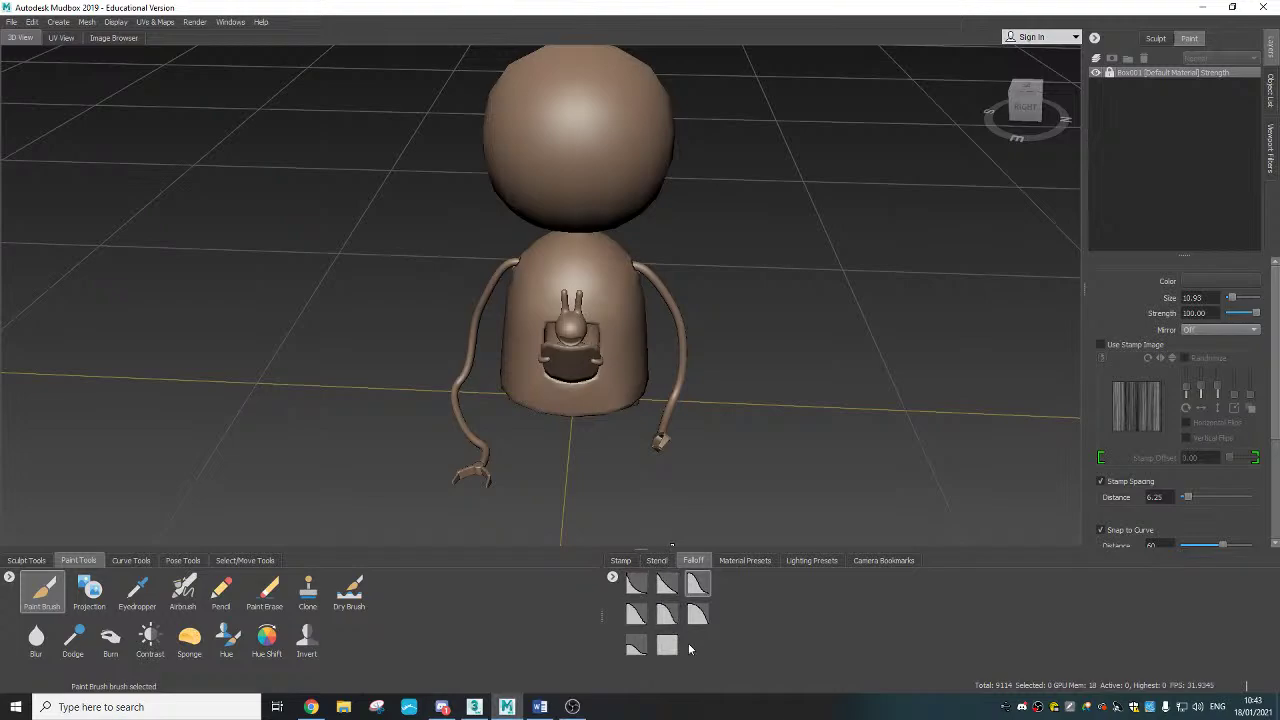
left_click(622, 562)
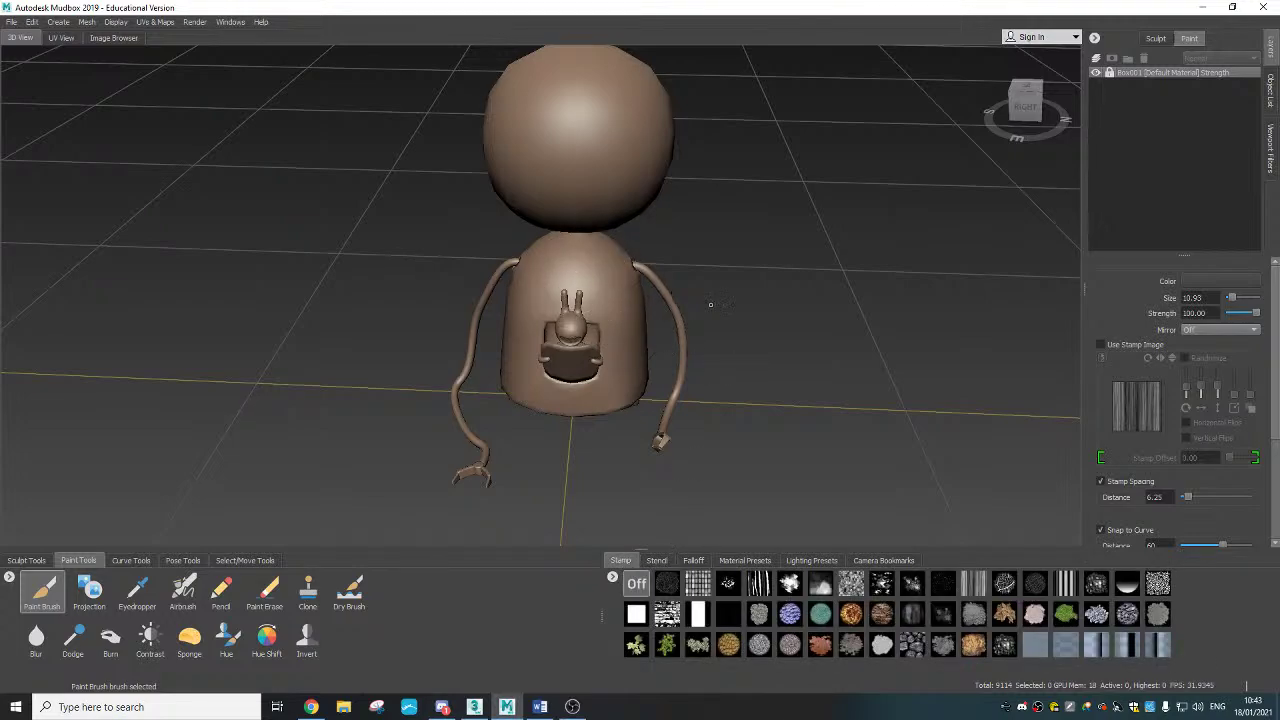
Step: Enlarge the Paint Brush interactively over the robot's body to a size of about 14.96
middle_click_drag(710, 305, 701, 345, "alt")
left_click_drag(701, 345, 685, 344, "alt")
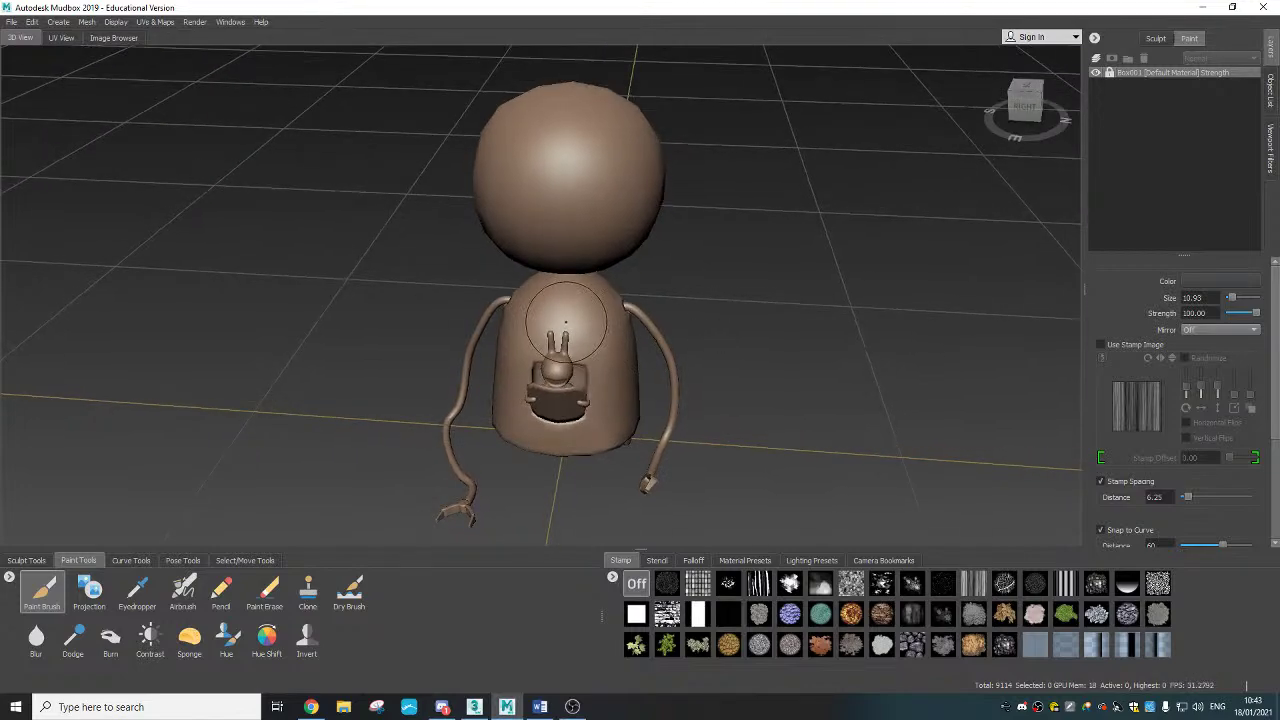
key("m")
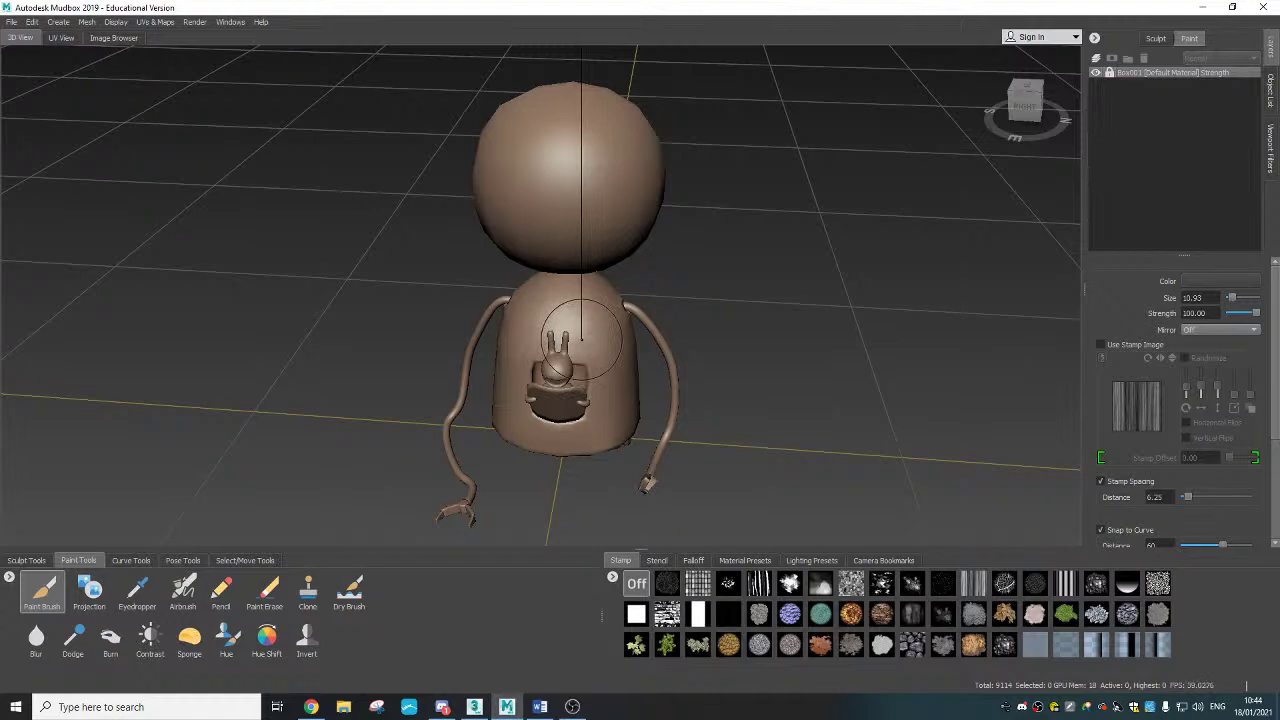
key("b")
mouse_move(582, 340)
left_mouse_down()
mouse_move(632, 340)
mouse_move(531, 331)
mouse_move(600, 331)
mouse_move(585, 331)
mouse_move(599, 331)
mouse_move(590, 80)
mouse_move(590, 112)
left_mouse_up()
key("b")
Step: Adjust the Paint Brush strength interactively over the robot, ending at about 97.93
key("m")
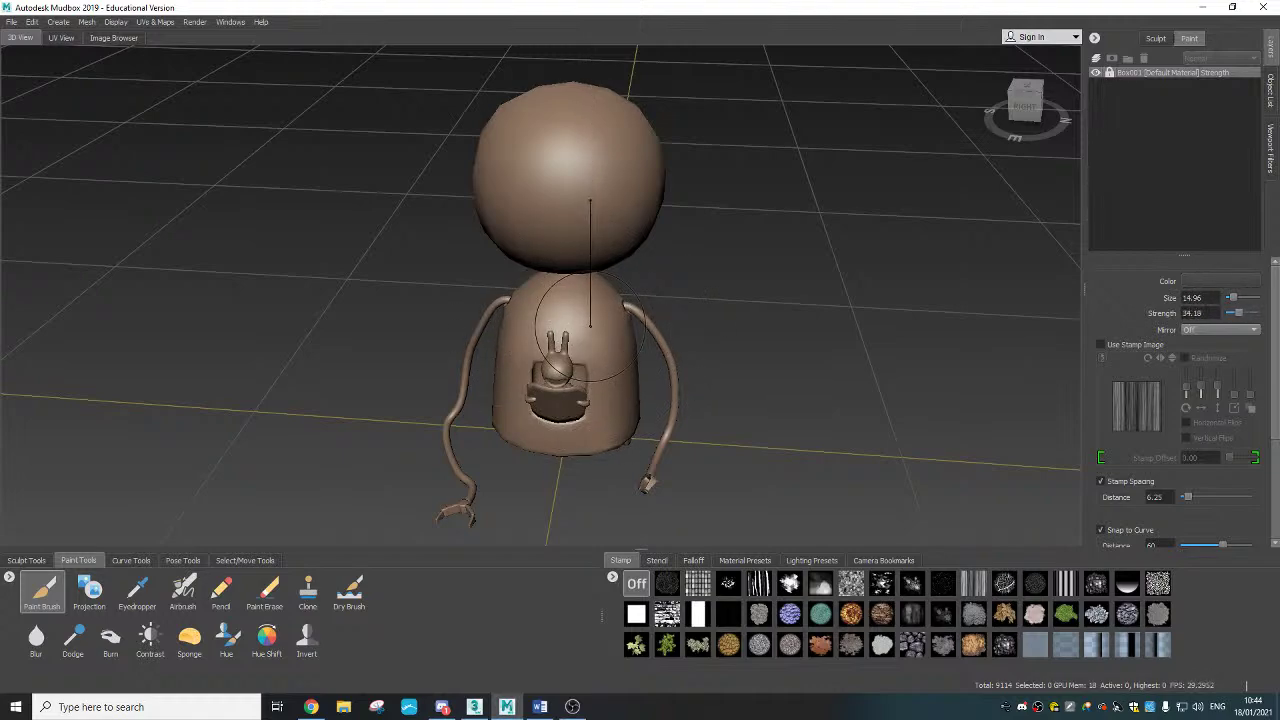
mouse_move(590, 200)
left_mouse_down()
mouse_move(590, 62)
mouse_move(590, 264)
mouse_move(590, 84)
mouse_move(590, 118)
left_mouse_up()
mouse_move(590, 176)
left_mouse_down()
mouse_move(590, 78)
mouse_move(590, 198)
mouse_move(574, 193)
left_mouse_up()
mouse_move(574, 102)
left_mouse_down()
mouse_move(574, 82)
mouse_move(574, 154)
mouse_move(574, 50)
left_mouse_up()
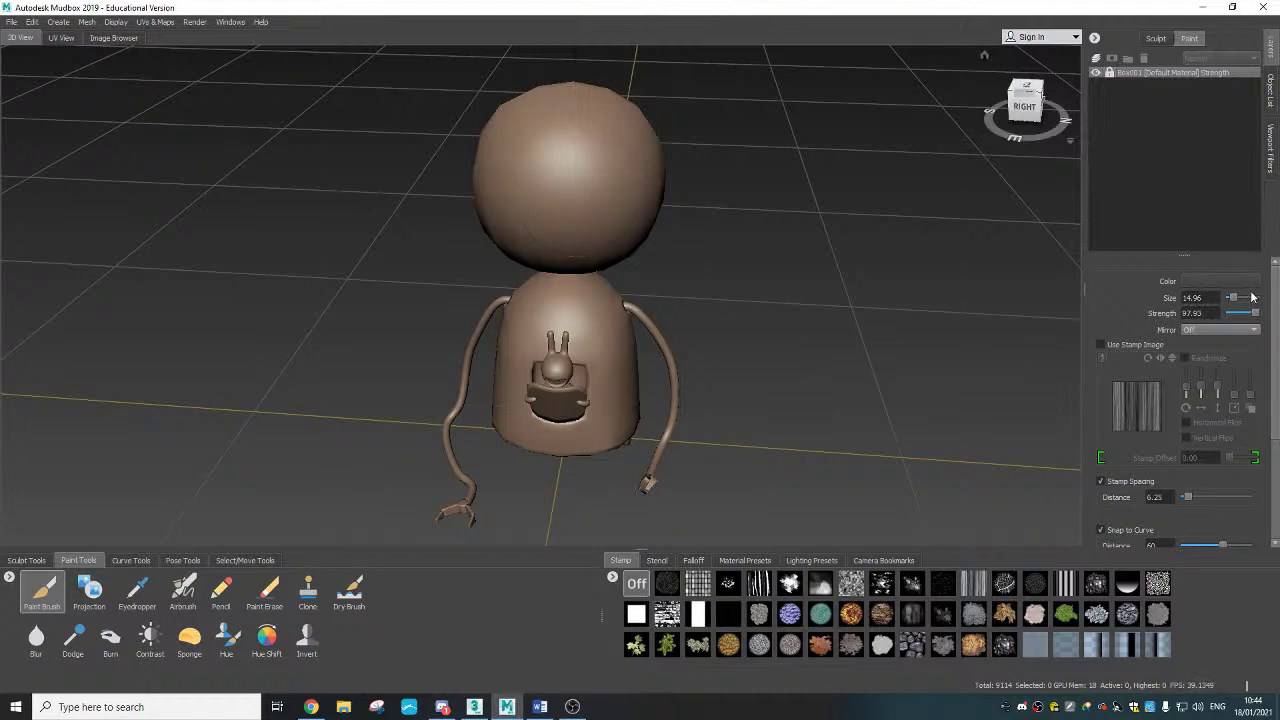
Step: Set the Paint Brush strength to 100 and create a 2048 paint layer named Base on the Diffuse channel
left_click_drag(1256, 313, 1264, 316)
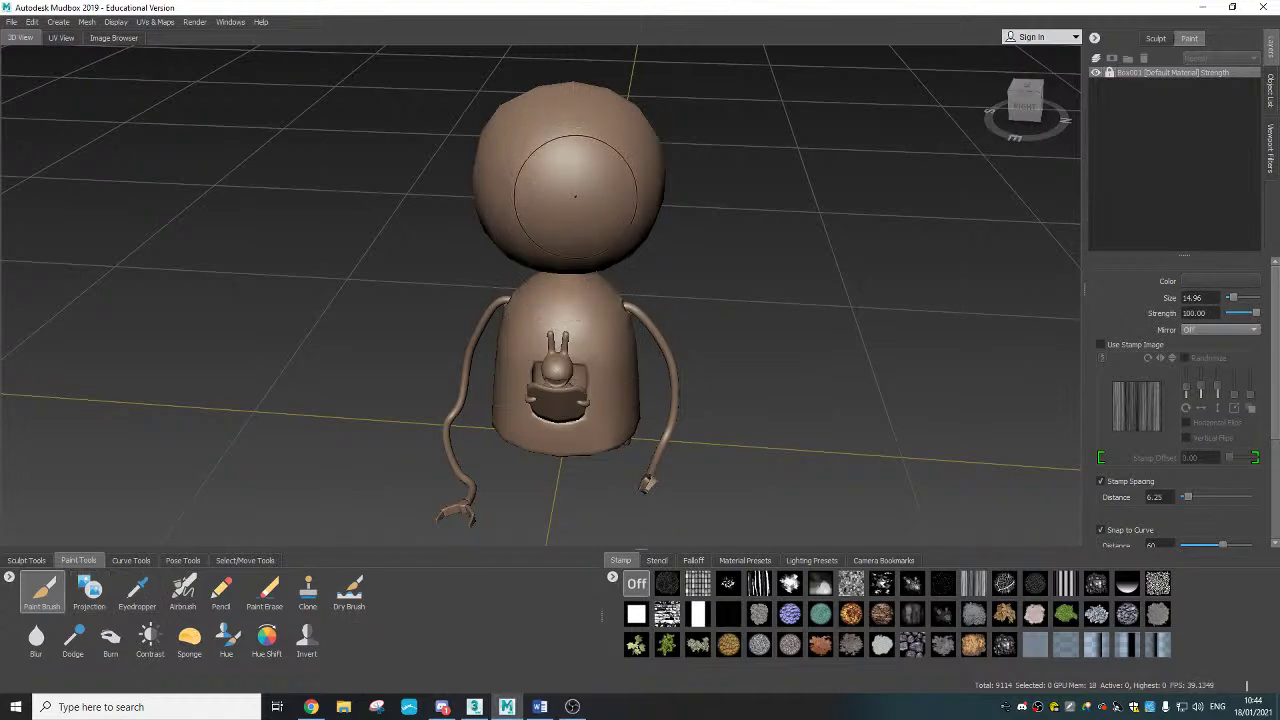
left_click(579, 189)
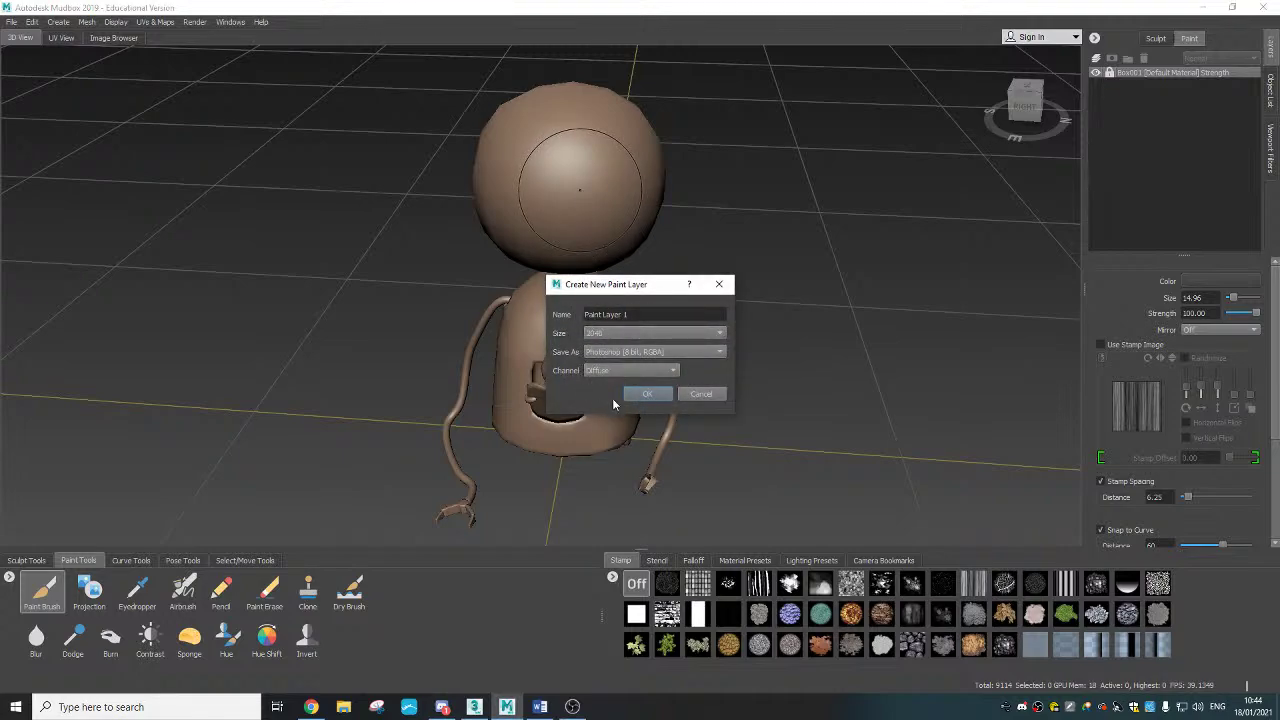
left_click_drag(664, 314, 583, 315)
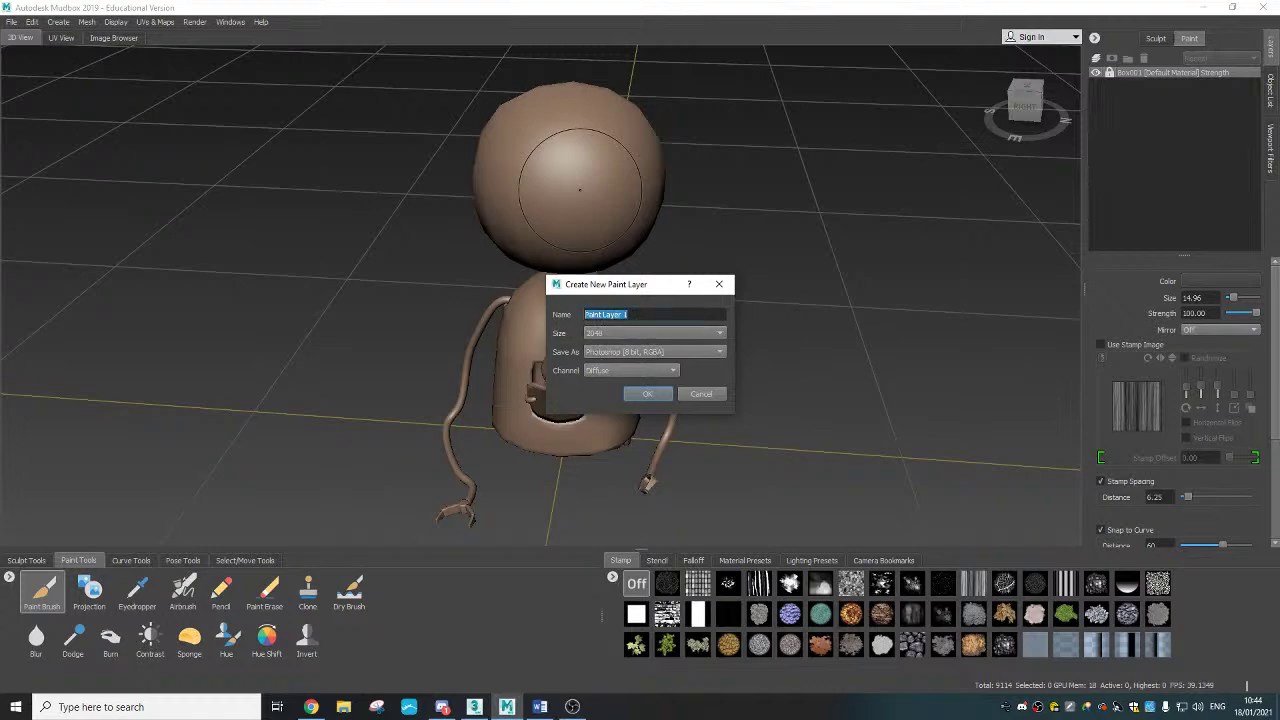
type("Base")
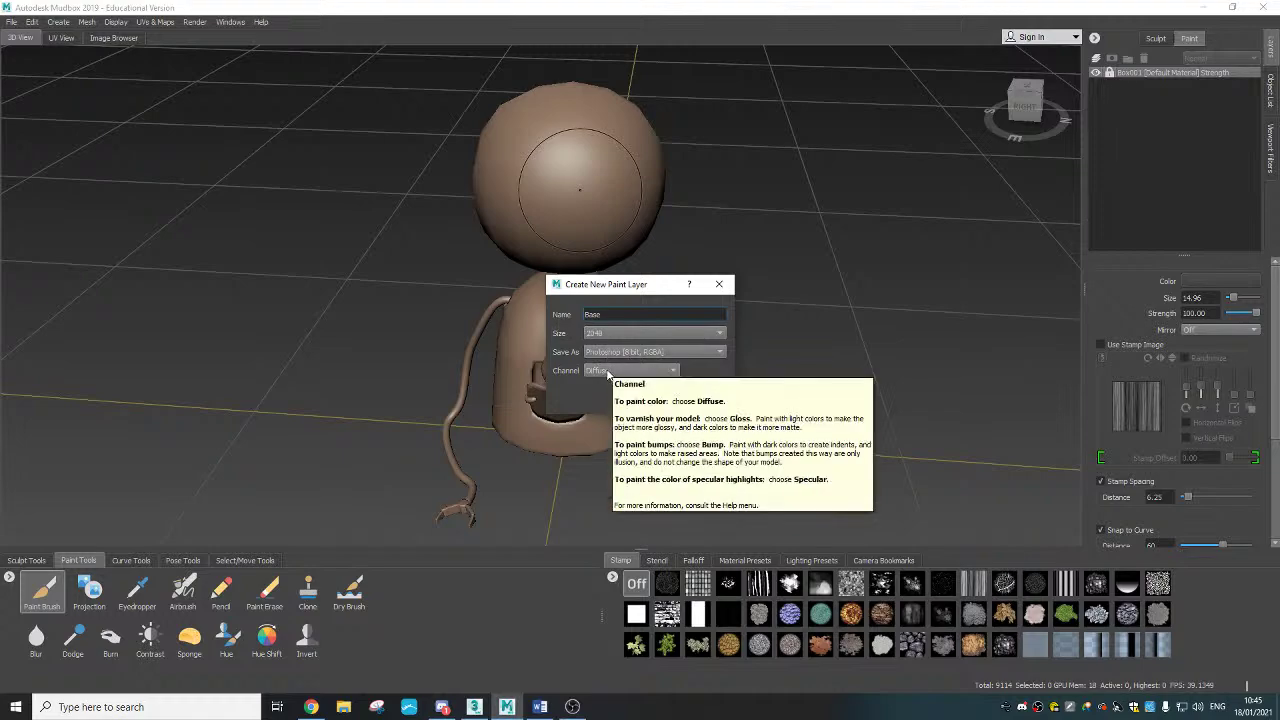
left_click(637, 372)
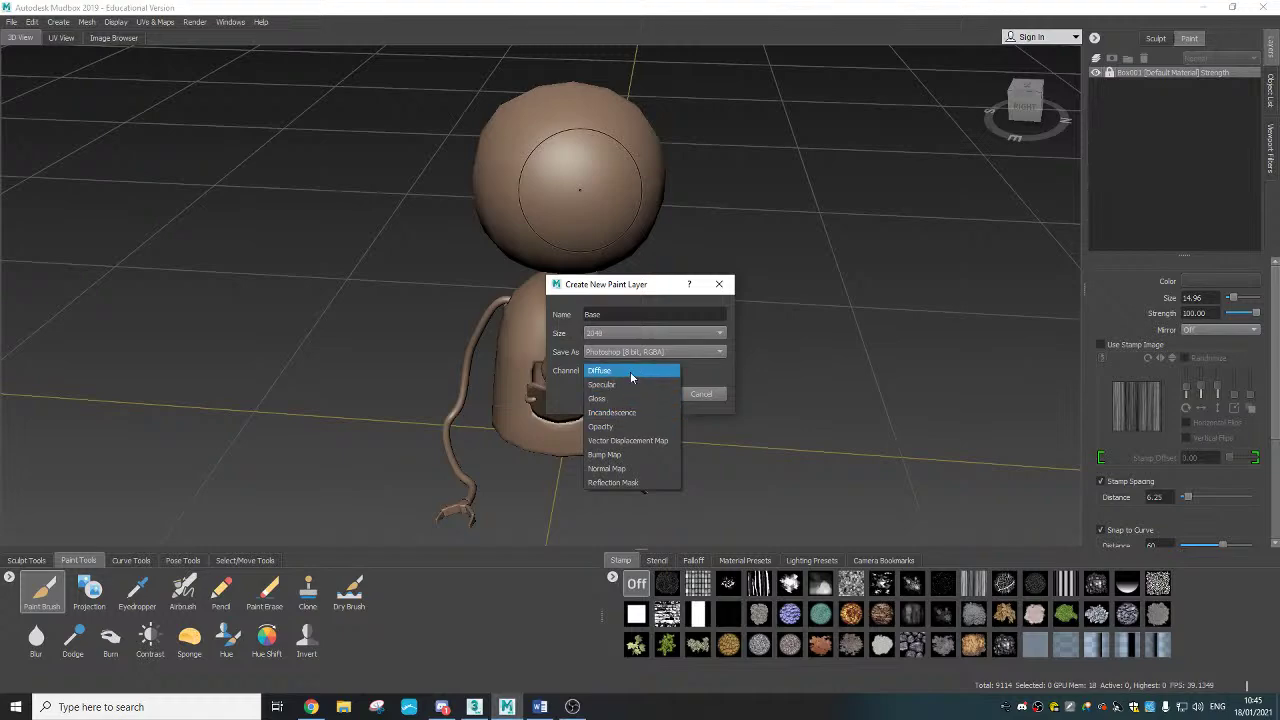
left_click(630, 370)
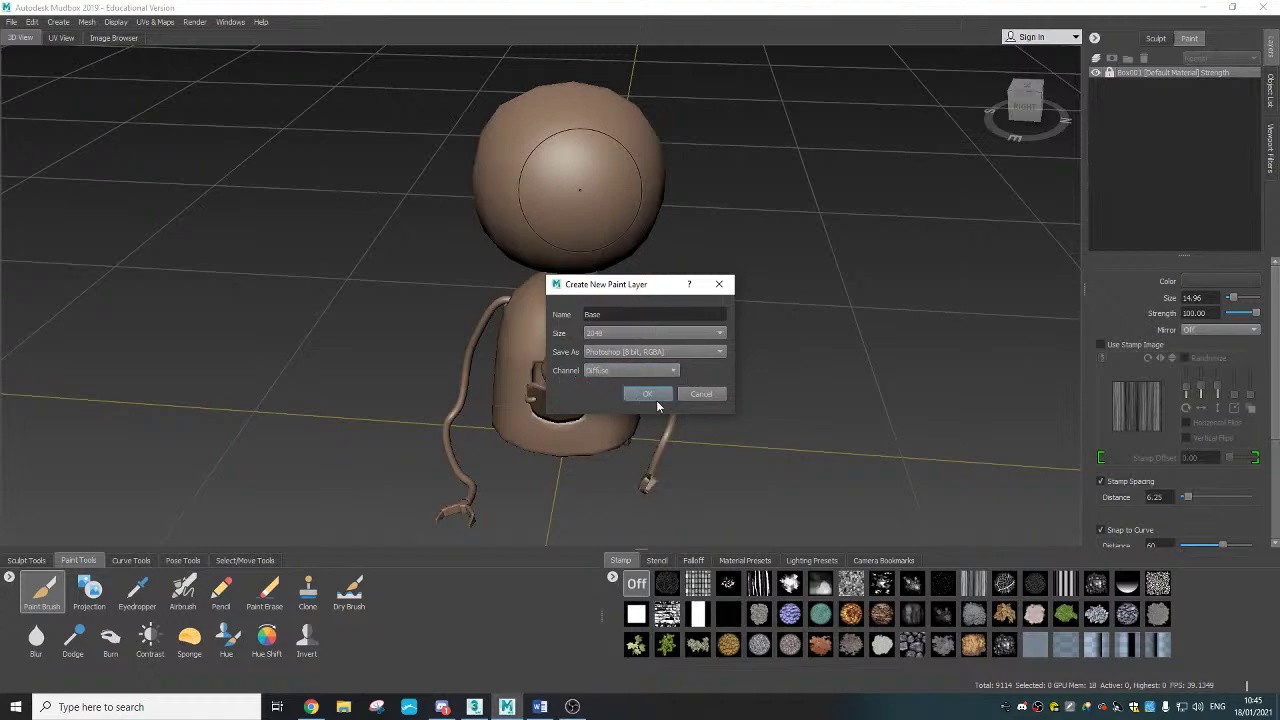
left_click(648, 394)
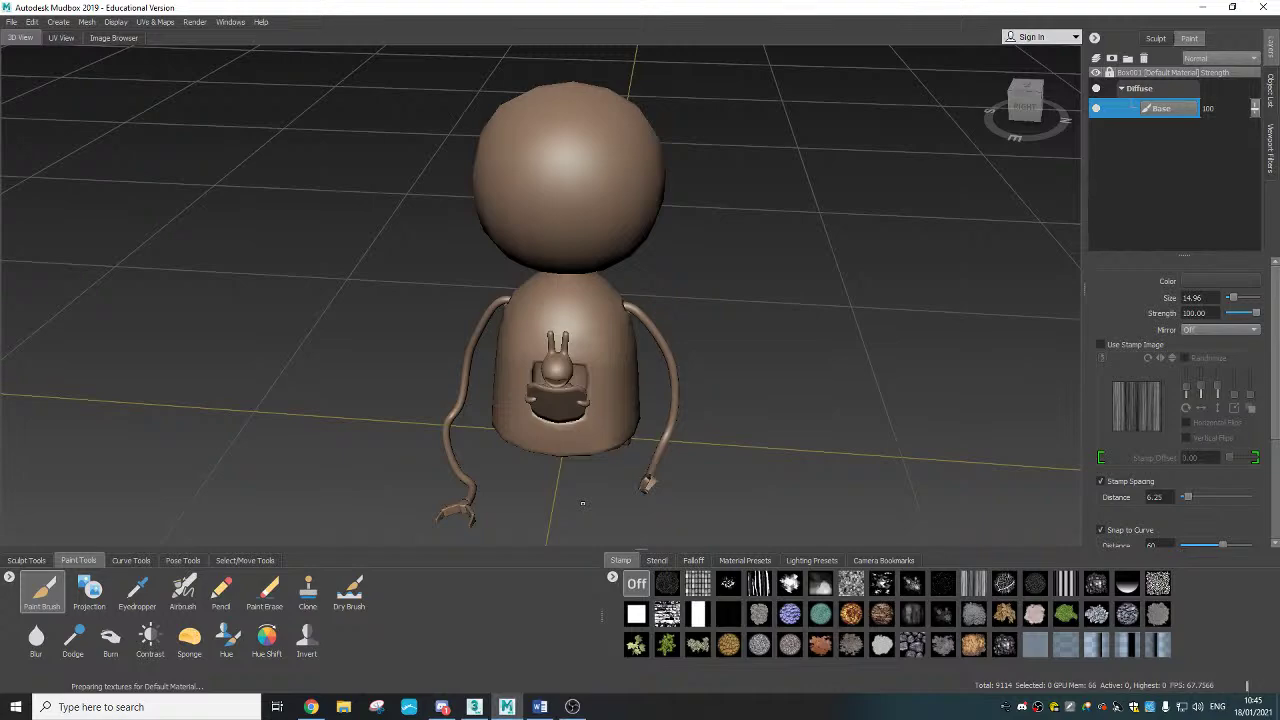
Step: Enlarge the Paint Brush to about 23.16, choose a light blue colour and paint the robot's head and upper body
key("b")
left_click_drag(561, 201, 596, 201)
left_click(1201, 285)
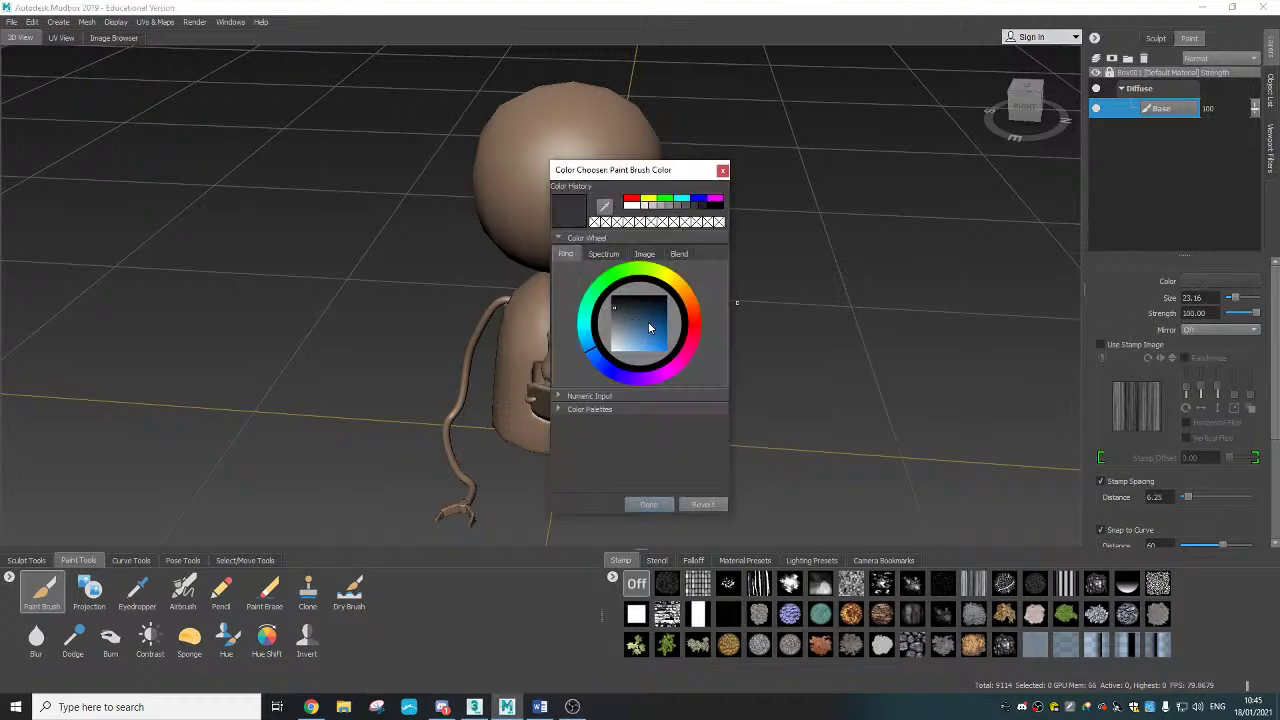
mouse_move(650, 330)
left_mouse_down()
mouse_move(665, 341)
mouse_move(645, 345)
left_mouse_up()
left_click(642, 345)
left_click(649, 510)
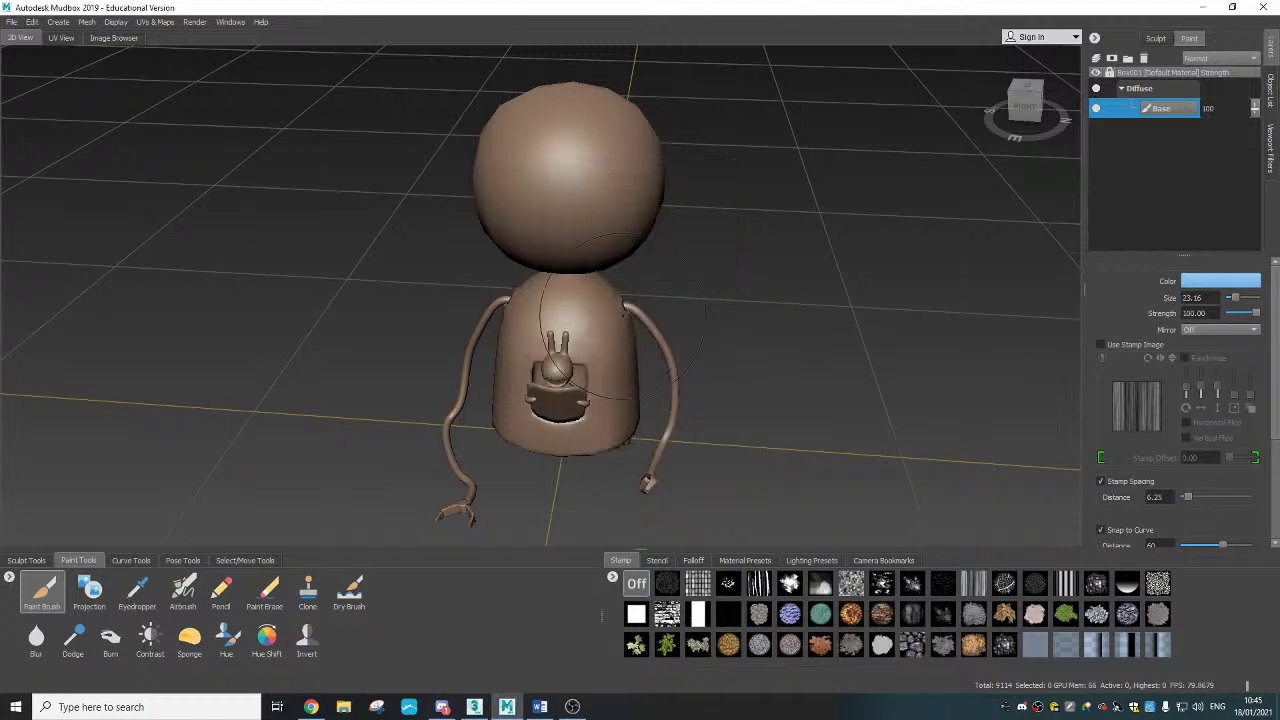
scroll(564, 240, "down", 2)
mouse_move(564, 240)
left_mouse_down()
mouse_move(556, 232)
mouse_move(548, 262)
mouse_move(556, 220)
mouse_move(573, 281)
left_mouse_up()
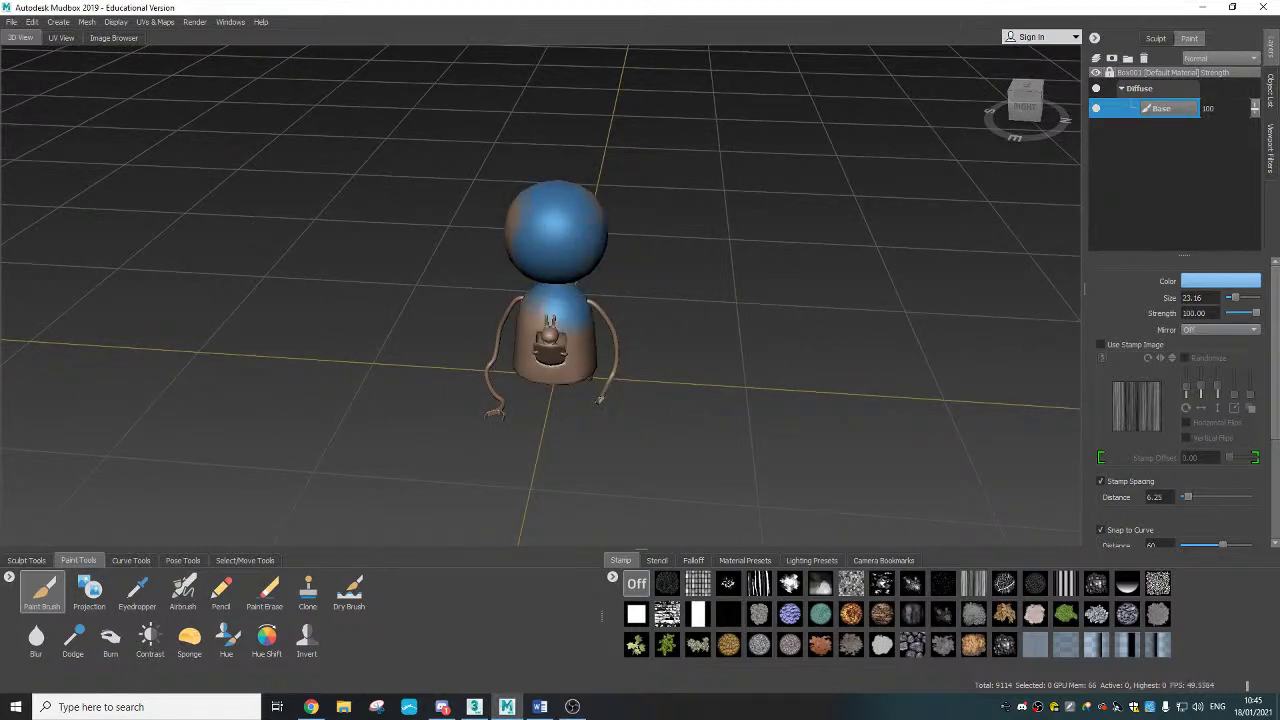
Step: Set the brush mirroring to Z and paint both sides of the robot's belly light blue
left_click(1212, 330)
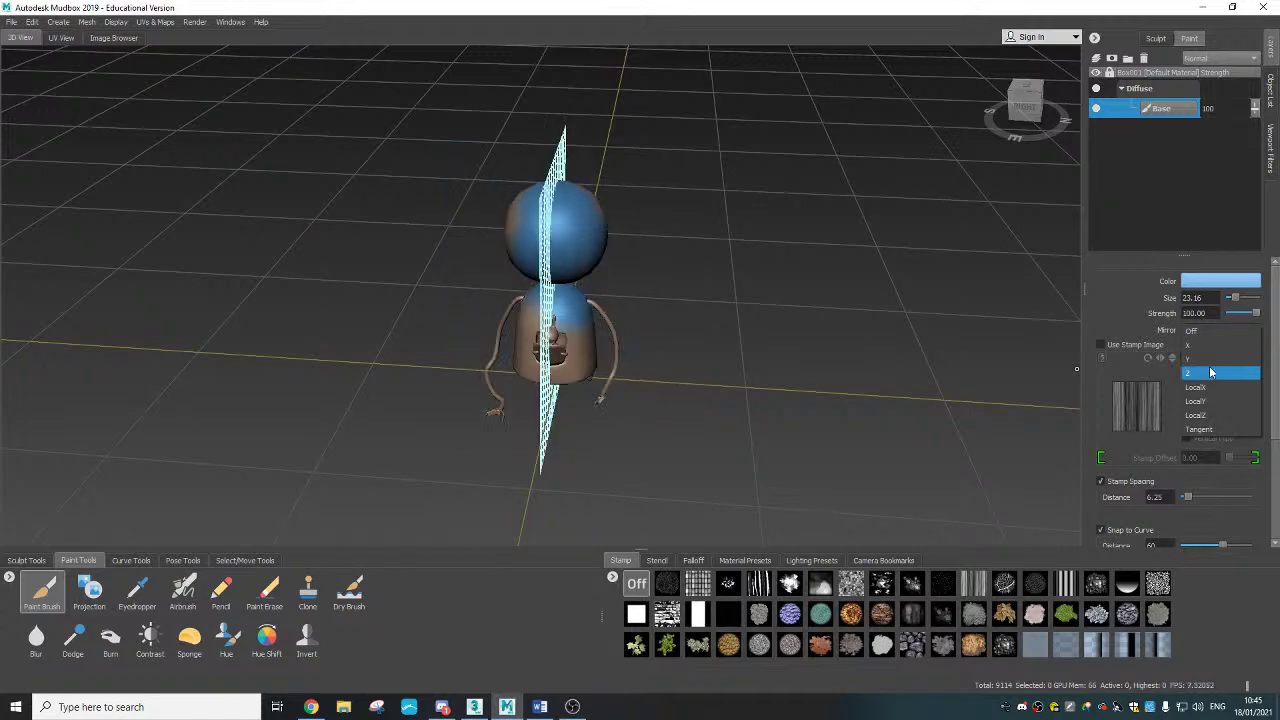
left_click(1210, 373)
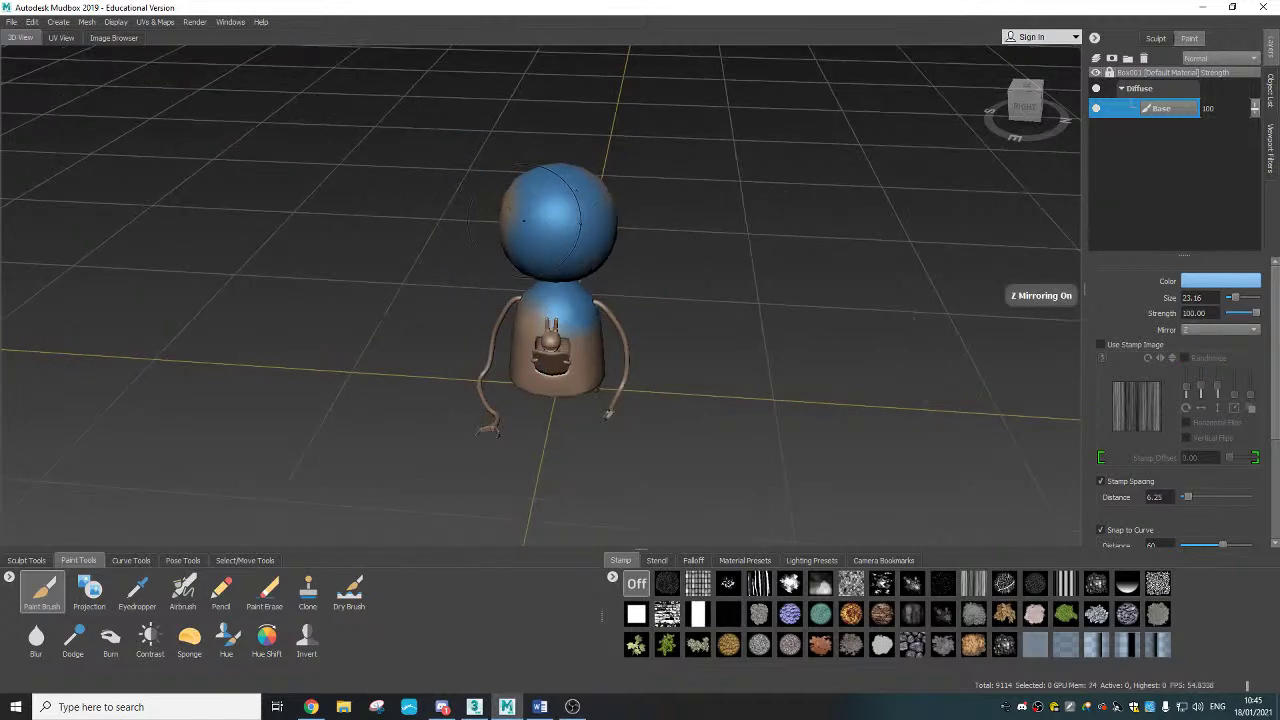
left_click_drag(529, 344, 500, 333)
Step: Choose a darker blue and paint two mirrored eyes and a mouth on the robot's head with the smaller brush
left_click(1221, 283)
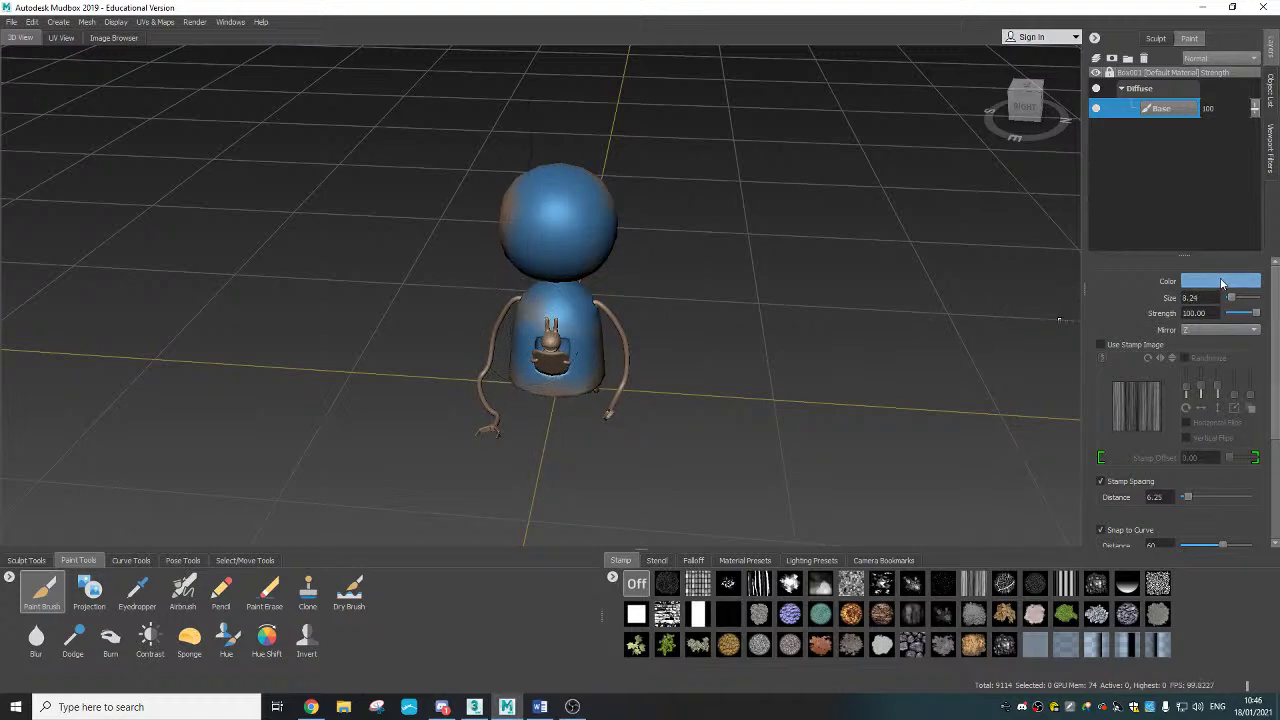
left_click_drag(667, 343, 665, 349)
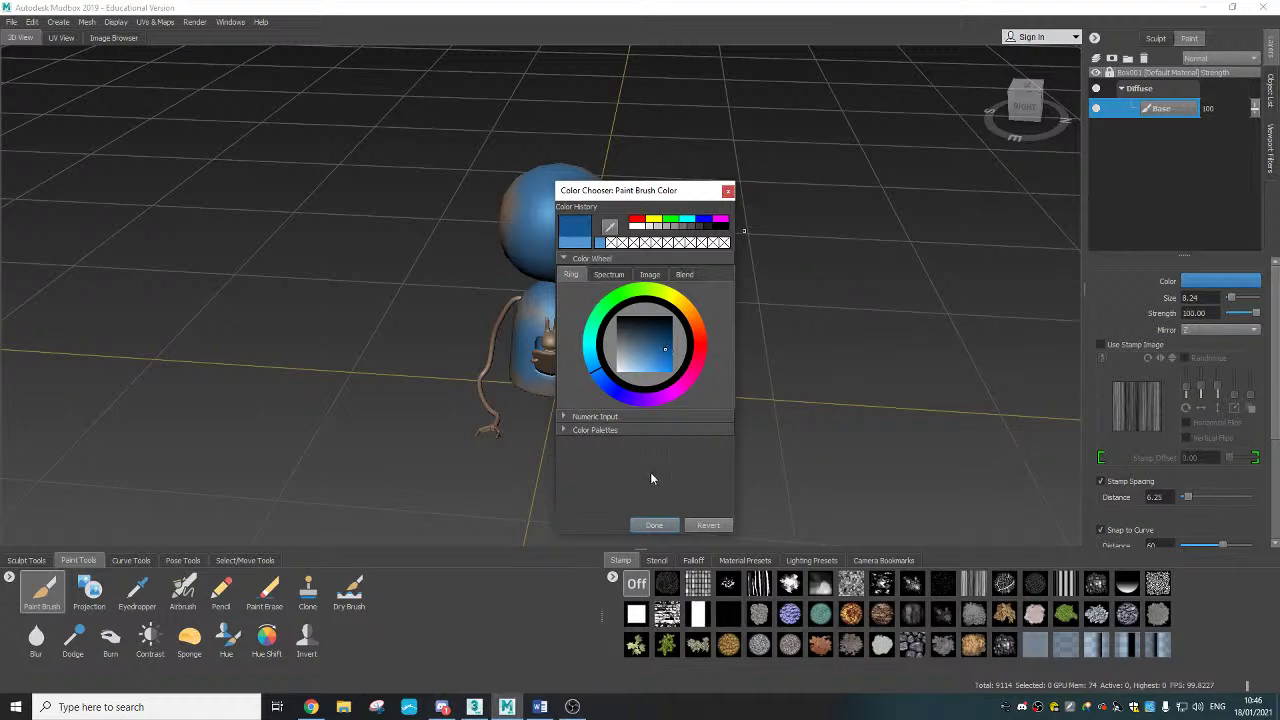
left_click(646, 530)
scroll(569, 222, "up", 4)
left_click_drag(520, 178, 515, 181)
left_click_drag(530, 239, 560, 244)
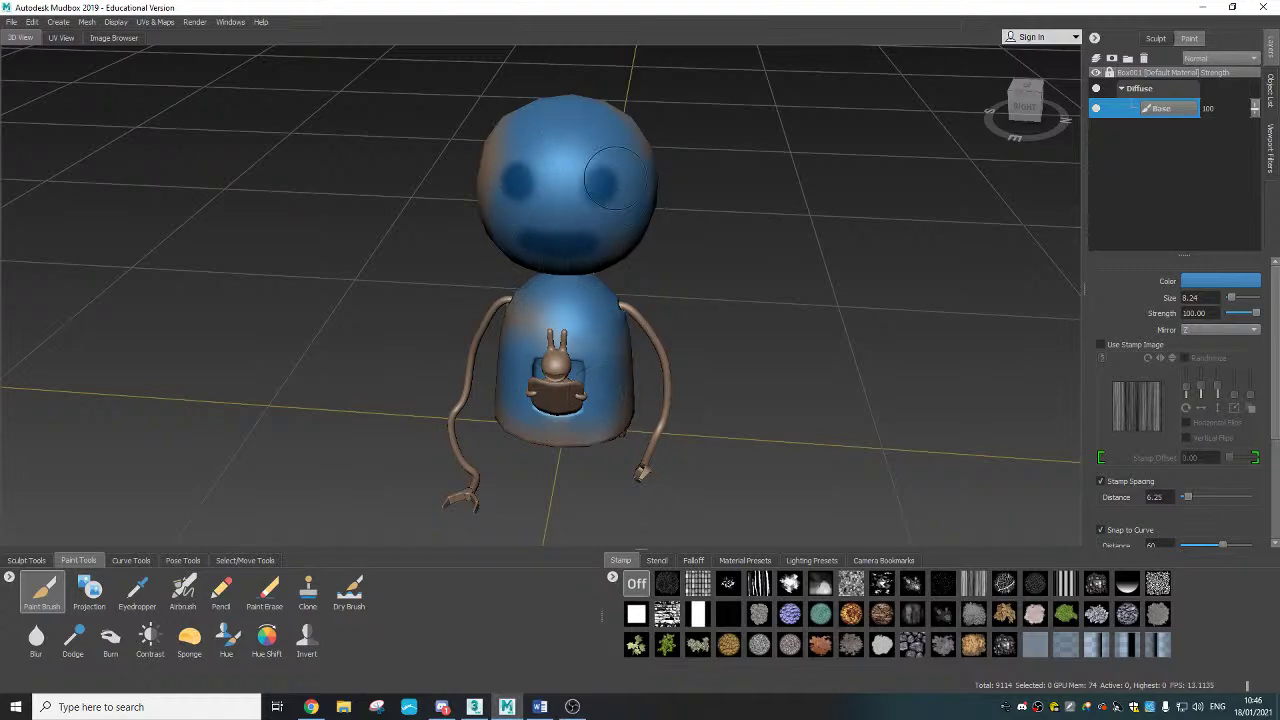
Step: Turn brush mirroring off, pick the earlier light blue from the colour history and paint over the face on the head
left_click(1220, 329)
left_click(1215, 288)
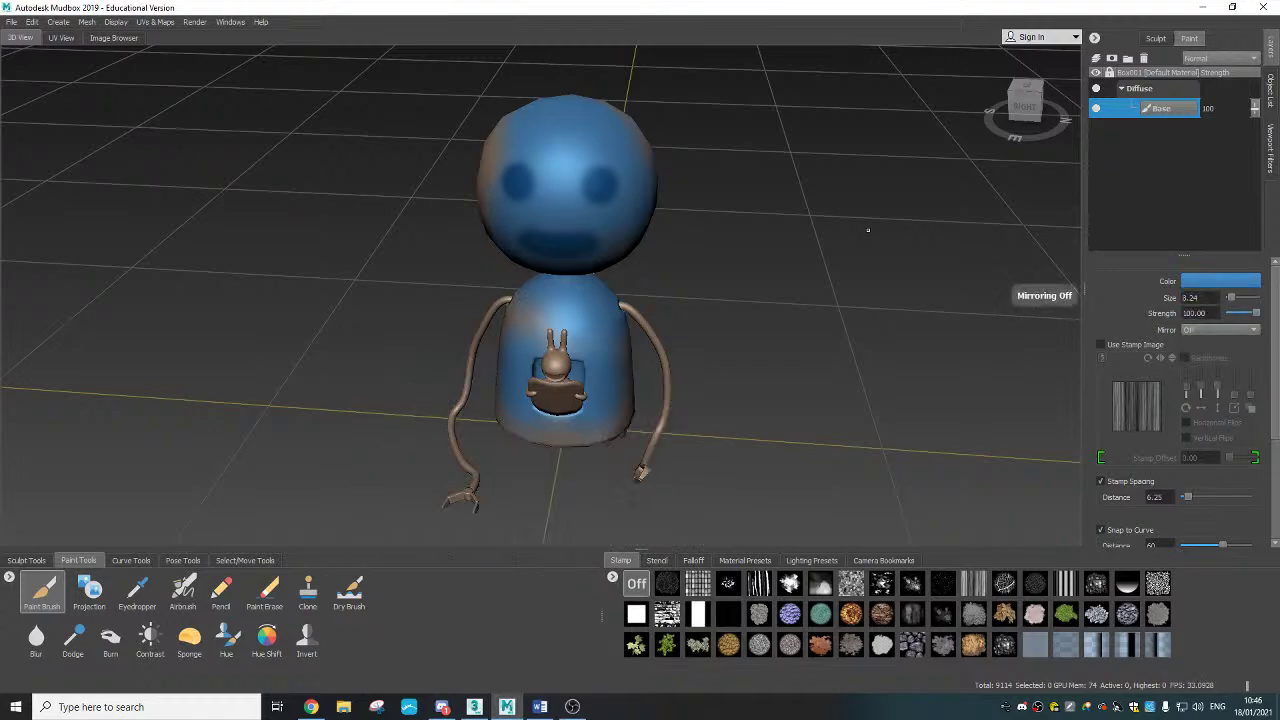
left_click(1222, 281)
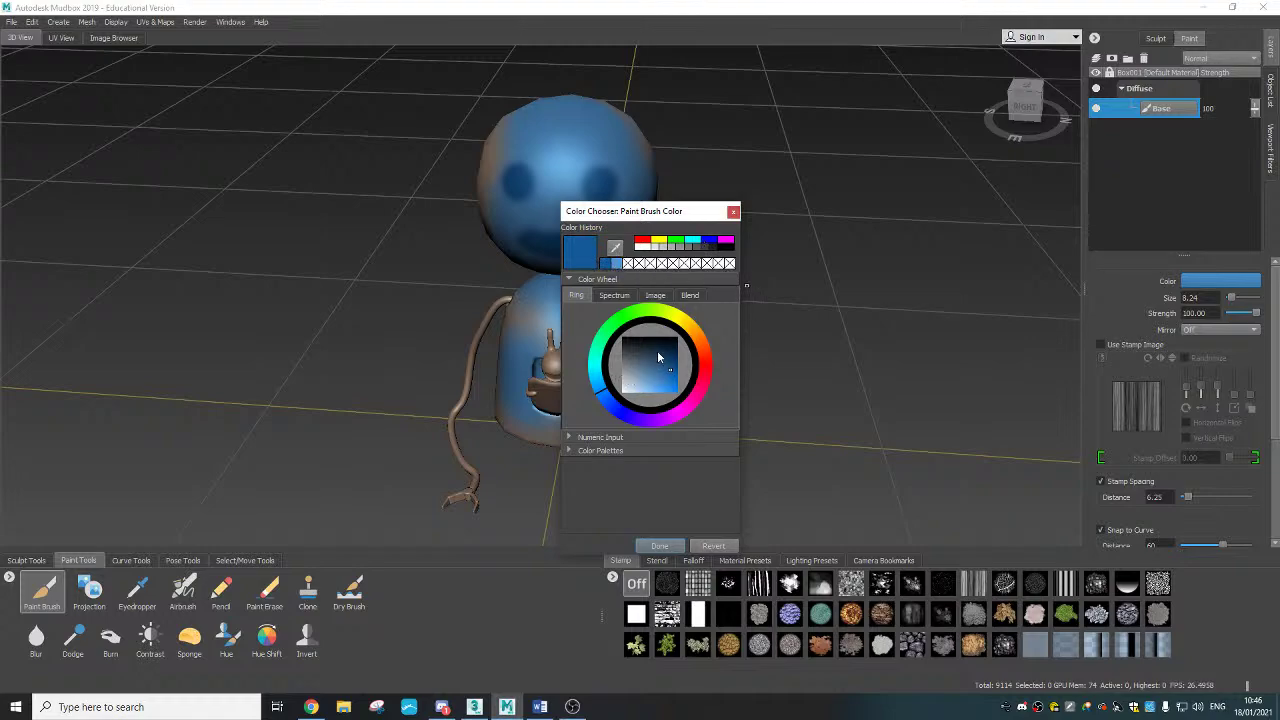
left_click(615, 263)
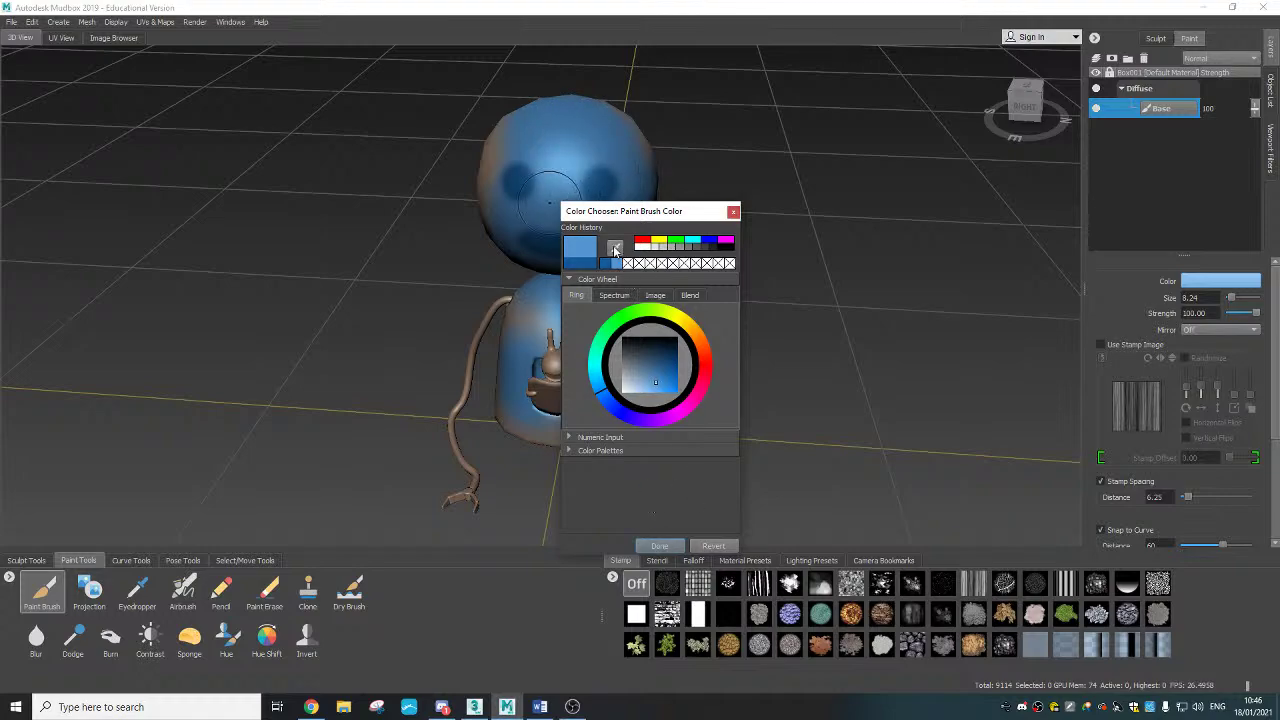
left_click(666, 549)
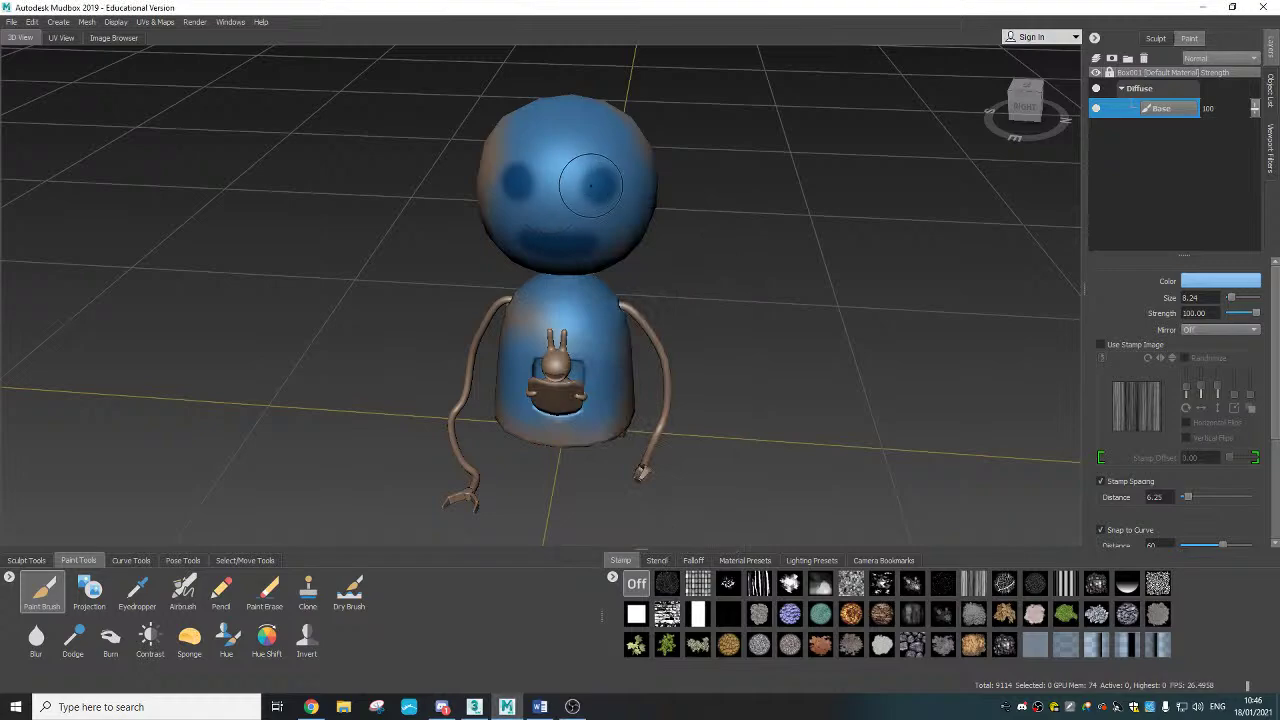
mouse_move(588, 185)
left_mouse_down()
mouse_move(587, 173)
mouse_move(535, 199)
mouse_move(600, 200)
left_mouse_up()
mouse_move(580, 150)
left_mouse_down()
mouse_move(558, 149)
mouse_move(527, 178)
left_mouse_up()
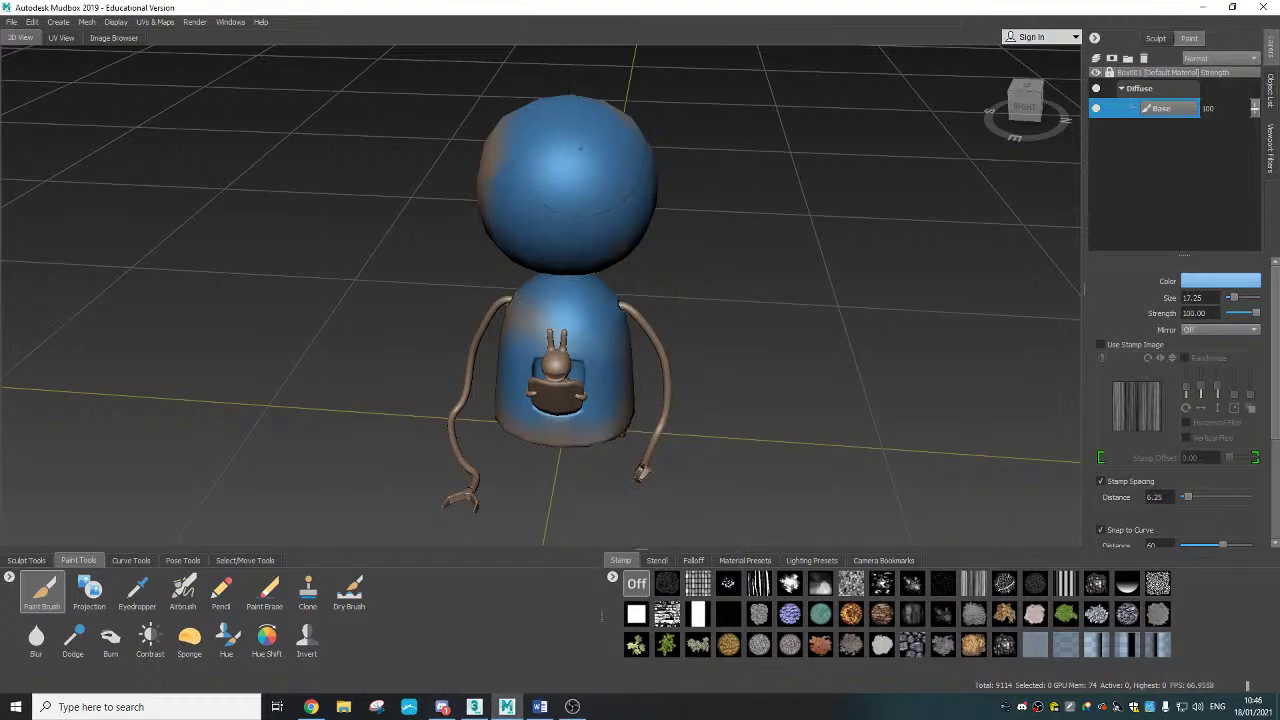
Step: Flatten the robot to its UV layout and paint the whole large head shell light blue
key("shift+d")
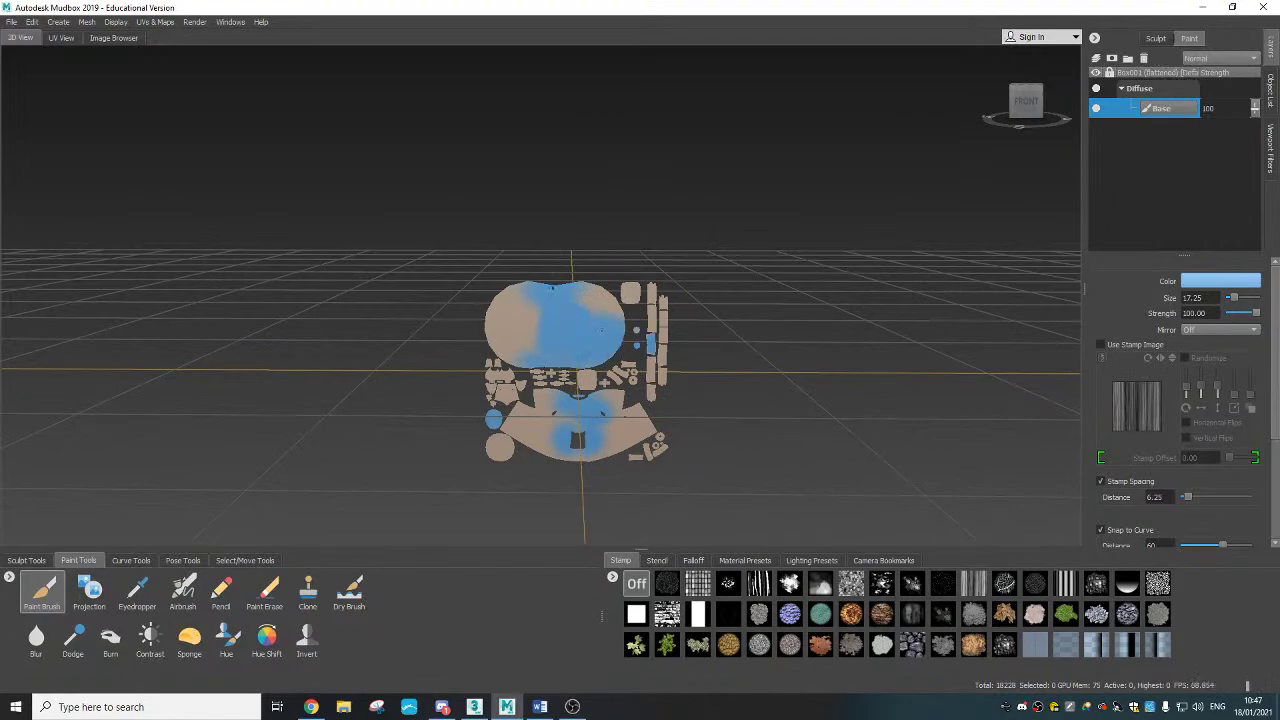
scroll(565, 298, "up", 4)
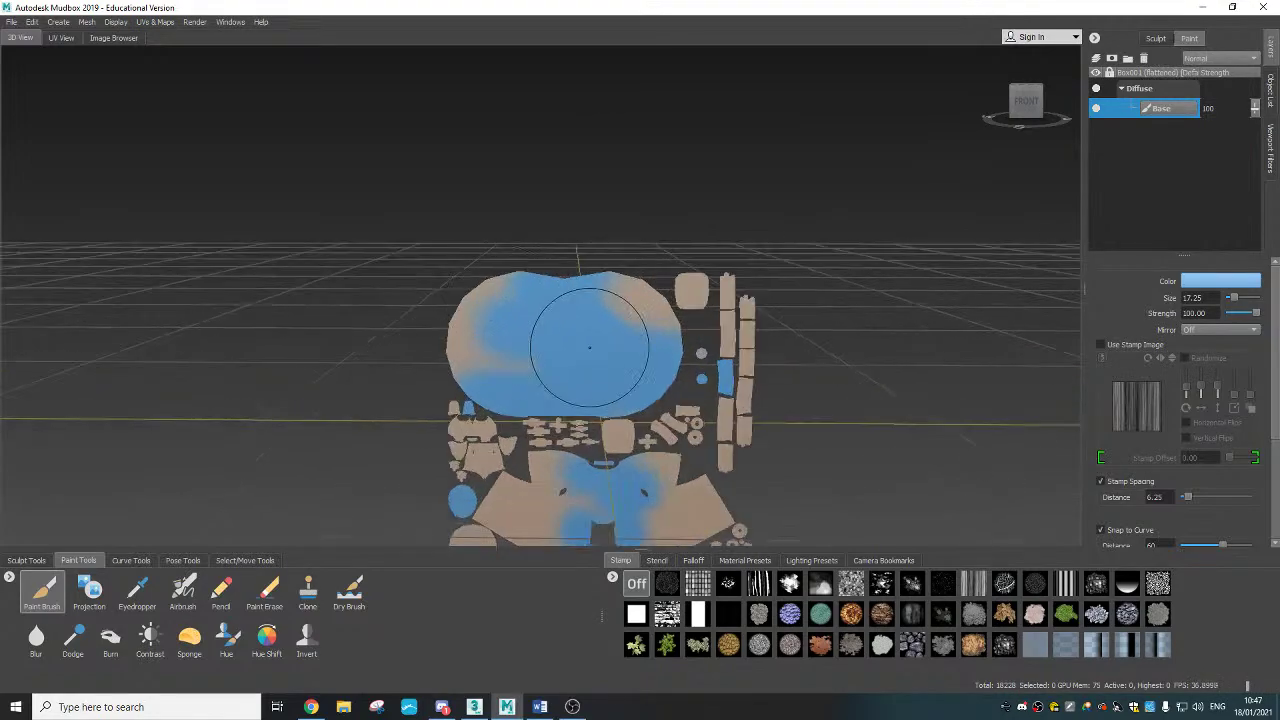
middle_click_drag(565, 298, 592, 311, "alt")
mouse_move(559, 244)
left_mouse_down()
mouse_move(503, 264)
mouse_move(495, 203)
left_mouse_up()
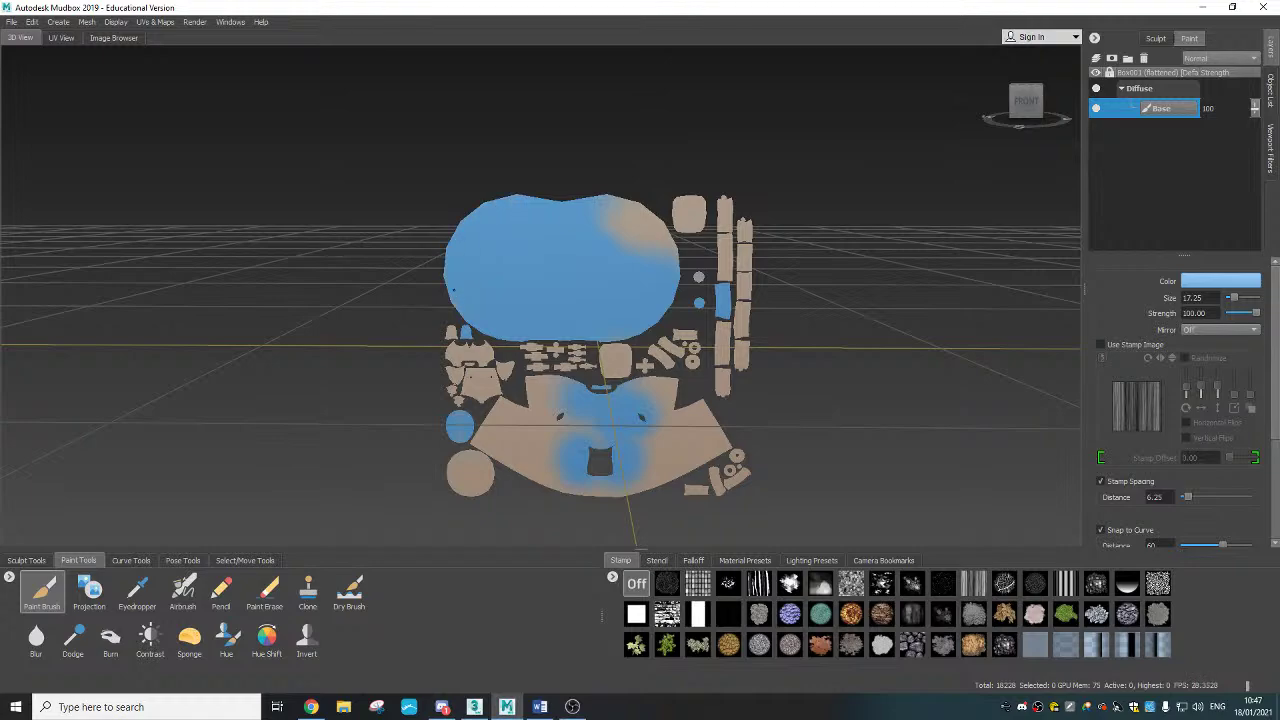
mouse_move(612, 208)
left_mouse_down()
mouse_move(655, 228)
mouse_move(661, 280)
left_mouse_up()
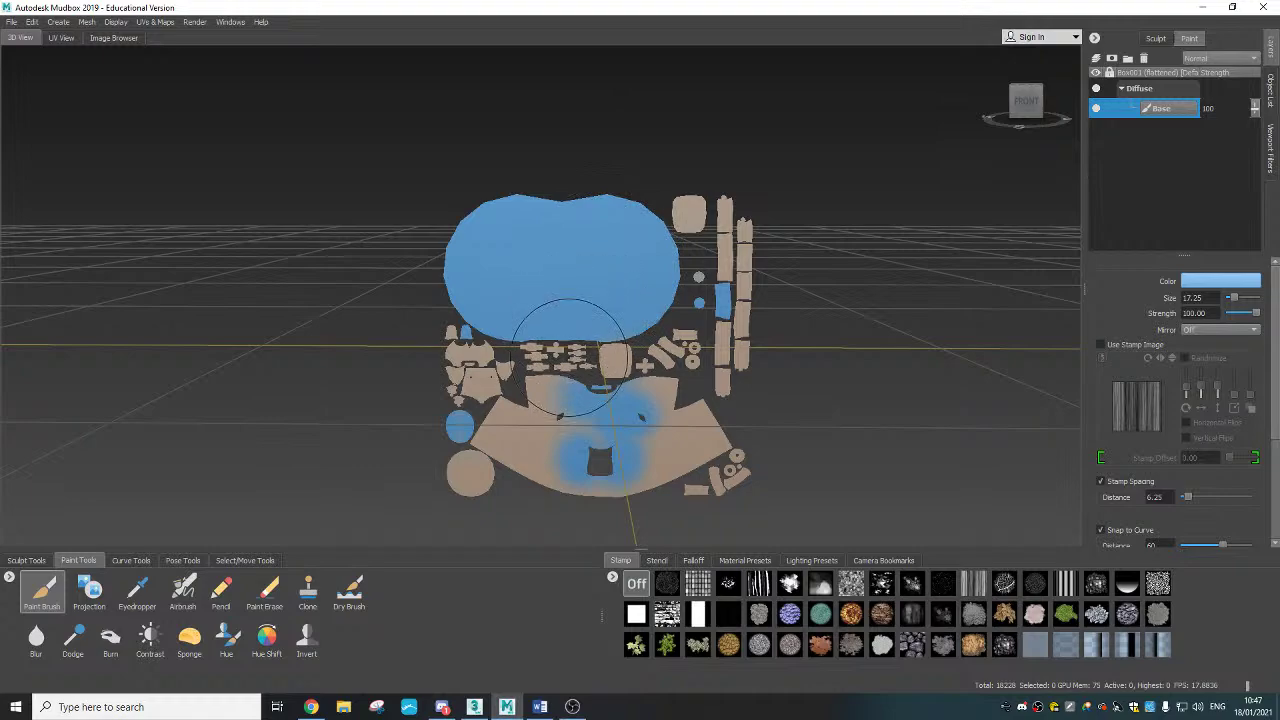
Step: Paint the small finger-like shells, the rounded square shell beneath the head and the fan-shaped body shell light blue
left_click_drag(538, 348, 556, 350)
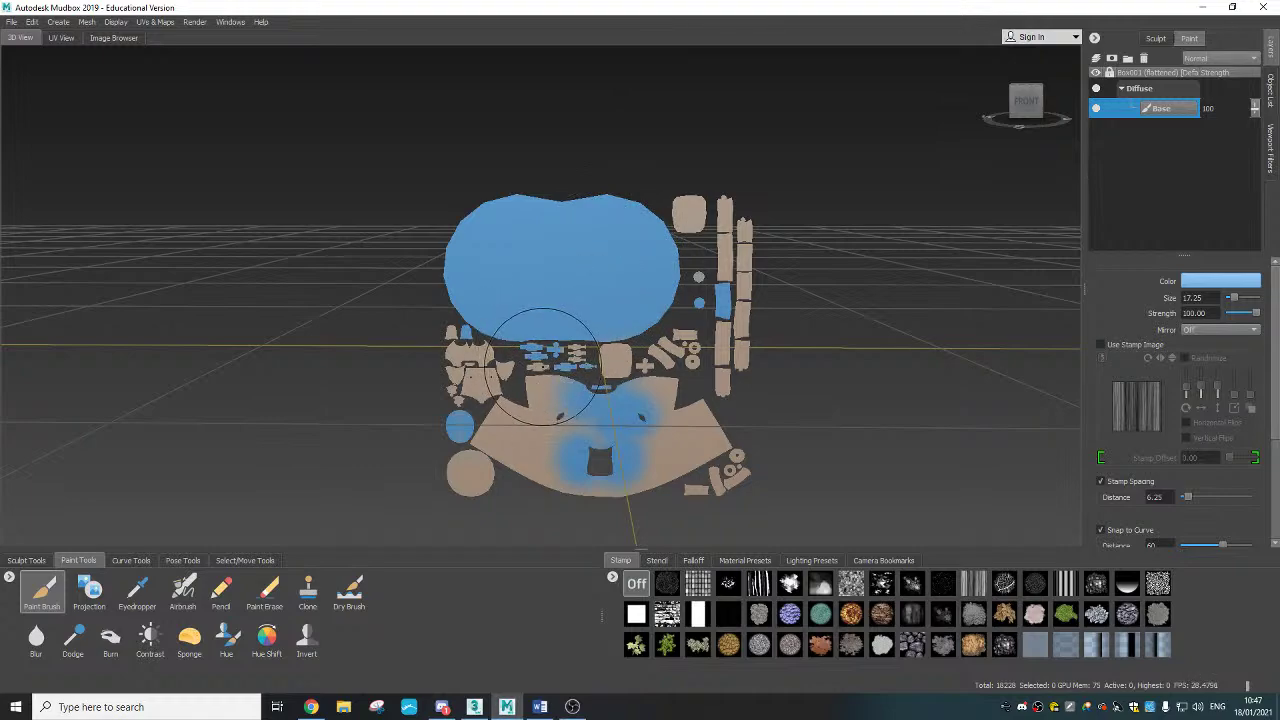
left_click(613, 358)
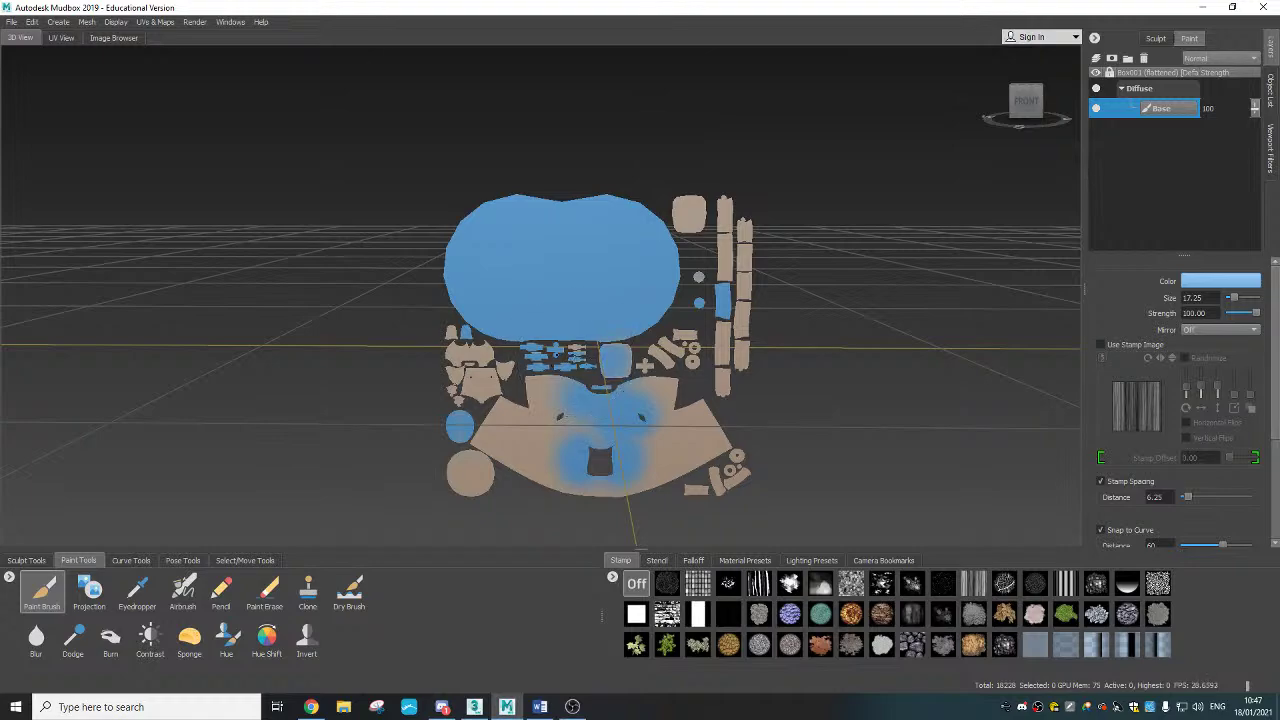
left_click(658, 382)
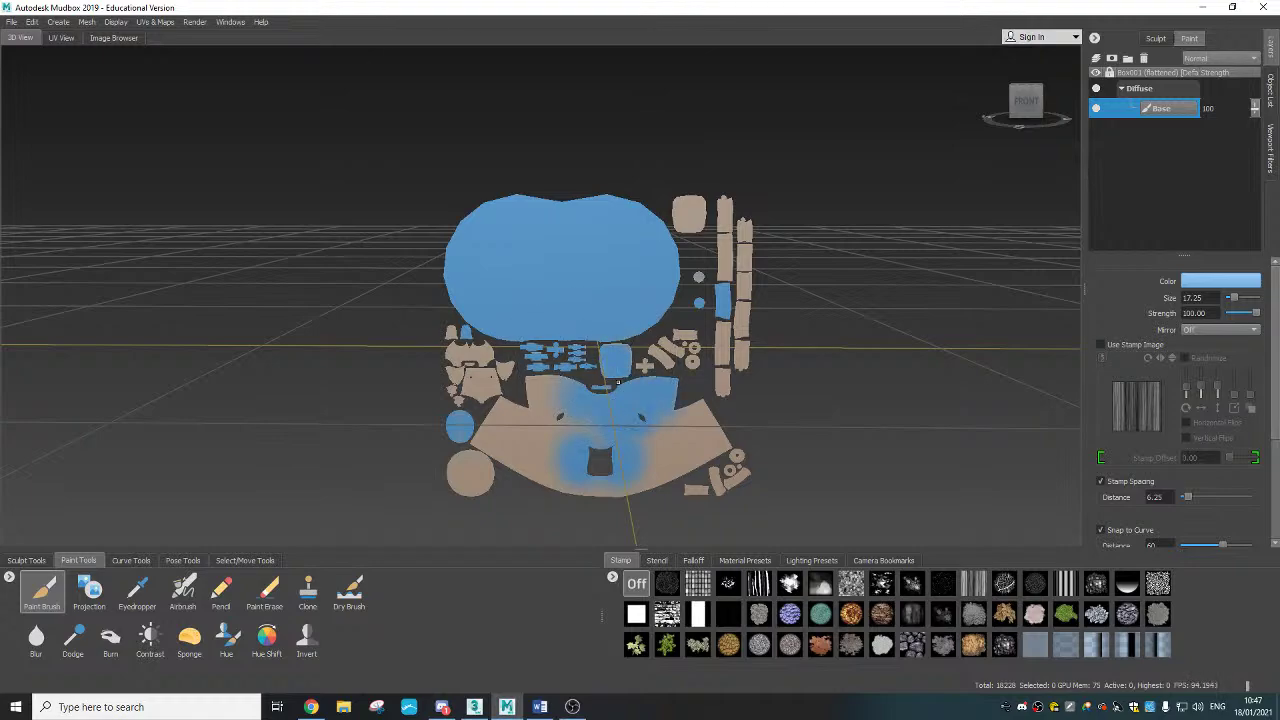
left_click(642, 430)
mouse_move(641, 429)
left_mouse_down()
mouse_move(690, 470)
mouse_move(472, 476)
mouse_move(618, 474)
left_mouse_up()
left_click_drag(536, 400, 556, 390)
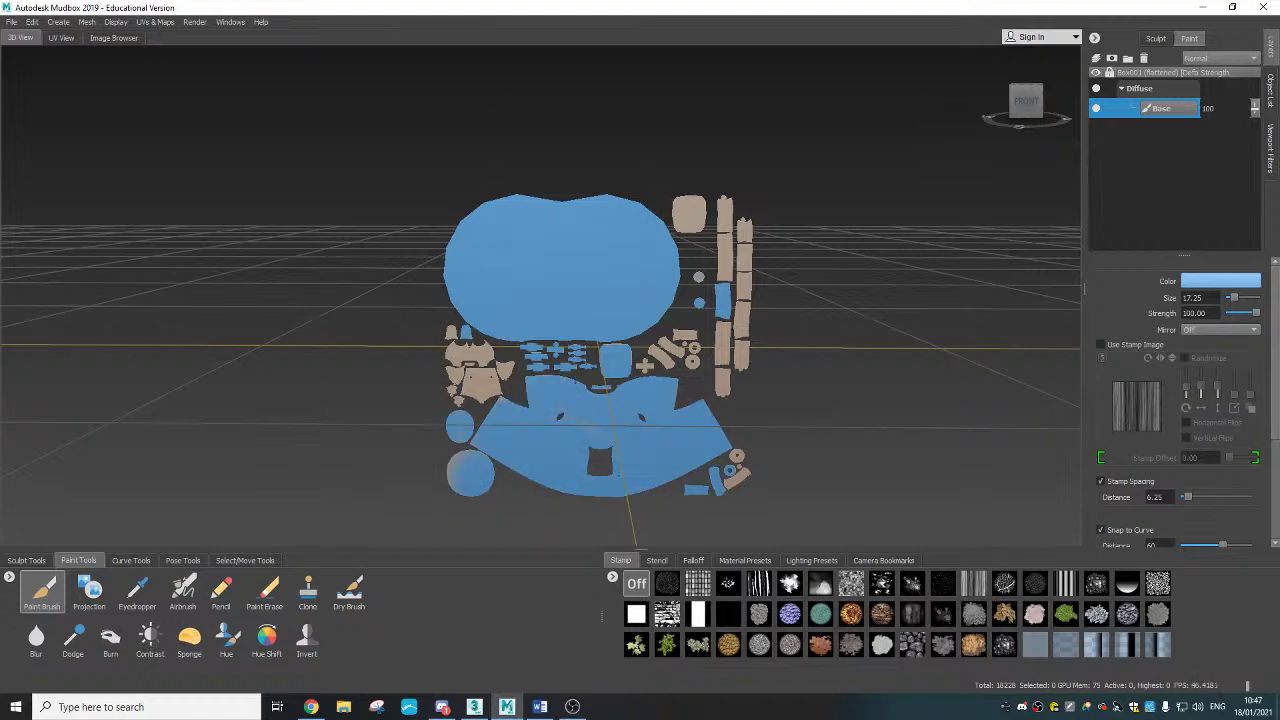
Step: Paint the cluster of small shells beside the body shell and the two round shells below it light blue
left_click_drag(478, 386, 506, 368)
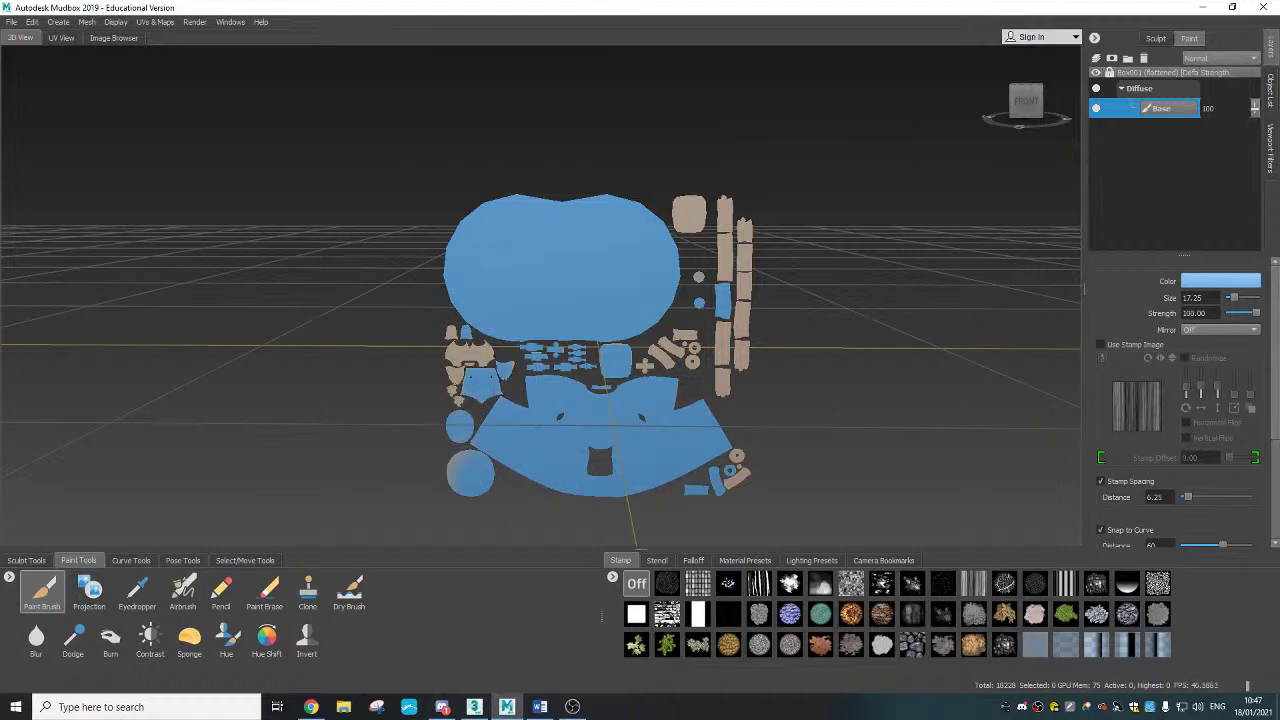
left_click_drag(470, 310, 437, 388)
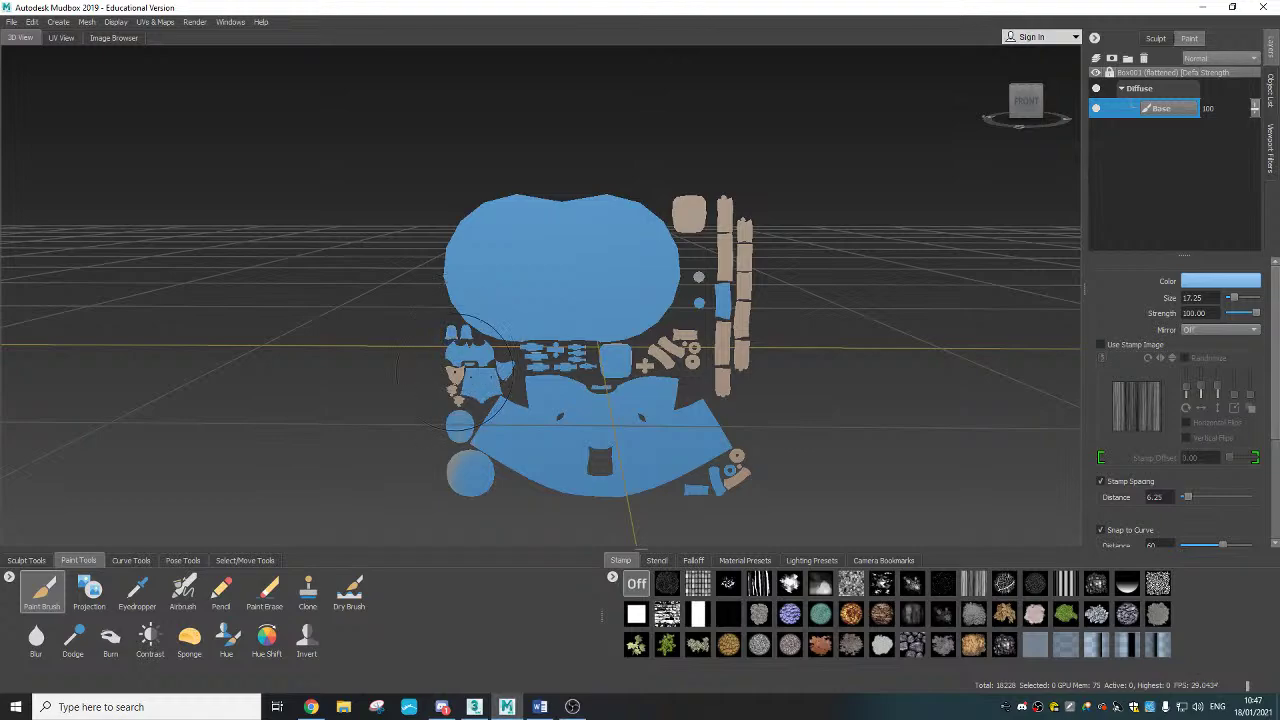
left_click(452, 430)
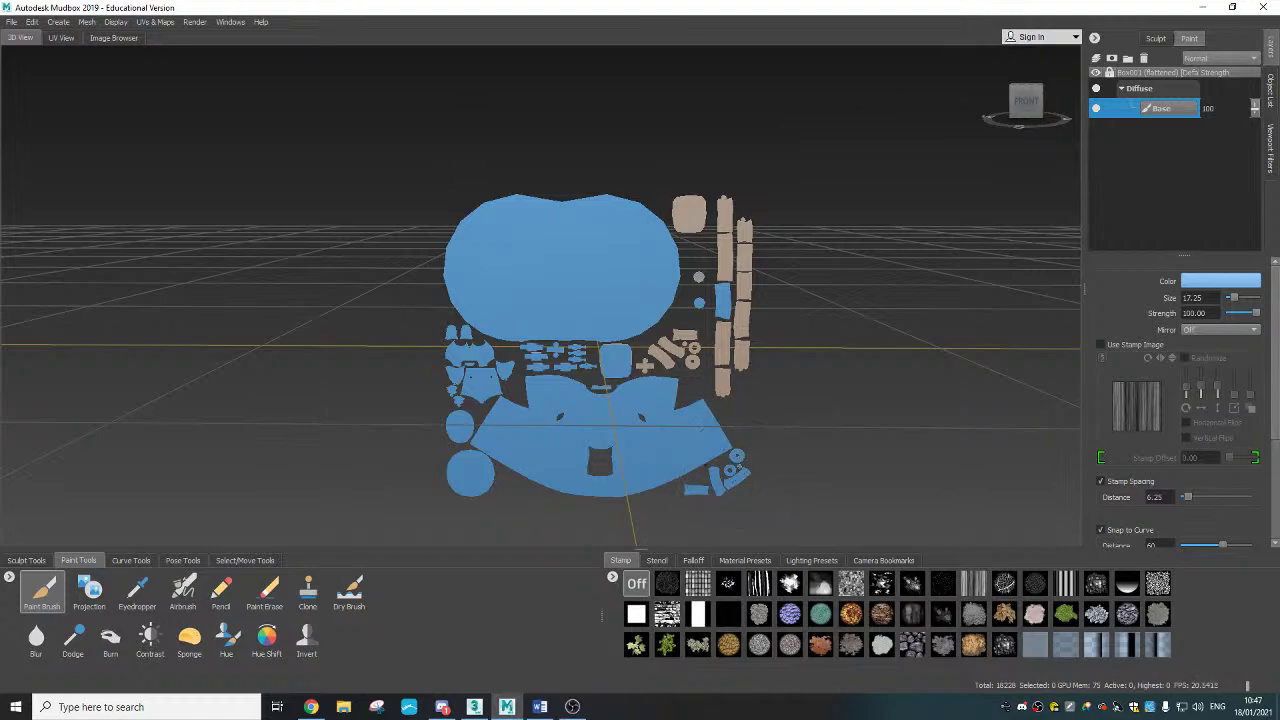
Step: Paint the long arm strips, the upper rounded square and the remaining small cross, strip and ring shells light blue
mouse_move(721, 384)
left_mouse_down()
mouse_move(744, 222)
mouse_move(690, 218)
left_mouse_up()
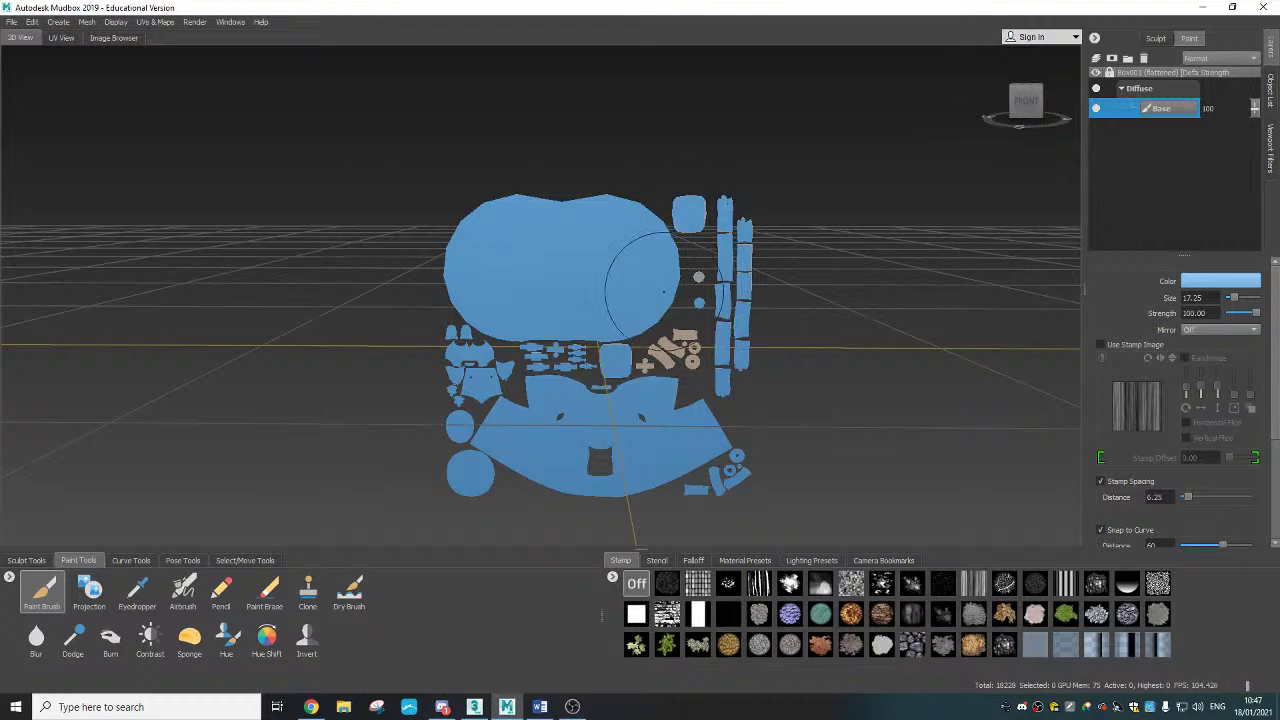
mouse_move(692, 333)
left_mouse_down()
mouse_move(678, 338)
mouse_move(697, 344)
left_mouse_up()
scroll(740, 252, "up", 6)
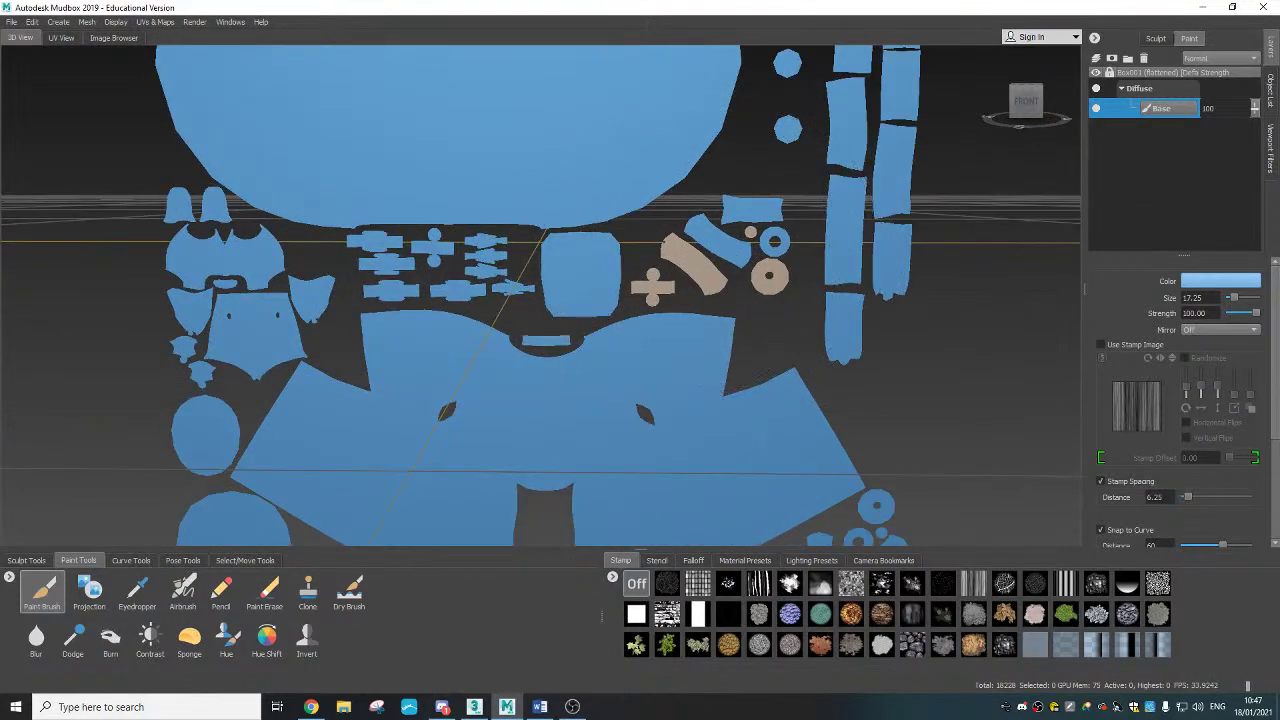
left_click_drag(712, 250, 656, 292)
left_click_drag(762, 270, 777, 283)
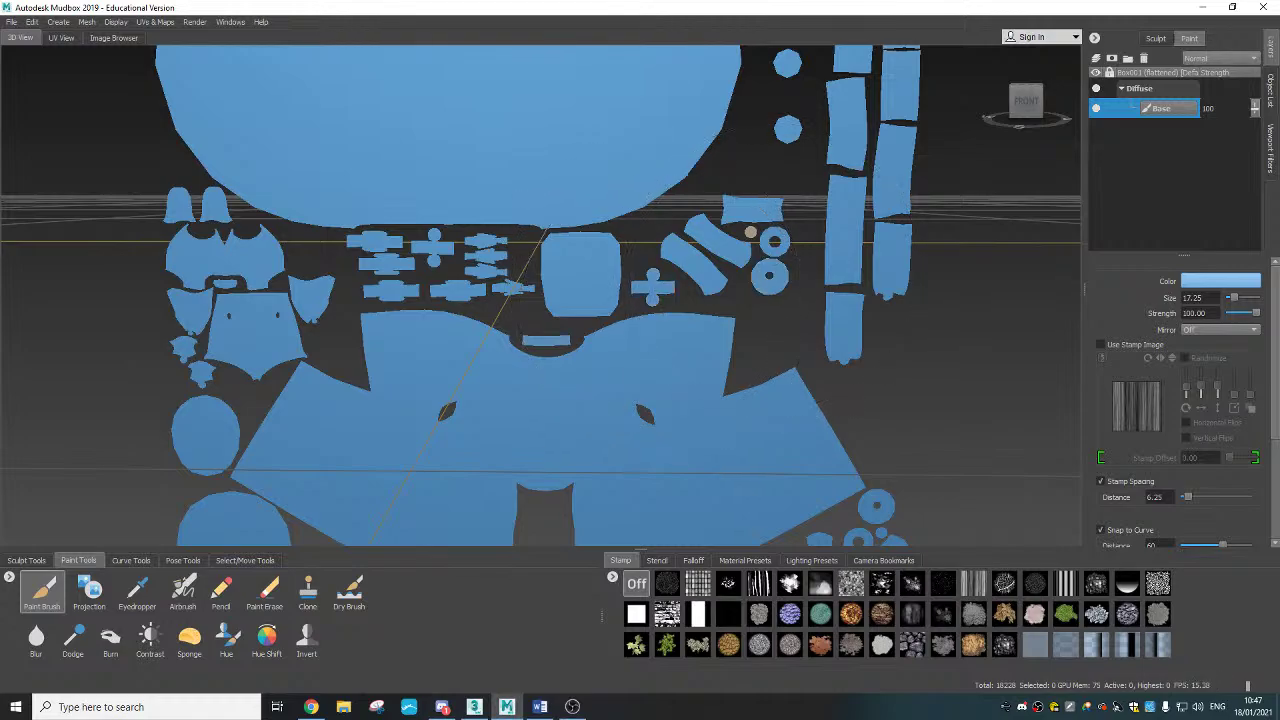
scroll(541, 201, "down", 6)
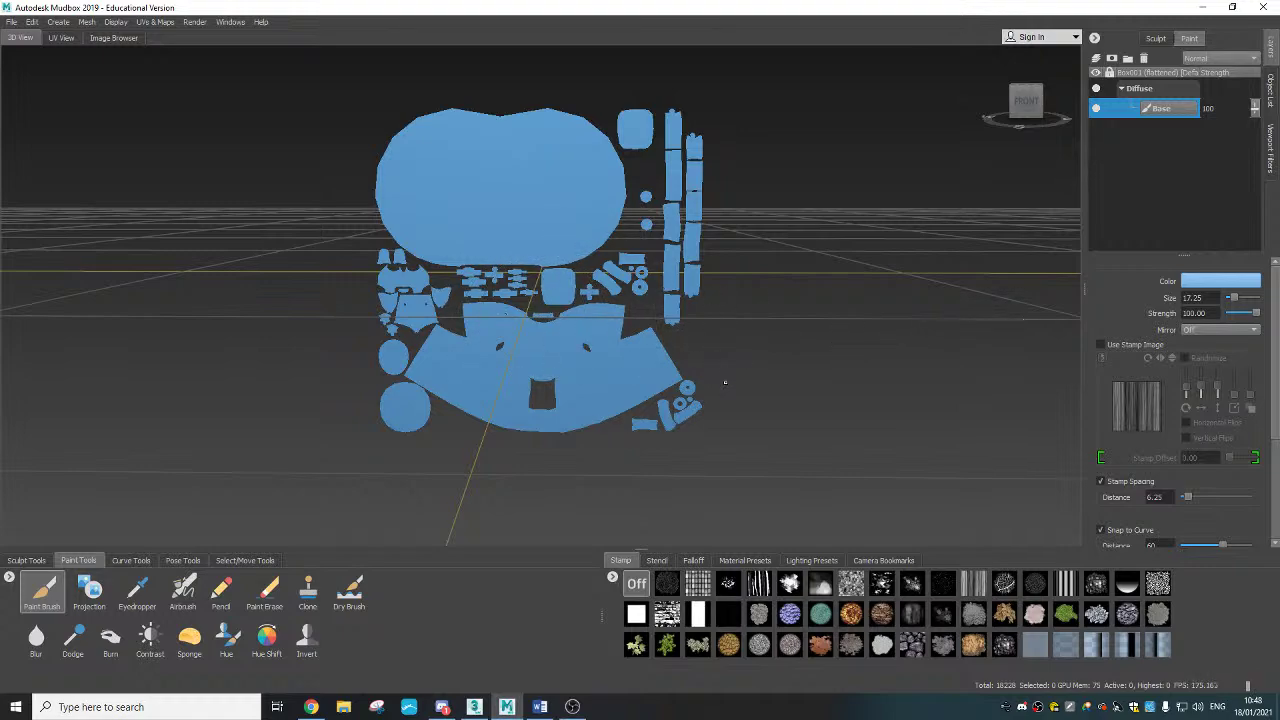
Step: Unflatten the robot back to its 3D form and inspect the light blue Base paint from the front and side
key("alt+t")
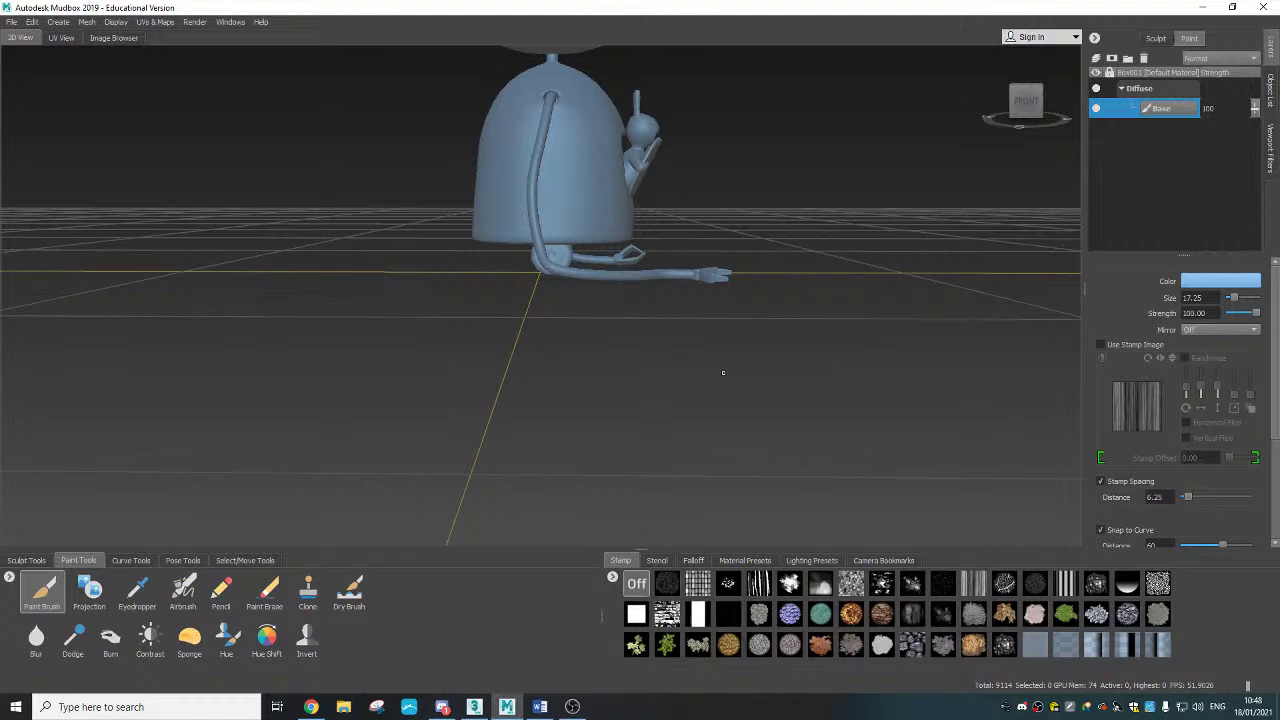
left_click(264, 563)
left_click(73, 592)
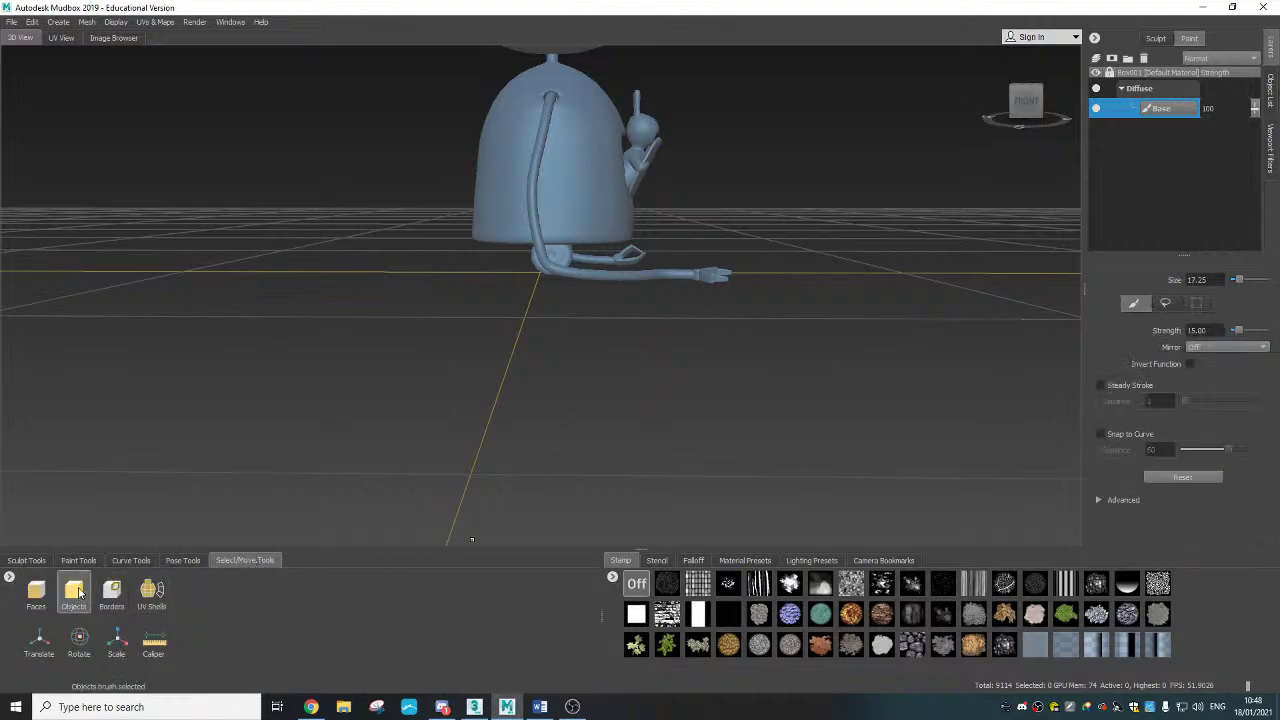
left_click(510, 184)
key("shift+f")
left_click_drag(930, 155, 774, 201, "alt")
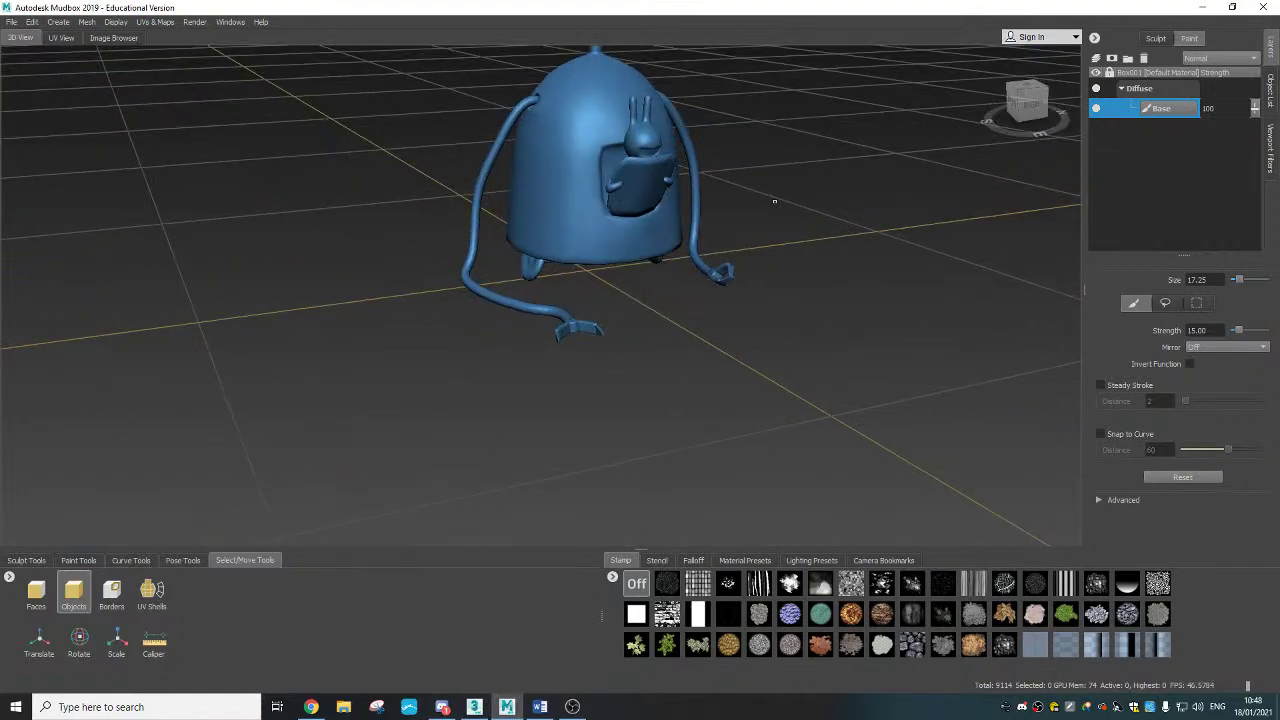
middle_click_drag(774, 201, 760, 371, "alt")
left_click_drag(760, 371, 713, 320, "alt")
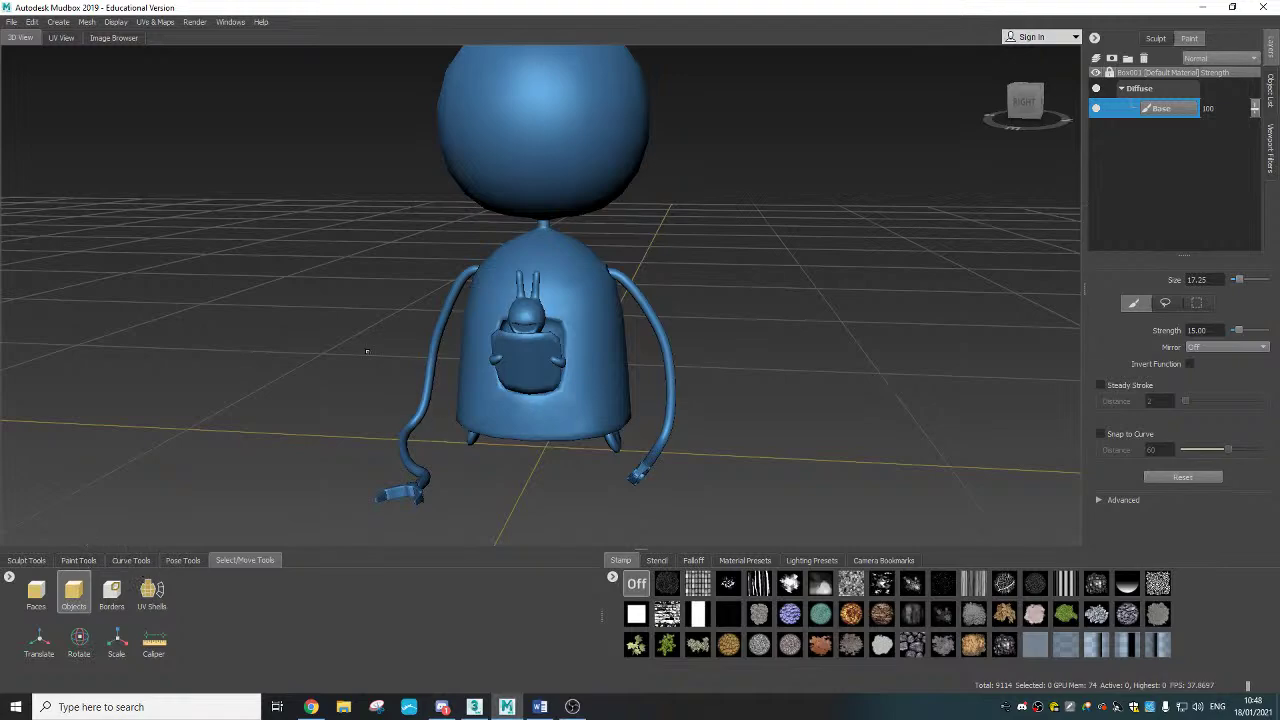
Step: Undo back to the robot's flattened UV layout and frame its shells
key("ctrl+z")
scroll(482, 426, "down", 3)
left_click_drag(482, 427, 680, 455, "alt")
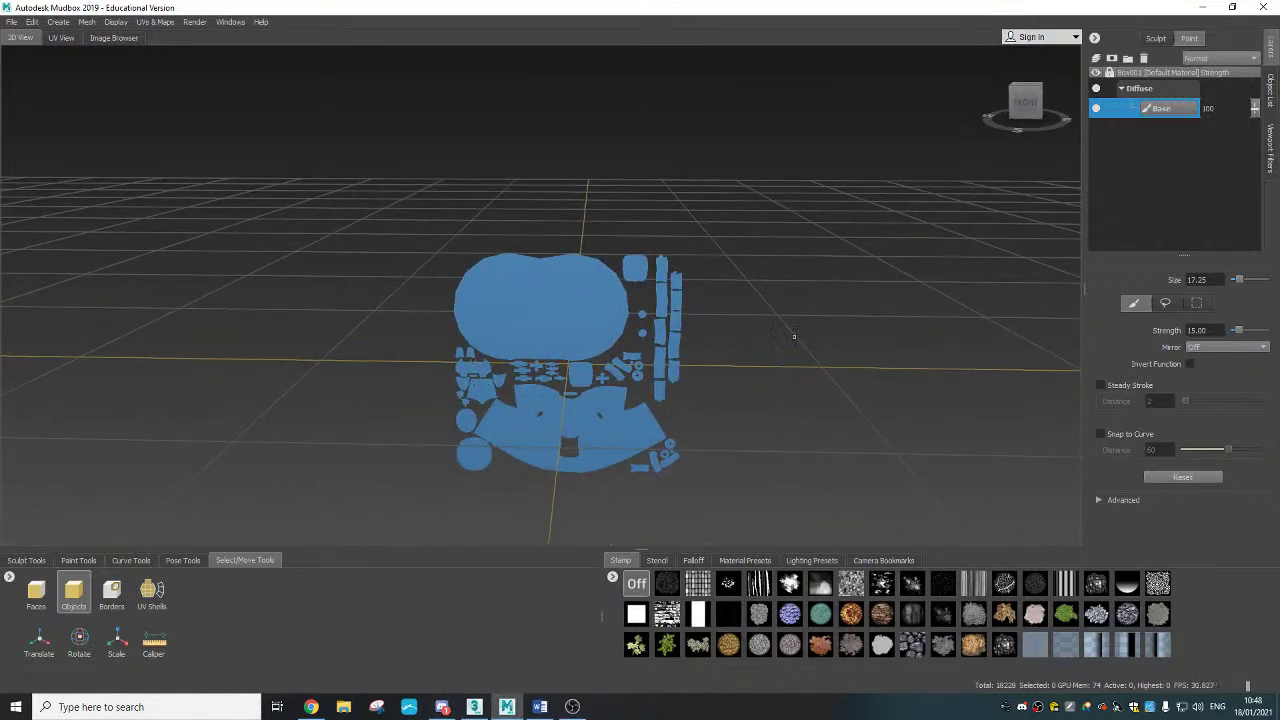
scroll(765, 367, "up", 5)
left_click_drag(768, 367, 640, 375, "alt")
middle_click_drag(600, 373, 715, 364, "alt")
left_click_drag(715, 364, 699, 356, "alt")
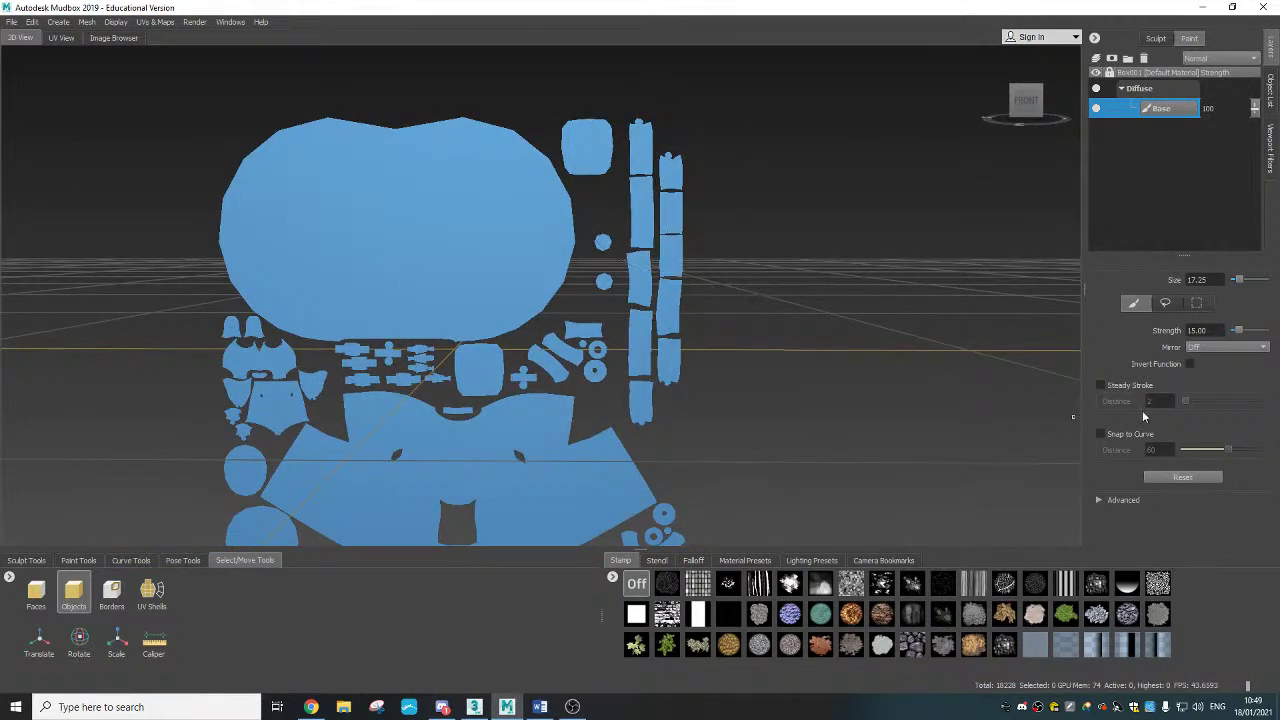
Step: Select the Paint Brush and set its colour to a neutral mid grey
left_click(36, 561)
left_click(80, 561)
left_click(42, 590)
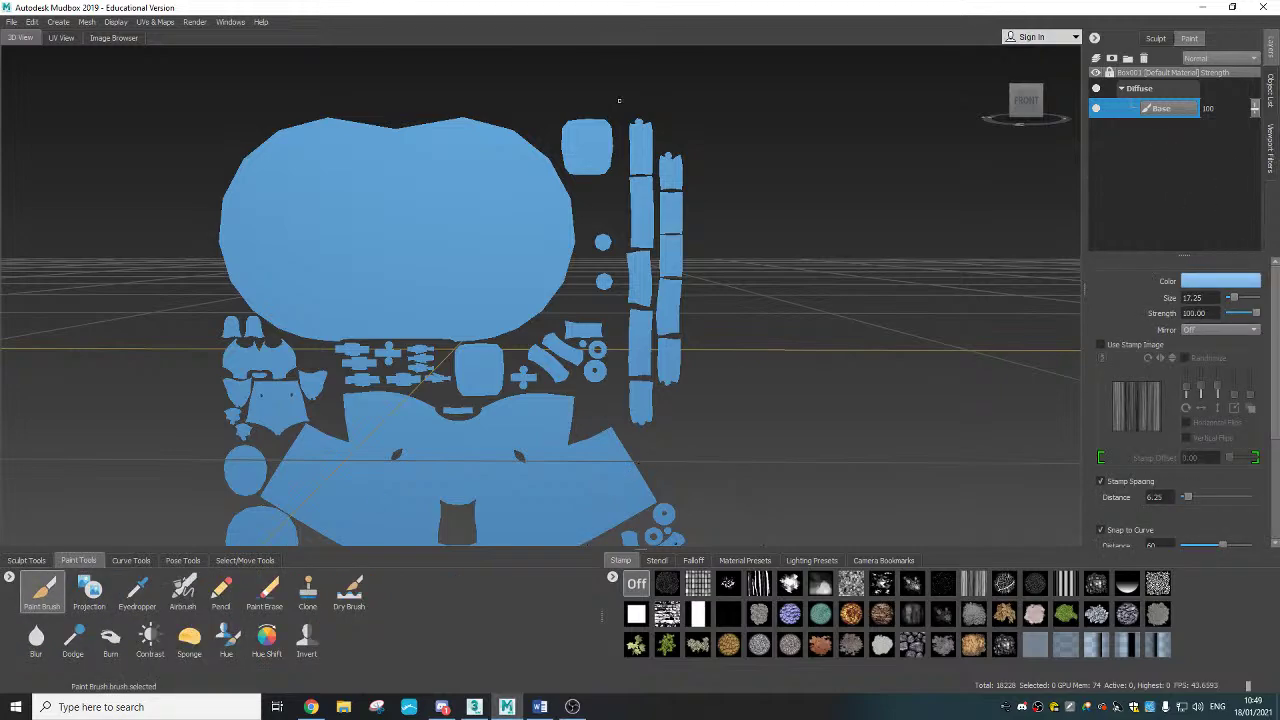
left_click(1198, 283)
left_click(629, 383)
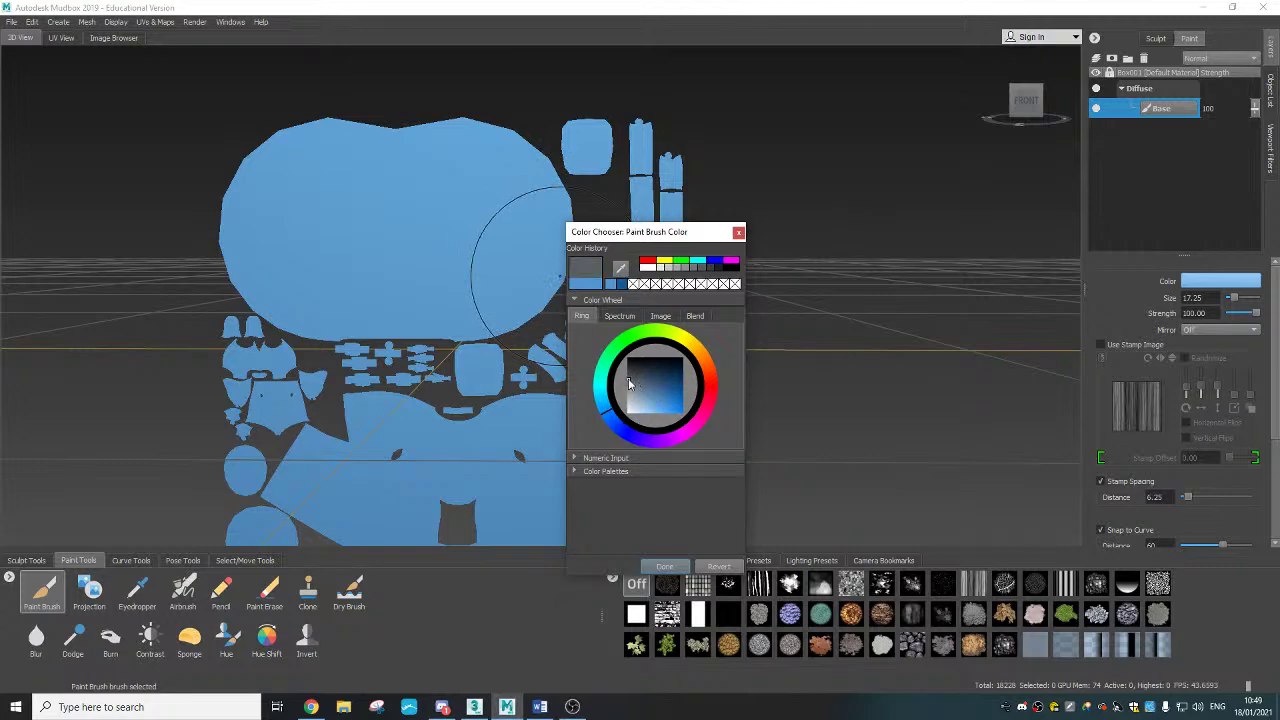
left_click_drag(629, 376, 625, 383)
left_click(662, 566)
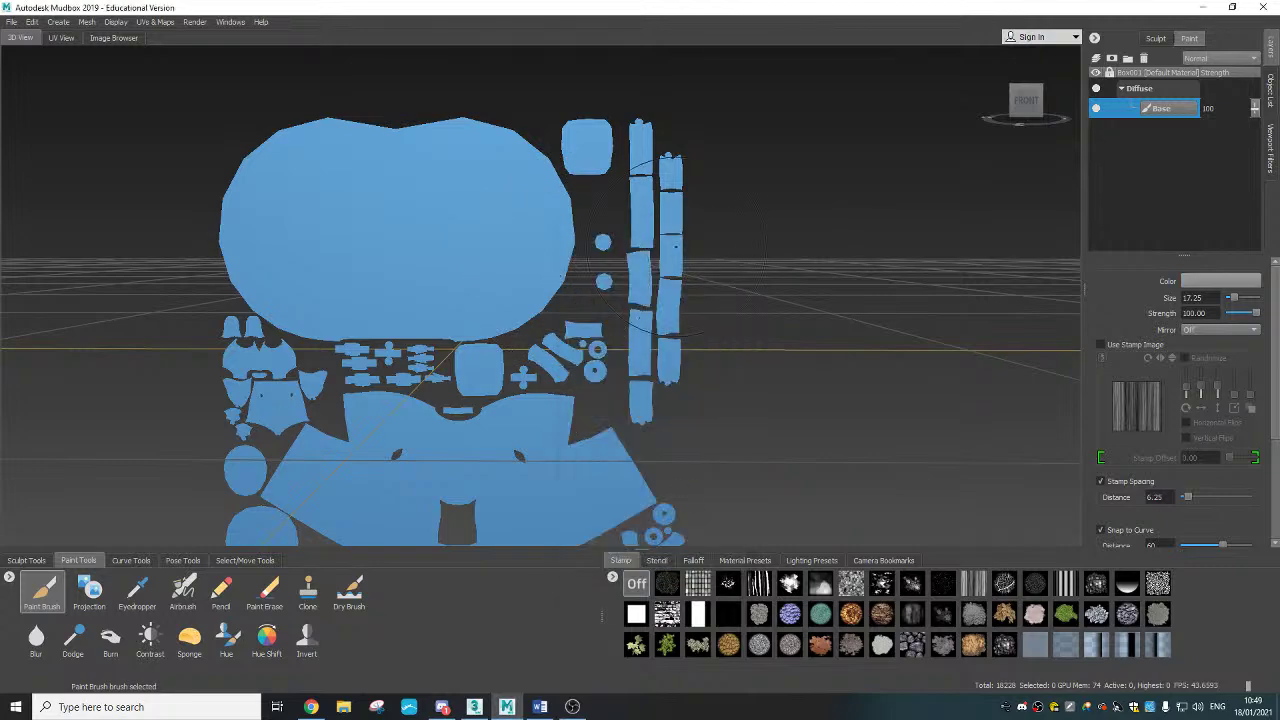
Step: Paint both columns of long arm strips grey, using a brush size of 5.32
mouse_move(664, 247)
left_mouse_down()
mouse_move(590, 247)
mouse_move(666, 247)
left_mouse_up()
mouse_move(671, 180)
left_mouse_down()
mouse_move(668, 372)
mouse_move(640, 320)
mouse_move(639, 331)
left_mouse_up()
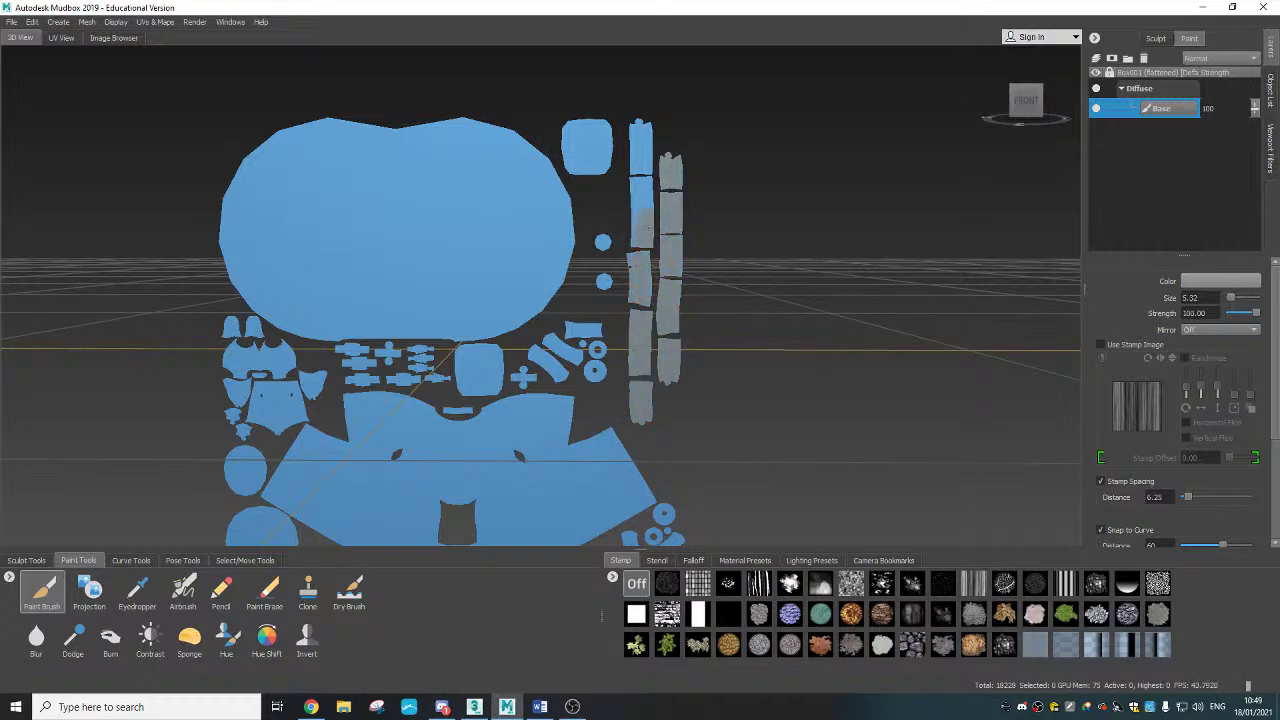
left_click_drag(645, 230, 642, 130)
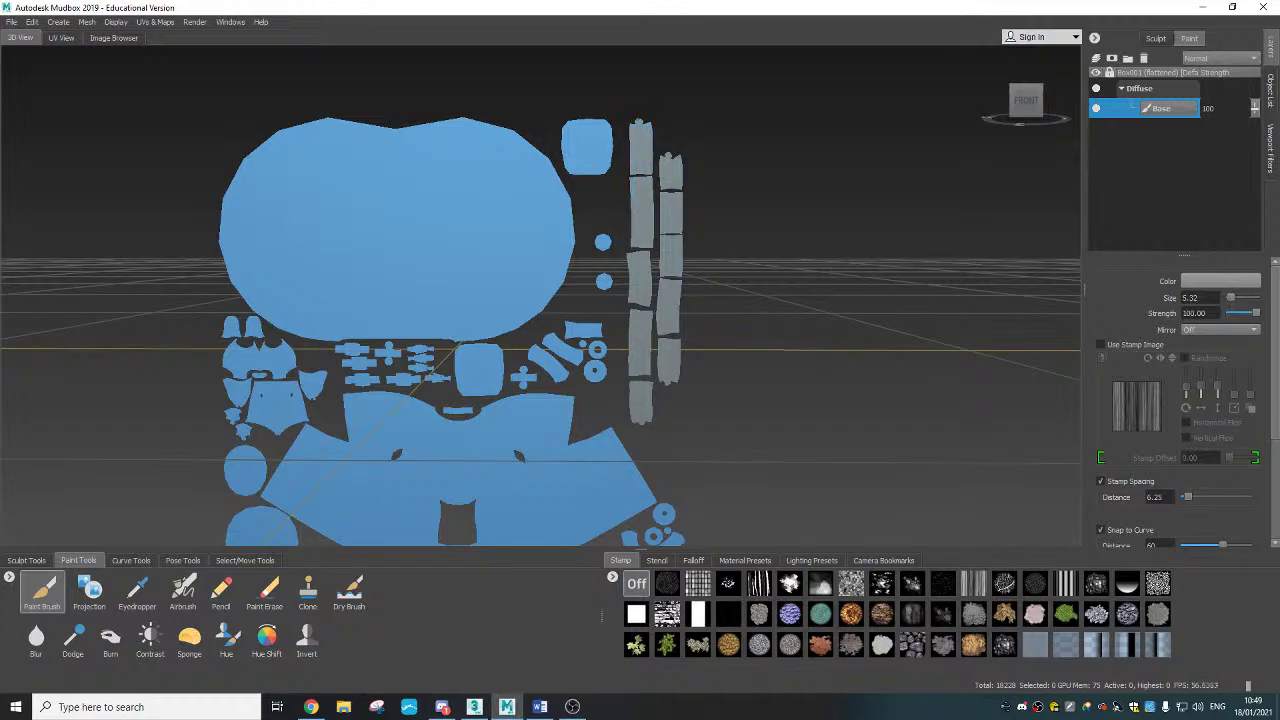
Step: Set the Paint Brush colour to near-black from the swatches, keeping the two small round shells beside the head shell in view
mouse_move(718, 292)
left_mouse_down("alt")
mouse_move(752, 325)
mouse_move(721, 268)
left_mouse_up("alt")
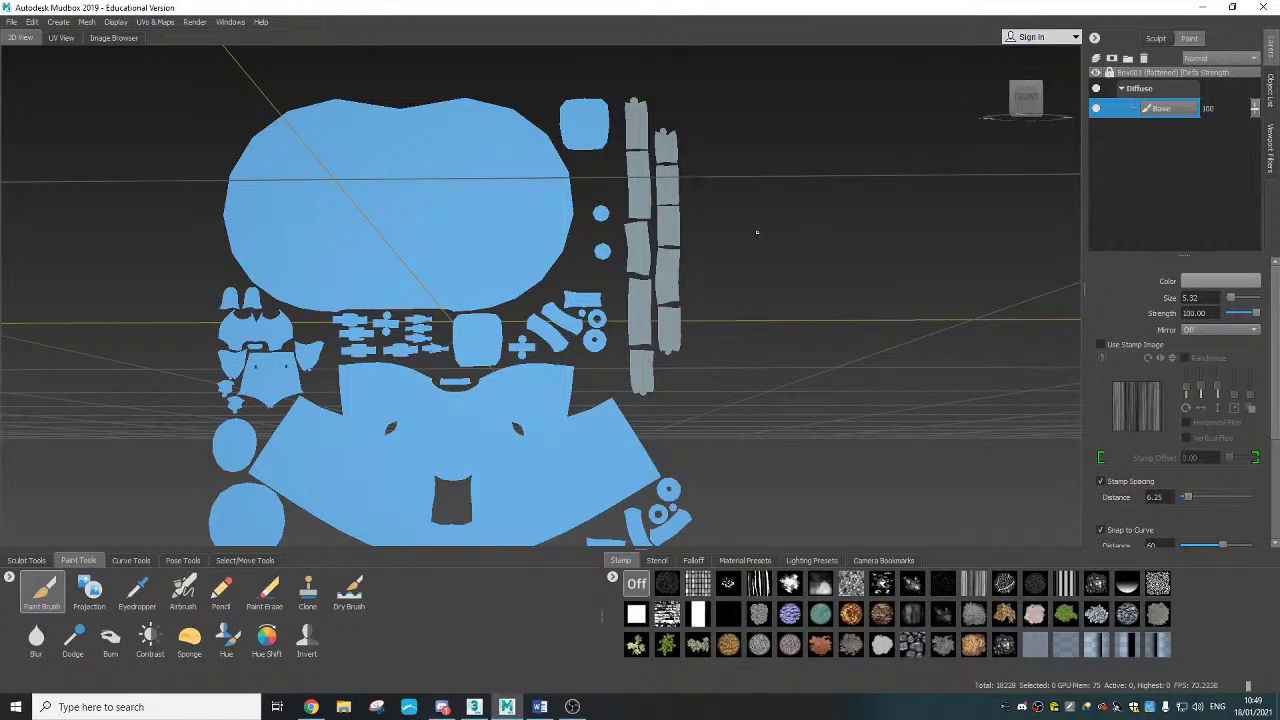
left_click_drag(757, 232, 697, 300, "alt")
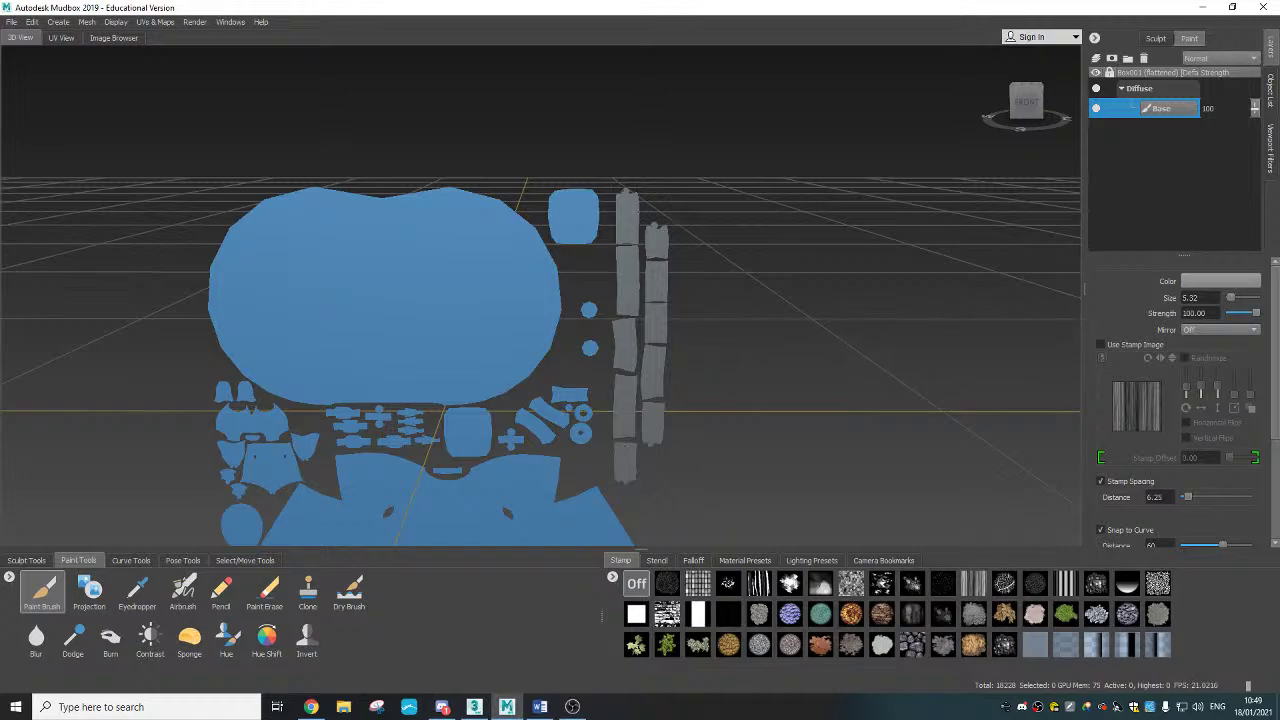
middle_click_drag(655, 402, 706, 188, "alt")
mouse_move(733, 310)
left_mouse_down("alt")
mouse_move(737, 261)
mouse_move(739, 329)
left_mouse_up("alt")
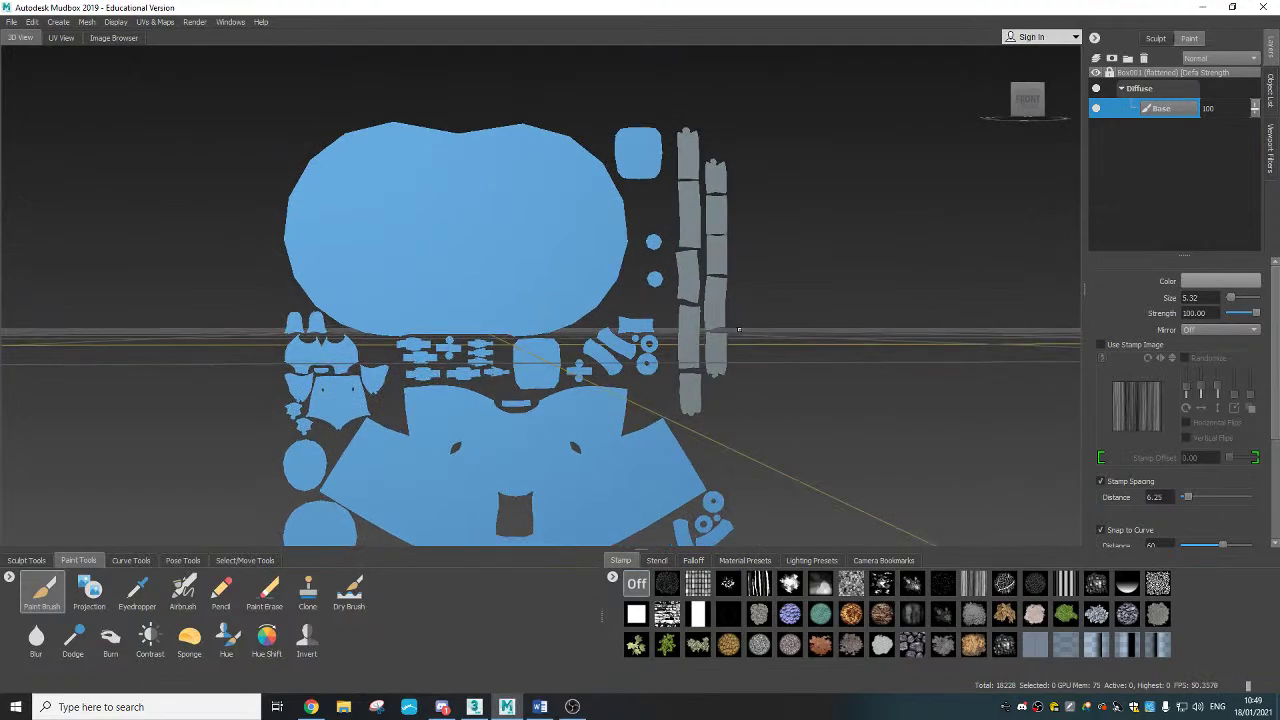
right_click_drag(662, 267, 769, 221, "alt")
middle_click_drag(769, 221, 673, 271, "alt")
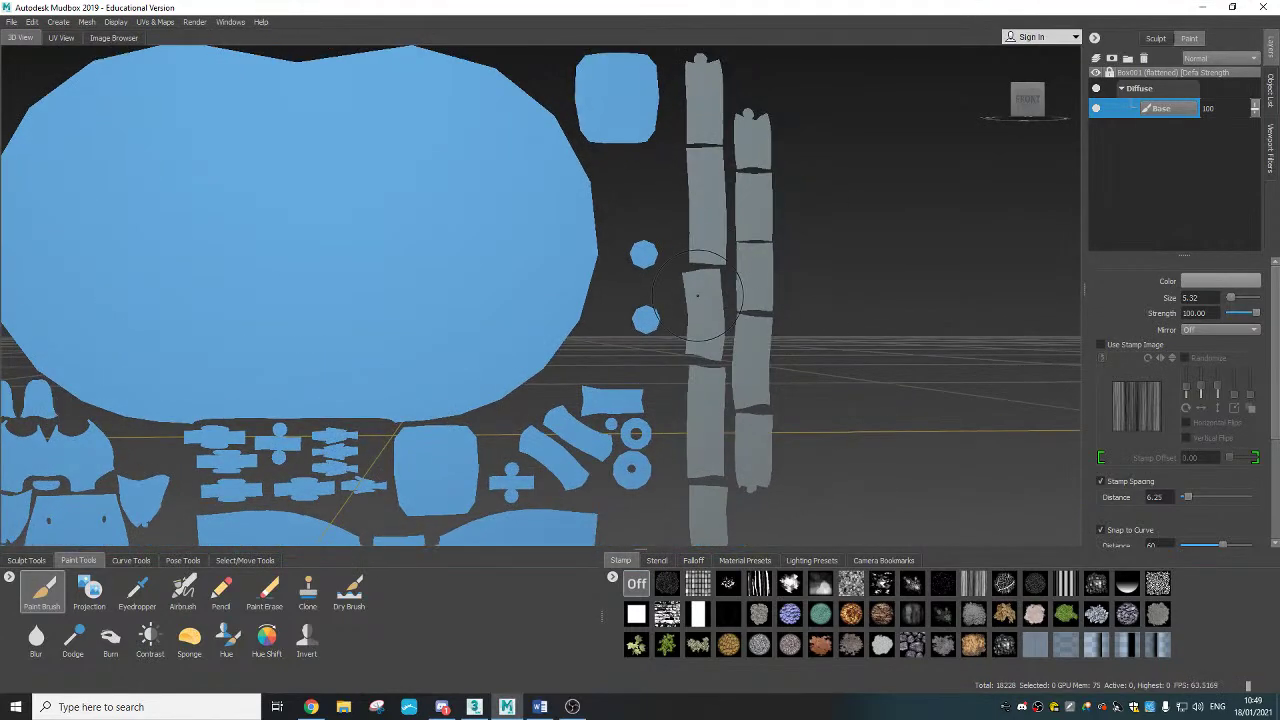
right_click_drag(673, 271, 690, 213, "alt")
left_click(1193, 284)
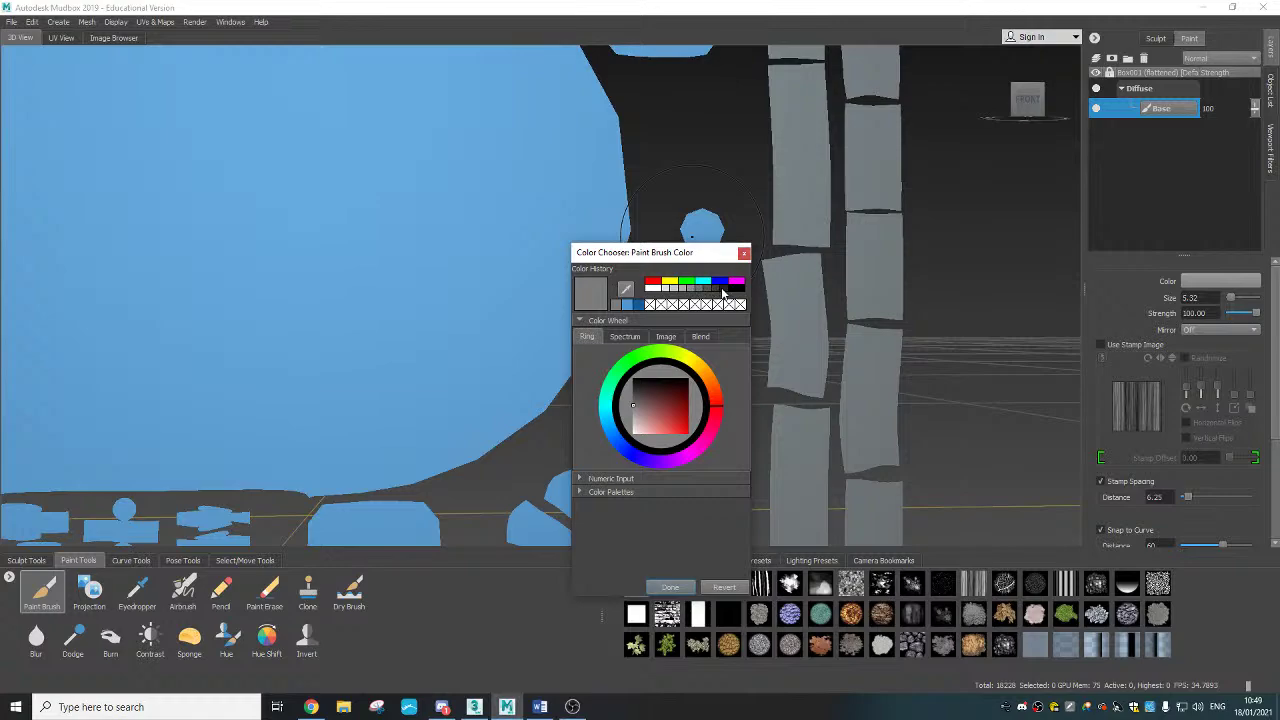
left_click(722, 292)
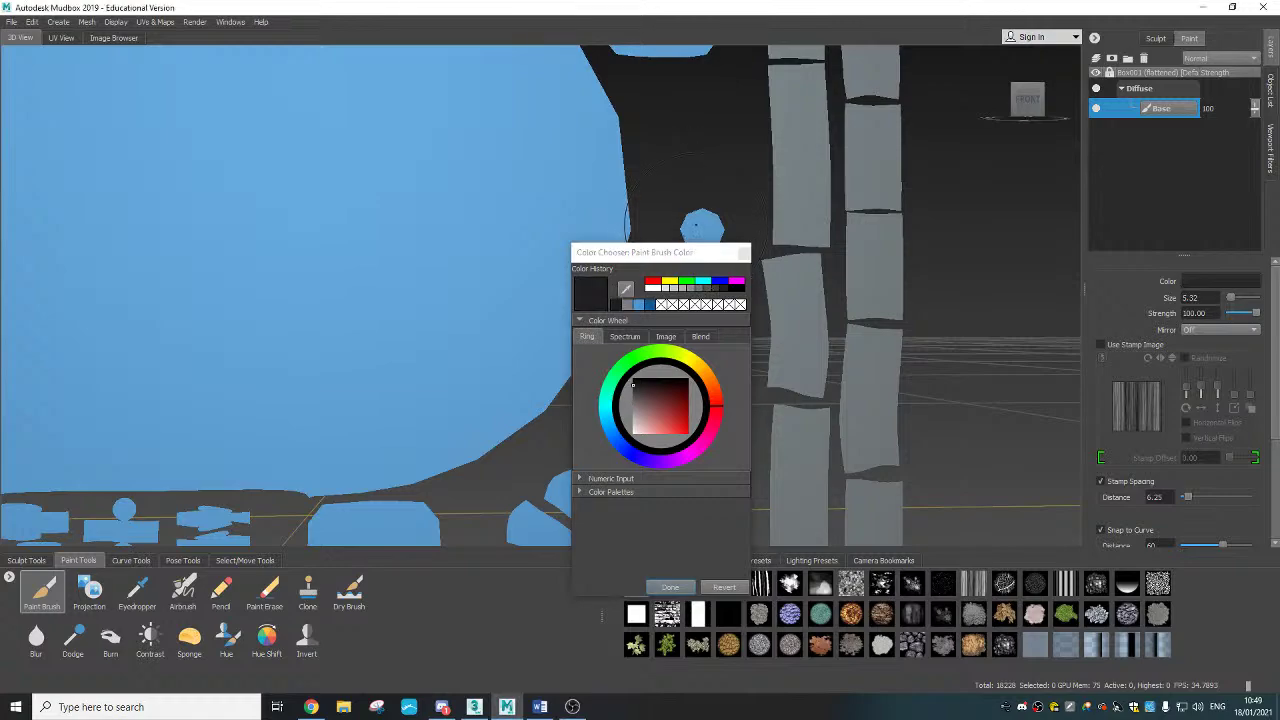
left_click_drag(668, 253, 436, 220)
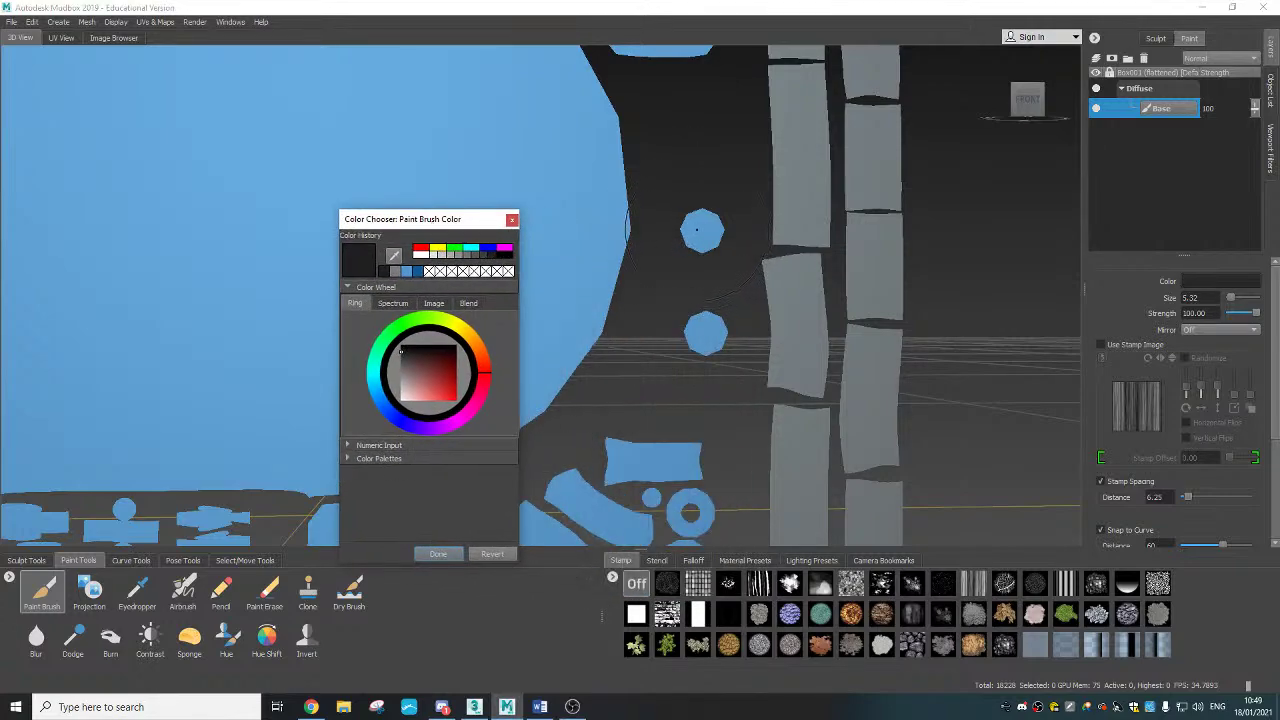
Step: Paint the two small round shells between the head shell and arm strips near-black, using a brush size of 0.84
left_click(696, 229)
mouse_move(702, 217)
left_mouse_down()
mouse_move(684, 217)
mouse_move(762, 217)
mouse_move(645, 217)
mouse_move(710, 232)
left_mouse_up()
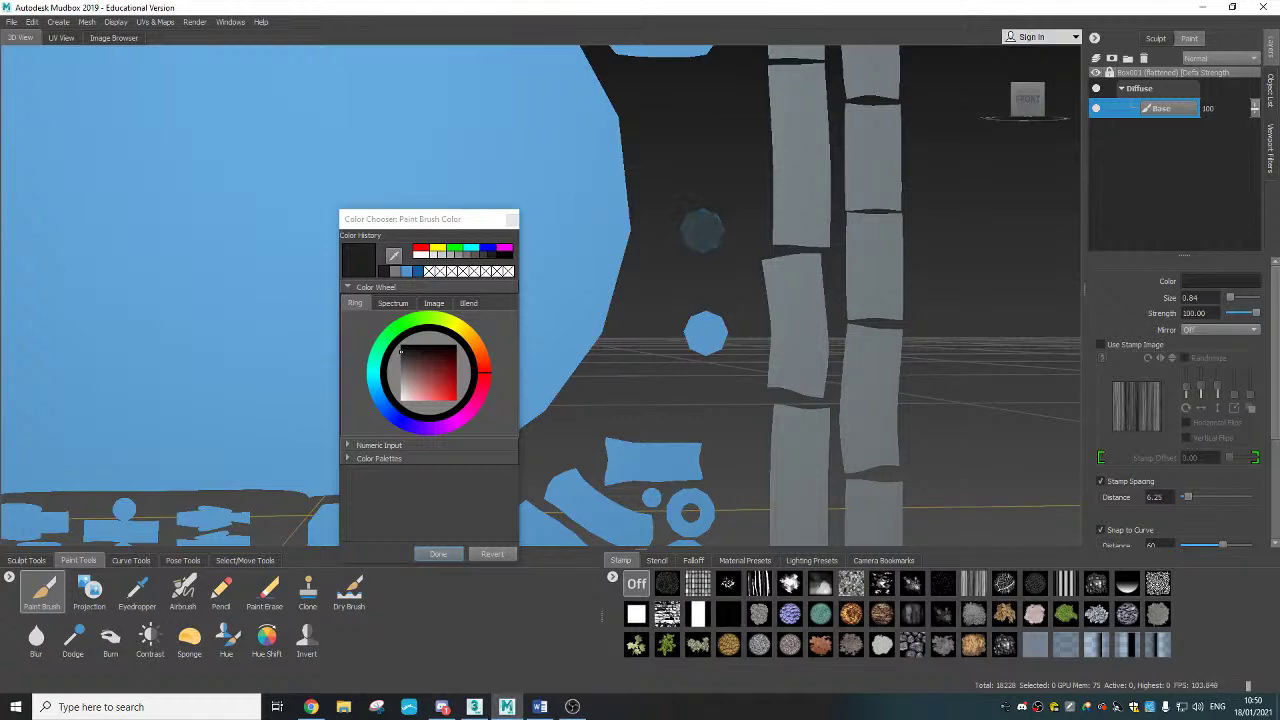
mouse_move(707, 341)
left_mouse_down()
mouse_move(696, 322)
mouse_move(711, 325)
mouse_move(698, 322)
mouse_move(696, 341)
mouse_move(723, 335)
left_mouse_up()
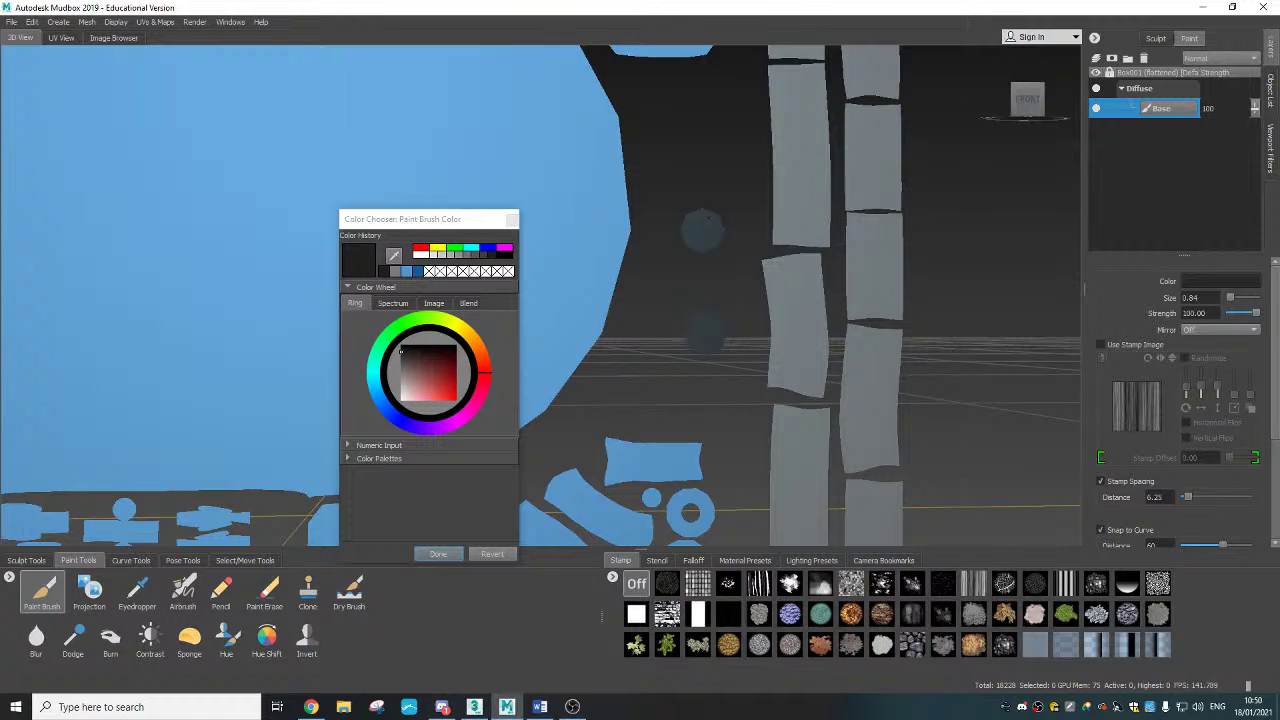
Step: Return the robot from its UV layout to 3D form, select it as an object and examine the underside of its body
middle_click_drag(650, 494, 707, 337, "alt")
scroll(714, 310, "down", 5)
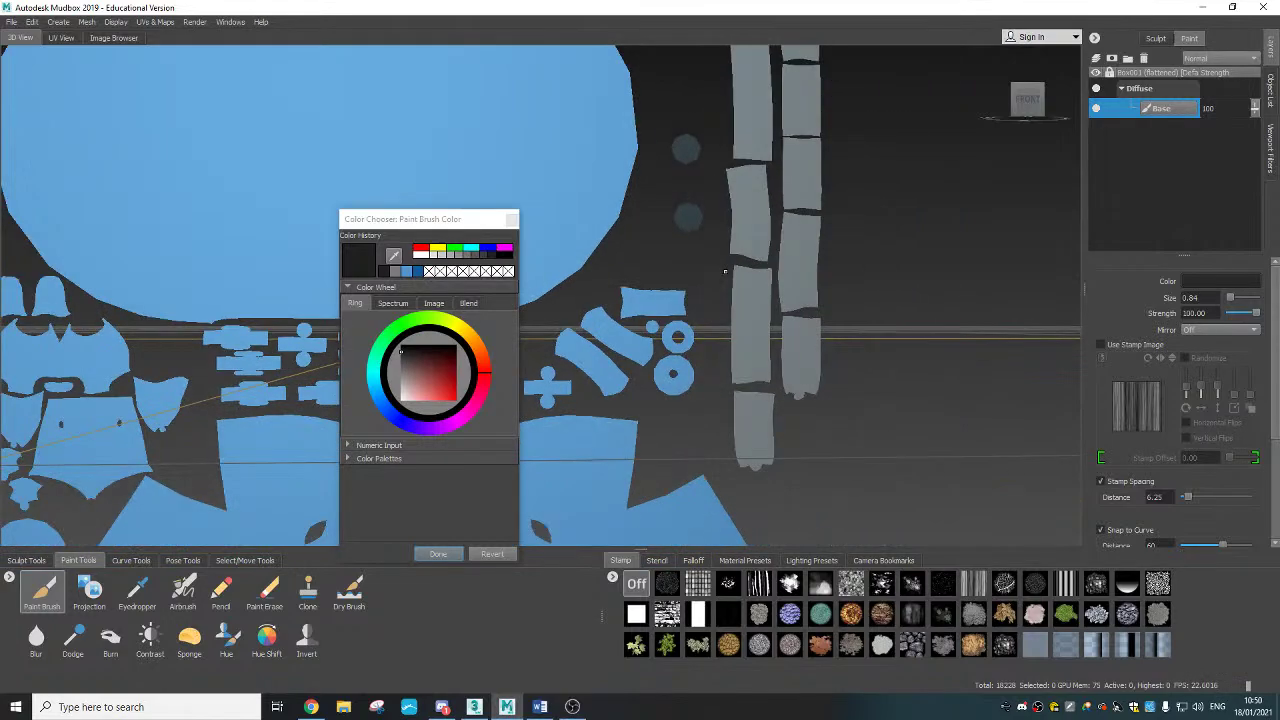
middle_click_drag(717, 279, 808, 274, "alt")
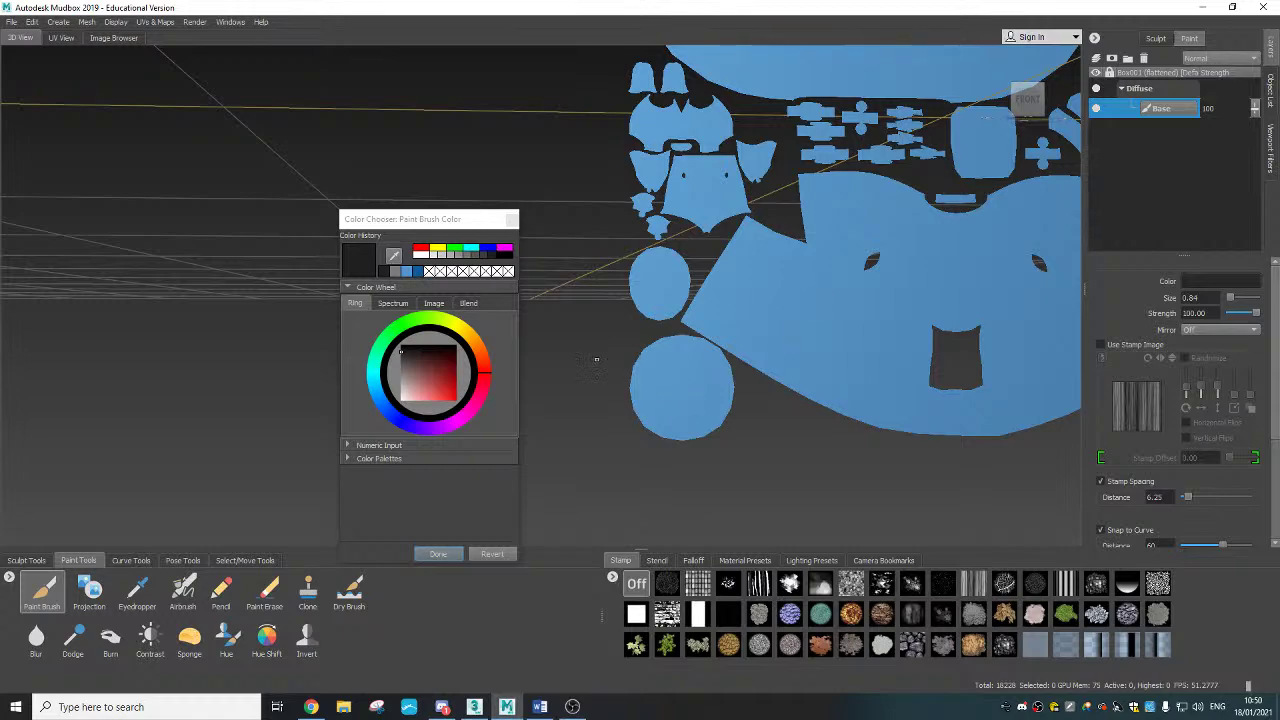
left_click(511, 218)
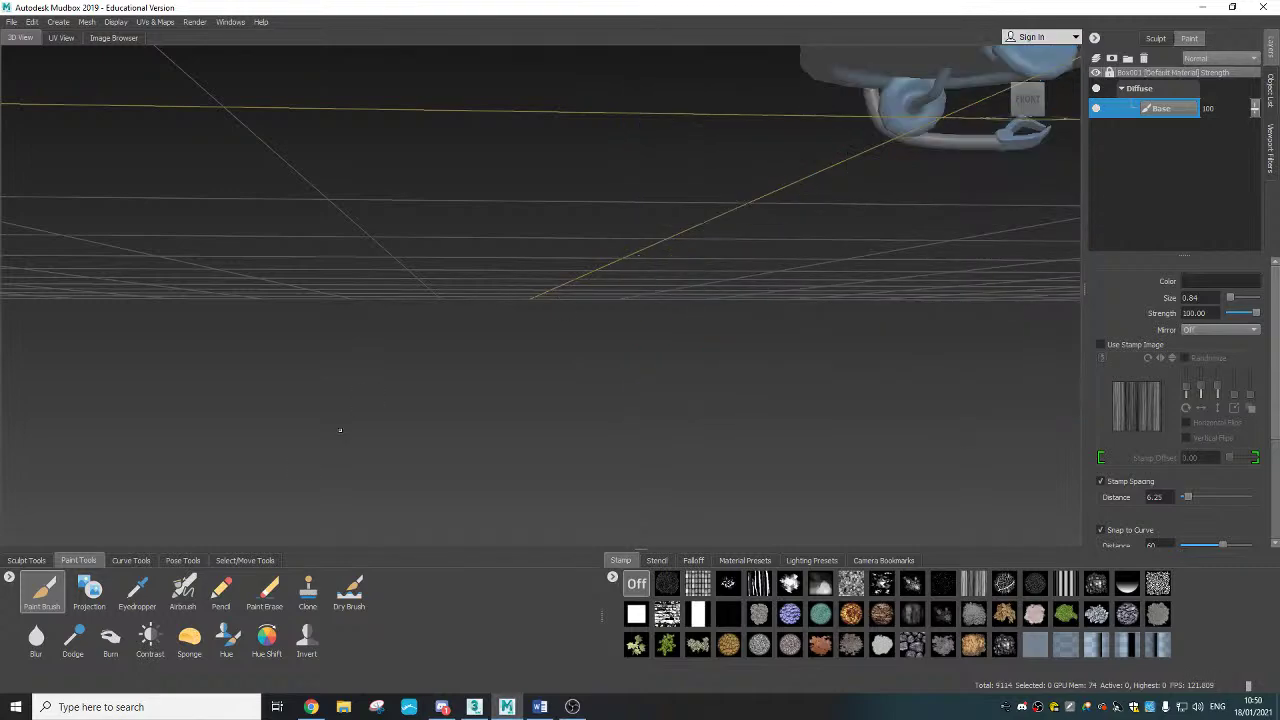
left_click(245, 560)
left_click(73, 590)
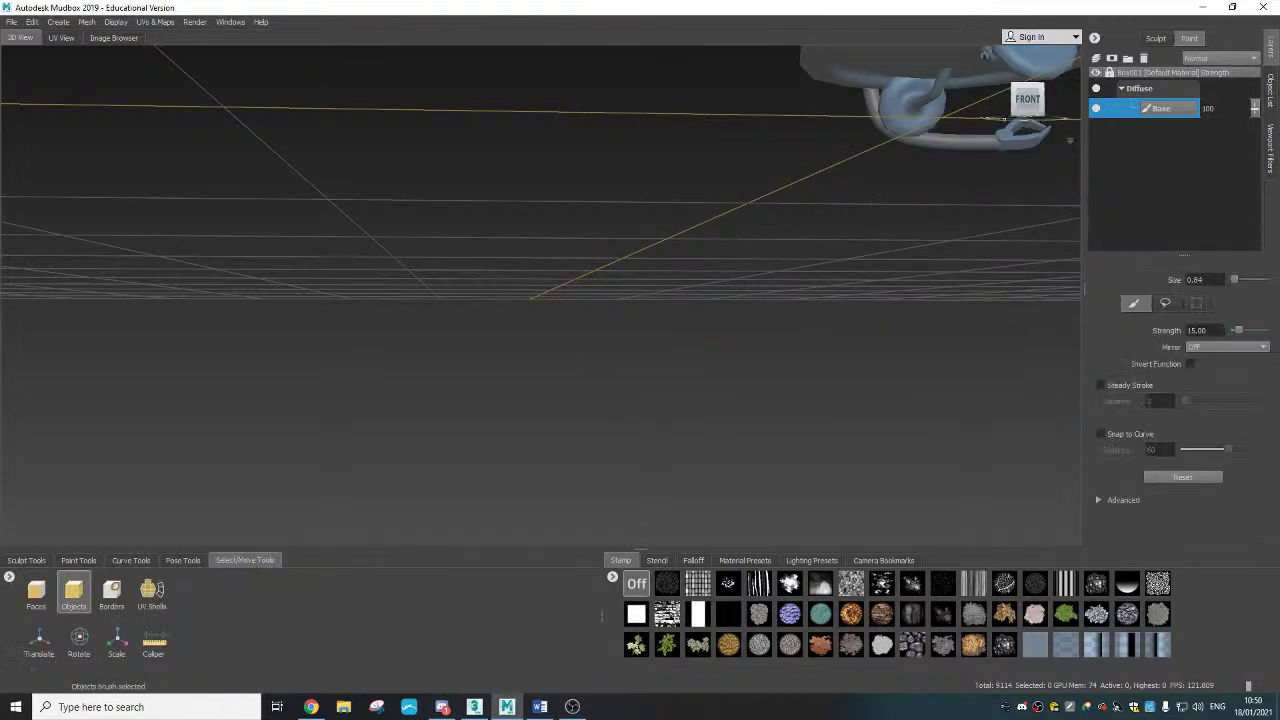
left_click(915, 108)
left_click(876, 189)
middle_click_drag(876, 189, 845, 350, "alt")
left_click_drag(845, 350, 894, 189, "alt")
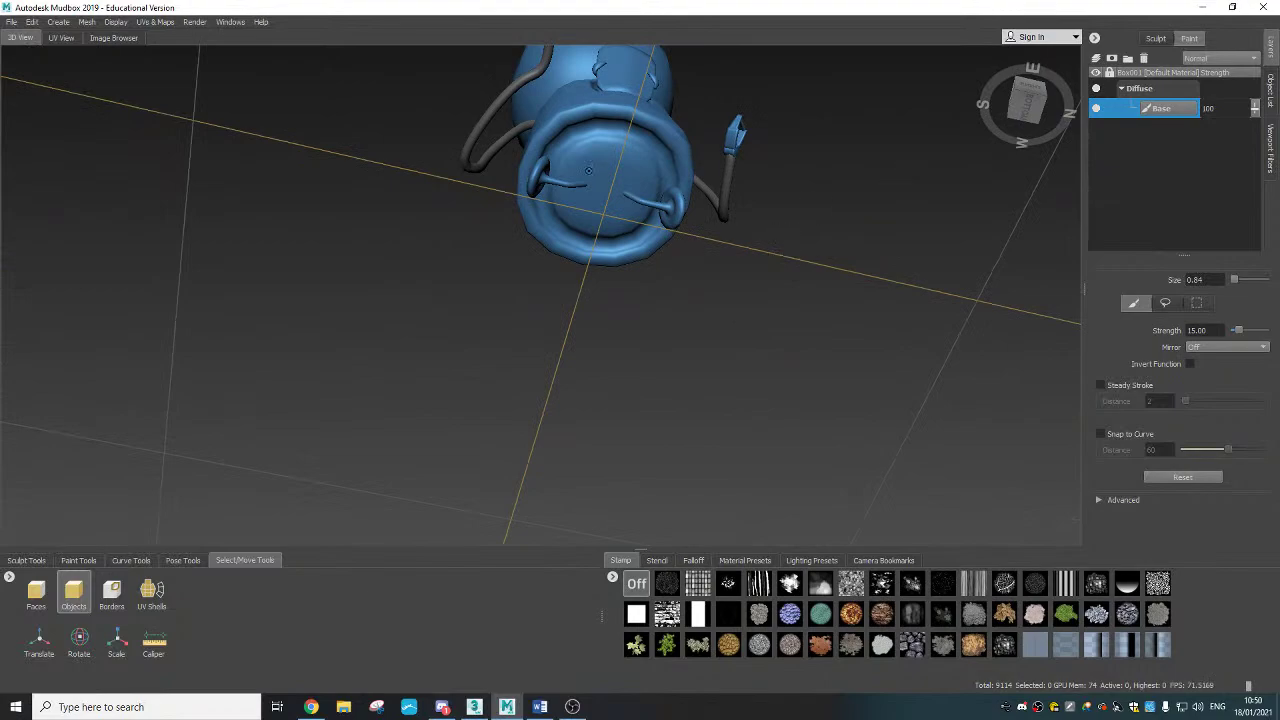
middle_click_drag(589, 171, 594, 247, "alt")
right_click_drag(594, 247, 621, 188, "alt")
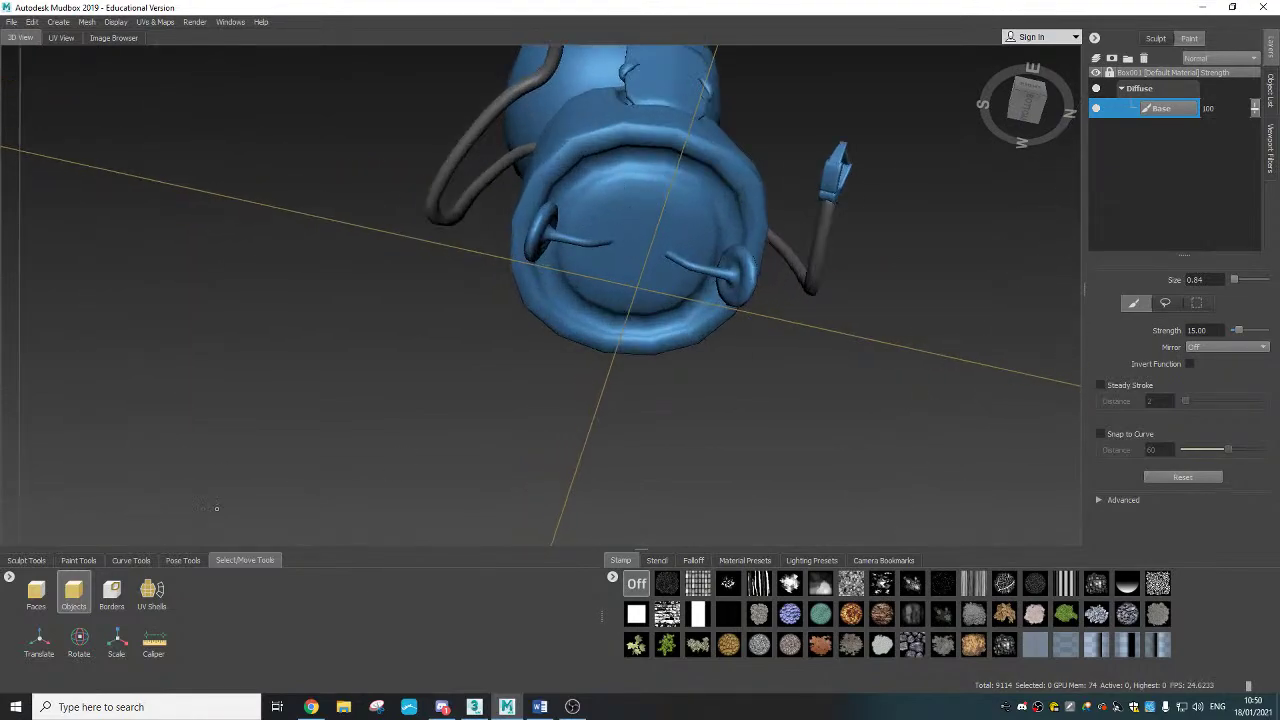
Step: Paint a short near-black stroke on the body's round underside between the legs, then inspect the side with the small figure
left_click(80, 561)
left_click(42, 592)
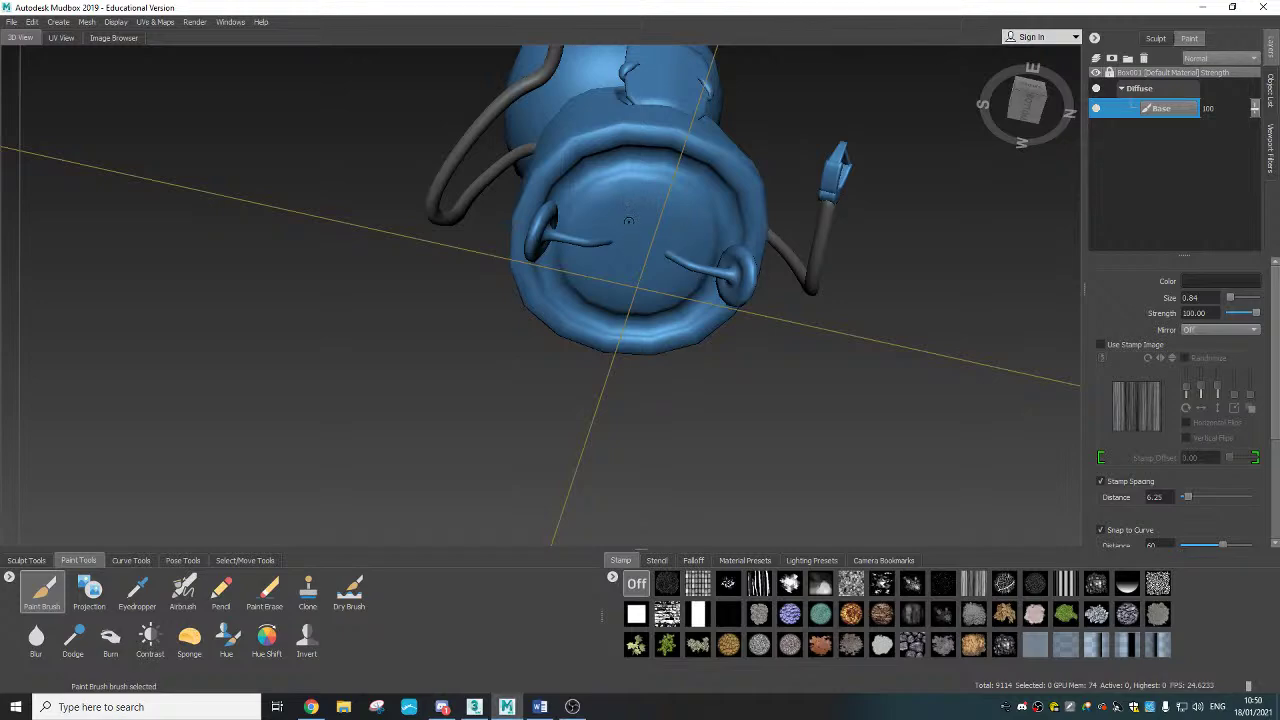
left_click_drag(760, 308, 694, 167, "alt")
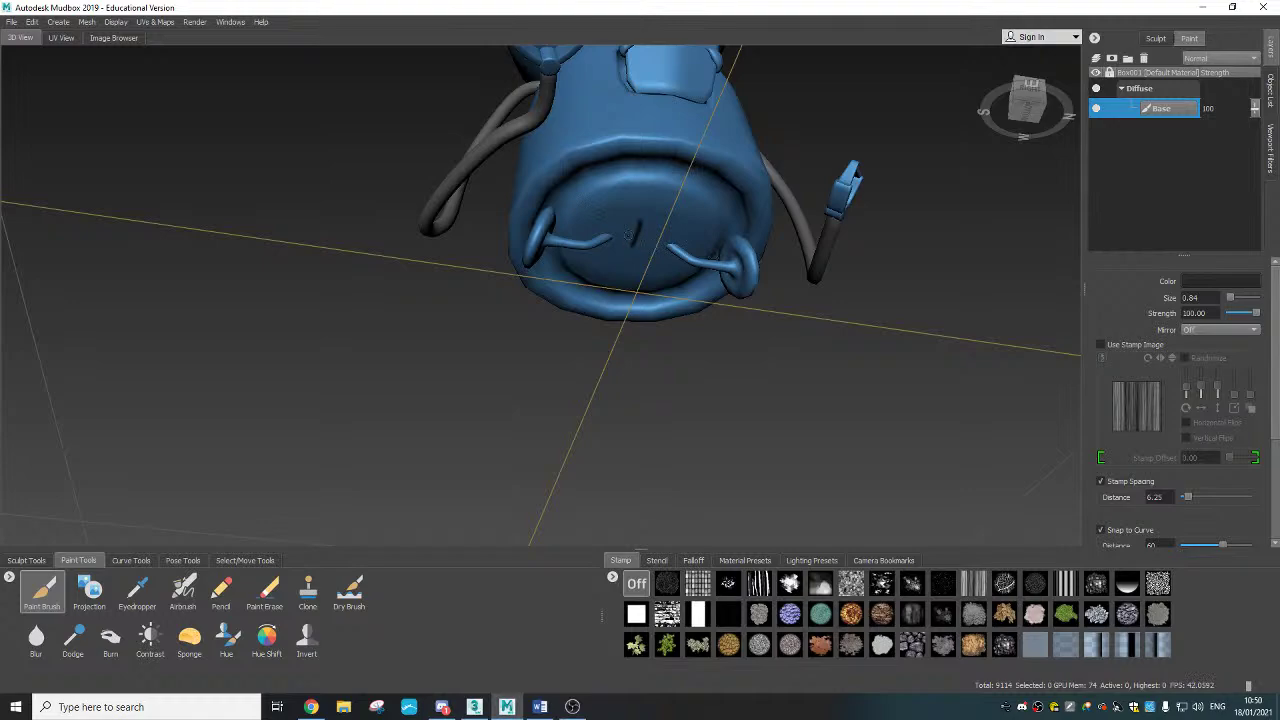
middle_click_drag(697, 160, 709, 238, "alt")
left_click_drag(780, 240, 1038, 345, "alt")
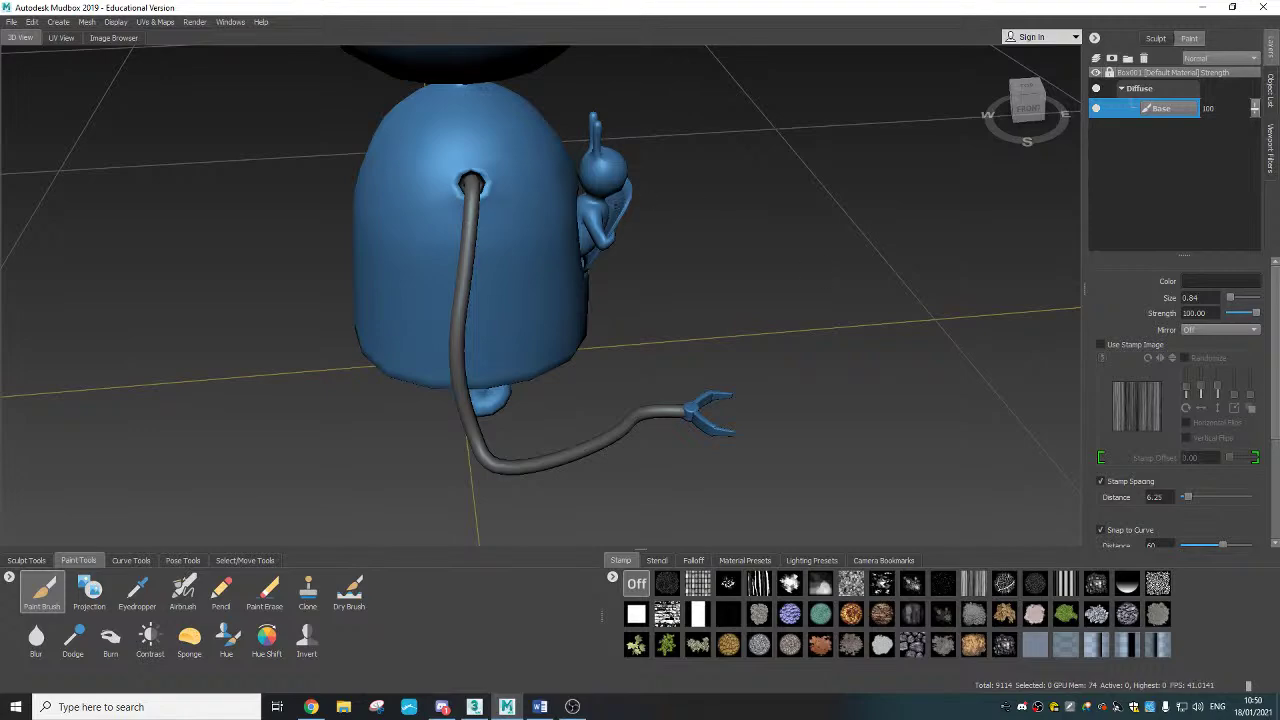
left_click_drag(772, 249, 485, 244, "alt")
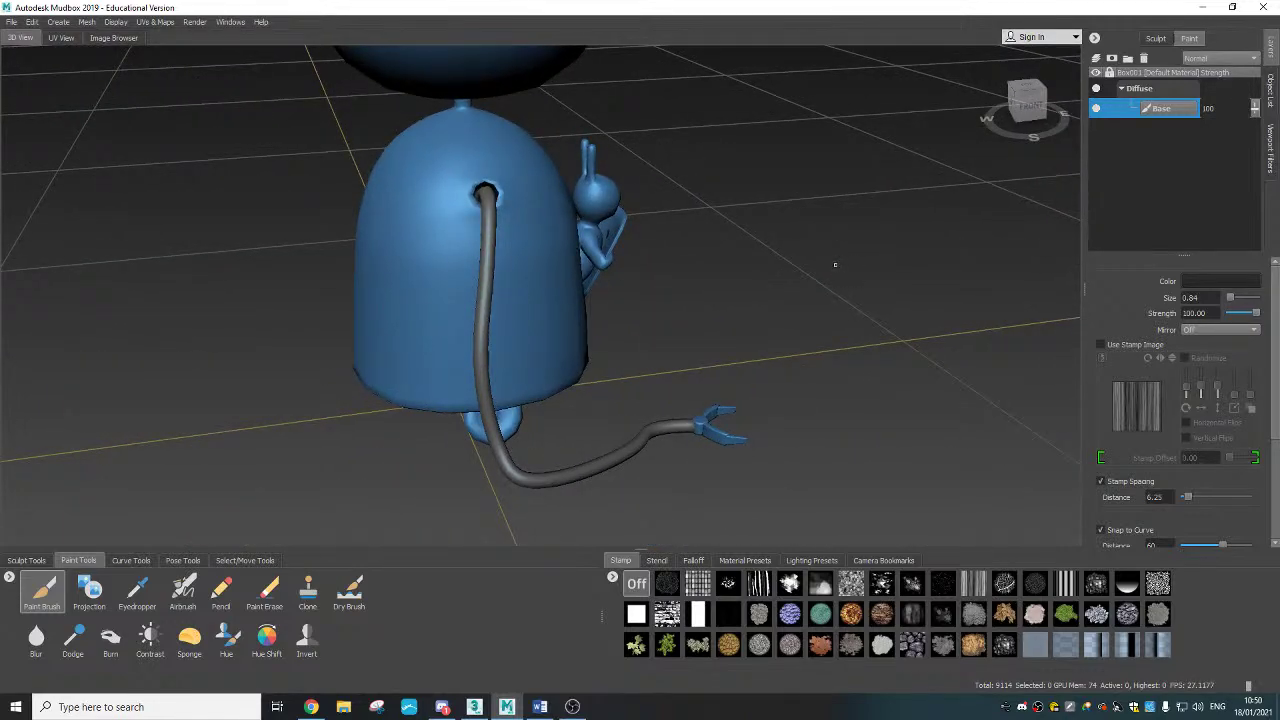
Step: Undo the most recent paint strokes
left_click(32, 22)
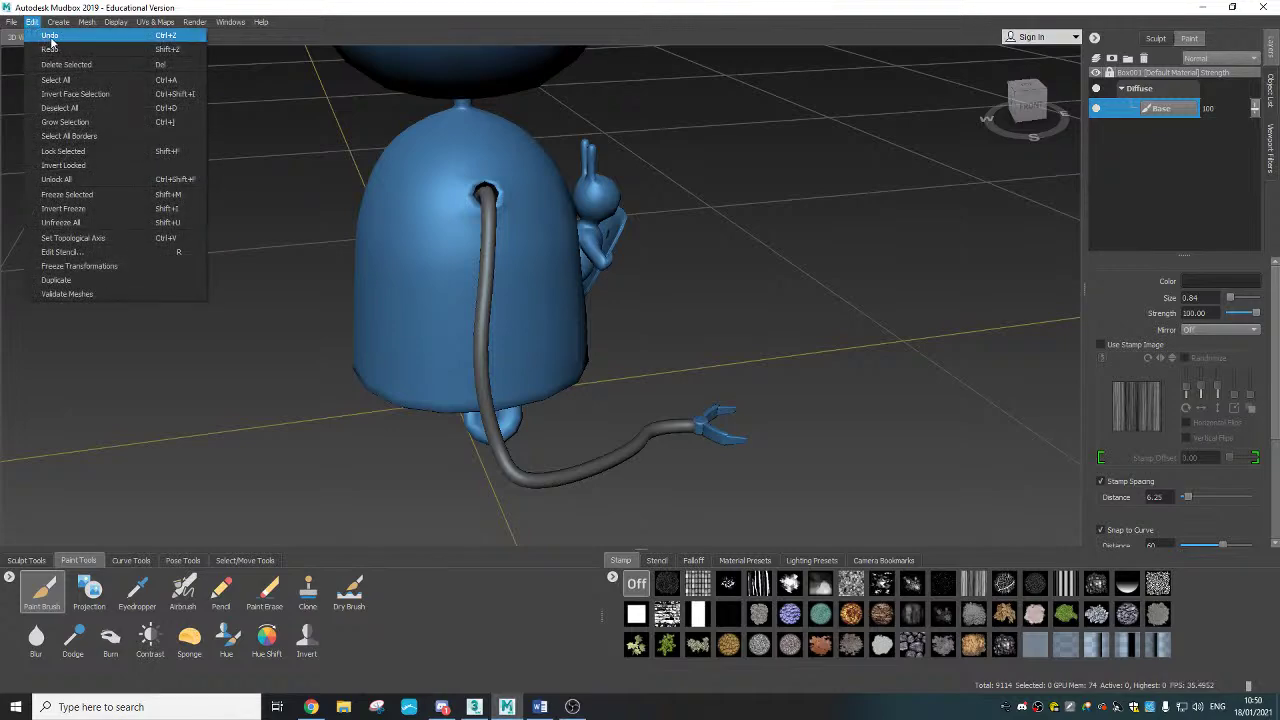
left_click(50, 38)
left_click(32, 22)
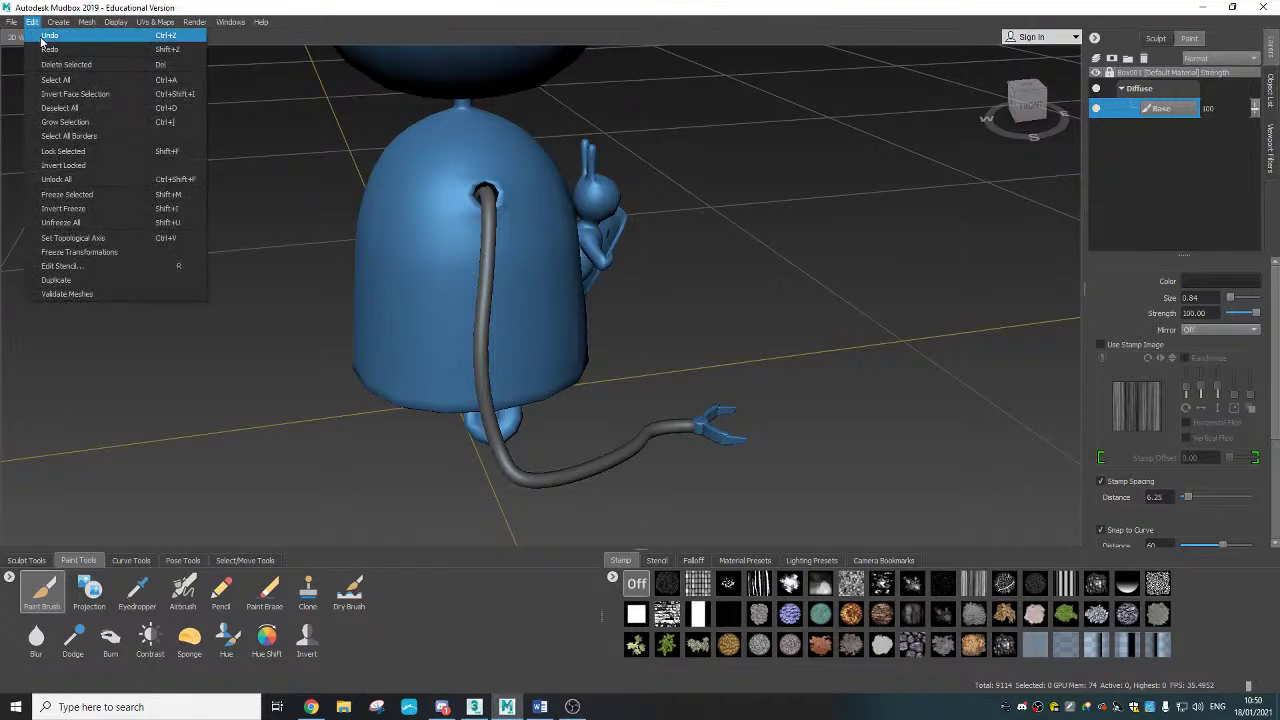
left_click(42, 38)
left_click(32, 24)
left_click(33, 22)
left_click(44, 41)
mouse_move(631, 208)
left_mouse_down("alt")
mouse_move(592, 258)
mouse_move(572, 256)
left_mouse_up("alt")
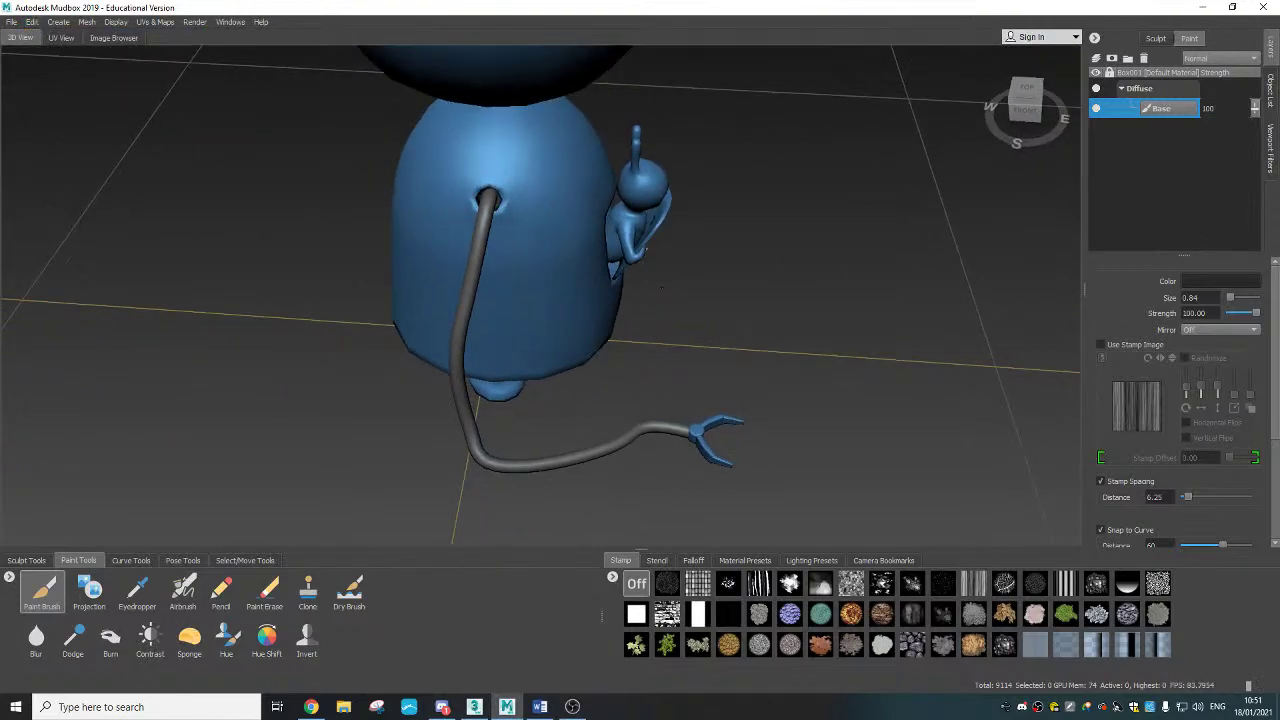
left_click(265, 590)
left_click_drag(777, 260, 755, 265, "alt")
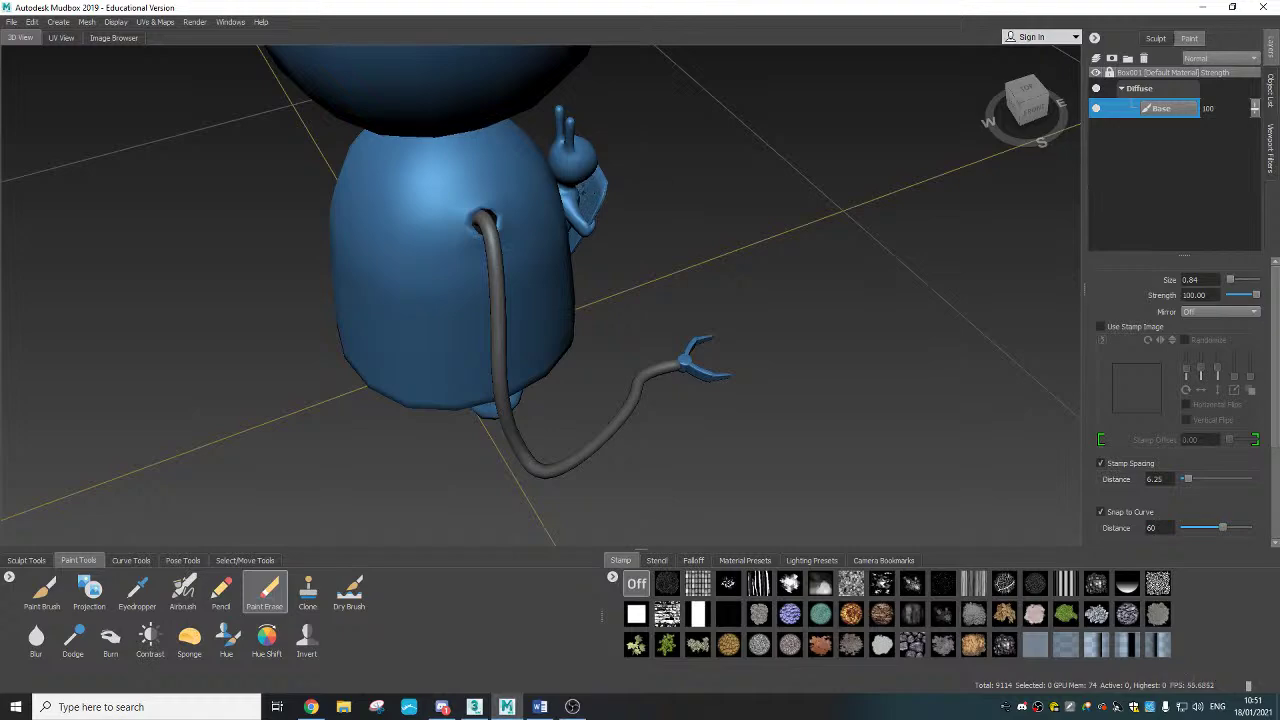
scroll(541, 295, "up", 4)
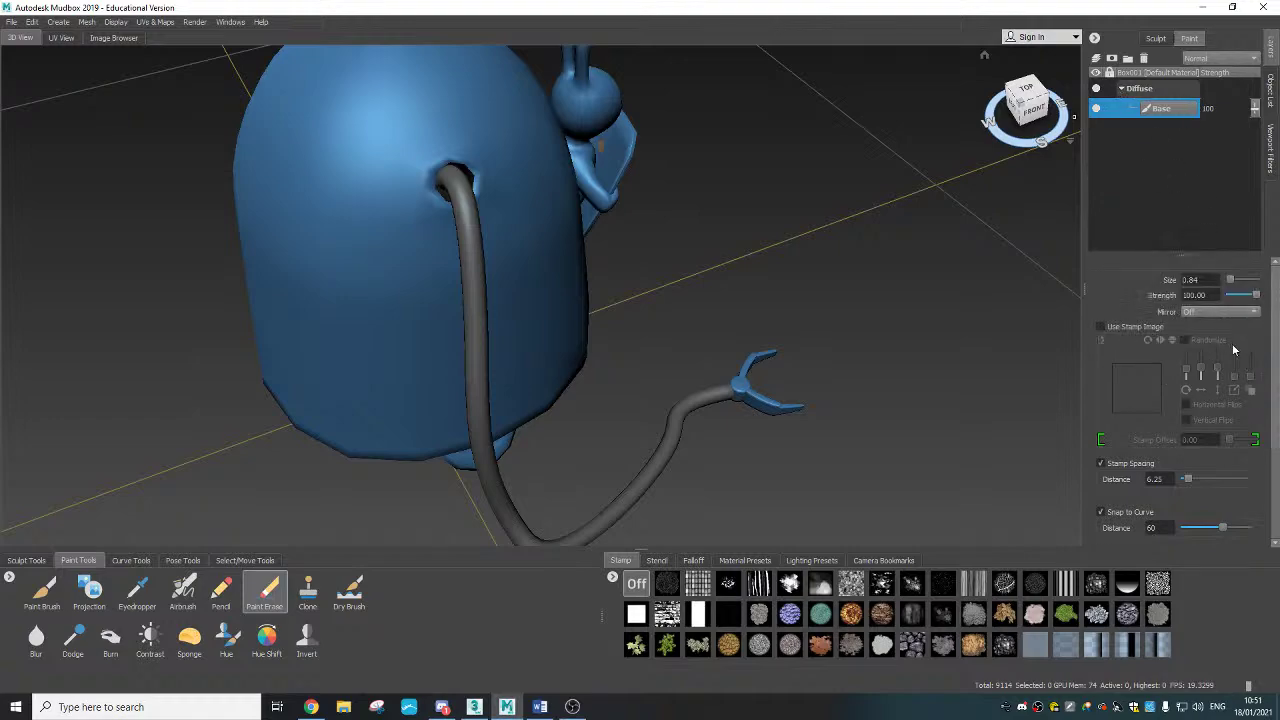
left_click(50, 590)
left_click(1197, 284)
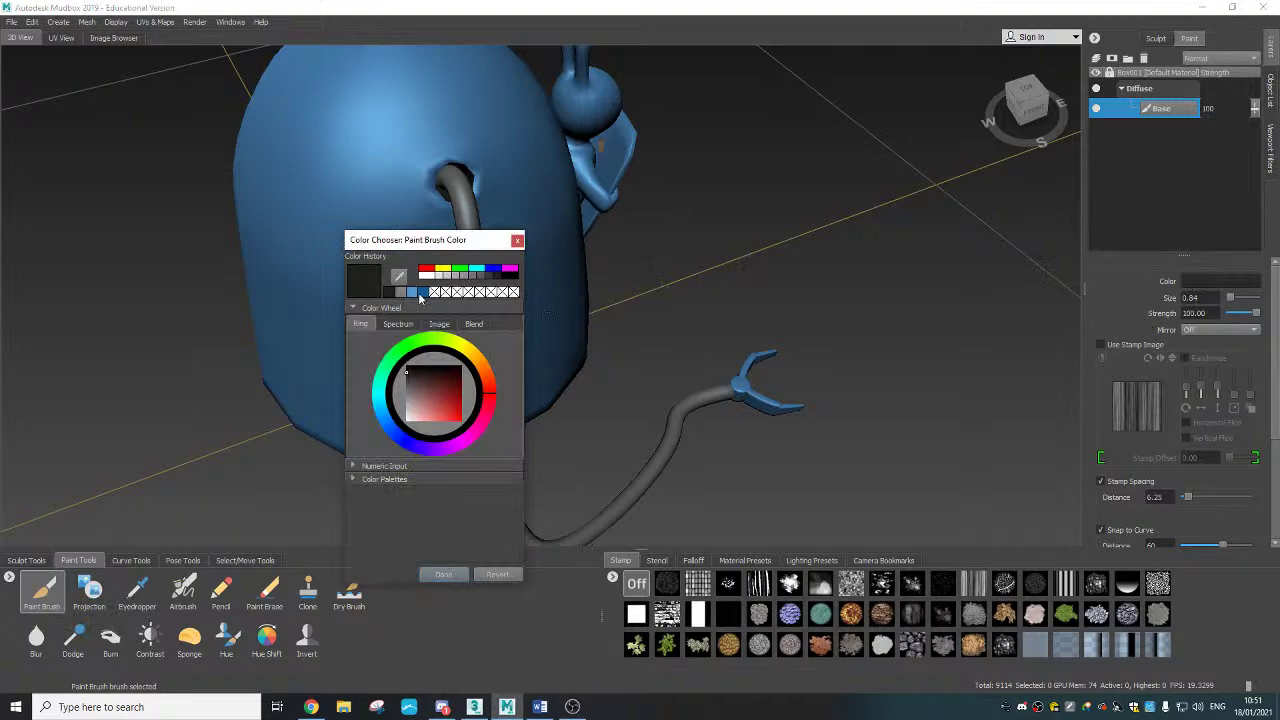
left_click(412, 292)
left_click(443, 574)
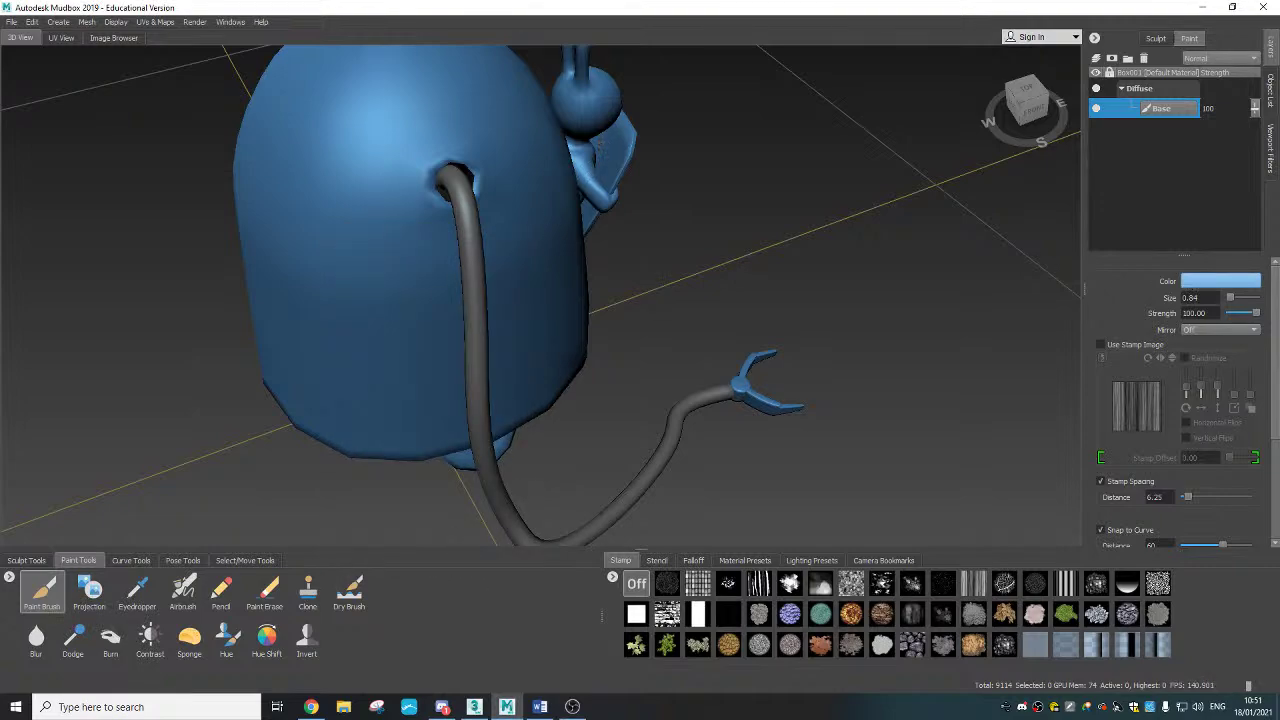
left_click_drag(601, 141, 441, 97, "alt")
Step: Set the paint color to near-black and mark the recess wall behind the small figure with a short stroke
left_click(1216, 282)
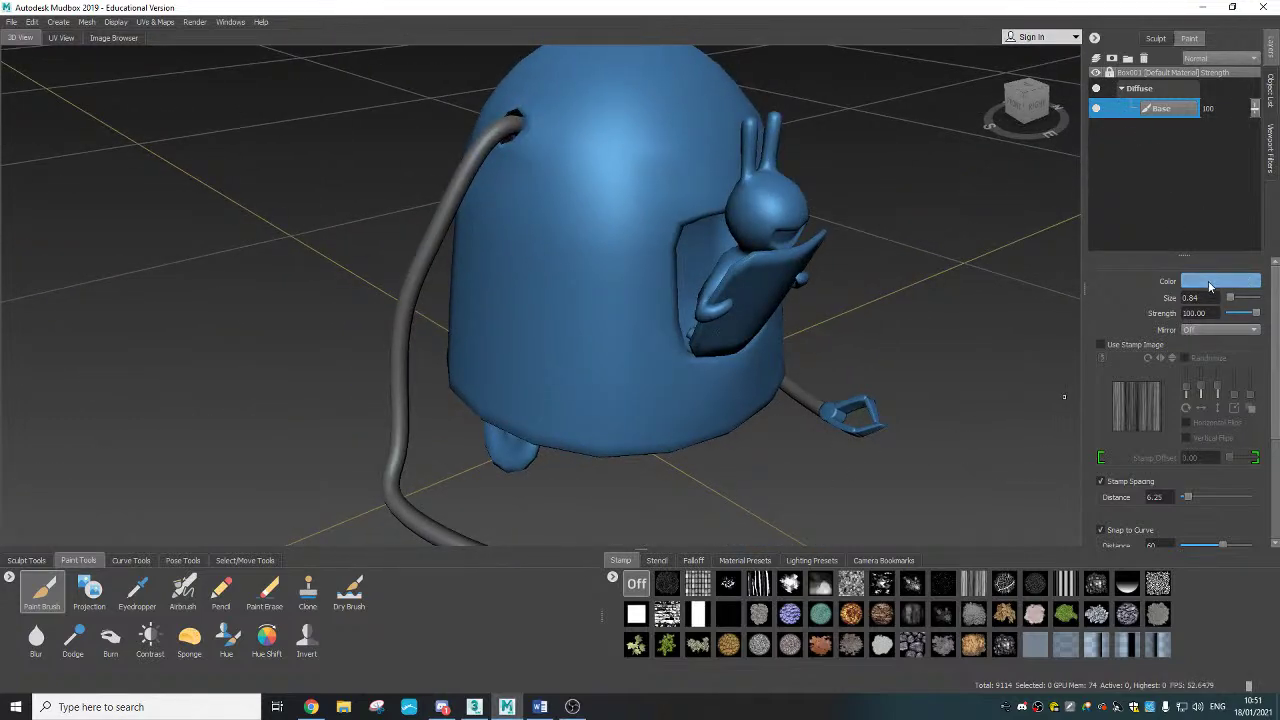
left_click(408, 314)
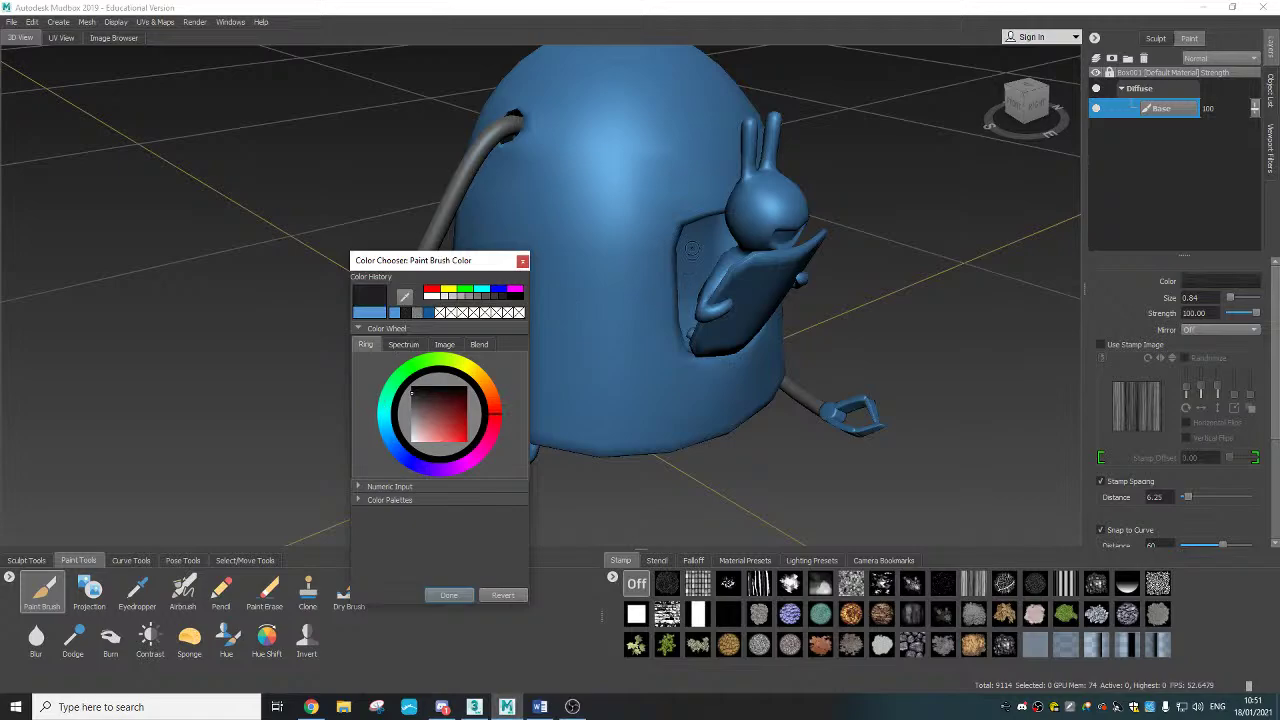
left_click_drag(691, 248, 688, 278)
Step: Mark both wheels under the body with short near-black strokes
scroll(722, 356, "down", 3)
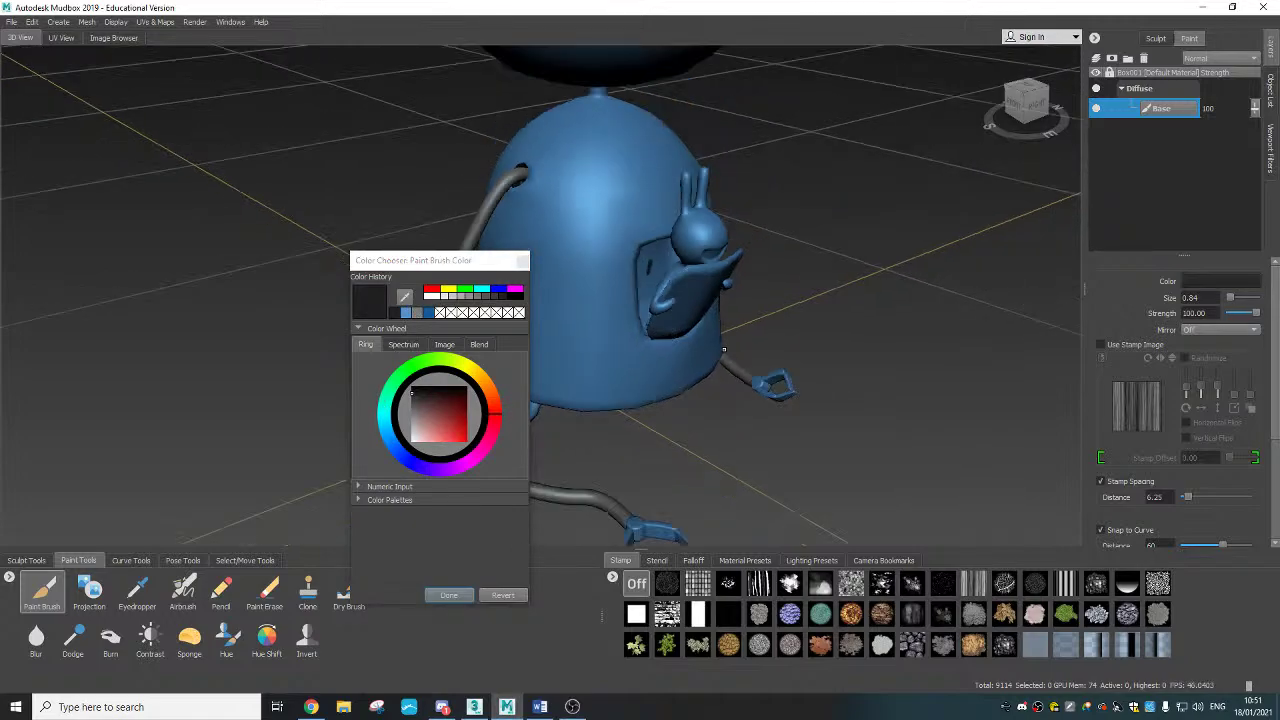
middle_click_drag(722, 356, 828, 392, "alt")
mouse_move(828, 392)
left_mouse_down("alt")
mouse_move(842, 416)
mouse_move(831, 399)
left_mouse_up("alt")
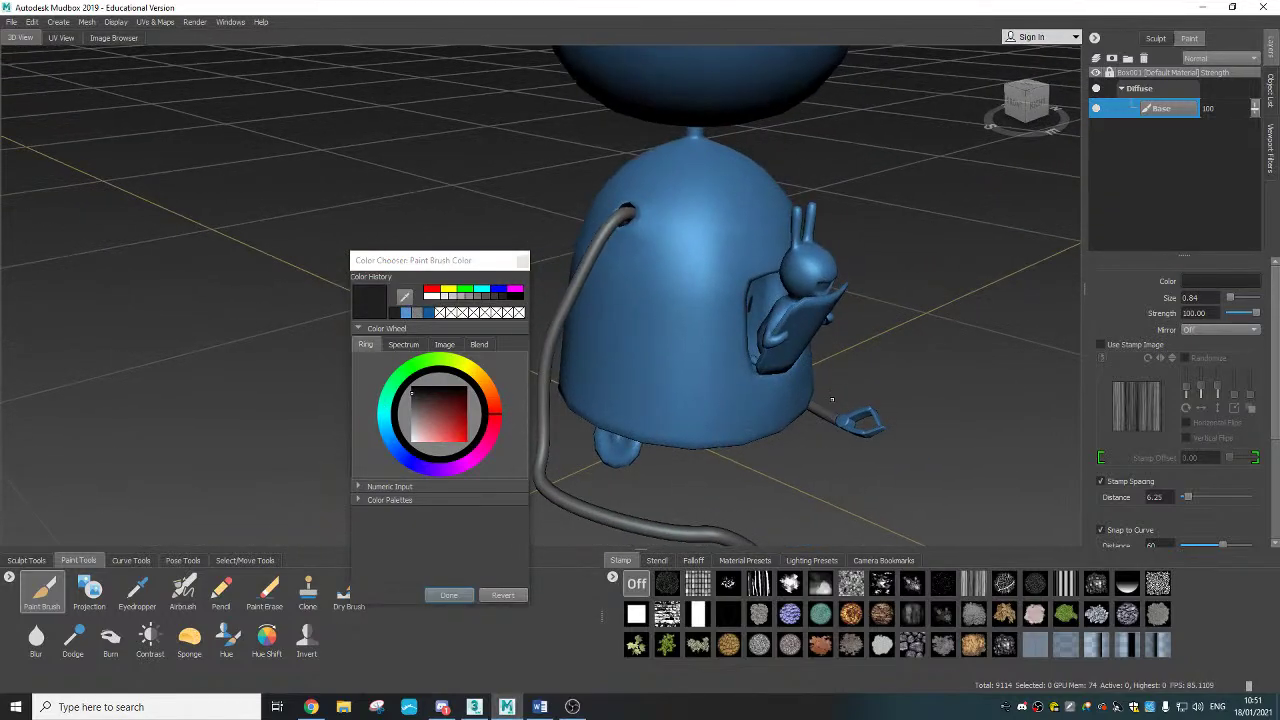
middle_click_drag(741, 425, 742, 378, "alt")
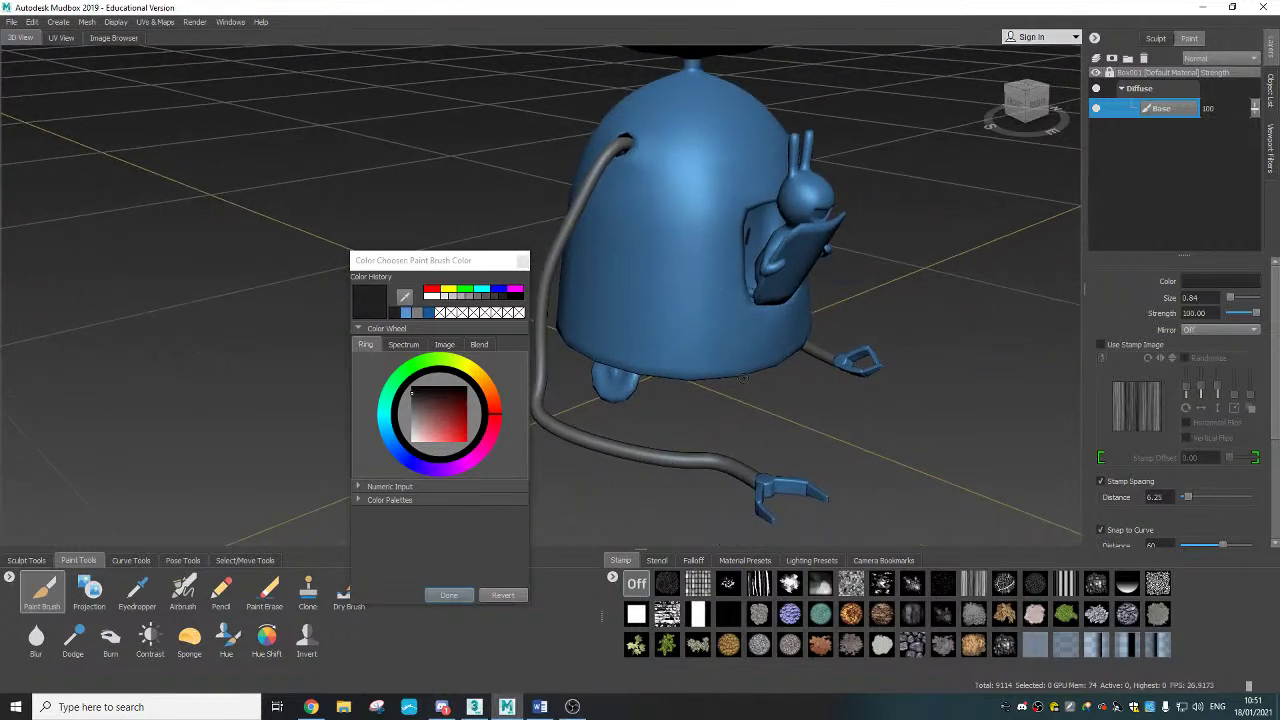
left_click_drag(735, 252, 680, 190, "alt")
scroll(683, 408, "up", 3)
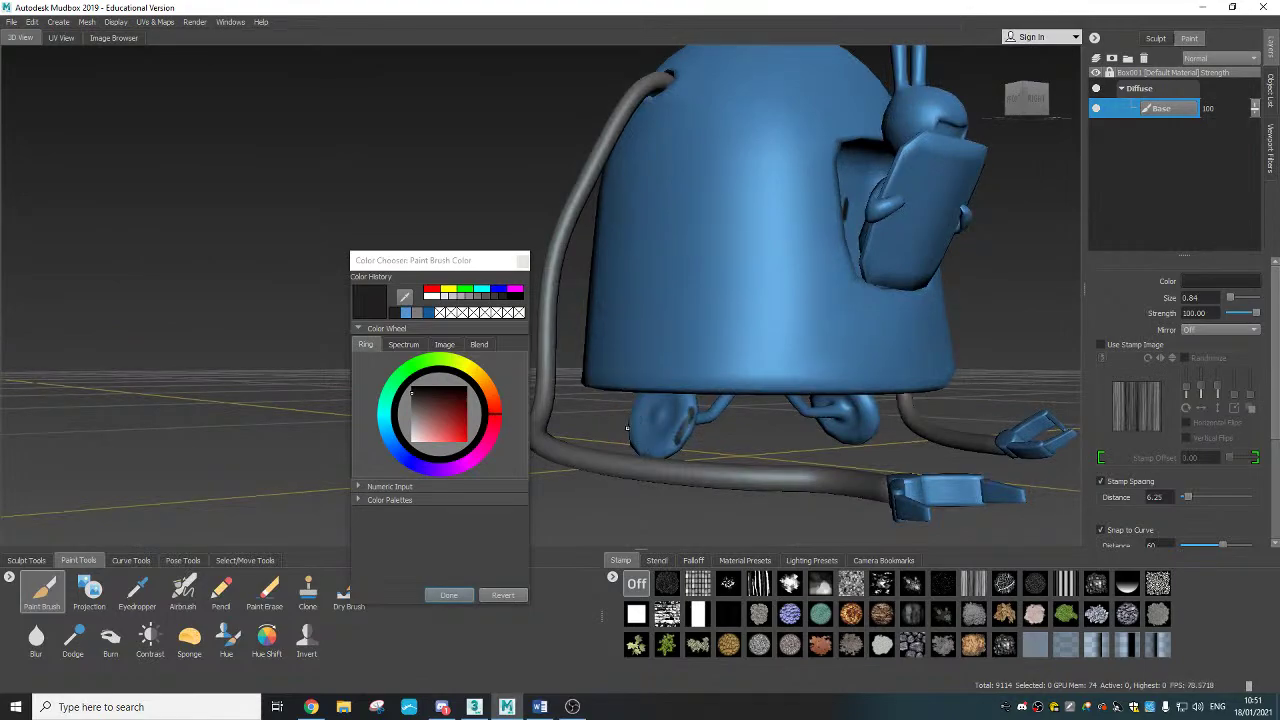
left_click_drag(627, 428, 853, 413, "alt")
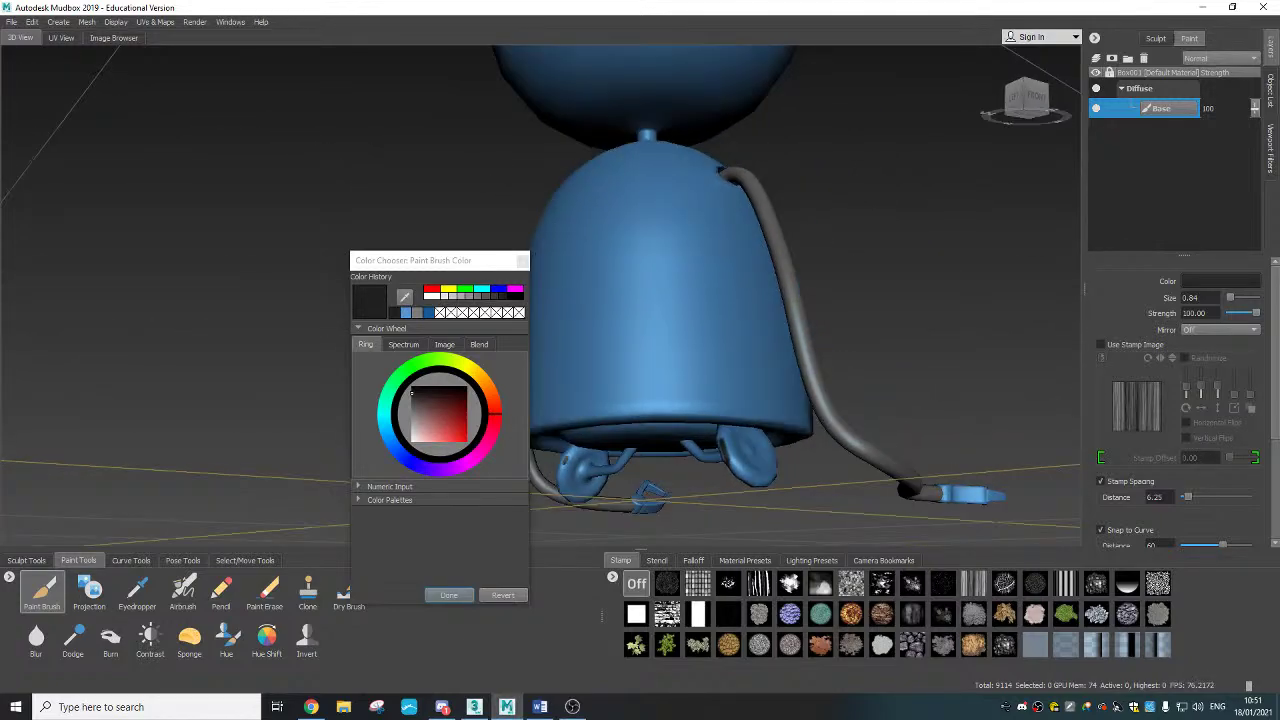
mouse_move(599, 483)
left_mouse_down("alt")
mouse_move(938, 503)
mouse_move(968, 492)
mouse_move(952, 376)
mouse_move(960, 398)
left_mouse_up("alt")
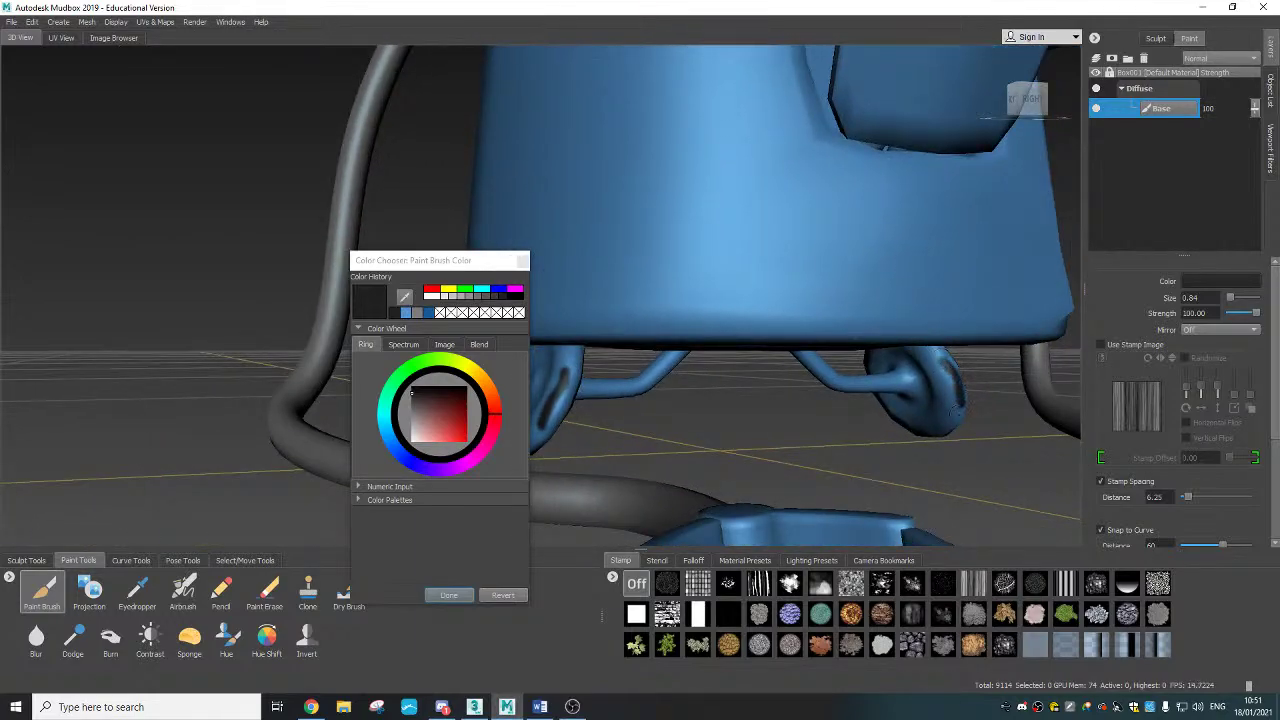
Step: Check the whole robot from the small figure's side, then flatten it into its UV layout
right_click_drag(955, 411, 844, 400, "alt")
middle_click_drag(844, 400, 916, 386, "alt")
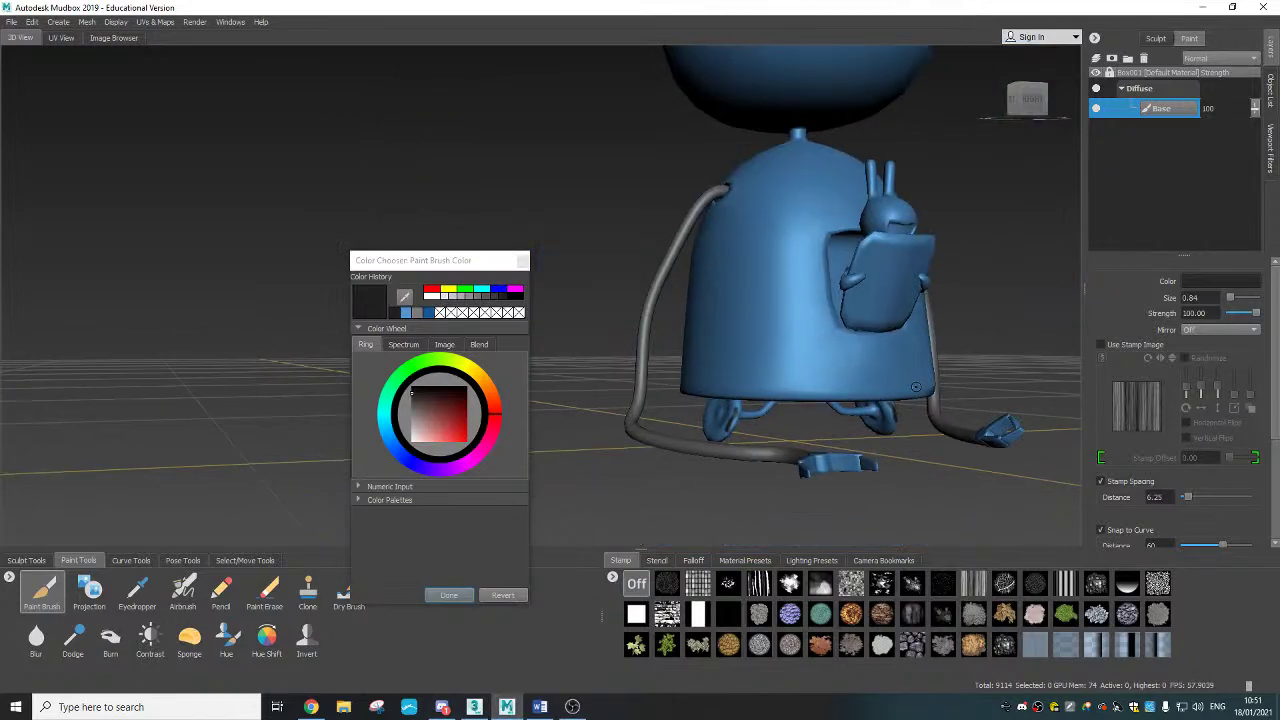
left_click_drag(916, 386, 896, 452, "alt")
right_click_drag(896, 452, 828, 446, "alt")
middle_click_drag(828, 446, 828, 427, "alt")
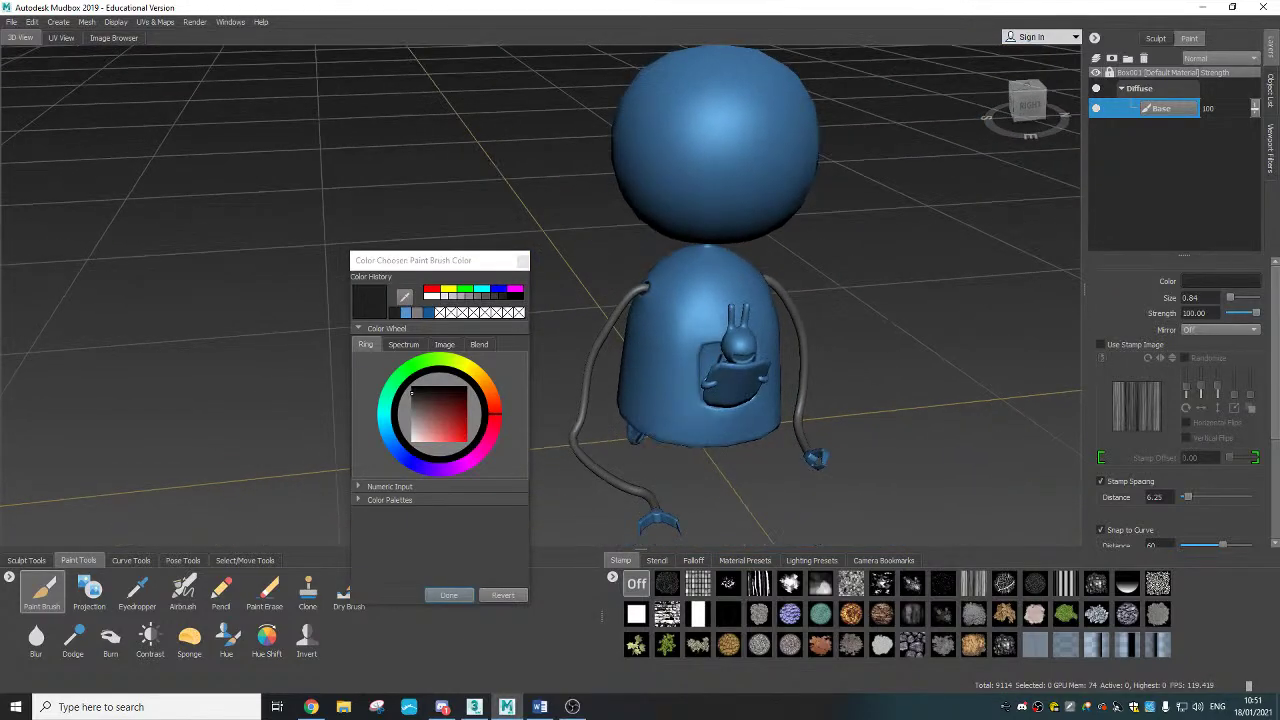
mouse_move(828, 427)
left_mouse_down("alt")
mouse_move(842, 362)
mouse_move(782, 342)
left_mouse_up("alt")
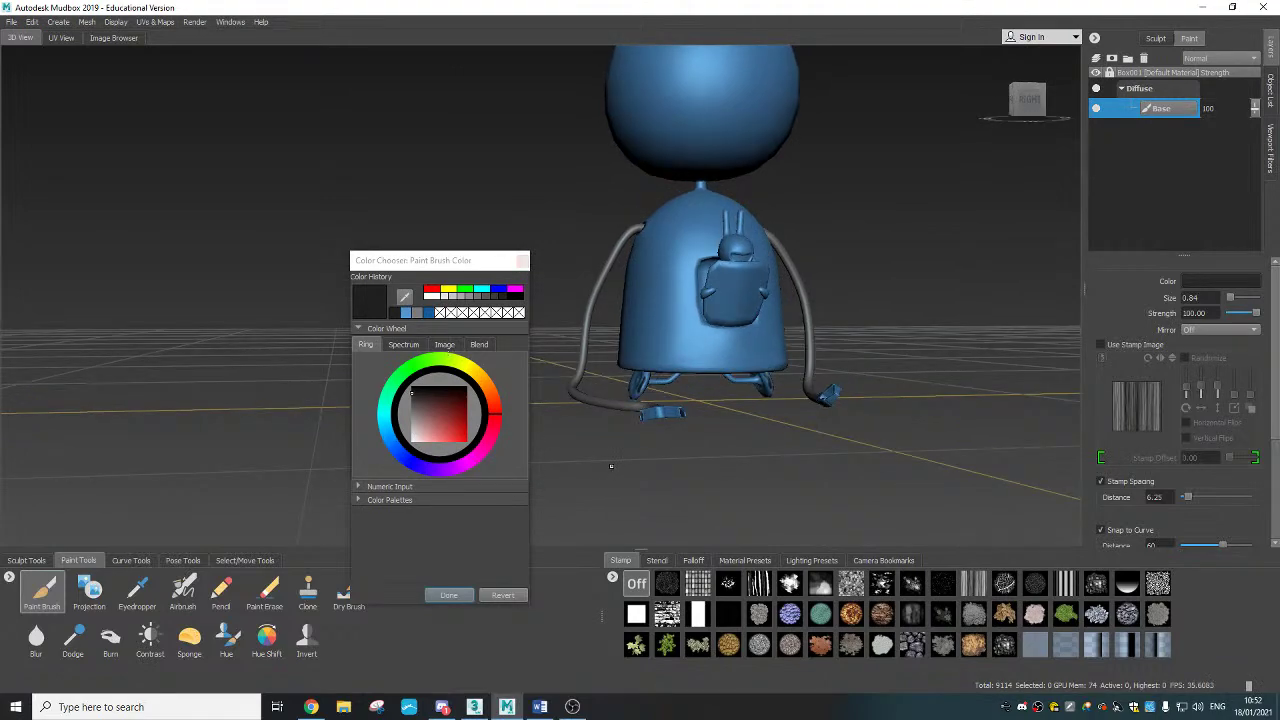
key("alt+t")
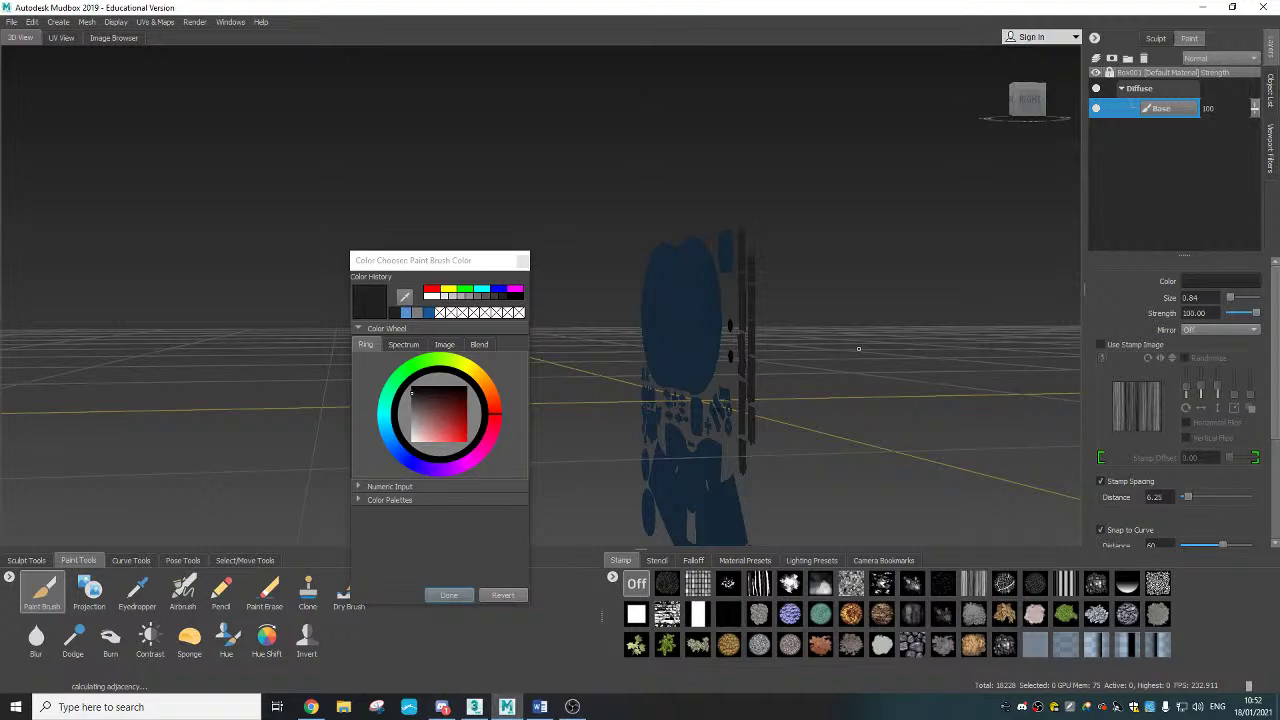
left_click_drag(728, 382, 886, 404, "alt")
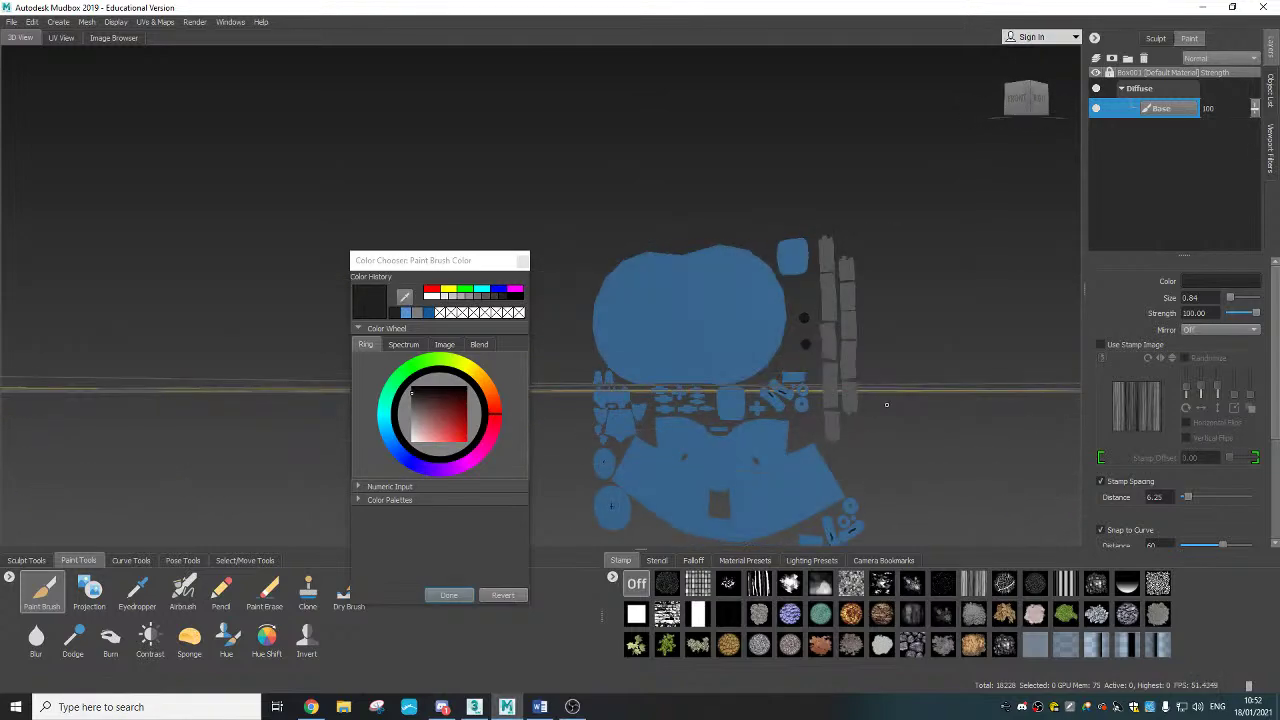
left_click_drag(820, 437, 776, 377, "alt")
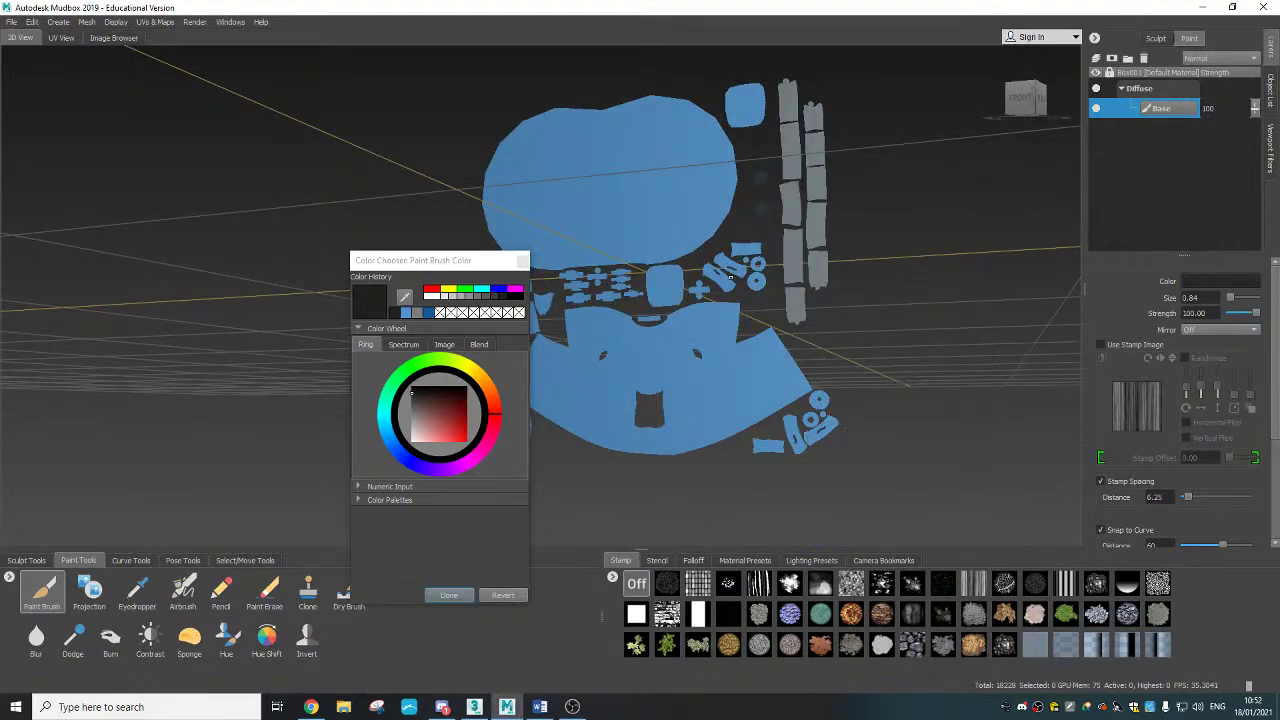
left_click_drag(846, 430, 912, 412, "alt")
middle_click_drag(912, 412, 742, 350, "alt")
right_click_drag(742, 350, 804, 360, "alt")
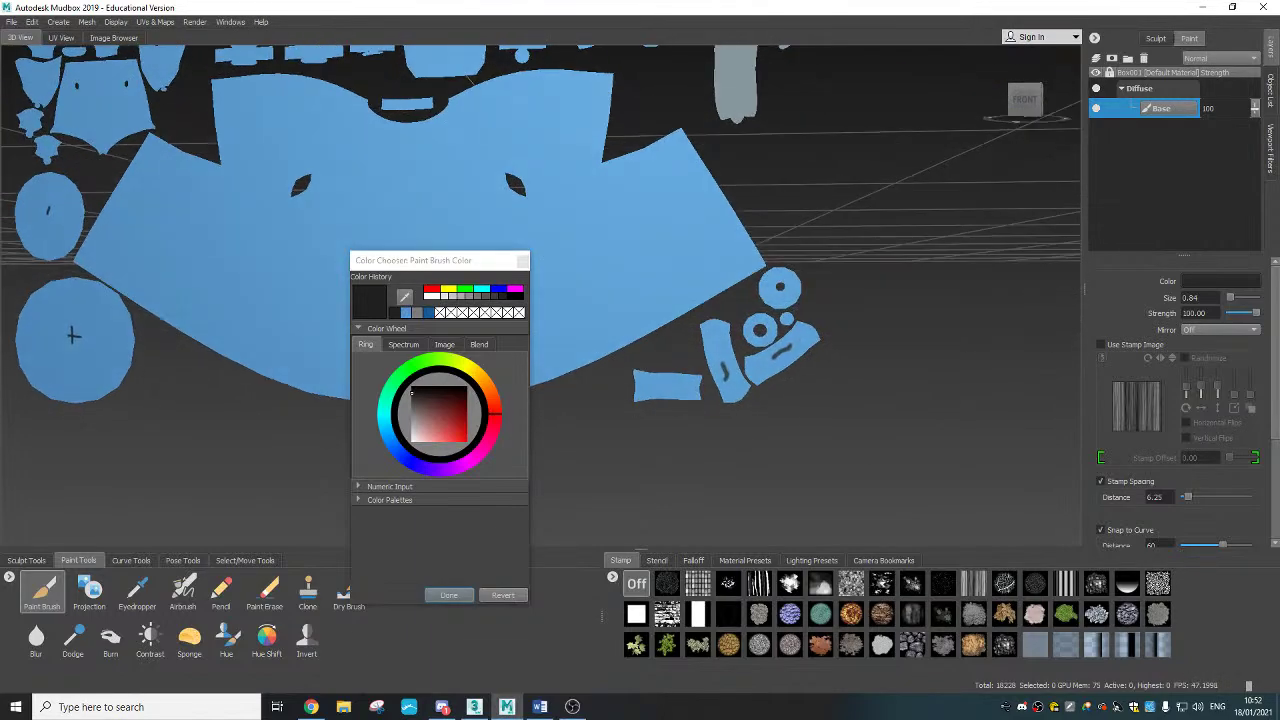
Step: Paint the two marked curved strips beside the lower end of the body shell near-black, using a brush size of 1.60
mouse_move(804, 360)
left_mouse_down("alt")
mouse_move(798, 348)
mouse_move(771, 358)
mouse_move(778, 366)
mouse_move(803, 326)
left_mouse_up("alt")
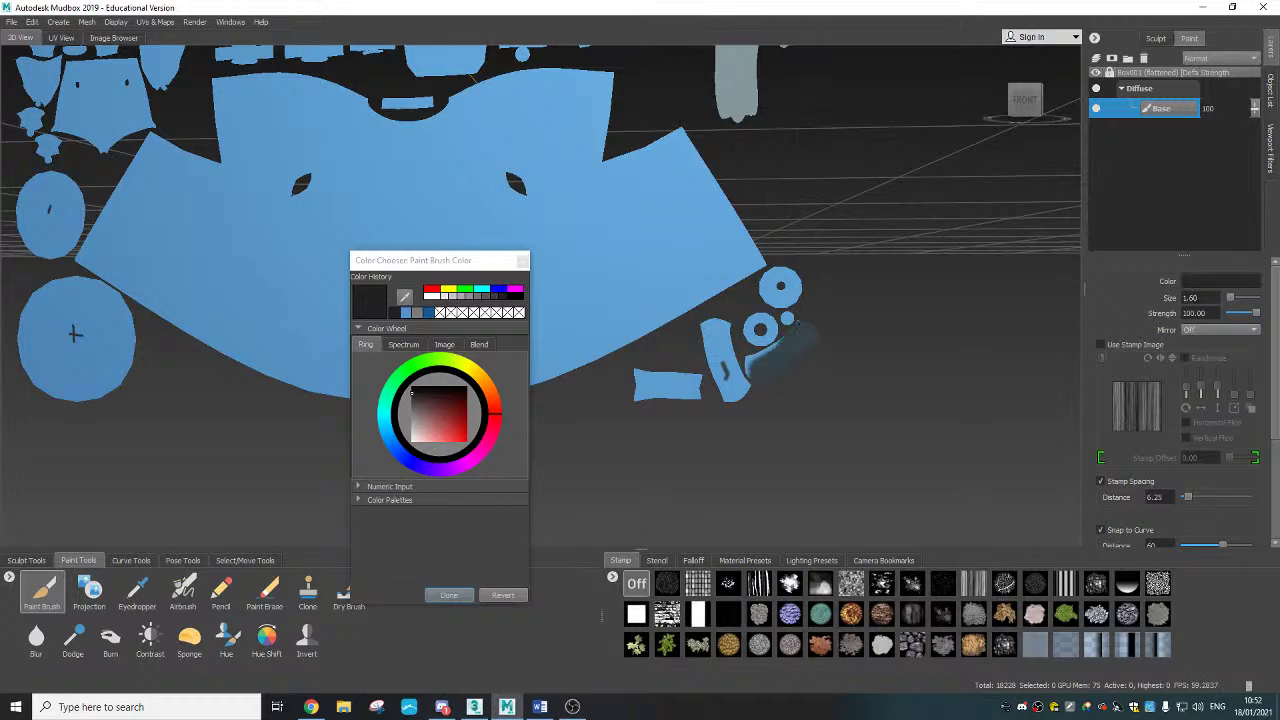
mouse_move(774, 350)
left_mouse_down()
mouse_move(737, 390)
mouse_move(721, 386)
left_mouse_up()
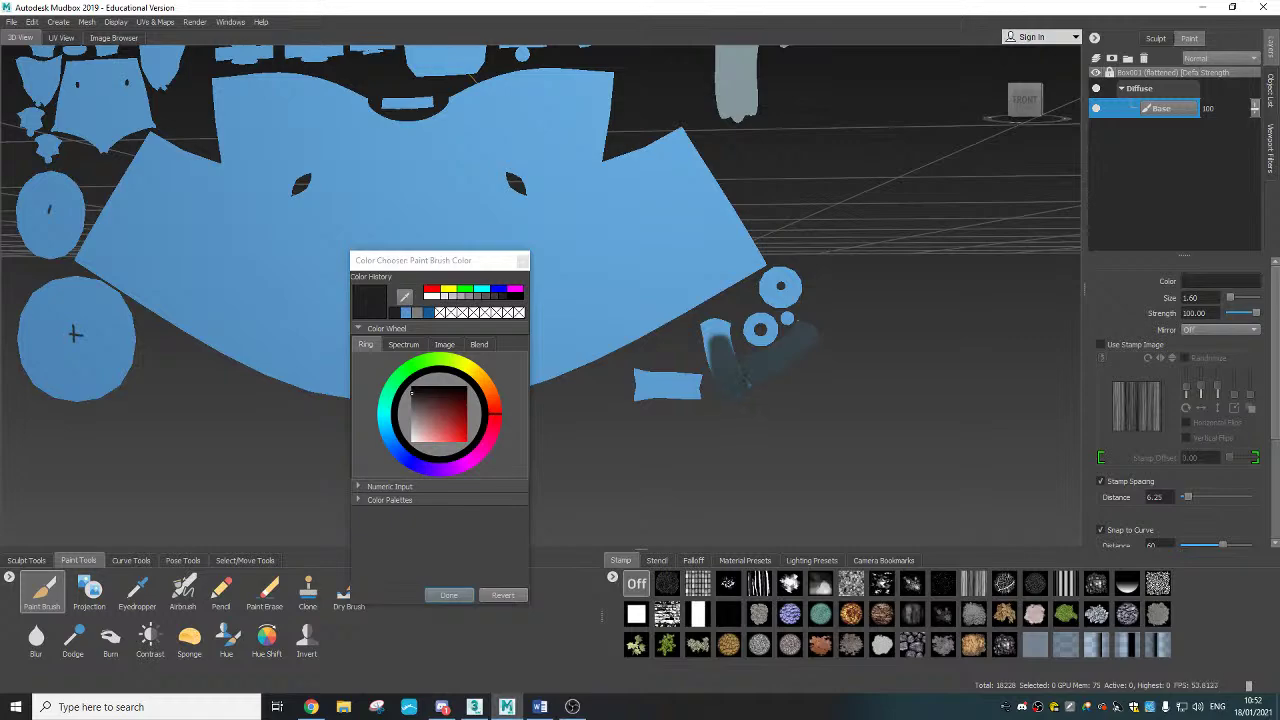
mouse_move(714, 341)
left_mouse_down()
mouse_move(709, 357)
mouse_move(722, 322)
mouse_move(727, 342)
left_mouse_up()
left_click_drag(783, 398, 768, 387, "alt")
Step: Paint the other two marked curved strips, between the head shell and the arm strips, near-black
middle_click_drag(724, 172, 757, 374, "alt")
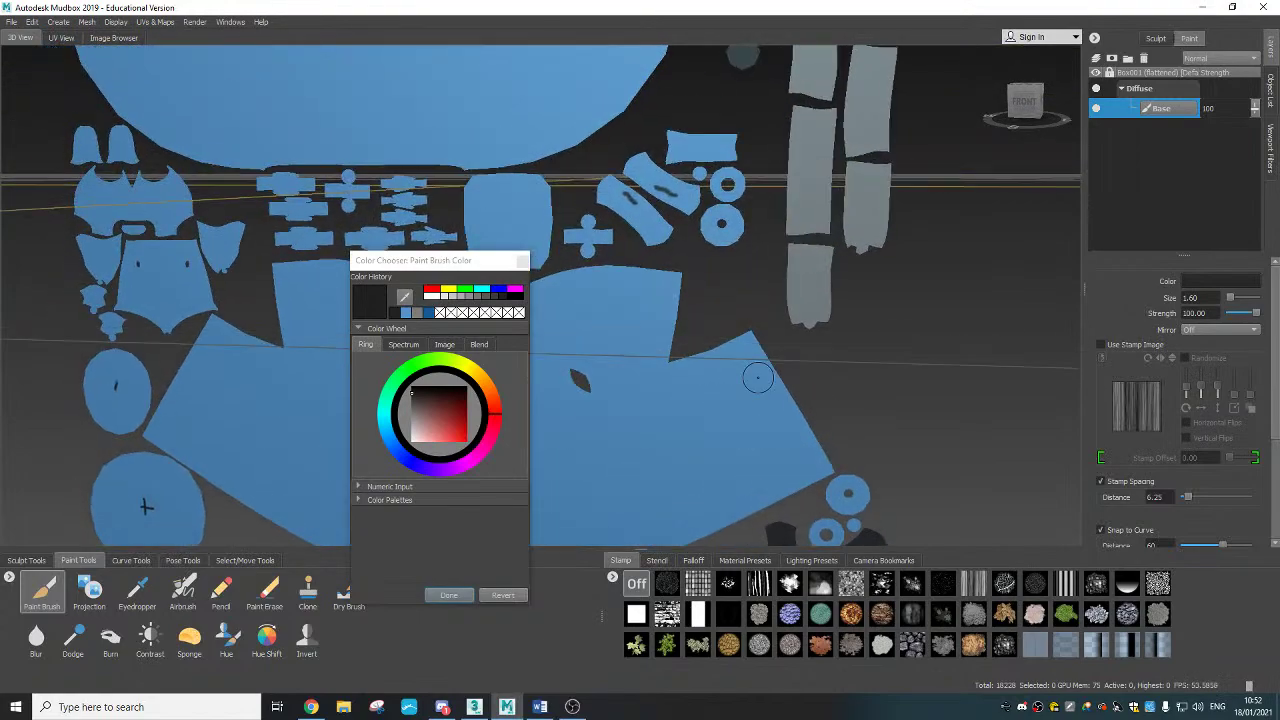
middle_click_drag(688, 212, 779, 357, "alt")
mouse_move(720, 334)
left_mouse_down()
mouse_move(725, 355)
mouse_move(705, 340)
mouse_move(745, 378)
mouse_move(742, 350)
mouse_move(758, 382)
left_mouse_up()
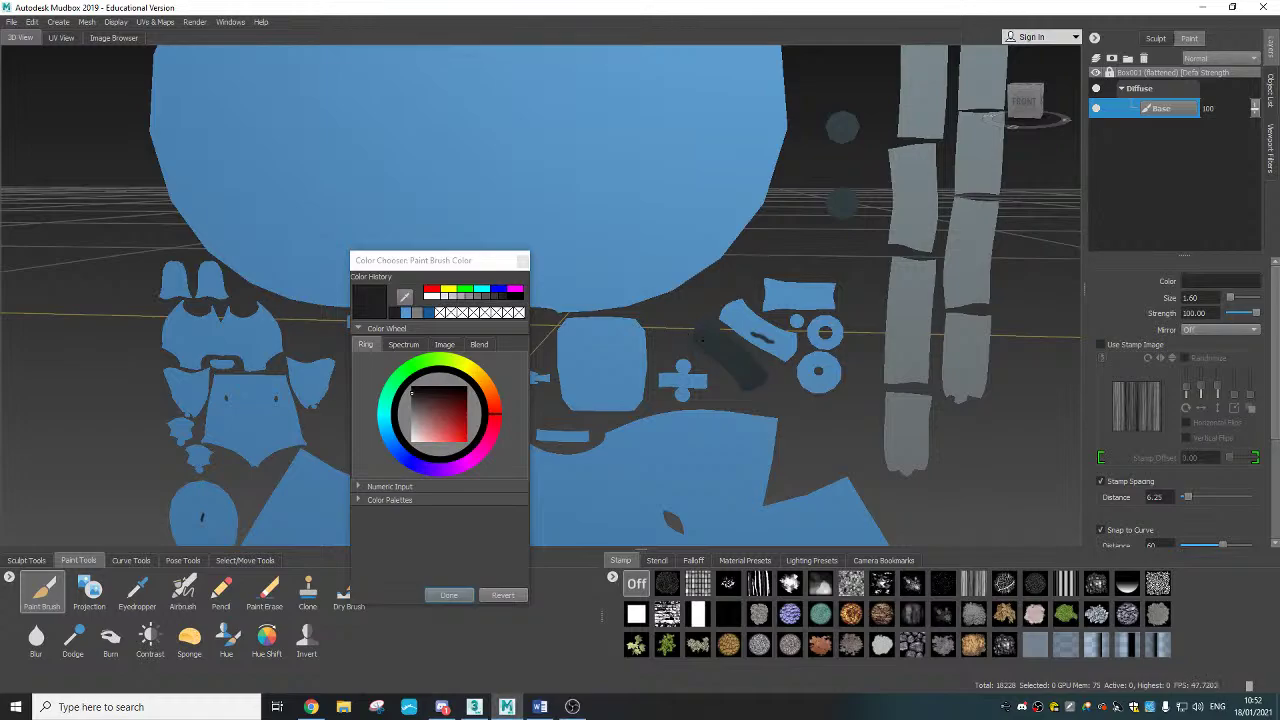
mouse_move(702, 340)
left_mouse_down()
mouse_move(740, 318)
mouse_move(770, 340)
mouse_move(725, 312)
mouse_move(735, 305)
mouse_move(792, 342)
mouse_move(772, 356)
left_mouse_up()
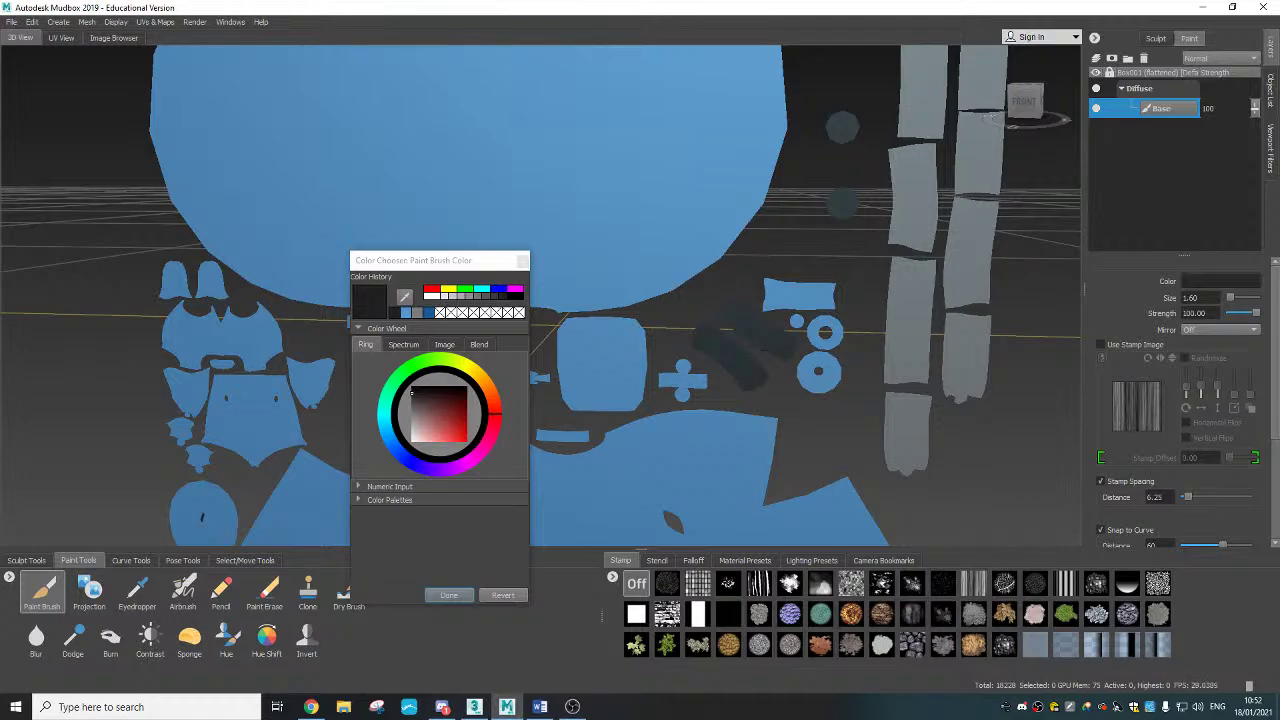
Step: Paint the two marked round shells beside the body shell near-black, enlarging the brush to 3.05
scroll(603, 403, "down", 6)
middle_click_drag(603, 403, 931, 329, "alt")
left_click_drag(748, 399, 700, 438, "alt")
middle_click_drag(700, 438, 731, 341, "alt")
scroll(731, 341, "up", 3)
scroll(731, 341, "up", 3)
middle_click_drag(881, 359, 756, 358, "alt")
scroll(756, 358, "up", 1)
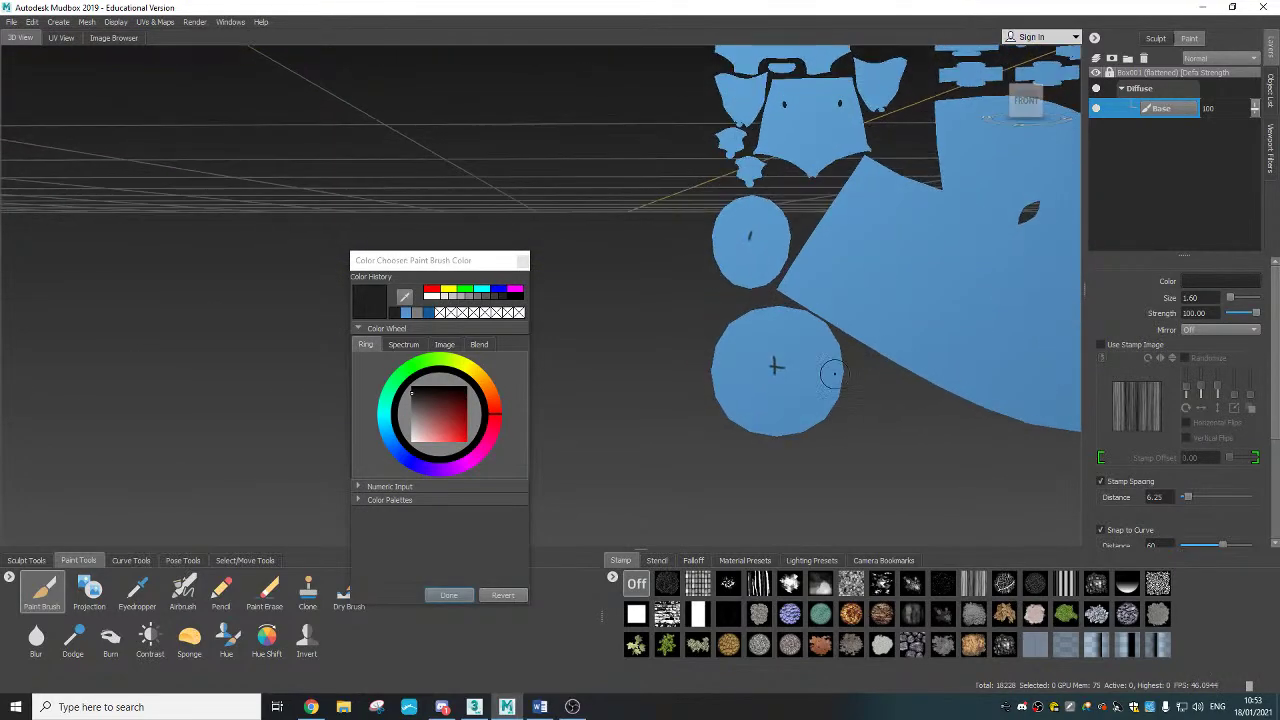
mouse_move(780, 367)
left_mouse_down()
mouse_move(758, 386)
mouse_move(792, 388)
mouse_move(768, 350)
mouse_move(774, 413)
mouse_move(768, 332)
mouse_move(786, 342)
mouse_move(812, 408)
mouse_move(826, 336)
mouse_move(800, 312)
mouse_move(829, 356)
left_mouse_up()
key("b")
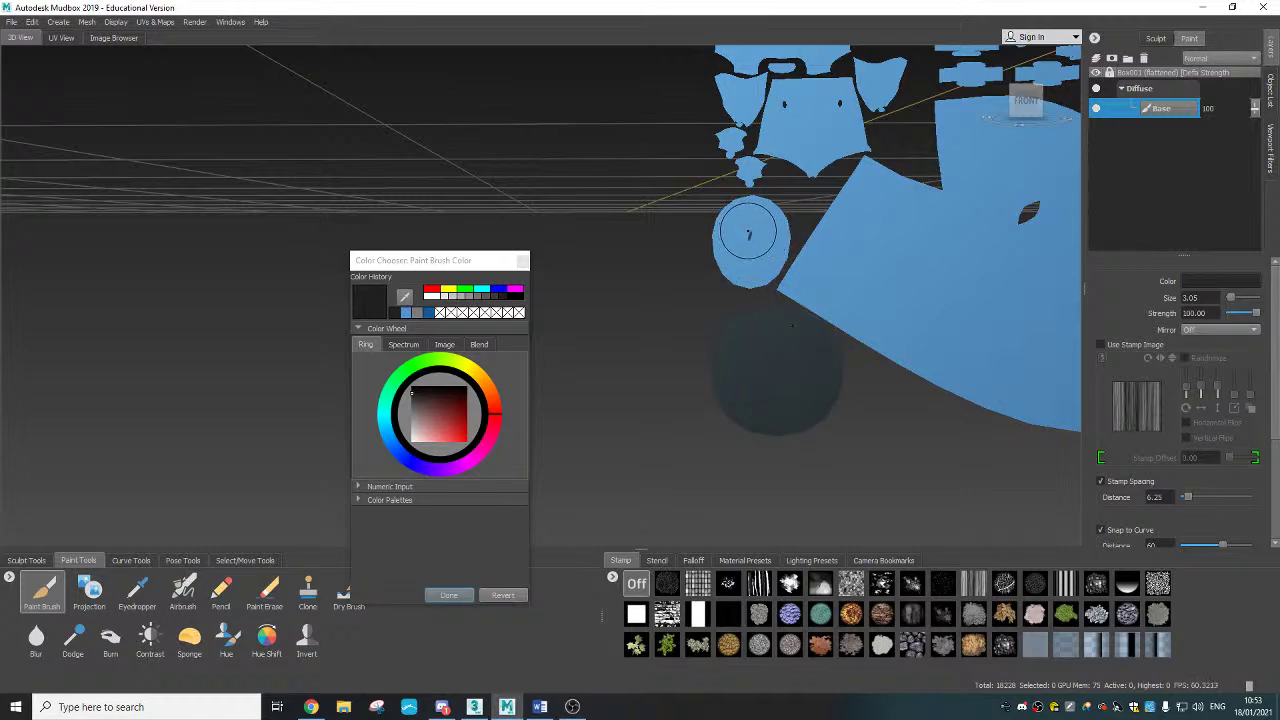
mouse_move(750, 229)
left_mouse_down()
mouse_move(748, 256)
mouse_move(725, 245)
mouse_move(765, 205)
mouse_move(788, 236)
mouse_move(782, 265)
mouse_move(752, 282)
mouse_move(734, 275)
left_mouse_up()
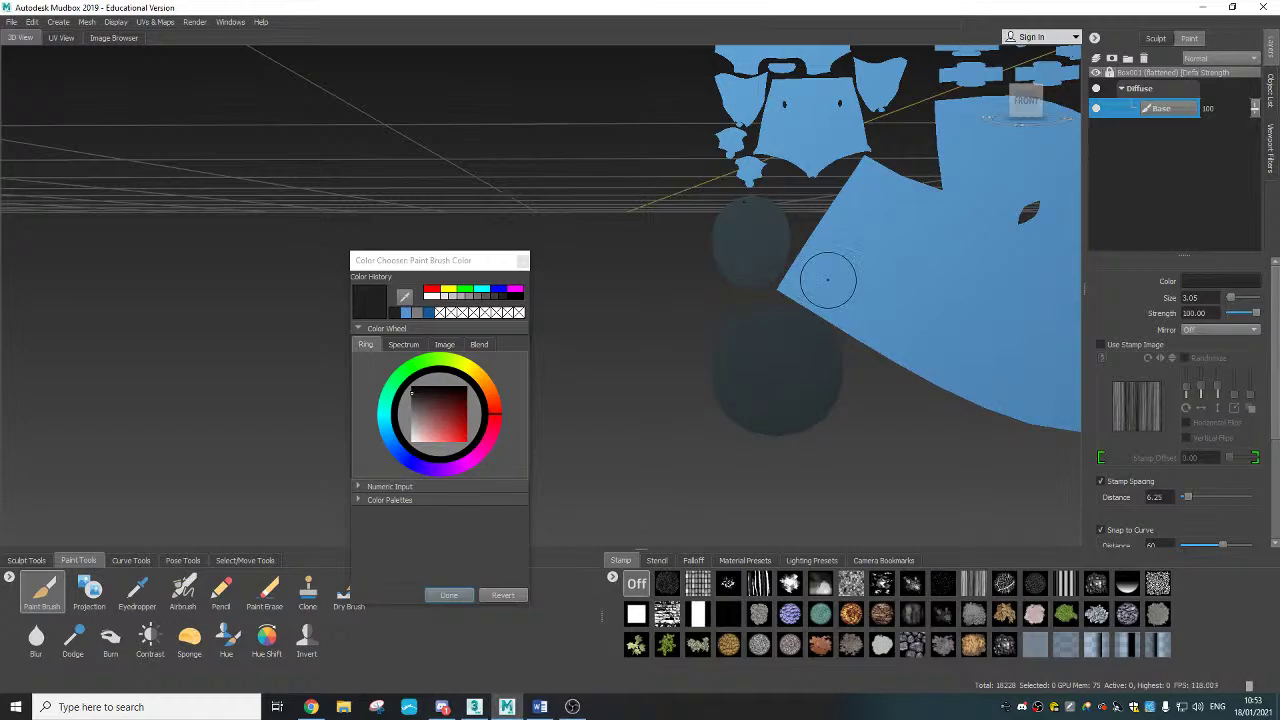
Step: Change the brush color to a golden yellow for the small figure's shells
scroll(829, 280, "down", 7)
middle_click_drag(874, 212, 839, 309, "alt")
mouse_move(839, 309)
left_mouse_down("alt")
mouse_move(842, 347)
mouse_move(838, 324)
left_mouse_up("alt")
middle_click_drag(690, 303, 552, 297, "alt")
scroll(751, 265, "up", 3)
scroll(751, 265, "up", 4)
scroll(668, 247, "up", 1)
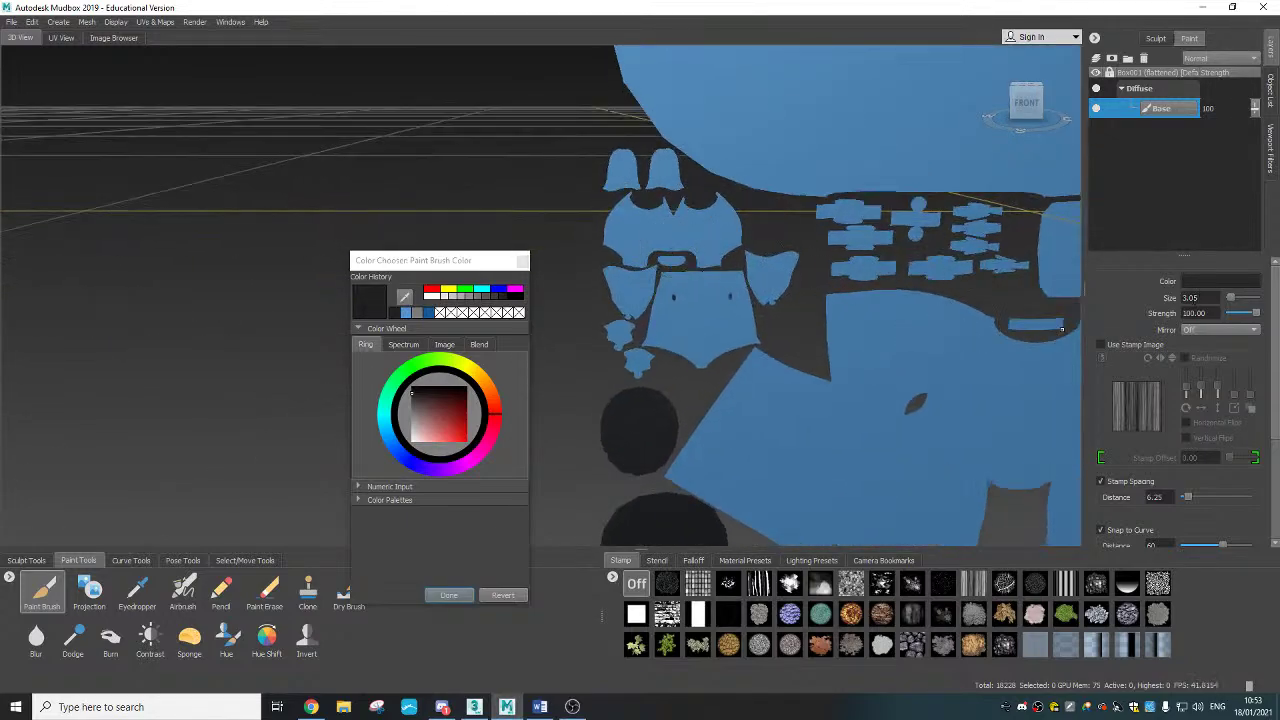
left_click(1203, 287)
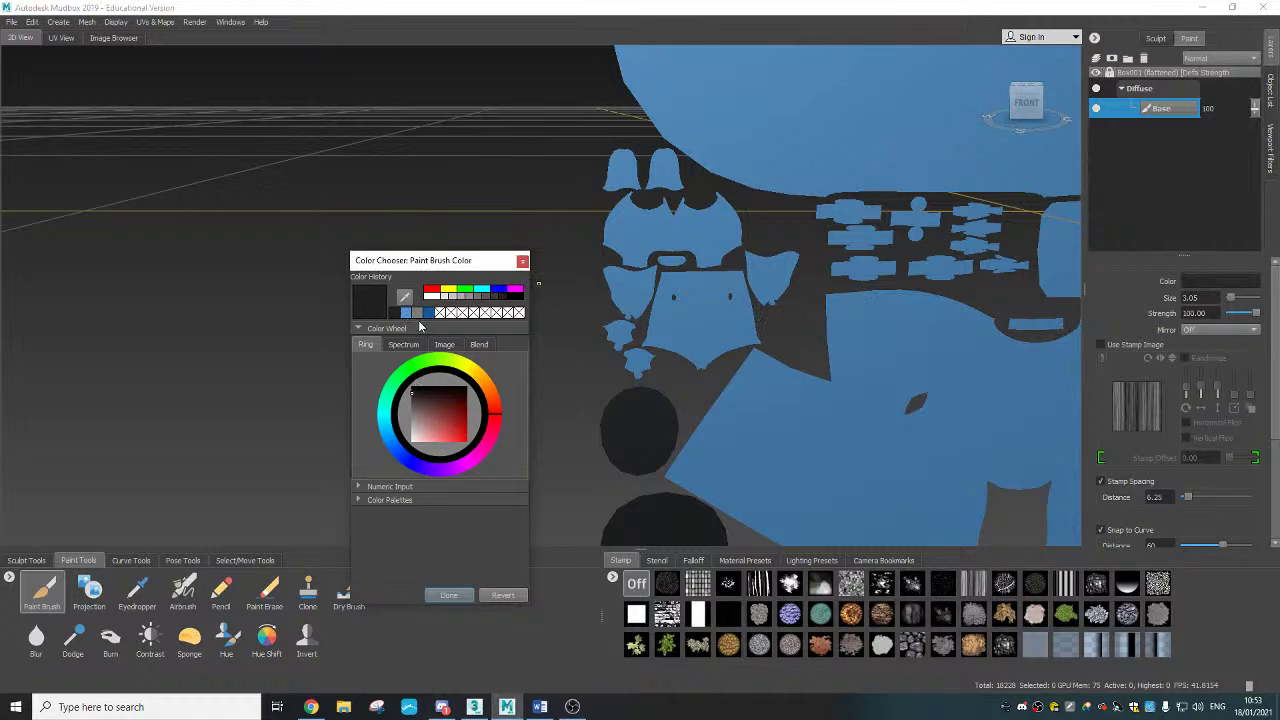
left_click(485, 380)
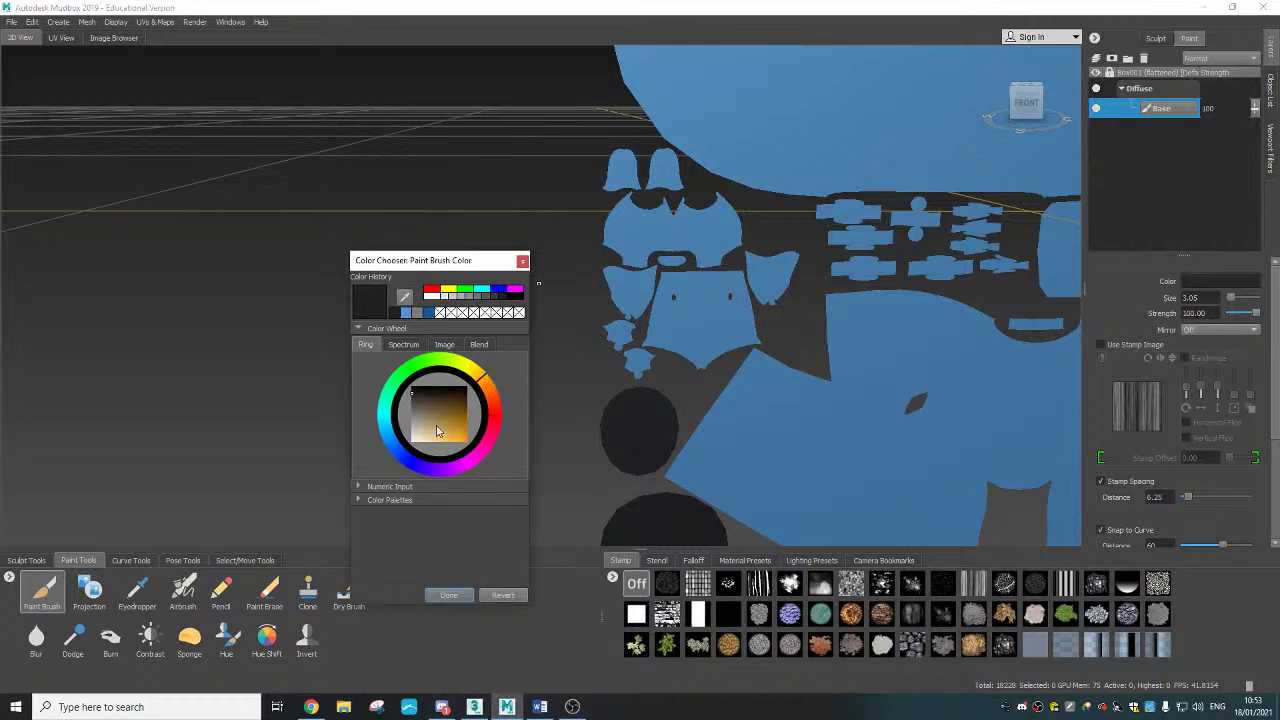
left_click_drag(437, 424, 449, 420)
left_click(449, 594)
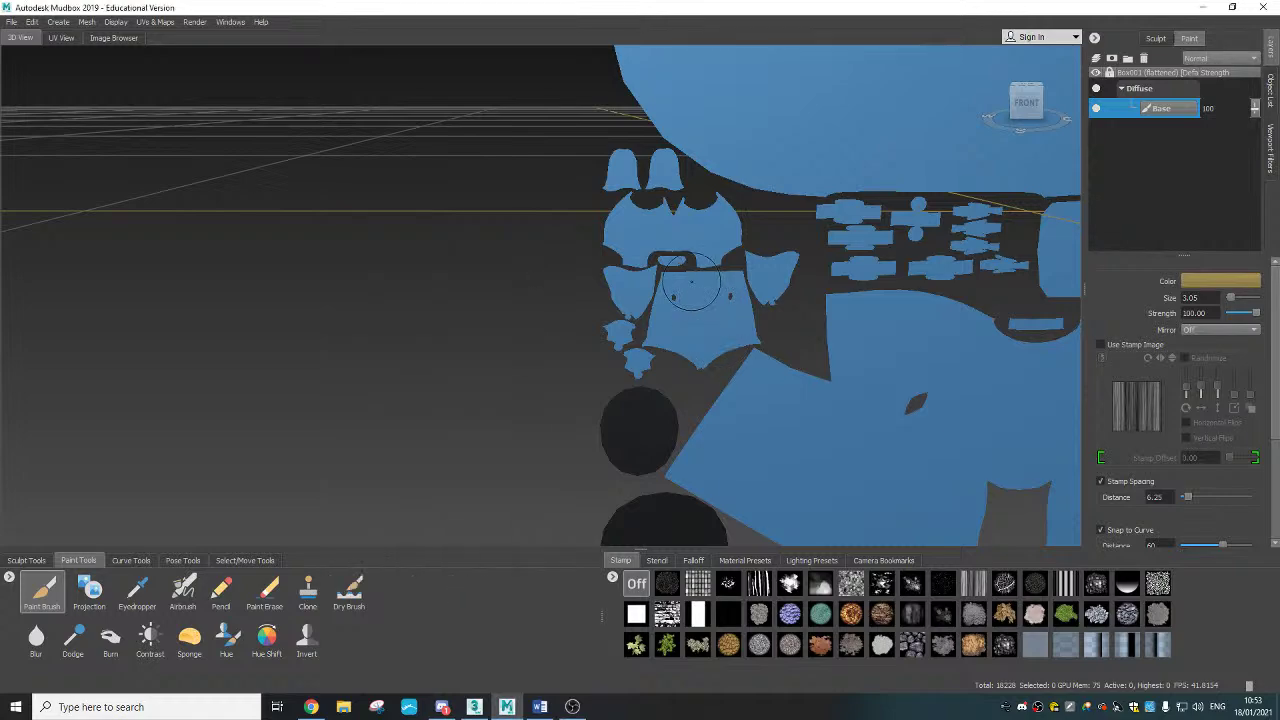
Step: Paint all of the small figure's ear, head, mouth, arm, hand and body shells golden yellow with a brush size of 3.05
mouse_move(668, 233)
left_mouse_down()
mouse_move(635, 215)
mouse_move(622, 172)
mouse_move(668, 173)
left_mouse_up()
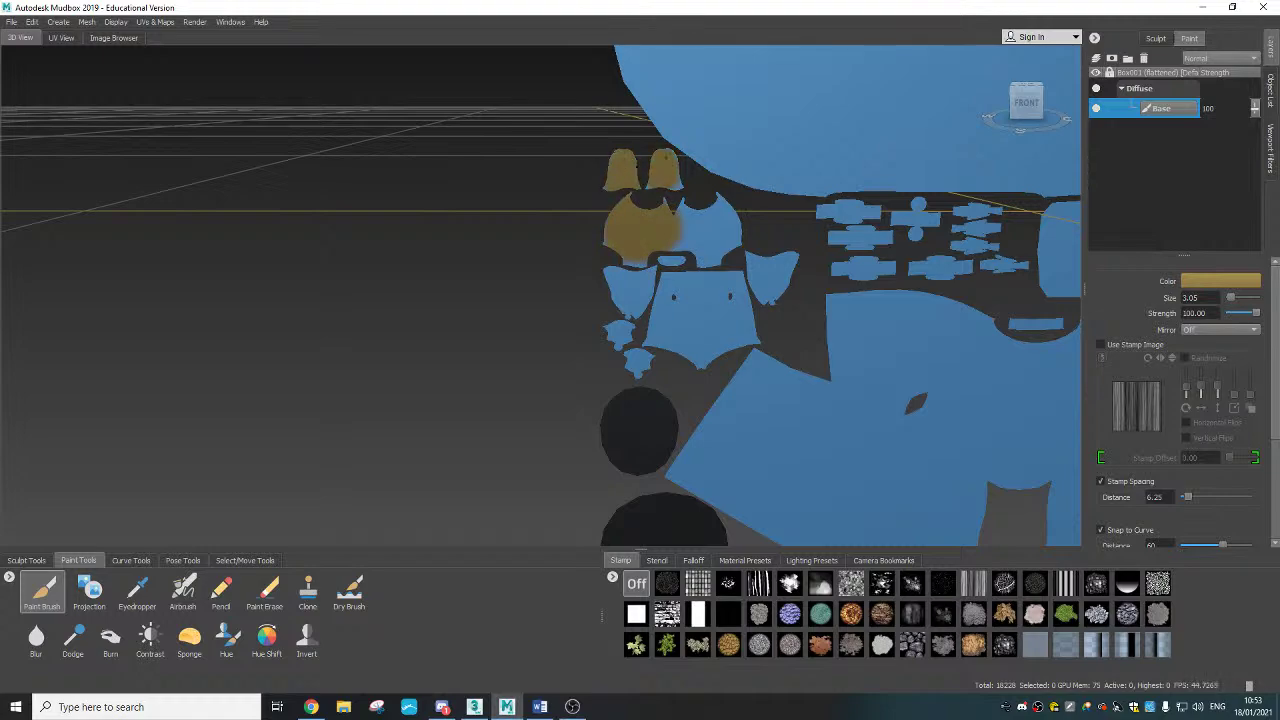
mouse_move(680, 230)
left_mouse_down()
mouse_move(705, 250)
mouse_move(638, 264)
left_mouse_up()
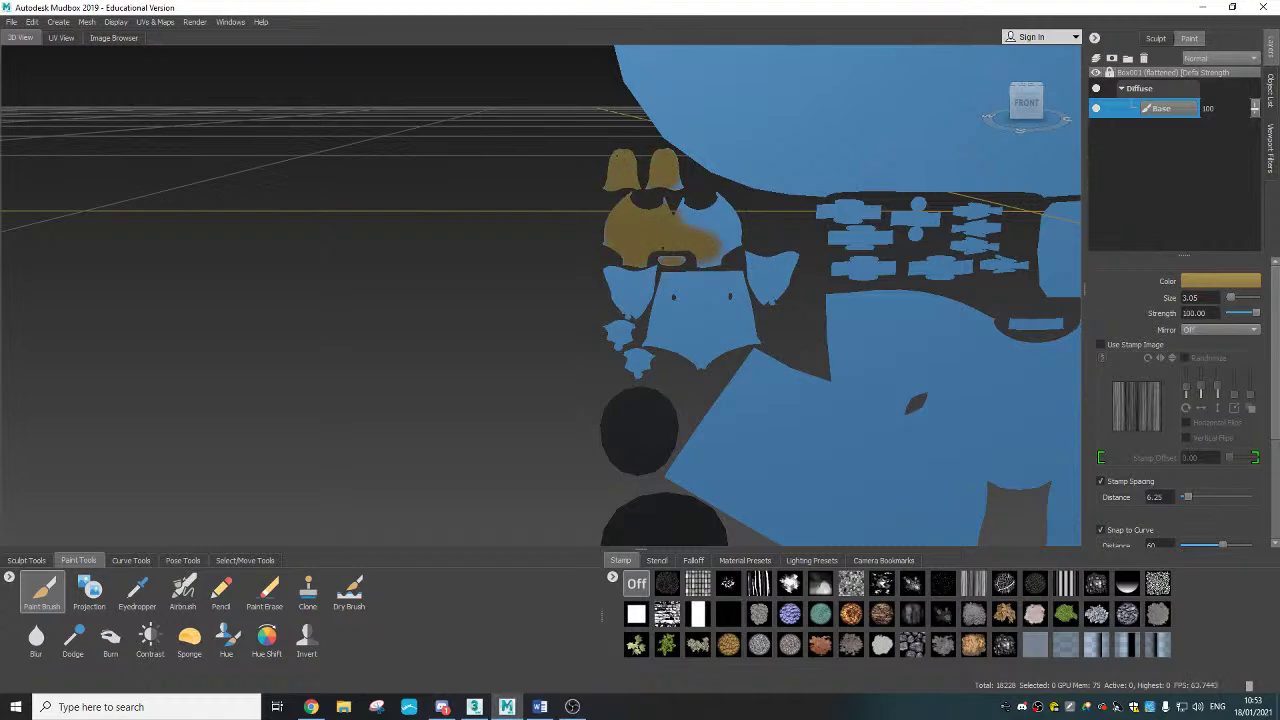
left_click_drag(692, 222, 680, 200)
mouse_move(700, 212)
left_mouse_down()
mouse_move(722, 252)
mouse_move(693, 211)
mouse_move(720, 211)
mouse_move(714, 250)
mouse_move(650, 272)
mouse_move(660, 285)
mouse_move(615, 280)
mouse_move(630, 305)
mouse_move(604, 308)
mouse_move(627, 357)
left_mouse_up()
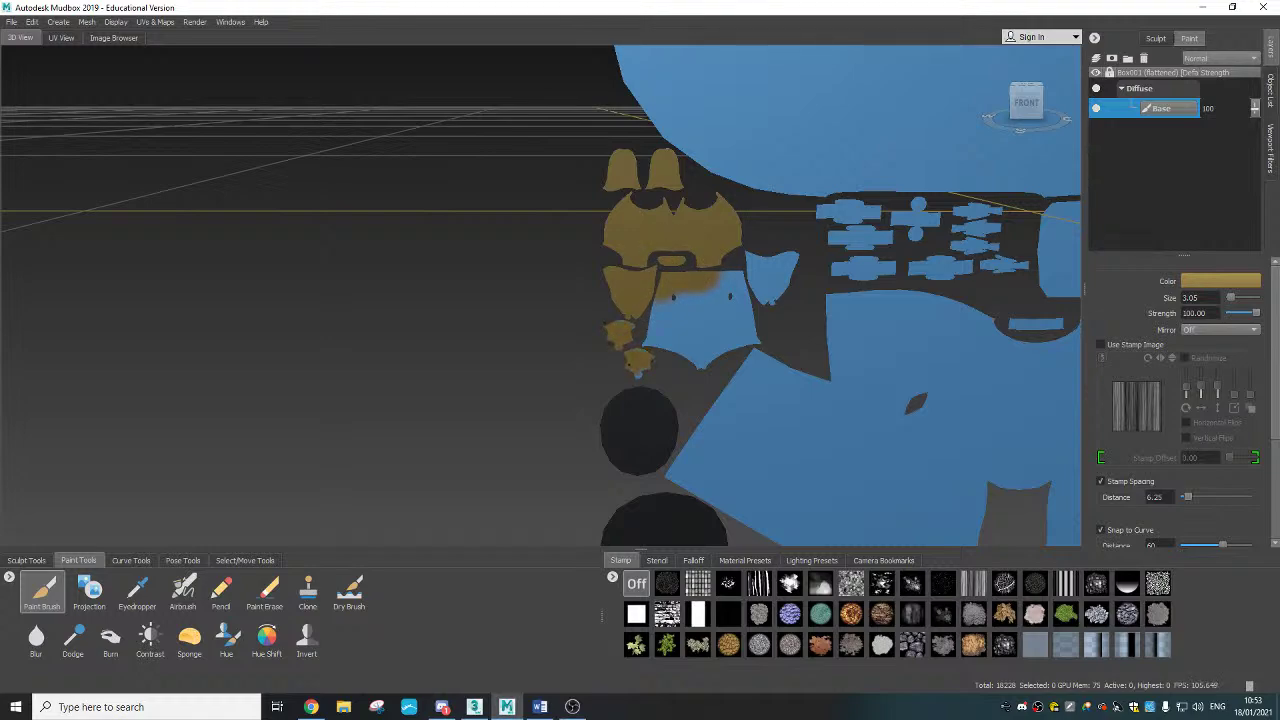
mouse_move(673, 297)
left_mouse_down()
mouse_move(662, 325)
mouse_move(708, 300)
mouse_move(684, 325)
mouse_move(725, 318)
mouse_move(700, 364)
mouse_move(754, 337)
left_mouse_up()
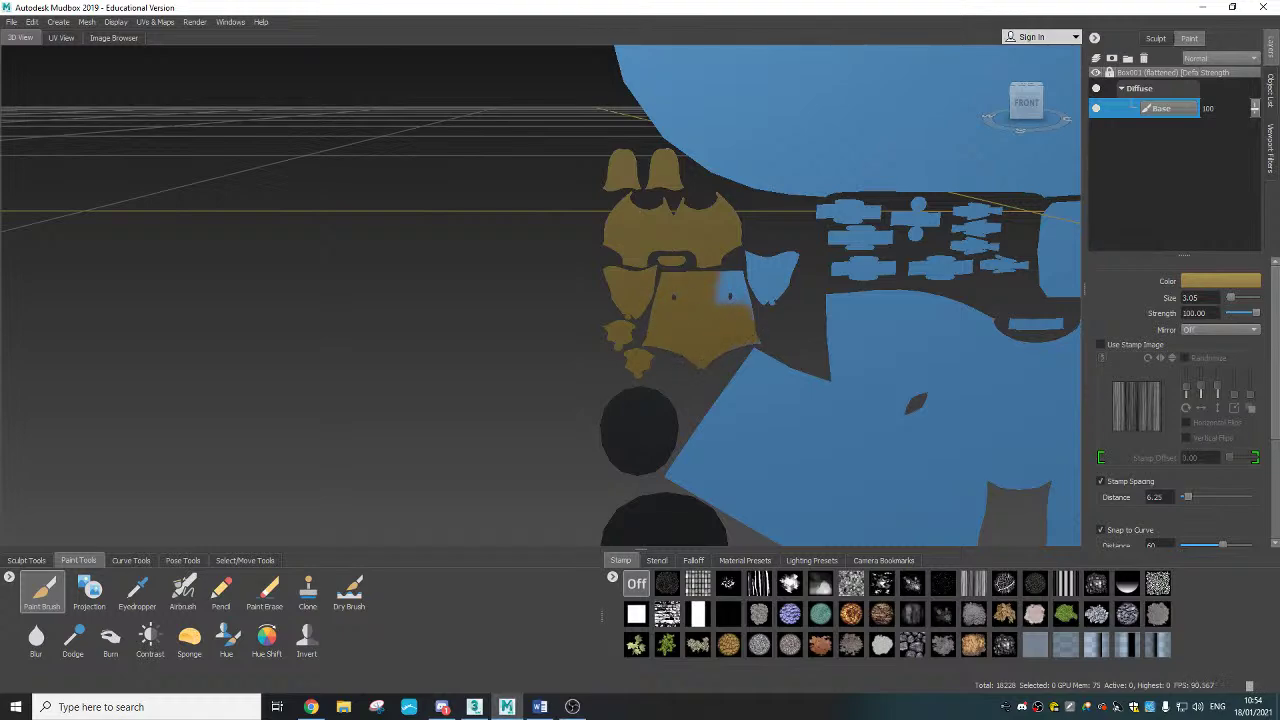
mouse_move(730, 295)
left_mouse_down()
mouse_move(764, 264)
mouse_move(782, 292)
mouse_move(770, 279)
left_mouse_up()
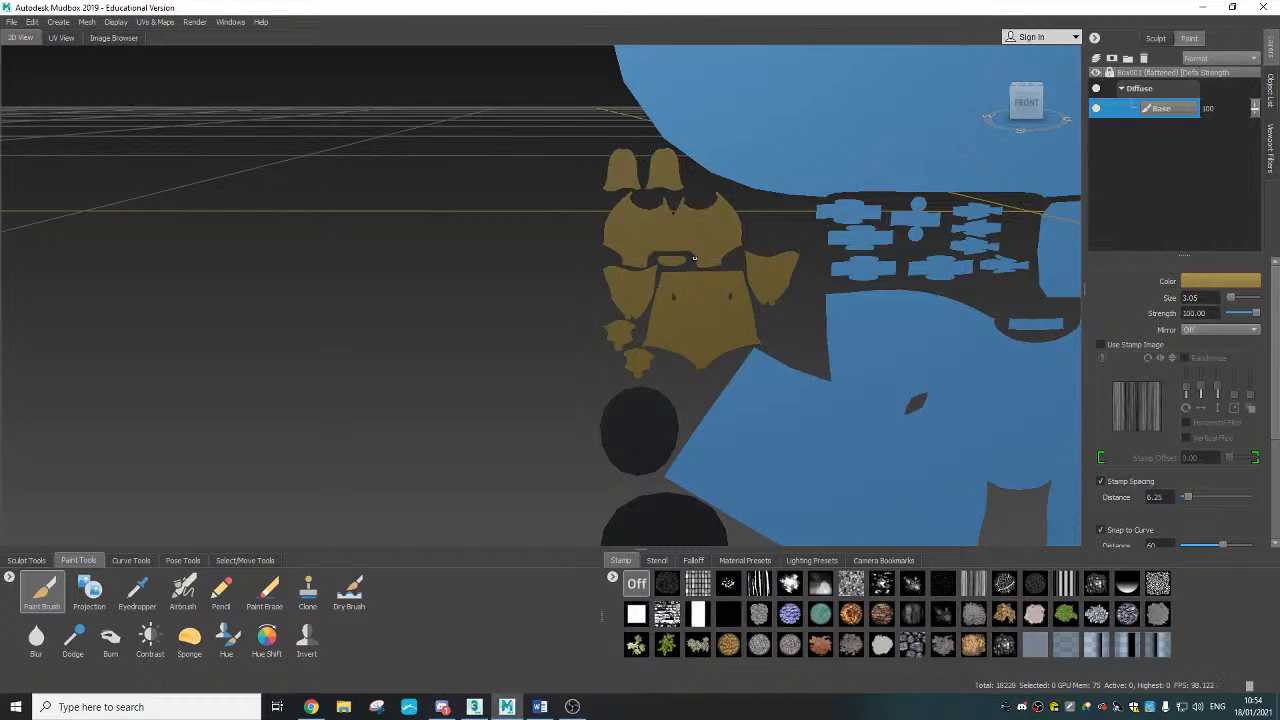
Step: Paint the small figure's rounded mouth shell, in the notch of its head shell, off-white using a brush size of 0.64
scroll(694, 259, "up", 5)
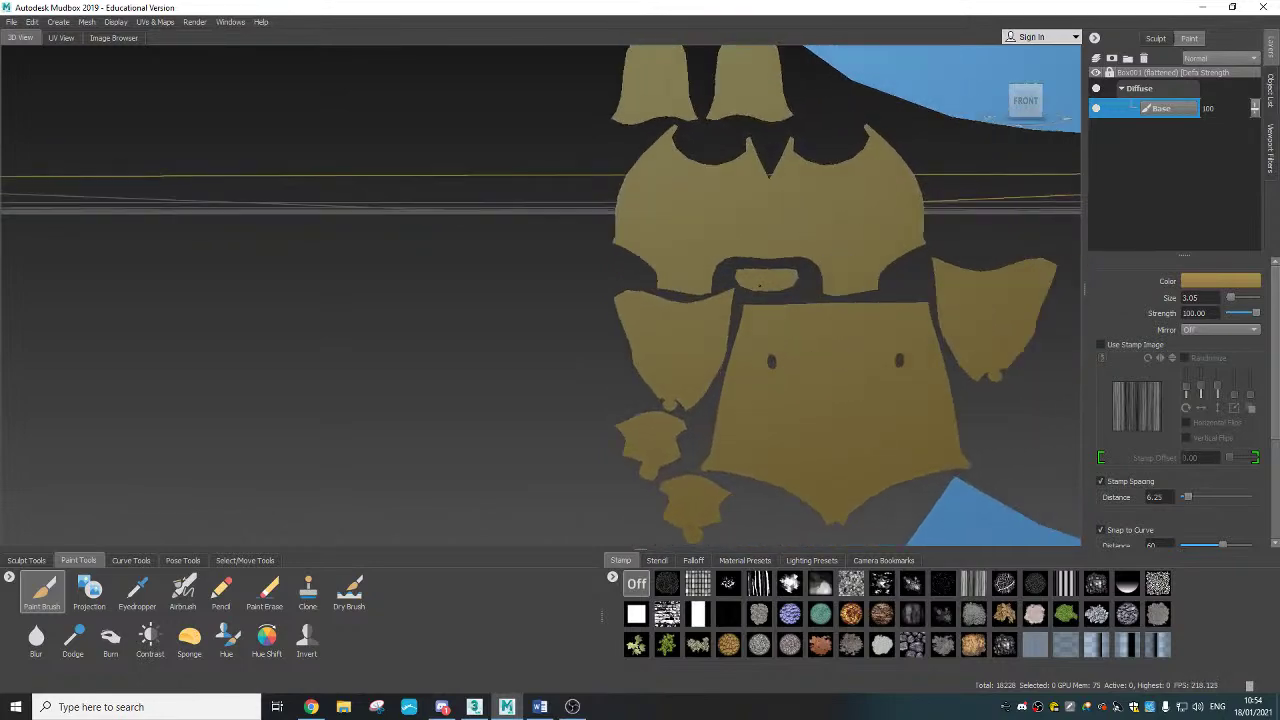
scroll(760, 285, "up", 5)
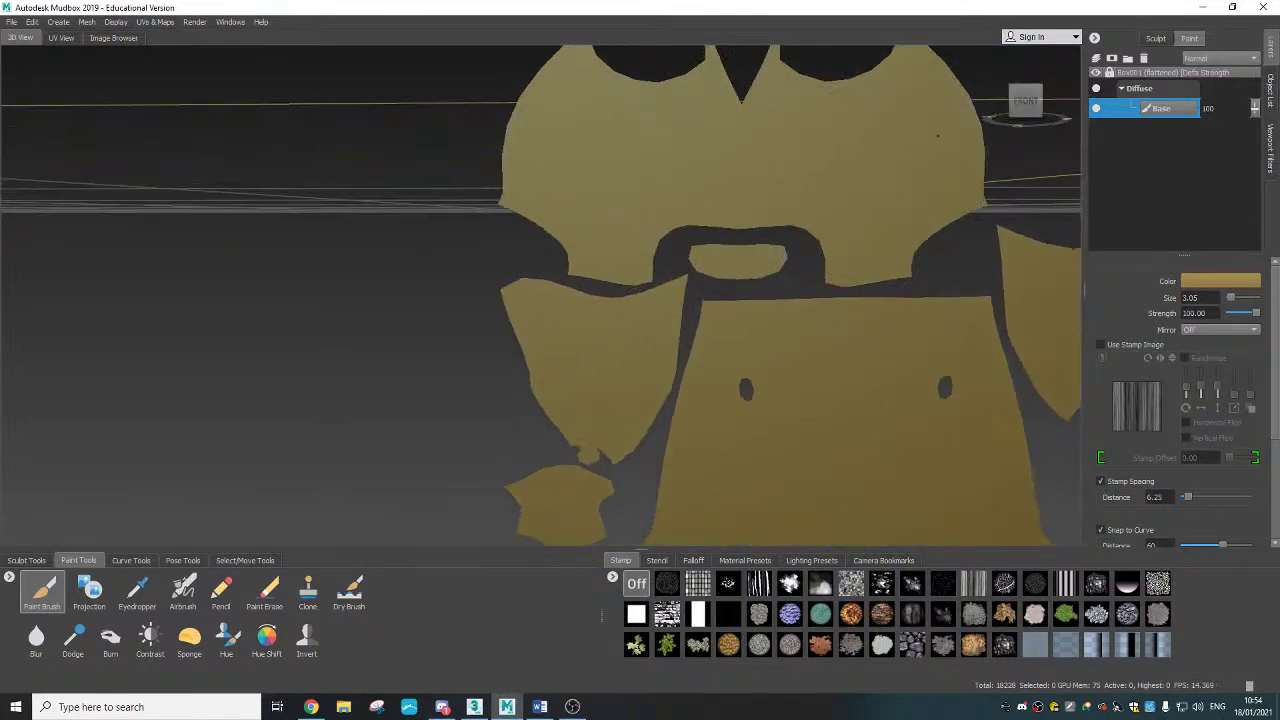
middle_click_drag(834, 380, 565, 297, "alt")
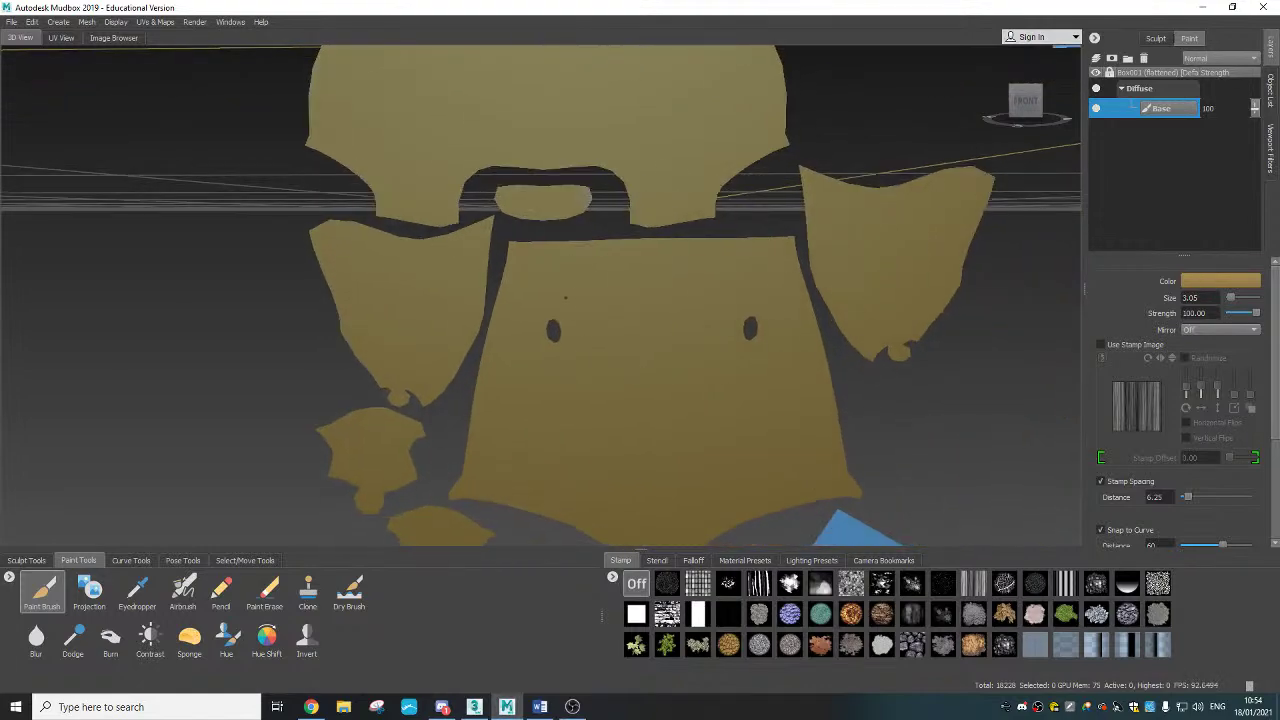
left_click_drag(604, 285, 636, 329, "alt")
middle_click_drag(636, 329, 522, 260, "alt")
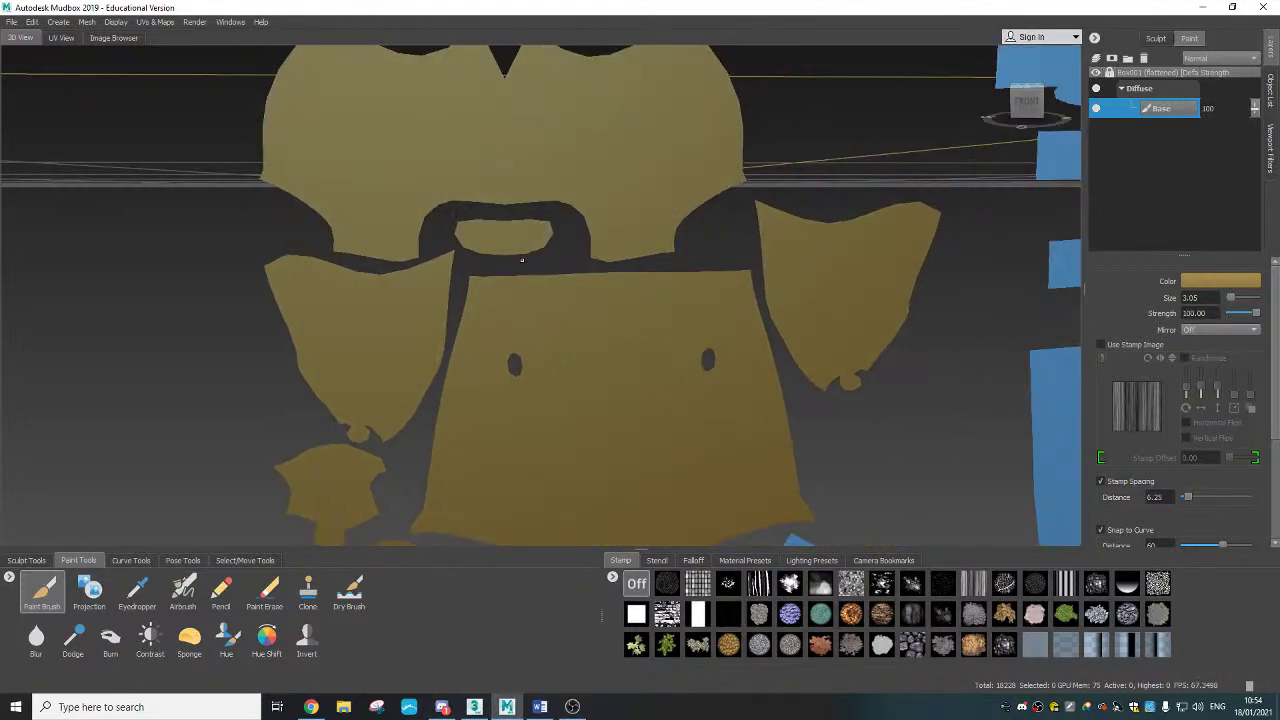
left_click(1230, 284)
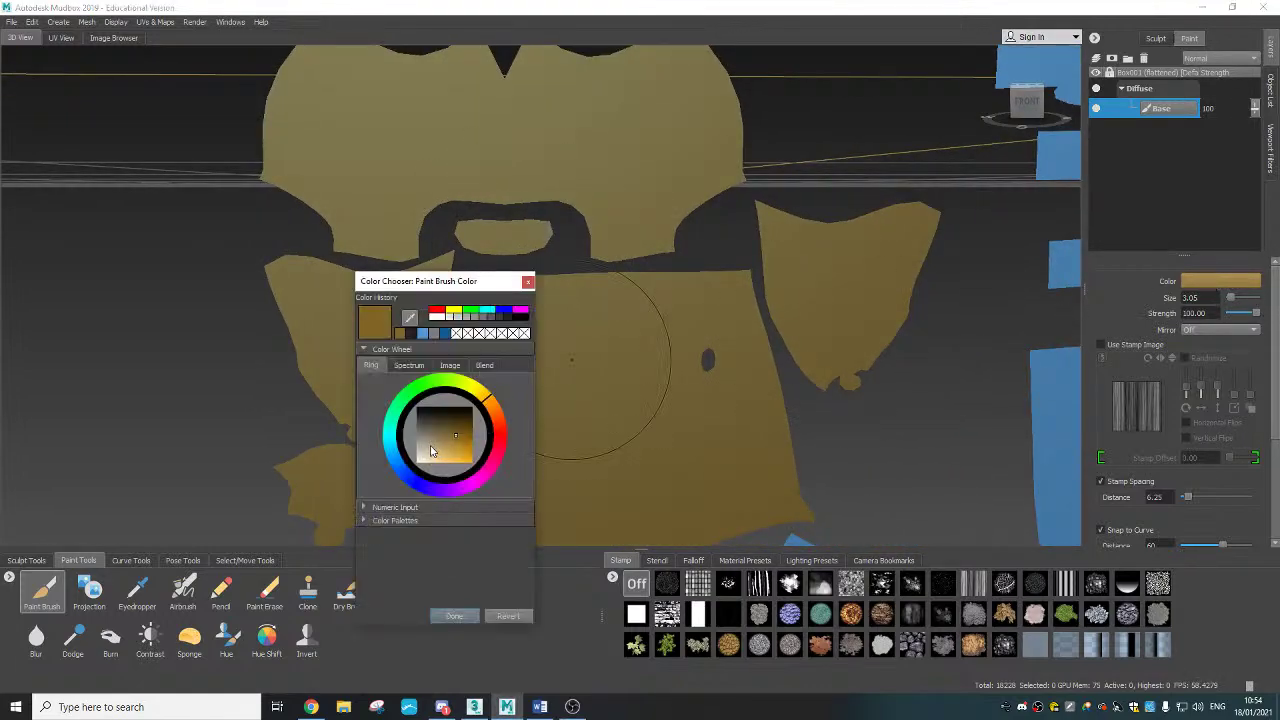
left_click(422, 458)
left_click_drag(422, 455, 421, 455)
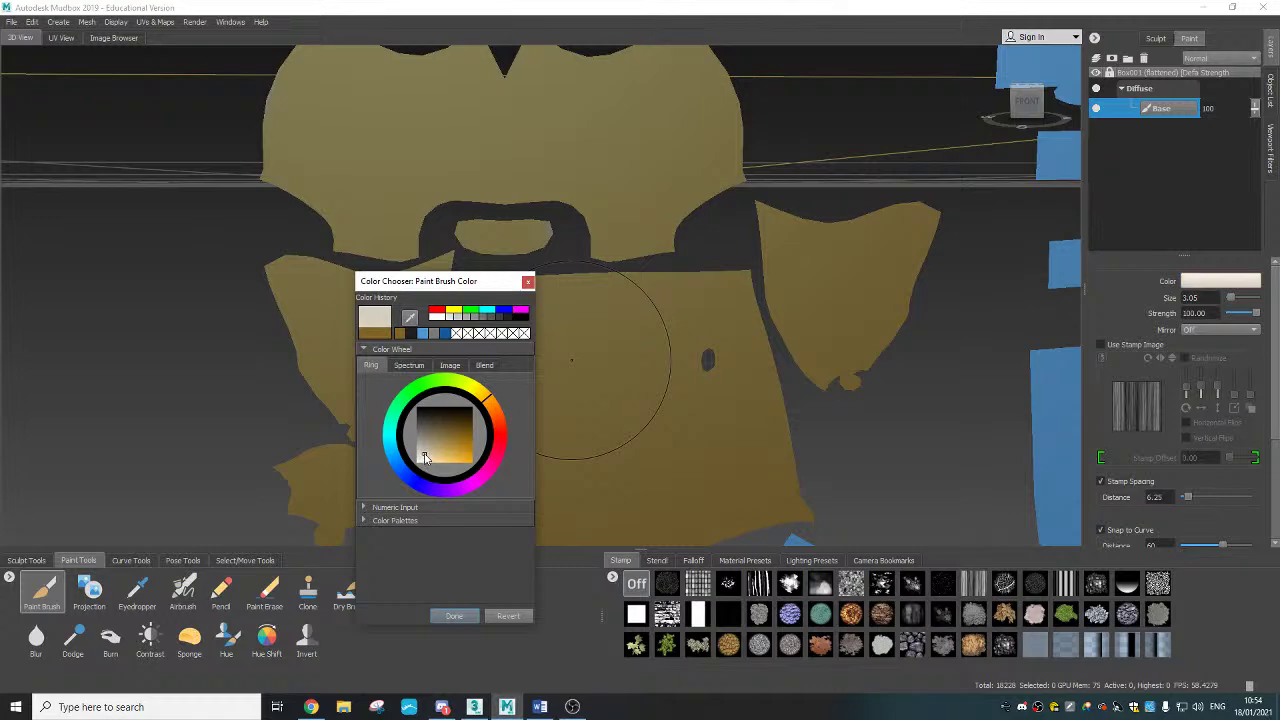
left_click(452, 616)
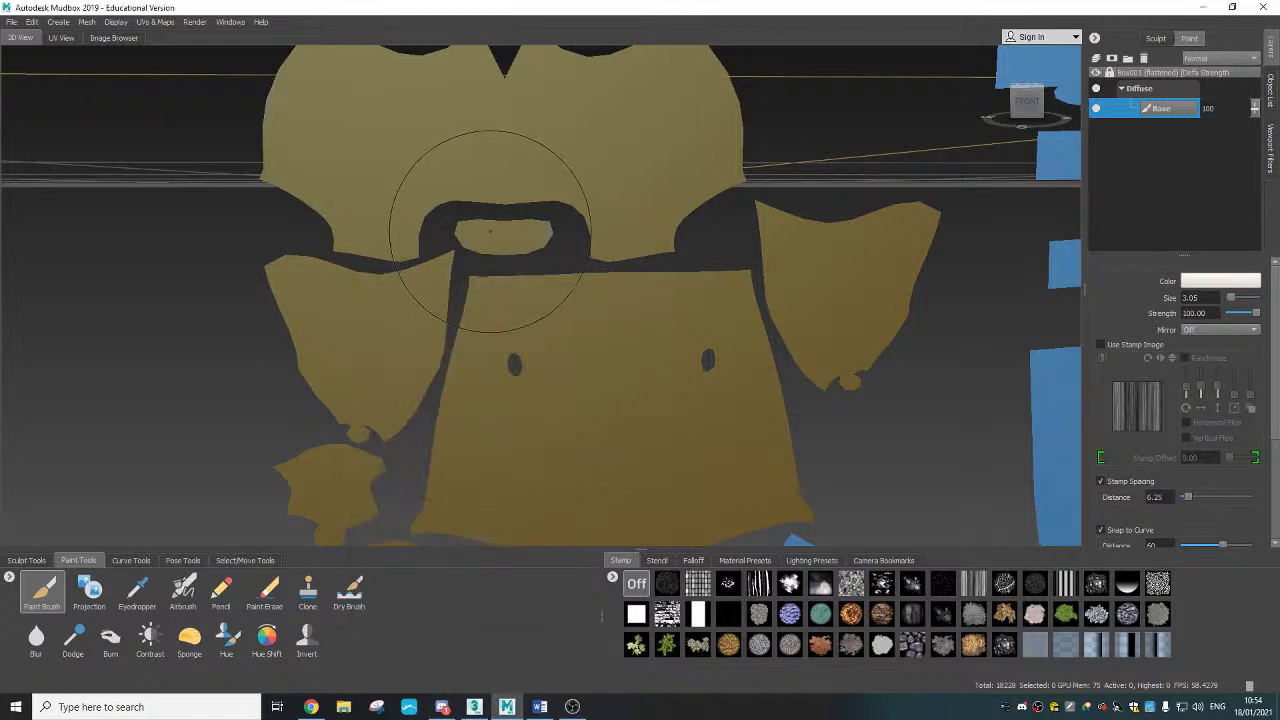
key("b")
mouse_move(482, 245)
left_mouse_down()
mouse_move(402, 246)
mouse_move(540, 234)
mouse_move(468, 232)
mouse_move(491, 230)
mouse_move(516, 251)
left_mouse_up()
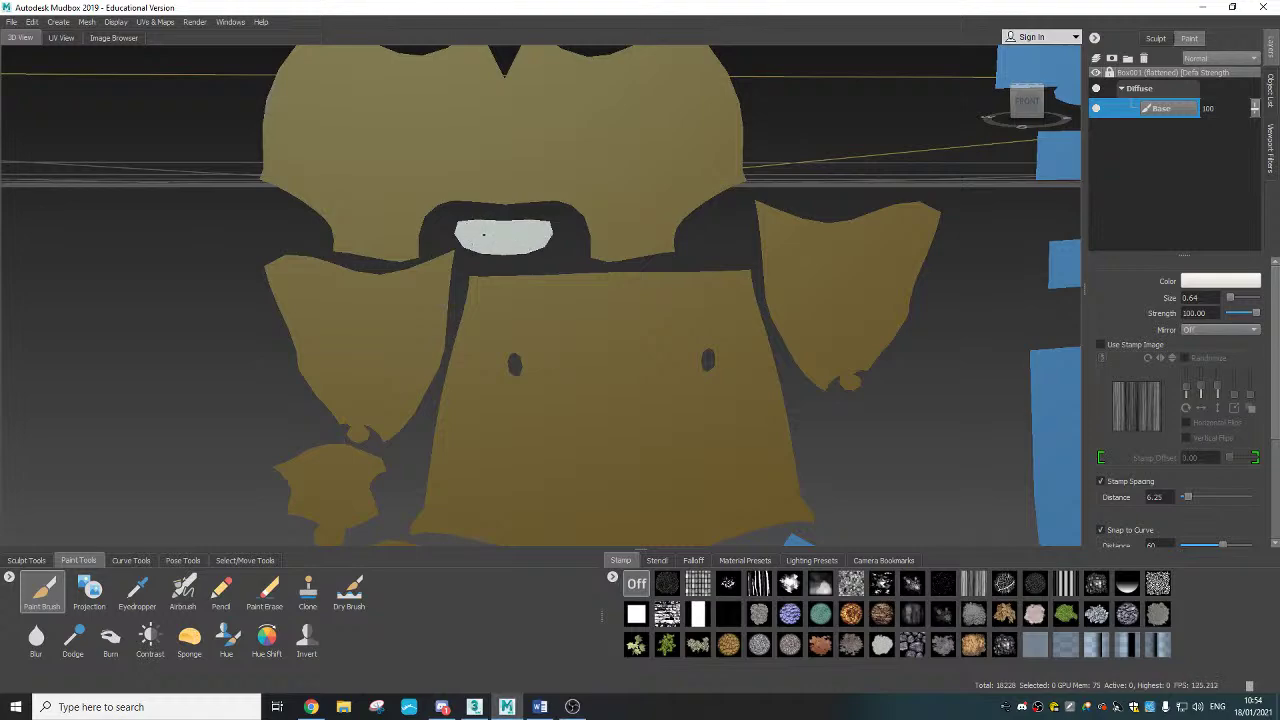
Step: Return the flattened mesh to its 3D shape and examine the painted small figure and the robot from the front
scroll(724, 323, "down", 15)
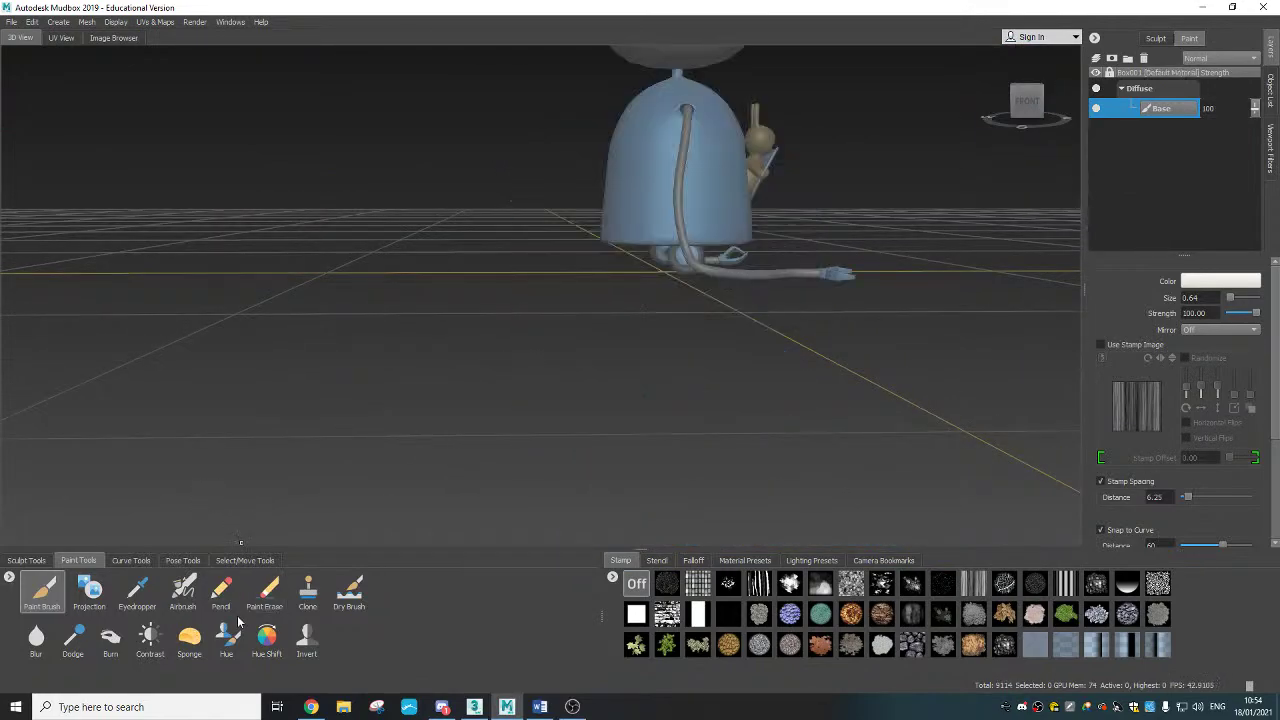
left_click(245, 560)
left_click(73, 592)
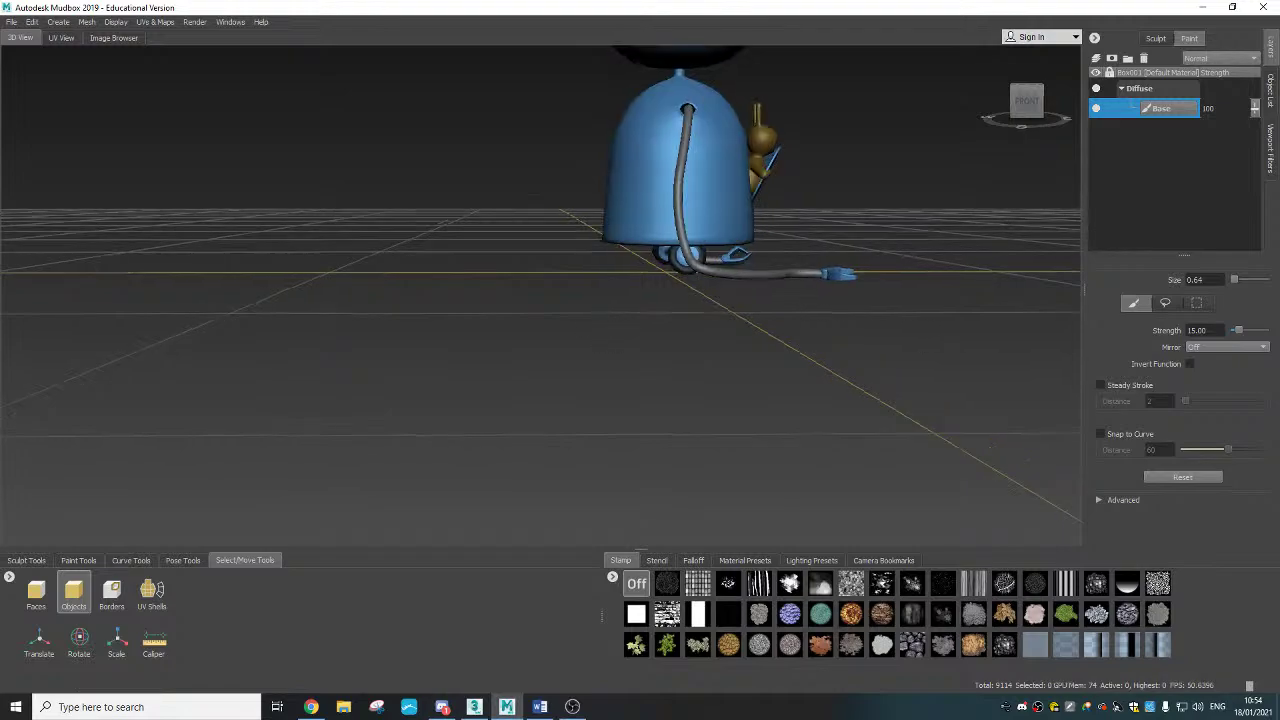
left_click_drag(653, 193, 624, 330, "alt")
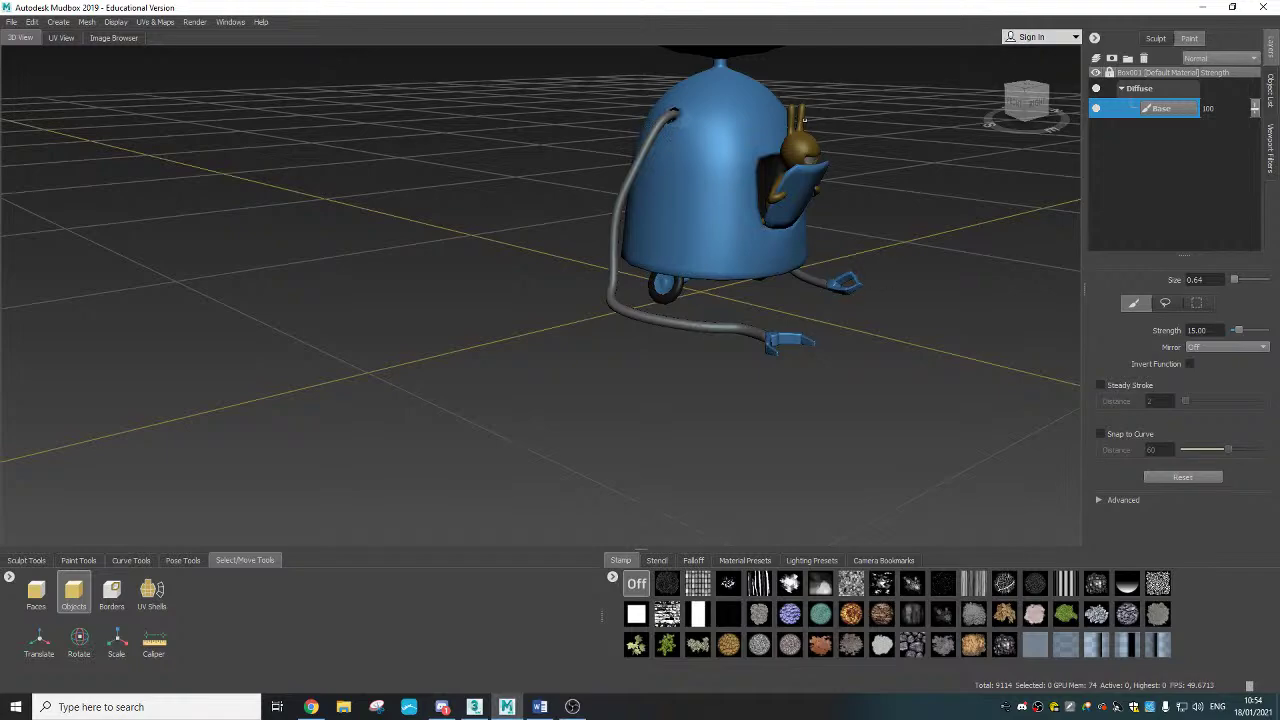
left_click_drag(804, 120, 728, 106, "alt")
scroll(828, 88, "up", 5)
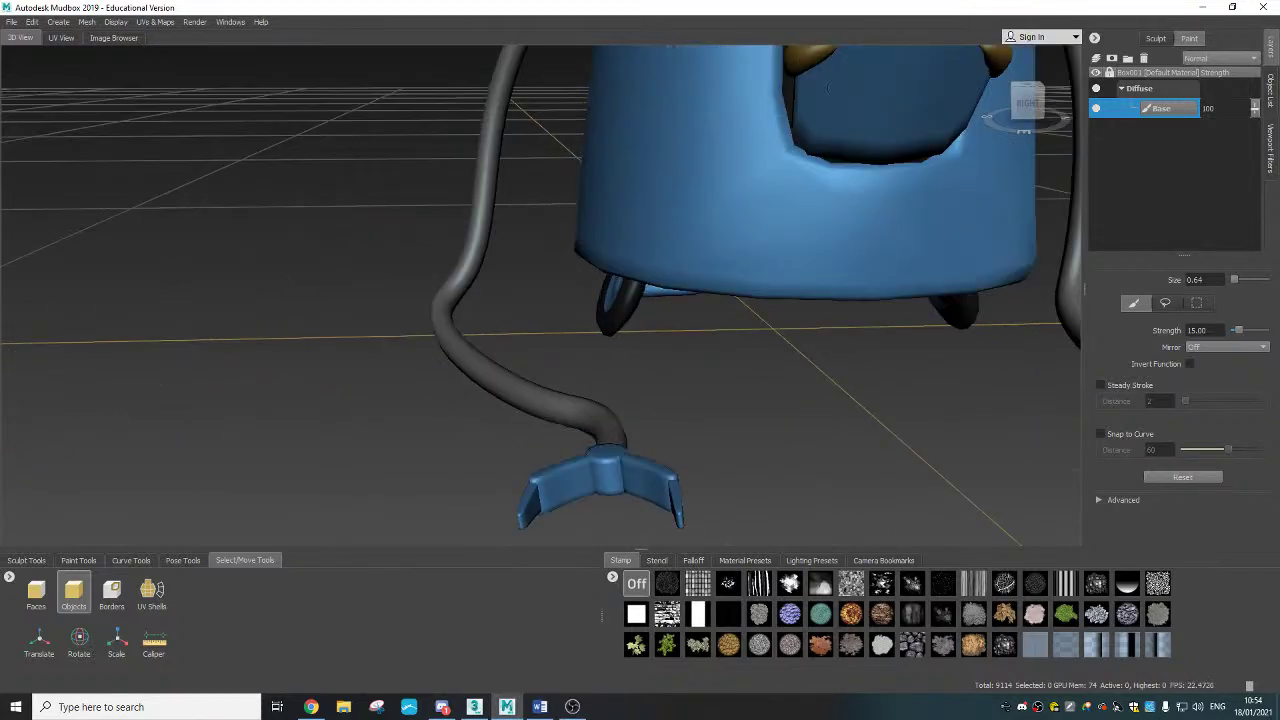
middle_click_drag(828, 88, 653, 207, "alt")
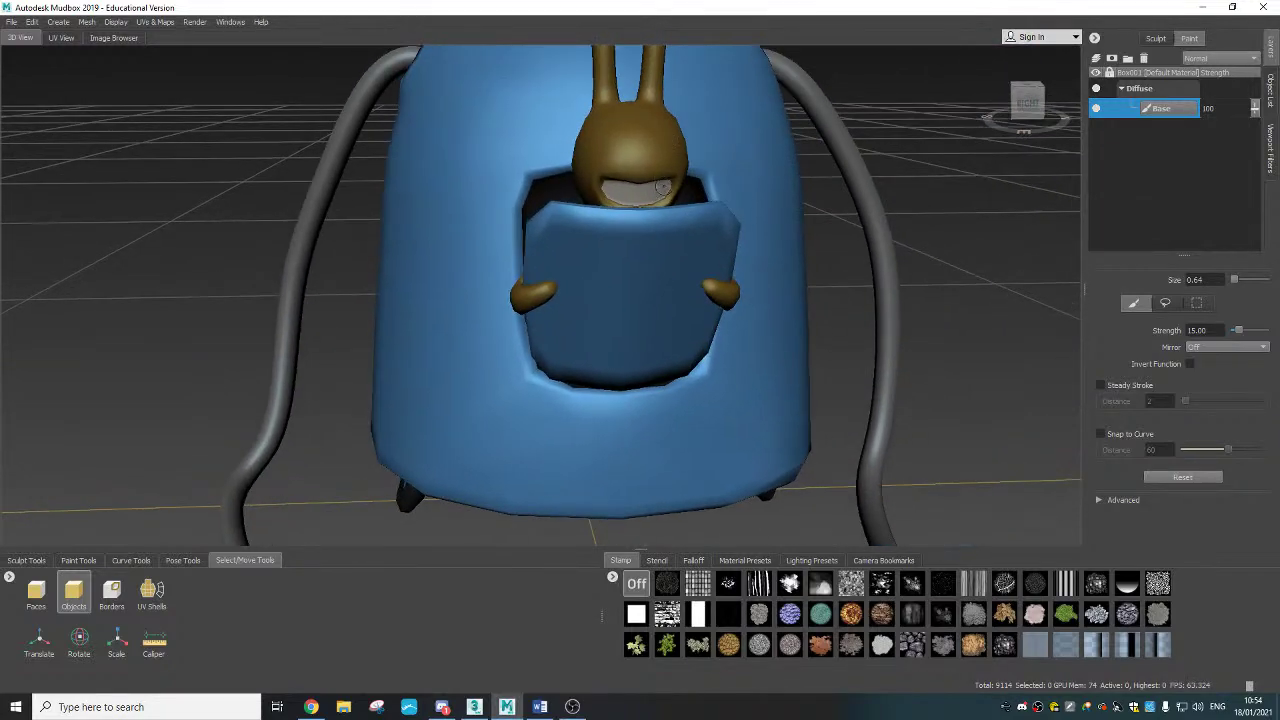
scroll(662, 186, "down", 5)
scroll(545, 196, "down", 3)
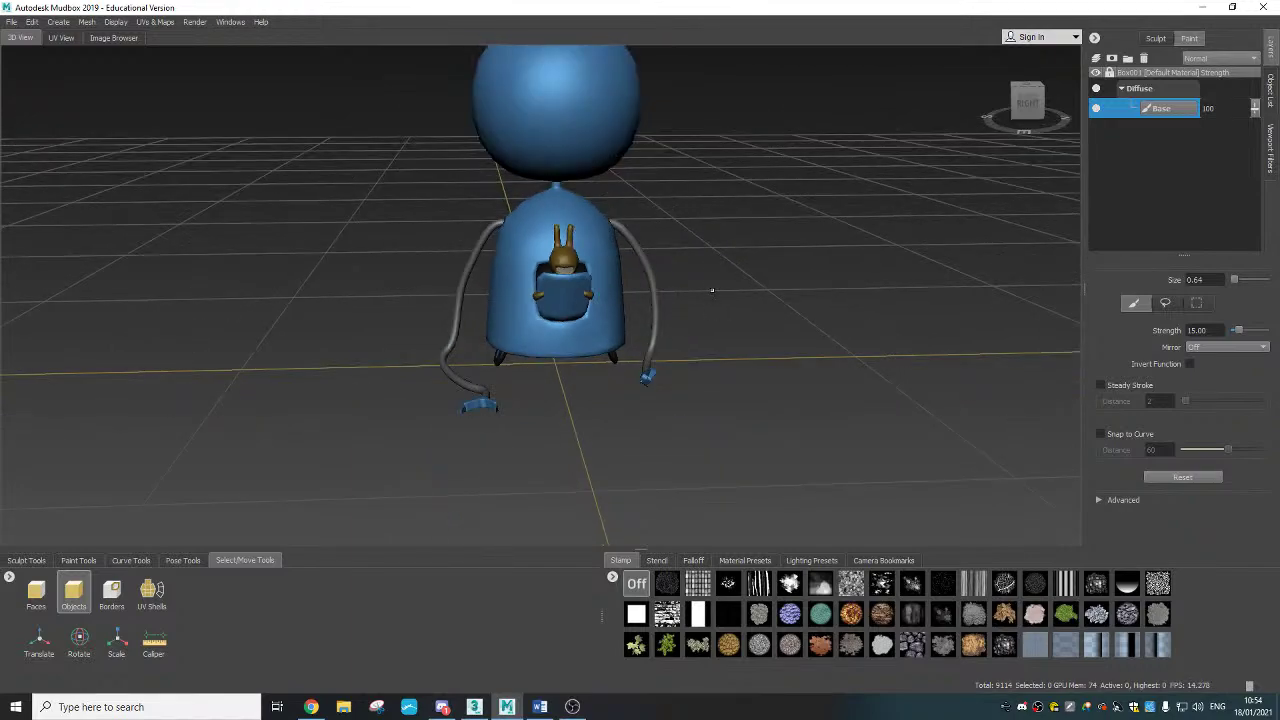
middle_click_drag(712, 290, 679, 268, "alt")
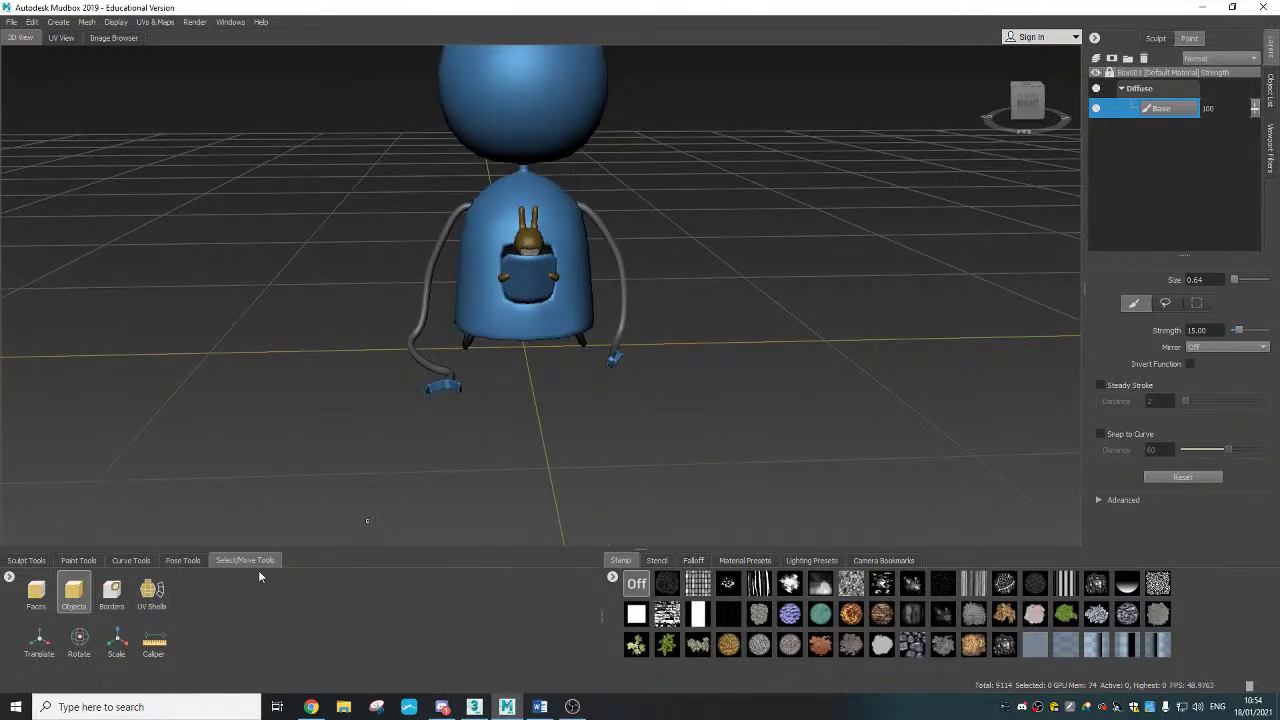
Step: Flatten the mesh to its UV layout and paint the small rectangular shell in the body shell's neck notch grey, with a 0.64 brush
key("alt+t")
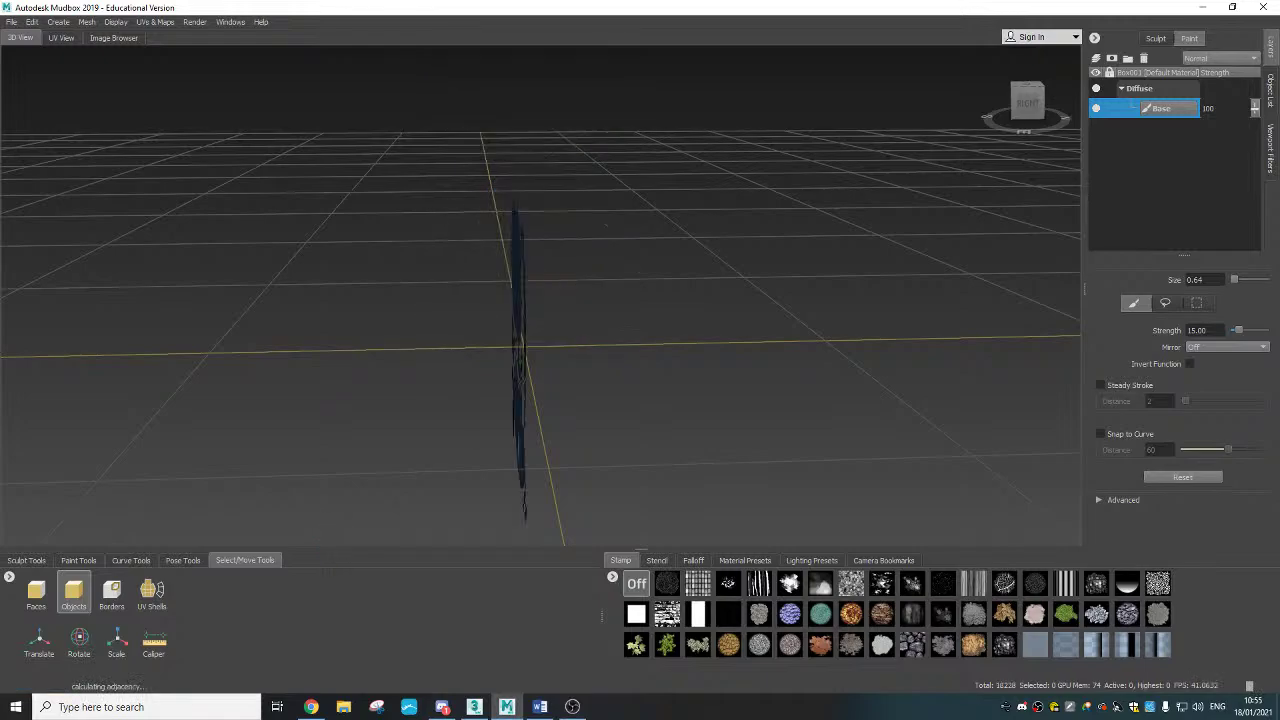
left_click_drag(572, 409, 800, 371, "alt")
scroll(830, 399, "up", 3)
middle_click_drag(830, 399, 746, 349, "alt")
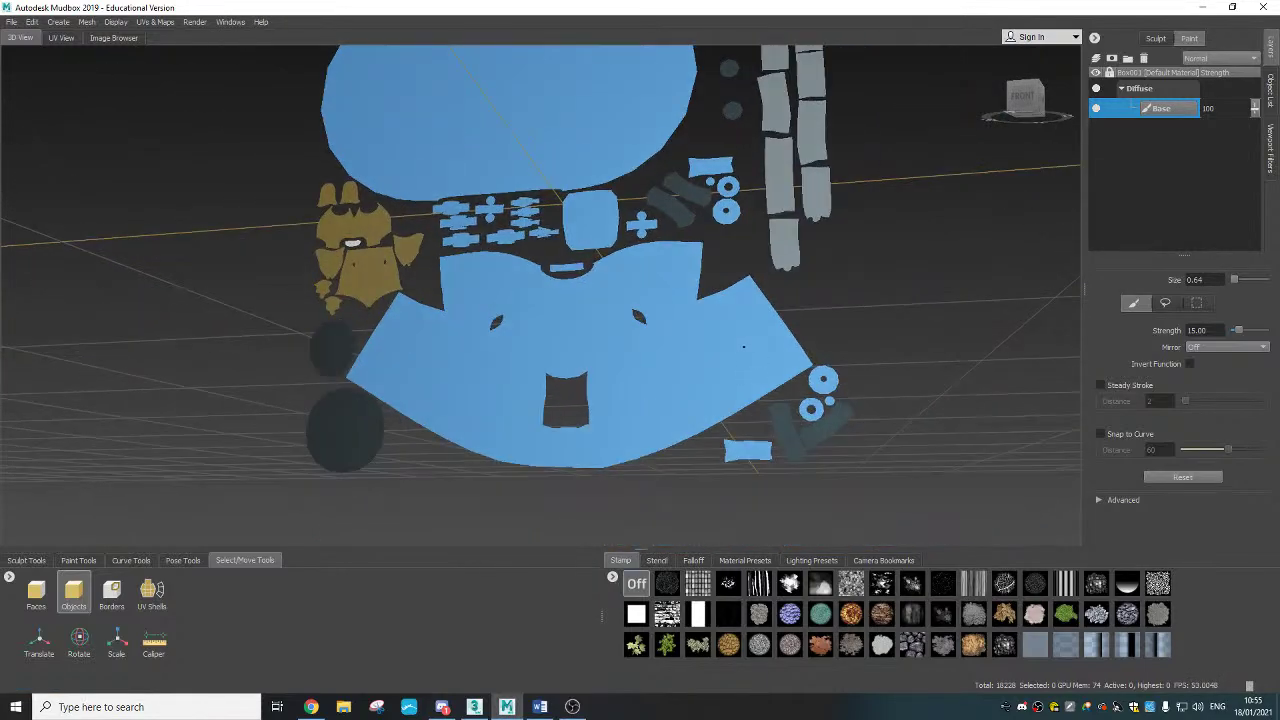
left_click_drag(597, 331, 641, 368, "alt")
scroll(641, 368, "up", 5)
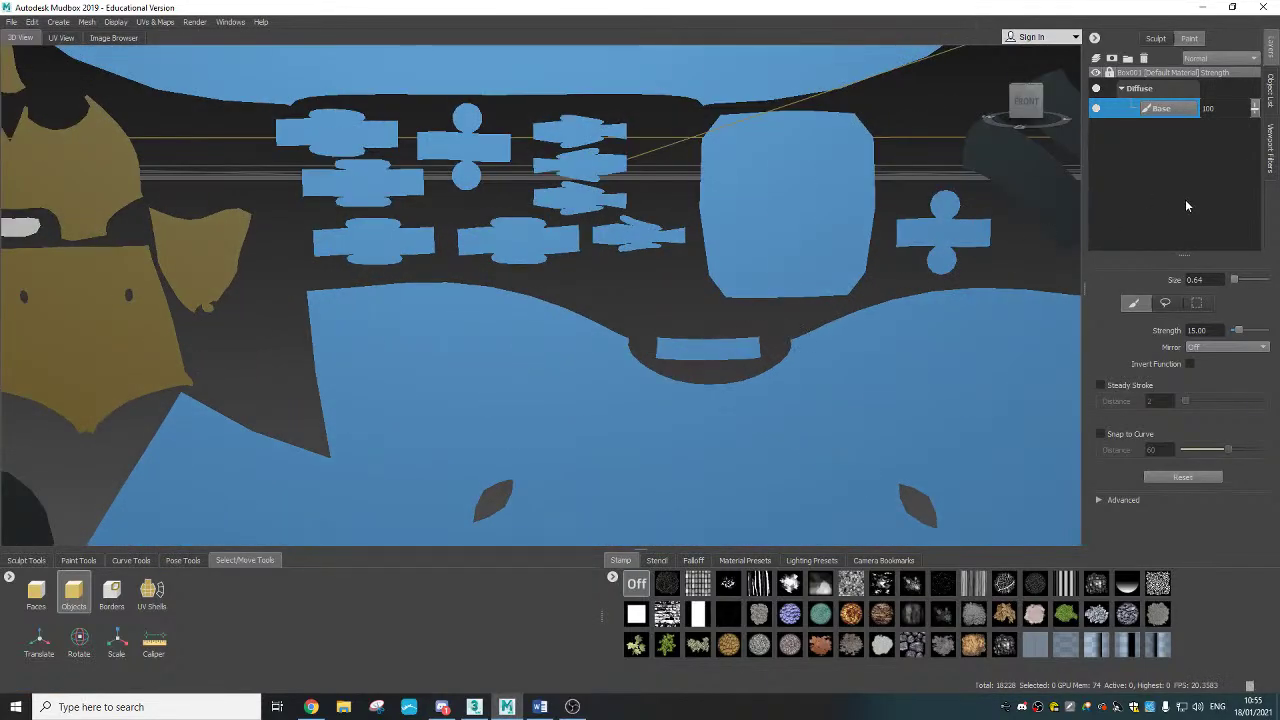
left_click(76, 561)
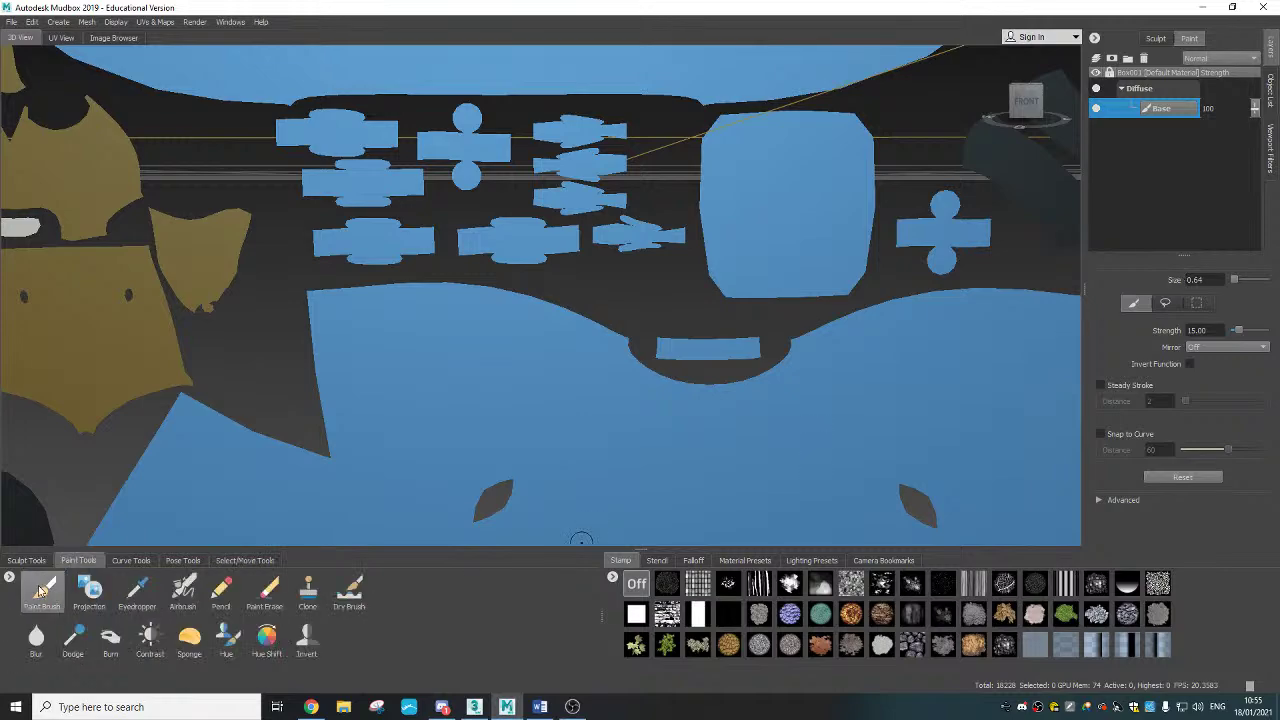
left_click(1220, 282)
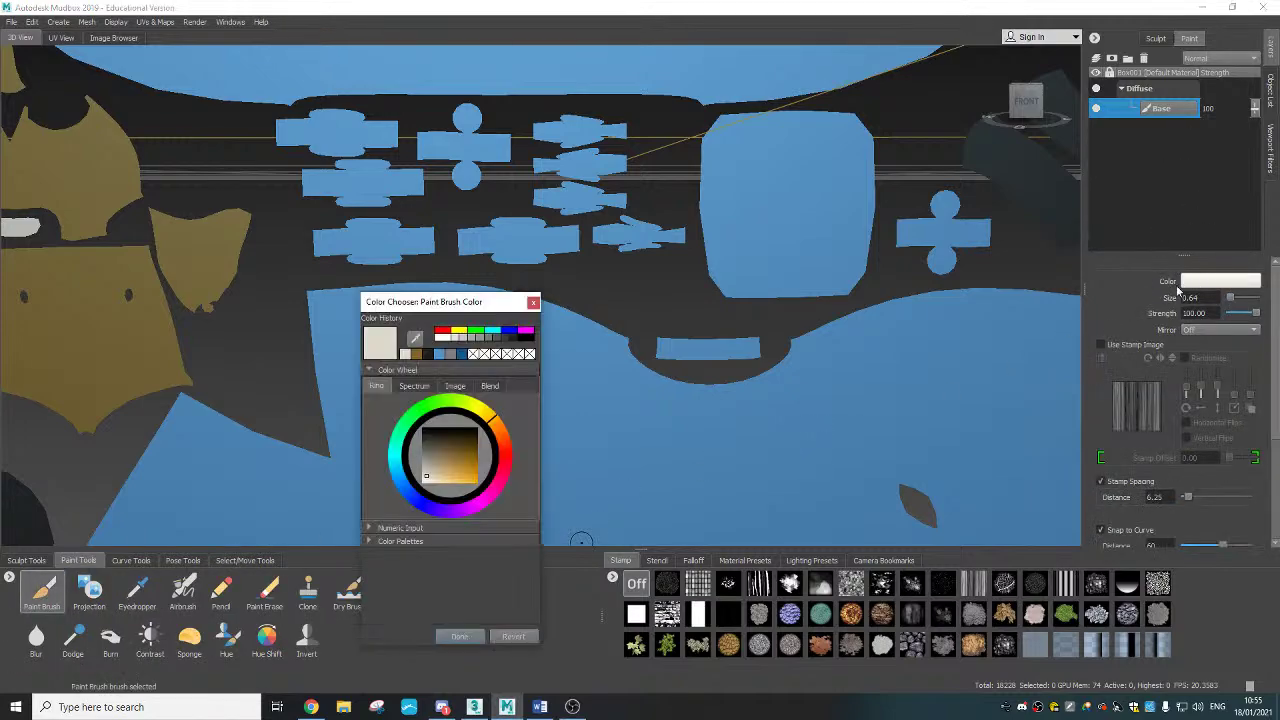
left_click(452, 355)
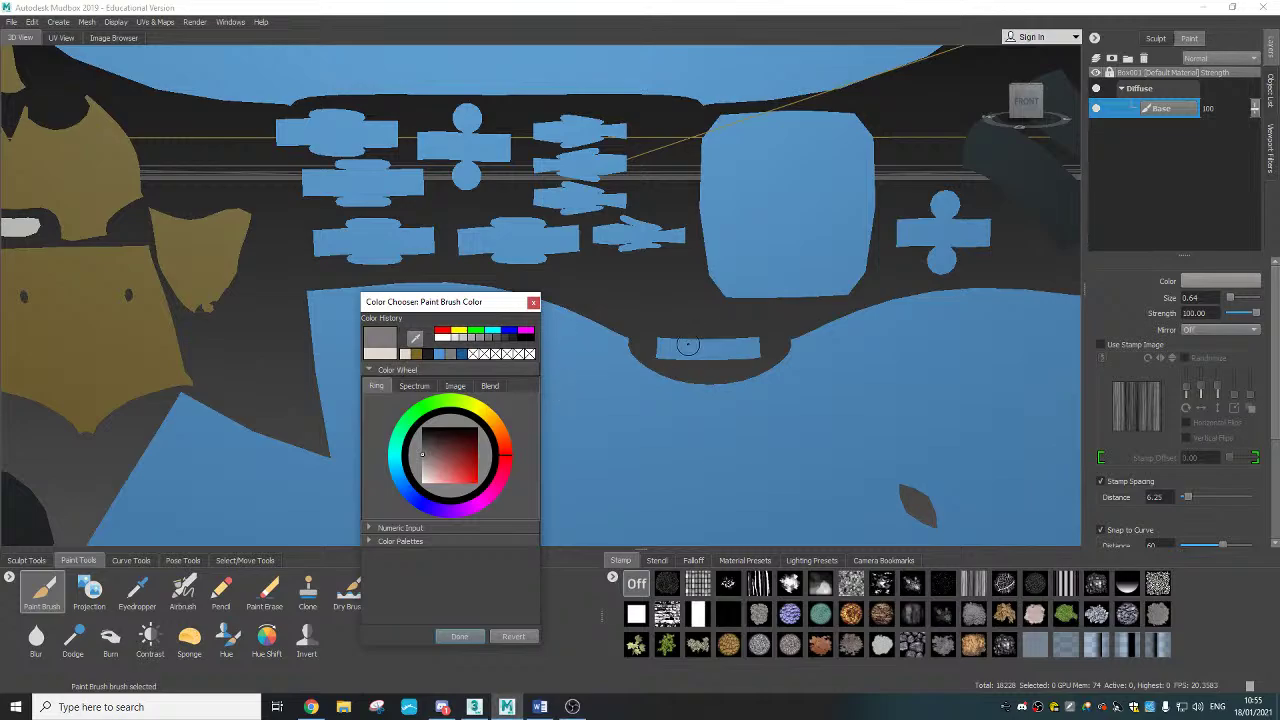
left_click_drag(688, 348, 699, 344)
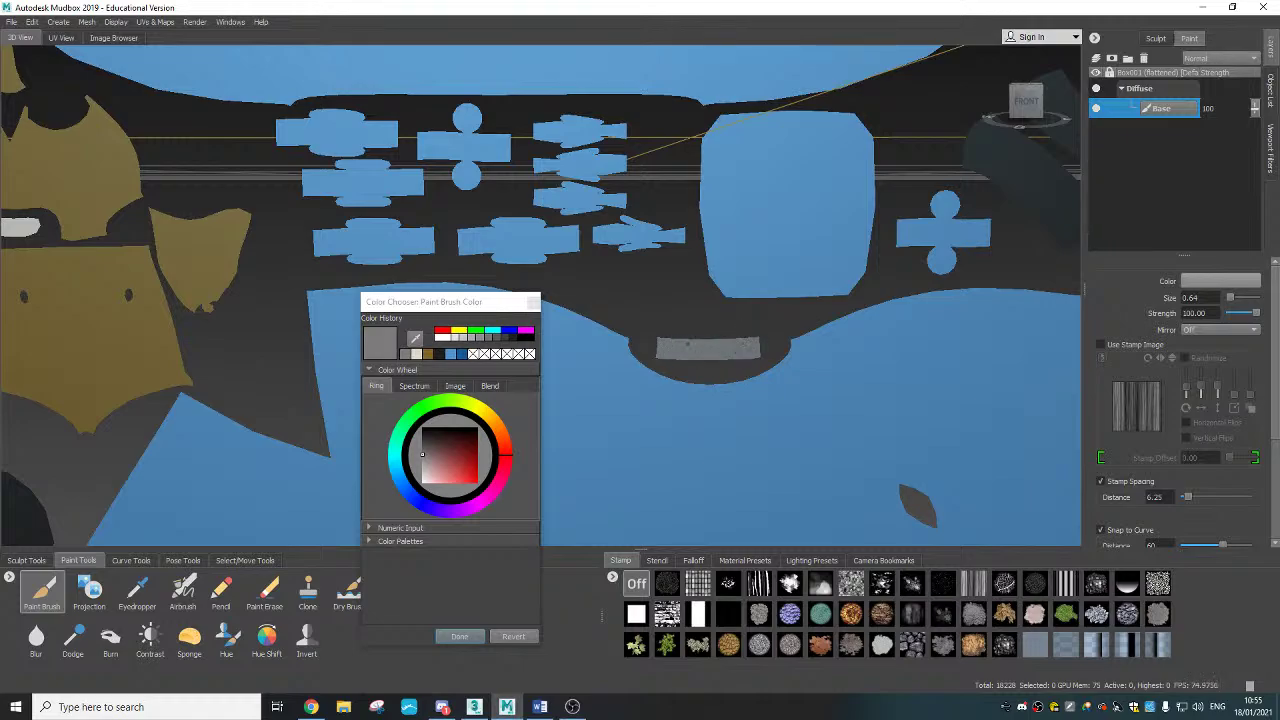
left_click_drag(765, 367, 737, 319, "alt")
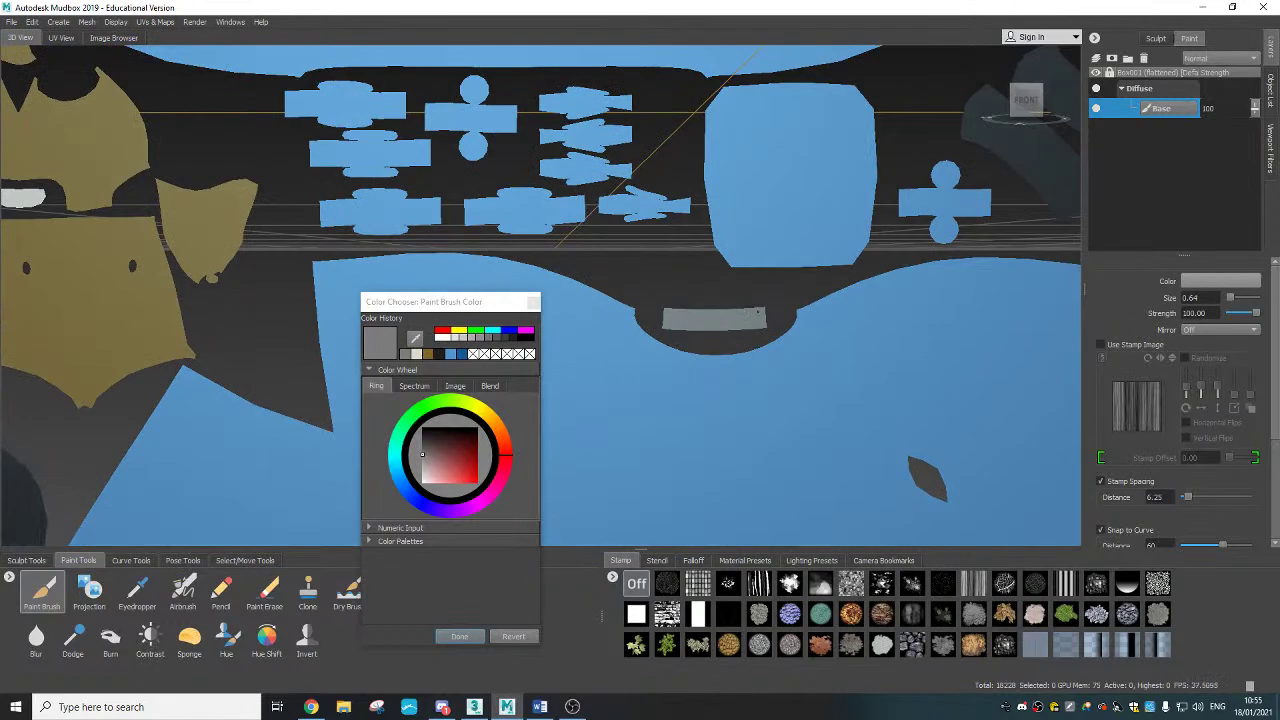
left_click(533, 301)
Step: Return the mesh to its 3D shape and examine the painted body, arms, wheels and small figure from the side and front
scroll(688, 348, "down", 3)
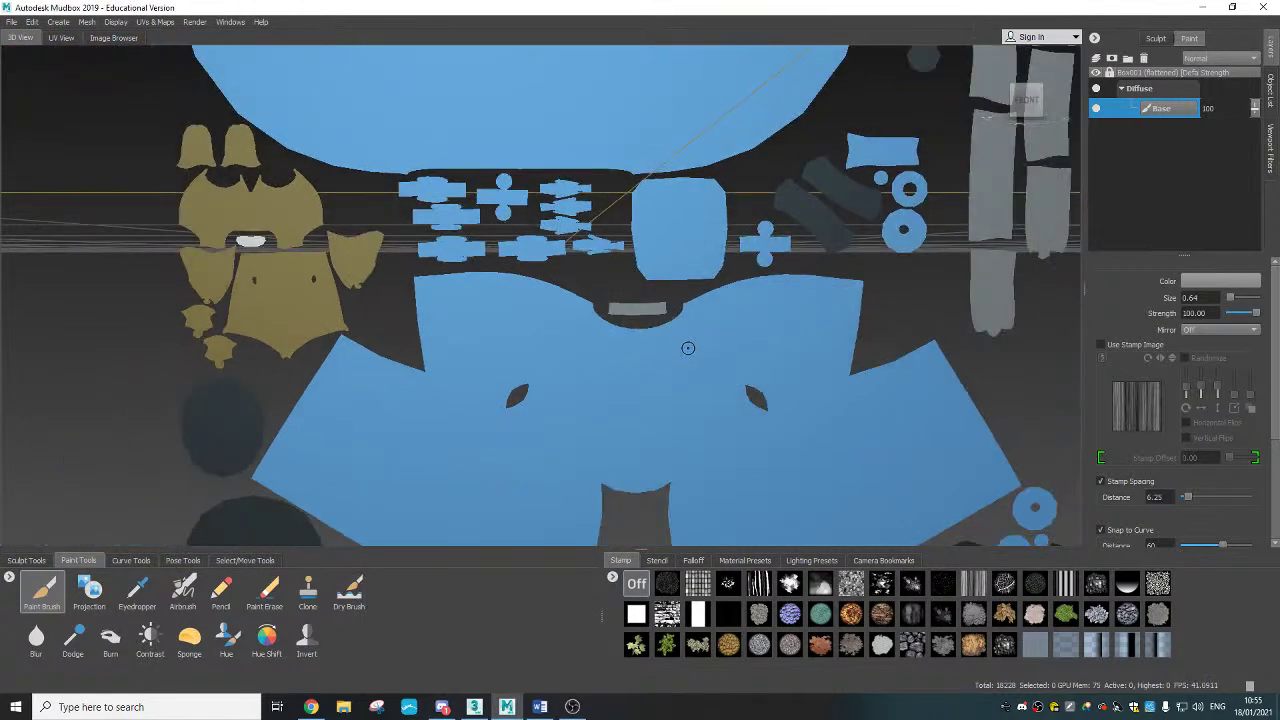
key("alt+t")
left_click(256, 561)
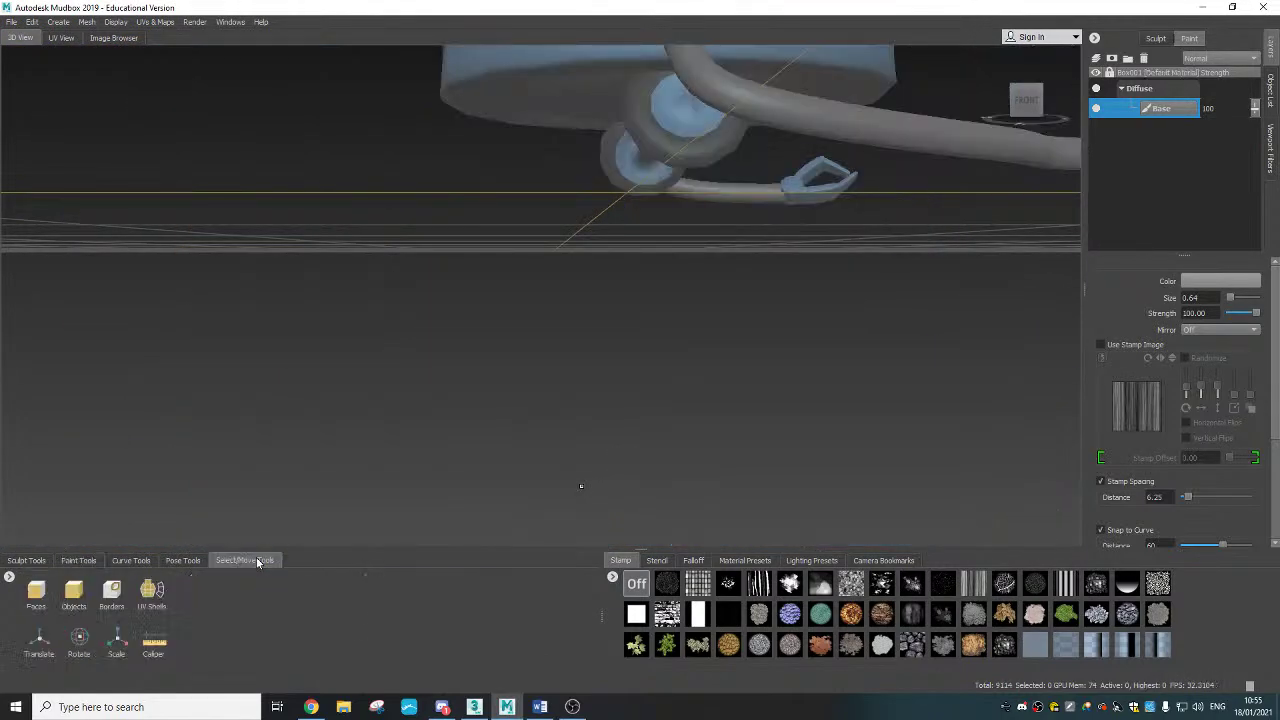
left_click(78, 595)
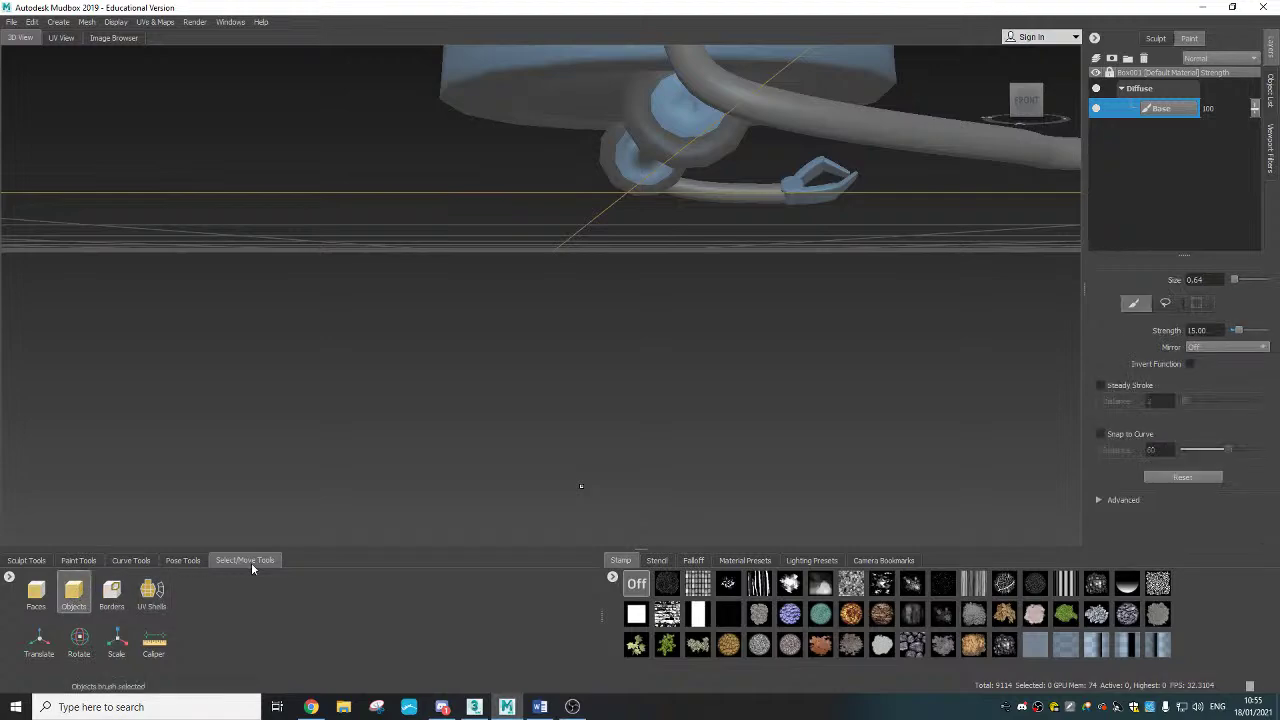
left_click(694, 150)
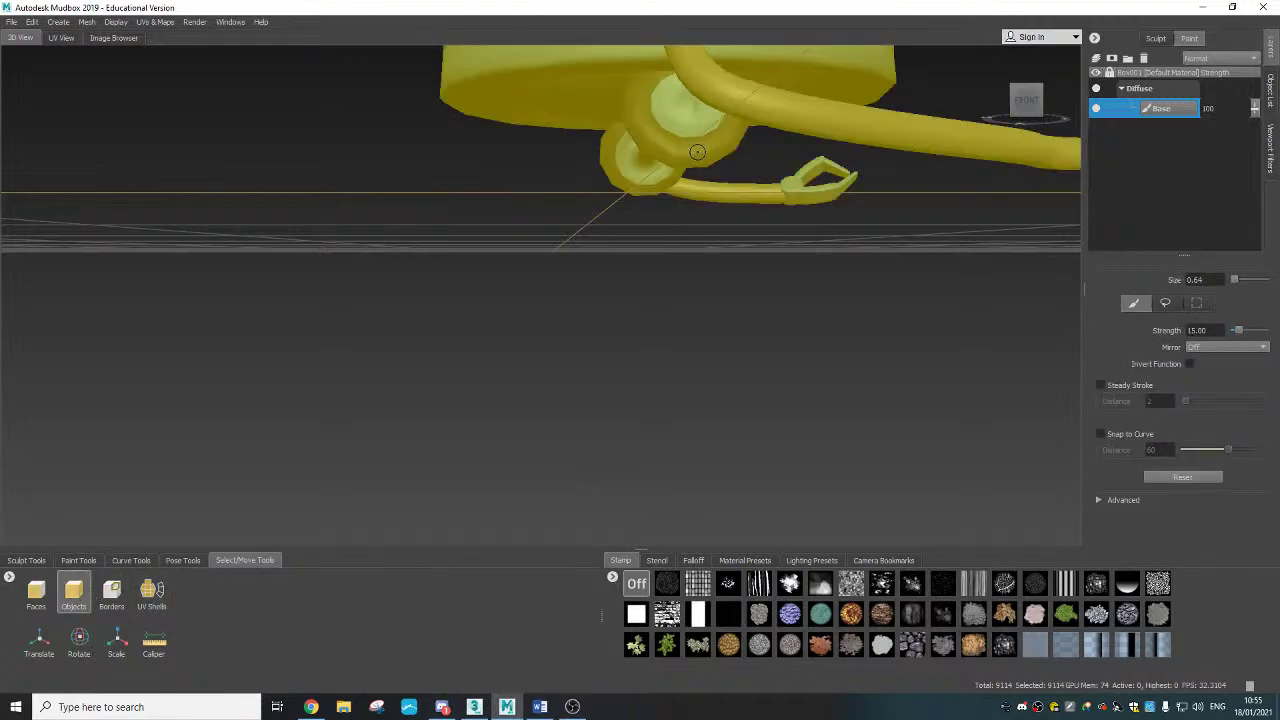
left_click(745, 281)
scroll(744, 310, "down", 4)
middle_click_drag(743, 323, 745, 450, "alt")
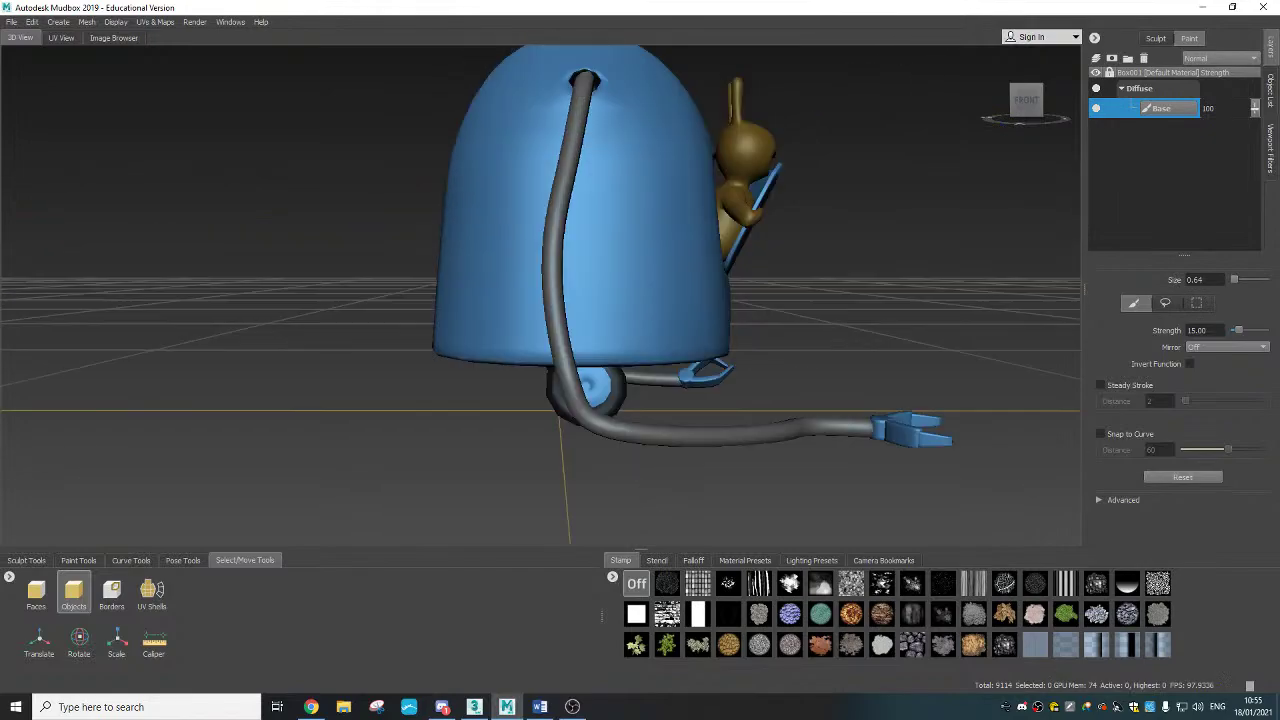
left_click_drag(870, 320, 562, 171, "alt")
scroll(568, 176, "down", 5)
left_click_drag(775, 172, 726, 236, "alt")
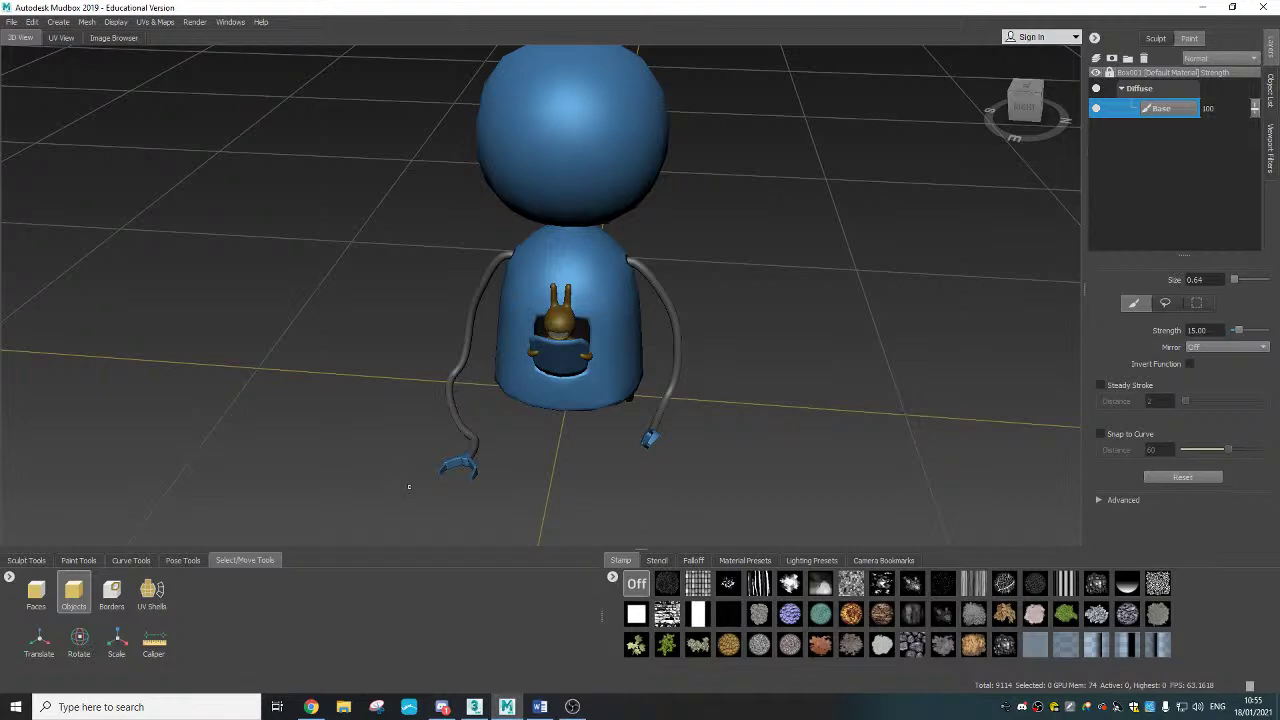
scroll(408, 486, "up", 4)
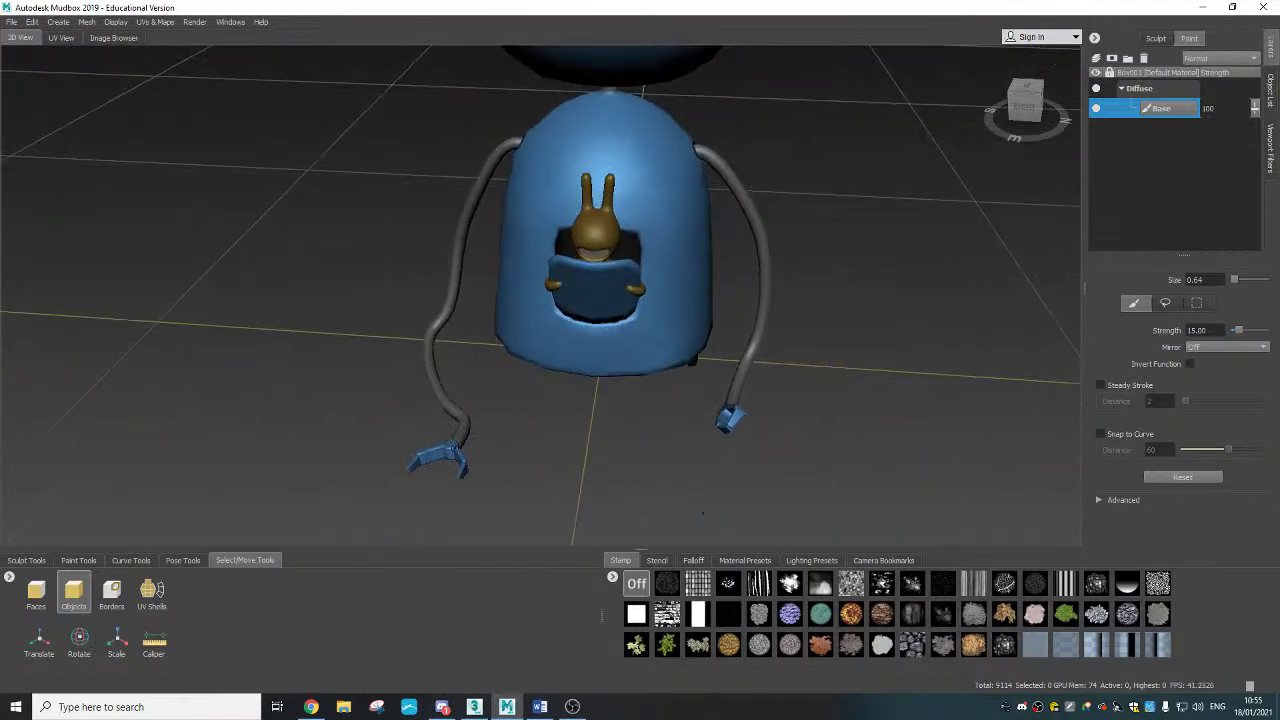
Step: Create a new paint layer named Top coat with size 2048, Photoshop [8 bit, RGBA] format and the Diffuse channel
left_click_drag(782, 350, 815, 312, "alt")
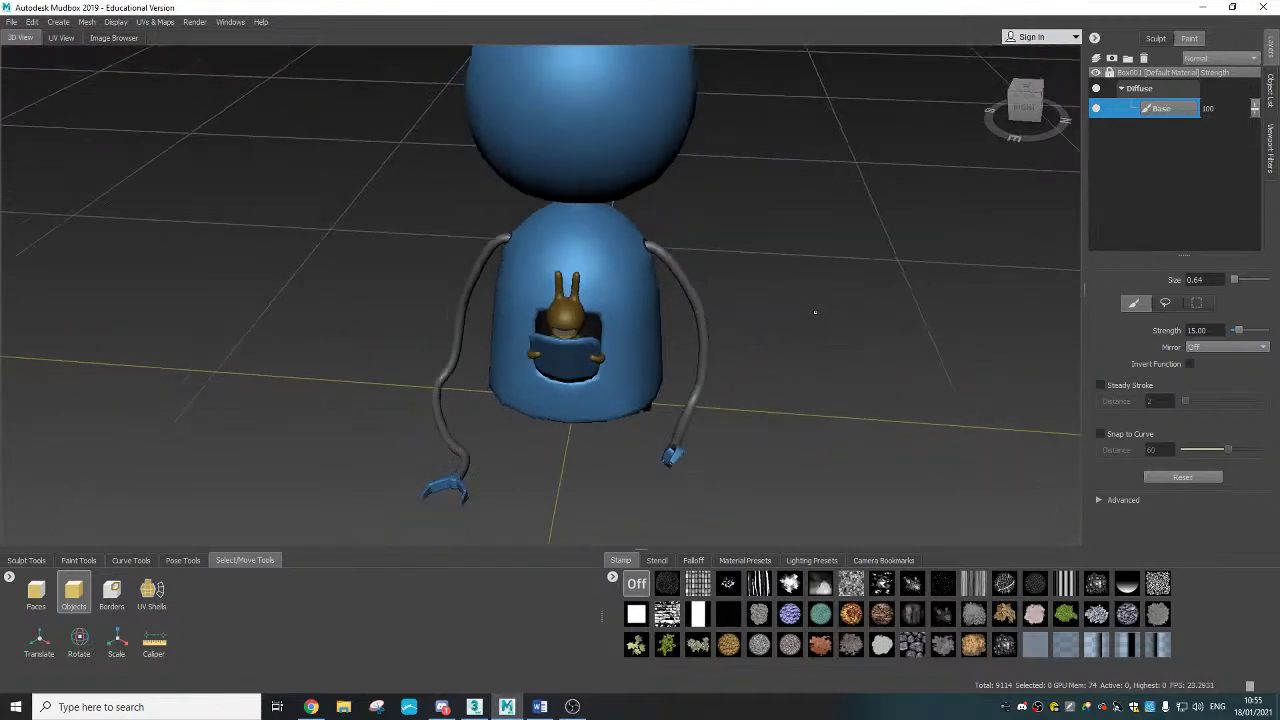
left_click_drag(812, 197, 800, 295, "alt")
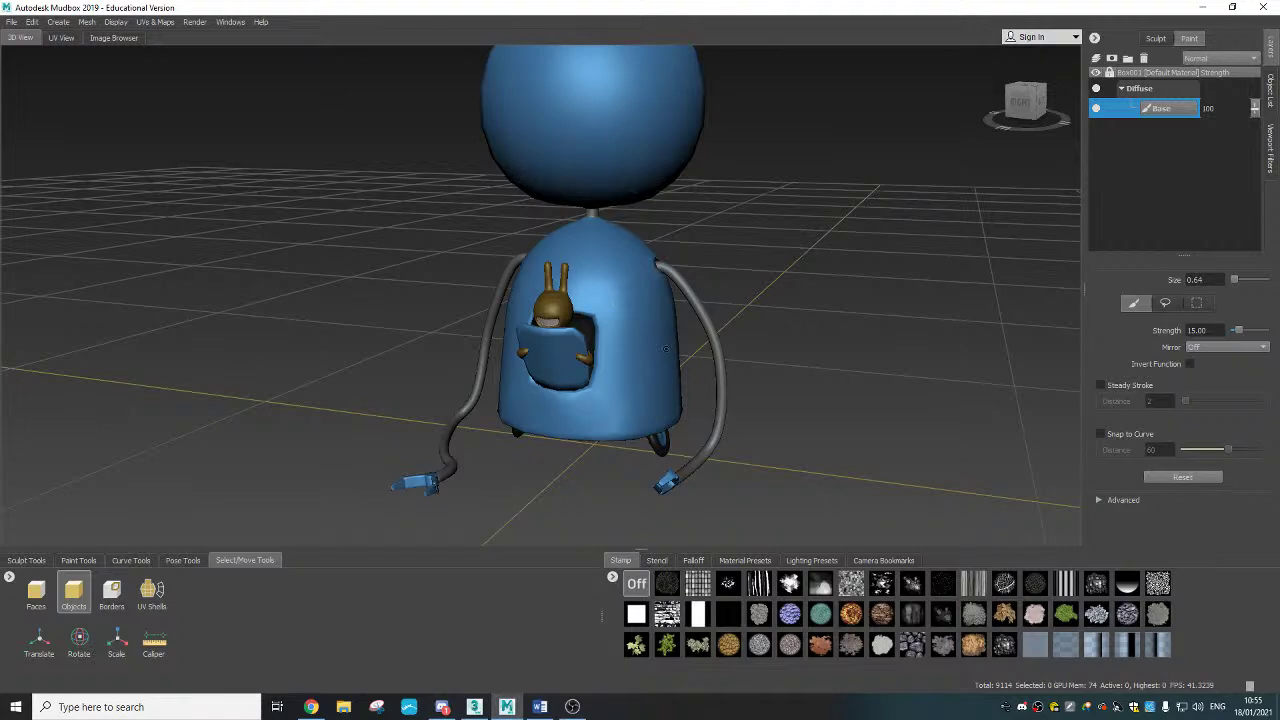
right_click(1154, 139)
left_click(1160, 150)
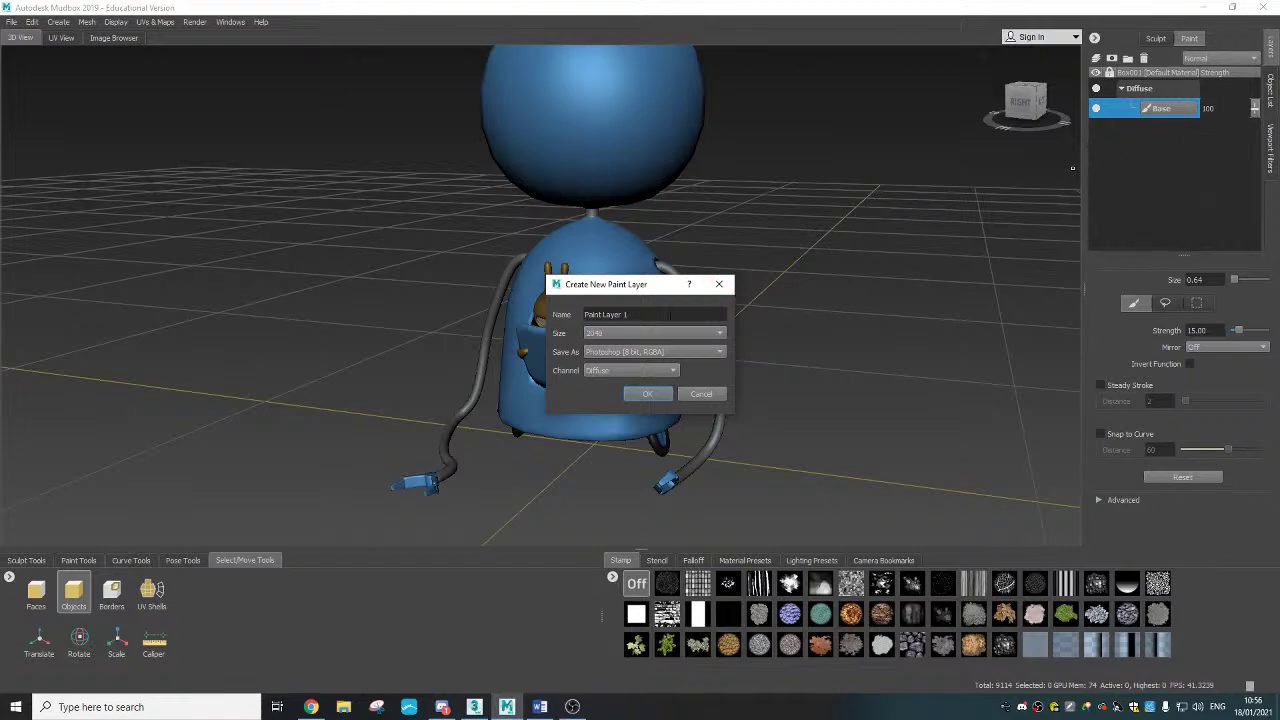
left_click_drag(643, 313, 524, 320)
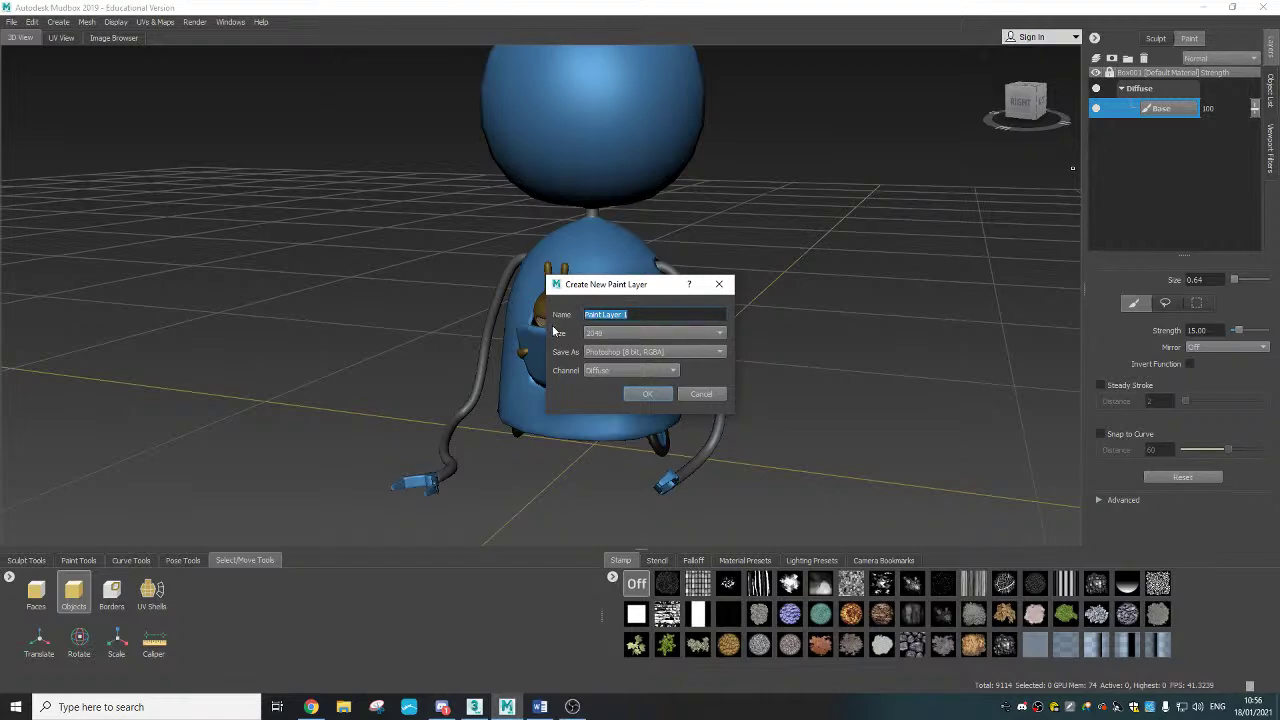
type("Top coat")
left_click(649, 393)
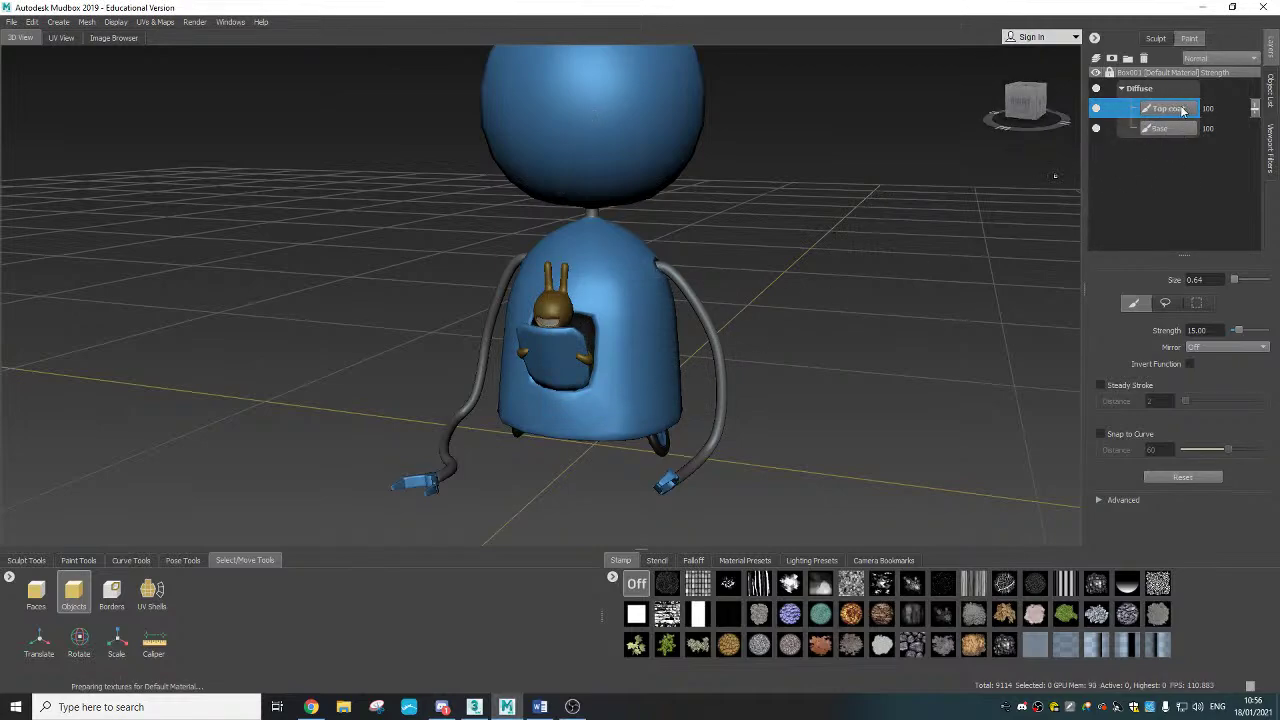
Step: Activate the Paint Brush and set its color to a more saturated blue than the robot's base coat
left_click_drag(668, 281, 641, 303, "alt")
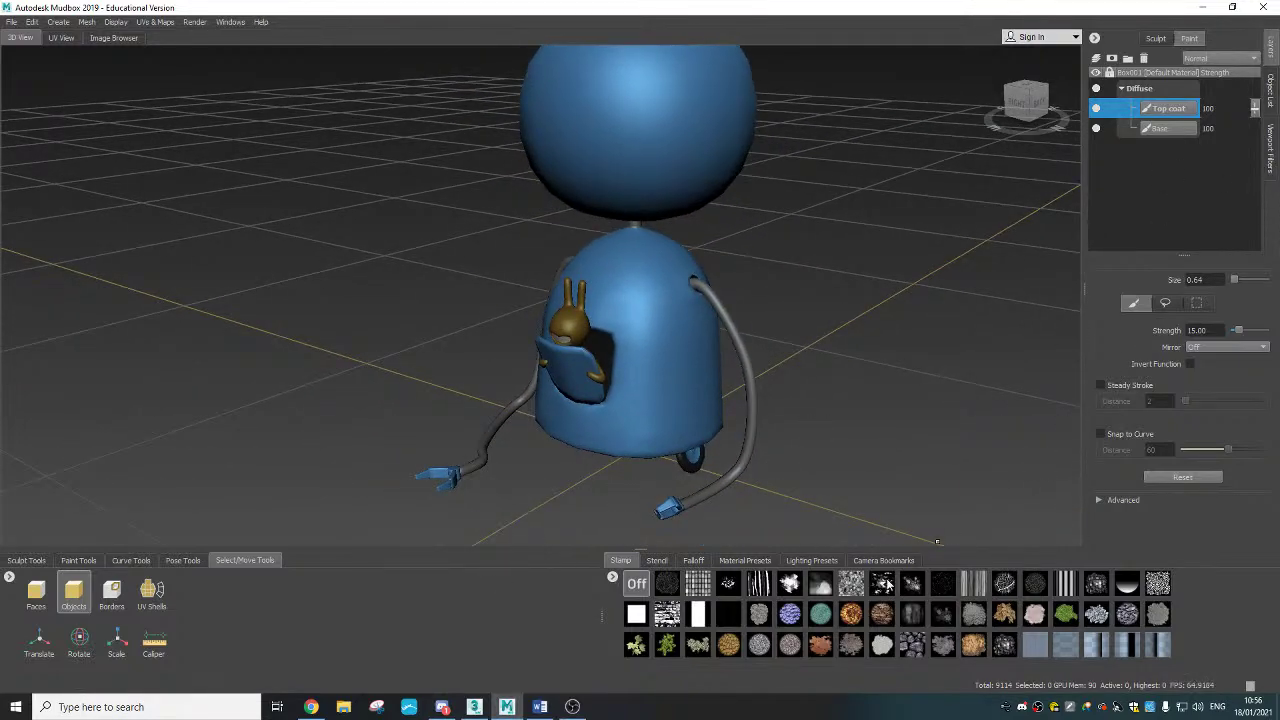
left_click(78, 561)
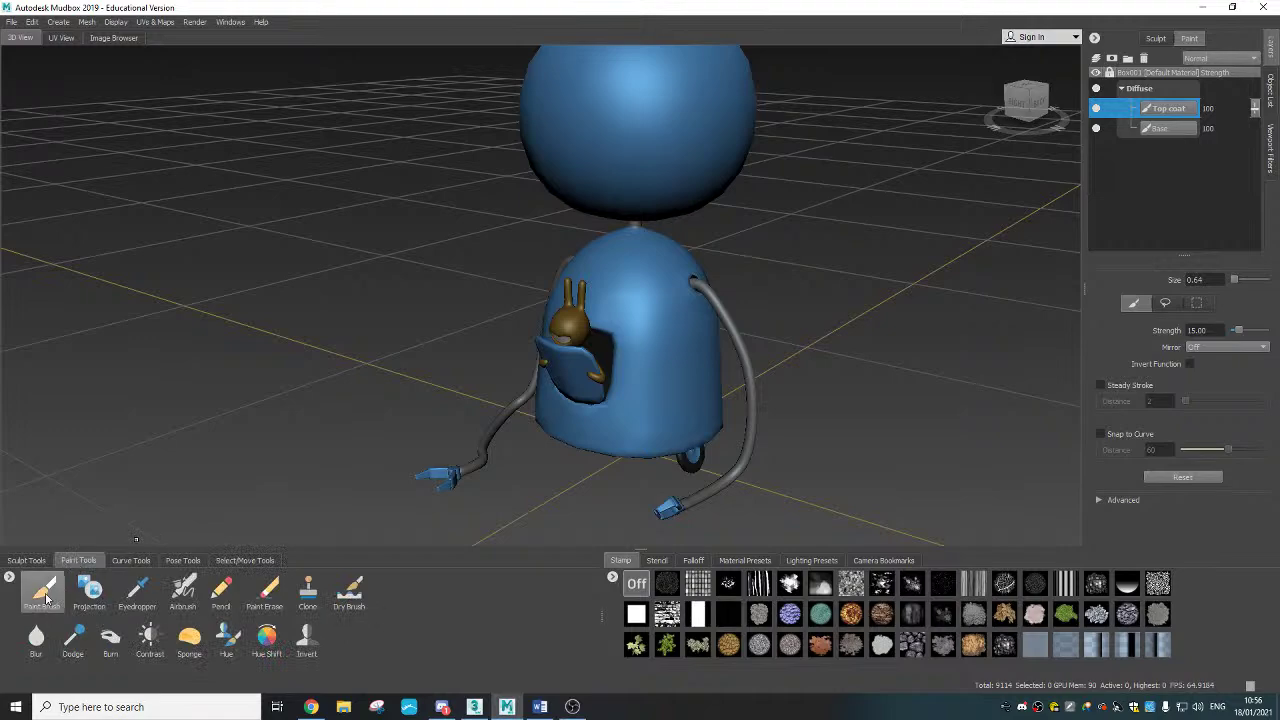
left_click(45, 590)
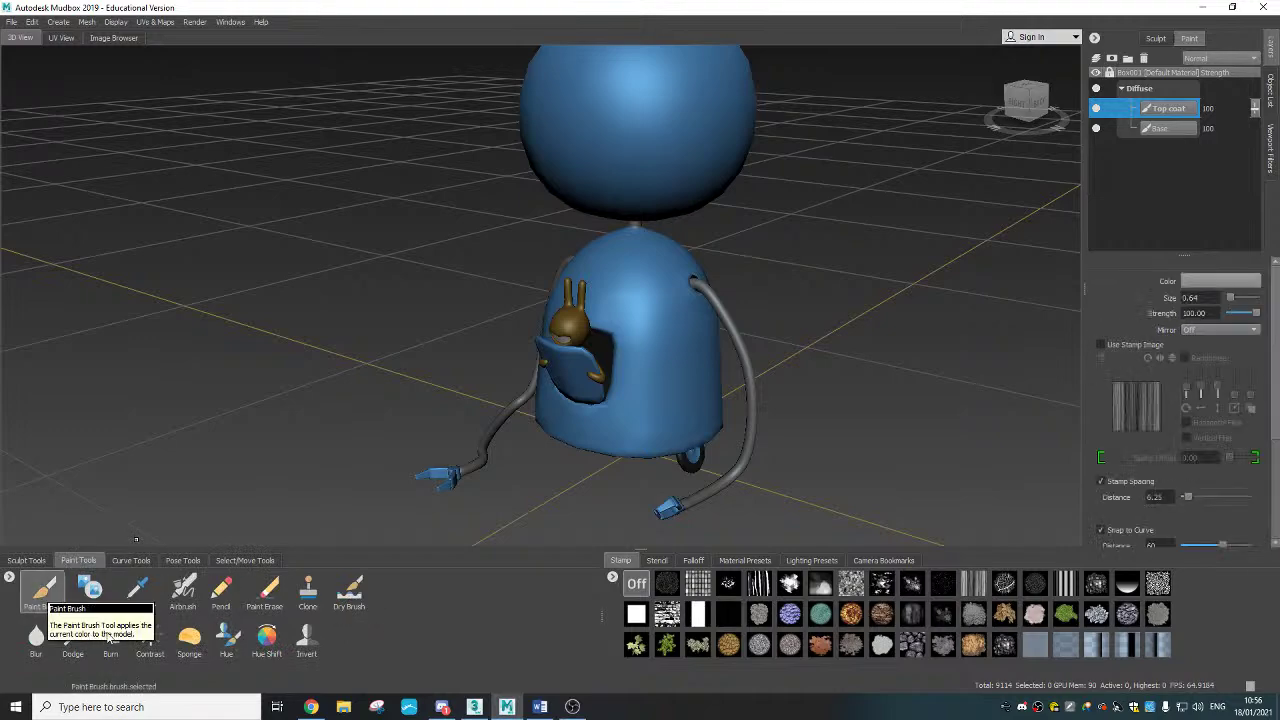
left_click(1208, 280)
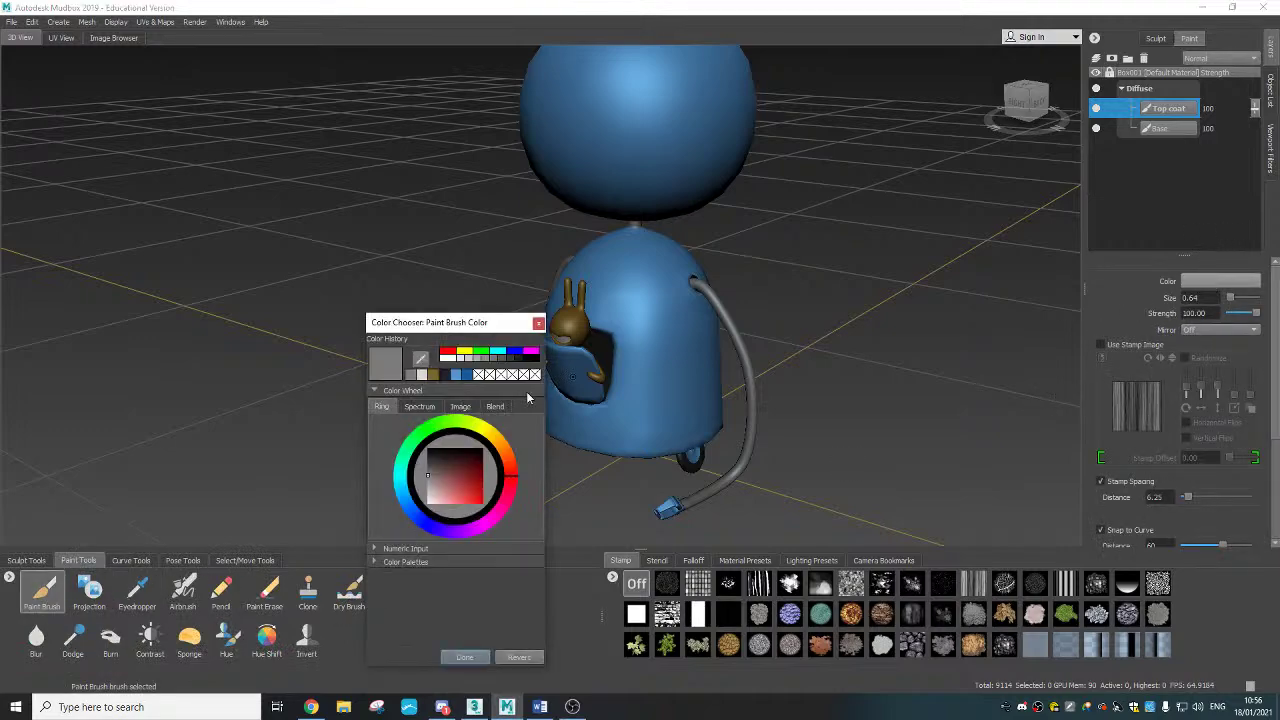
left_click(460, 376)
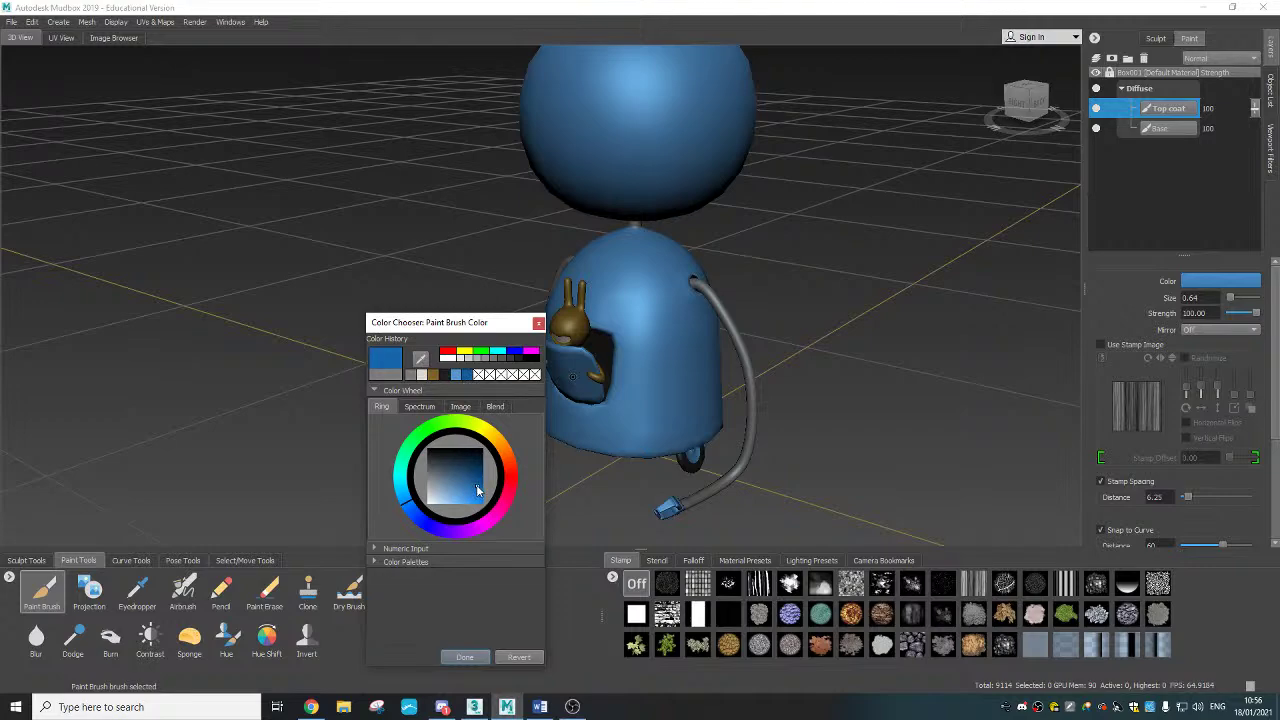
left_click(476, 488)
left_click(464, 657)
Step: Paint the front and one side of the robot's head saturated blue on the Top coat layer with a 13.55 brush
left_click_drag(560, 430, 714, 325, "alt")
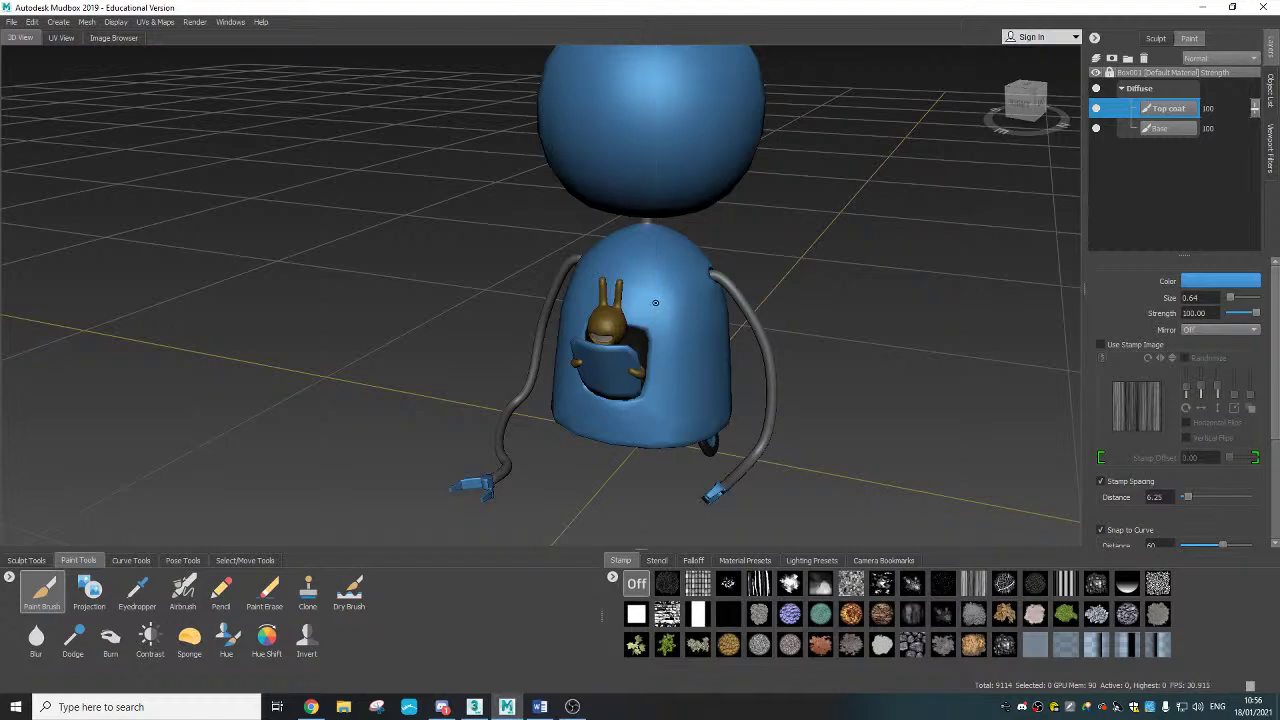
left_click_drag(649, 303, 648, 277)
middle_click_drag(824, 199, 815, 284, "alt")
left_click_drag(815, 284, 690, 185, "alt")
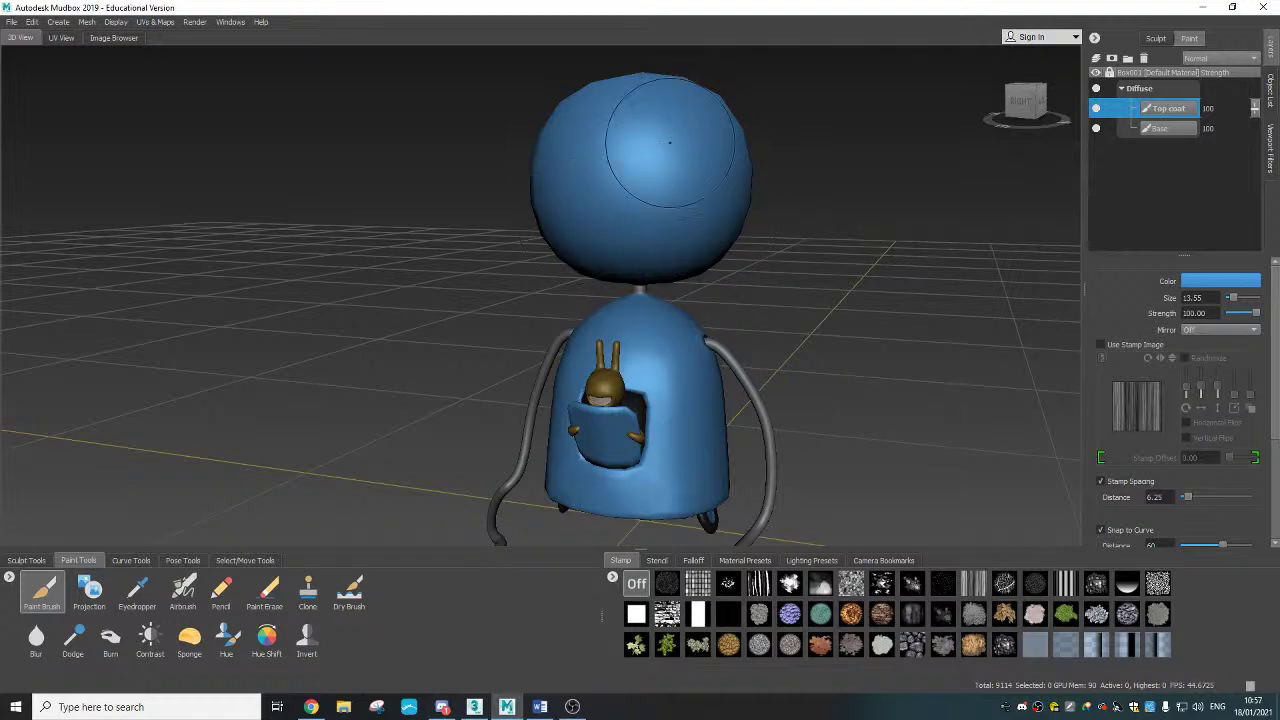
left_click_drag(658, 151, 633, 202)
mouse_move(681, 186)
left_mouse_down()
mouse_move(610, 165)
mouse_move(606, 146)
mouse_move(680, 110)
mouse_move(692, 132)
mouse_move(648, 200)
mouse_move(612, 150)
mouse_move(602, 172)
left_mouse_up()
mouse_move(605, 130)
left_mouse_down("alt")
mouse_move(686, 133)
mouse_move(722, 92)
left_mouse_up("alt")
mouse_move(625, 165)
left_mouse_down()
mouse_move(545, 155)
mouse_move(540, 185)
left_mouse_up()
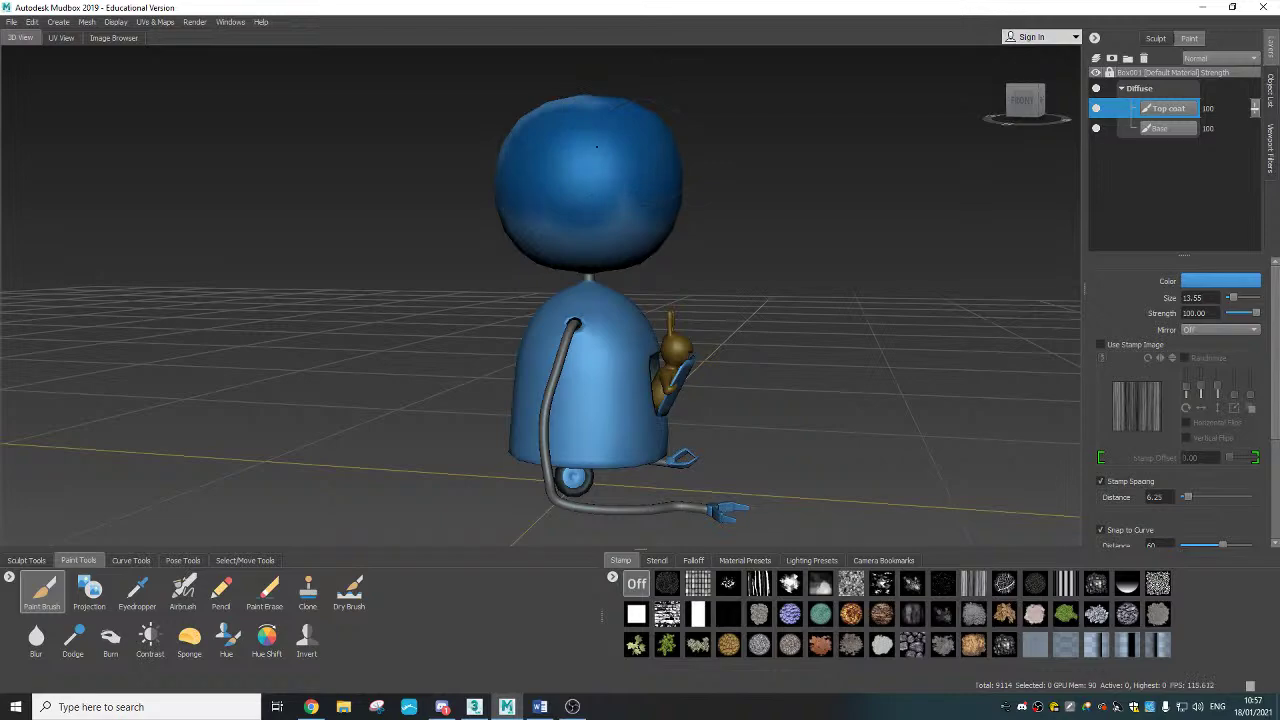
Step: Cover the back, top and remaining sides of the robot's head with the same saturated blue top coat
left_click_drag(597, 147, 690, 176, "alt")
middle_click_drag(560, 165, 677, 250, "alt")
left_click_drag(600, 190, 633, 254)
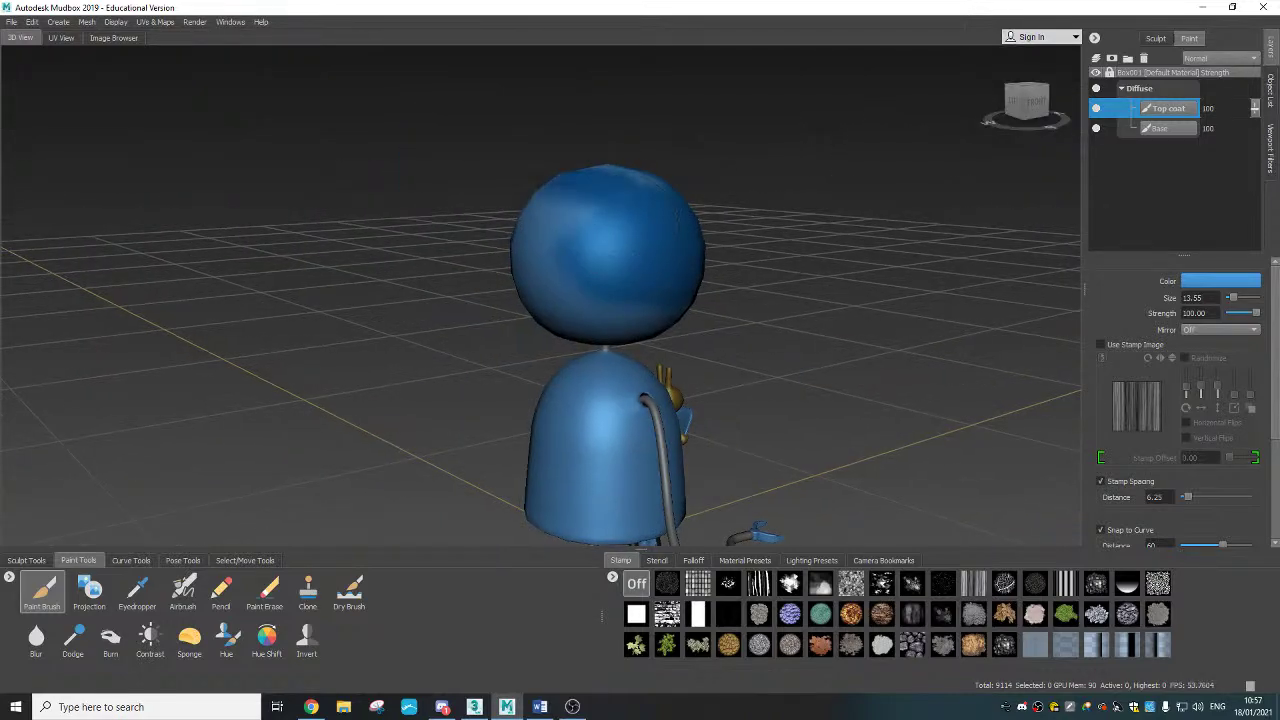
left_click_drag(598, 205, 548, 262)
left_click_drag(720, 271, 702, 320, "alt")
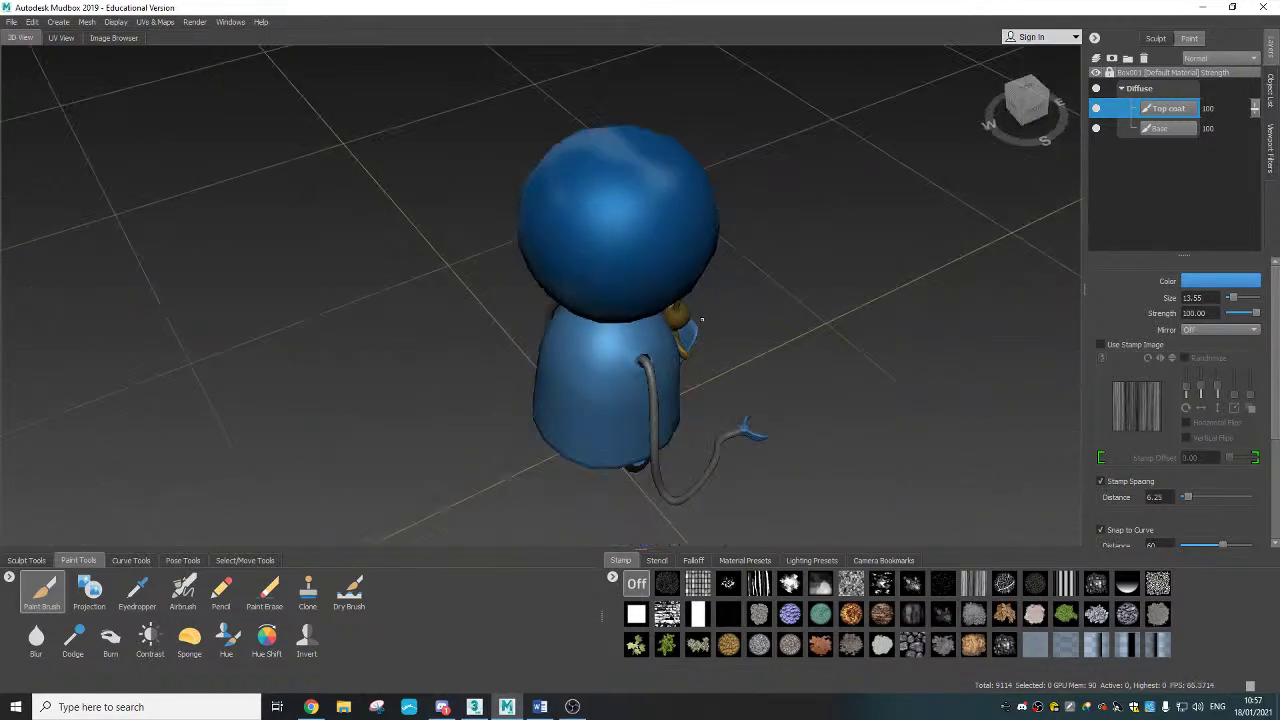
left_click_drag(665, 140, 555, 145)
mouse_move(618, 360)
left_mouse_down("alt")
mouse_move(651, 301)
mouse_move(658, 350)
mouse_move(548, 263)
mouse_move(500, 240)
mouse_move(445, 240)
left_mouse_up("alt")
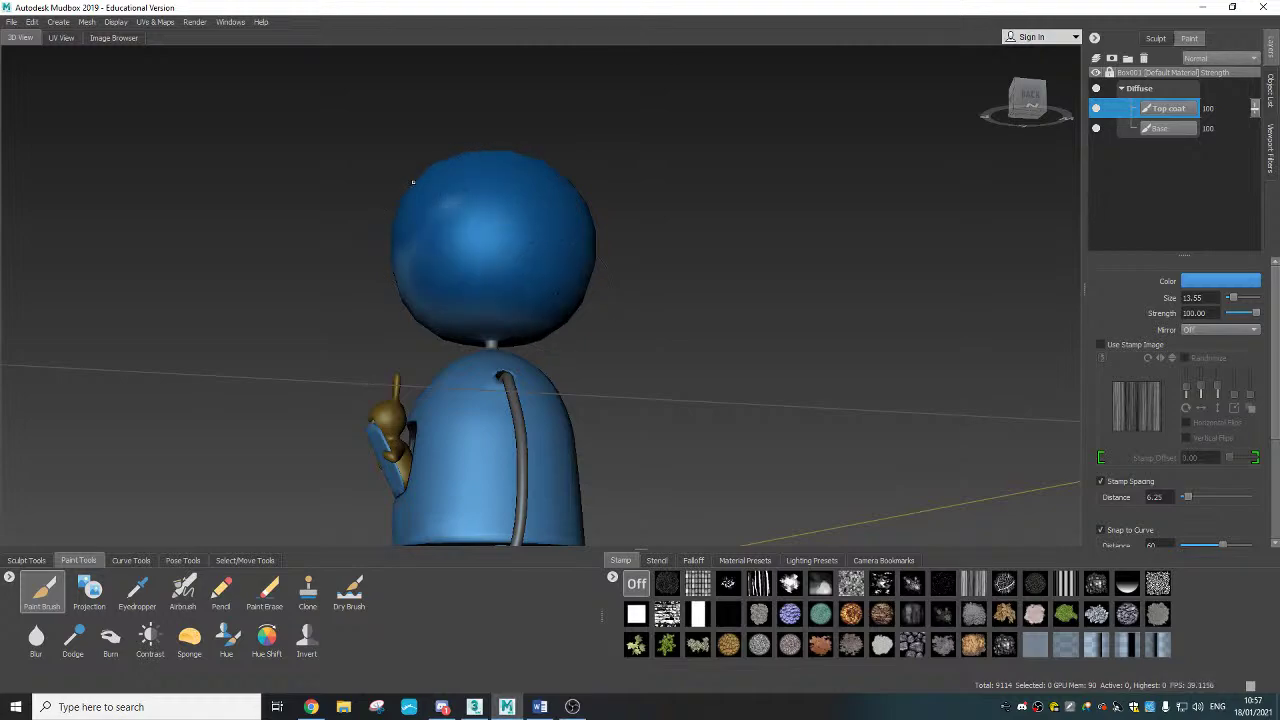
left_click_drag(412, 182, 545, 265, "alt")
mouse_move(546, 282)
left_mouse_down("alt")
mouse_move(546, 225)
mouse_move(600, 320)
left_mouse_up("alt")
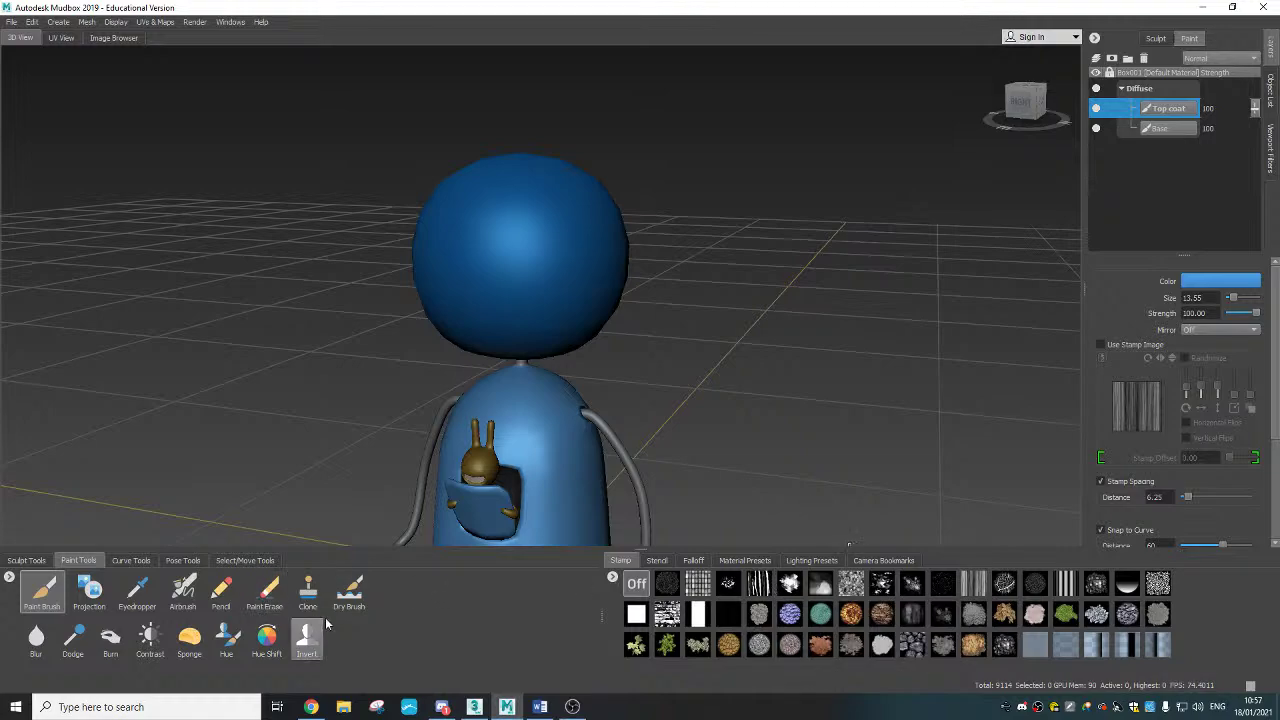
Step: Erase streaks from the head's top coat using Paint Erase with the vertical-streak stamp, size 13.55 and strength 37.50
left_click(265, 590)
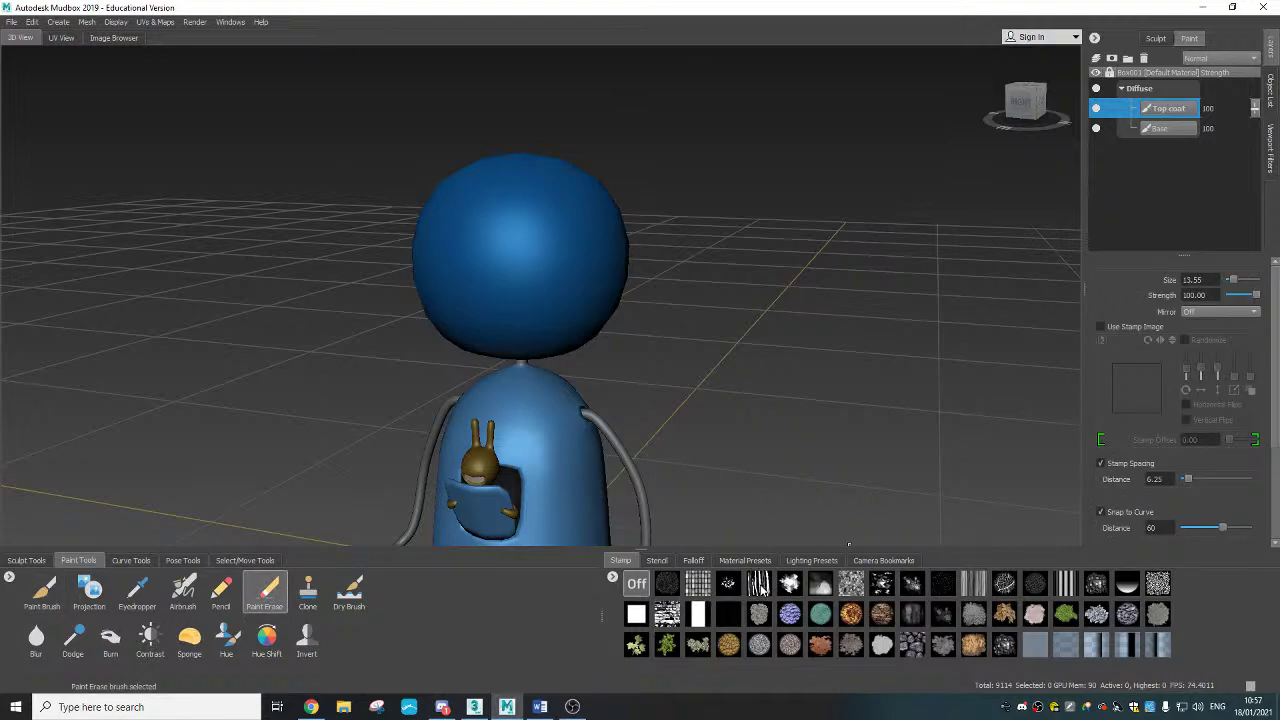
left_click(760, 586)
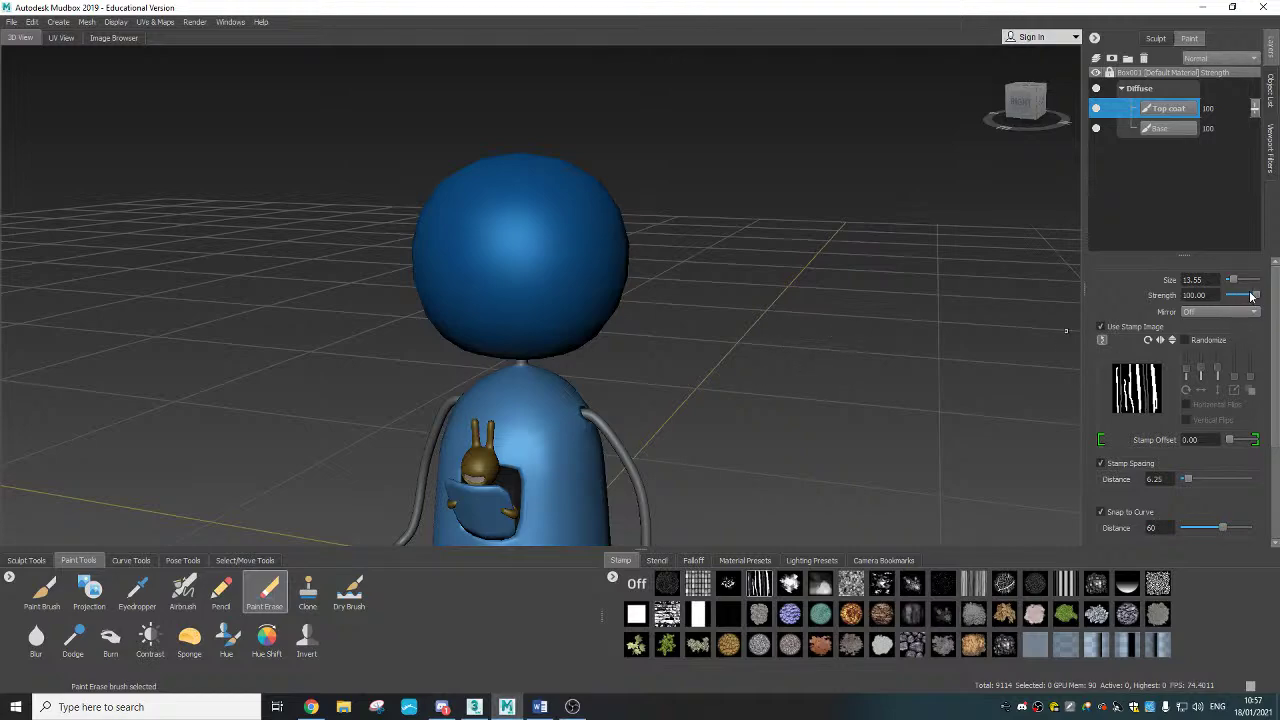
left_click_drag(1250, 295, 1238, 298)
mouse_move(535, 238)
left_mouse_down()
mouse_move(558, 243)
mouse_move(563, 227)
mouse_move(525, 236)
mouse_move(605, 262)
mouse_move(584, 264)
left_mouse_up()
left_click_drag(727, 298, 693, 309, "alt")
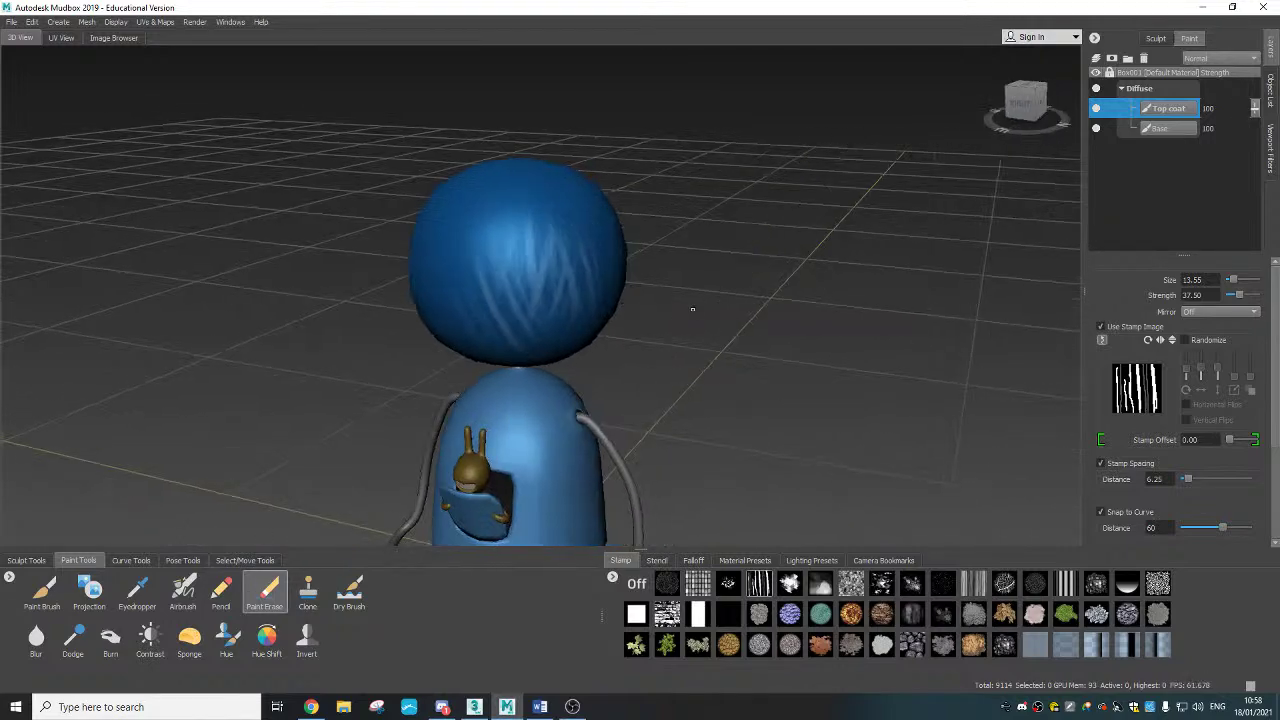
Step: Erase finer crossing streaks on the head's front and side with the eraser at size 5.51 and strength 7.50
left_click_drag(1238, 298, 1230, 282)
left_click_drag(532, 243, 561, 282)
mouse_move(559, 223)
left_mouse_down()
mouse_move(543, 268)
mouse_move(511, 223)
left_mouse_up()
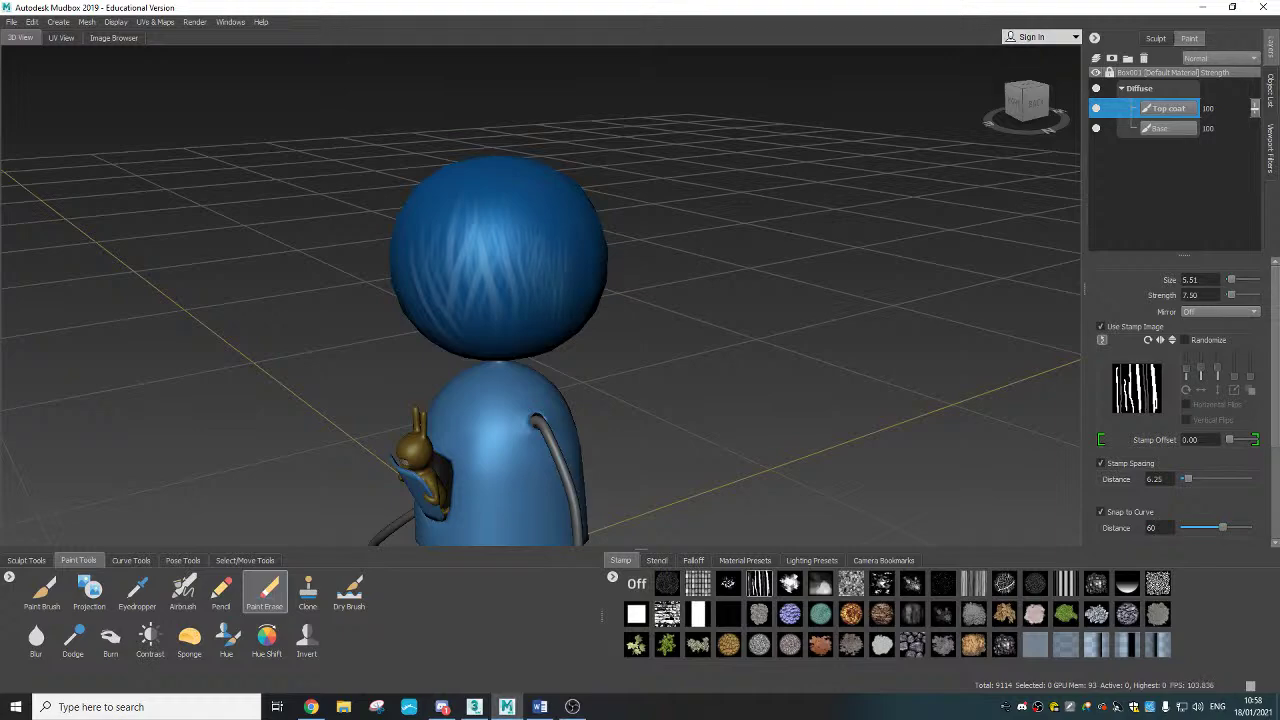
left_click_drag(499, 264, 499, 296)
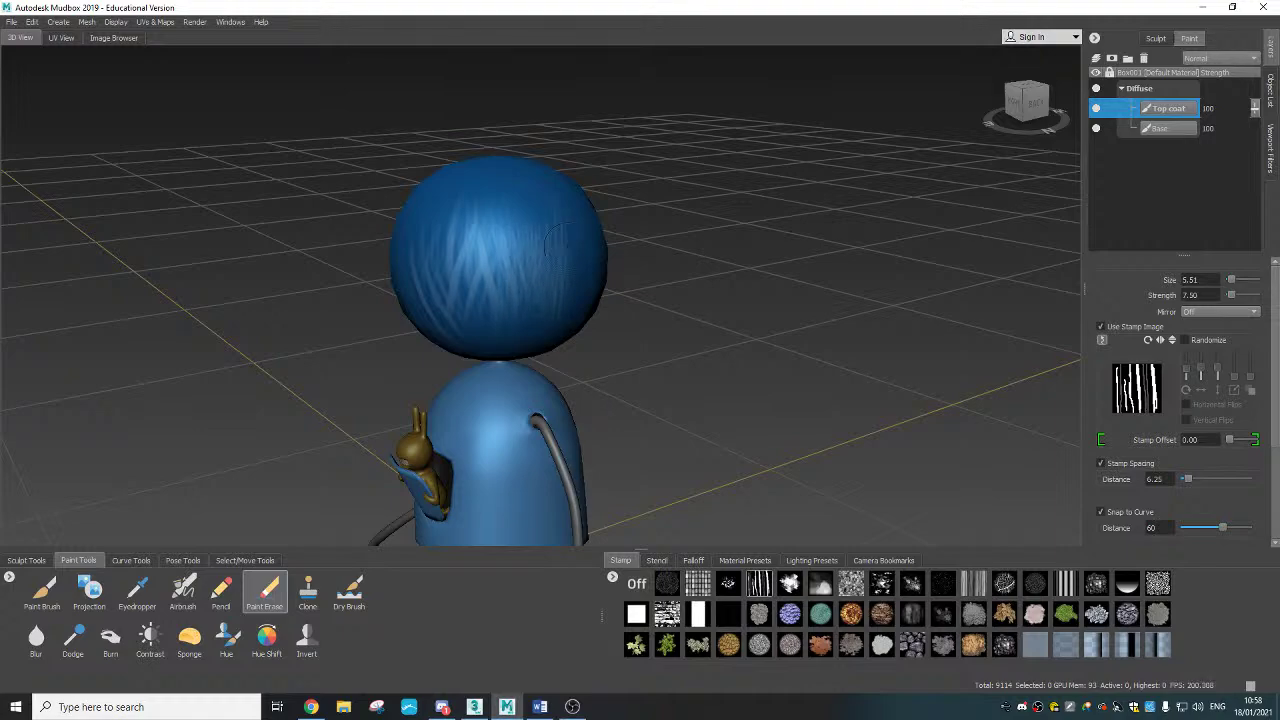
left_click_drag(556, 222, 487, 226)
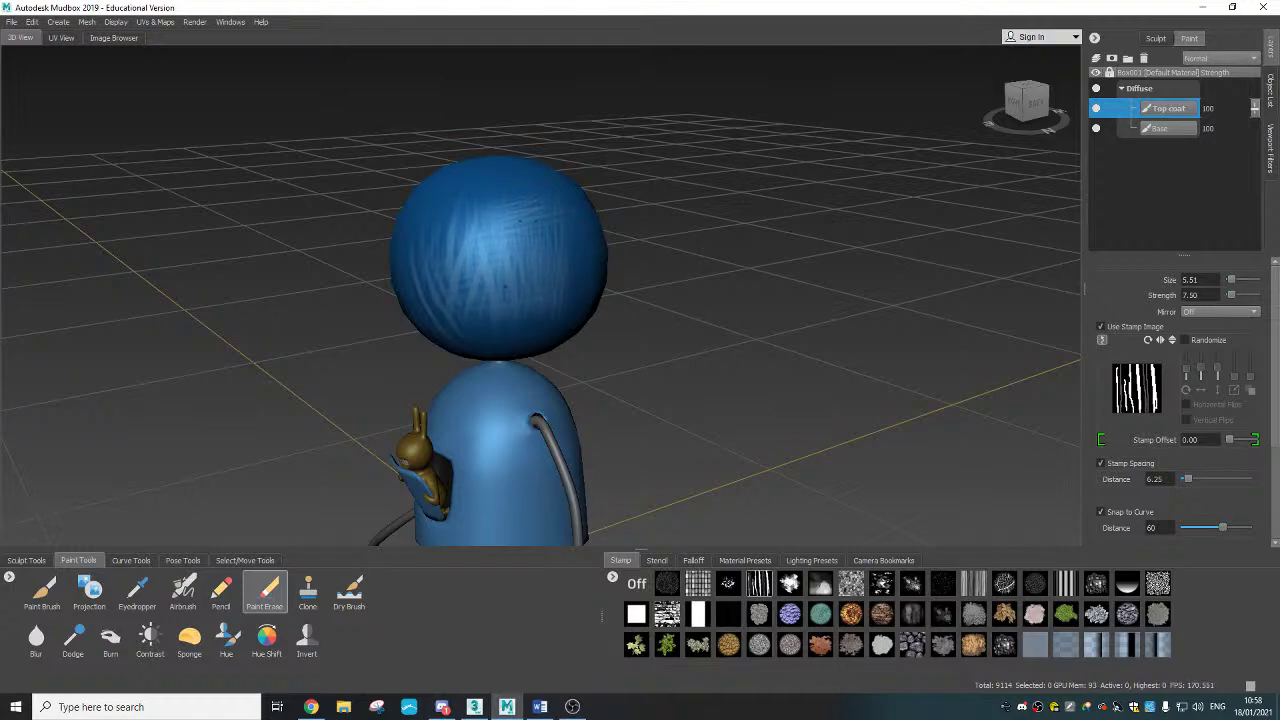
mouse_move(556, 227)
left_mouse_down()
mouse_move(480, 242)
mouse_move(482, 205)
mouse_move(548, 222)
mouse_move(515, 285)
left_mouse_up()
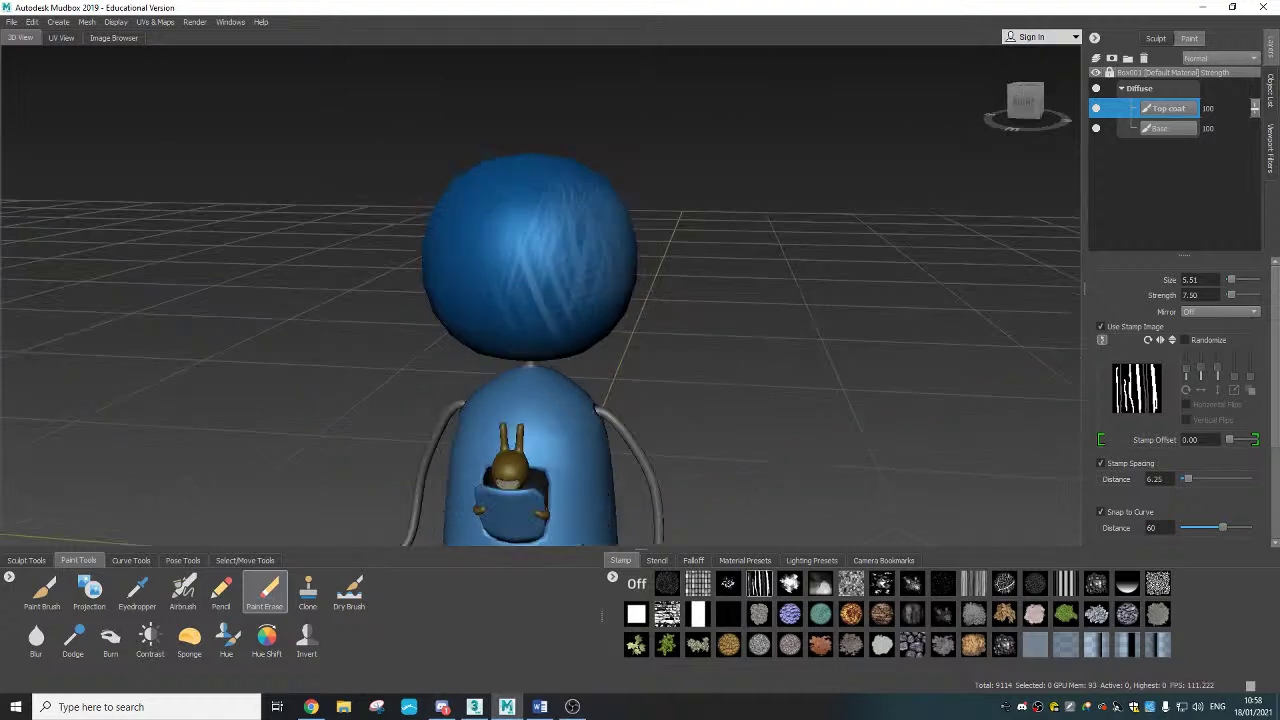
left_click_drag(546, 210, 517, 266)
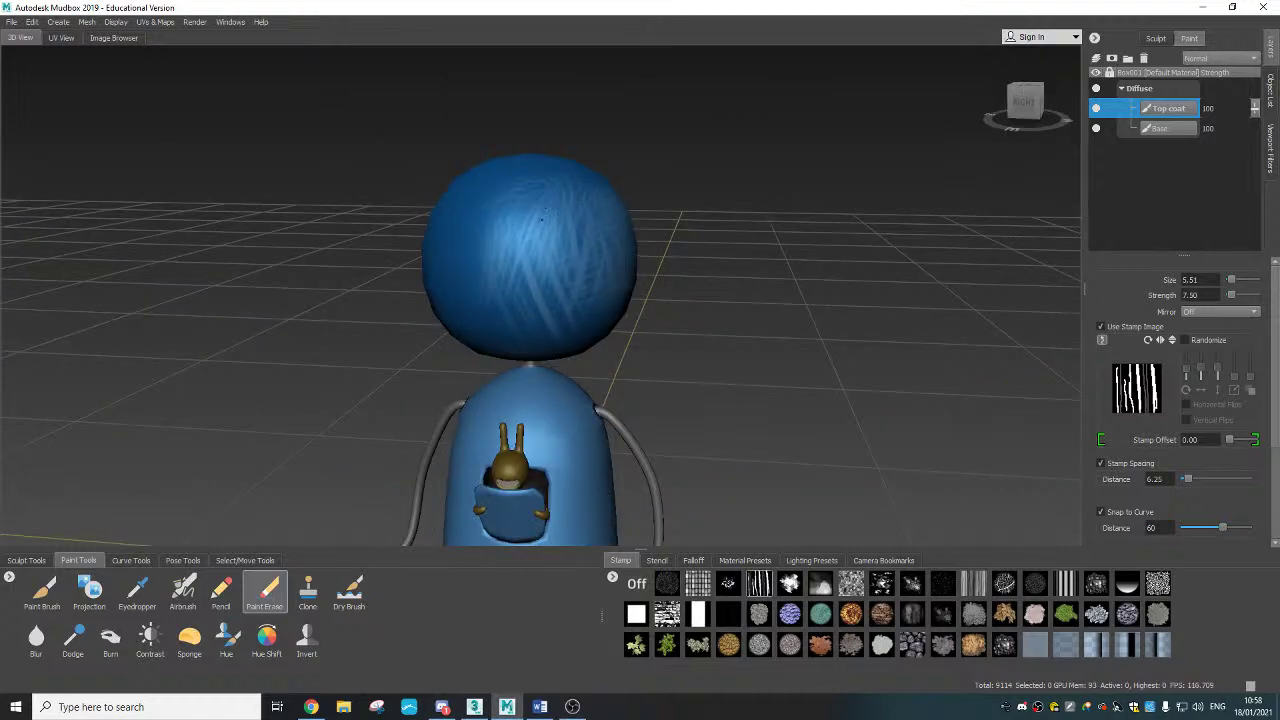
Step: Extend the fine streak wear around the back, top and other sides of the head with the 5.51 eraser
mouse_move(545, 211)
left_mouse_down("alt")
mouse_move(600, 240)
mouse_move(501, 269)
left_mouse_up("alt")
left_click_drag(582, 262, 488, 175, "alt")
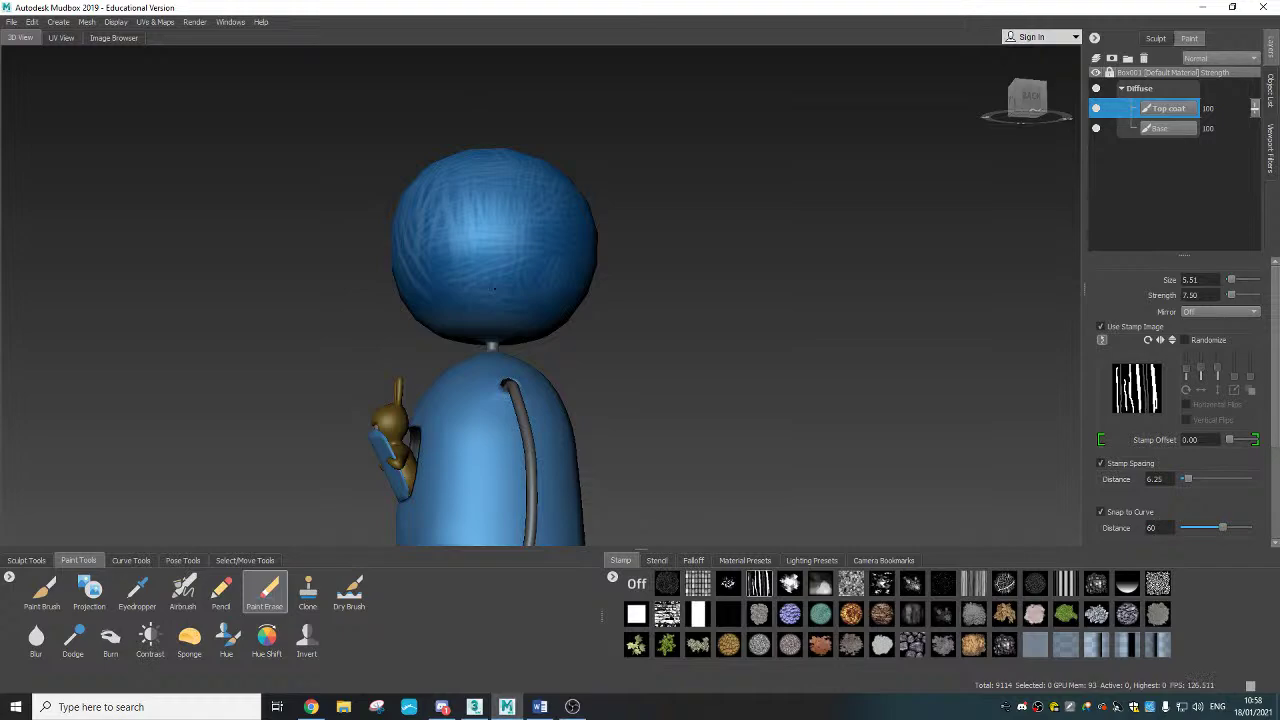
left_click_drag(538, 232, 472, 240, "alt")
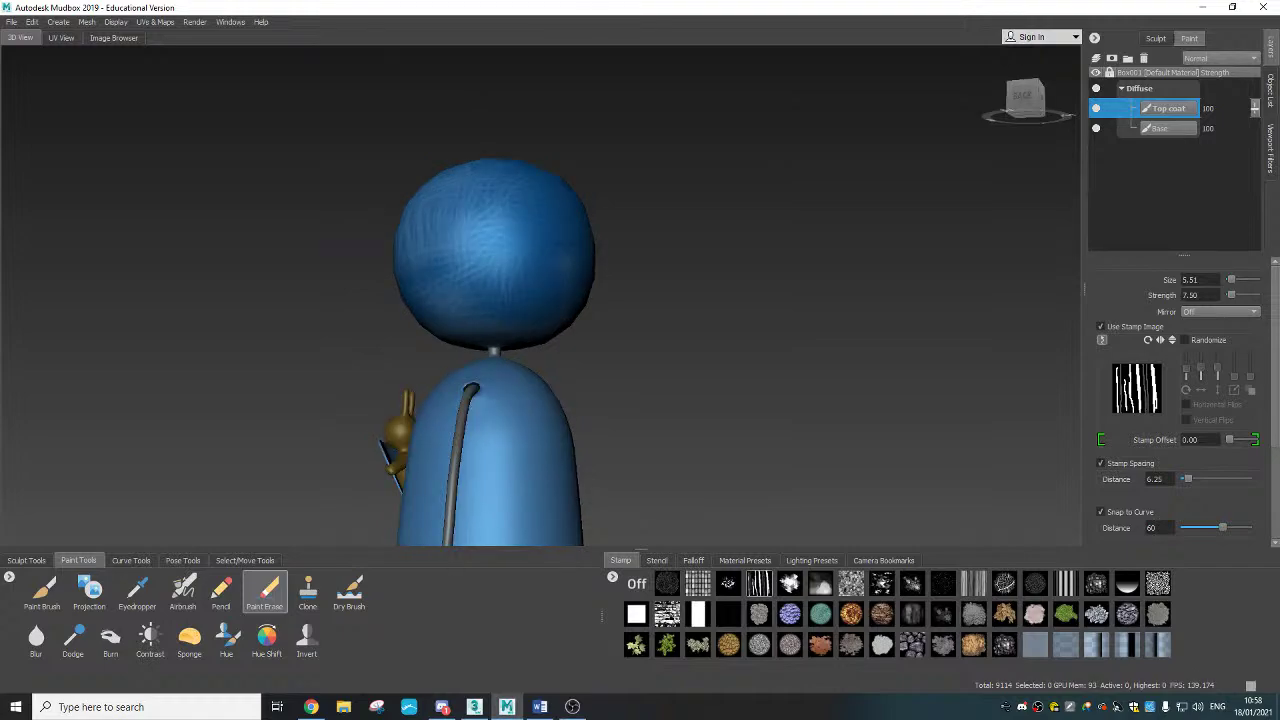
mouse_move(530, 250)
left_mouse_down("alt")
mouse_move(512, 216)
mouse_move(535, 266)
left_mouse_up("alt")
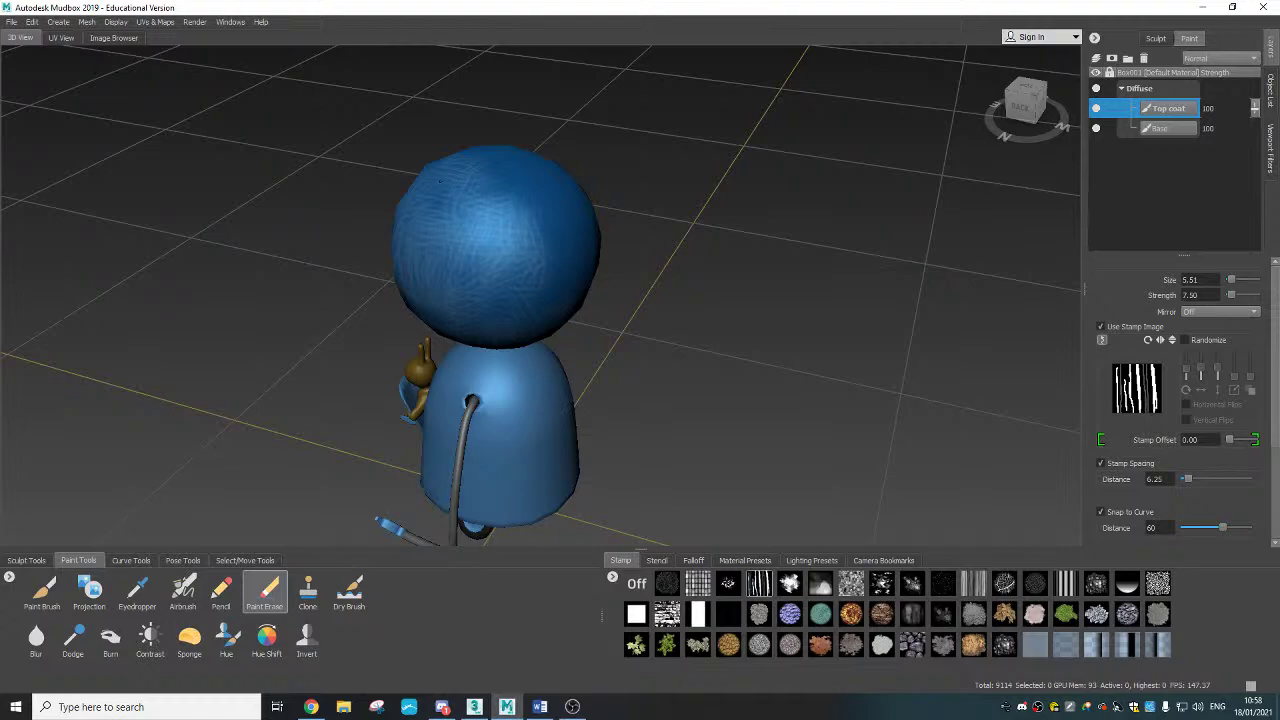
left_click_drag(494, 240, 571, 215, "alt")
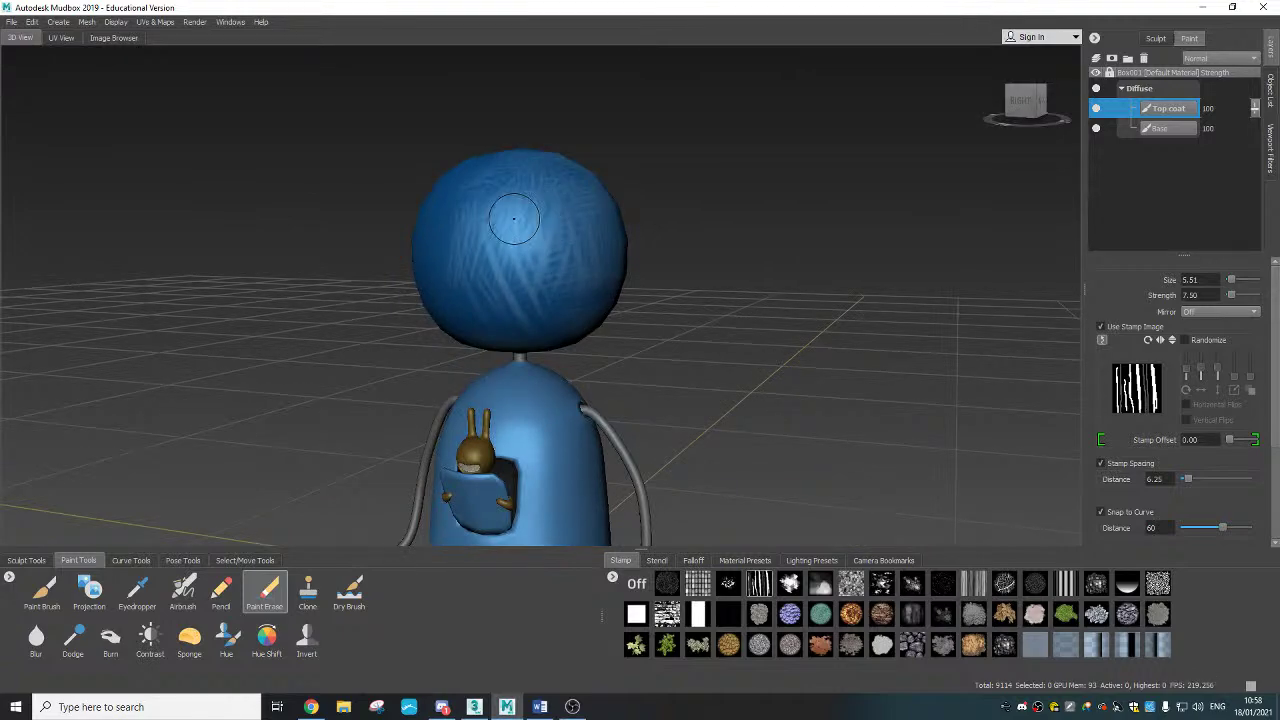
mouse_move(527, 215)
left_mouse_down()
mouse_move(543, 260)
mouse_move(592, 280)
mouse_move(522, 262)
mouse_move(500, 274)
left_mouse_up()
Step: Soften the streaks on the head's front and side with the cloudy splotch eraser stamp at size 10.48 and strength 7.50
left_click(790, 583)
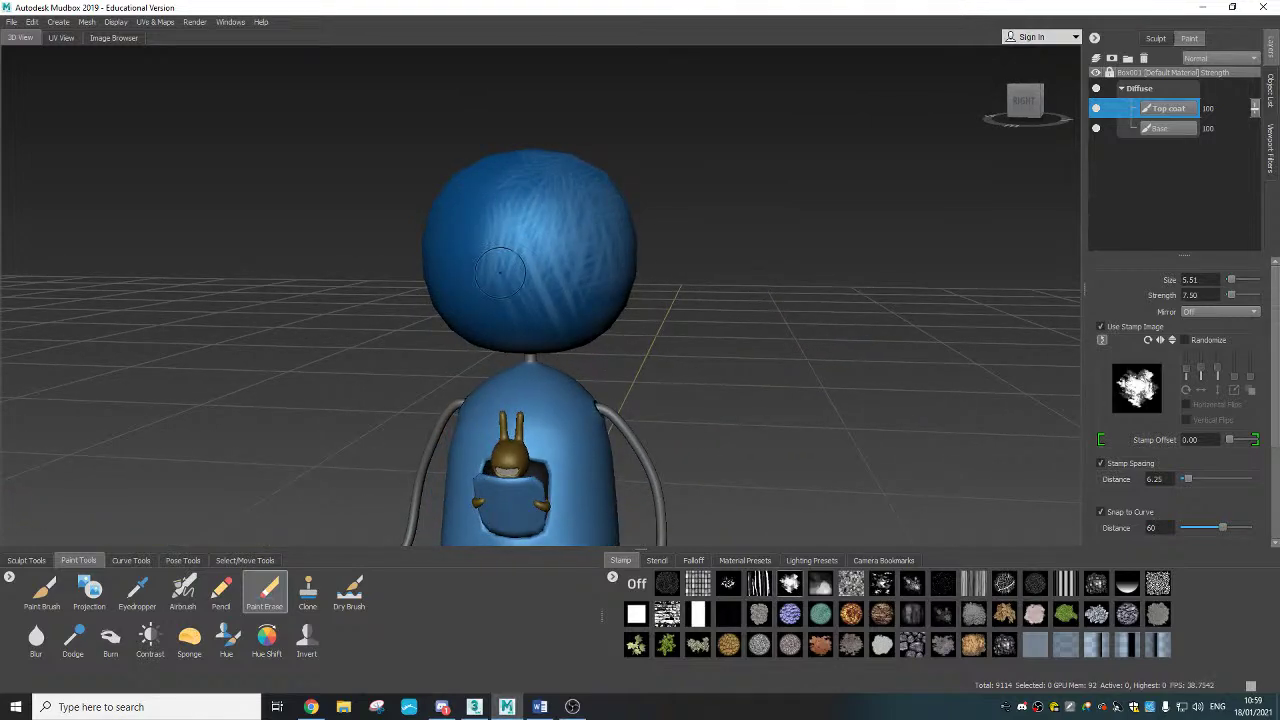
mouse_move(501, 263)
left_mouse_down()
mouse_move(496, 237)
mouse_move(494, 268)
mouse_move(560, 229)
mouse_move(576, 254)
mouse_move(545, 248)
mouse_move(541, 290)
left_mouse_up()
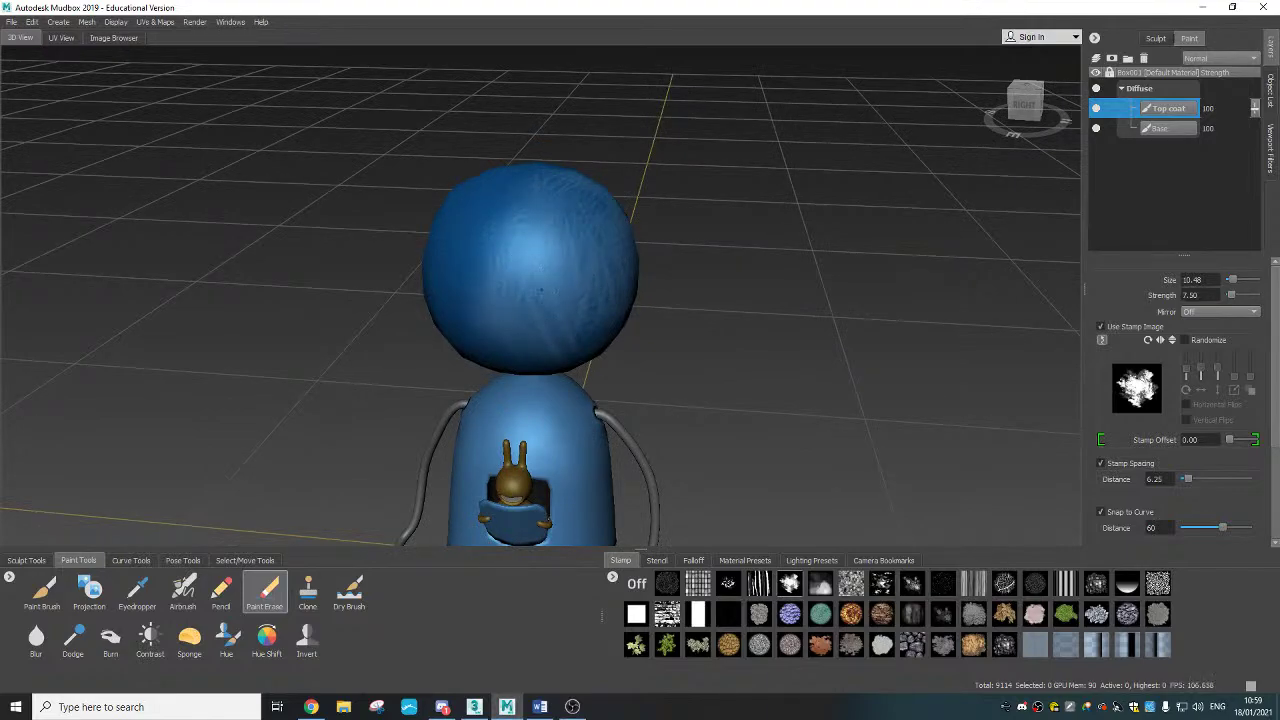
left_click_drag(694, 343, 651, 317, "alt")
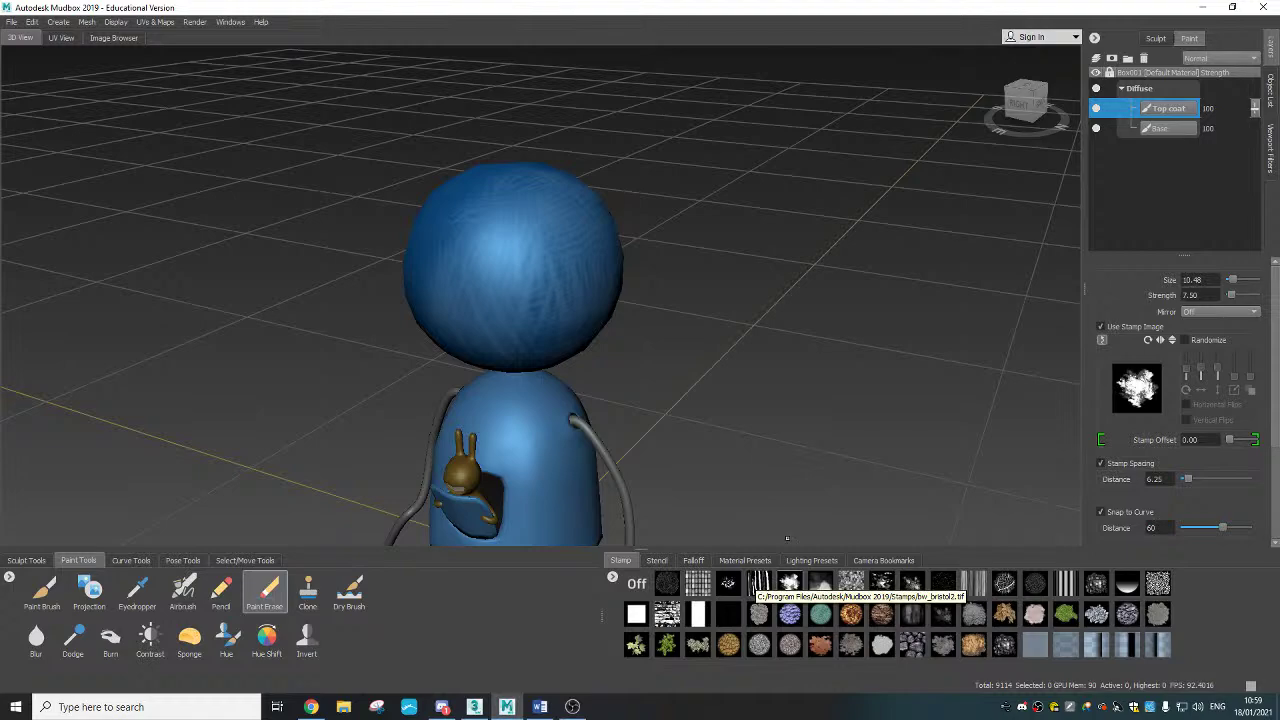
left_click_drag(545, 260, 475, 215, "alt")
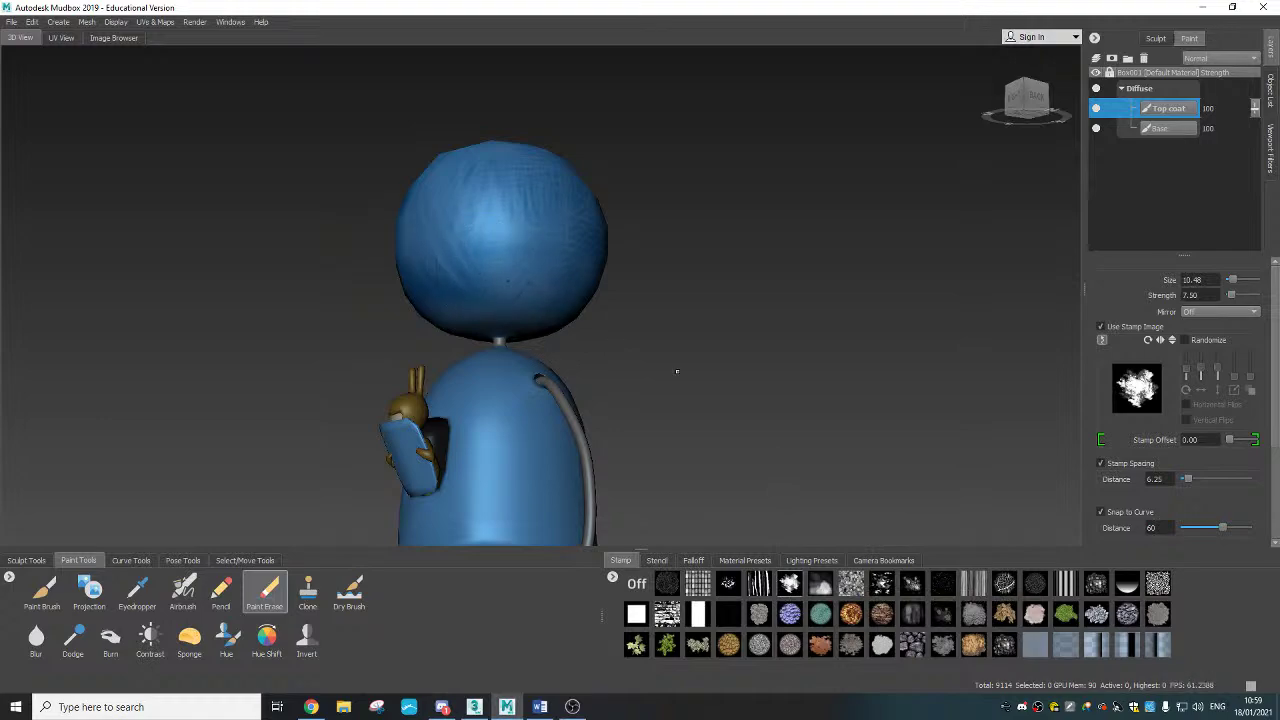
left_click_drag(677, 371, 622, 373, "alt")
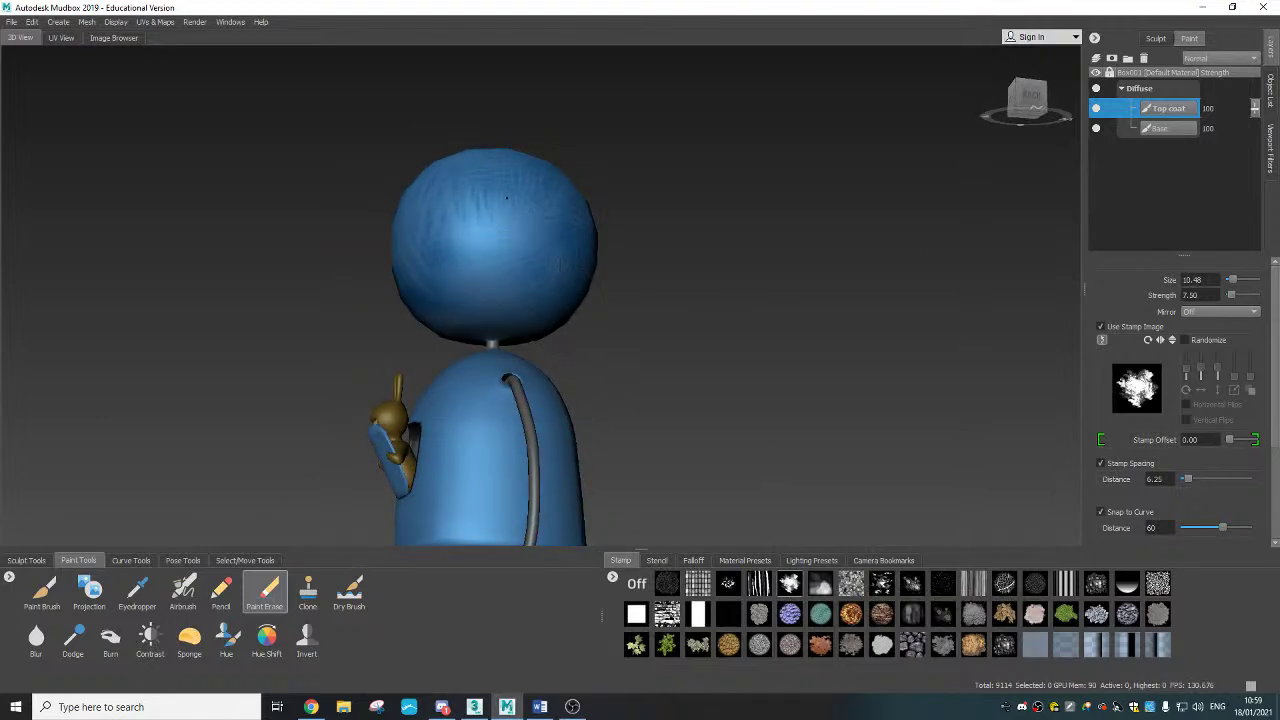
left_click_drag(461, 225, 541, 243, "alt")
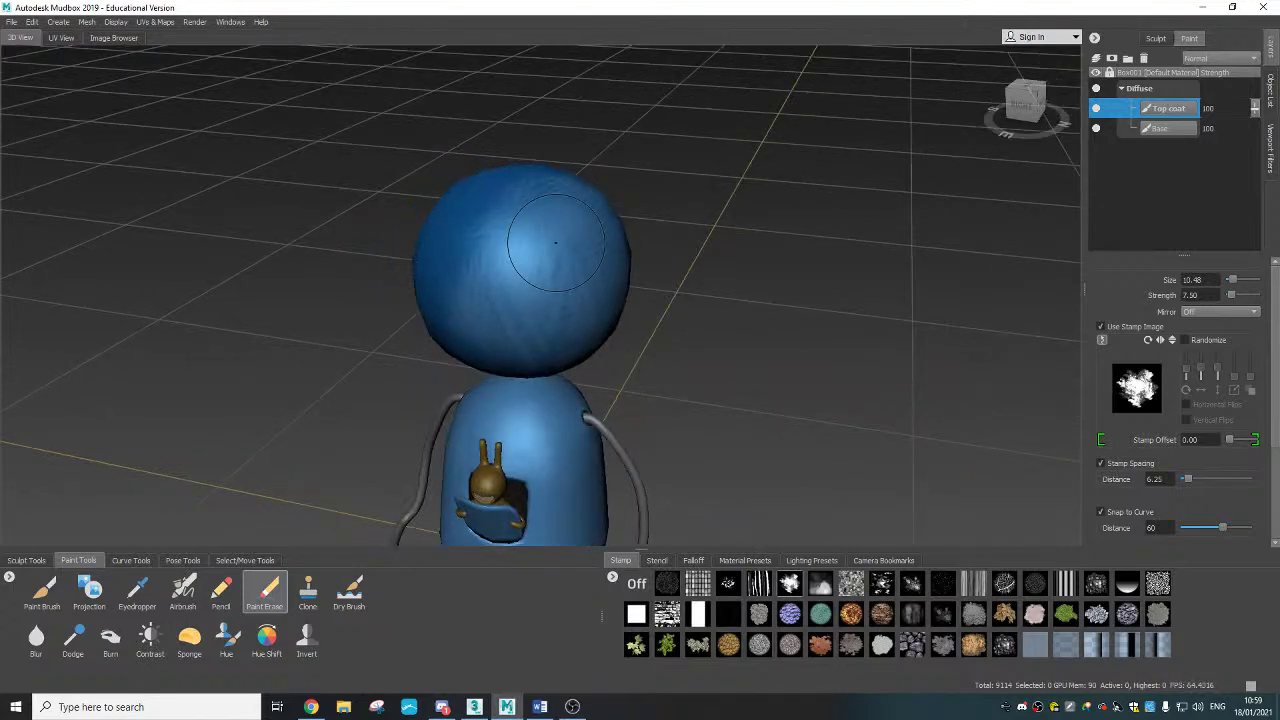
Step: Extend the soft splotchy wear over the top, back and remaining sides of the head with the 10.48 eraser
left_click_drag(632, 196, 445, 298, "alt")
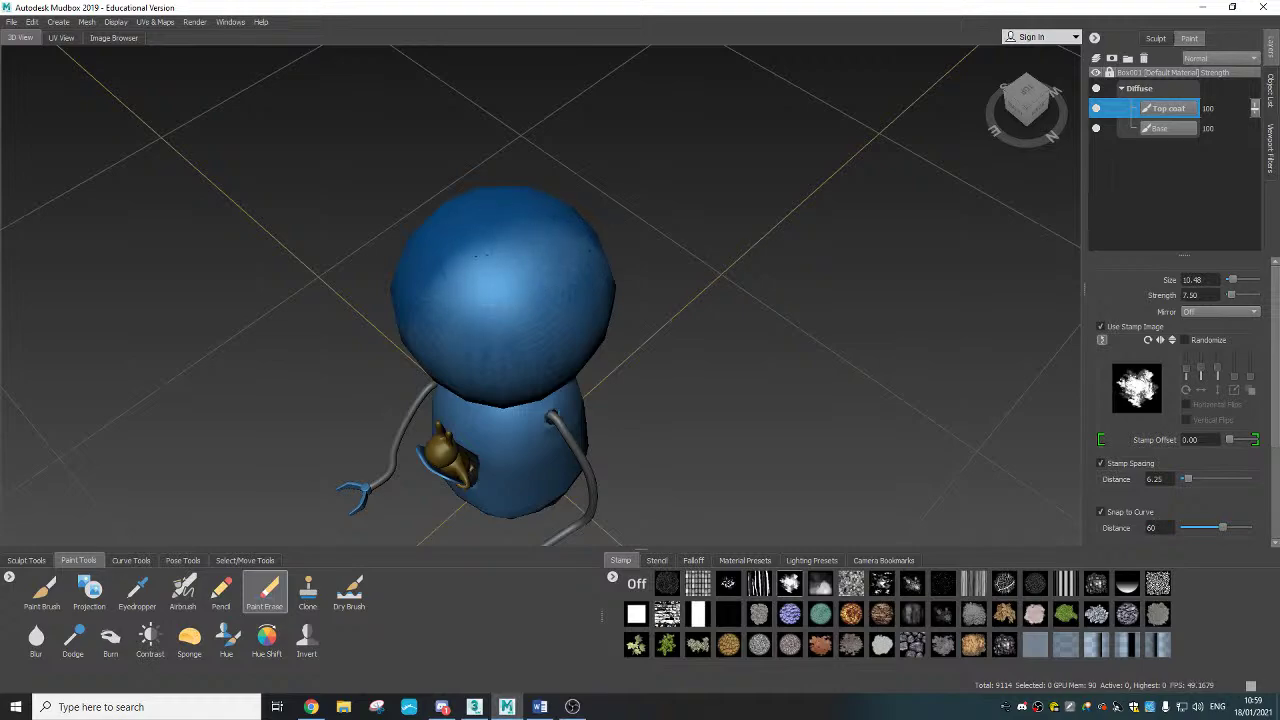
mouse_move(530, 265)
left_mouse_down("alt")
mouse_move(542, 344)
mouse_move(530, 205)
left_mouse_up("alt")
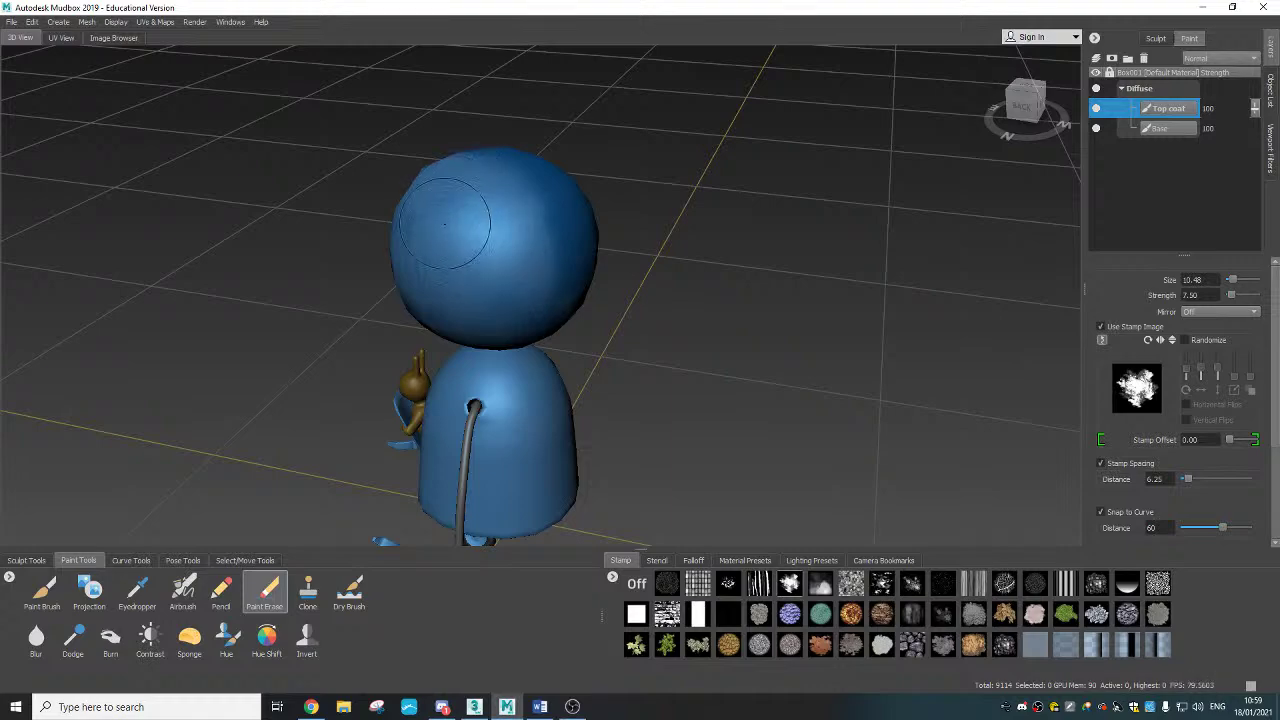
left_click_drag(518, 214, 608, 277, "alt")
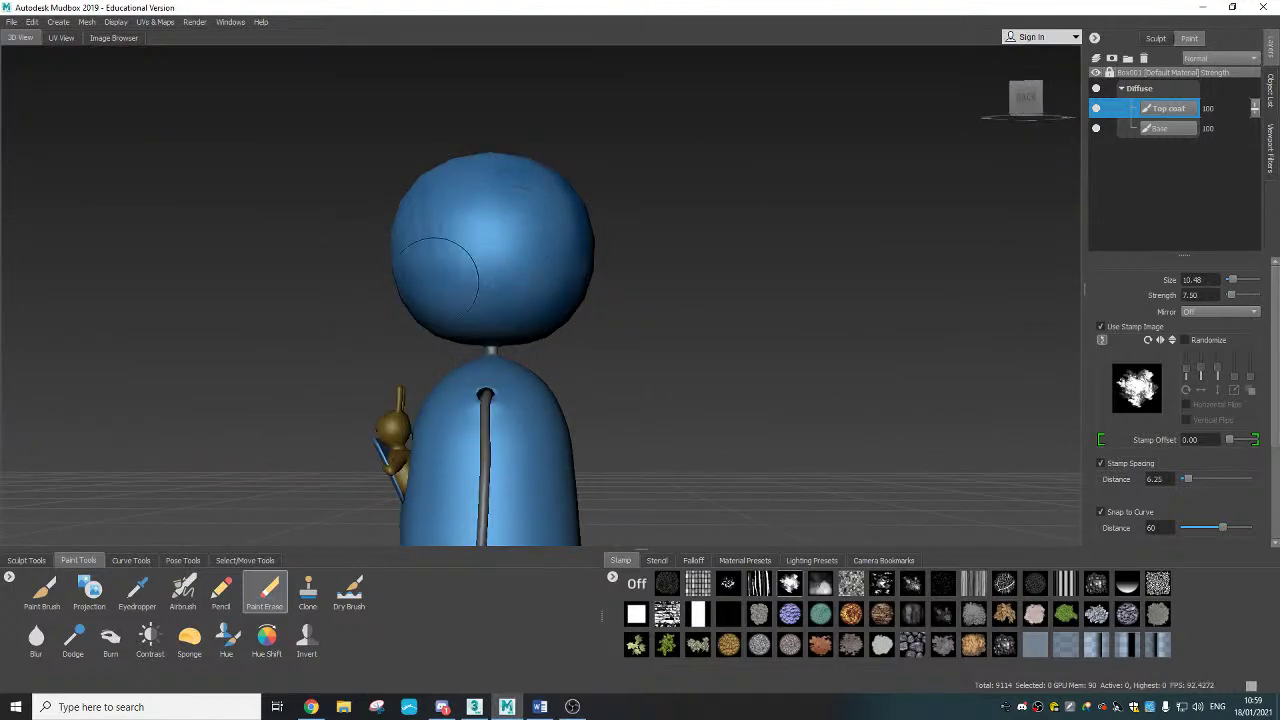
mouse_move(490, 270)
left_mouse_down("alt")
mouse_move(612, 290)
mouse_move(588, 323)
mouse_move(658, 323)
left_mouse_up("alt")
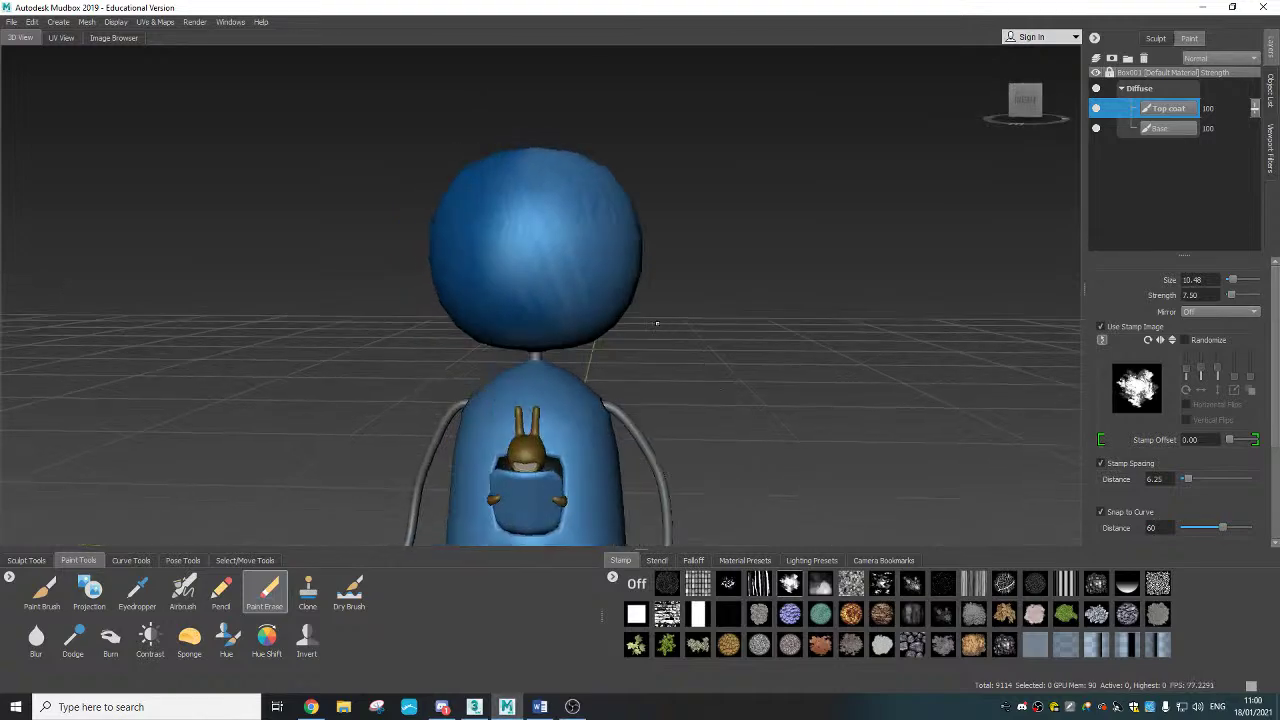
left_click_drag(595, 262, 570, 232, "alt")
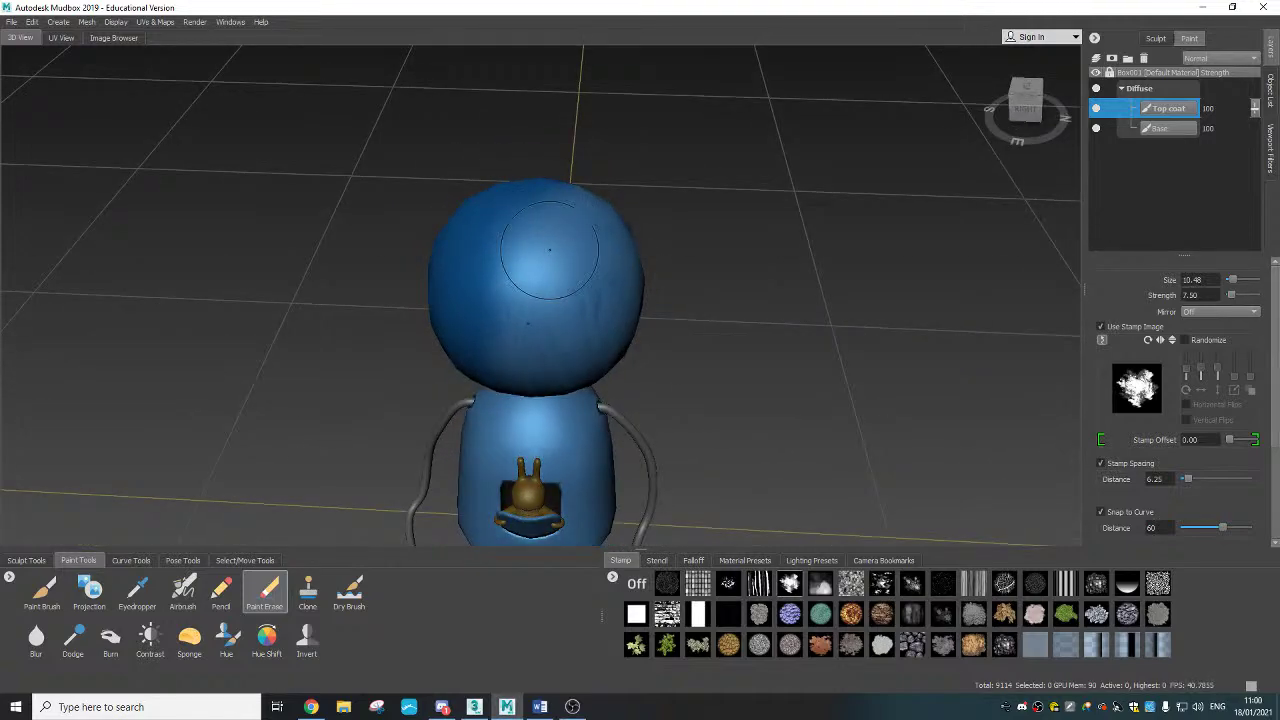
left_click_drag(545, 262, 590, 95, "alt")
middle_click_drag(666, 505, 647, 439, "alt")
left_click_drag(647, 439, 997, 404, "alt")
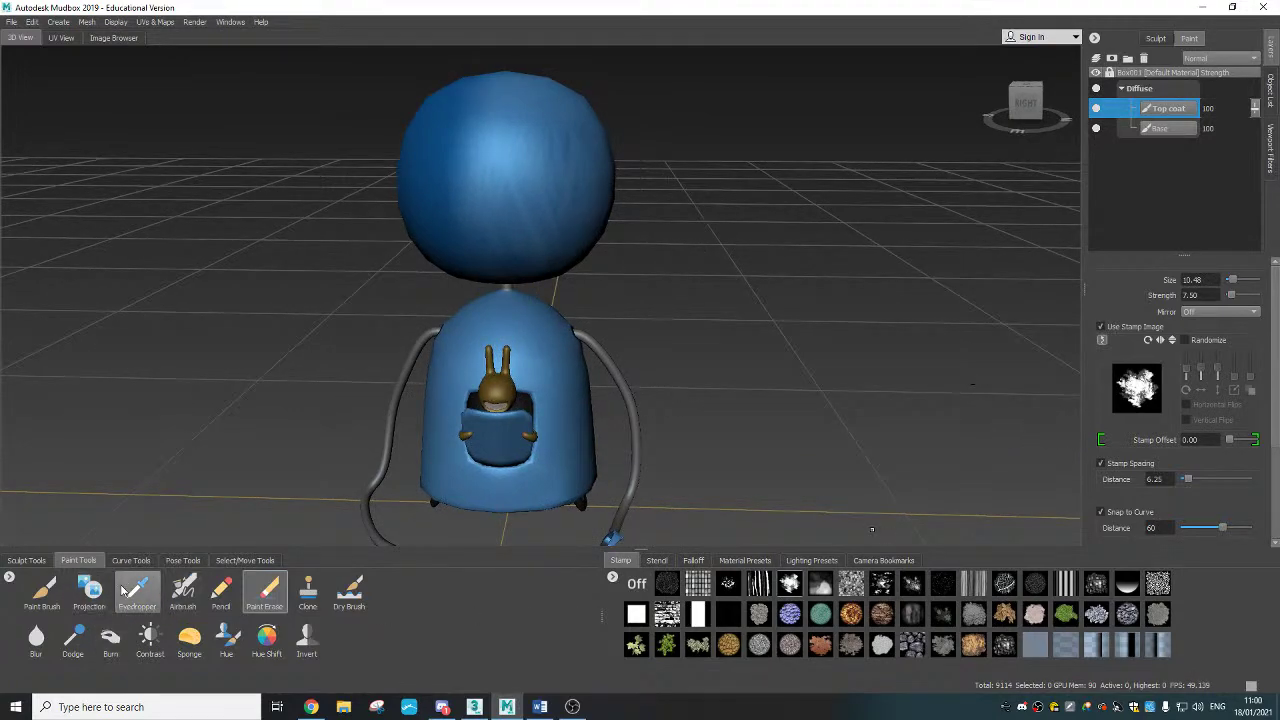
Step: Turn off the stamp image and switch to the Paint Brush, keeping its current blue color
left_click(637, 584)
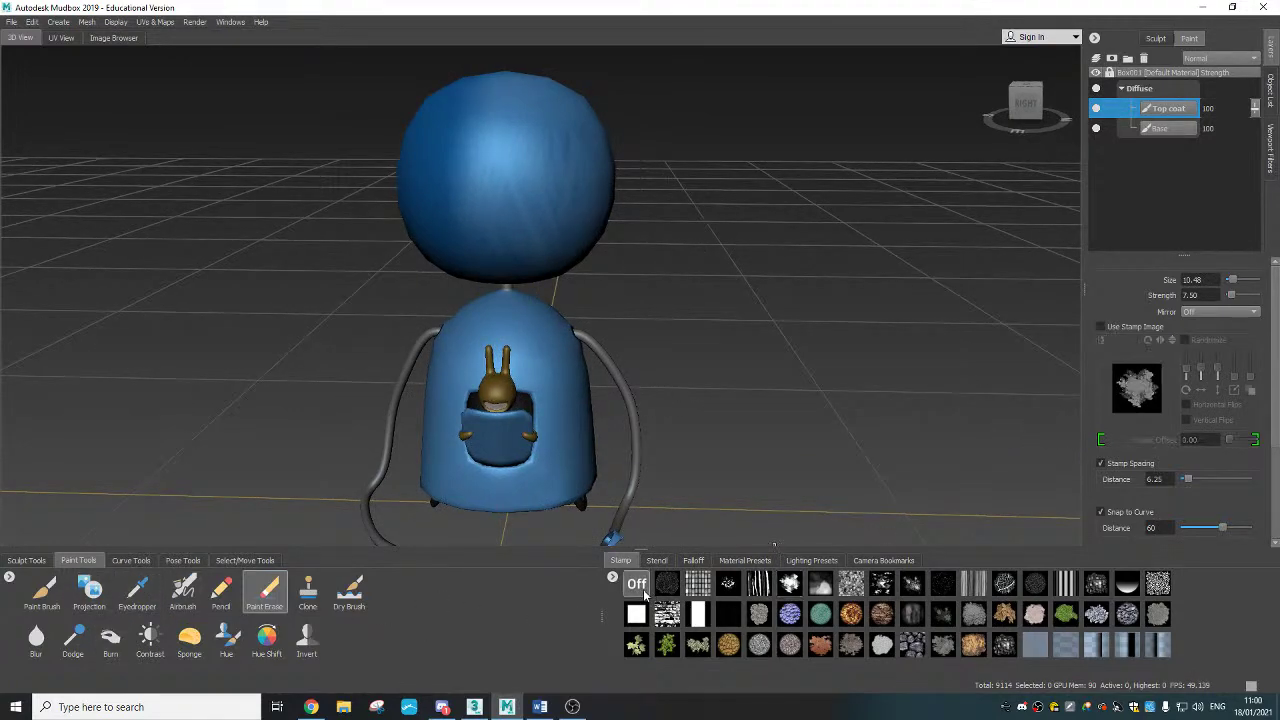
left_click(1101, 327)
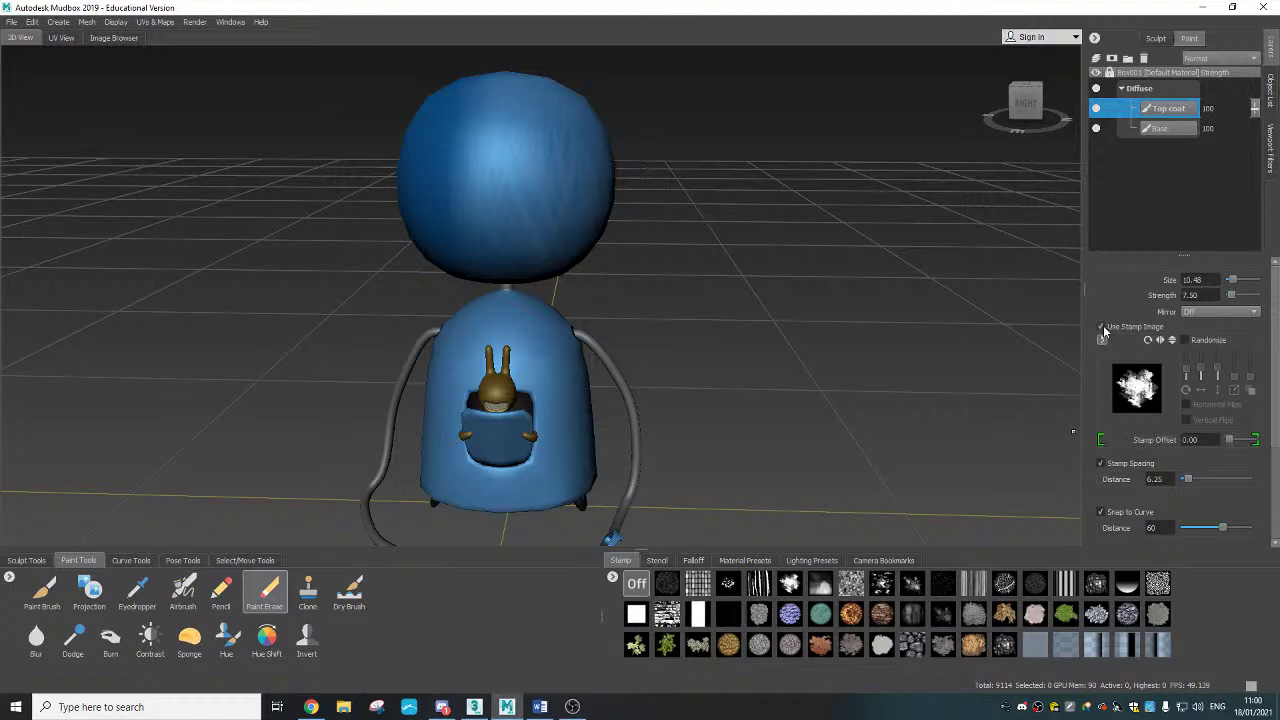
left_click(1101, 327)
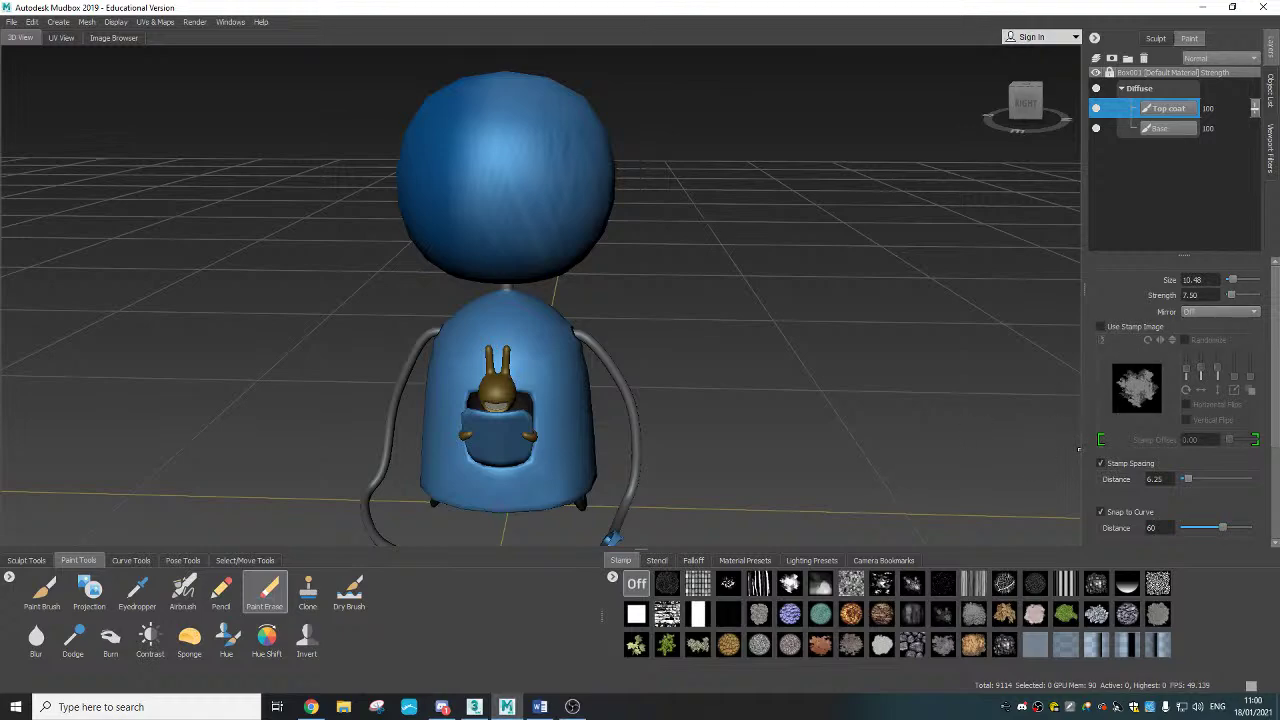
left_click(42, 592)
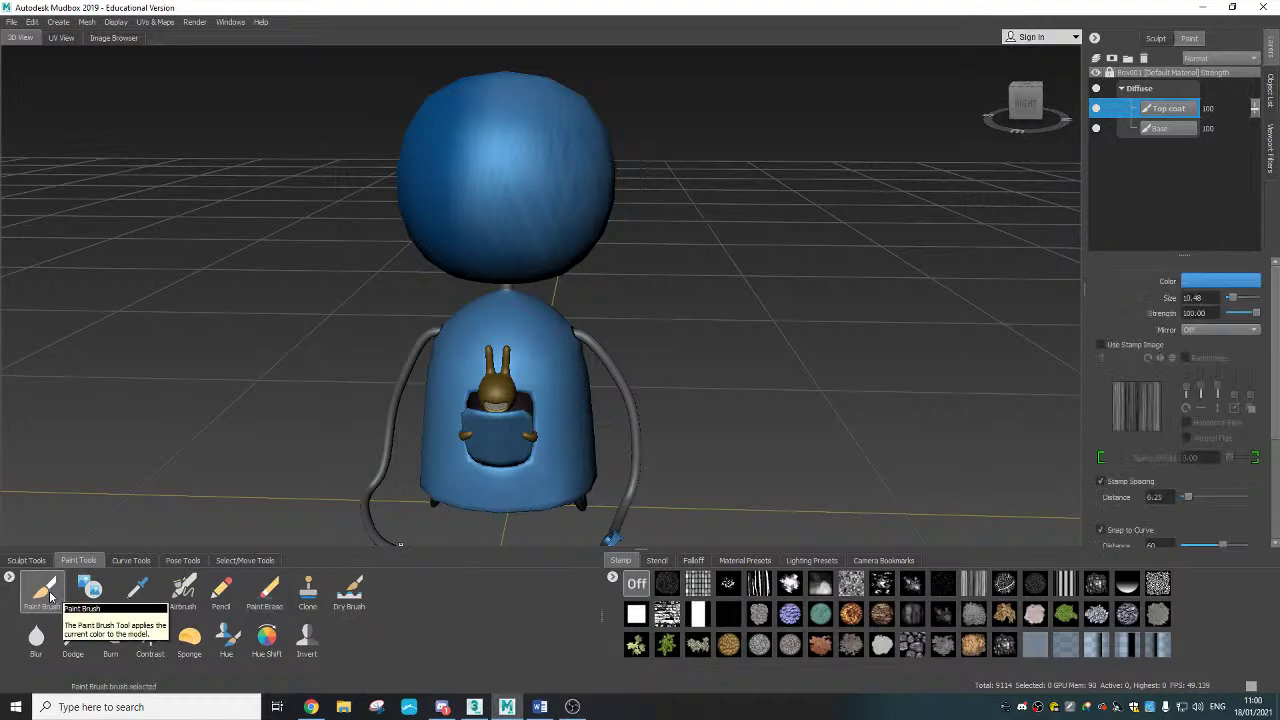
left_click(1212, 285)
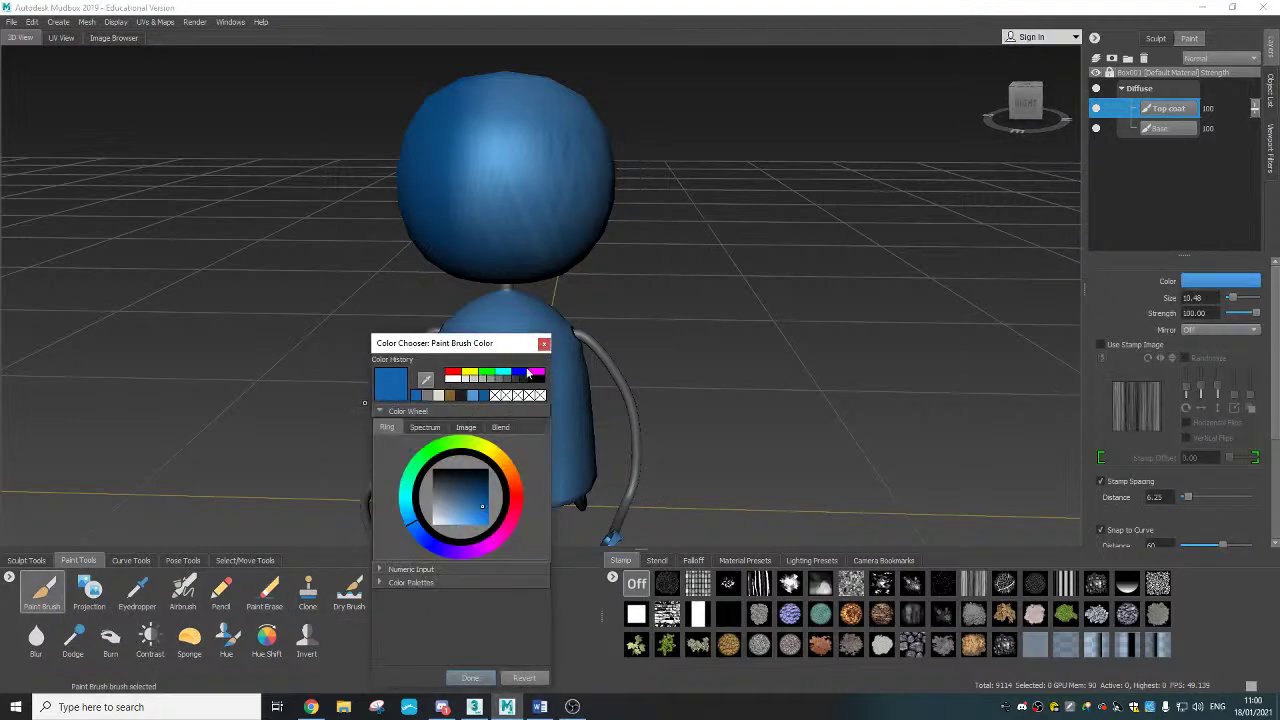
left_click(543, 344)
Step: Paint the blue top coat on the torso's side beside the pouch, using brush size 10.48 and strength 100
left_click_drag(759, 433, 662, 474, "alt")
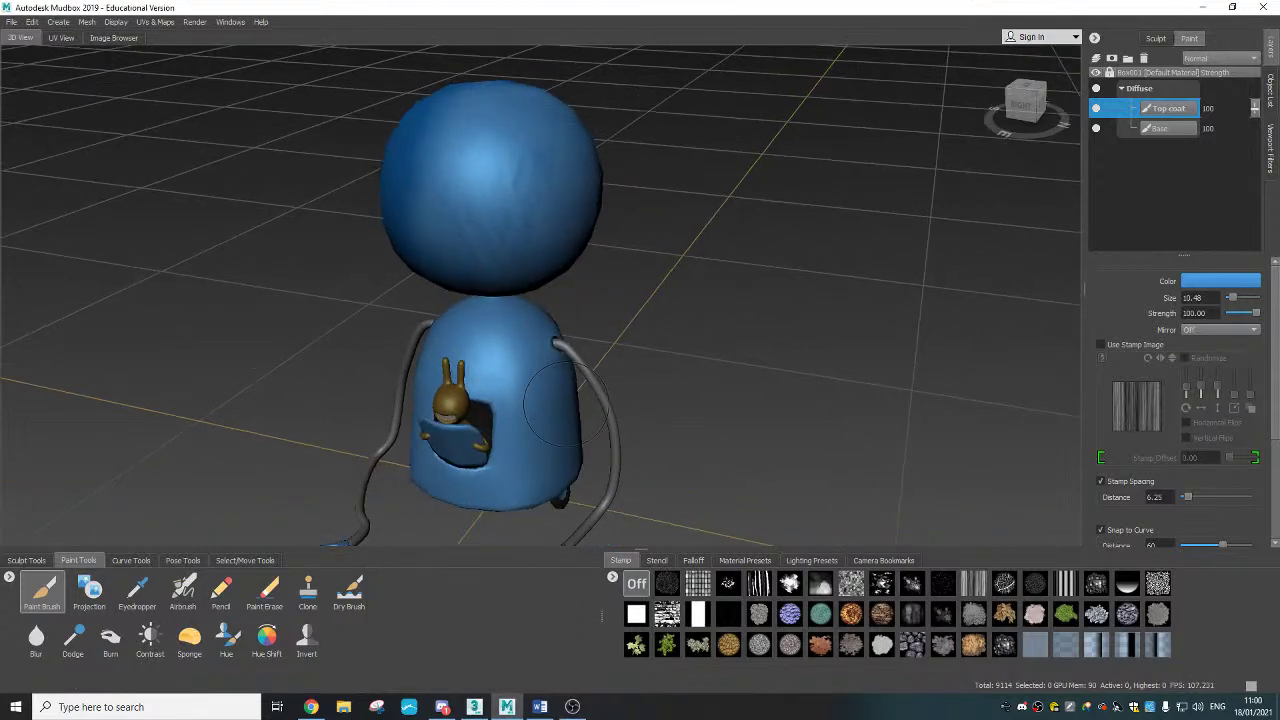
left_click_drag(511, 352, 529, 429)
left_click_drag(770, 430, 666, 445, "alt")
middle_click_drag(597, 413, 696, 409, "alt")
left_click_drag(696, 409, 700, 432, "alt")
scroll(708, 366, "up", 3)
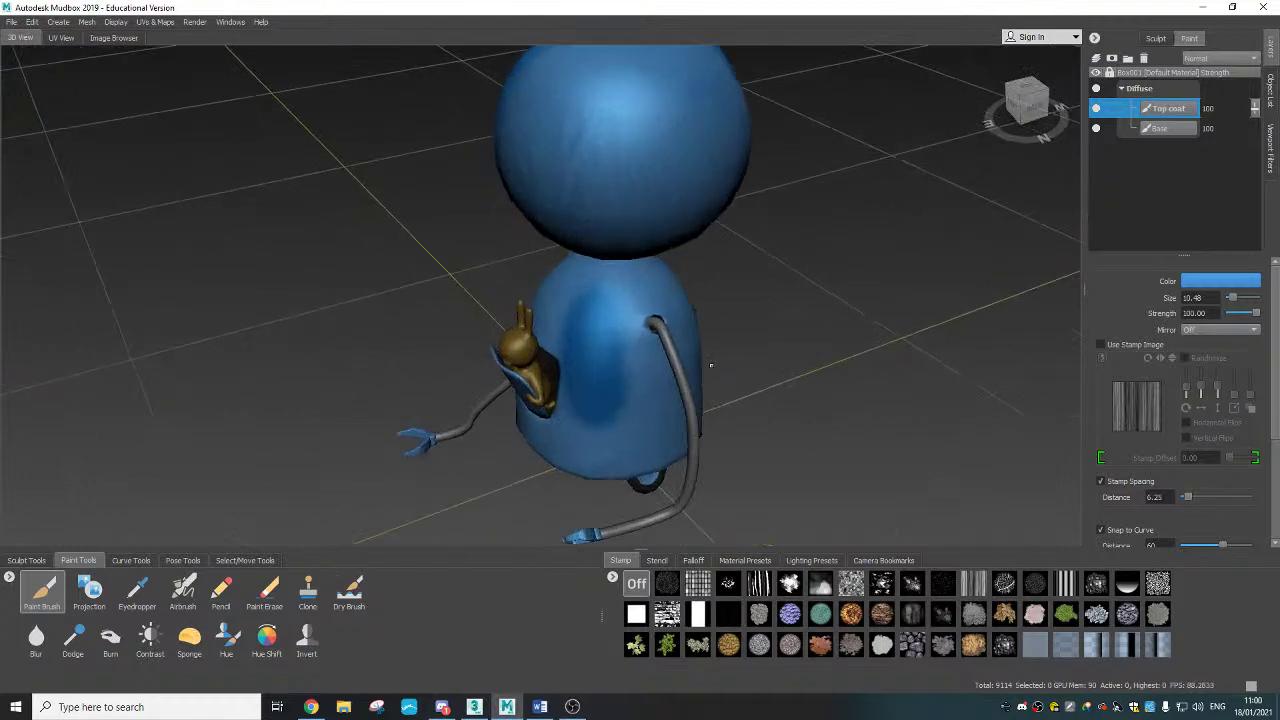
mouse_move(643, 325)
left_mouse_down()
mouse_move(657, 478)
mouse_move(622, 484)
mouse_move(611, 470)
mouse_move(603, 490)
left_mouse_up()
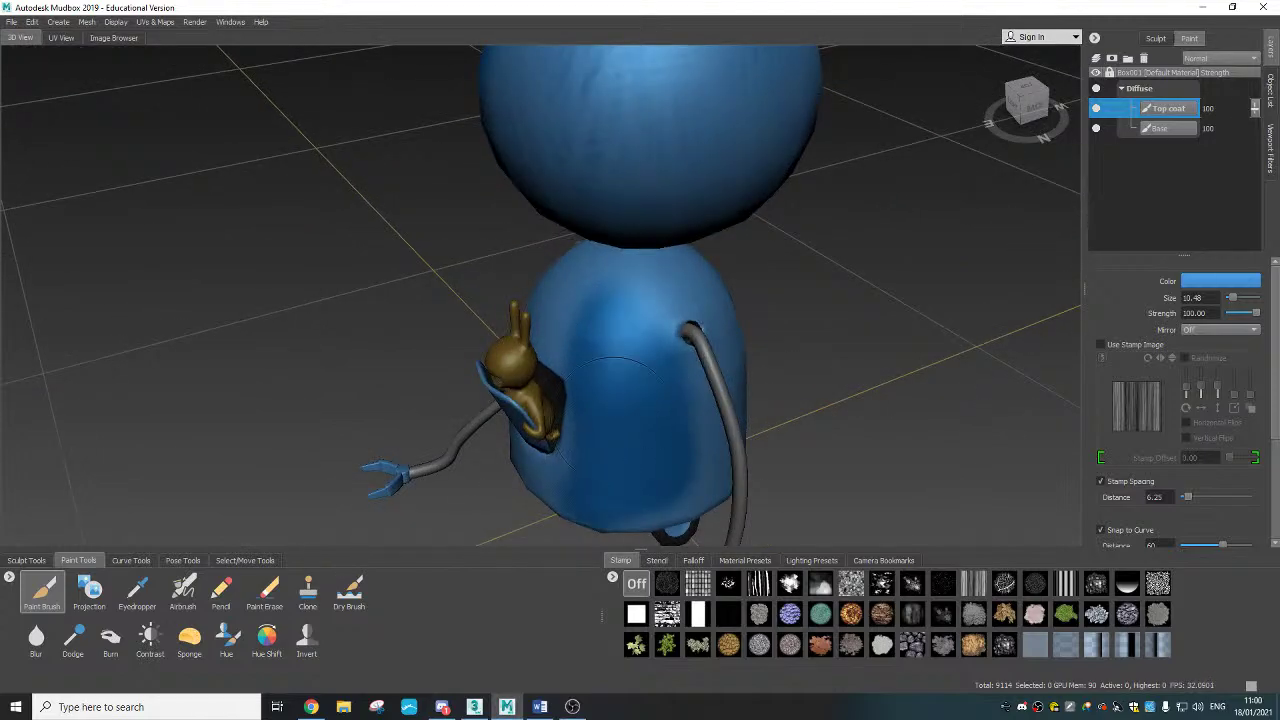
left_click_drag(622, 308, 646, 312)
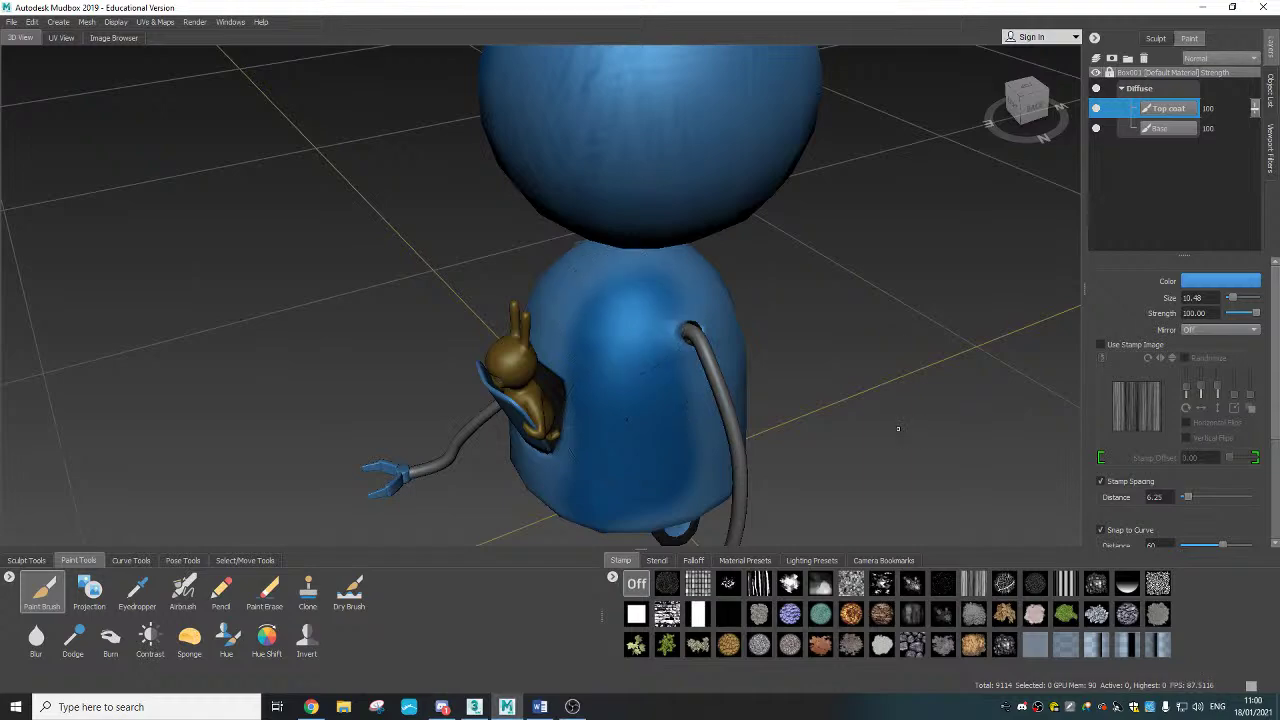
Step: Cover the back of the robot's torso with the blue top coat using the 10.48 brush
left_click_drag(898, 428, 816, 384, "alt")
mouse_move(908, 410)
left_mouse_down("alt")
mouse_move(860, 441)
mouse_move(838, 478)
left_mouse_up("alt")
mouse_move(626, 288)
left_mouse_down()
mouse_move(678, 336)
mouse_move(634, 304)
mouse_move(652, 350)
mouse_move(652, 436)
mouse_move(610, 374)
left_mouse_up()
left_click_drag(843, 460, 832, 418, "alt")
left_click_drag(591, 320, 602, 304)
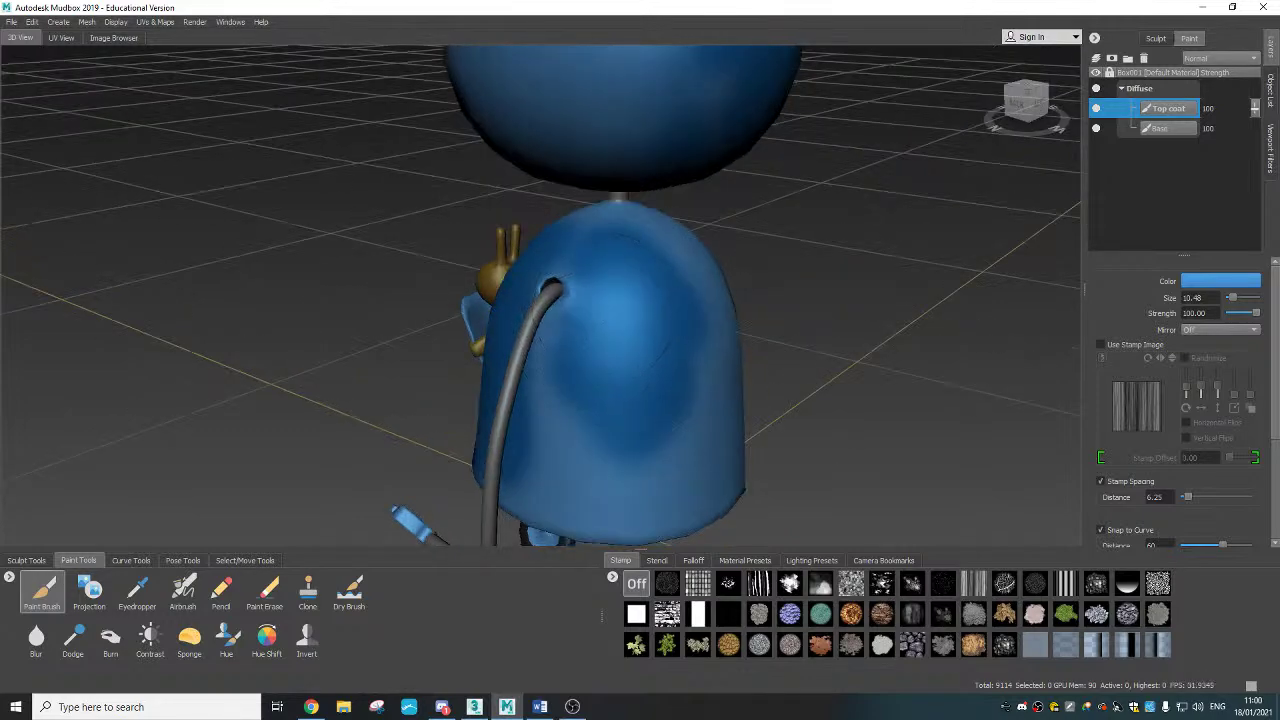
mouse_move(585, 388)
left_mouse_down()
mouse_move(570, 445)
mouse_move(545, 470)
mouse_move(541, 365)
mouse_move(555, 333)
mouse_move(620, 488)
mouse_move(600, 505)
mouse_move(545, 380)
mouse_move(575, 300)
mouse_move(560, 250)
mouse_move(525, 276)
mouse_move(517, 262)
mouse_move(614, 257)
mouse_move(640, 470)
mouse_move(500, 392)
left_mouse_up()
mouse_move(570, 250)
left_mouse_down()
mouse_move(574, 306)
mouse_move(541, 273)
mouse_move(600, 470)
mouse_move(430, 440)
mouse_move(406, 355)
left_mouse_up()
Step: Paint the torso's other side and its front around the pouch opening, reducing the brush size to 5.39 for the front
left_click_drag(511, 511, 448, 495, "alt")
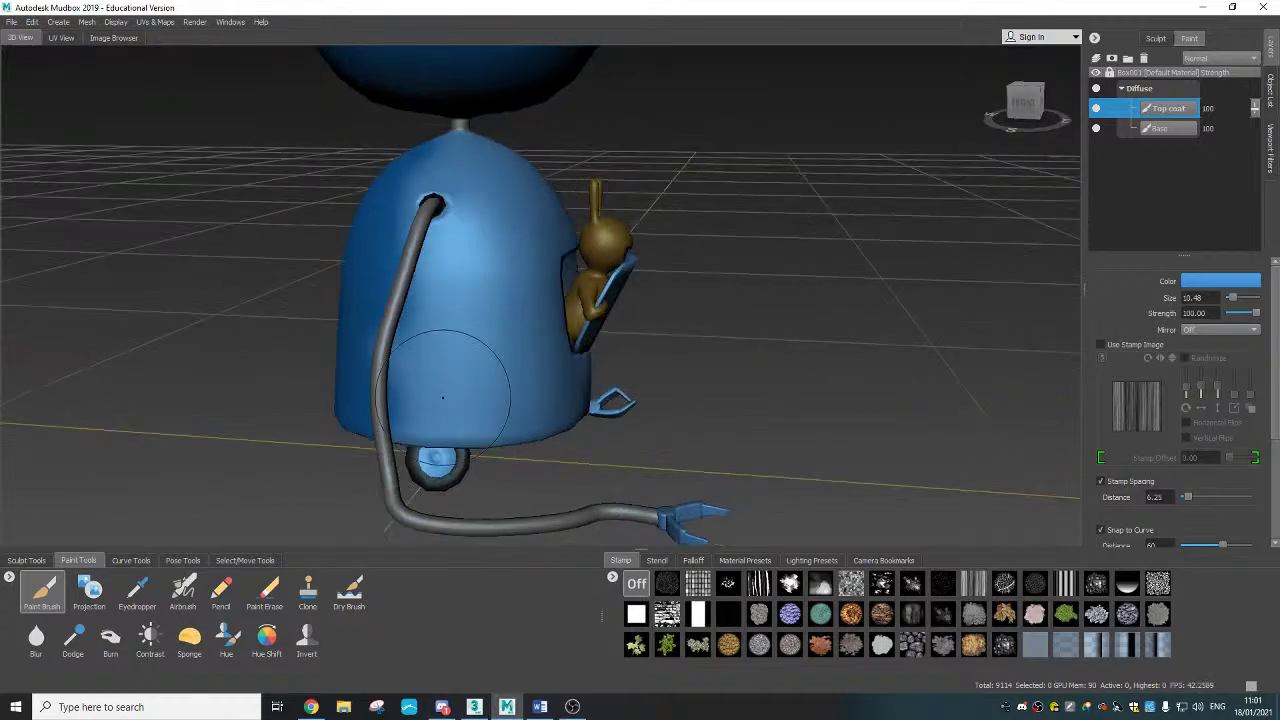
mouse_move(470, 302)
left_mouse_down()
mouse_move(464, 368)
mouse_move(426, 389)
mouse_move(500, 393)
mouse_move(420, 436)
left_mouse_up()
mouse_move(467, 210)
left_mouse_down()
mouse_move(476, 375)
mouse_move(498, 392)
mouse_move(498, 364)
mouse_move(513, 400)
mouse_move(545, 395)
mouse_move(504, 391)
mouse_move(556, 396)
mouse_move(602, 365)
mouse_move(568, 371)
left_mouse_up()
left_click_drag(720, 388, 568, 348, "alt")
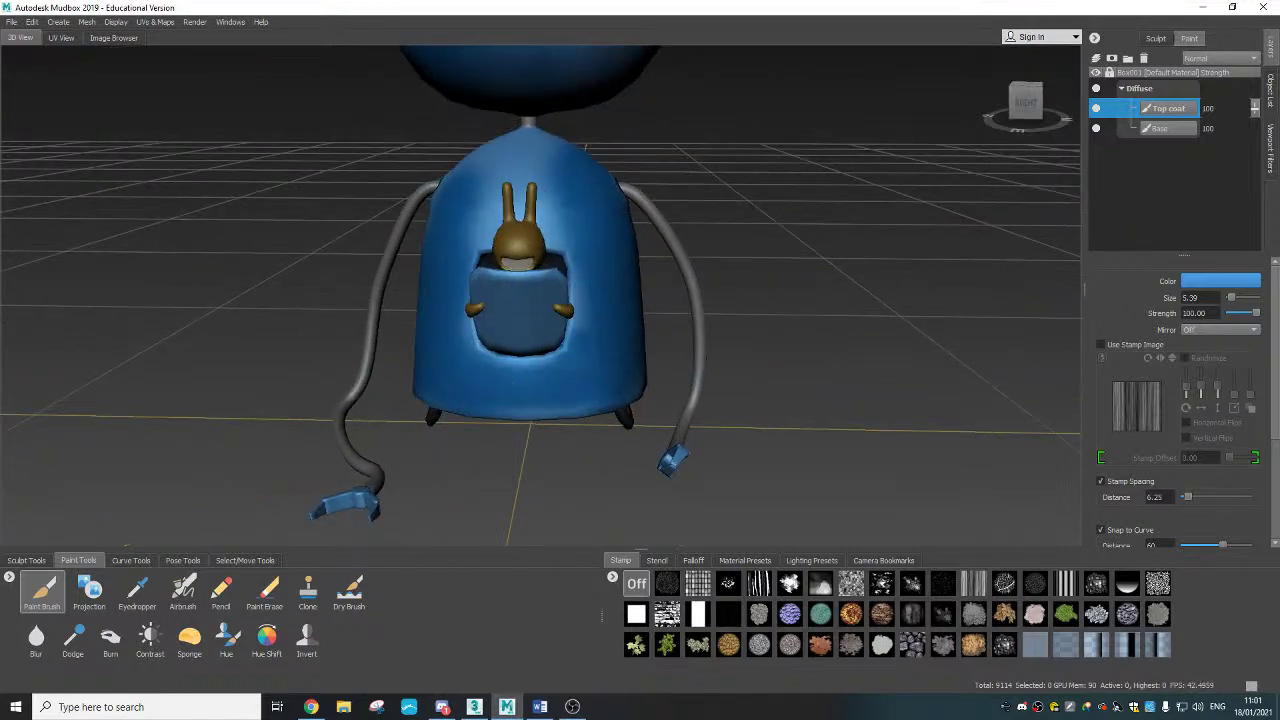
left_click_drag(602, 388, 391, 389)
Step: Fill the remaining pale areas on the upper torso, around the arm sockets and along the back with the 5.39 brush
mouse_move(470, 190)
left_mouse_down("alt")
mouse_move(538, 263)
mouse_move(512, 210)
mouse_move(518, 228)
mouse_move(505, 204)
mouse_move(480, 212)
left_mouse_up("alt")
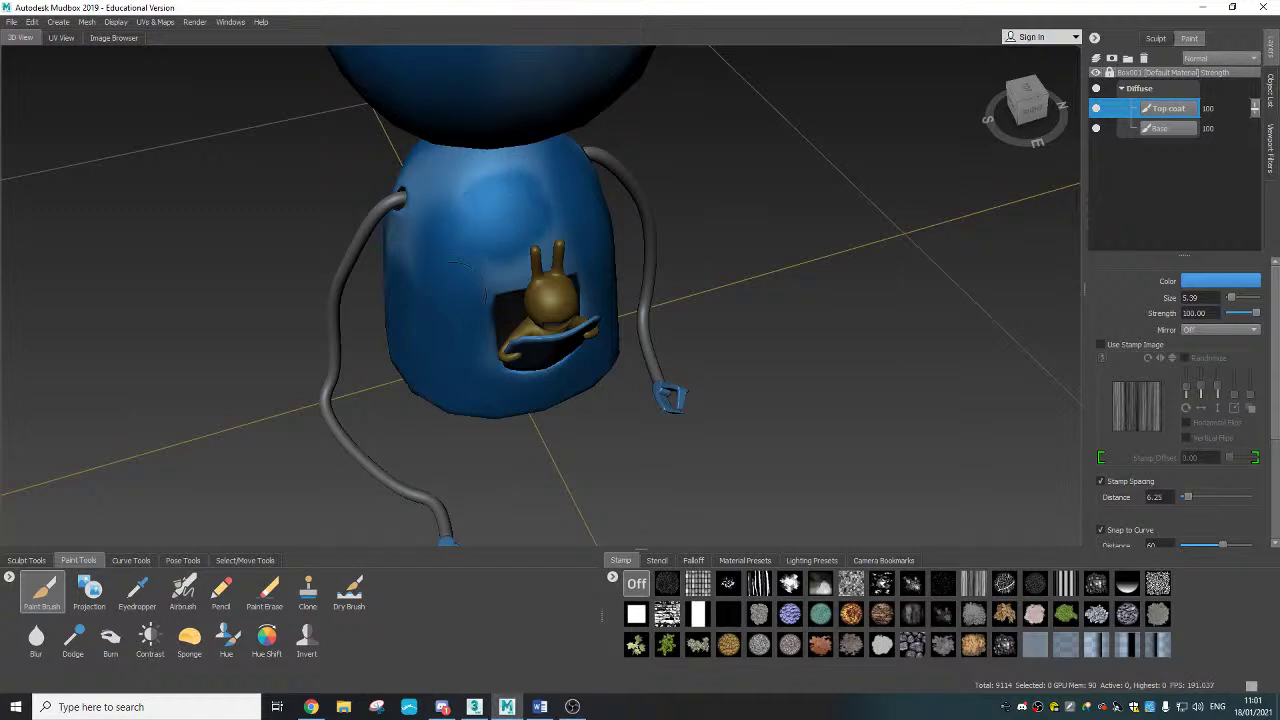
mouse_move(460, 268)
left_mouse_down("alt")
mouse_move(540, 210)
mouse_move(506, 160)
mouse_move(445, 154)
mouse_move(425, 165)
mouse_move(432, 185)
mouse_move(410, 190)
mouse_move(428, 173)
mouse_move(440, 220)
mouse_move(410, 240)
mouse_move(448, 215)
mouse_move(463, 225)
mouse_move(465, 183)
left_mouse_up("alt")
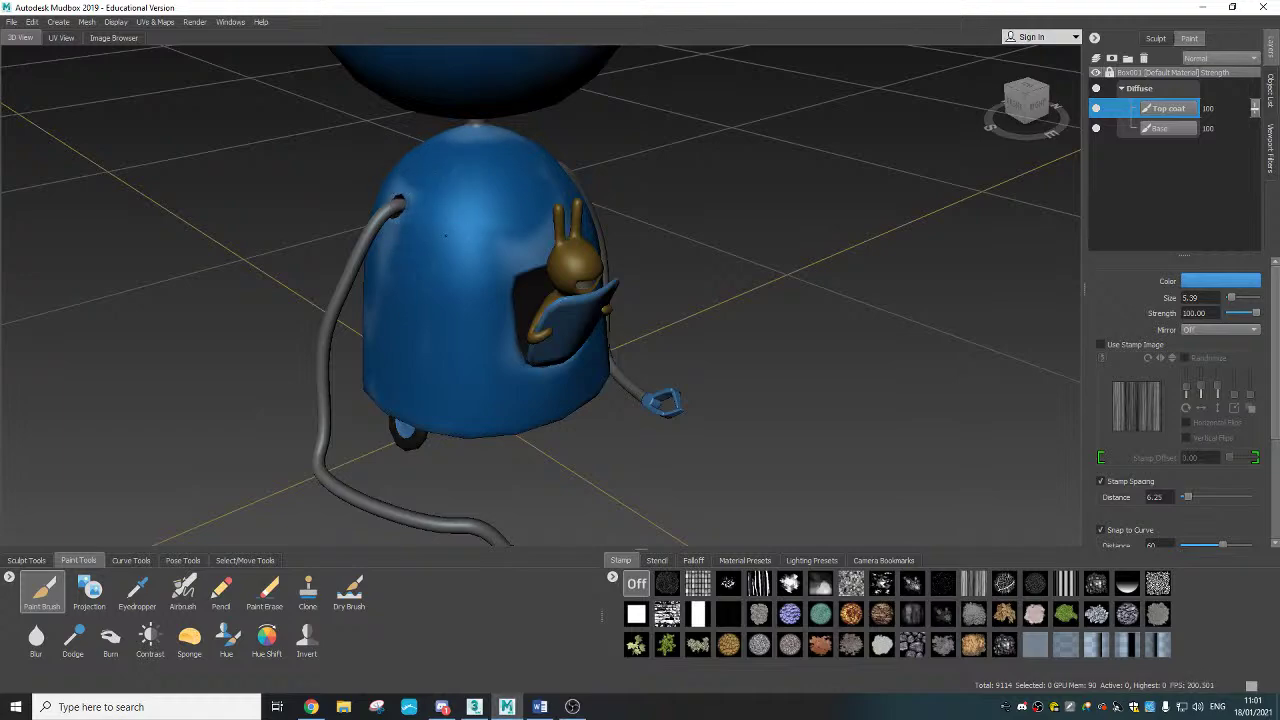
left_click_drag(446, 236, 369, 335)
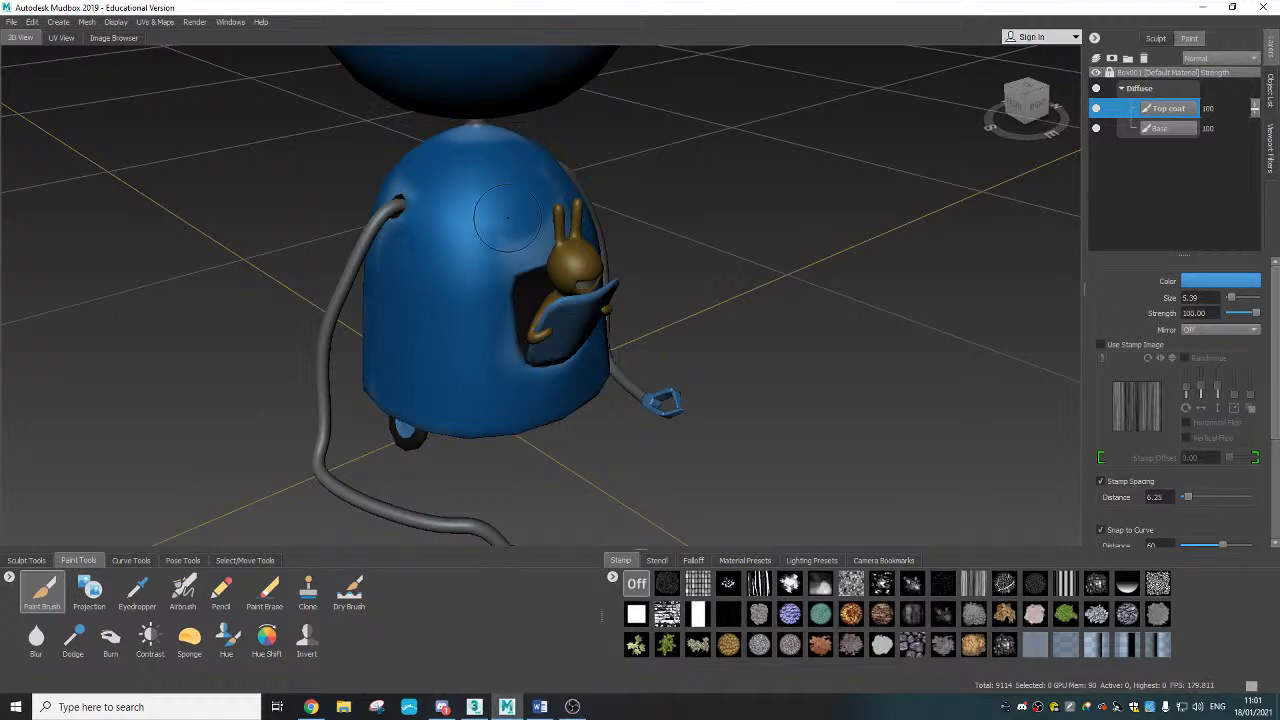
left_click_drag(490, 232, 540, 248, "alt")
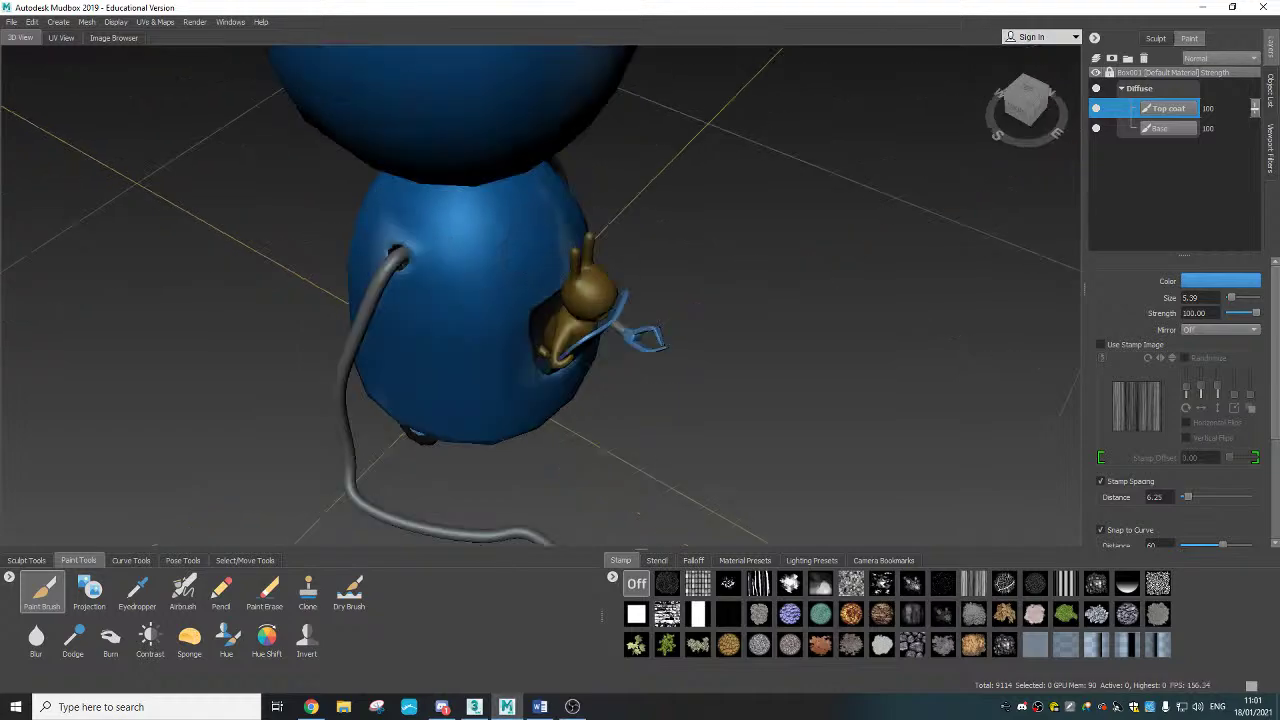
left_click_drag(665, 244, 556, 188, "alt")
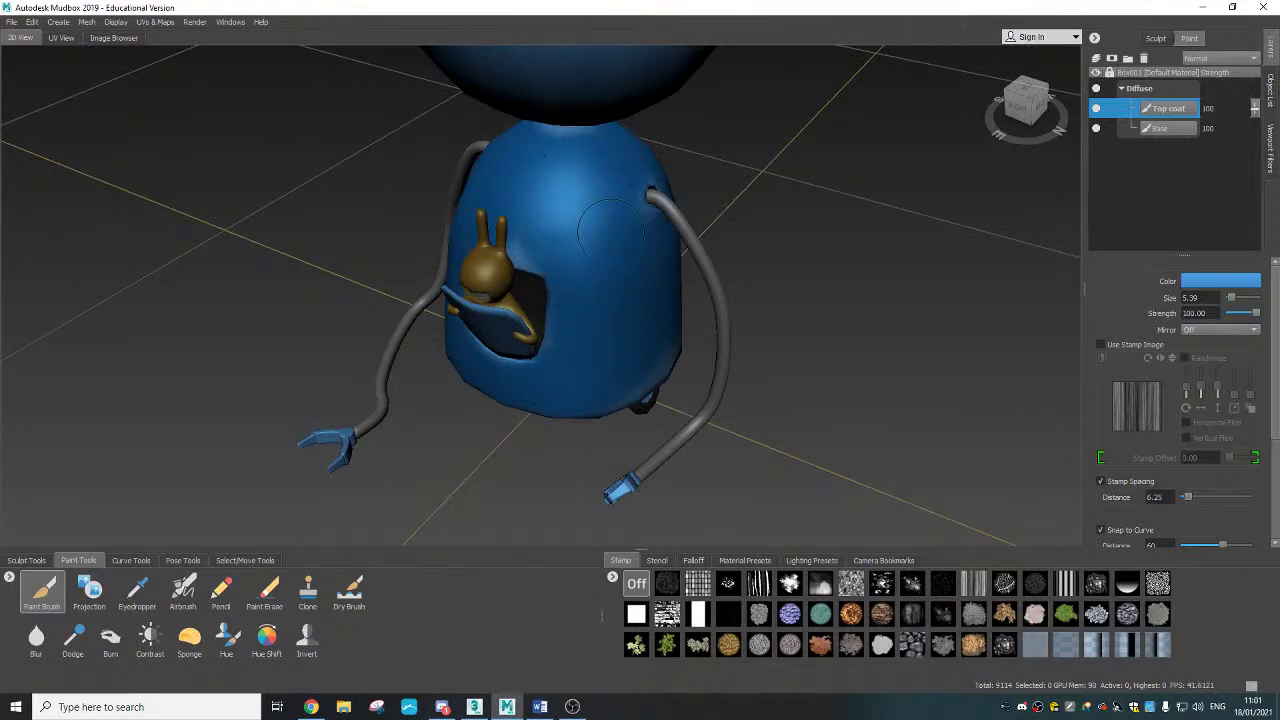
left_click_drag(604, 220, 620, 321, "alt")
left_click_drag(790, 420, 707, 450, "alt")
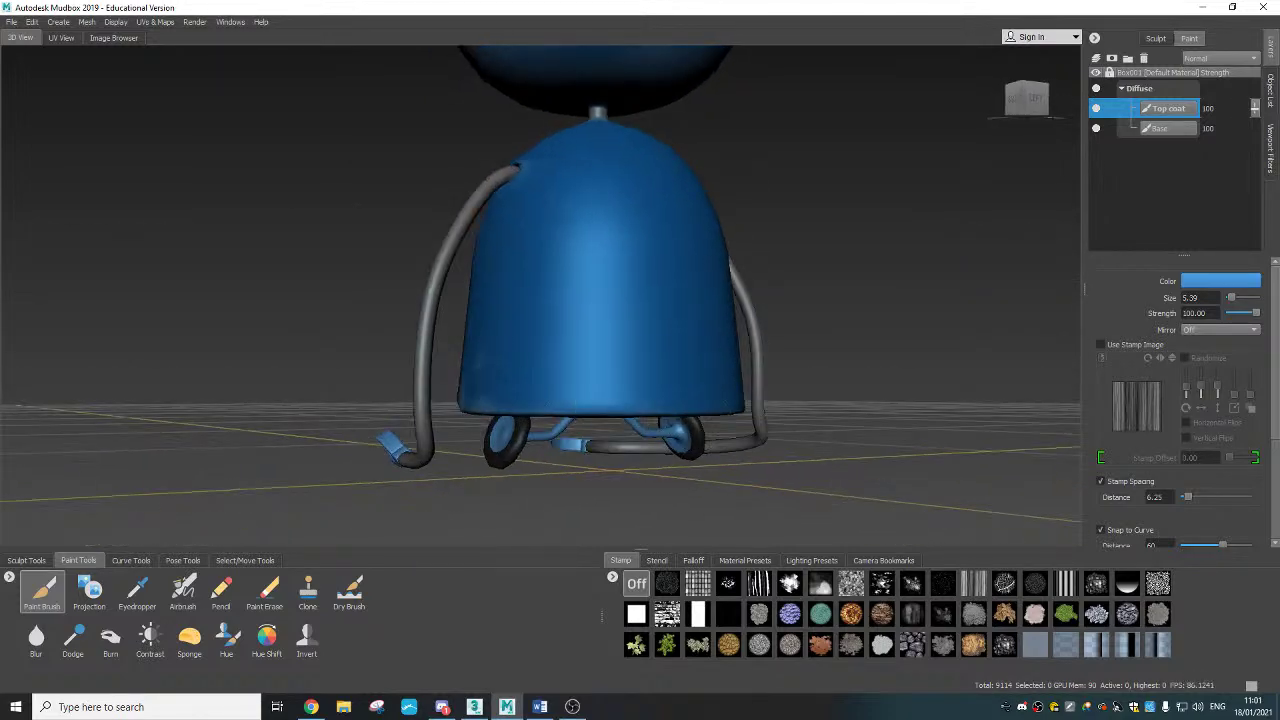
left_click_drag(540, 420, 720, 505, "alt")
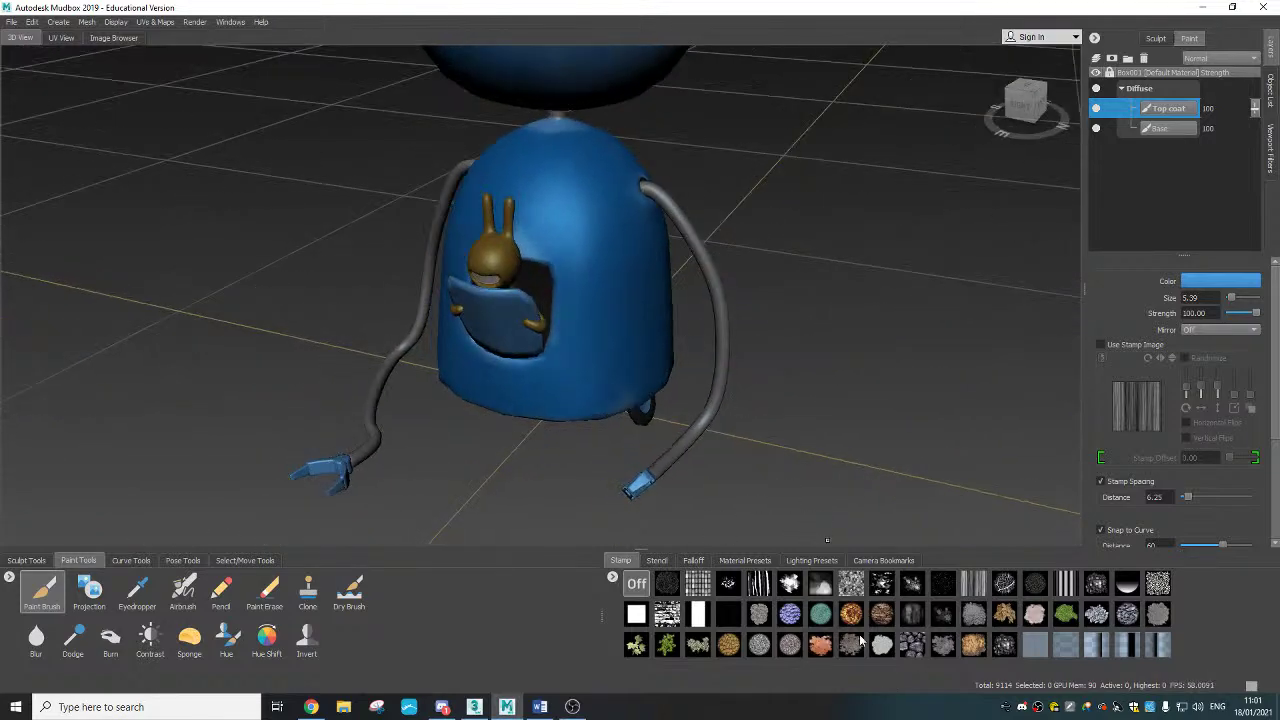
Step: Wear vertical streaks into the blue top coat beside the pouch using Paint Erase with the vertical-streak stamp, size 5.39 and strength 7.50
left_click(760, 584)
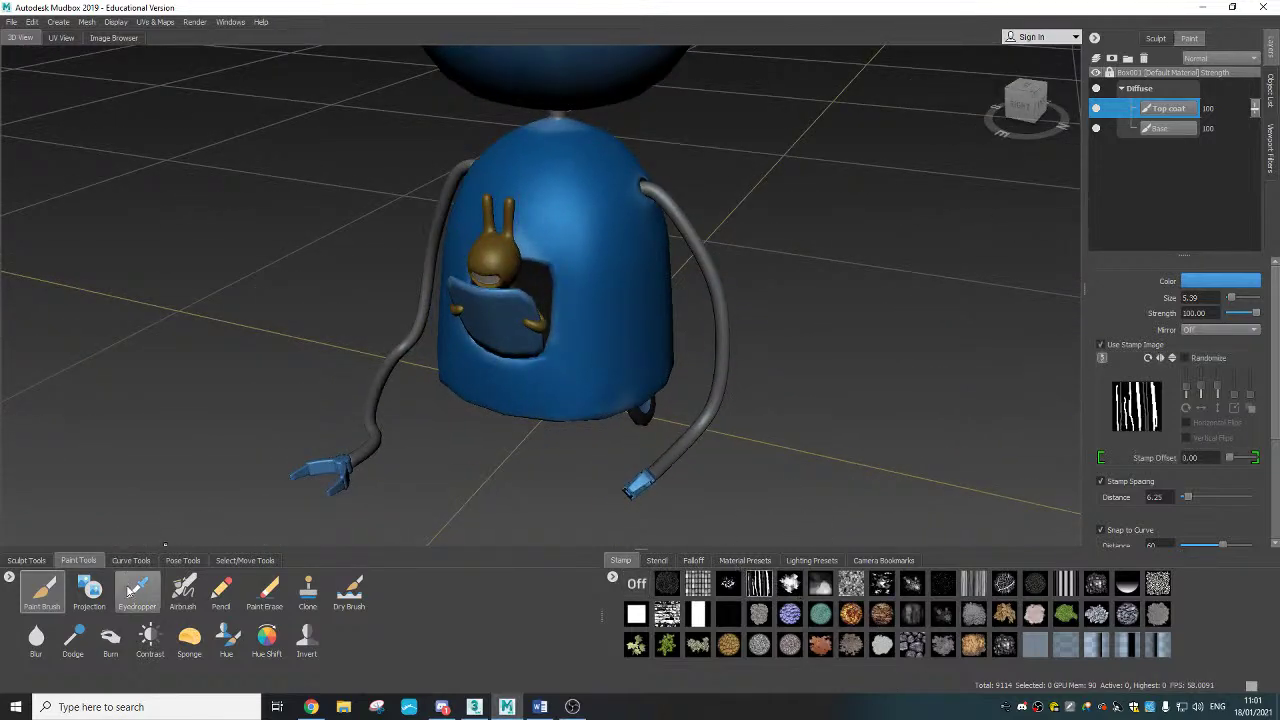
left_click(265, 590)
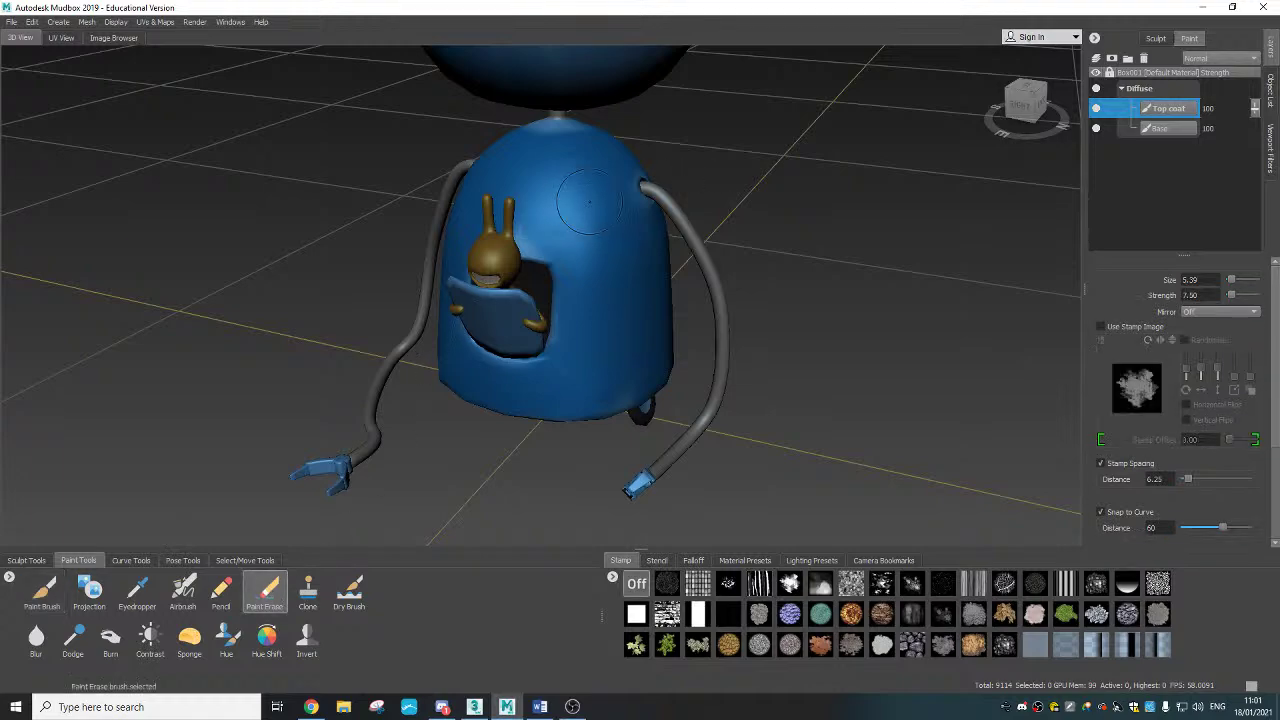
mouse_move(594, 187)
left_mouse_down()
mouse_move(592, 214)
mouse_move(587, 181)
left_mouse_up()
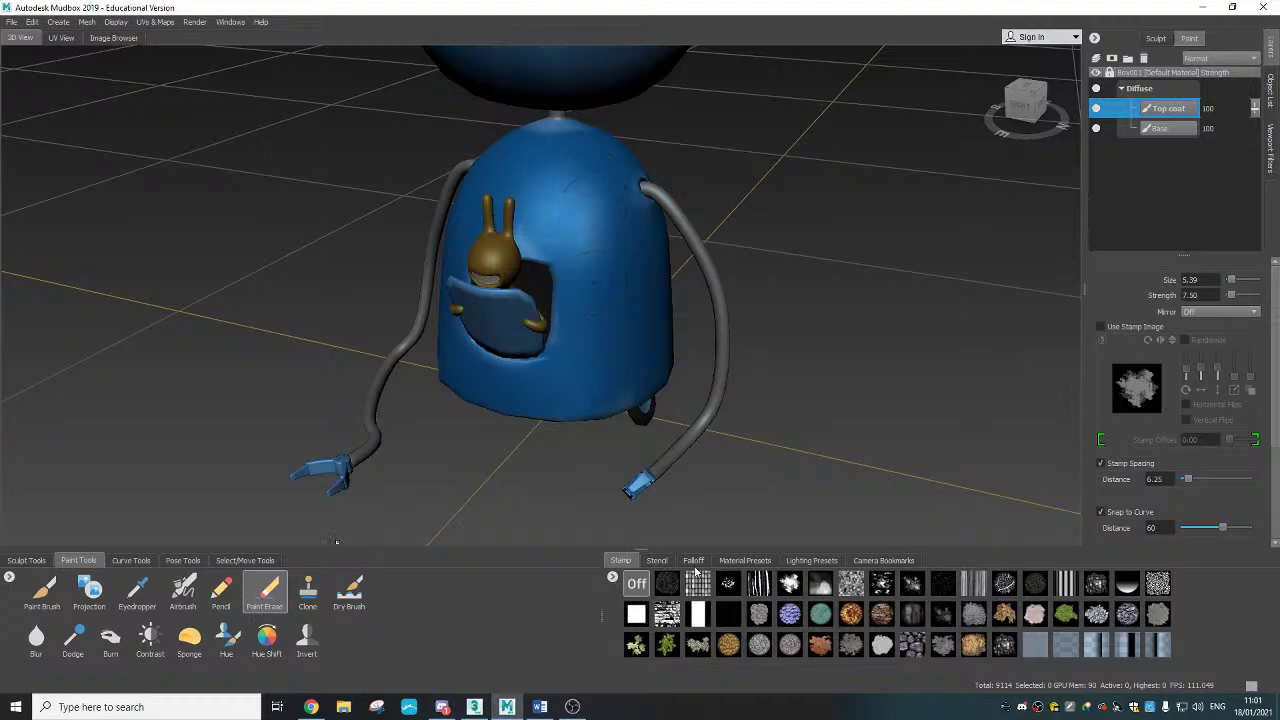
left_click(760, 585)
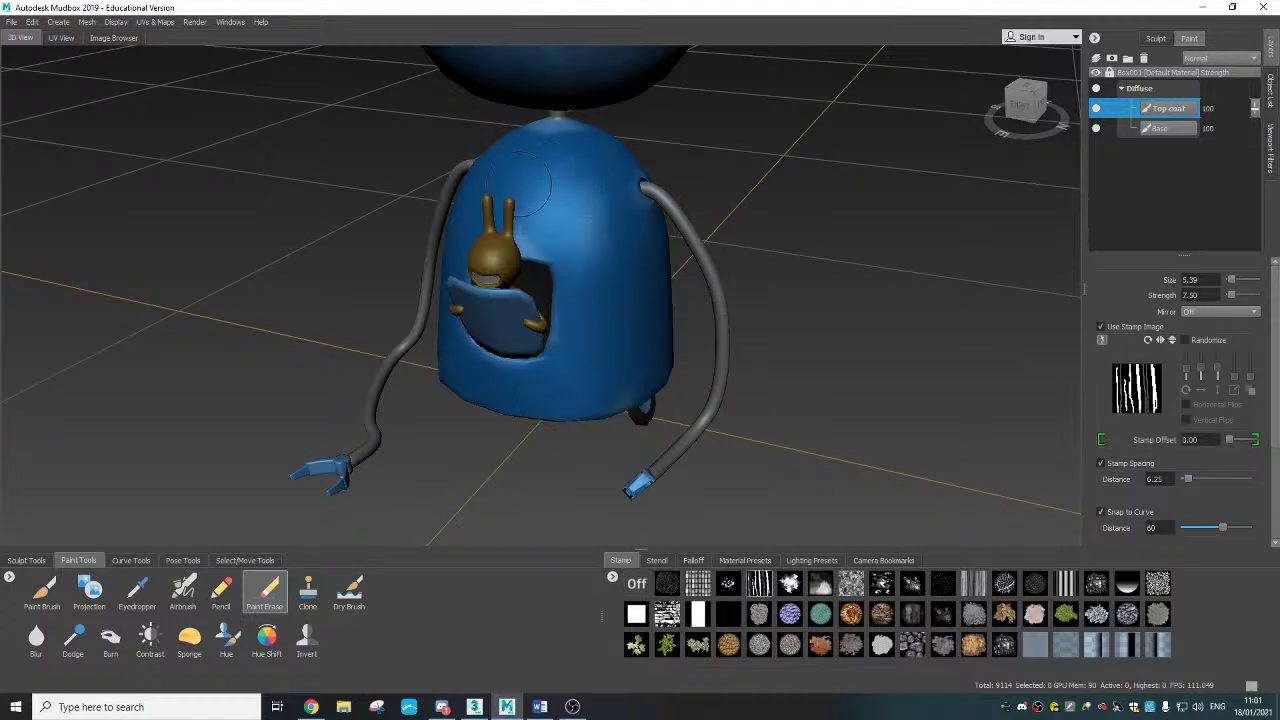
mouse_move(602, 208)
left_mouse_down()
mouse_move(591, 205)
mouse_move(630, 250)
left_mouse_up()
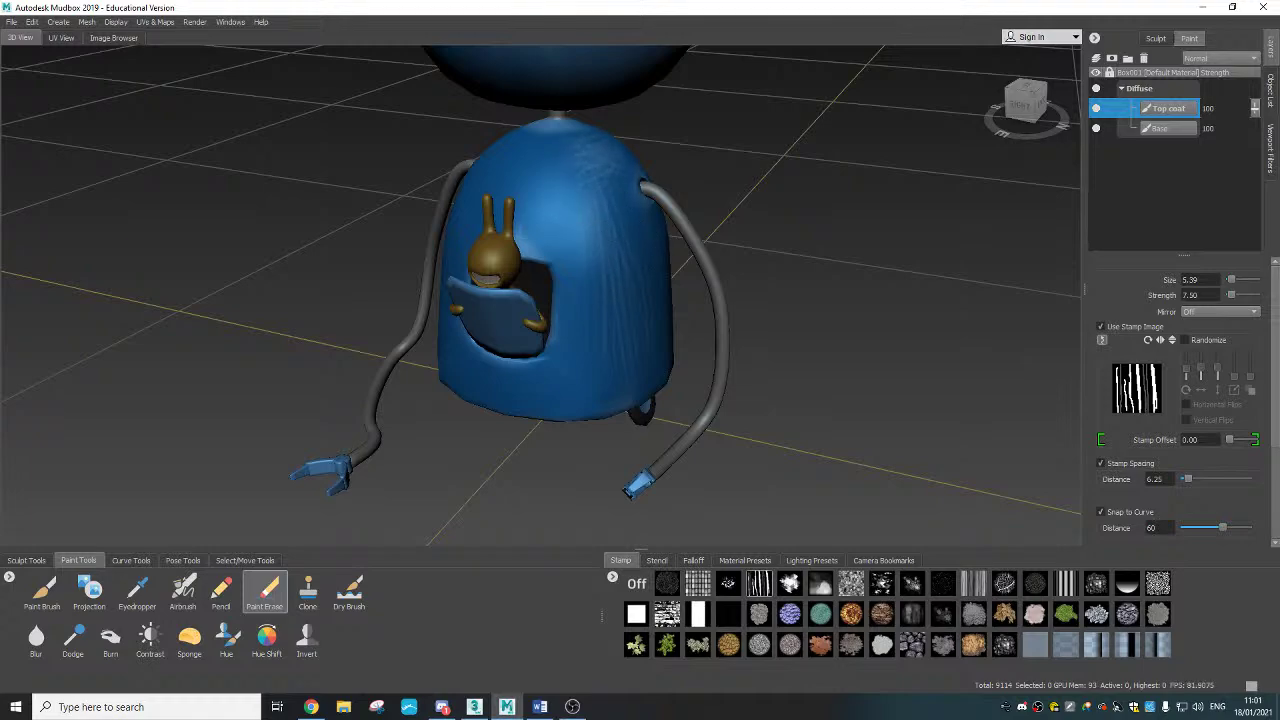
left_click_drag(601, 155, 633, 248)
left_click_drag(589, 284, 586, 220)
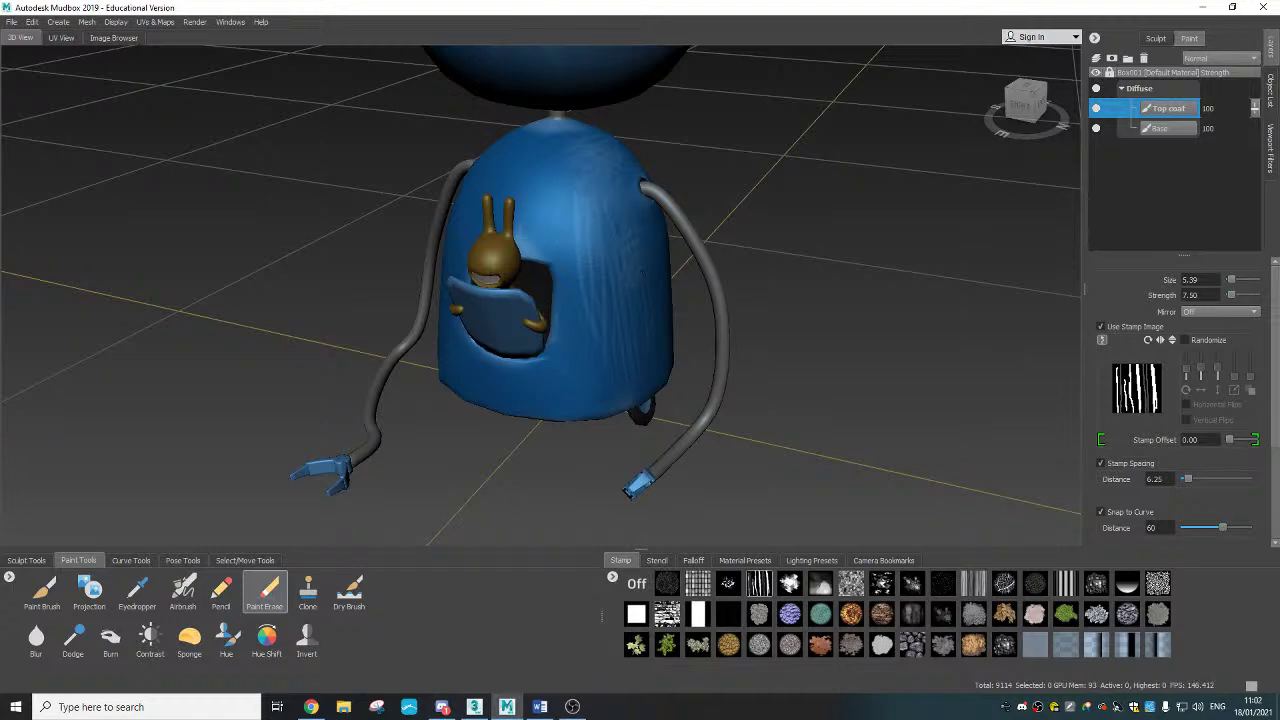
left_click_drag(584, 376, 455, 385)
left_click_drag(580, 300, 566, 341)
mouse_move(606, 400)
left_mouse_down()
mouse_move(629, 404)
mouse_move(615, 406)
left_mouse_up()
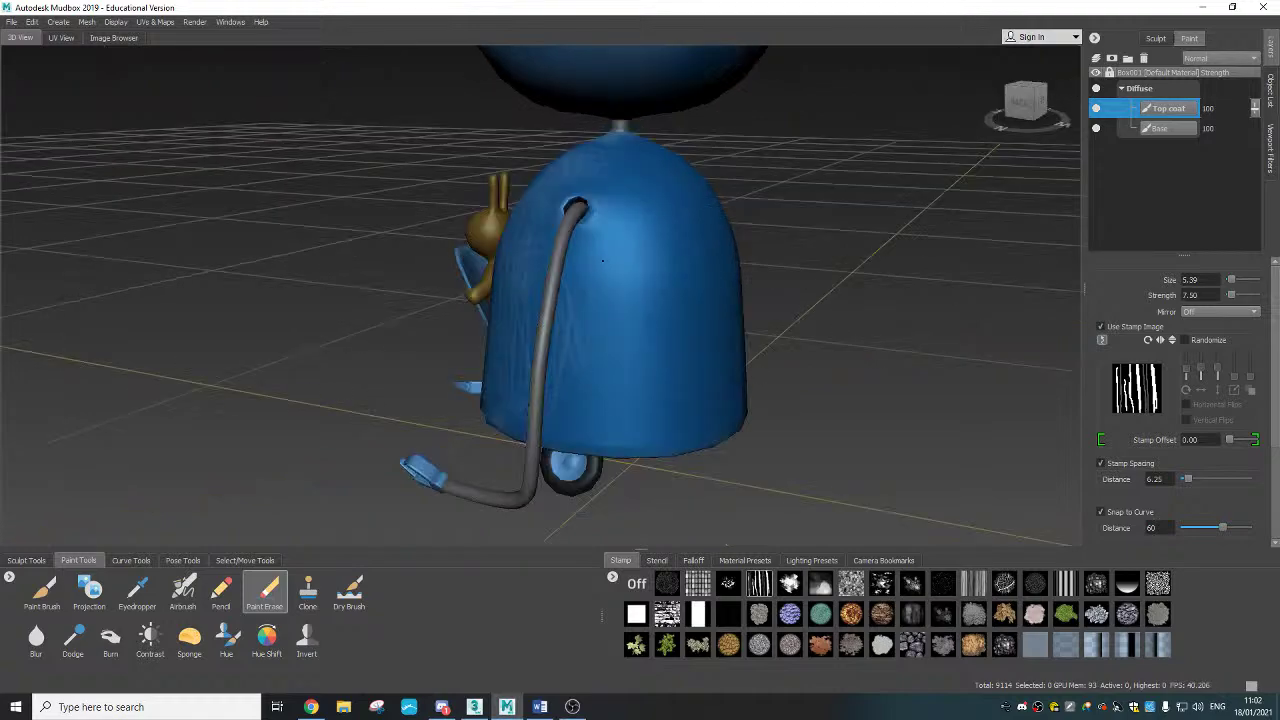
Step: Erase the same streak pattern across the torso's back, from behind the arm socket down to the lower rim
left_click_drag(603, 261, 594, 410)
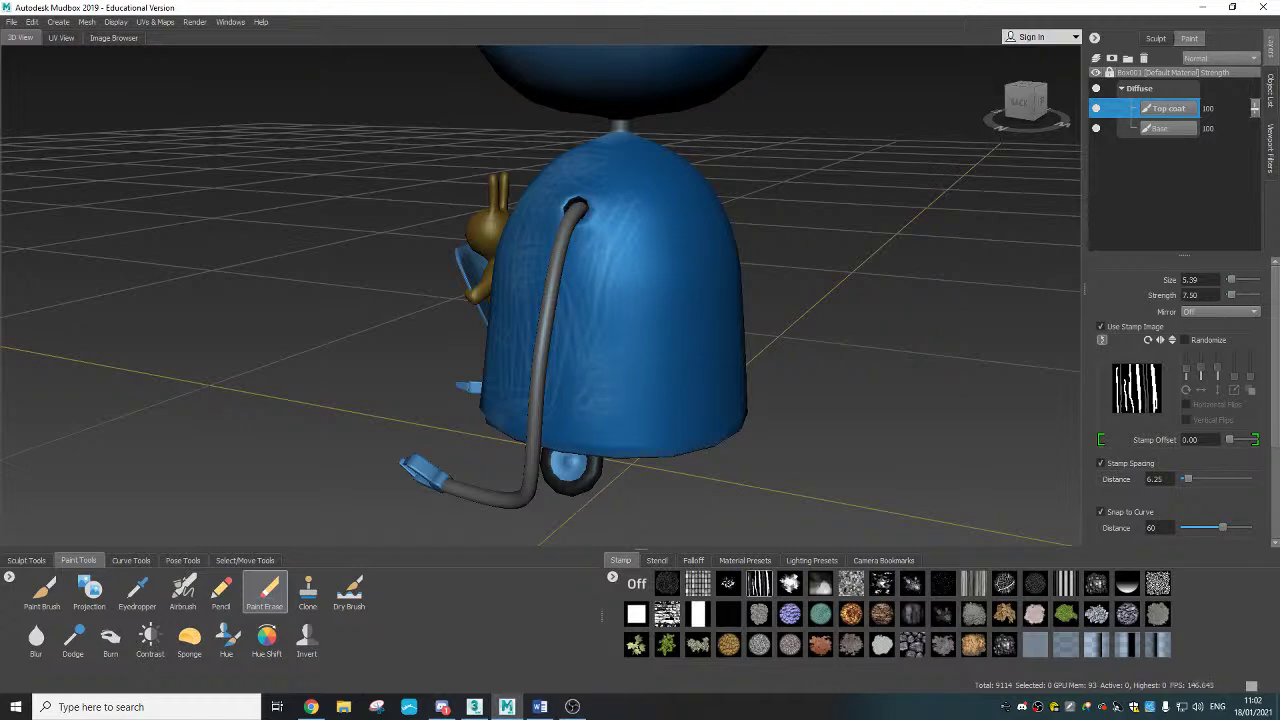
left_click_drag(650, 235, 655, 414)
left_click_drag(648, 198, 665, 392)
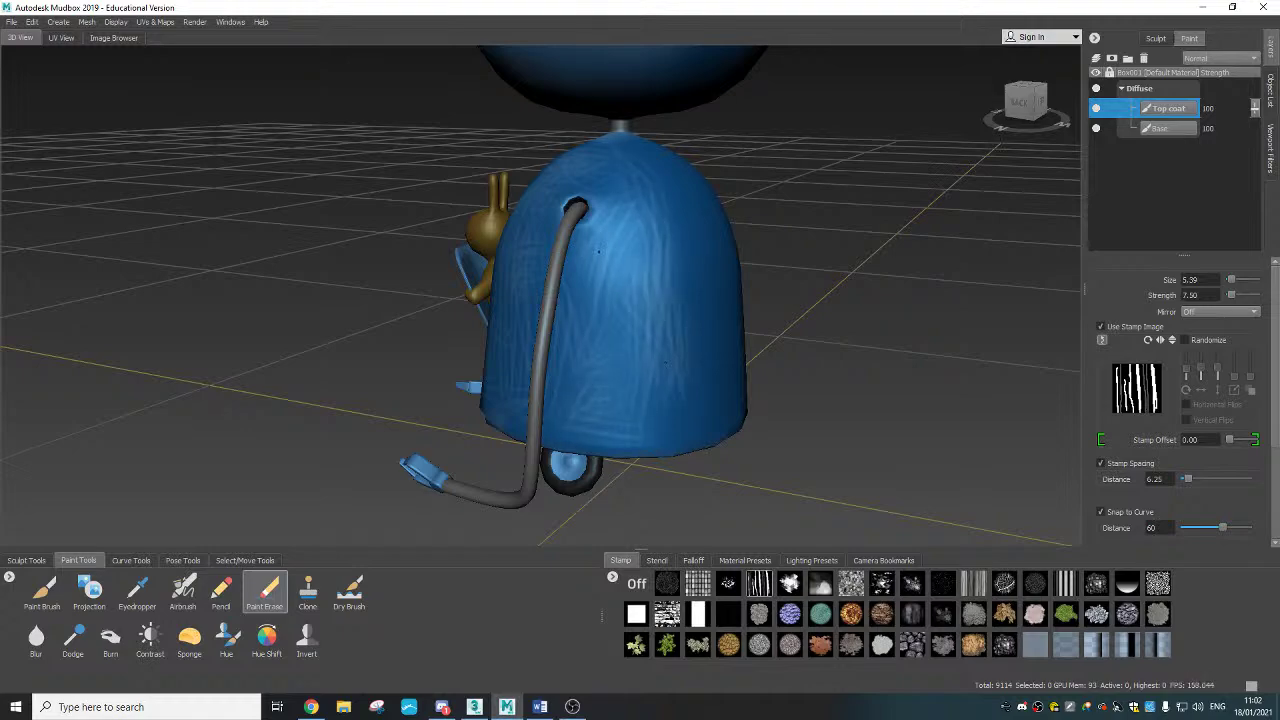
left_click_drag(599, 252, 670, 397)
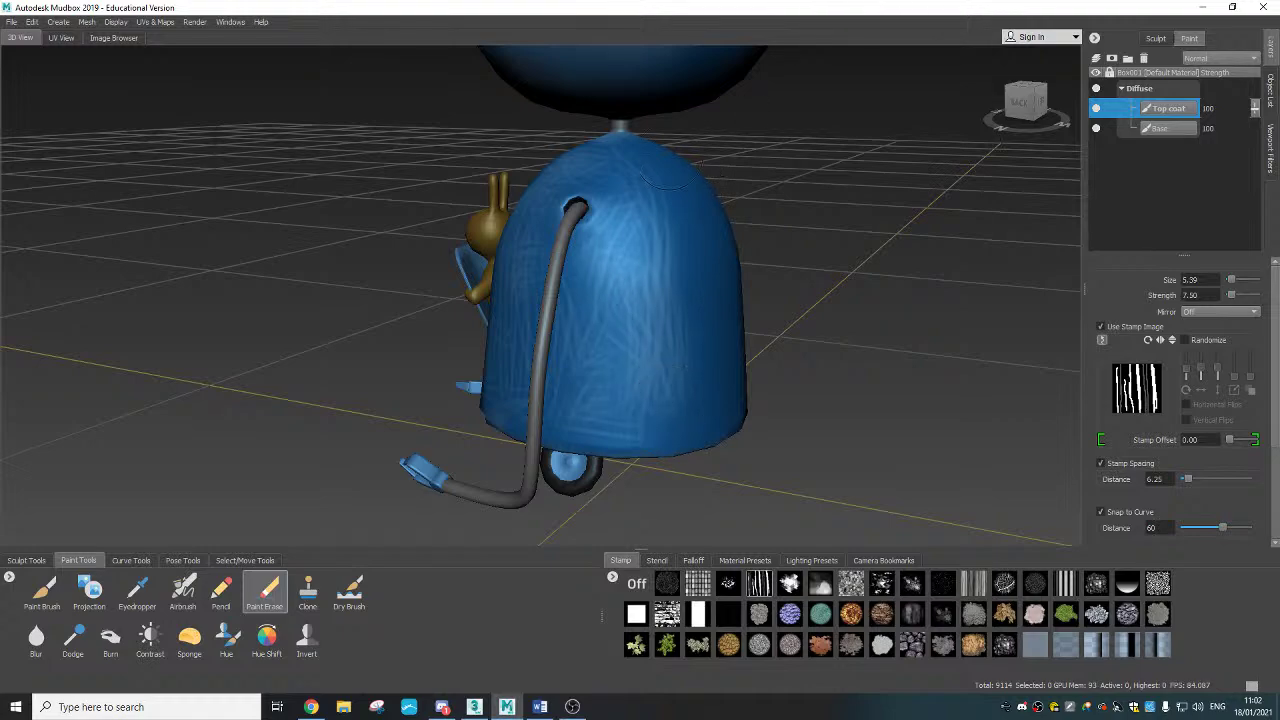
left_click_drag(678, 196, 696, 388)
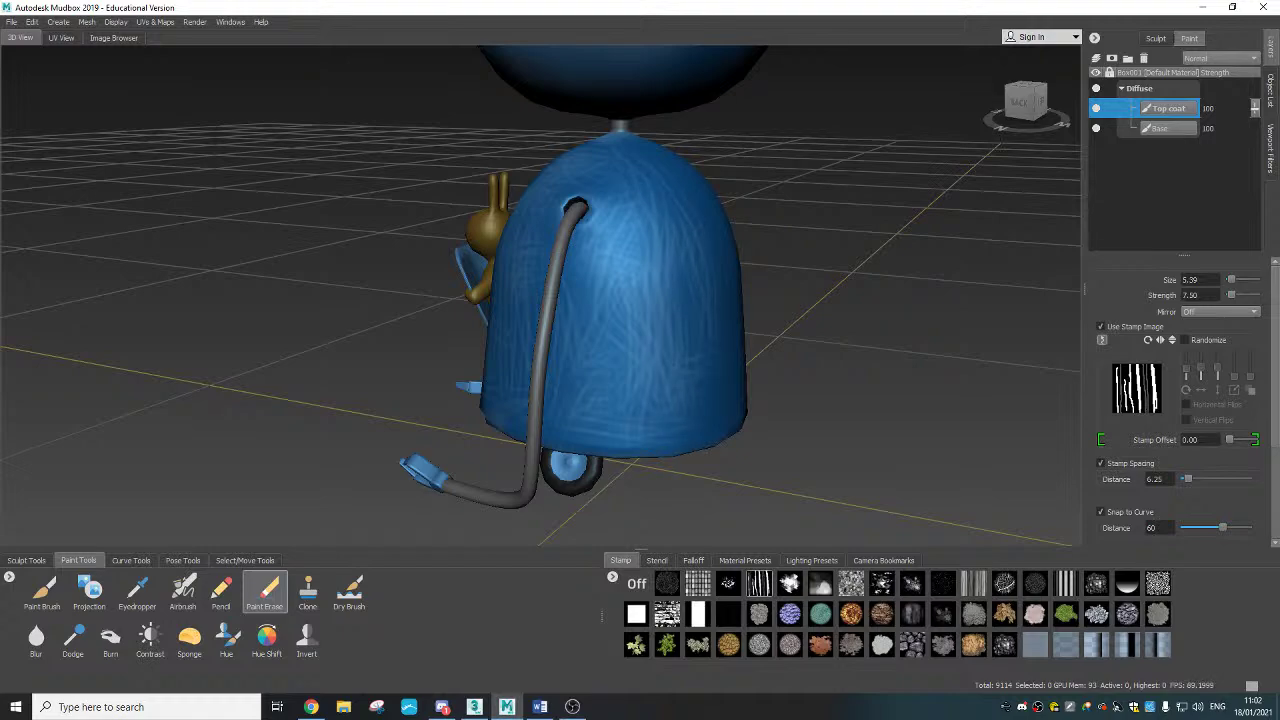
Step: Switch the eraser to the cloudy splatter stamp and soften the streaks on the torso's side between pouch and arm
left_click_drag(610, 280, 790, 345, "alt")
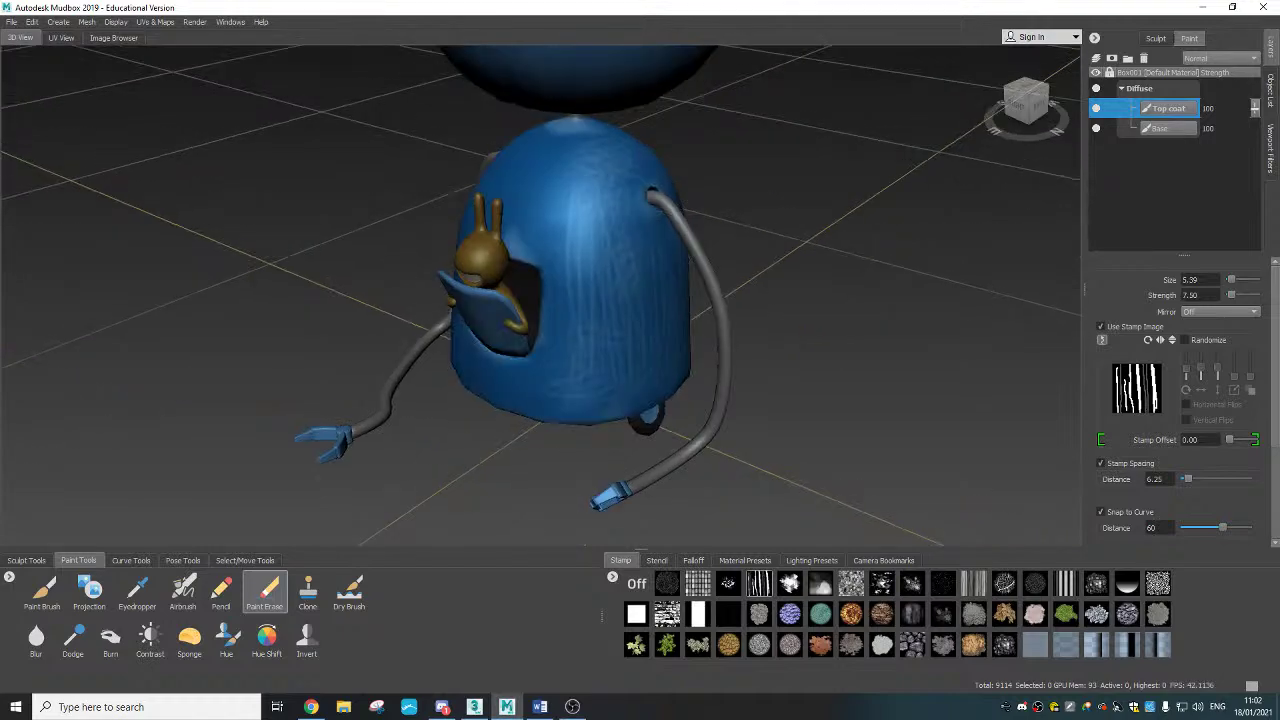
left_click(790, 585)
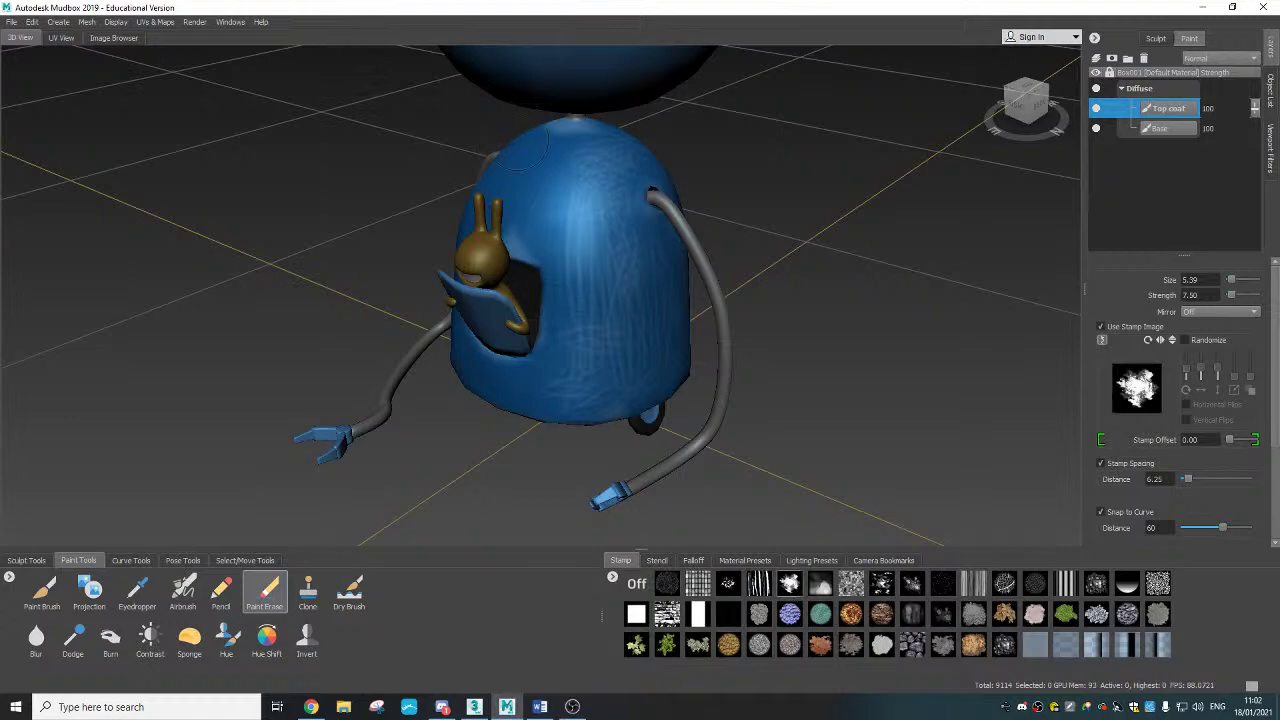
mouse_move(570, 188)
left_mouse_down()
mouse_move(562, 222)
mouse_move(564, 172)
mouse_move(630, 186)
left_mouse_up()
mouse_move(580, 143)
left_mouse_down()
mouse_move(544, 150)
mouse_move(545, 239)
mouse_move(580, 316)
mouse_move(587, 292)
left_mouse_up()
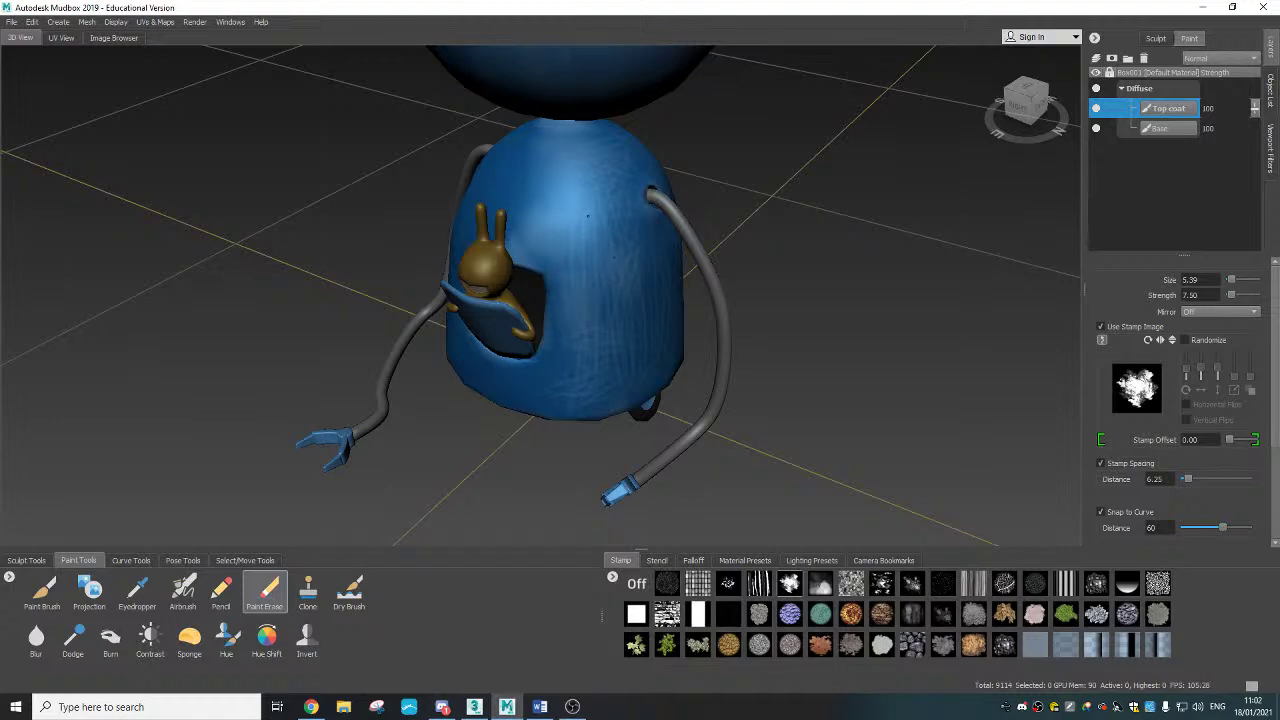
left_click_drag(588, 216, 600, 279)
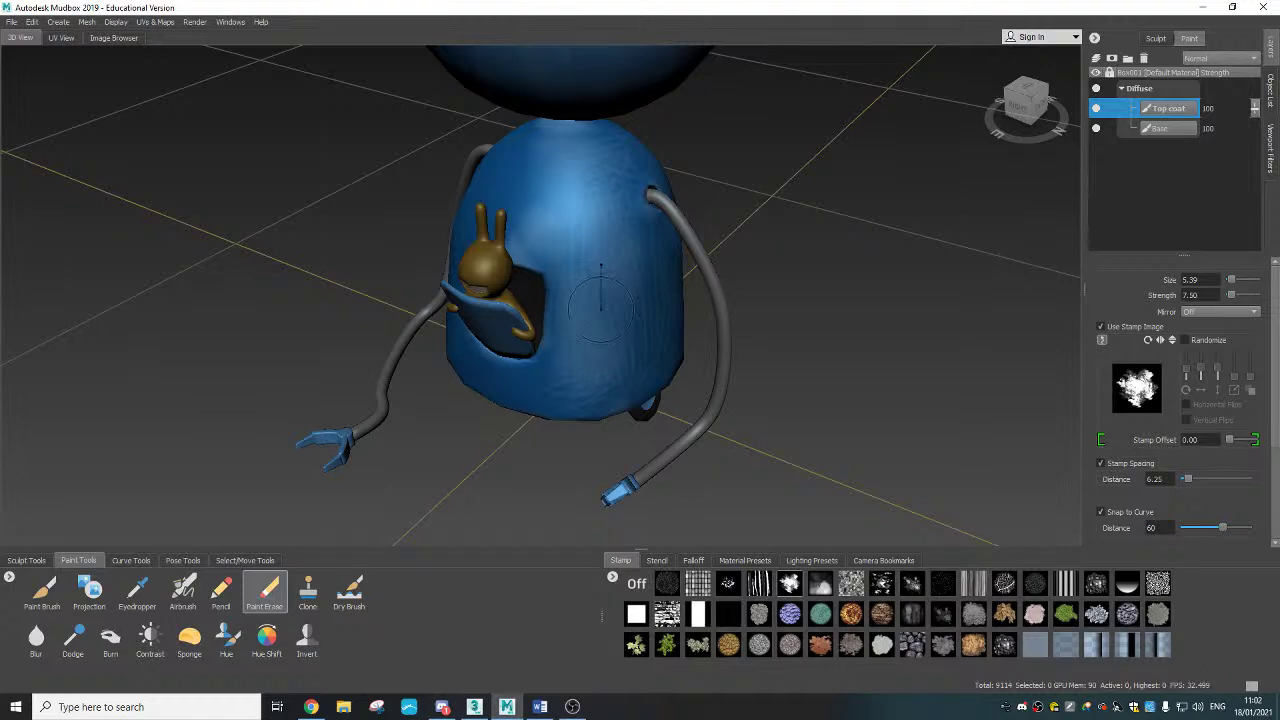
mouse_move(601, 309)
left_mouse_down()
mouse_move(626, 309)
mouse_move(601, 300)
mouse_move(601, 336)
left_mouse_up()
mouse_move(600, 318)
left_mouse_down()
mouse_move(602, 294)
mouse_move(650, 340)
left_mouse_up()
Step: Try eraser strength 2.00, settle on 5.00 with size 9.41, and blend the wear on the torso's side further
left_click(1192, 295)
type("2.00")
left_click(598, 270)
left_click(1192, 295)
type("5.00")
left_click(640, 308)
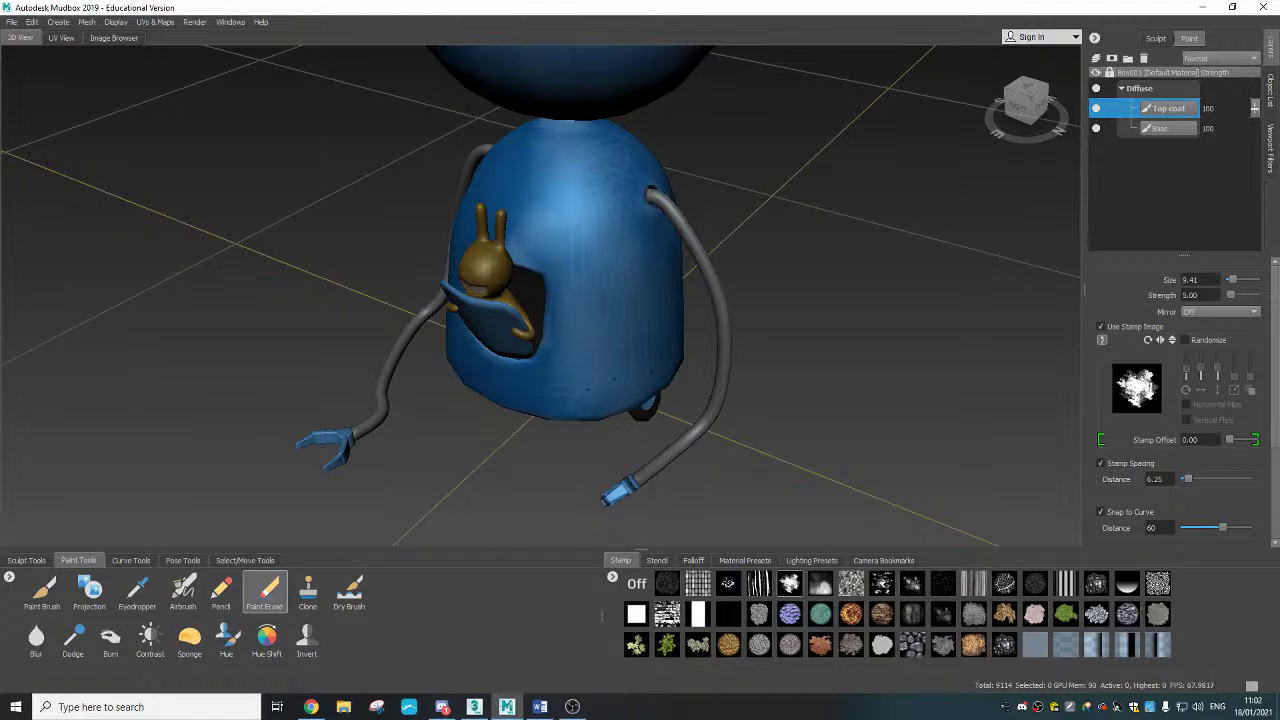
Step: Blend away the streaks around the arm socket and across the torso's back with the 9.41 splatter eraser at strength 5.00
left_click_drag(537, 383, 645, 290, "alt")
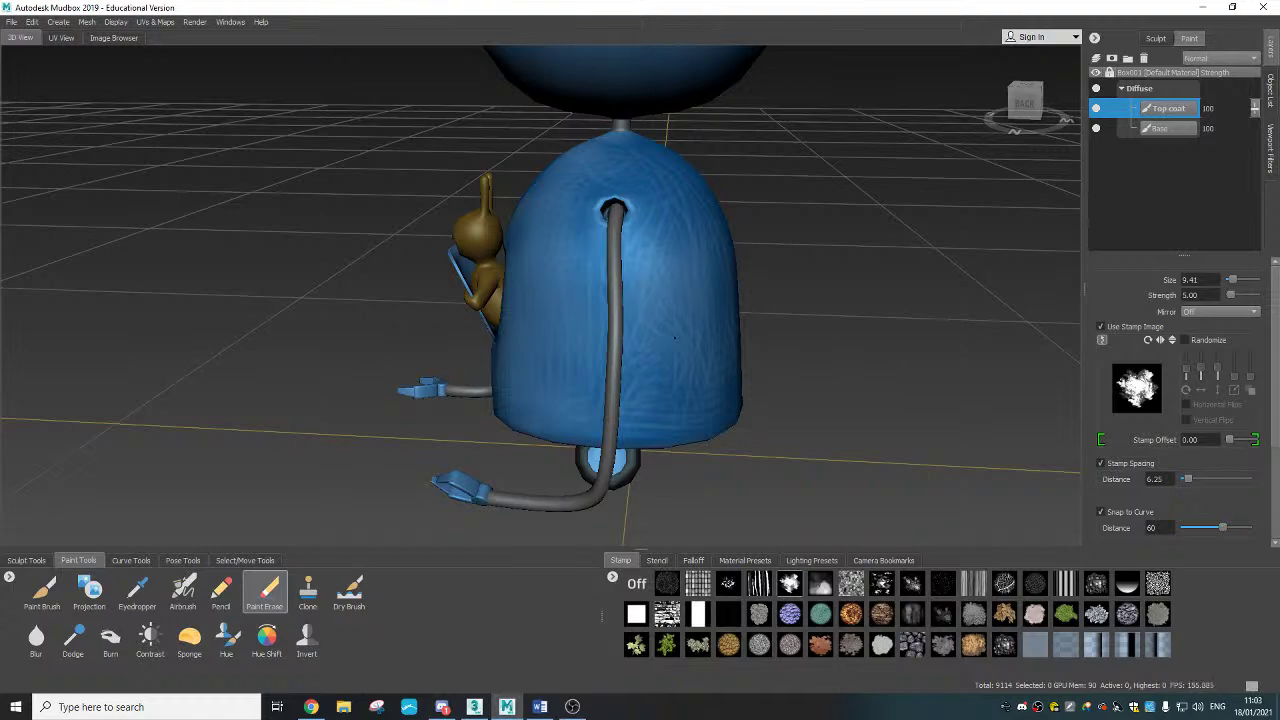
left_click_drag(660, 425, 688, 357, "alt")
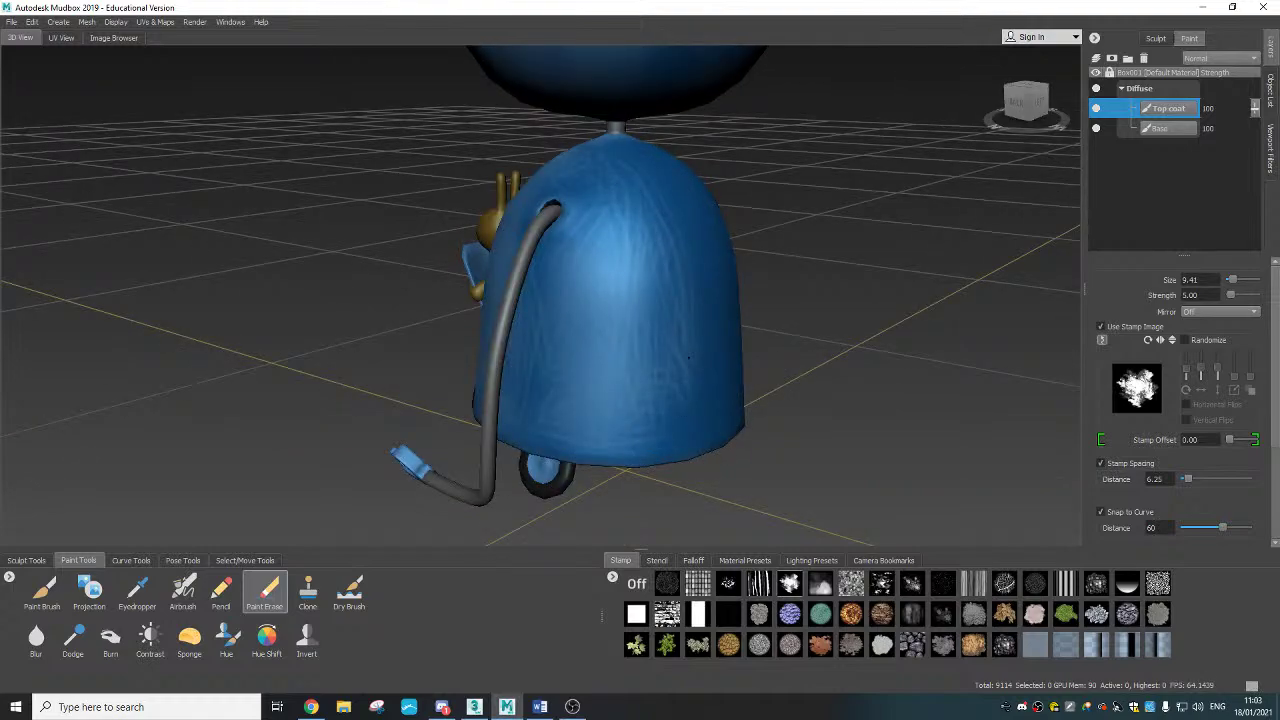
mouse_move(650, 256)
left_mouse_down()
mouse_move(614, 210)
mouse_move(592, 220)
left_mouse_up()
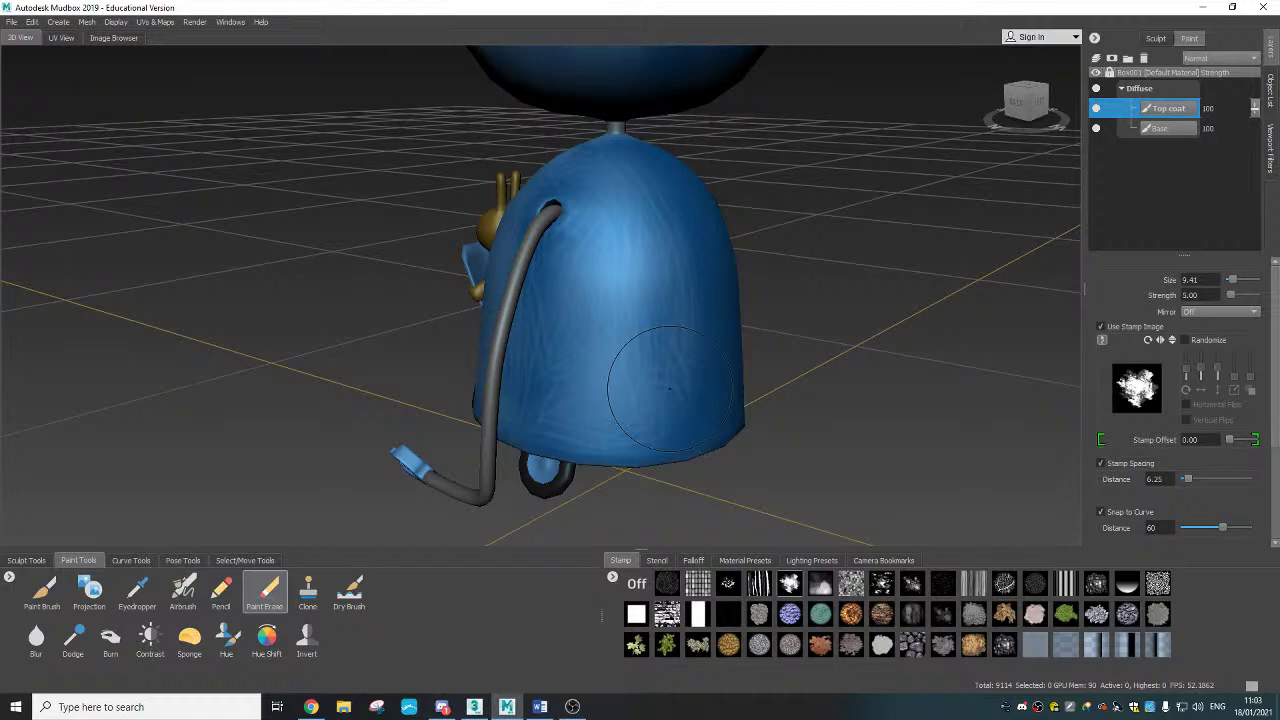
mouse_move(670, 388)
left_mouse_down()
mouse_move(600, 355)
mouse_move(722, 361)
left_mouse_up()
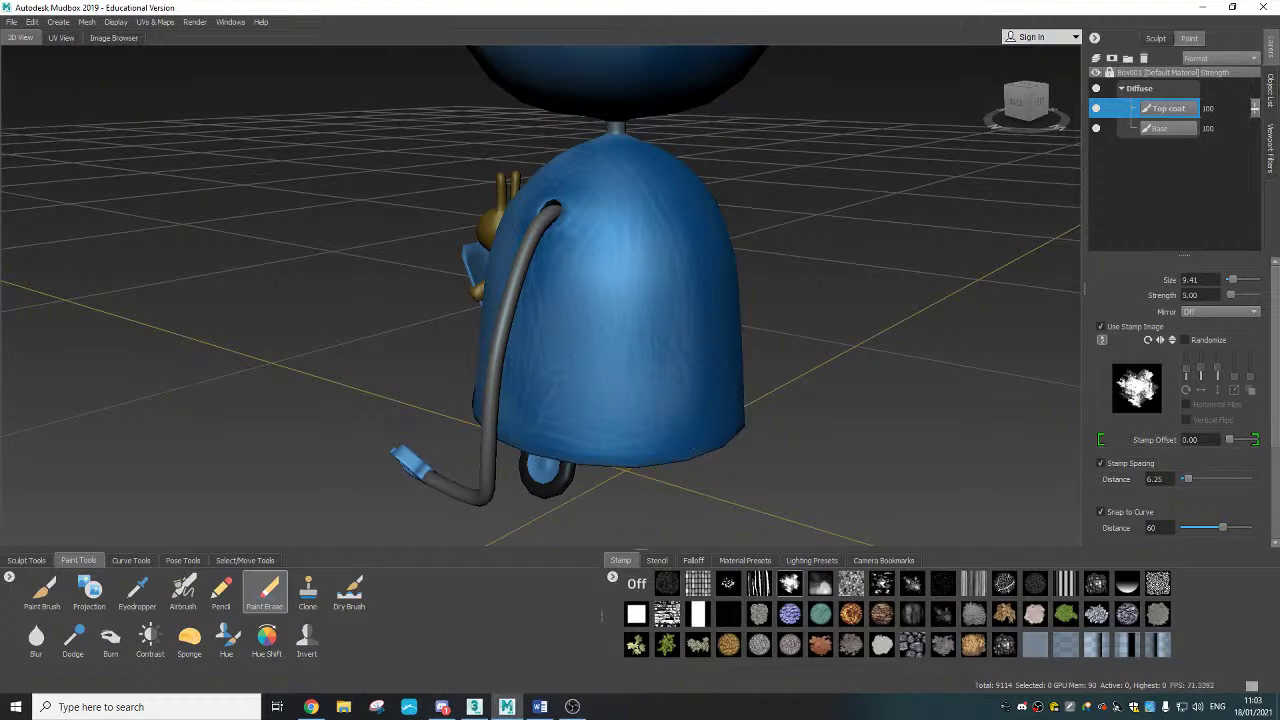
left_click(554, 267)
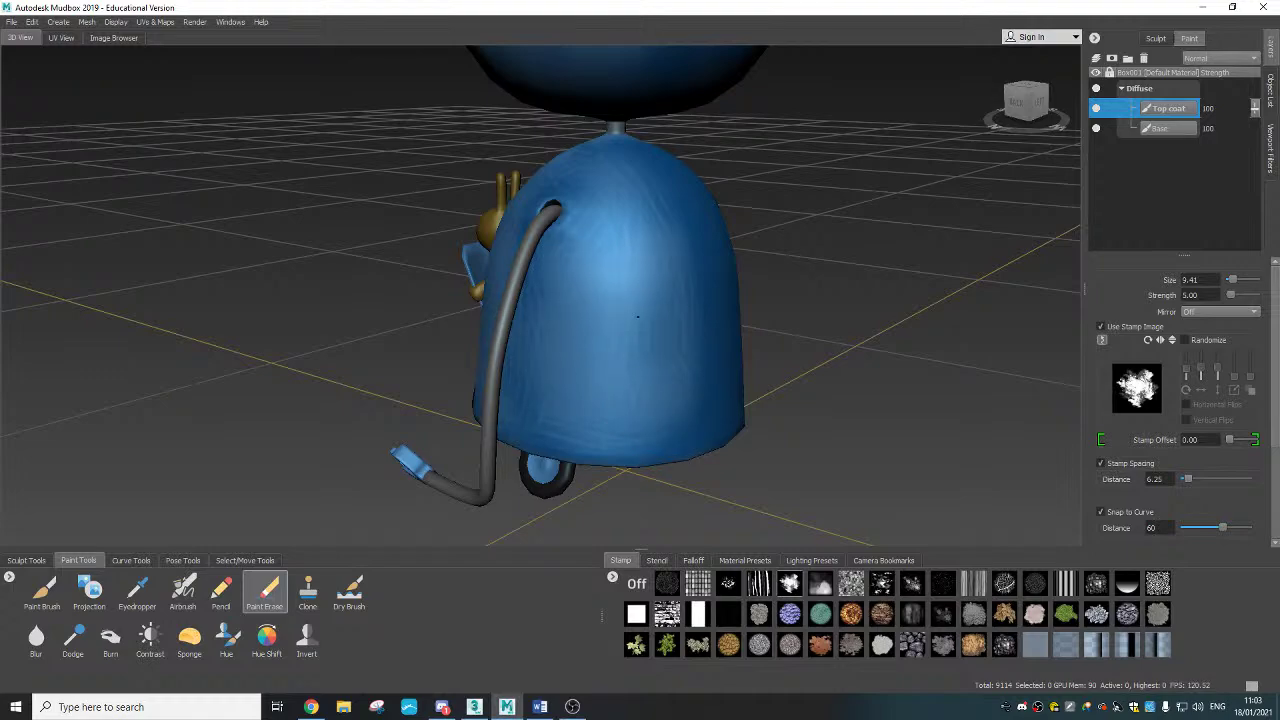
left_click_drag(637, 316, 643, 315, "alt")
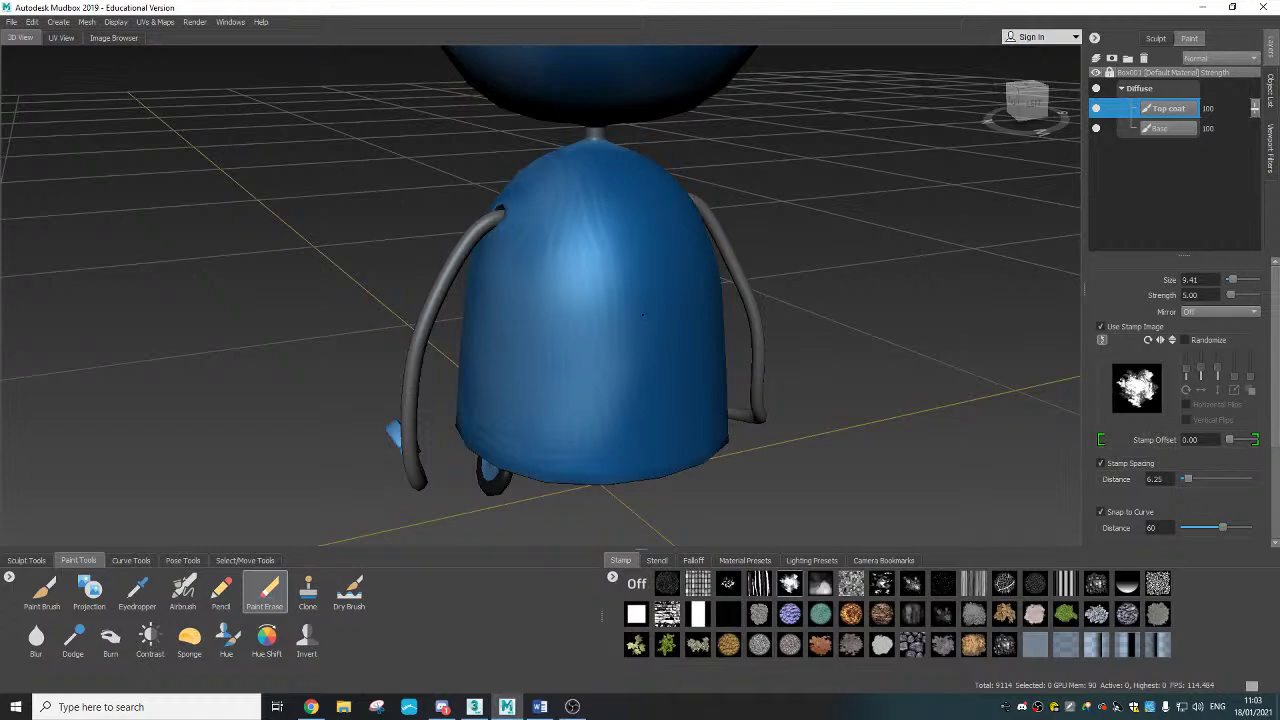
left_click_drag(643, 316, 700, 318, "alt")
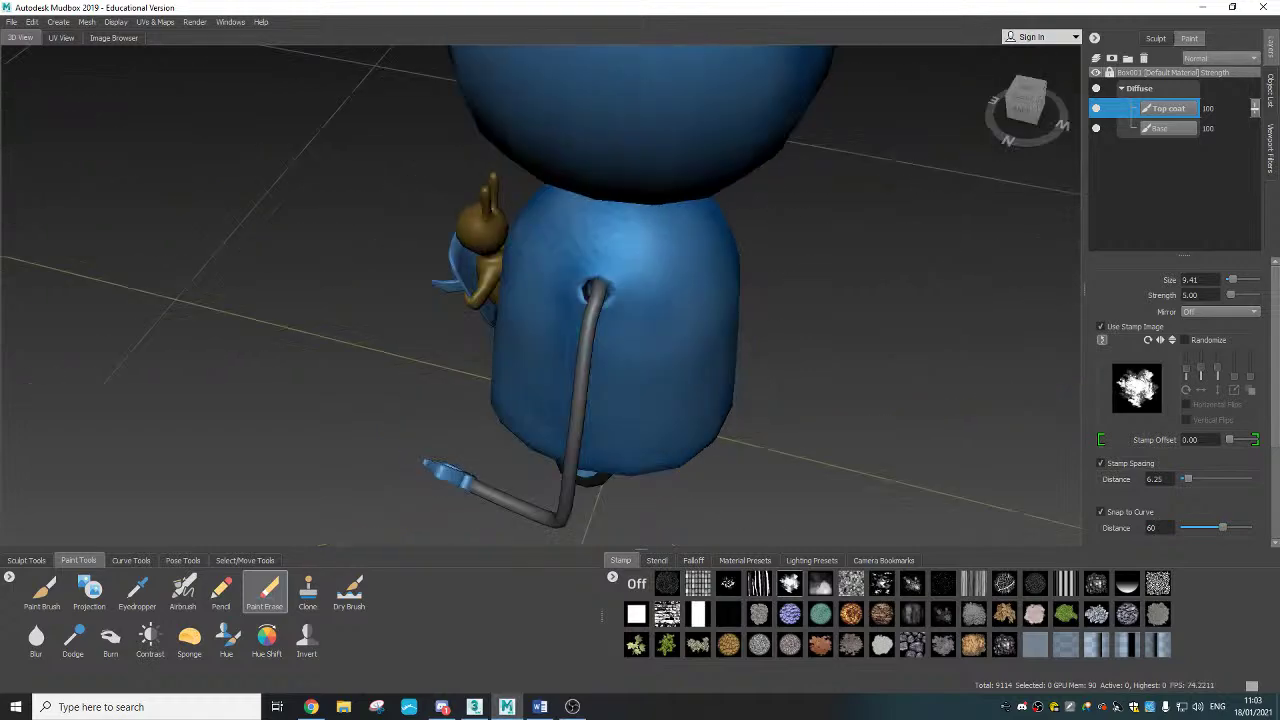
Step: Examine the worn top coat on the robot's head and torso from the front, back and sides
left_click_drag(736, 398, 760, 180, "alt")
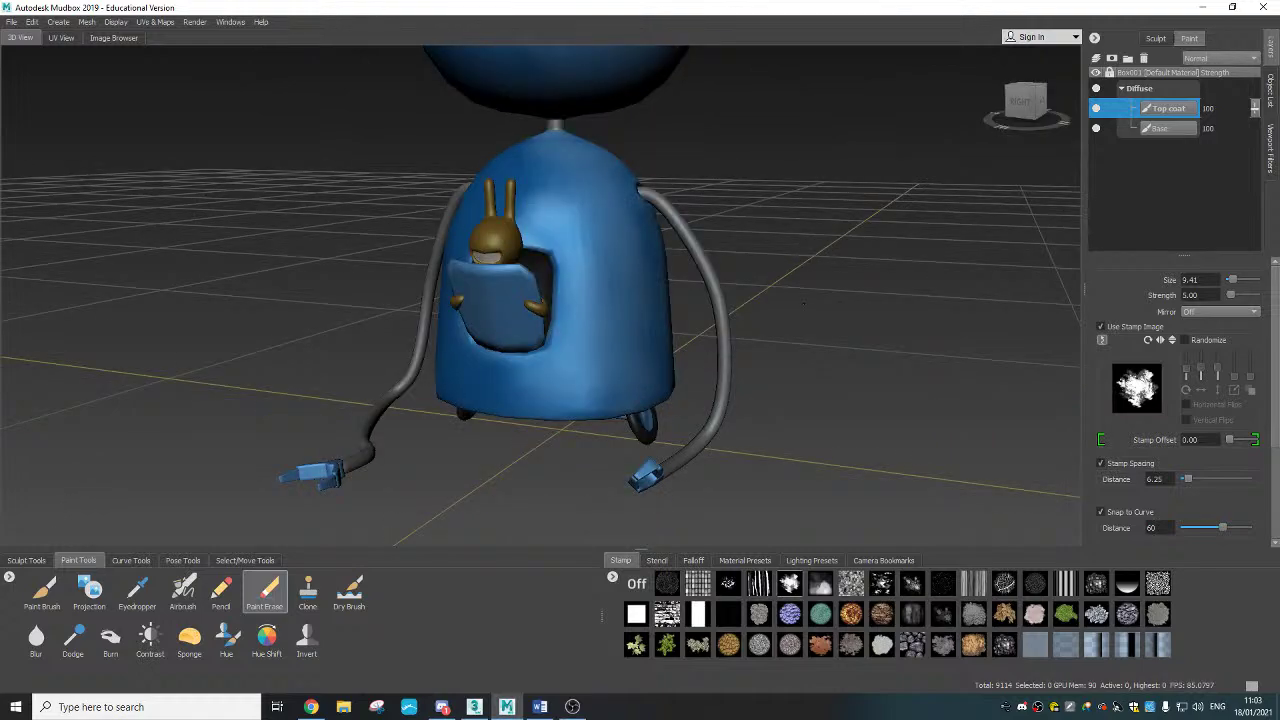
scroll(803, 303, "down", 3)
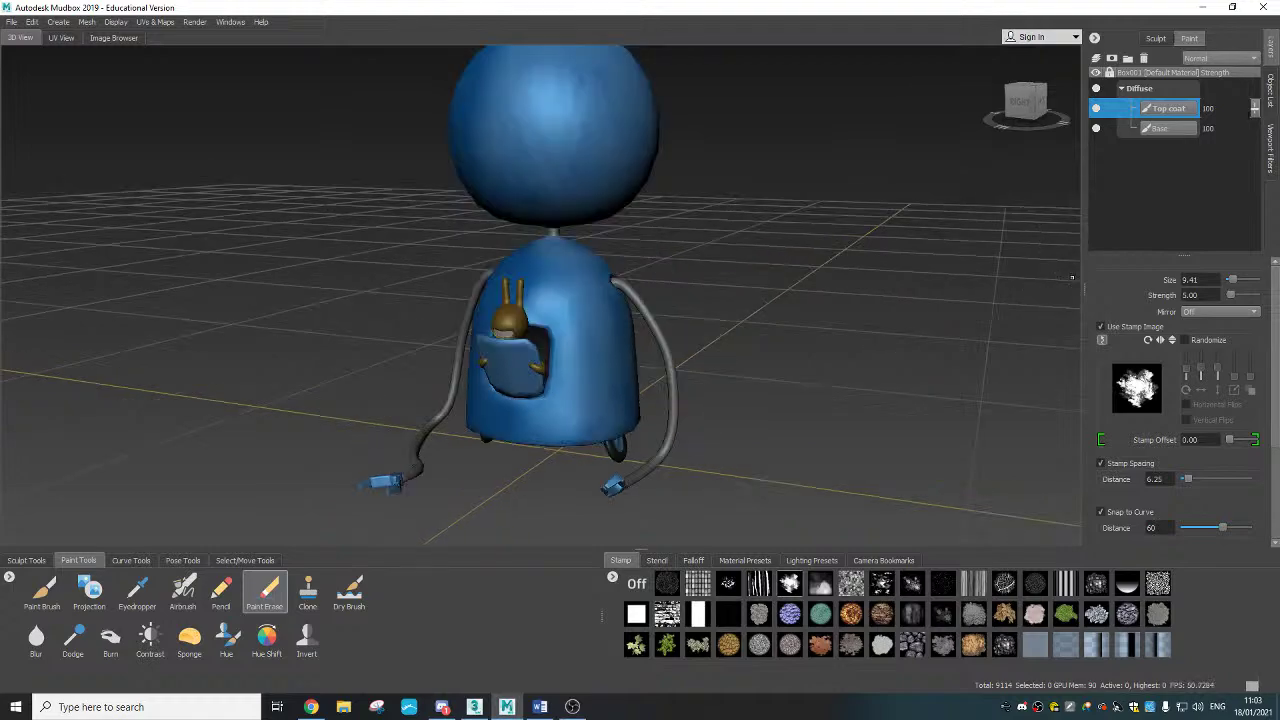
left_click_drag(916, 197, 395, 575, "alt")
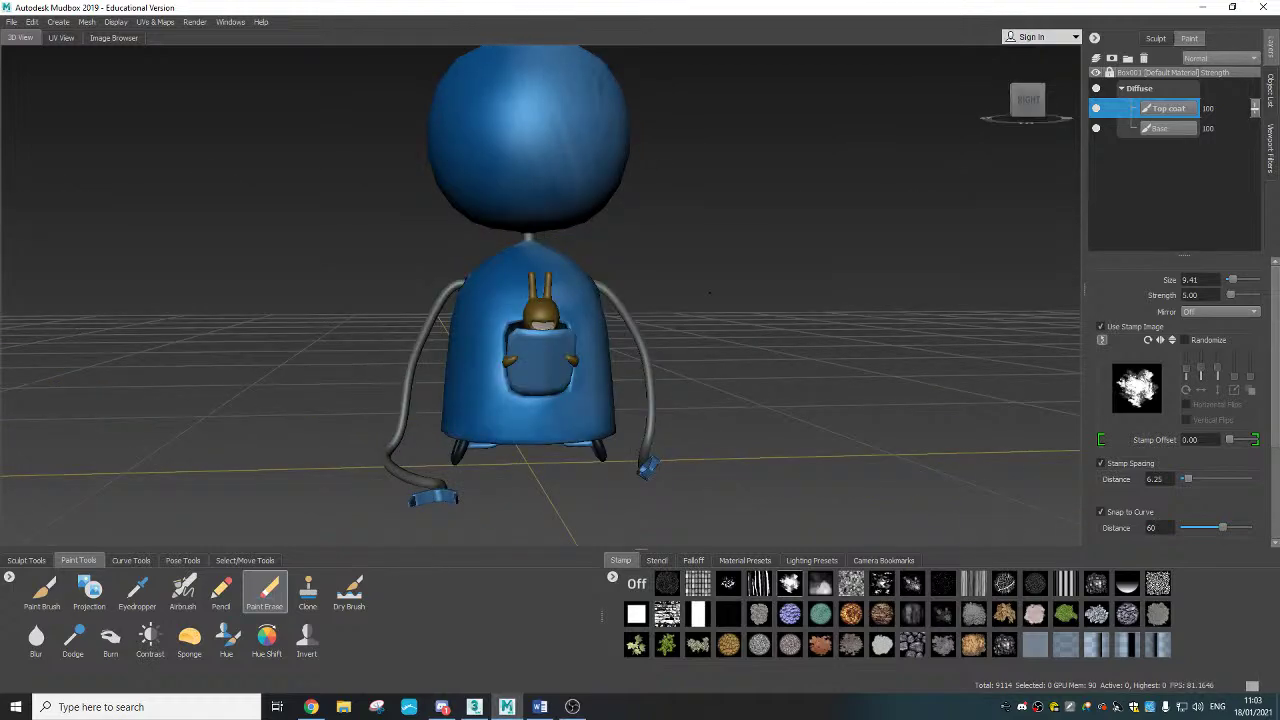
left_click_drag(710, 292, 452, 372, "alt")
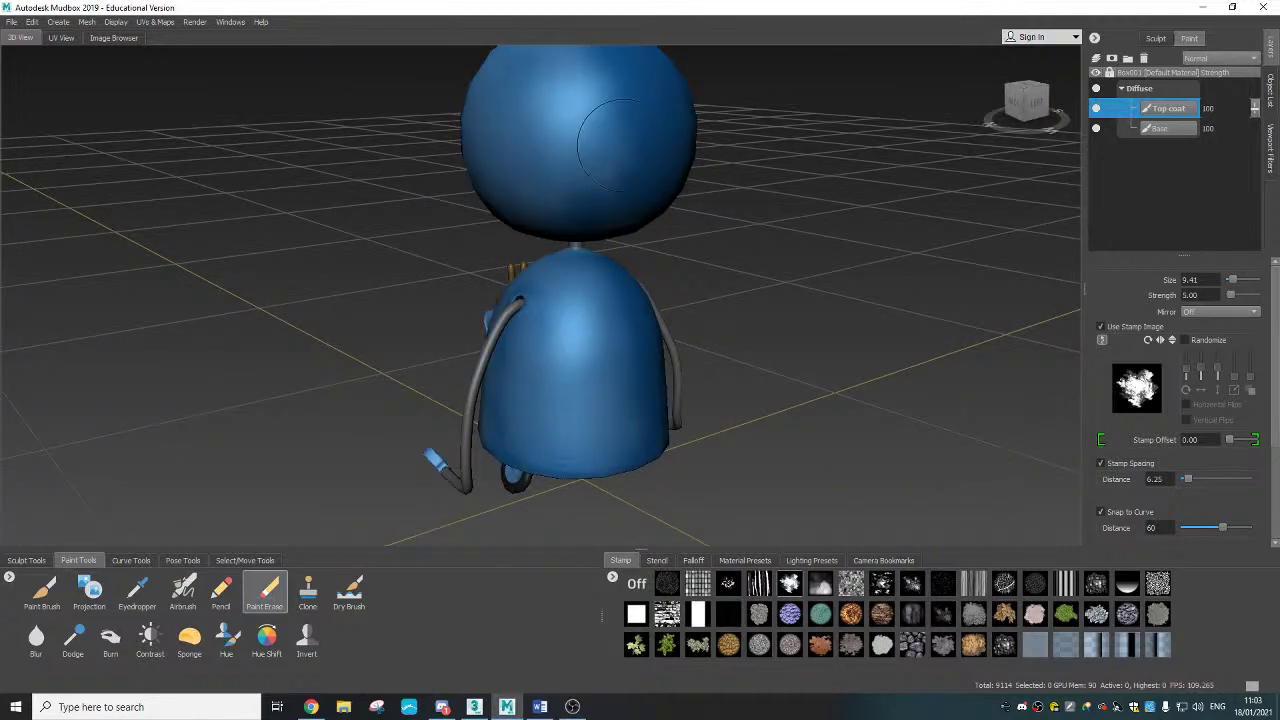
left_click_drag(622, 145, 540, 260, "alt")
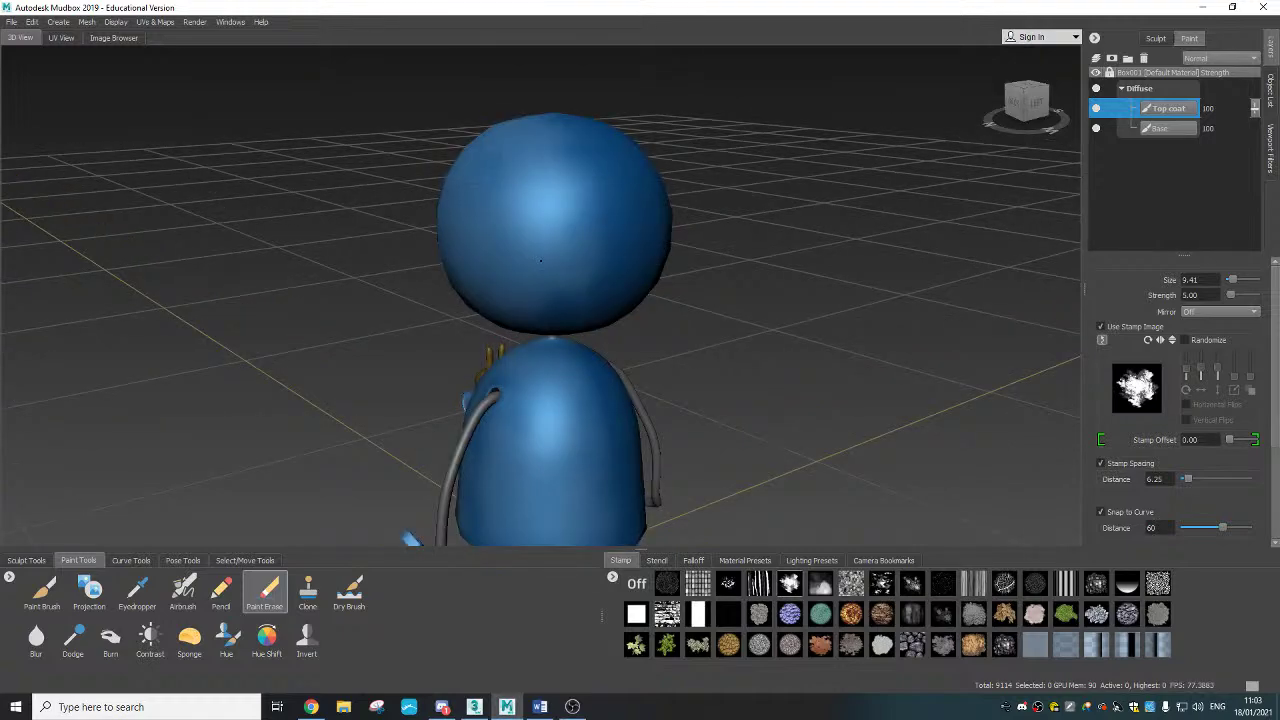
left_click_drag(540, 260, 600, 262, "alt")
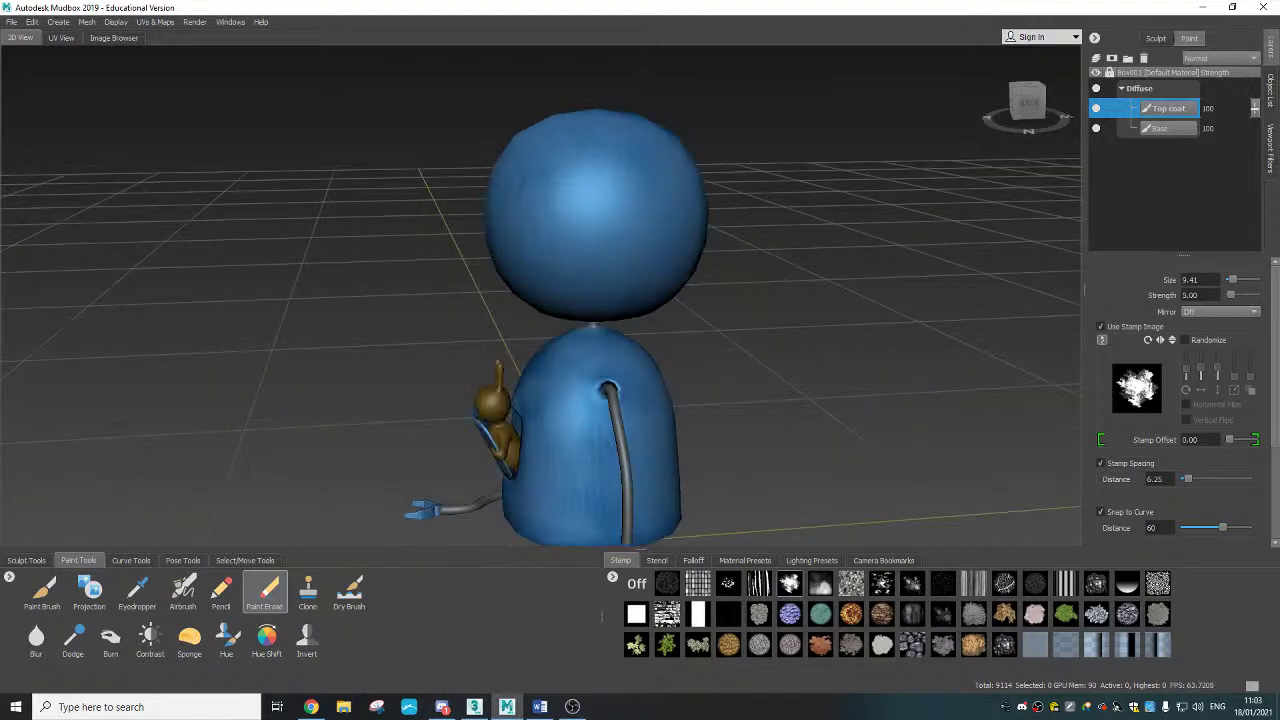
left_click_drag(710, 267, 800, 320, "alt")
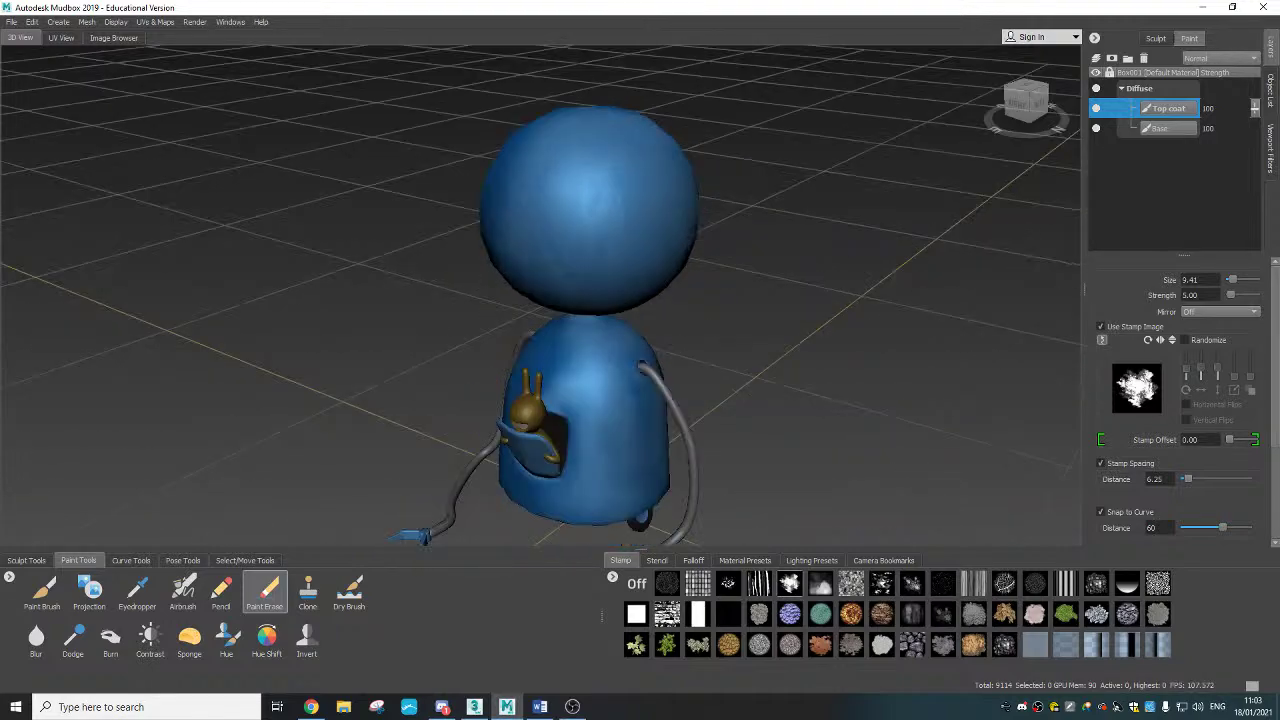
left_click_drag(572, 275, 1058, 162, "alt")
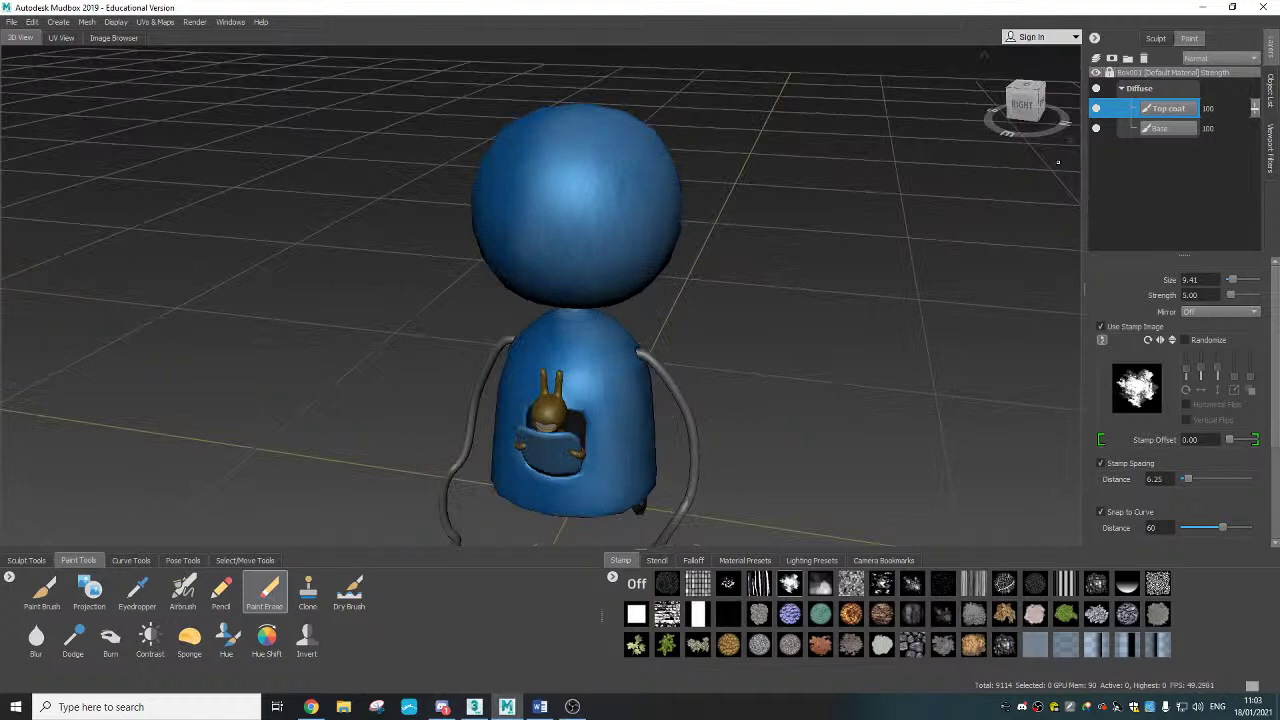
Step: Merge the visible Top coat and Base paint layers into a single diffuse layer and check the robot from below and the side
right_click(1142, 146)
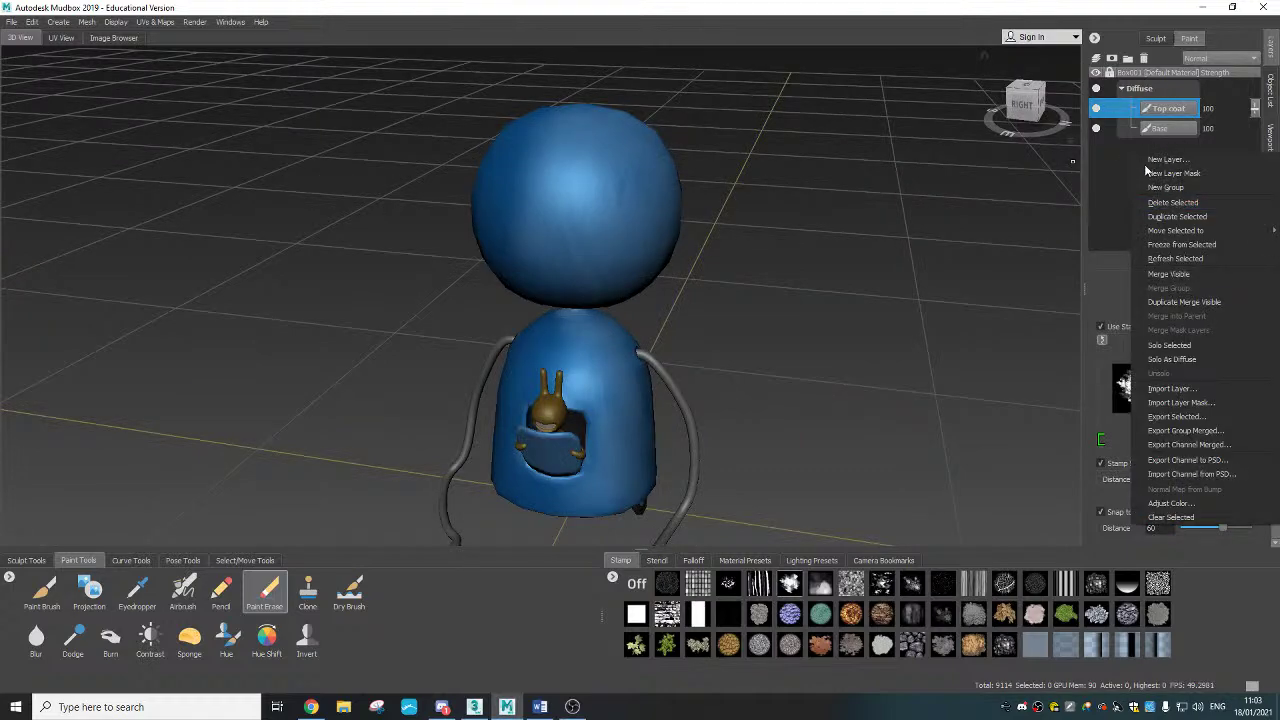
left_click(1183, 274)
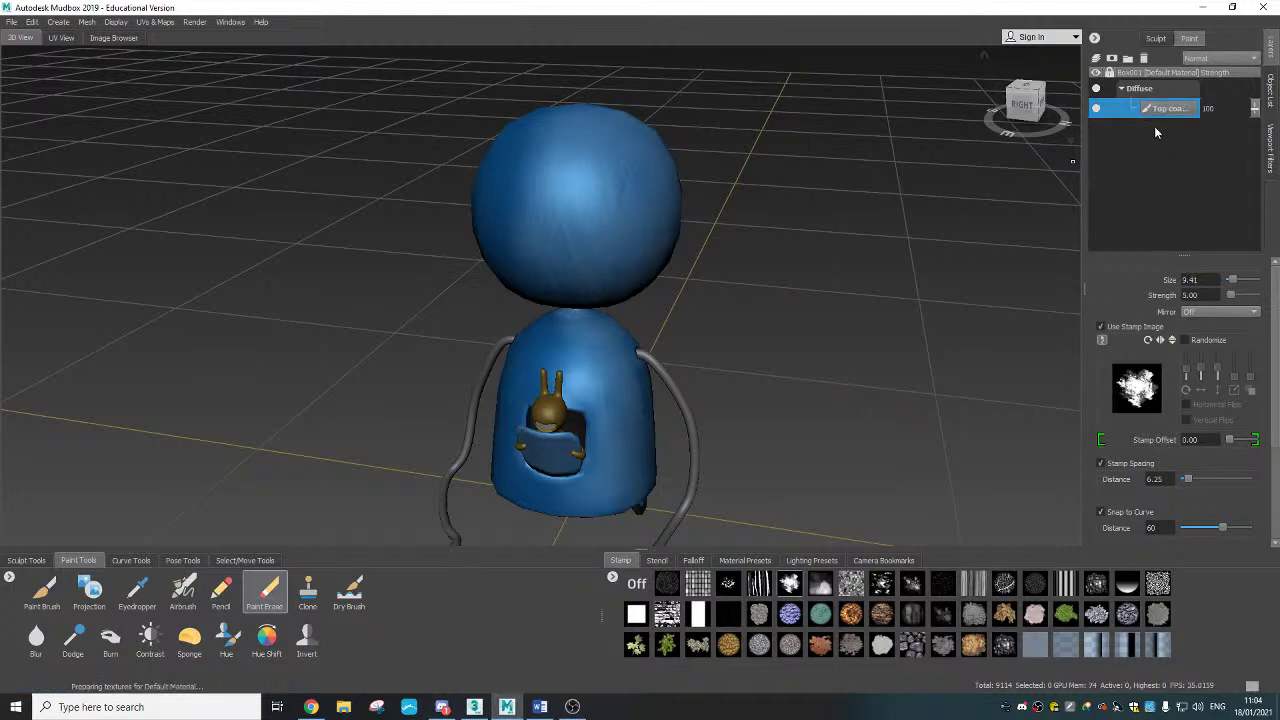
left_click_drag(745, 323, 540, 115, "alt")
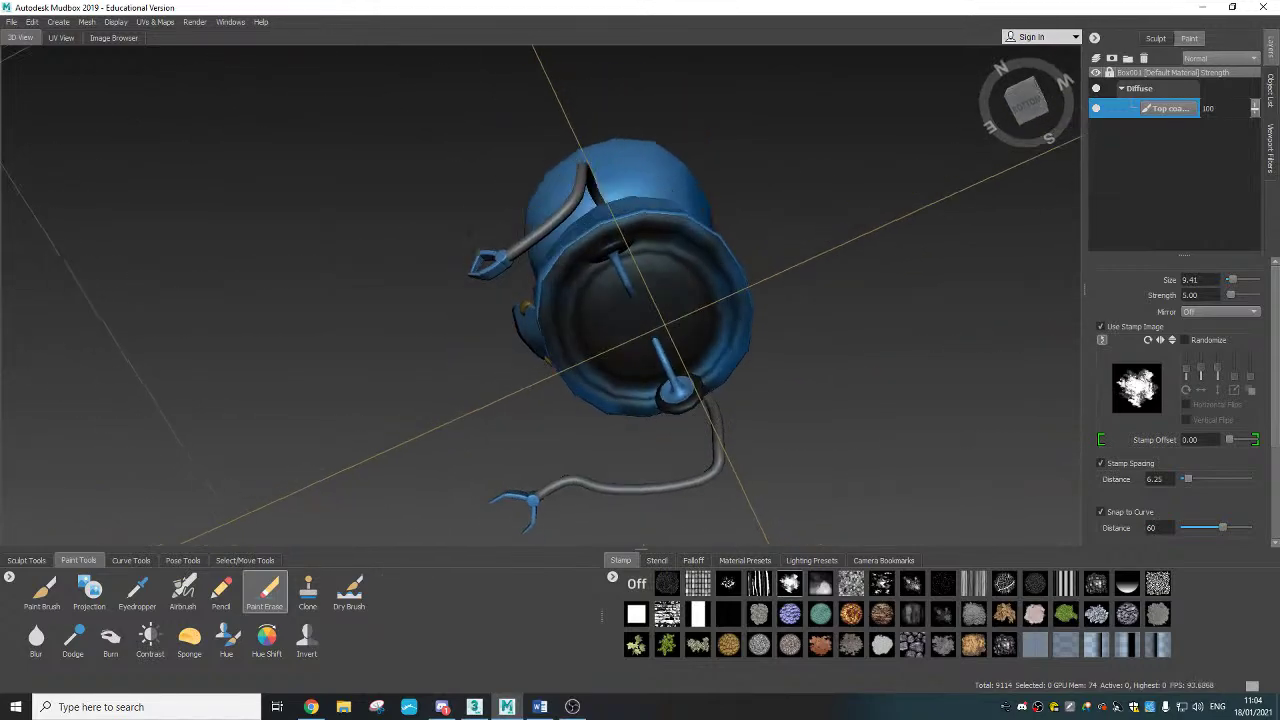
left_click_drag(800, 336, 694, 271, "alt")
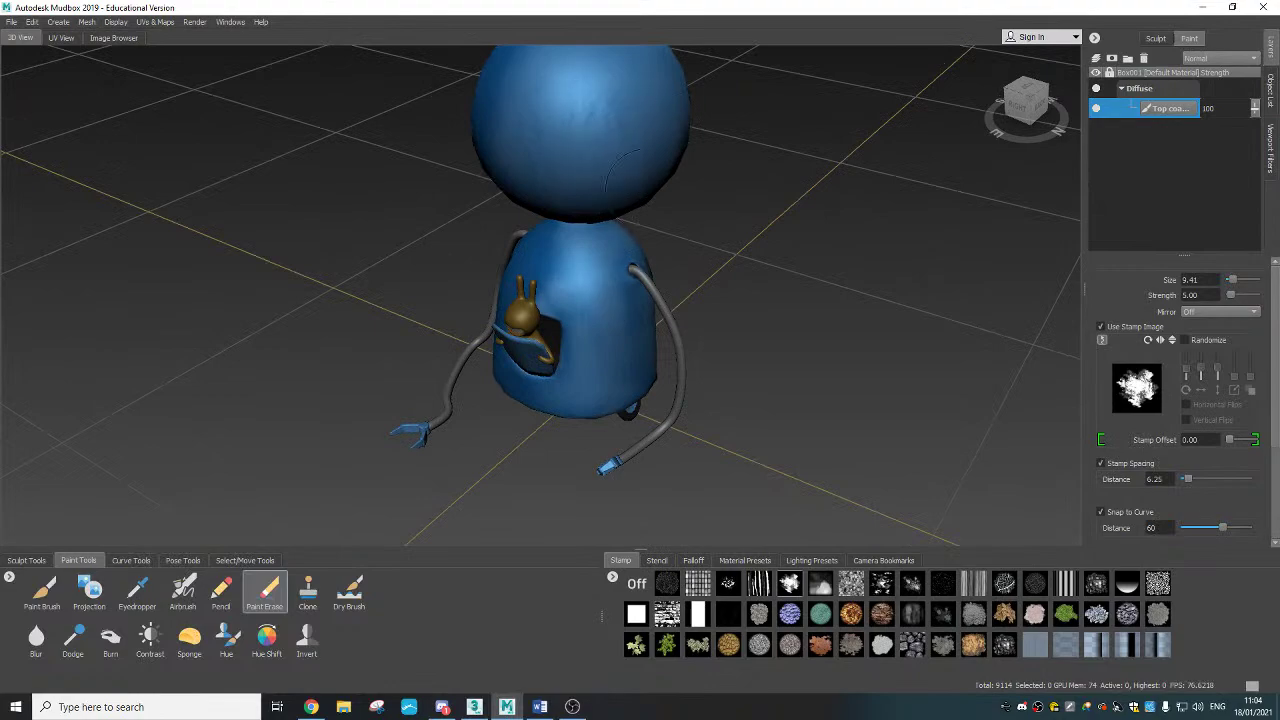
Step: Add a new diffuse paint layer above the Top coat layer
right_click(1141, 146)
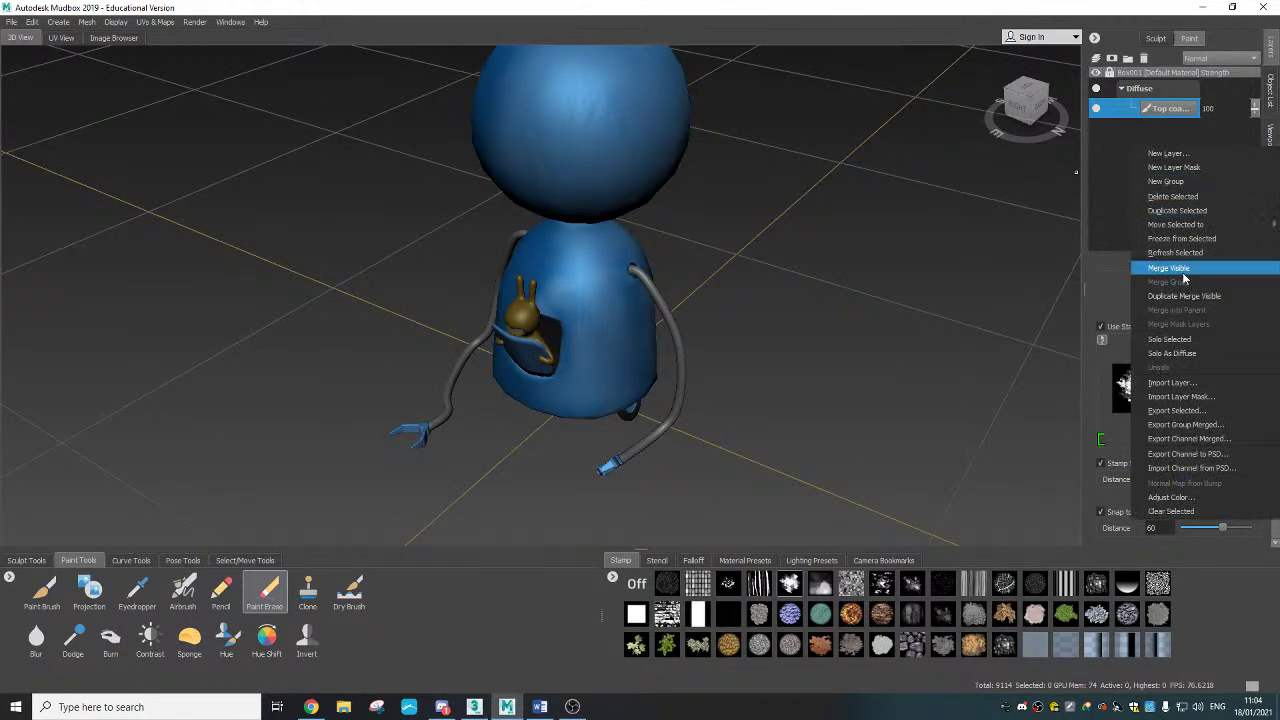
left_click(1168, 153)
left_click(646, 393)
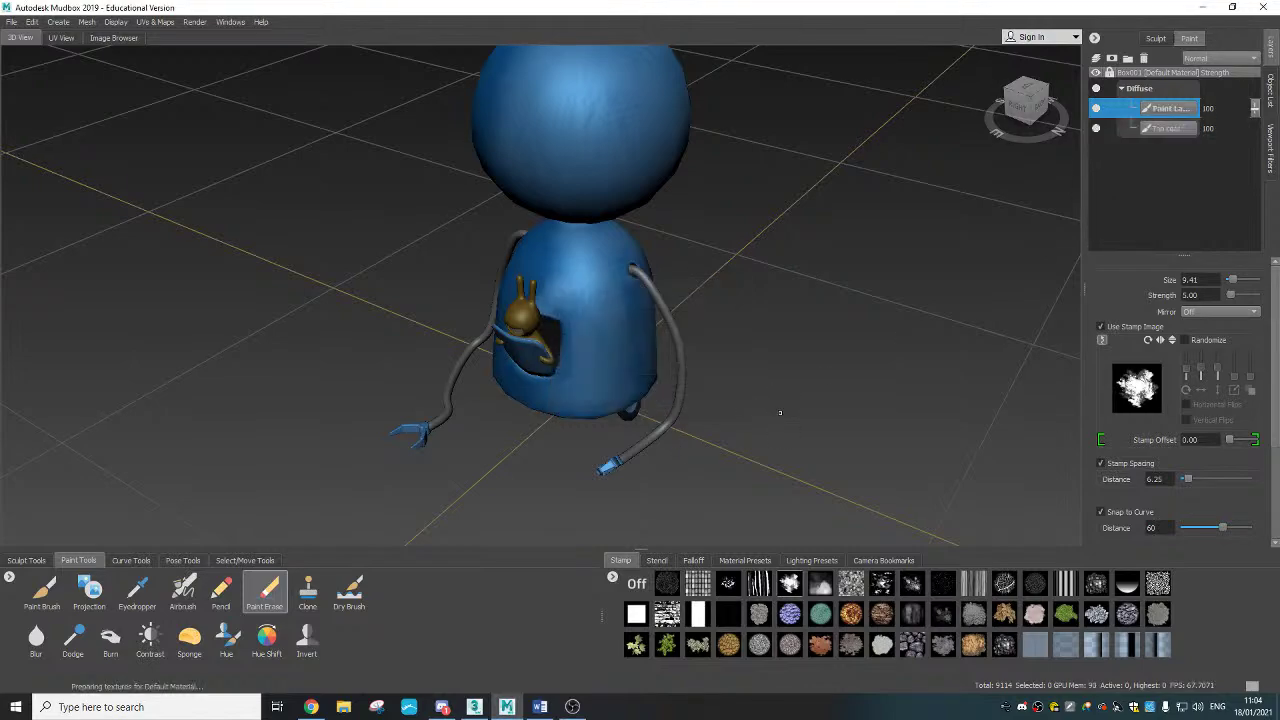
left_click(1025, 100)
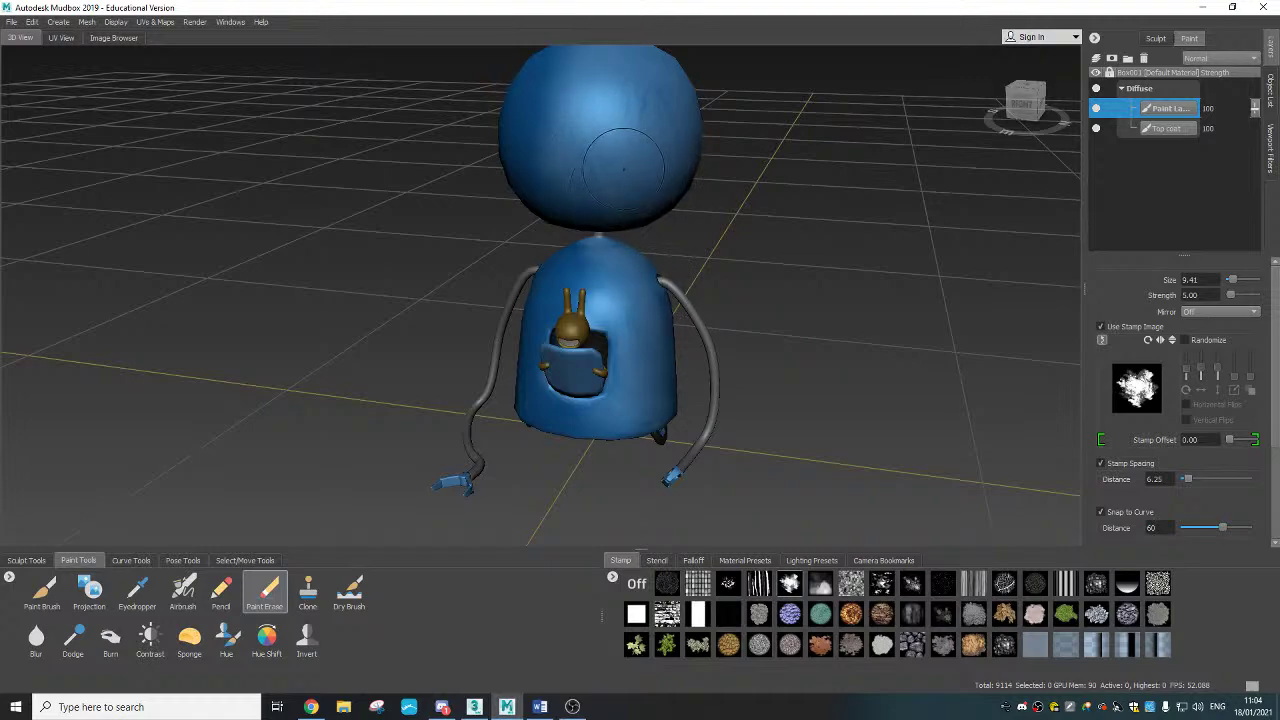
left_click_drag(614, 119, 605, 150)
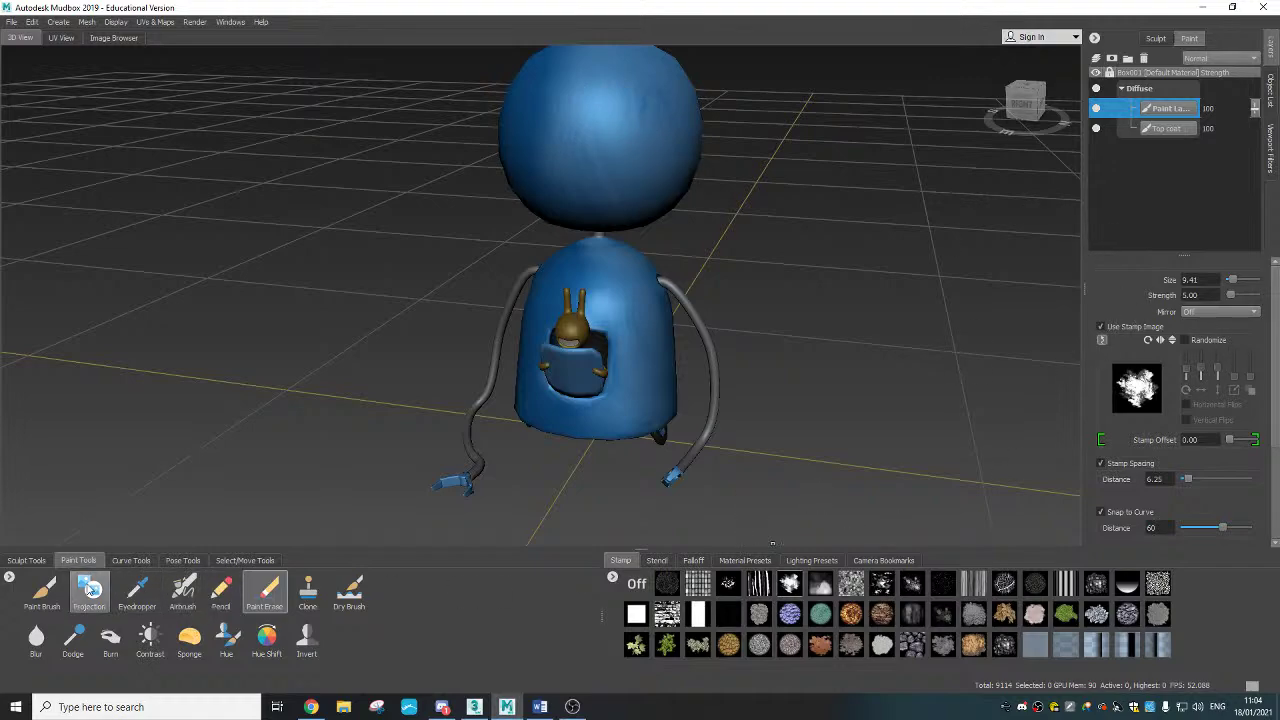
Step: Switch to the Paint Brush with its stamp image disabled and choose a very dark navy blue paint color
left_click(42, 590)
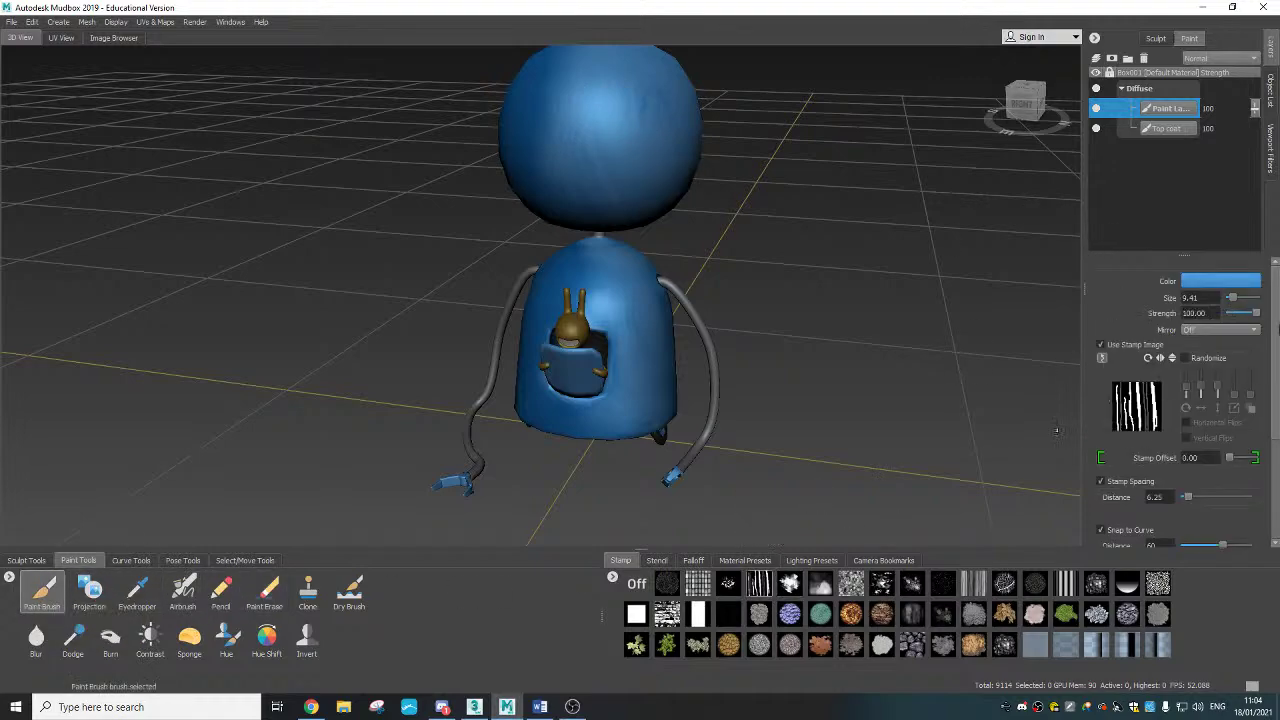
left_click(1102, 345)
left_click(1226, 287)
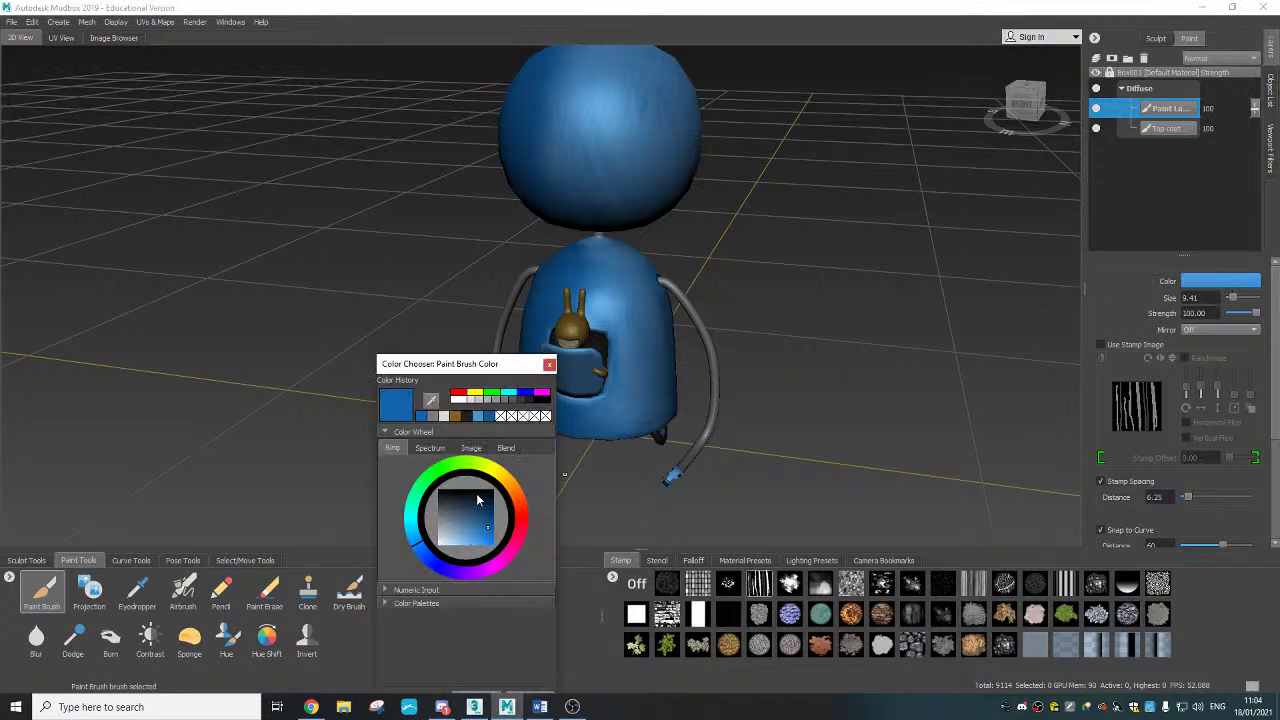
left_click(476, 502)
left_click(476, 502)
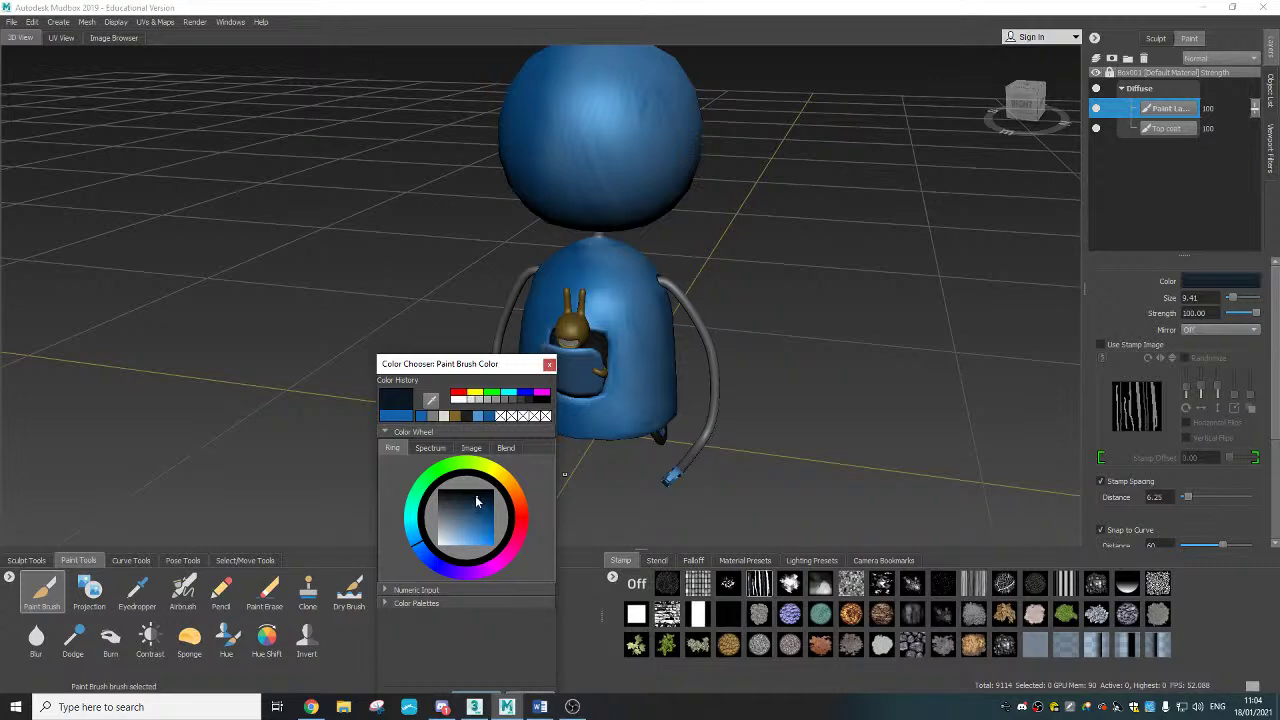
left_click(440, 494)
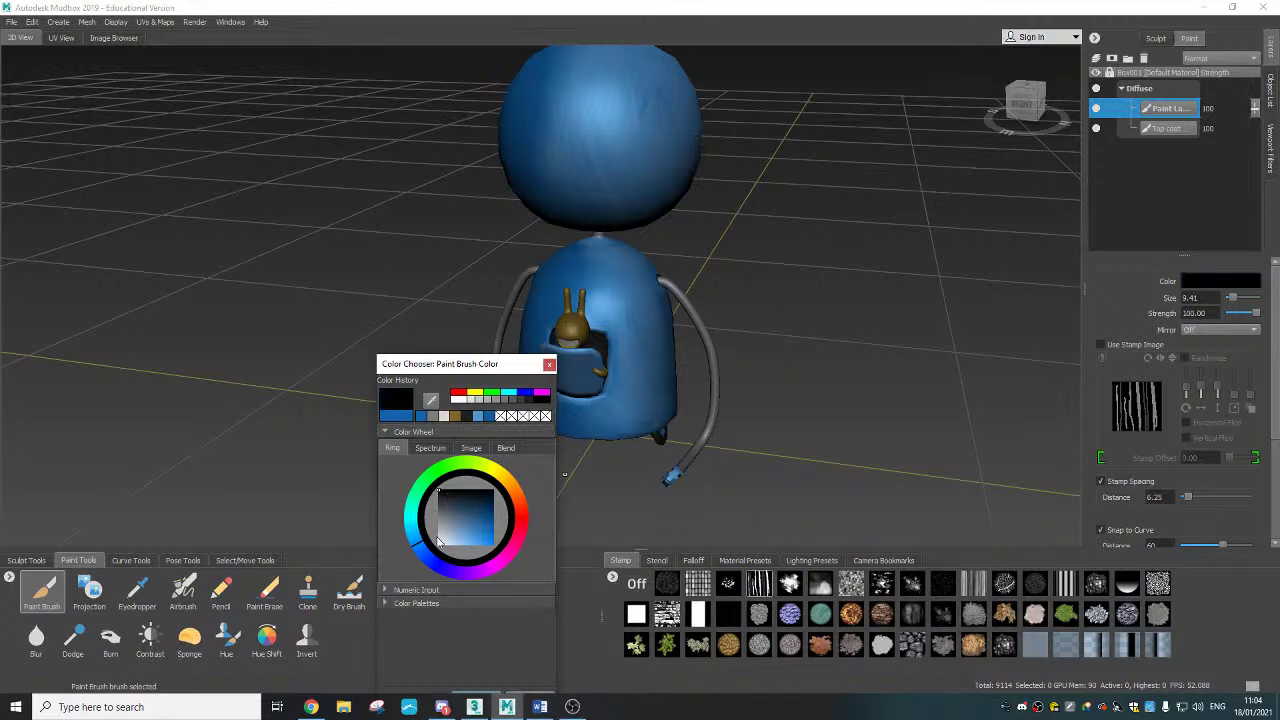
left_click(475, 500)
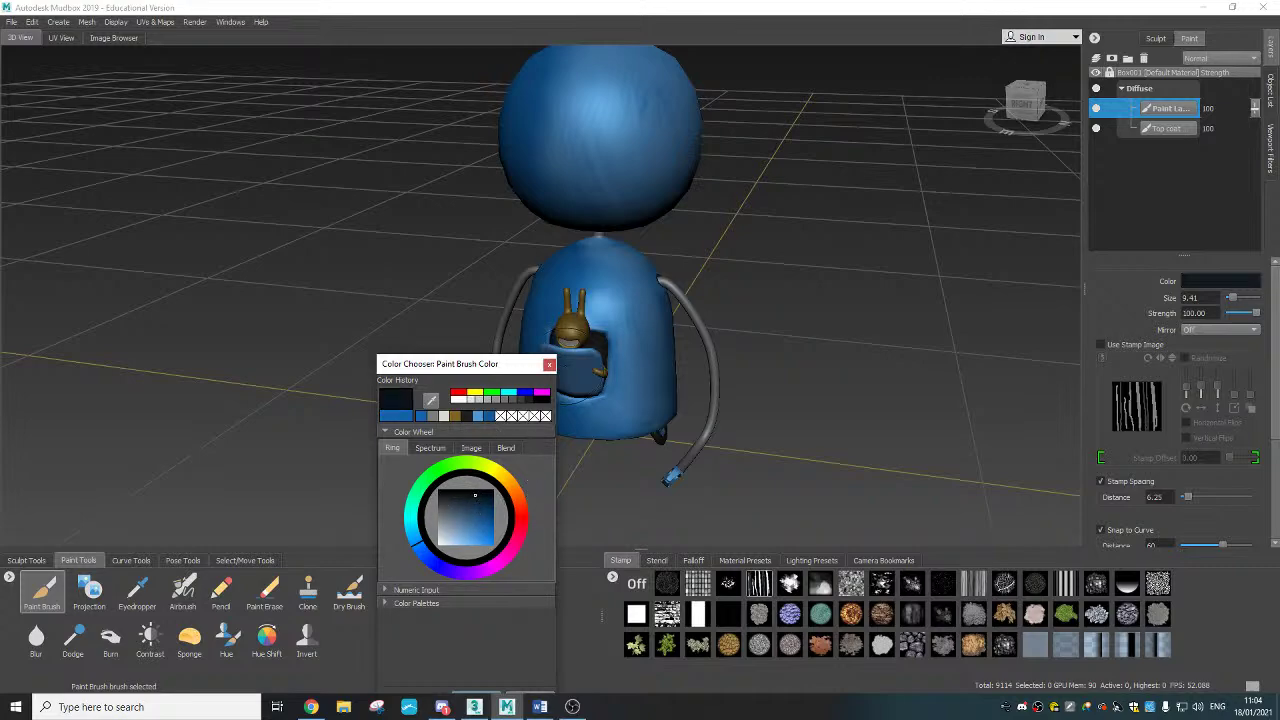
left_click(549, 365)
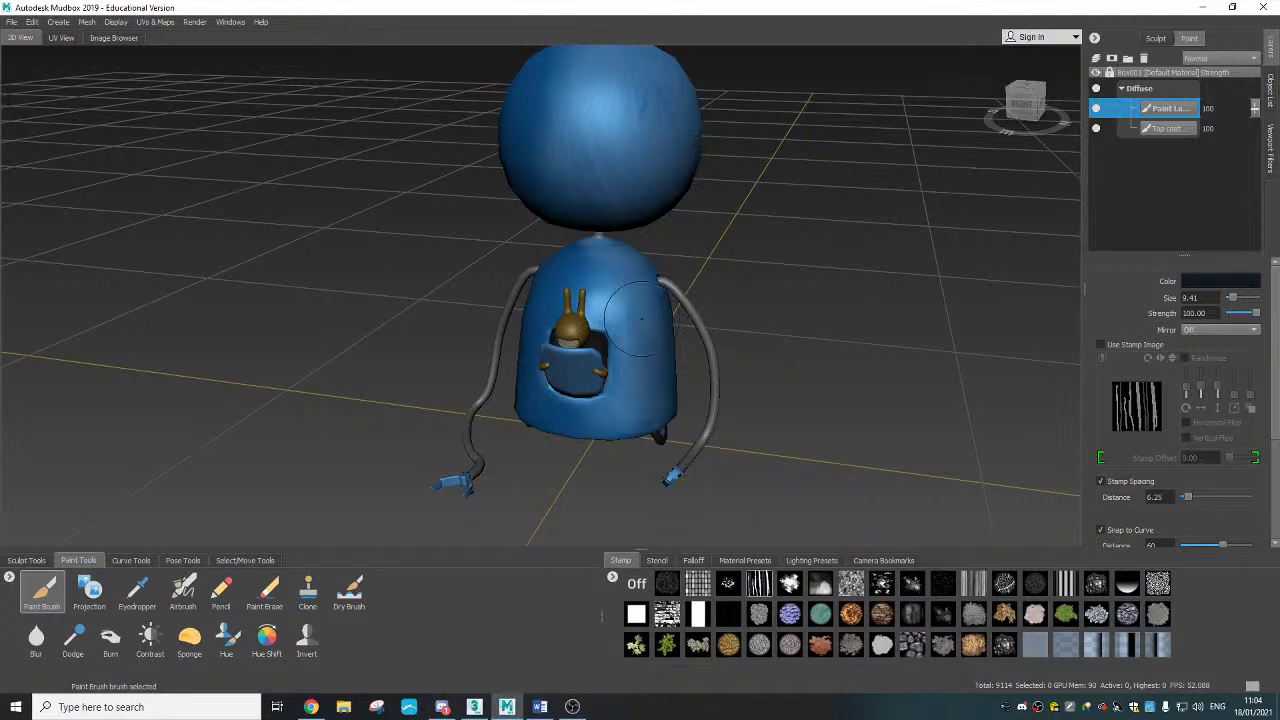
Step: Set the Paint Brush size to 0.50 and give it the flat, hard-edged falloff
left_click(1195, 297)
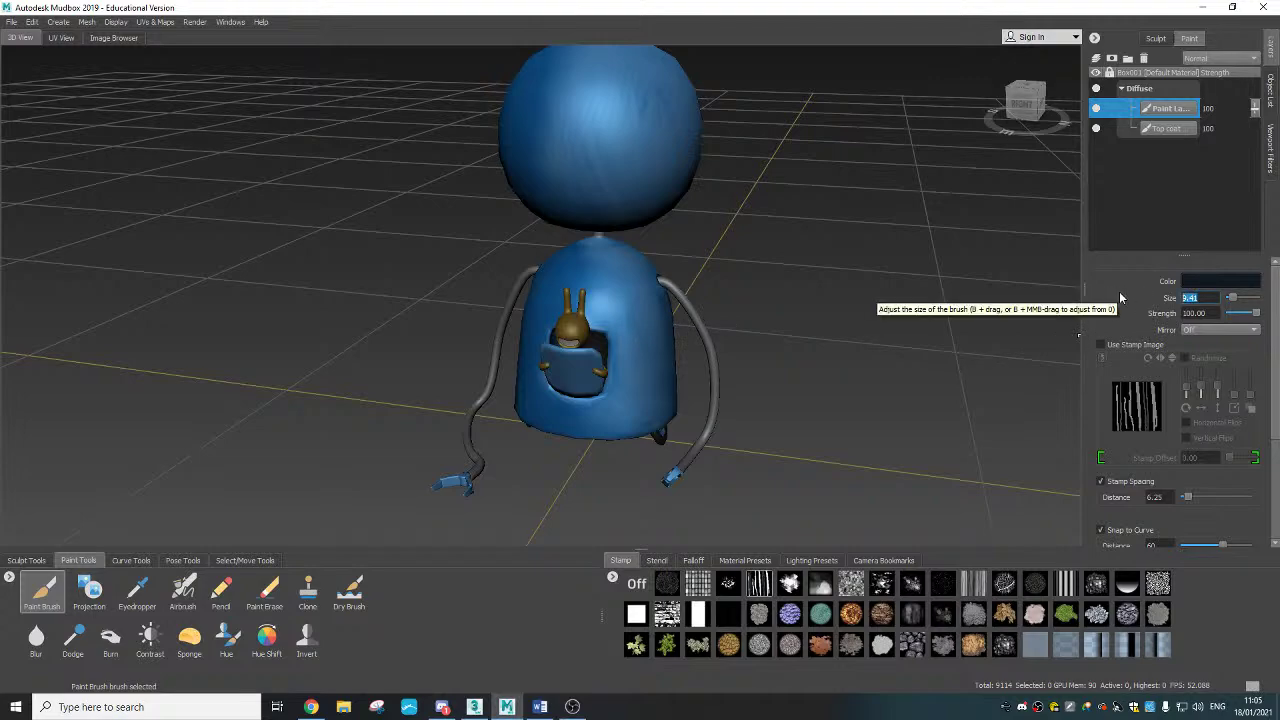
type("0.50")
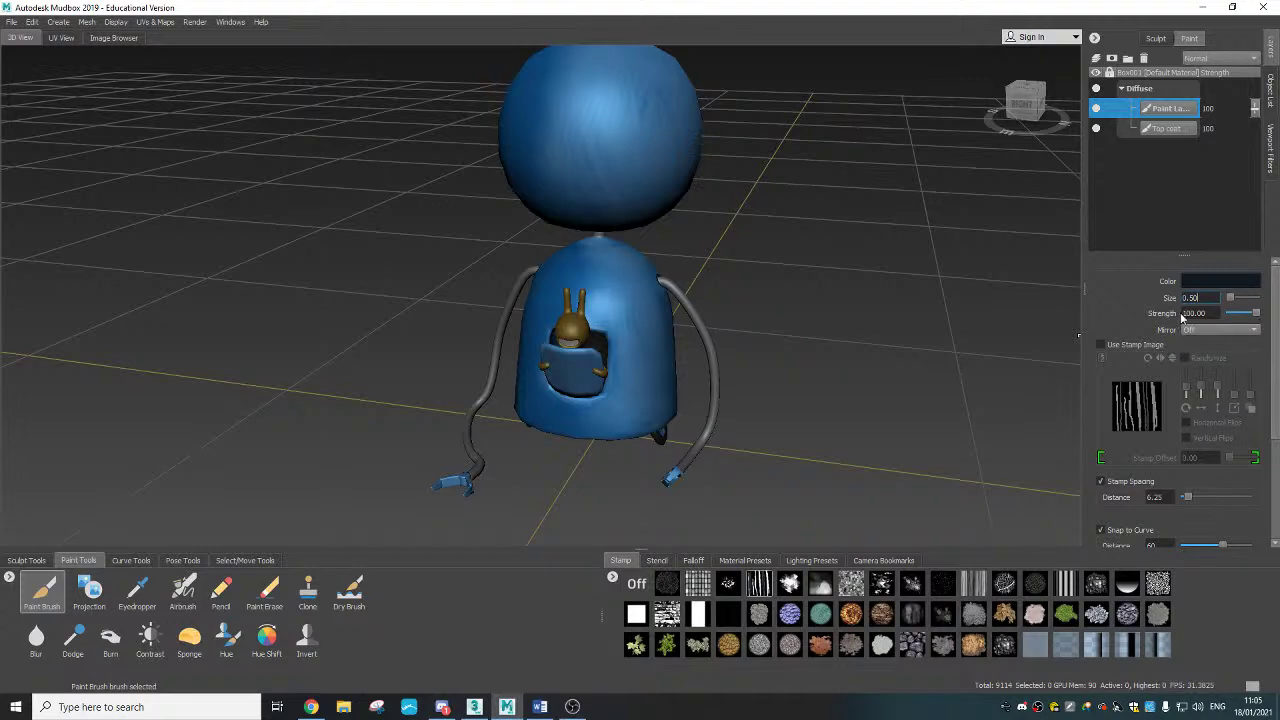
left_click(693, 560)
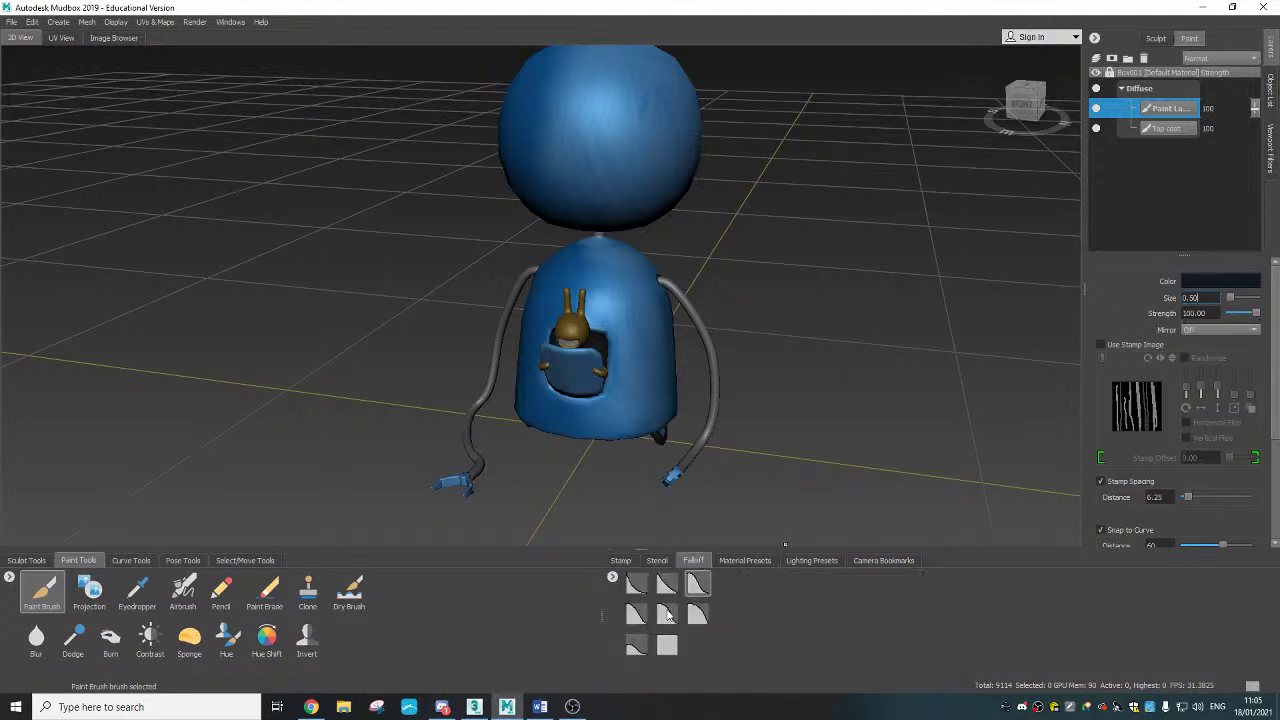
left_click(669, 645)
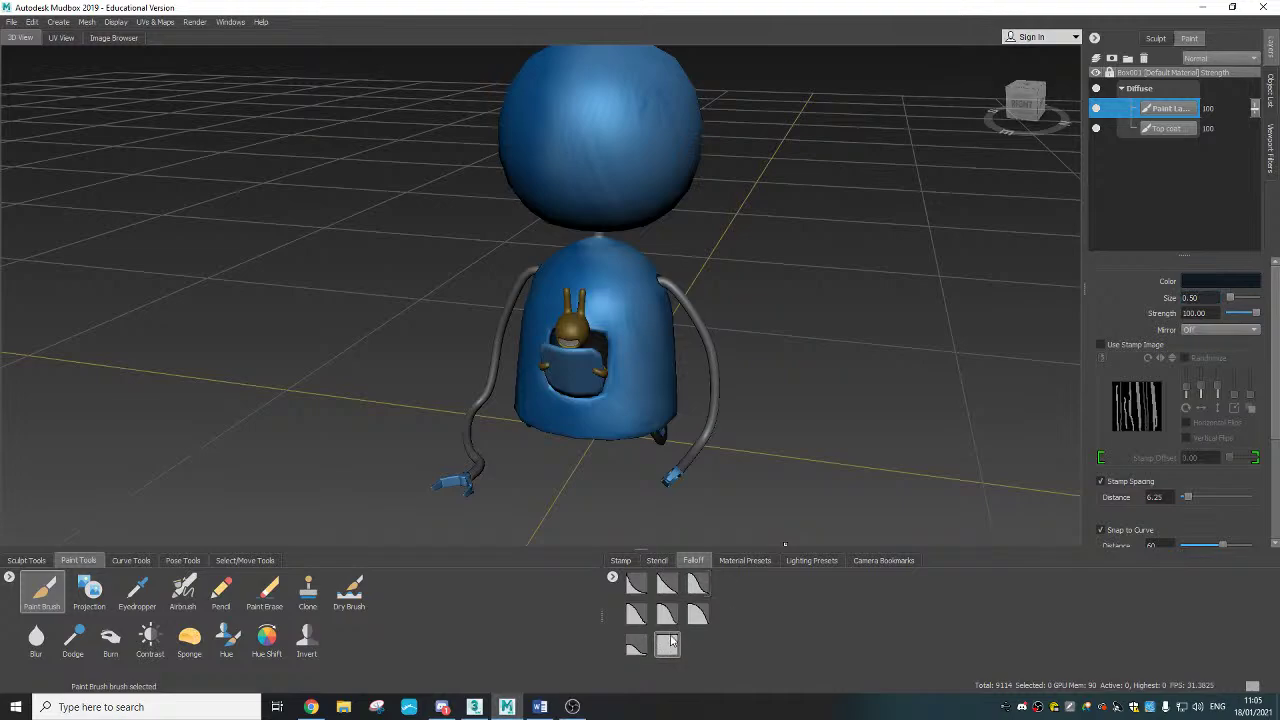
Step: Paint two short vertical dark lines on the torso beside the front opening and try to undo them
mouse_move(626, 326)
left_mouse_down()
mouse_move(627, 383)
mouse_move(665, 411)
mouse_move(643, 388)
mouse_move(633, 326)
mouse_move(633, 392)
left_mouse_up()
scroll(673, 386, "up", 3)
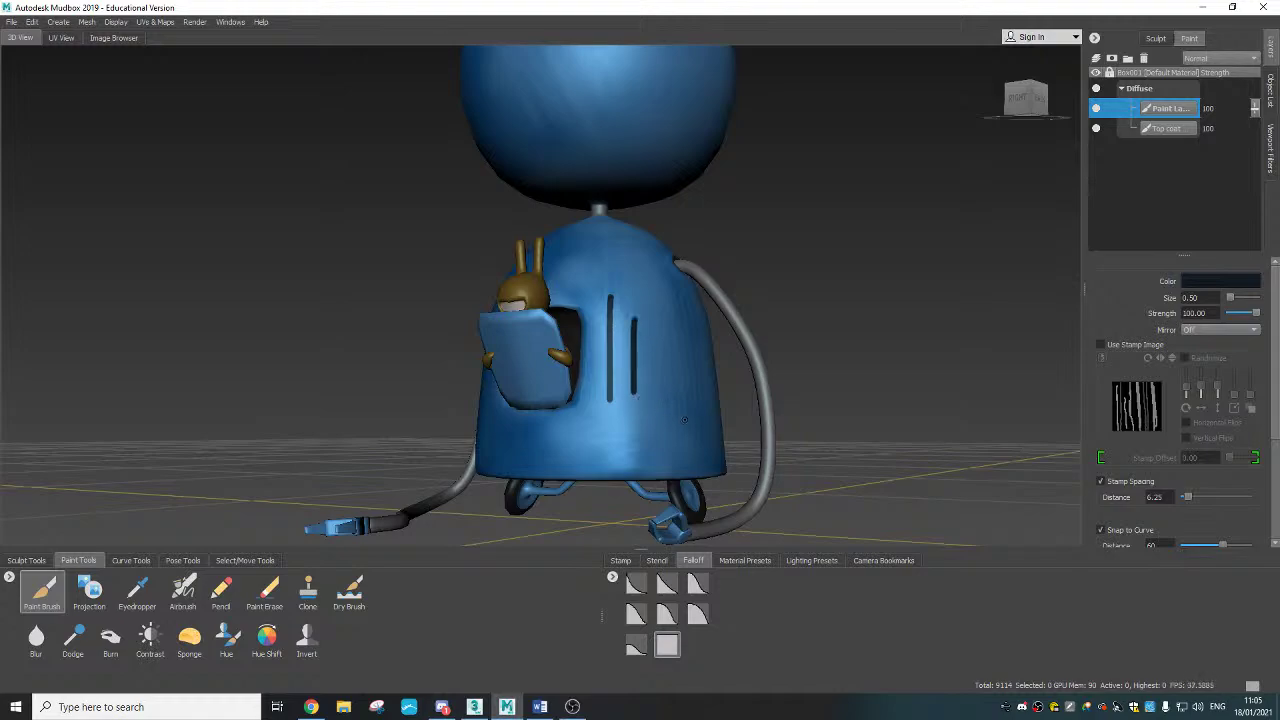
left_click(34, 22)
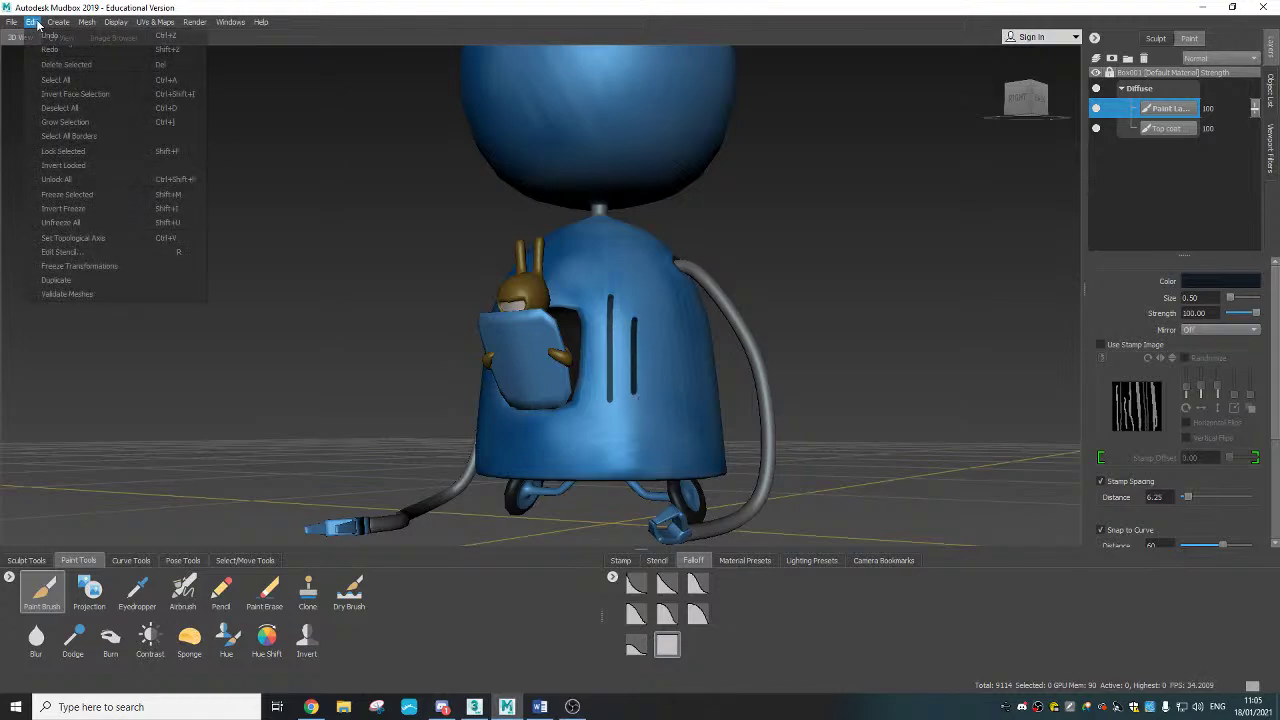
left_click(59, 41)
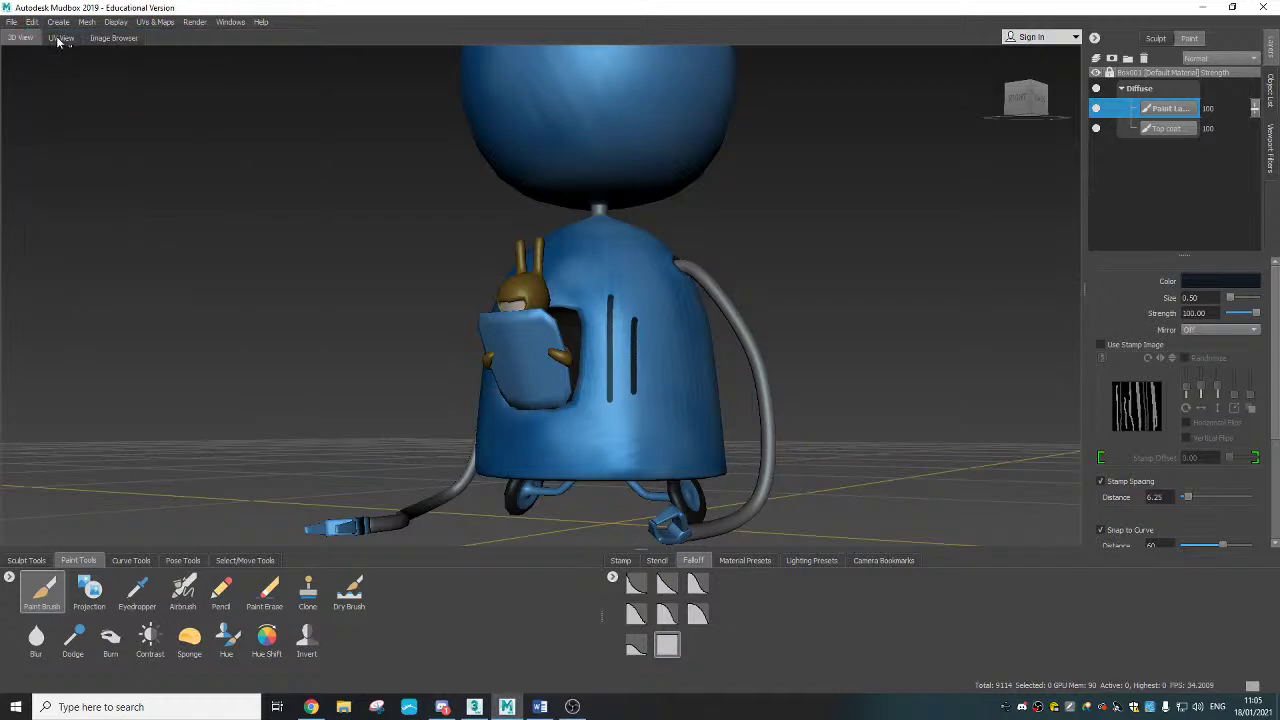
left_click(36, 23)
left_click(50, 40)
left_click(33, 22)
left_click(52, 39)
Step: Toggle the new paint layer's visibility to compare the torso with and without the dark lines
left_click(1096, 109)
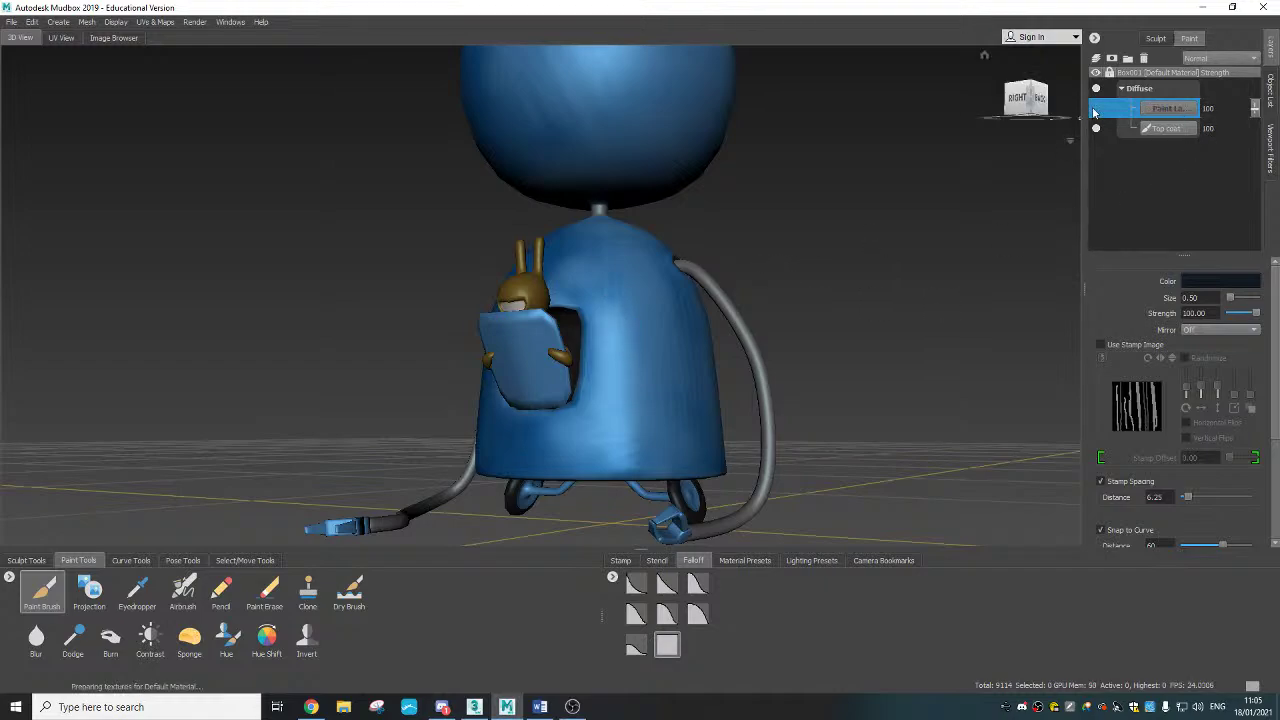
left_click(1096, 109)
left_click(1096, 110)
left_click(1096, 110)
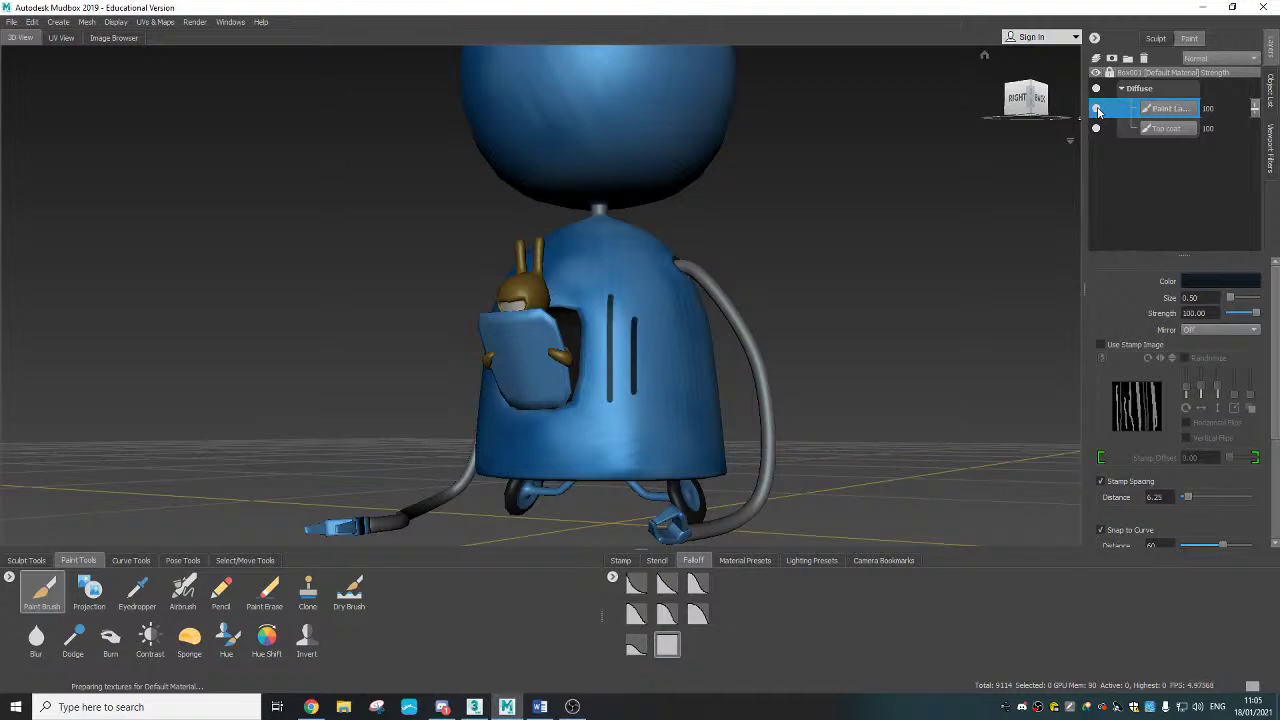
left_click(1097, 111)
left_click(1097, 111)
Step: Delete the paint layer holding the two dark lines and add a fresh paint layer above Top coat
right_click(1190, 110)
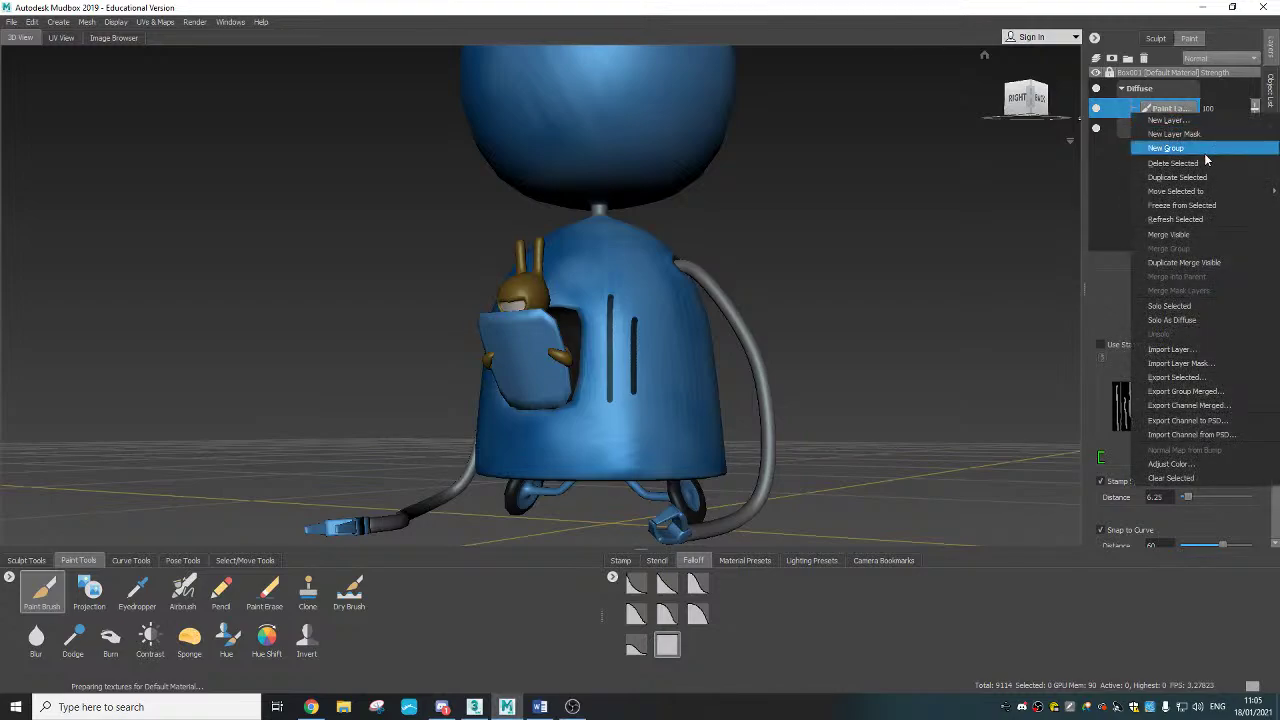
left_click(1173, 162)
right_click(1173, 162)
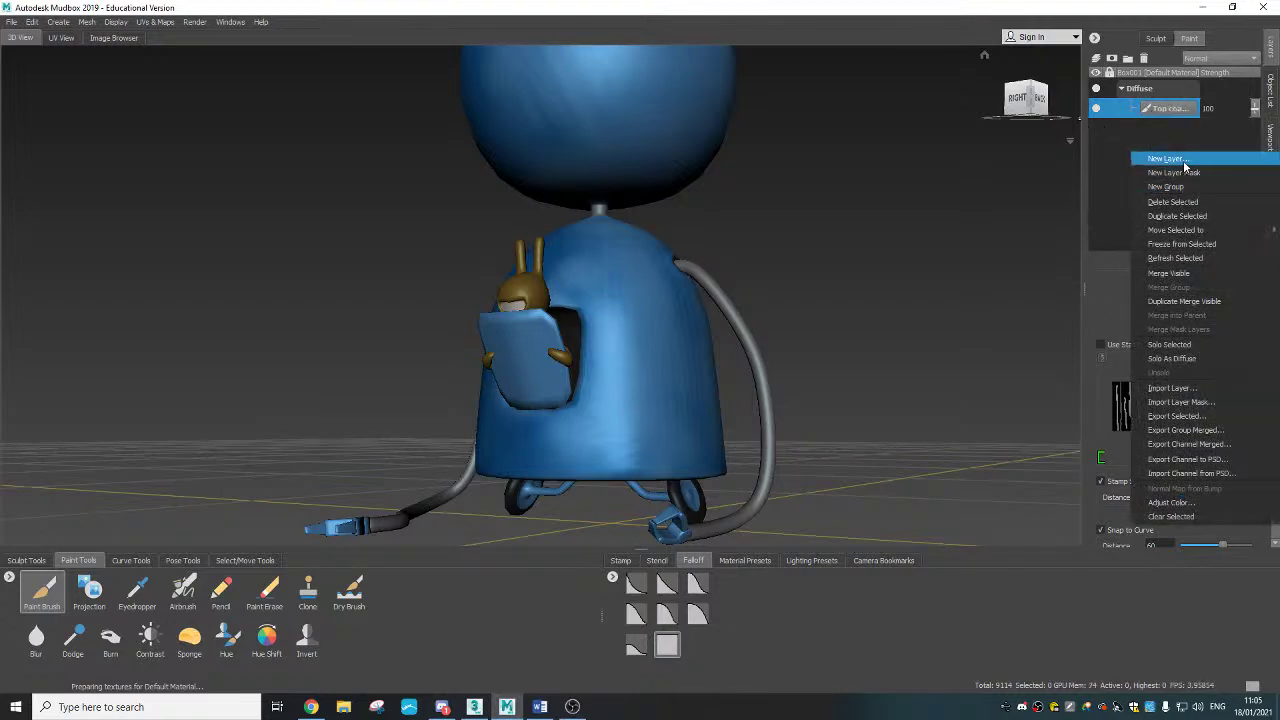
left_click(1185, 165)
left_click(647, 394)
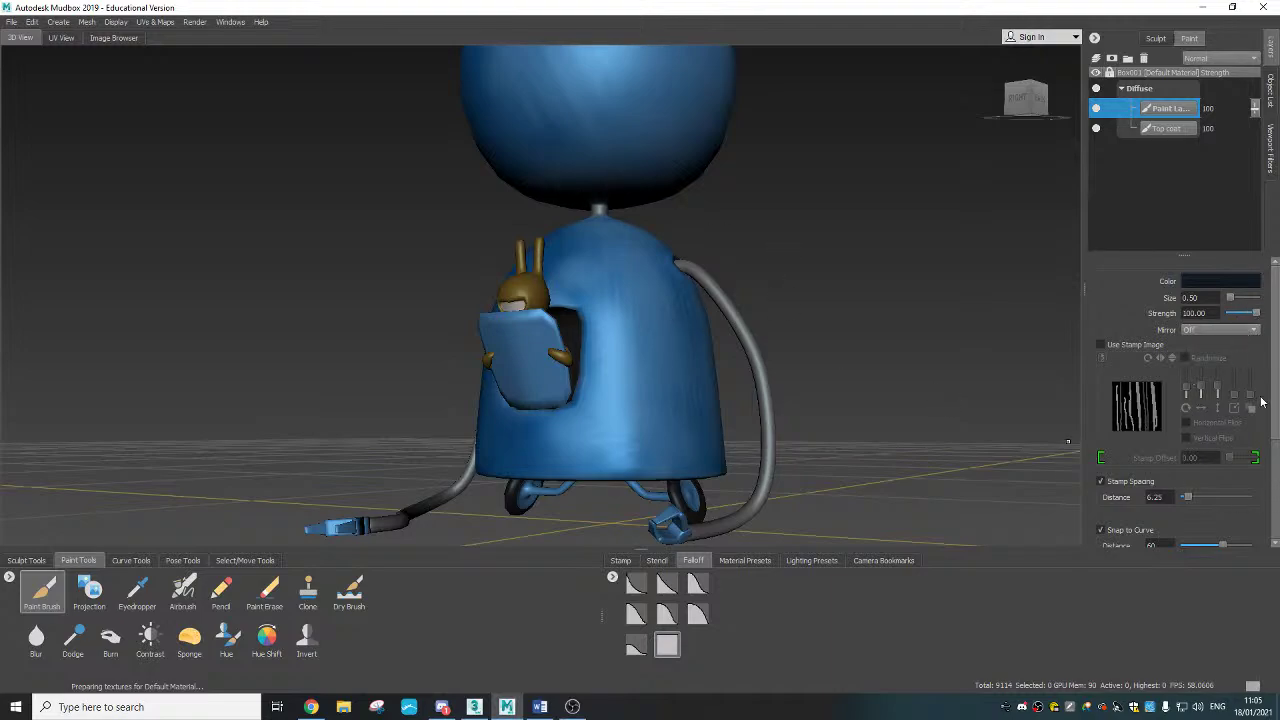
Step: Enable Steady Stroke for the Paint Brush with a distance of 4
left_click_drag(1274, 404, 1274, 466)
left_click(1101, 482)
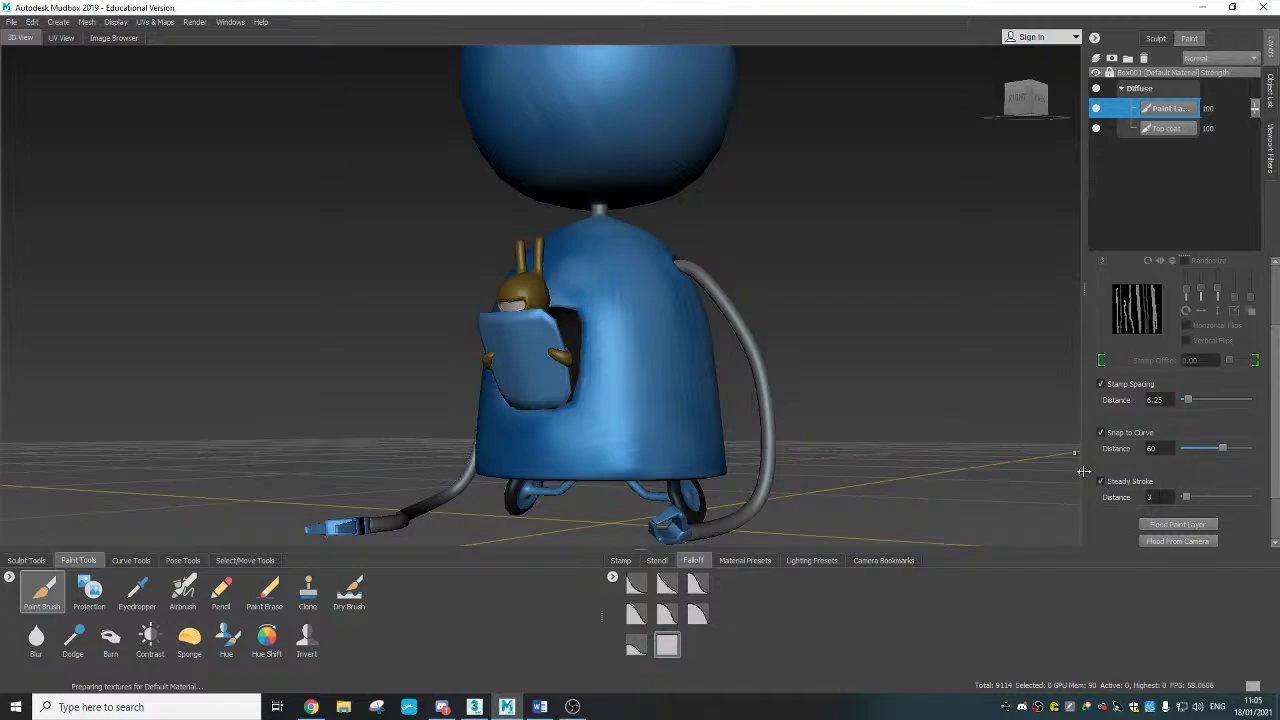
double_click(1155, 497)
type("4")
Step: Paint a short dark line below the arm socket, then delete the paint layer it is on
left_click_drag(832, 403, 778, 425, "alt")
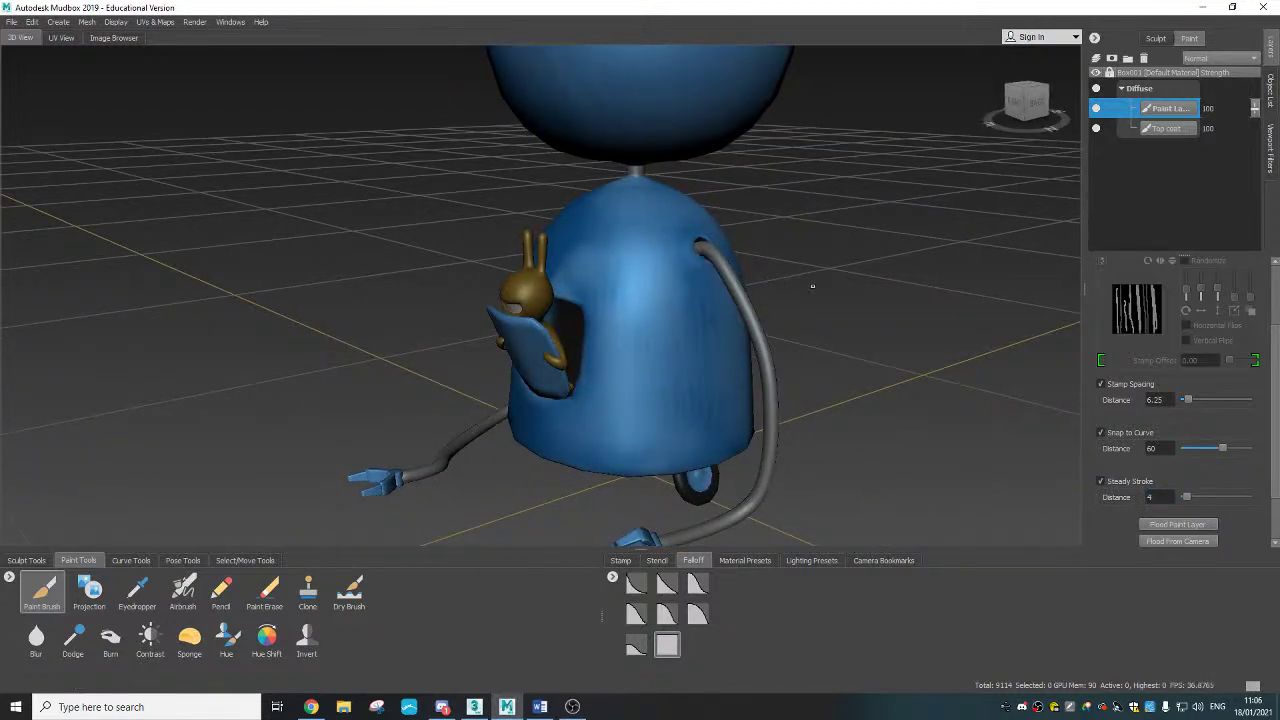
mouse_move(872, 366)
left_mouse_down("alt")
mouse_move(828, 408)
mouse_move(900, 414)
left_mouse_up("alt")
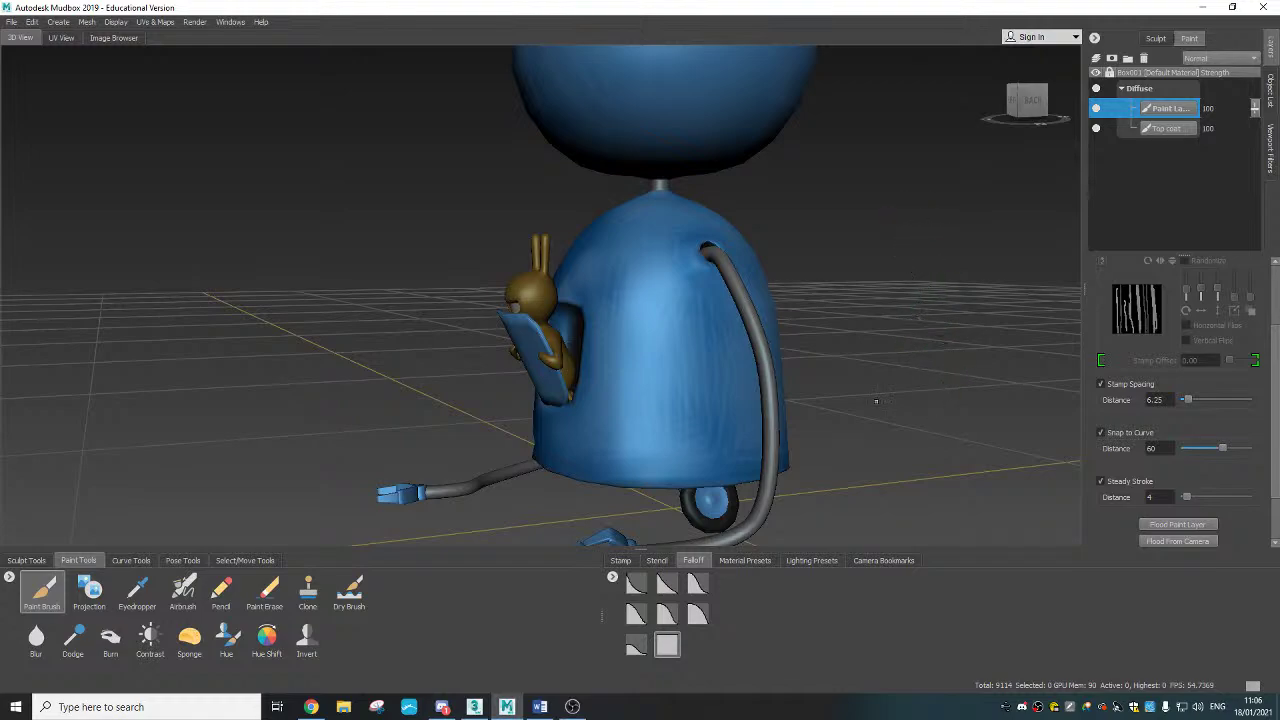
left_click_drag(822, 396, 941, 348, "alt")
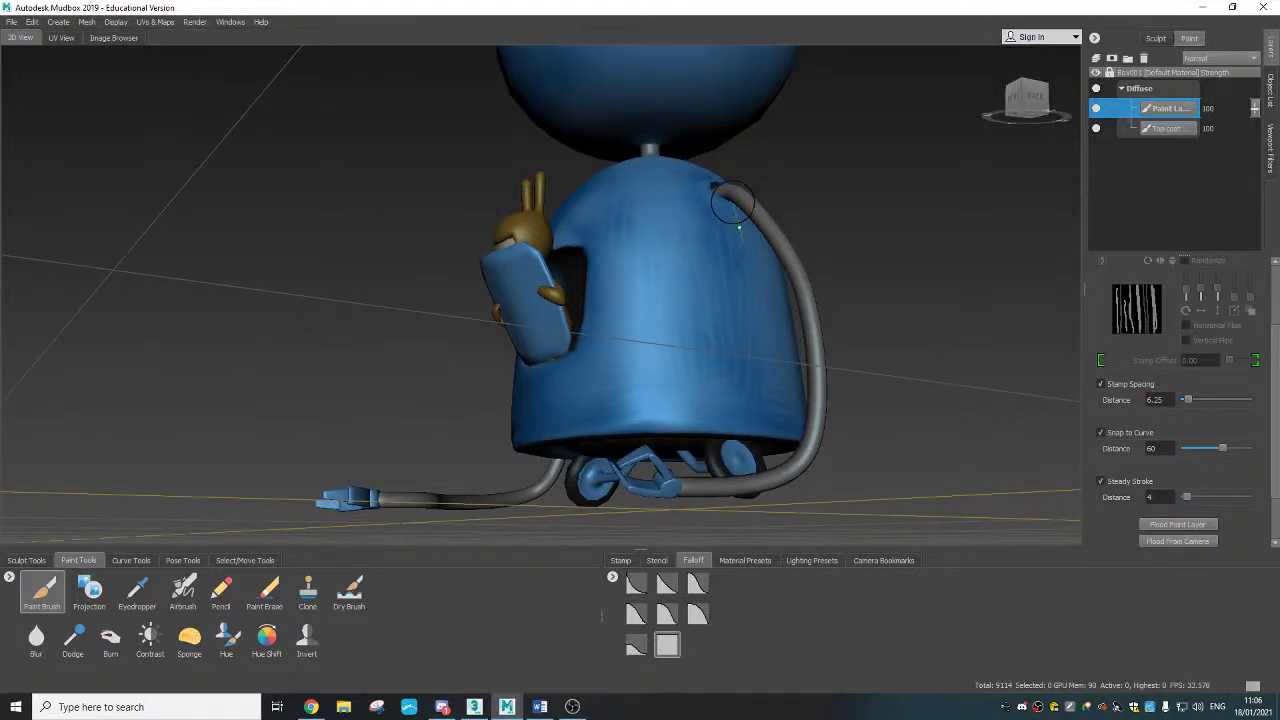
left_click_drag(744, 238, 758, 284)
right_click(1173, 116)
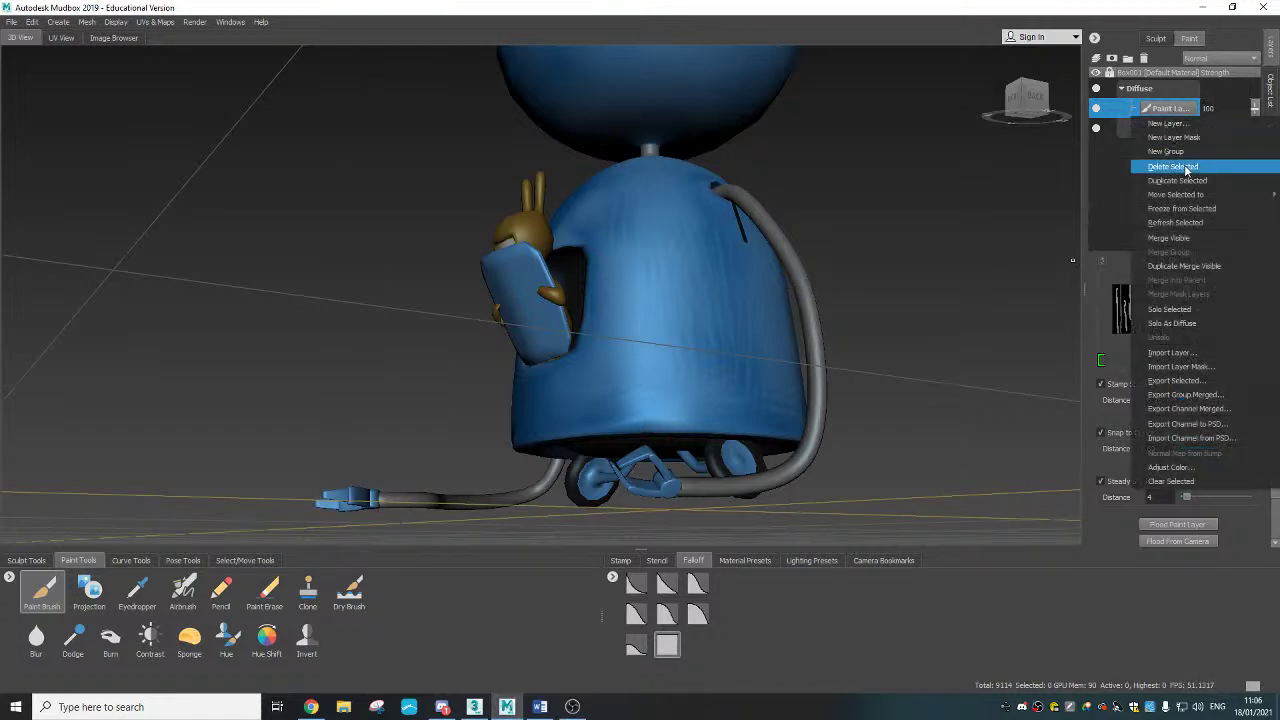
left_click(1160, 170)
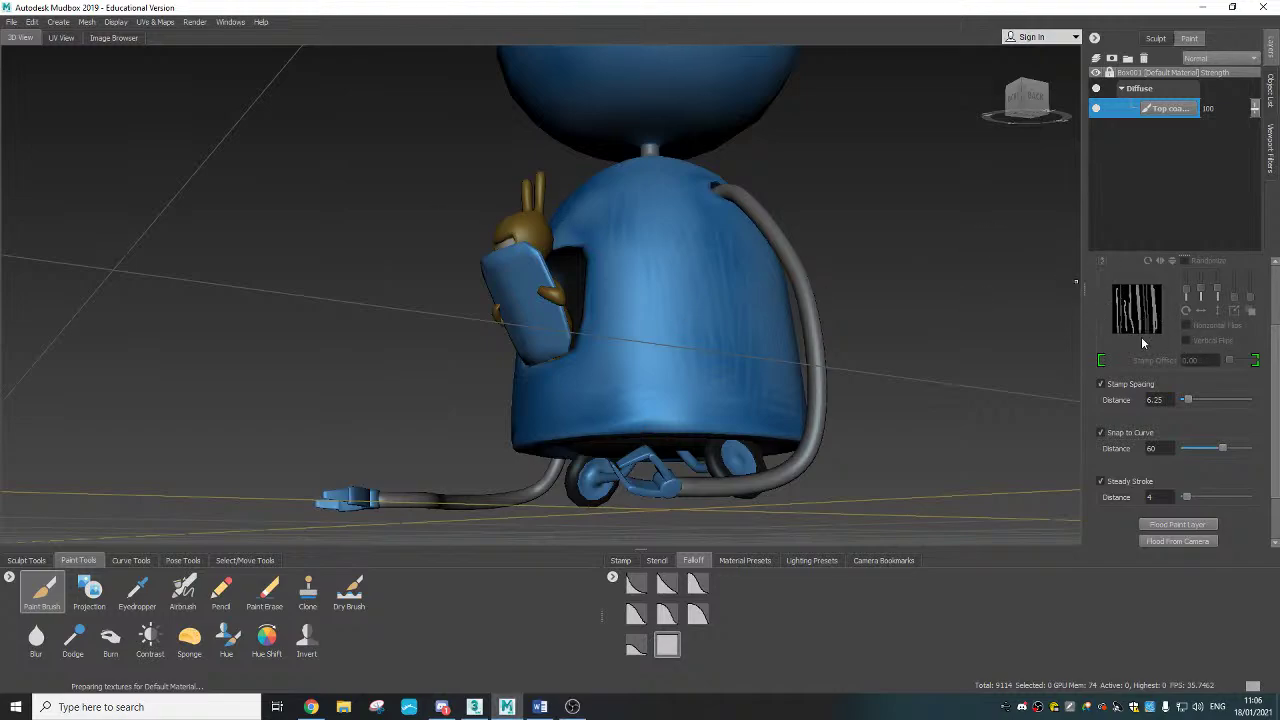
Step: Set brush mirroring to Z and paint a dark seam from the arm socket down to the torso's lower edge on the Top coat layer
scroll(1143, 343, "up", 3)
left_click(1217, 329)
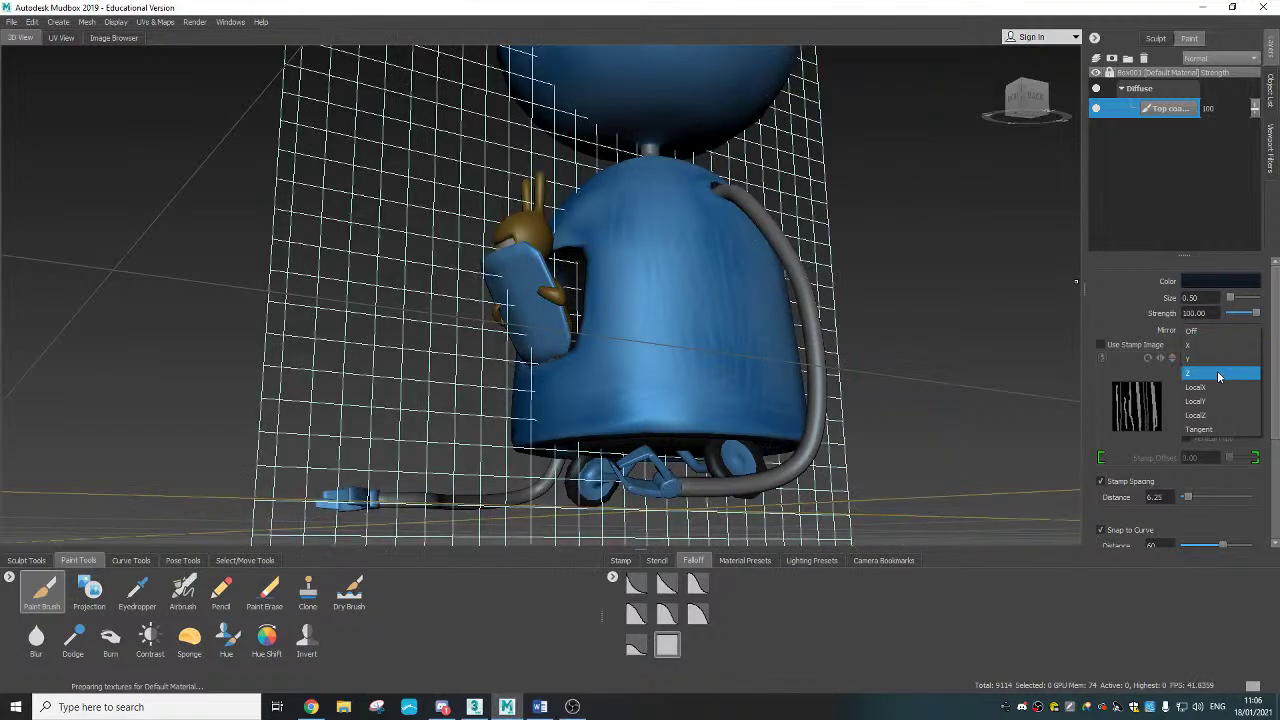
left_click(1217, 374)
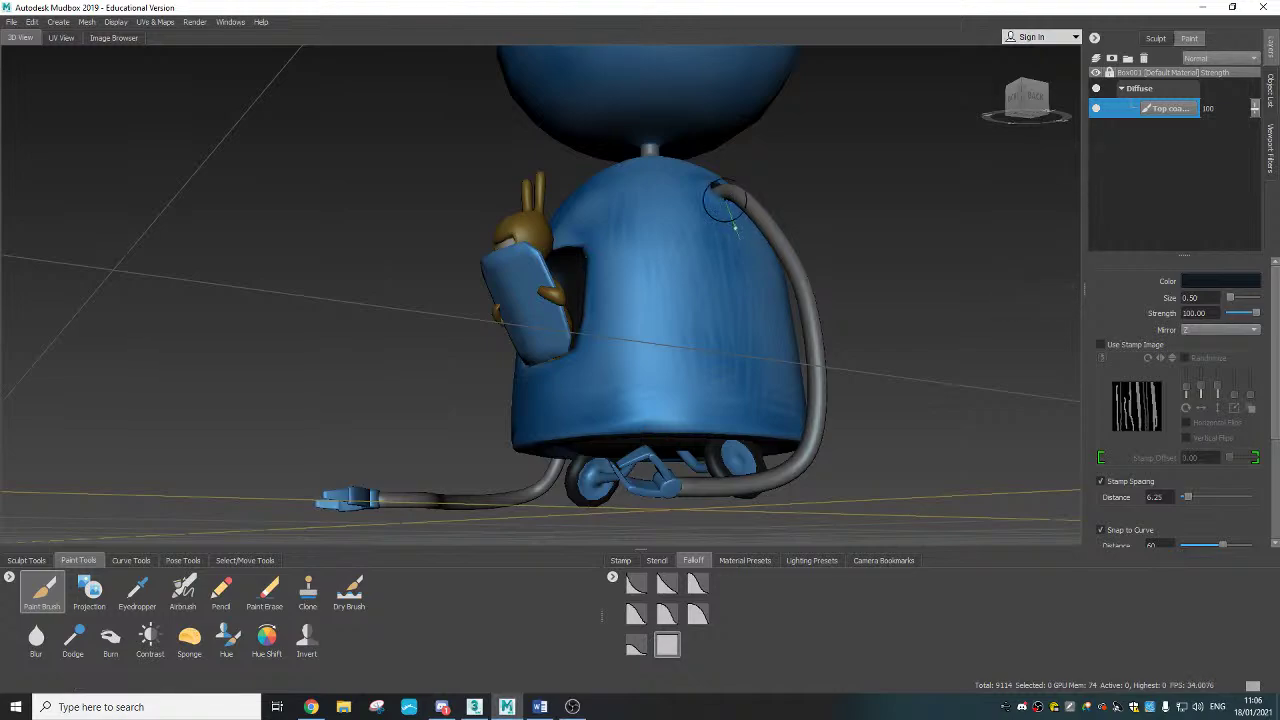
left_click_drag(736, 229, 771, 487)
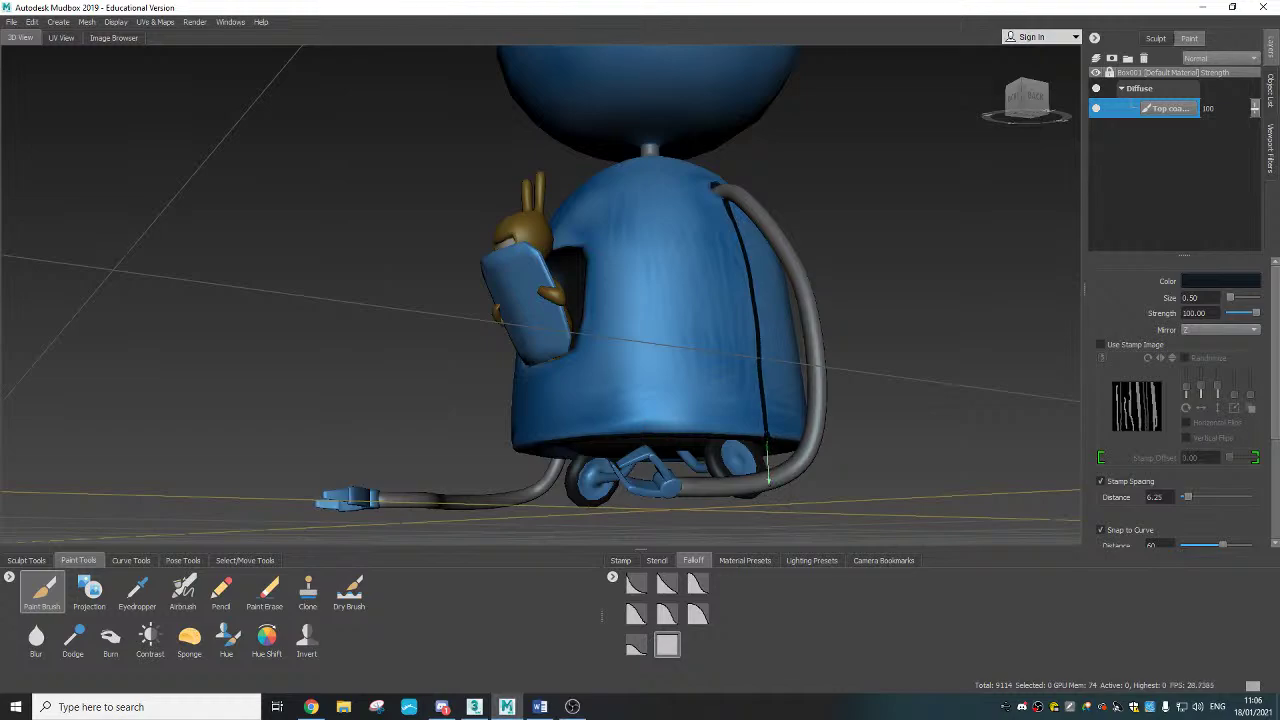
mouse_move(890, 430)
left_mouse_down("alt")
mouse_move(718, 421)
mouse_move(736, 410)
left_mouse_up("alt")
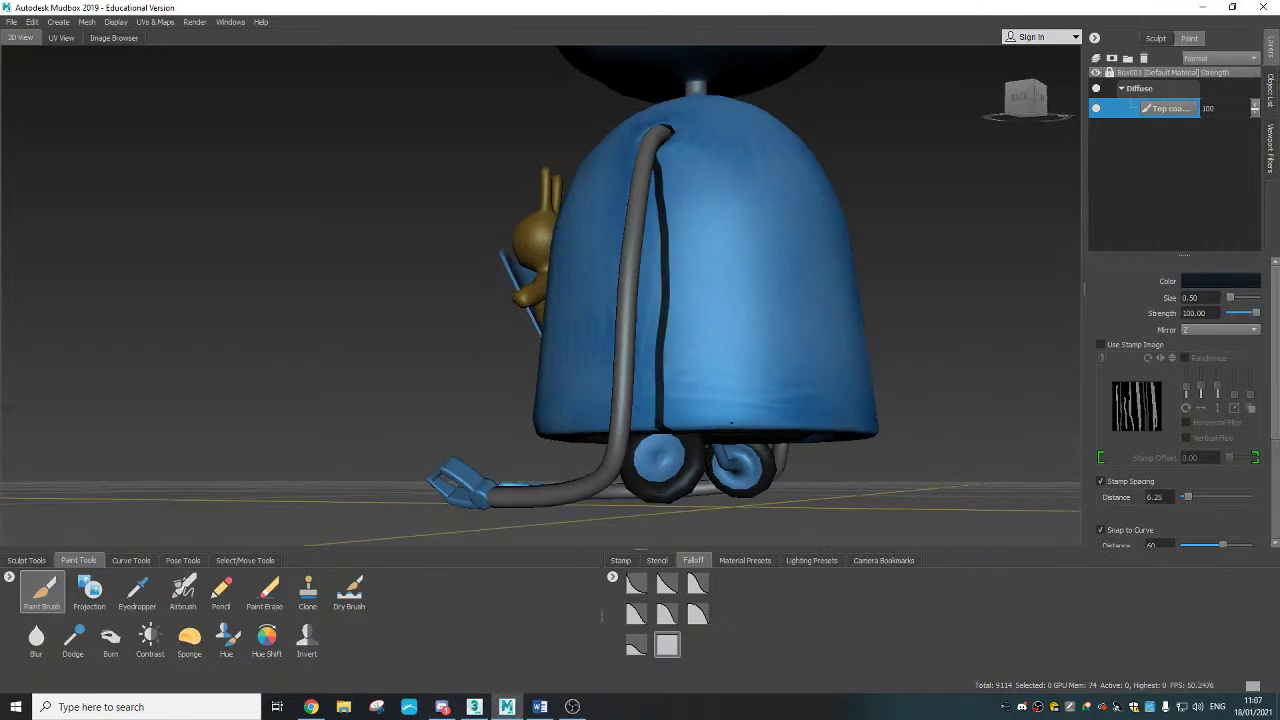
left_click_drag(918, 360, 915, 300, "alt")
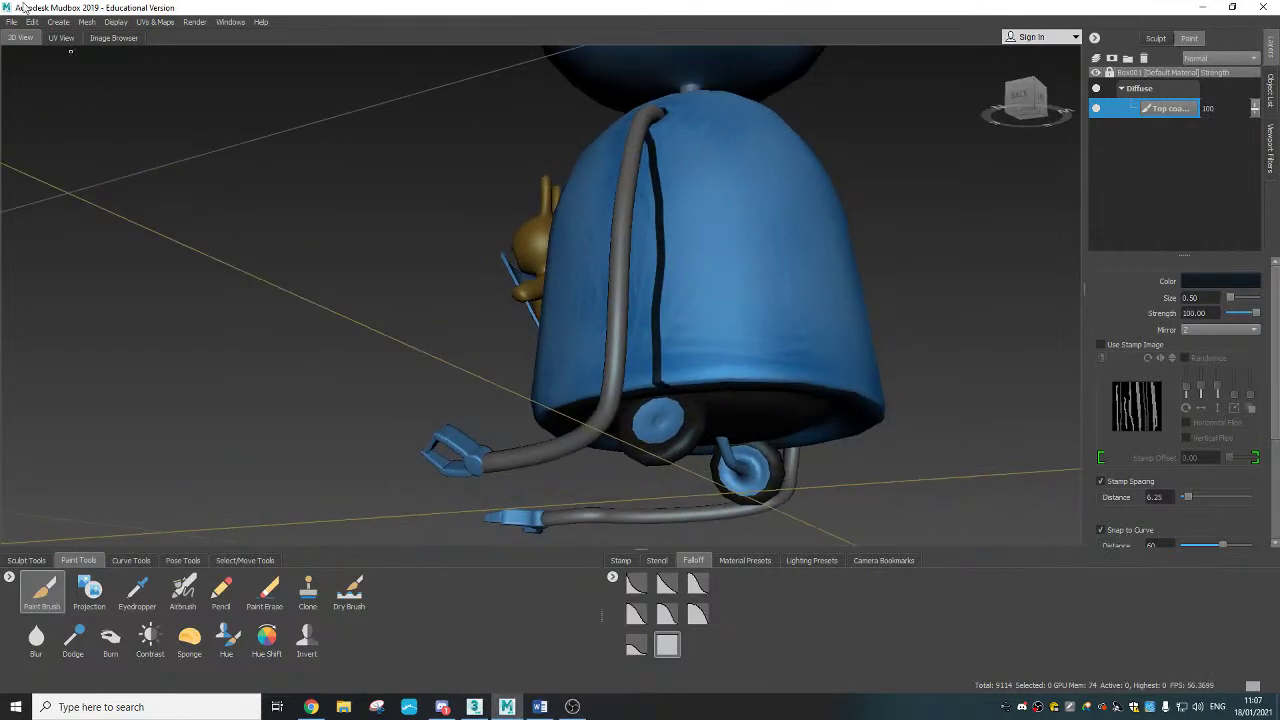
Step: Try to undo the dark seam painted down the torso
left_click(33, 22)
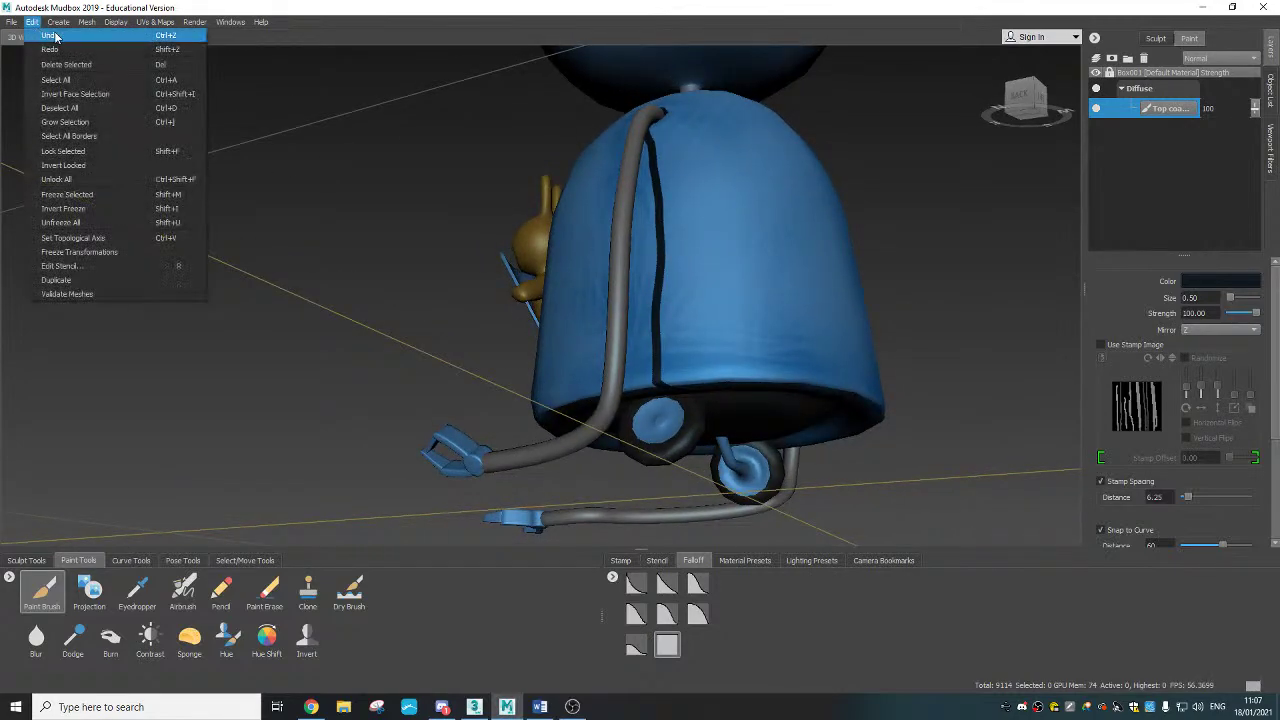
left_click(55, 37)
left_click(33, 22)
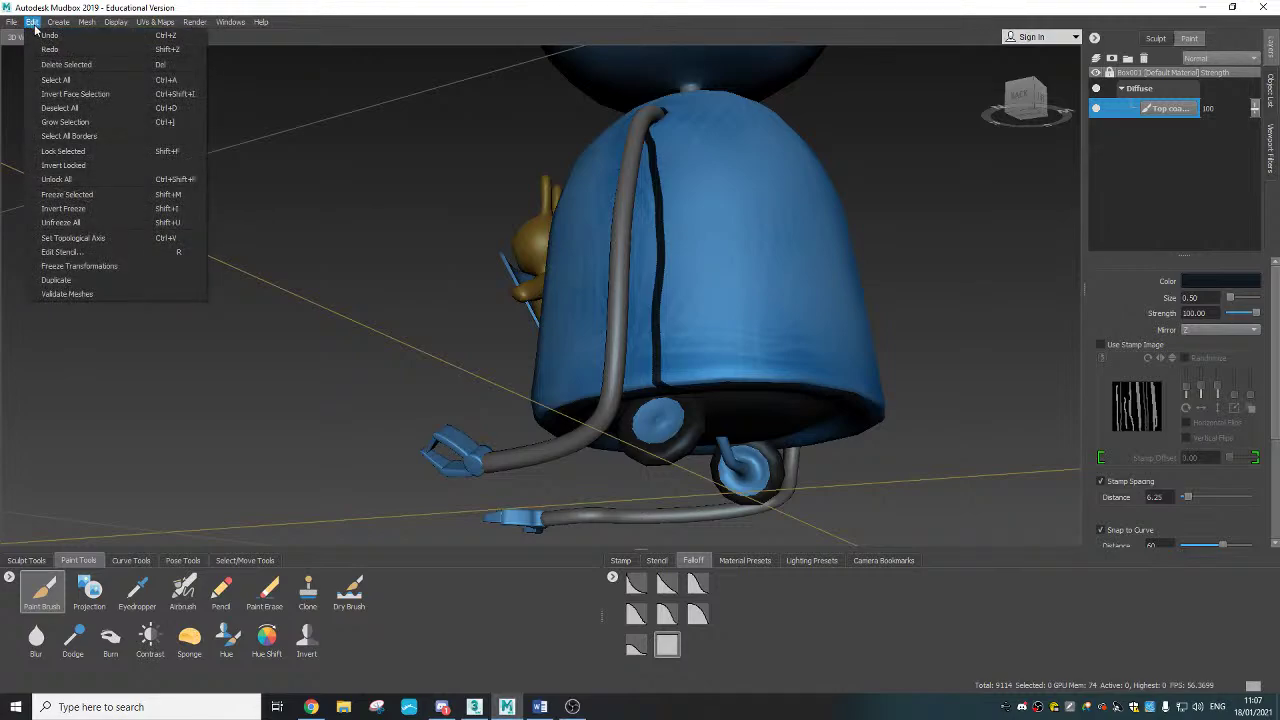
left_click(48, 37)
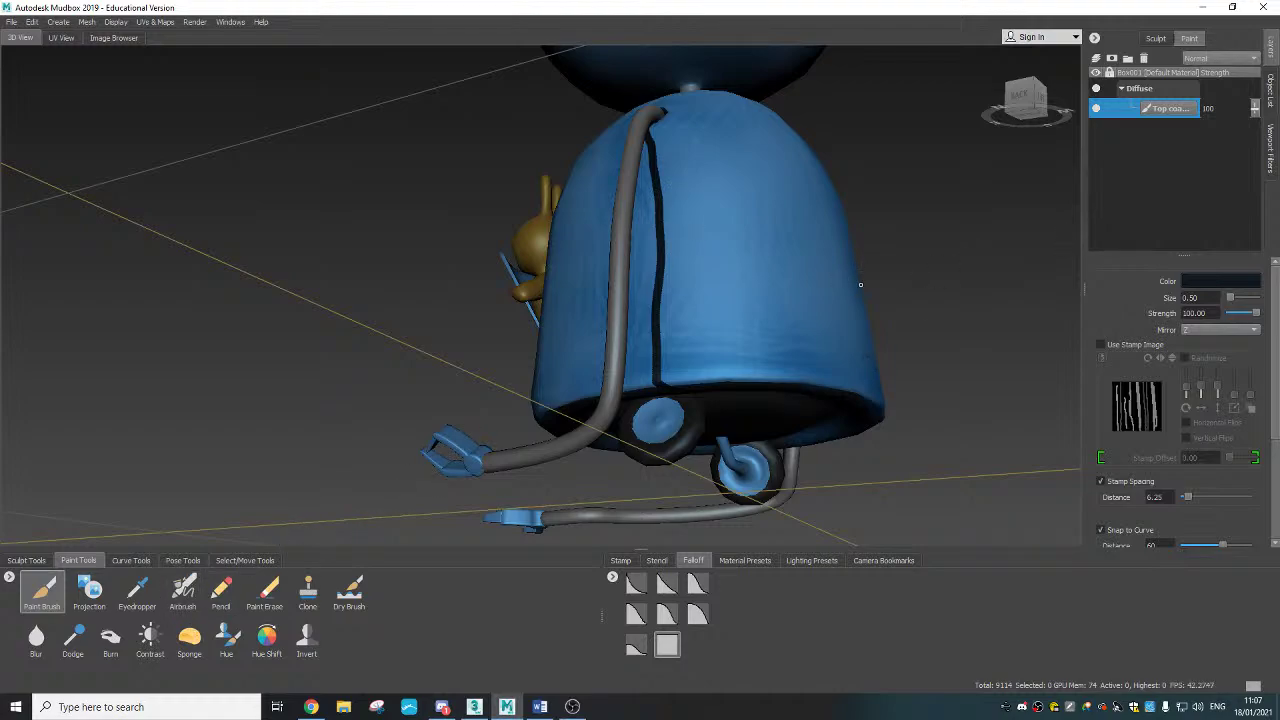
key("ctrl+z")
Step: Flatten the robot to its UV layout and frame the torso shell with the two dark seams
scroll(595, 344, "down", 5)
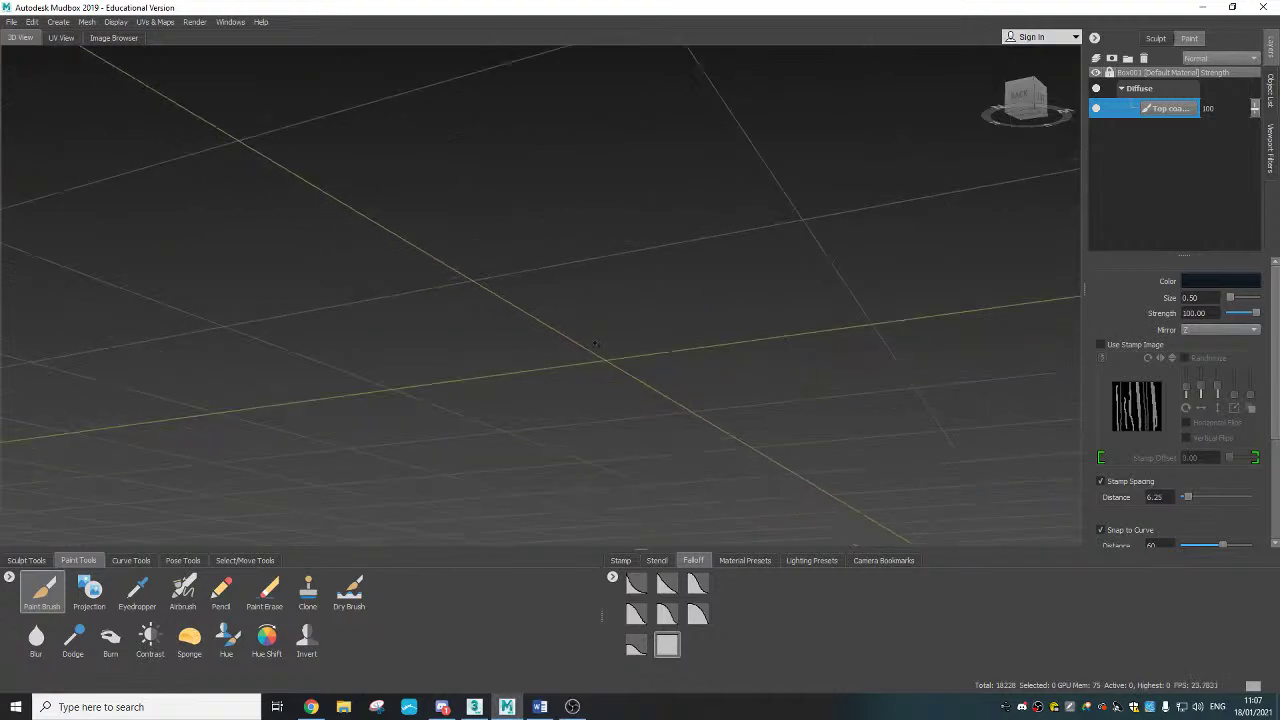
key("f")
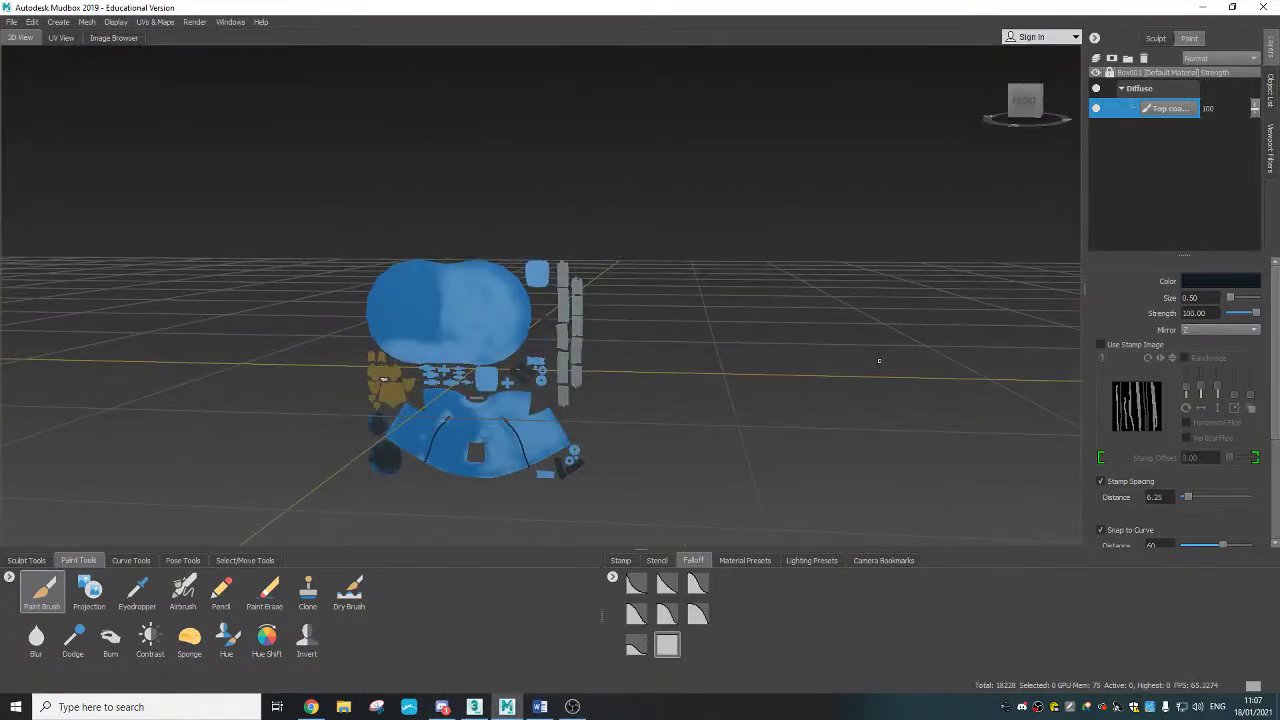
scroll(548, 325, "up", 5)
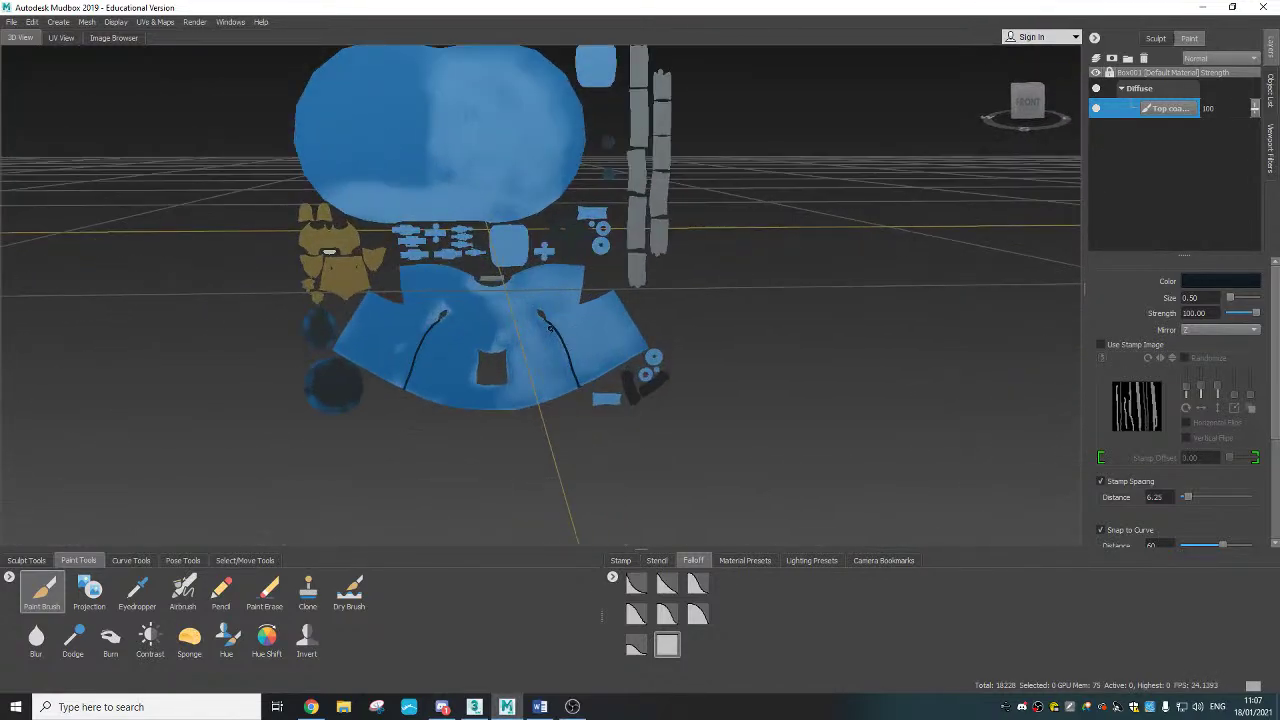
scroll(548, 326, "up", 2)
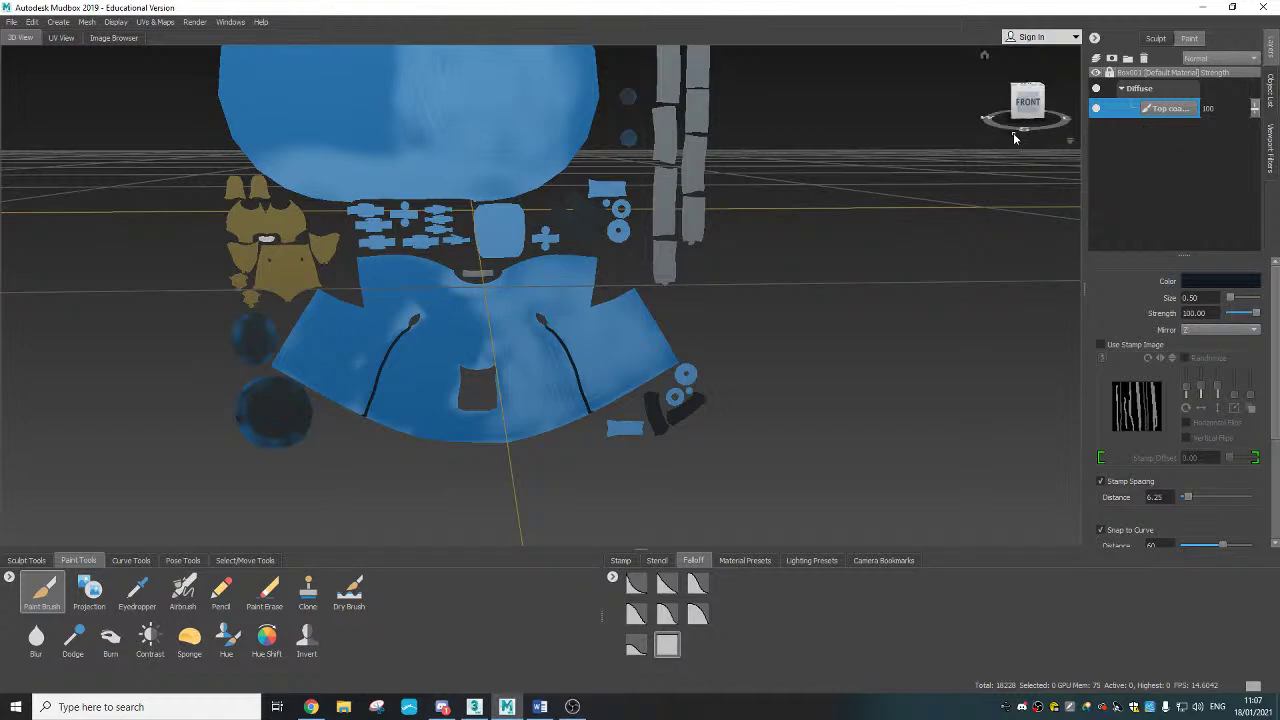
scroll(410, 333, "up", 4)
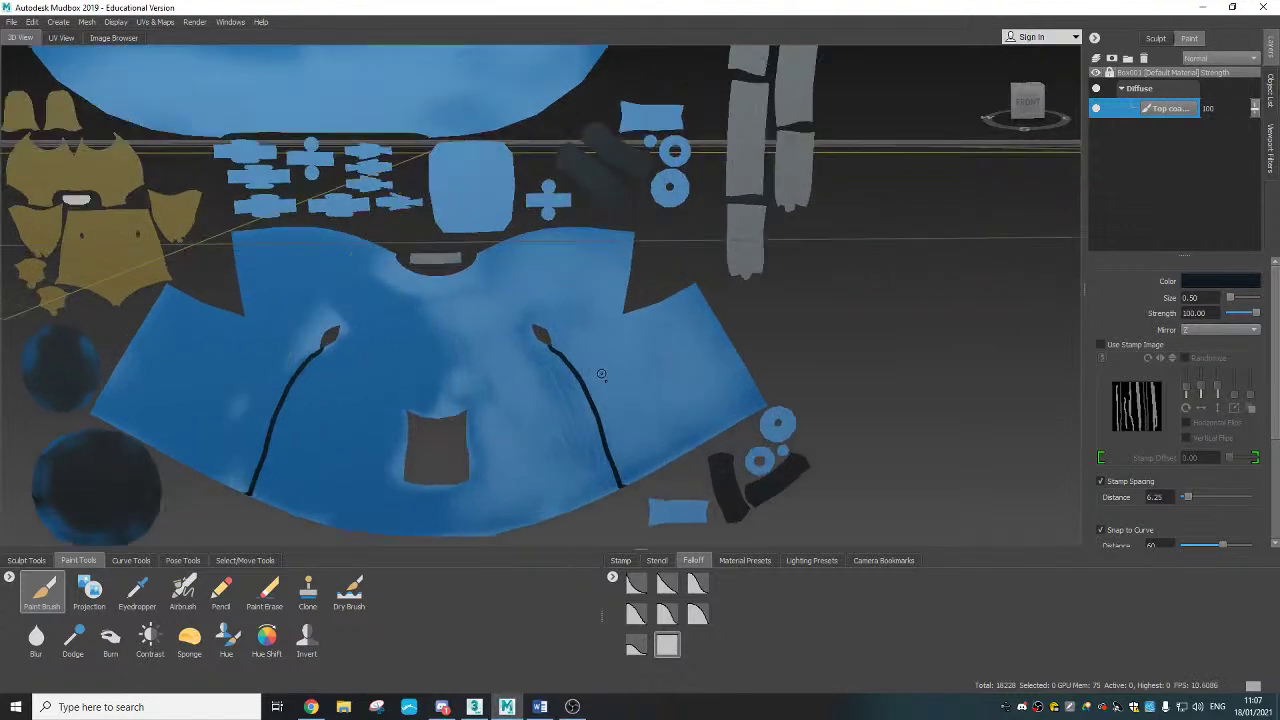
Step: Set the Paint Brush to a blue from the color history, with mirroring and Steady Stroke off
left_click(1205, 282)
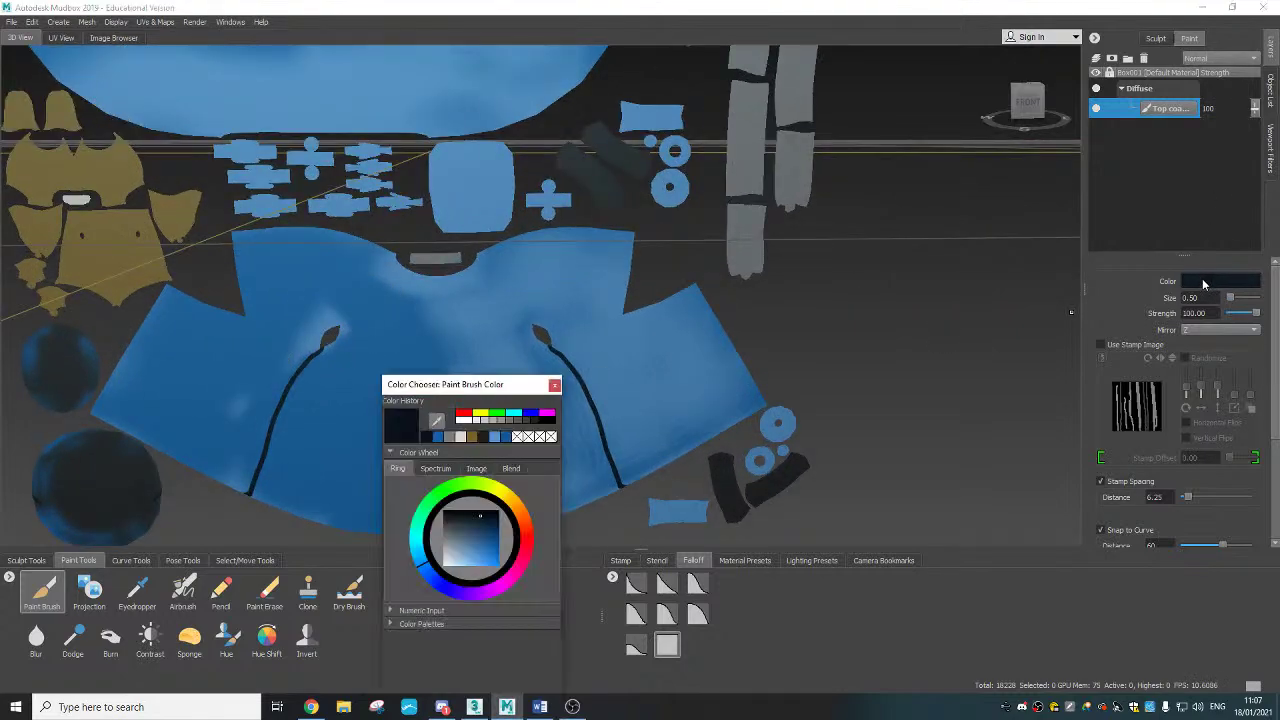
left_click(503, 436)
left_click(554, 388)
left_click(1204, 329)
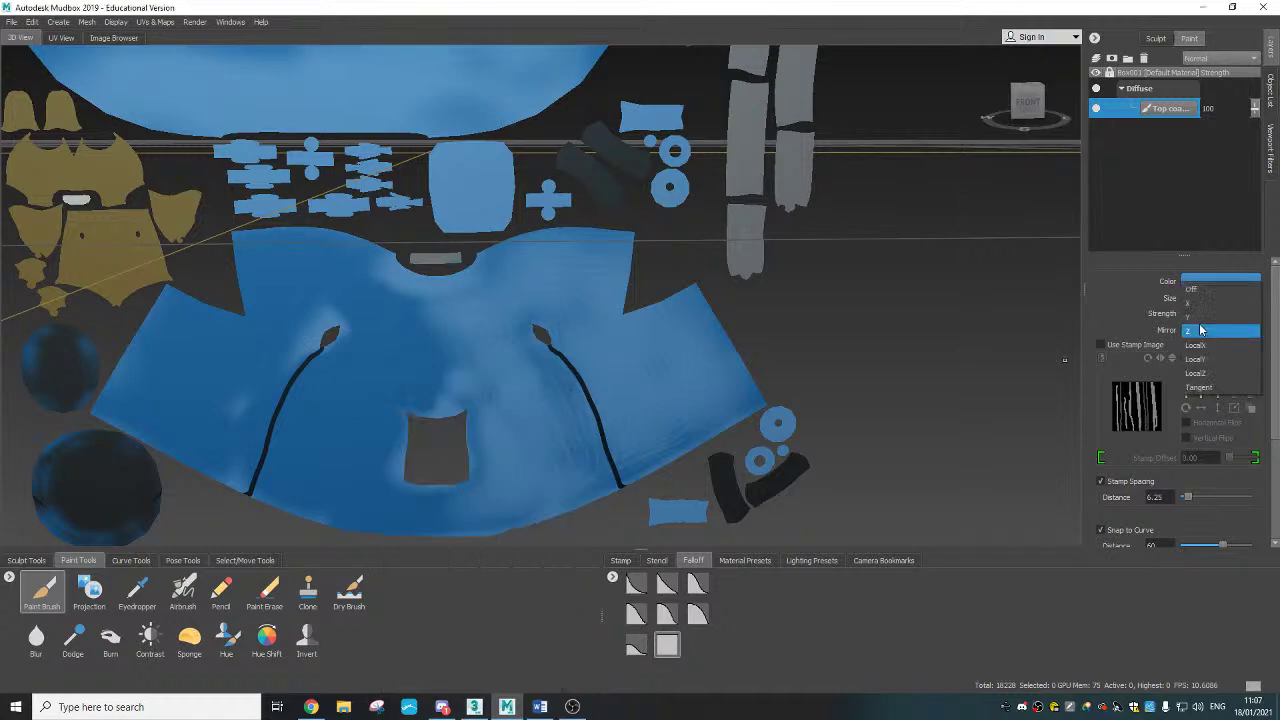
left_click(1197, 284)
left_click(1198, 329)
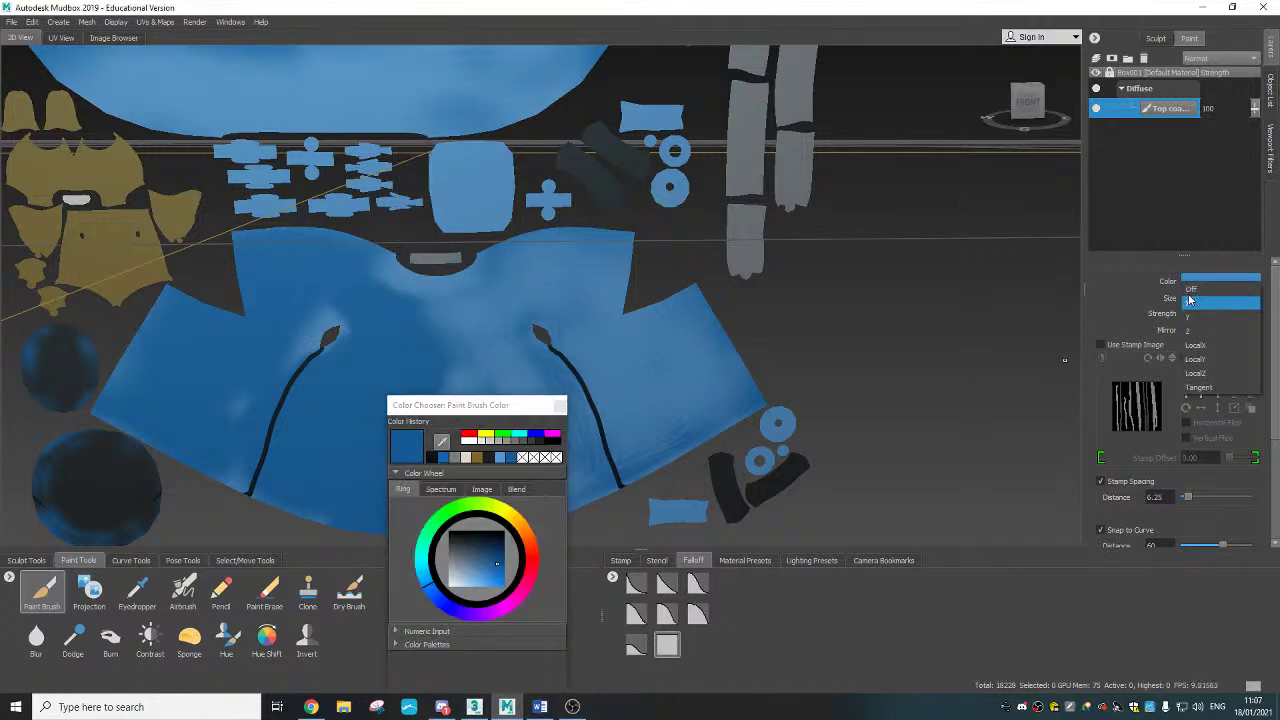
left_click(1200, 290)
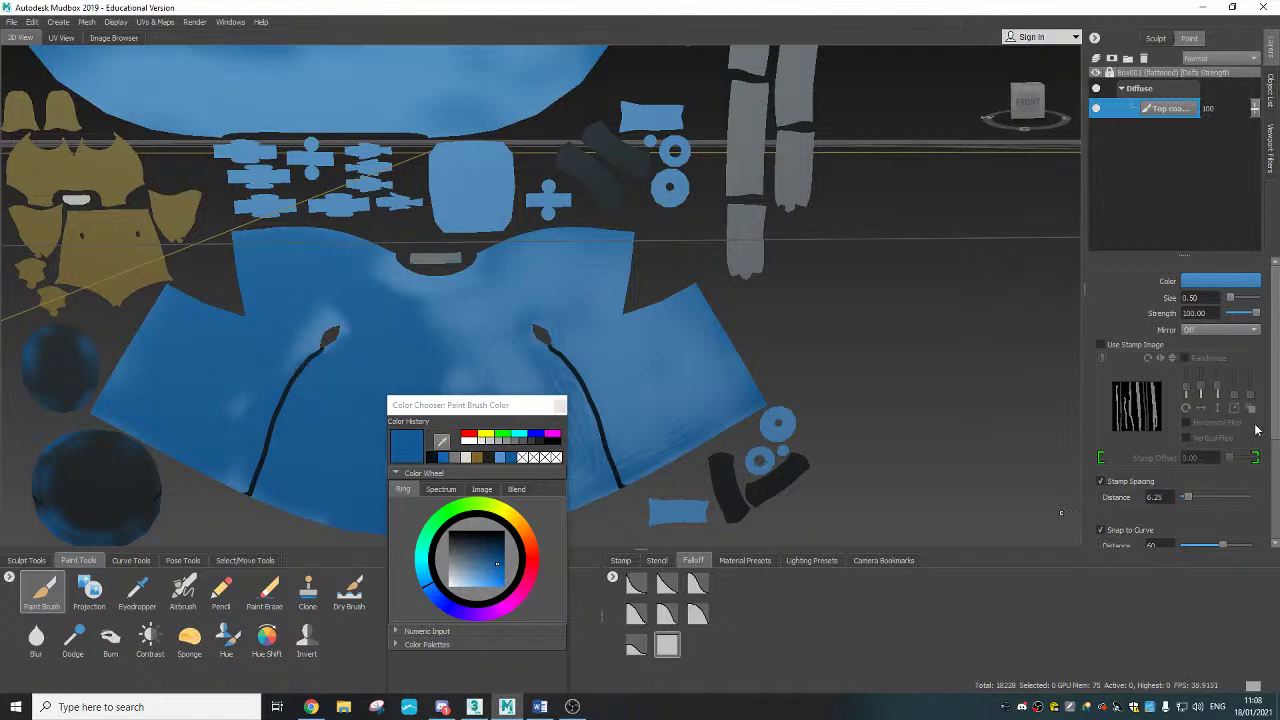
left_click_drag(1273, 422, 1275, 505)
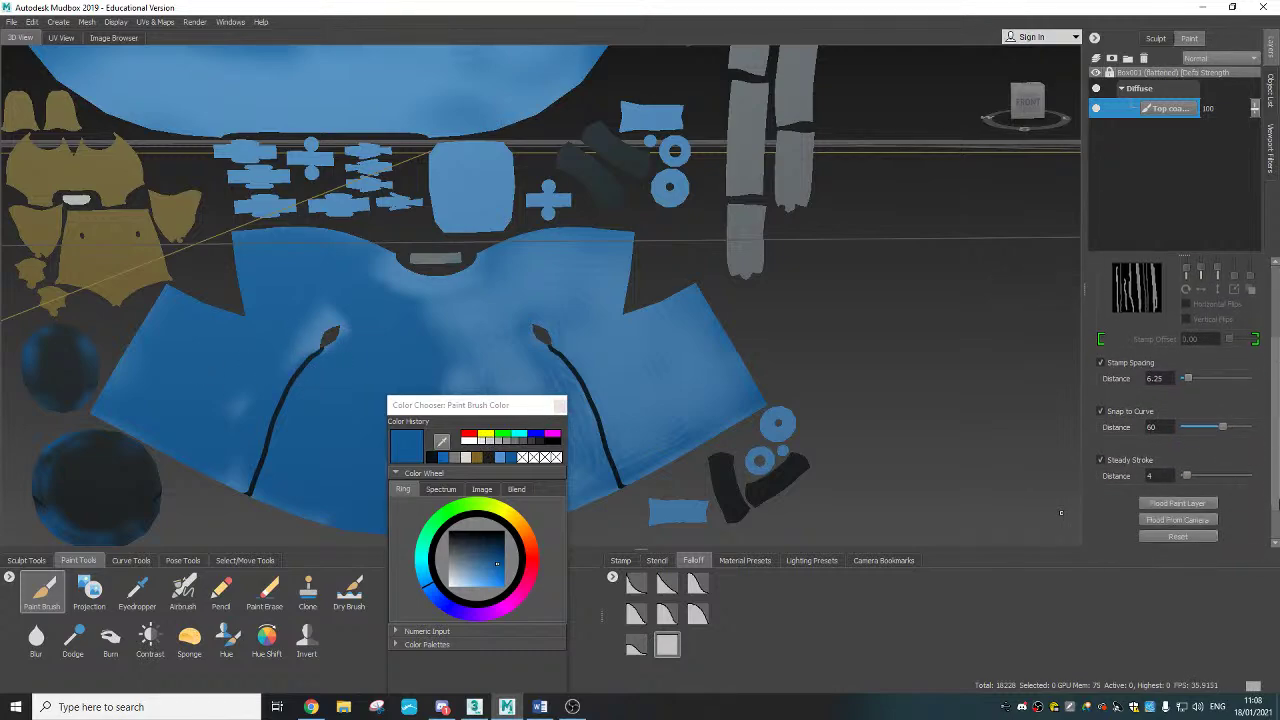
left_click(1100, 460)
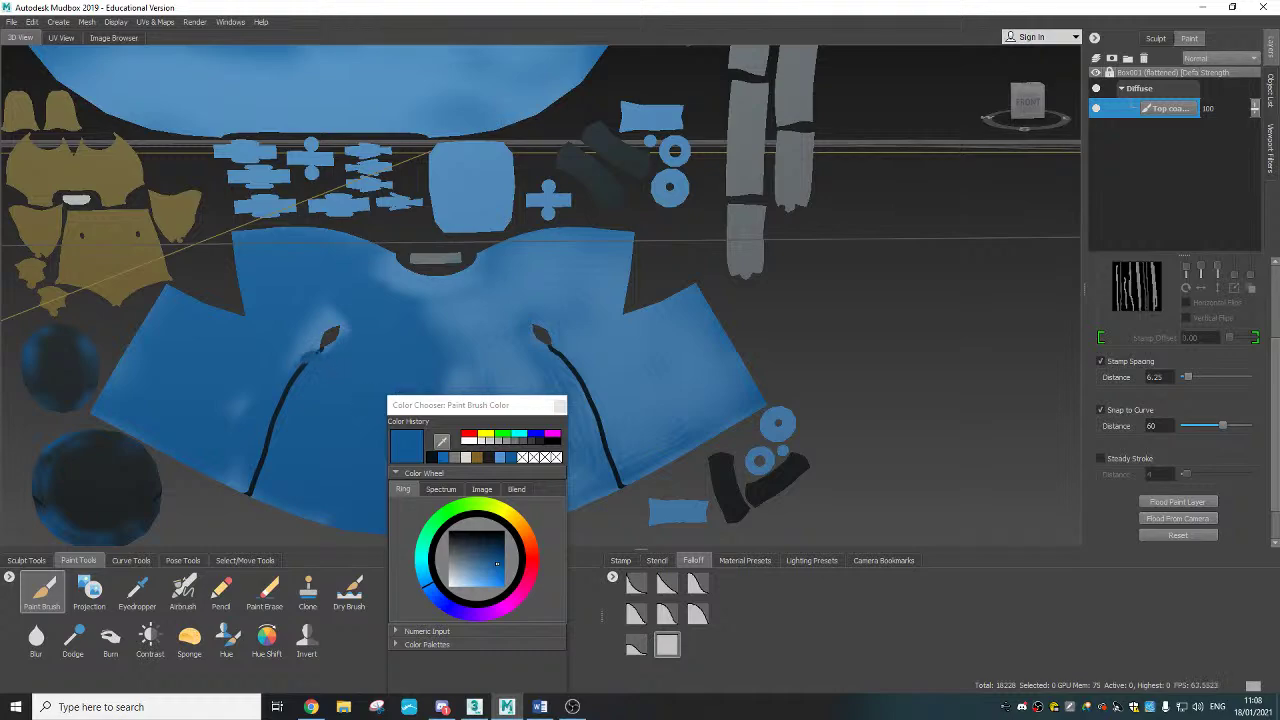
Step: Paint over the dark seam on the left half of the flattened torso with matching blue and choose a softer brush falloff
left_click_drag(308, 362, 263, 452)
left_click(438, 443)
left_click(290, 403)
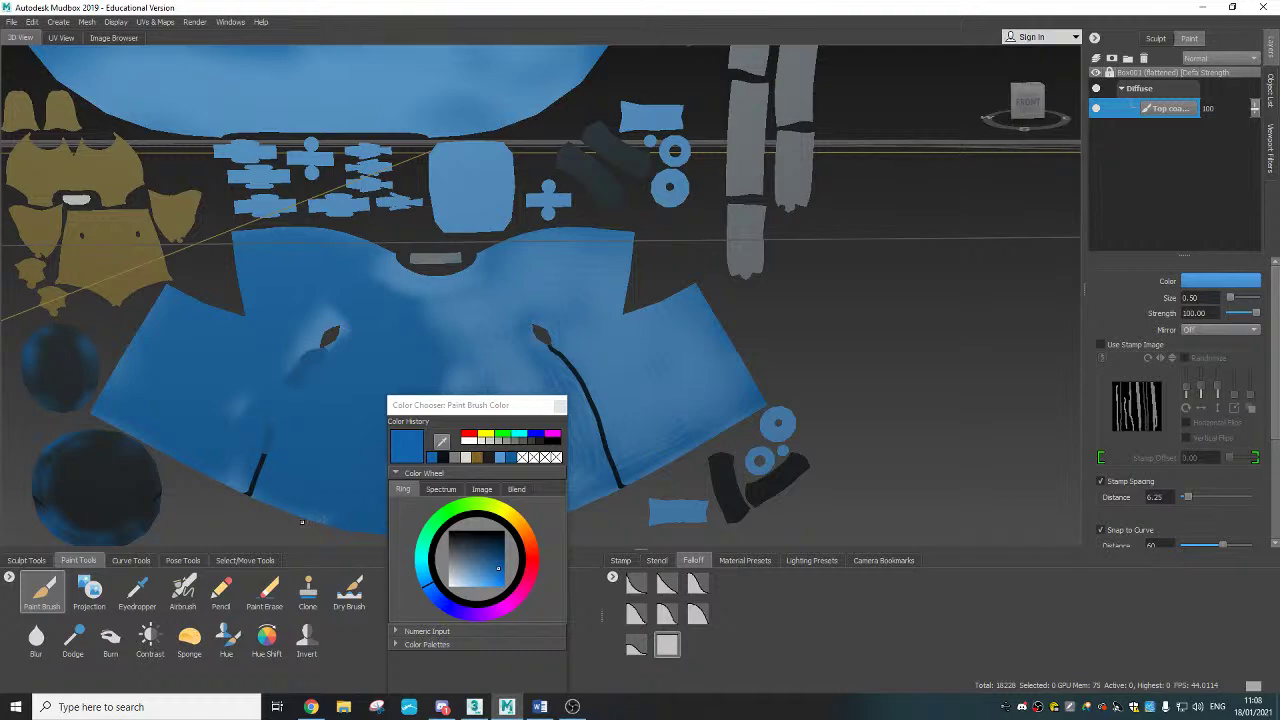
left_click_drag(262, 462, 266, 455)
left_click_drag(283, 418, 304, 418)
left_click(697, 583)
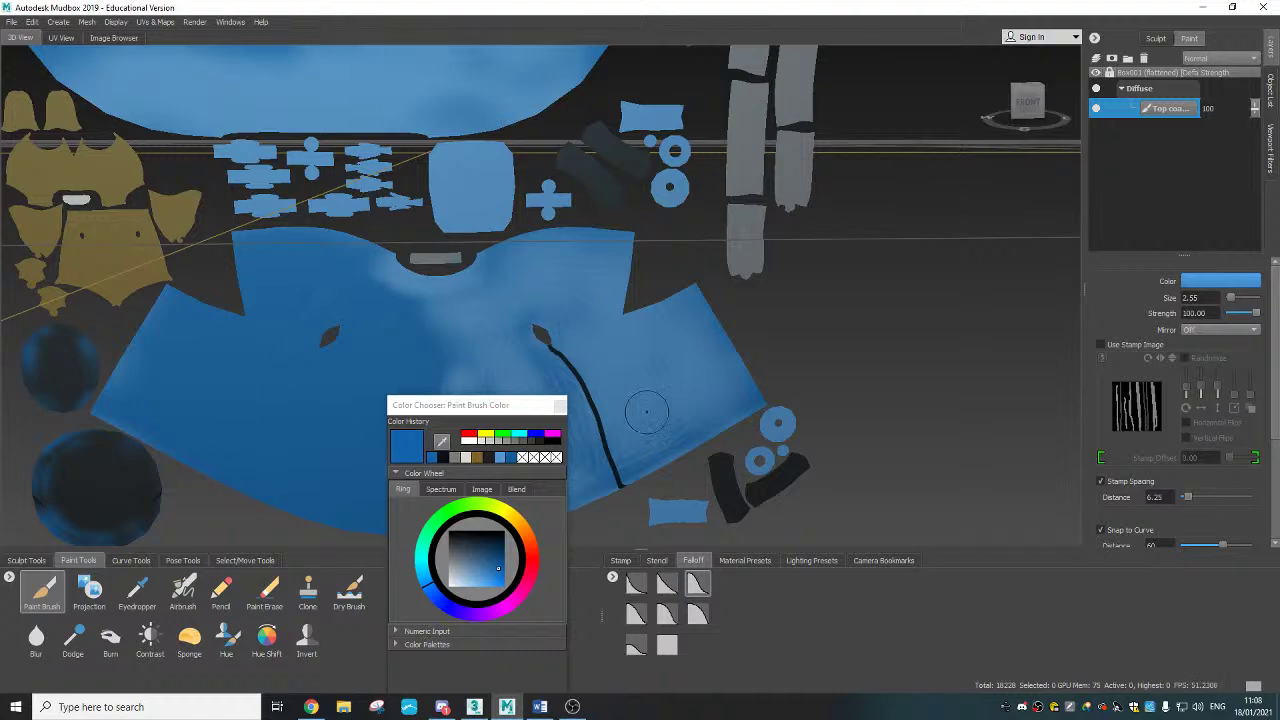
Step: Sample the lighter blue and paint over the dark seam on the right half of the flattened torso
left_click(446, 444)
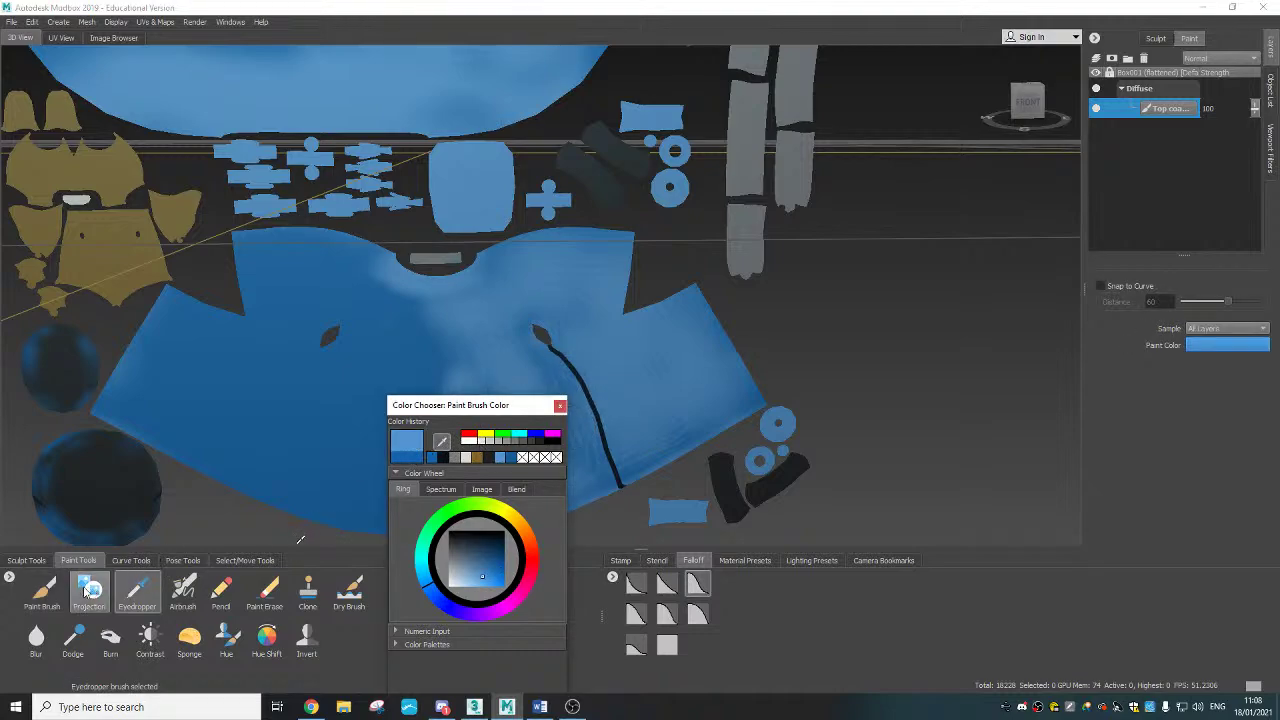
left_click(42, 590)
left_click_drag(579, 368, 621, 488)
left_click(433, 456)
left_click_drag(562, 358, 557, 352)
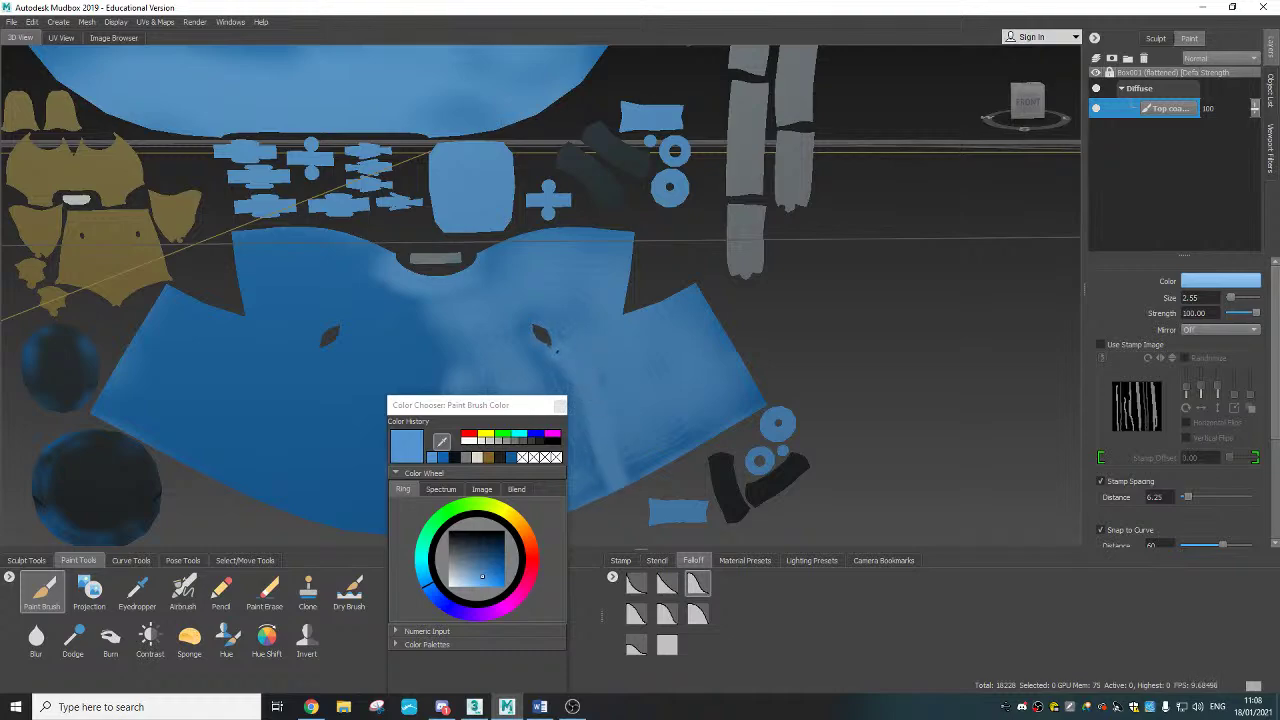
Step: Blend darker blue over the repainted strip on the right half of the torso at a brush strength of 37.50
left_click_drag(490, 405, 438, 401)
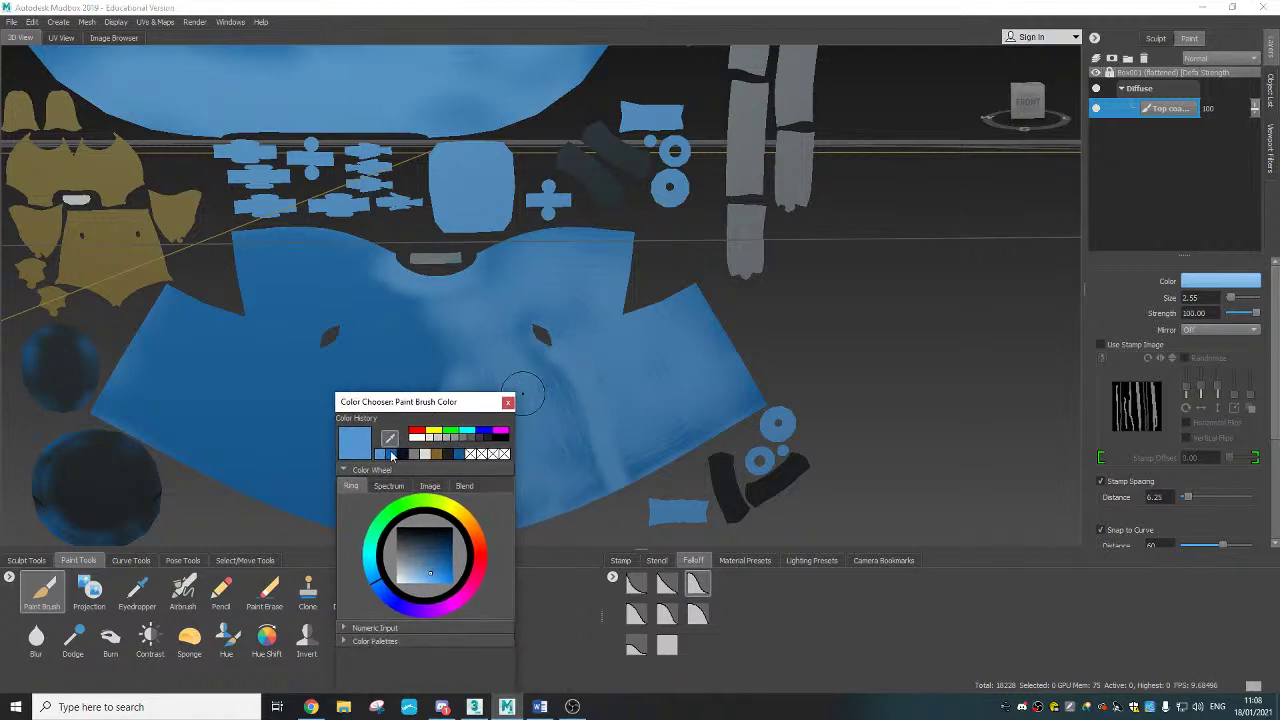
left_click(391, 453)
left_click_drag(1256, 313, 1240, 313)
left_click_drag(552, 359, 598, 434)
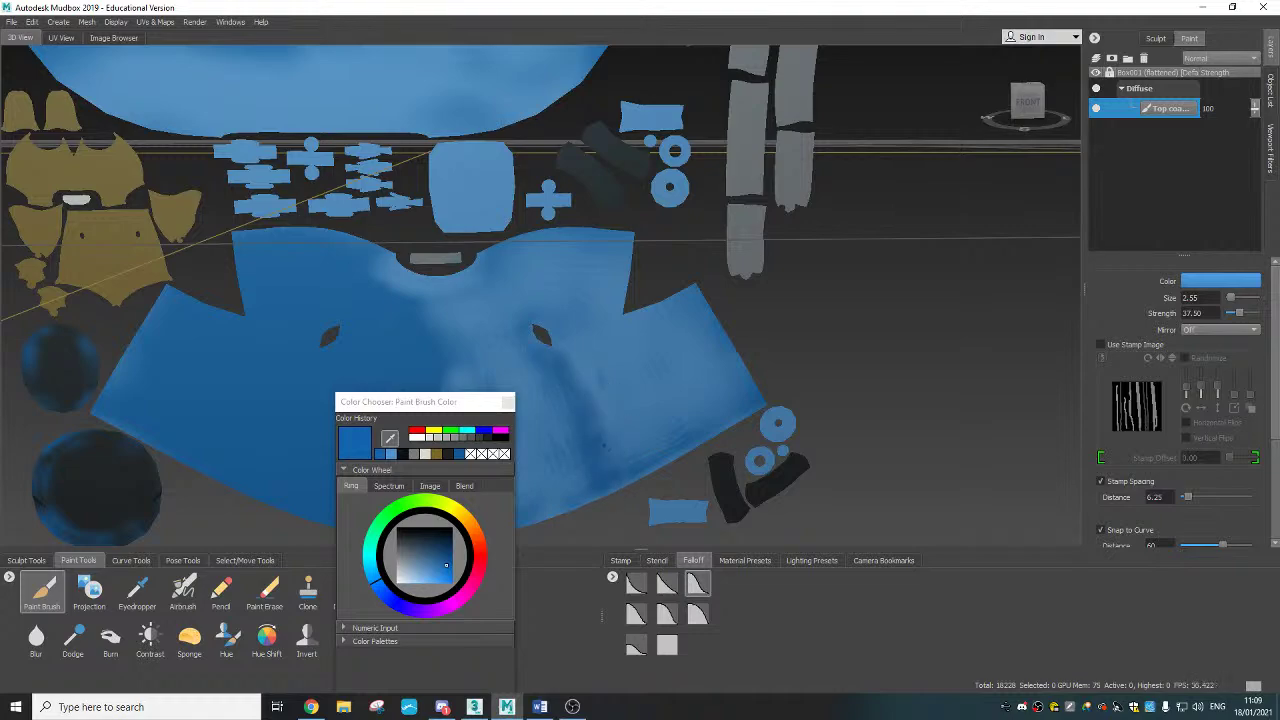
left_click(507, 402)
Step: Unflatten the model with the Objects selection tool active and frame the robot's torso in 3D
left_click(245, 561)
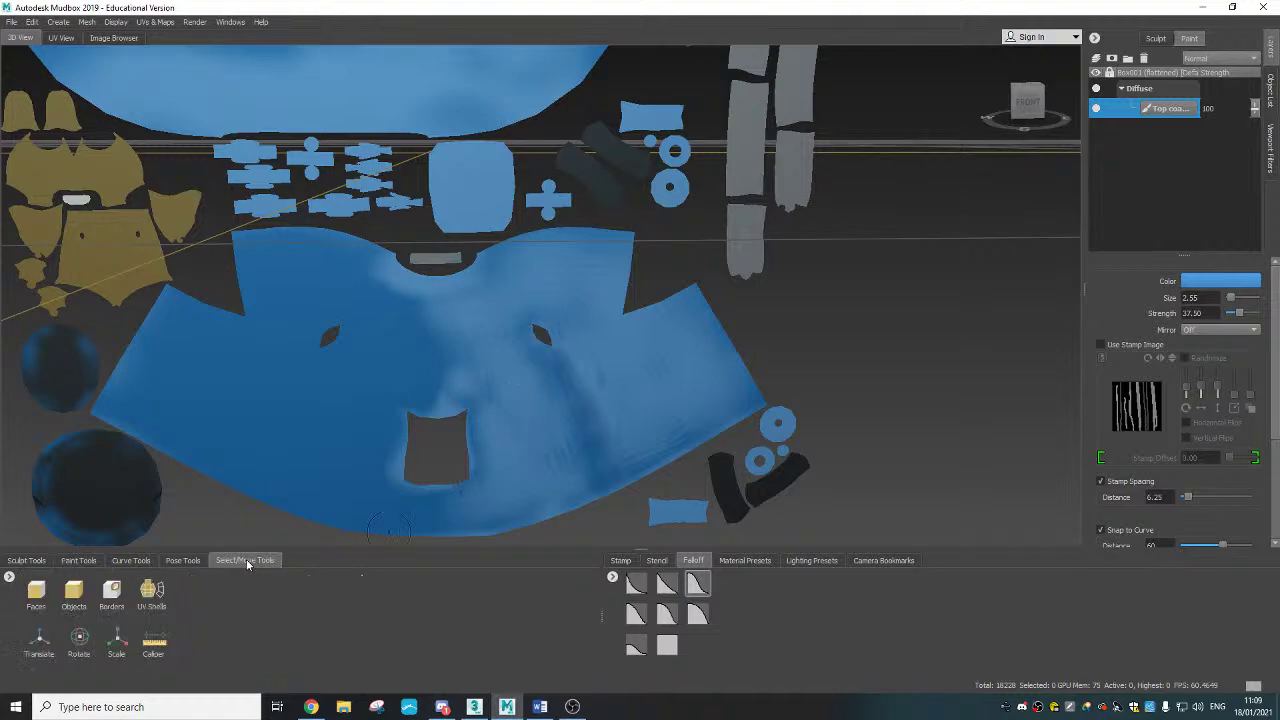
left_click(84, 592)
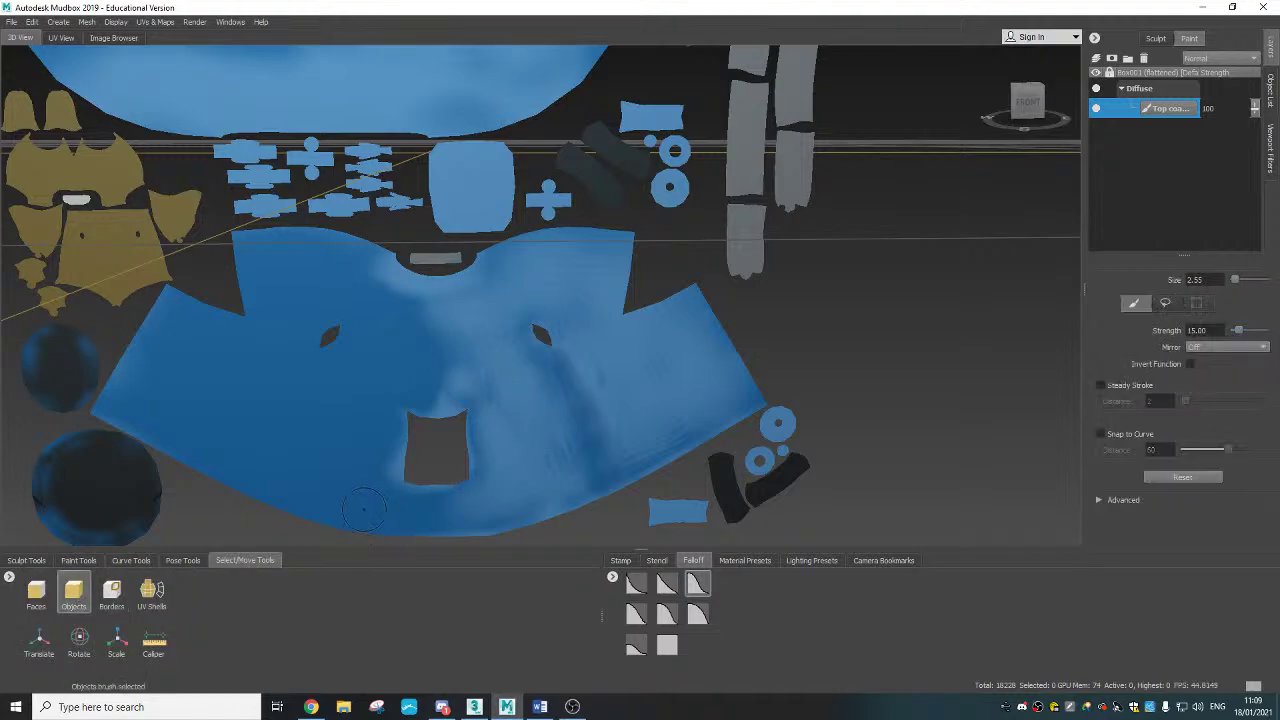
key("alt+t")
scroll(769, 291, "down", 2)
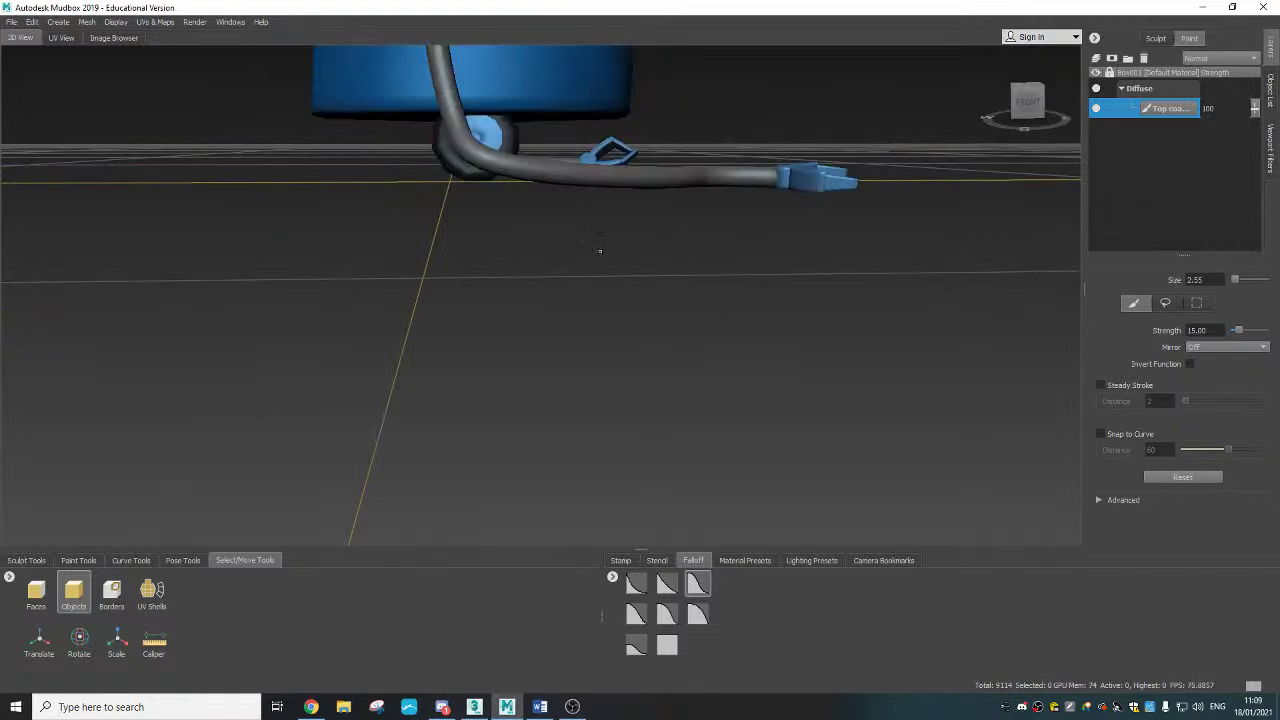
left_click_drag(600, 246, 430, 310, "alt")
middle_click_drag(560, 250, 600, 375, "alt")
left_click_drag(810, 360, 770, 376, "alt")
Step: Create a new Diffuse paint layer named plate above the Top coat layer
right_click(1140, 134)
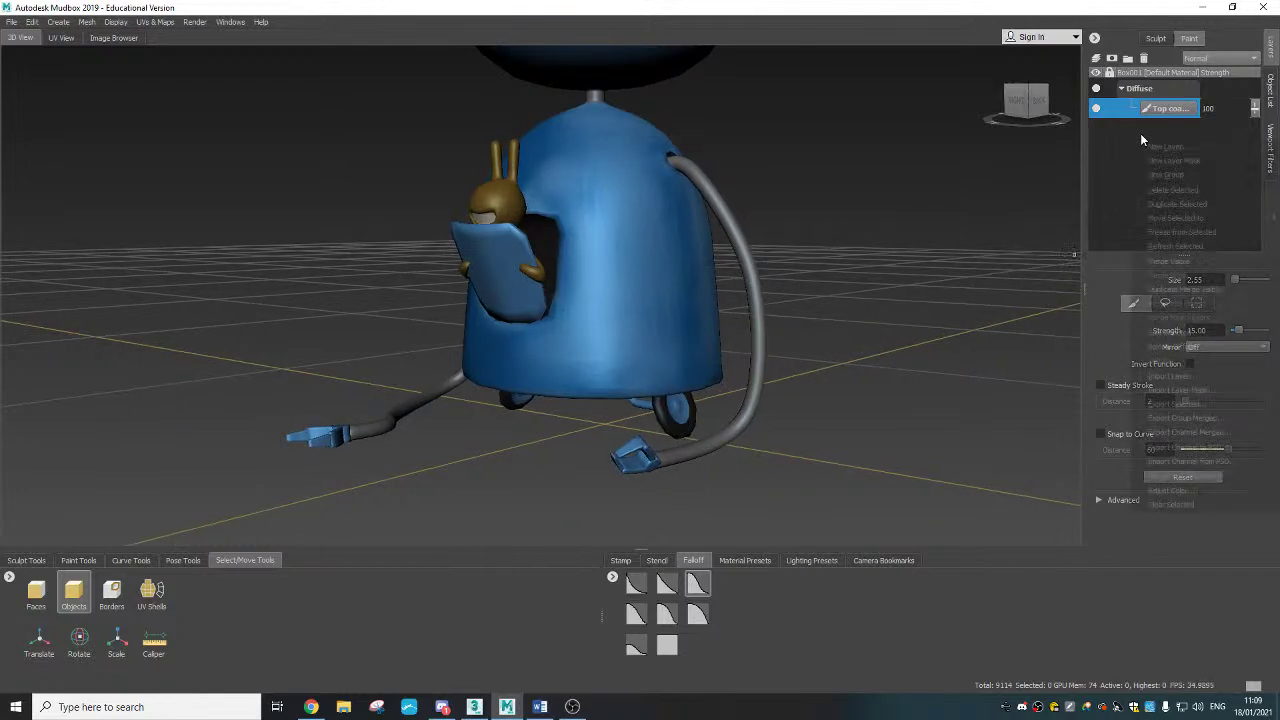
left_click(1168, 146)
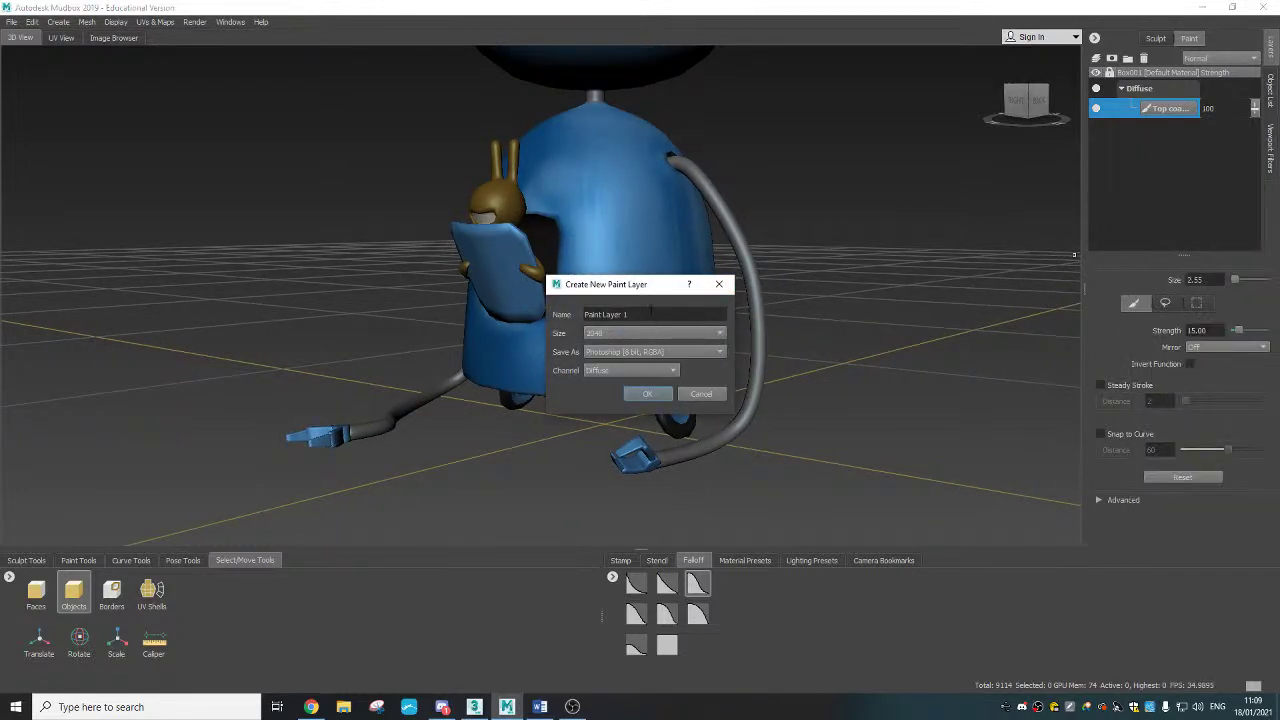
type("plate")
left_click(648, 393)
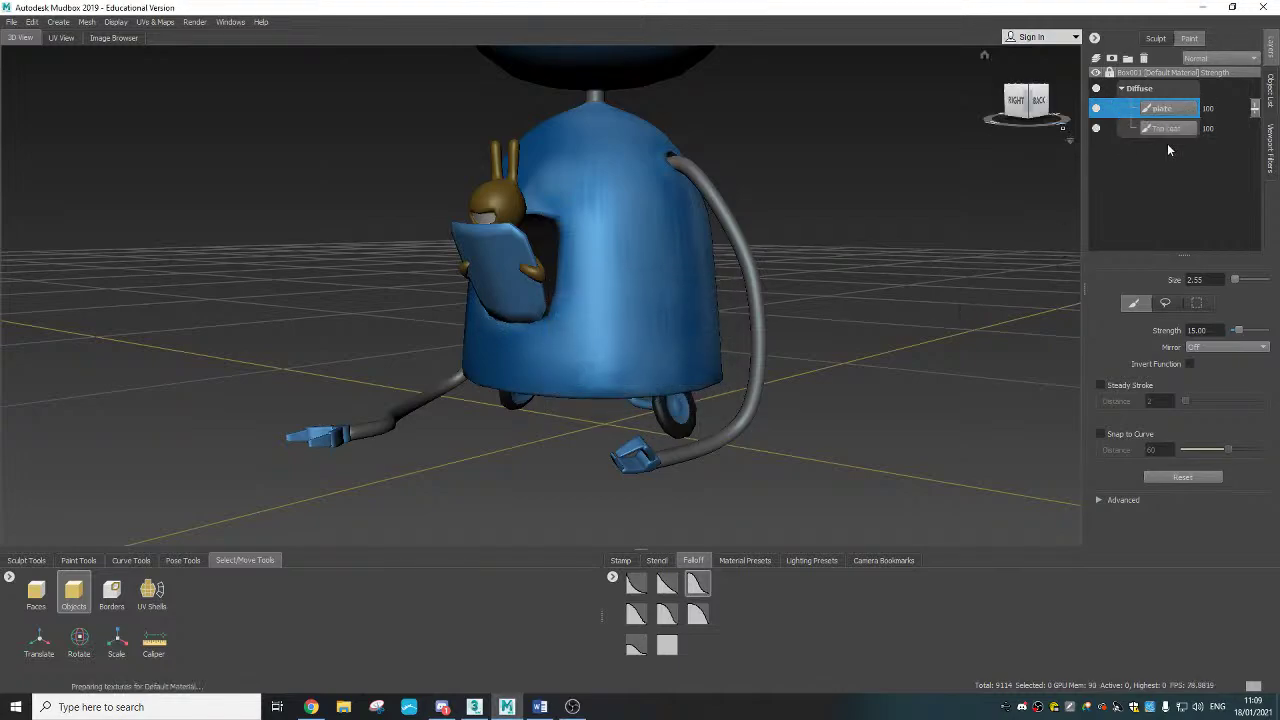
Step: Set the Paint Brush size to 0.30 and enable Steady Stroke
left_click(78, 560)
left_click(42, 590)
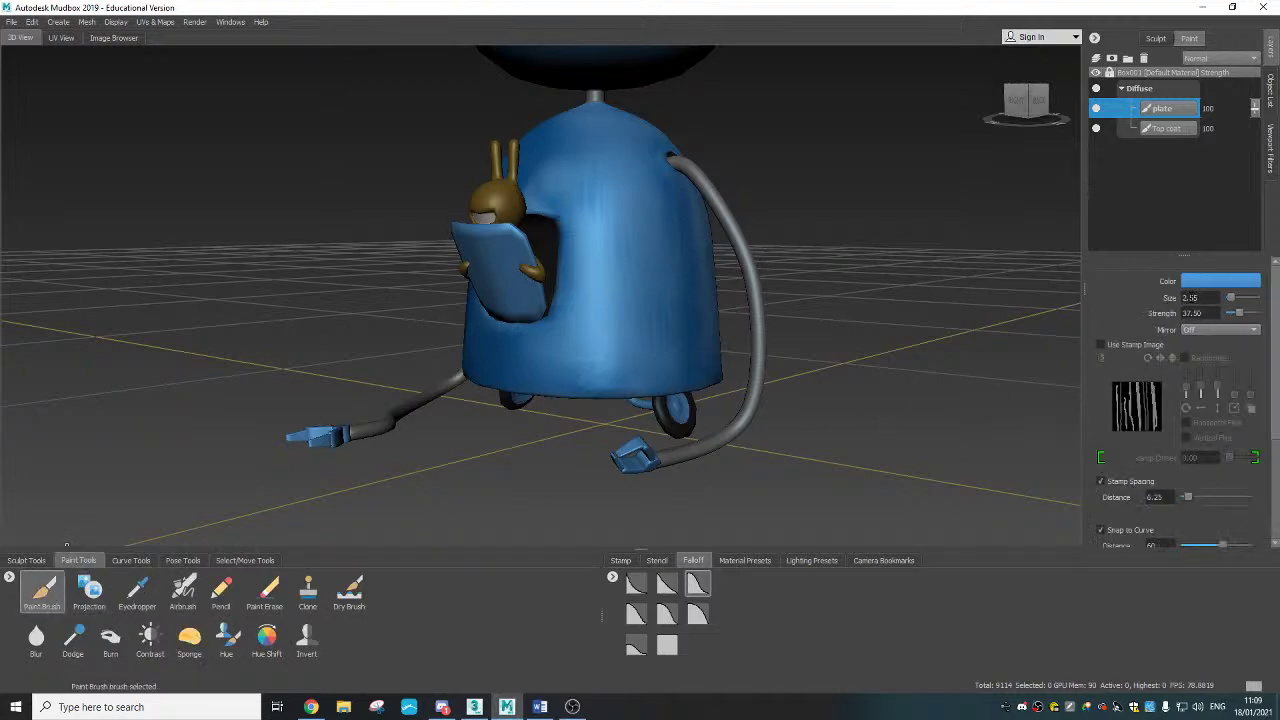
left_click_drag(1203, 298, 1117, 305)
key("BackSpace")
type("0.30")
scroll(1164, 435, "down", 3)
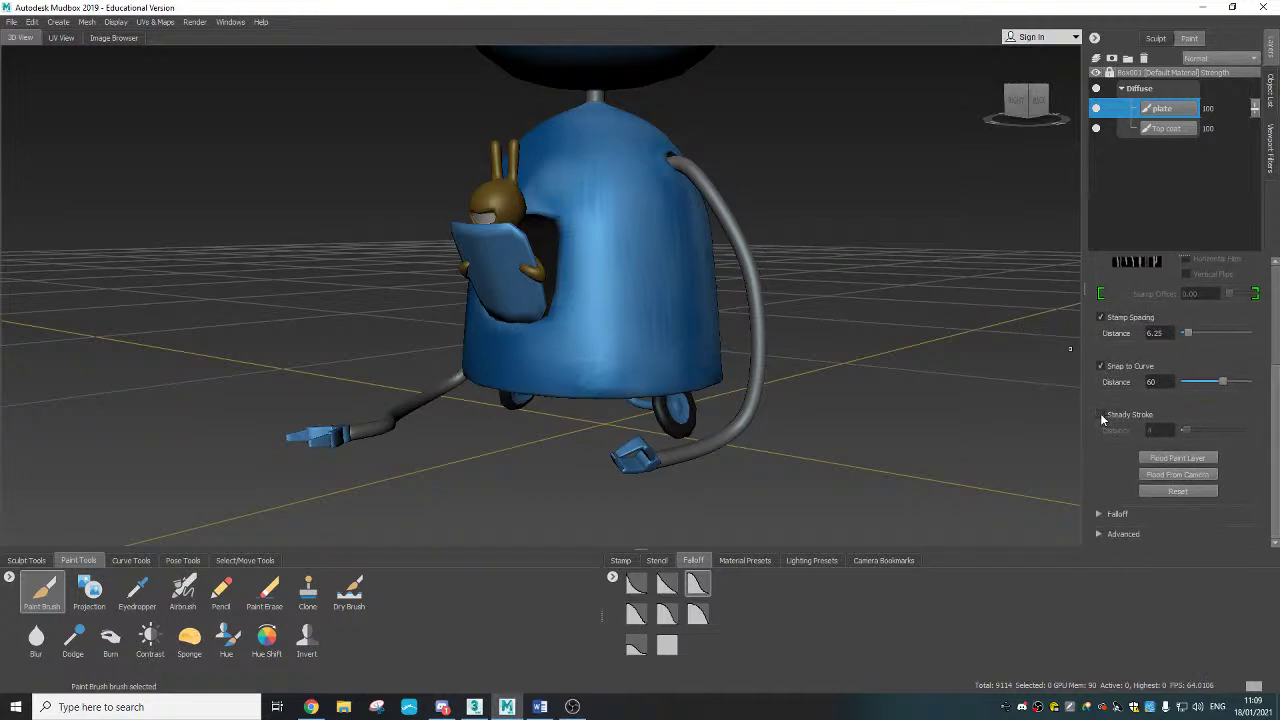
left_click(1100, 414)
Step: Pick the near-black blue from the color history and paint a thin line from the arm socket down the torso's side
left_click_drag(568, 283, 500, 279, "alt")
left_click_drag(368, 267, 412, 332, "alt")
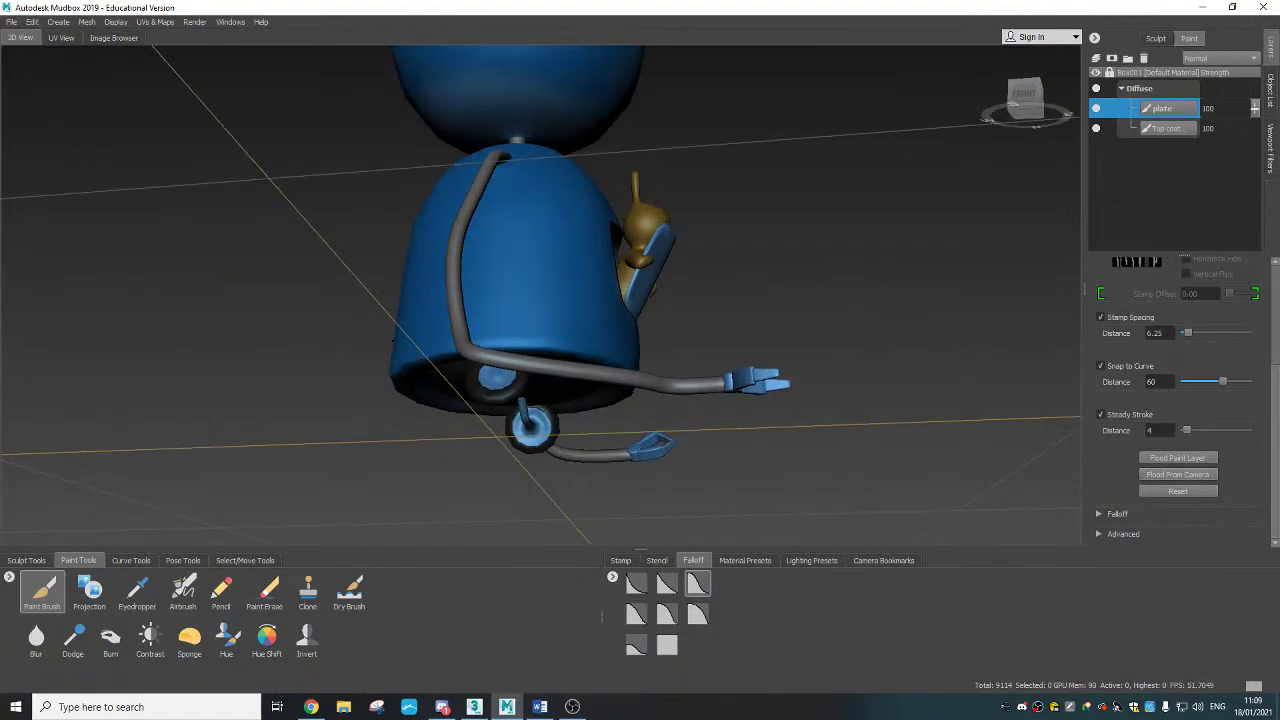
scroll(520, 263, "up", 3)
left_click_drag(548, 346, 562, 293, "alt")
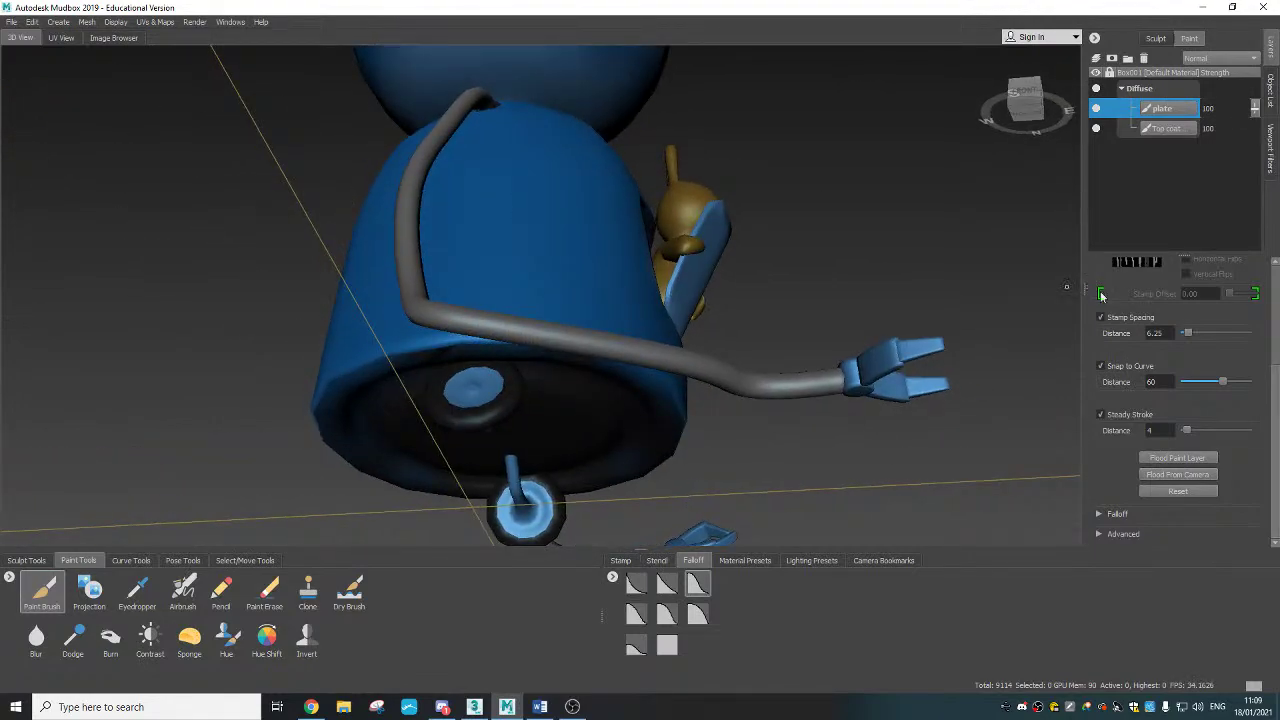
scroll(1105, 300, "up", 4)
left_click(1220, 281)
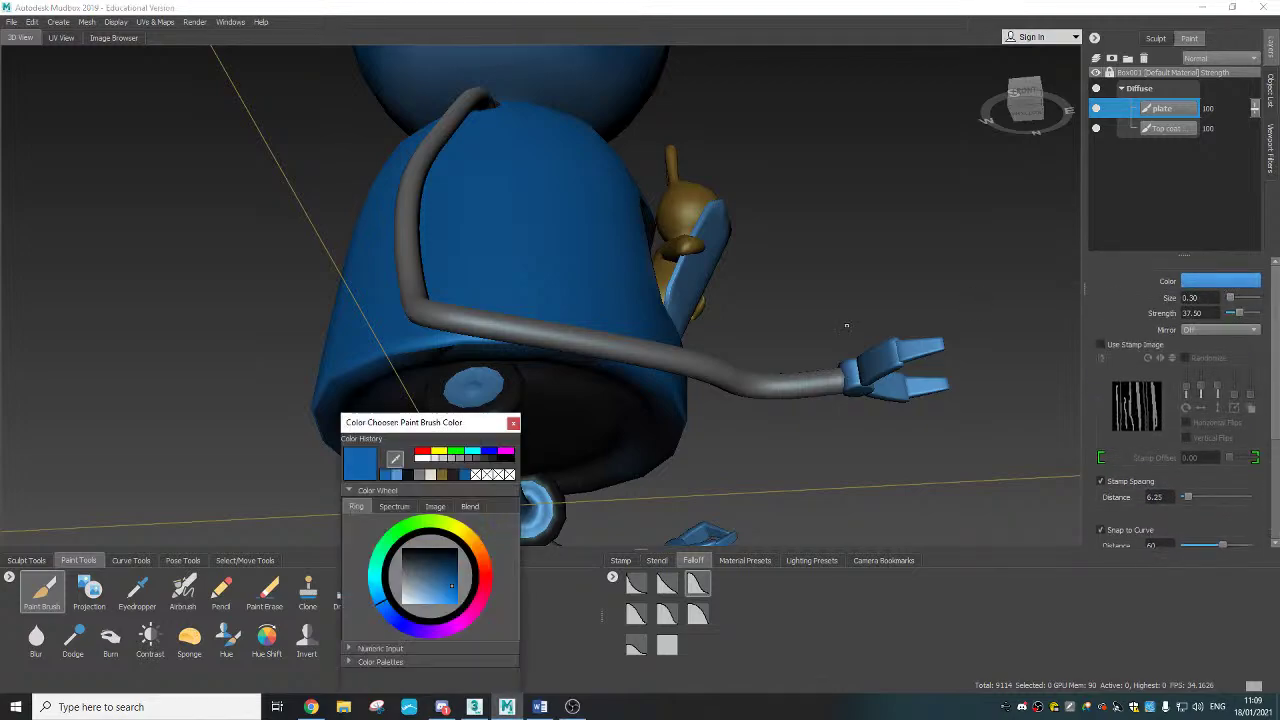
left_click(411, 474)
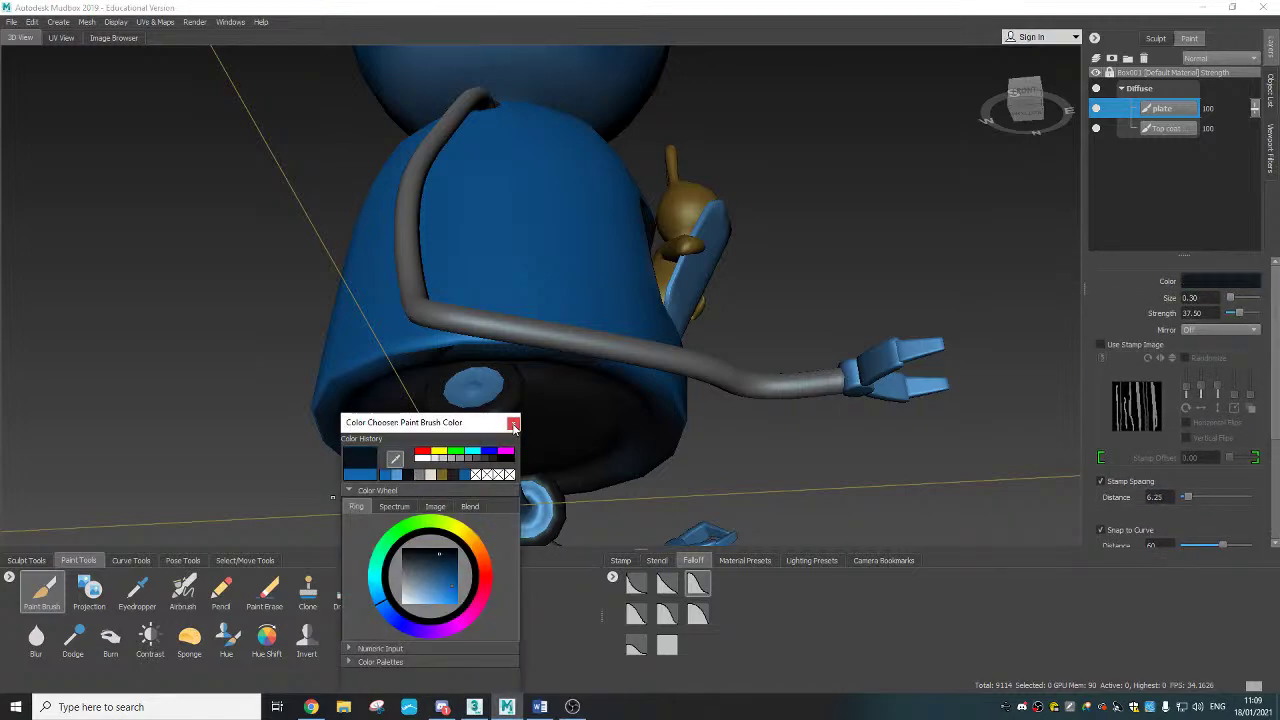
left_click(513, 423)
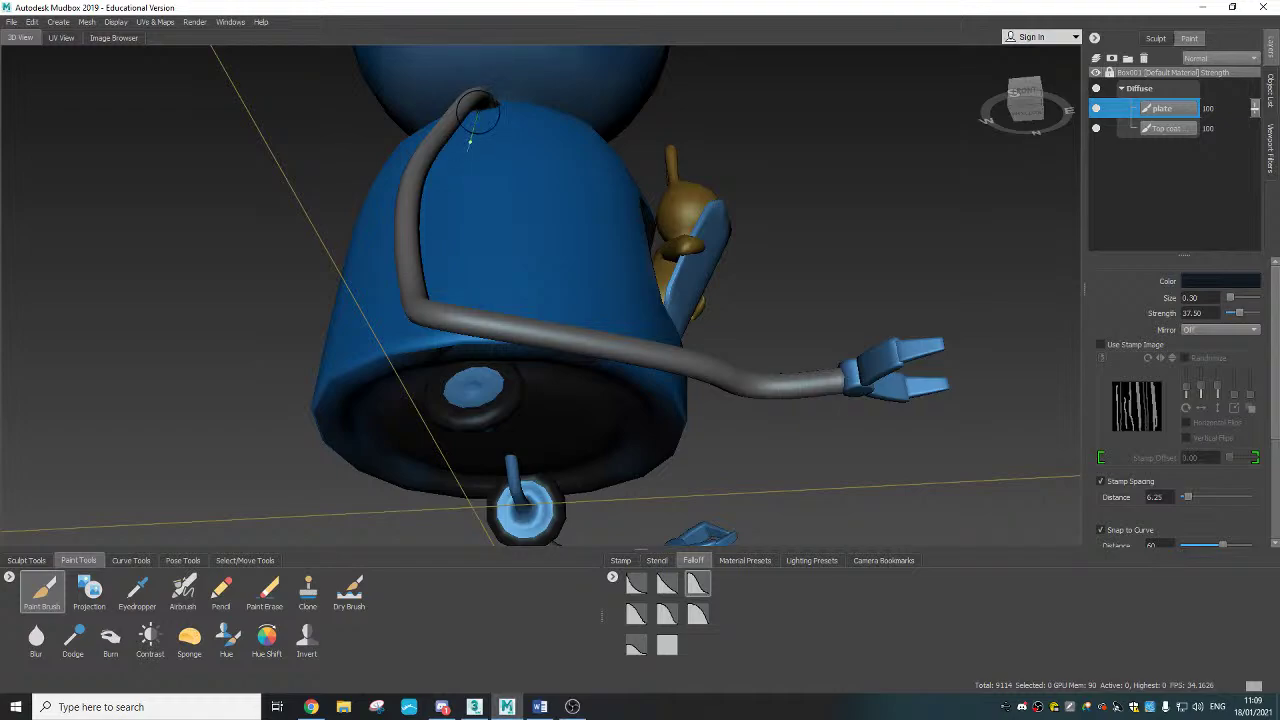
mouse_move(475, 115)
left_mouse_down("alt")
mouse_move(506, 317)
mouse_move(470, 176)
mouse_move(436, 198)
mouse_move(417, 338)
left_mouse_up("alt")
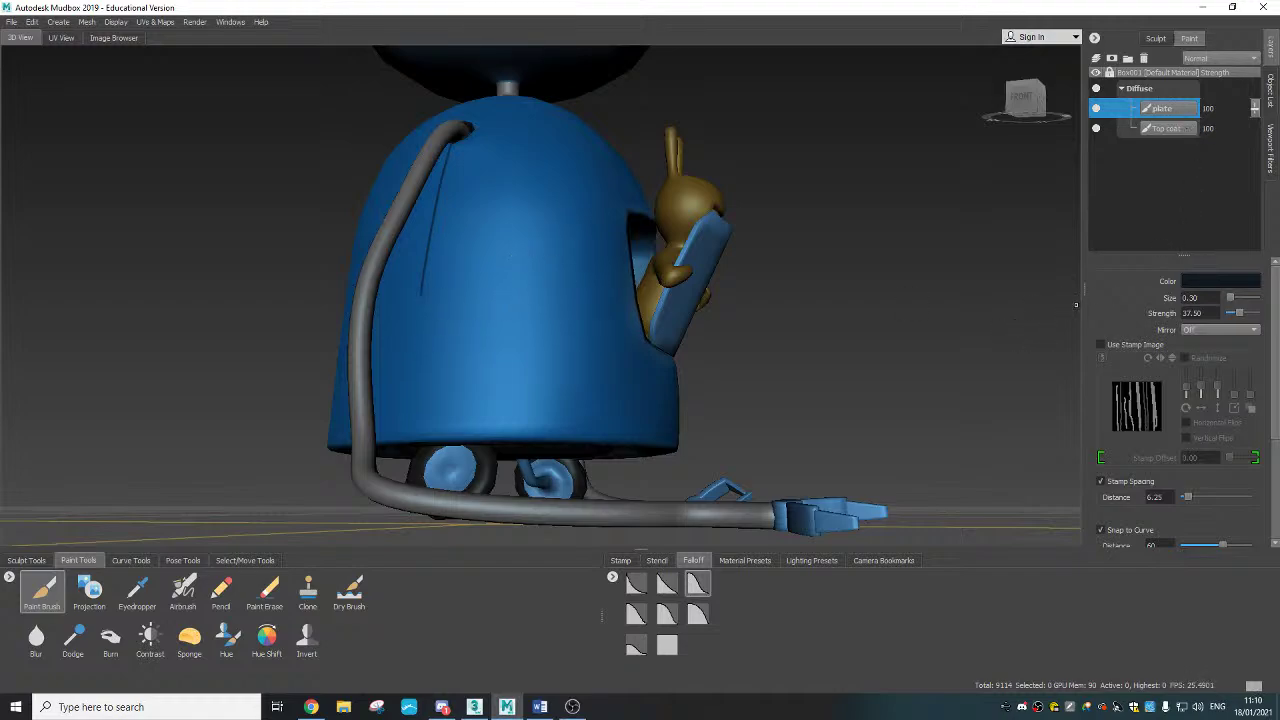
Step: Set the brush mirror axis to Z and extend the thin dark line below the arm socket toward the torso's lower edge
left_click(1200, 331)
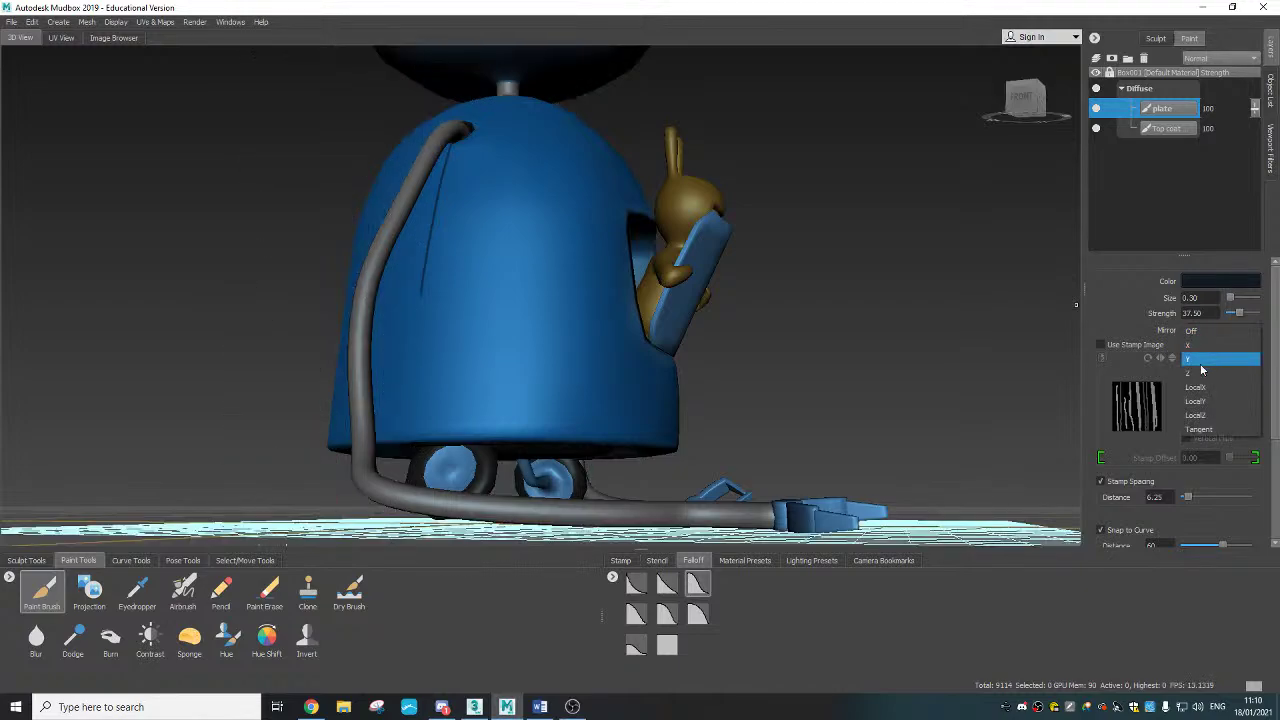
left_click(1199, 368)
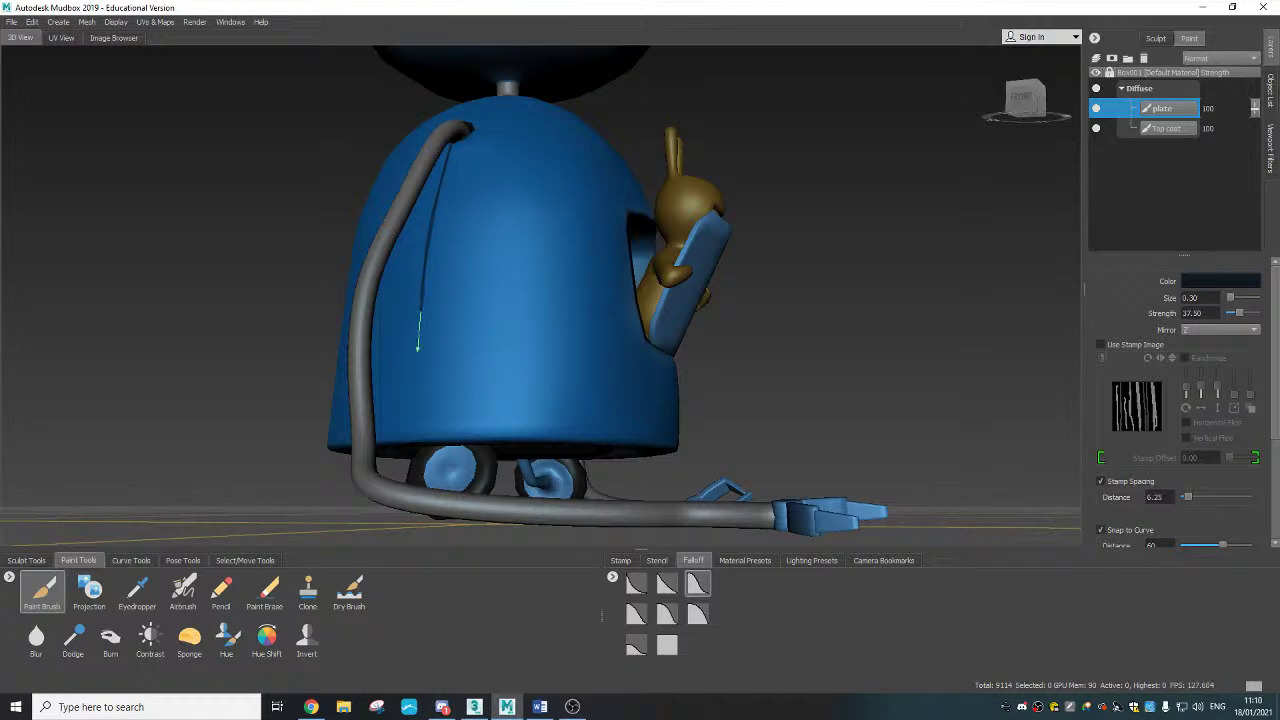
mouse_move(418, 348)
left_mouse_down()
mouse_move(410, 462)
mouse_move(500, 460)
mouse_move(620, 405)
mouse_move(400, 450)
mouse_move(200, 440)
left_mouse_up()
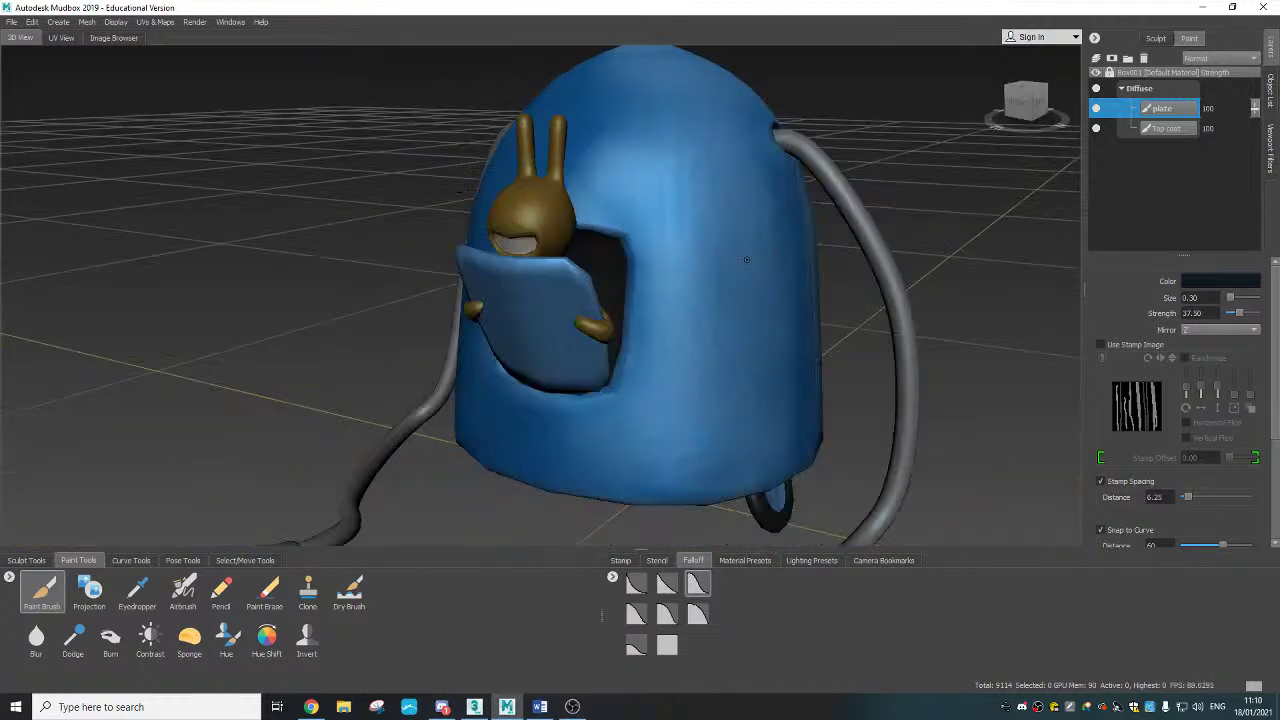
Step: Paint a mirrored thin dark line from the base of the neck over the shoulder to the arm socket
left_click_drag(838, 285, 785, 365, "alt")
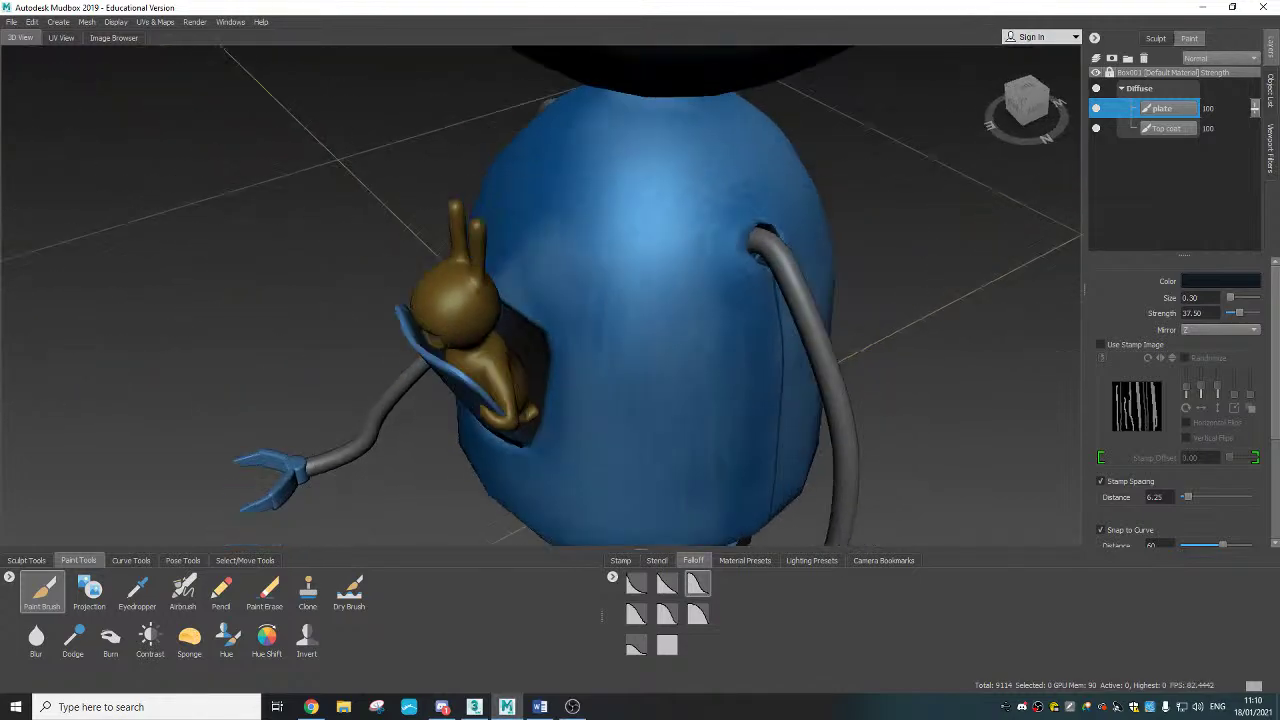
middle_click_drag(785, 365, 780, 470, "alt")
left_click_drag(780, 470, 797, 248, "alt")
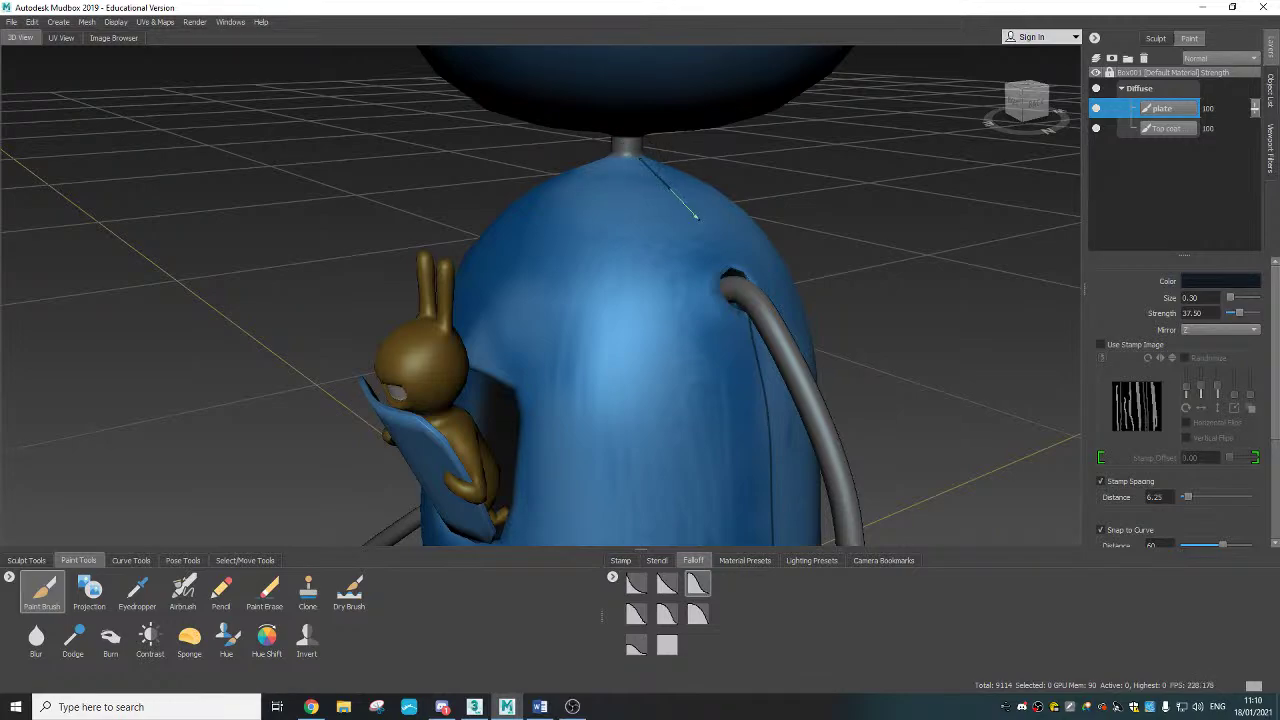
mouse_move(697, 216)
left_mouse_down()
mouse_move(755, 308)
mouse_move(630, 305)
left_mouse_up()
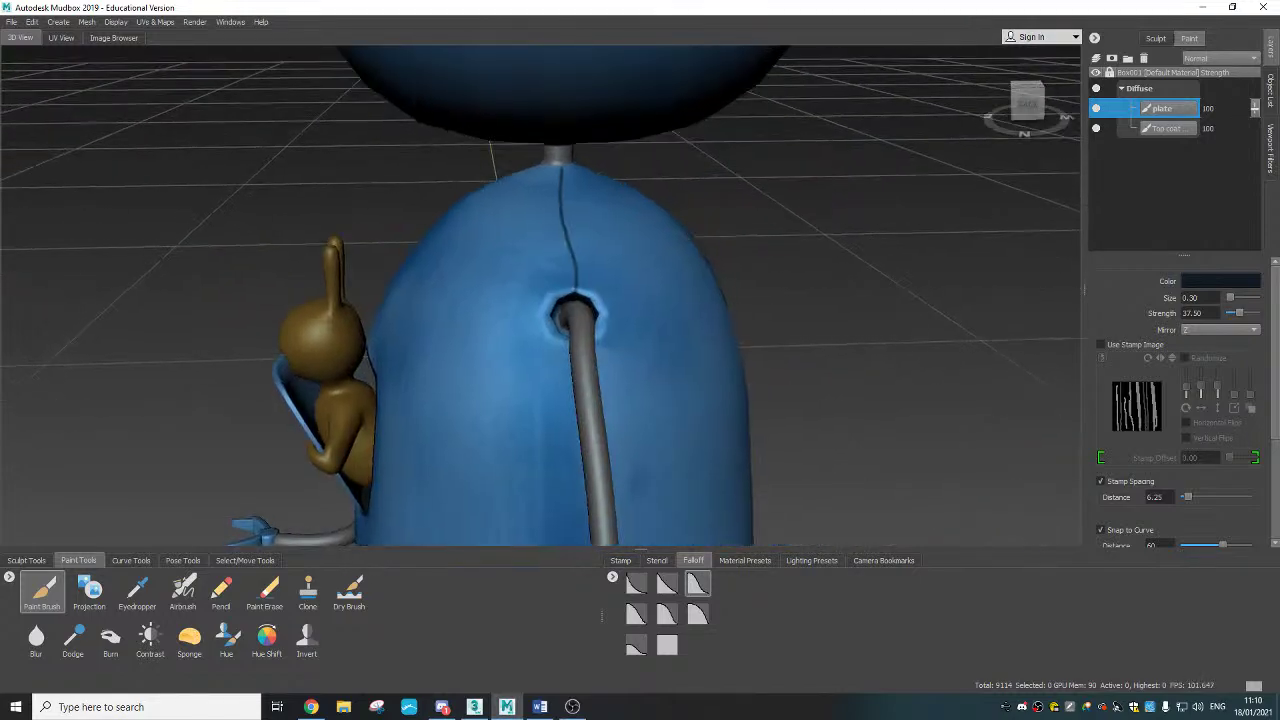
Step: Go over the line between the neck and the arm socket with two more strokes to darken it
left_click_drag(827, 333, 820, 333, "alt")
left_click_drag(621, 218, 680, 267, "alt")
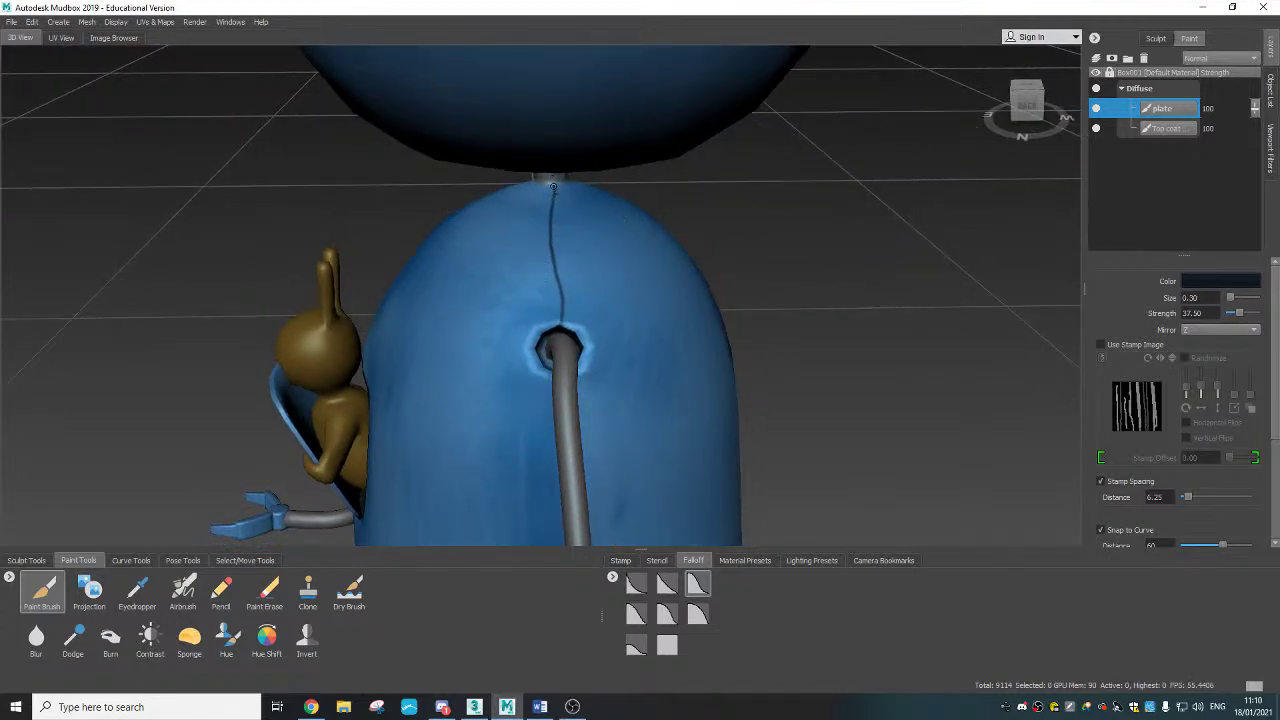
left_click_drag(553, 187, 565, 376)
left_click_drag(550, 186, 562, 362)
mouse_move(562, 362)
left_mouse_down("alt")
mouse_move(890, 280)
mouse_move(803, 265)
left_mouse_up("alt")
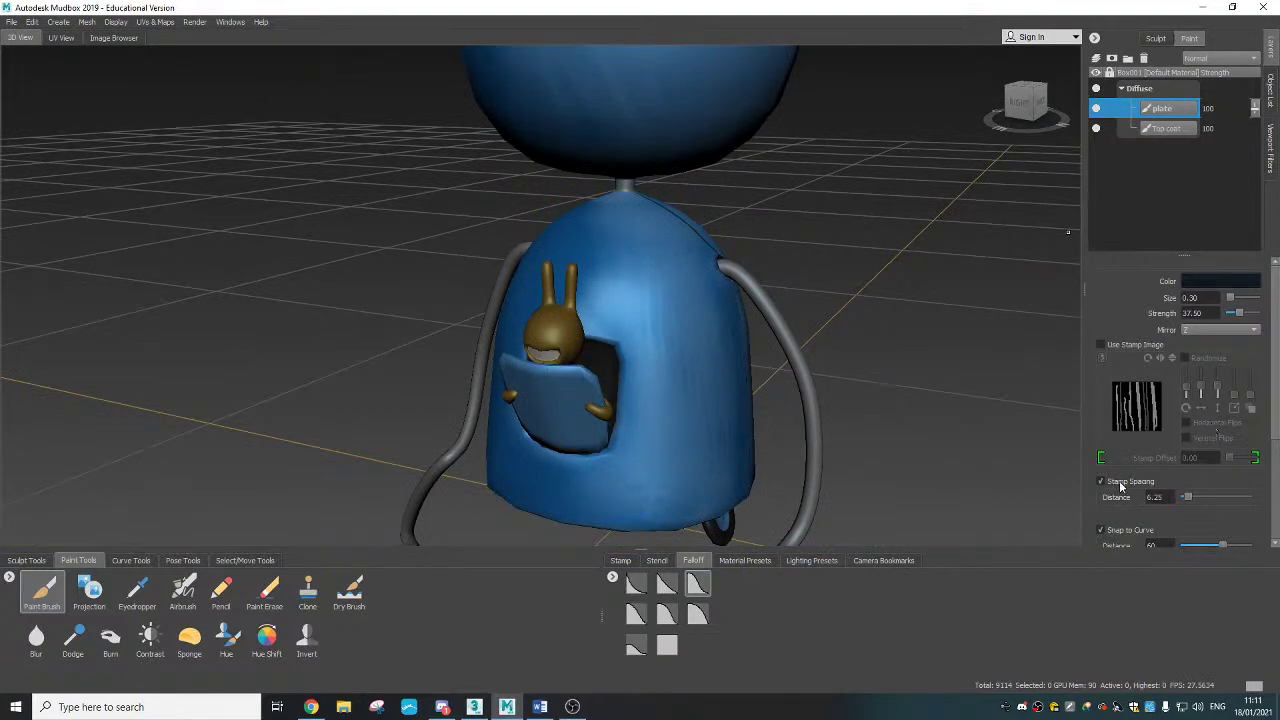
scroll(1130, 478, "down", 3)
left_click(1100, 414)
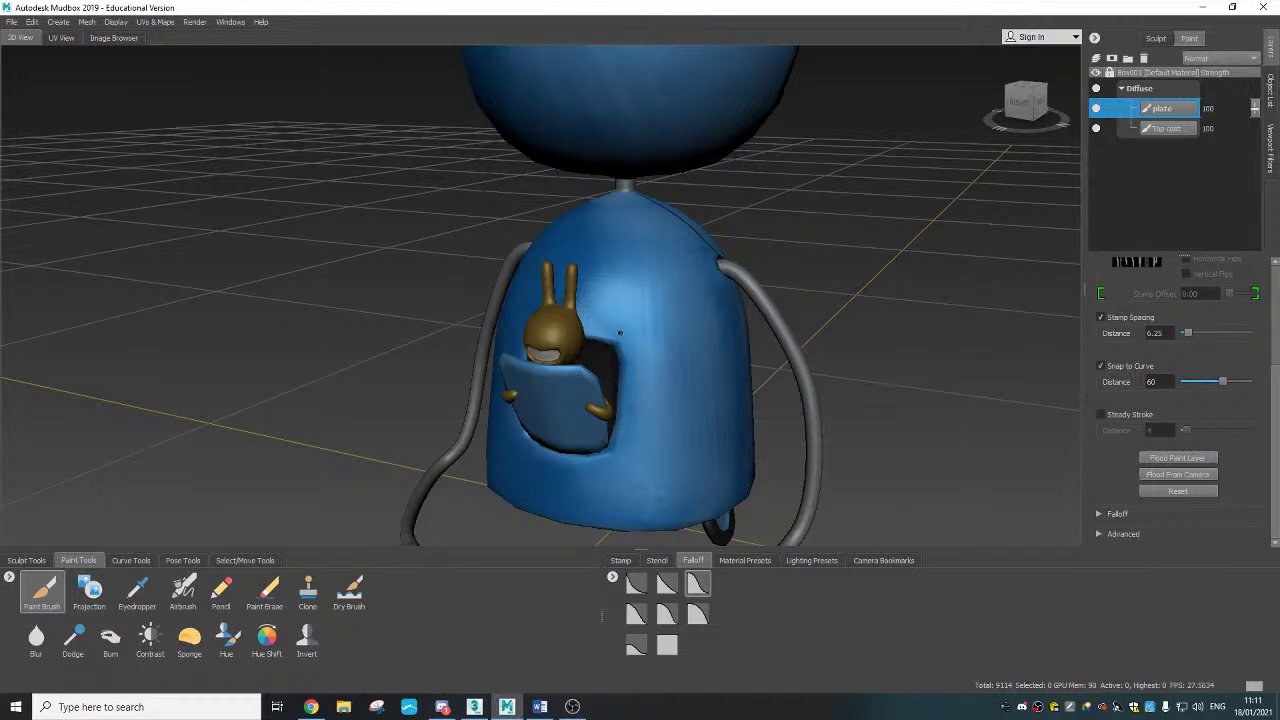
mouse_move(507, 707)
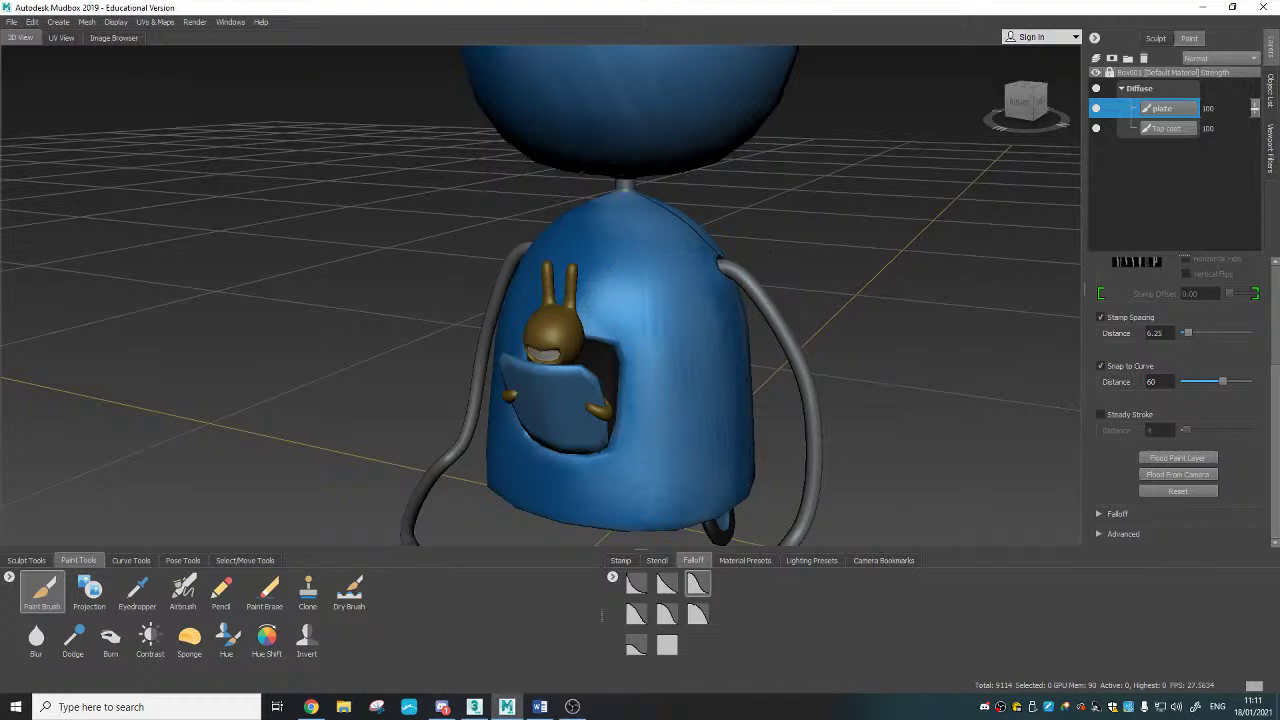
left_click_drag(736, 199, 716, 230, "alt")
key("ctrl+e")
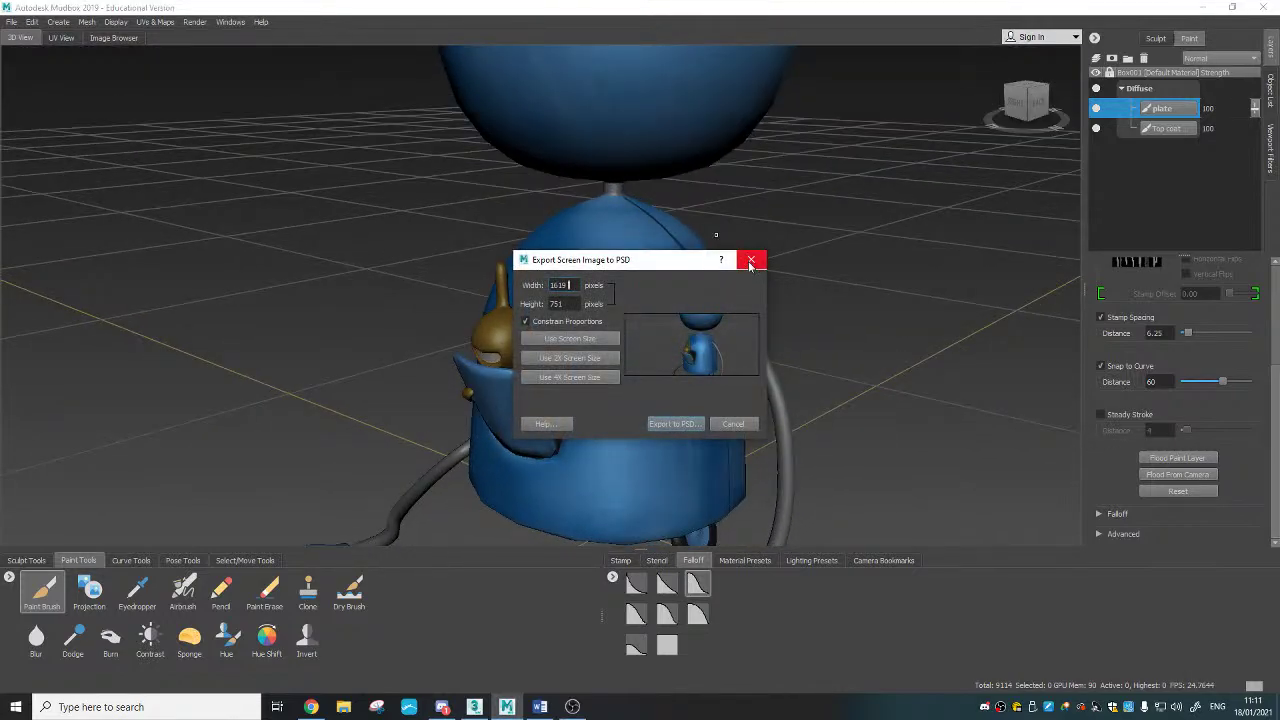
left_click(751, 259)
scroll(764, 205, "up", 4)
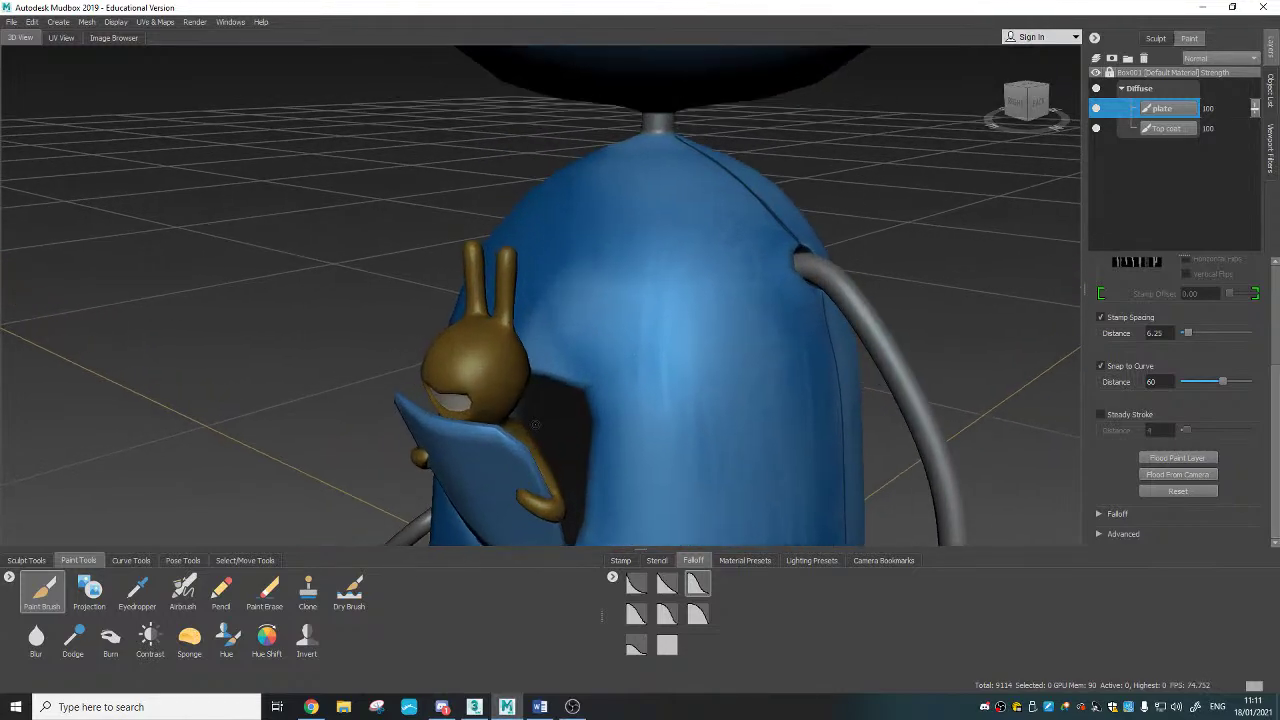
scroll(706, 328, "up", 2)
key("ctrl+e")
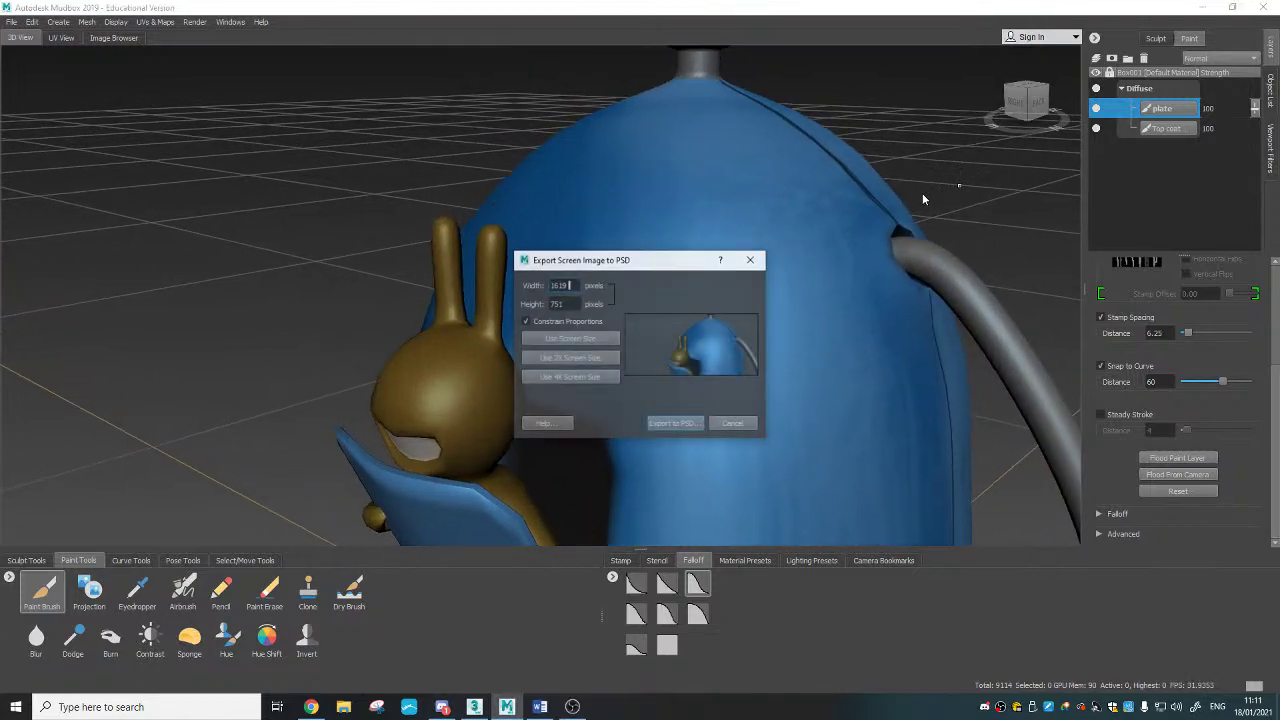
left_click(743, 262)
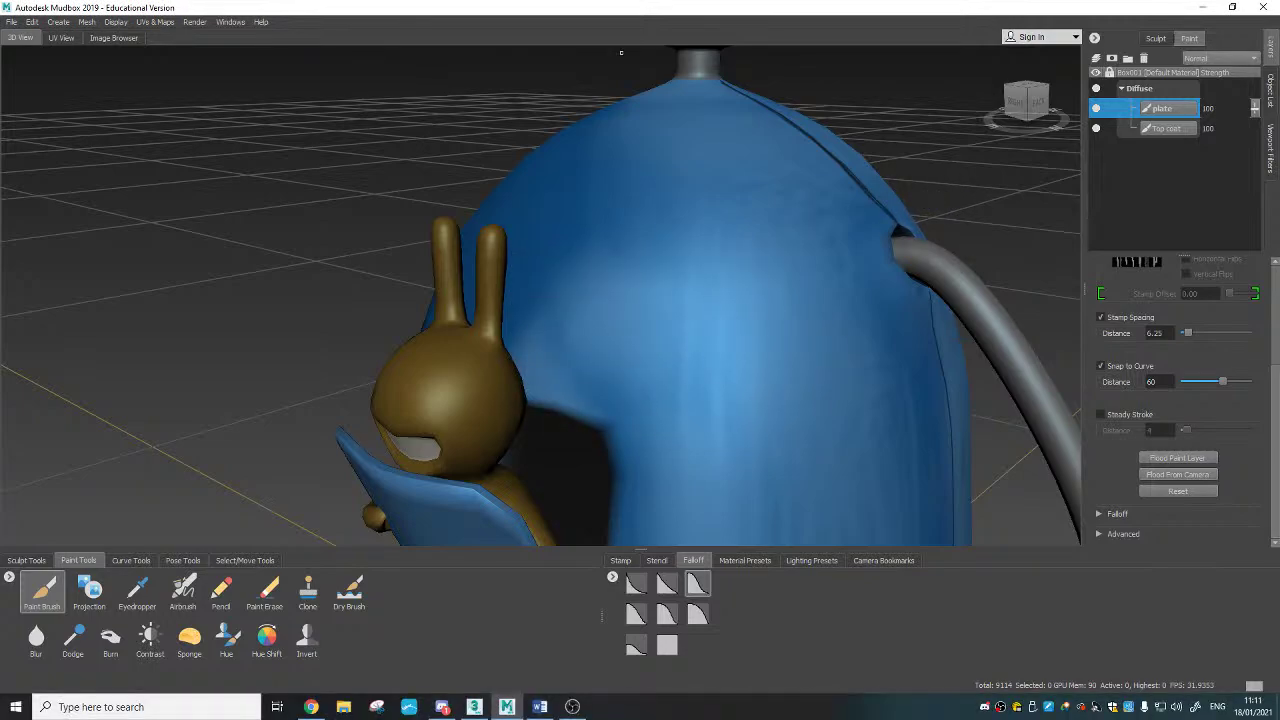
Step: Frame the base of the neck and enable Steady Stroke with a distance of 3
middle_click_drag(621, 53, 600, 287, "alt")
scroll(640, 285, "up", 5)
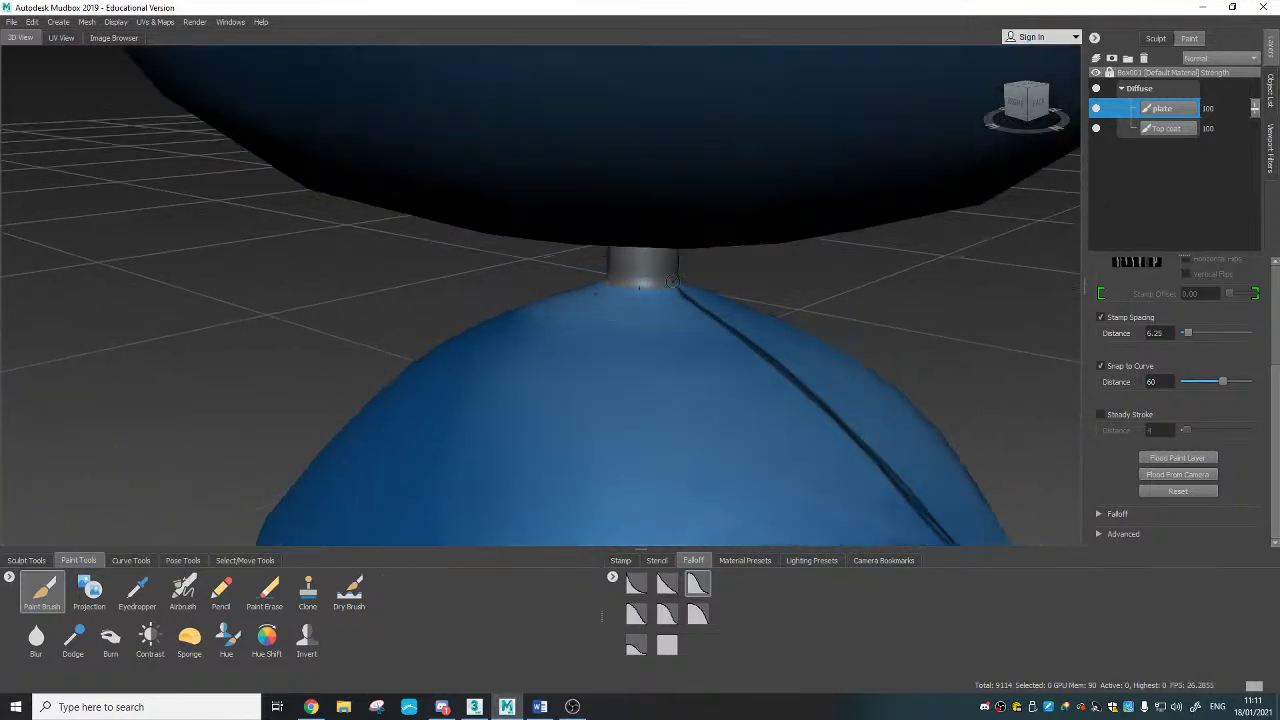
scroll(672, 282, "up", 5)
mouse_move(777, 334)
left_mouse_down("alt")
mouse_move(854, 380)
mouse_move(901, 378)
mouse_move(813, 372)
left_mouse_up("alt")
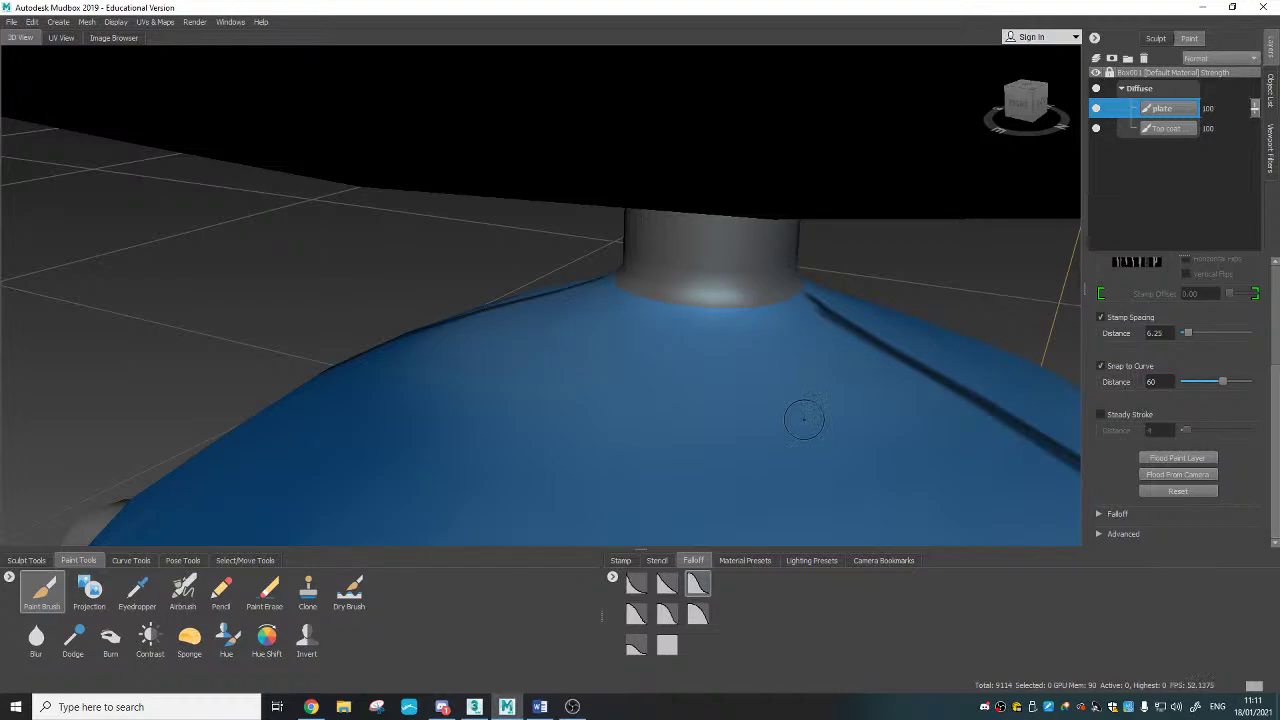
left_click(1101, 420)
left_click(1150, 430)
Step: Choose the flat, constant falloff and paint a dark ring around the base of the neck where it meets the torso
mouse_move(671, 304)
left_mouse_down()
mouse_move(642, 312)
mouse_move(690, 306)
mouse_move(822, 333)
left_mouse_up()
left_click(667, 646)
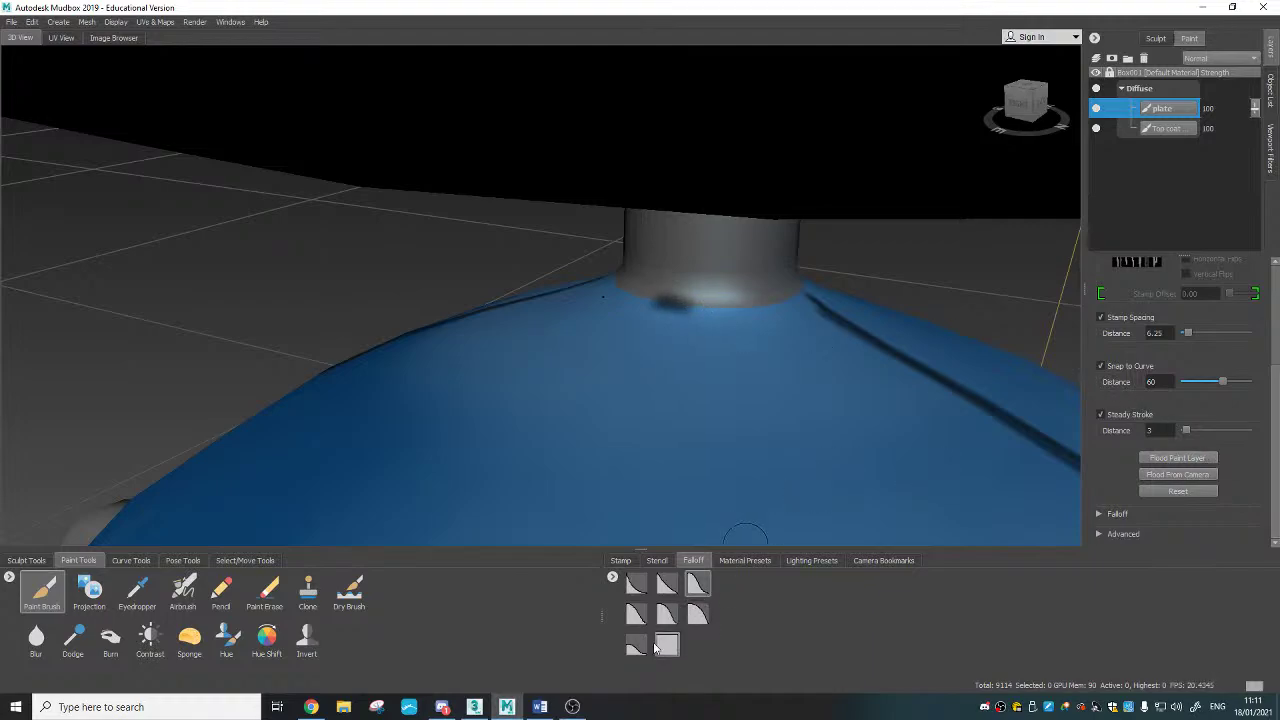
mouse_move(671, 301)
left_mouse_down()
mouse_move(735, 309)
mouse_move(836, 286)
left_mouse_up()
left_click_drag(823, 359, 440, 335, "alt")
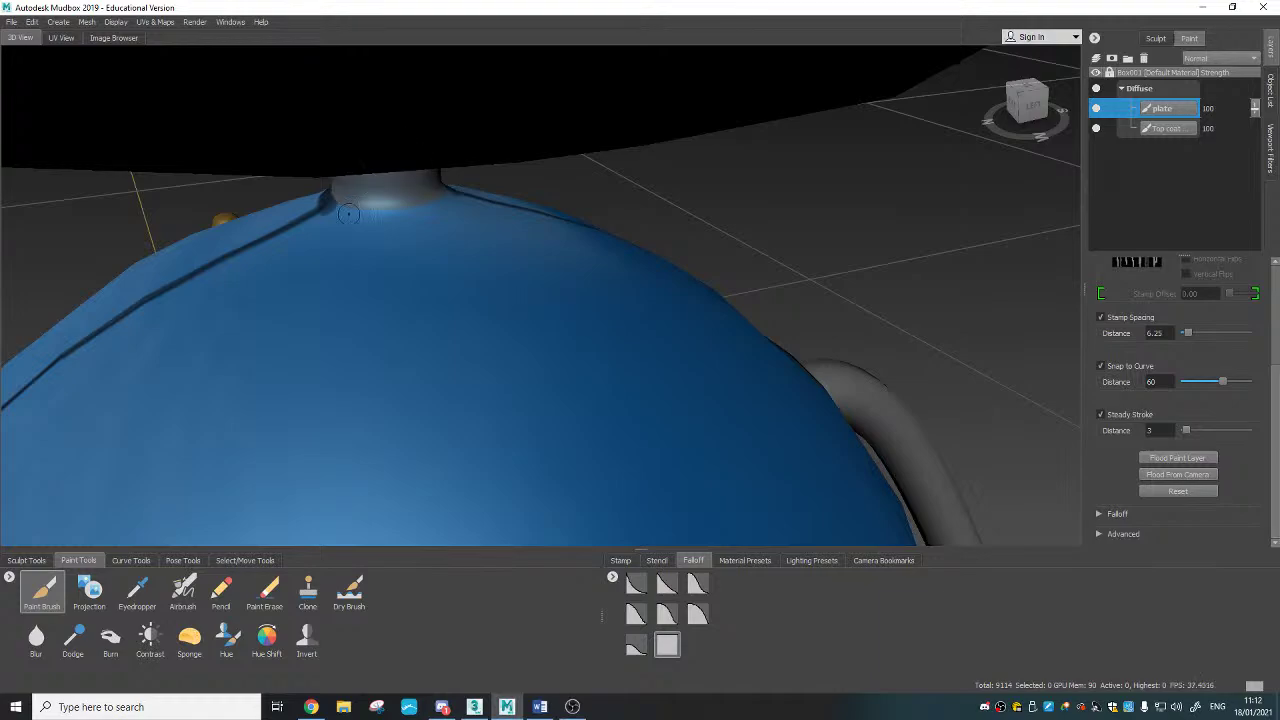
mouse_move(327, 204)
left_mouse_down()
mouse_move(398, 218)
mouse_move(455, 210)
left_mouse_up()
mouse_move(330, 202)
left_mouse_down()
mouse_move(415, 221)
mouse_move(453, 213)
left_mouse_up()
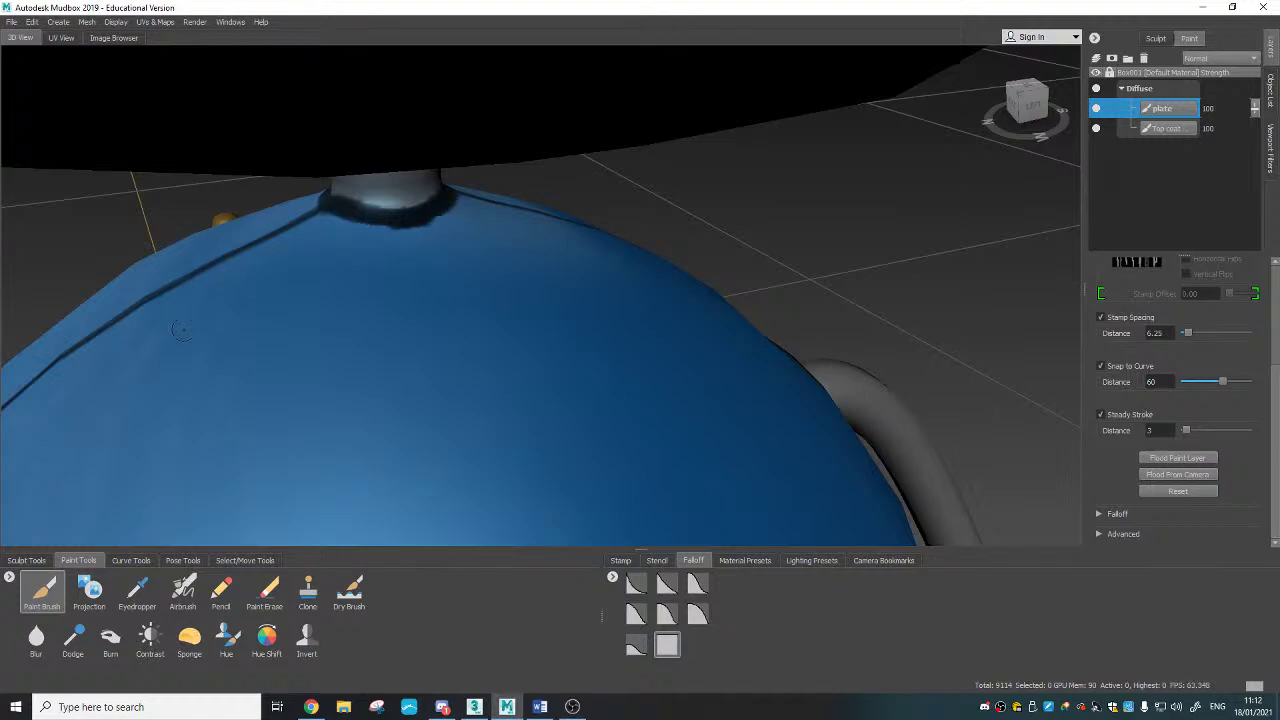
Step: Disable Steady Stroke and thicken the line from the neck ring down to the arm socket with freehand strokes
scroll(188, 328, "down", 6)
left_click_drag(194, 346, 548, 350, "alt")
scroll(624, 328, "up", 5)
left_click_drag(625, 330, 545, 402, "alt")
middle_click_drag(545, 402, 533, 262, "alt")
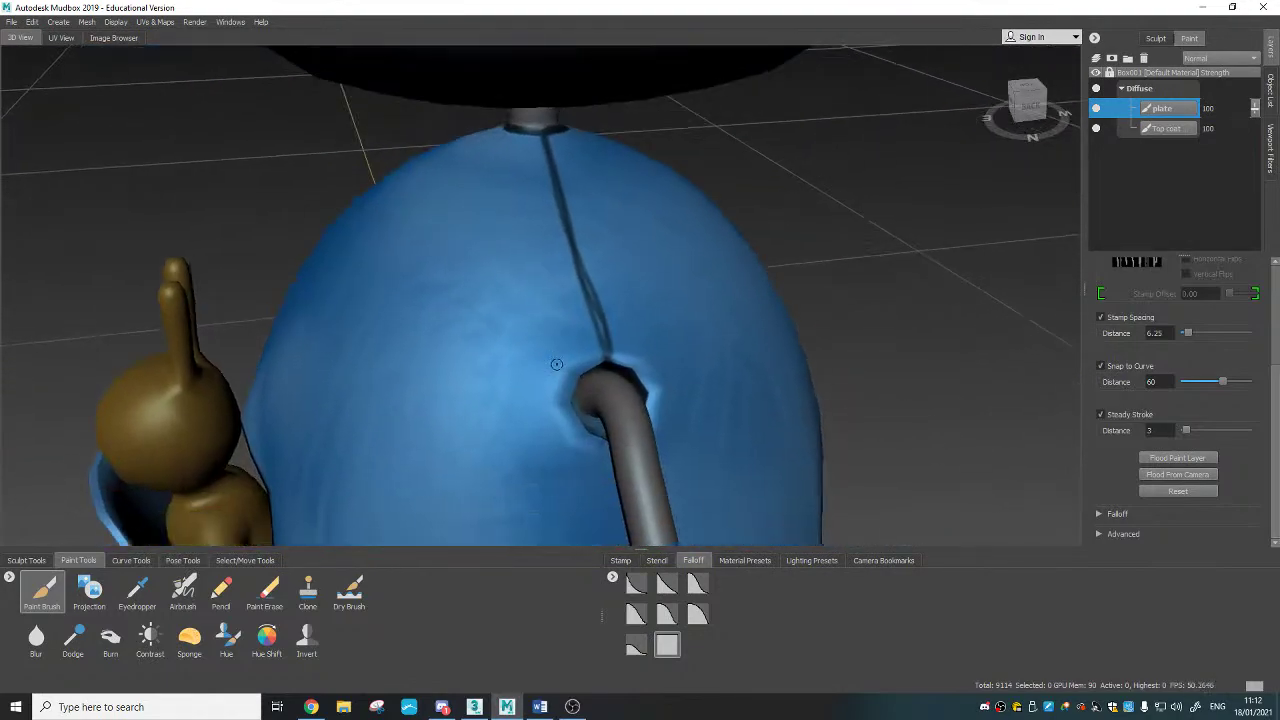
left_click(1101, 415)
left_click_drag(585, 344, 513, 263, "alt")
left_click_drag(504, 188, 524, 170)
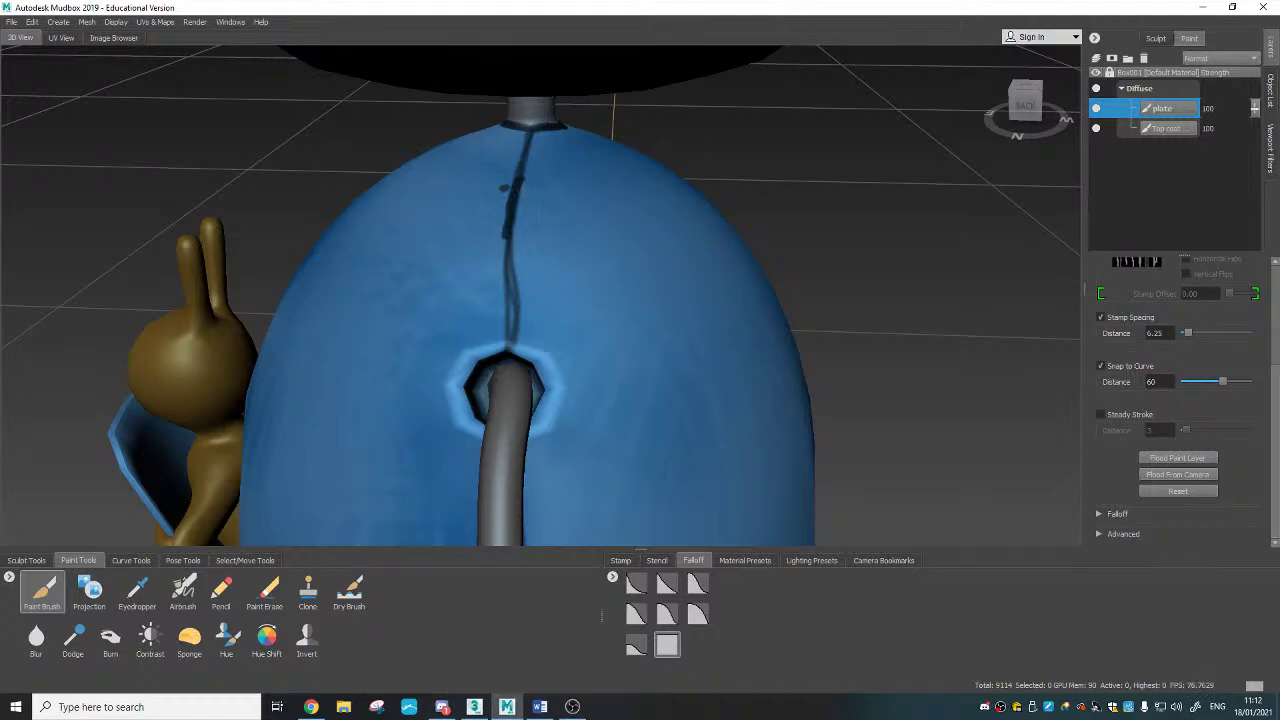
left_click_drag(507, 260, 506, 334)
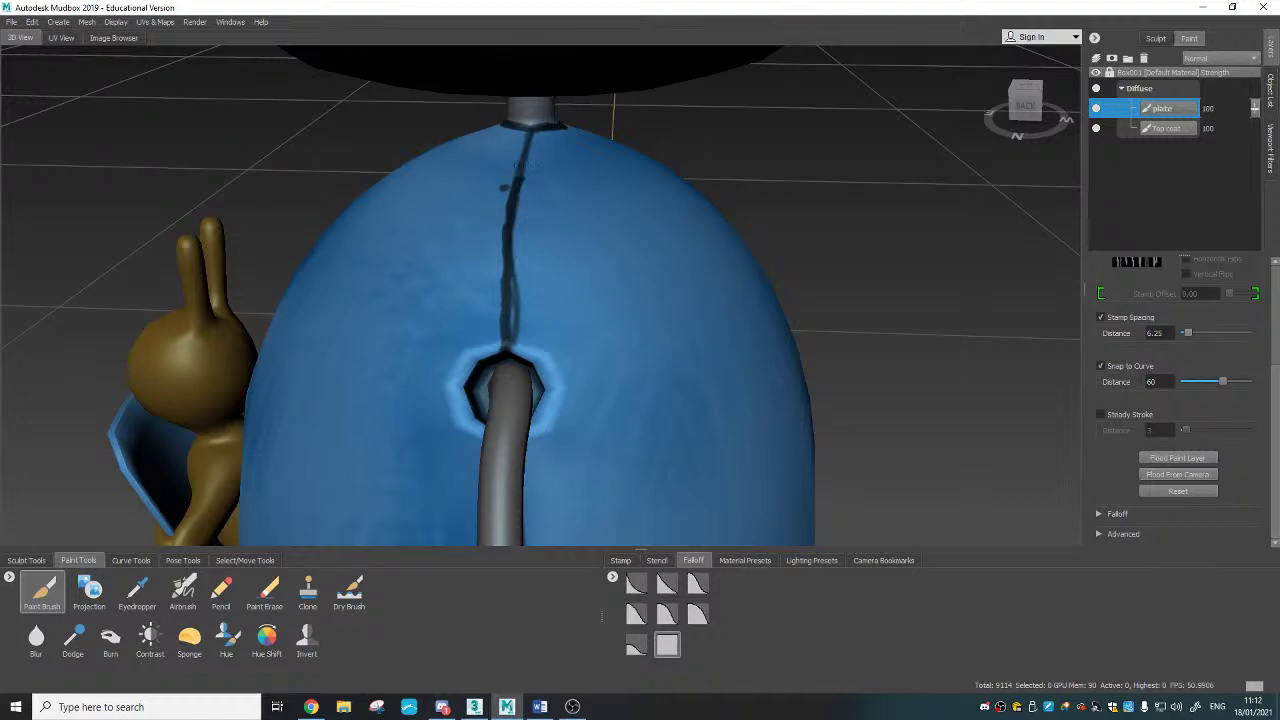
left_click_drag(529, 134, 521, 170)
Step: Try the Darken, Multiply, Screen and Overlay blend modes on the plate layer and return it to Normal
mouse_move(1256, 111)
left_mouse_down()
mouse_move(1236, 167)
mouse_move(1265, 122)
left_mouse_up()
left_click(1220, 58)
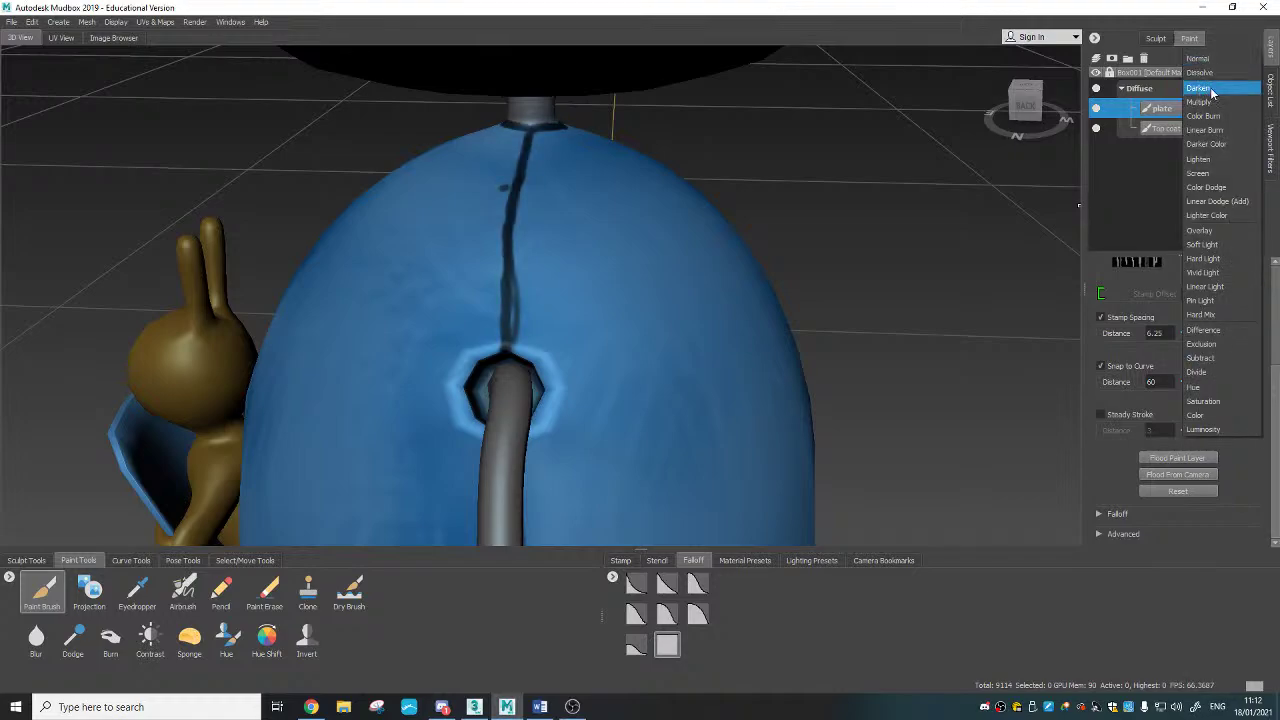
left_click(1212, 89)
left_click(1224, 58)
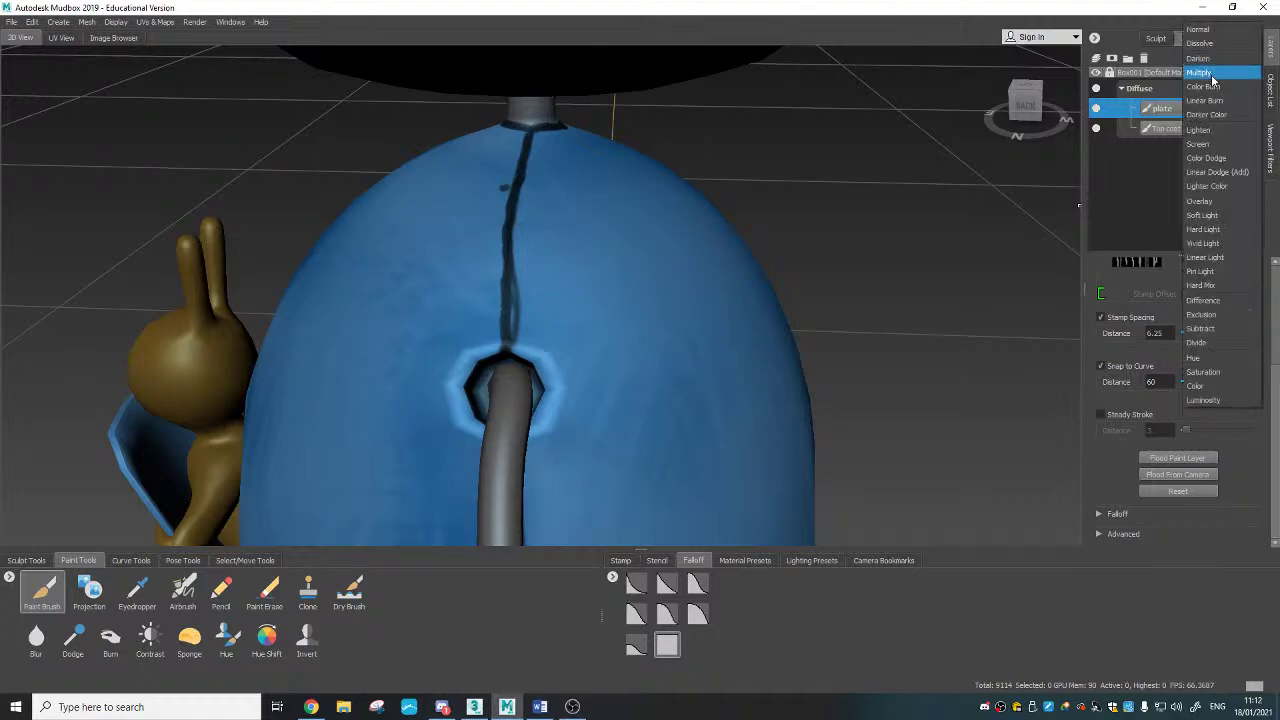
left_click(1214, 76)
left_click(1218, 62)
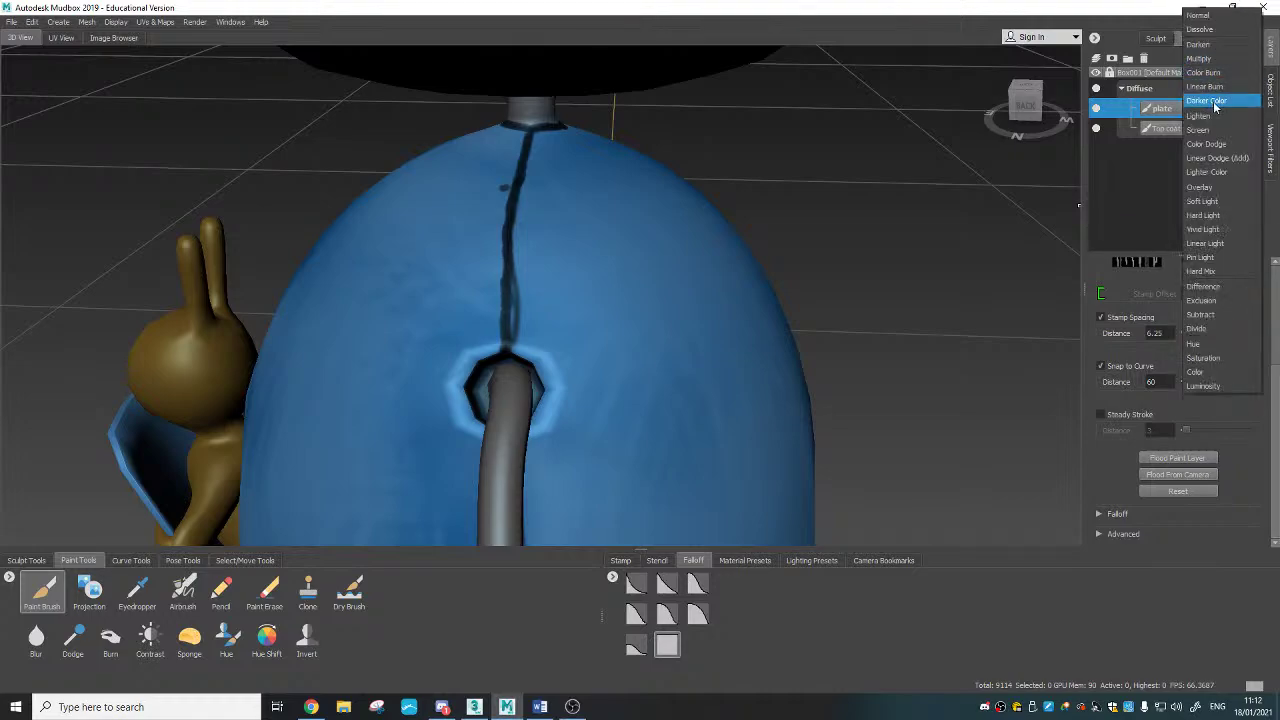
left_click(1216, 93)
left_click(1214, 58)
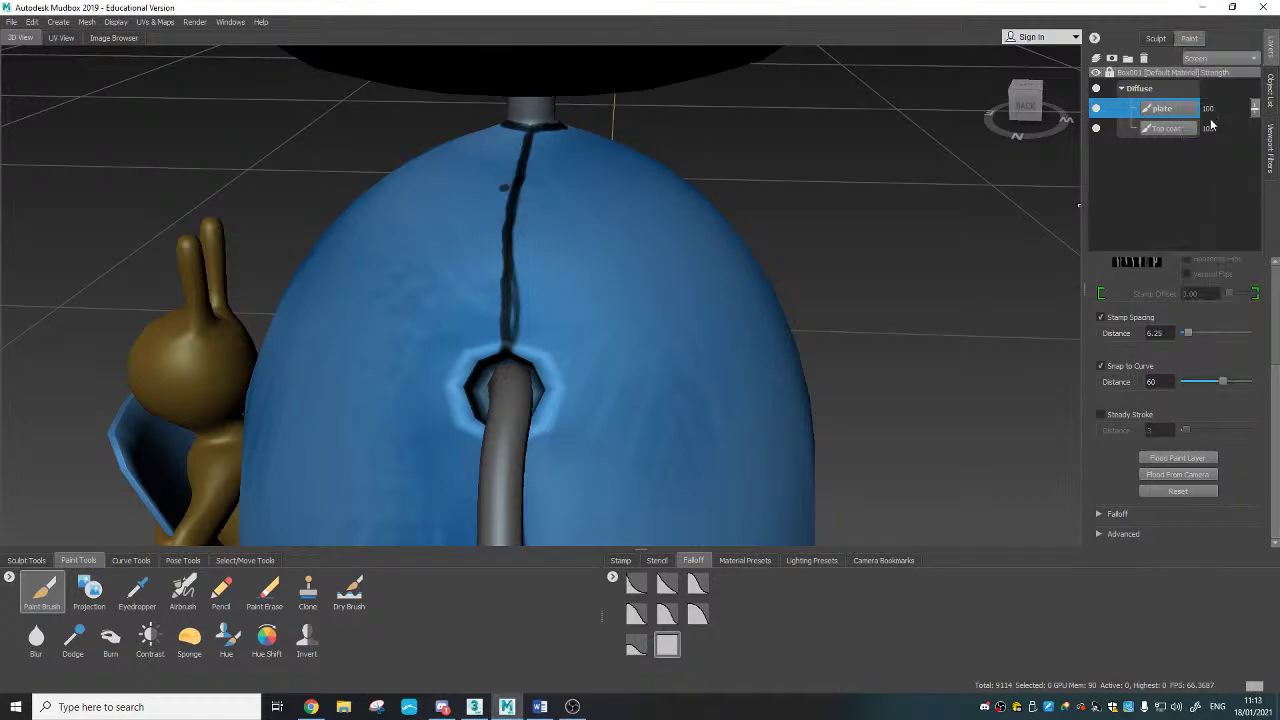
left_click(1213, 123)
left_click(1218, 62)
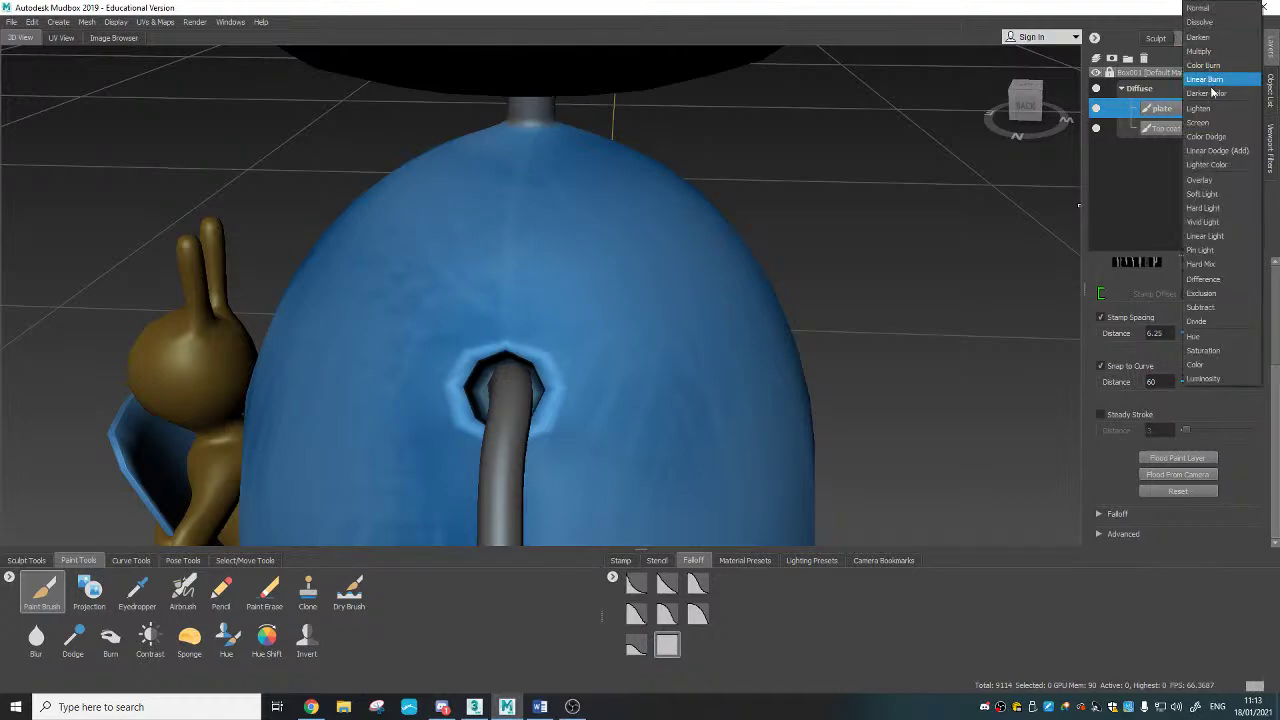
left_click(1218, 181)
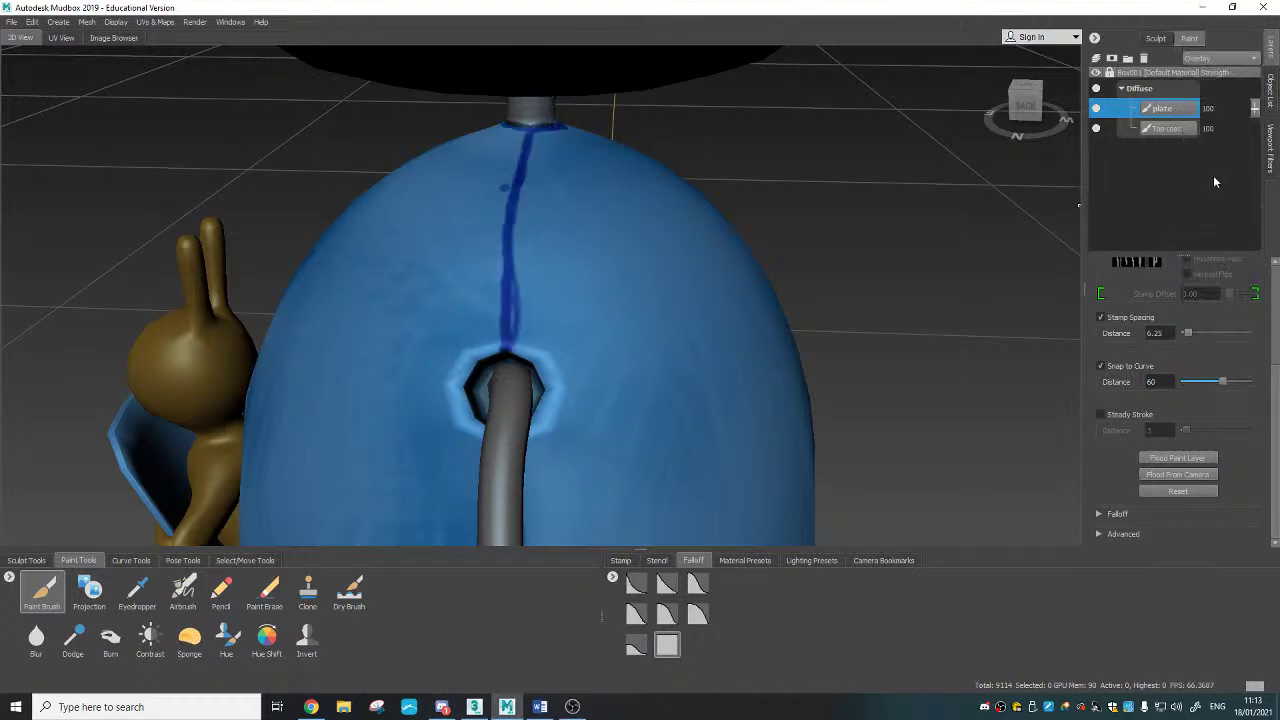
left_click(1220, 62)
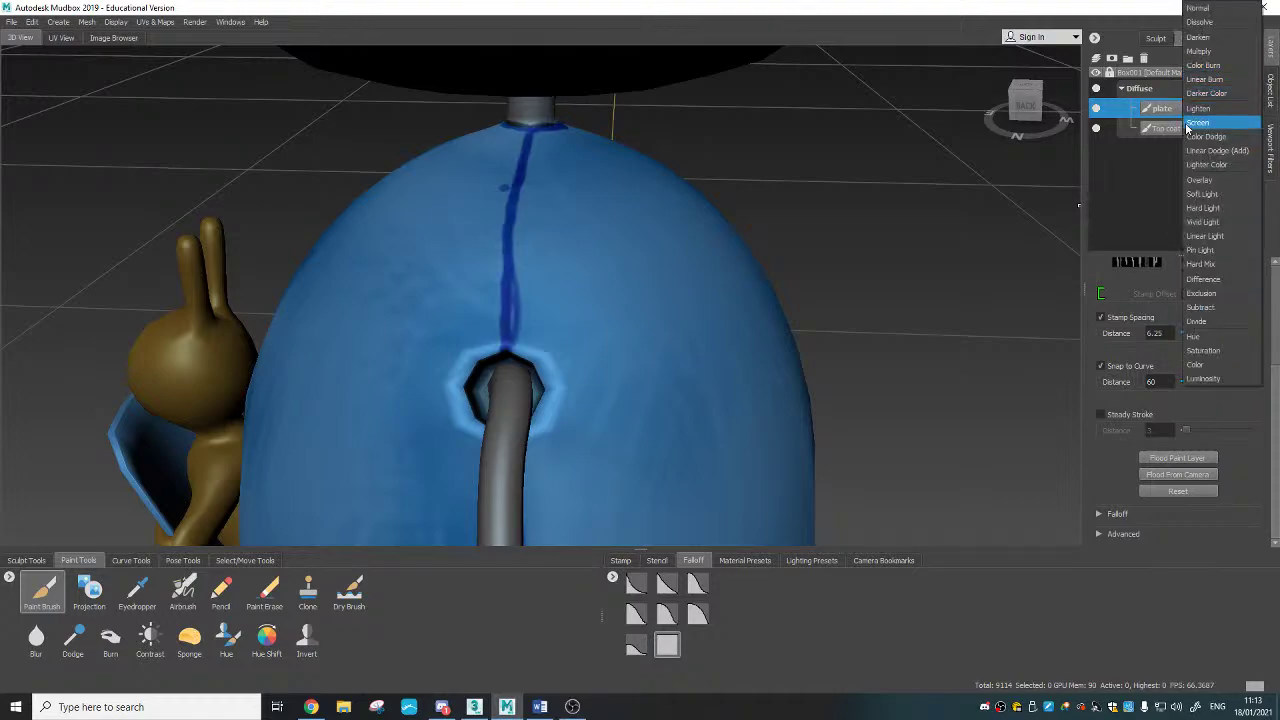
left_click(1207, 10)
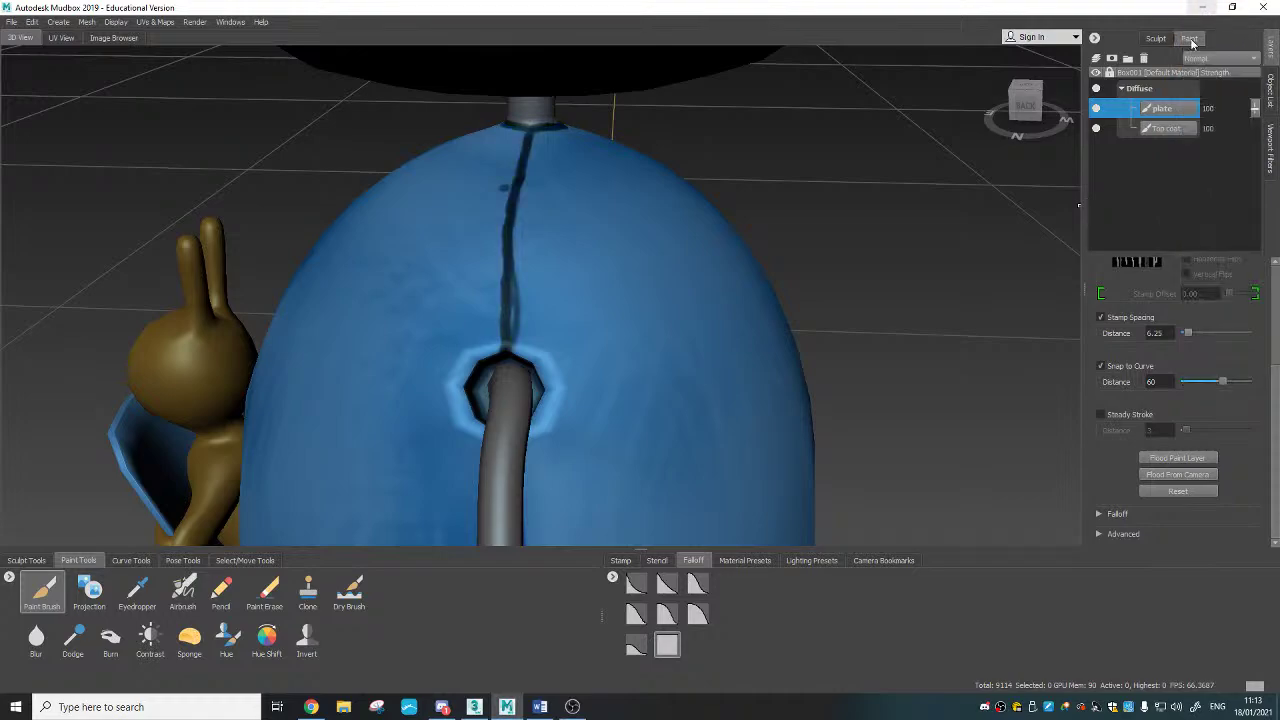
Step: On the Top coat layer, try covering the stray dark spot beside the seam with light blue paint, raising the brush strength to 100
left_click(1168, 130)
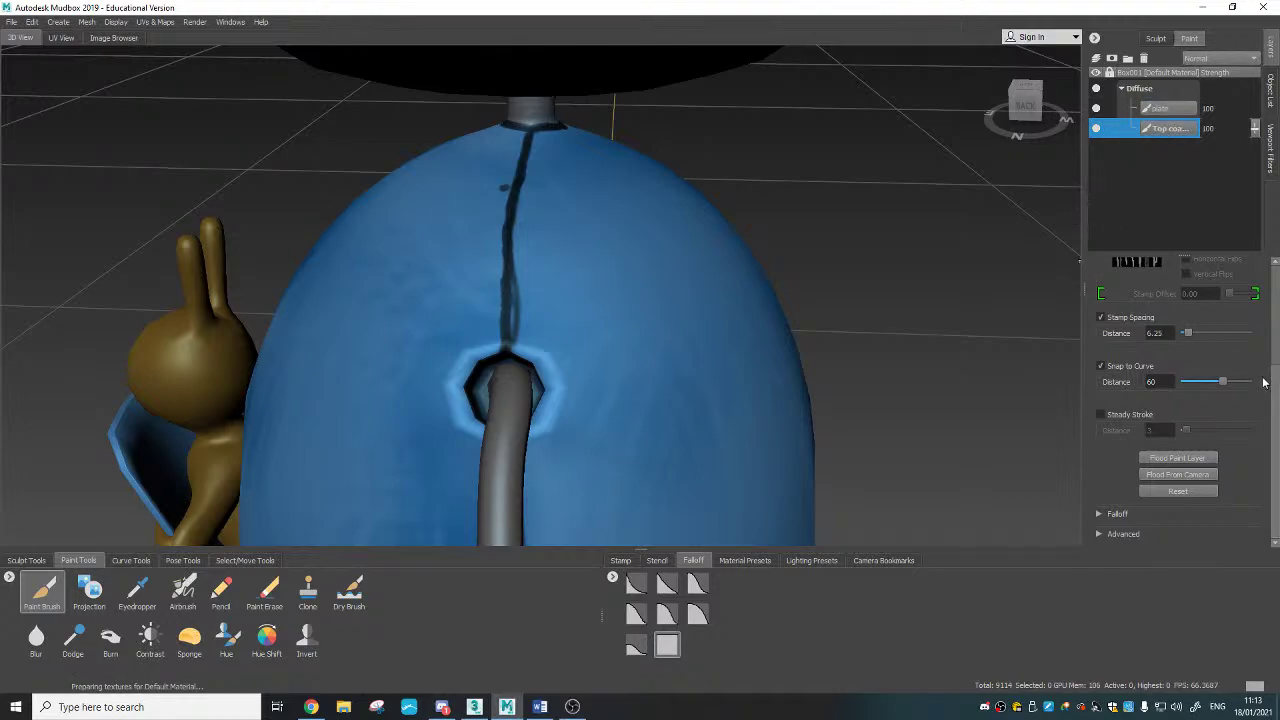
scroll(1272, 384, "up", 2)
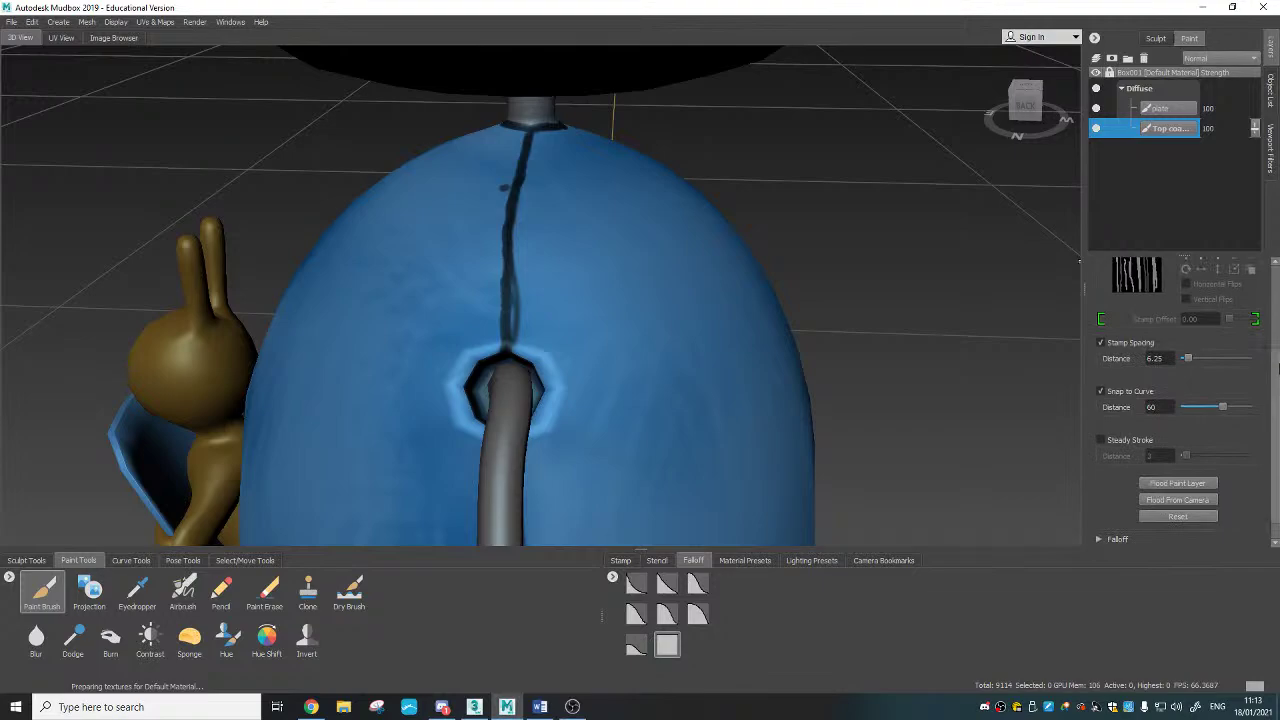
scroll(1270, 320, "up", 5)
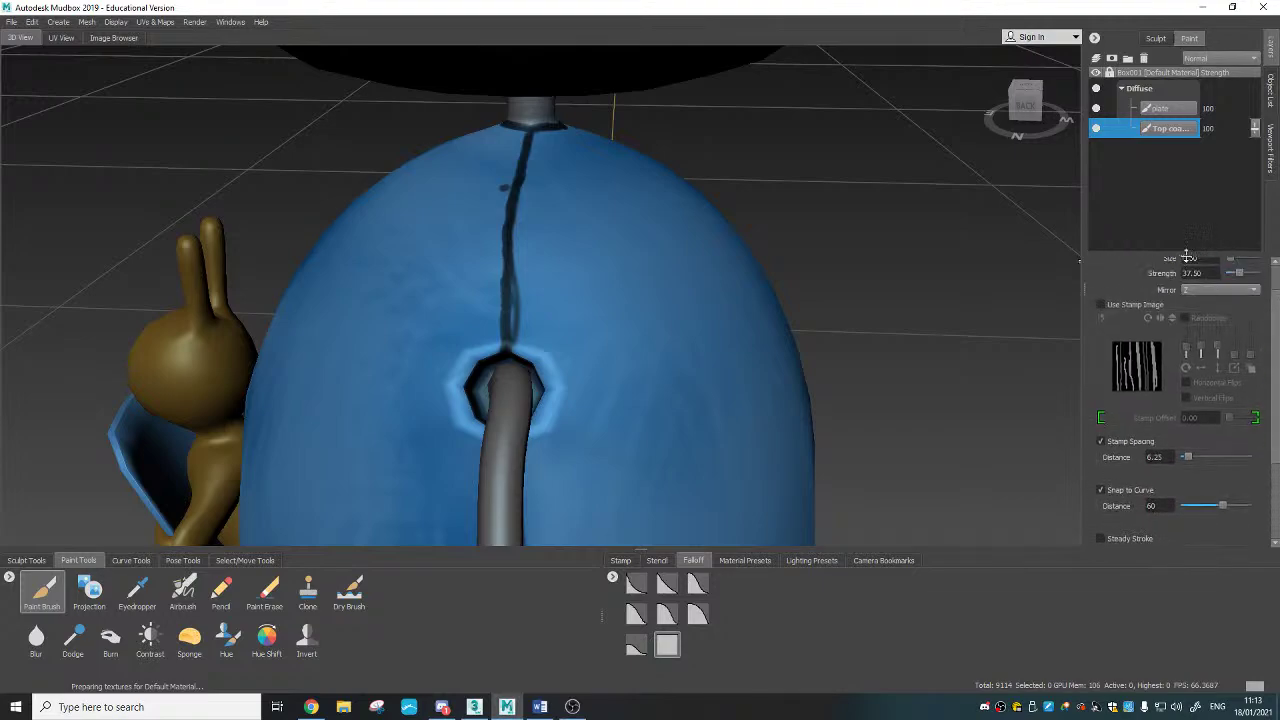
scroll(1261, 332, "up", 2)
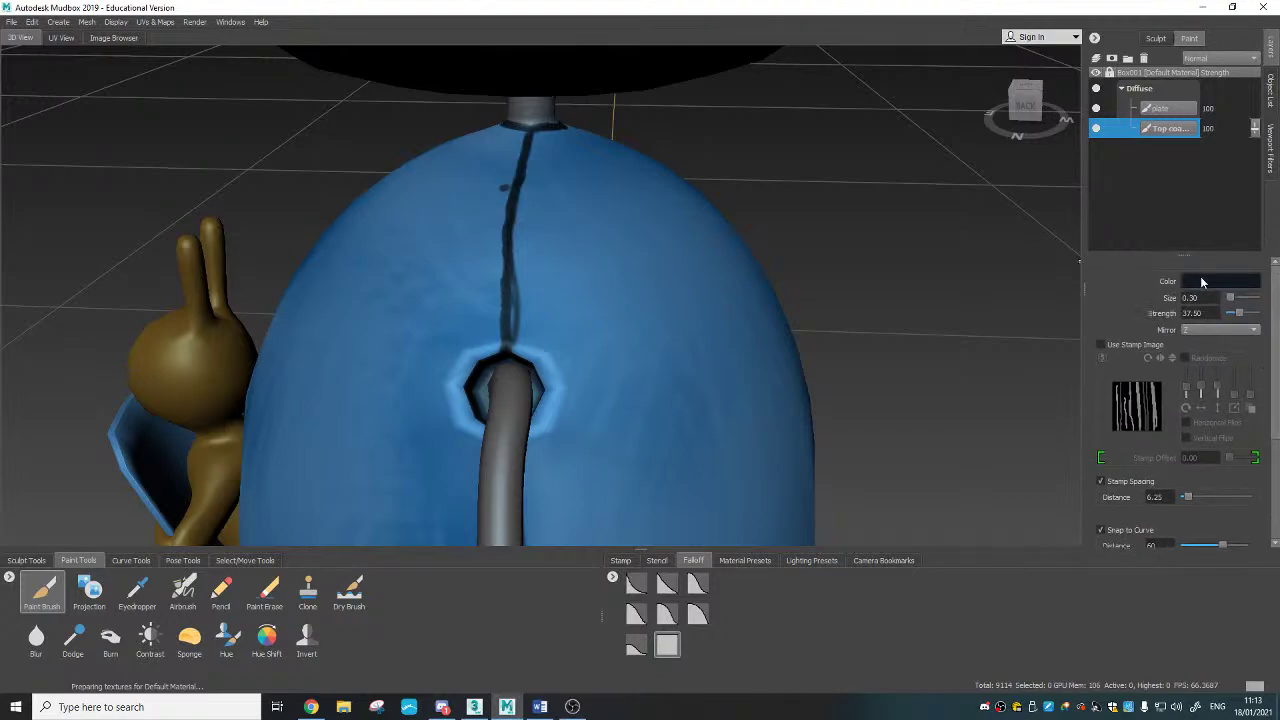
left_click(1202, 282)
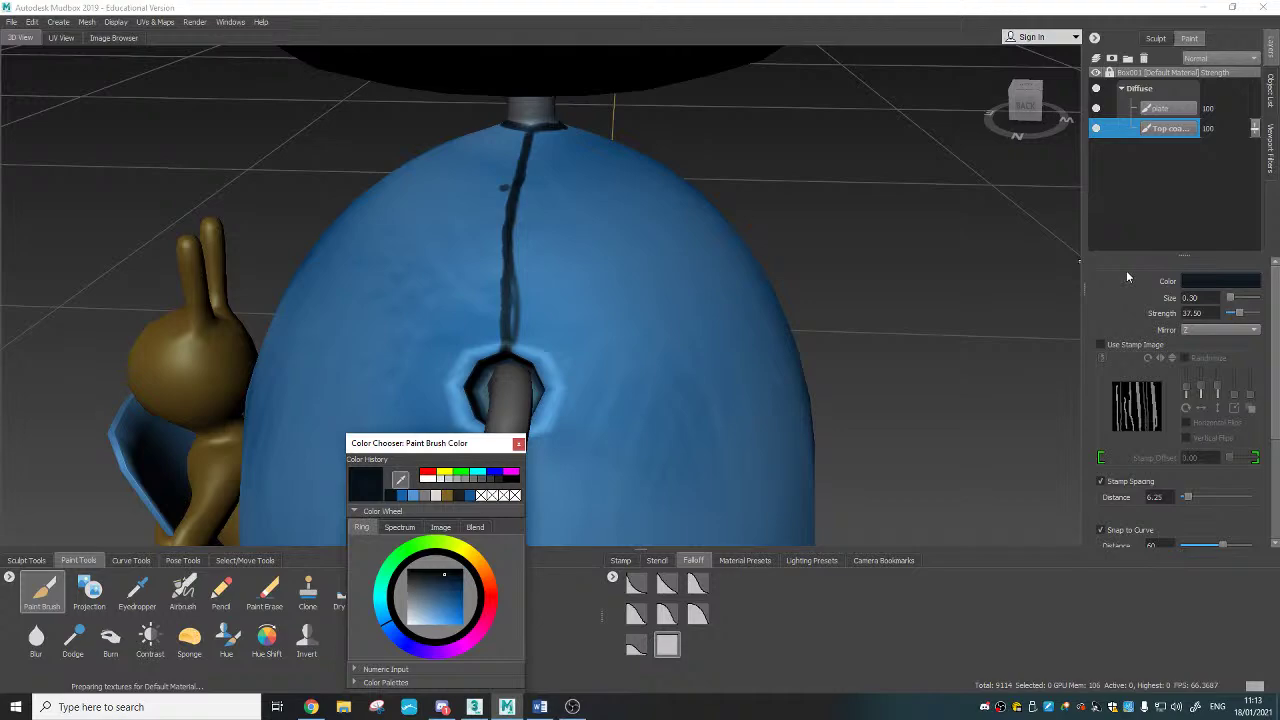
left_click(414, 496)
left_click(504, 185)
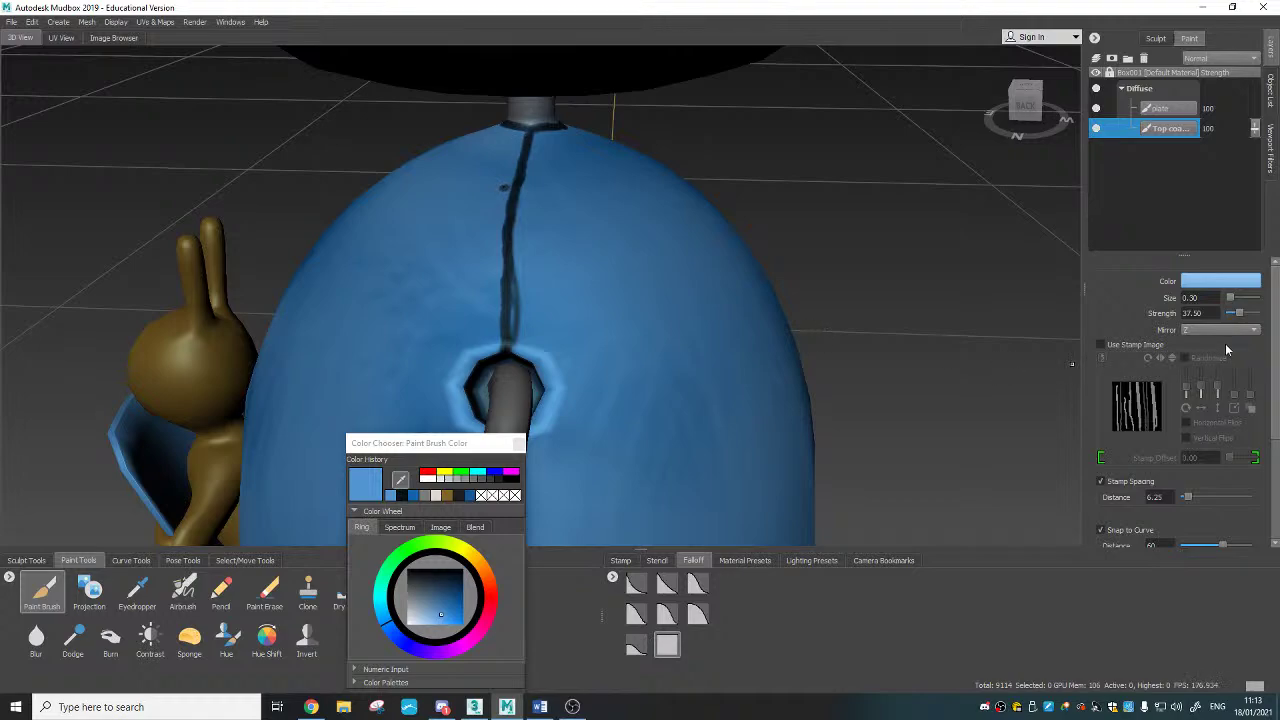
left_click_drag(1239, 313, 1277, 324)
Step: Erase the stray dark spot from the plate layer using Paint Erase at strength 100 with the stamp image off
left_click(1163, 110)
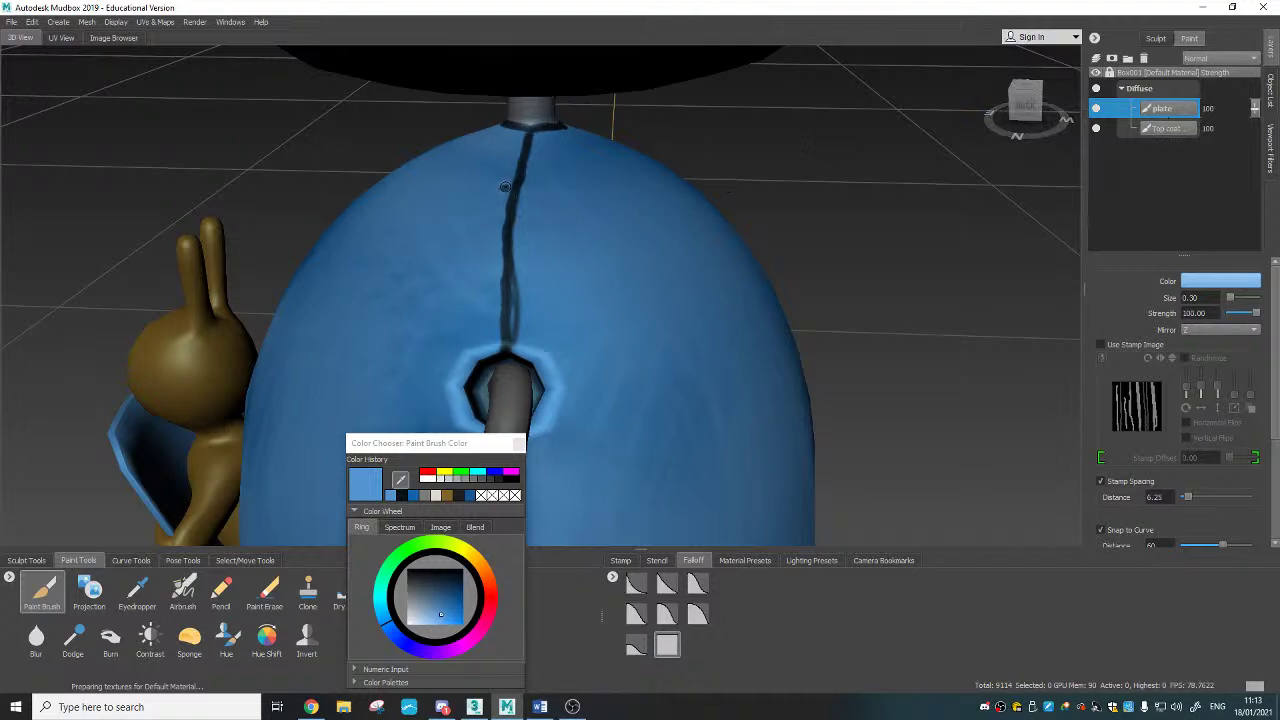
left_click(262, 591)
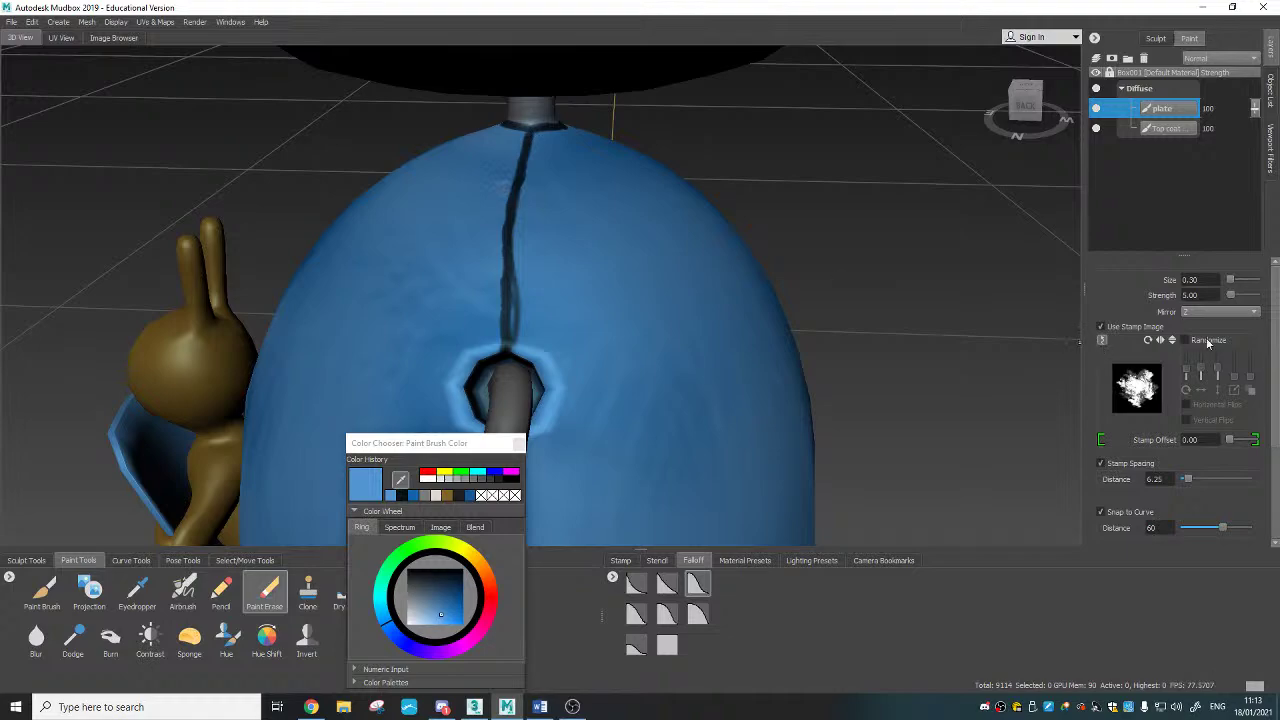
left_click_drag(1231, 295, 1276, 310)
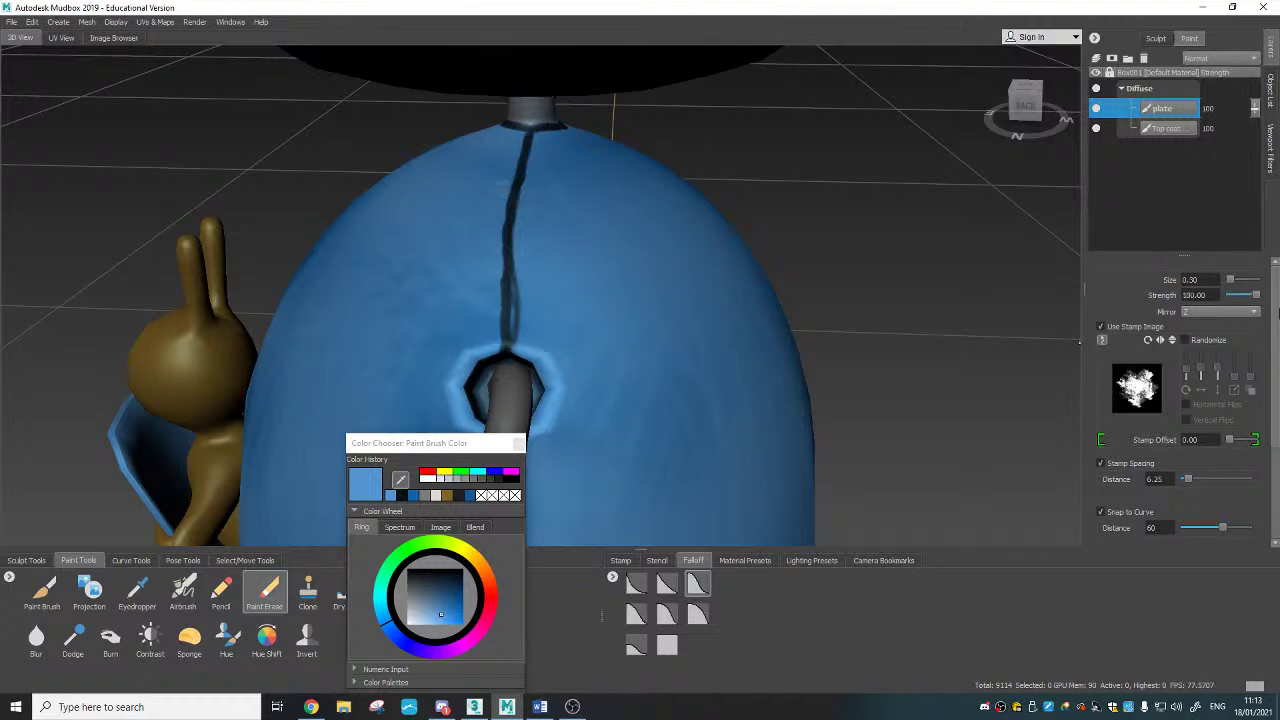
left_click(1100, 326)
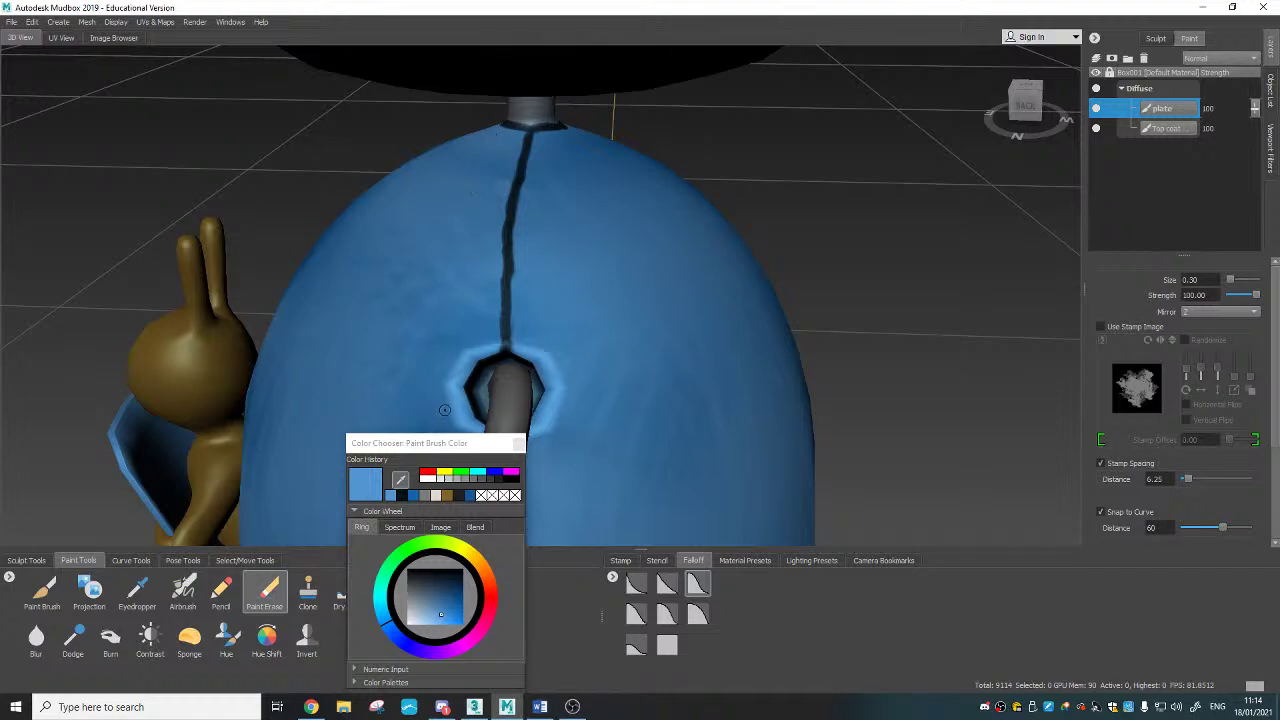
Step: Enable Steady Stroke for the Paint Erase tool
scroll(540, 437, "down", 10)
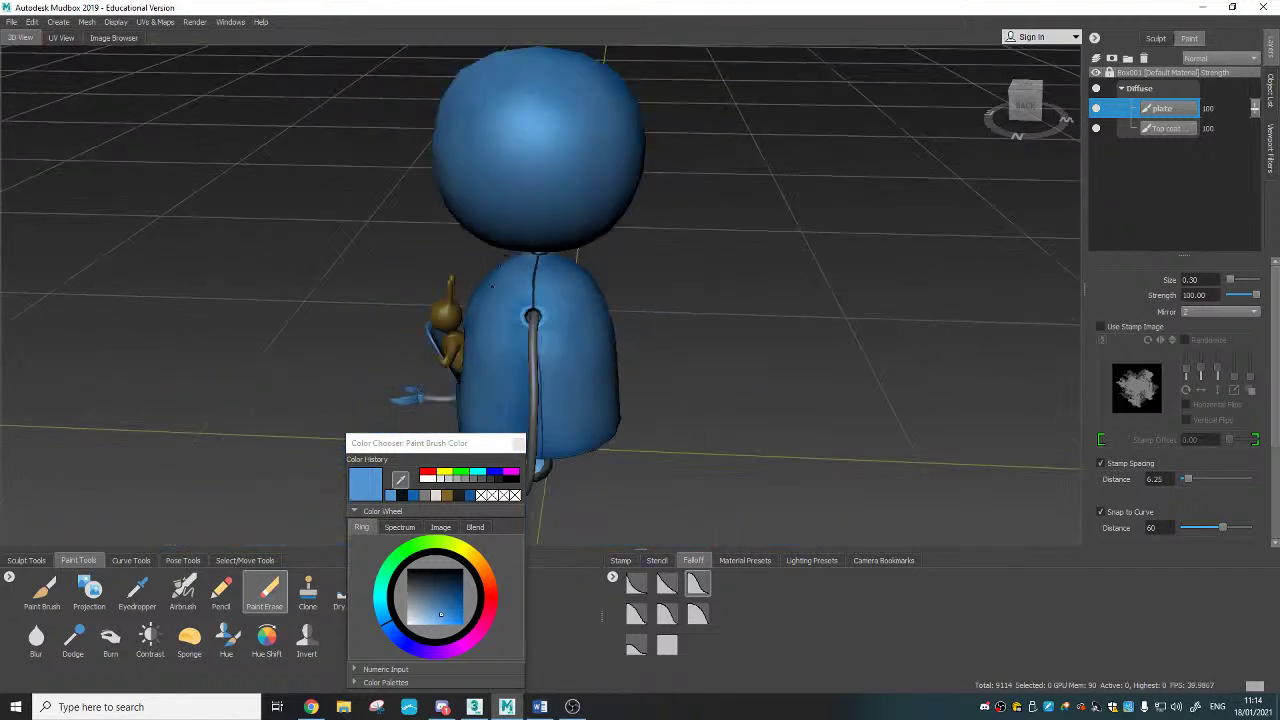
left_click_drag(480, 350, 574, 338, "alt")
scroll(580, 350, "up", 3)
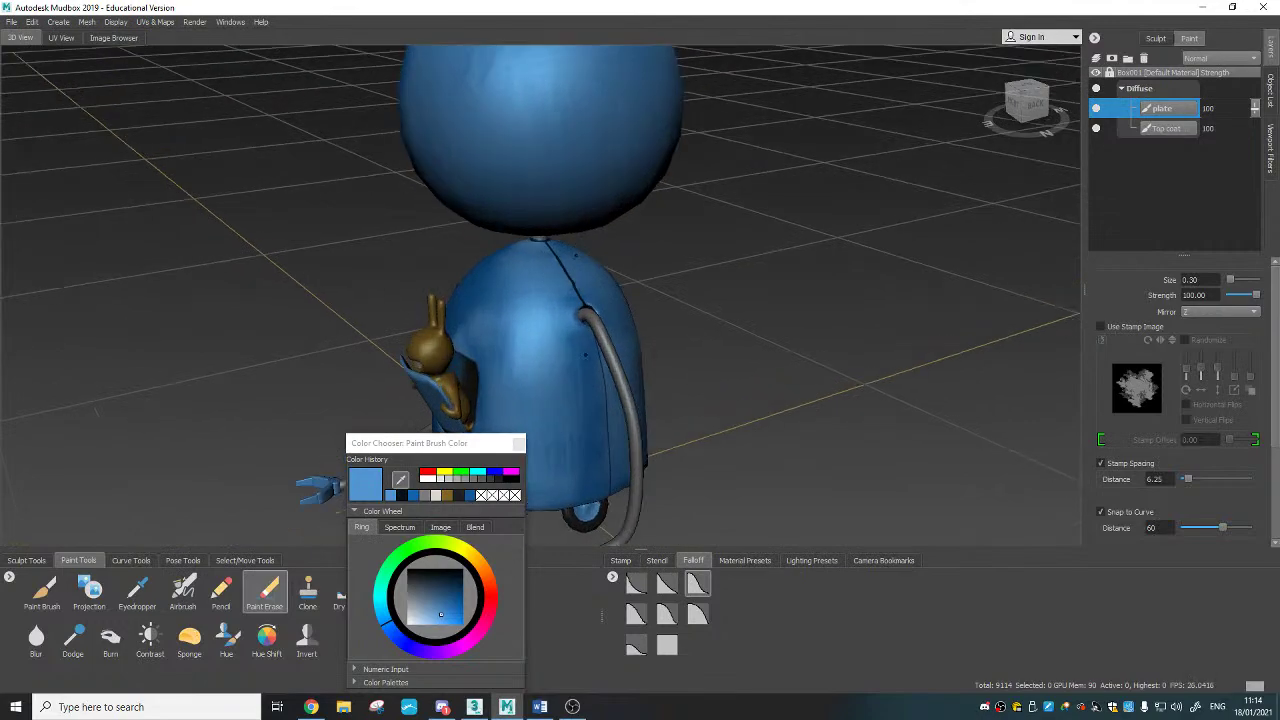
left_click_drag(598, 384, 612, 360, "alt")
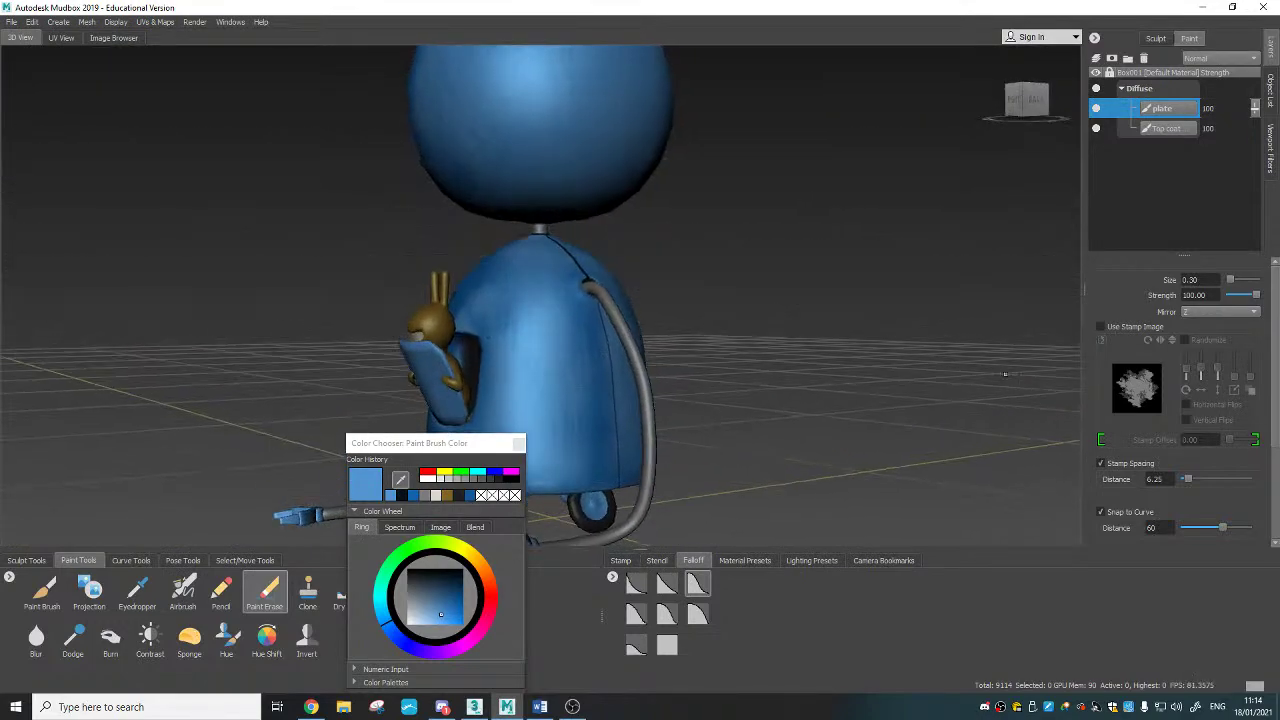
scroll(1180, 400, "down", 2)
scroll(1249, 403, "up", 2)
left_click_drag(1276, 416, 1277, 490)
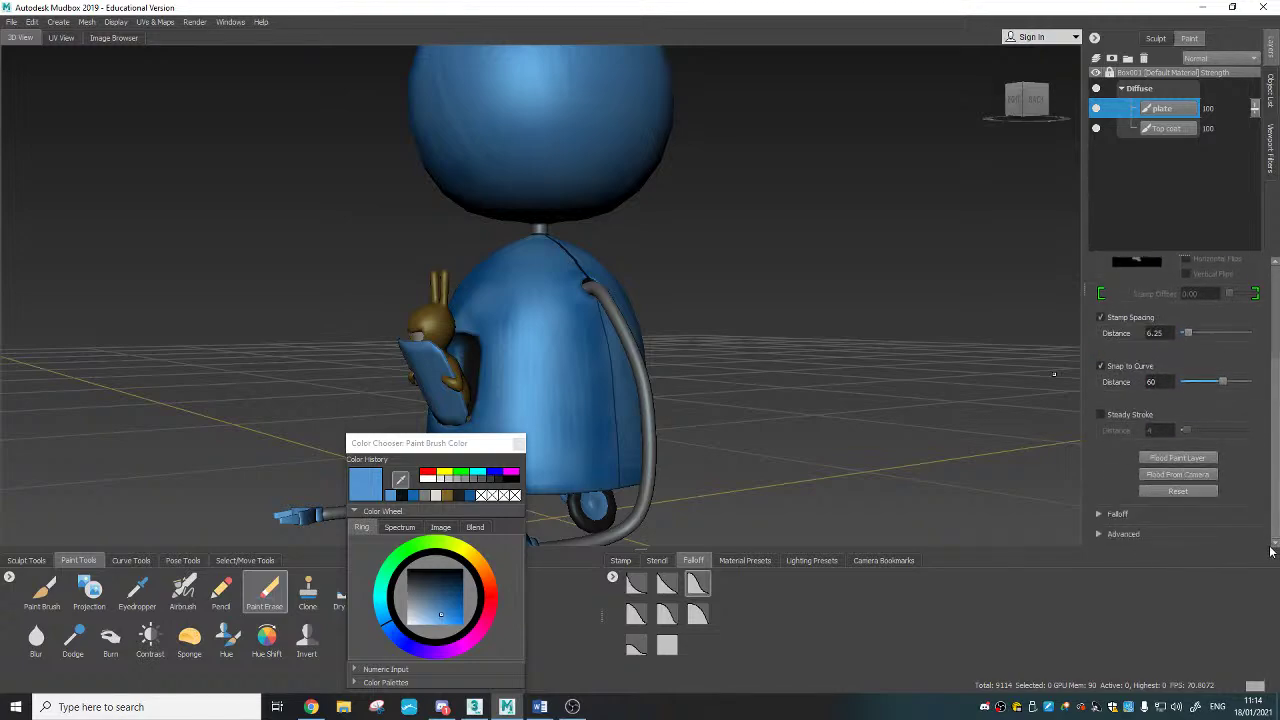
scroll(1120, 430, "up", 1)
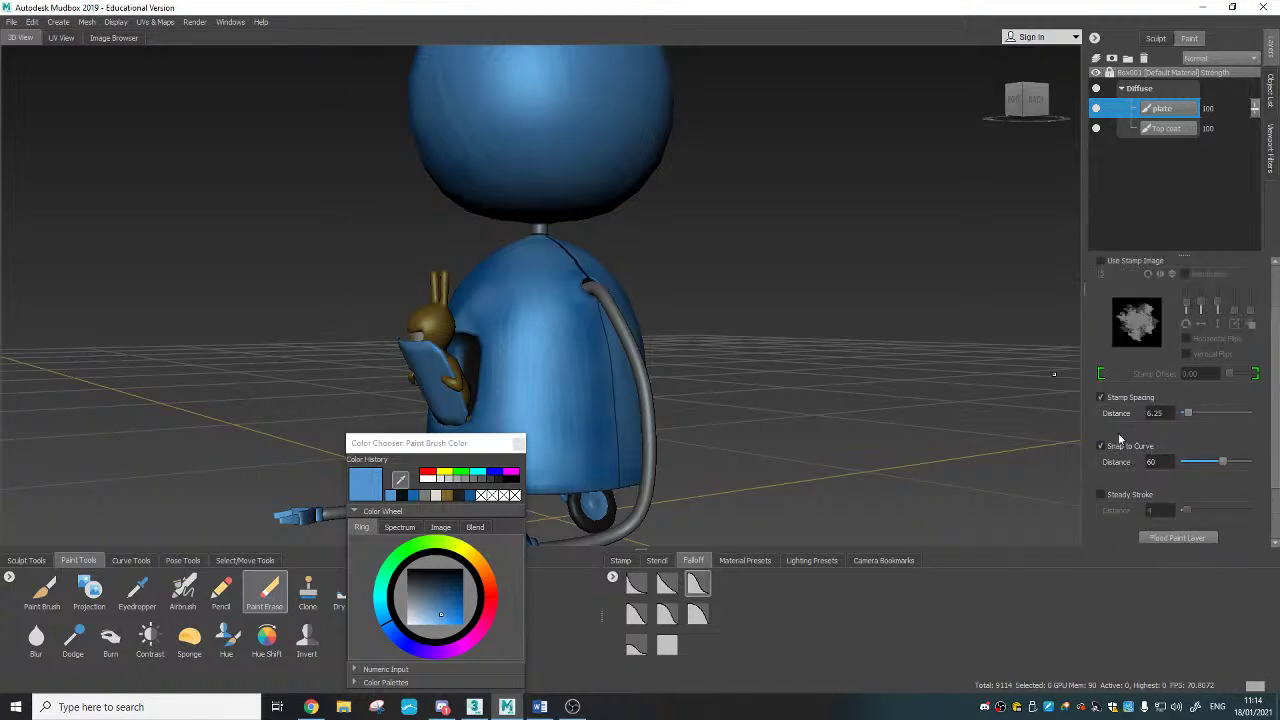
left_click(1101, 495)
scroll(1195, 360, "up", 2)
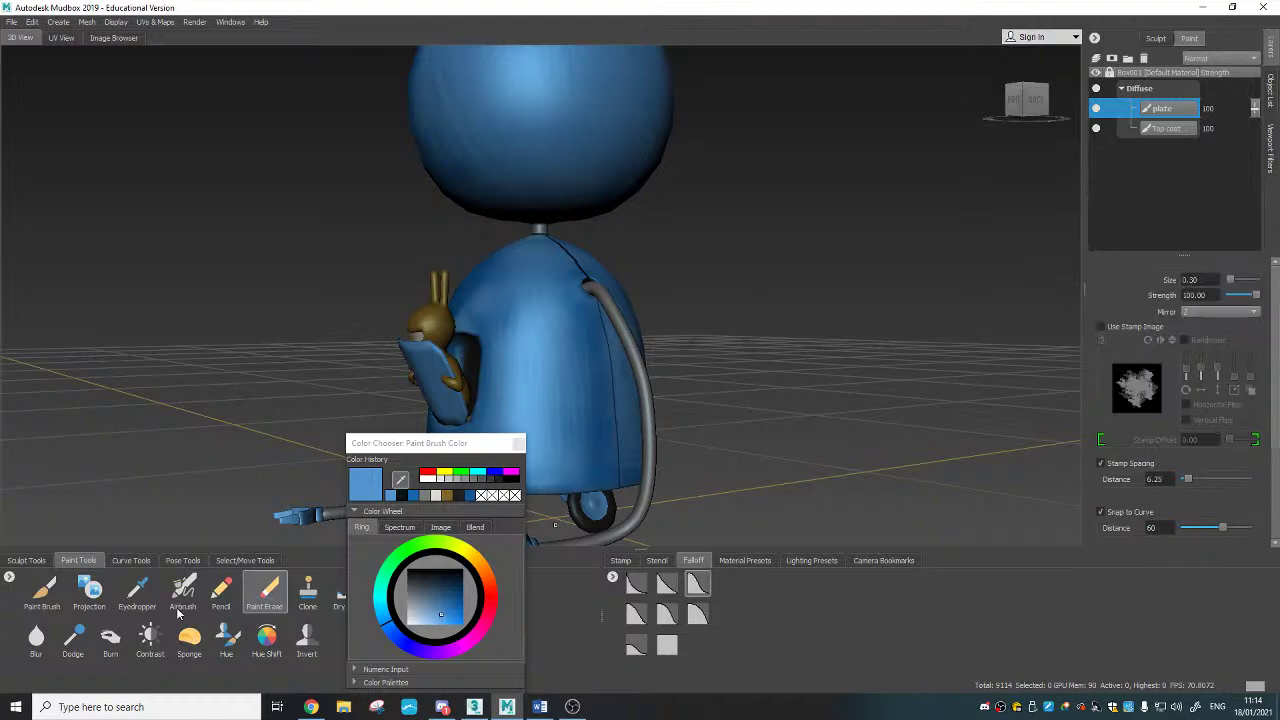
Step: Switch to the Paint Brush, reuse the dark navy from the color history and close the color chooser
left_click(44, 594)
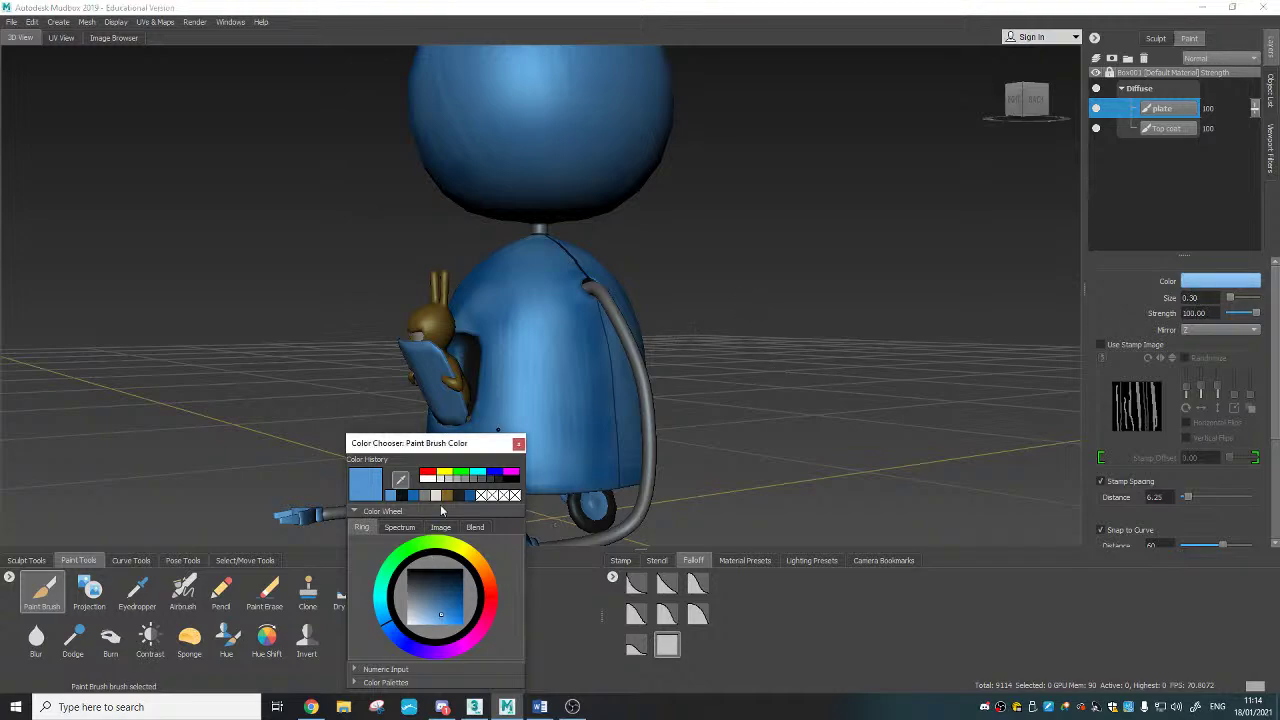
left_click(402, 496)
left_click(518, 443)
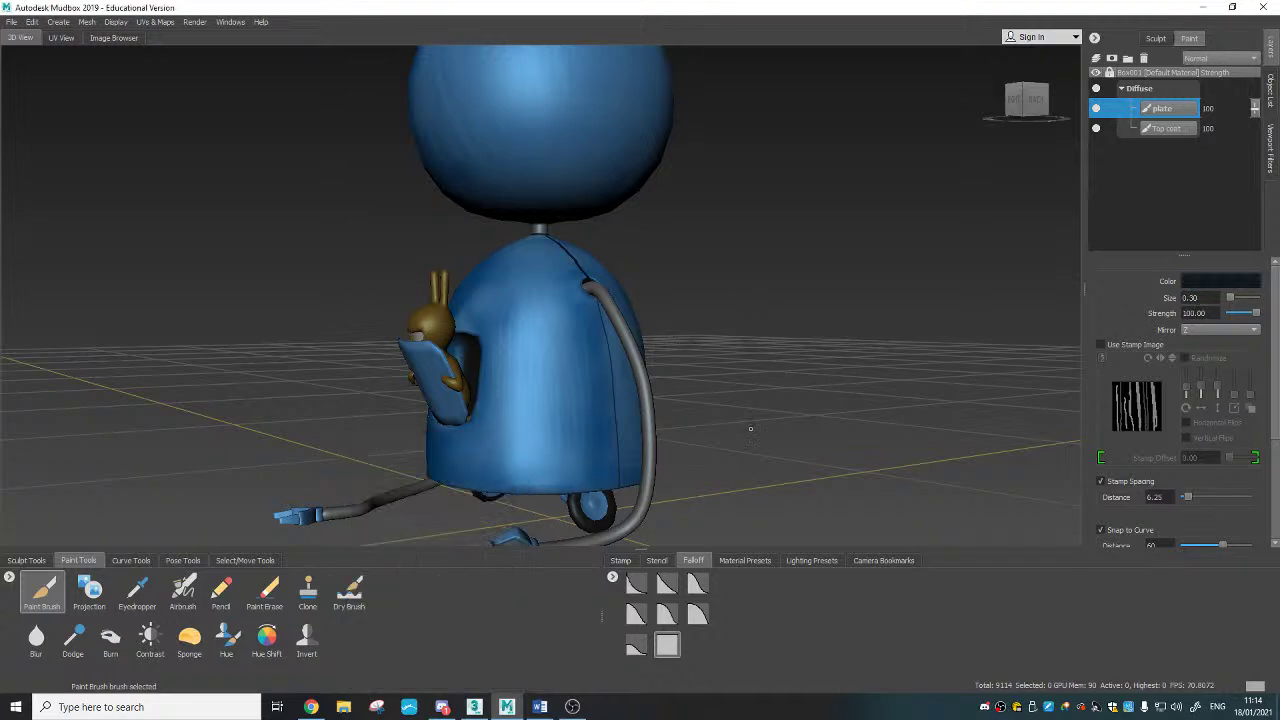
Step: Enable Steady Stroke for the Paint Brush and paint the dark seam line from the arm socket down the side of the body
left_click_drag(737, 412, 671, 353, "alt")
scroll(621, 381, "up", 4)
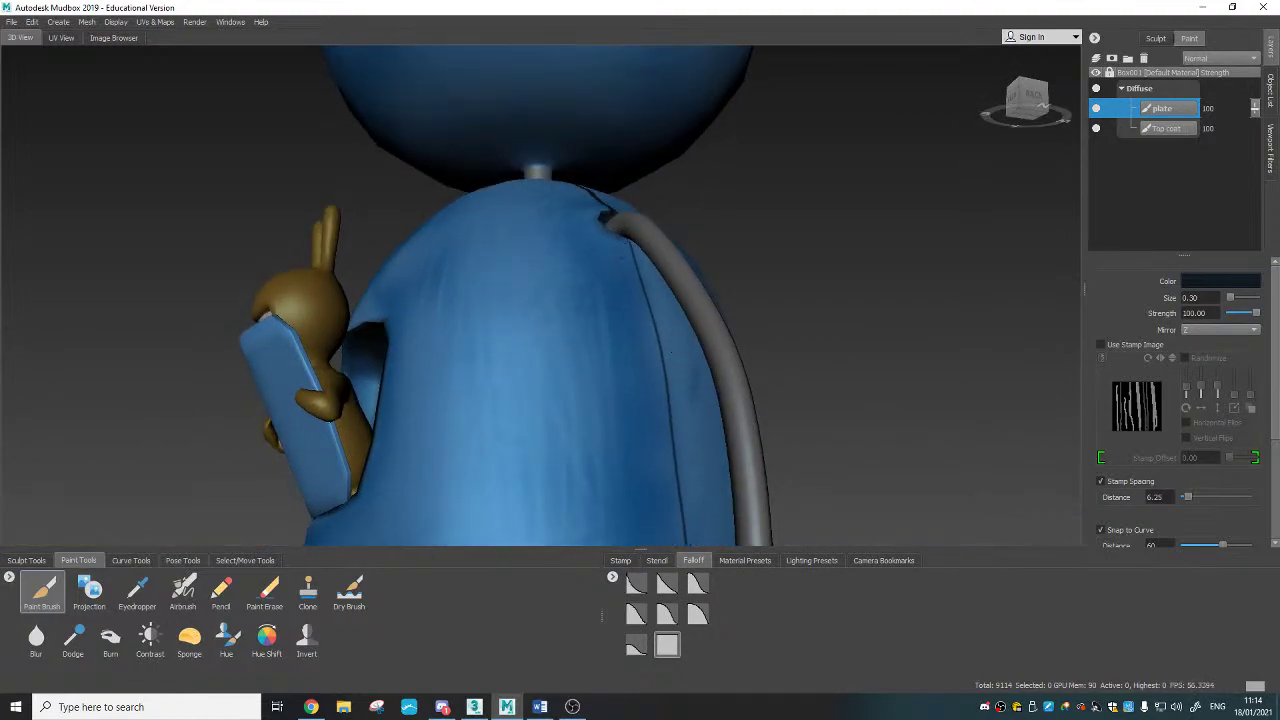
left_click_drag(626, 239, 630, 246)
scroll(1271, 427, "down", 3)
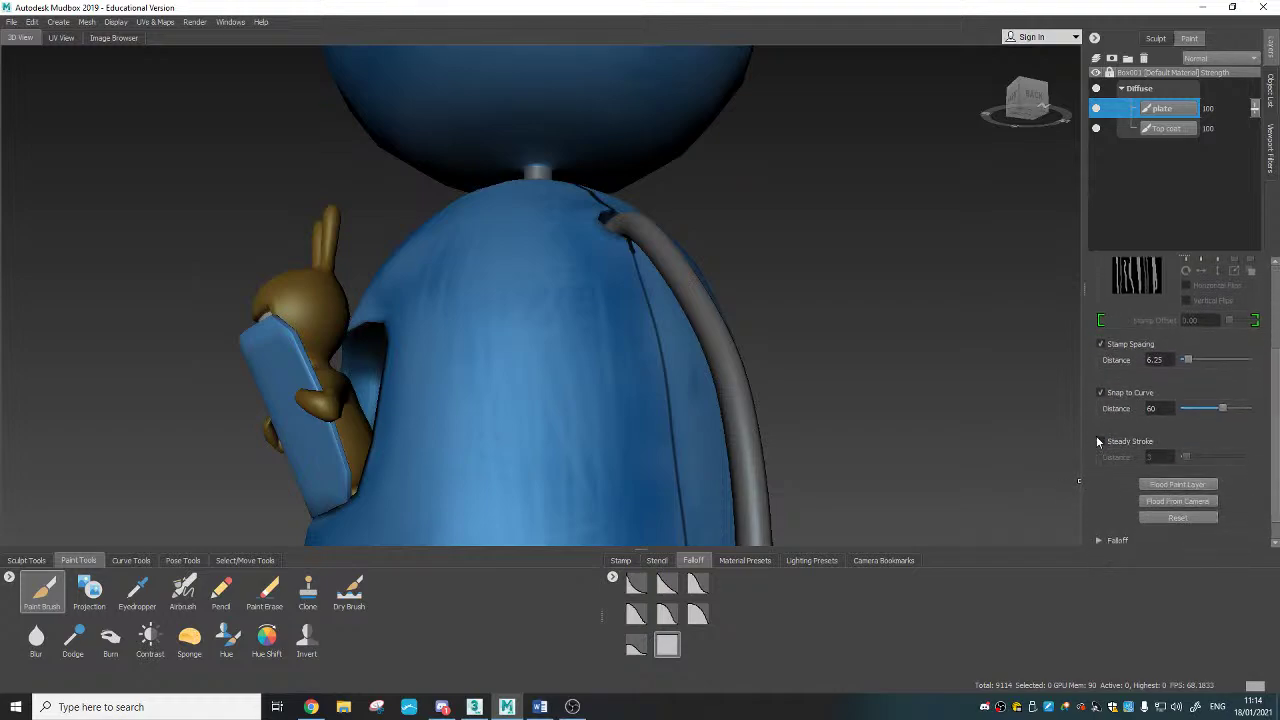
left_click(1101, 442)
mouse_move(626, 240)
left_mouse_down()
mouse_move(658, 340)
mouse_move(671, 462)
mouse_move(659, 215)
mouse_move(677, 221)
mouse_move(704, 398)
mouse_move(699, 454)
left_mouse_up()
left_click_drag(600, 130, 572, 229, "alt")
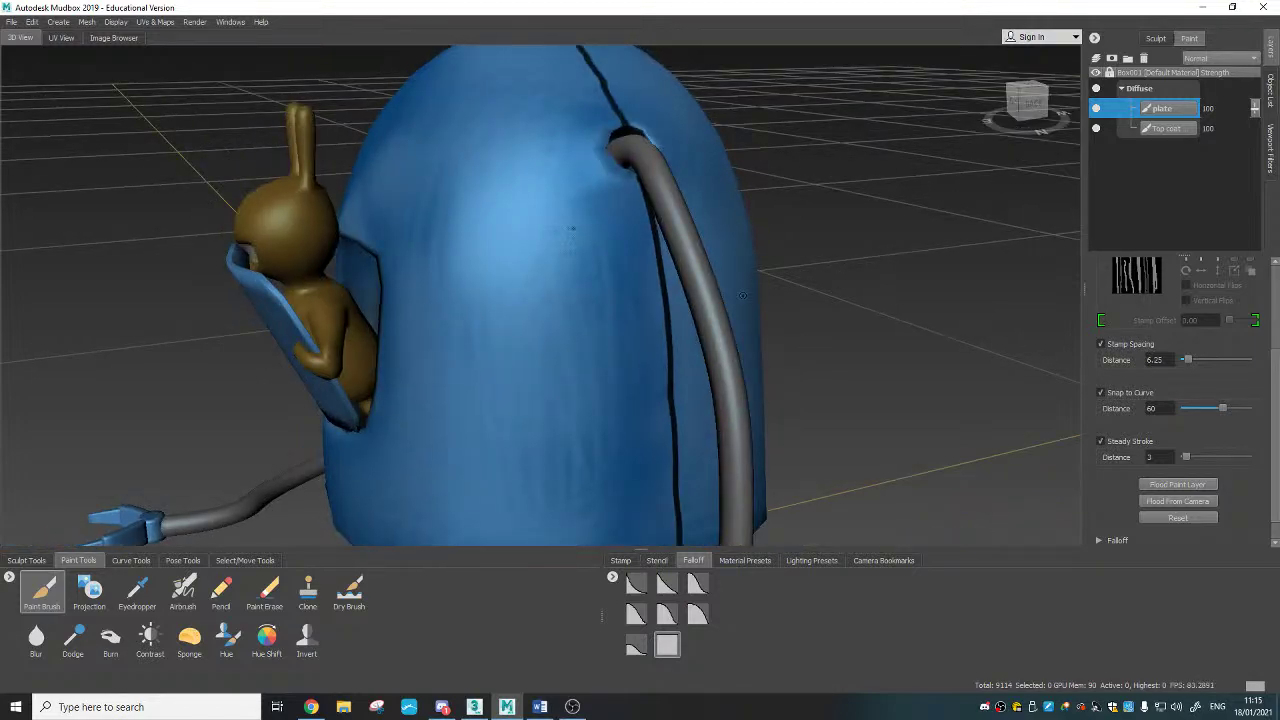
left_click_drag(742, 296, 789, 320, "alt")
scroll(841, 261, "down", 5)
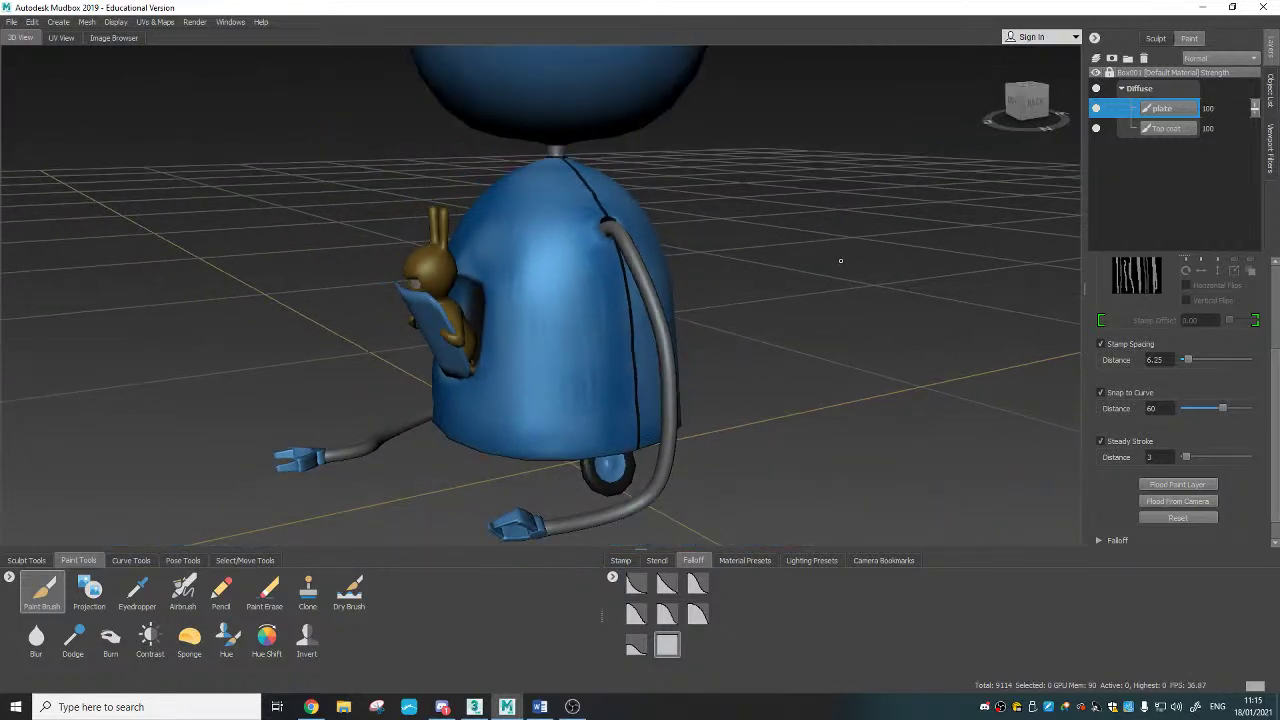
Step: Paint a mirrored pair of short dark eye strokes on the front of the head
left_click_drag(768, 268, 813, 261, "alt")
left_click_drag(735, 270, 824, 330, "alt")
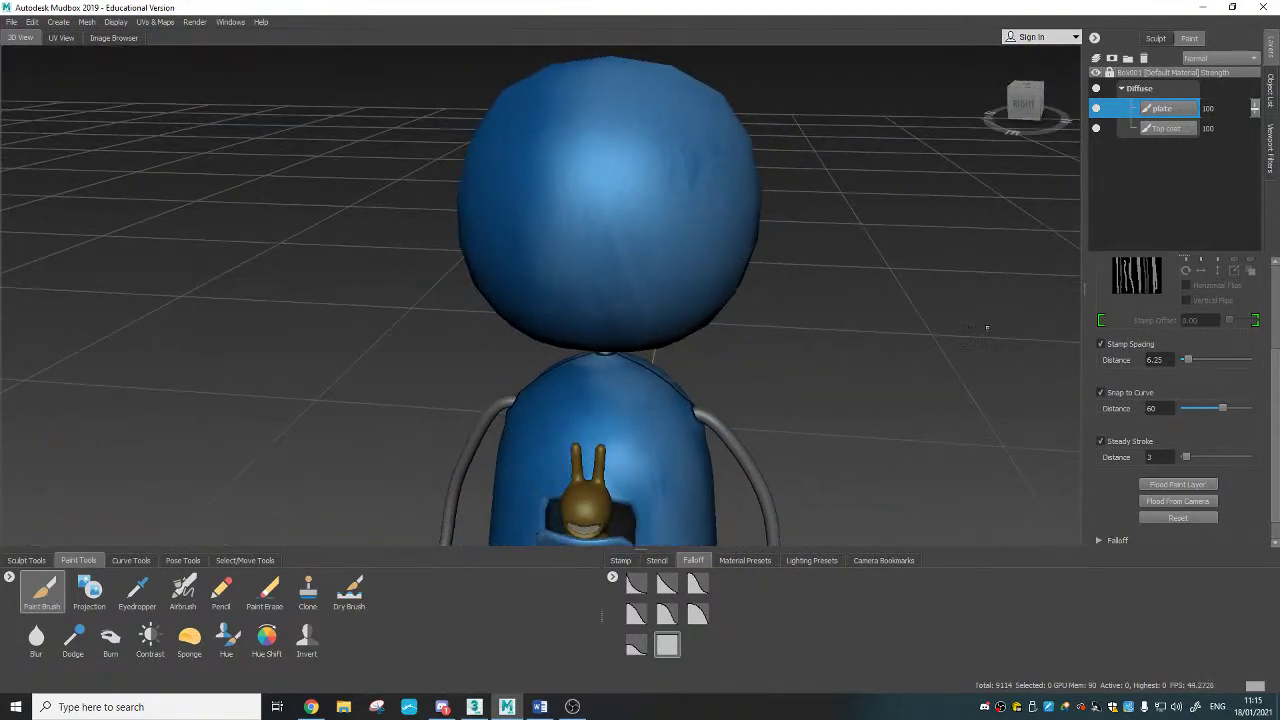
left_click_drag(636, 231, 662, 229)
Step: Erase both dark eye strokes from the head, turn off the eraser's Steady Stroke and return to the Paint Brush
left_click(265, 590)
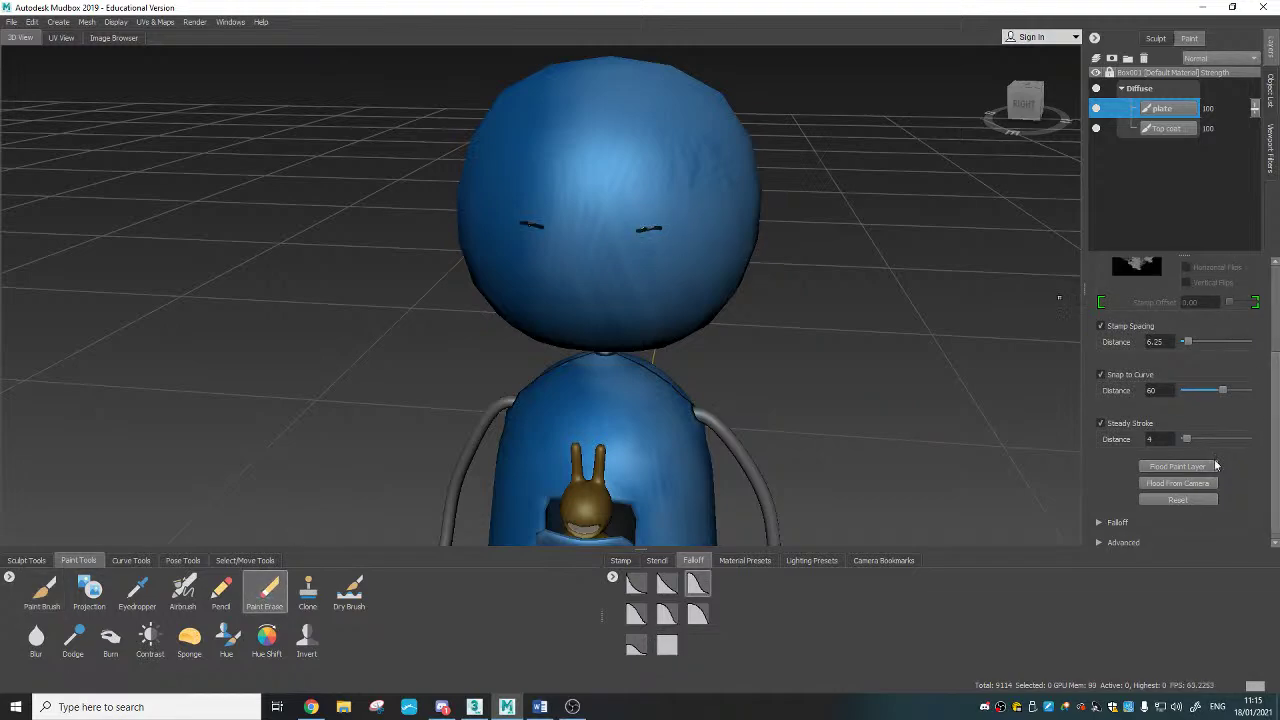
mouse_move(686, 229)
left_mouse_down()
mouse_move(597, 234)
mouse_move(671, 217)
mouse_move(720, 238)
mouse_move(656, 251)
mouse_move(665, 262)
mouse_move(623, 233)
mouse_move(639, 243)
mouse_move(709, 202)
left_mouse_up()
left_click(1097, 423)
left_click(42, 590)
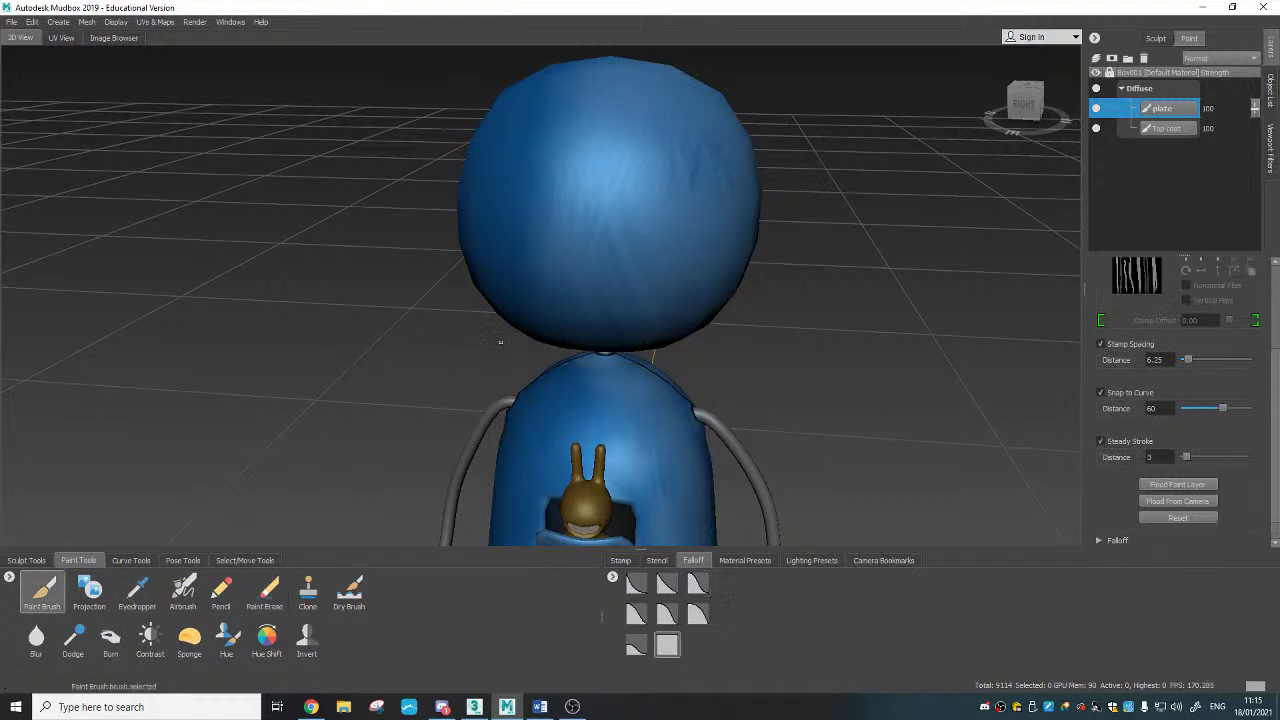
Step: Create a new Diffuse paint layer named "face" directly above the Top coat layer
left_click_drag(804, 266, 810, 262, "alt")
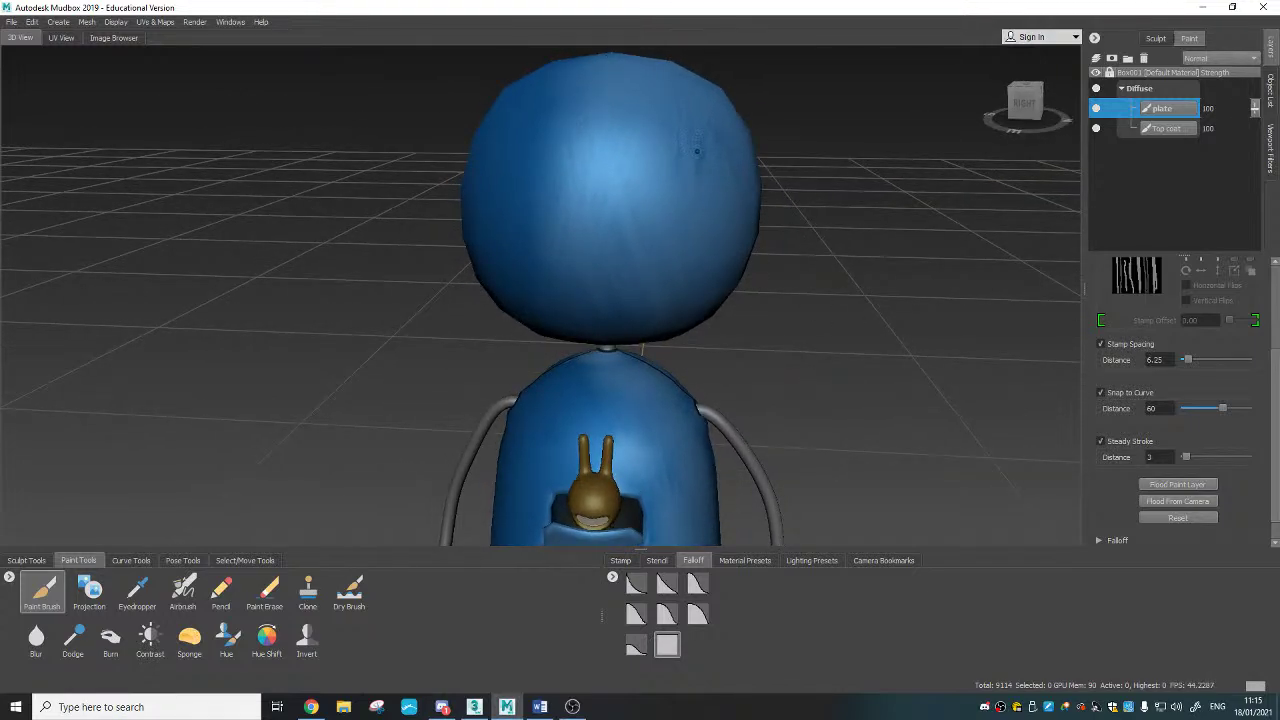
left_click_drag(1277, 380, 1274, 349)
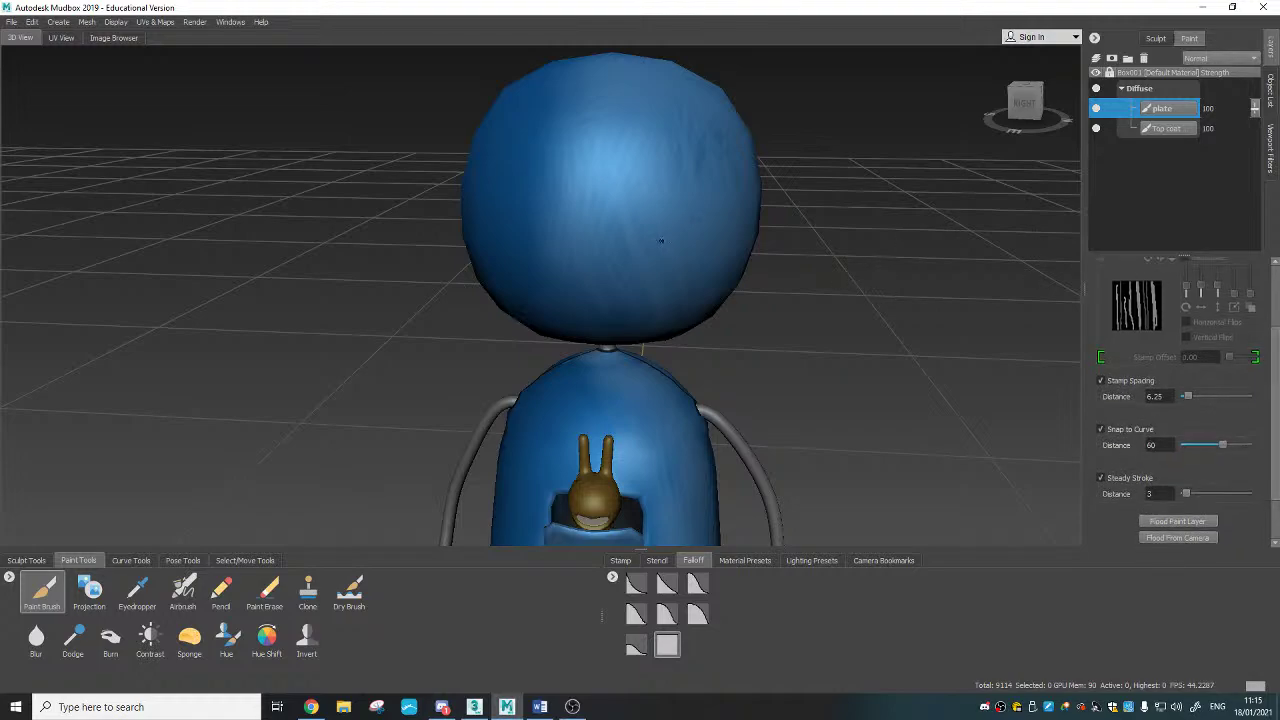
left_click_drag(562, 217, 627, 230, "alt")
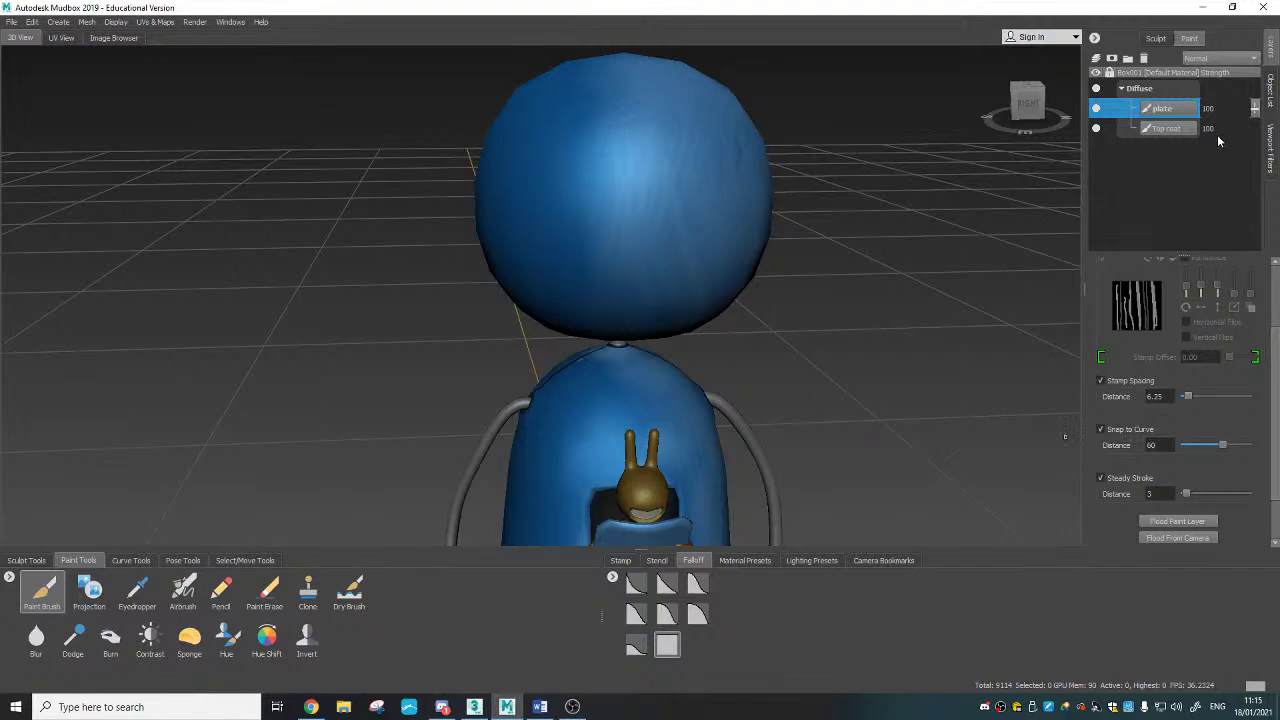
left_click(1172, 132)
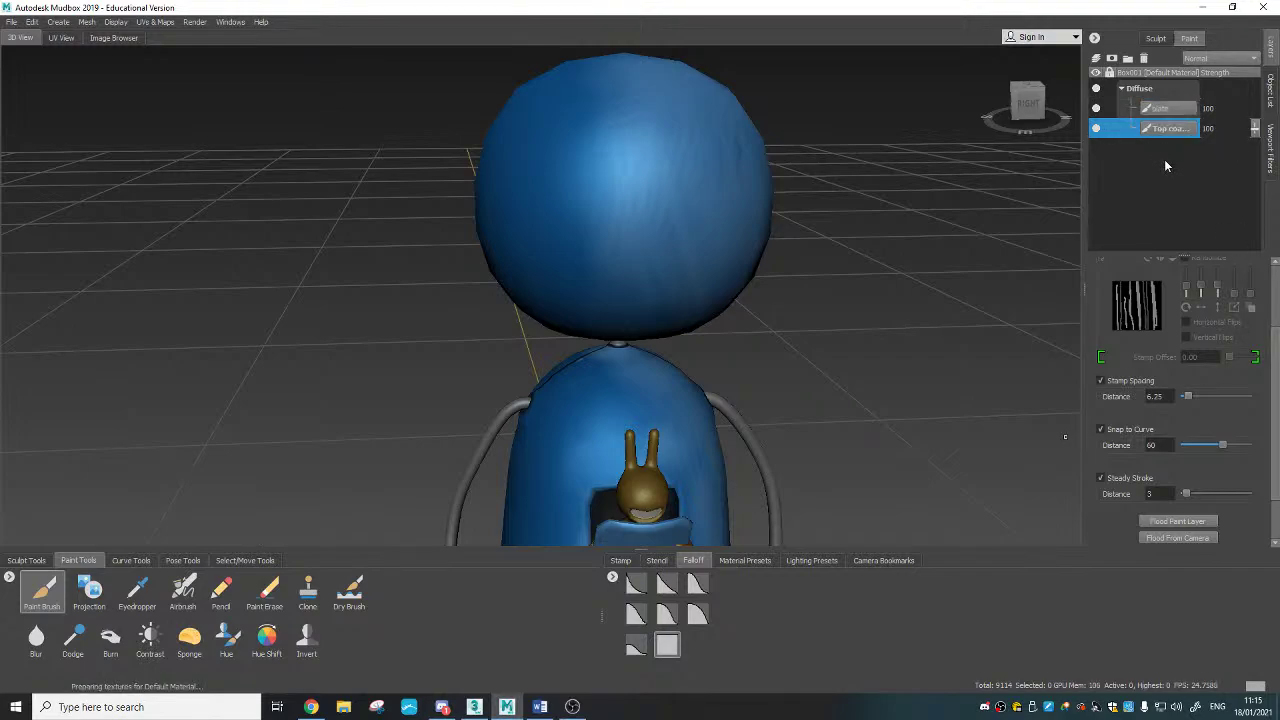
right_click(1164, 159)
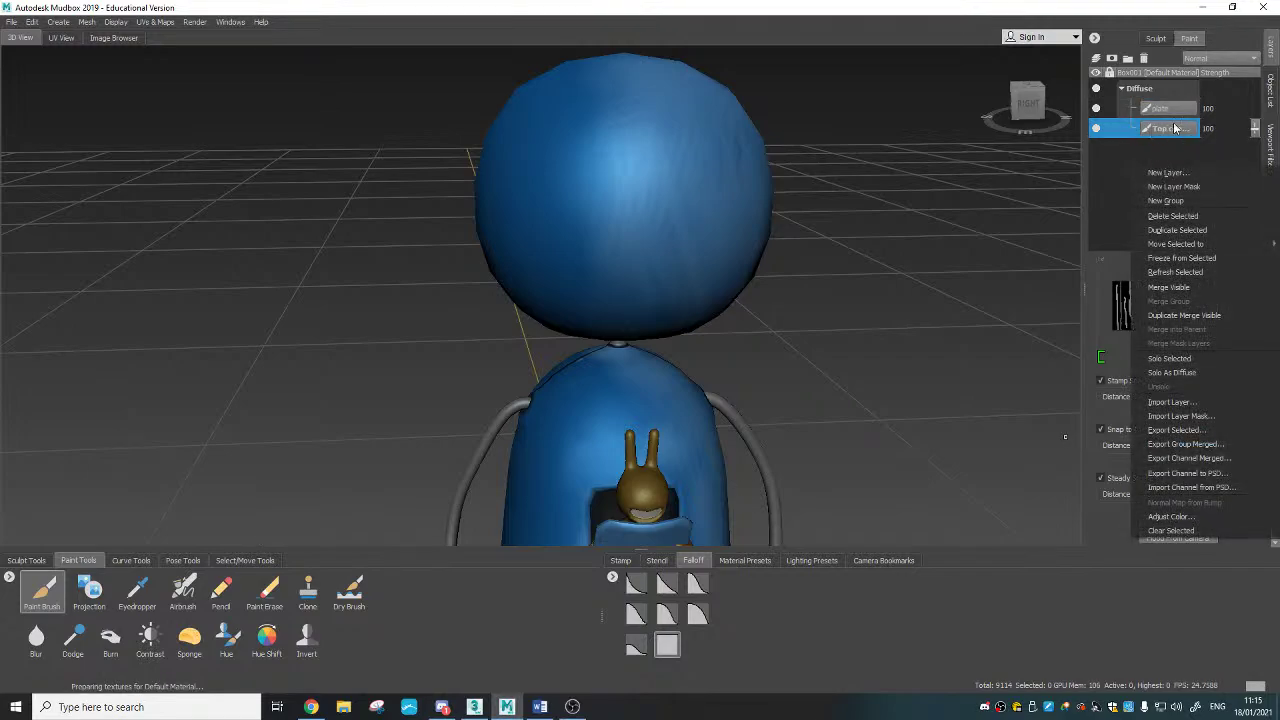
left_click(1168, 173)
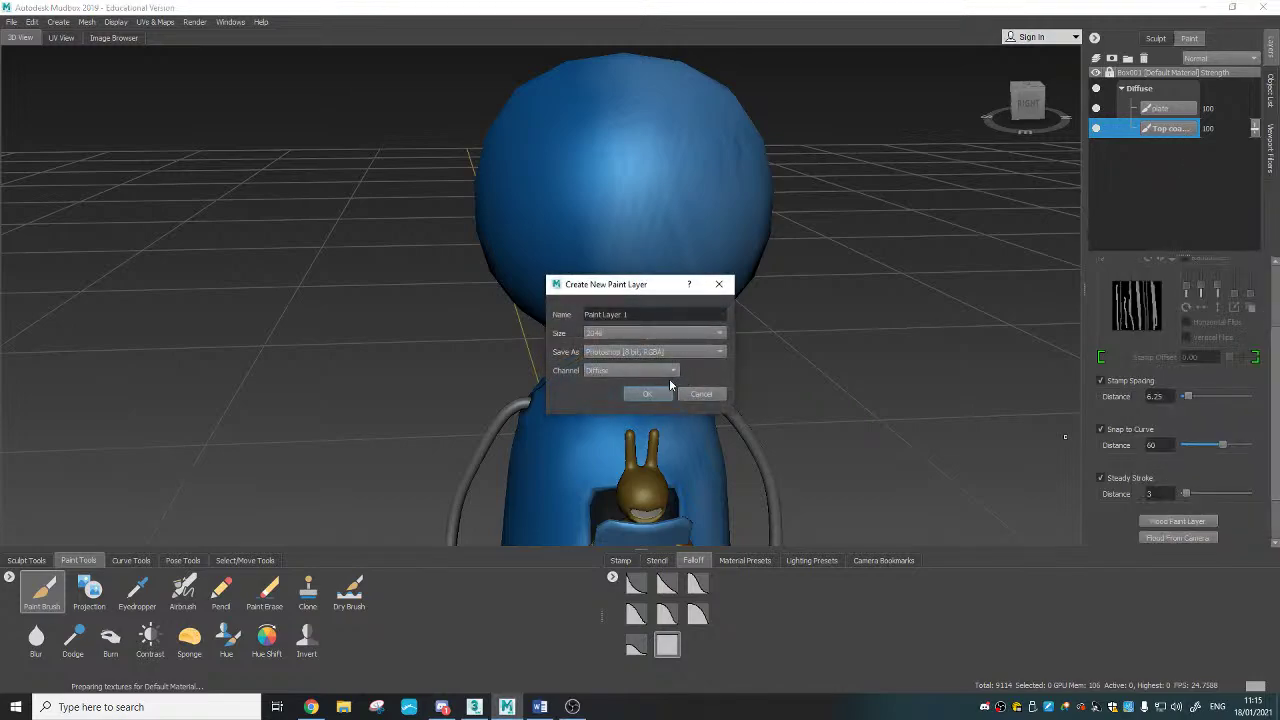
type("face")
key("Return")
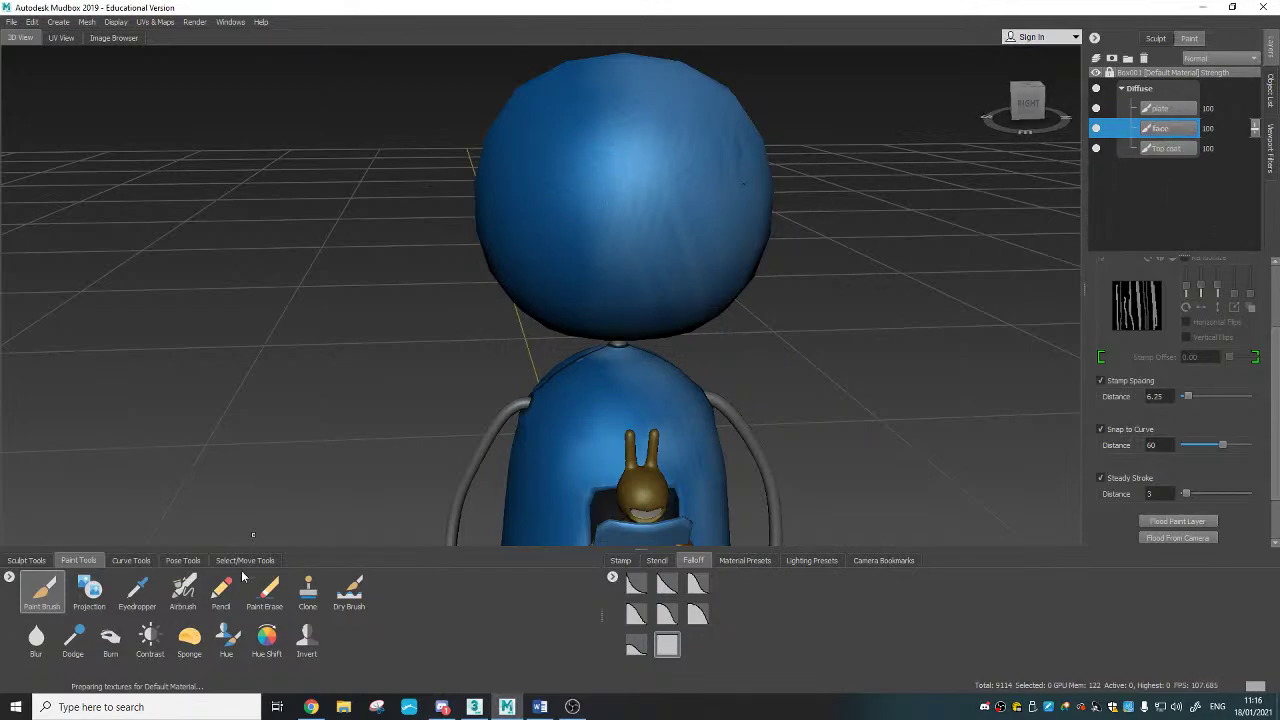
Step: Choose the solid white square stamp for the Paint Brush and paint a mirrored pair of dark rectangular eyes on the head
left_click(37, 564)
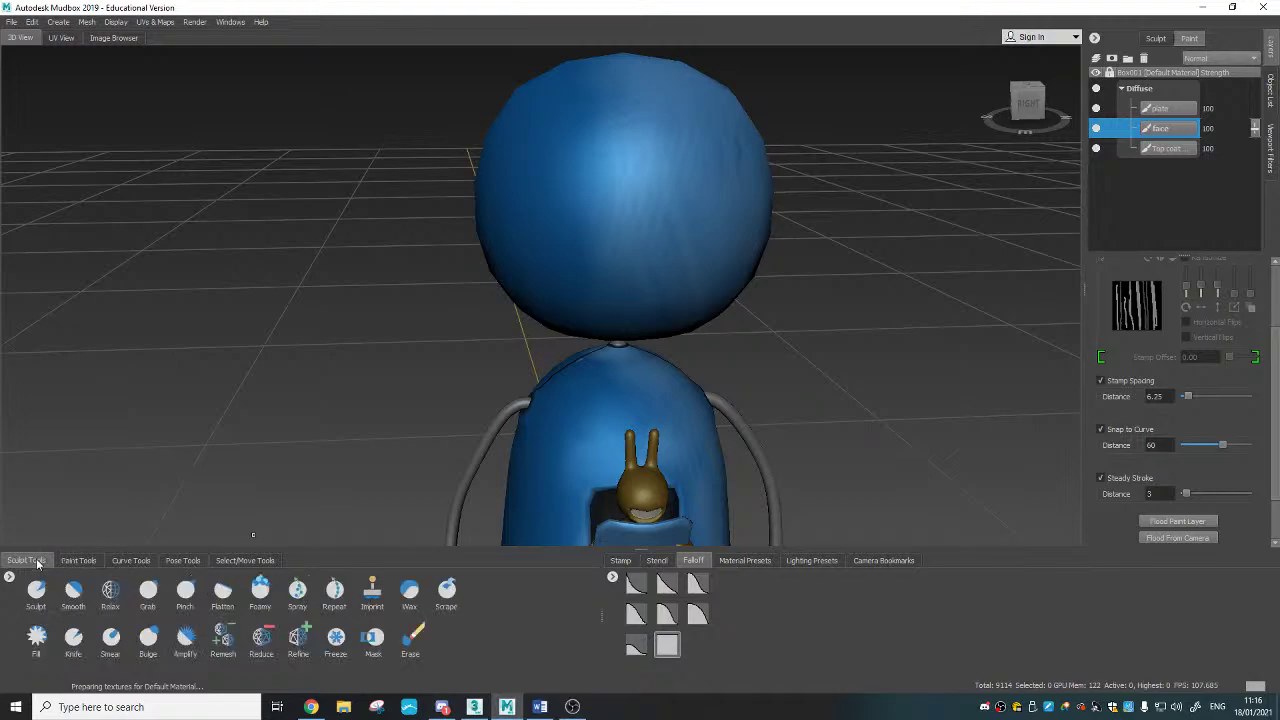
left_click(78, 561)
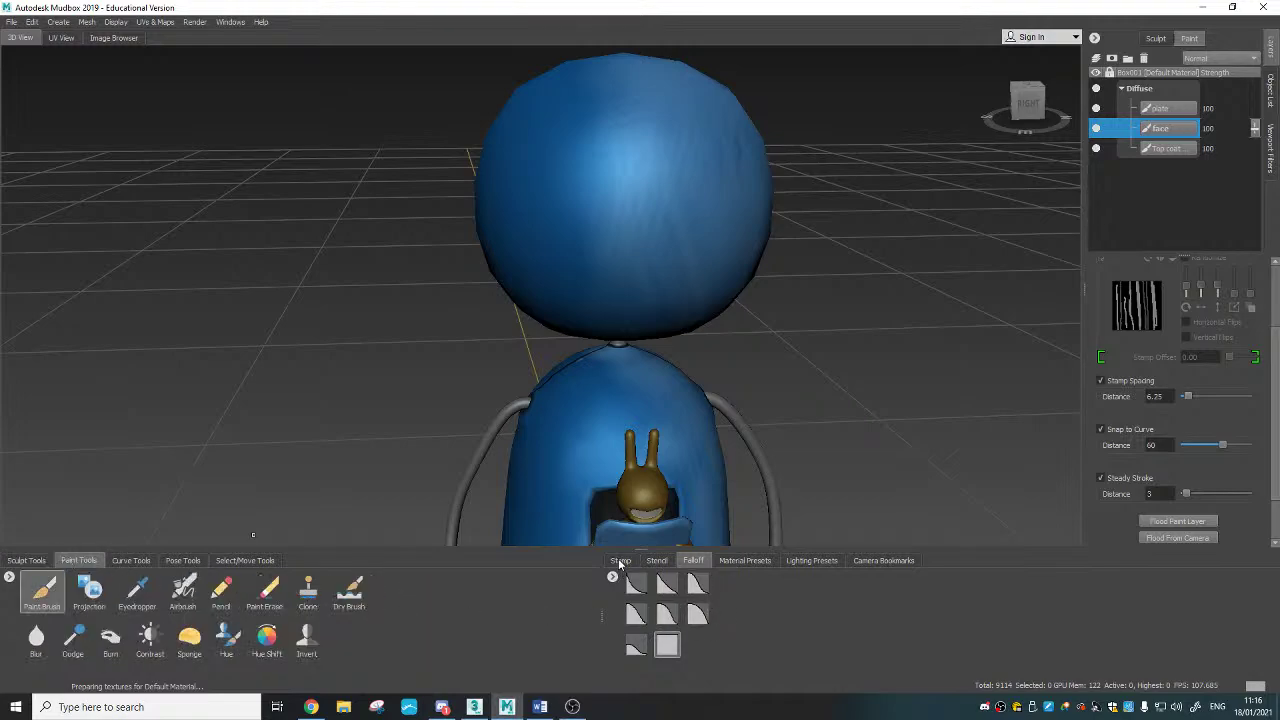
left_click(620, 562)
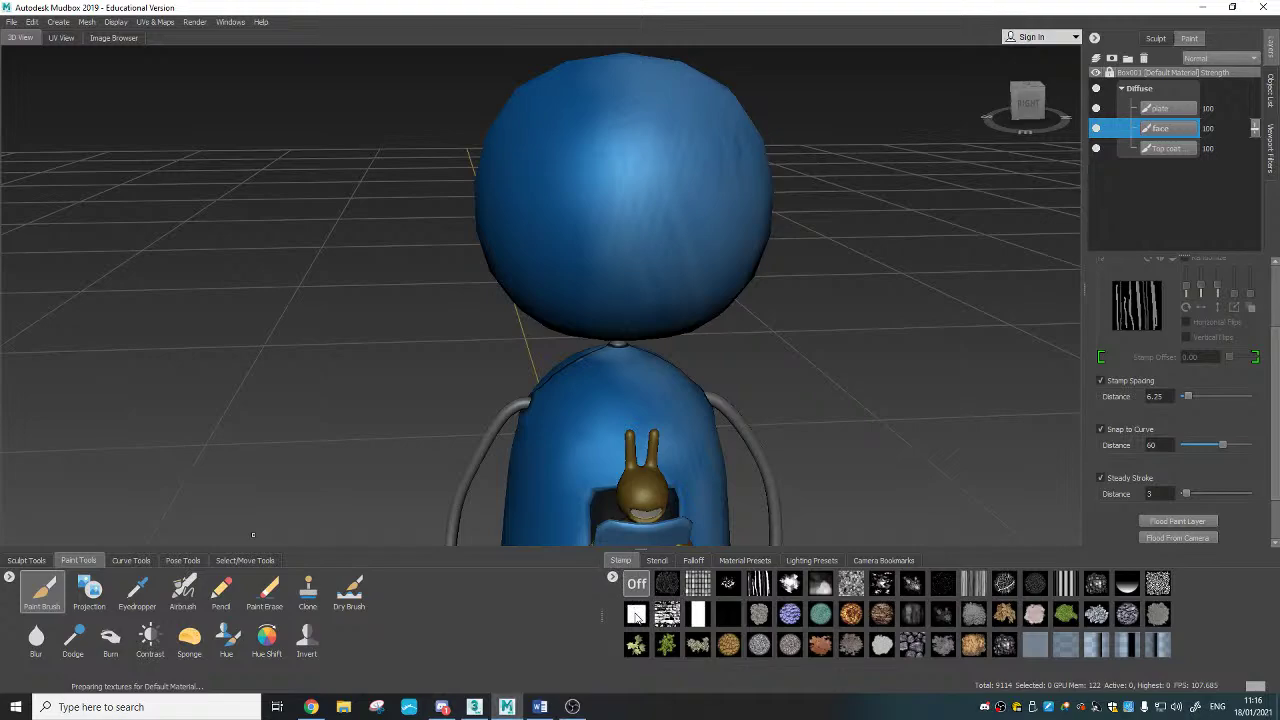
left_click(635, 615)
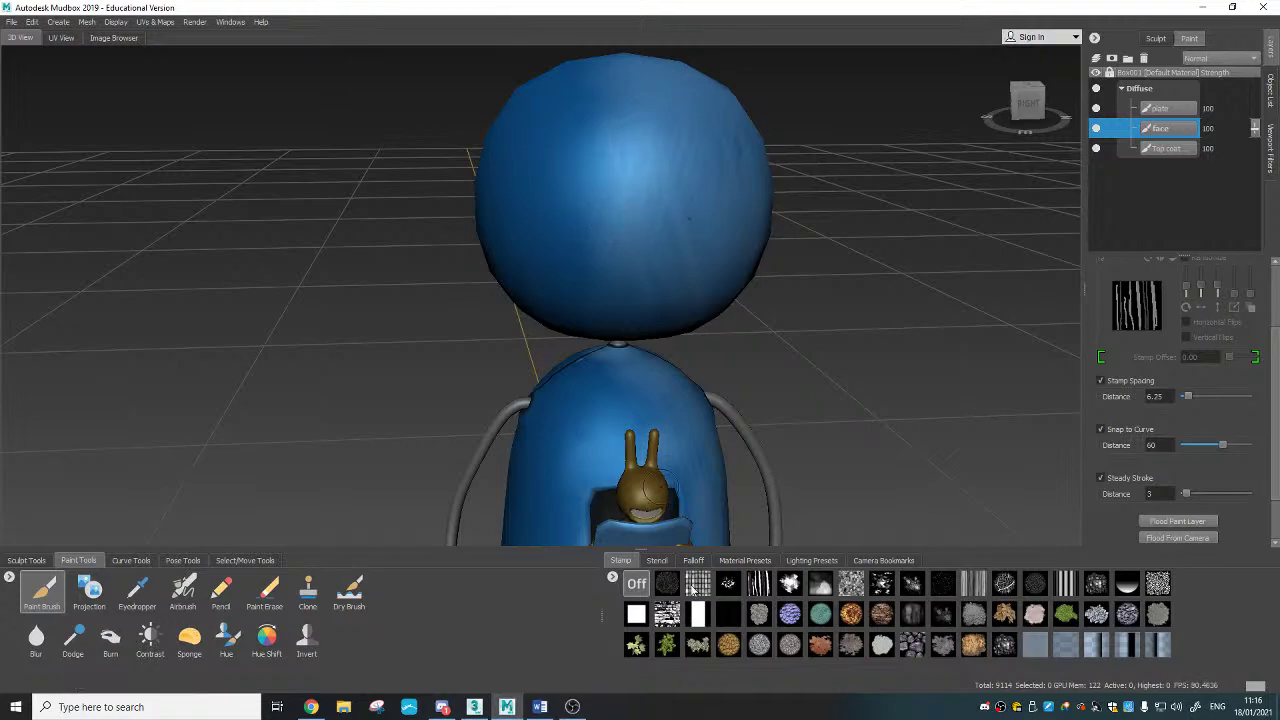
left_click(639, 614)
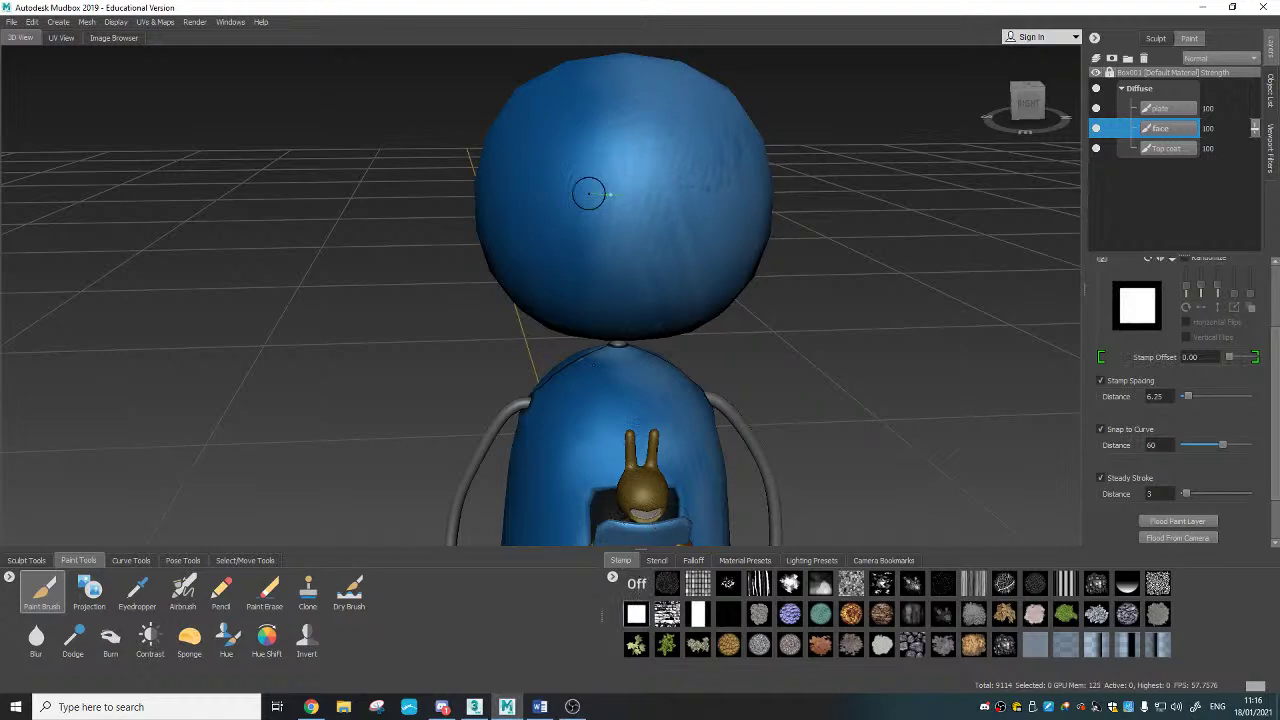
left_click_drag(589, 194, 656, 199)
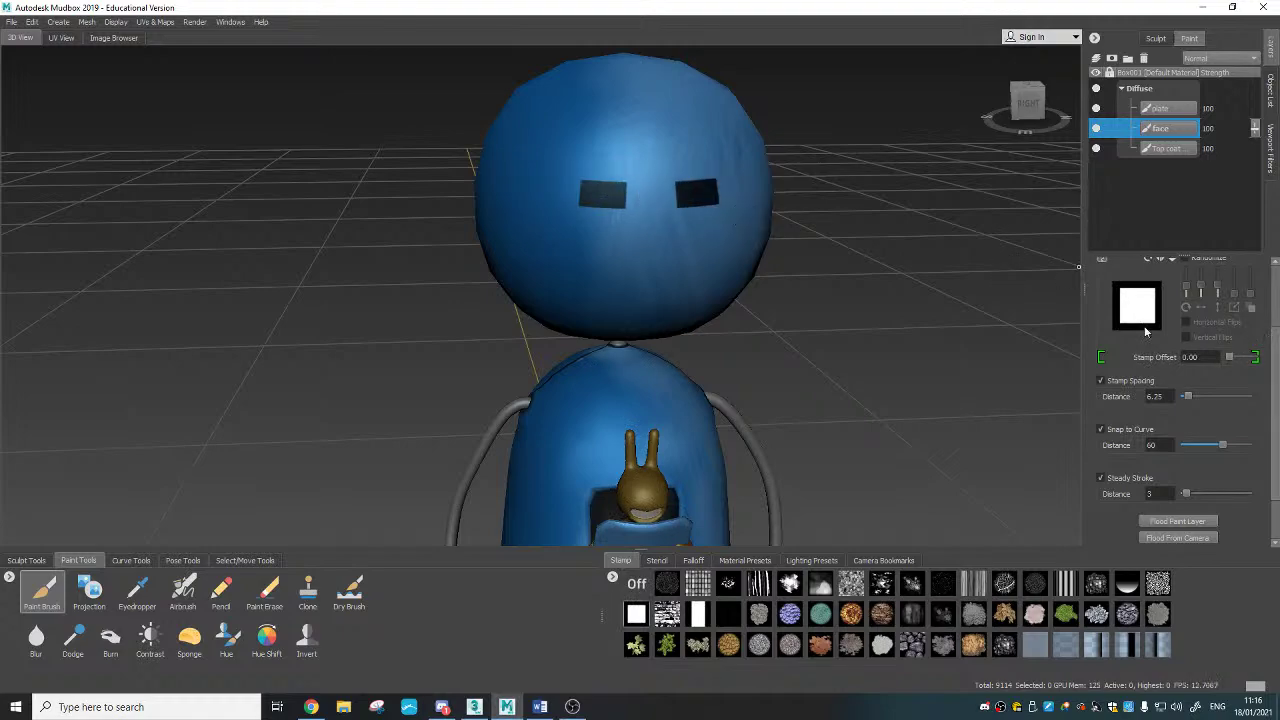
Step: Change the Paint Brush colour to red and paint a mirrored visor band over the eyes, extending it around both sides of the head
left_click_drag(1275, 400, 1275, 365)
left_click(1215, 281)
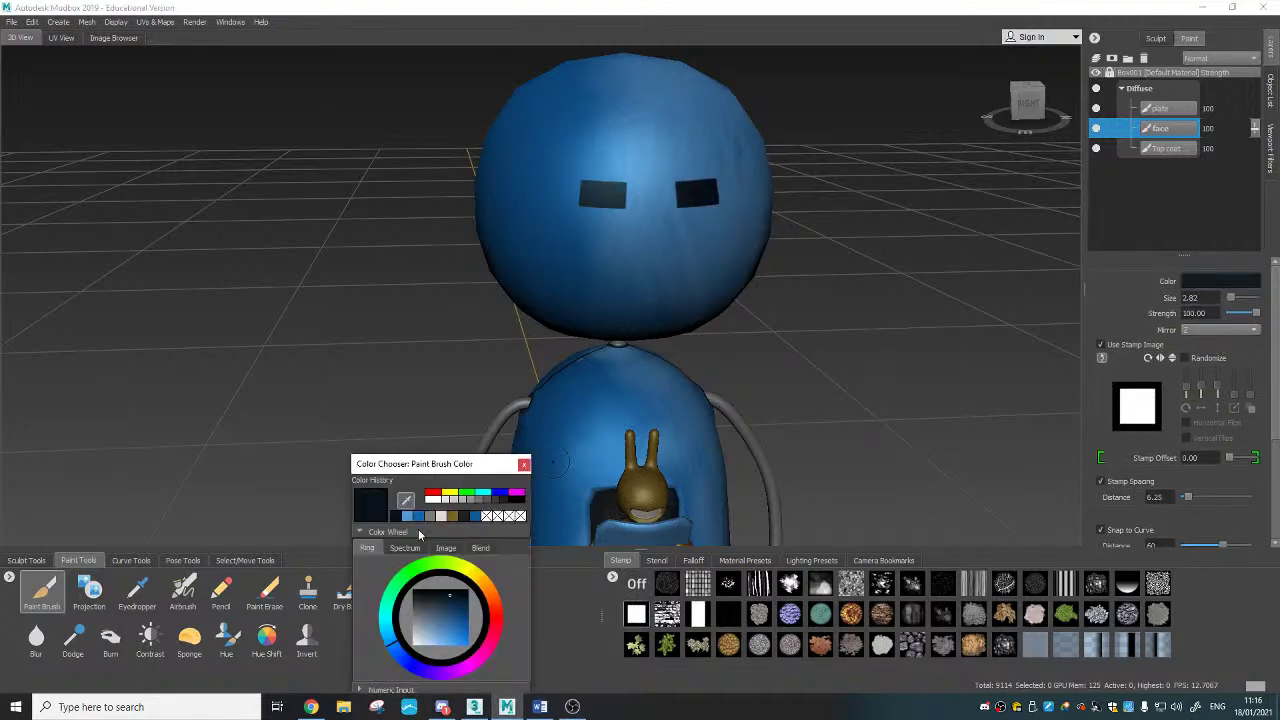
left_click(496, 619)
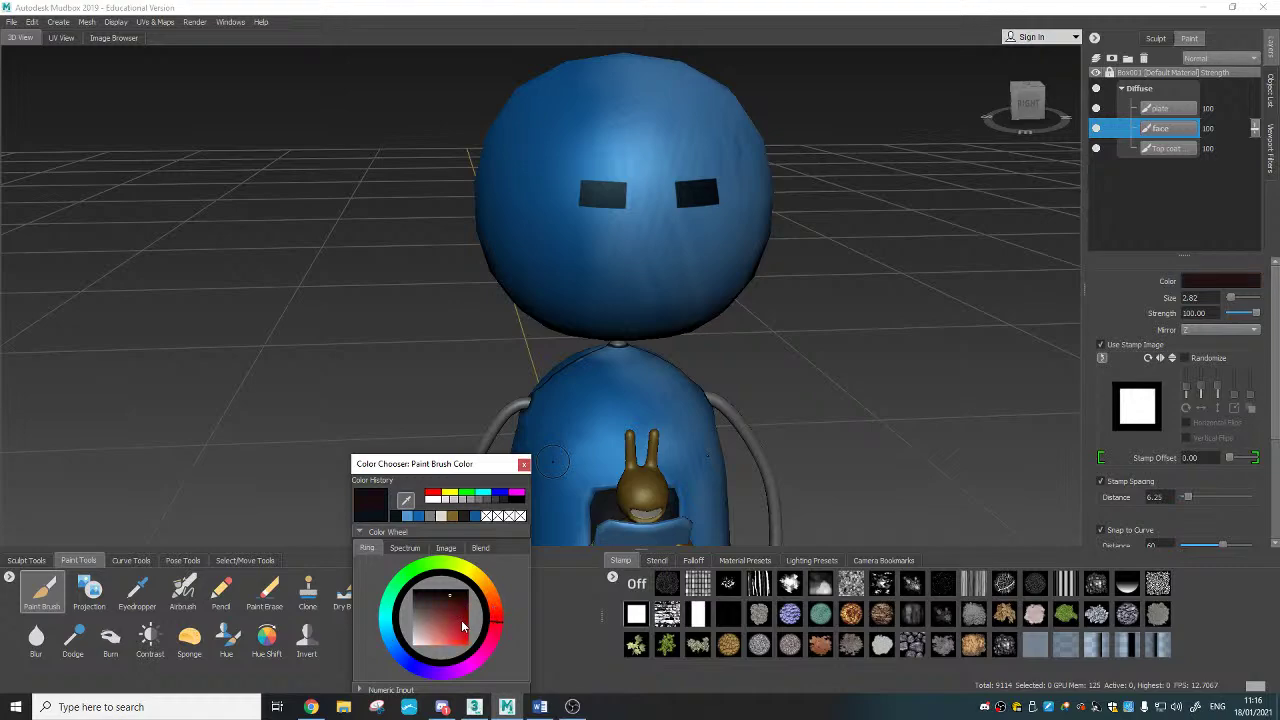
mouse_move(460, 632)
left_mouse_down()
mouse_move(465, 648)
mouse_move(465, 620)
left_mouse_up()
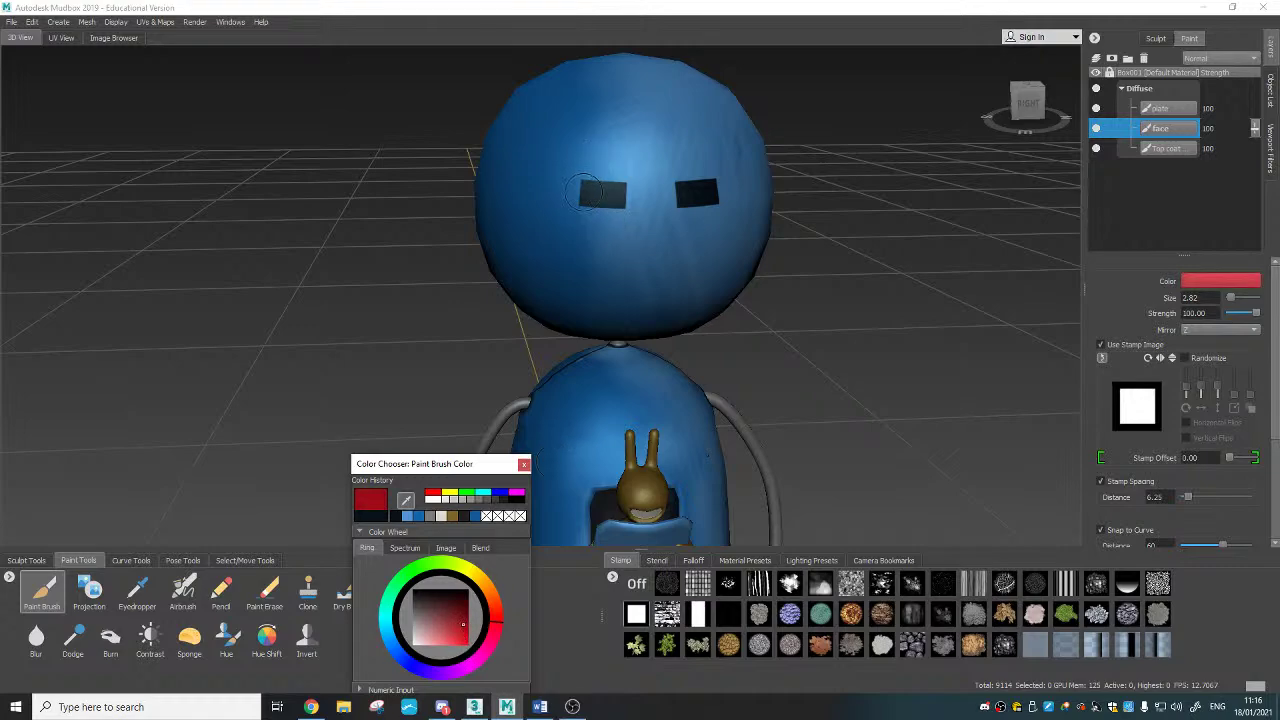
left_click(585, 192)
mouse_move(585, 192)
left_mouse_down()
mouse_move(645, 195)
mouse_move(572, 190)
mouse_move(683, 198)
left_mouse_up()
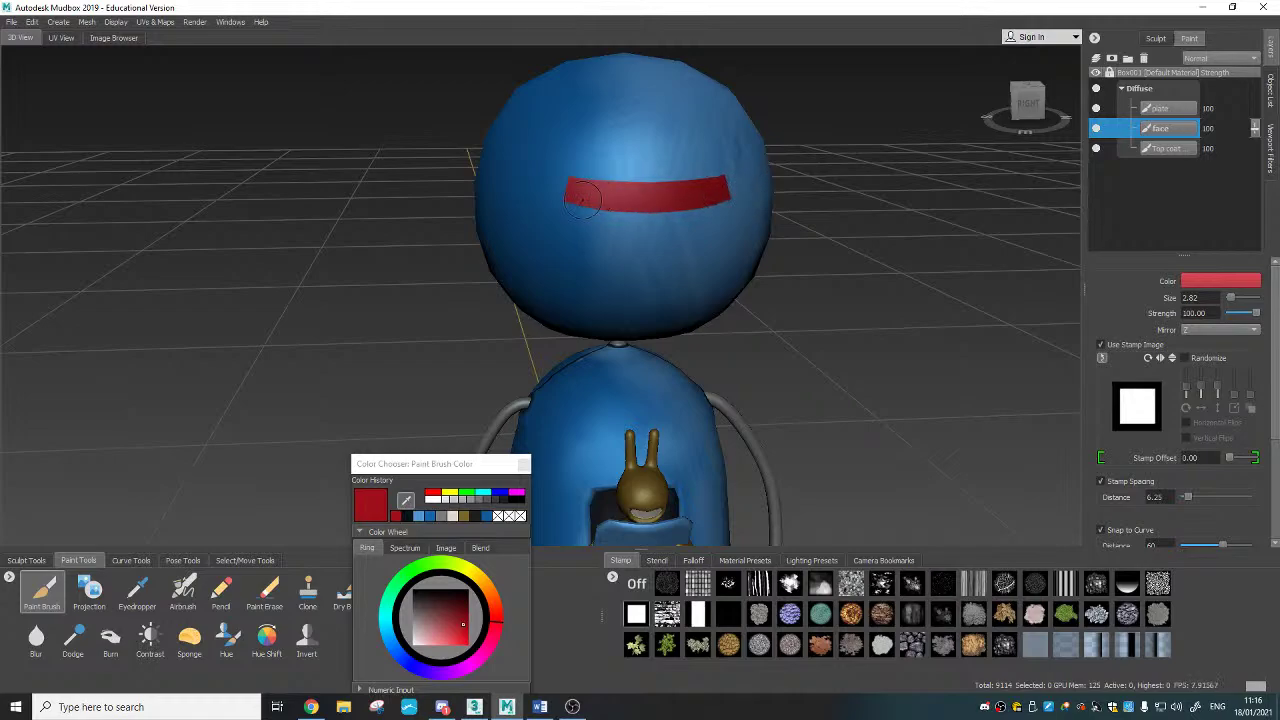
left_click_drag(760, 382, 749, 285, "alt")
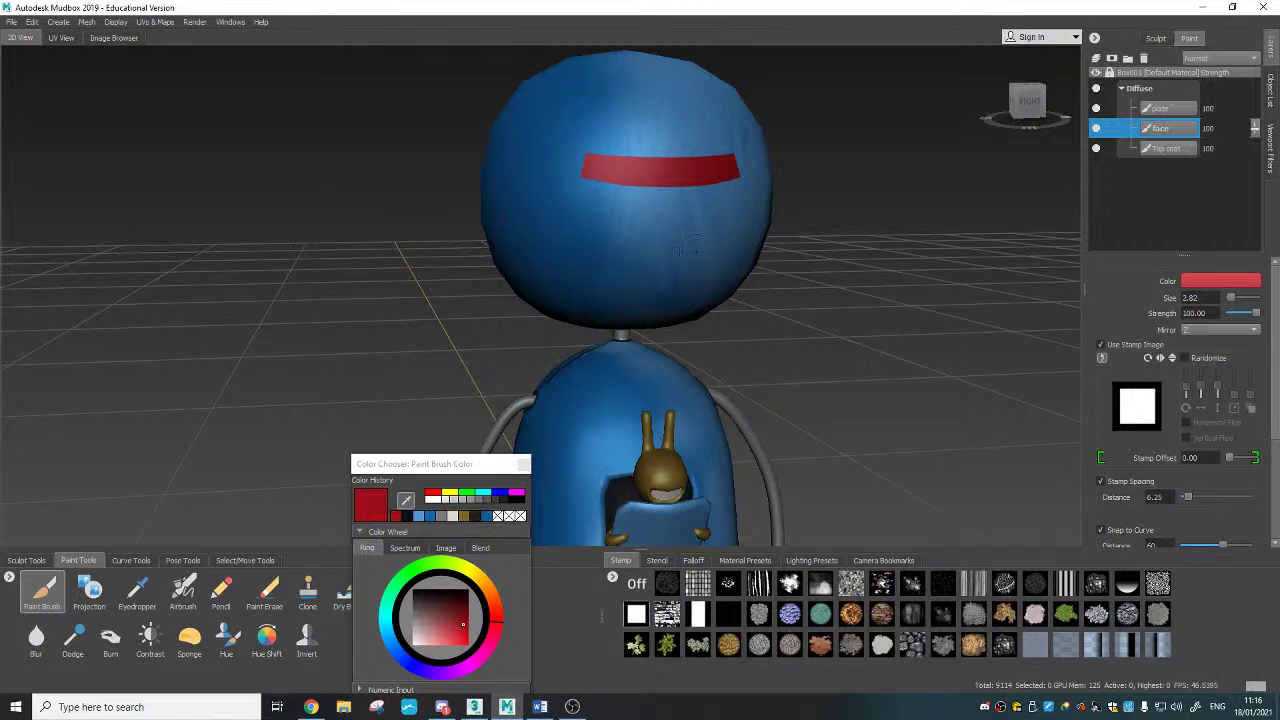
mouse_move(537, 145)
left_mouse_down()
mouse_move(590, 170)
mouse_move(687, 175)
left_mouse_up()
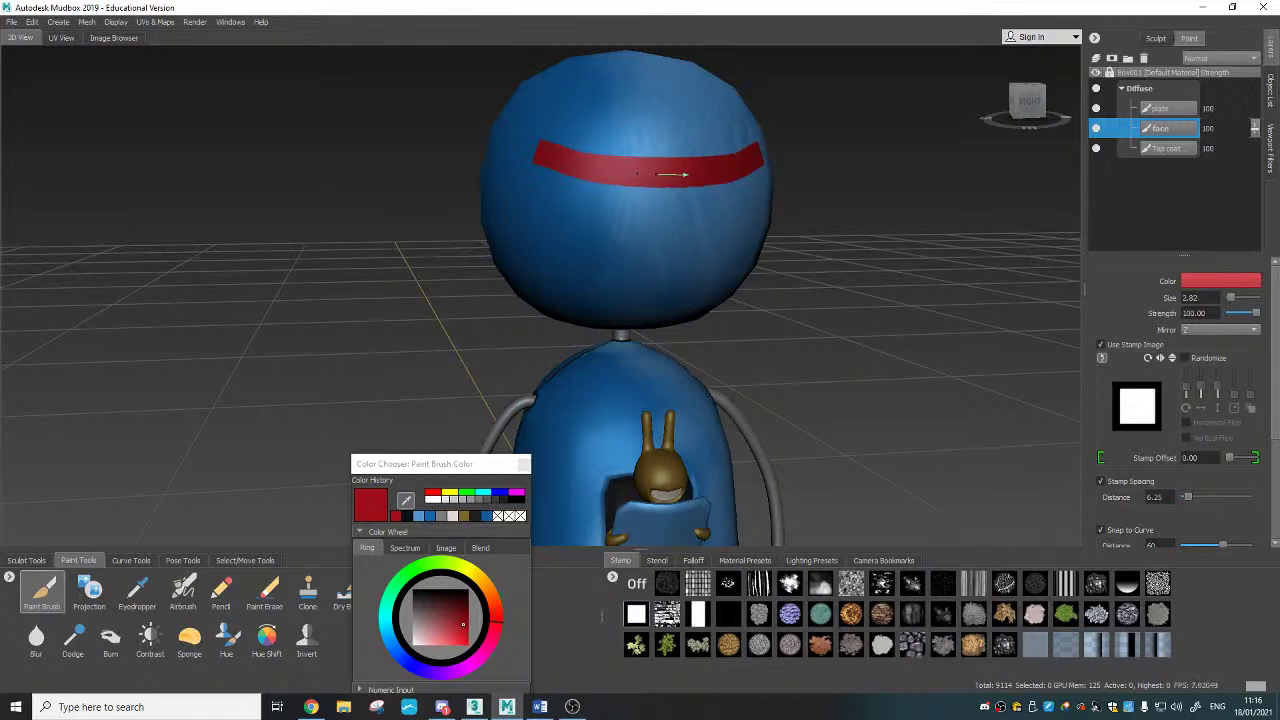
Step: Paint a short red strip down the face from the middle of the visor band
left_click_drag(757, 434, 869, 399, "alt")
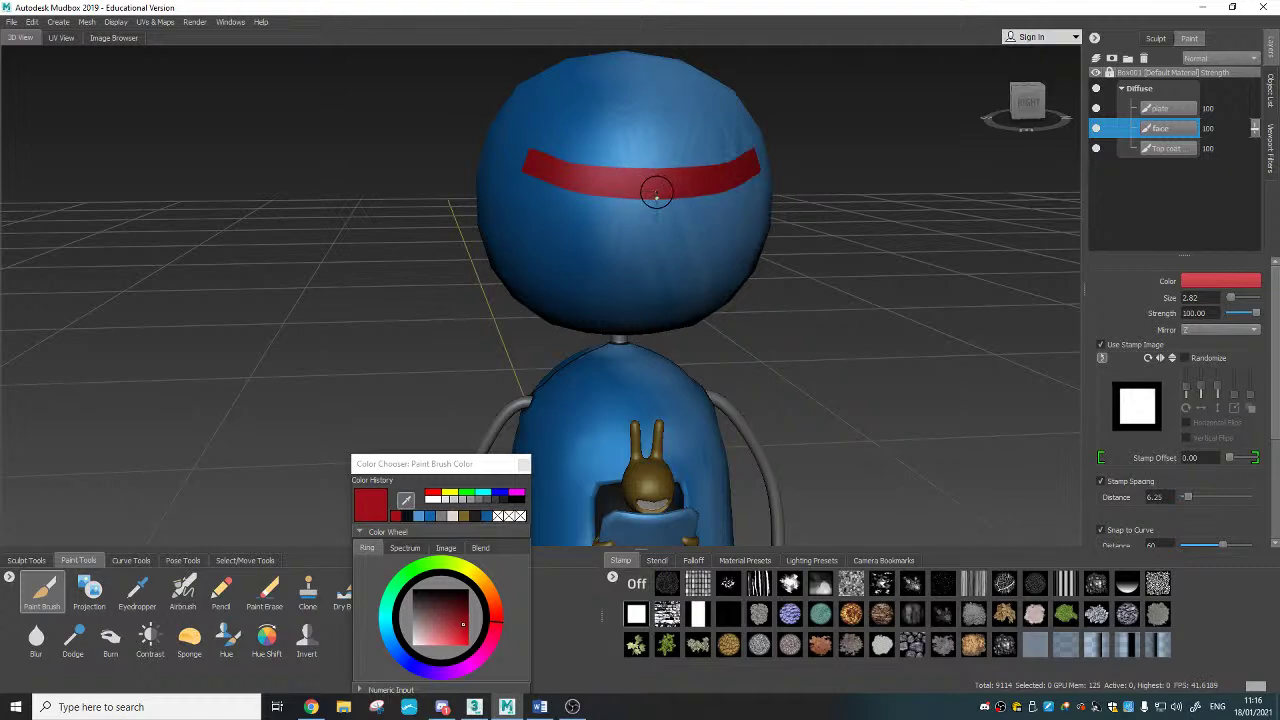
left_click_drag(656, 192, 661, 244)
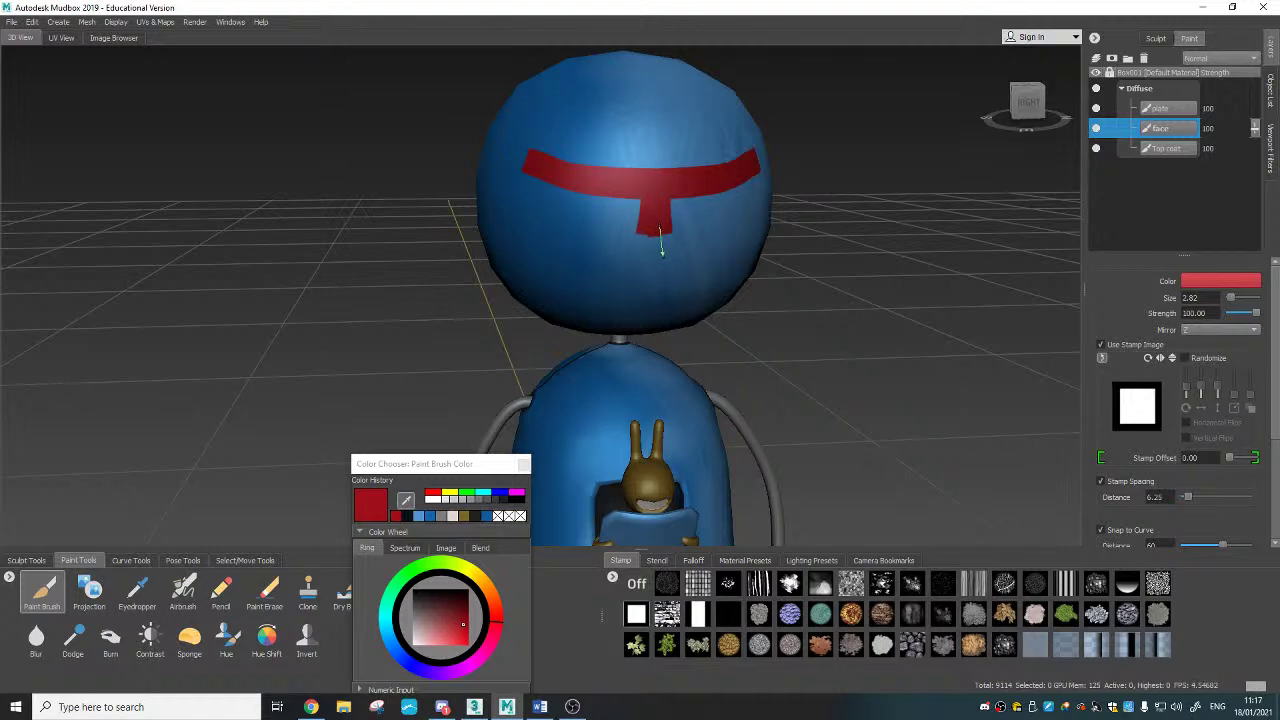
left_click_drag(659, 229, 661, 244)
Step: Use Paint Erase with the solid square stamp to trim both sides of the red nose strip into a short downward point
left_click(266, 592)
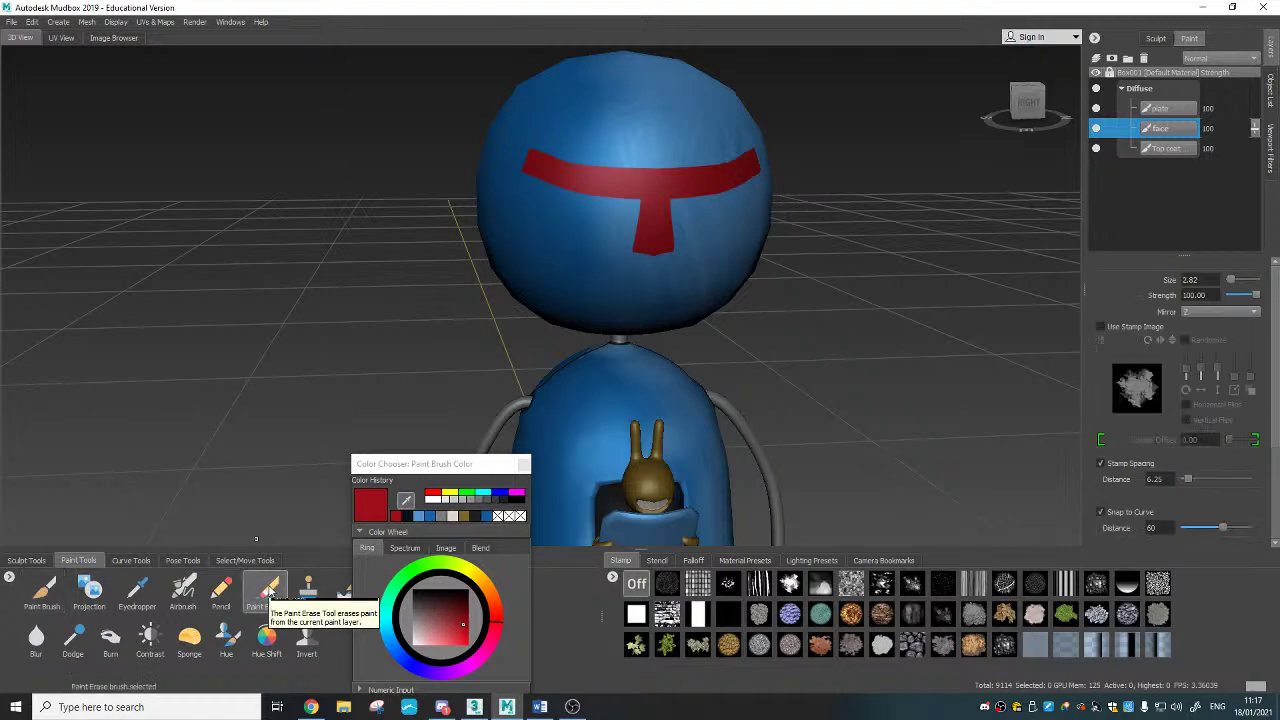
mouse_move(624, 208)
left_mouse_down()
mouse_move(668, 228)
mouse_move(633, 228)
left_mouse_up()
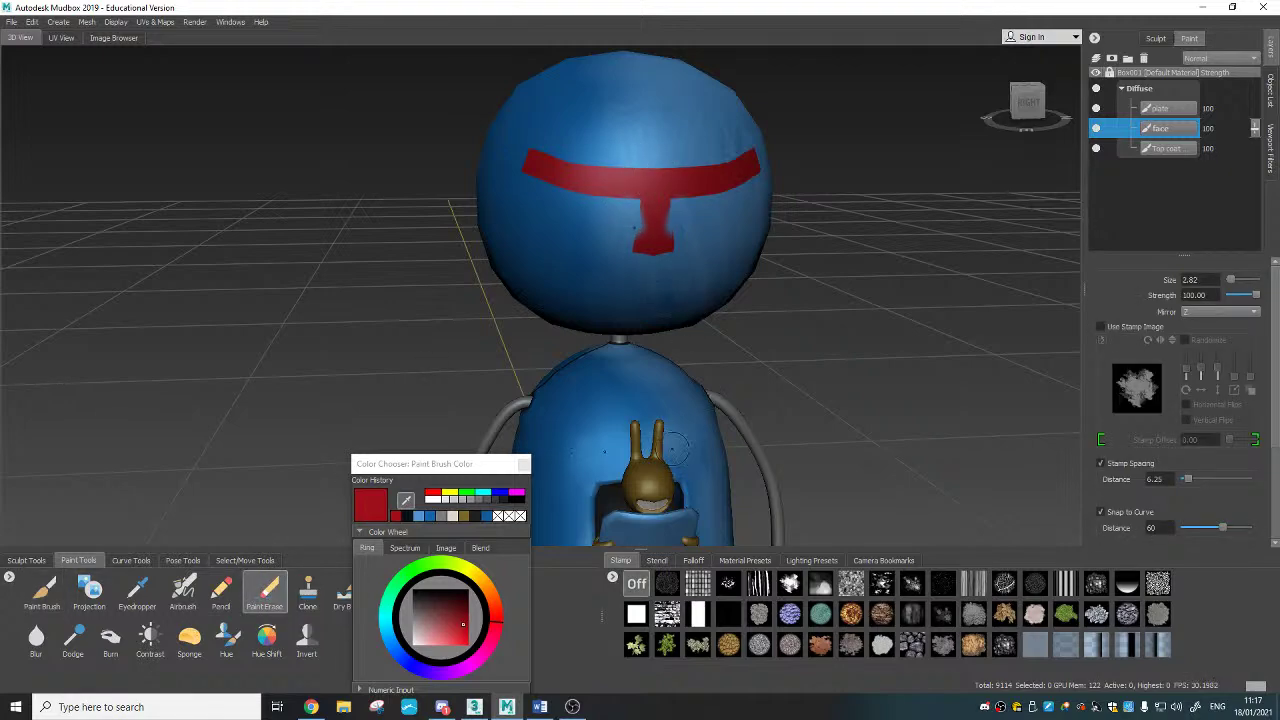
left_click(636, 613)
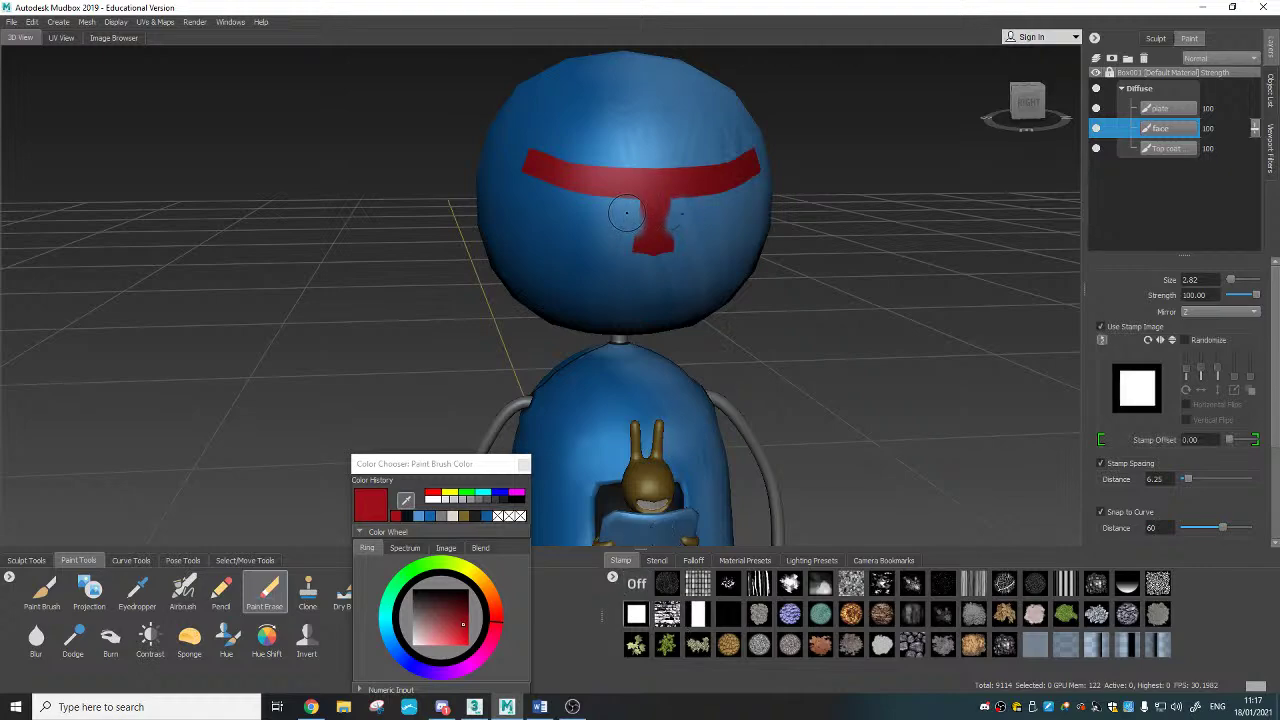
left_click_drag(631, 222, 652, 250)
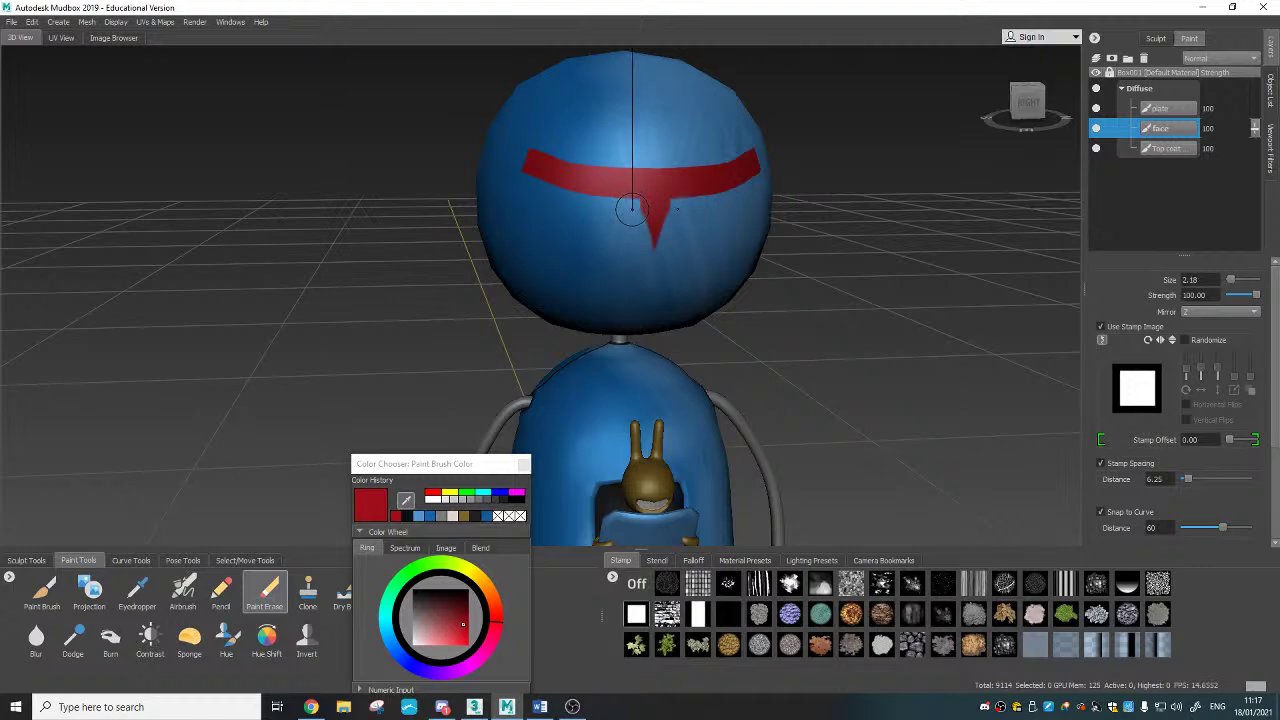
left_click_drag(632, 208, 614, 208)
scroll(1272, 421, "down", 2)
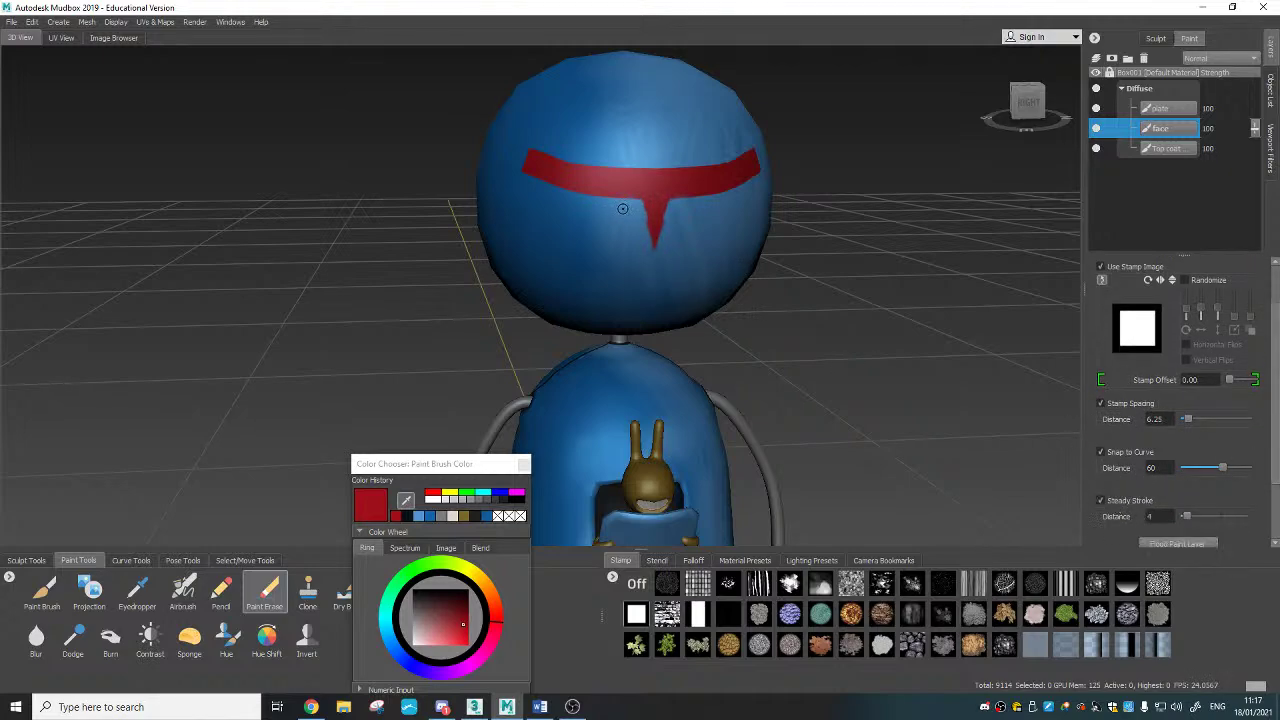
left_click_drag(637, 205, 663, 278)
Step: Pick a darker red brush colour, and turn off both Steady Stroke and mirroring for Paint Erase
left_click_drag(448, 622, 465, 619)
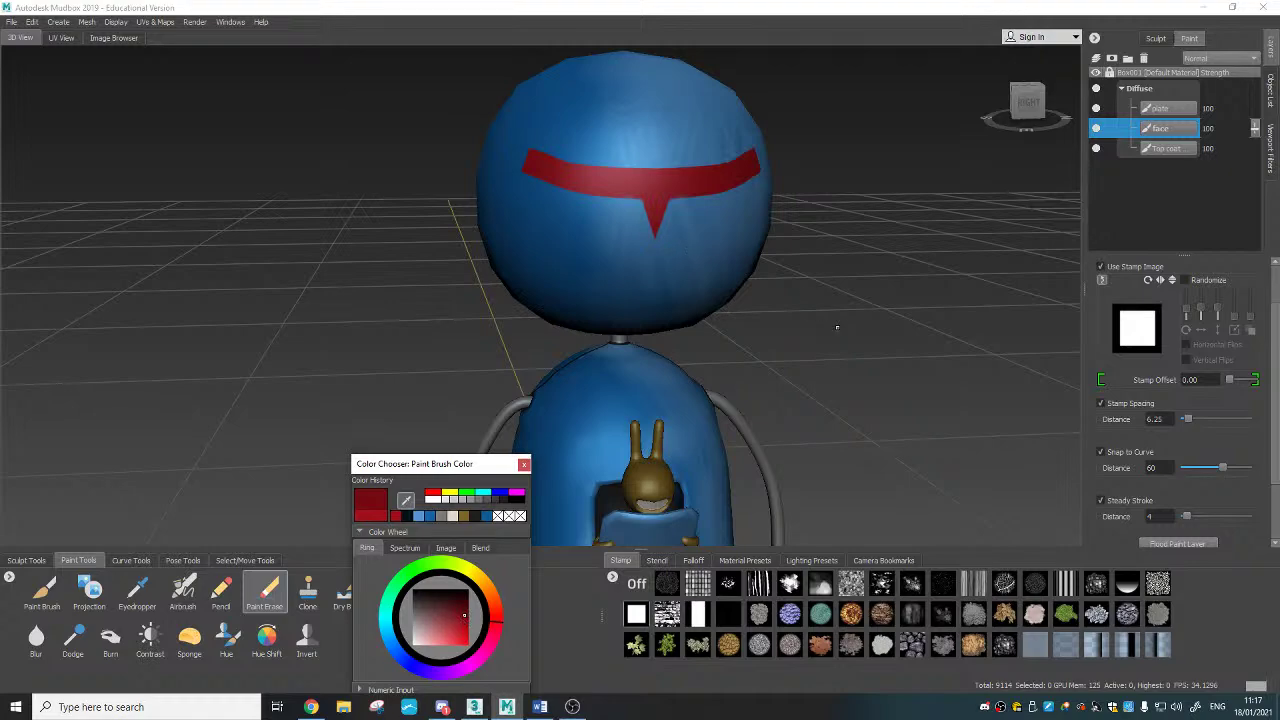
left_click(1100, 500)
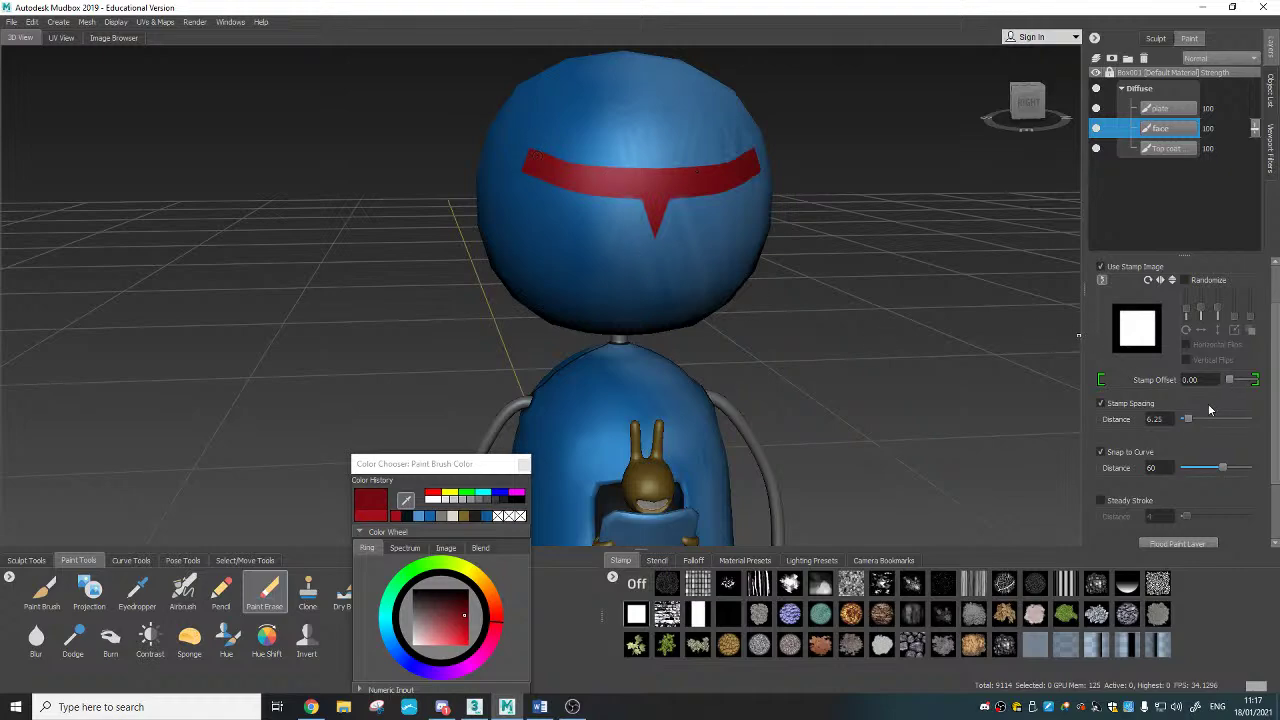
scroll(1240, 420, "up", 2)
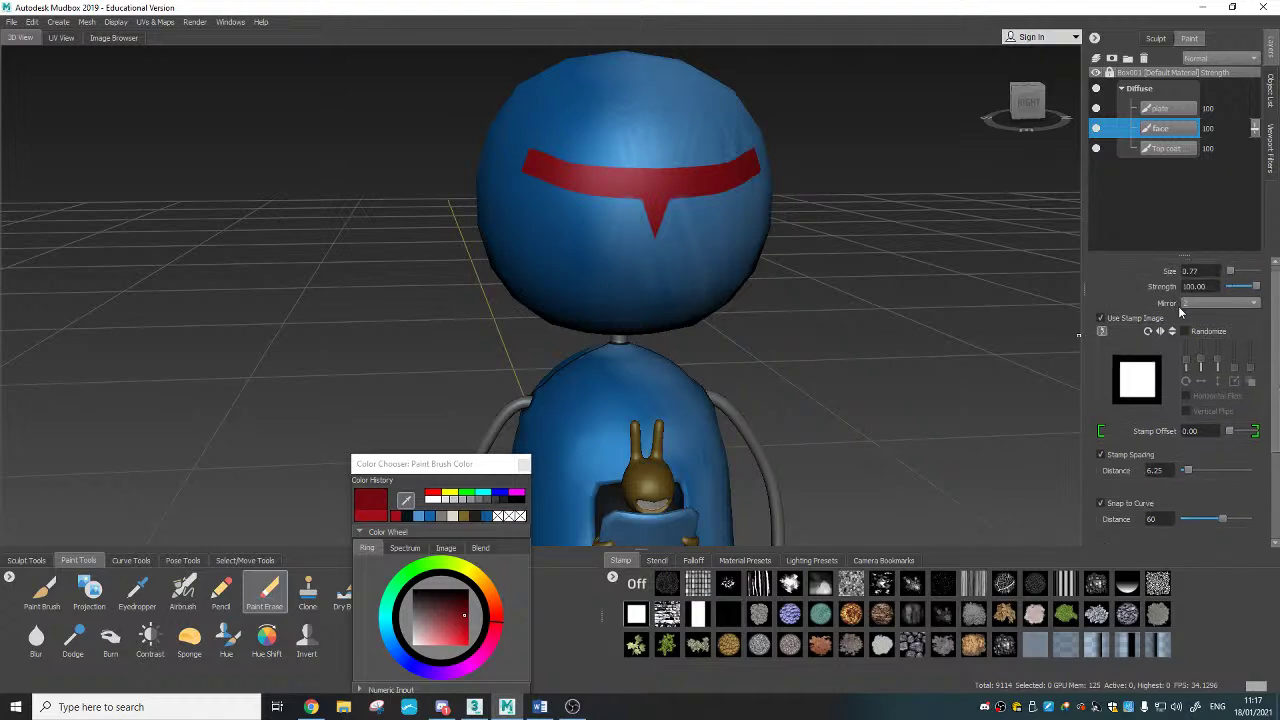
left_click(1215, 302)
left_click(1201, 271)
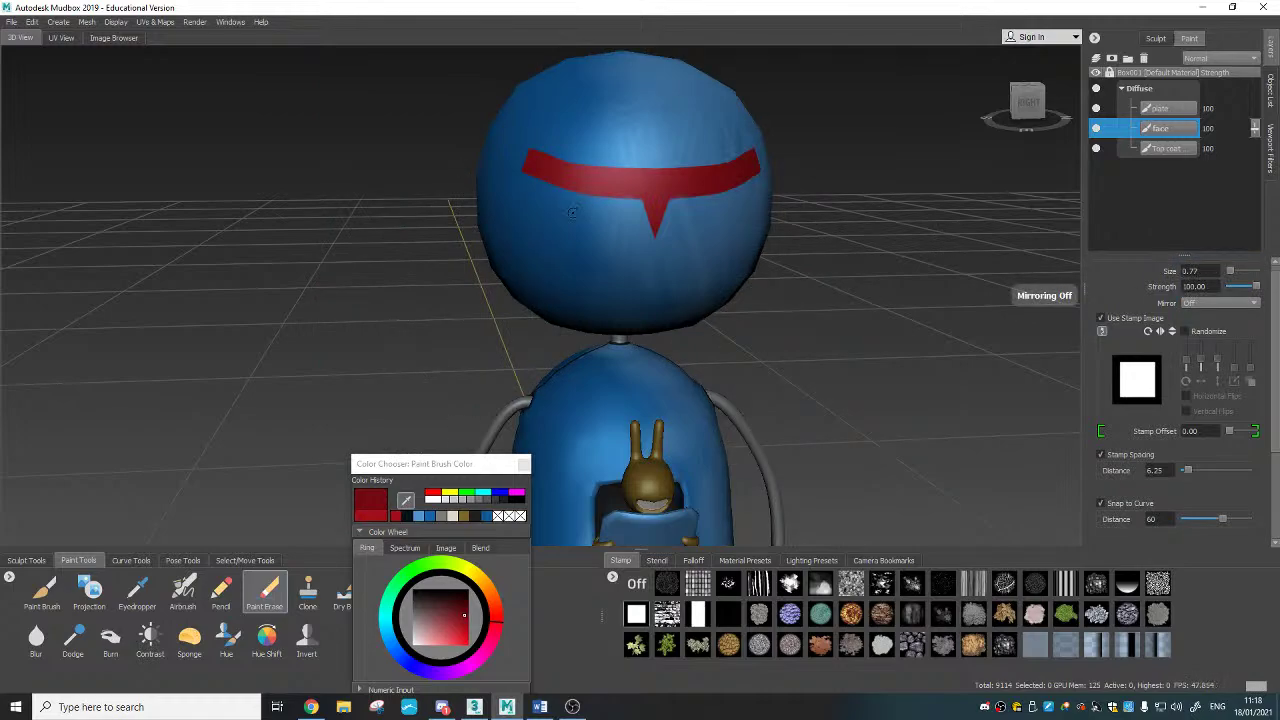
Step: Erase a small spot inside the outer end of the red visor band on the side of the head
left_click_drag(583, 206, 800, 285, "alt")
scroll(814, 291, "up", 3)
scroll(814, 291, "up", 1)
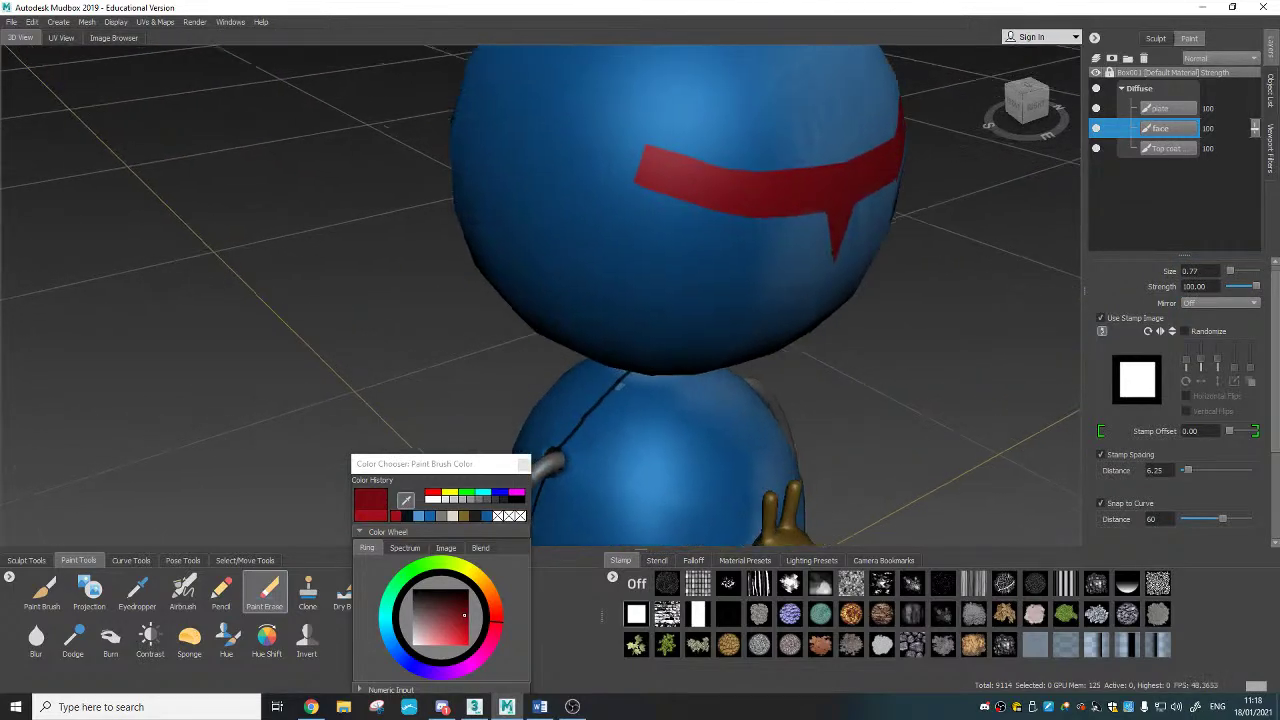
middle_click_drag(814, 291, 748, 349, "alt")
left_click_drag(748, 349, 743, 329, "alt")
middle_click_drag(743, 329, 767, 317, "alt")
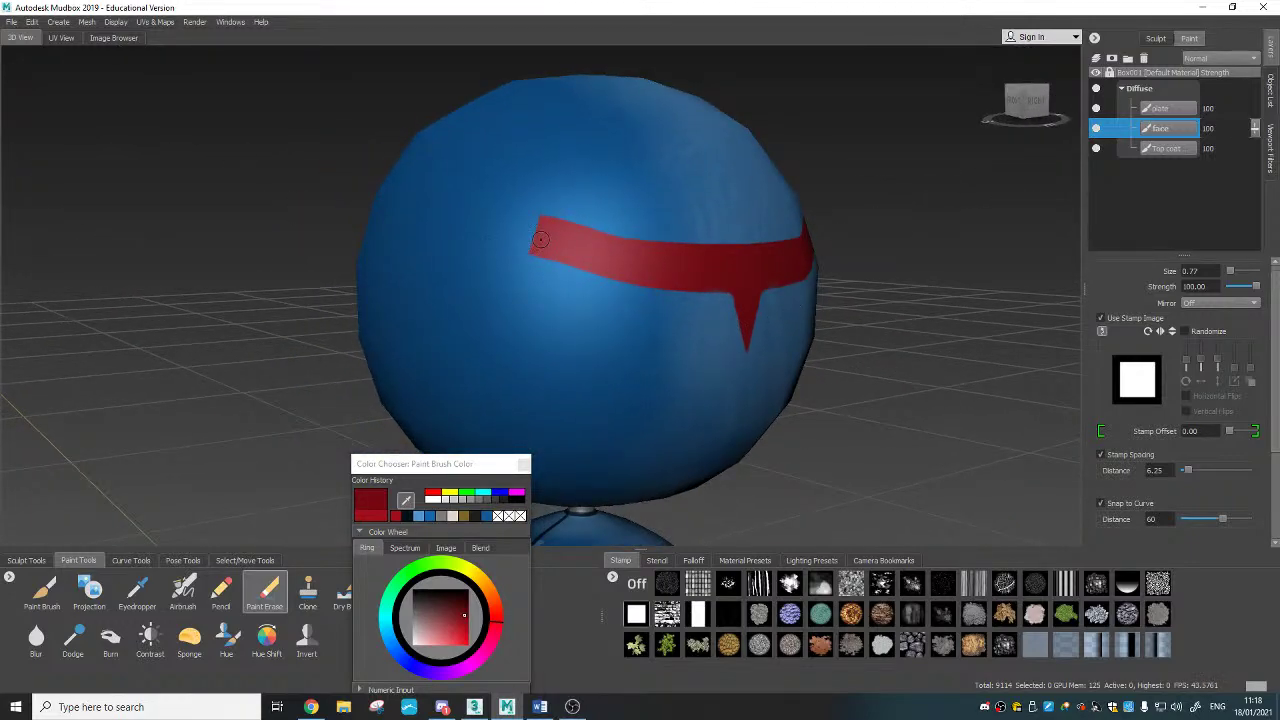
left_click_drag(545, 231, 540, 247)
Step: Fill the erased spot in the visor band with the Paint Brush in darker red, with the brush's Steady Stroke turned off
left_click(45, 592)
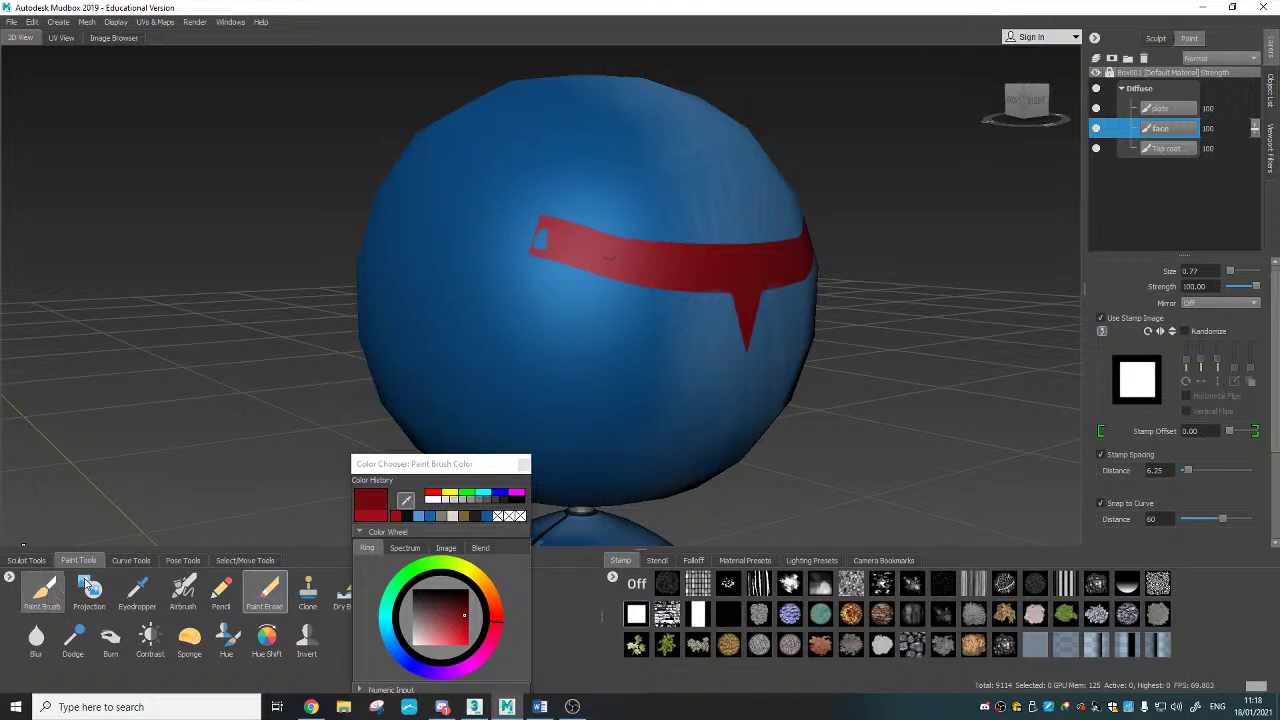
left_click(462, 614)
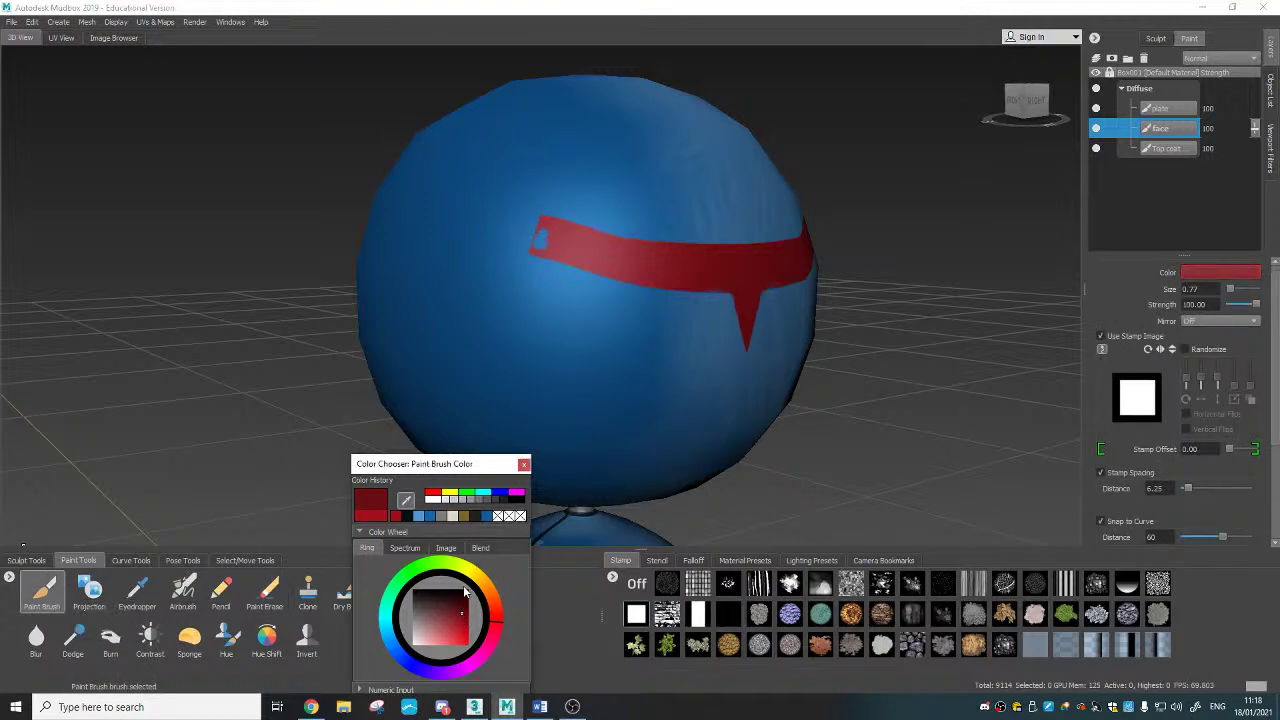
left_click_drag(546, 242, 545, 234)
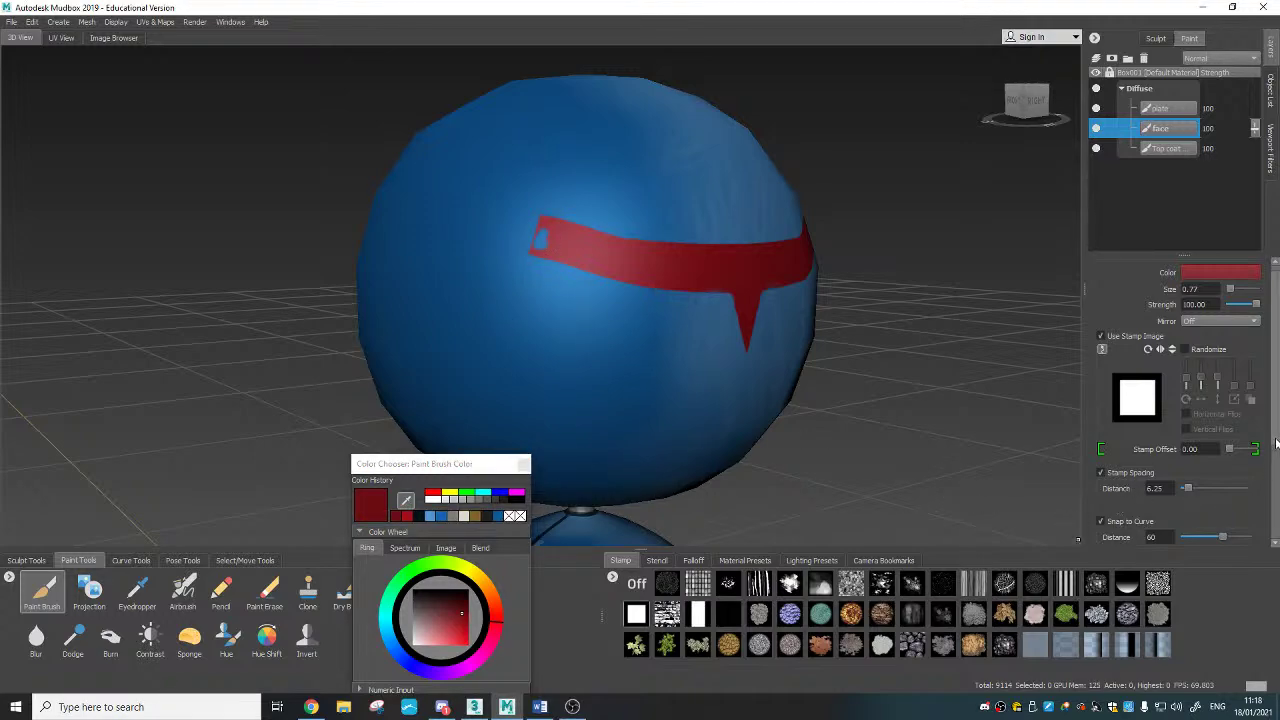
left_click_drag(1275, 438, 1272, 478)
left_click(1101, 509)
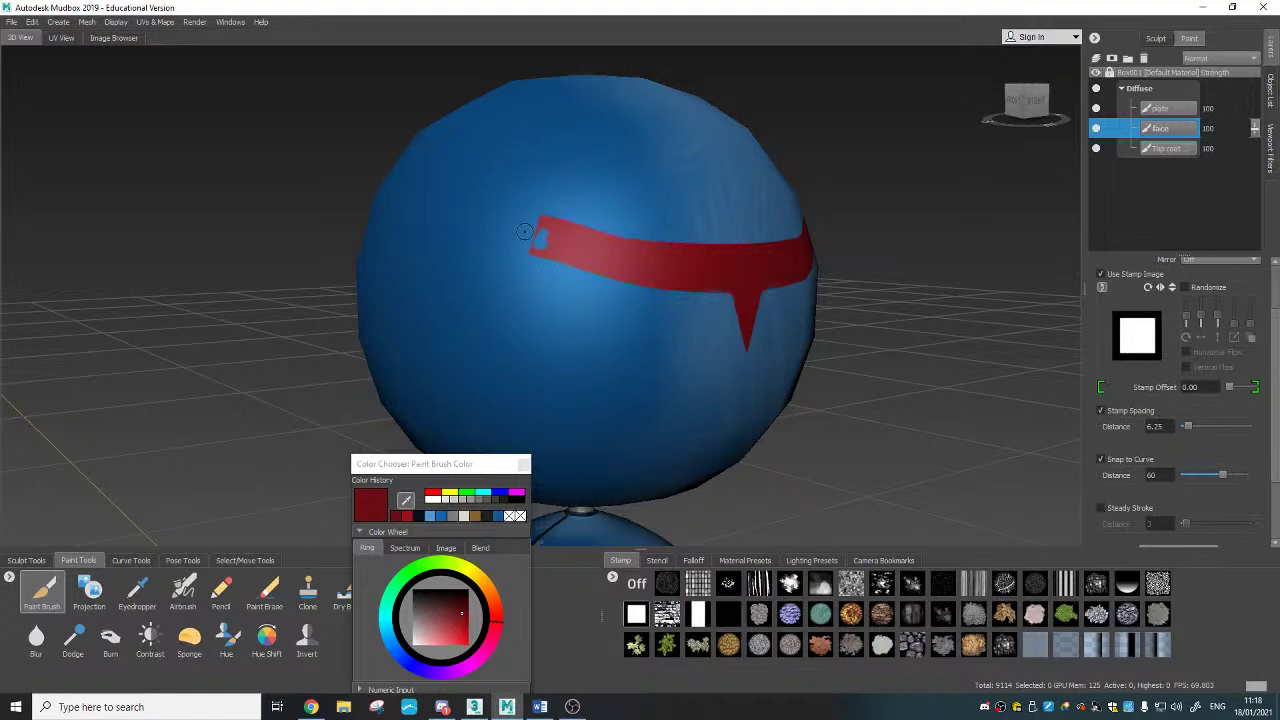
left_click_drag(546, 240, 544, 238)
Step: Switch the Paint Brush to a softer falloff, shade the visor band's outer end in darker red, and set the brush strength to 37.50
left_click(693, 561)
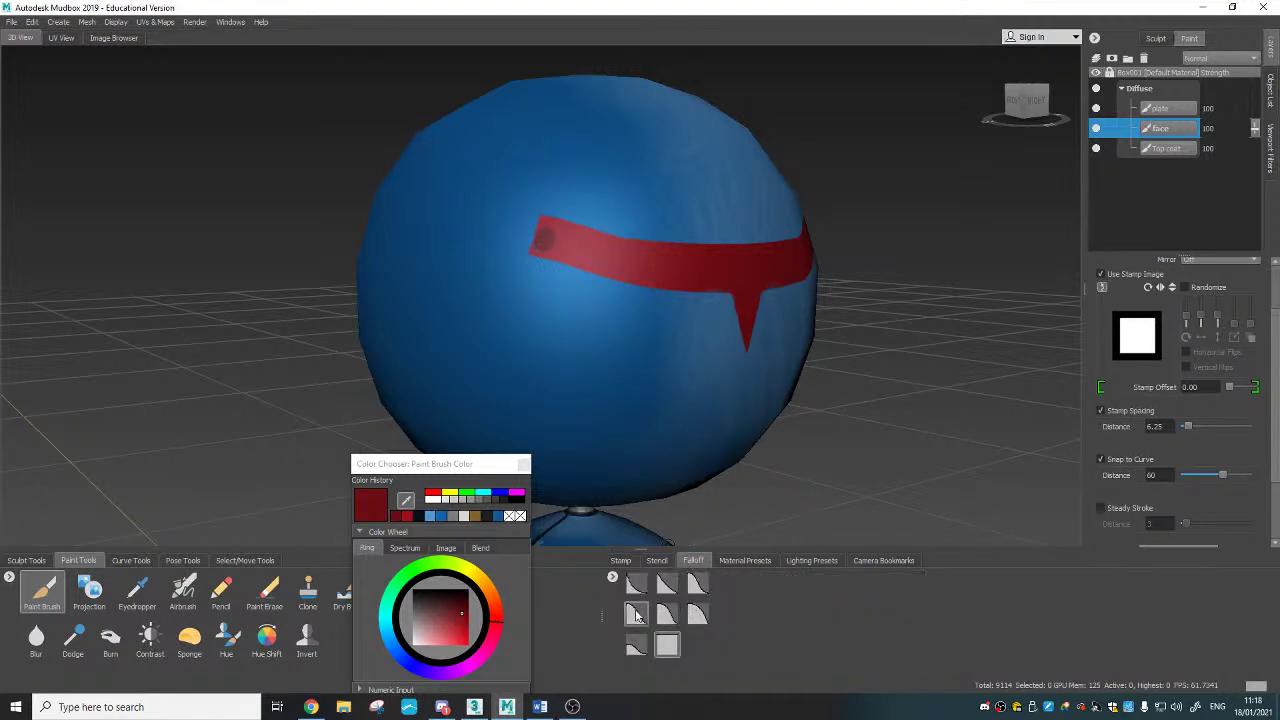
left_click(636, 615)
left_click_drag(546, 237, 564, 249)
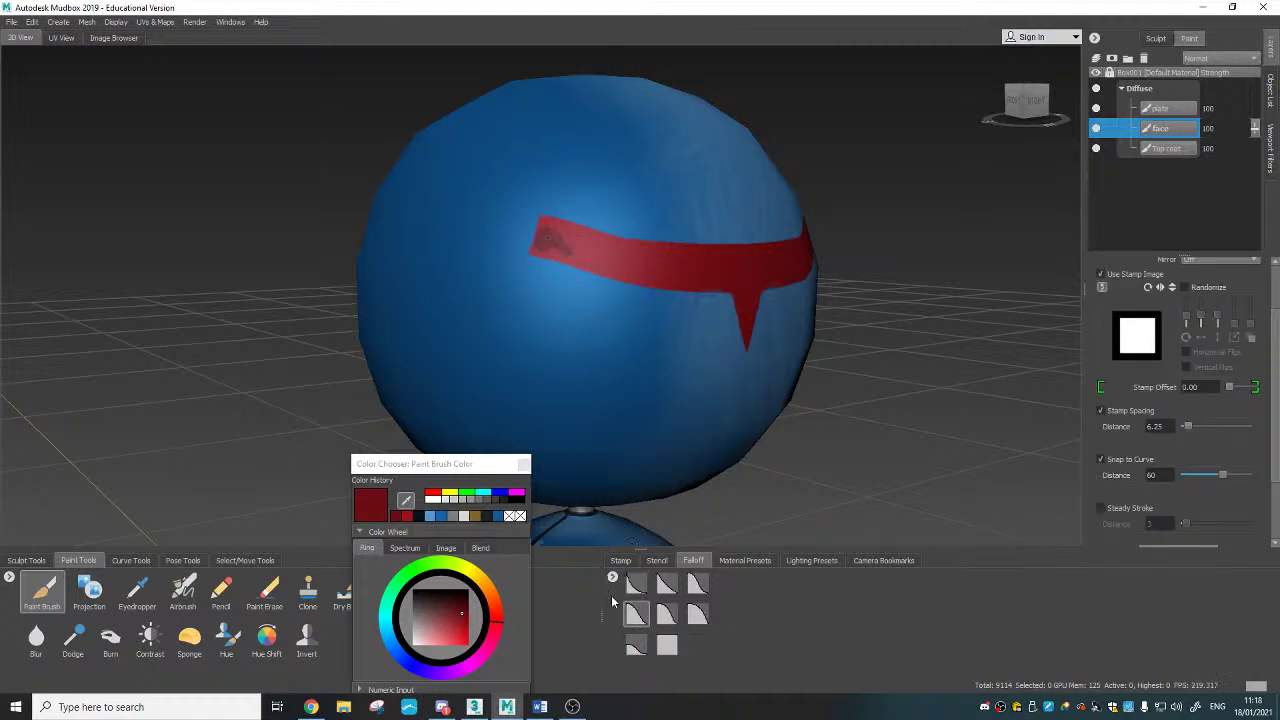
scroll(1270, 365, "up", 1)
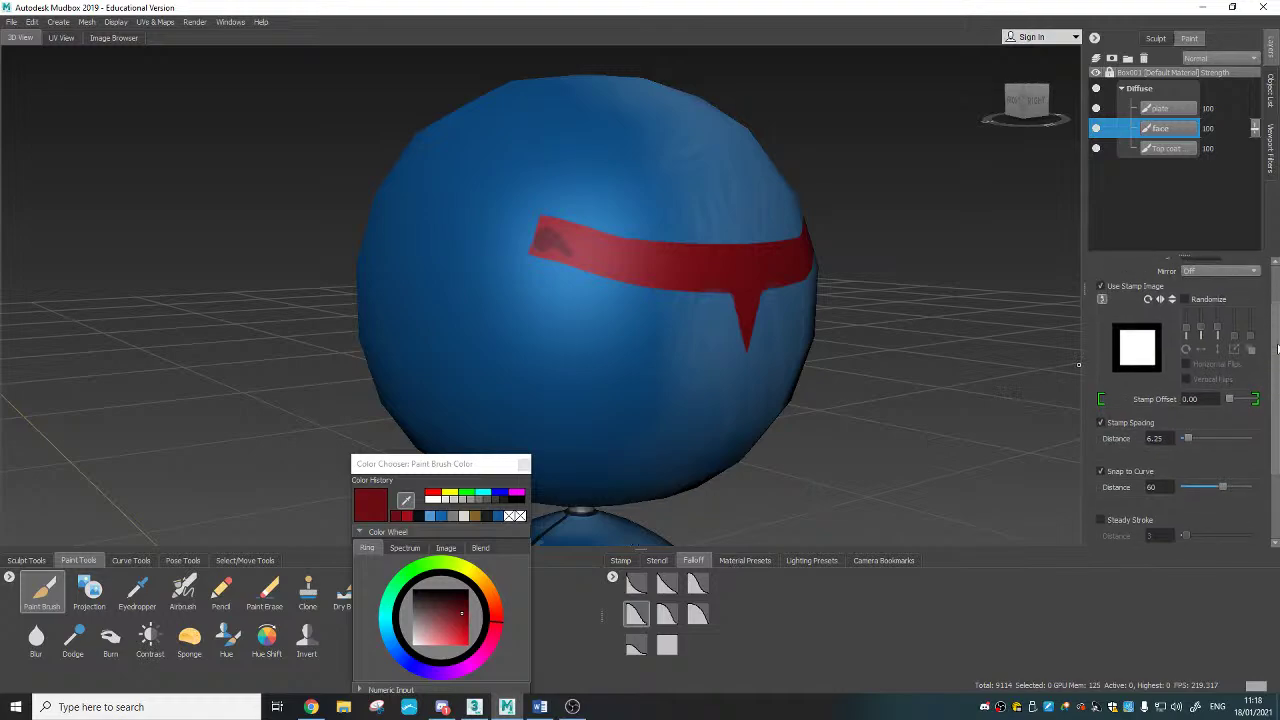
left_click_drag(1248, 272, 1238, 270)
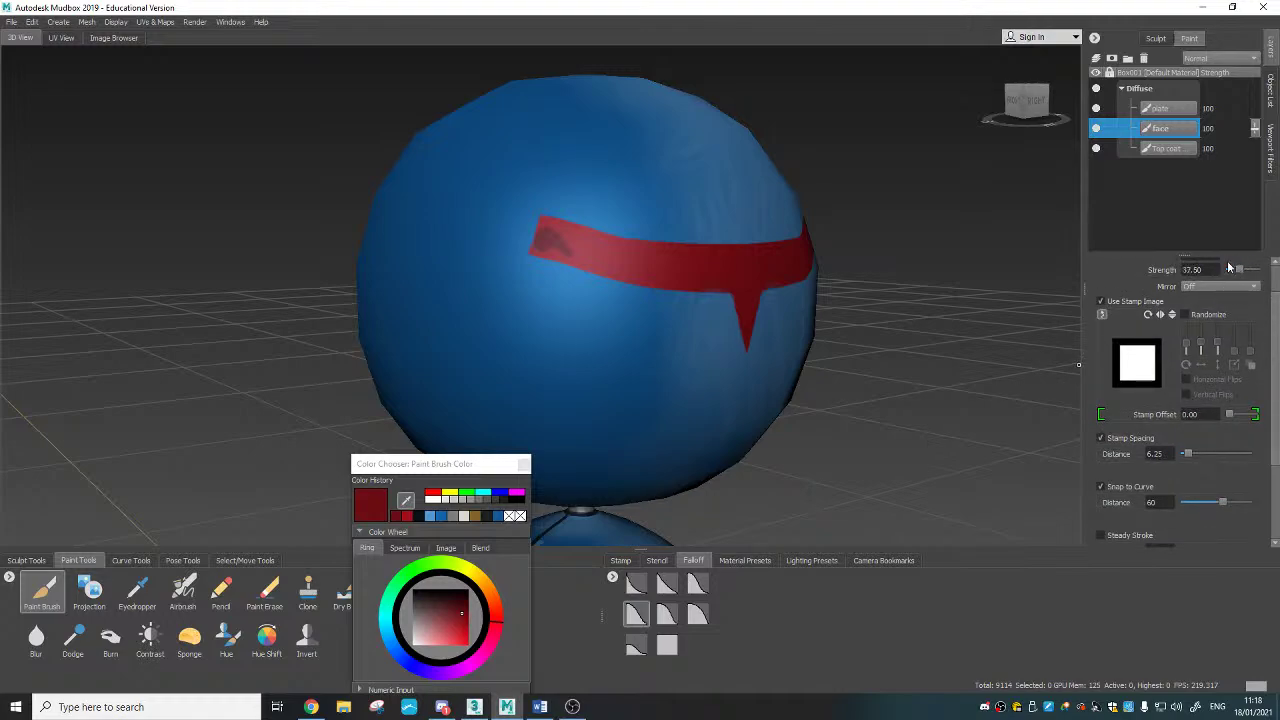
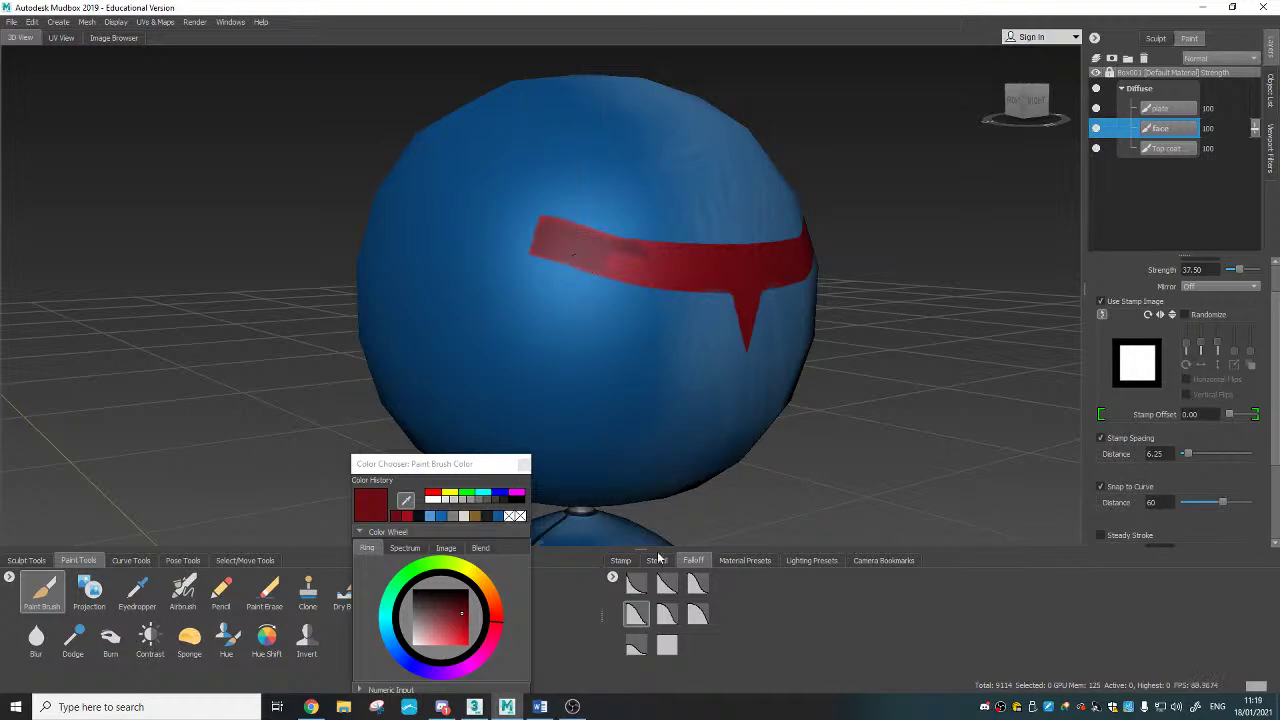
Step: Use the cloudy grey stamp to paint uneven dark red shading along the visor band, its outer ends and the nose
left_click(621, 560)
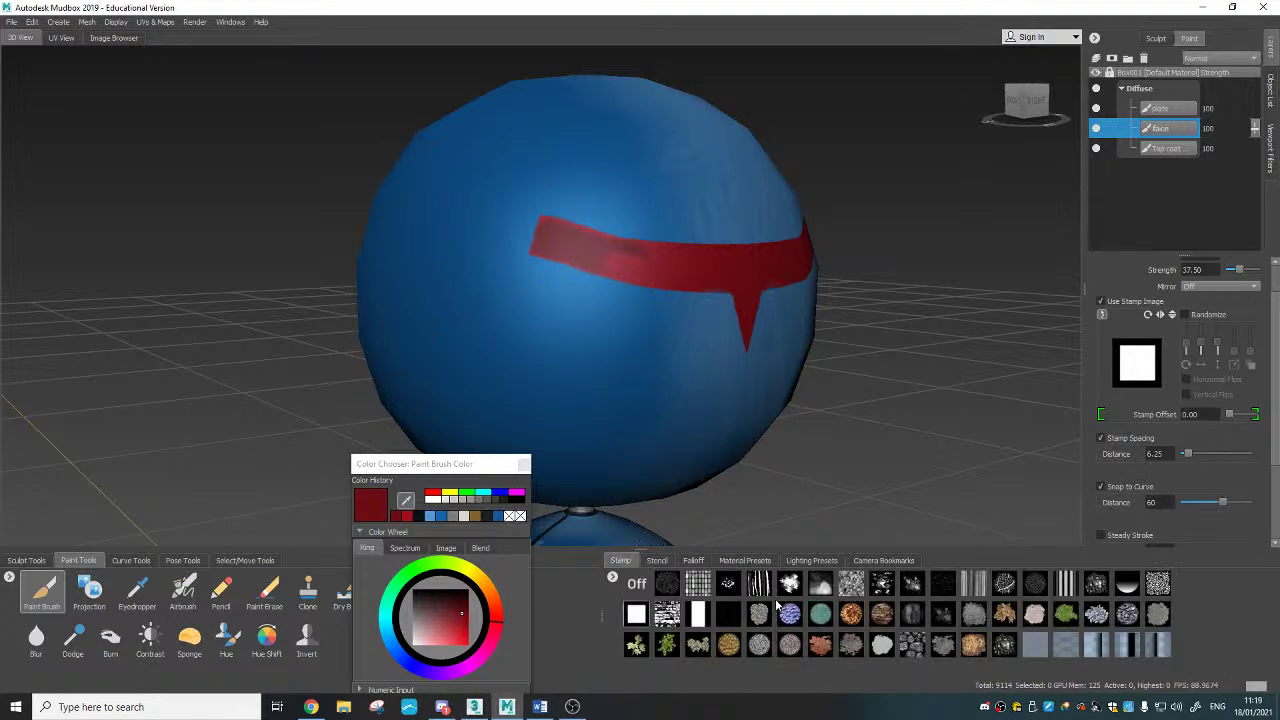
left_click(820, 586)
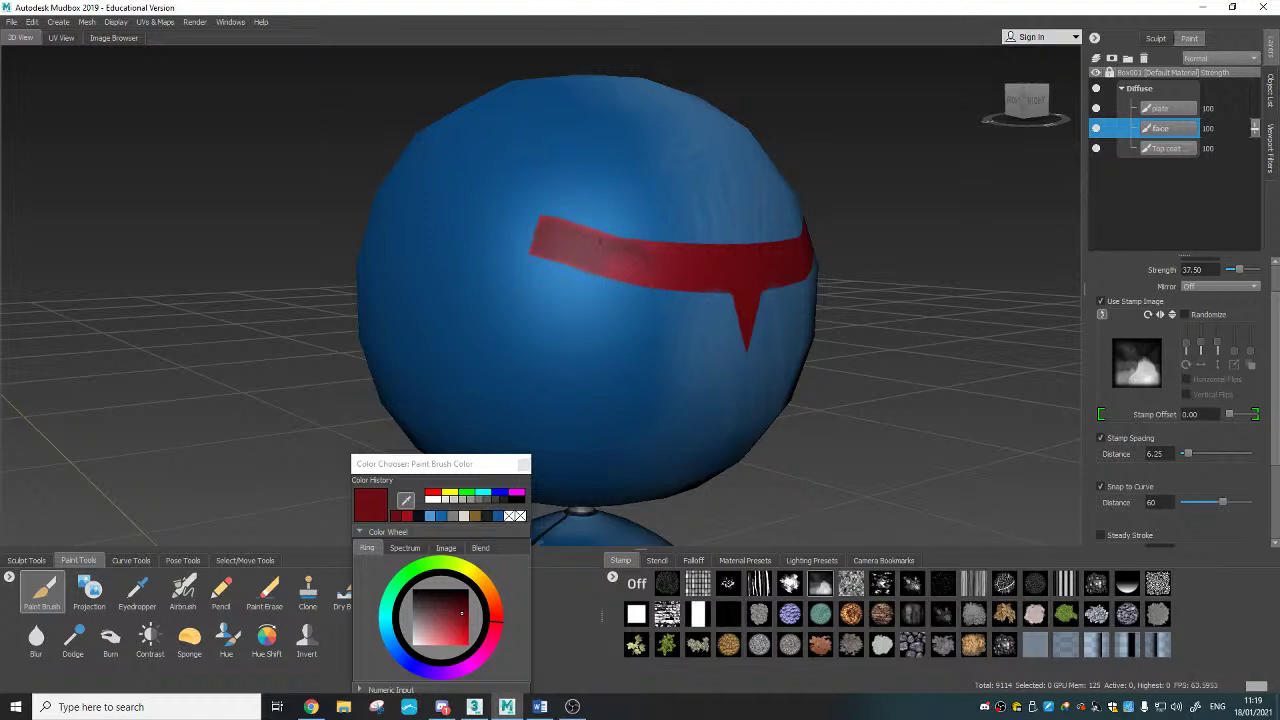
mouse_move(682, 322)
left_mouse_down("alt")
mouse_move(602, 290)
mouse_move(564, 248)
left_mouse_up("alt")
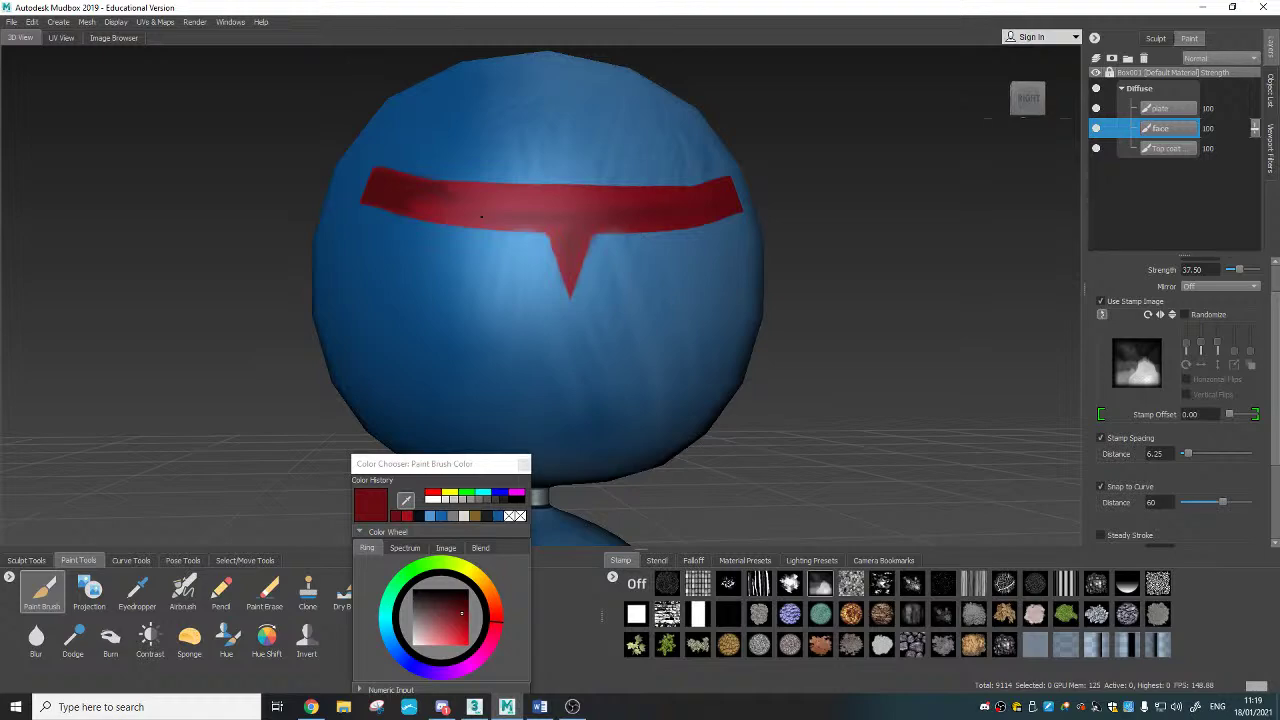
left_click_drag(481, 216, 440, 238, "alt")
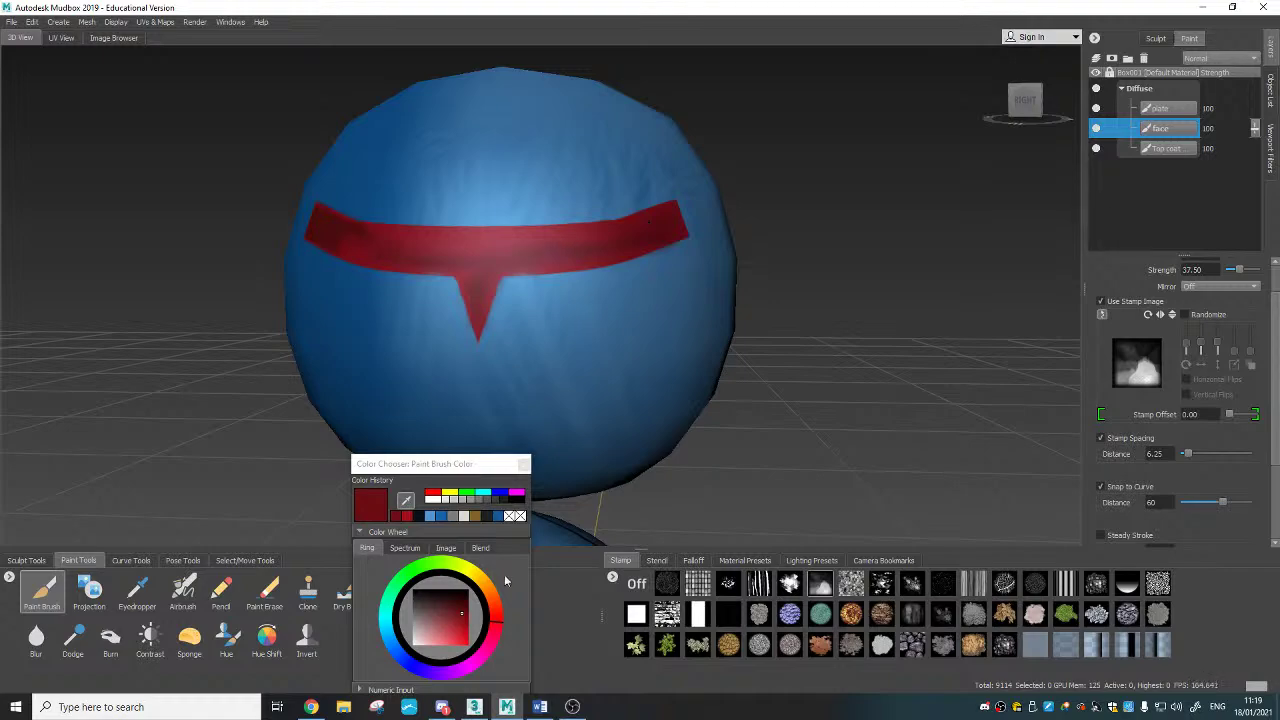
Step: Pick a lighter red brush colour and dab it over the darker shading in the visor band
left_click(455, 626)
left_click(453, 629)
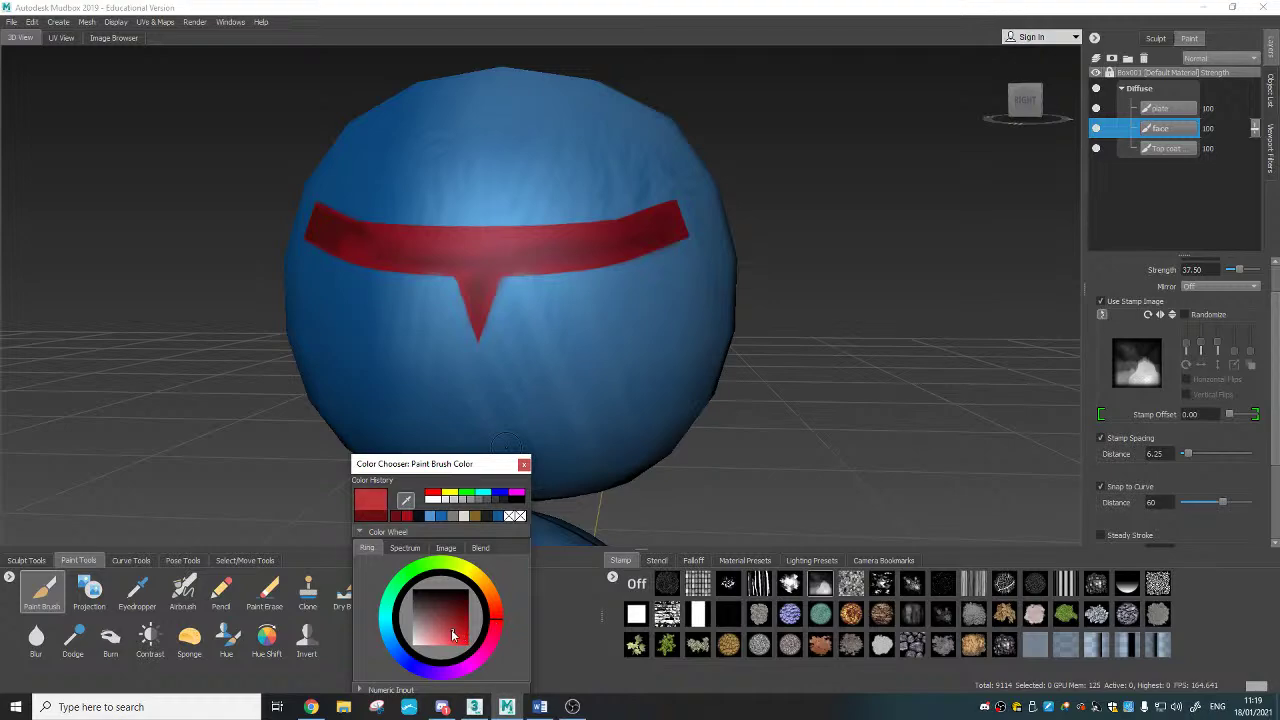
left_click(454, 627)
left_click(393, 253)
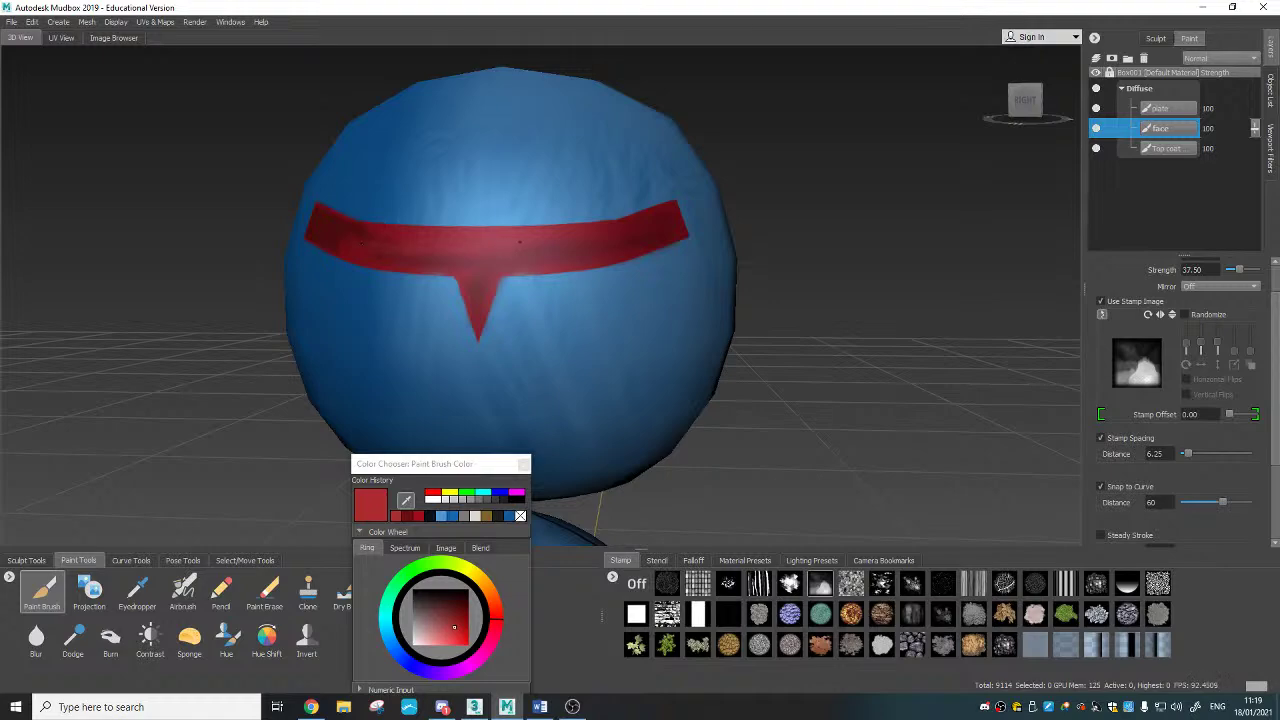
left_click_drag(486, 326, 513, 337, "alt")
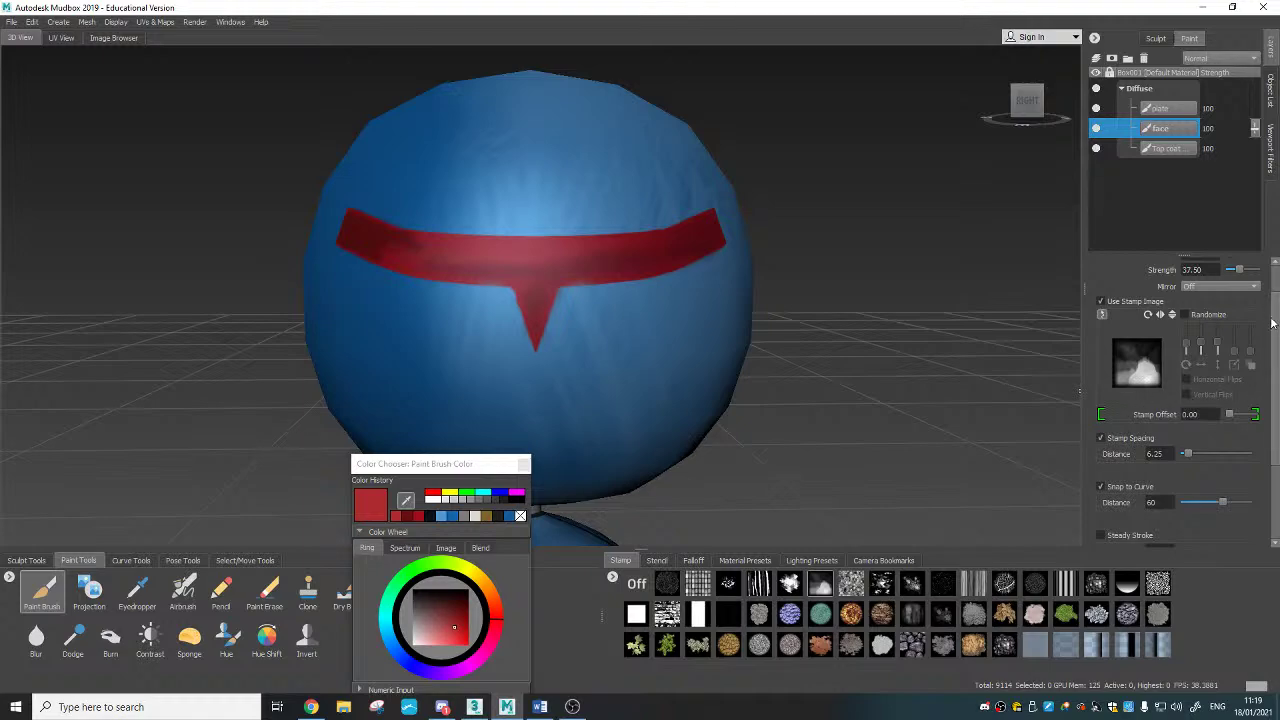
Step: Turn on Steady Stroke and paint smooth lighter red strokes along the length of the visor band
scroll(1106, 438, "down", 3)
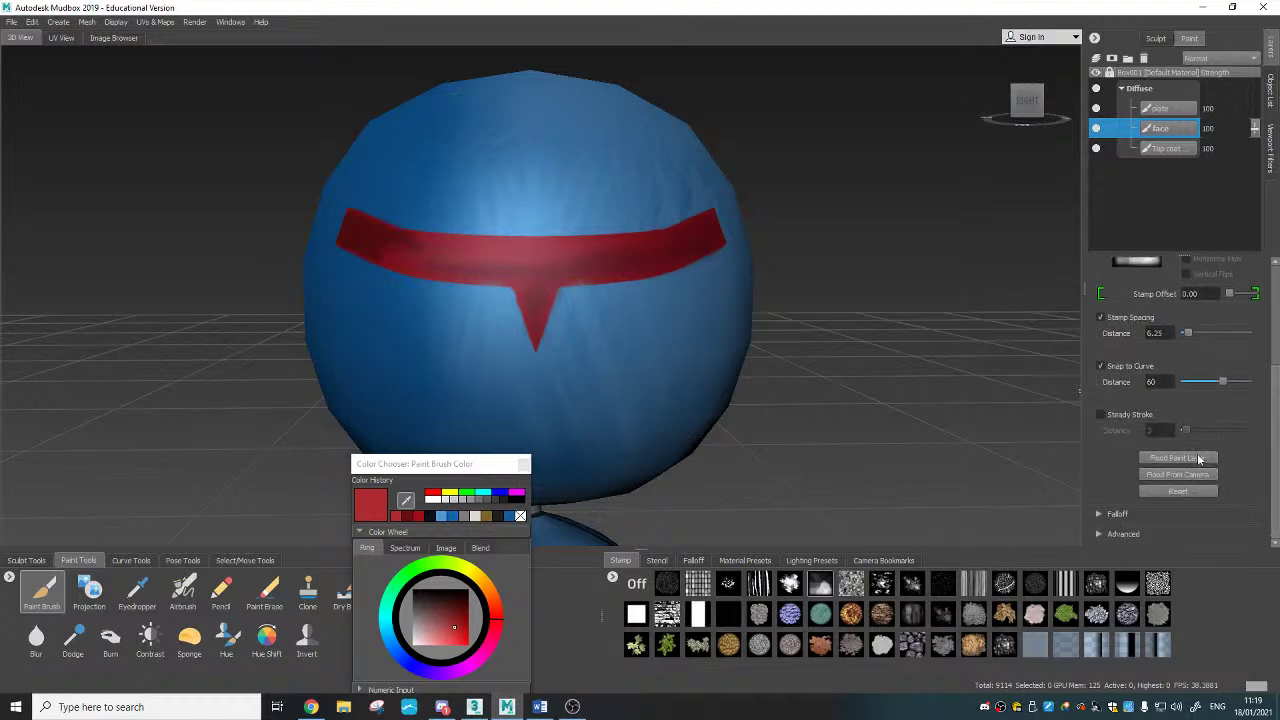
left_click(1100, 414)
mouse_move(401, 247)
left_mouse_down()
mouse_move(530, 264)
mouse_move(684, 238)
left_mouse_up()
mouse_move(413, 244)
left_mouse_down()
mouse_move(526, 263)
mouse_move(663, 250)
left_mouse_up()
left_click_drag(1278, 412, 1278, 394)
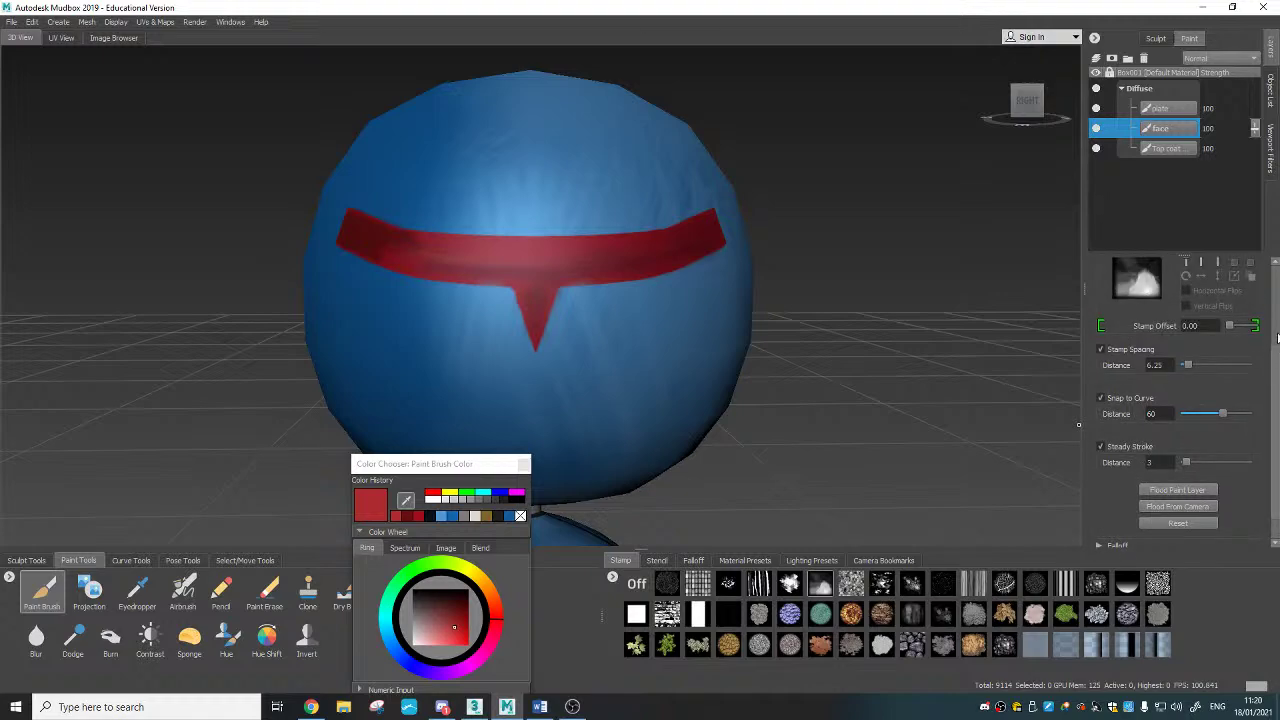
Step: Raise the brush strength to 97.50 and paint a light red streak, plus a thin pale pink highlight line, along the visor
mouse_move(1277, 345)
left_mouse_down()
mouse_move(1277, 275)
mouse_move(1256, 304)
left_mouse_up()
mouse_move(408, 258)
left_mouse_down()
mouse_move(605, 262)
mouse_move(712, 242)
left_mouse_up()
left_click(424, 636)
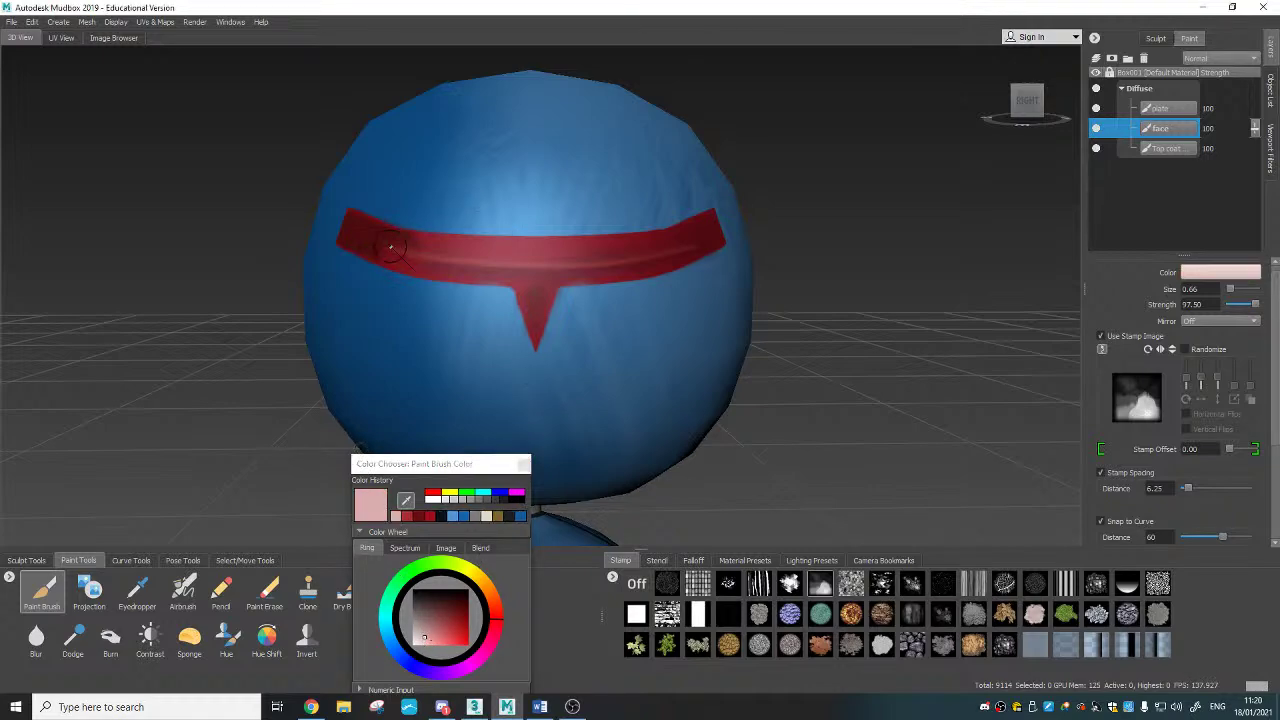
left_click_drag(388, 249, 586, 264)
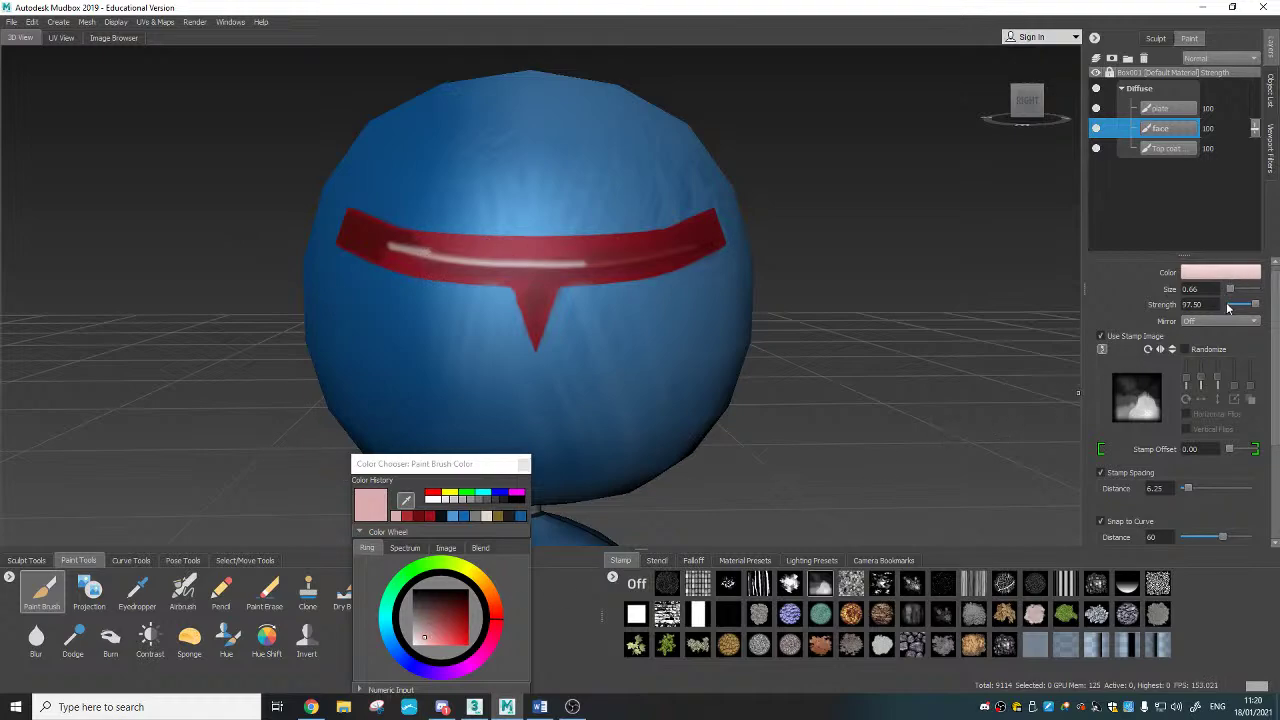
Step: Soften the pale highlight's edges with dark red at strength 55 and size 1.71, with Steady Stroke turned off
left_click_drag(1255, 305, 1243, 305)
left_click(410, 516)
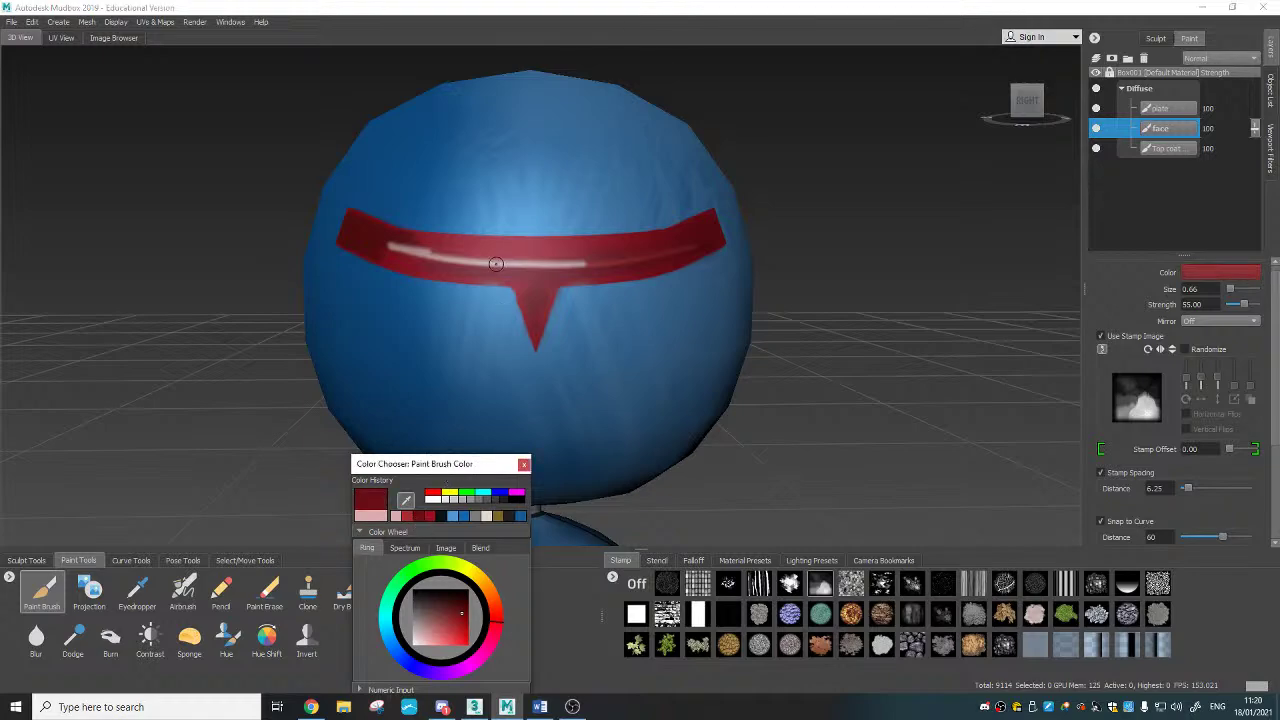
left_click_drag(450, 270, 470, 262)
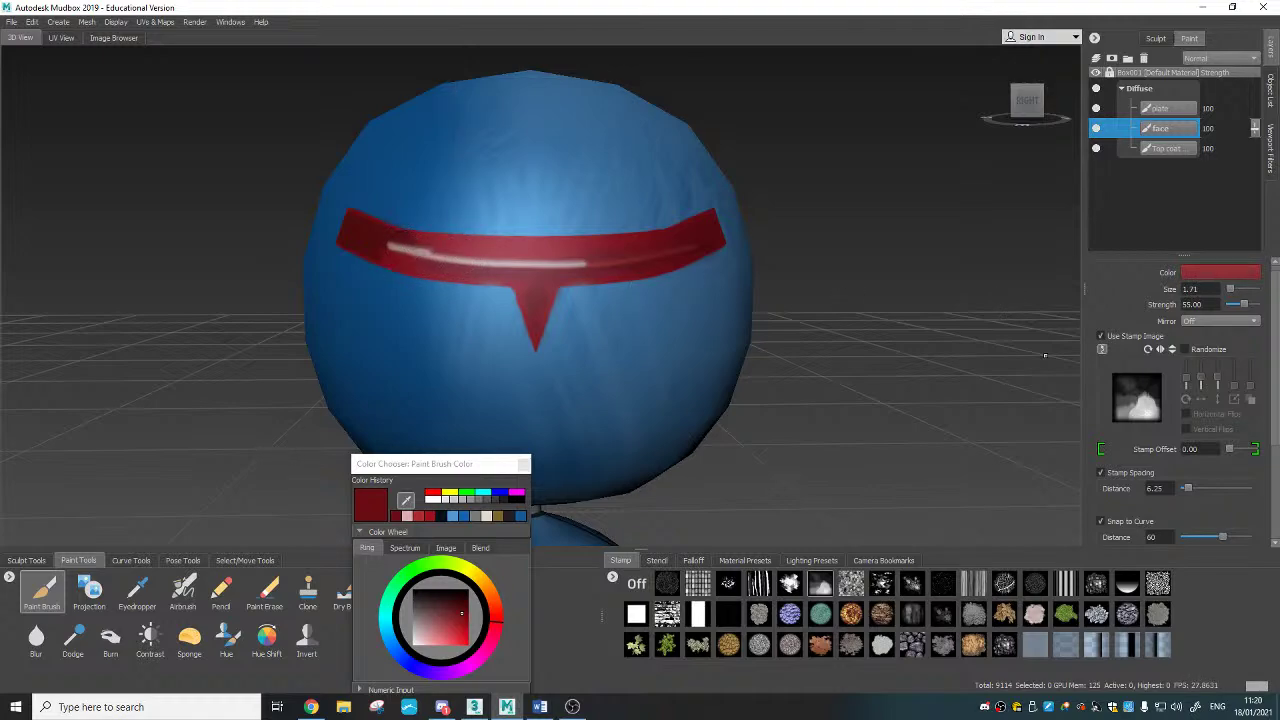
scroll(1134, 456, "down", 2)
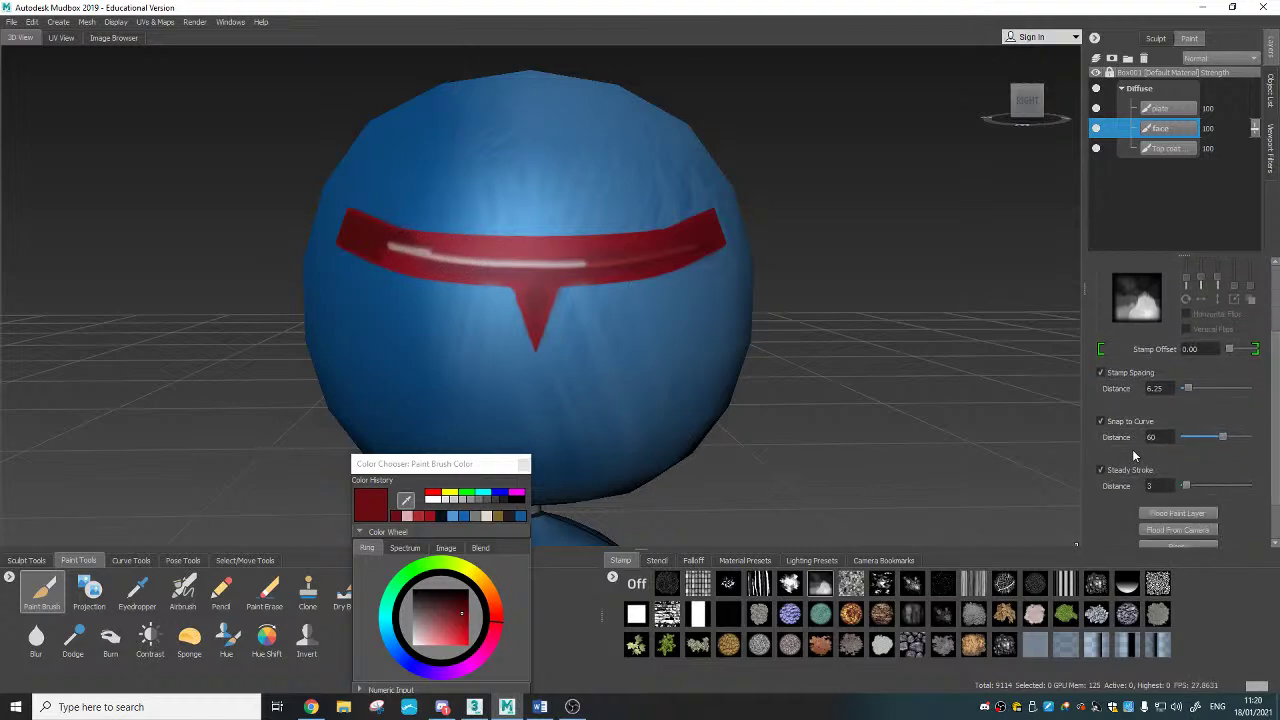
left_click(1101, 470)
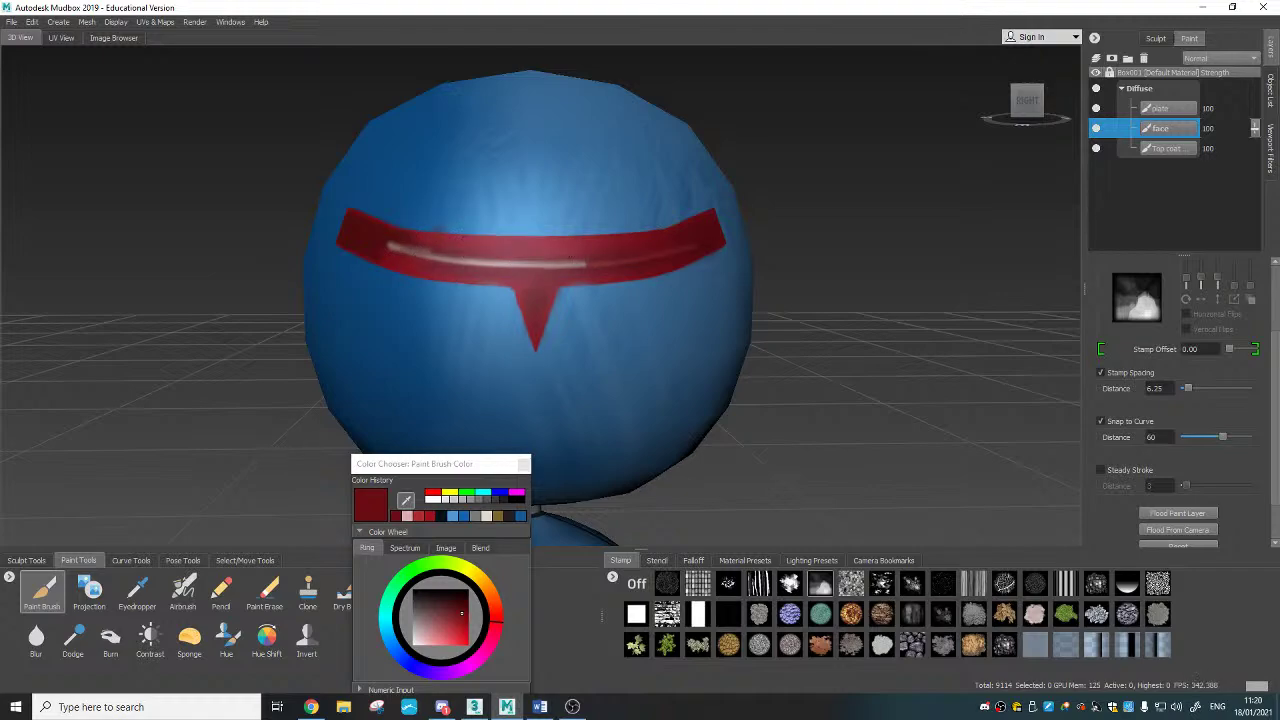
left_click_drag(449, 259, 458, 254)
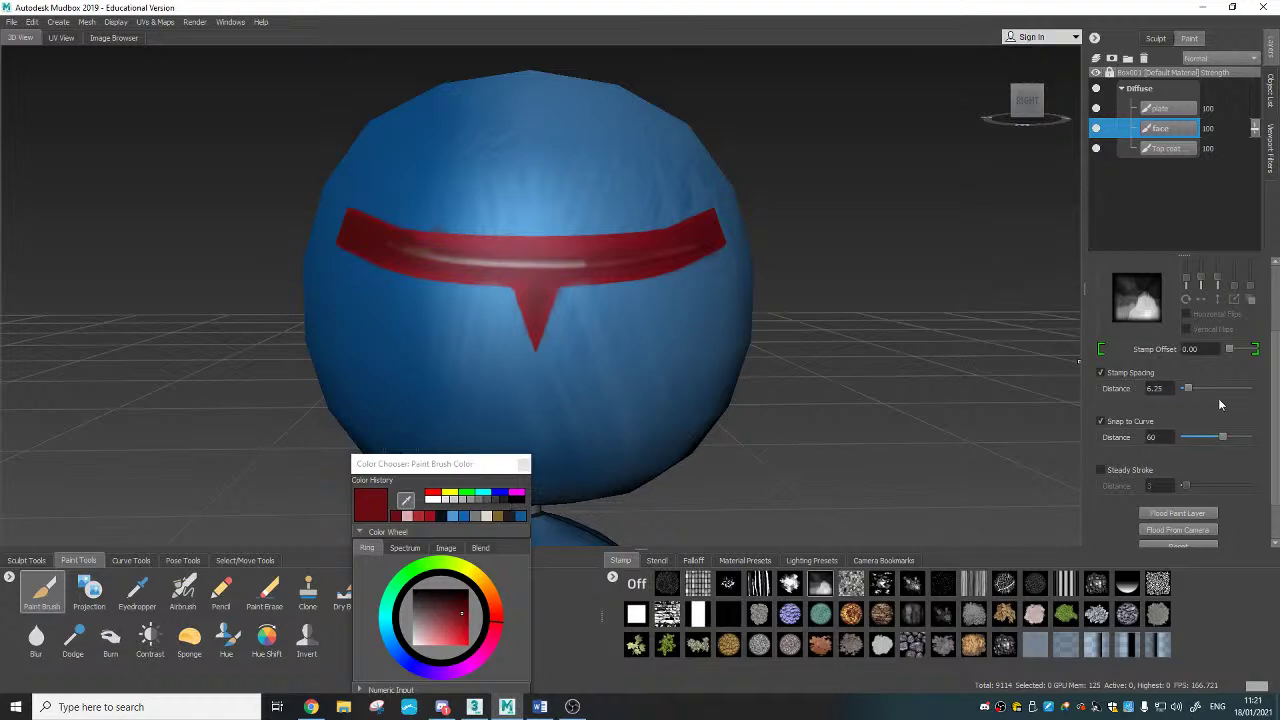
Step: Select the plate layer and set the Paint Brush to near-black, size 0.30, with the stamp image turned off
scroll(1277, 405, "up", 1)
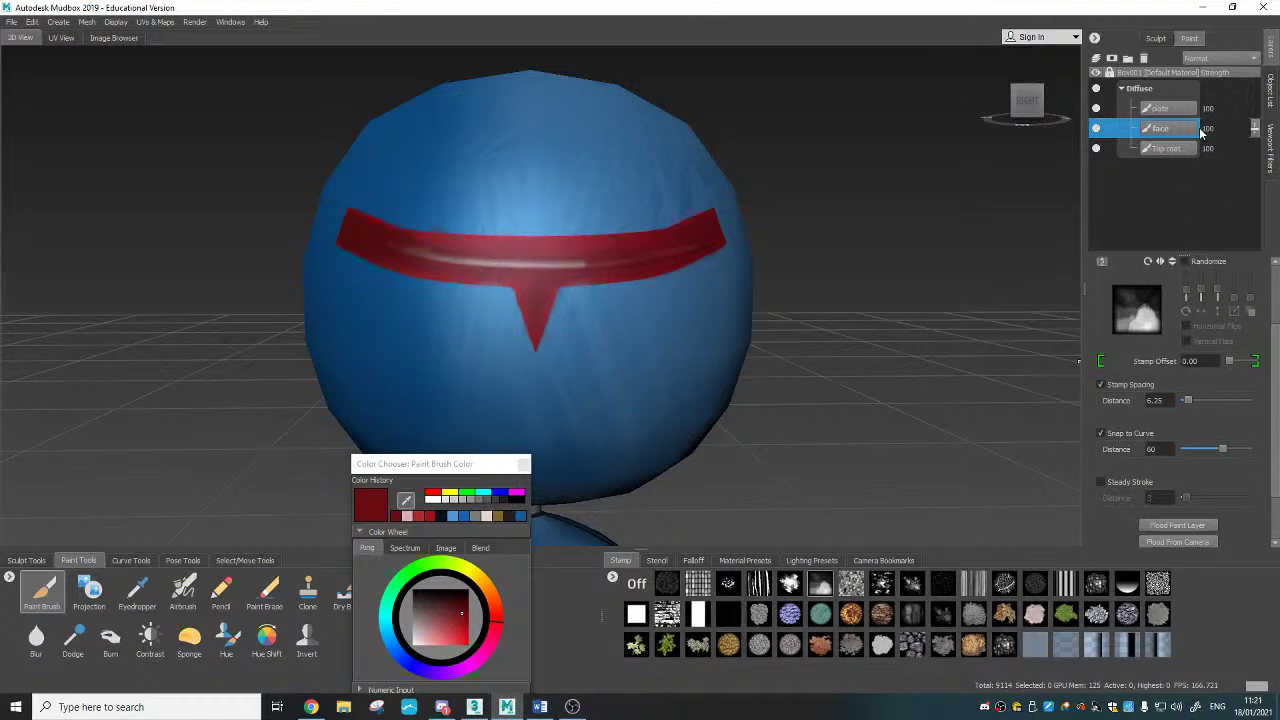
left_click(1176, 111)
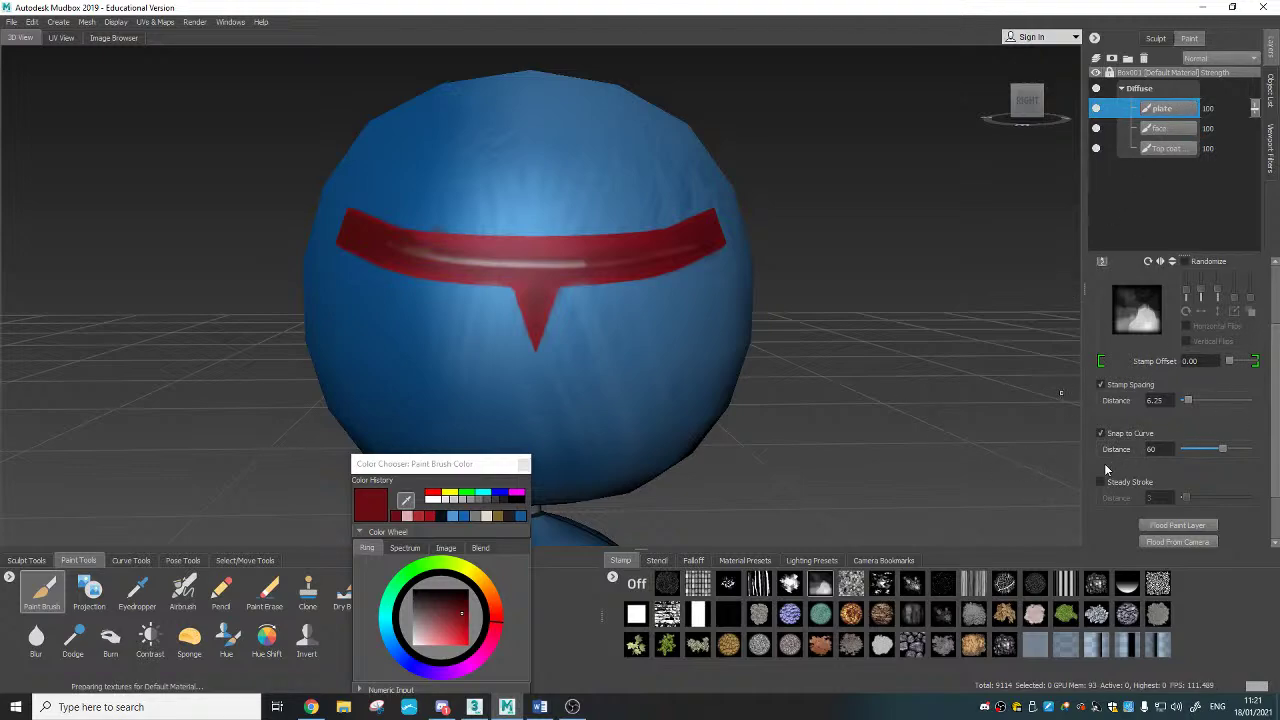
scroll(1200, 274, "up", 5)
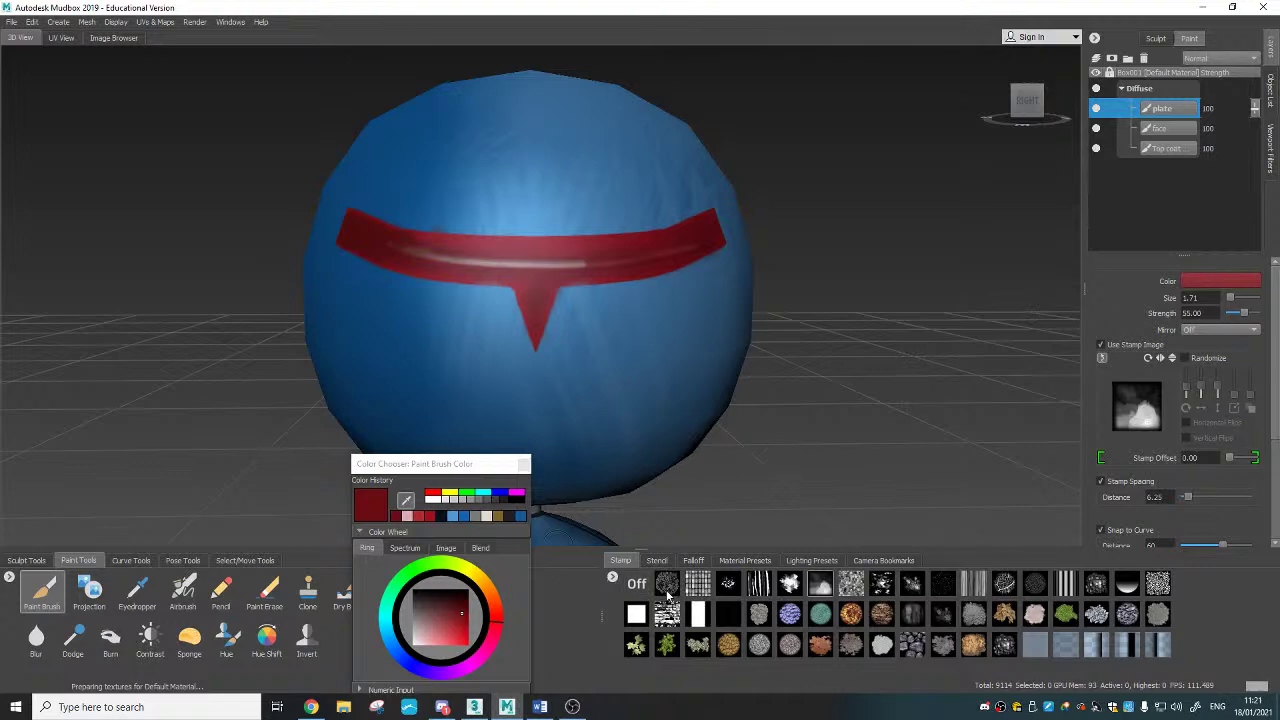
left_click(1100, 344)
left_click(1191, 286)
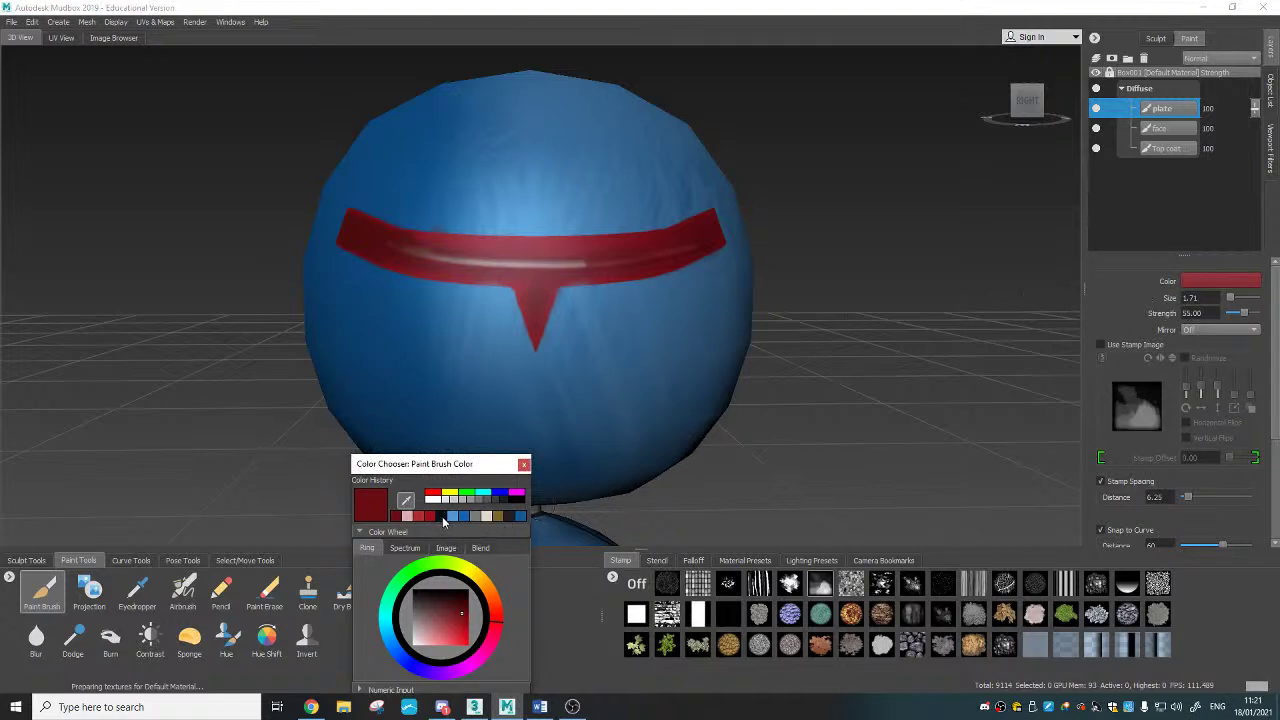
left_click(445, 516)
left_click_drag(1212, 299, 1118, 282)
type(".3")
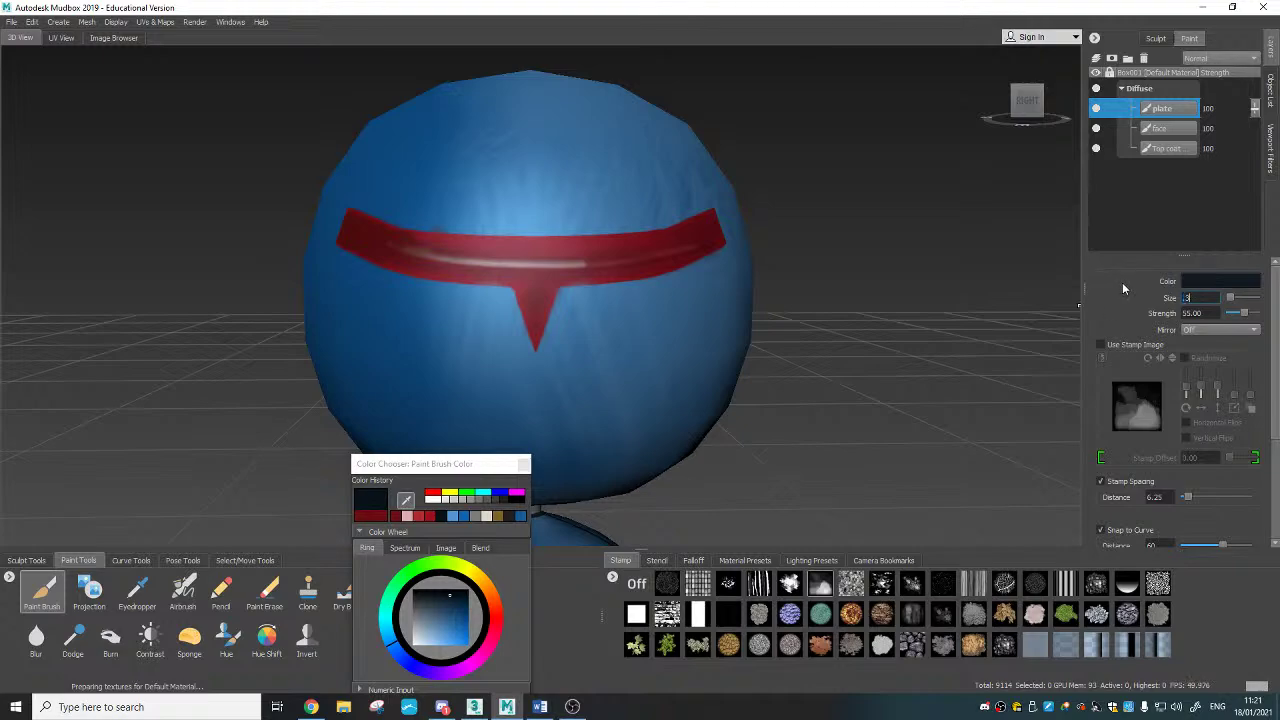
key("Return")
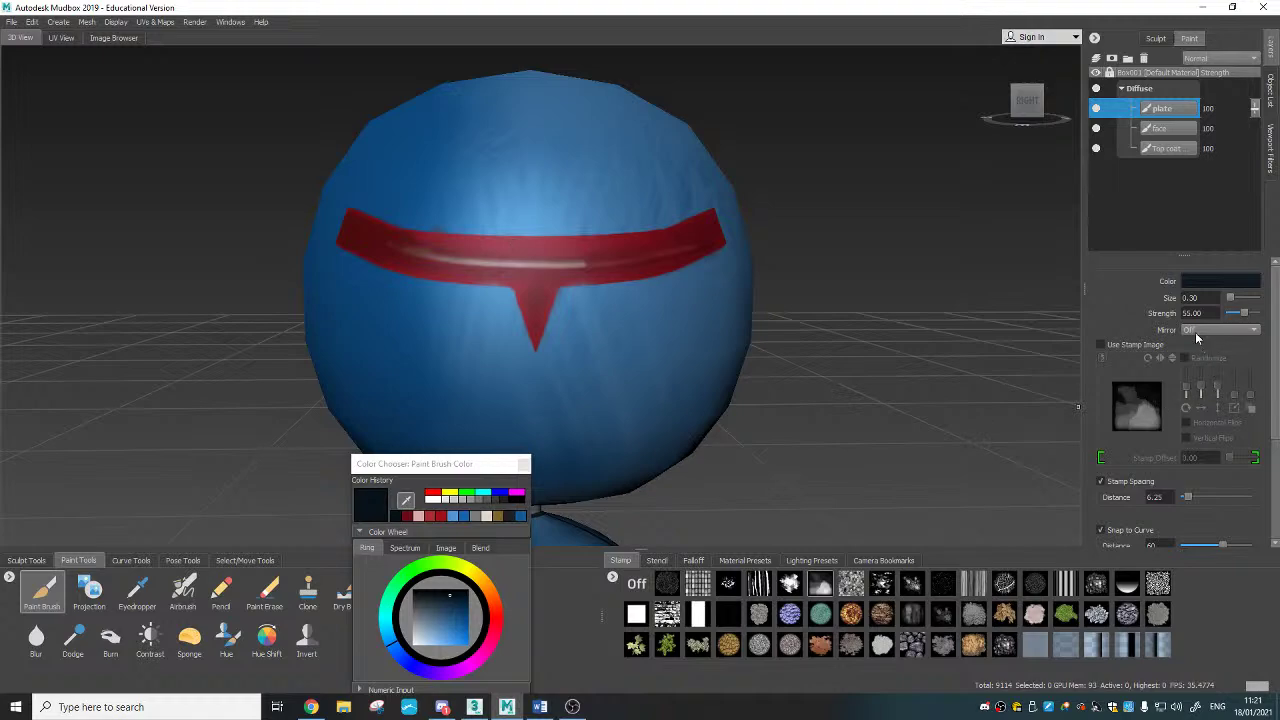
Step: Mirror the brush across Z and paint a thin near-black outline along the visor band's upper edge
left_click(1195, 332)
left_click(1193, 382)
left_click_drag(388, 222, 570, 237)
mouse_move(353, 208)
left_mouse_down()
mouse_move(432, 233)
mouse_move(560, 241)
left_mouse_up()
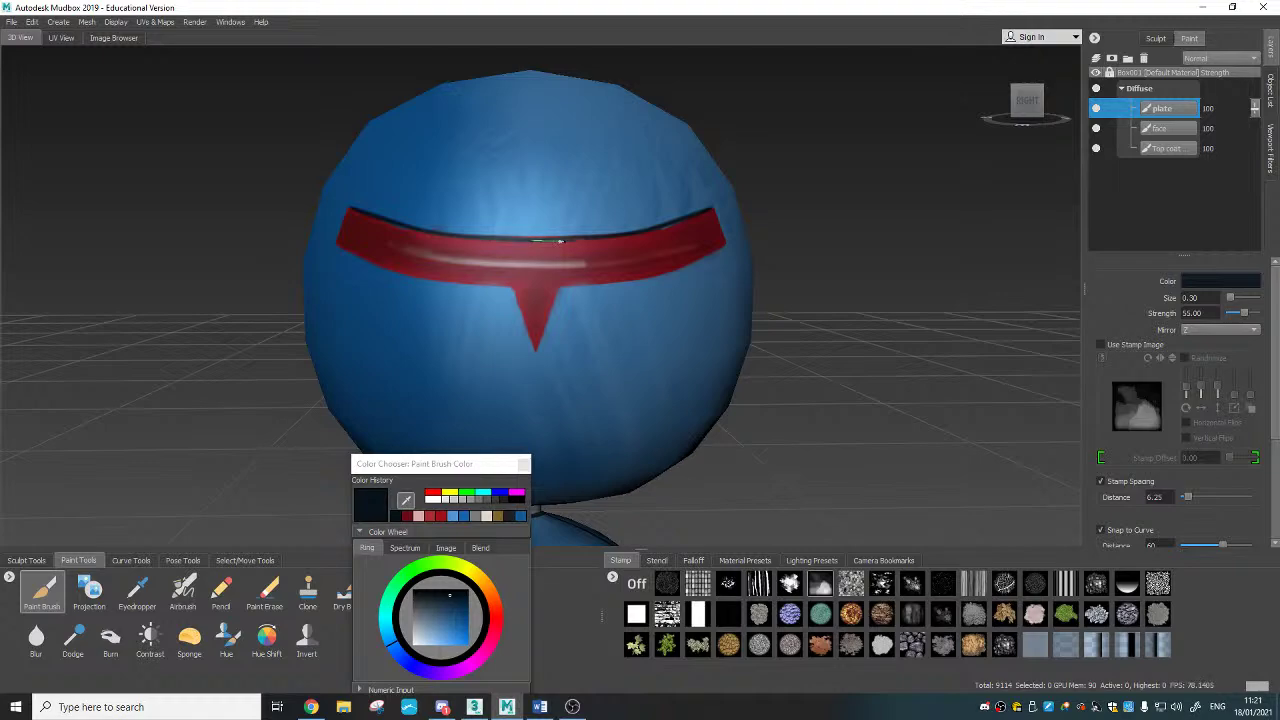
mouse_move(348, 208)
left_mouse_down()
mouse_move(446, 236)
mouse_move(545, 236)
left_mouse_up()
Step: Outline the visor's lower edge, outer ends and pointed nose with the mirrored near-black brush on the plate layer
mouse_move(345, 207)
left_mouse_down()
mouse_move(327, 258)
mouse_move(466, 230)
mouse_move(453, 262)
mouse_move(470, 224)
mouse_move(448, 294)
mouse_move(467, 273)
mouse_move(598, 308)
mouse_move(703, 312)
left_mouse_up()
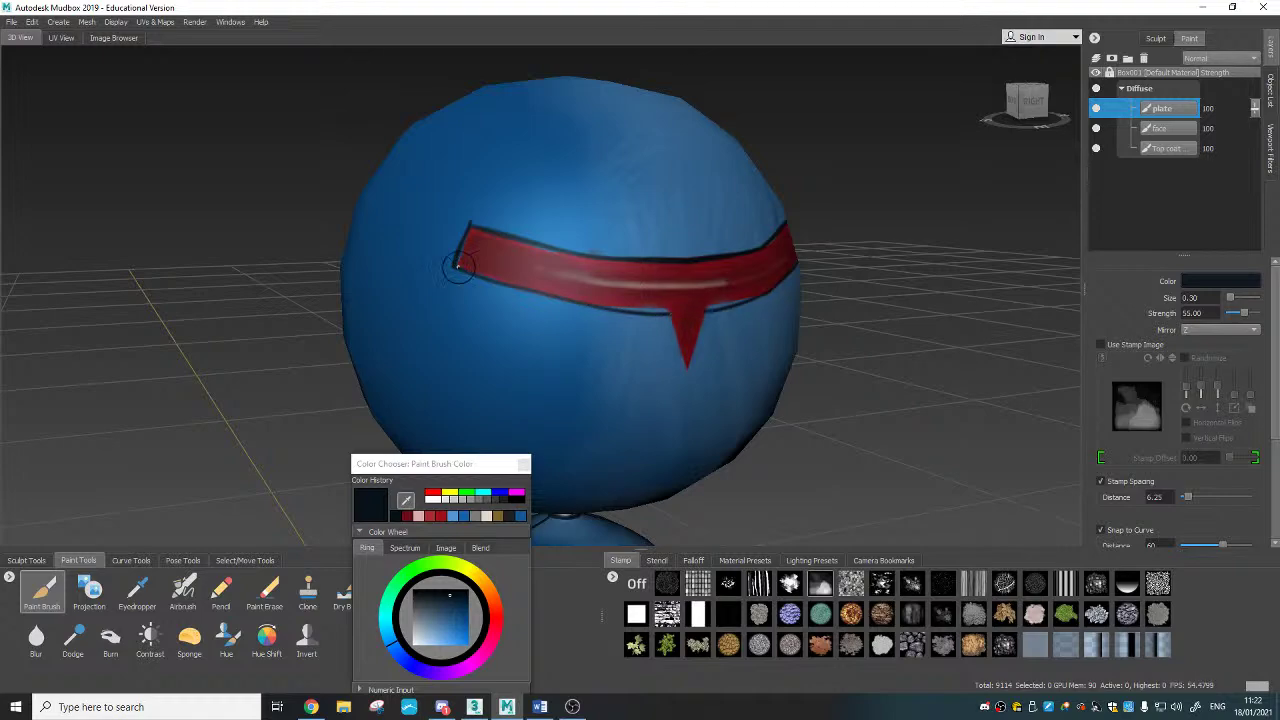
mouse_move(459, 267)
left_mouse_down()
mouse_move(614, 311)
mouse_move(683, 313)
mouse_move(668, 324)
mouse_move(692, 403)
left_mouse_up()
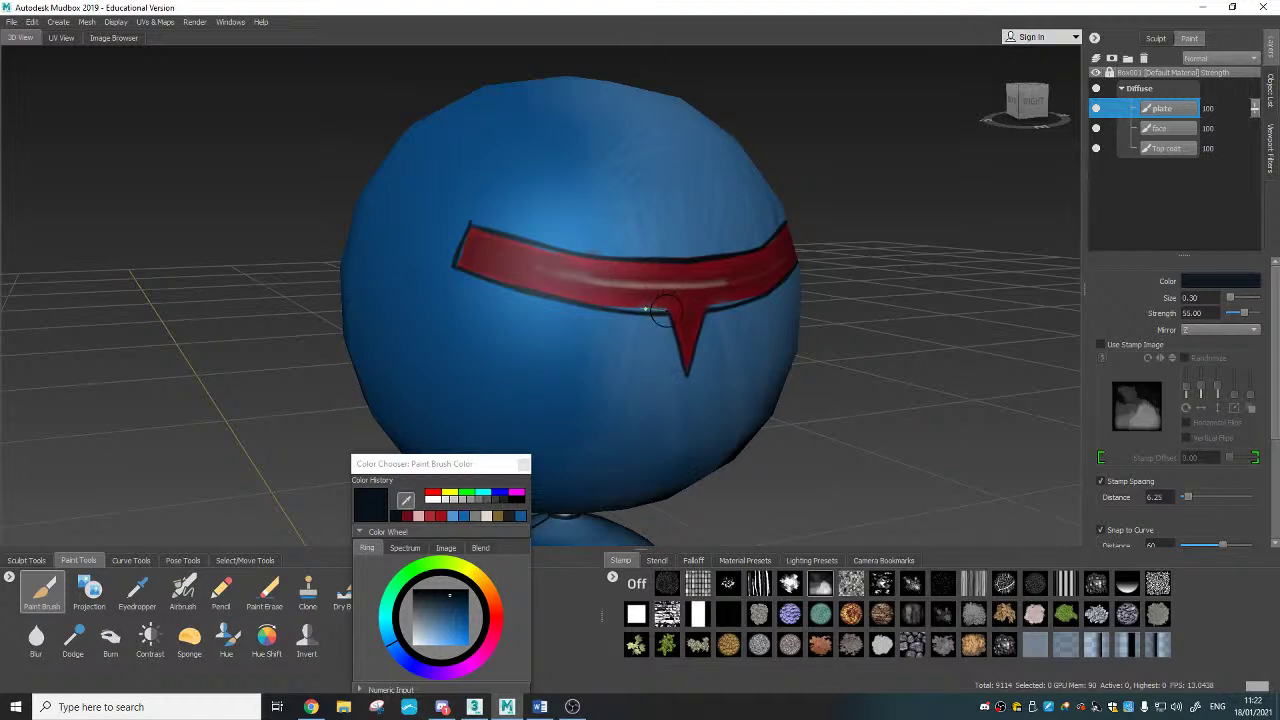
left_click_drag(667, 311, 668, 311)
Step: On the face layer, turn off Steady Stroke and touch up the visor's lower edge around the nose with dark and brighter red
left_click(1171, 129)
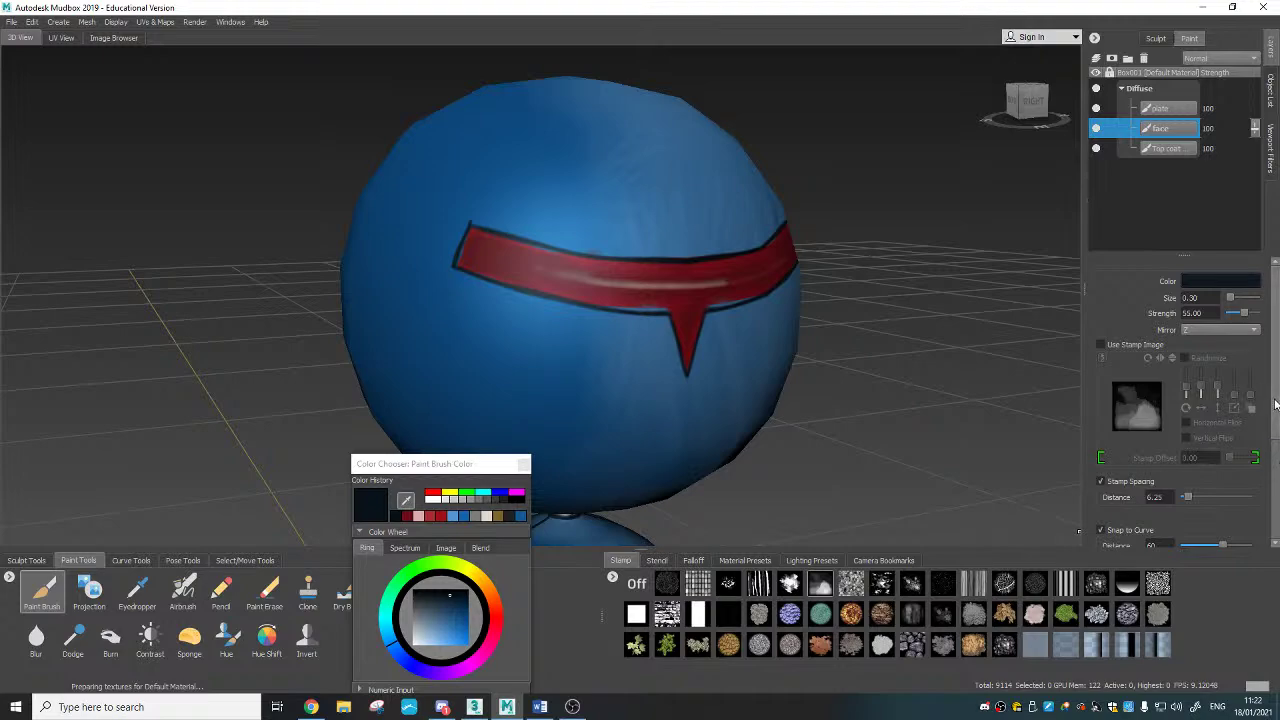
scroll(1276, 406, "down", 3)
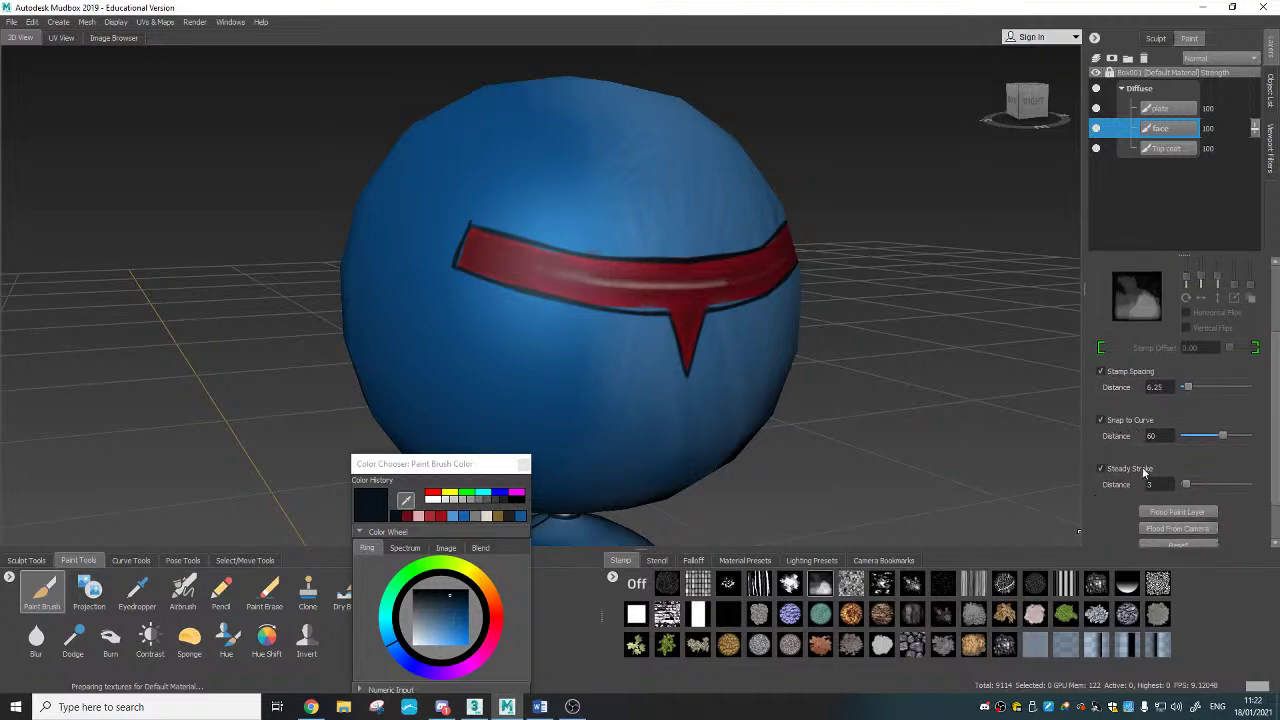
left_click(1101, 468)
left_click(411, 516)
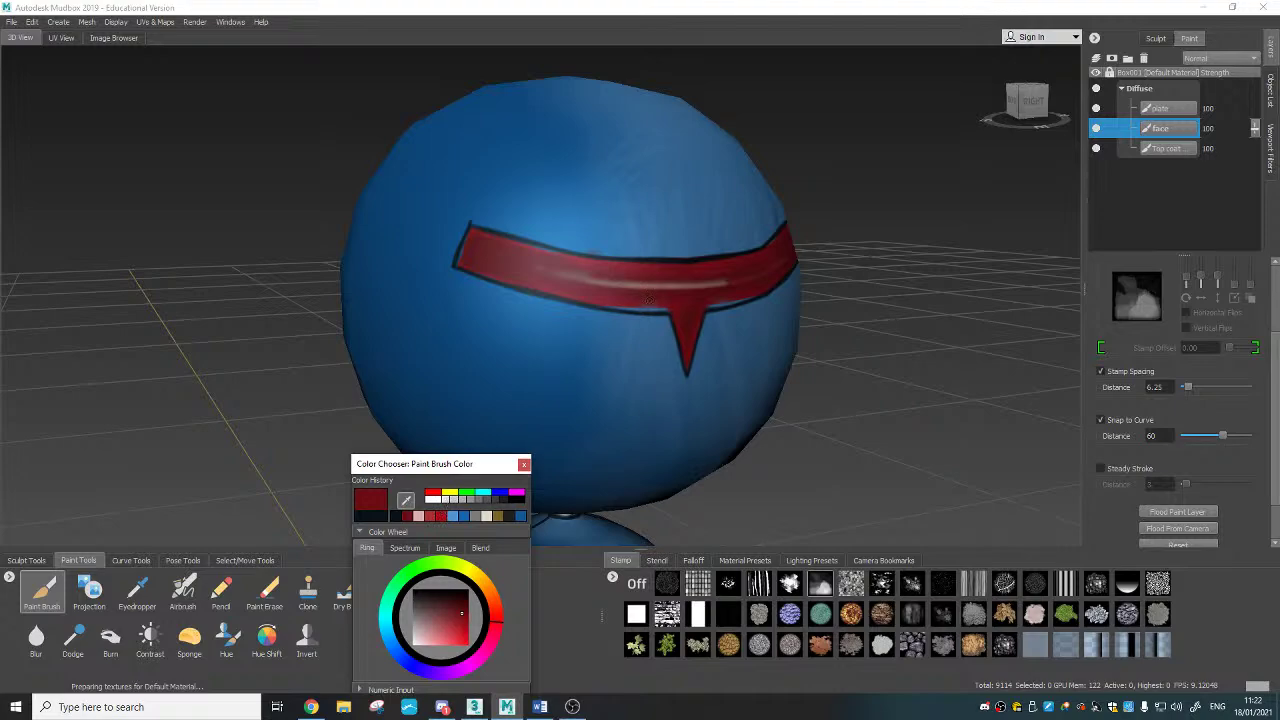
left_click_drag(648, 300, 658, 306)
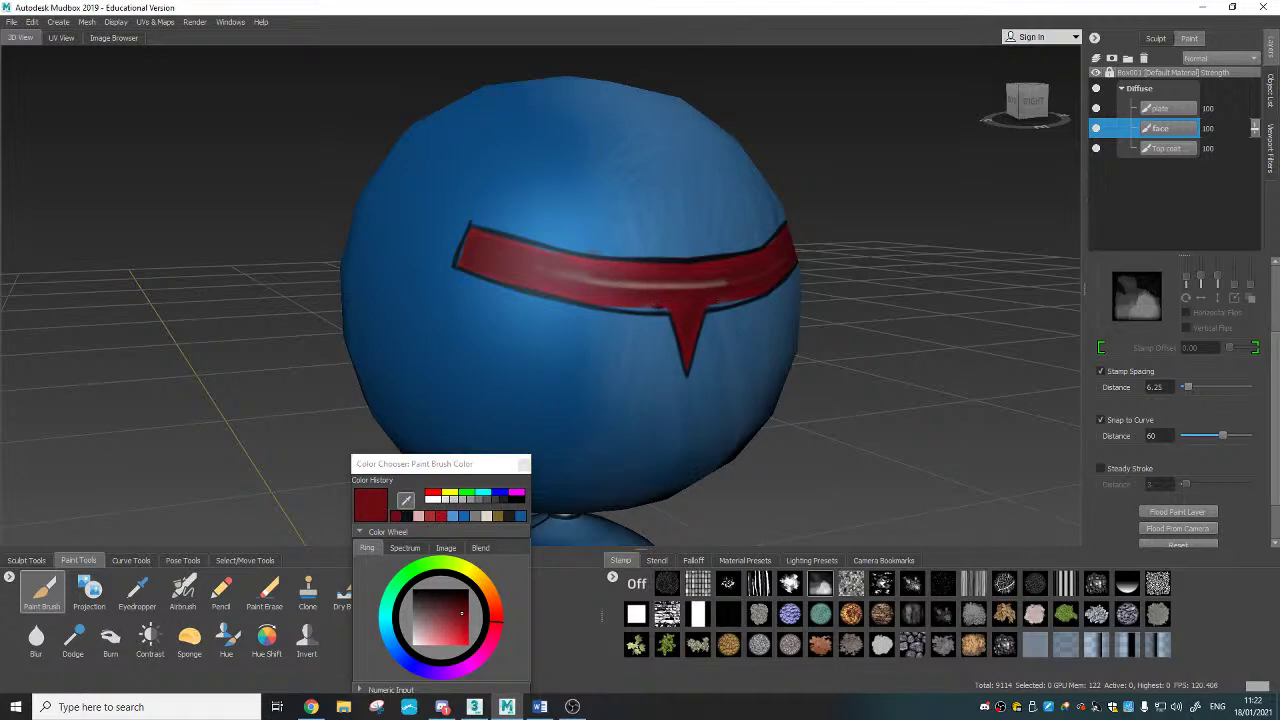
left_click(442, 516)
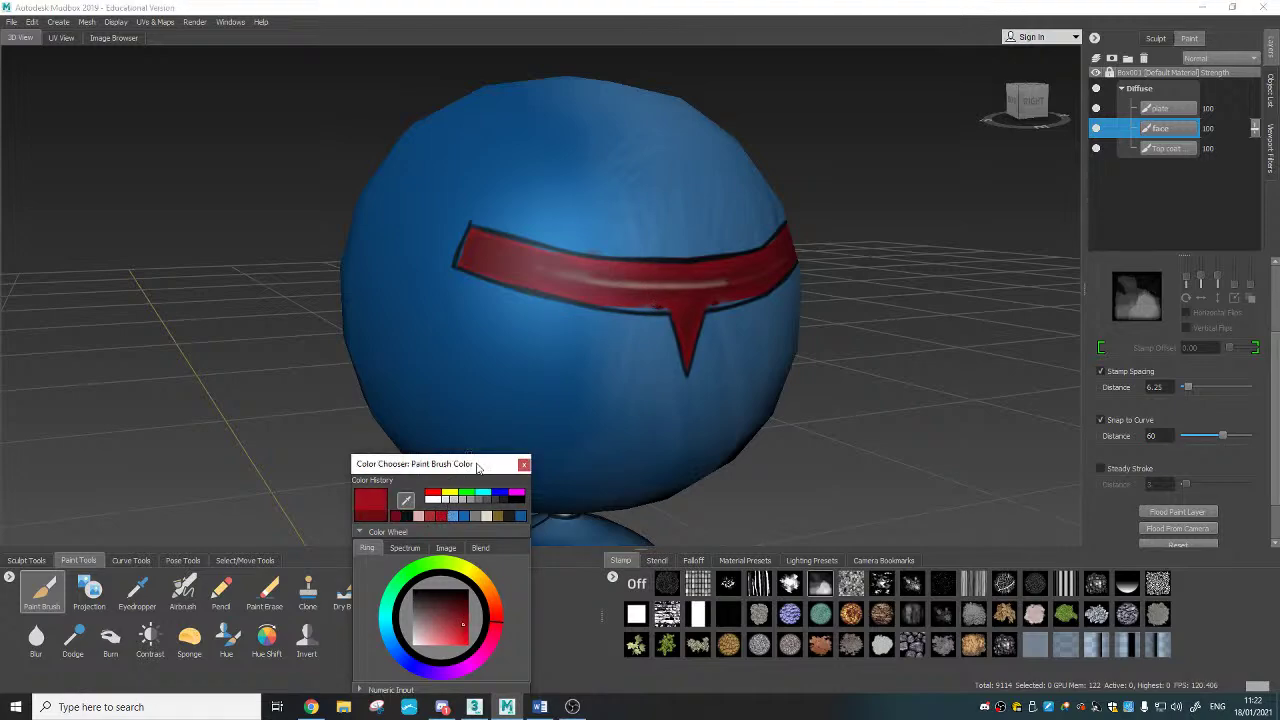
left_click(652, 324)
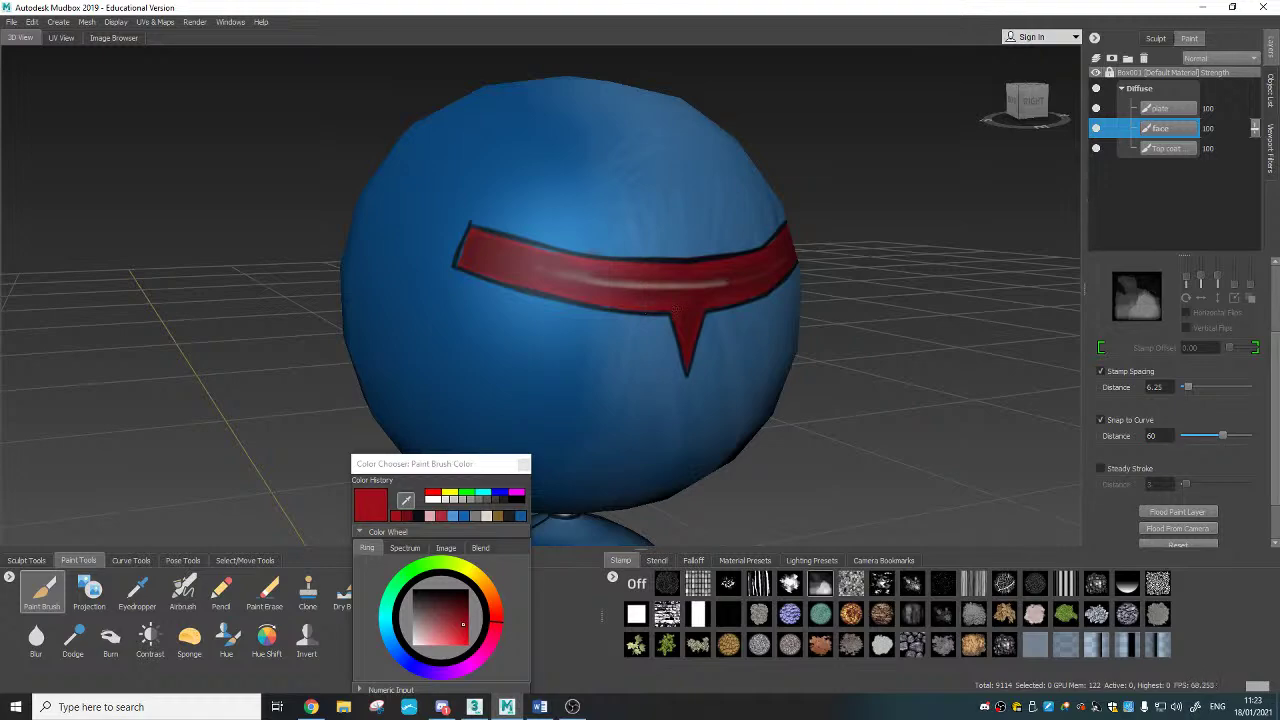
left_click(405, 516)
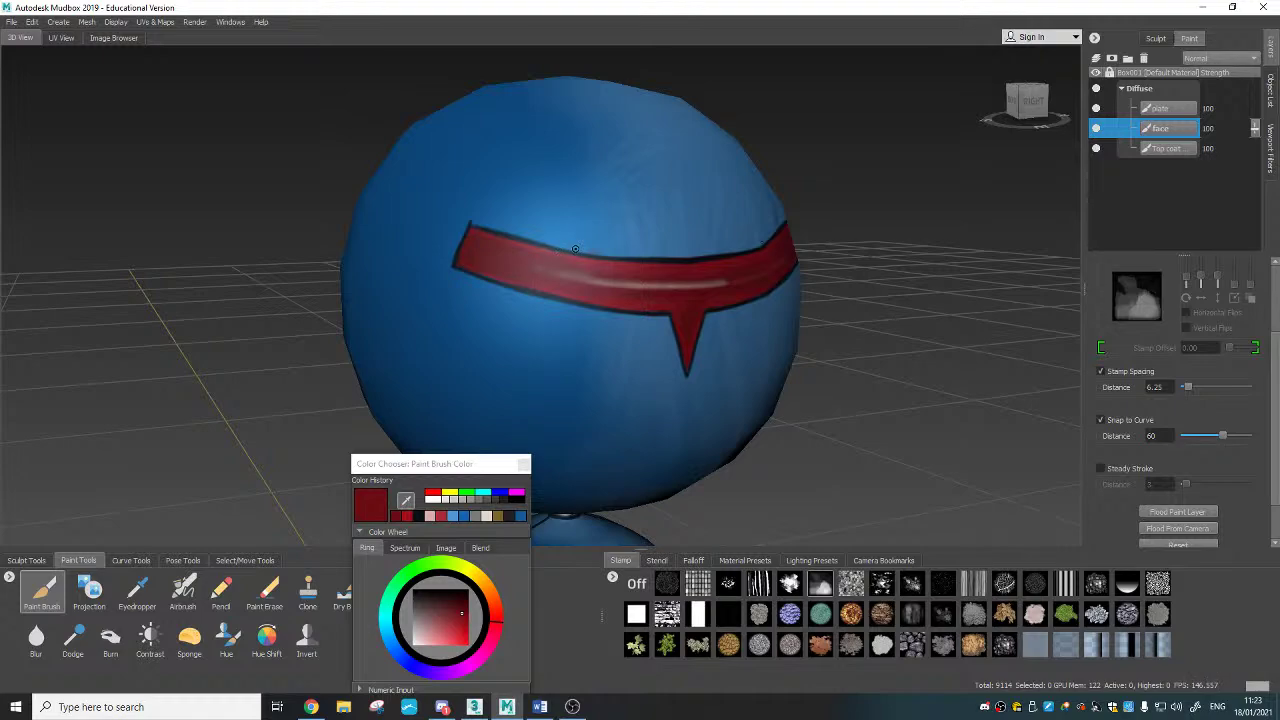
Step: Select the plate layer and set the Paint Brush to near-black with Steady Stroke on and strength 100
left_click(421, 516)
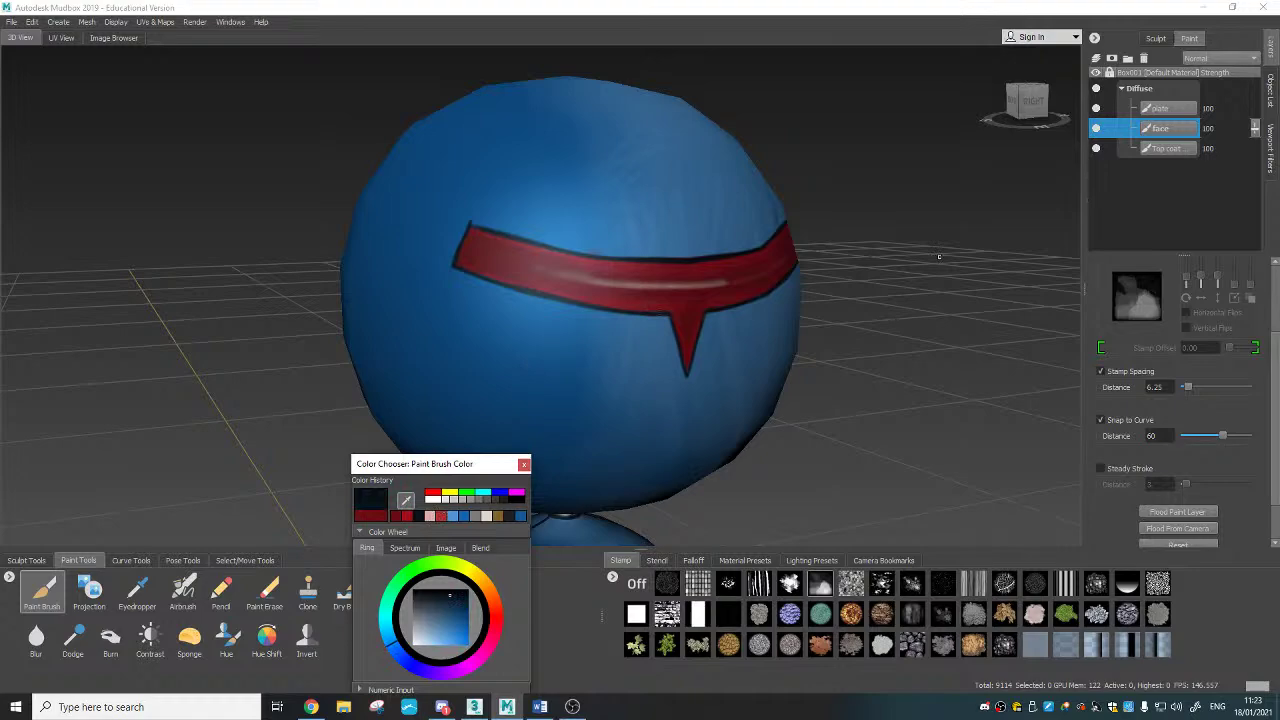
left_click(1163, 108)
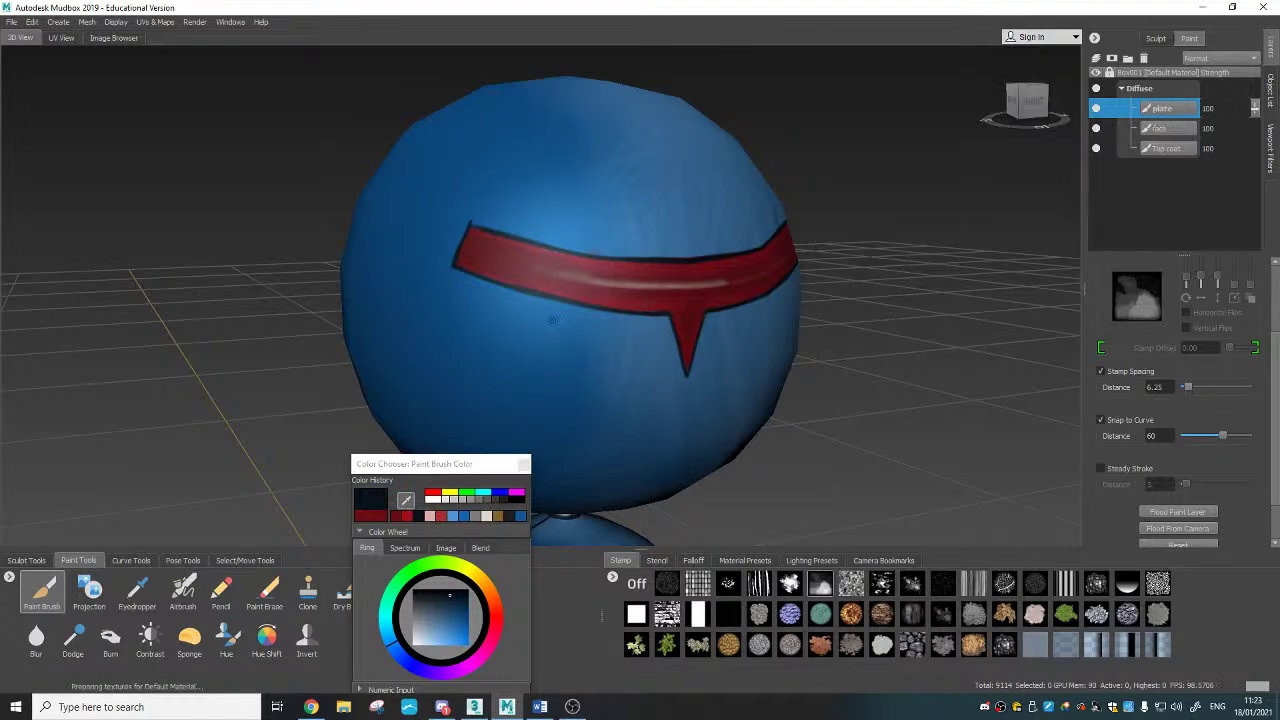
mouse_move(691, 434)
left_mouse_down("alt")
mouse_move(688, 402)
mouse_move(677, 437)
left_mouse_up("alt")
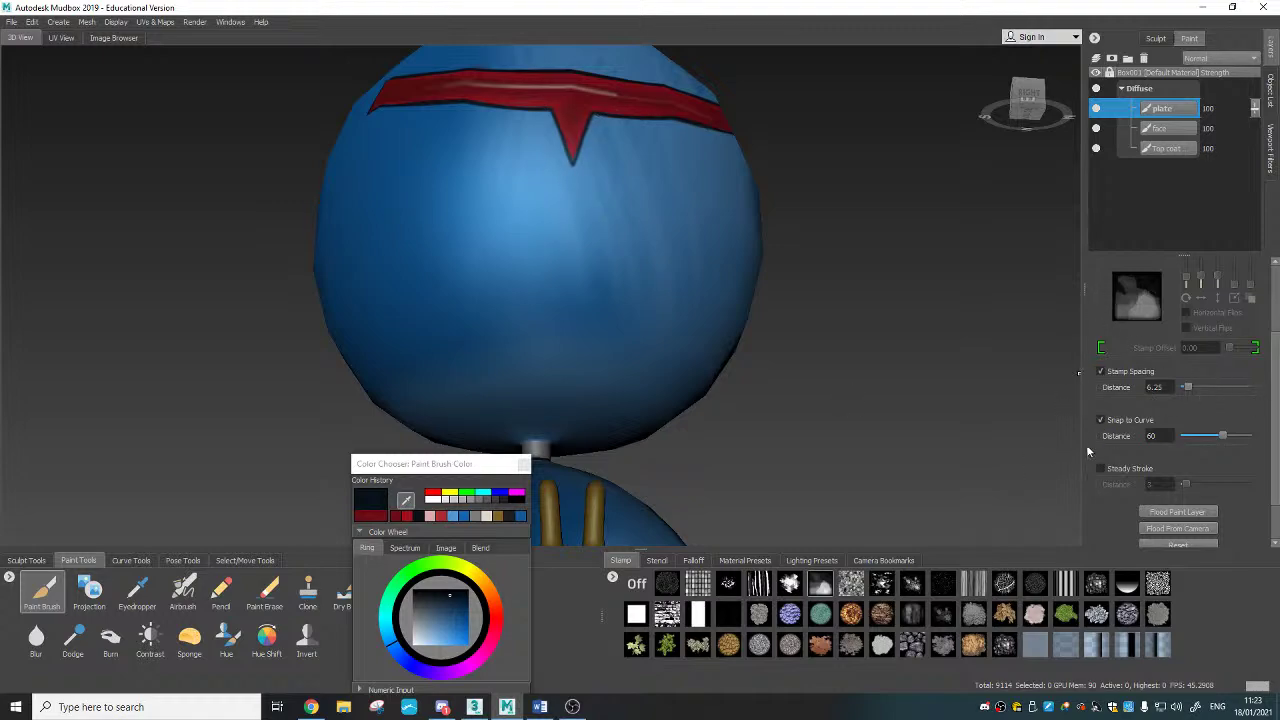
left_click(1101, 469)
scroll(1275, 470, "up", 1)
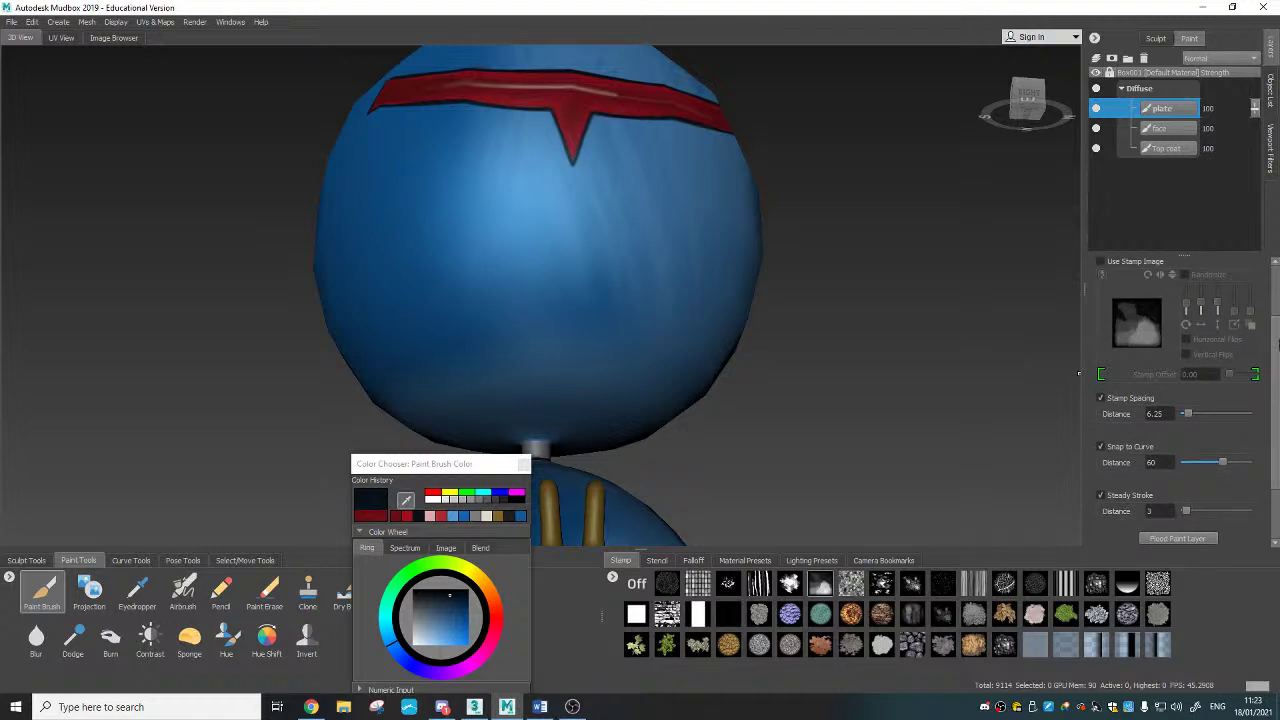
scroll(1268, 330, "up", 1)
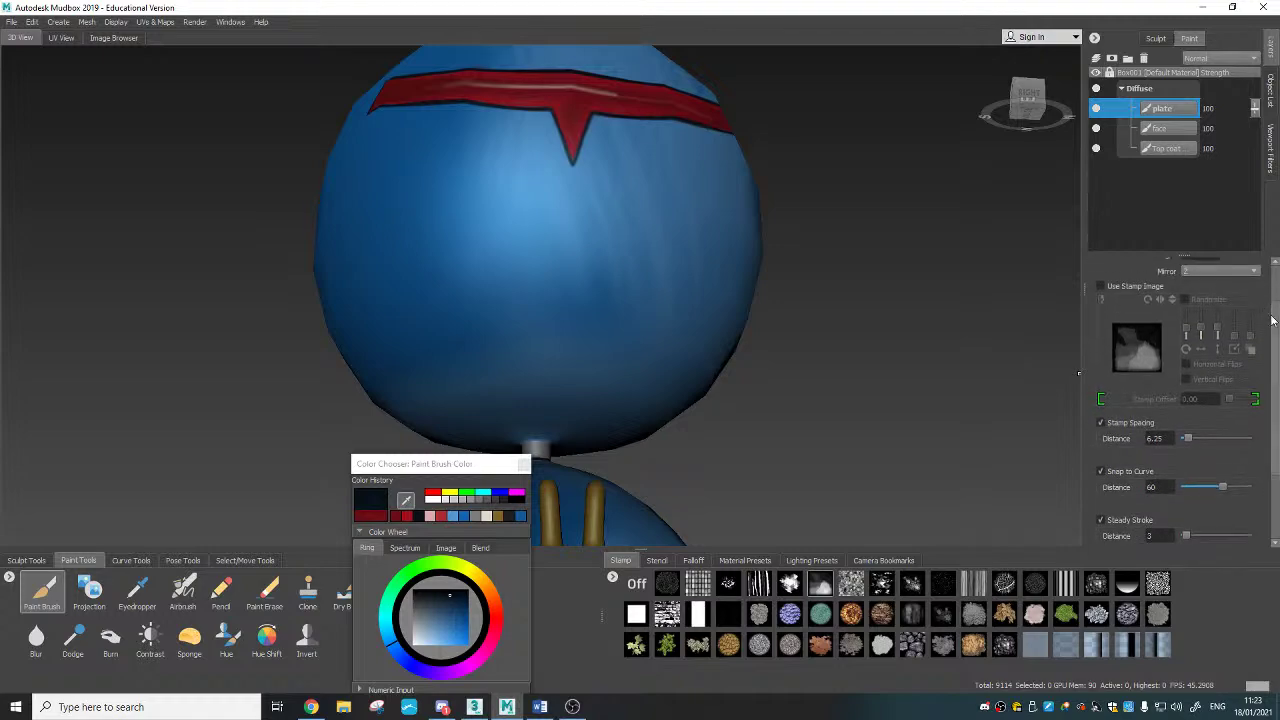
scroll(1272, 320, "up", 1)
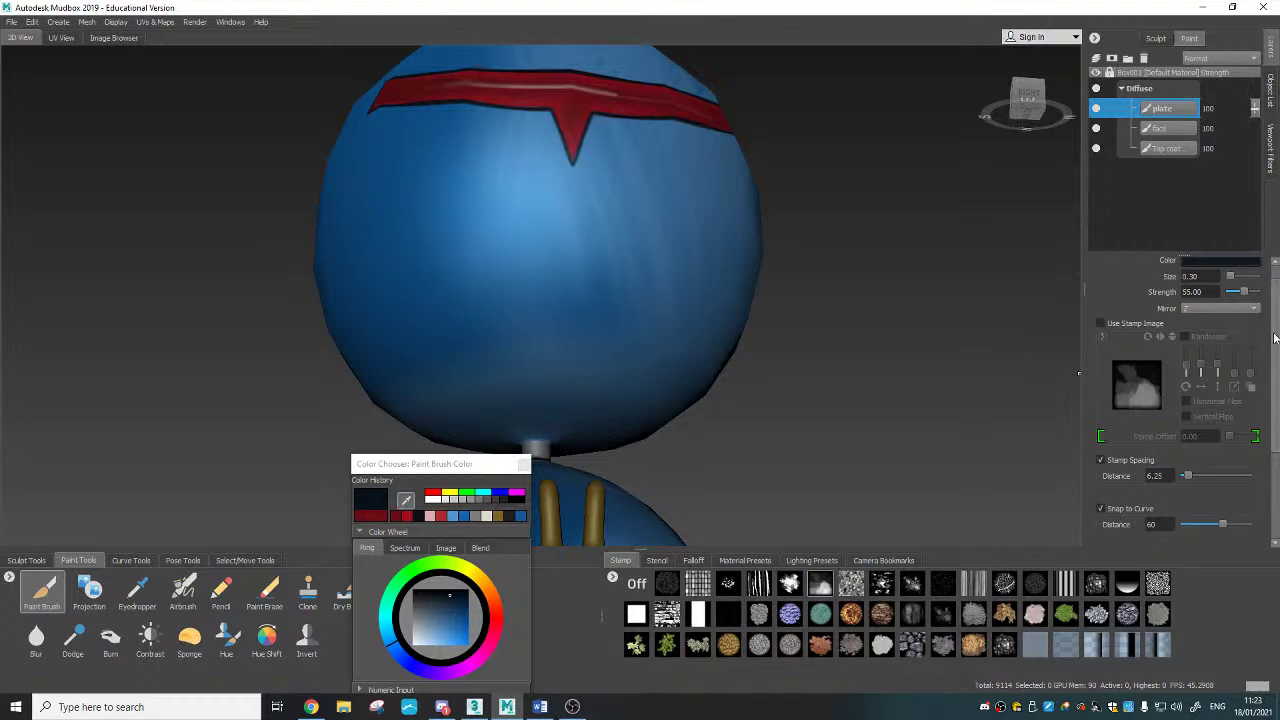
scroll(1274, 338, "up", 1)
left_click_drag(1243, 312, 1260, 313)
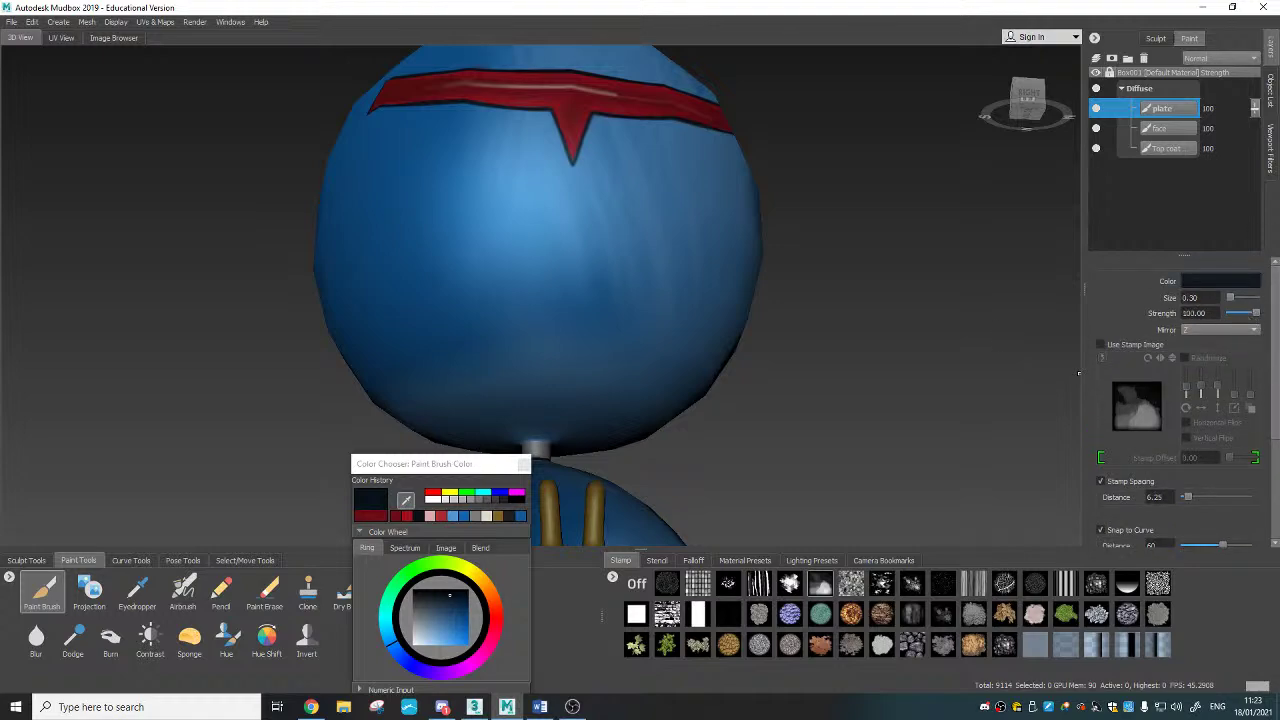
left_click(693, 561)
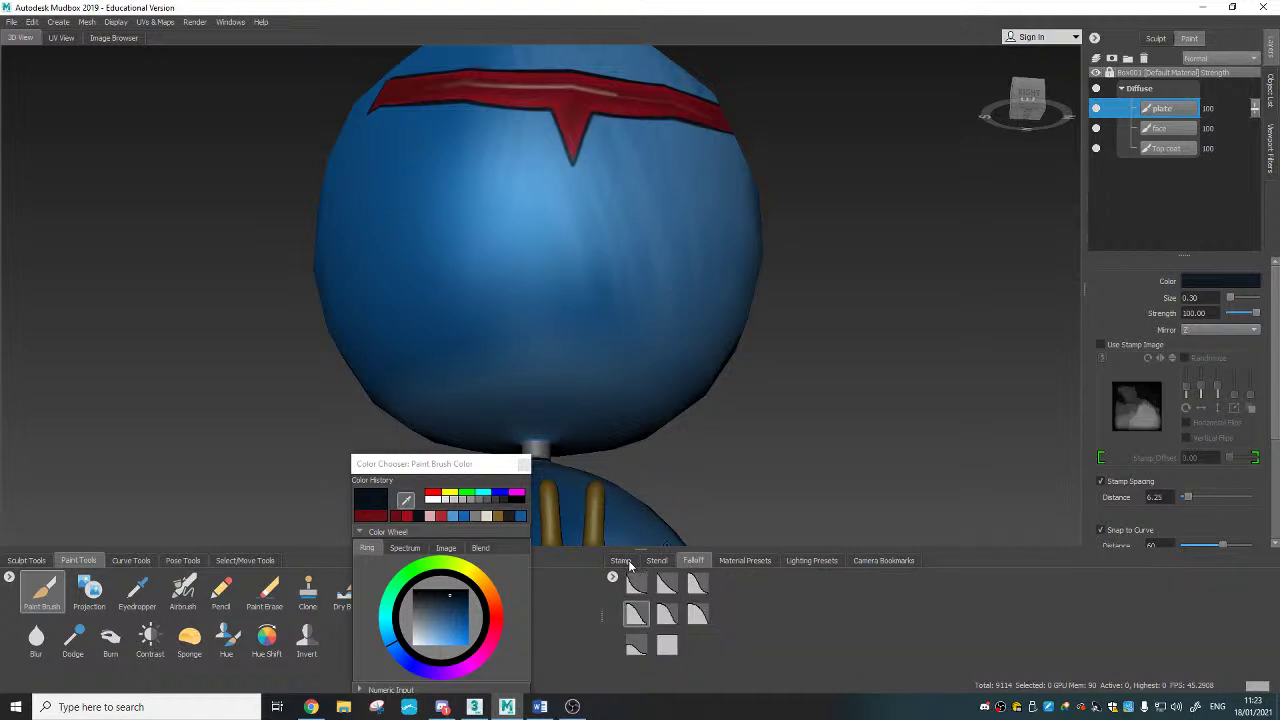
left_click(621, 561)
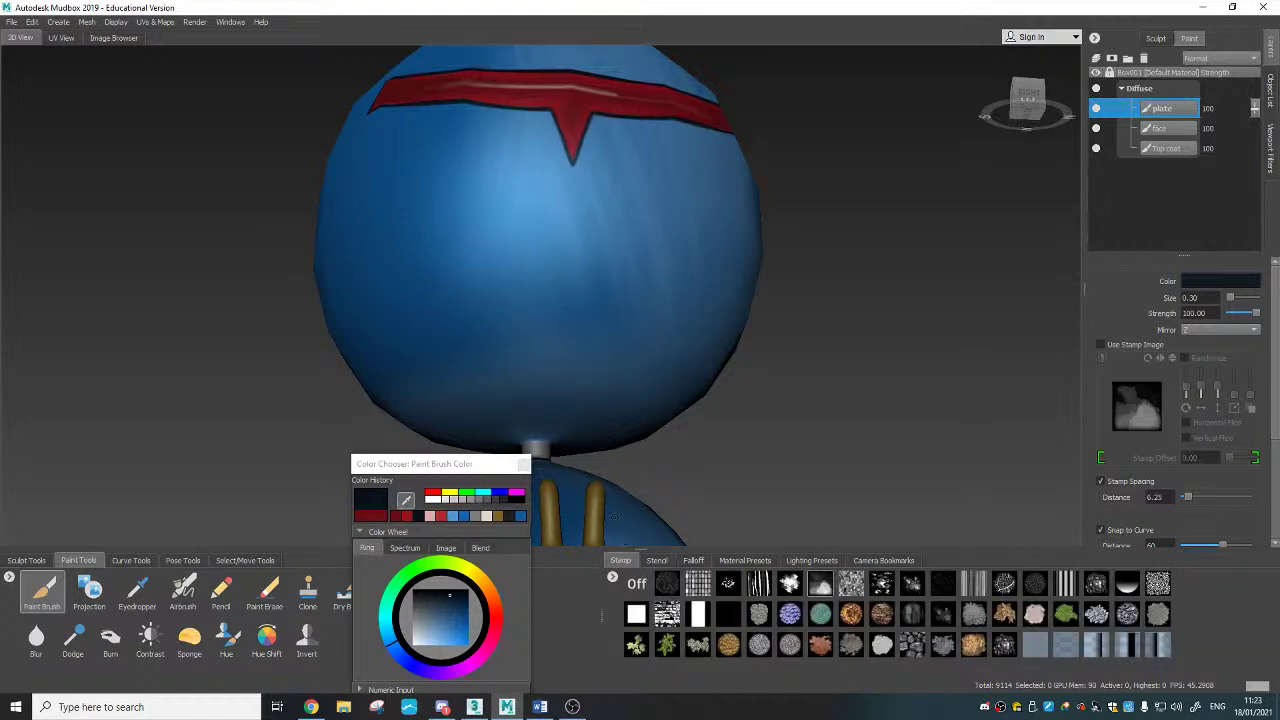
Step: Paint a thin near-black seam line from the visor's outer ends around the back of the head
left_click(573, 163)
left_click_drag(479, 239, 657, 307, "alt")
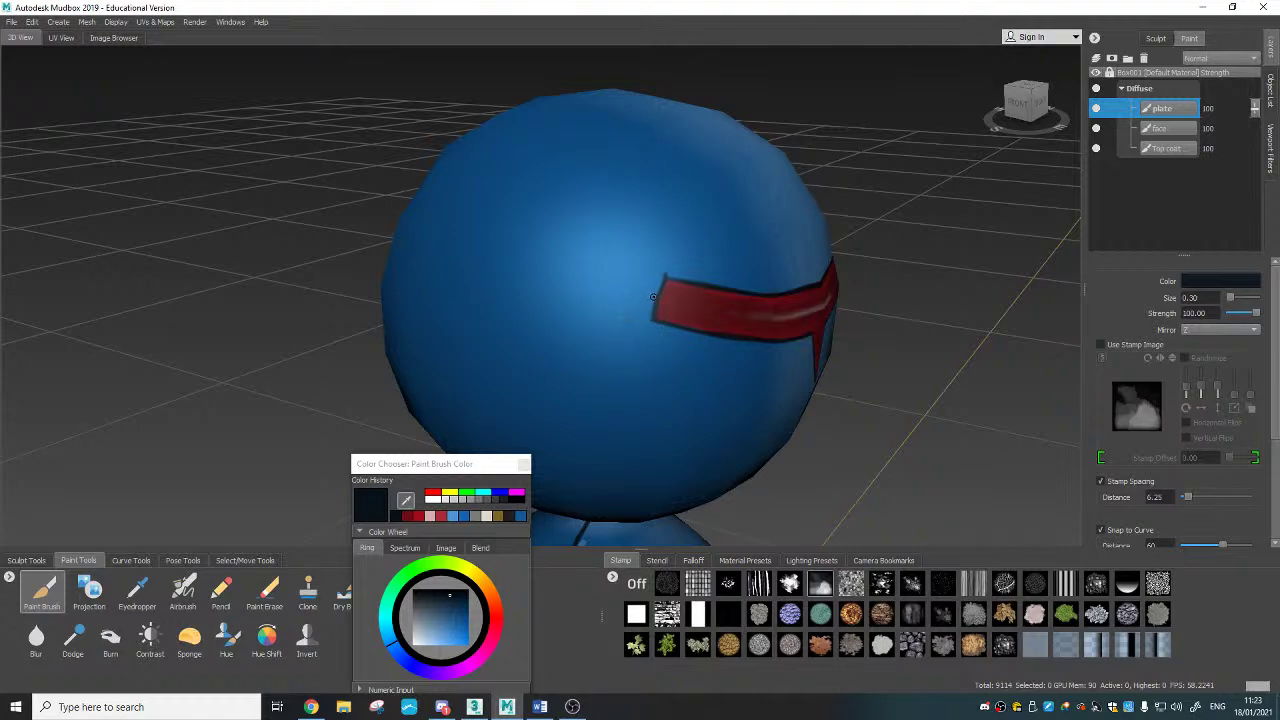
left_click_drag(630, 293, 619, 293)
mouse_move(650, 296)
left_mouse_down()
mouse_move(441, 266)
mouse_move(380, 227)
mouse_move(614, 342)
mouse_move(429, 213)
left_mouse_up()
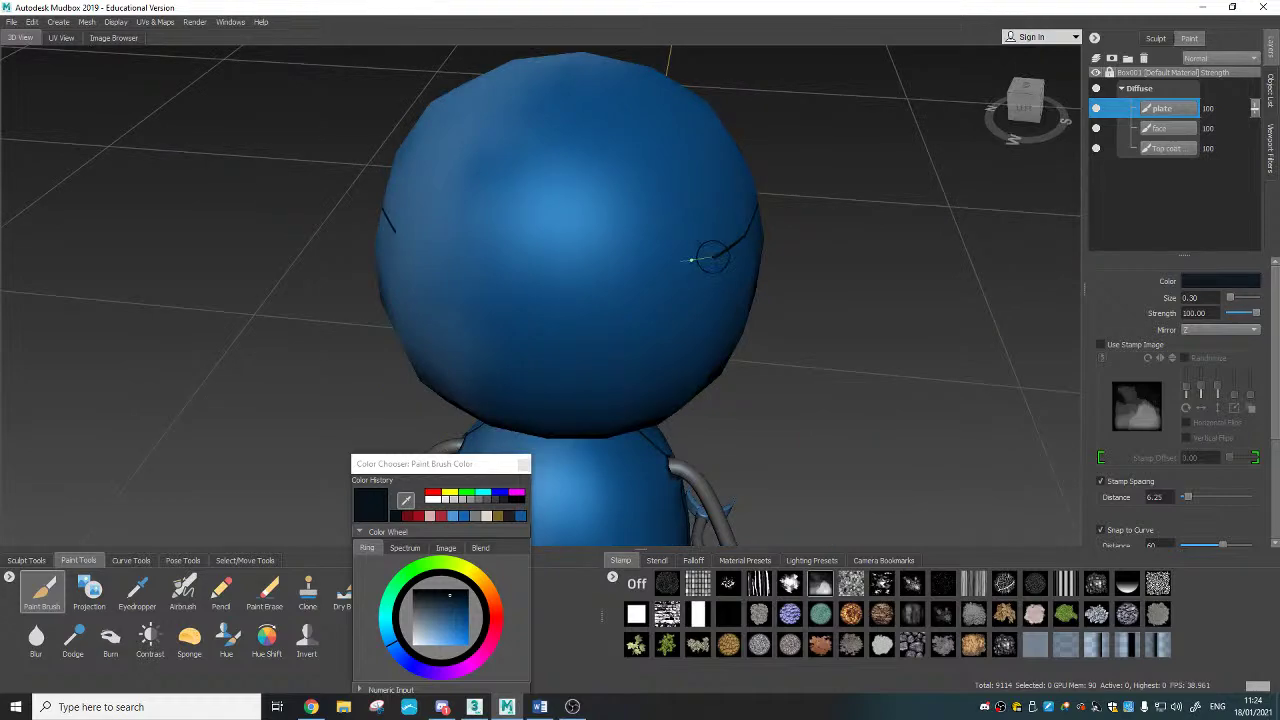
left_click_drag(685, 263, 505, 270)
mouse_move(587, 287)
left_mouse_down("alt")
mouse_move(490, 300)
mouse_move(526, 296)
left_mouse_up("alt")
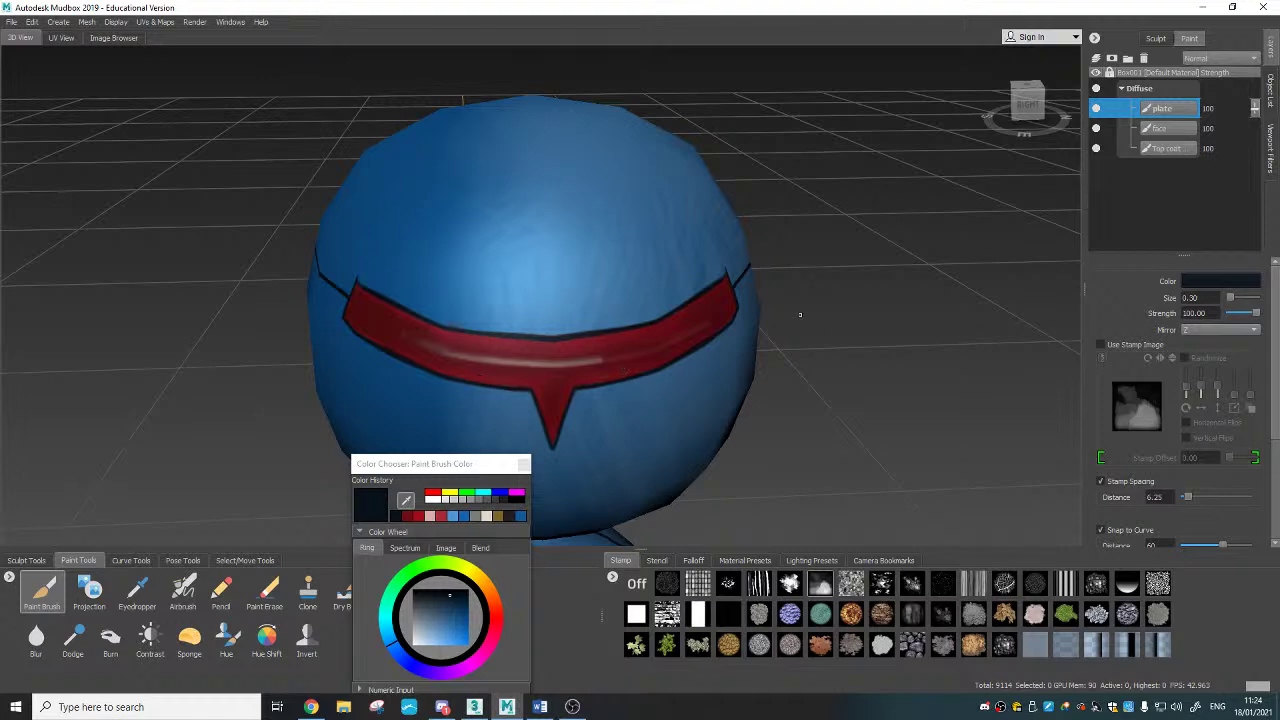
Step: Turn off Steady Stroke and dab near-black rivet dots around the visor's outer ends and above its upper edge
left_click_drag(950, 349, 914, 282, "alt")
left_click_drag(828, 283, 829, 268, "alt")
left_click_drag(530, 270, 555, 219, "alt")
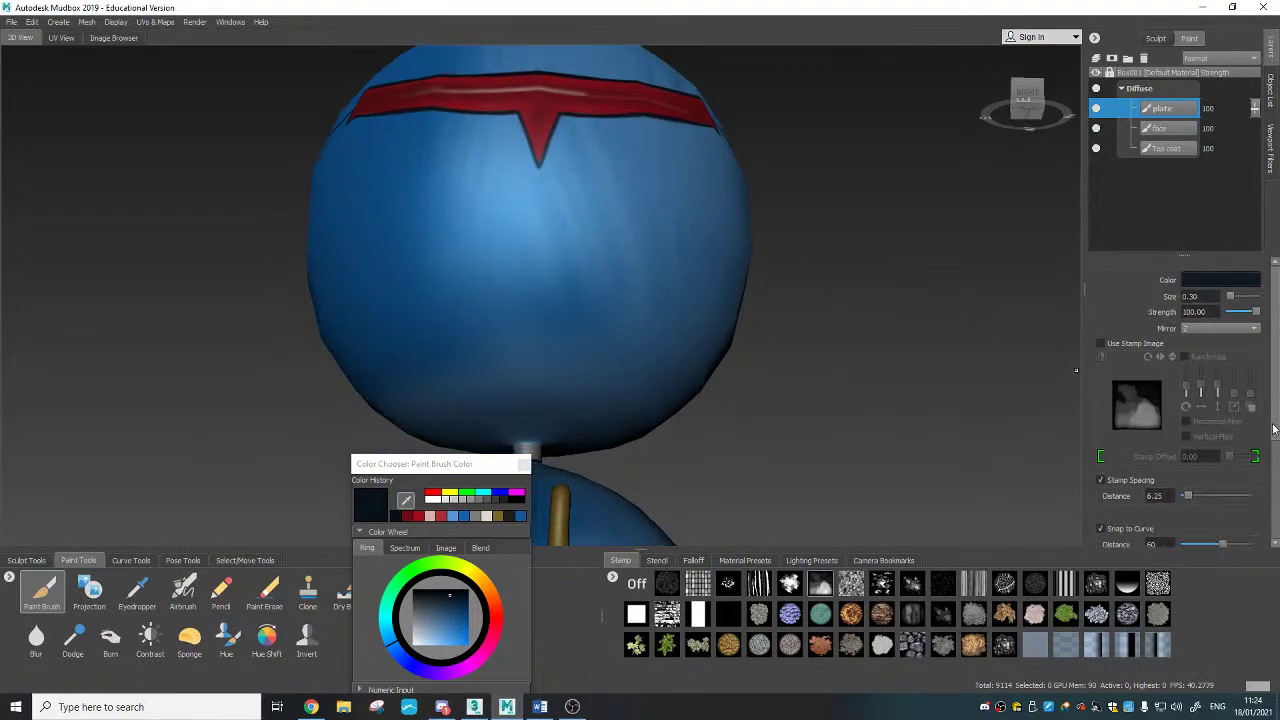
scroll(1276, 420, "down", 3)
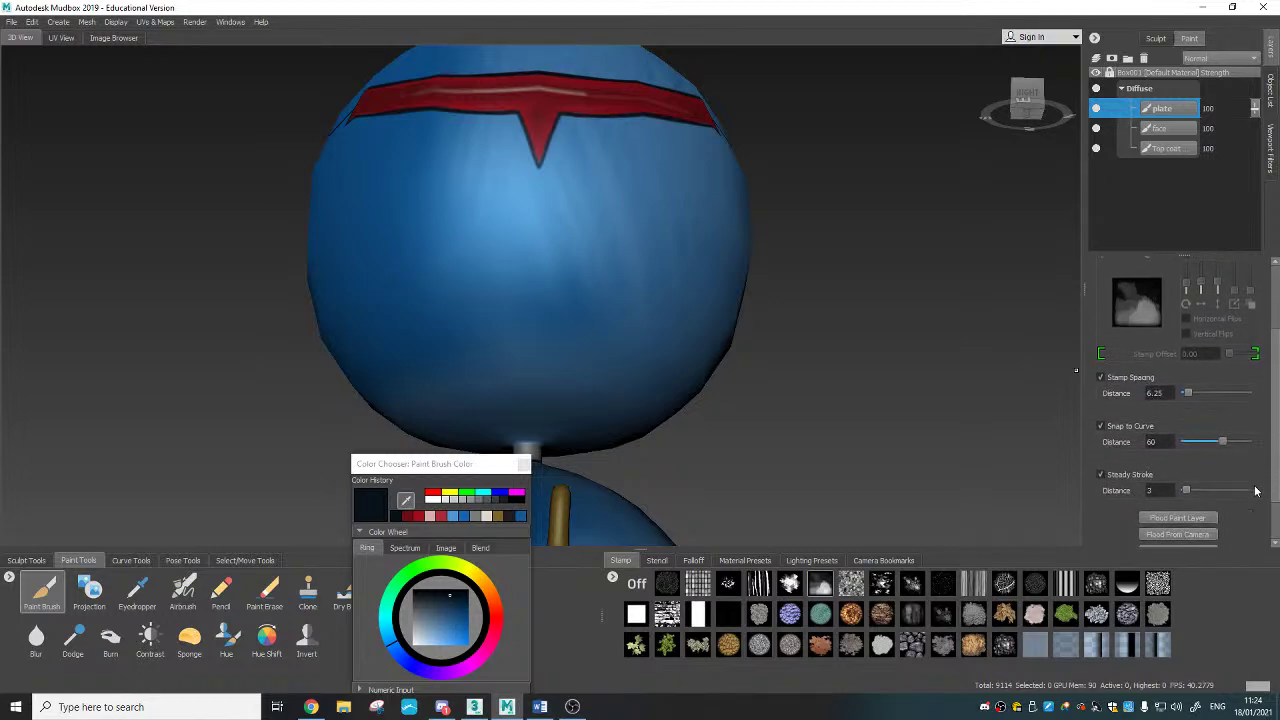
left_click_drag(1255, 497, 1256, 501)
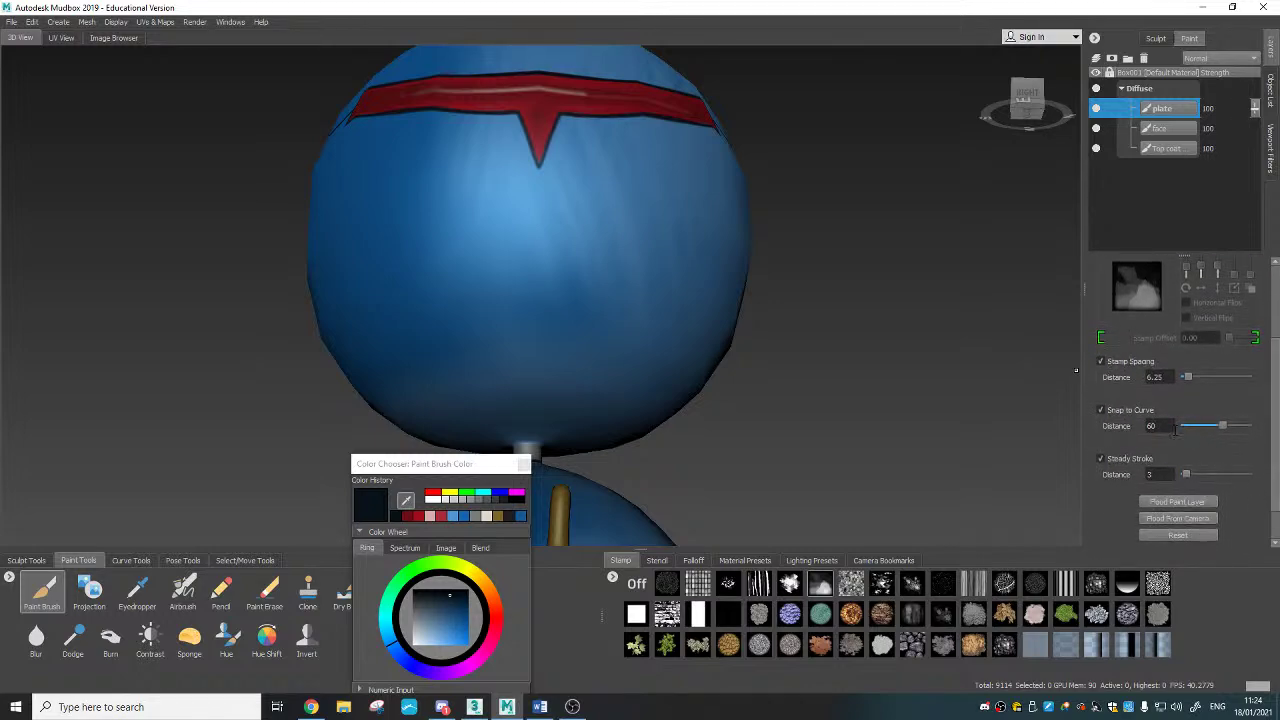
left_click(1101, 459)
left_click_drag(1276, 431, 1278, 400)
left_click_drag(787, 327, 553, 200, "alt")
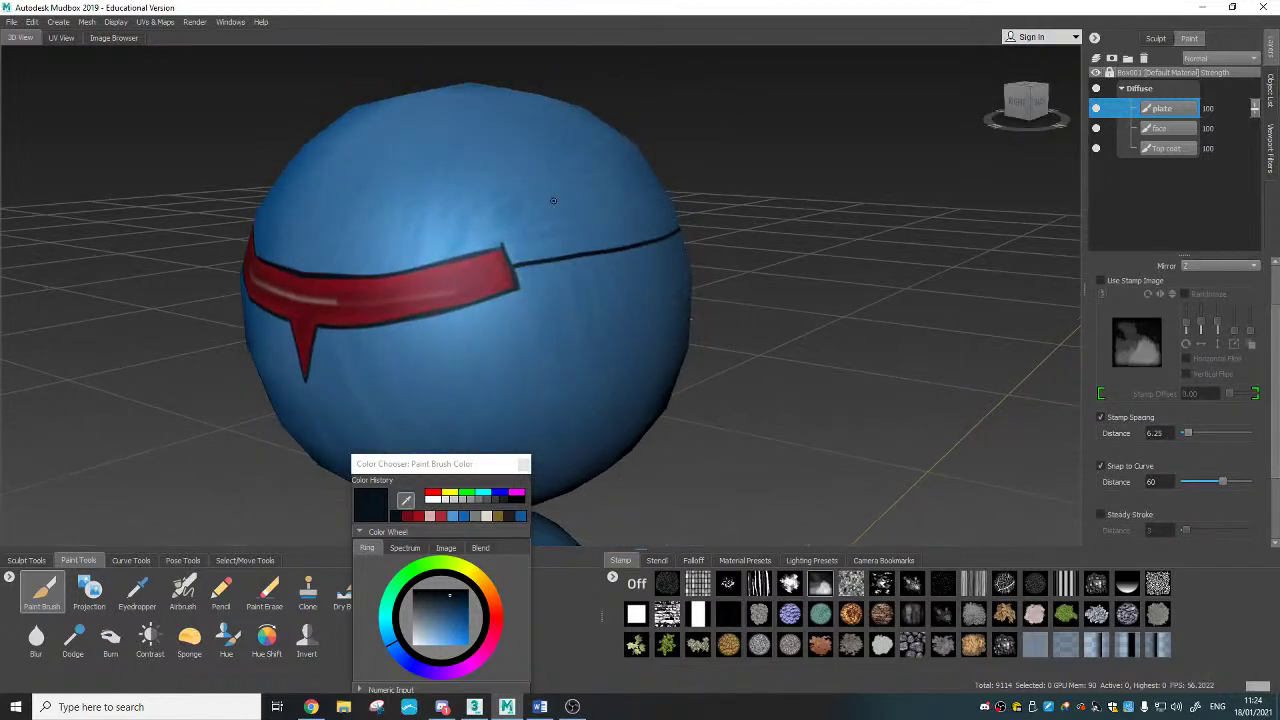
left_click(513, 240)
left_click_drag(529, 281, 631, 306, "alt")
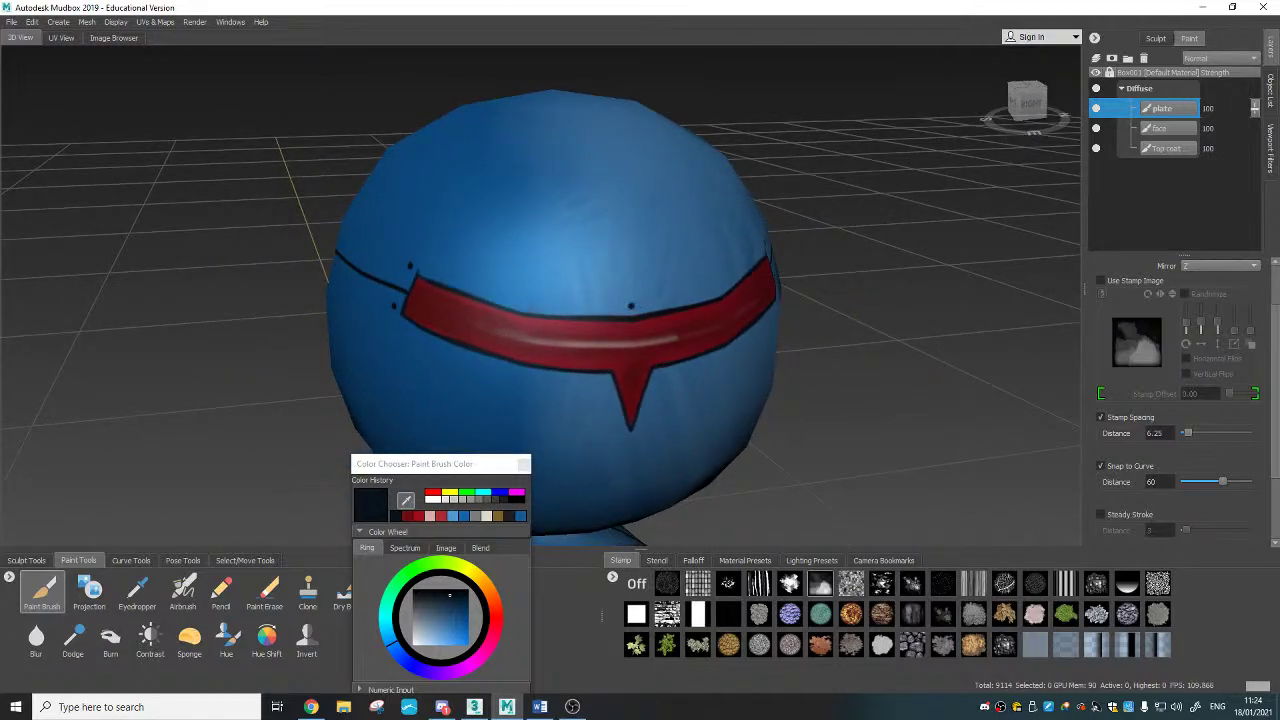
Step: Add near-black rivet dots on both sides of the visor's nose, at its tip and upper corners
left_click_drag(522, 299, 565, 298, "alt")
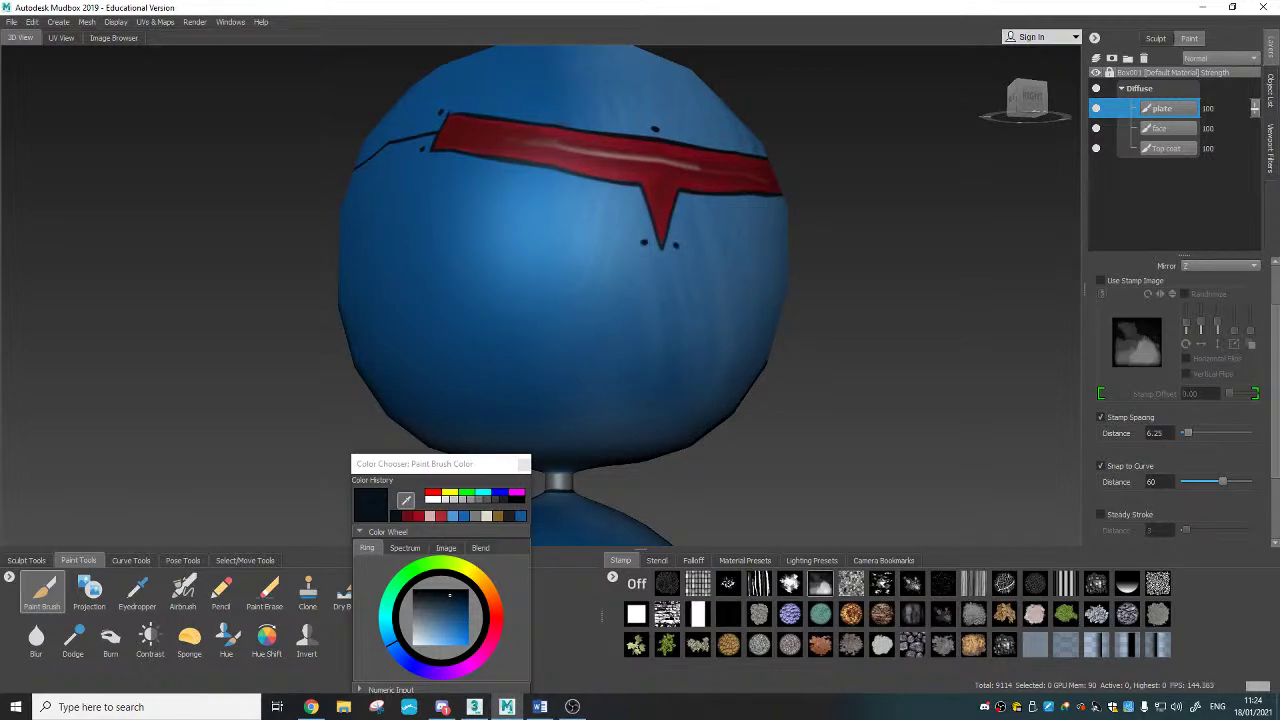
left_click_drag(704, 298, 662, 302, "alt")
left_click(620, 203)
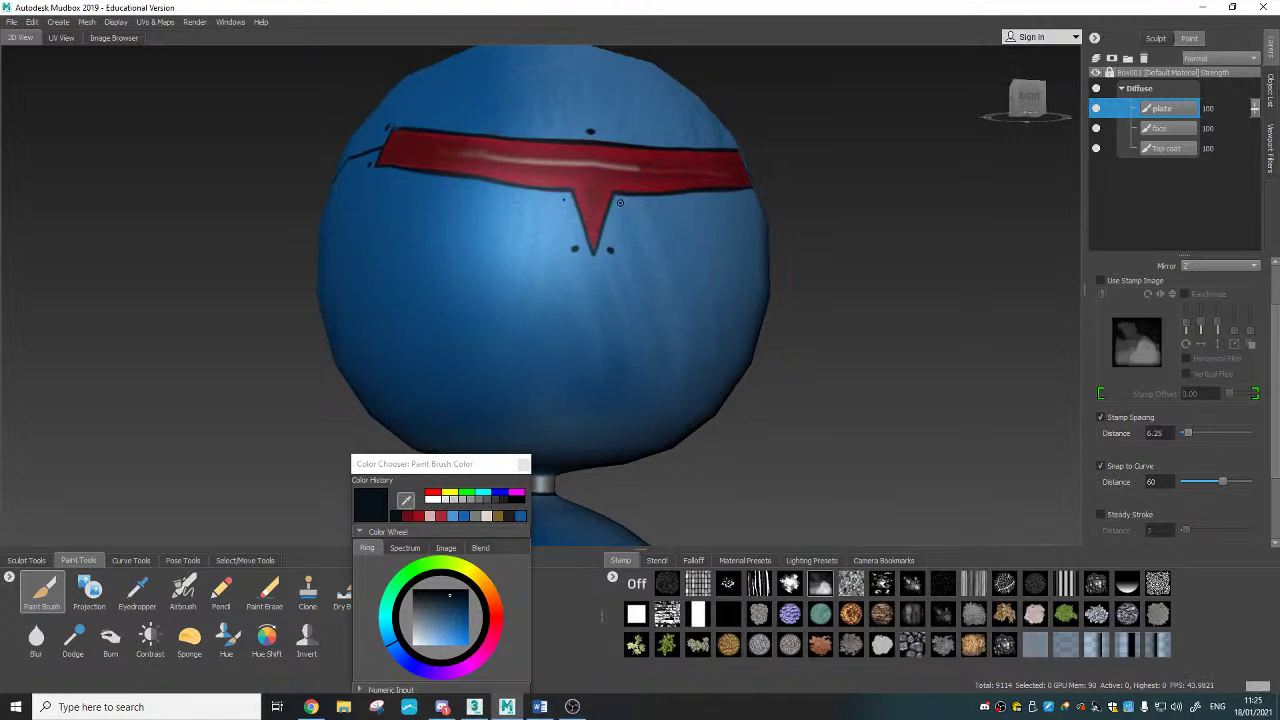
left_click_drag(622, 205, 632, 302, "alt")
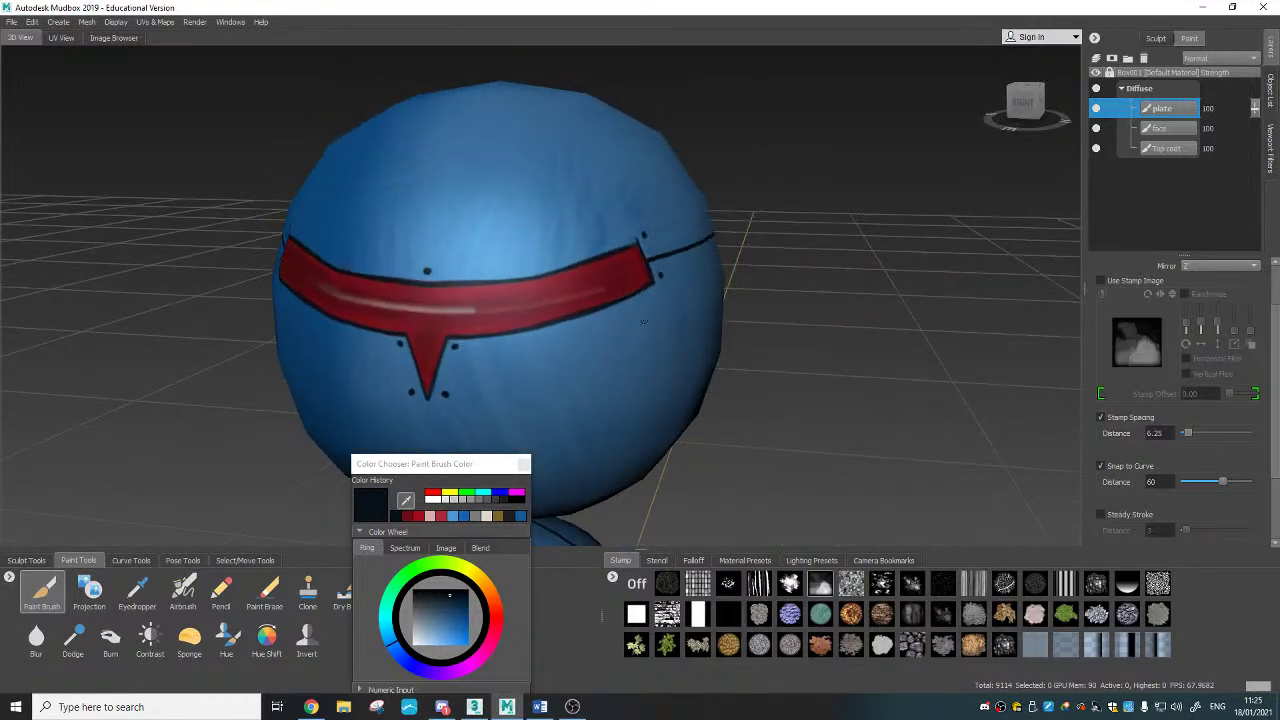
left_click_drag(702, 324, 638, 336, "alt")
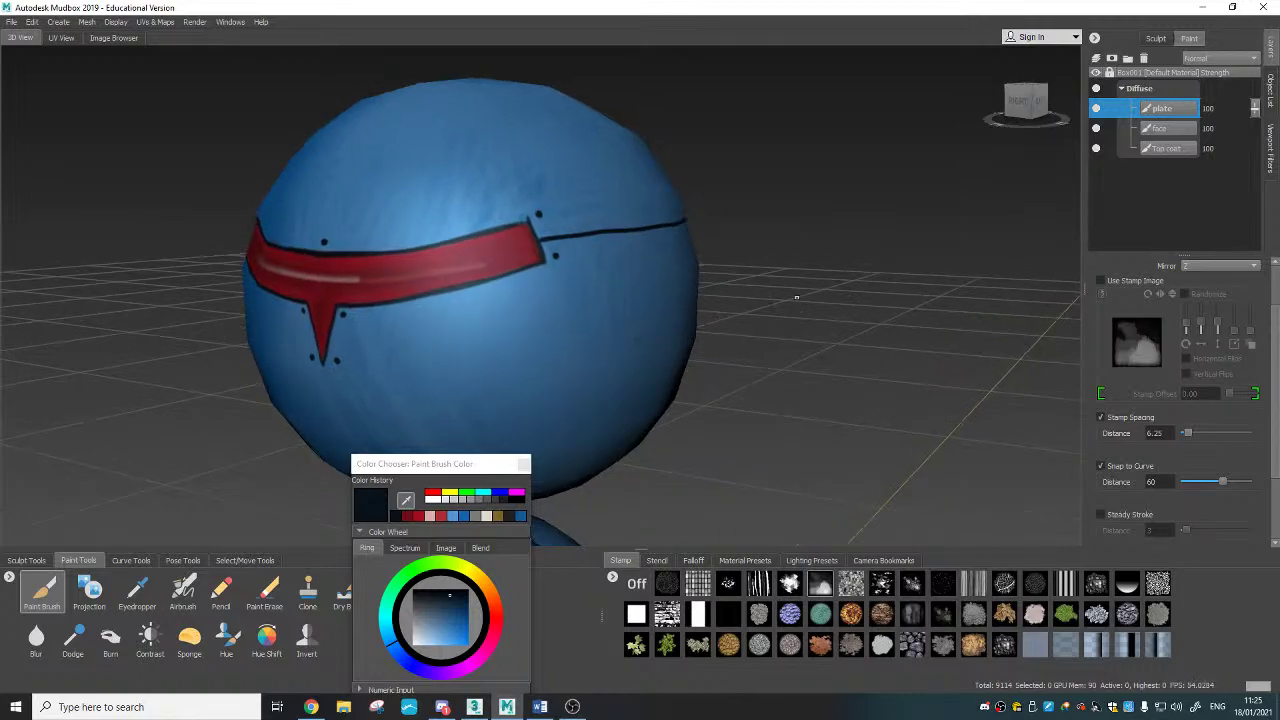
Step: Dab near-black rivet dots on the body beside the neck and around the shoulder where the arm attaches
right_click_drag(820, 378, 757, 366, "alt")
middle_click_drag(757, 366, 850, 345, "alt")
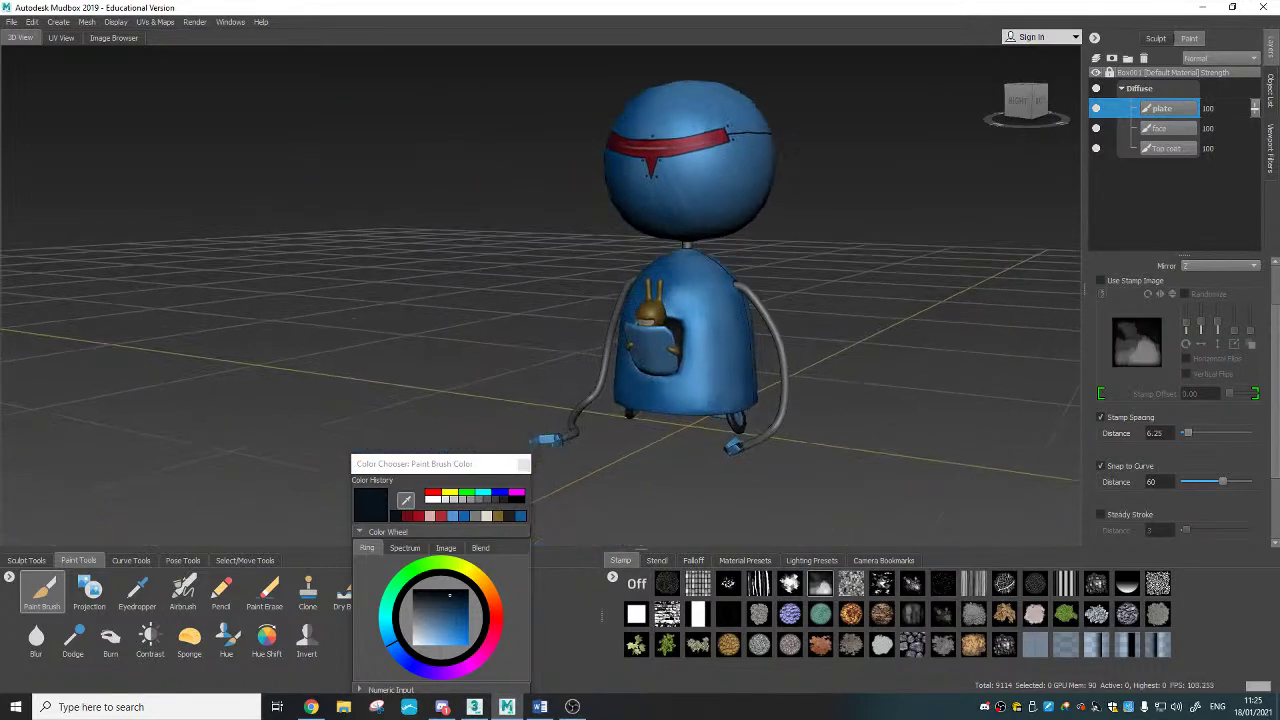
left_click_drag(850, 345, 784, 363, "alt")
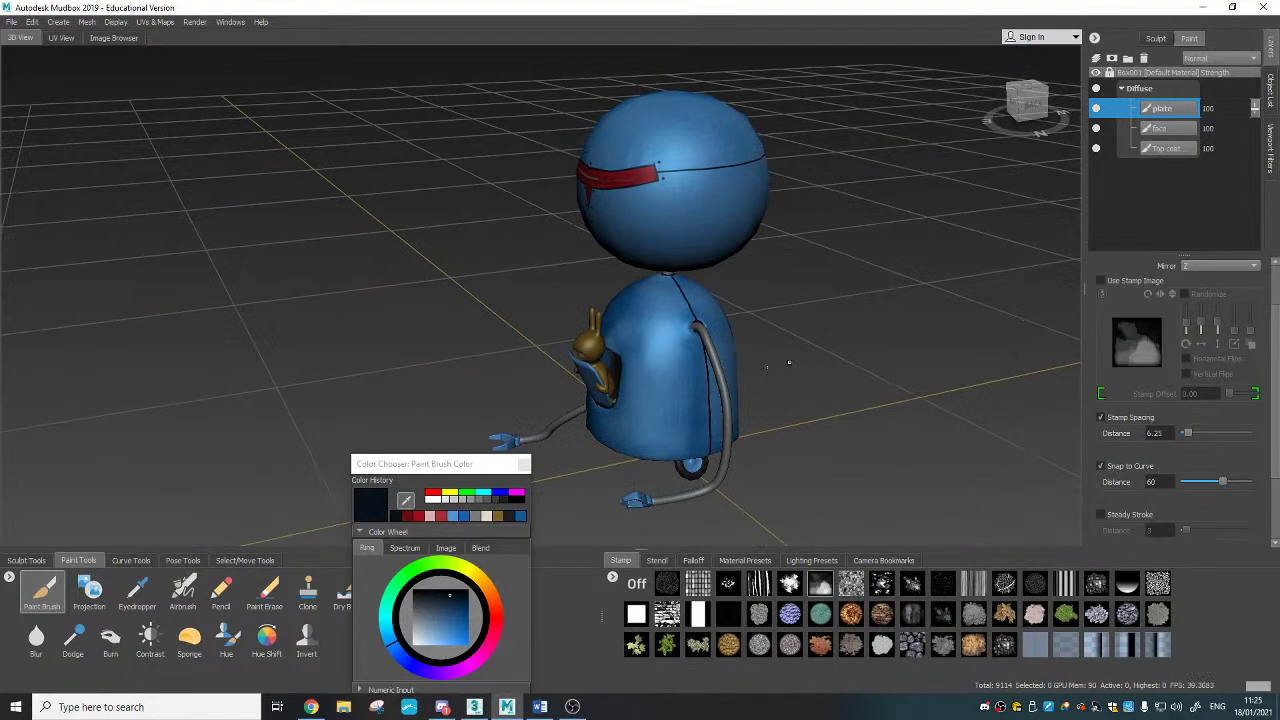
right_click_drag(870, 358, 1000, 302, "alt")
middle_click_drag(1000, 302, 867, 317, "alt")
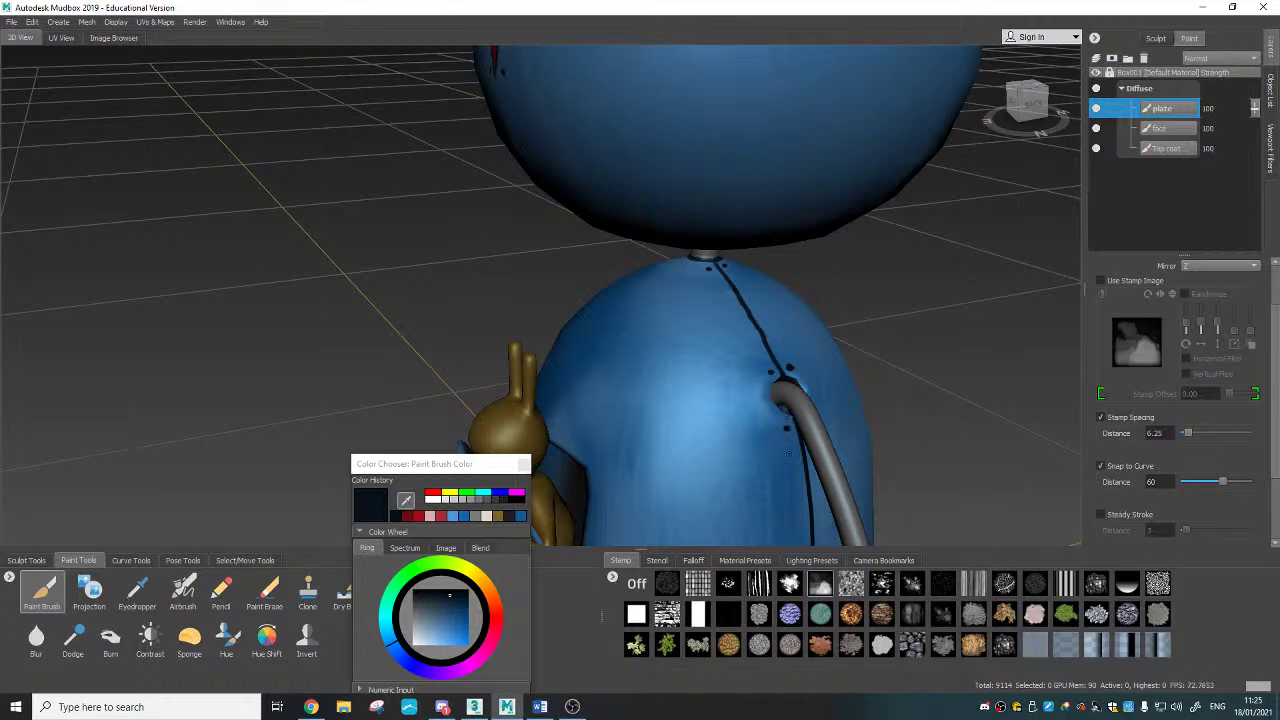
left_click_drag(788, 453, 567, 297, "alt")
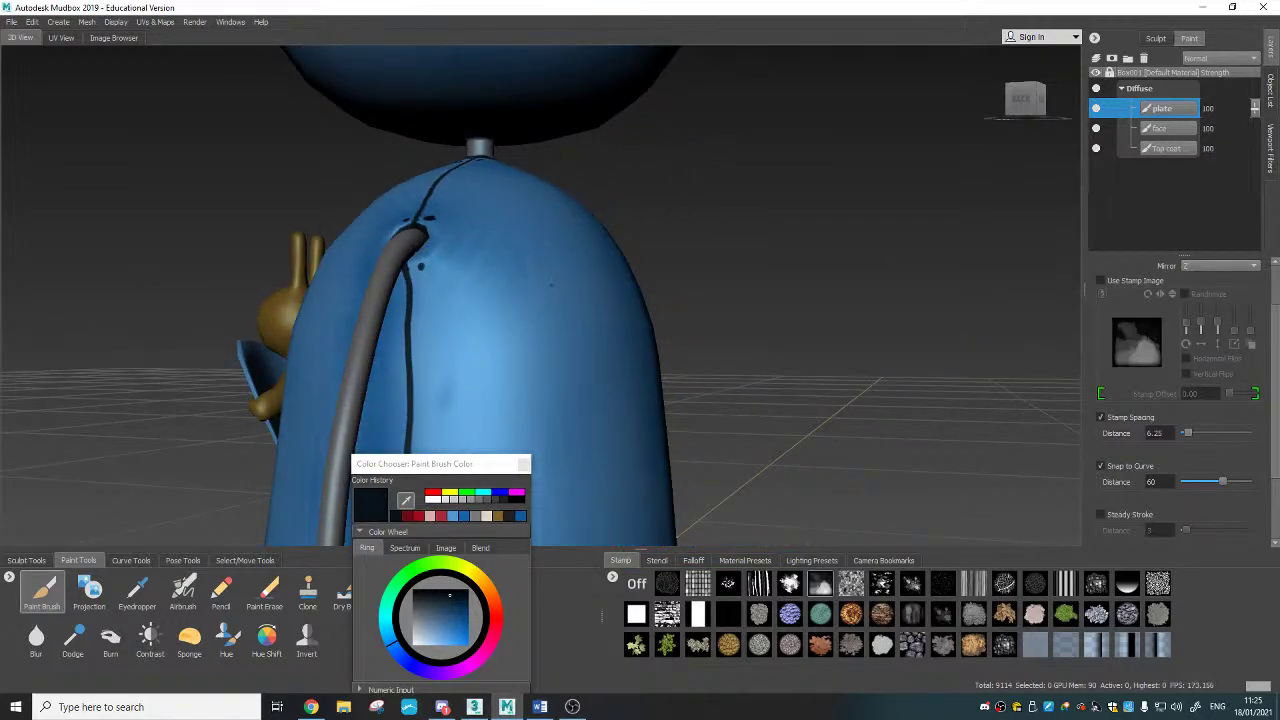
Step: Dab near-black rivet dots in pairs along both sides of the seam running down the back of the body
left_click_drag(456, 344, 585, 393, "alt")
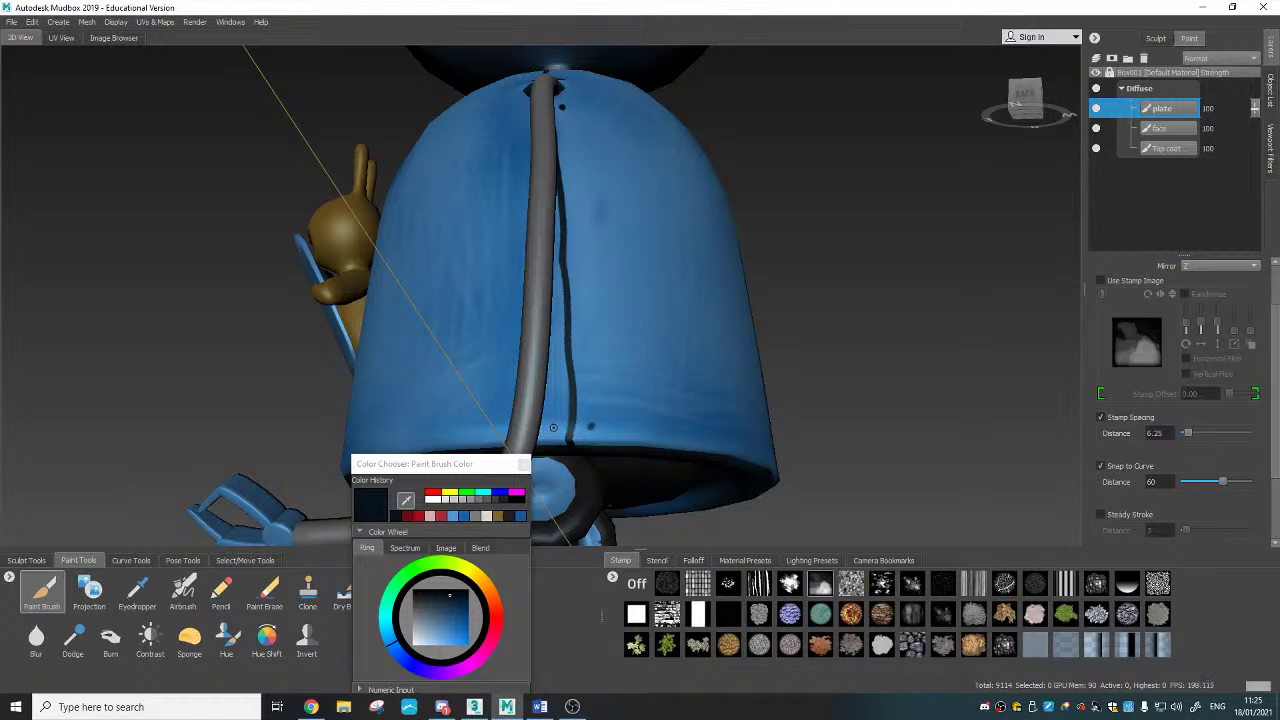
left_click(557, 426)
left_click(581, 345)
left_click(557, 346)
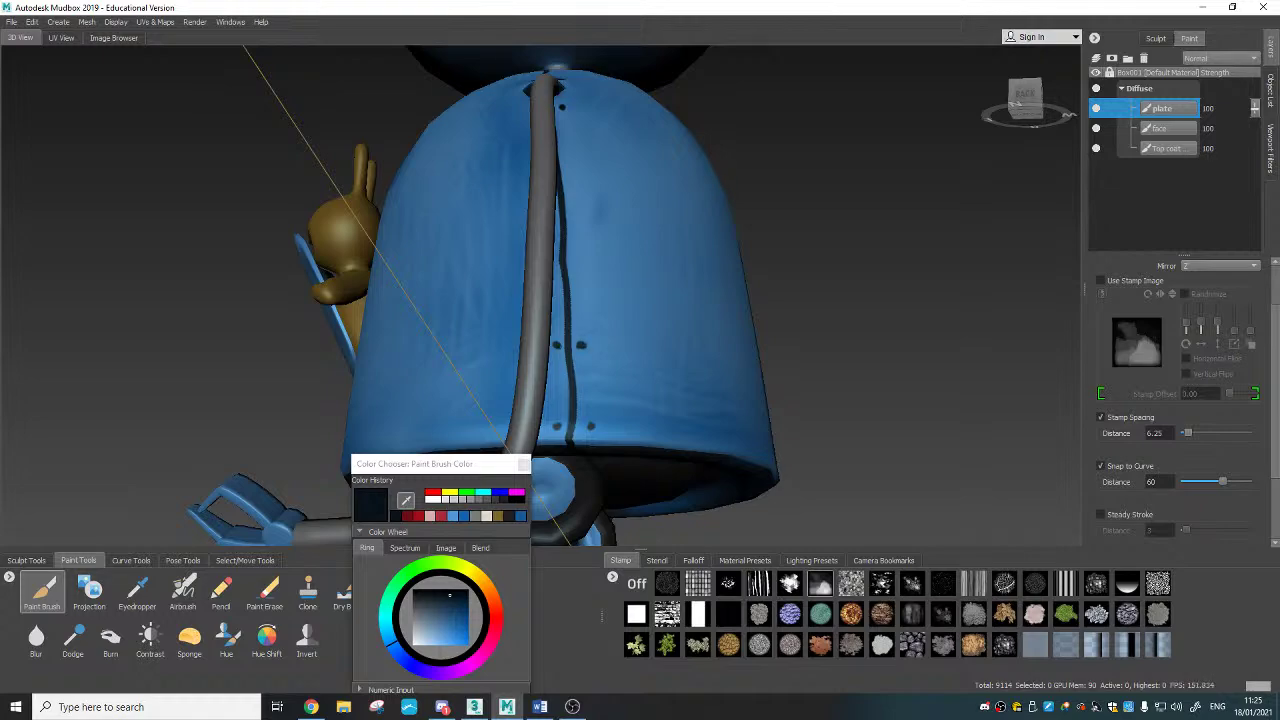
left_click(576, 253)
left_click_drag(576, 253, 521, 271, "alt")
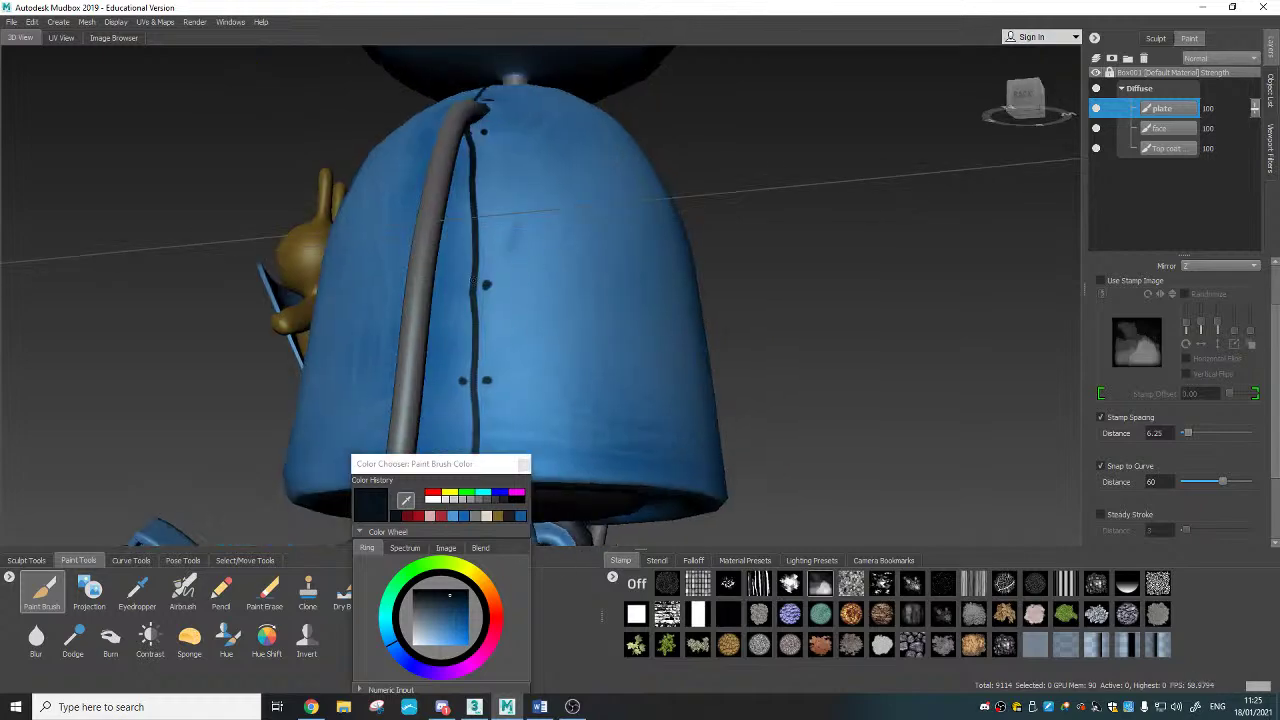
left_click(460, 287)
left_click(484, 203)
left_click(462, 205)
left_click_drag(490, 205, 765, 290, "alt")
left_click_drag(620, 285, 850, 290, "alt")
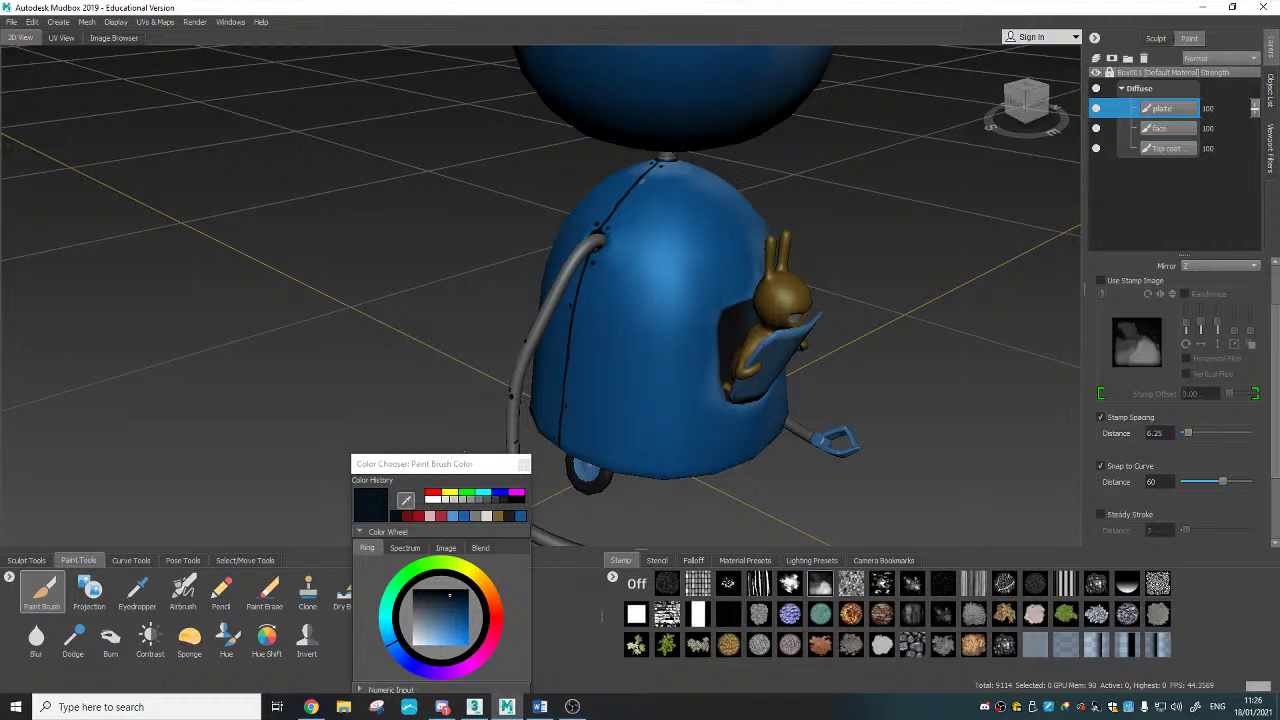
Step: Flatten the model into its UV layout and set the brush colour to the mid-grey from the colour history
left_click(523, 464)
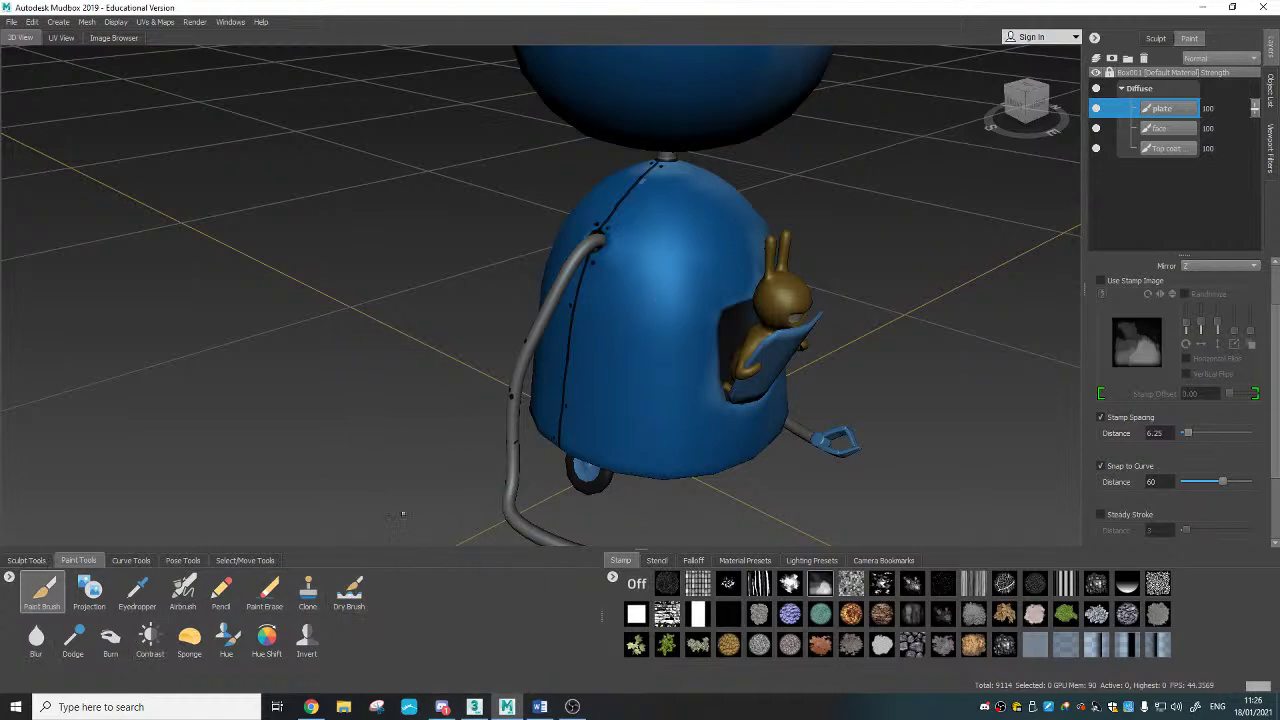
key("alt+t")
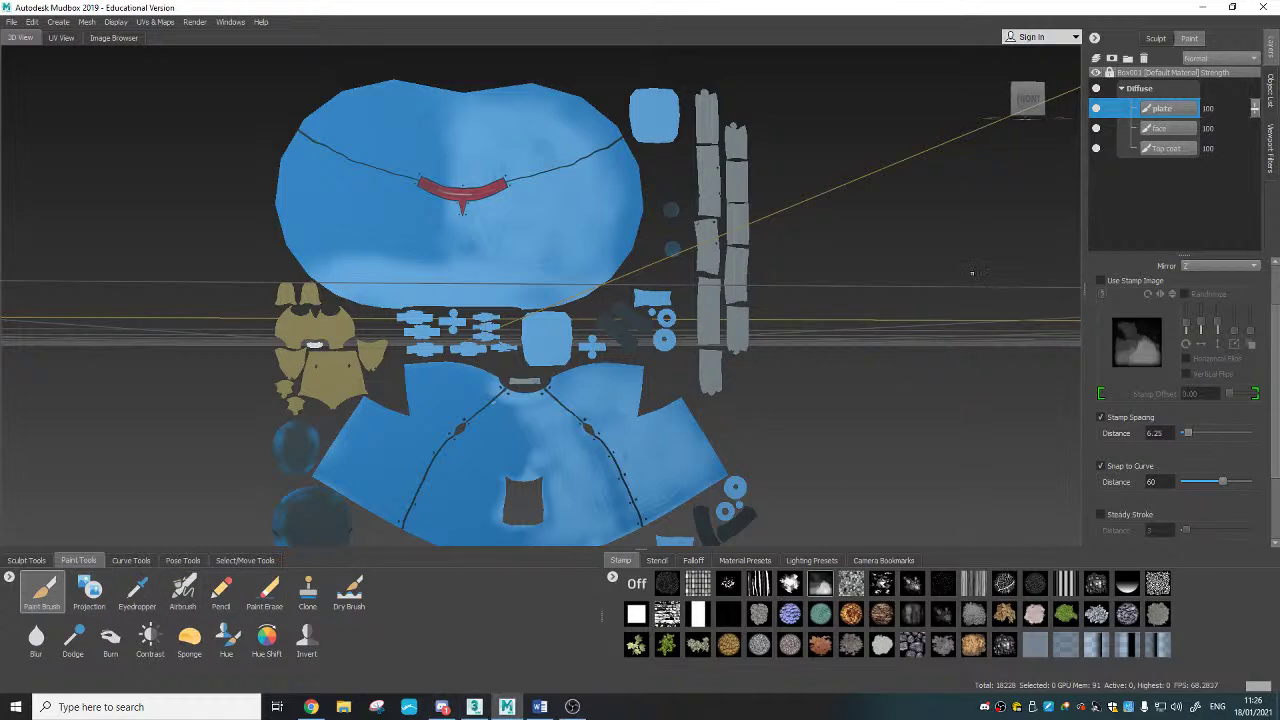
scroll(1275, 370, "down", 3)
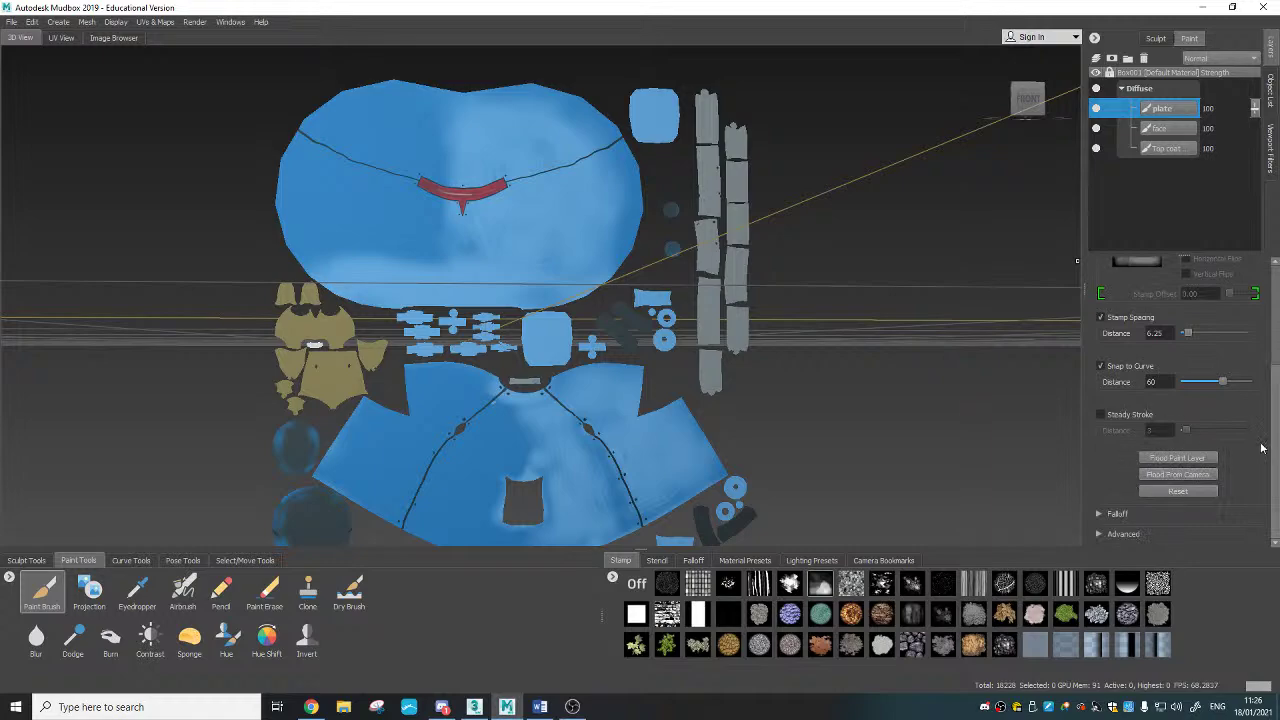
scroll(1268, 400, "up", 5)
left_click(1210, 285)
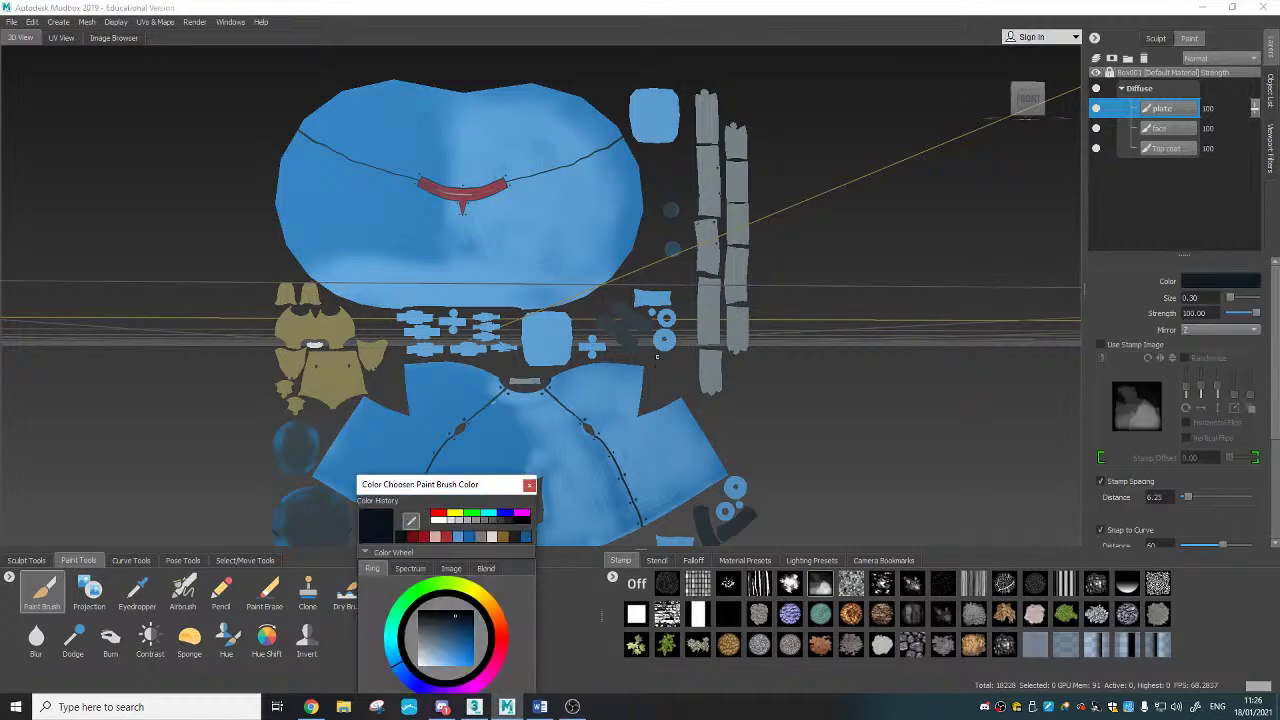
left_click(480, 537)
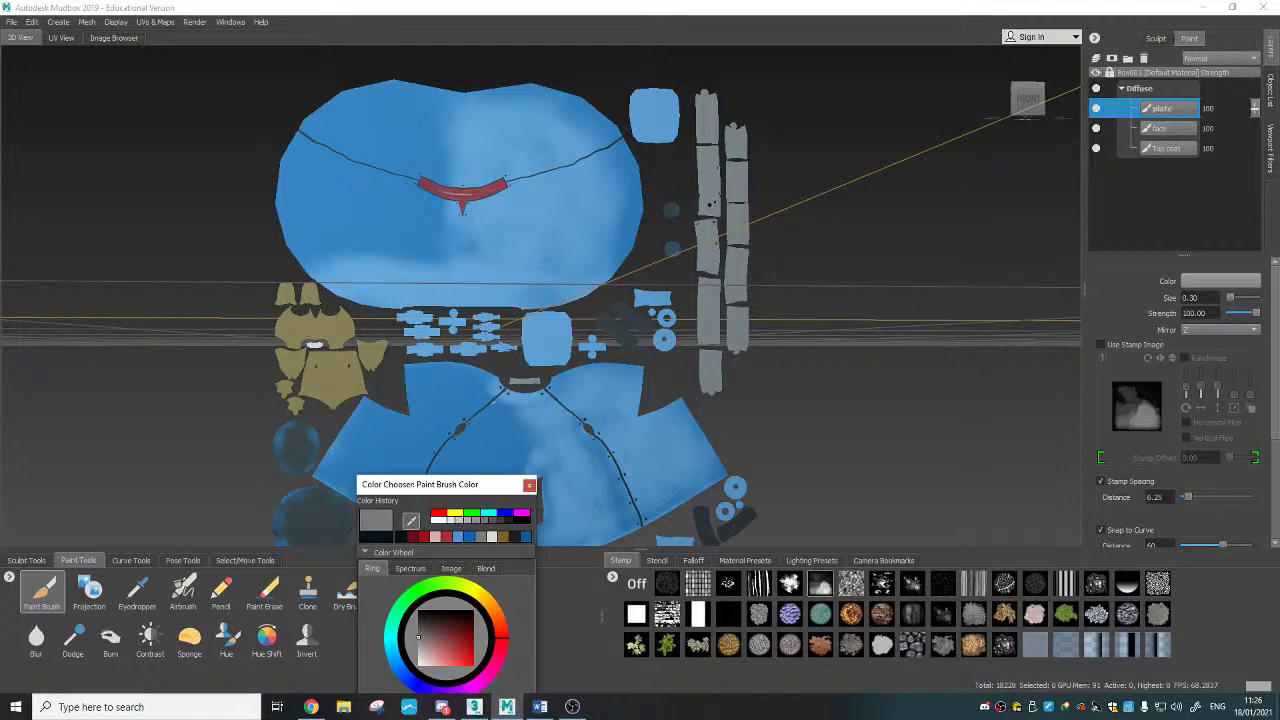
Step: Turn mirroring off, enlarge the brush to 1.84 and paint grey over the stray dark dots on the arm pieces
left_click(1220, 330)
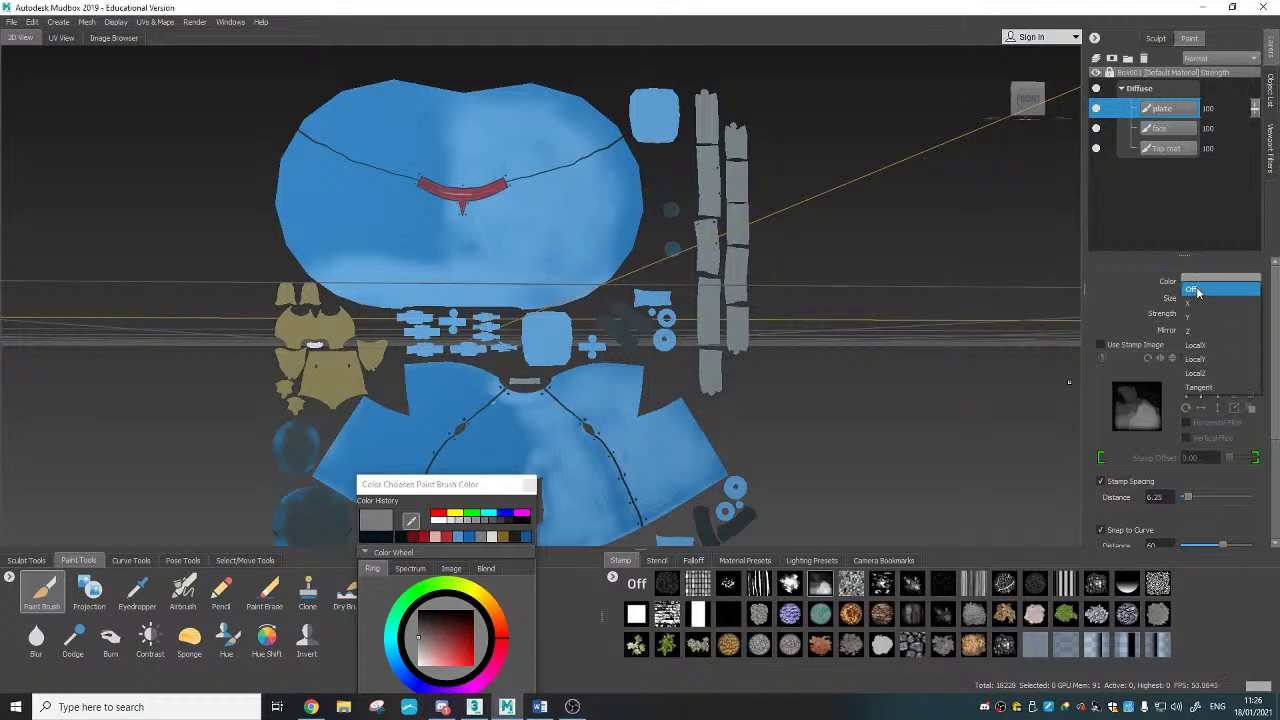
left_click(1197, 291)
left_click(797, 223)
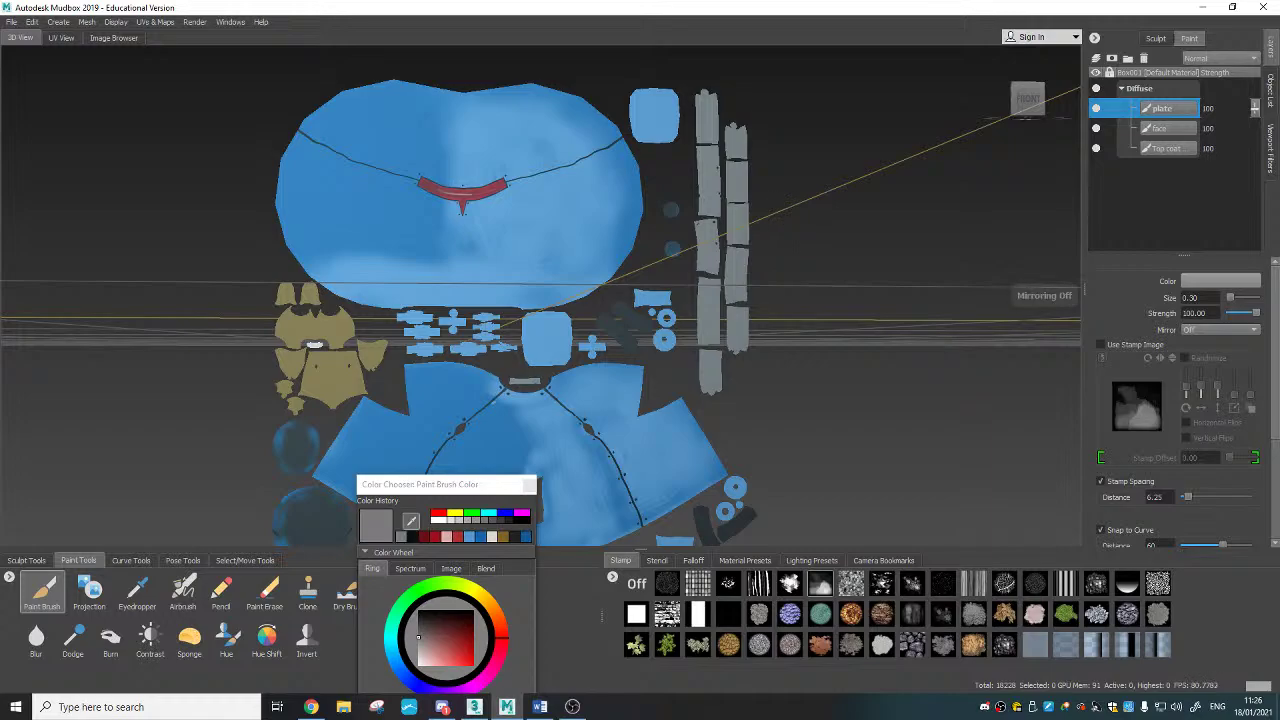
key("b")
mouse_move(803, 237)
left_mouse_down()
mouse_move(966, 237)
mouse_move(799, 228)
left_mouse_up()
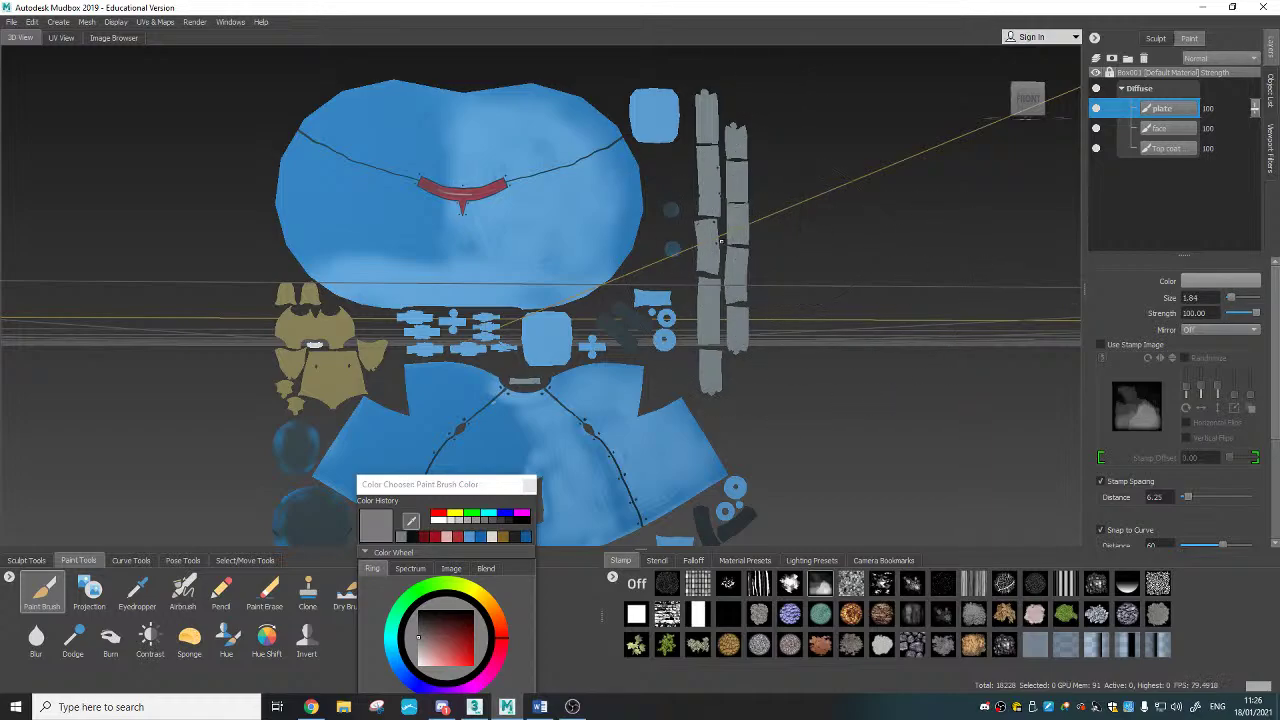
left_click(712, 239)
Step: Paint over the blue on the two round UV pieces beside the body with the dark grey from the colour history
left_click_drag(800, 420, 806, 470, "alt")
middle_click_drag(806, 470, 823, 354, "alt")
mouse_move(823, 354)
left_mouse_down("alt")
mouse_move(820, 320)
mouse_move(808, 346)
left_mouse_up("alt")
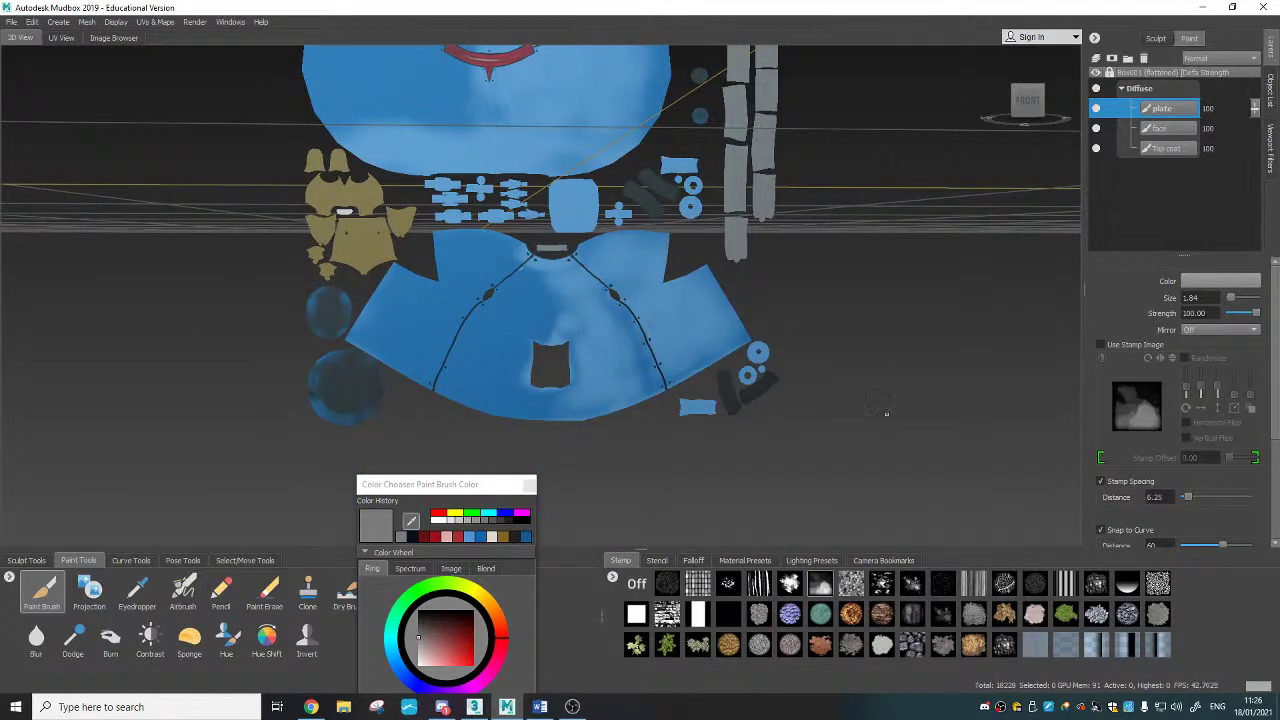
left_click(1210, 281)
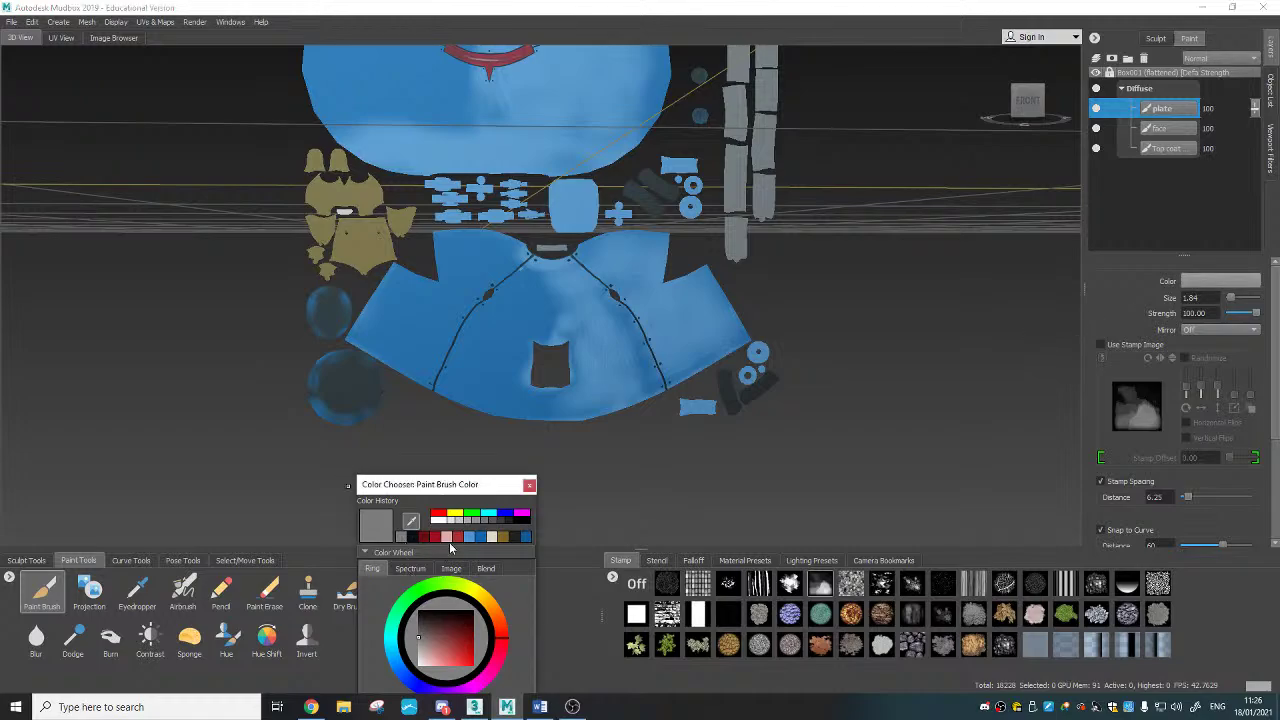
left_click(522, 537)
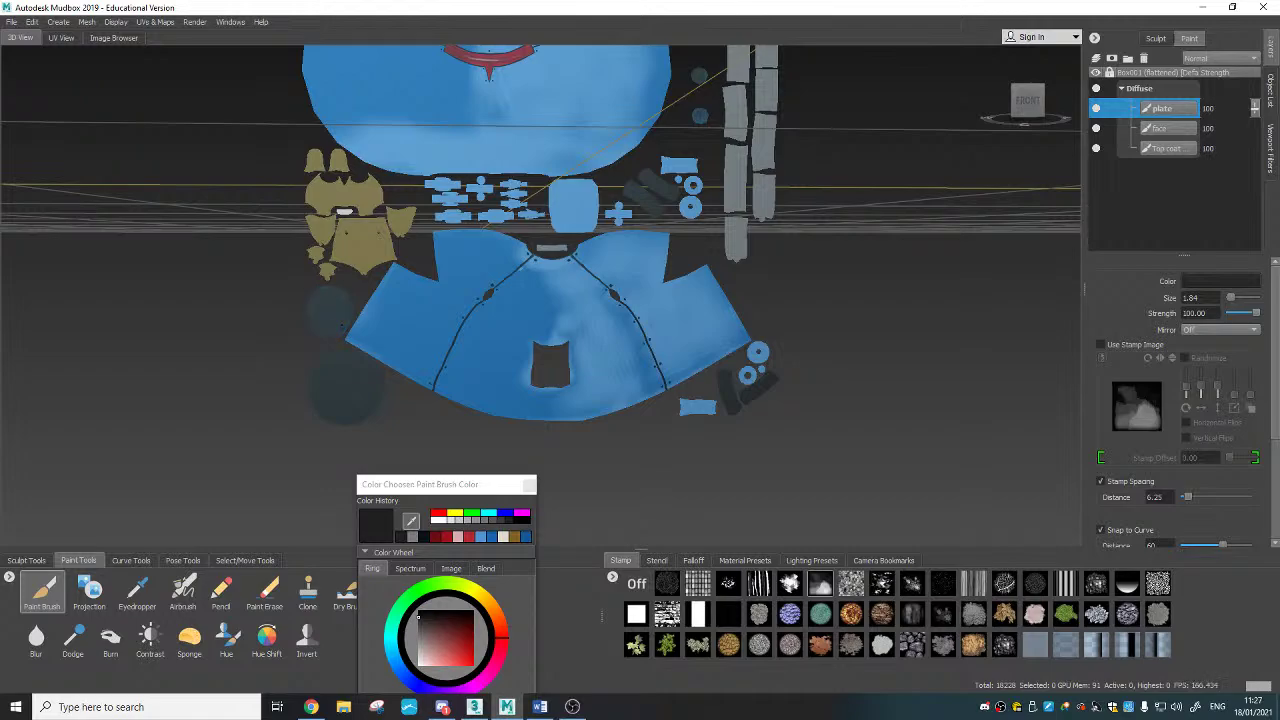
Step: Sample the body's blue and cover the light smudge beside the neck seam on the Top coat layer with a 0.29 brush
left_click_drag(694, 457, 684, 476, "alt")
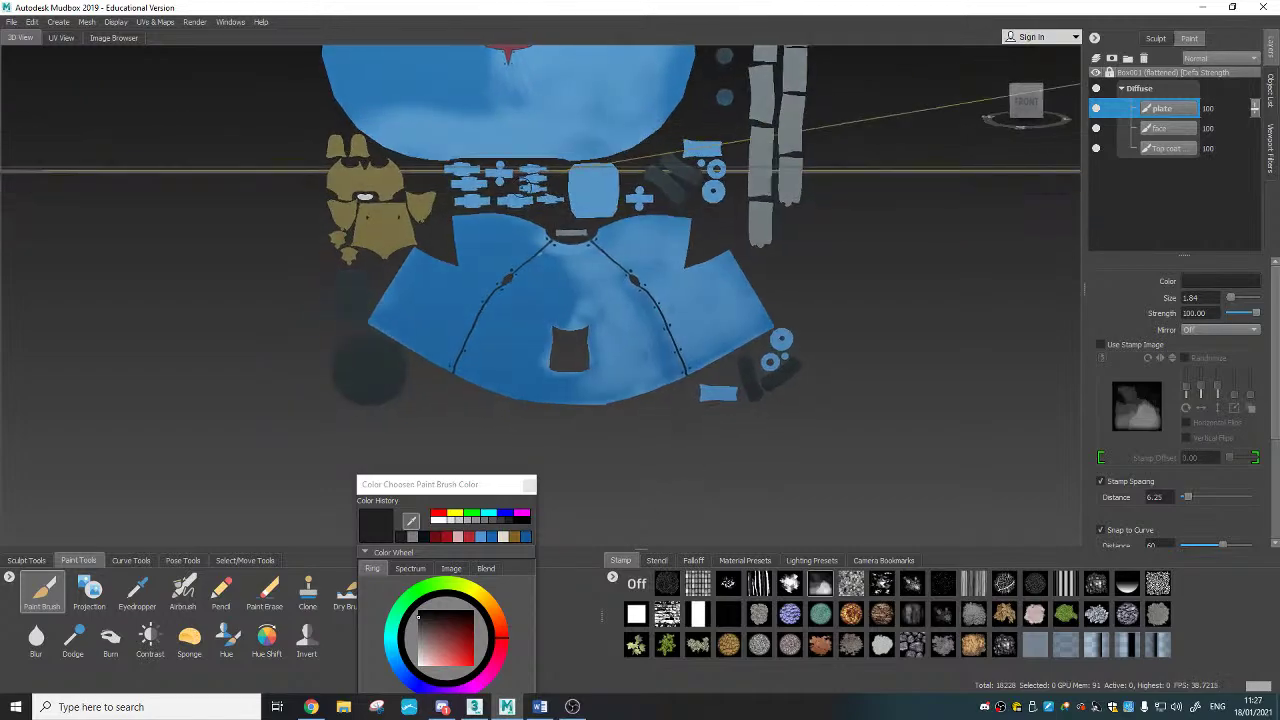
scroll(540, 246, "up", 1)
scroll(560, 260, "up", 5)
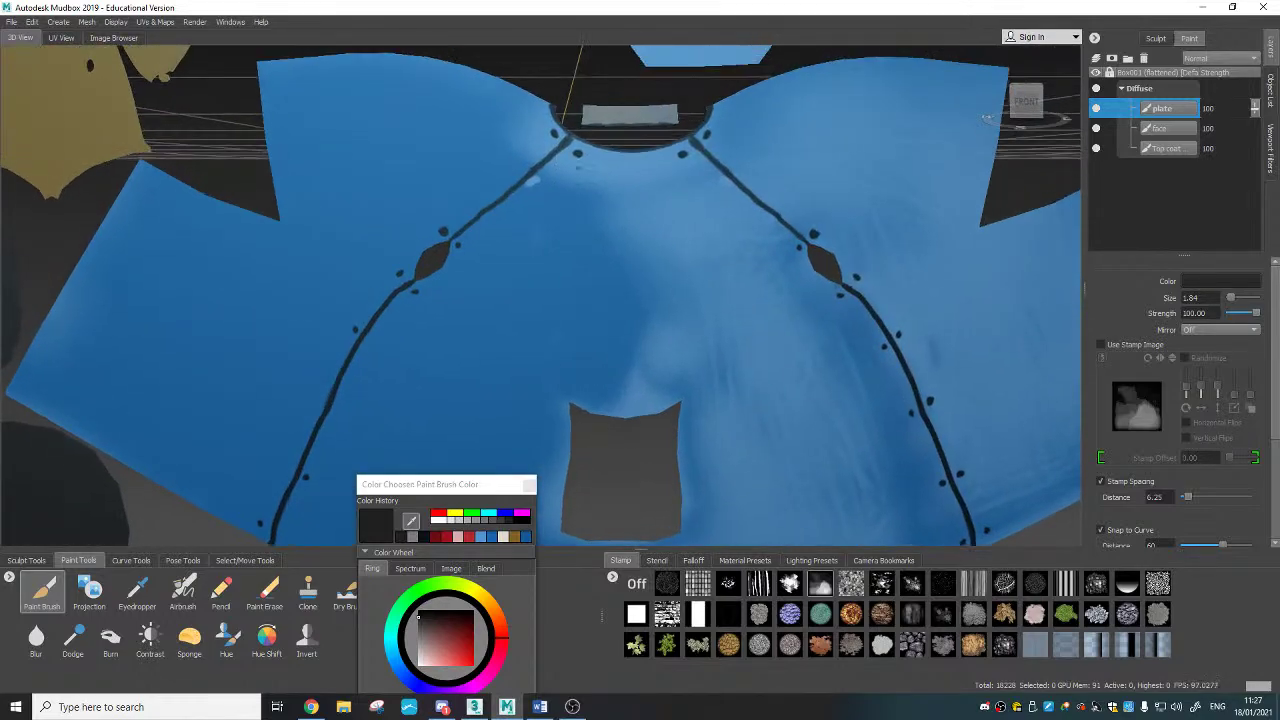
left_click(411, 521)
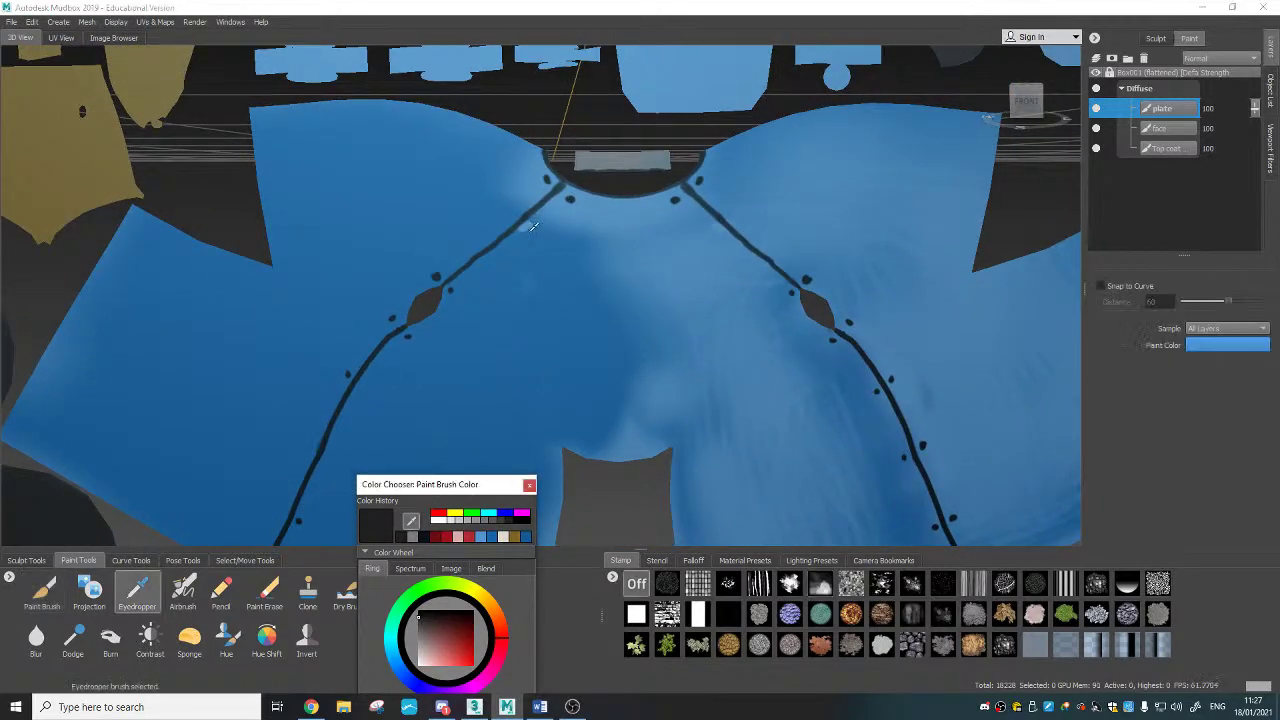
left_click(536, 226)
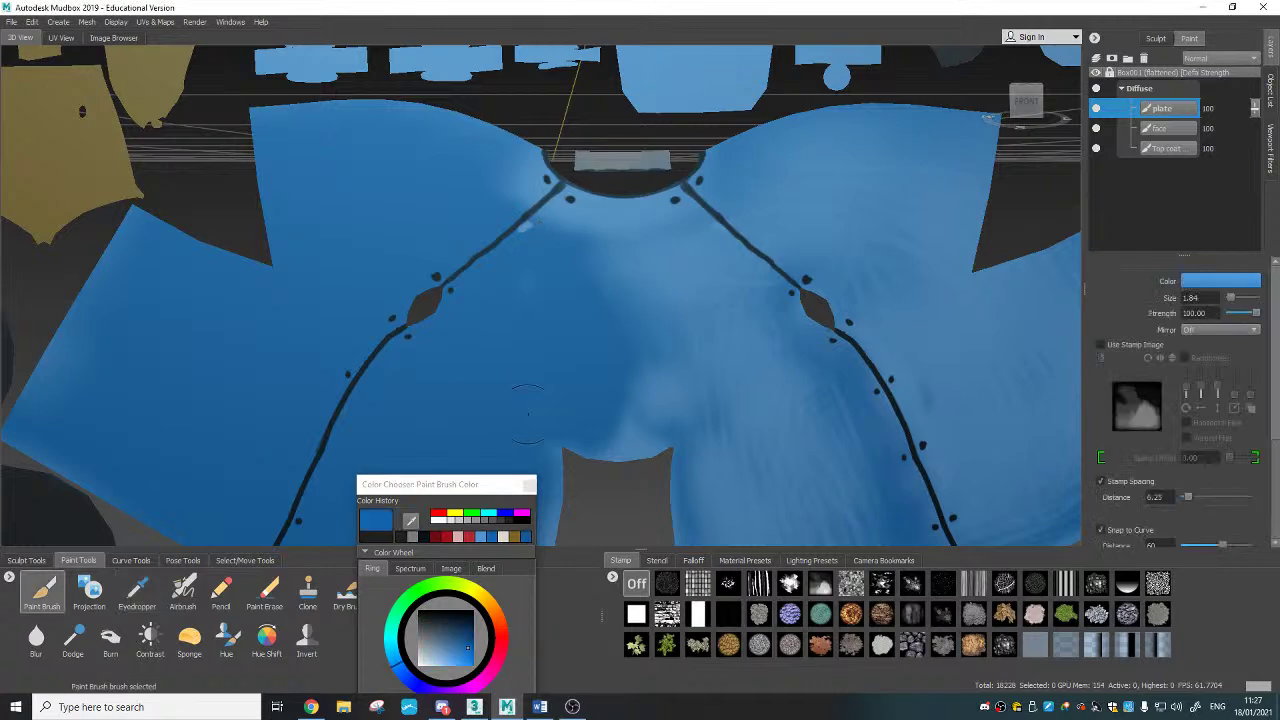
key("b")
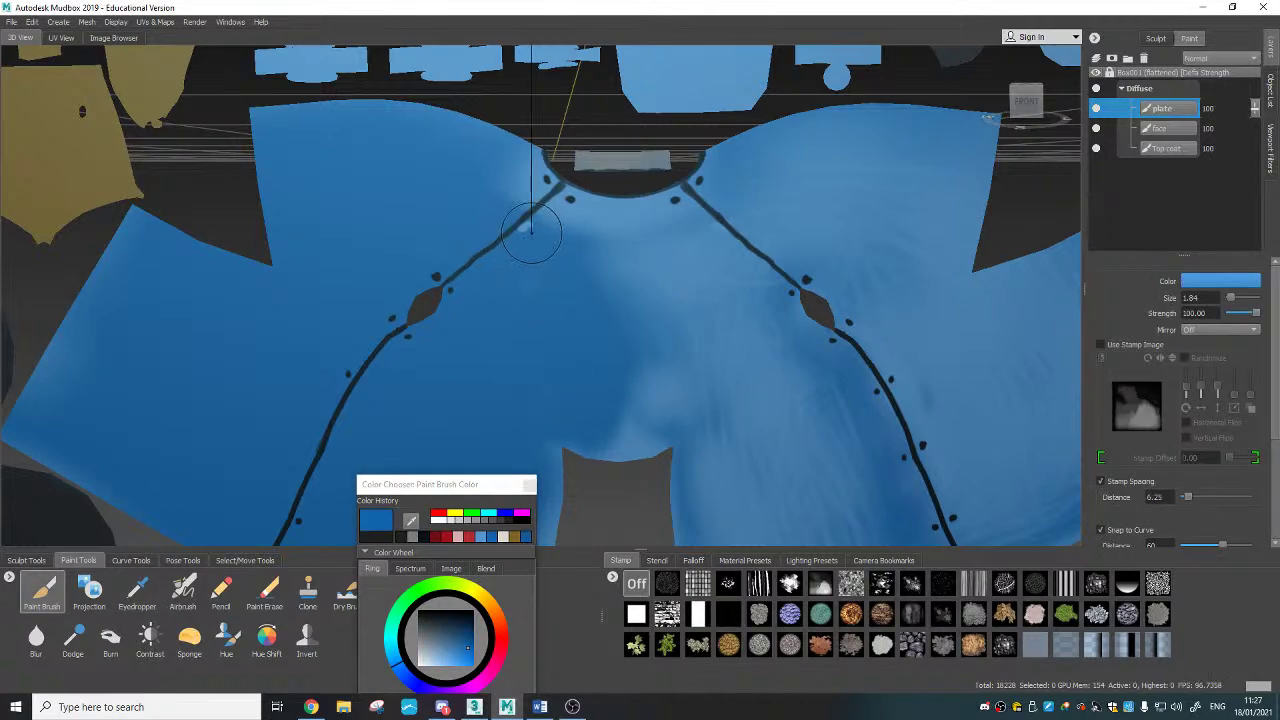
left_click_drag(531, 233, 500, 233)
left_click(1160, 148)
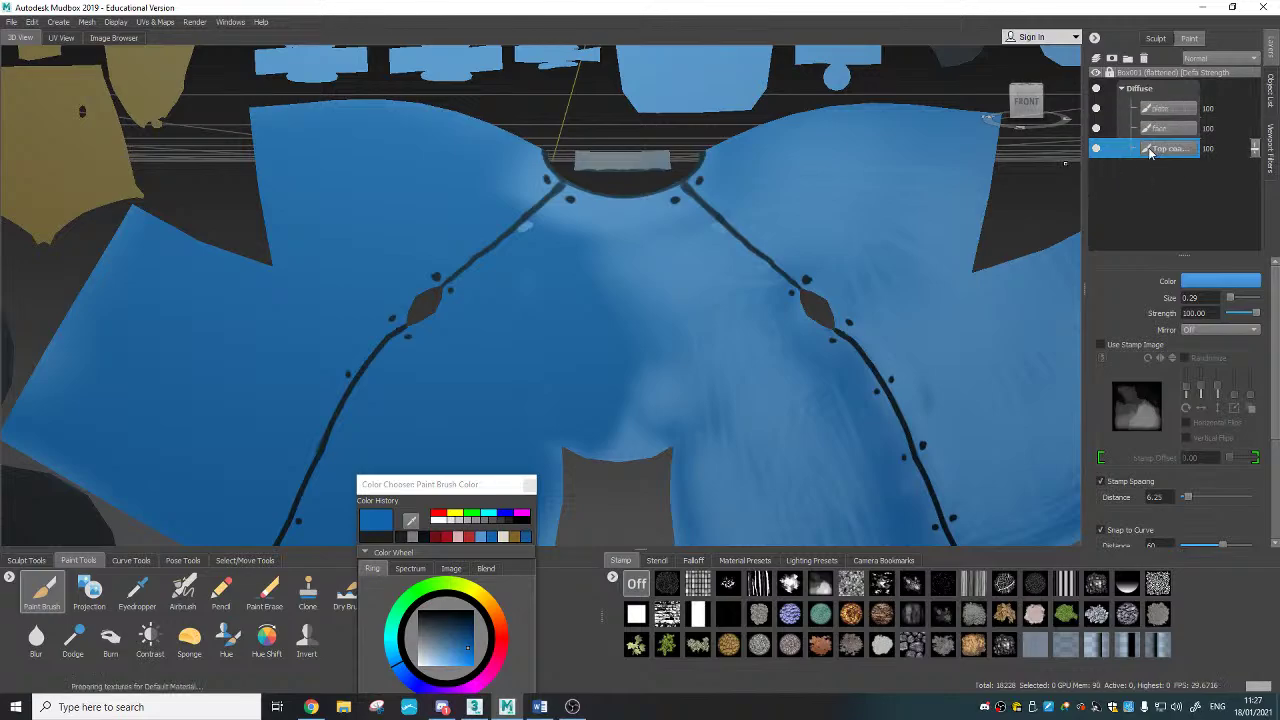
left_click_drag(526, 227, 530, 229)
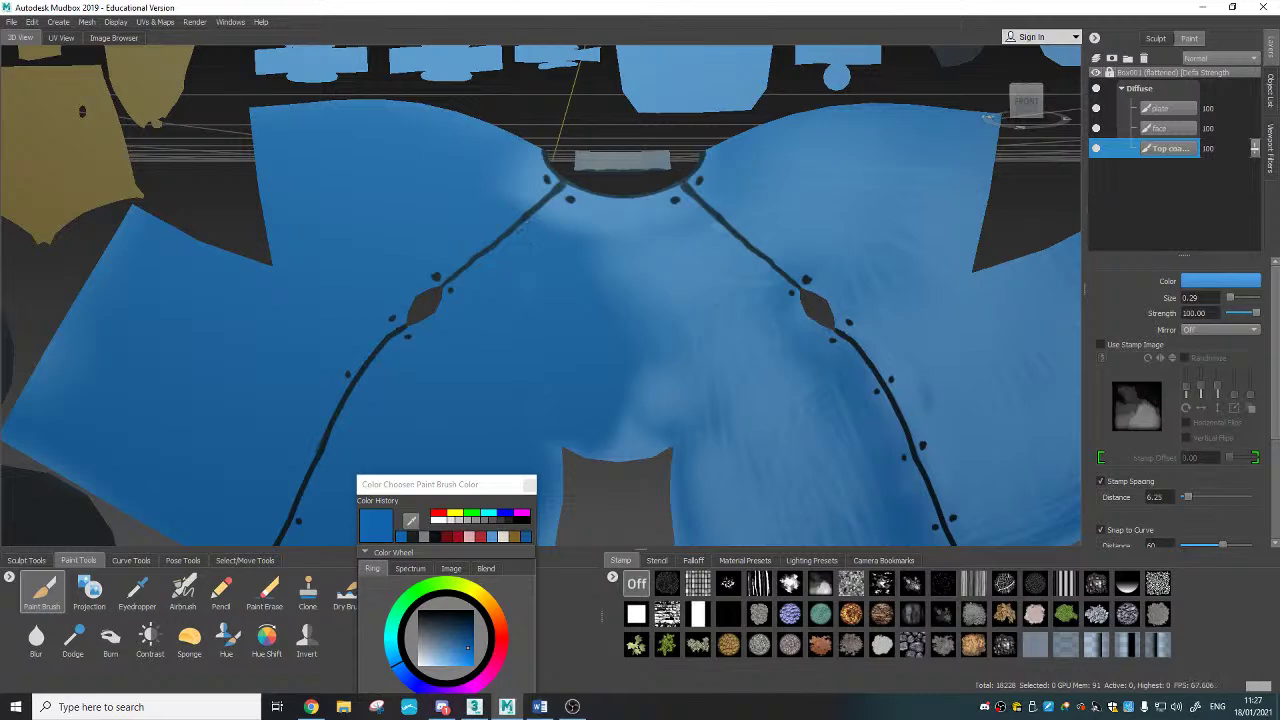
left_click(529, 485)
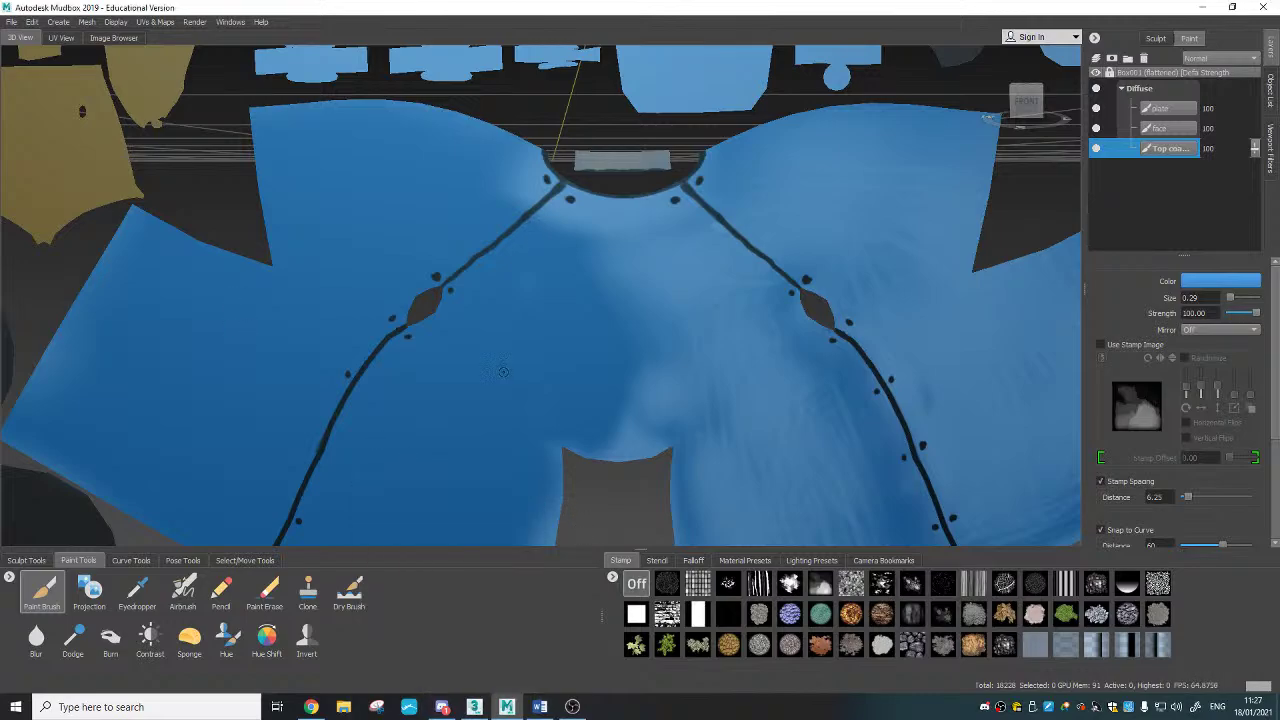
Step: Return the model to its 3D shape and merge all visible paint layers into one
scroll(550, 278, "down", 3)
scroll(529, 306, "down", 5)
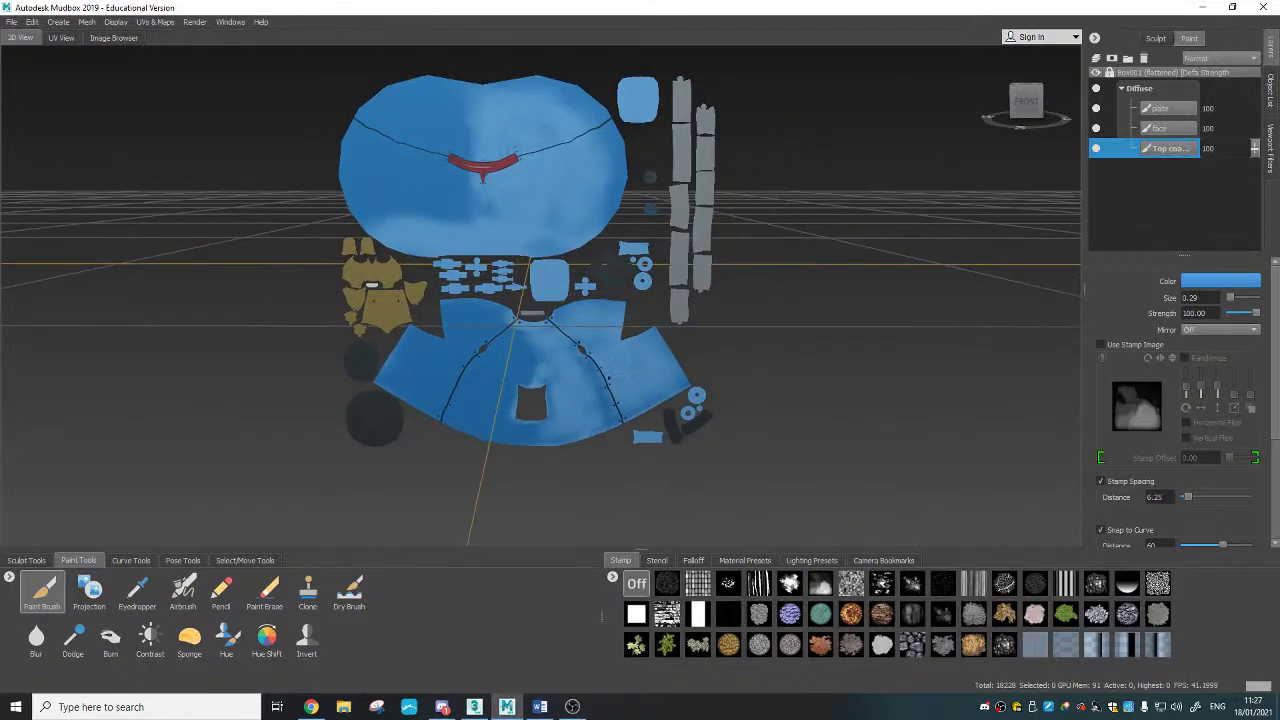
key("alt+t")
left_click_drag(816, 286, 855, 350, "alt")
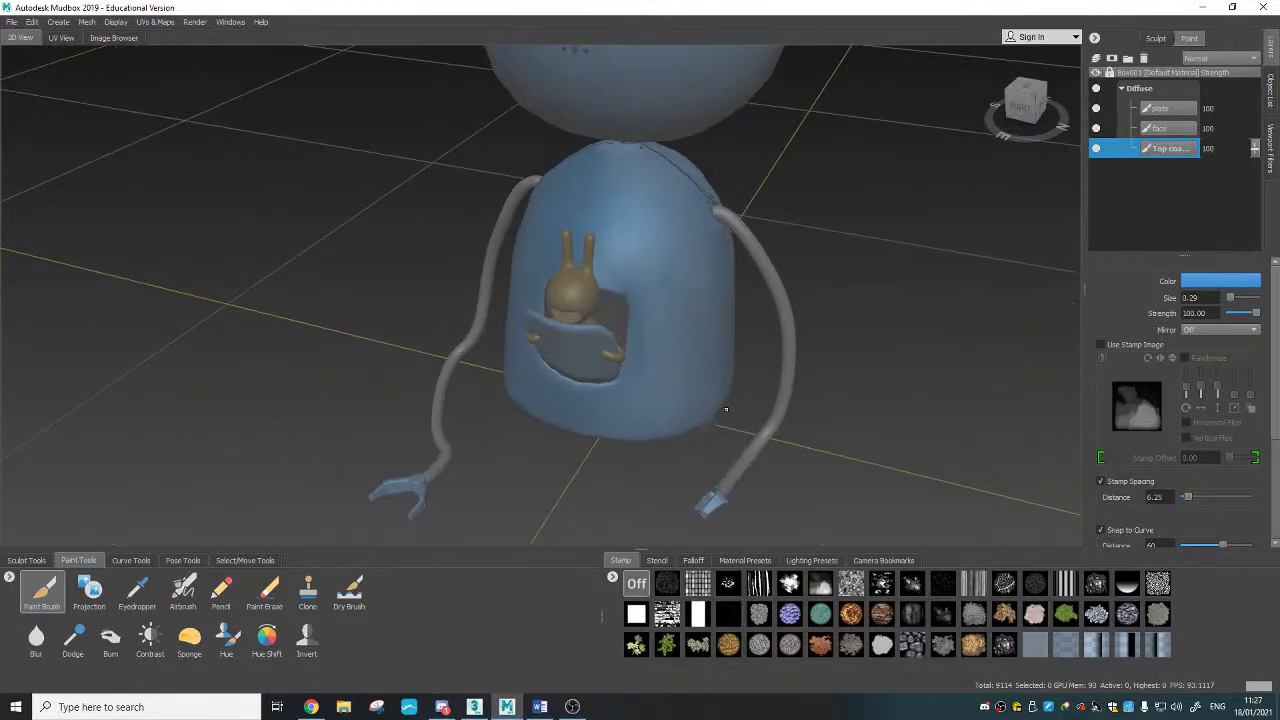
right_click(1162, 175)
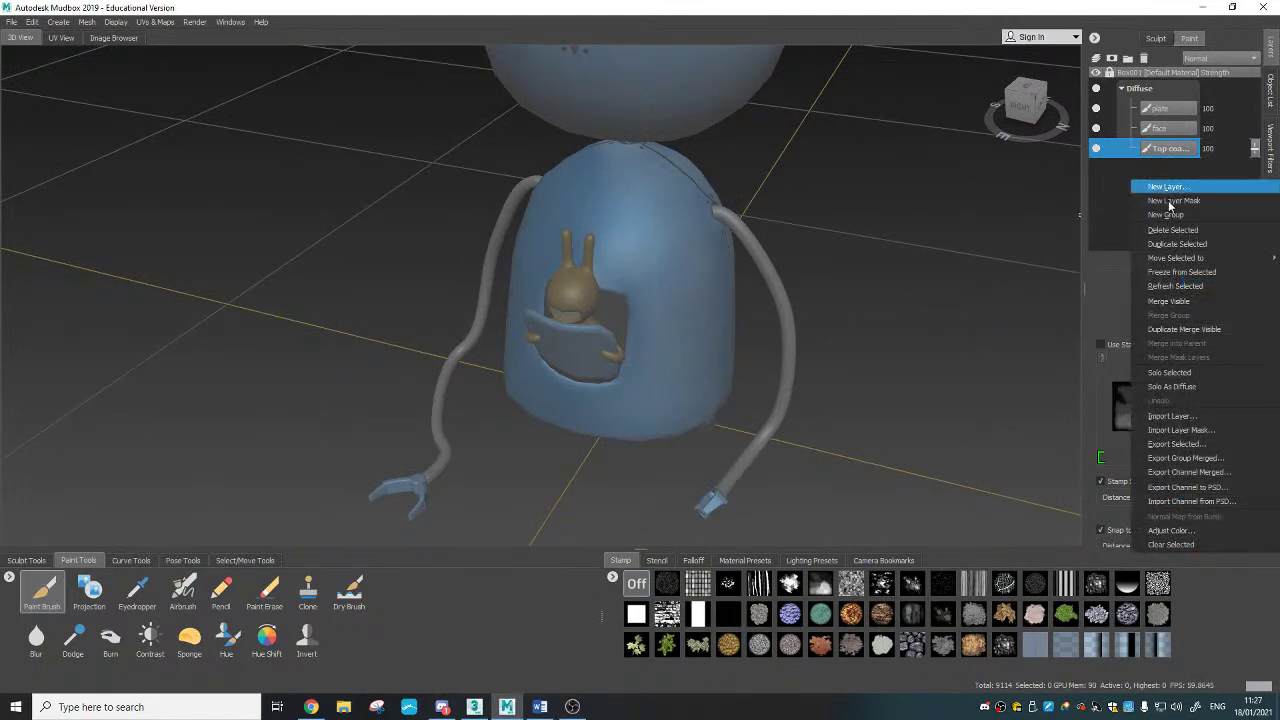
left_click(1180, 301)
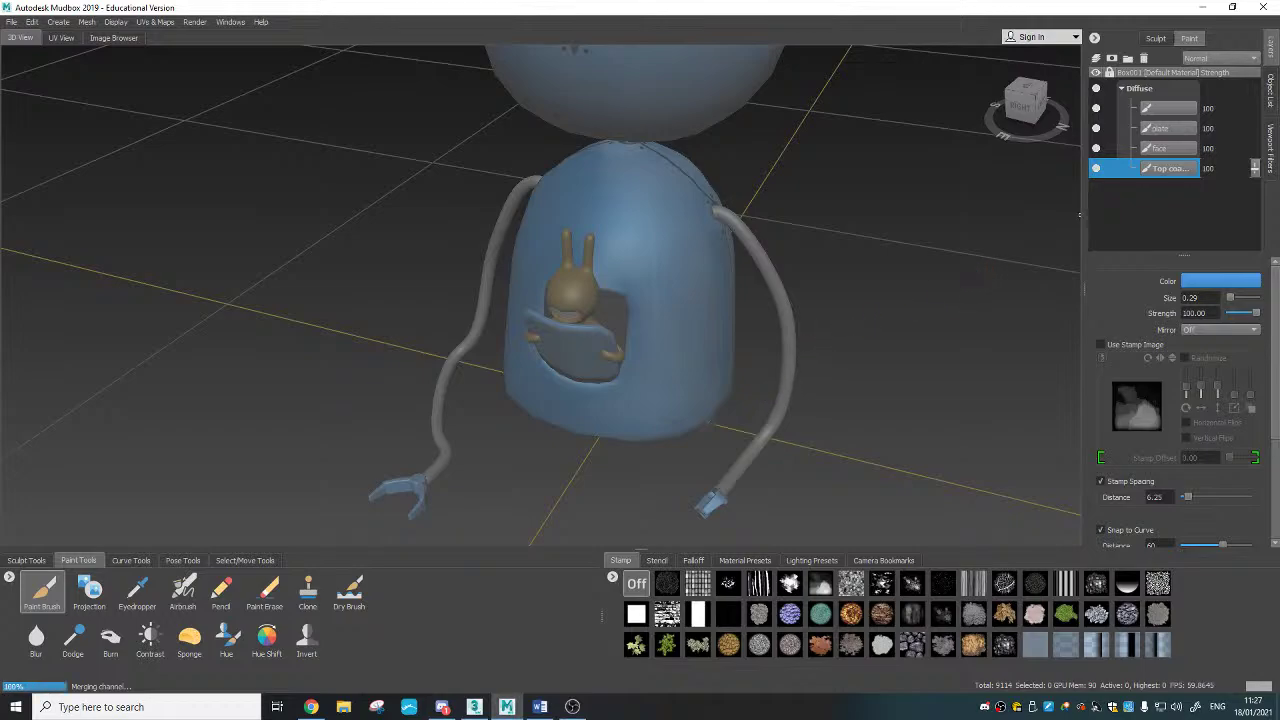
Step: Check the merged texture on the robot from the front and bring up the stencil collection
scroll(804, 302, "down", 5)
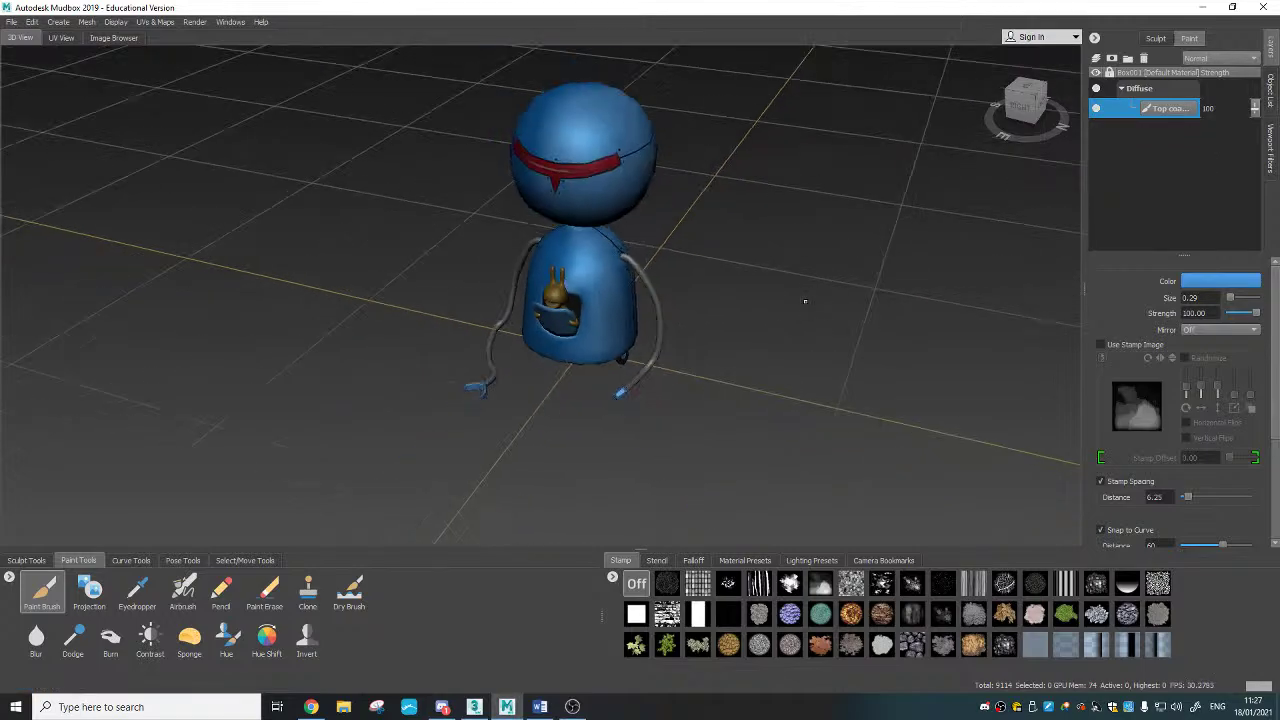
left_click_drag(803, 300, 830, 312, "alt")
left_click_drag(712, 322, 750, 320, "alt")
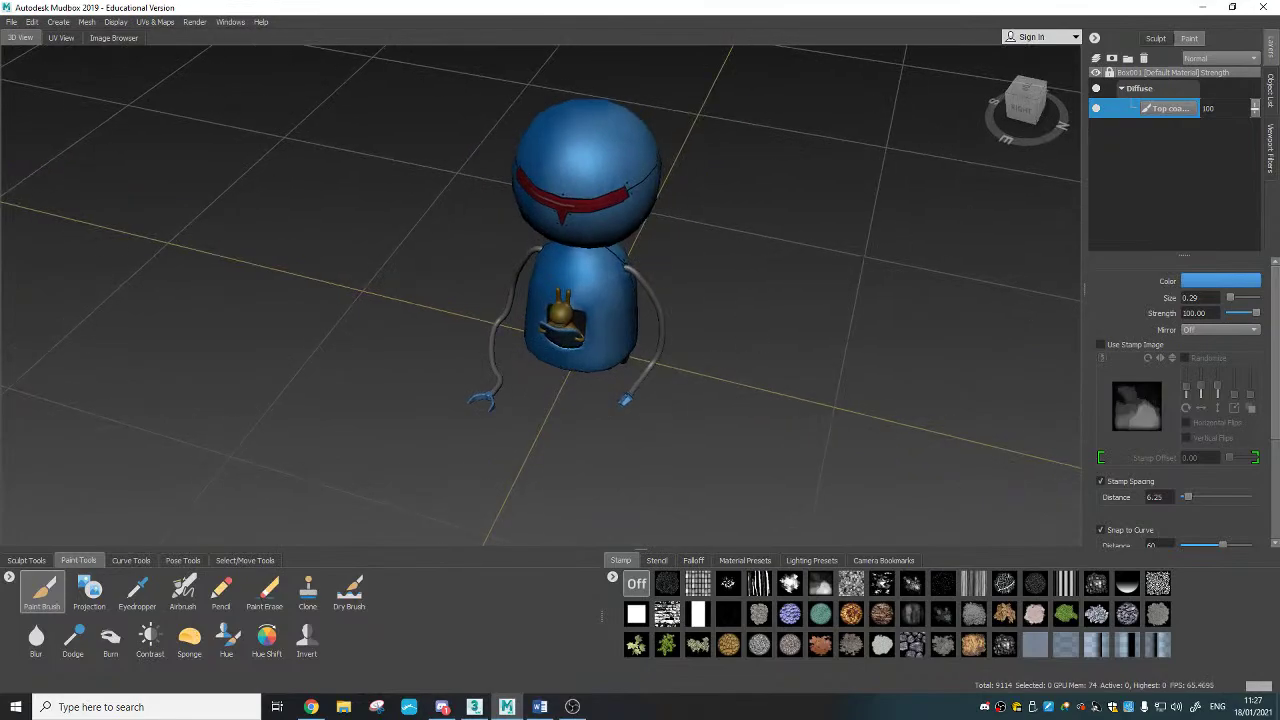
scroll(701, 317, "up", 3)
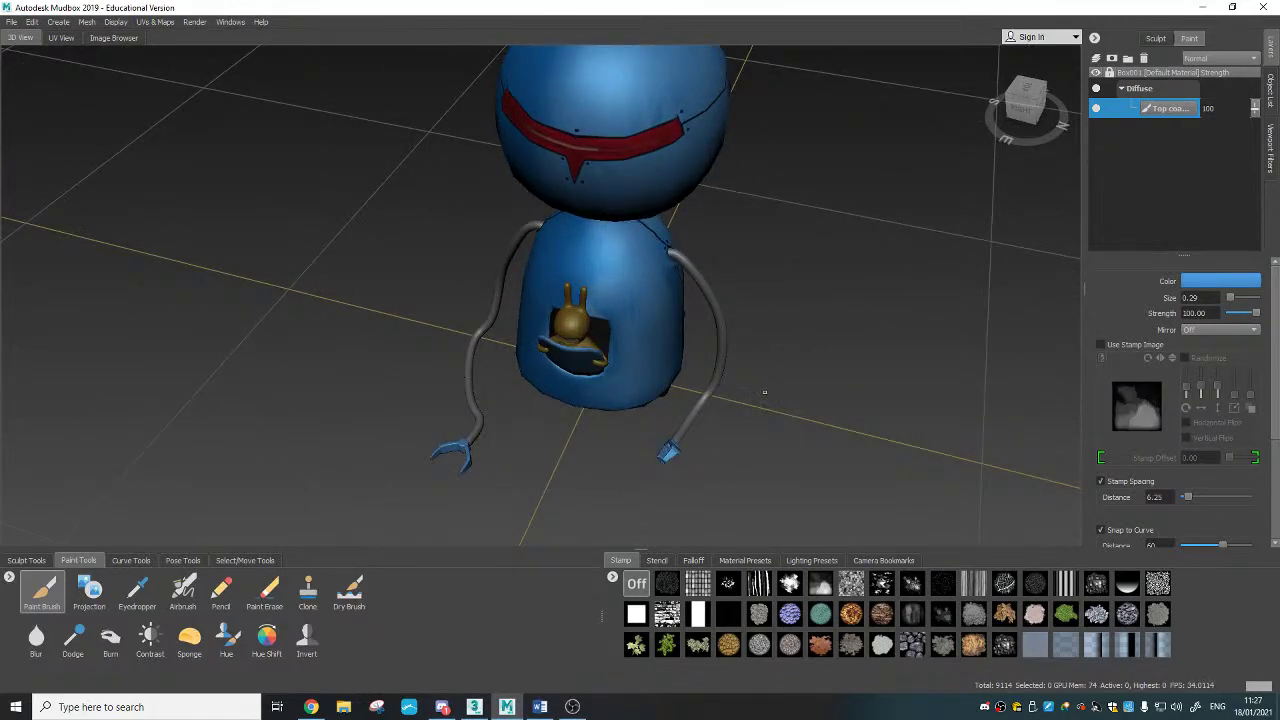
left_click_drag(751, 314, 699, 397, "alt")
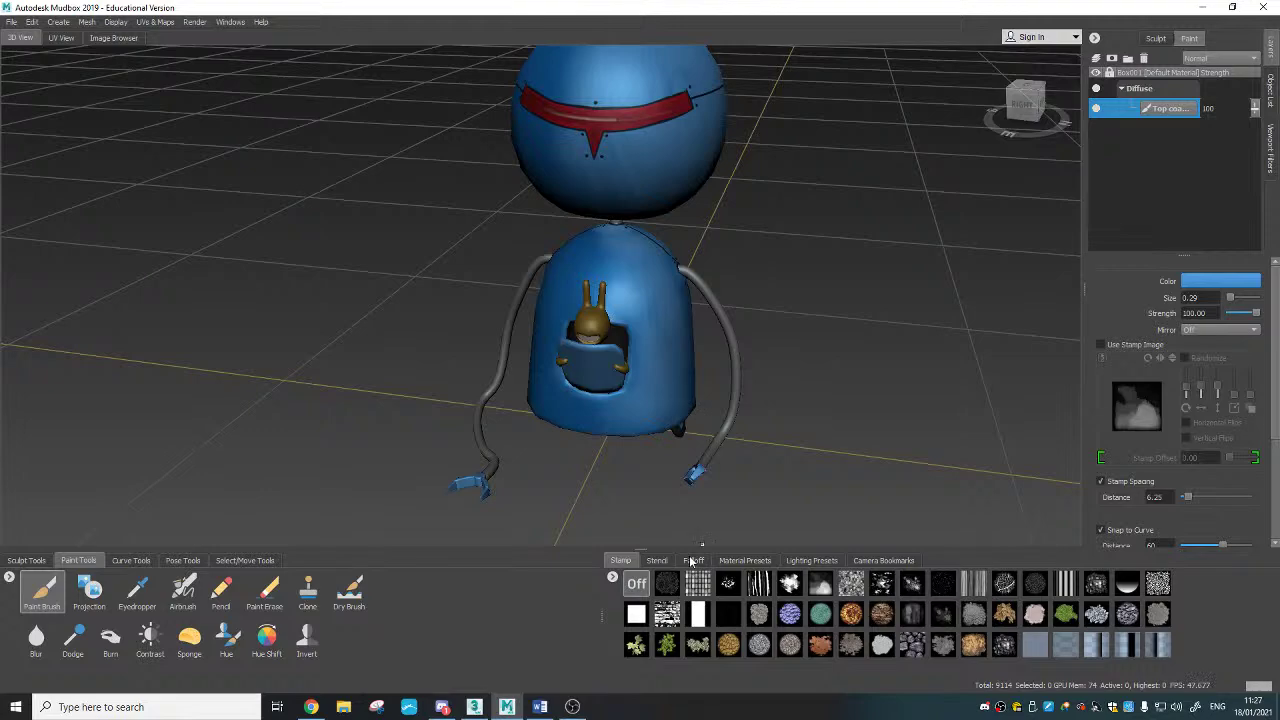
left_click(658, 561)
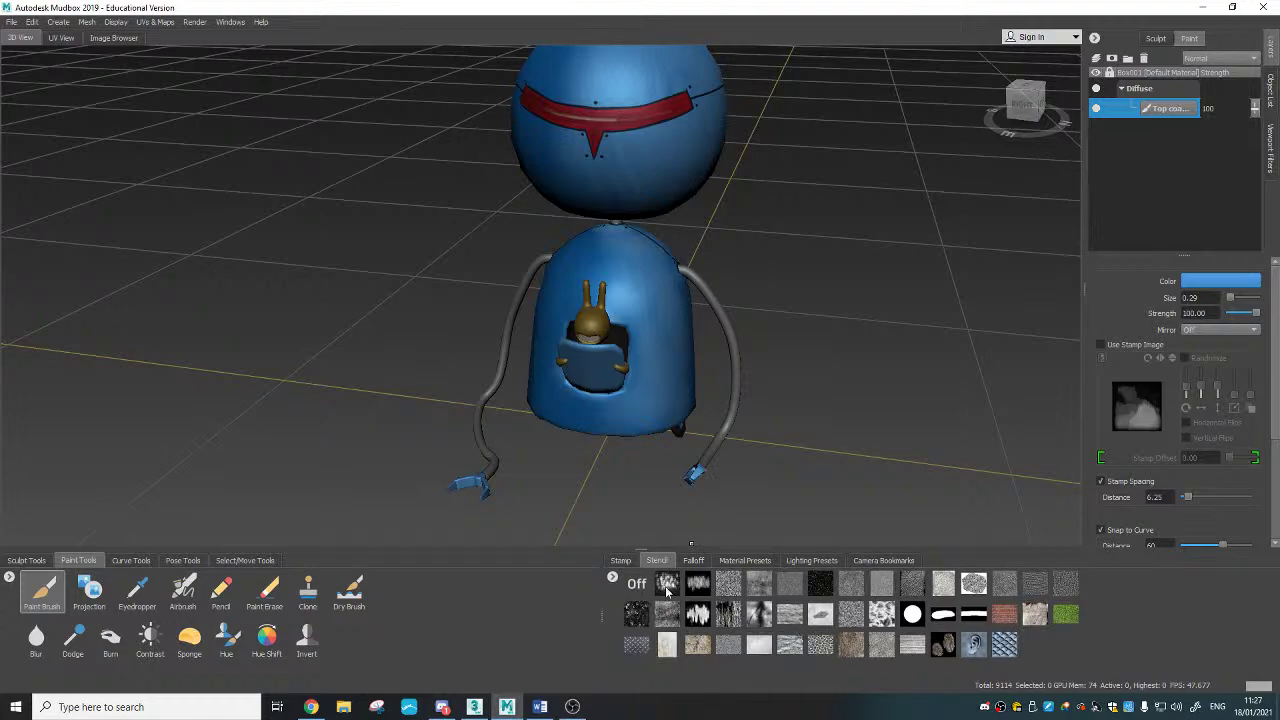
left_click(613, 578)
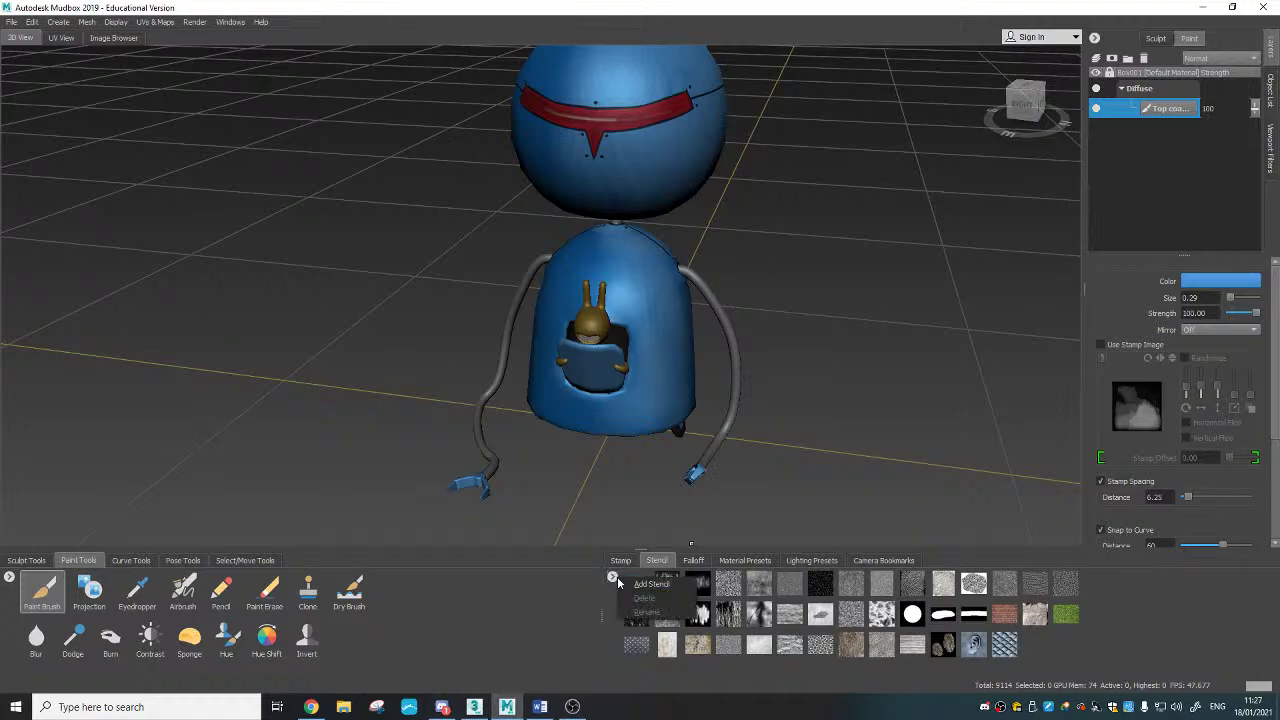
left_click(648, 584)
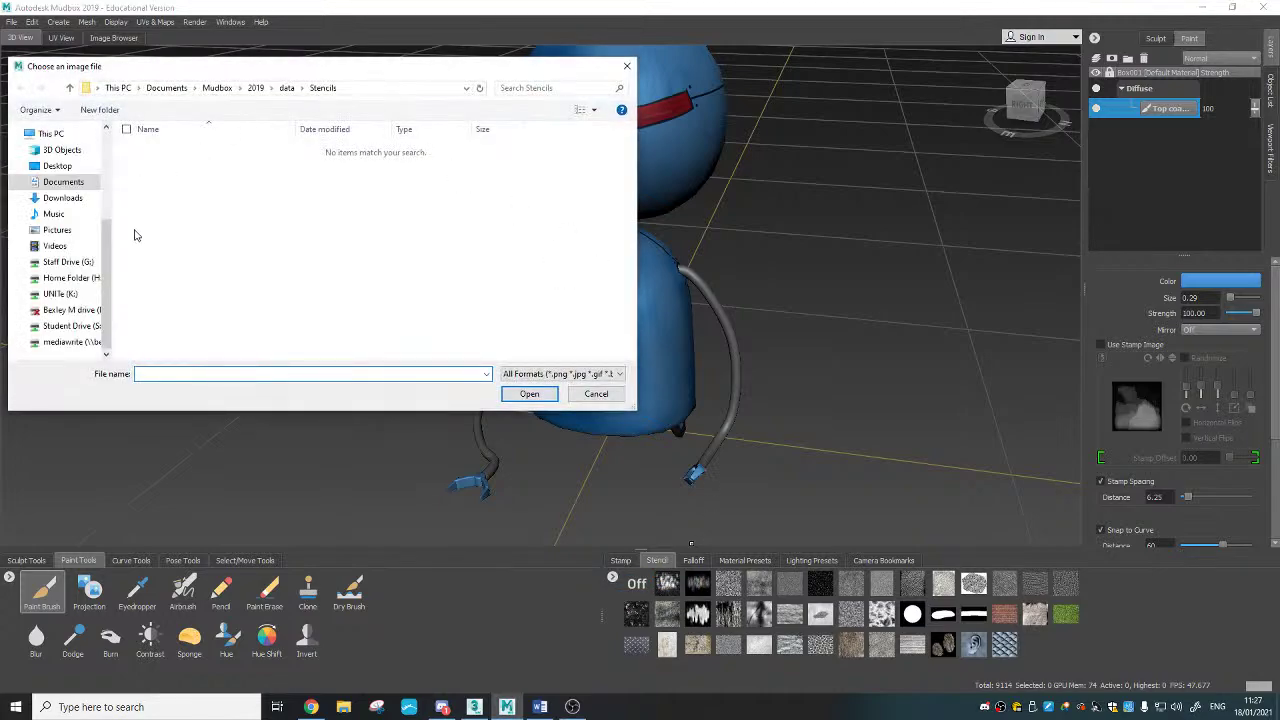
left_click(627, 66)
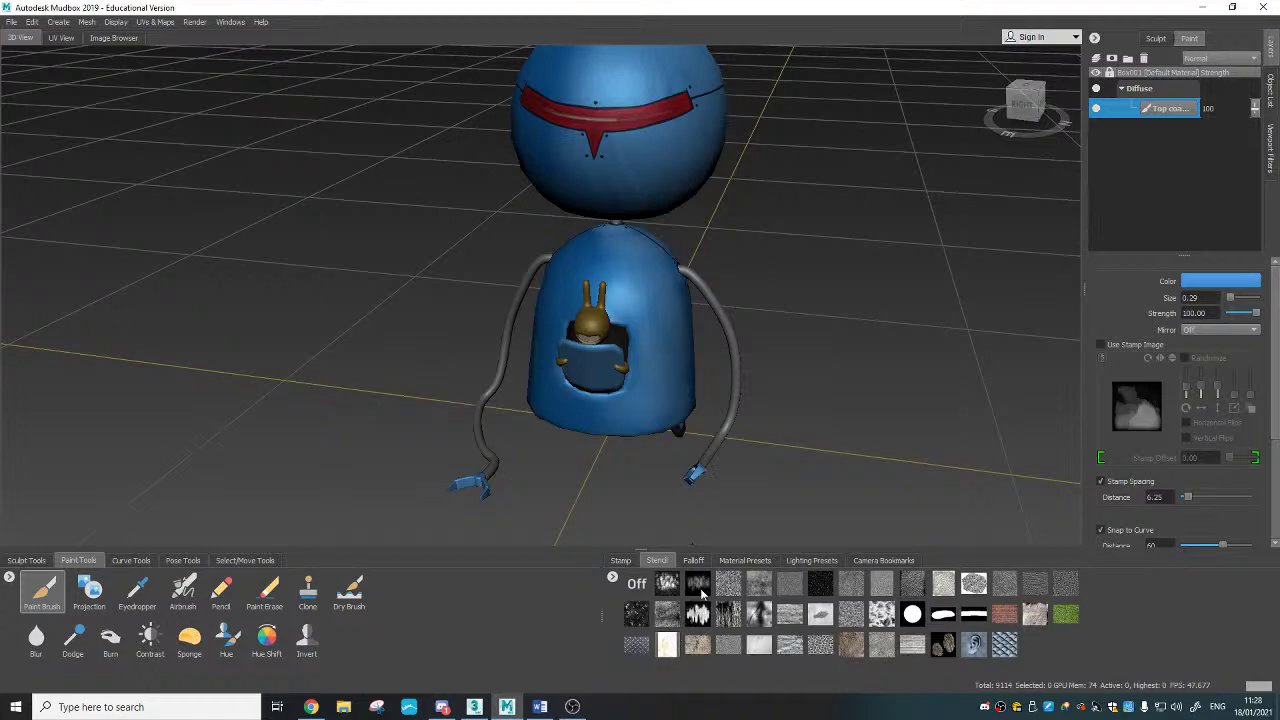
Step: Load the rgb_peelingPaint stencil and create a new 2048 paint layer in the Diffuse channel
left_click_drag(645, 362, 696, 303, "alt")
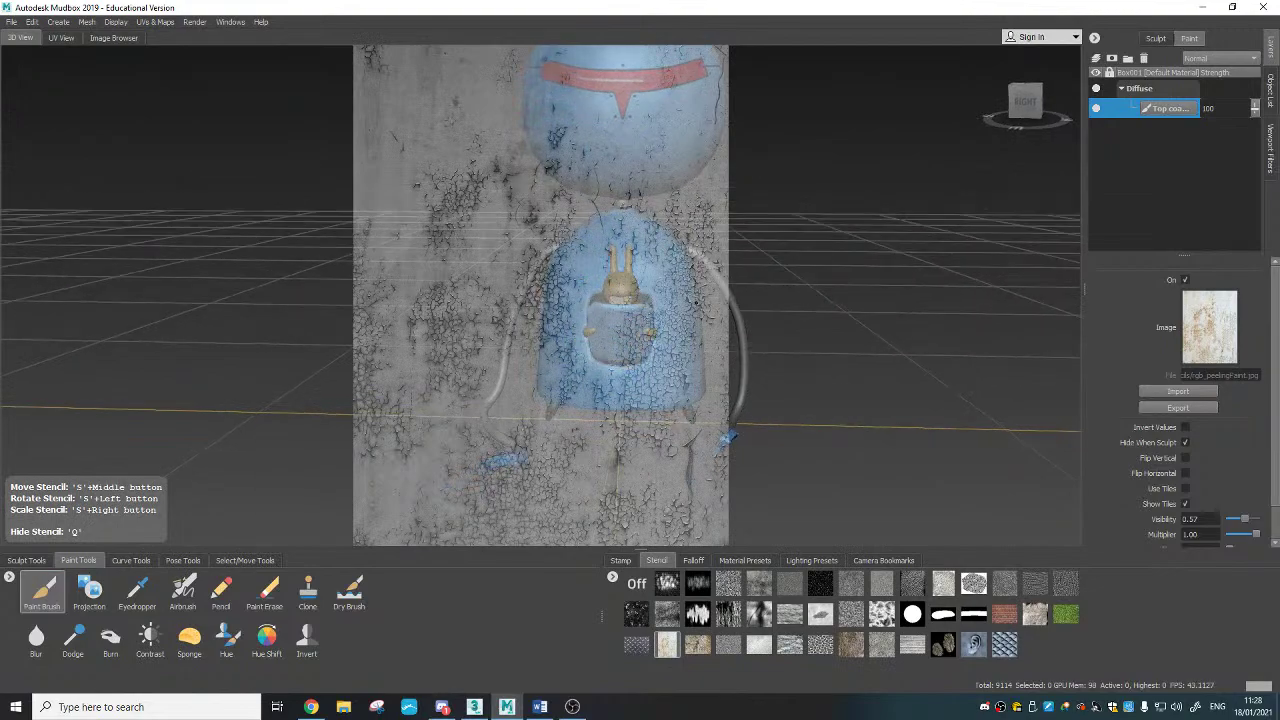
middle_click_drag(696, 303, 793, 310, "alt")
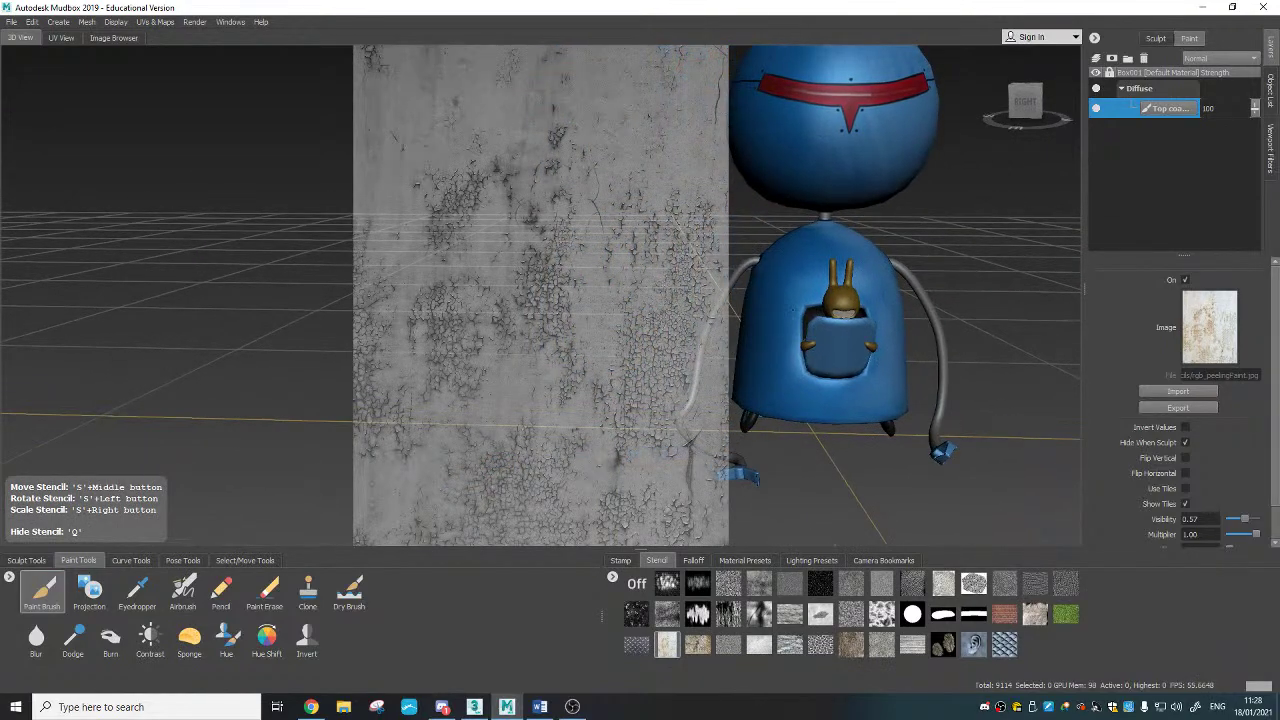
left_click_drag(793, 310, 1067, 335, "alt")
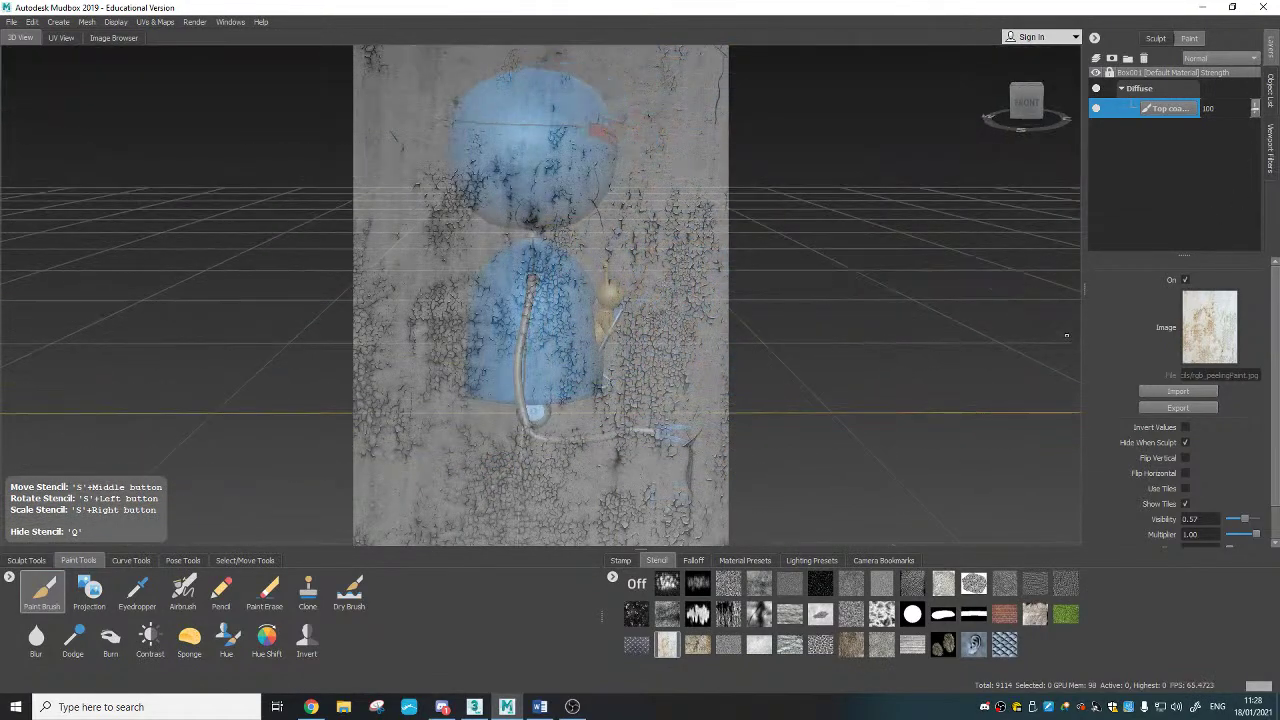
right_click(1153, 154)
left_click(1162, 172)
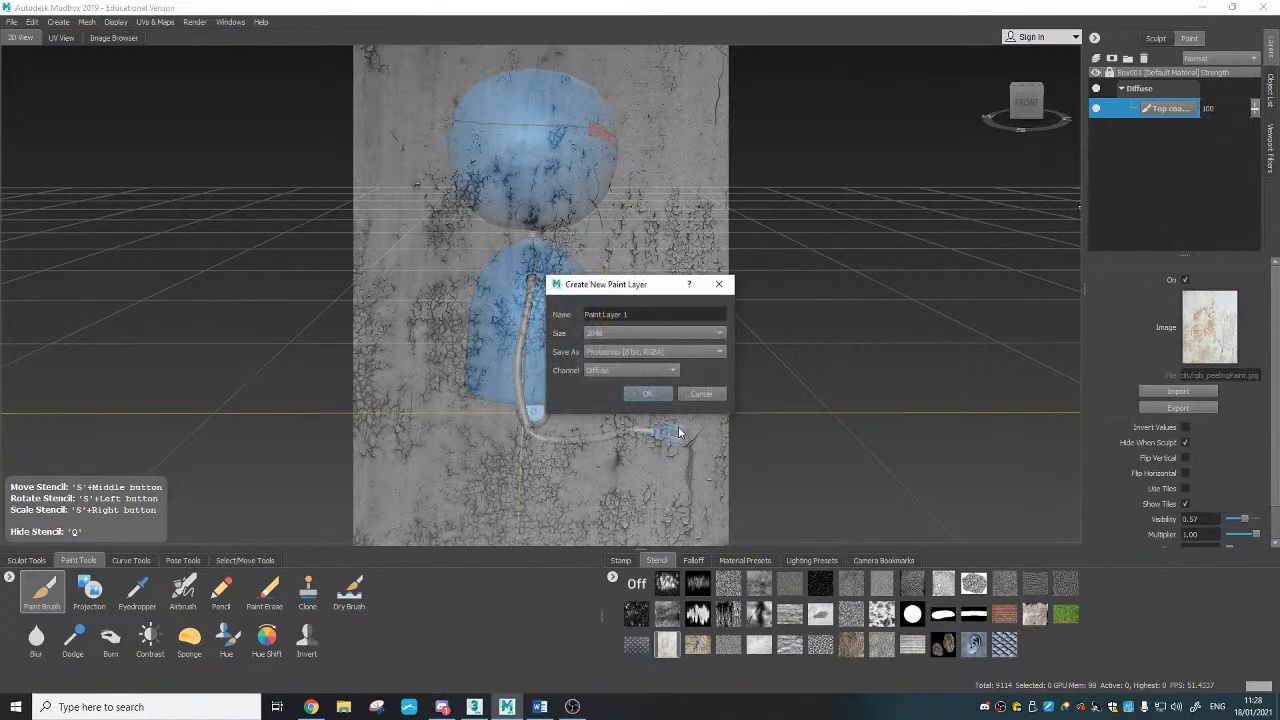
left_click(651, 395)
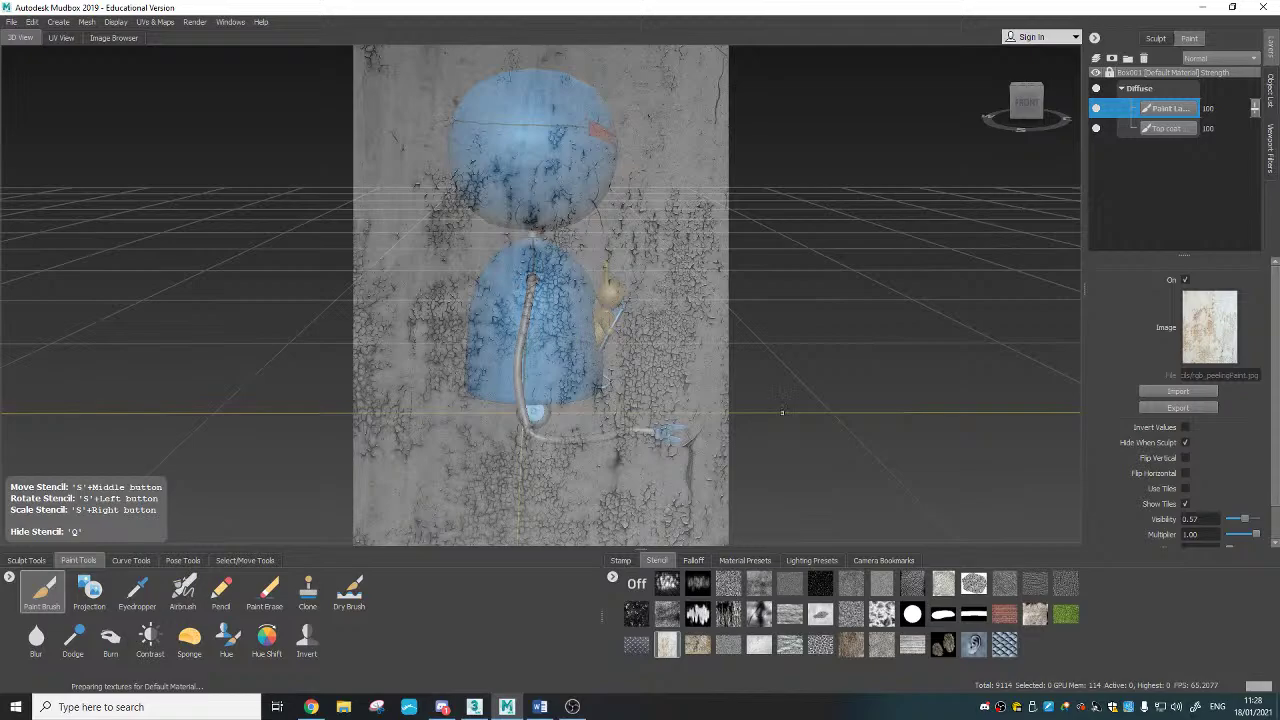
Step: Rotate, scale and move the peeling-paint stencil so that it covers the back of the robot's body
left_click_drag(682, 346, 810, 321, "alt")
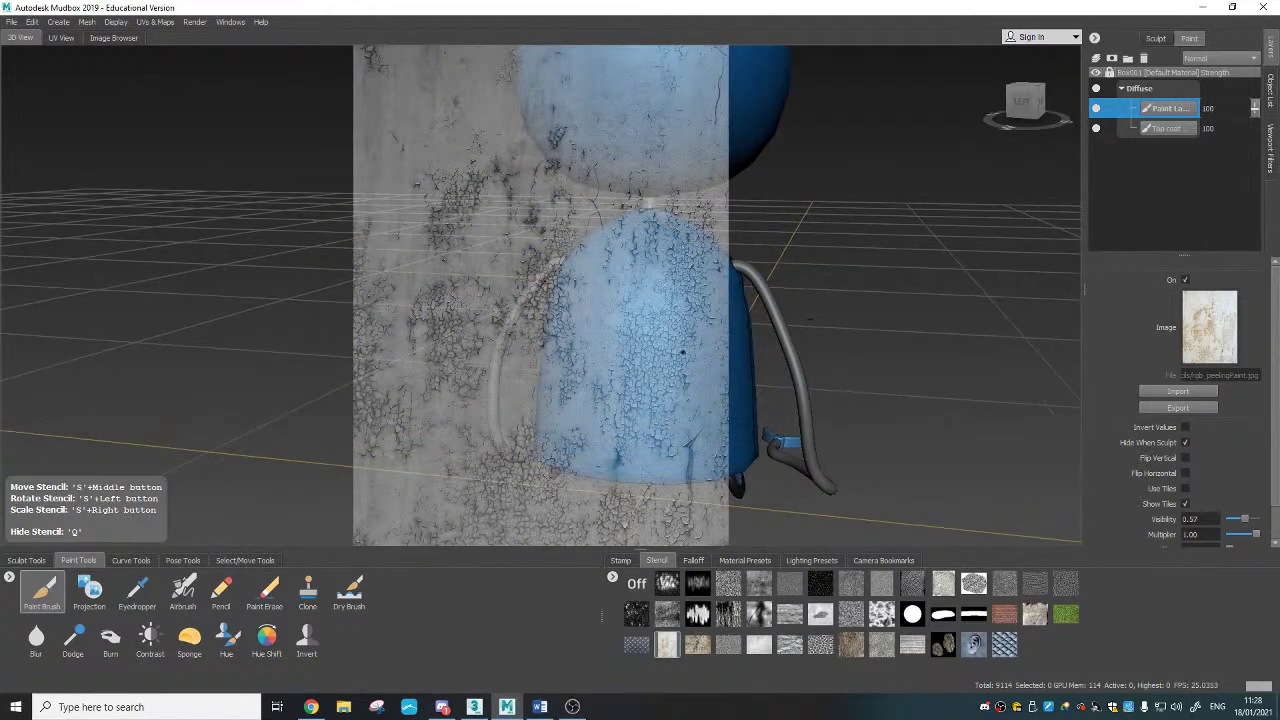
mouse_move(668, 341)
left_mouse_down()
mouse_move(696, 335)
mouse_move(668, 319)
left_mouse_up()
mouse_move(668, 319)
right_mouse_down()
mouse_move(672, 394)
mouse_move(664, 239)
mouse_move(651, 311)
right_mouse_up()
mouse_move(651, 311)
left_mouse_down()
mouse_move(690, 313)
mouse_move(651, 316)
left_mouse_up()
middle_click_drag(651, 316, 696, 313)
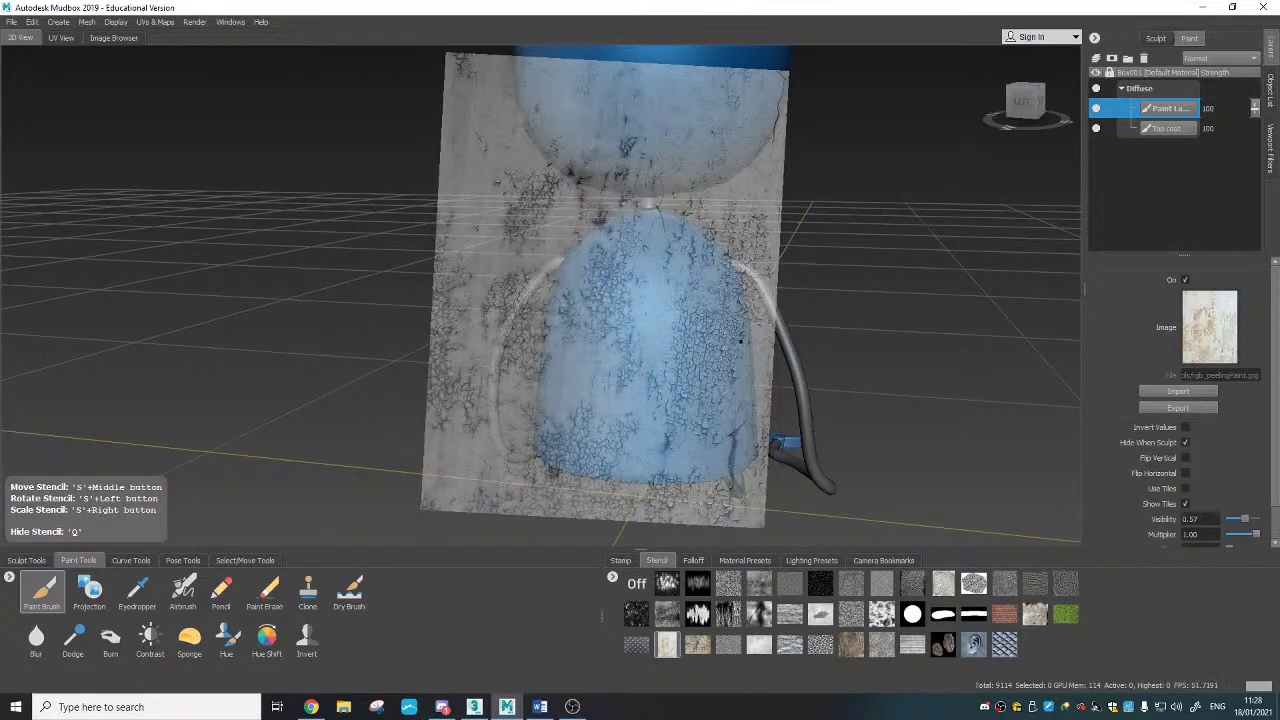
Step: Enlarge the brush and paint blue through the peeling-paint stencil on the body's back, hiding the stencil briefly to check the strokes
right_click_drag(741, 341, 840, 346, "alt")
middle_click_drag(840, 346, 723, 288, "alt")
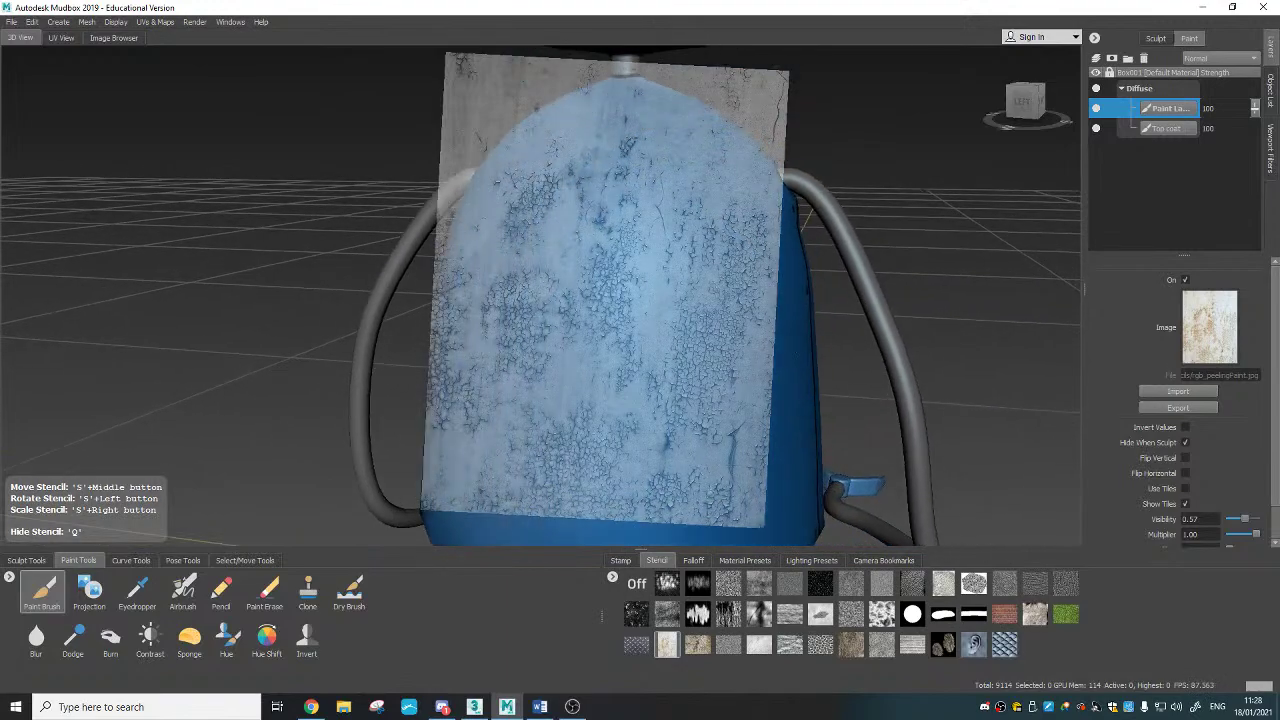
middle_click_drag(802, 350, 786, 354, "alt")
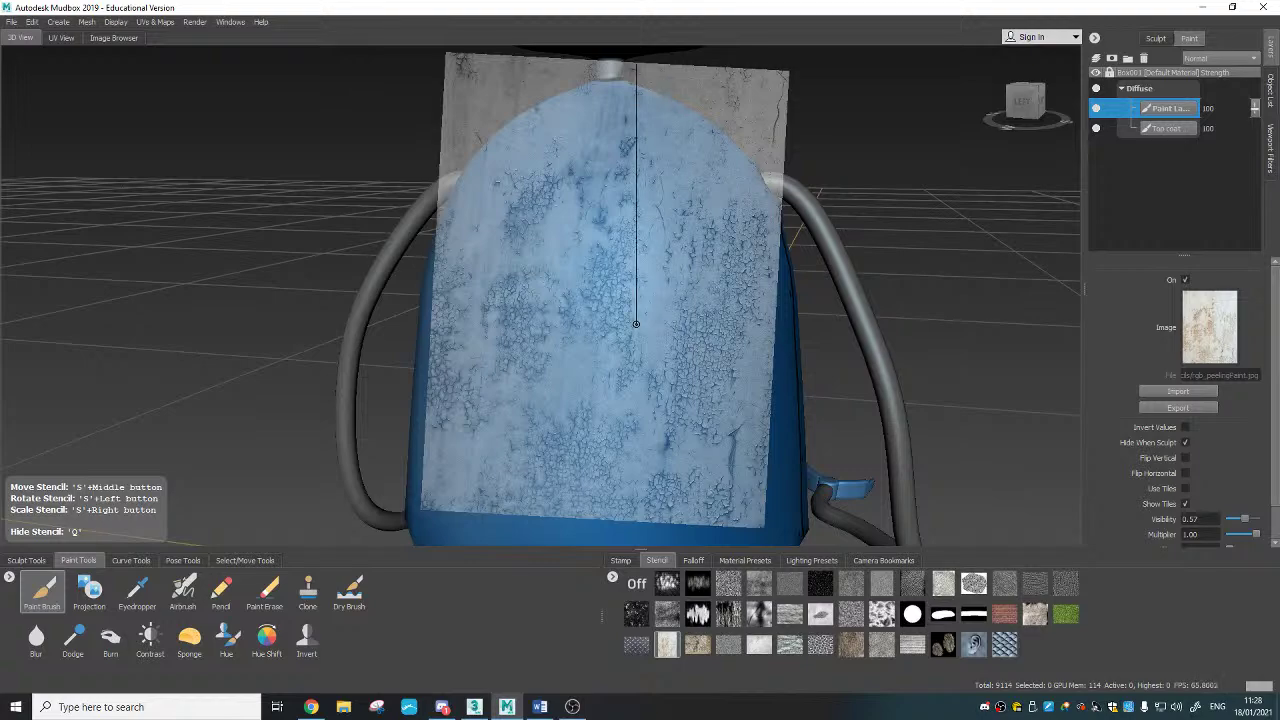
left_click_drag(636, 325, 680, 325)
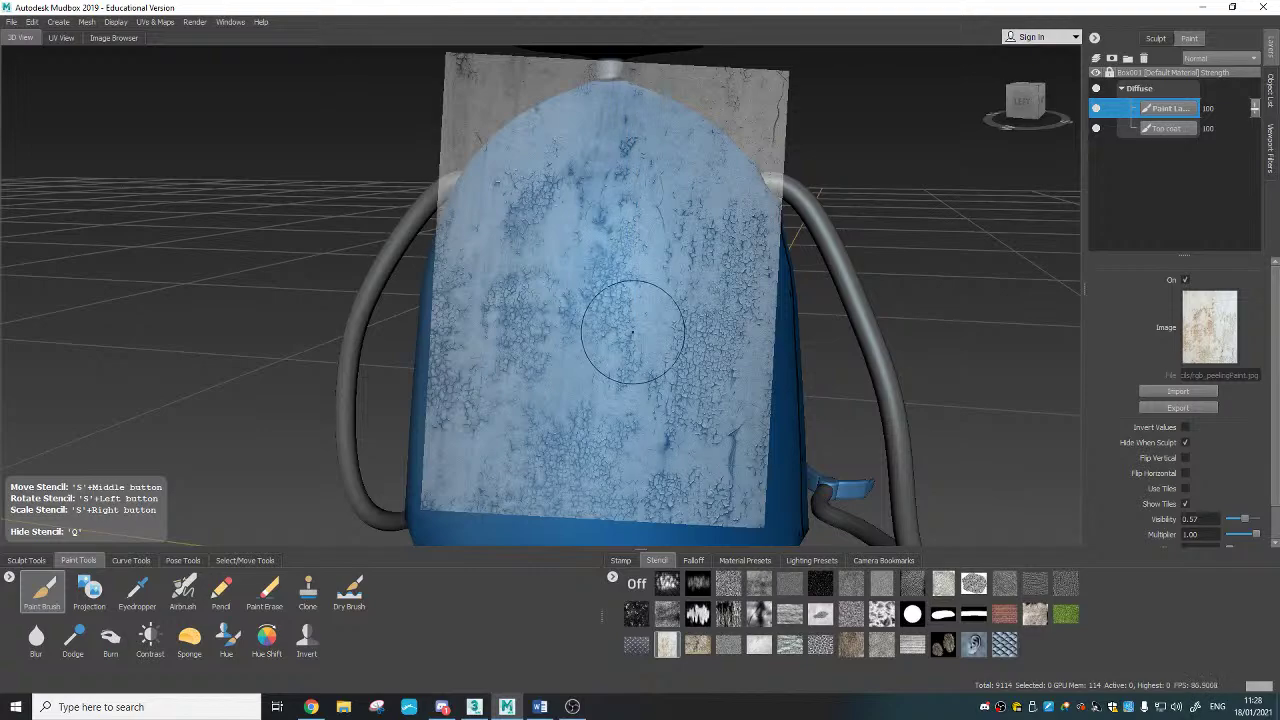
key("q")
key("q")
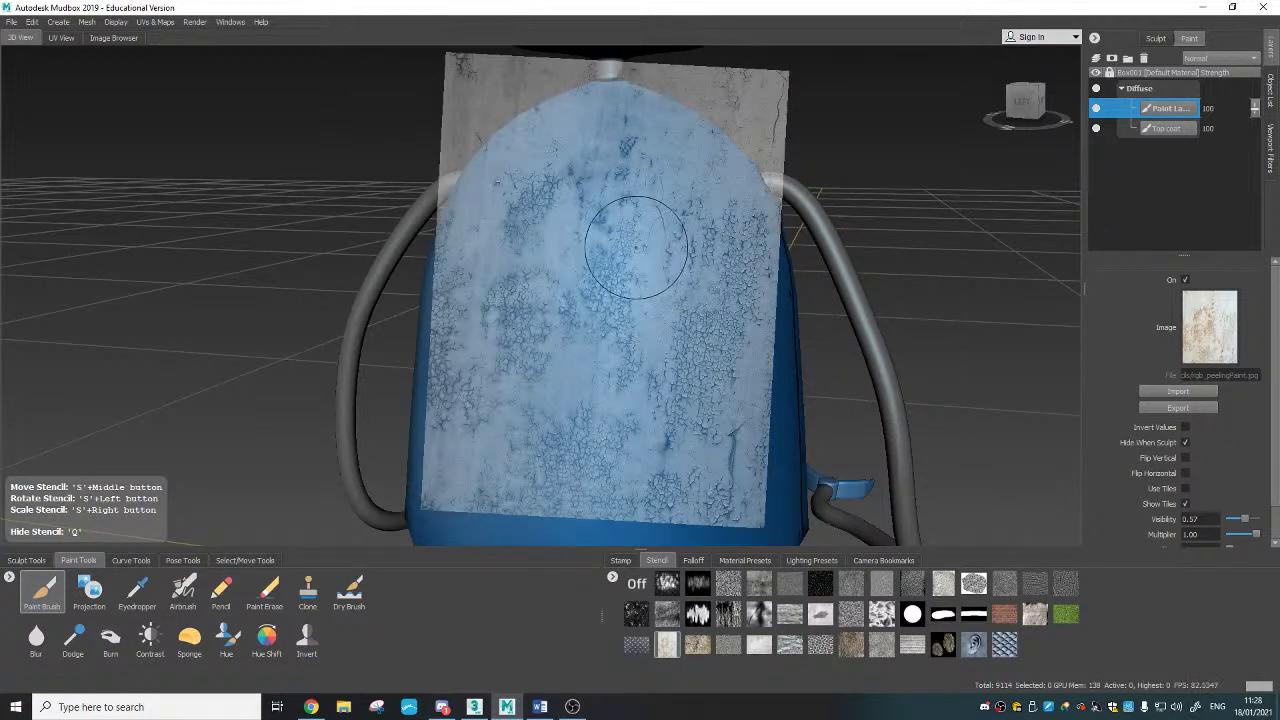
key("q")
key("q")
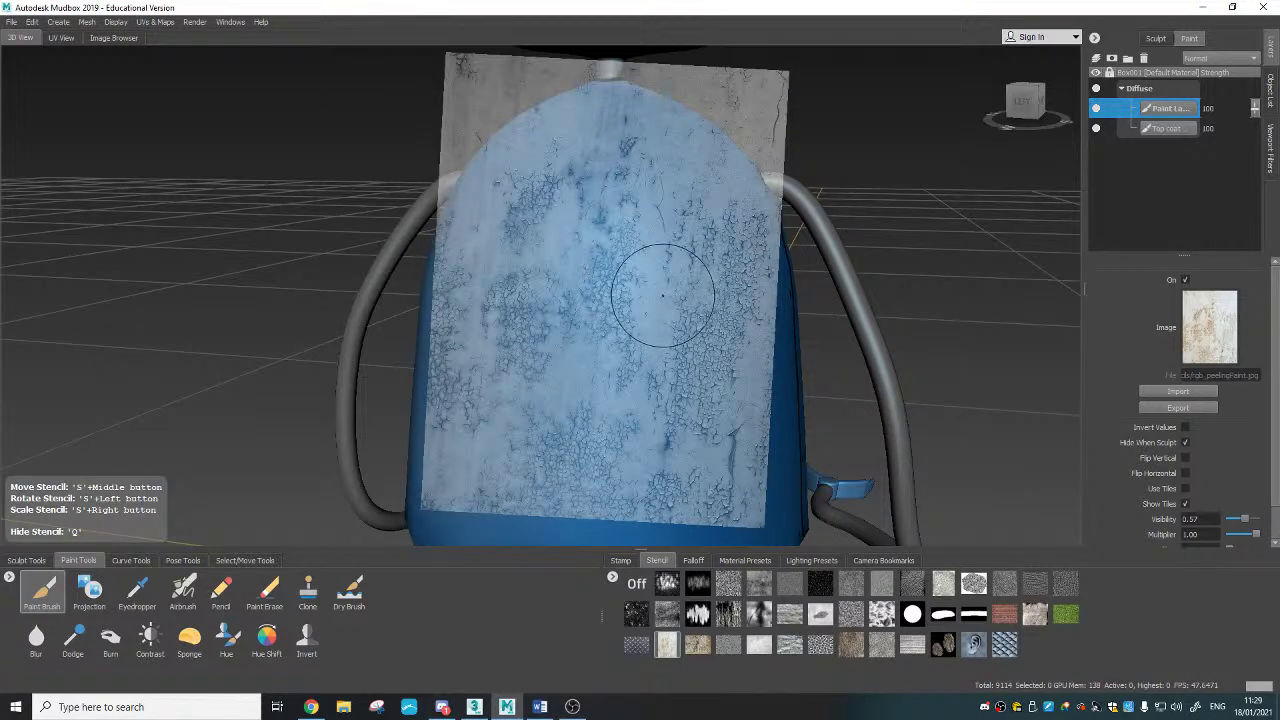
key("m")
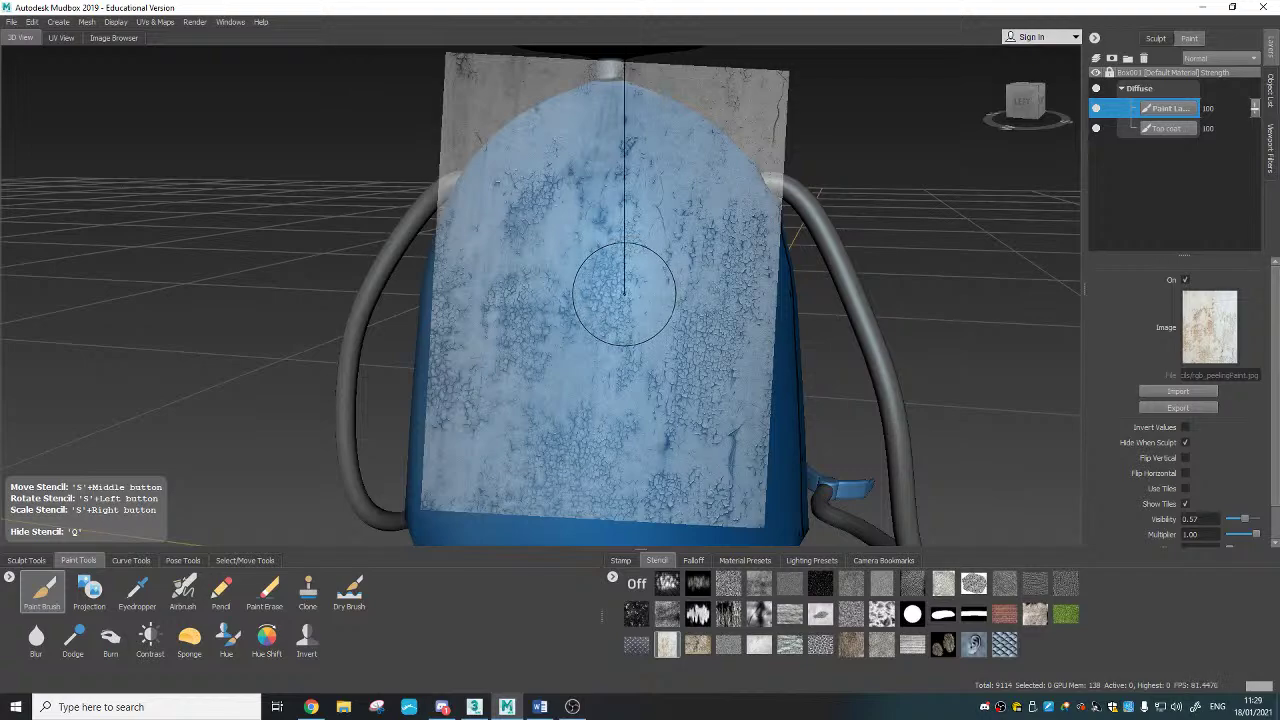
key("q")
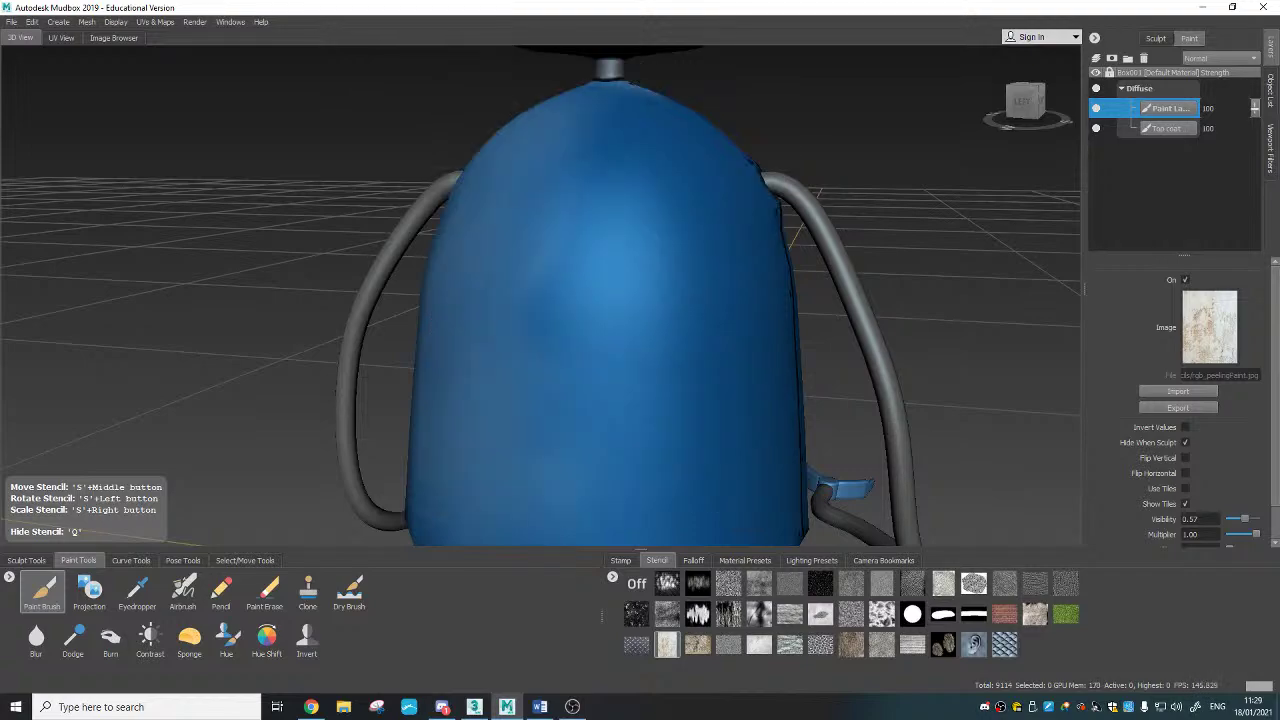
key("q")
Step: Paint more blue strokes through the peeling-paint stencil on the back of the body, comparing with the stencil hidden
left_click_drag(691, 400, 700, 350, "alt")
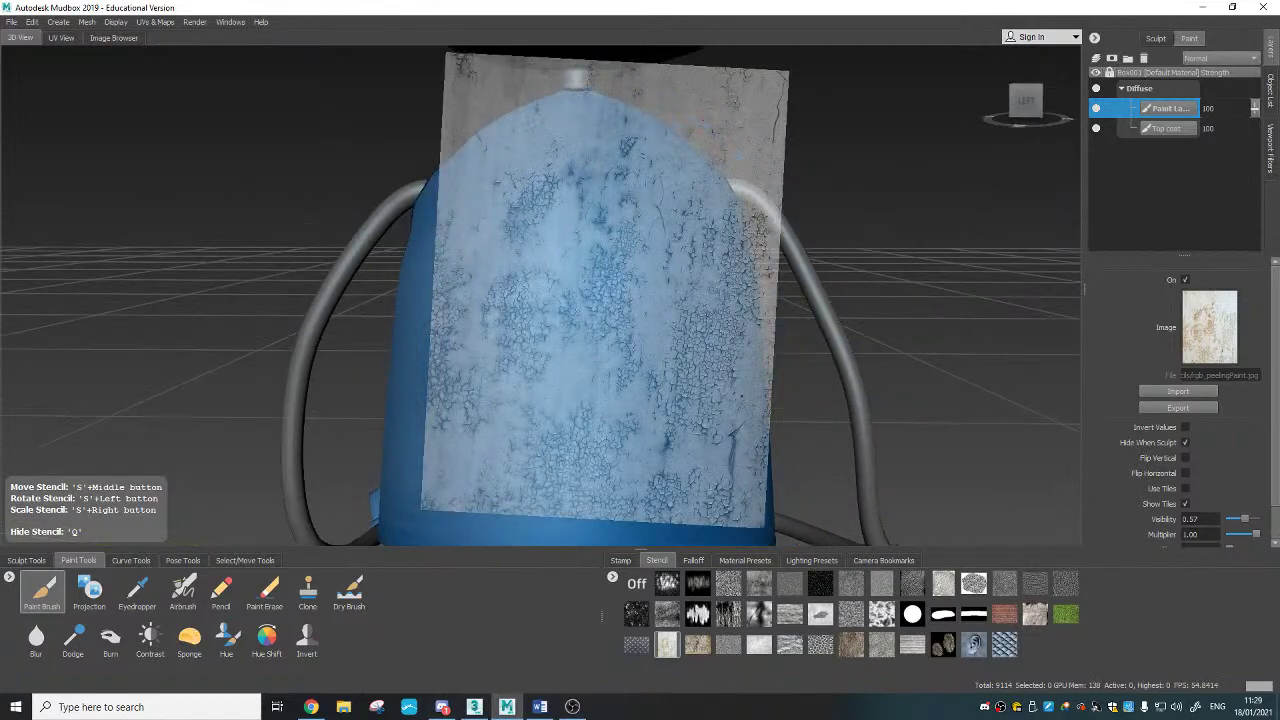
middle_click_drag(700, 349, 701, 269, "alt")
key("q")
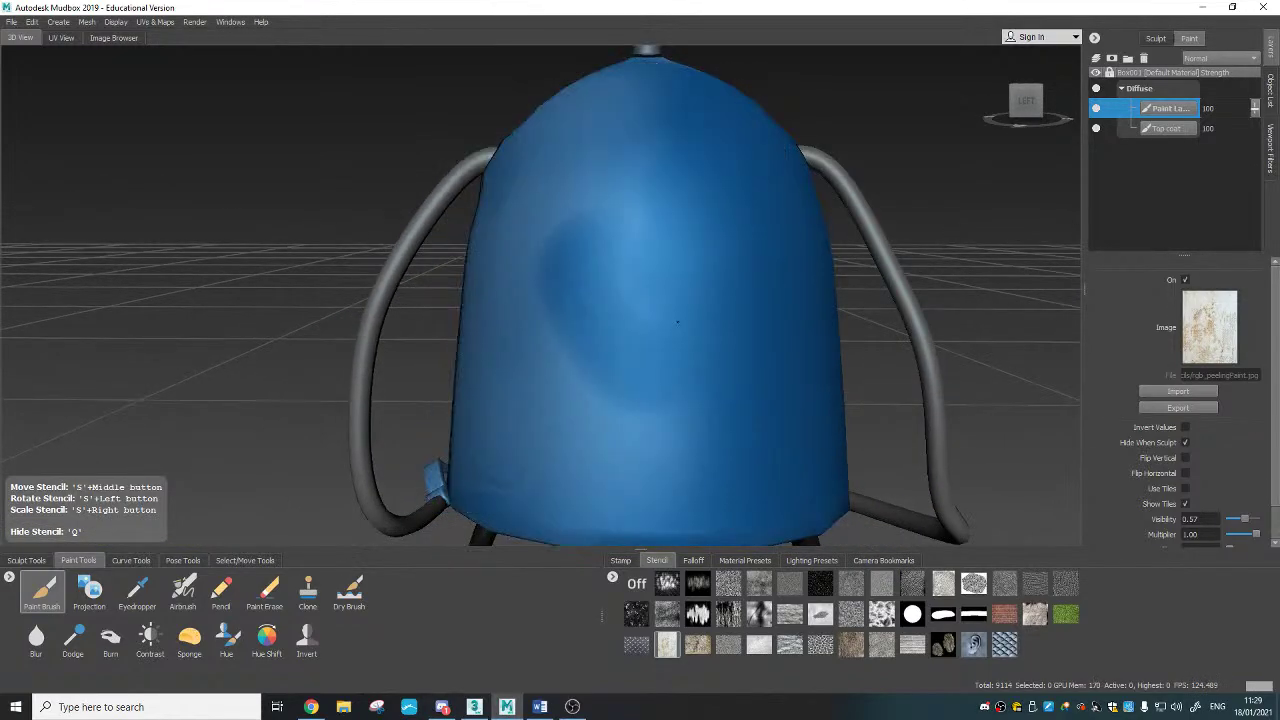
left_click_drag(648, 273, 638, 262)
scroll(637, 260, "up", 5)
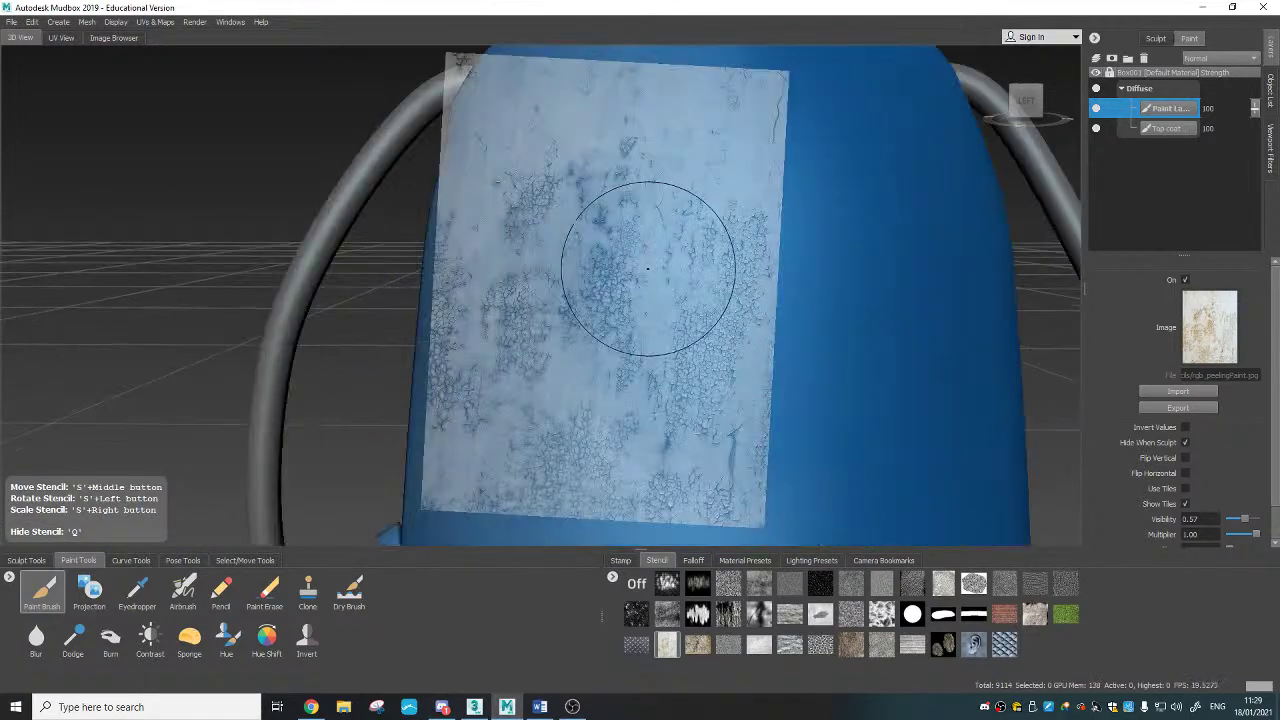
key("q")
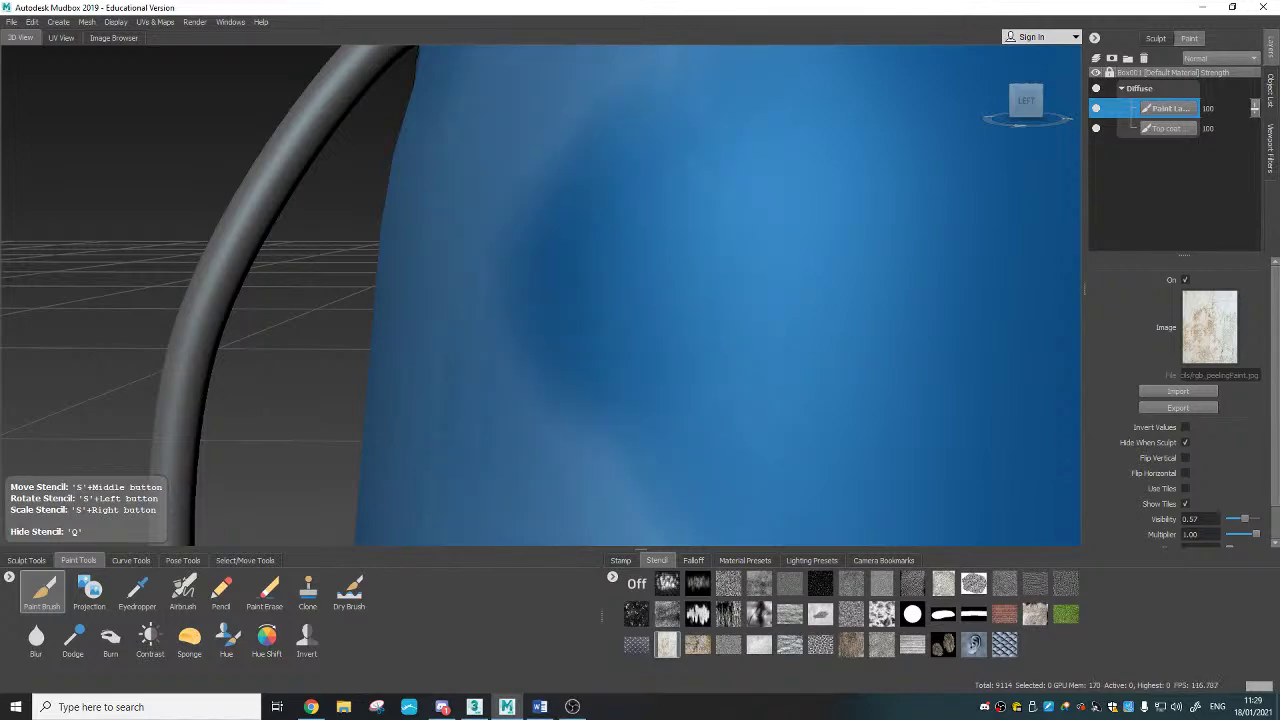
left_click_drag(650, 270, 690, 320)
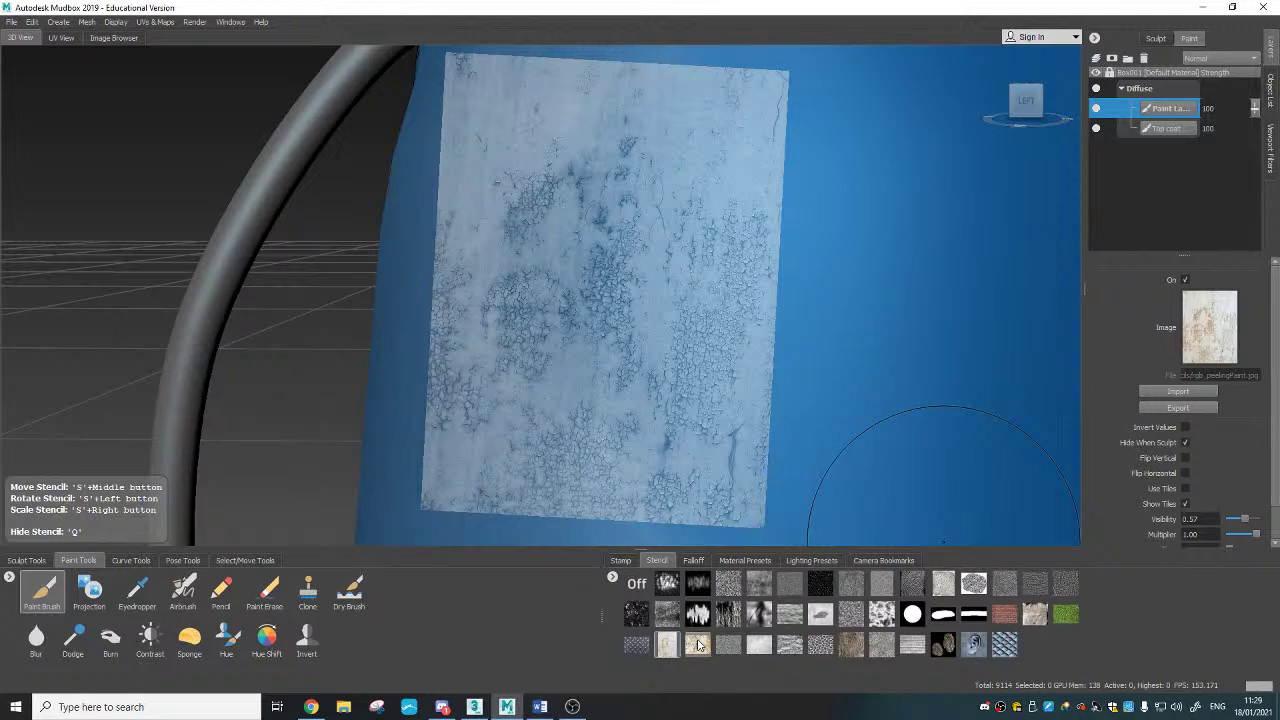
Step: Paint over the body's back through the rgb_rust stencil and lower the stencil visibility to 0.10
left_click(697, 645)
mouse_move(637, 277)
left_mouse_down()
mouse_move(619, 329)
mouse_move(480, 500)
mouse_move(470, 300)
mouse_move(598, 138)
mouse_move(666, 218)
left_mouse_up()
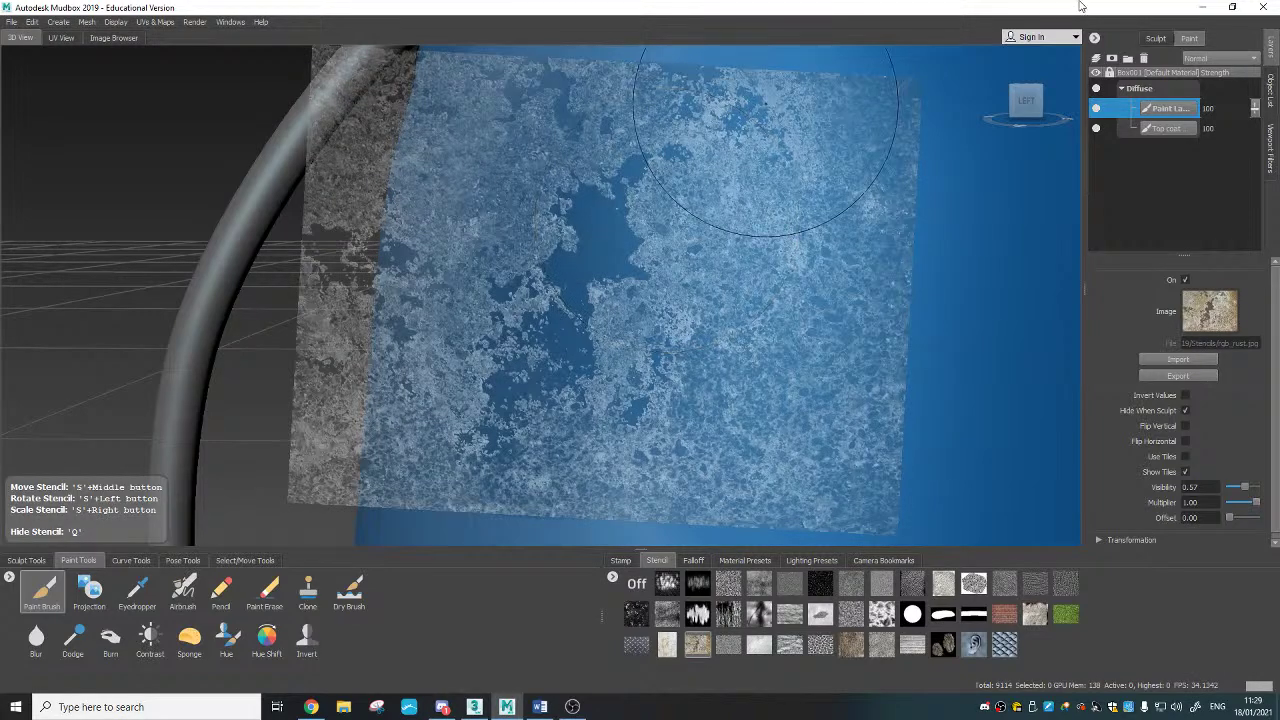
left_click_drag(1274, 410, 1278, 422)
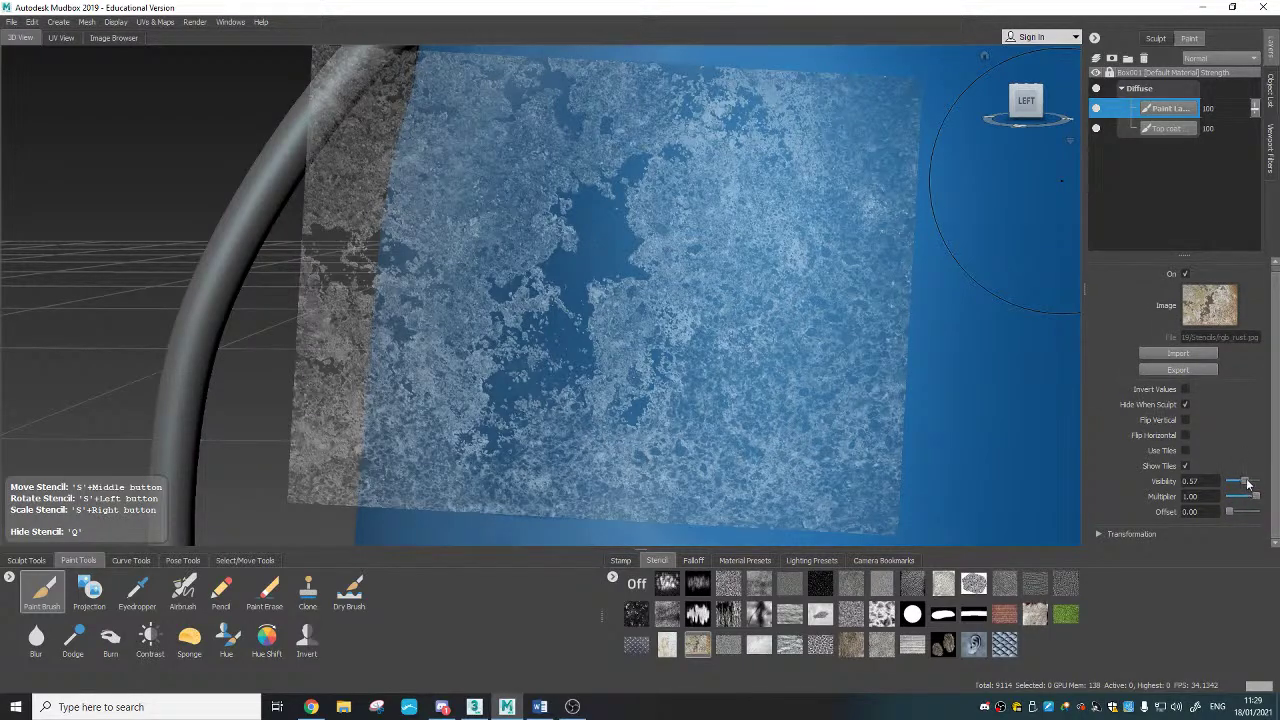
left_click_drag(1243, 484, 1231, 484)
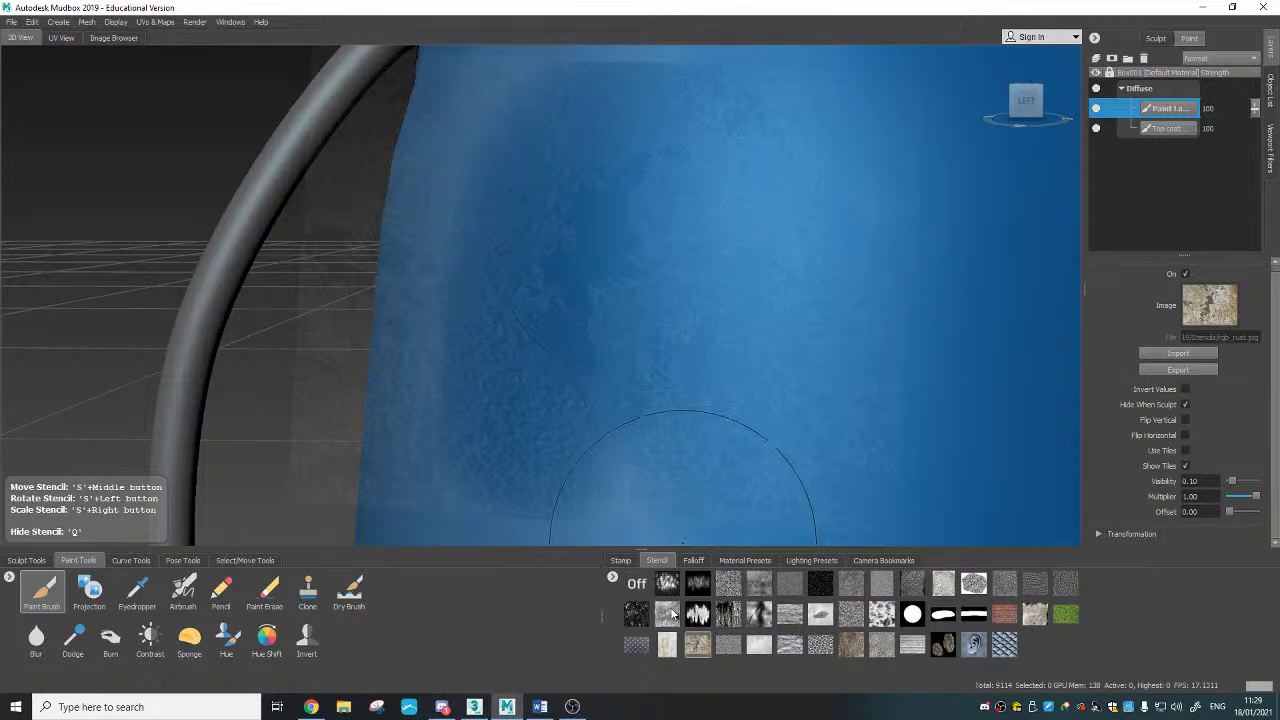
Step: Try painting a diamond tread pattern on the body's back through the metal plate stencil
left_click(640, 646)
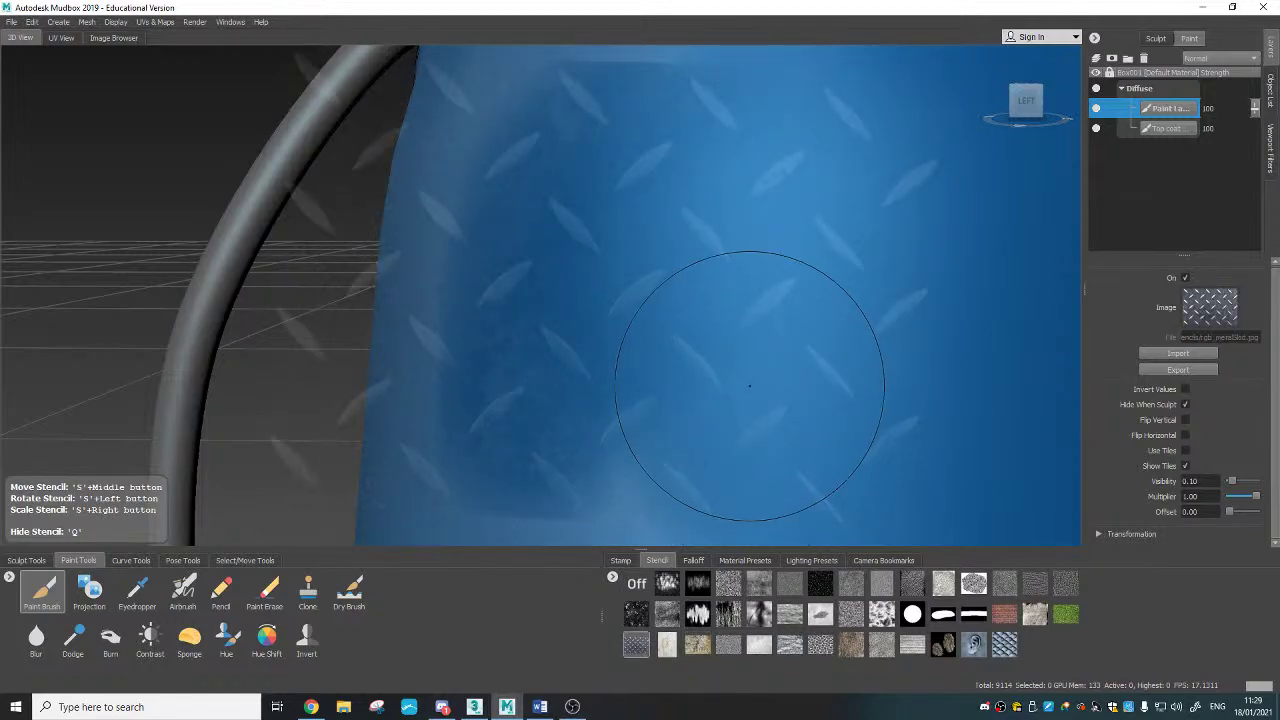
left_click_drag(694, 371, 912, 370, "alt")
middle_click_drag(912, 372, 982, 368, "alt")
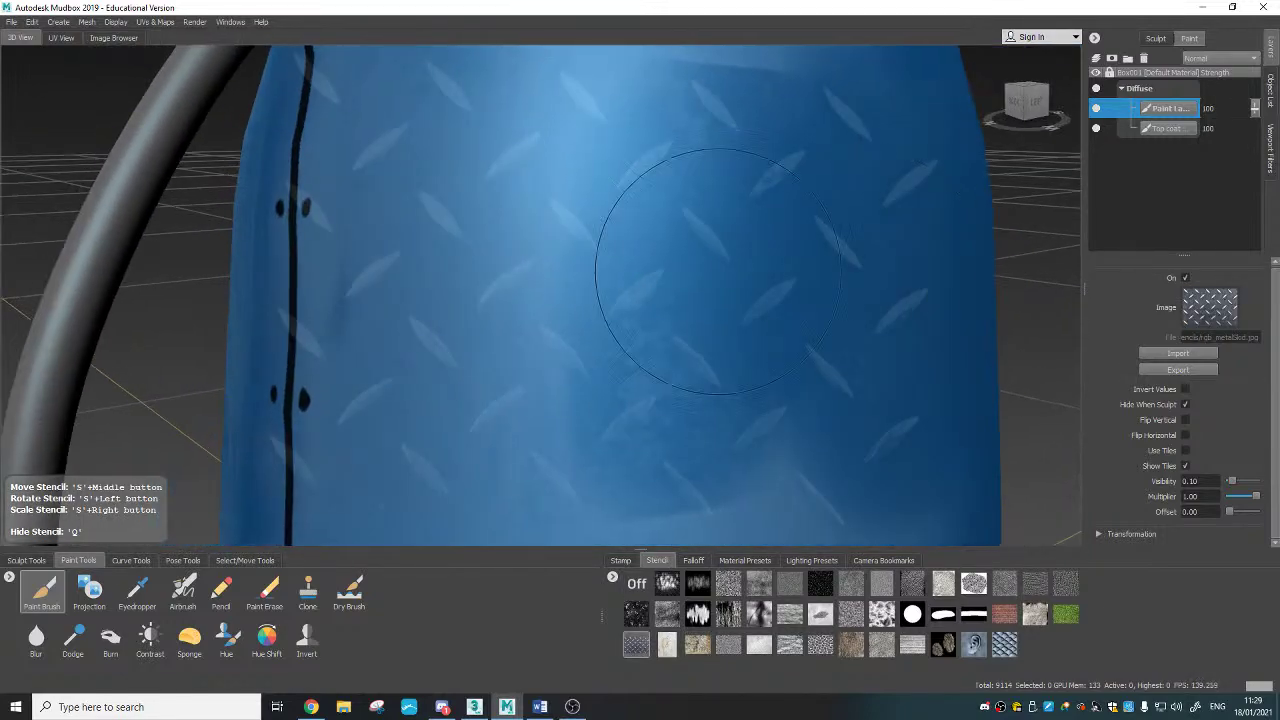
left_click_drag(710, 270, 760, 274, "alt")
mouse_move(494, 264)
left_mouse_down()
mouse_move(485, 205)
mouse_move(500, 150)
mouse_move(600, 130)
mouse_move(580, 90)
left_mouse_up()
mouse_move(555, 332)
left_mouse_down()
mouse_move(500, 350)
mouse_move(530, 388)
mouse_move(455, 385)
left_mouse_up()
left_click_drag(765, 345, 687, 375, "alt")
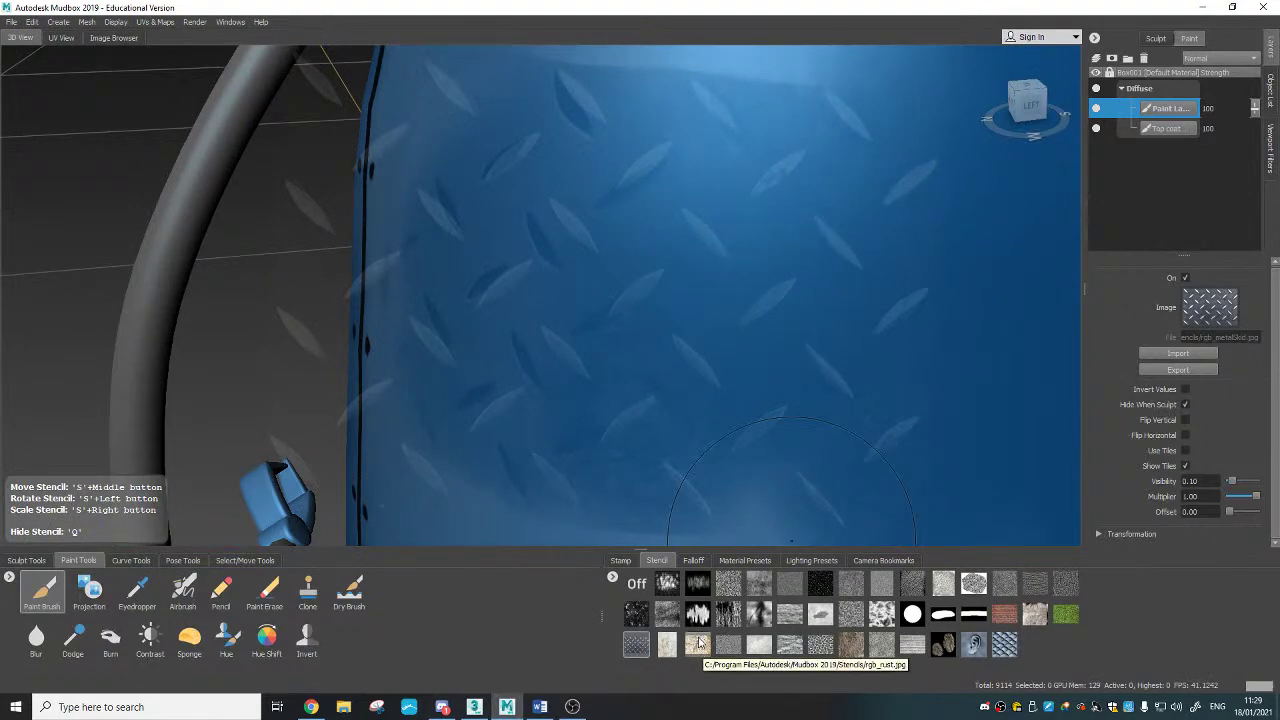
Step: Return to the rust stencil and undo the tread pattern strokes on the body's back
left_click(698, 644)
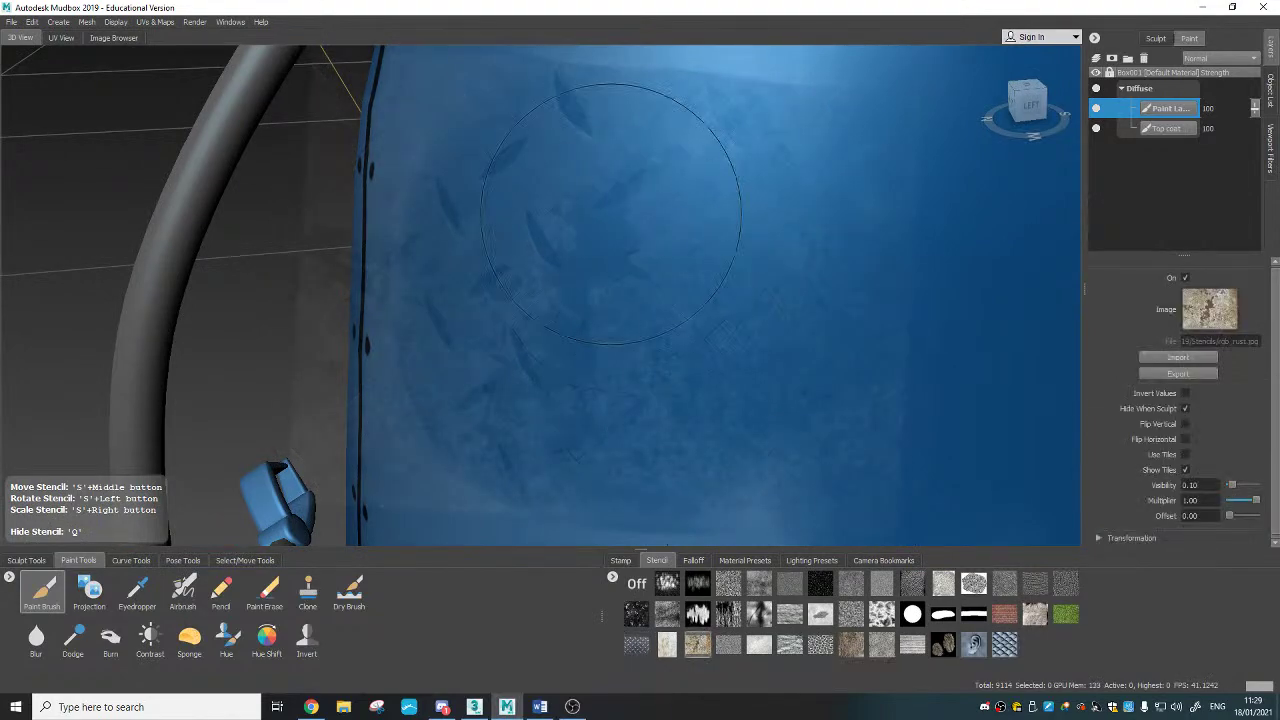
mouse_move(430, 275)
left_mouse_down("alt")
mouse_move(560, 248)
mouse_move(618, 313)
left_mouse_up("alt")
key("ctrl+z")
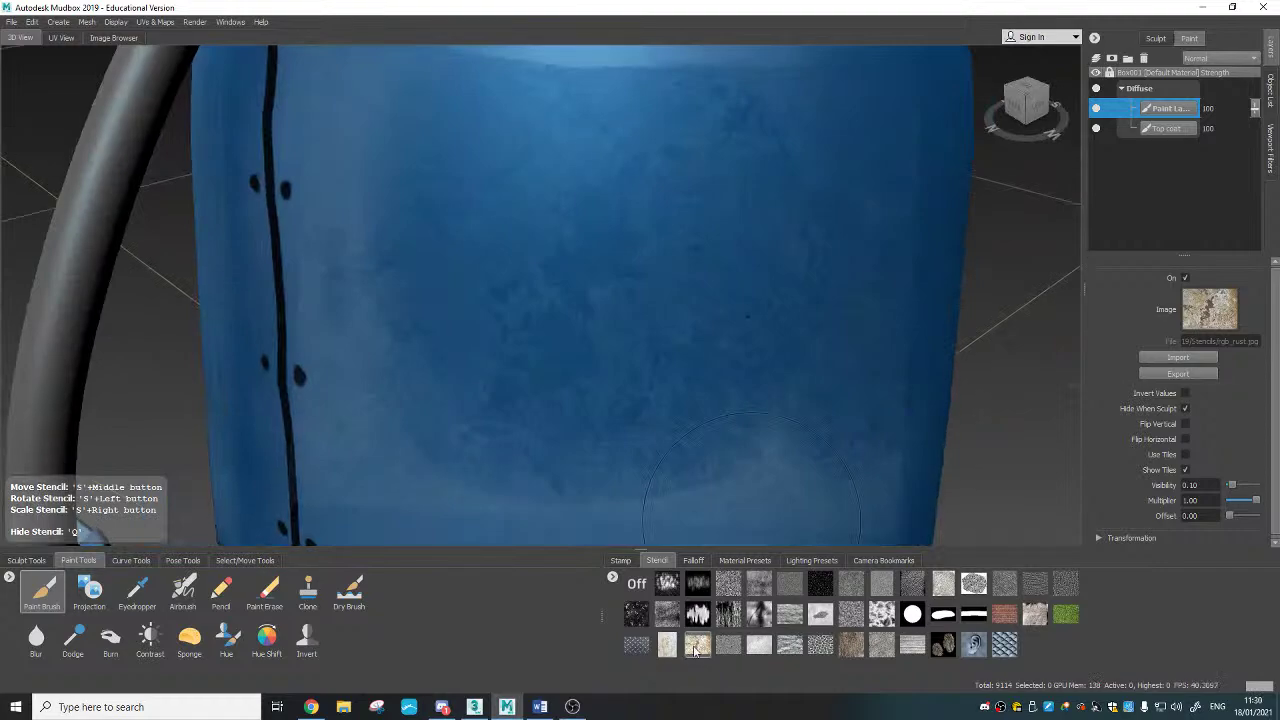
Step: Switch back to the peeling-paint stencil, straighten and enlarge it over the upper back, and set its visibility to 0.35
left_click(669, 648)
middle_click_drag(800, 185, 770, 378, "alt")
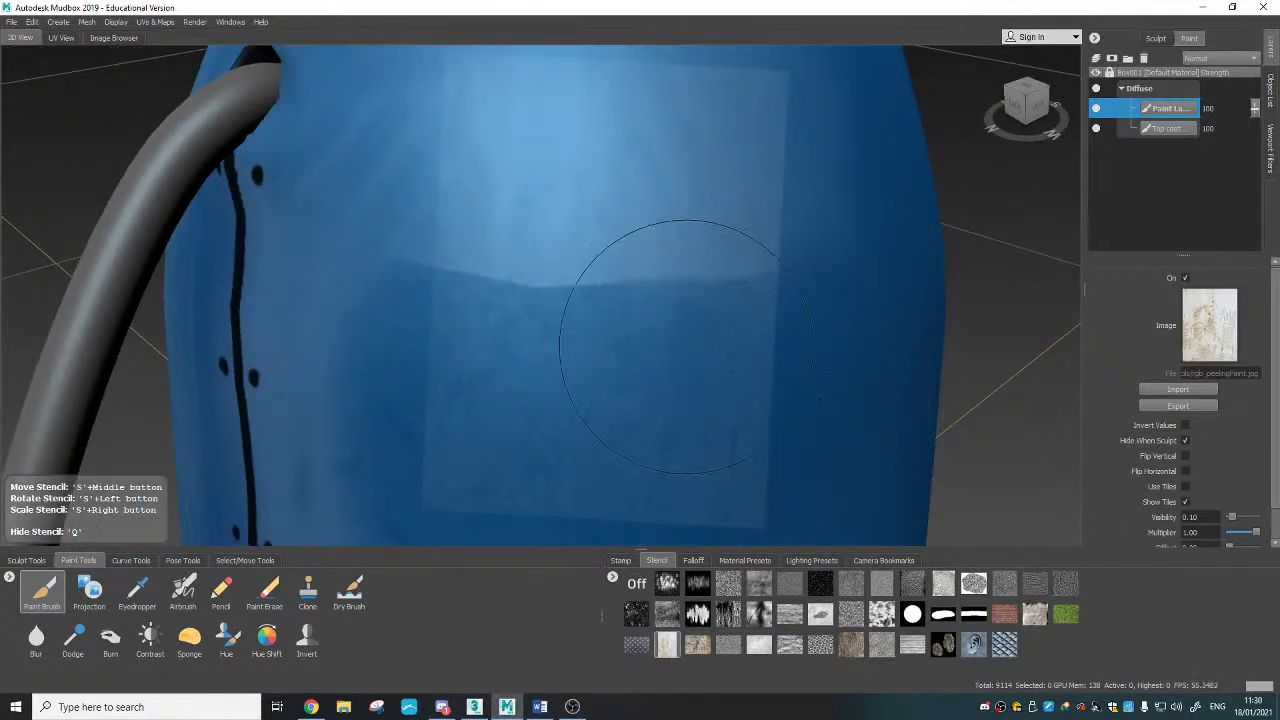
left_click_drag(676, 324, 671, 317)
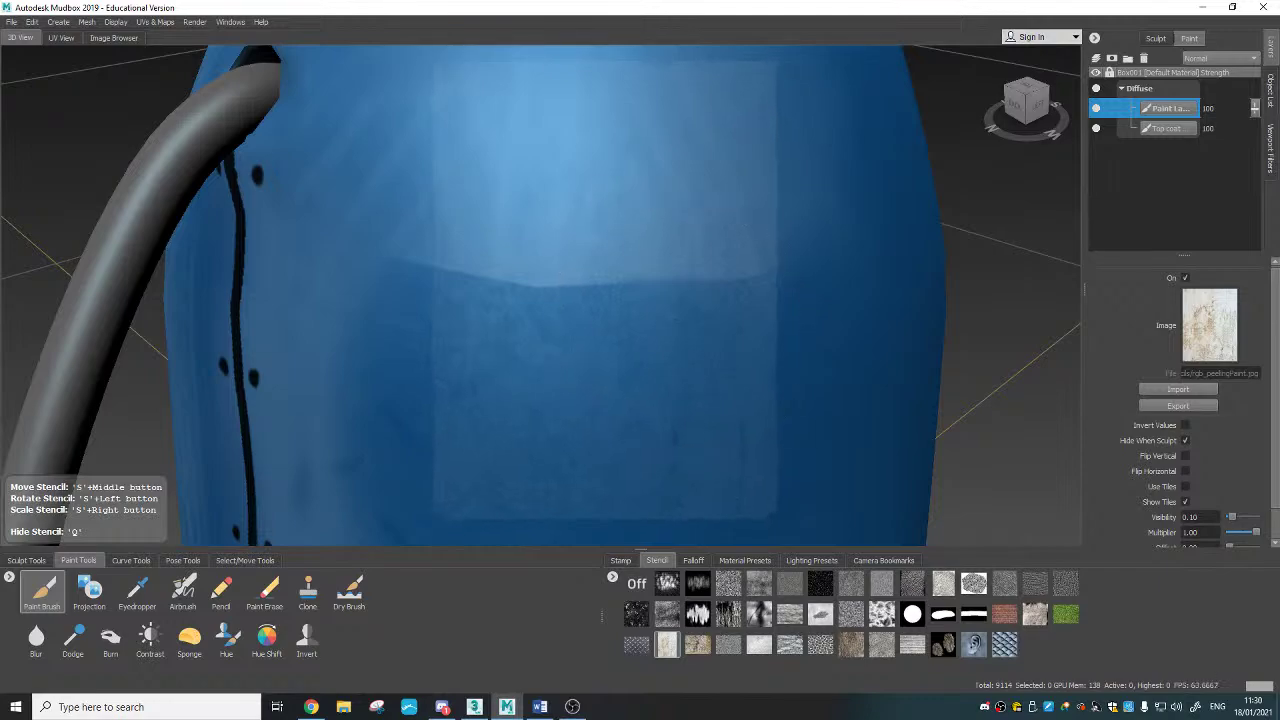
right_click_drag(671, 318, 673, 275)
key("q")
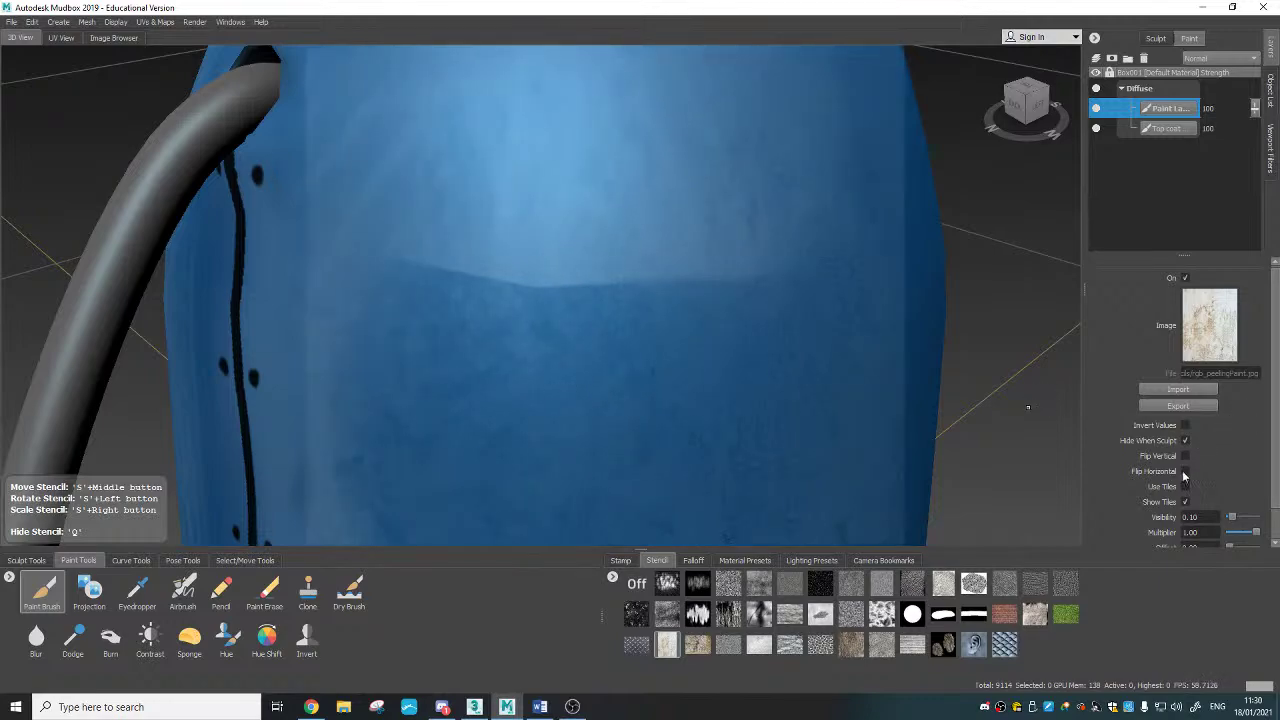
left_click_drag(1233, 518, 1240, 518)
key("q")
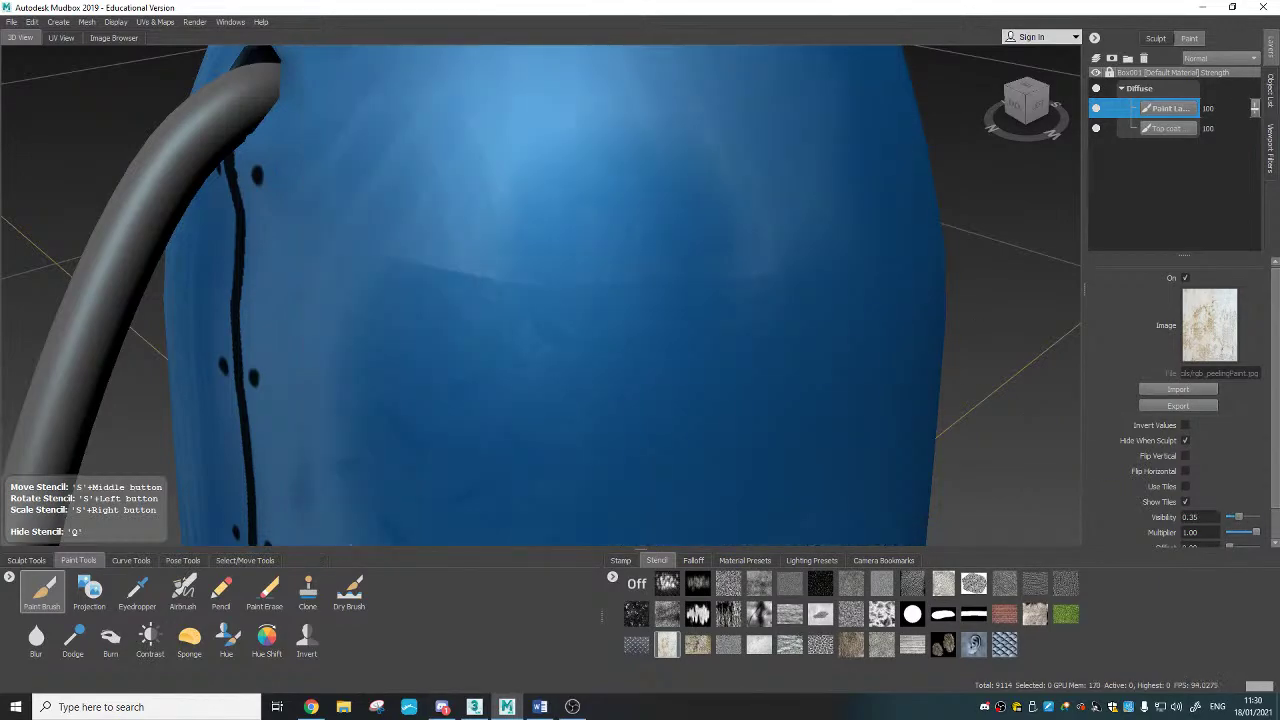
Step: Paint blue through the enlarged peeling-paint stencil across the upper part of the body's back
mouse_move(600, 235)
left_mouse_down()
mouse_move(563, 206)
mouse_move(510, 205)
mouse_move(720, 274)
mouse_move(700, 285)
mouse_move(765, 165)
mouse_move(610, 273)
mouse_move(666, 335)
left_mouse_up()
scroll(660, 268, "down", 5)
middle_click_drag(666, 335, 669, 394, "alt")
mouse_move(614, 212)
left_mouse_down()
mouse_move(630, 195)
mouse_move(500, 250)
mouse_move(500, 150)
mouse_move(468, 182)
mouse_move(466, 215)
left_mouse_up()
scroll(639, 295, "down", 5)
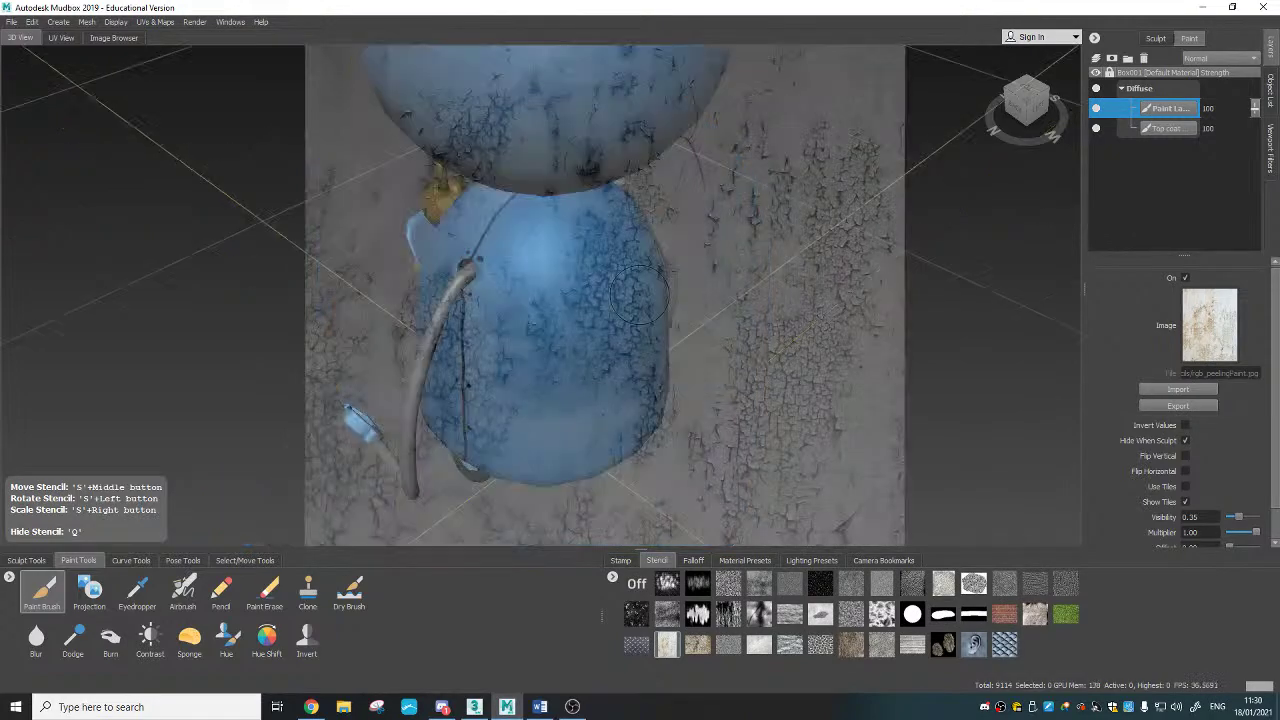
Step: Turn the stencil off and examine the painted body from the back and the side
left_click(637, 585)
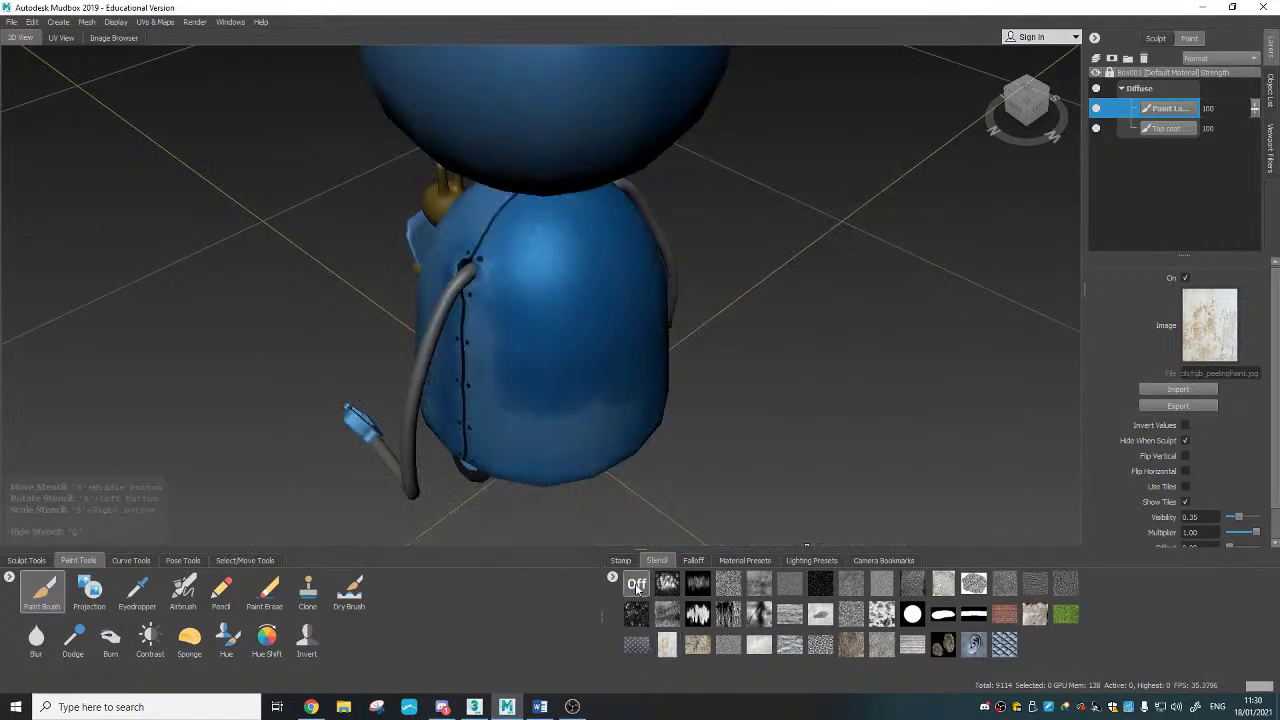
left_click_drag(650, 390, 610, 305, "alt")
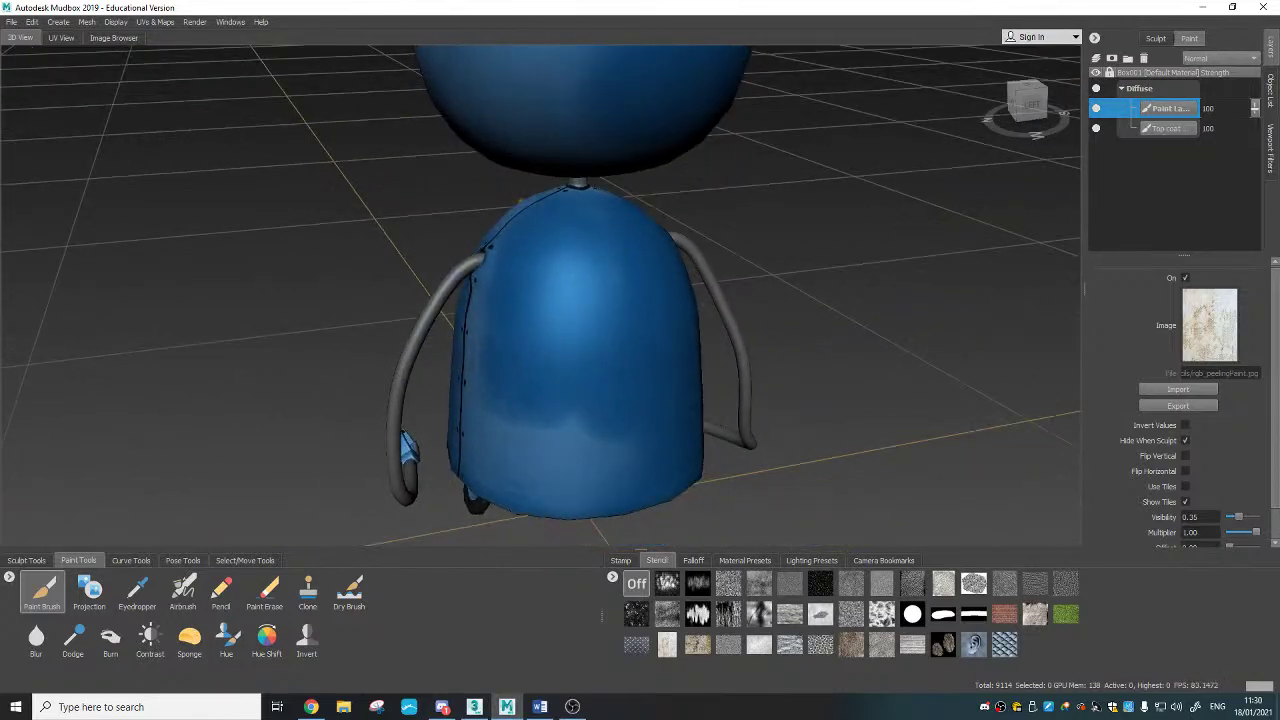
left_click_drag(780, 430, 859, 672, "alt")
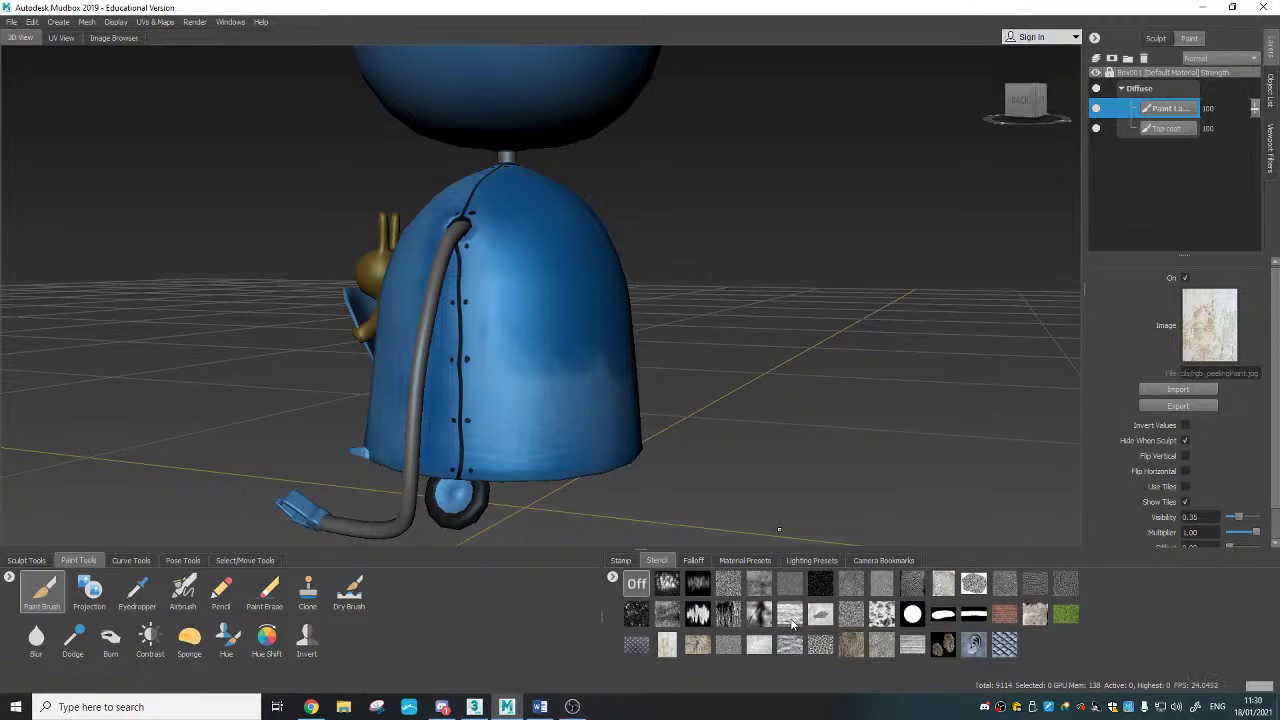
Step: Switch to the bw_skin04 stencil and shrink it over the lower part of the body's back
left_click(881, 616)
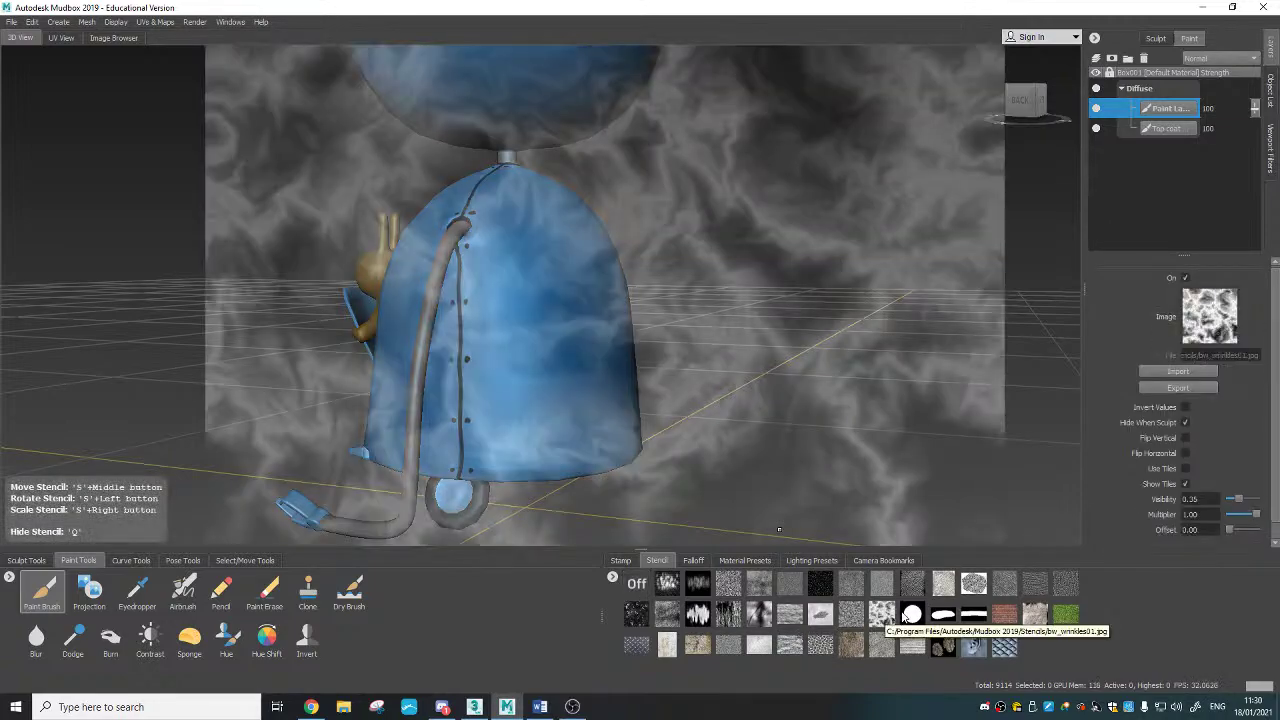
left_click(910, 590)
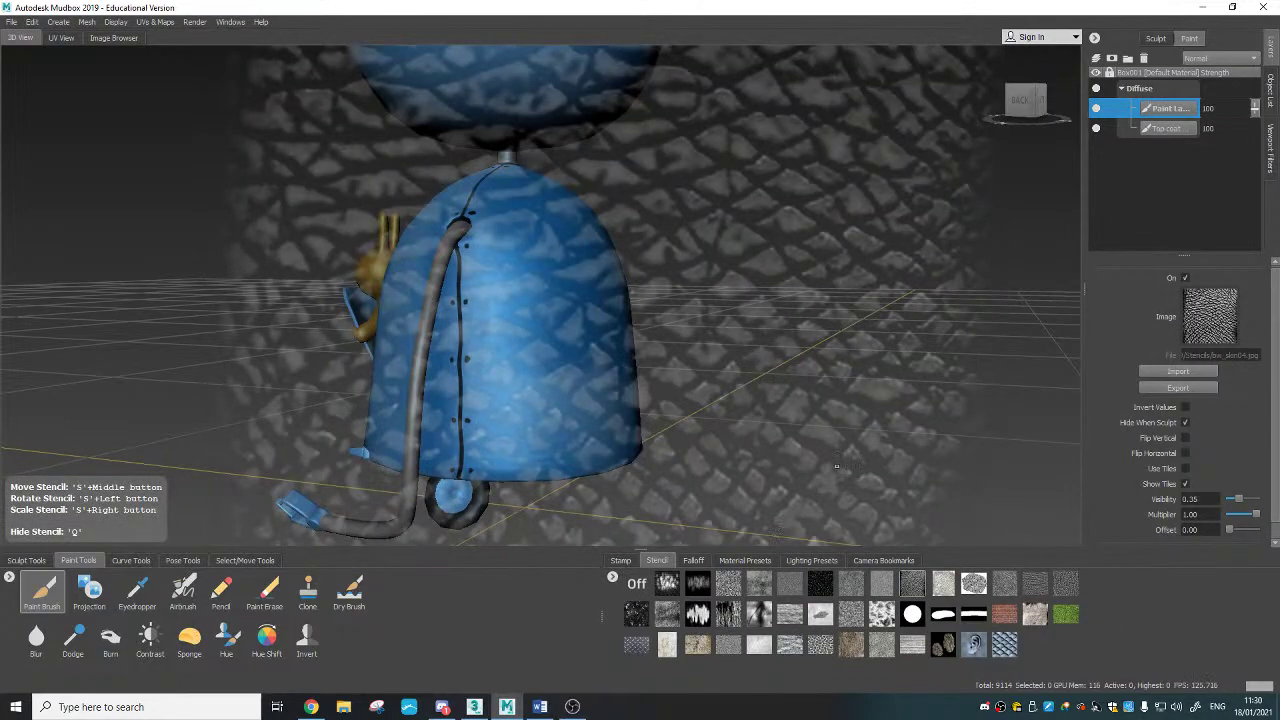
mouse_move(775, 480)
left_mouse_down("alt")
mouse_move(790, 461)
mouse_move(690, 515)
mouse_move(650, 495)
left_mouse_up("alt")
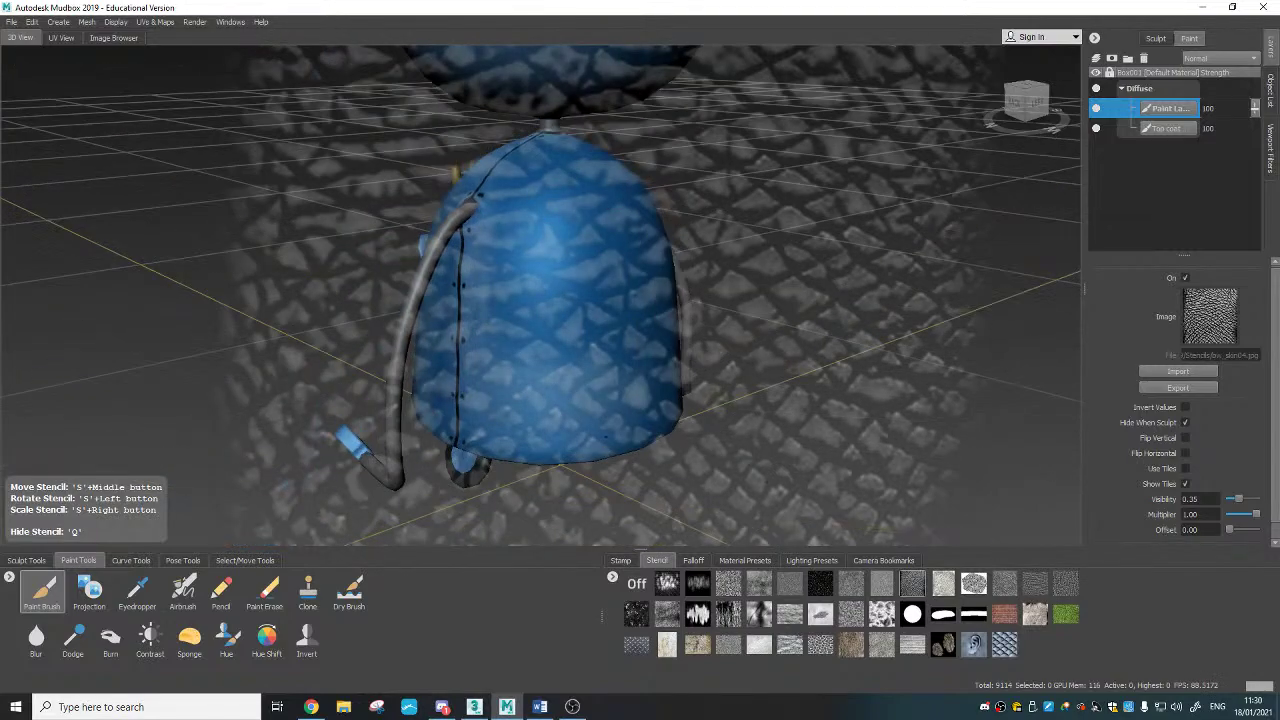
scroll(610, 490, "up", 3)
scroll(570, 415, "down", 3)
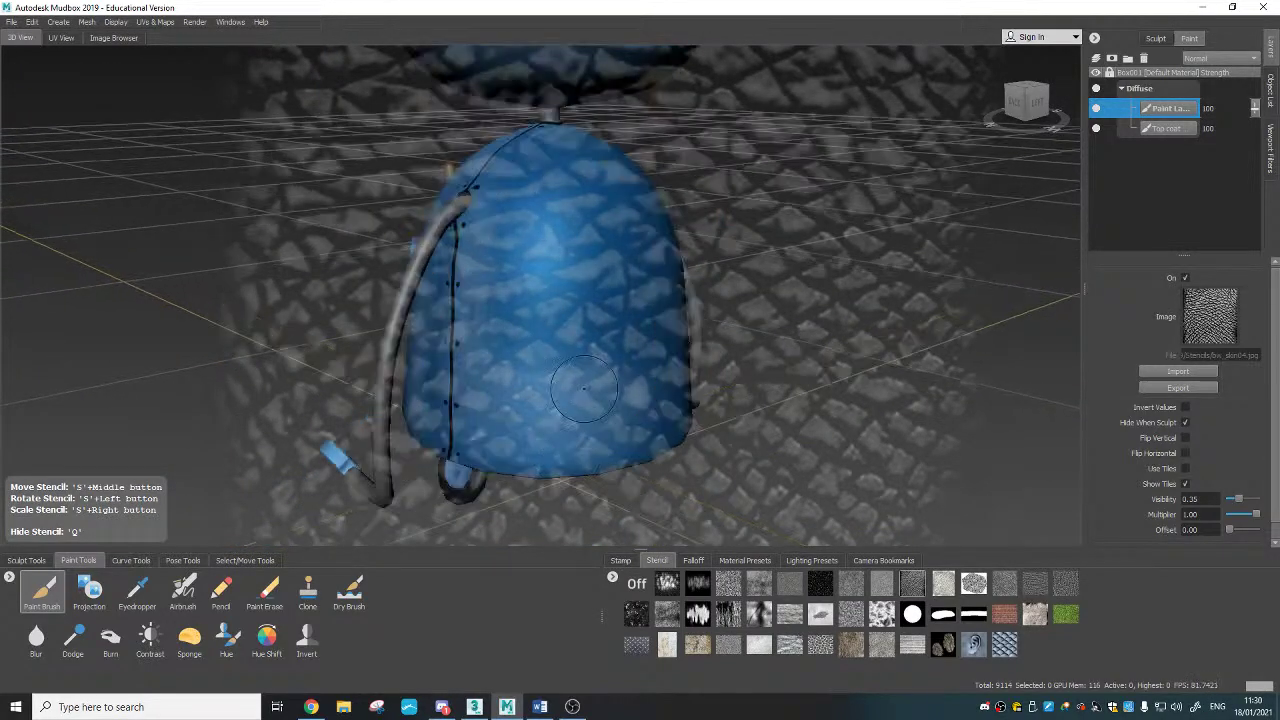
mouse_move(584, 389)
right_mouse_down()
mouse_move(448, 402)
mouse_move(472, 400)
right_mouse_up()
mouse_move(610, 366)
middle_mouse_down("alt")
mouse_move(658, 294)
mouse_move(638, 290)
middle_mouse_up("alt")
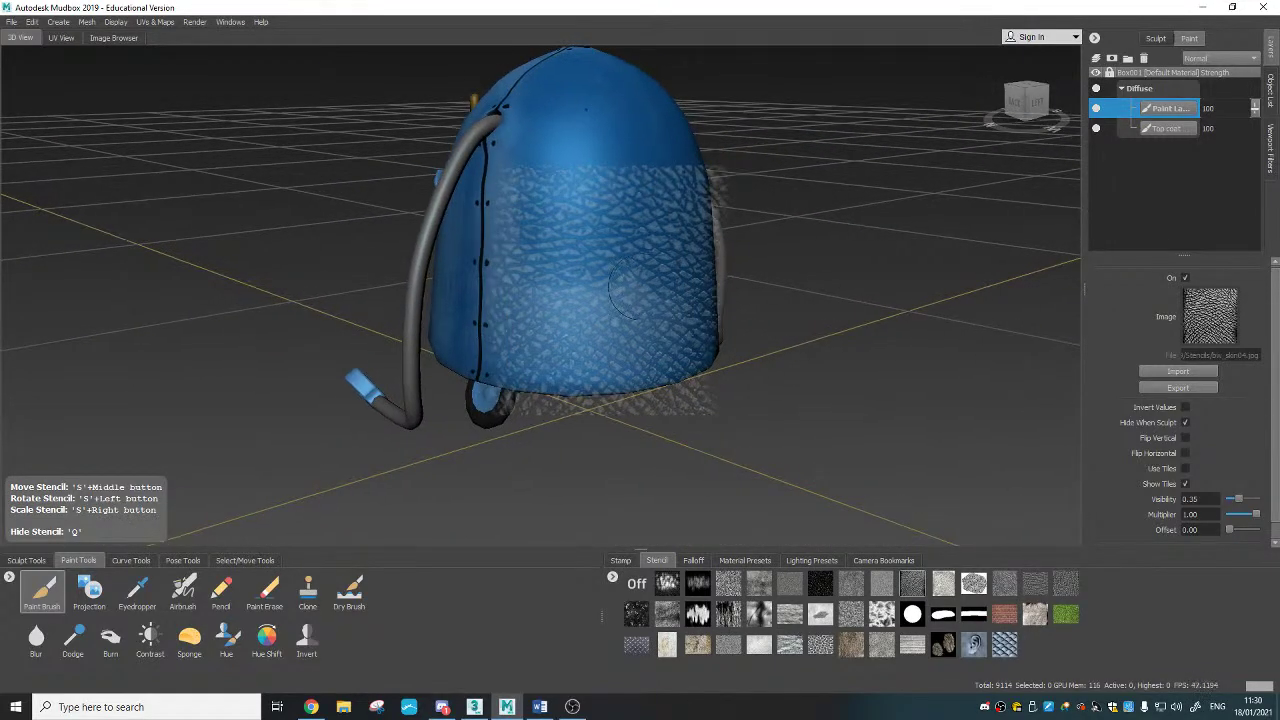
scroll(640, 304, "up", 3)
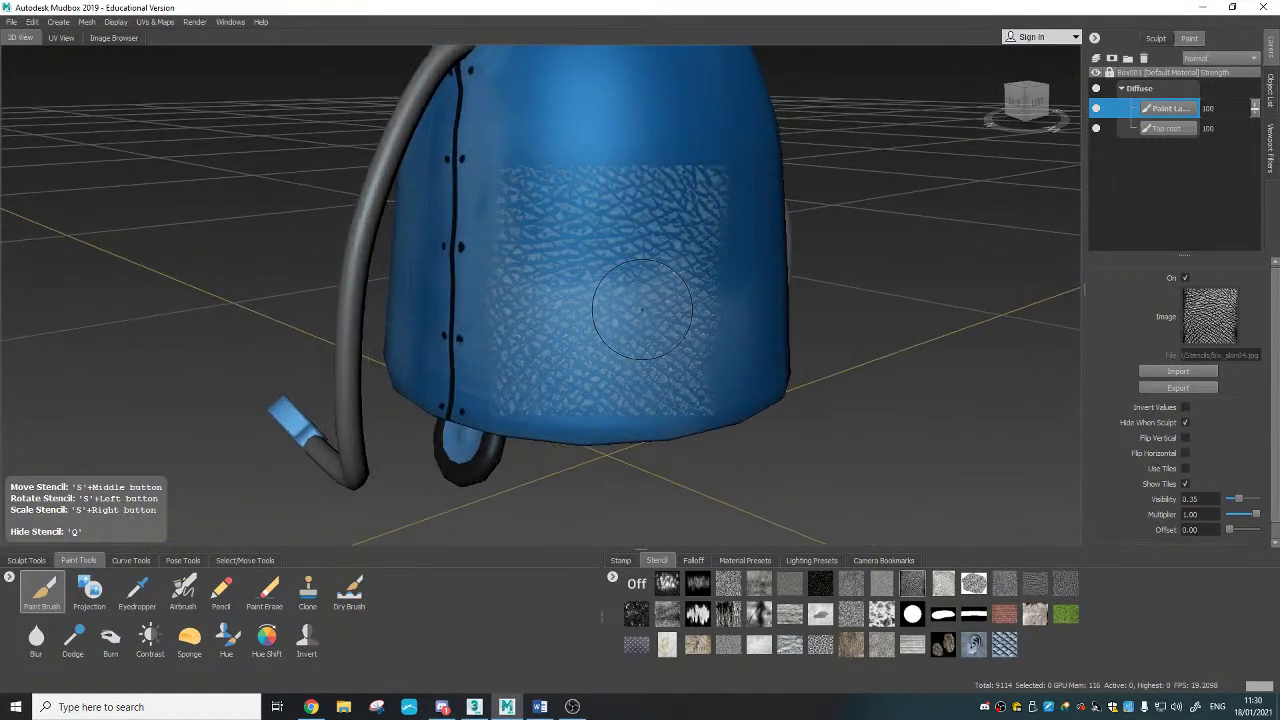
Step: Paint blue through the shrunken skin stencil across the lower part of the body's back
mouse_move(604, 312)
left_mouse_down()
mouse_move(598, 321)
mouse_move(645, 308)
left_mouse_up()
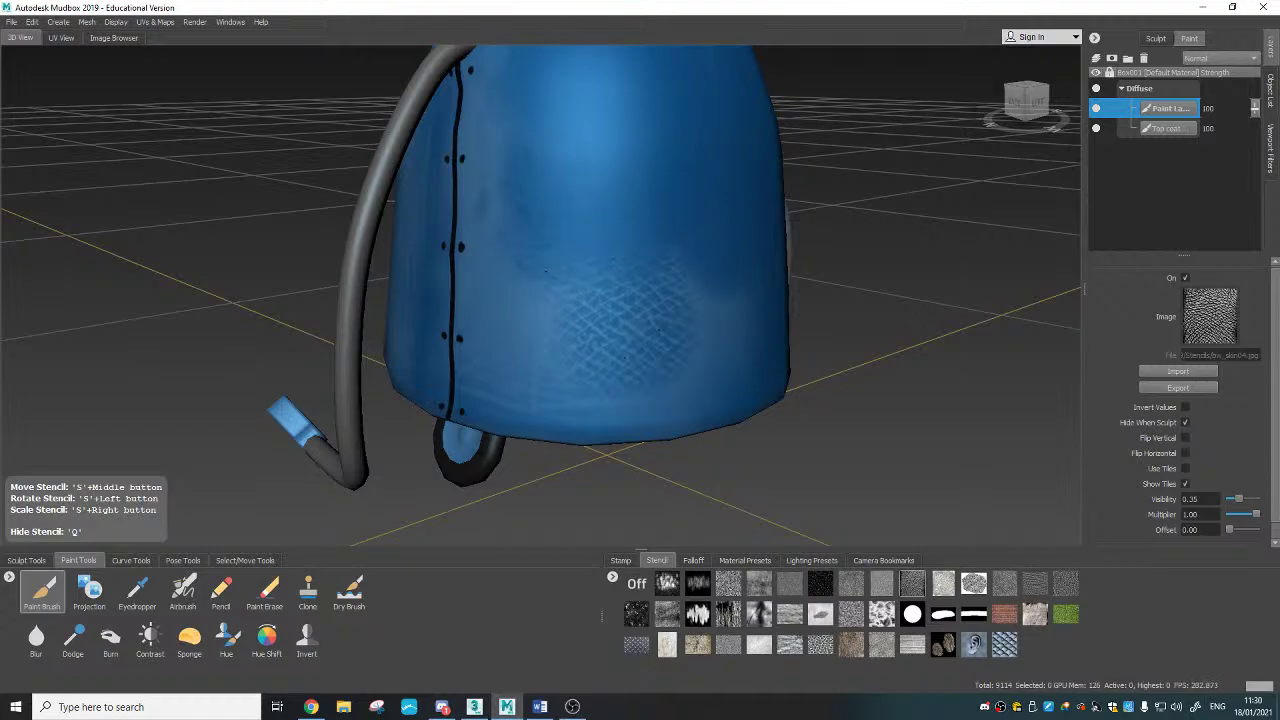
mouse_move(545, 270)
left_mouse_down()
mouse_move(537, 352)
mouse_move(558, 388)
mouse_move(640, 366)
left_mouse_up()
middle_click_drag(612, 399, 603, 335, "alt")
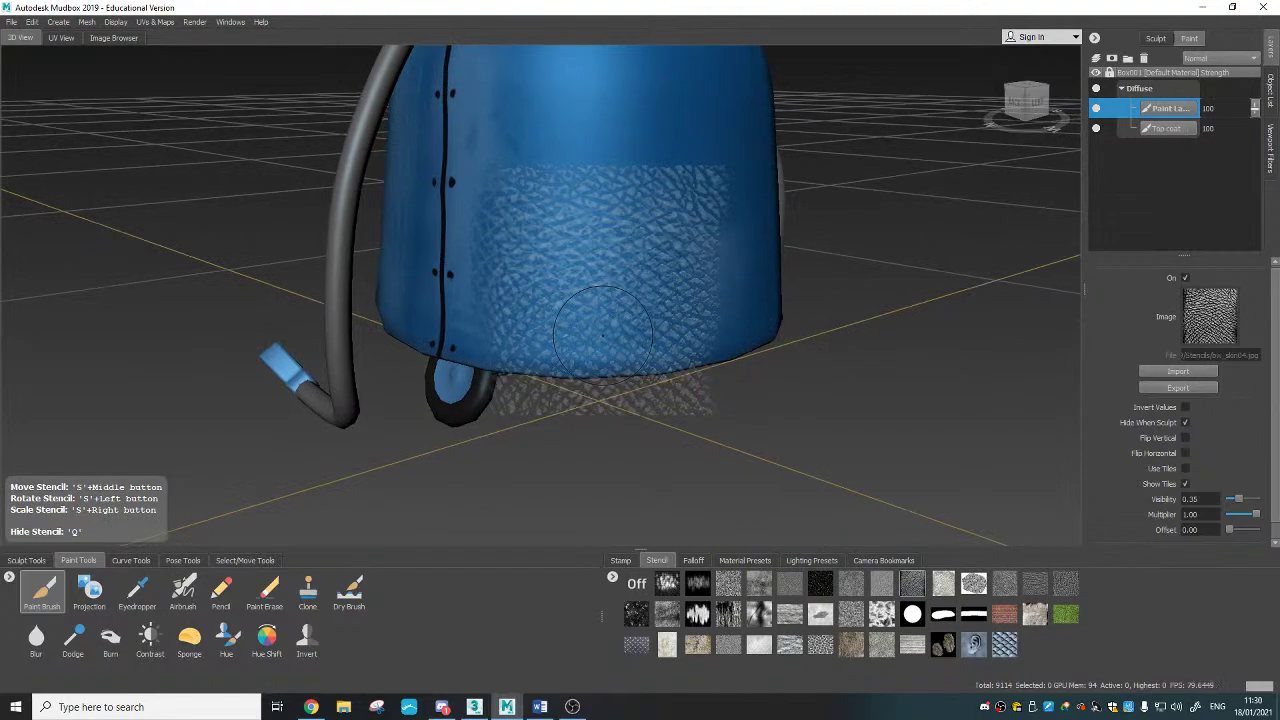
mouse_move(603, 335)
left_mouse_down()
mouse_move(651, 338)
mouse_move(612, 374)
mouse_move(625, 255)
mouse_move(910, 251)
left_mouse_up()
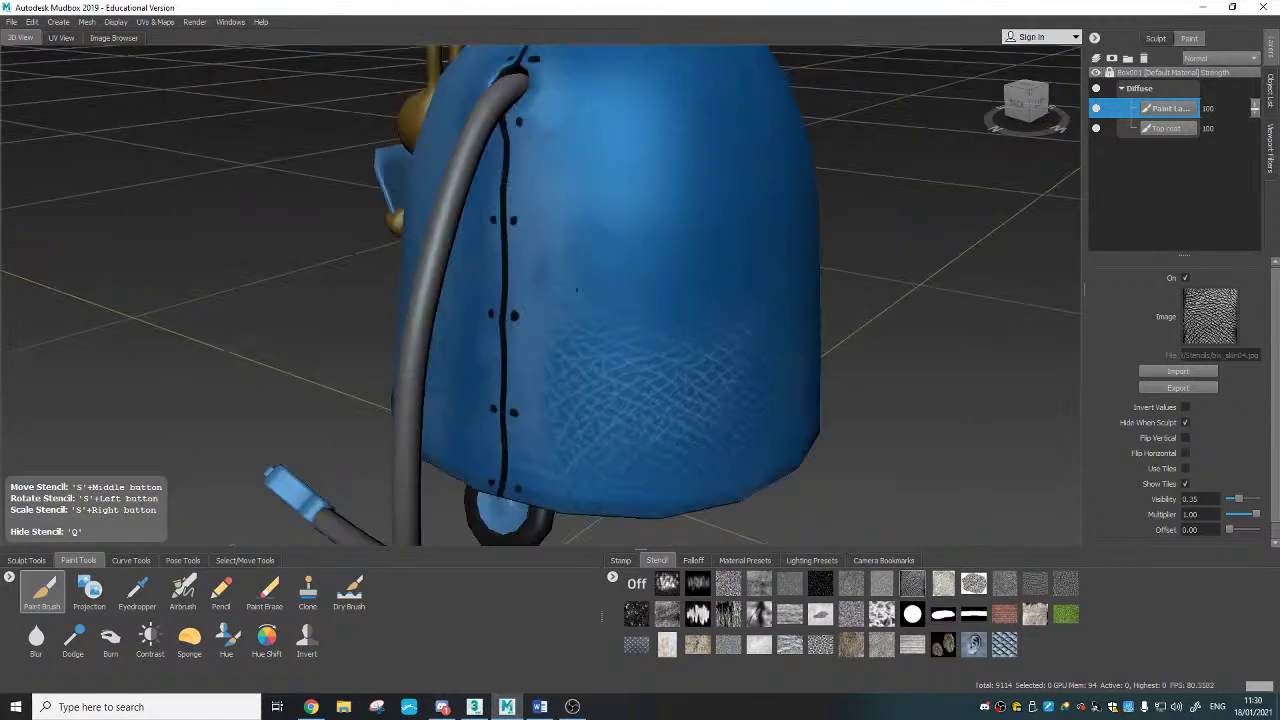
Step: Extend the skin-stencil painting up beside the side seam and across the middle of the body's back
left_click_drag(576, 290, 556, 363)
mouse_move(560, 320)
left_mouse_down("alt")
mouse_move(558, 292)
mouse_move(540, 365)
left_mouse_up("alt")
mouse_move(545, 340)
left_mouse_down("alt")
mouse_move(600, 410)
mouse_move(746, 453)
left_mouse_up("alt")
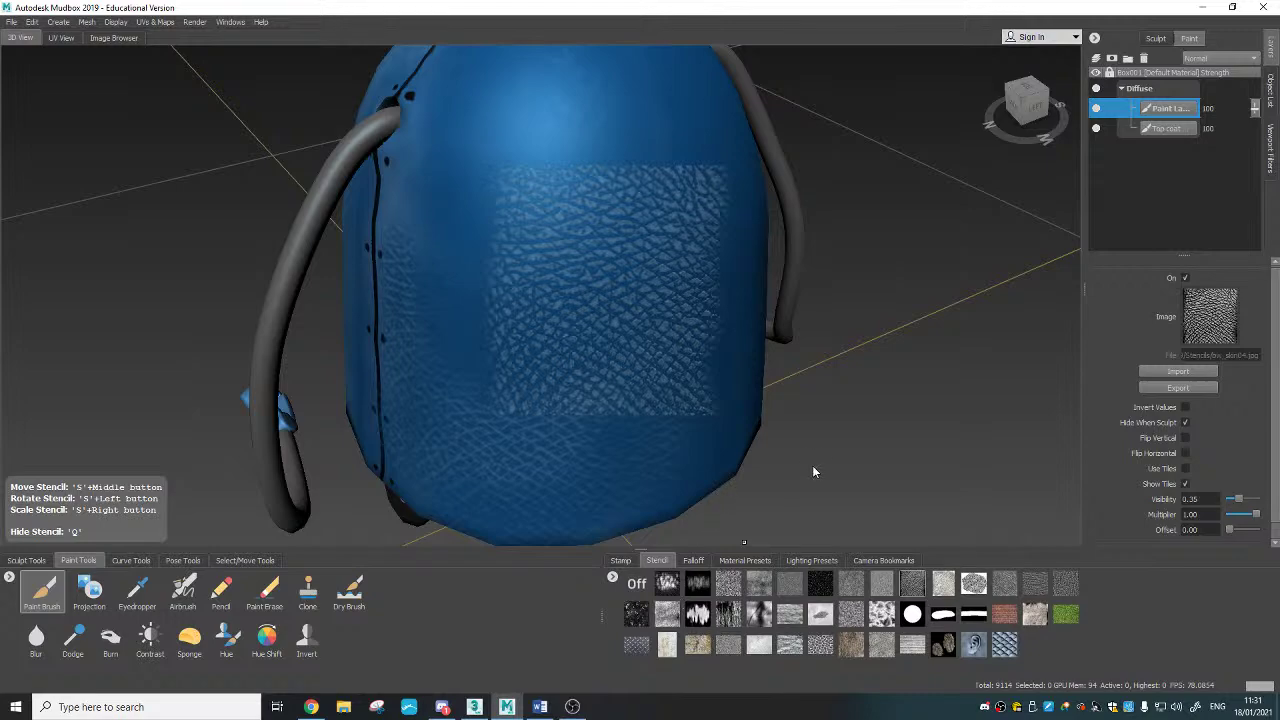
left_click_drag(715, 375, 595, 285, "alt")
mouse_move(600, 225)
left_mouse_down()
mouse_move(565, 291)
mouse_move(727, 290)
left_mouse_up()
Step: Switch to the rgb_rust stencil, begin painting blue through it beside the front opening, and tilt the stencil
right_click_drag(765, 350, 665, 480, "alt")
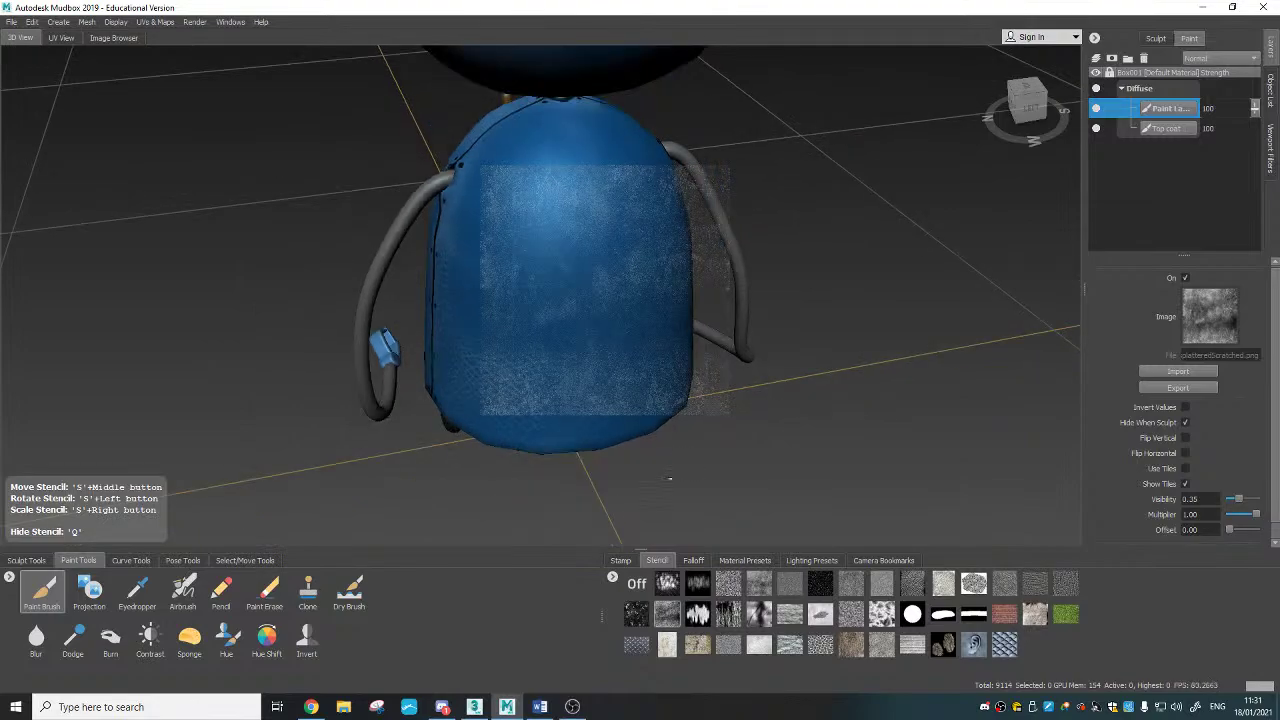
left_click_drag(650, 520, 874, 472, "alt")
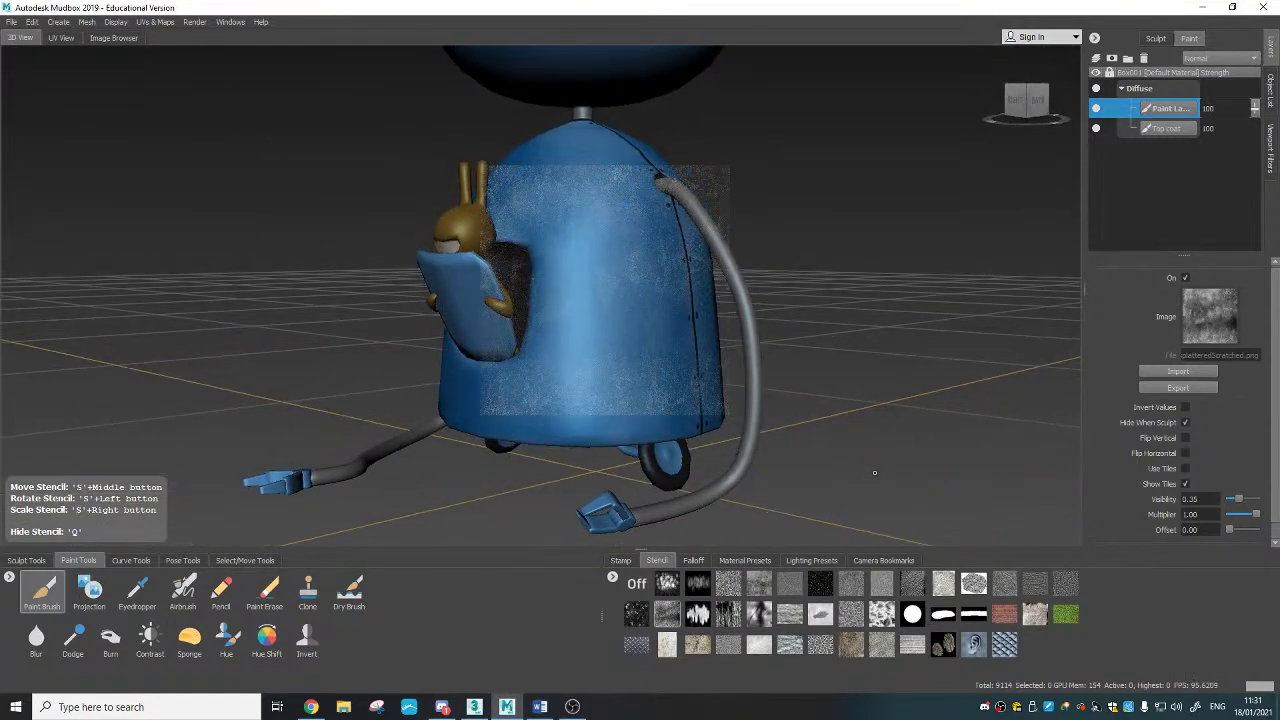
middle_click_drag(874, 472, 846, 438, "alt")
left_click(697, 645)
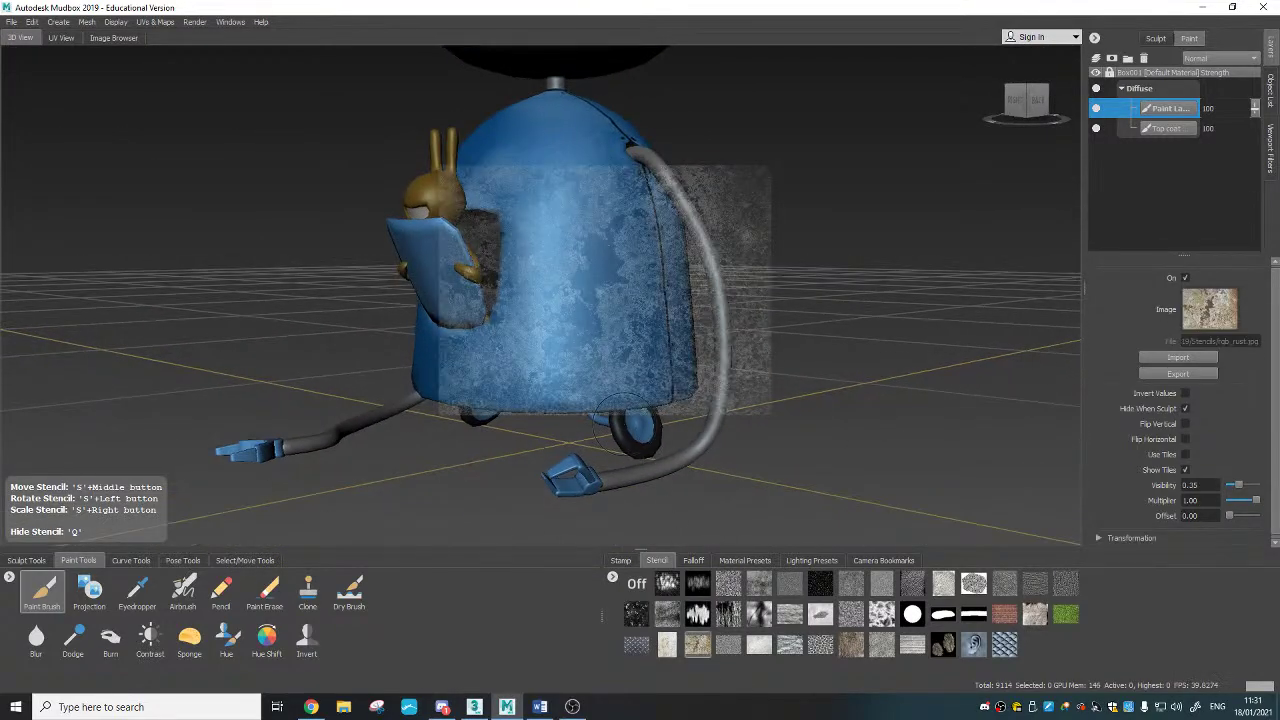
scroll(592, 410, "up", 5)
mouse_move(592, 410)
left_mouse_down("alt")
mouse_move(608, 251)
mouse_move(505, 300)
mouse_move(650, 385)
mouse_move(690, 345)
mouse_move(716, 362)
mouse_move(710, 305)
left_mouse_up("alt")
key("q")
middle_click_drag(611, 263, 611, 375, "alt")
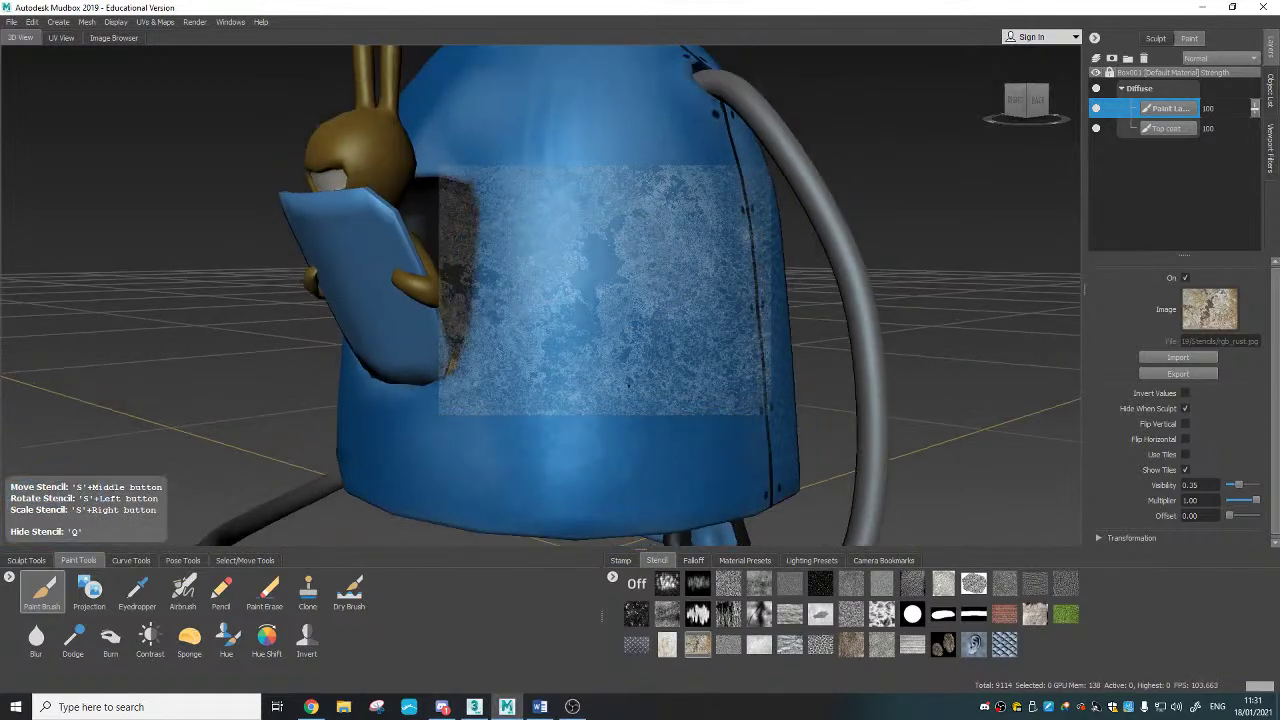
mouse_move(628, 262)
left_mouse_down()
mouse_move(582, 268)
mouse_move(668, 277)
left_mouse_up()
middle_click_drag(709, 319, 717, 360, "alt")
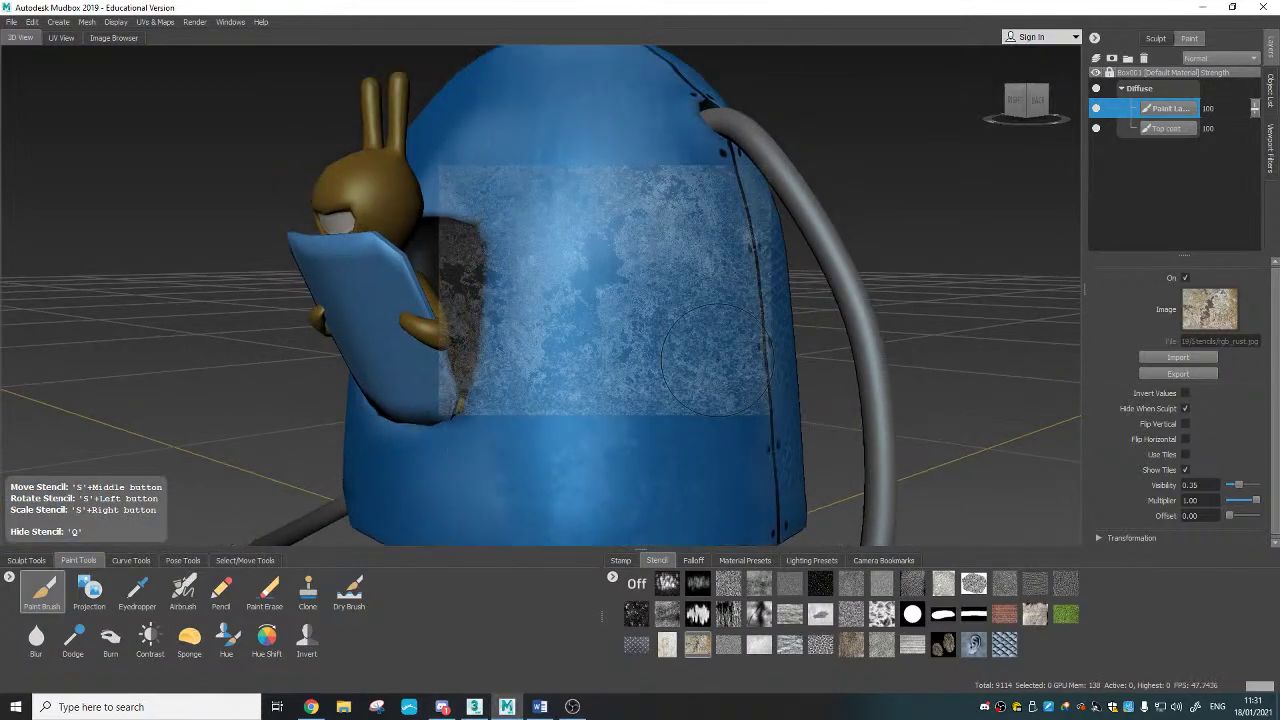
mouse_move(673, 328)
left_mouse_down()
mouse_move(645, 357)
mouse_move(585, 366)
left_mouse_up()
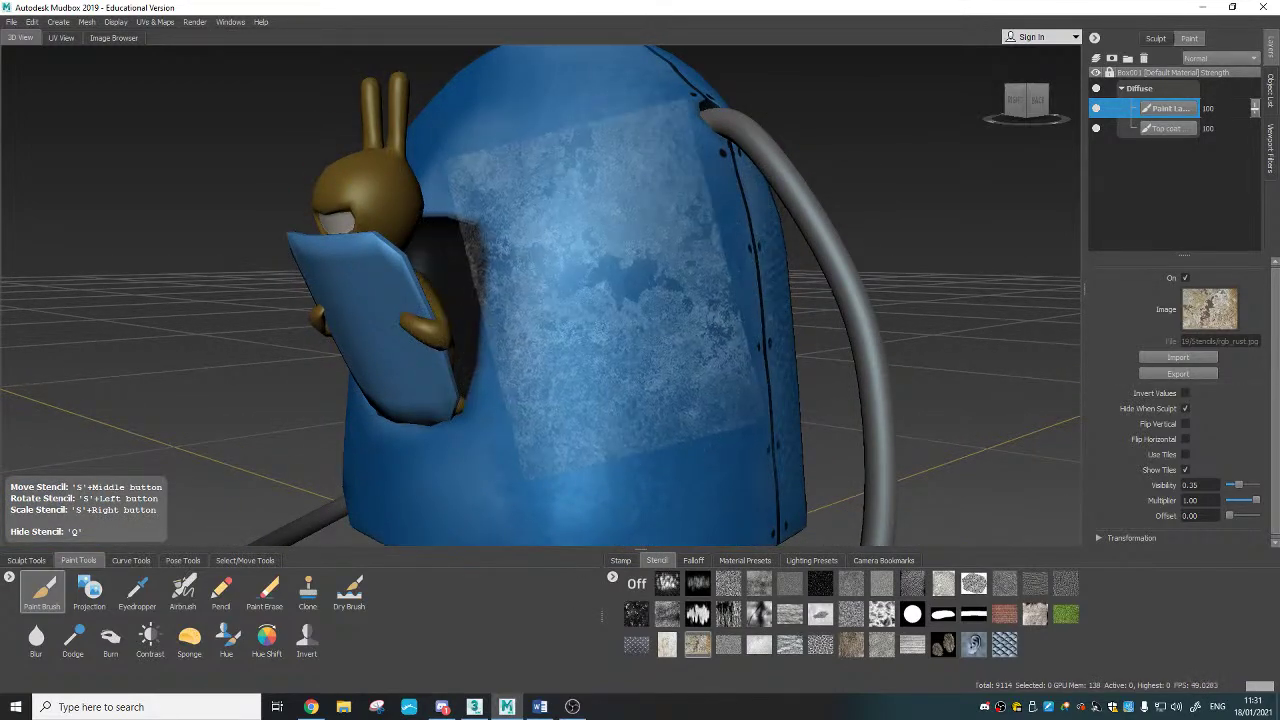
Step: Paint blue through the tilted rust stencil over the body's side, around the front opening and up towards the neck
mouse_move(636, 246)
left_mouse_down()
mouse_move(650, 256)
mouse_move(632, 302)
left_mouse_up()
middle_click_drag(643, 316, 645, 408, "alt")
mouse_move(590, 310)
left_mouse_down()
mouse_move(626, 250)
mouse_move(630, 296)
left_mouse_up()
middle_click_drag(634, 320, 696, 363, "alt")
mouse_move(592, 326)
left_mouse_down()
mouse_move(572, 302)
mouse_move(502, 335)
left_mouse_up()
left_click_drag(530, 284, 545, 272)
middle_click_drag(646, 194, 608, 232, "alt")
mouse_move(638, 306)
left_mouse_down()
mouse_move(660, 292)
mouse_move(638, 278)
mouse_move(642, 390)
left_mouse_up()
left_click_drag(612, 262, 600, 228)
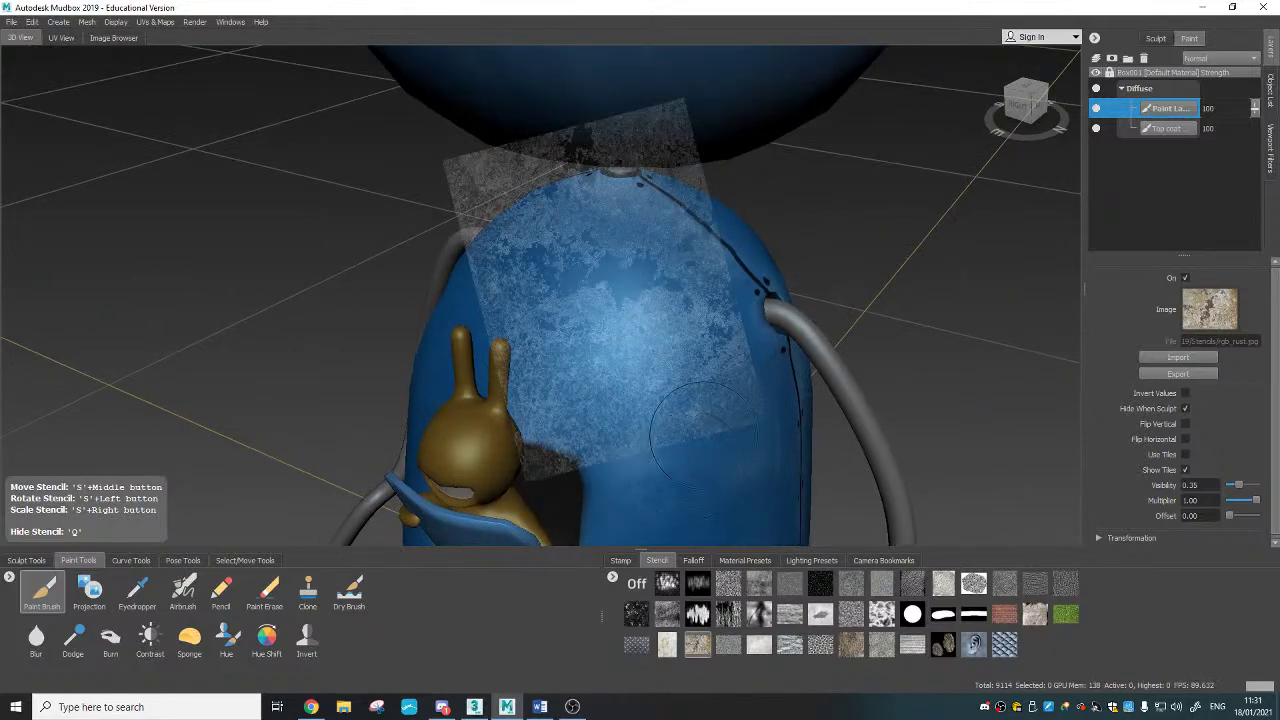
Step: Turn the stencil off and examine the painted body from the front and the back
left_click(636, 583)
scroll(692, 461, "down", 5)
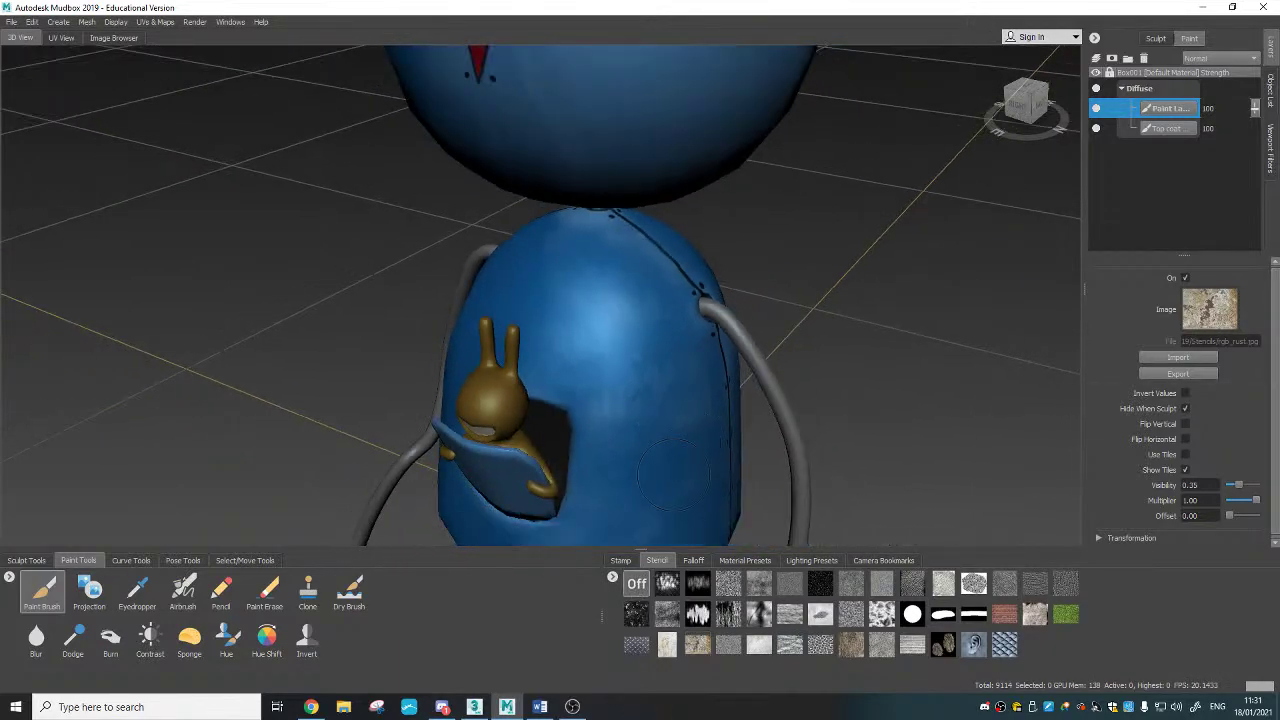
left_click_drag(692, 461, 640, 432, "alt")
middle_click_drag(640, 432, 608, 390, "alt")
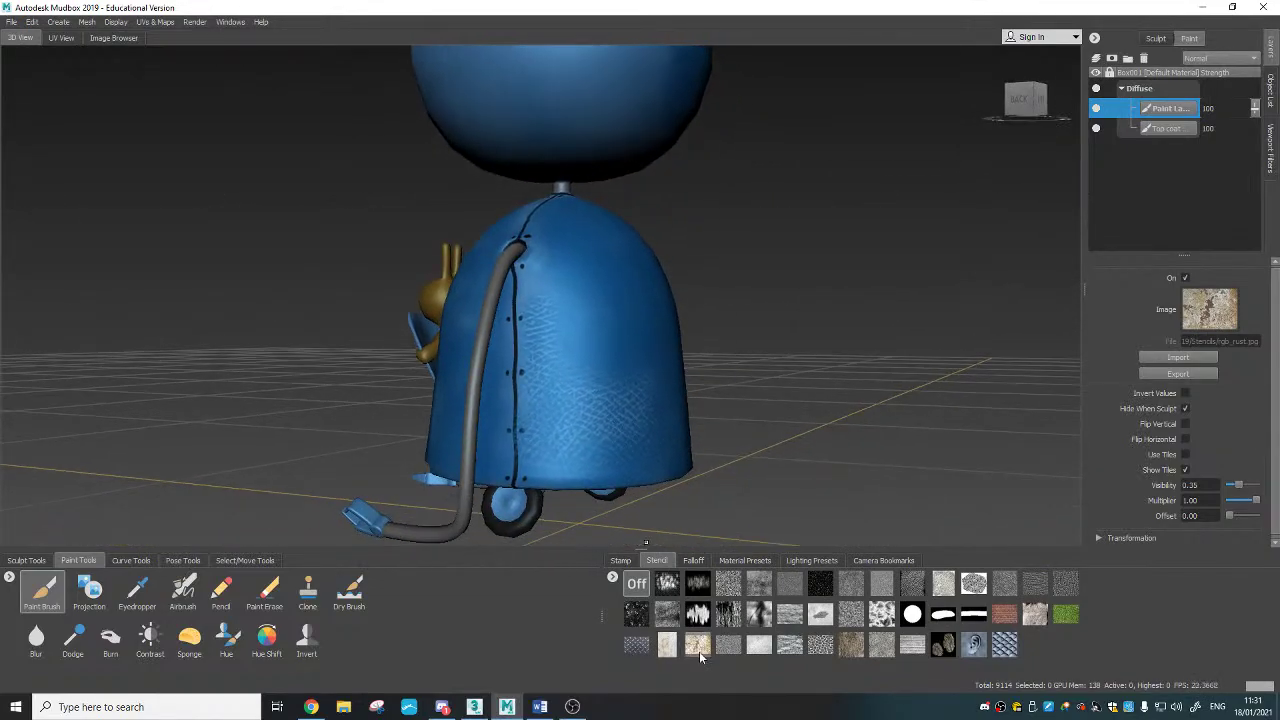
Step: Reselect the rust stencil, paint blue over the scale pattern on the body's back, and turn the stencil off
left_click(637, 588)
left_click(701, 648)
middle_click_drag(676, 446, 694, 394, "alt")
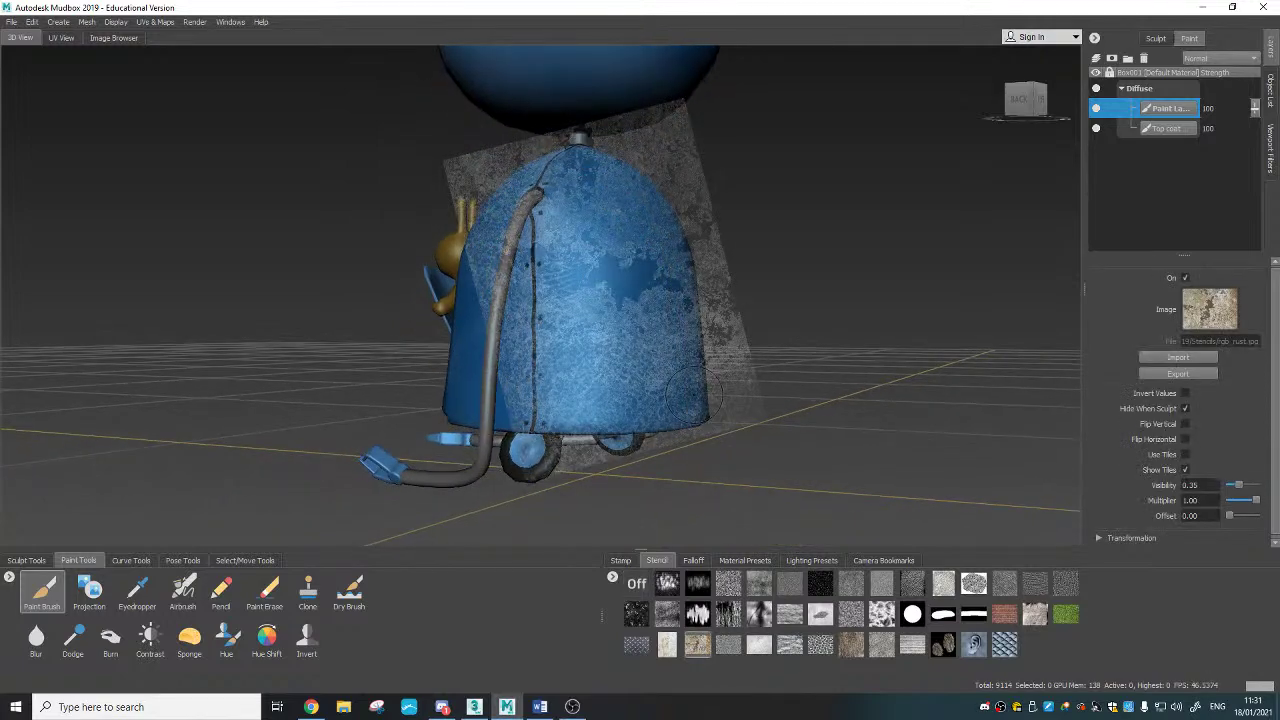
mouse_move(566, 340)
left_mouse_down()
mouse_move(574, 358)
mouse_move(648, 354)
left_mouse_up()
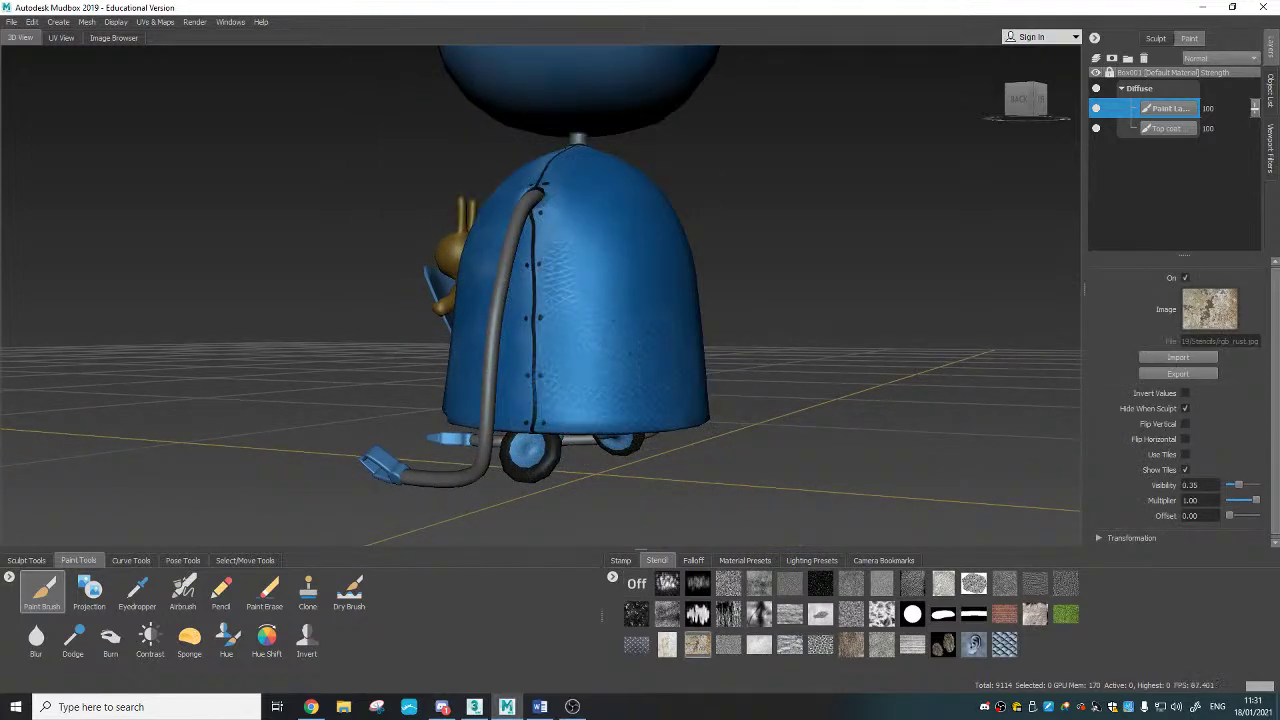
mouse_move(569, 283)
left_mouse_down()
mouse_move(545, 290)
mouse_move(560, 225)
mouse_move(581, 272)
left_mouse_up()
middle_click_drag(564, 381, 661, 456, "alt")
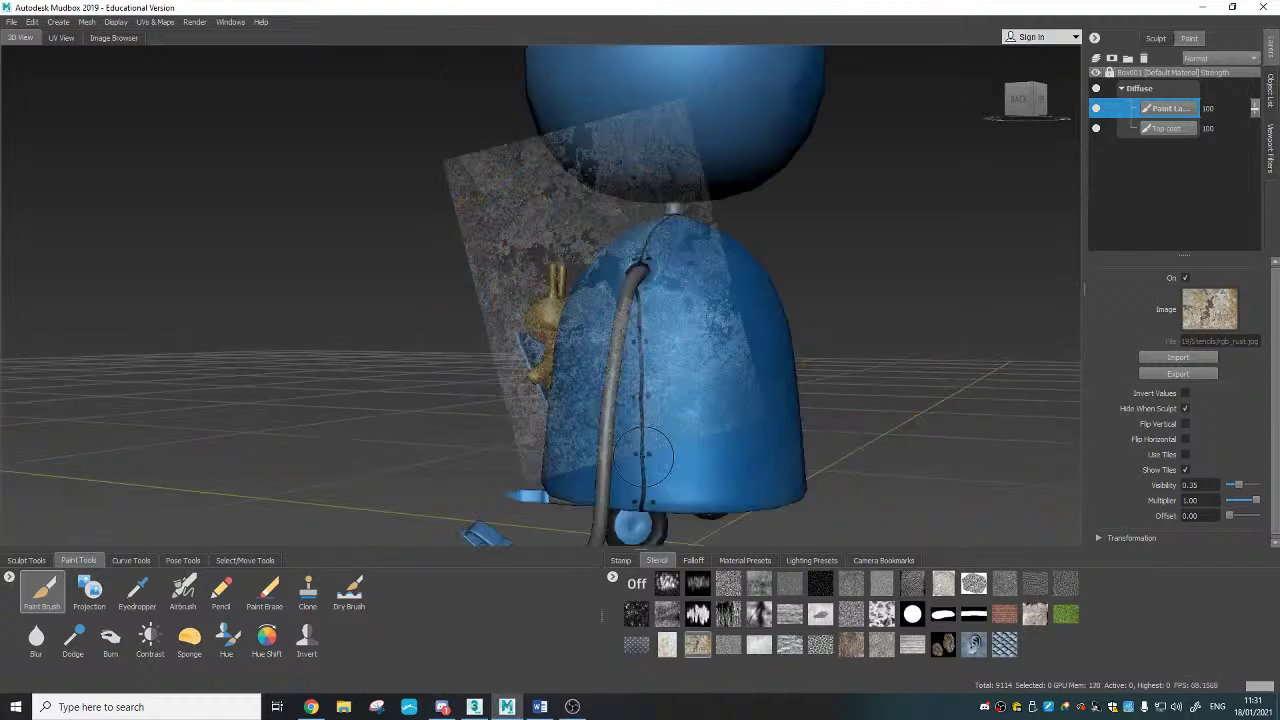
left_click(636, 587)
left_click_drag(640, 340, 935, 400, "alt")
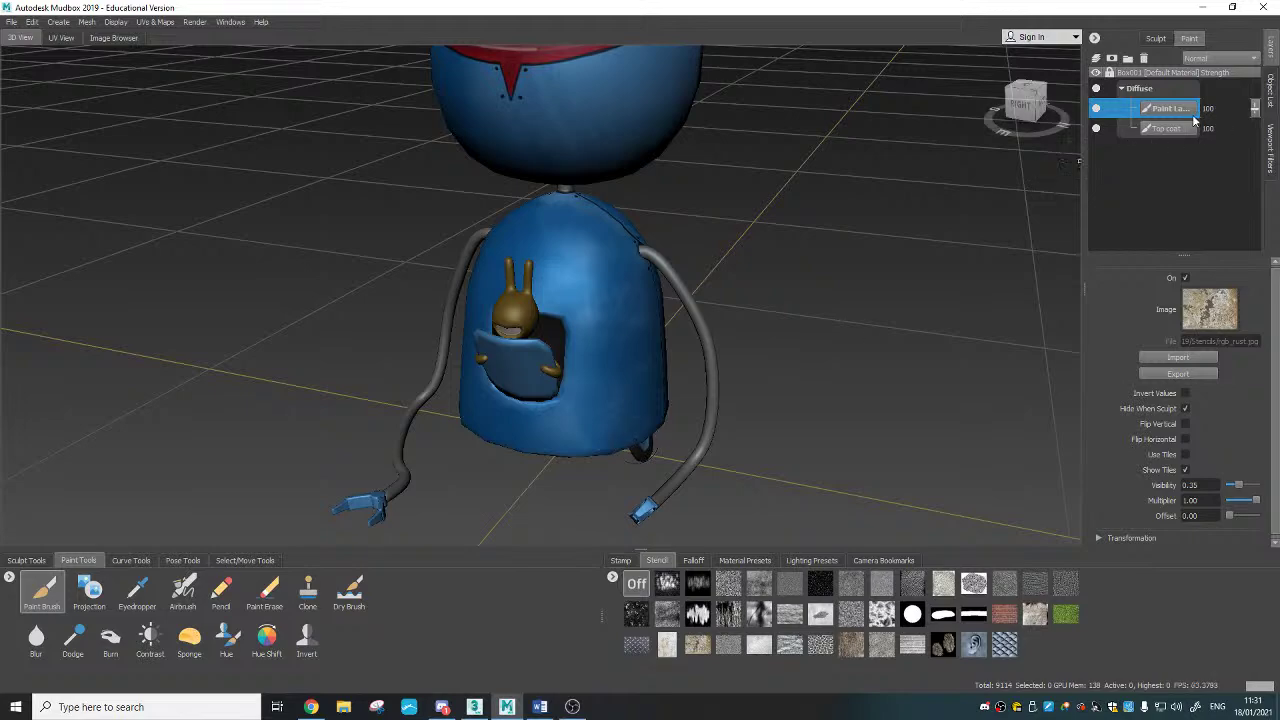
Step: Merge the visible paint layers and create a new 2048 Photoshop paint layer in the Diffuse channel
right_click(1158, 157)
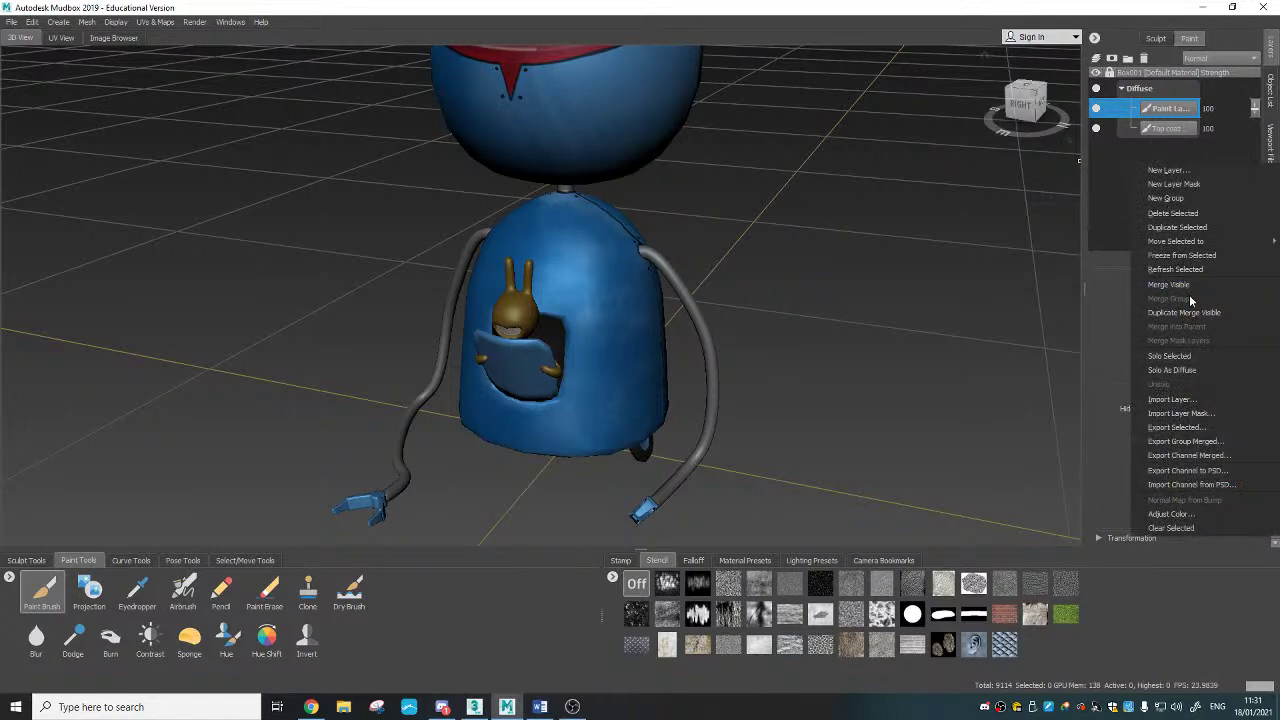
left_click(1148, 167)
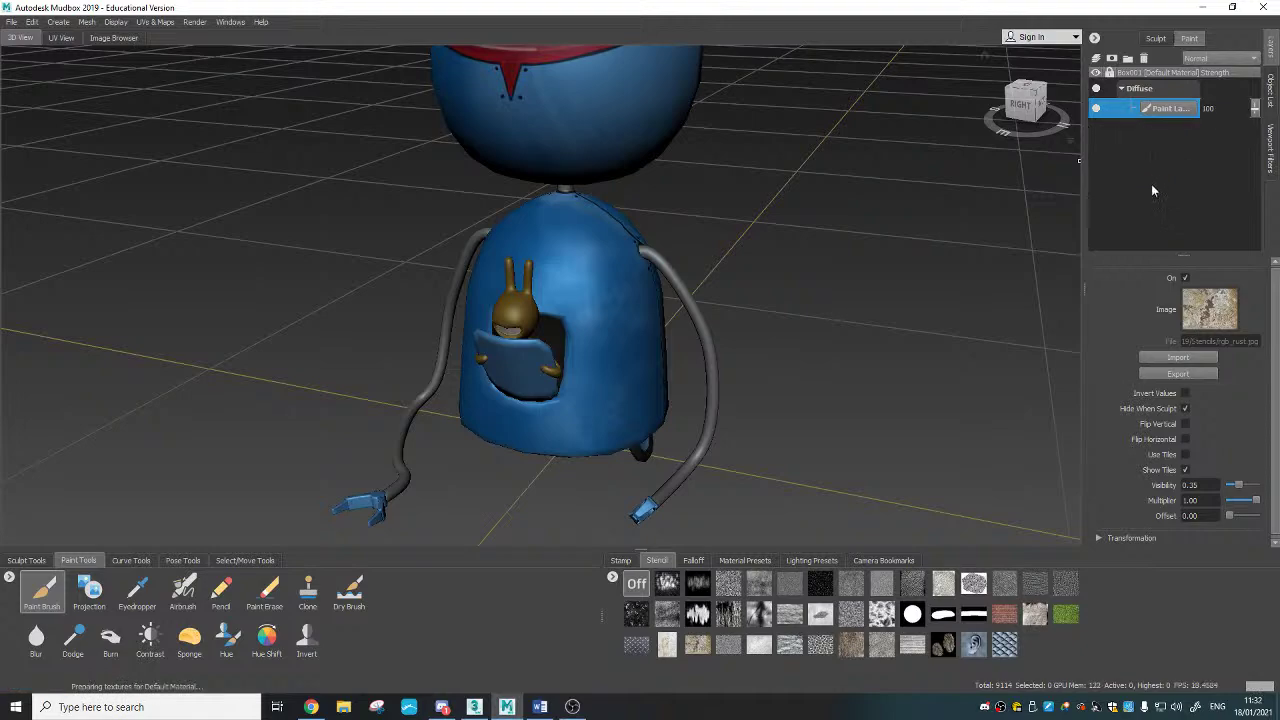
right_click(1154, 176)
left_click(1174, 187)
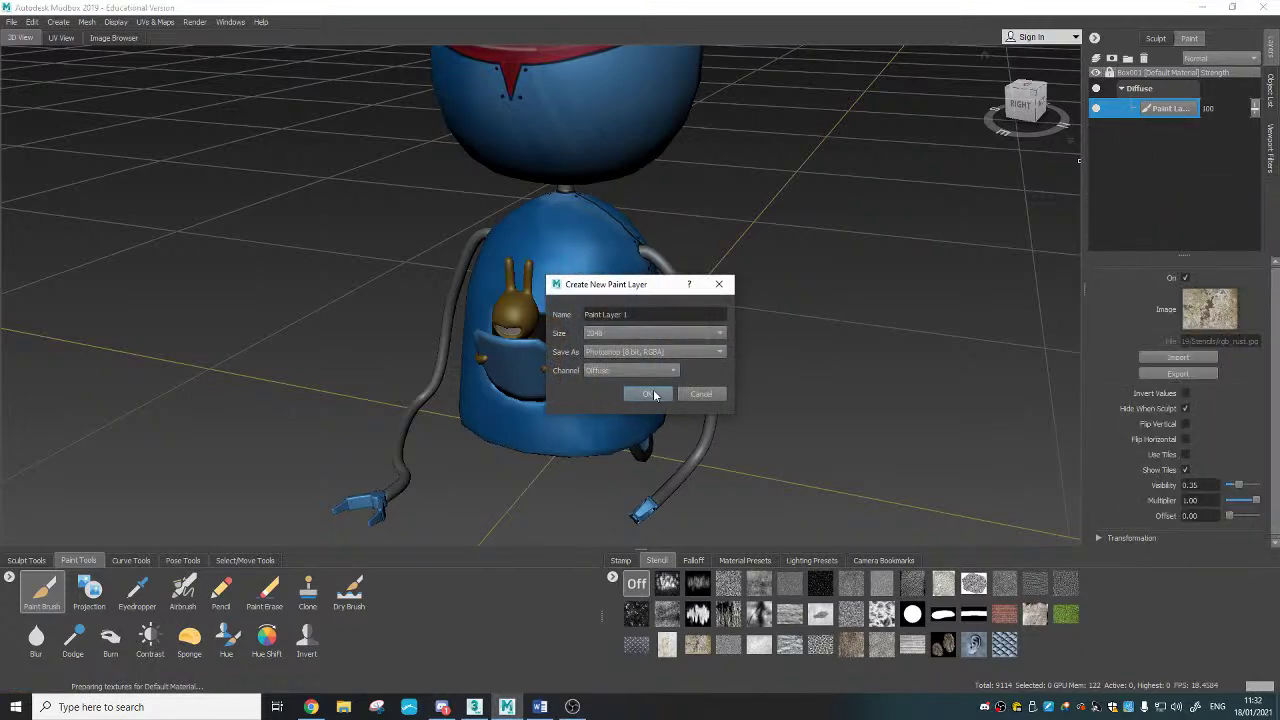
left_click(652, 394)
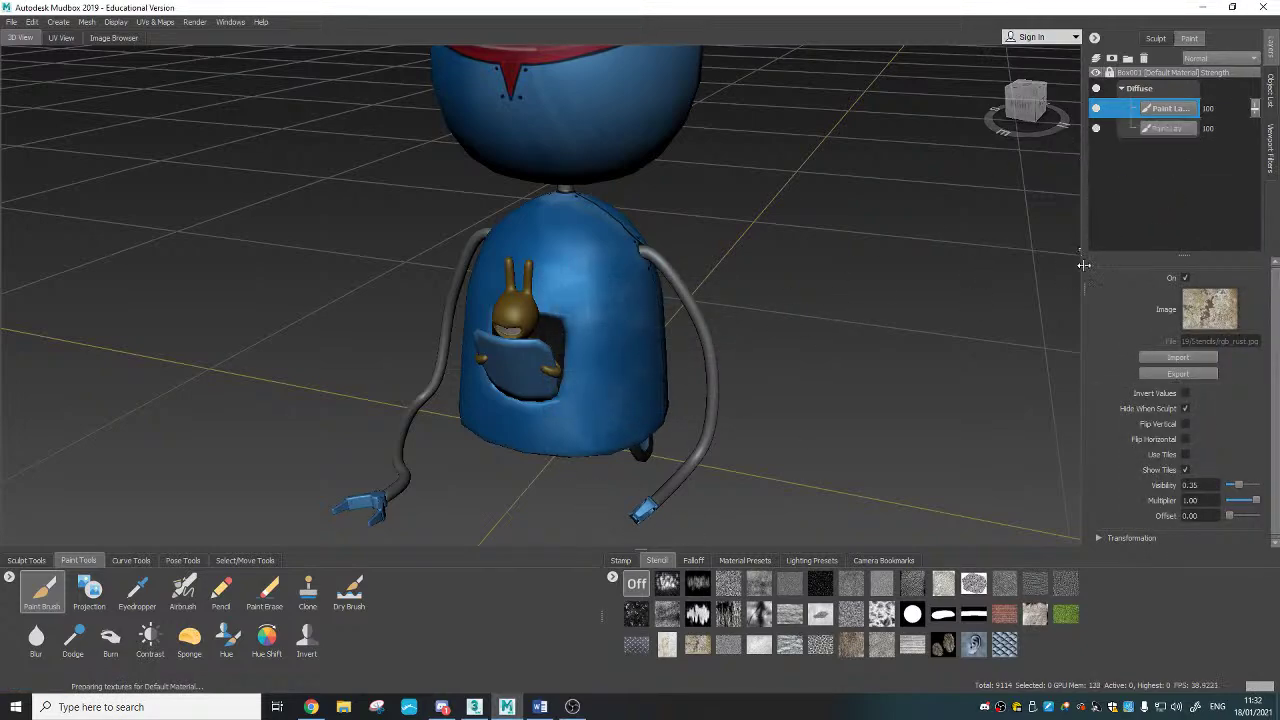
Step: Return to the Paint Brush without a stamp and set its color to a darker blue sampled from the body
left_click(620, 560)
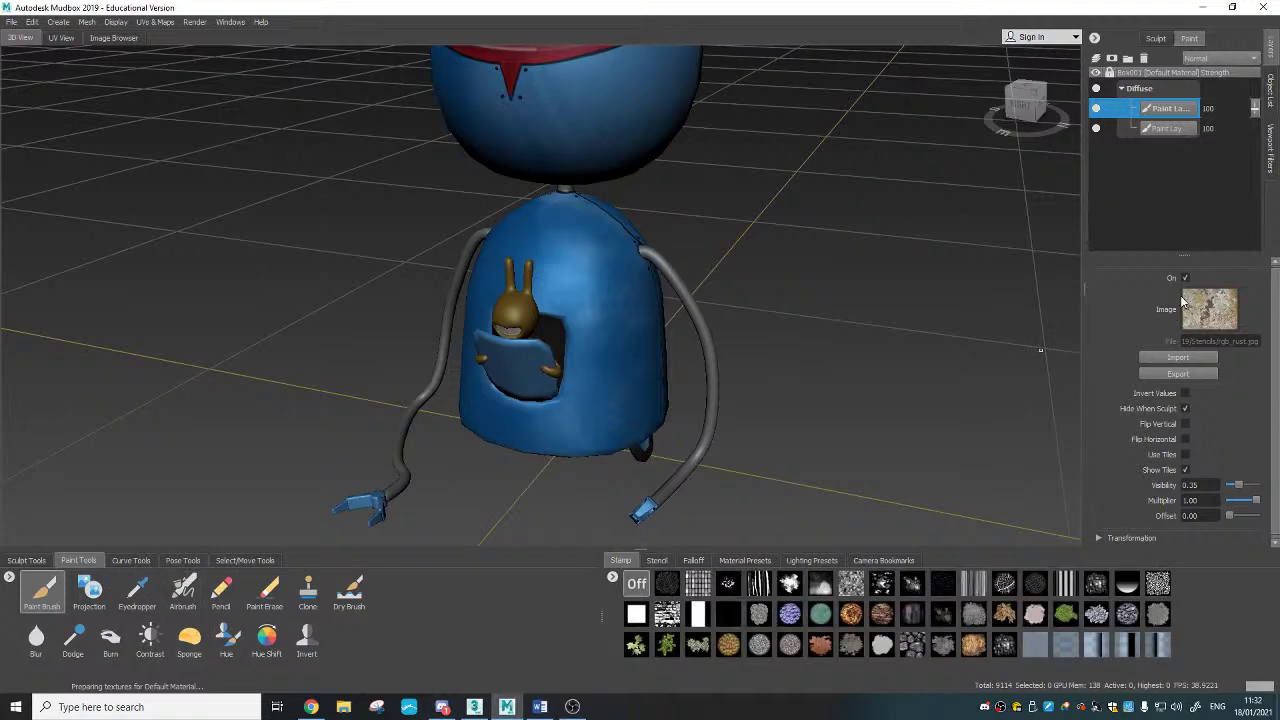
left_click(44, 592)
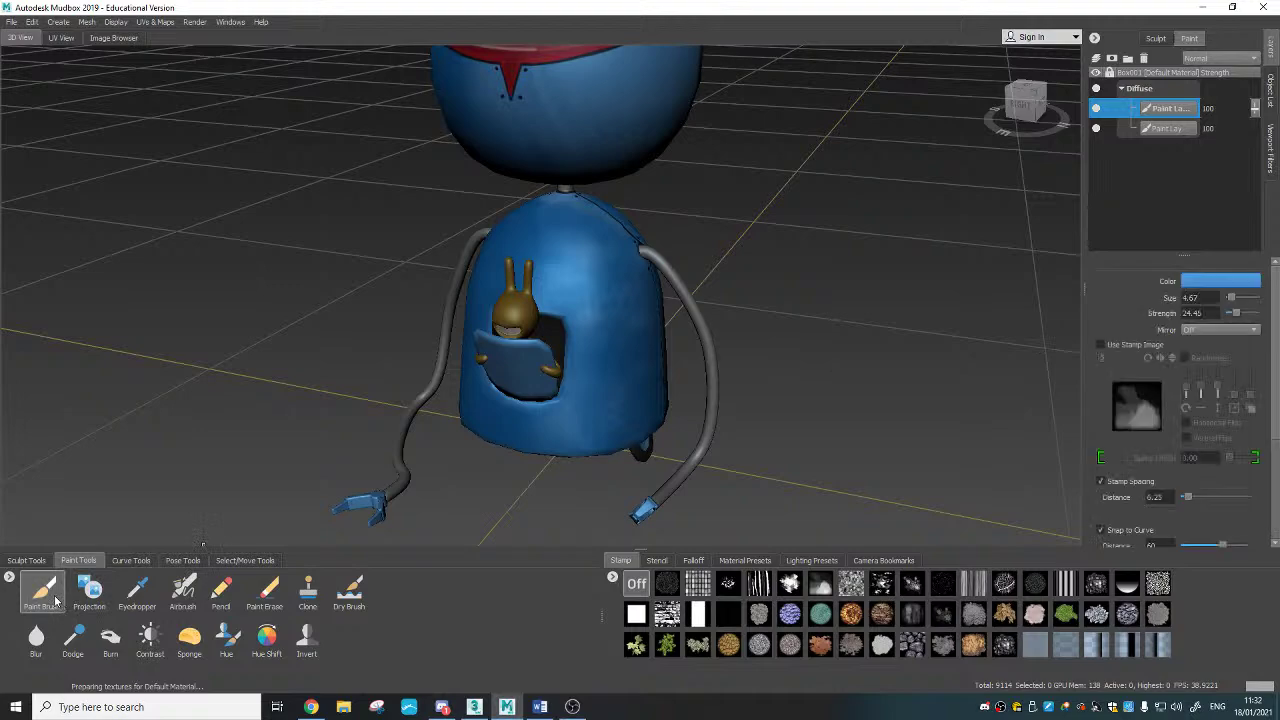
left_click(1208, 284)
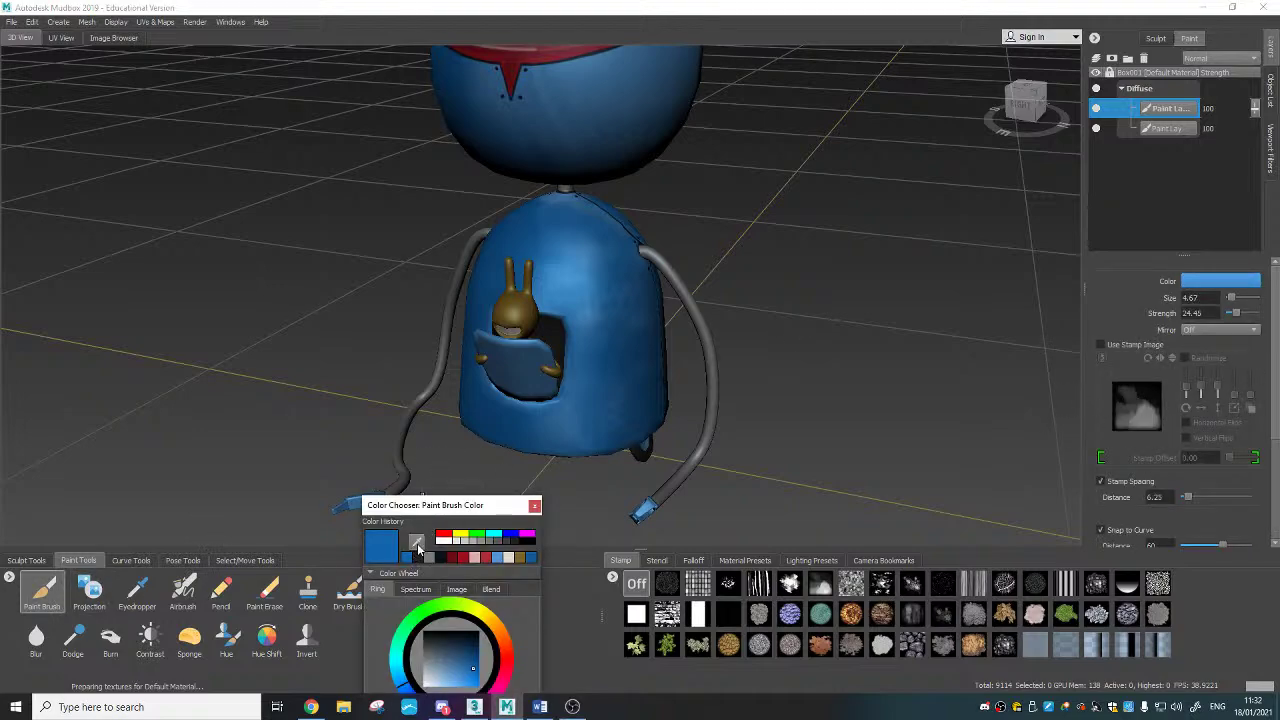
left_click(417, 544)
left_click(546, 294)
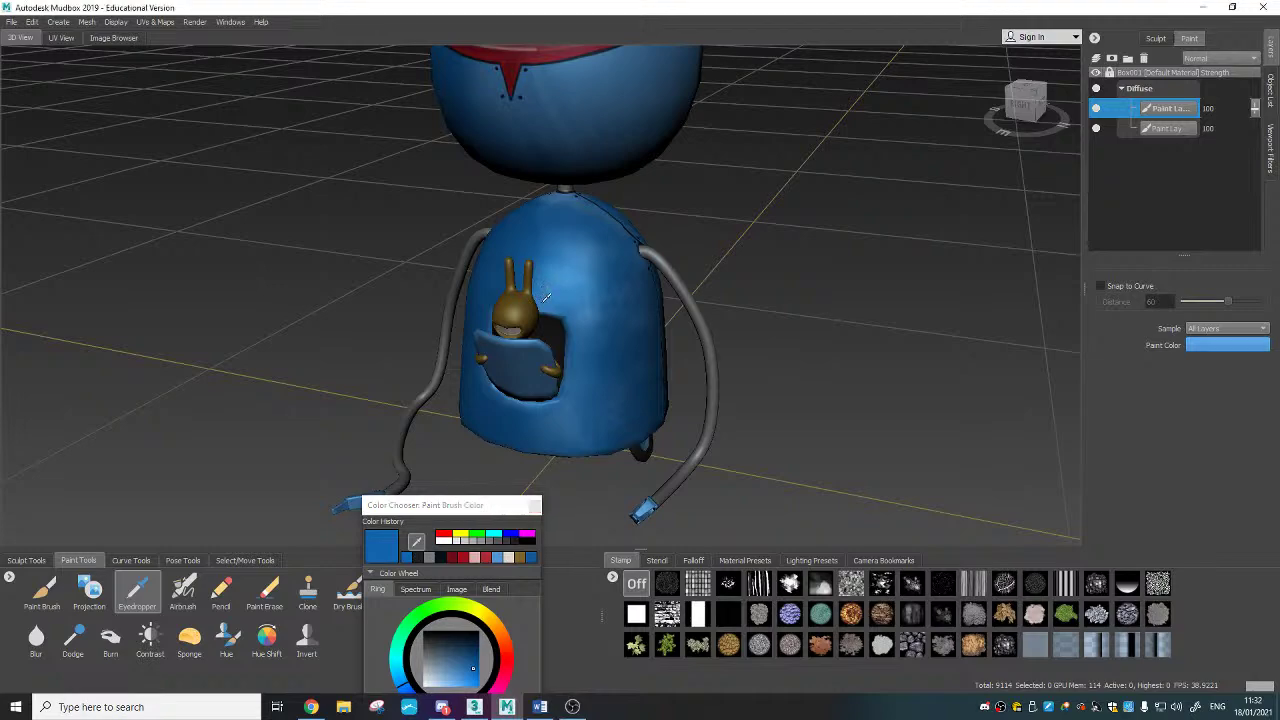
left_click(468, 662)
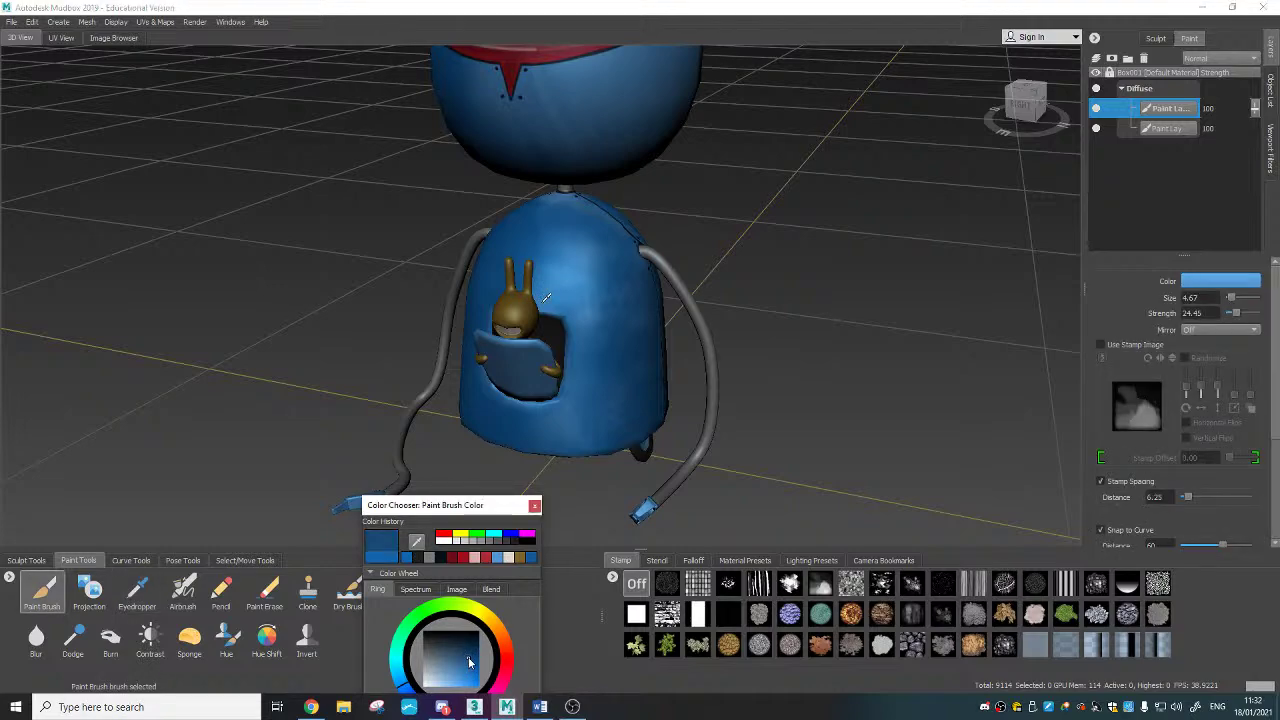
left_click(535, 505)
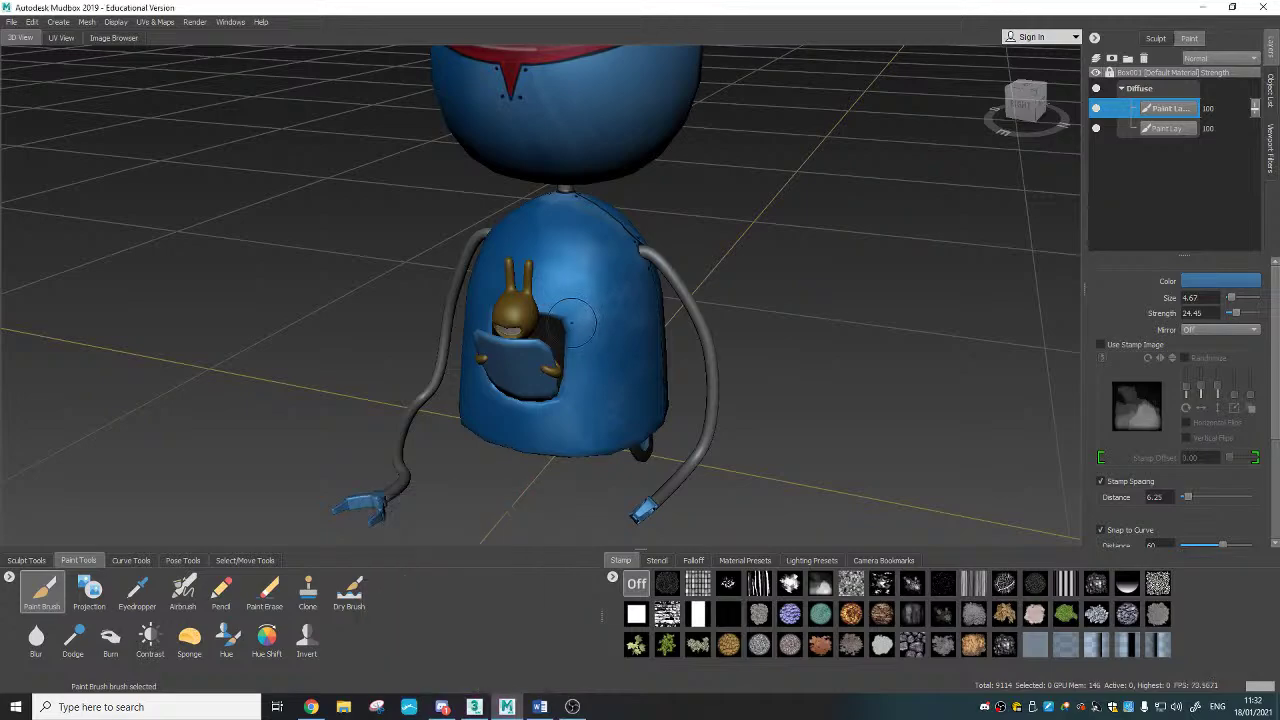
Step: Reduce the brush size to 1.31 and set its mirroring to the Z axis, working close to the front opening
left_click_drag(571, 323, 680, 318, "alt")
left_click_drag(570, 315, 620, 309, "alt")
scroll(620, 309, "up", 4)
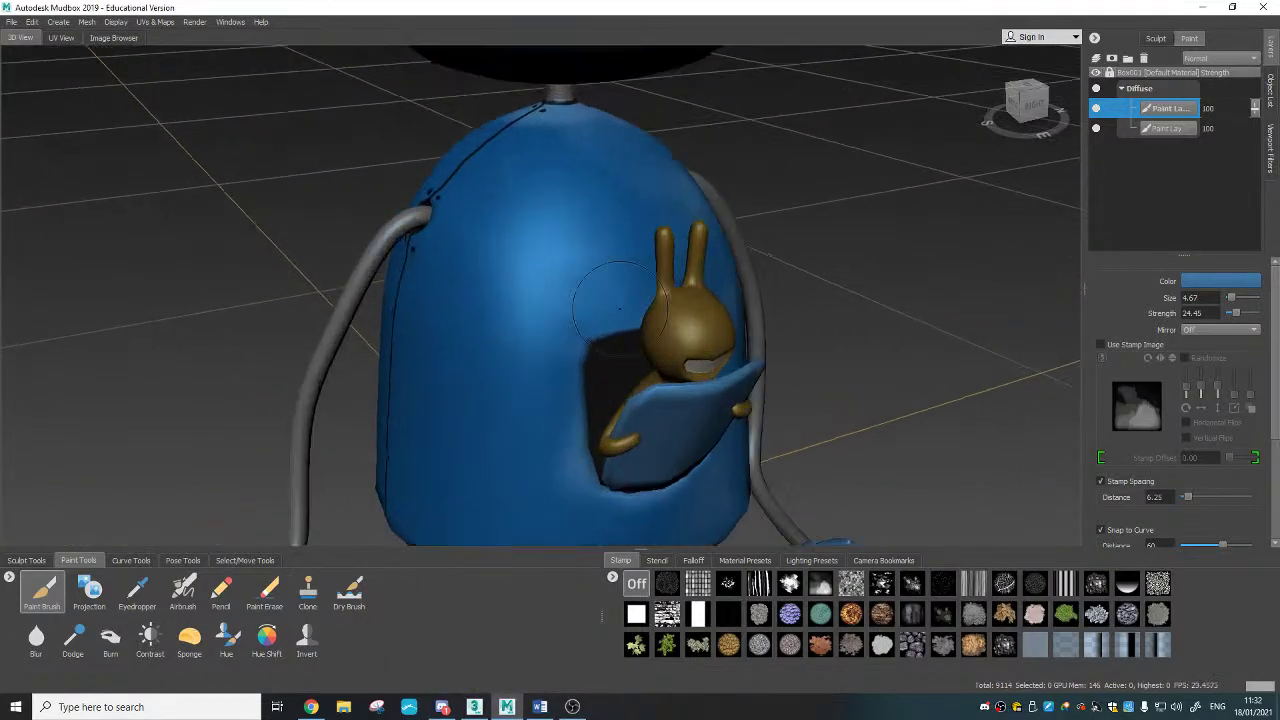
scroll(640, 295, "up", 5)
key("b")
left_click_drag(689, 277, 620, 277)
left_click(1222, 330)
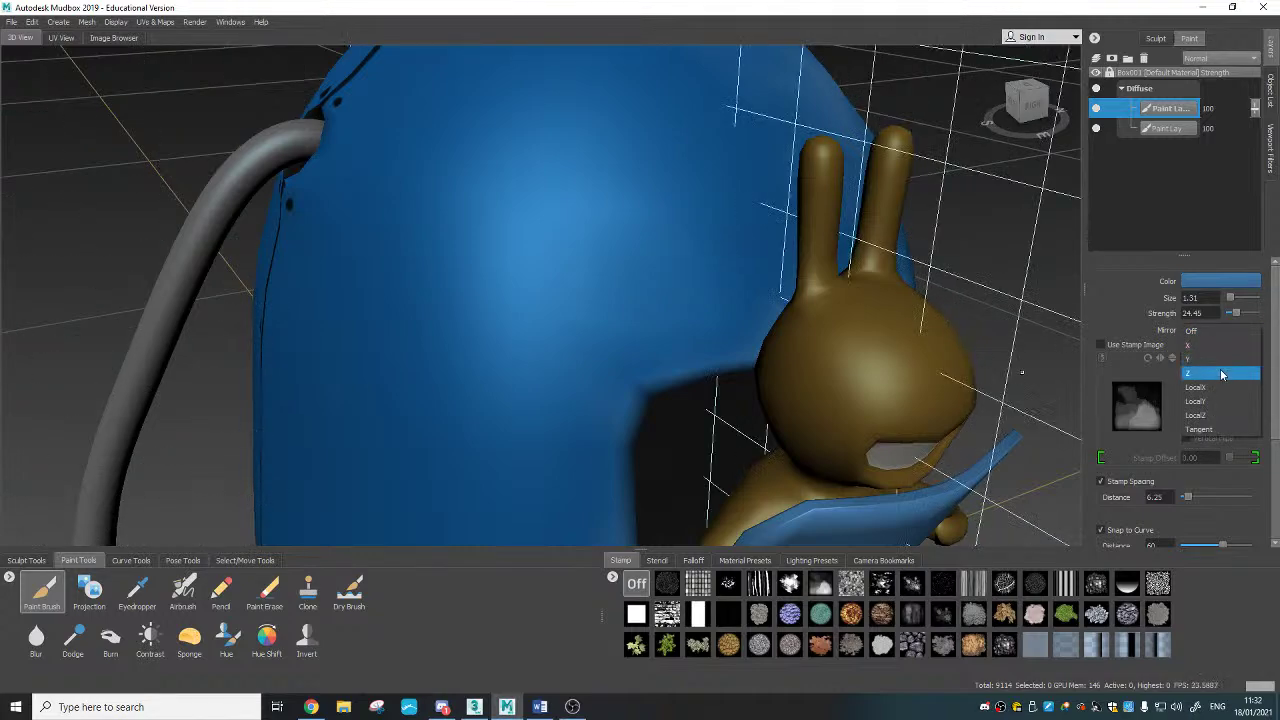
left_click(1221, 374)
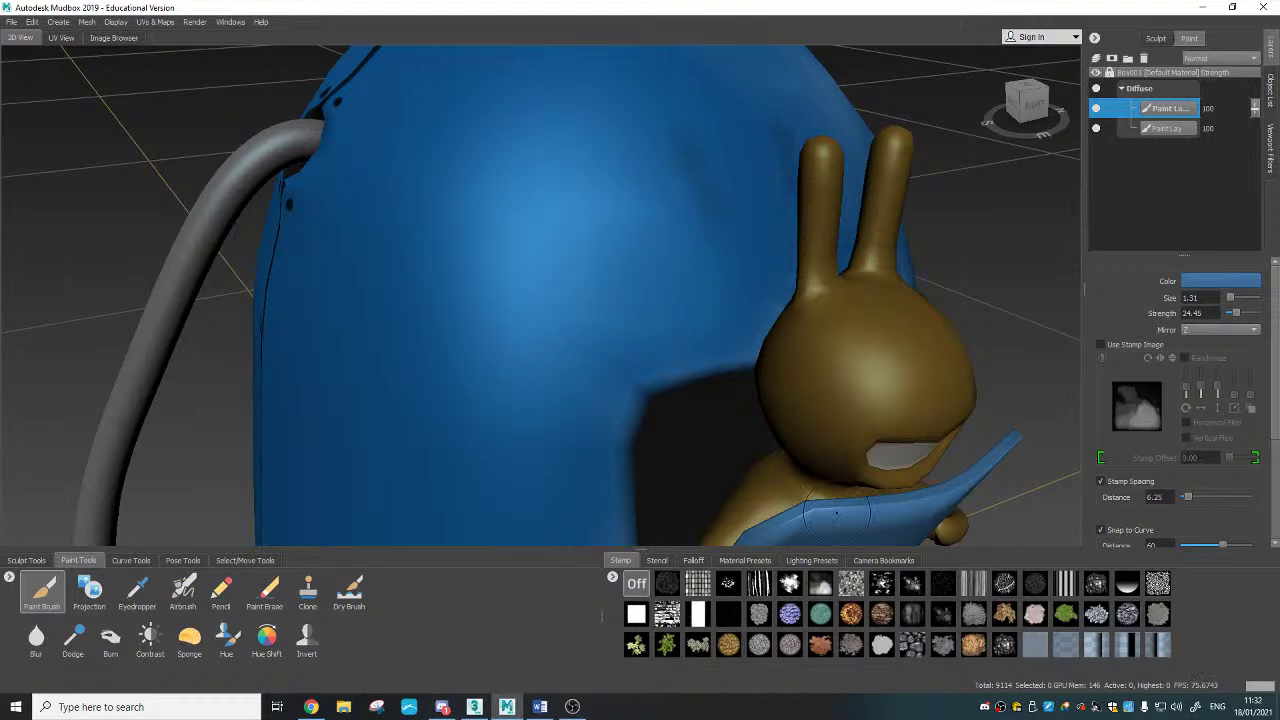
Step: Raise the brush strength to 100 and paint a mirrored darker shadow of the rabbit's ears and head above the front opening
left_click(696, 561)
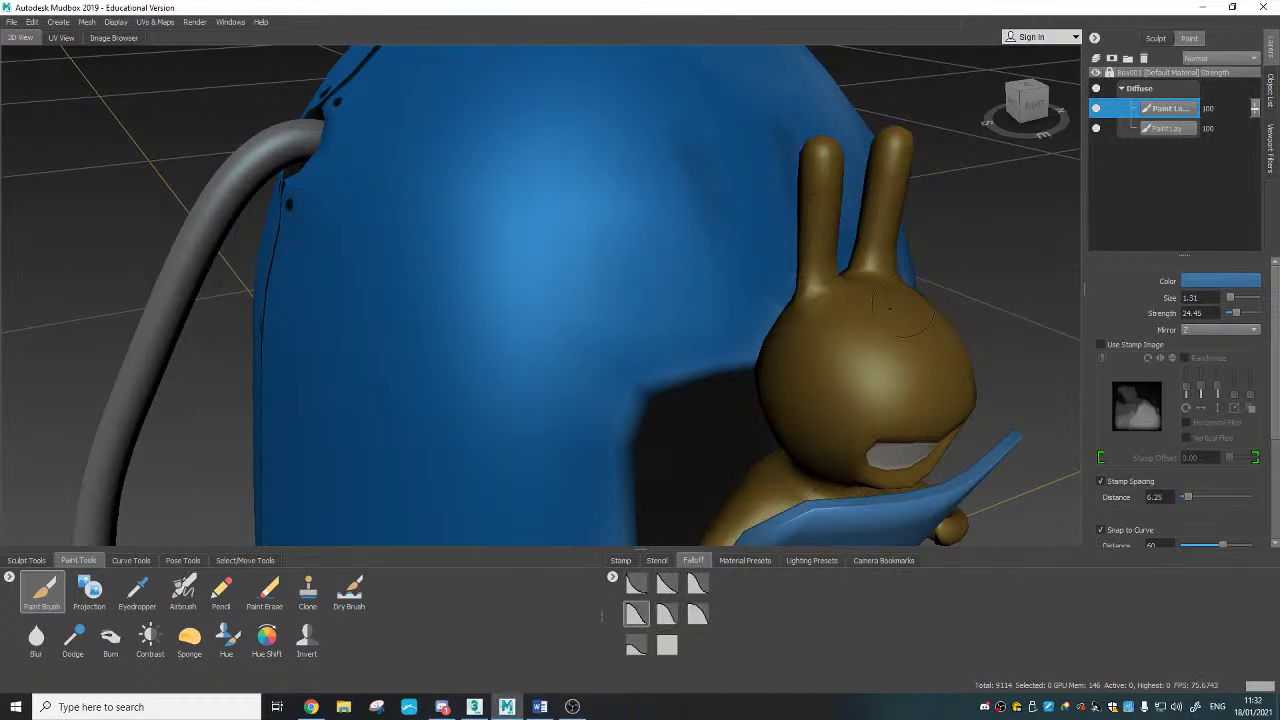
left_click_drag(1235, 316, 1258, 316)
left_click_drag(679, 134, 684, 141)
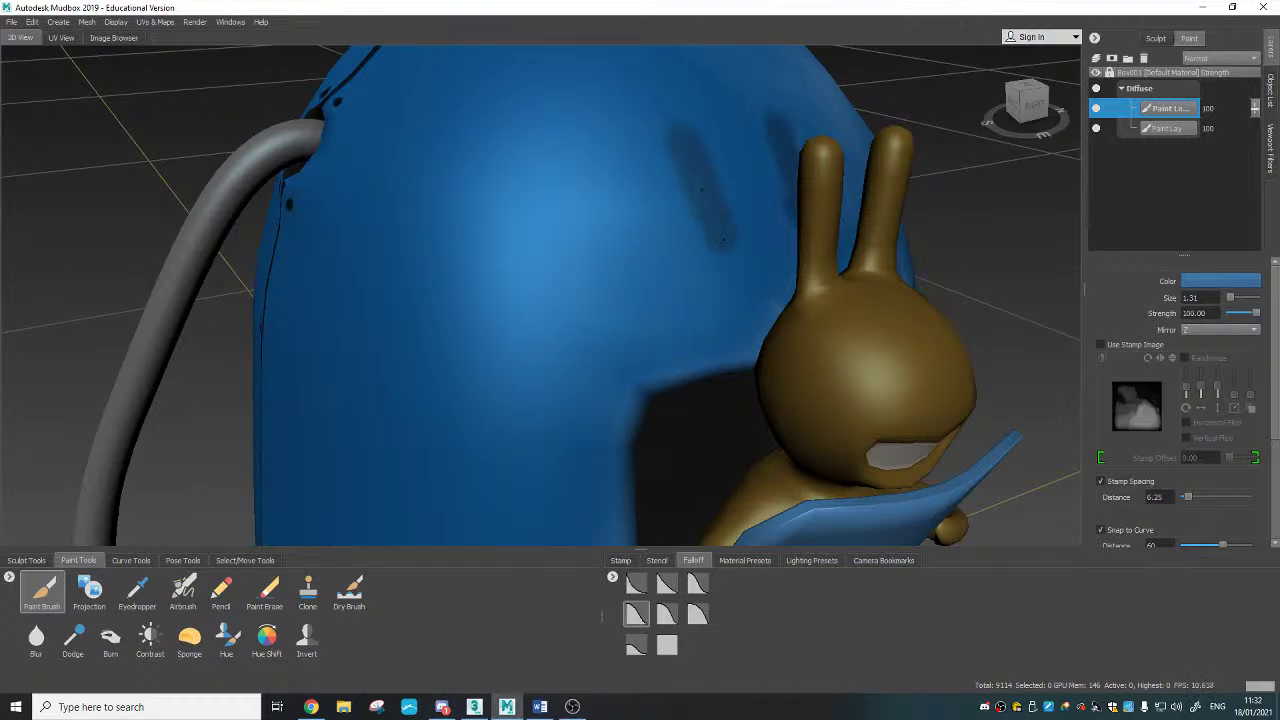
mouse_move(736, 240)
left_mouse_down()
mouse_move(772, 222)
mouse_move(702, 292)
mouse_move(708, 370)
mouse_move(738, 272)
mouse_move(822, 249)
mouse_move(758, 264)
mouse_move(706, 328)
left_mouse_up()
left_click_drag(618, 234, 675, 228, "alt")
scroll(675, 228, "up", 5)
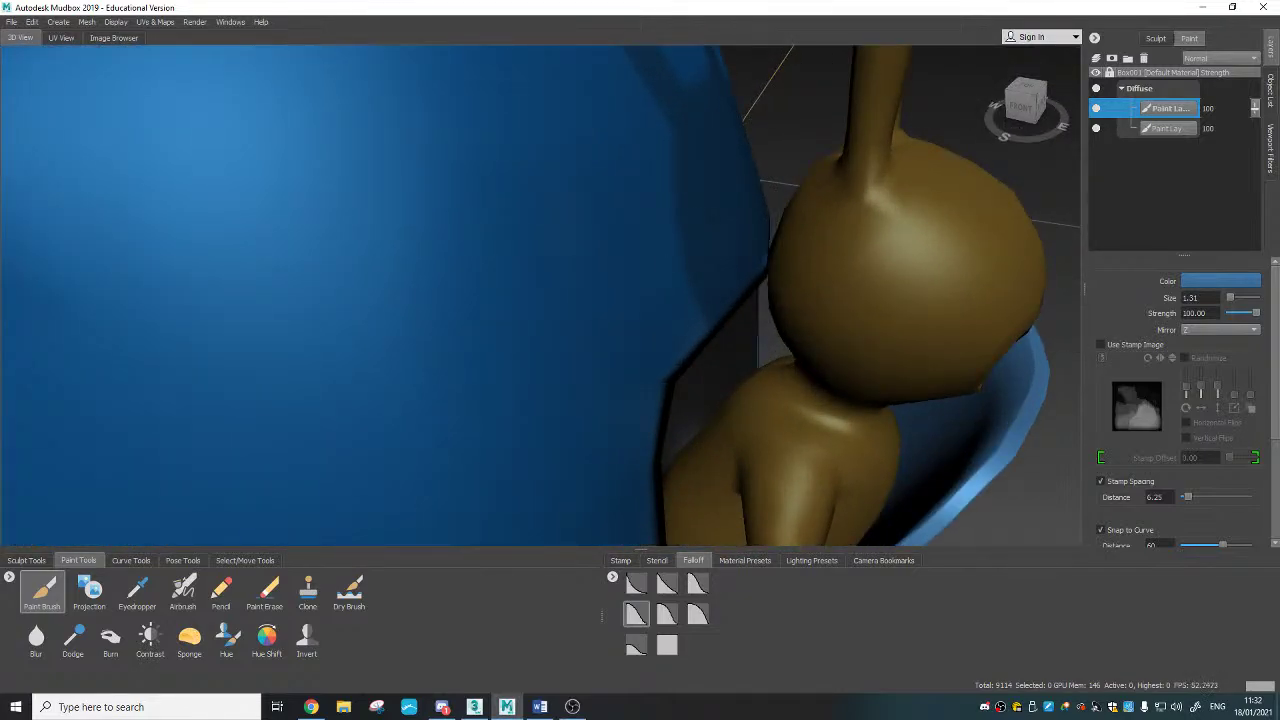
left_click_drag(690, 235, 610, 255, "alt")
scroll(640, 270, "down", 4)
mouse_move(760, 300)
left_mouse_down("alt")
mouse_move(690, 335)
mouse_move(735, 318)
left_mouse_up("alt")
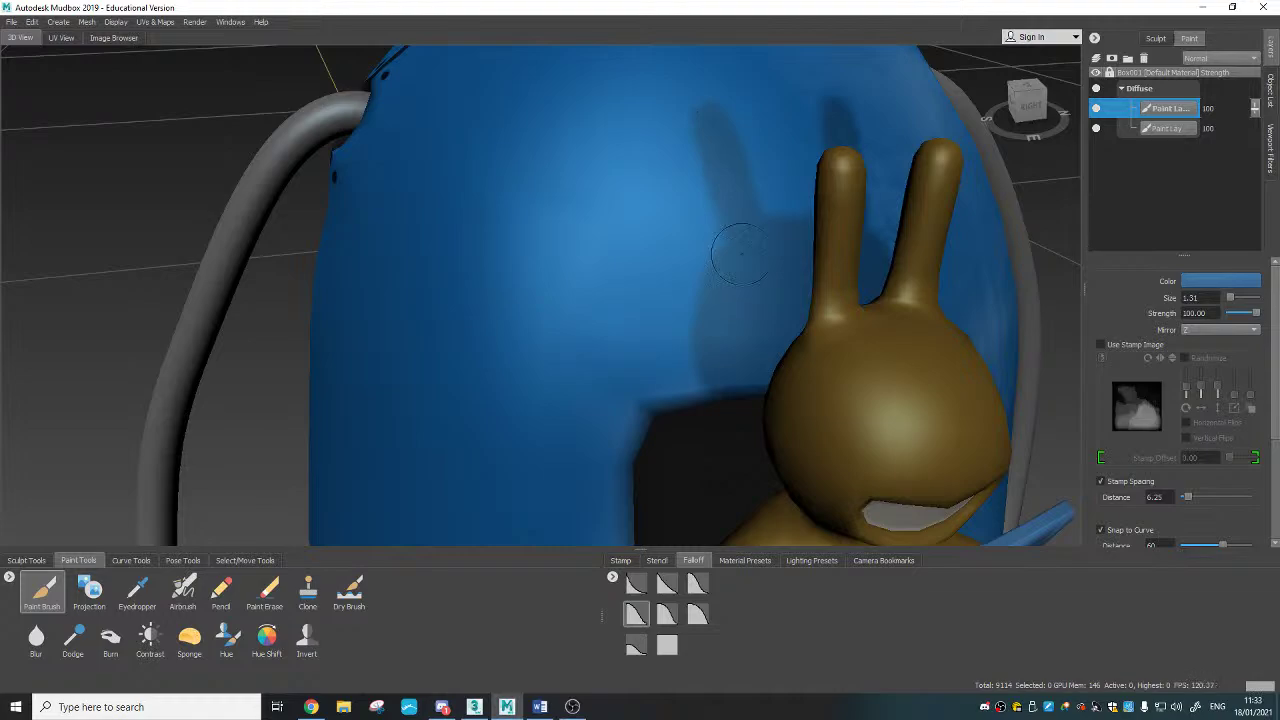
Step: Lower the shadow paint layer's opacity to about 30, checking the shadow from the front and the side
left_click_drag(742, 254, 885, 280, "alt")
middle_click_drag(429, 343, 515, 247, "alt")
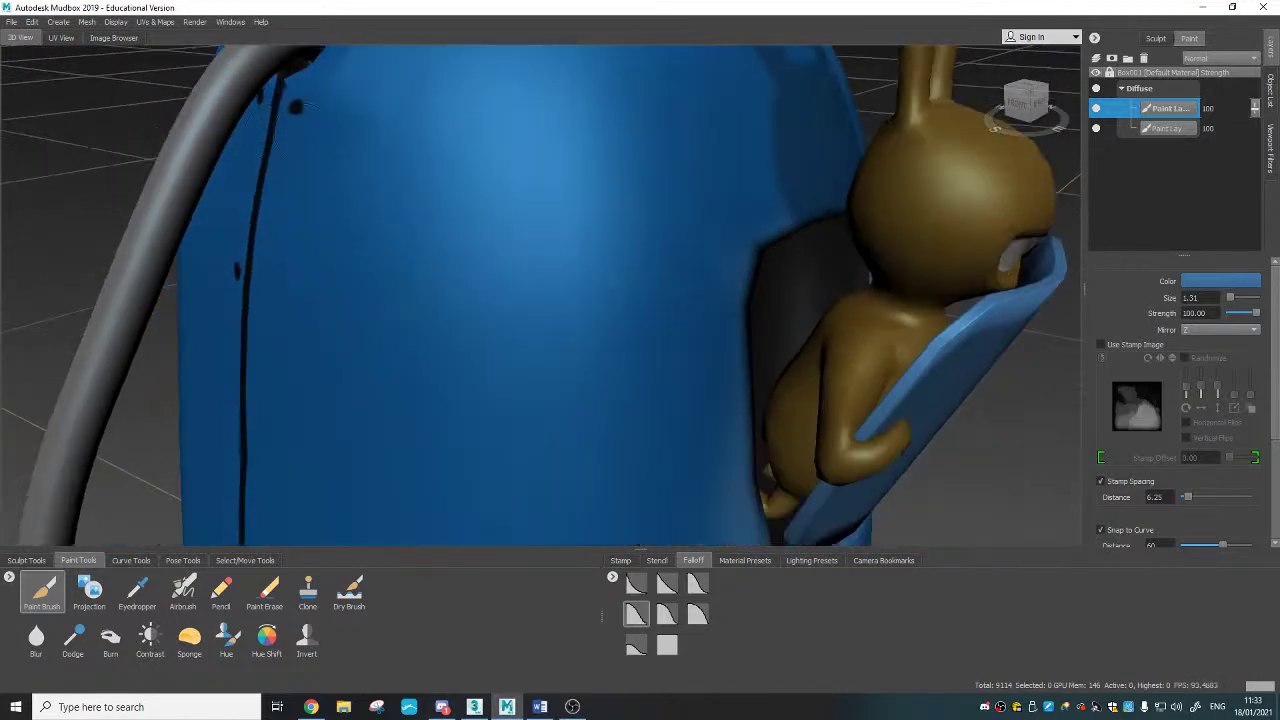
scroll(537, 225, "down", 5)
left_click_drag(926, 271, 802, 281, "alt")
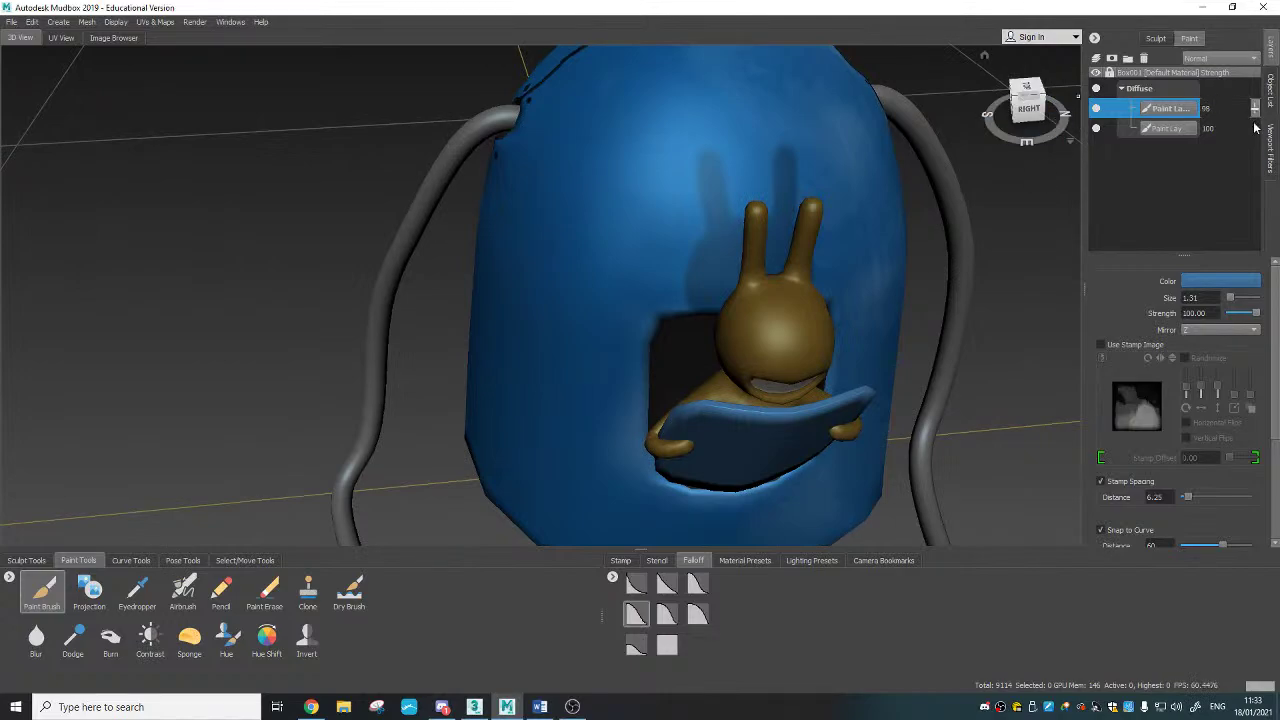
mouse_move(1257, 112)
left_mouse_down()
mouse_move(1249, 177)
mouse_move(1249, 159)
left_mouse_up()
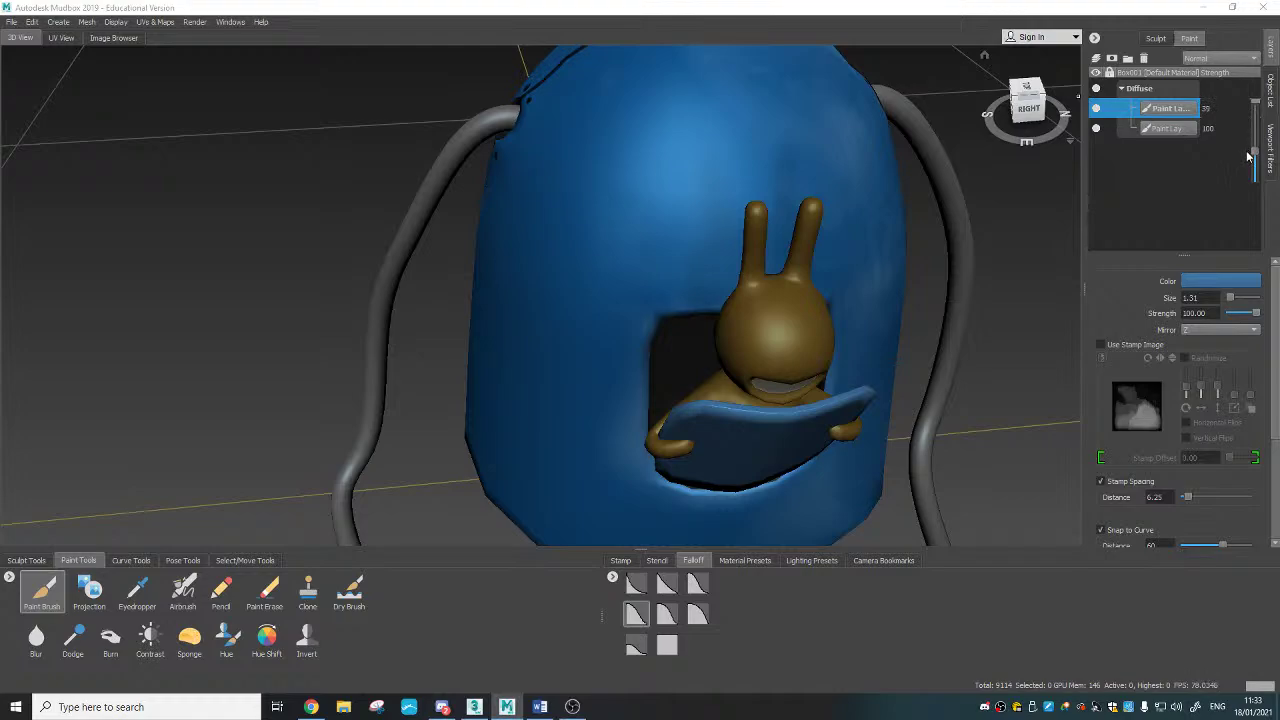
left_click_drag(1010, 190, 898, 261, "alt")
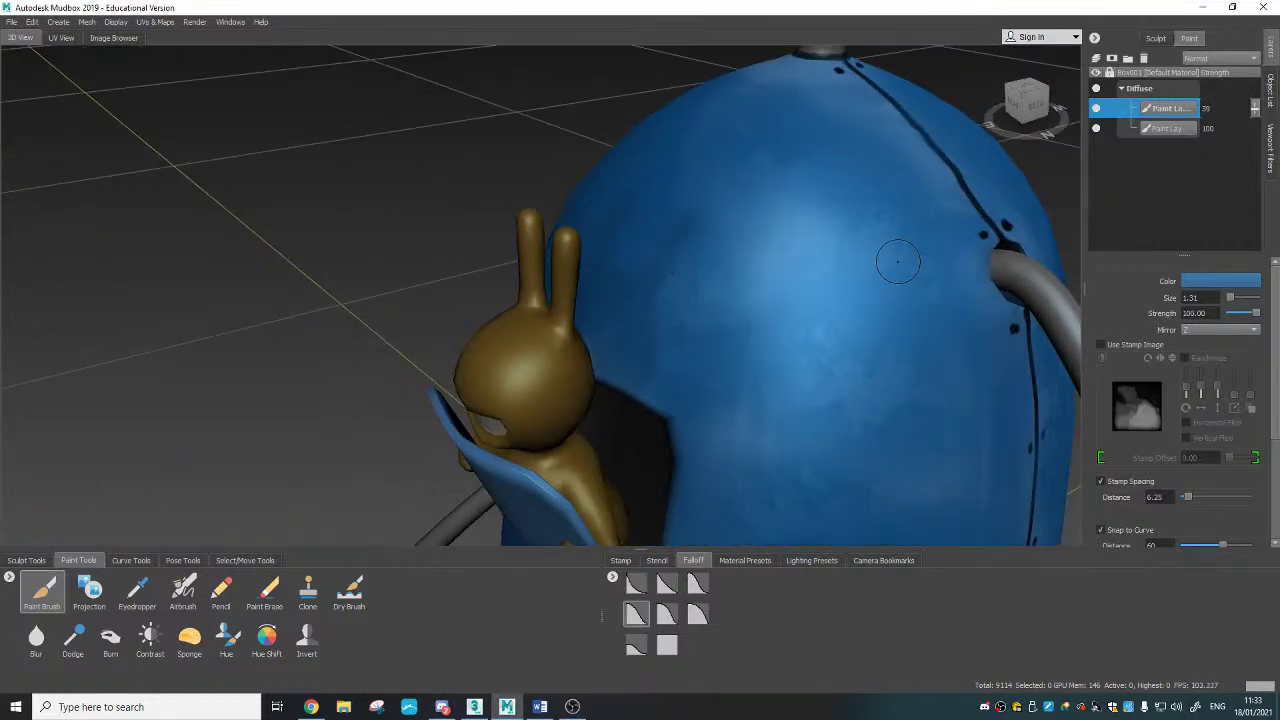
right_click_drag(821, 360, 710, 340, "alt")
left_click_drag(870, 400, 864, 369, "alt")
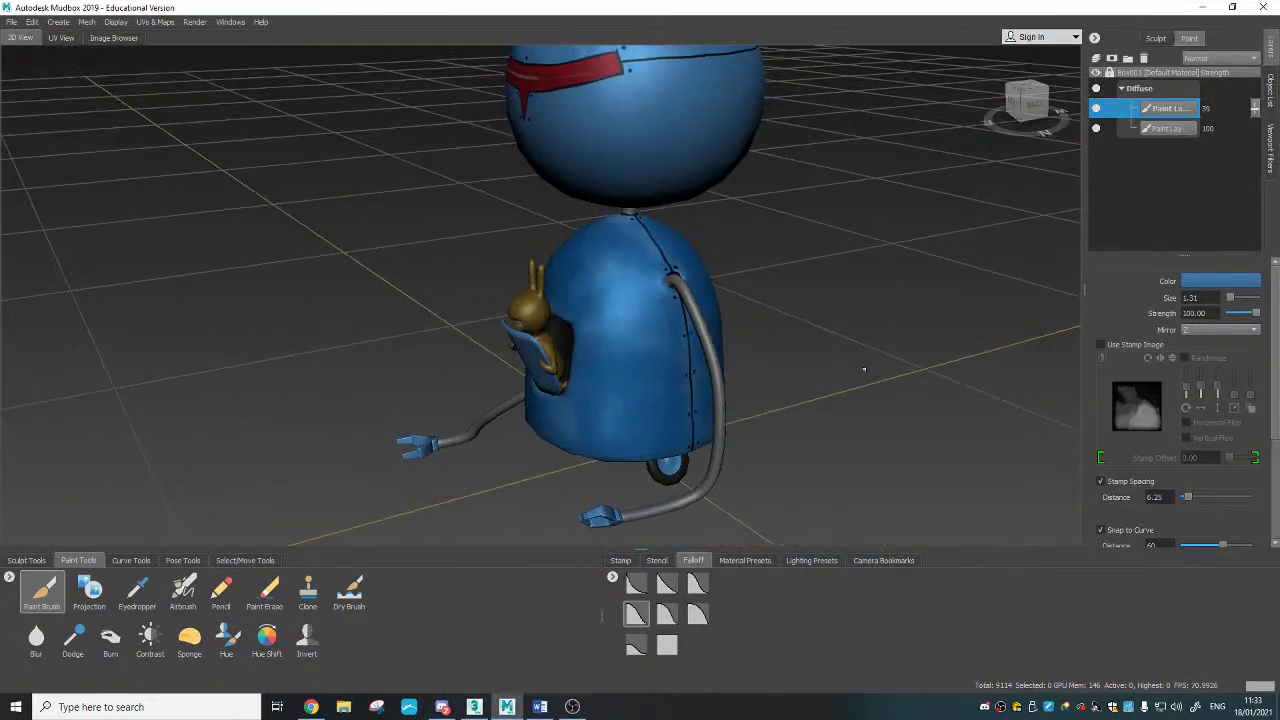
left_click_drag(1255, 107, 1256, 117)
left_click_drag(915, 140, 1040, 98, "alt")
left_click_drag(645, 212, 537, 254, "alt")
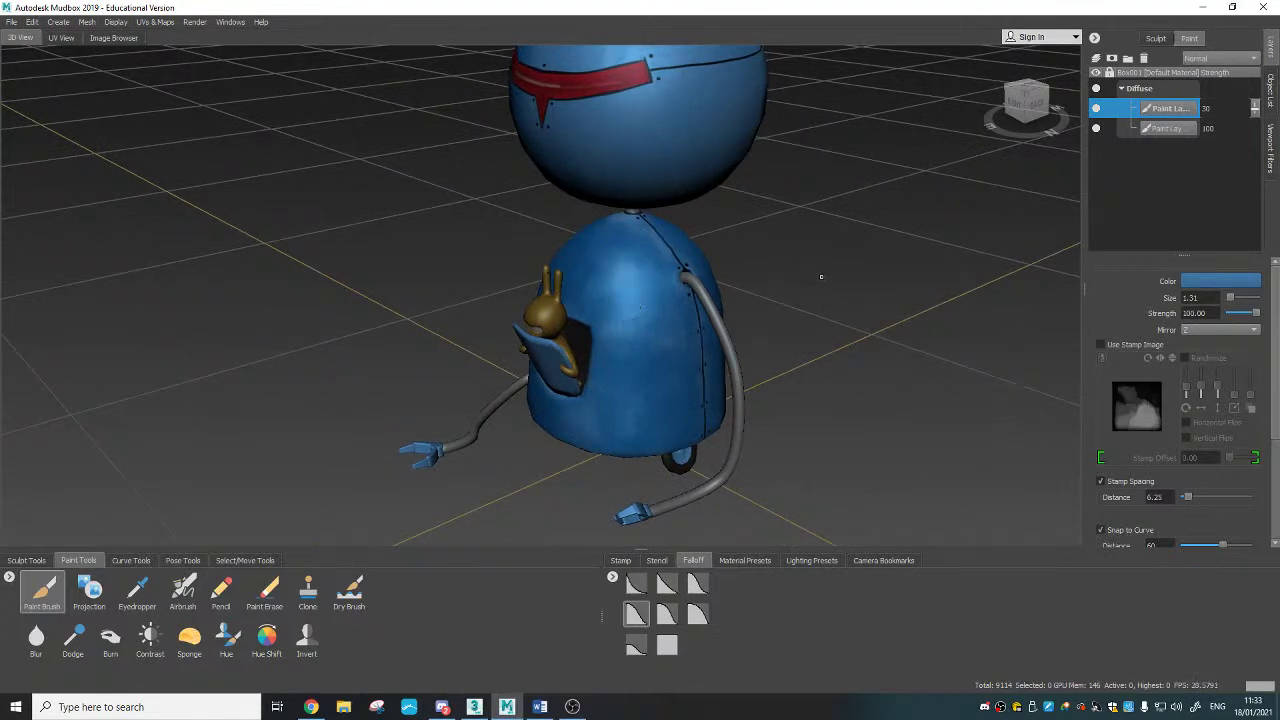
Step: Merge the visible paint layers into one and check the whole robot from the front
right_click(1166, 178)
left_click(1172, 215)
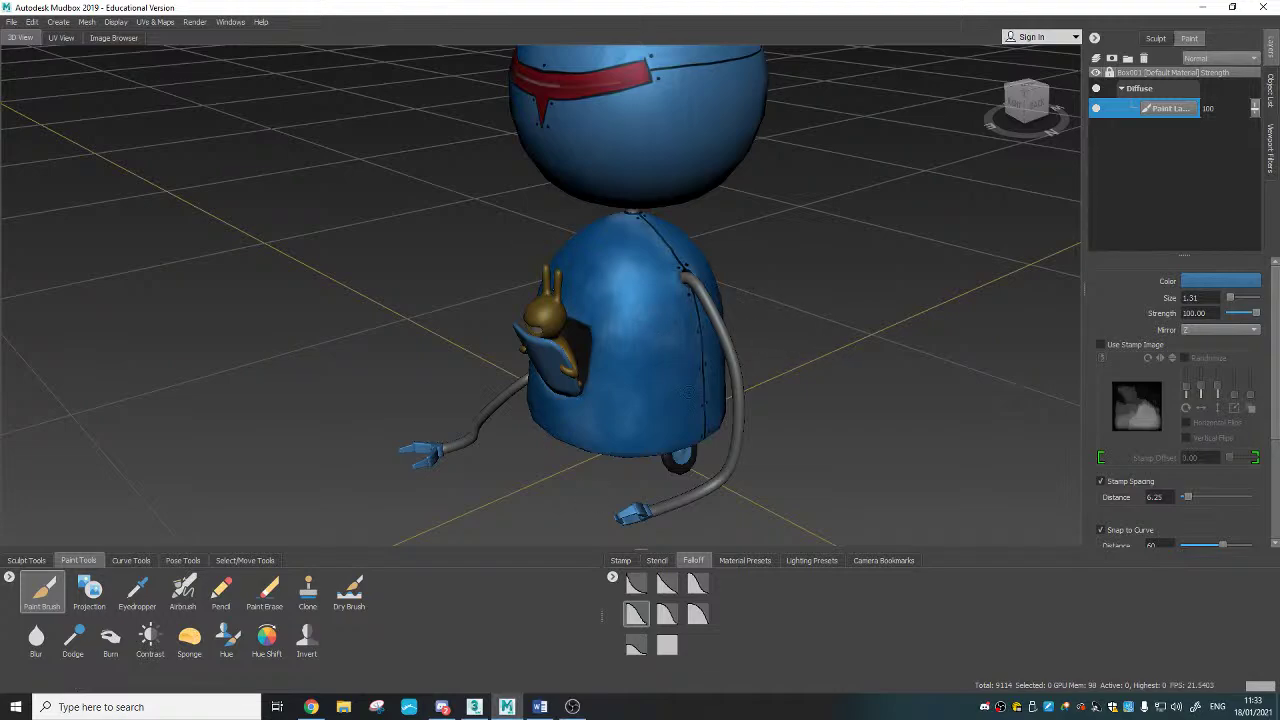
scroll(729, 297, "down", 5)
scroll(729, 297, "up", 2)
mouse_move(700, 425)
left_mouse_down("alt")
mouse_move(798, 387)
mouse_move(693, 406)
left_mouse_up("alt")
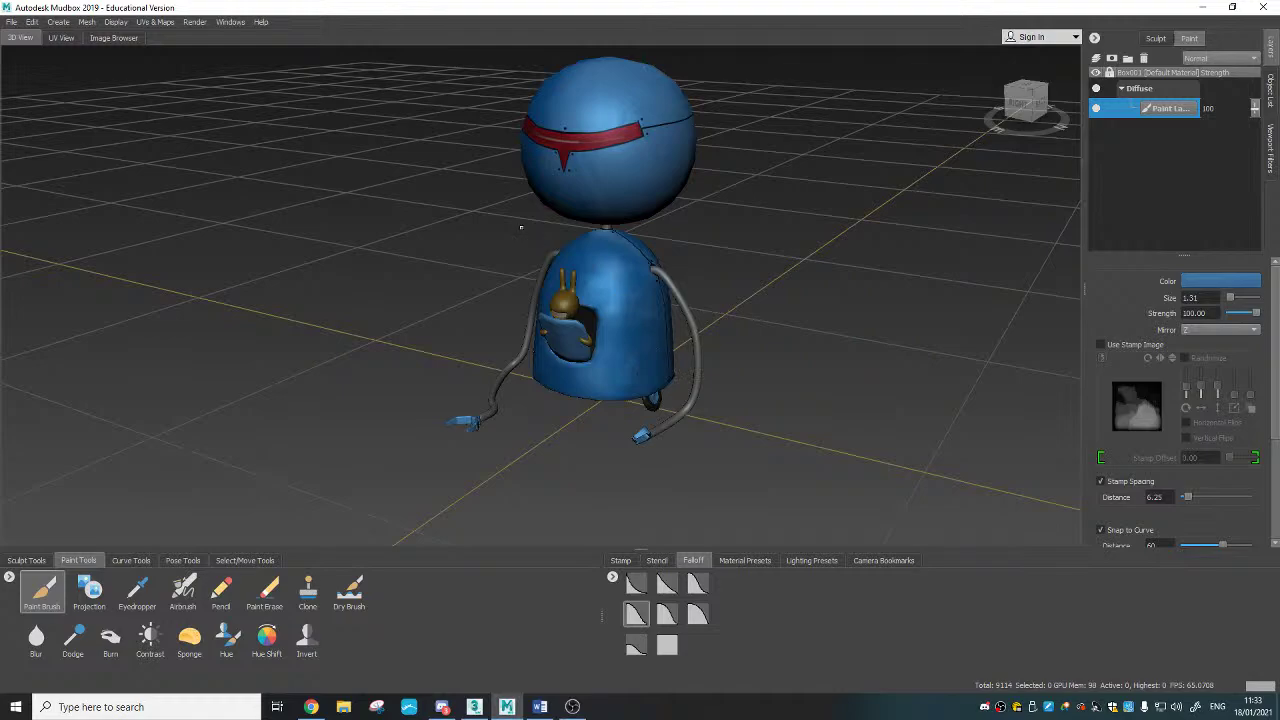
Step: Save the scene as "Robo exp Mud" in the Robot folder on the desktop
left_click(10, 22)
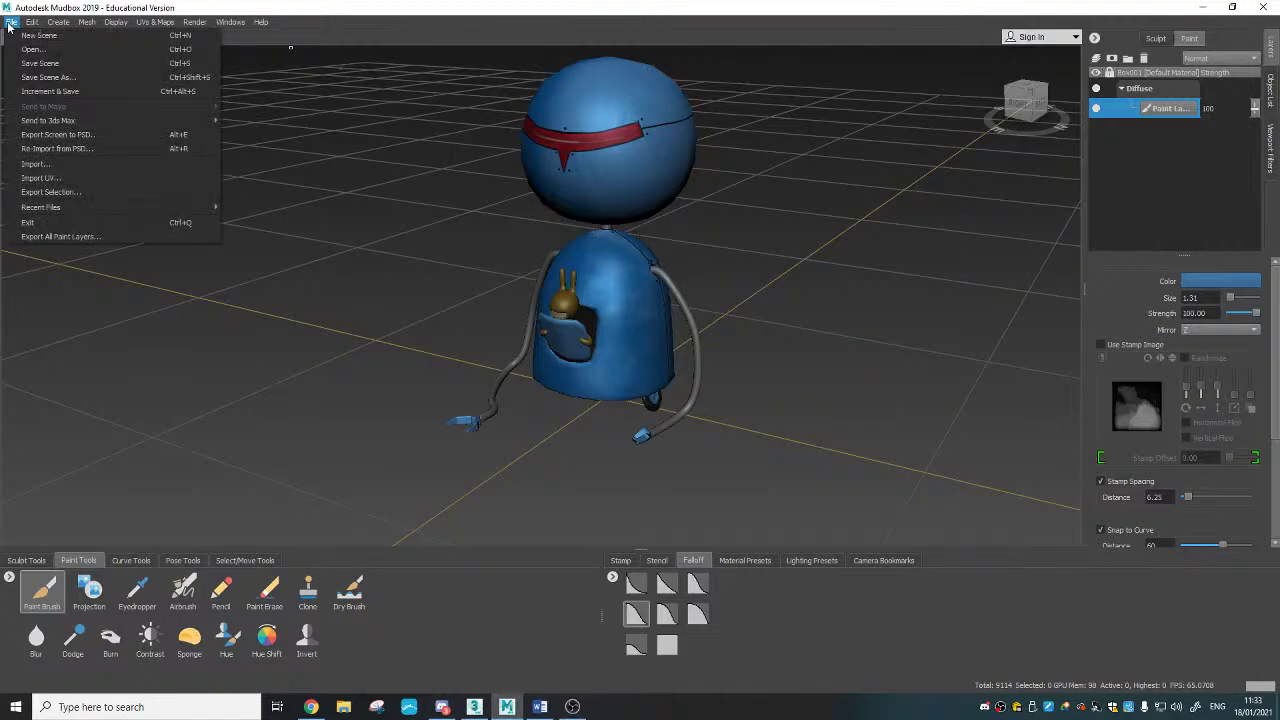
left_click(40, 63)
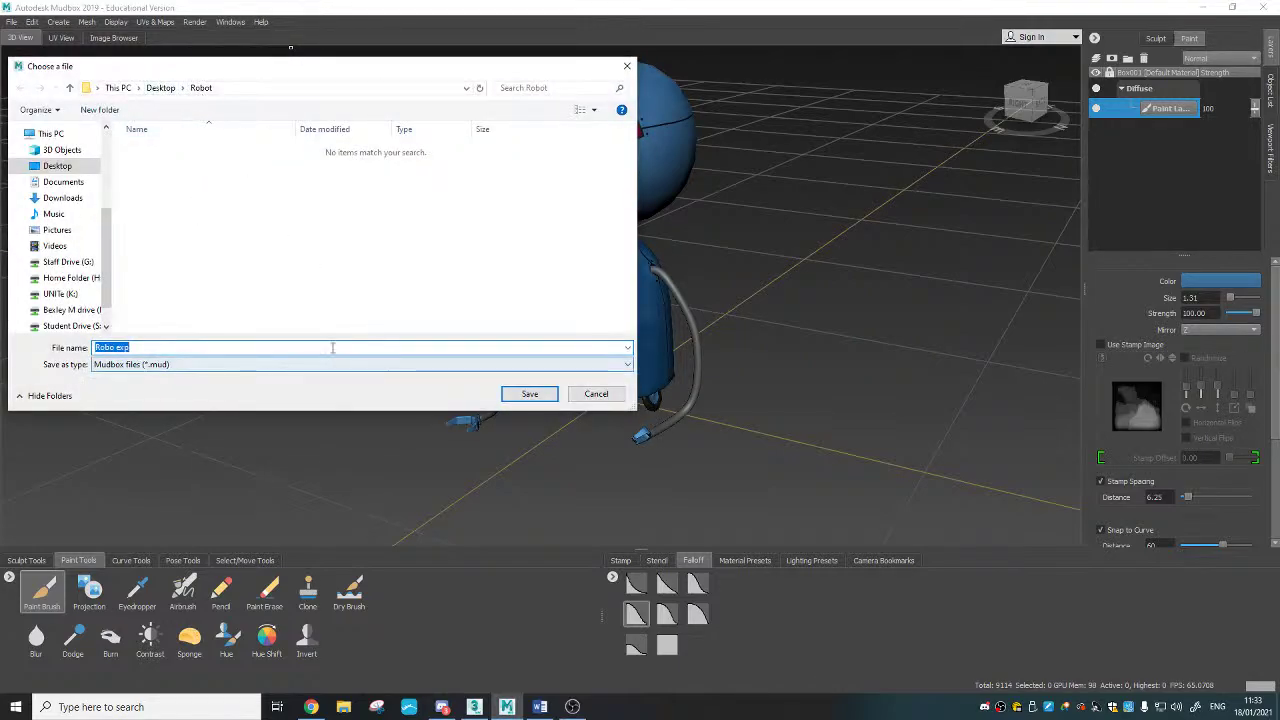
left_click(252, 350)
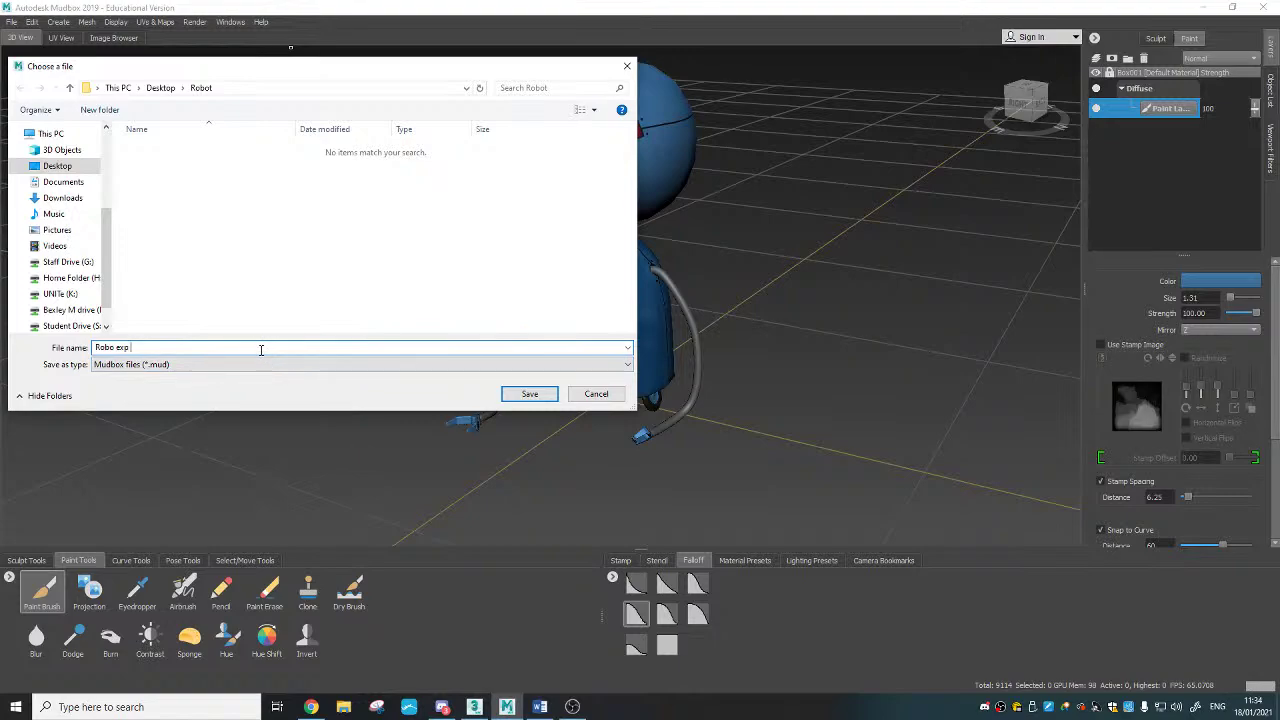
left_click(530, 393)
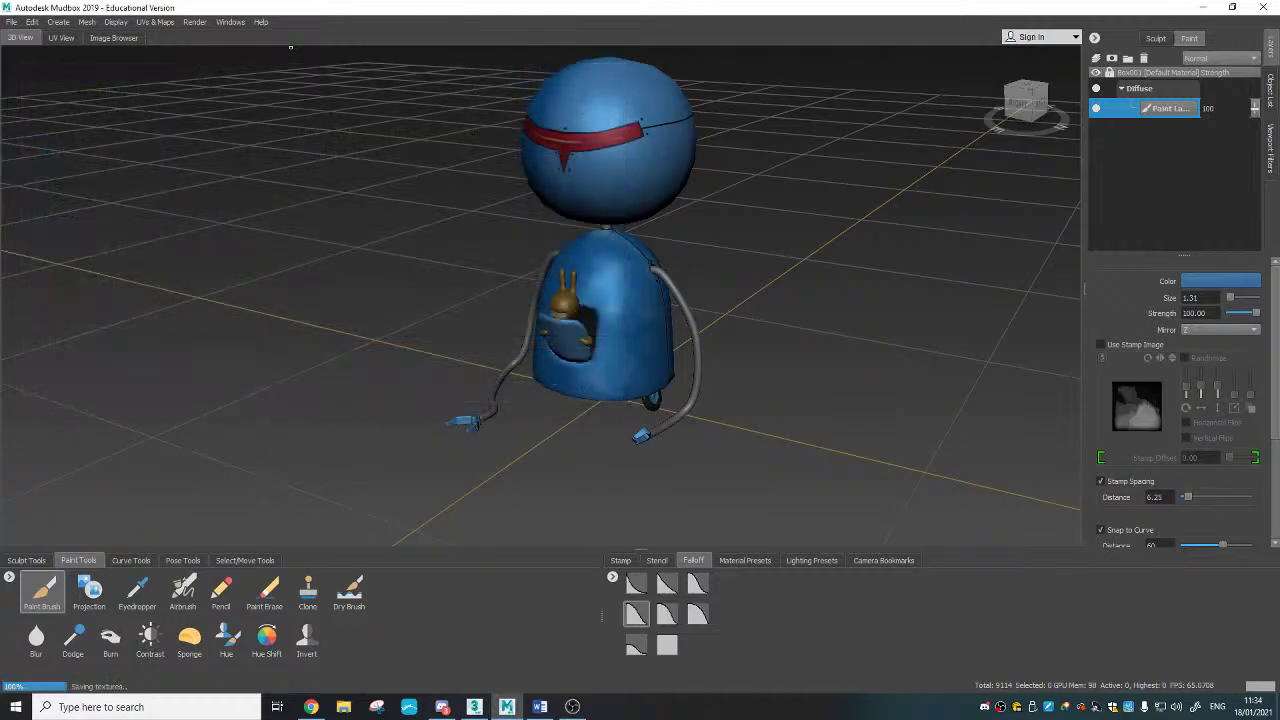
Step: Clear the windows off the desktop and open the "Robo exp Mud-files" subfolder of the Robot folder in a maximized window
left_click(1201, 7)
left_click(1203, 10)
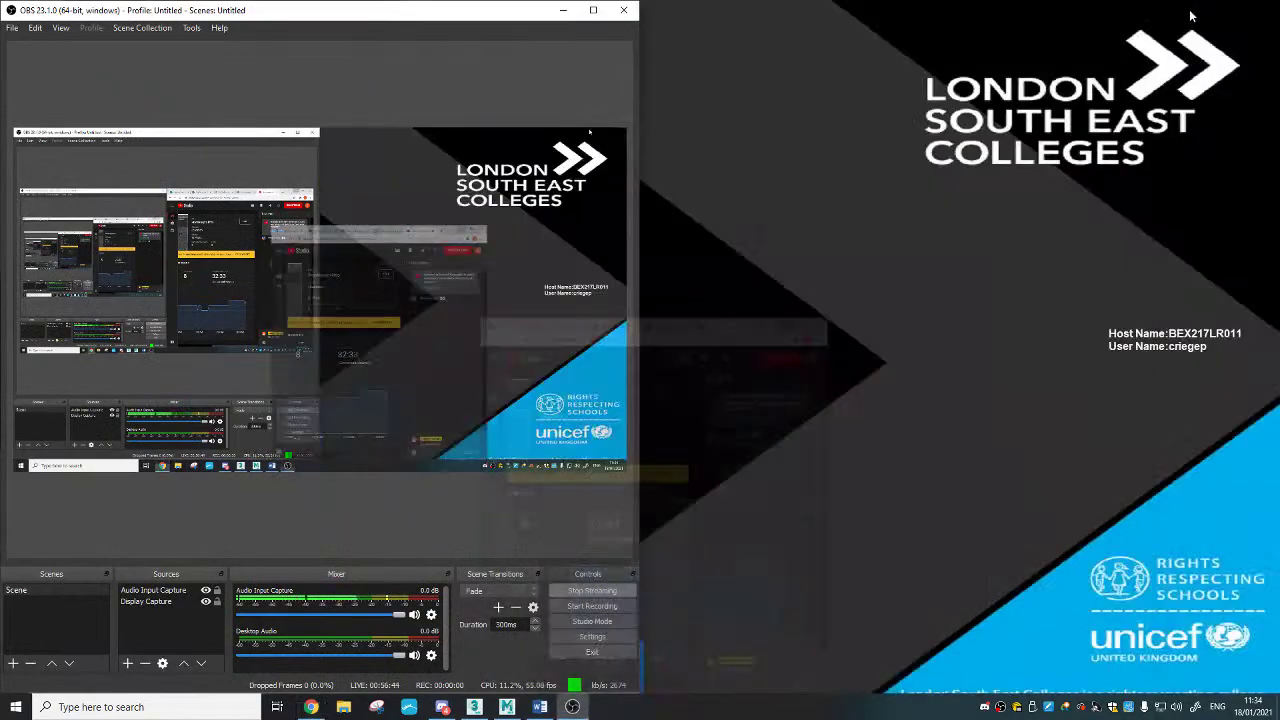
left_click(563, 10)
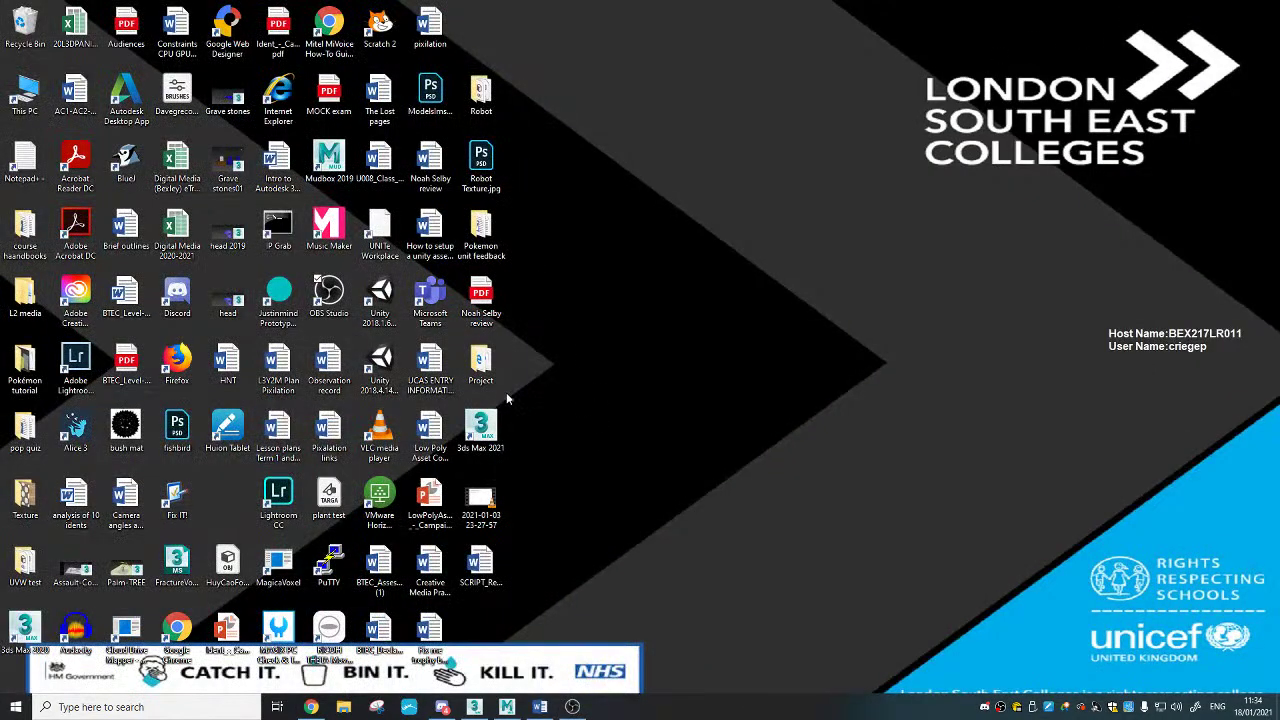
double_click(481, 92)
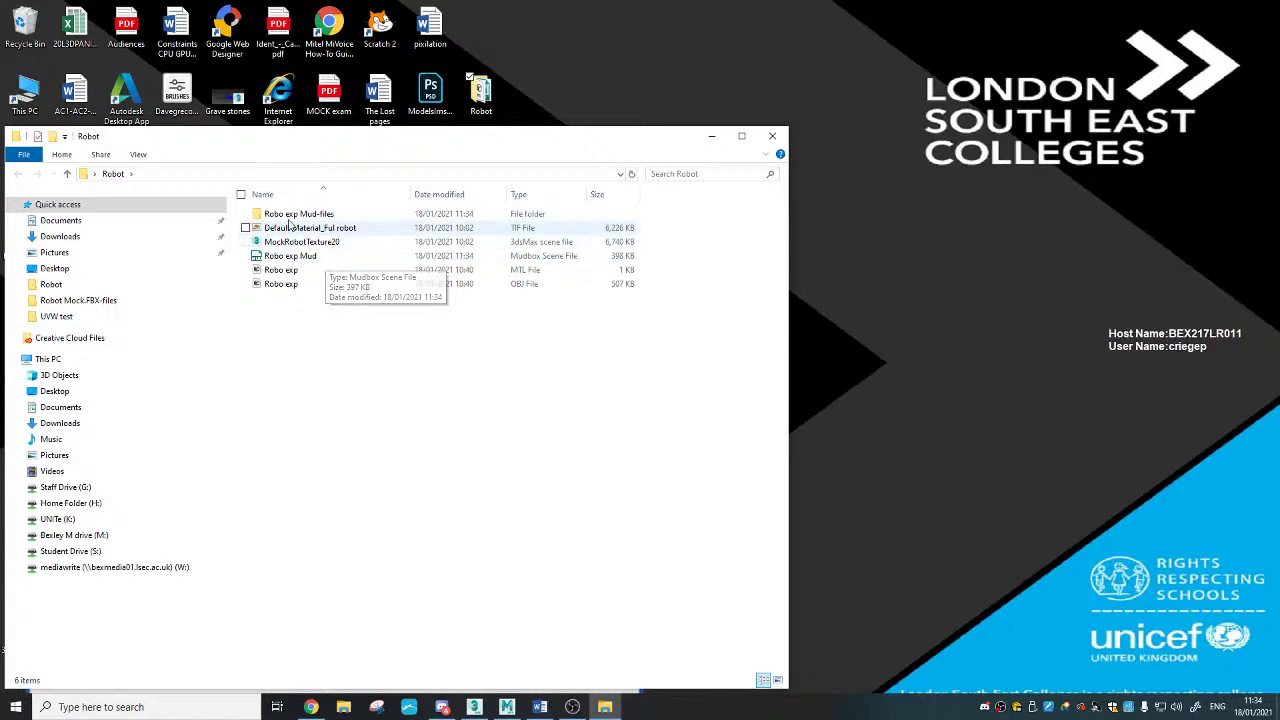
double_click(313, 217)
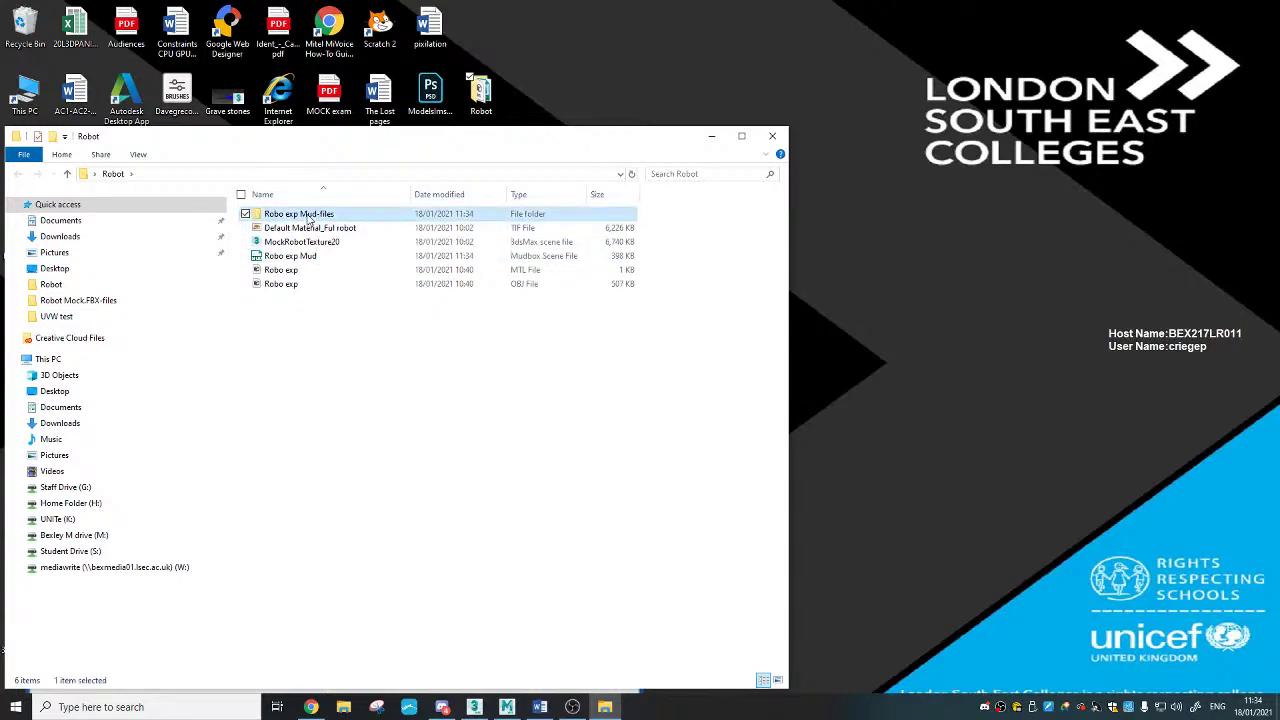
double_click(465, 137)
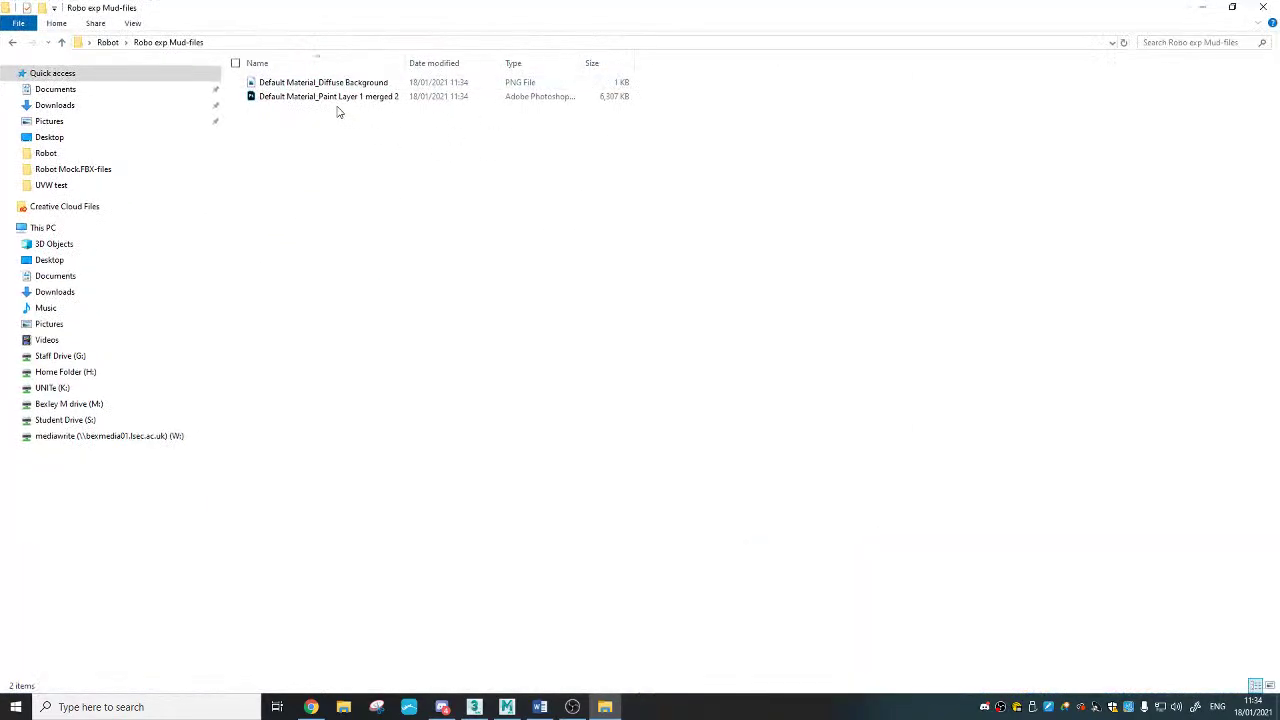
Step: Change the folder's file display to large icons
right_click(334, 191)
mouse_move(294, 199)
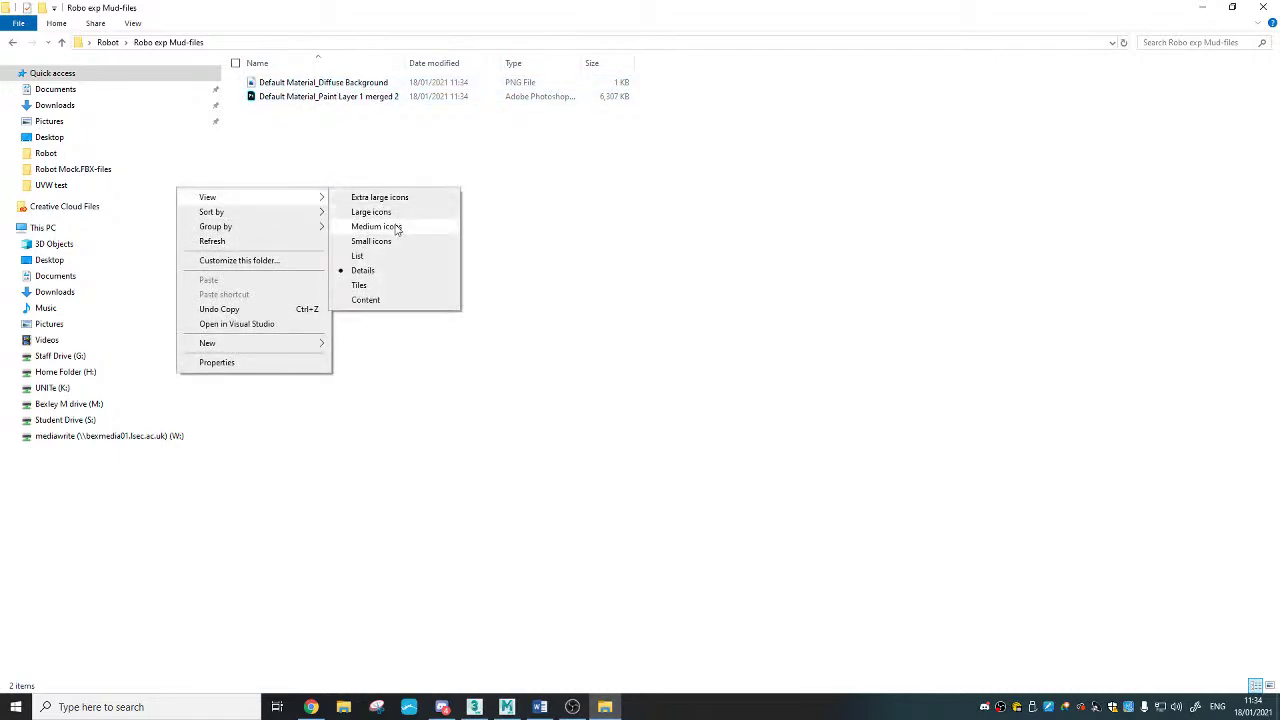
left_click(397, 228)
right_click(339, 221)
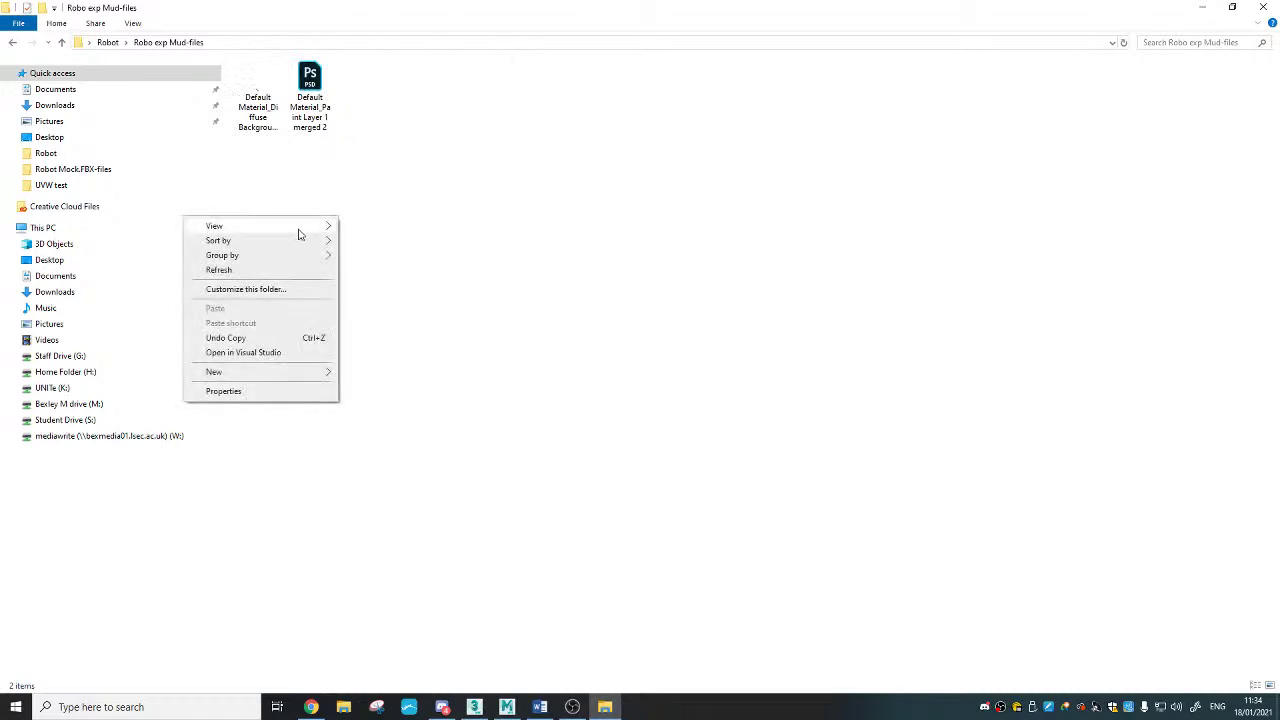
mouse_move(297, 227)
left_click(382, 242)
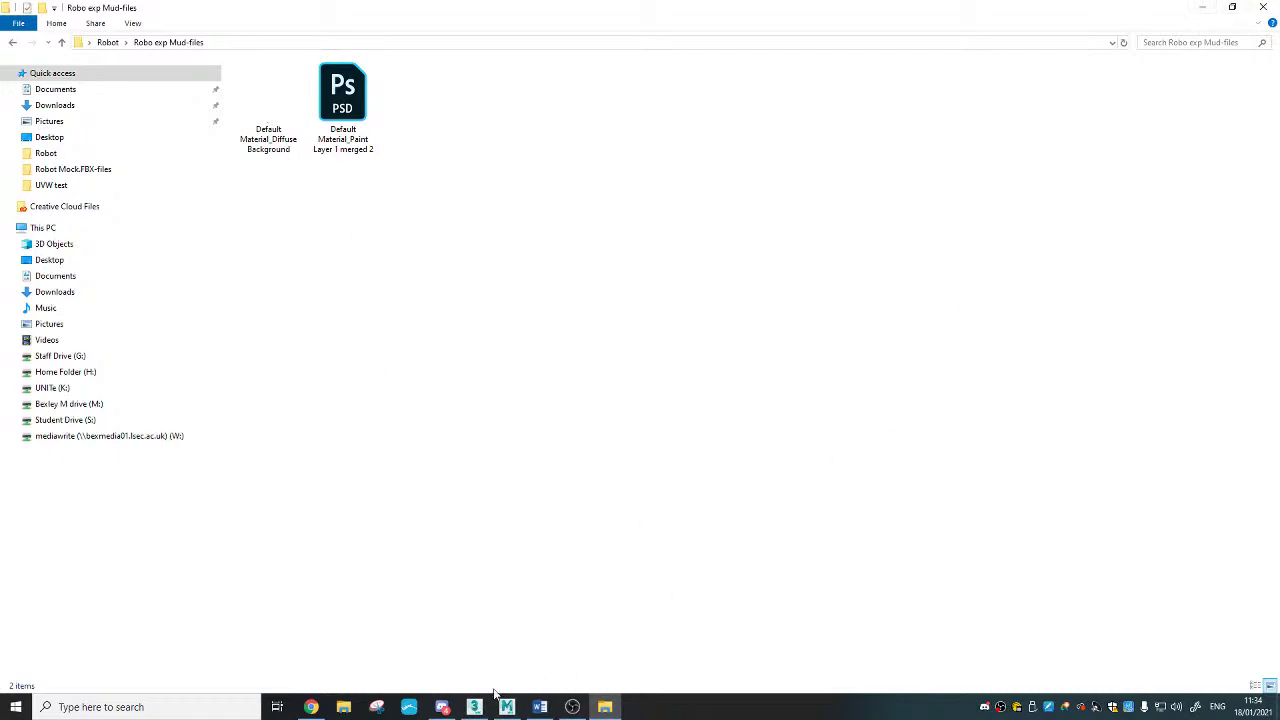
Step: Search the computer for Photoshop and launch Adobe Photoshop 2020
left_click(204, 704)
type("photo")
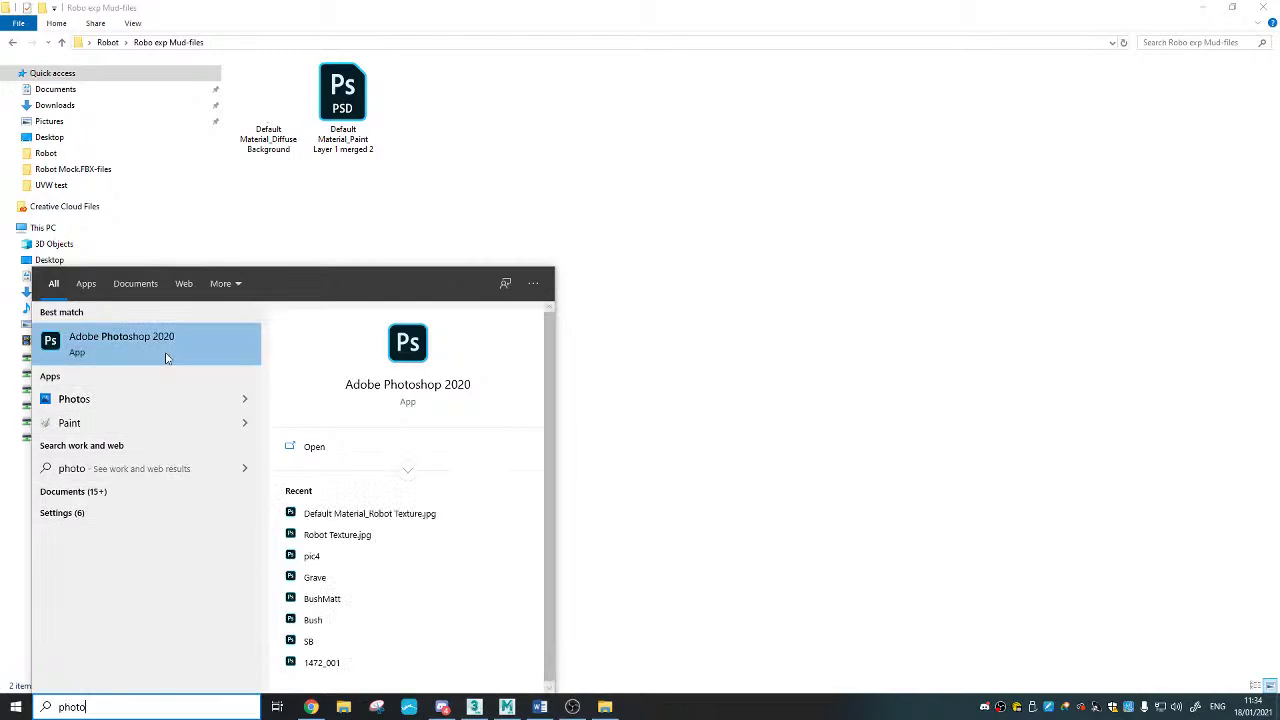
left_click(169, 350)
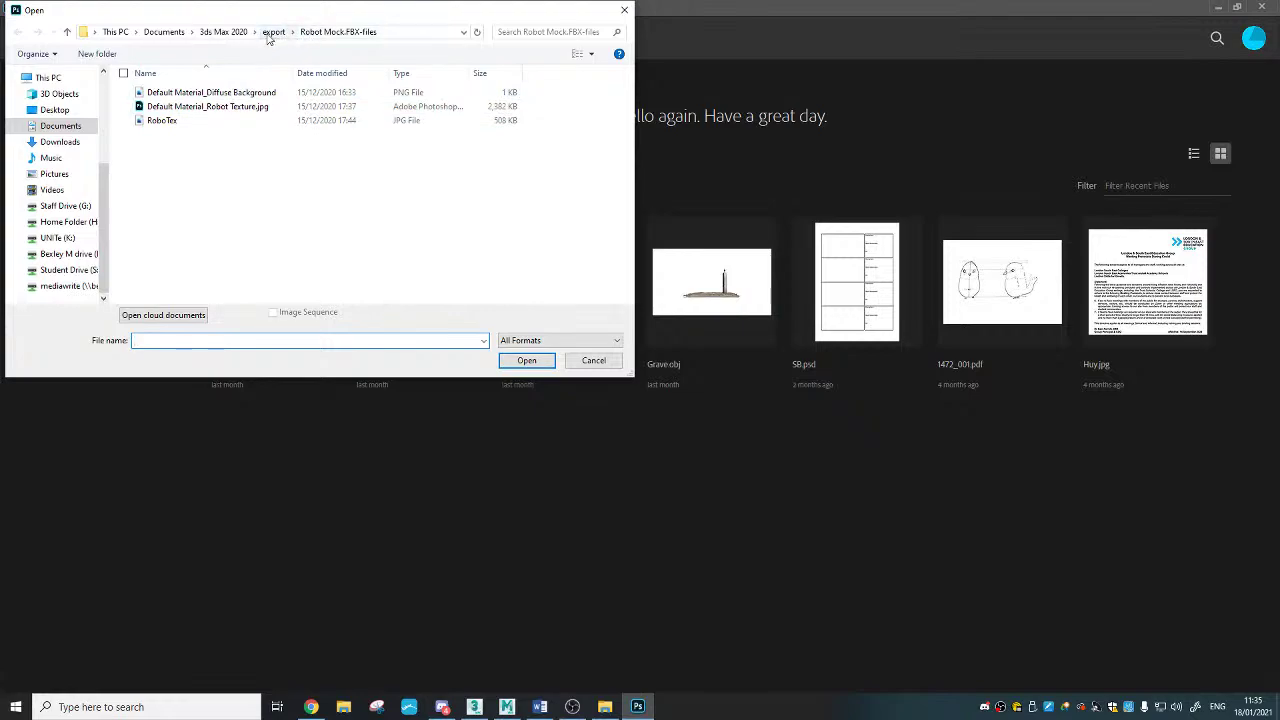
Step: Open "Default Material_Paint Layer 1 merged 2" from the desktop's Robot folder, subfolder "Robo exp Mud-files"
left_click(55, 109)
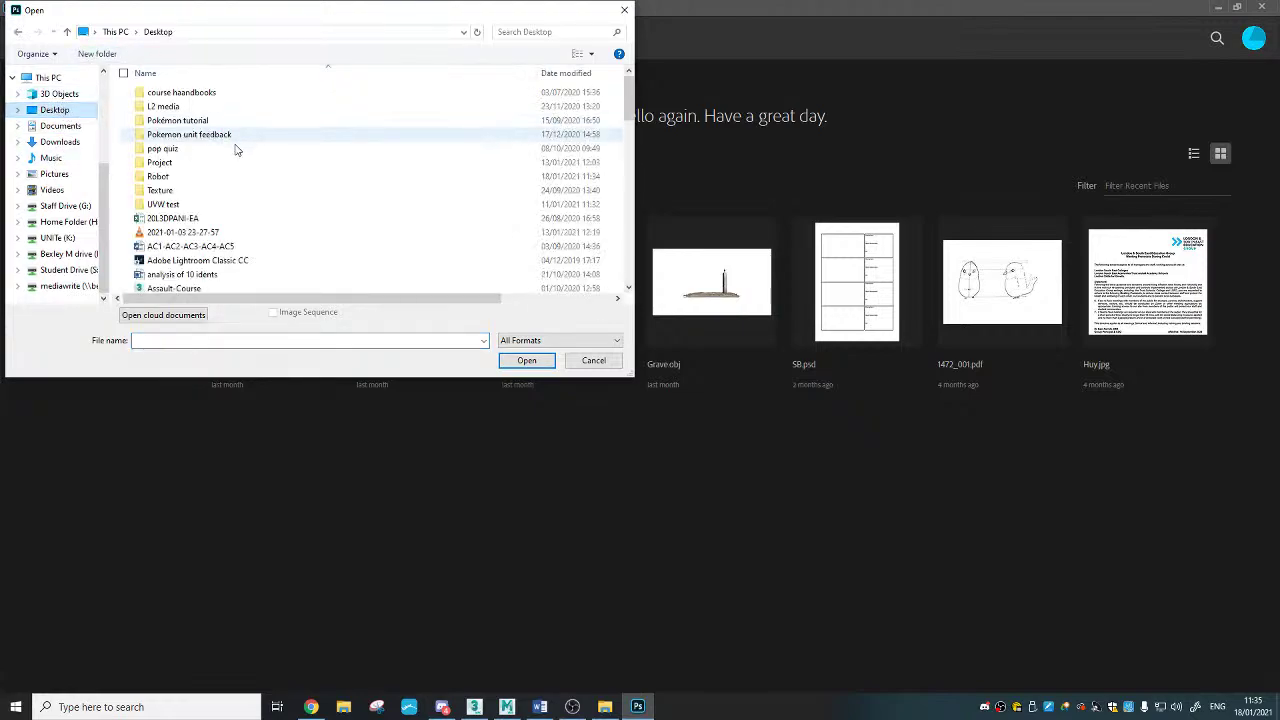
double_click(175, 176)
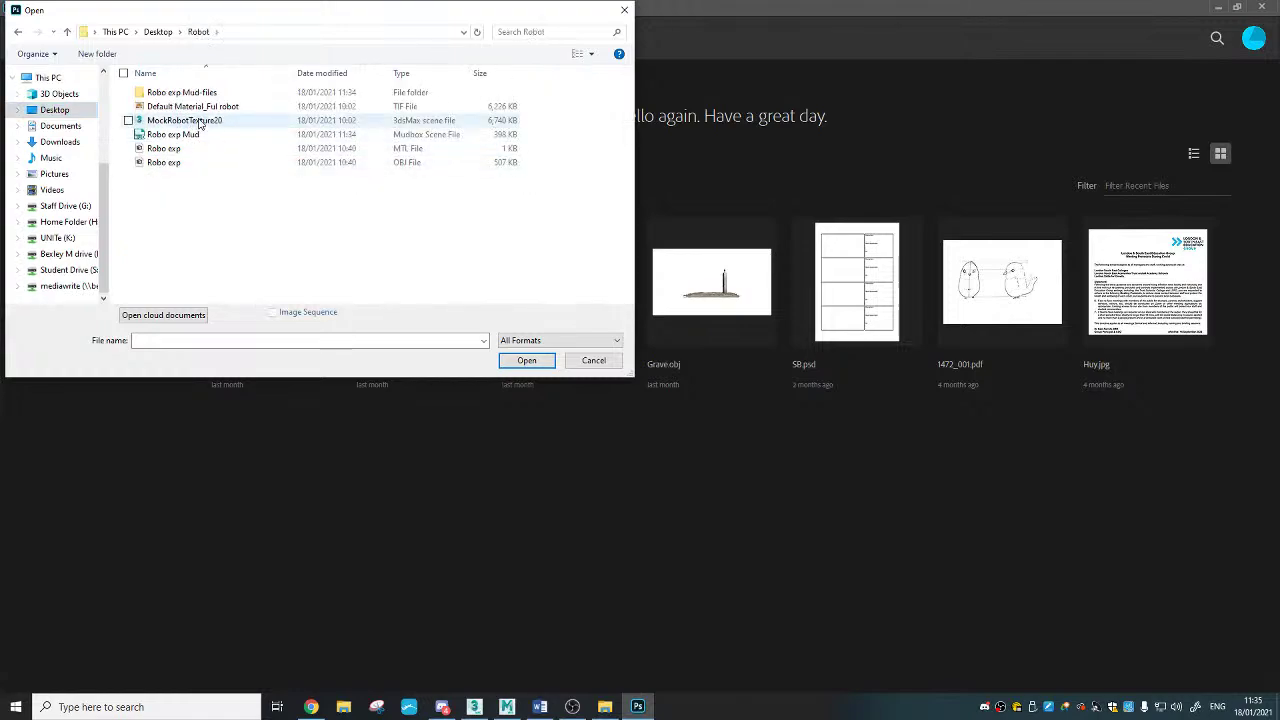
double_click(185, 93)
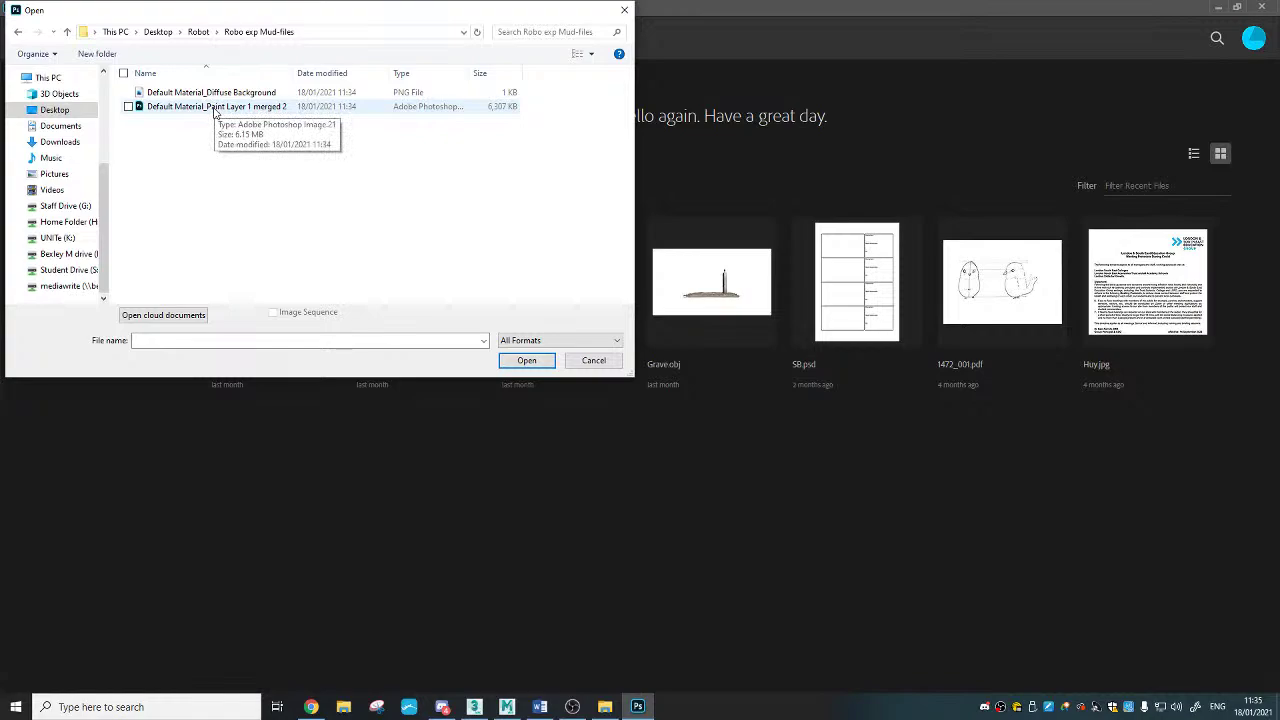
left_click(214, 108)
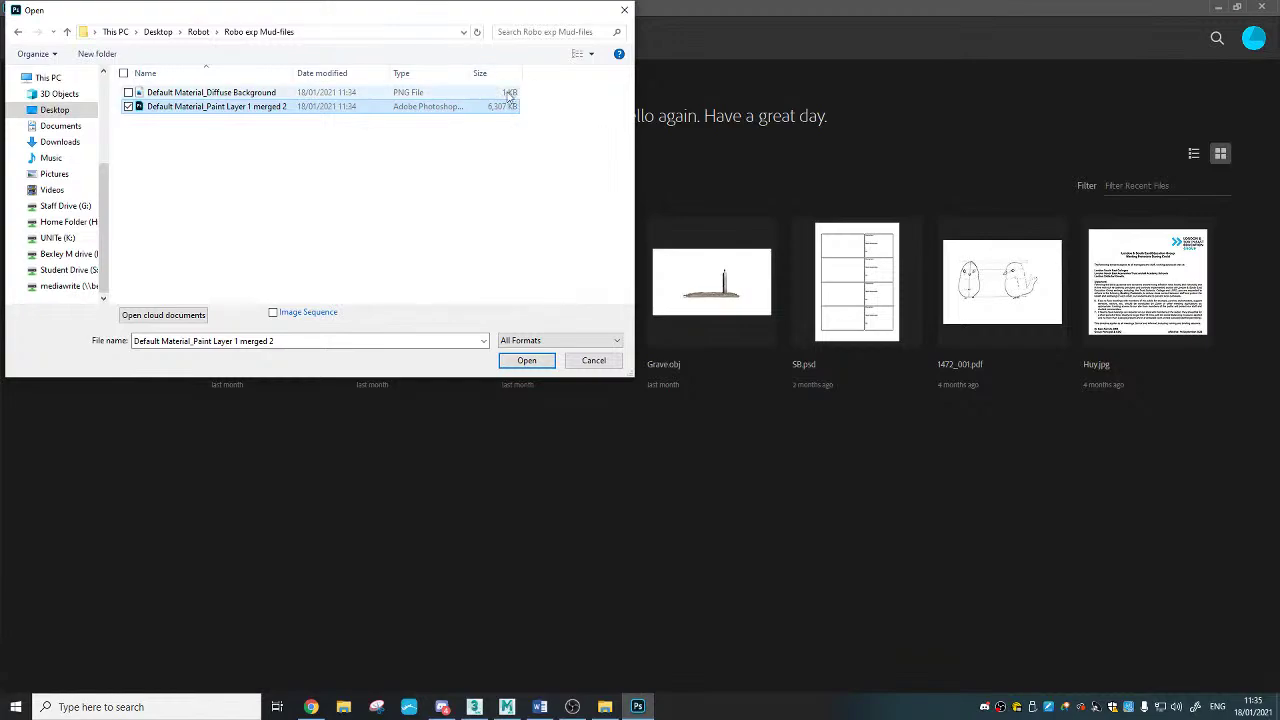
left_click(514, 359)
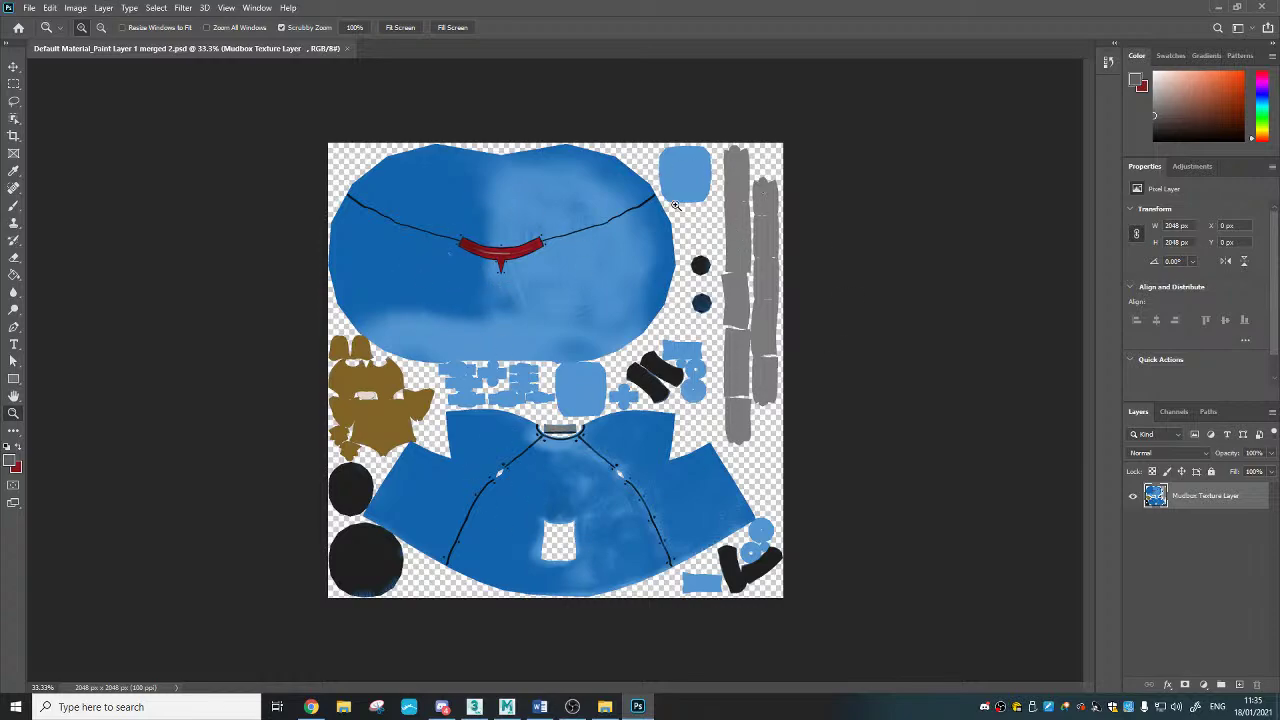
Step: Add a new empty layer and place it beneath the Mudbox Texture Layer
left_click(1239, 686)
left_click_drag(1205, 495, 1205, 537)
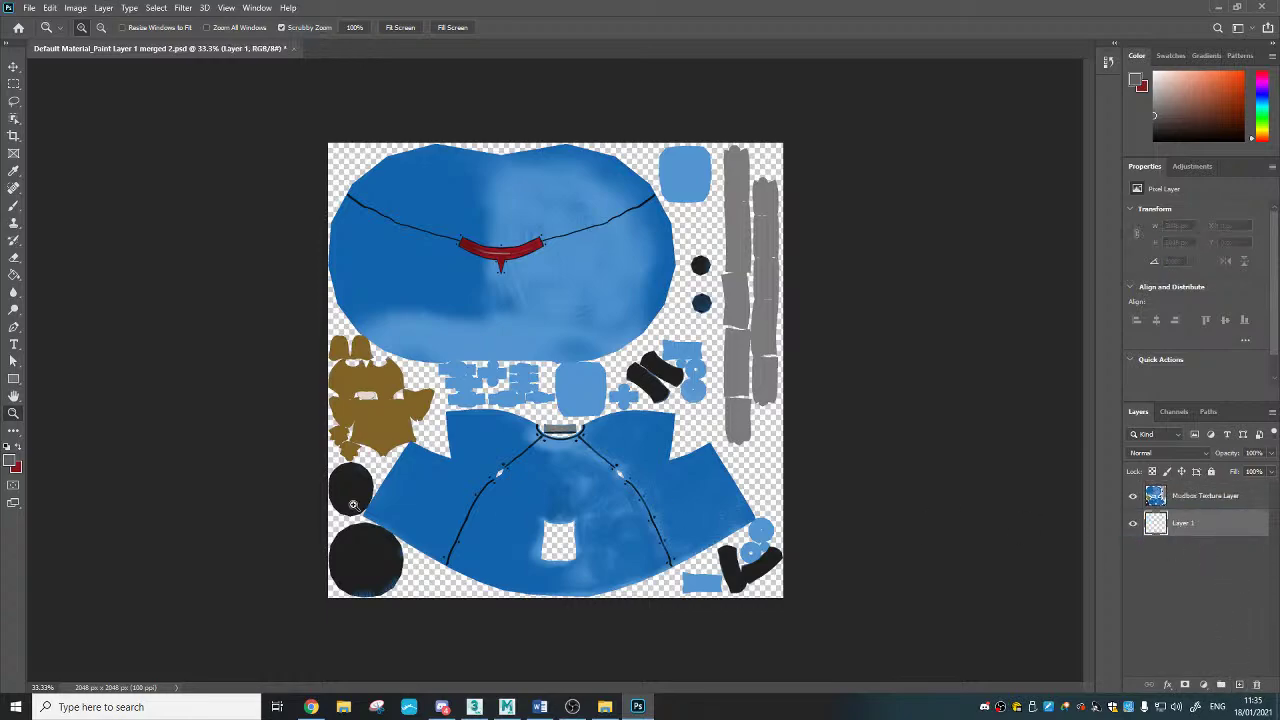
Step: Sample the robot's dark blue from the texture as the foreground colour and fill Layer 1 with it
left_click(10, 461)
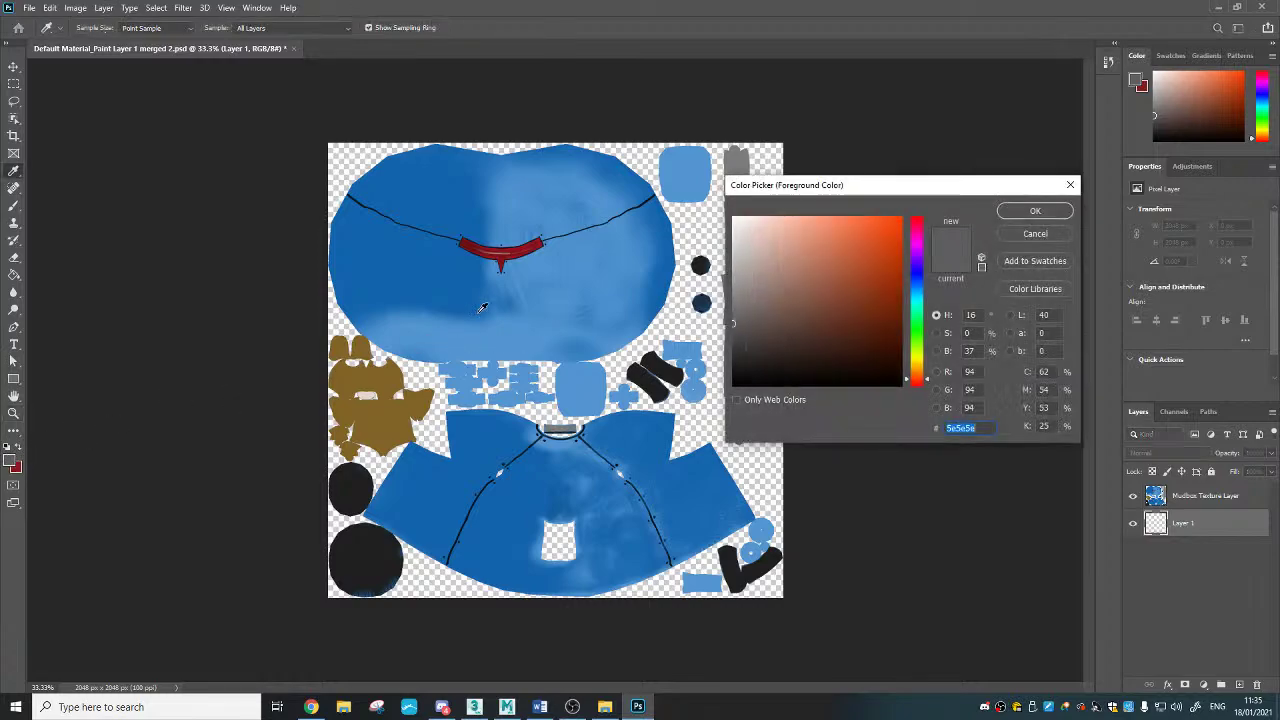
left_click(715, 442)
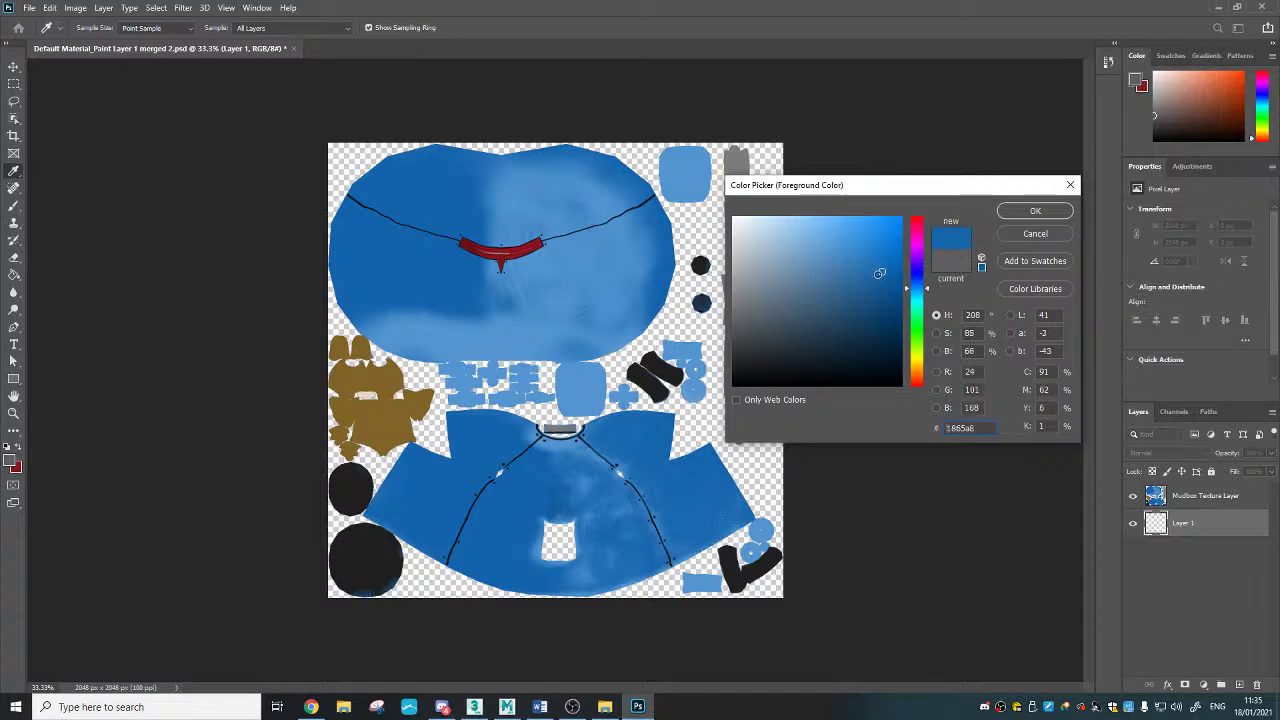
left_click(1034, 212)
key("z")
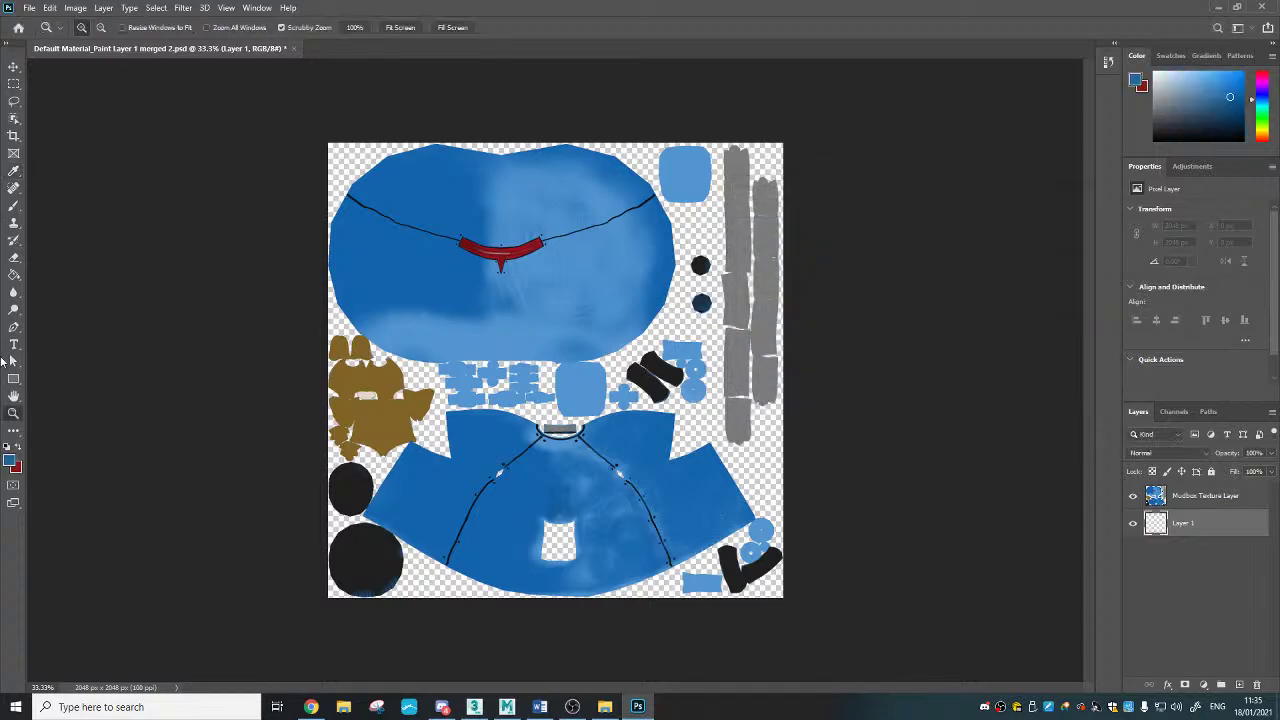
left_click(15, 276)
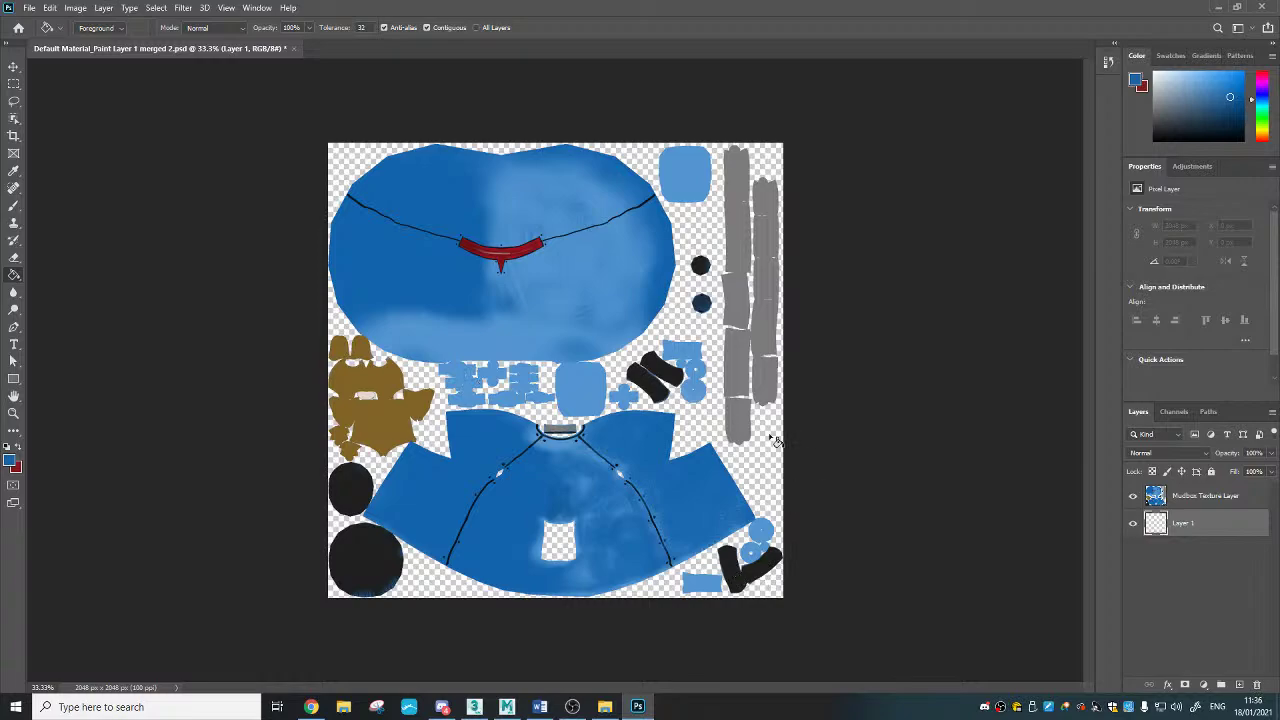
left_click(763, 472)
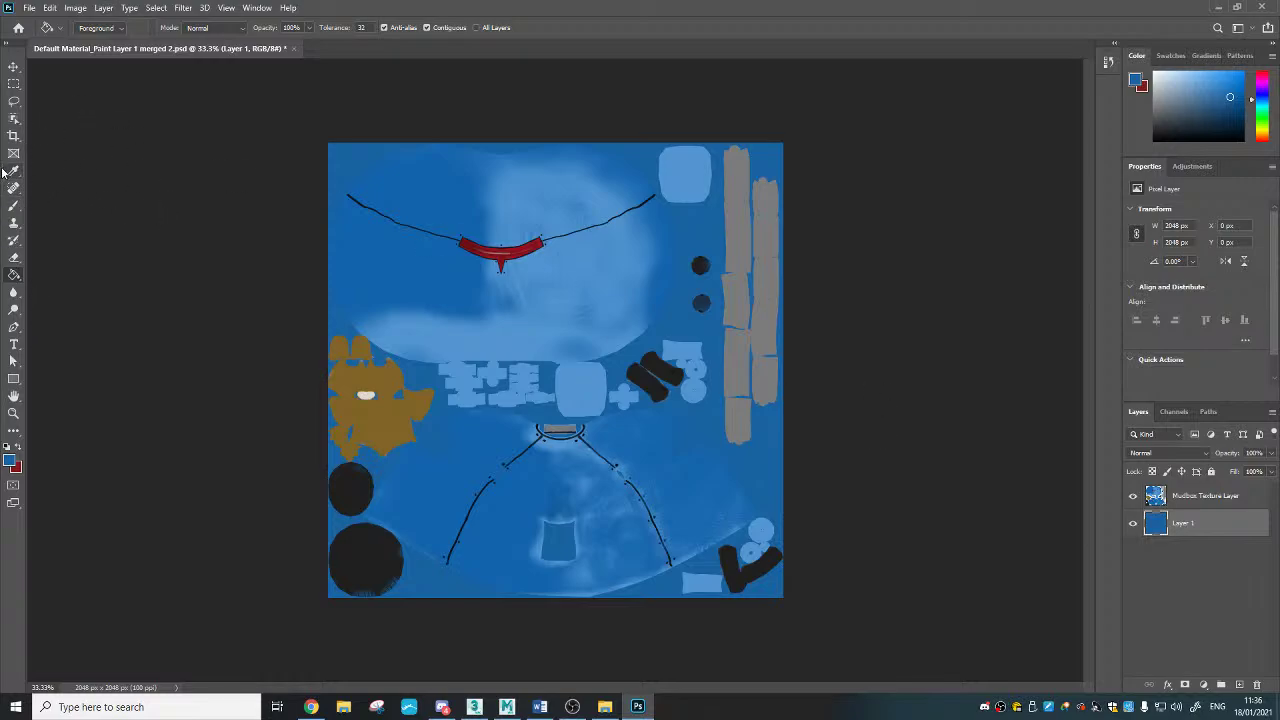
Step: Sample the grey of the long strips (#7b7b7b) and start painting it behind them on Layer 1 with a 193 px brush
left_click(10, 462)
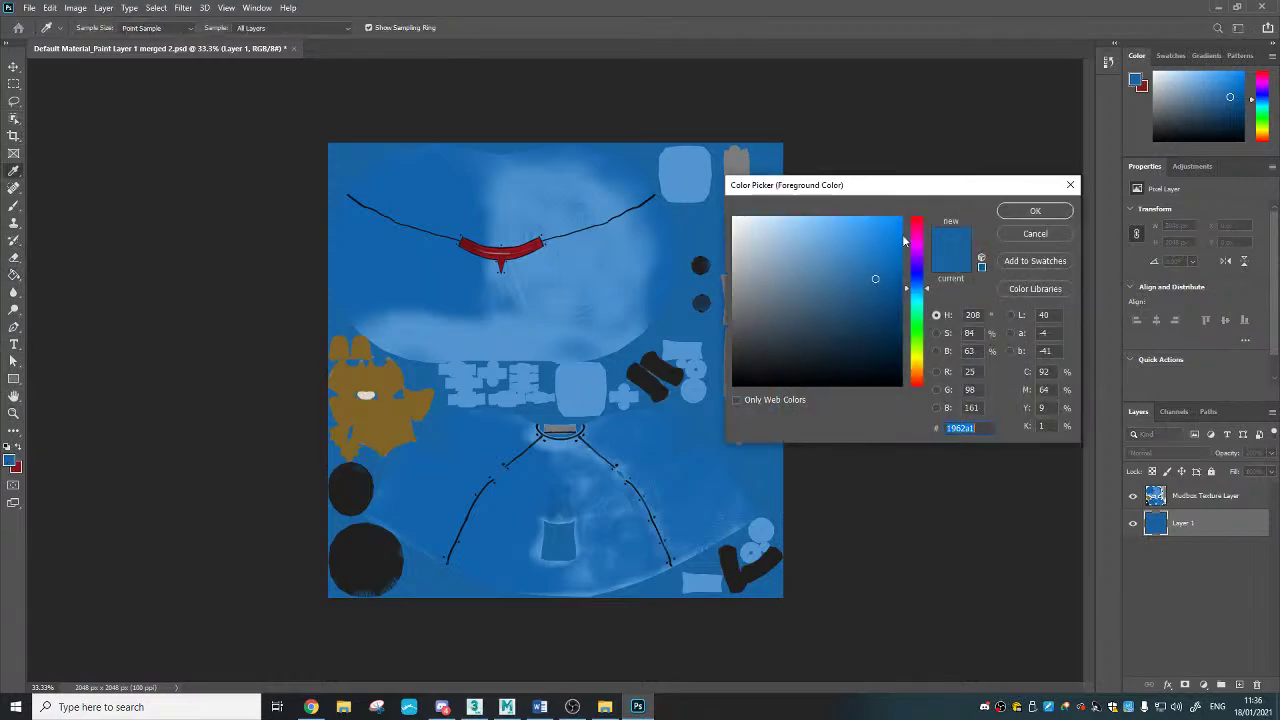
left_click_drag(1010, 187, 1156, 81)
left_click(770, 197)
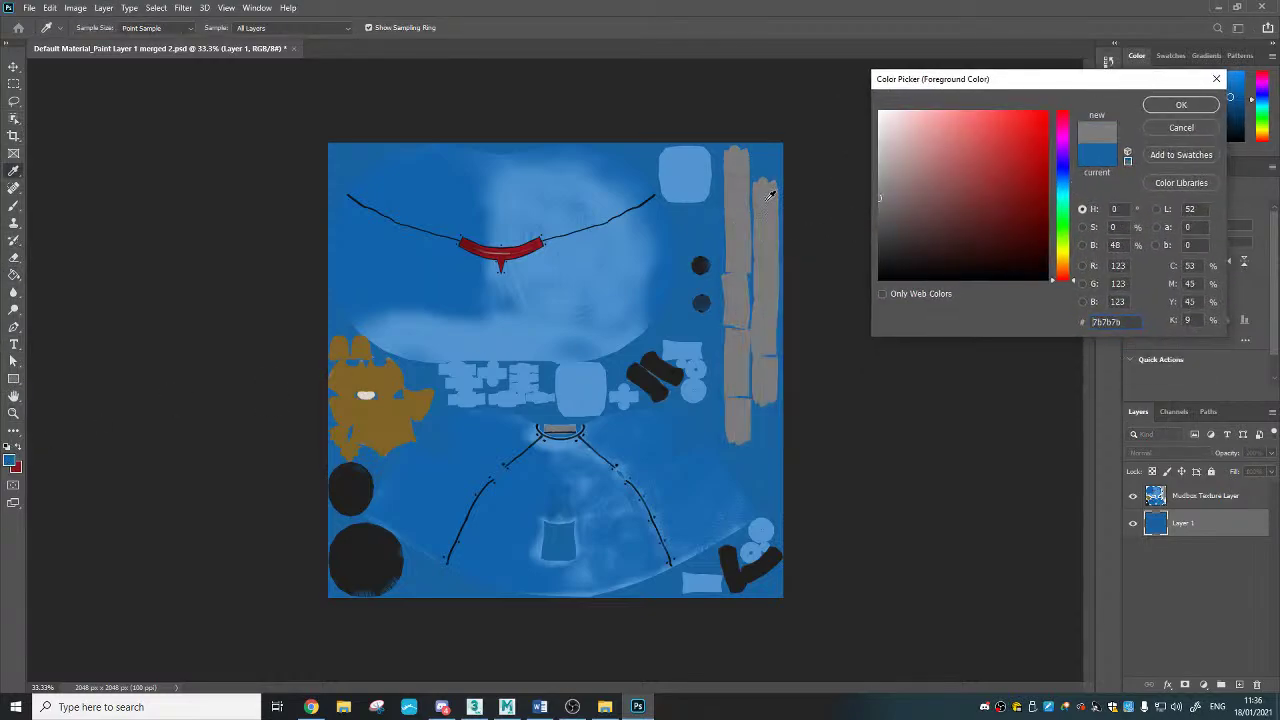
left_click(1181, 106)
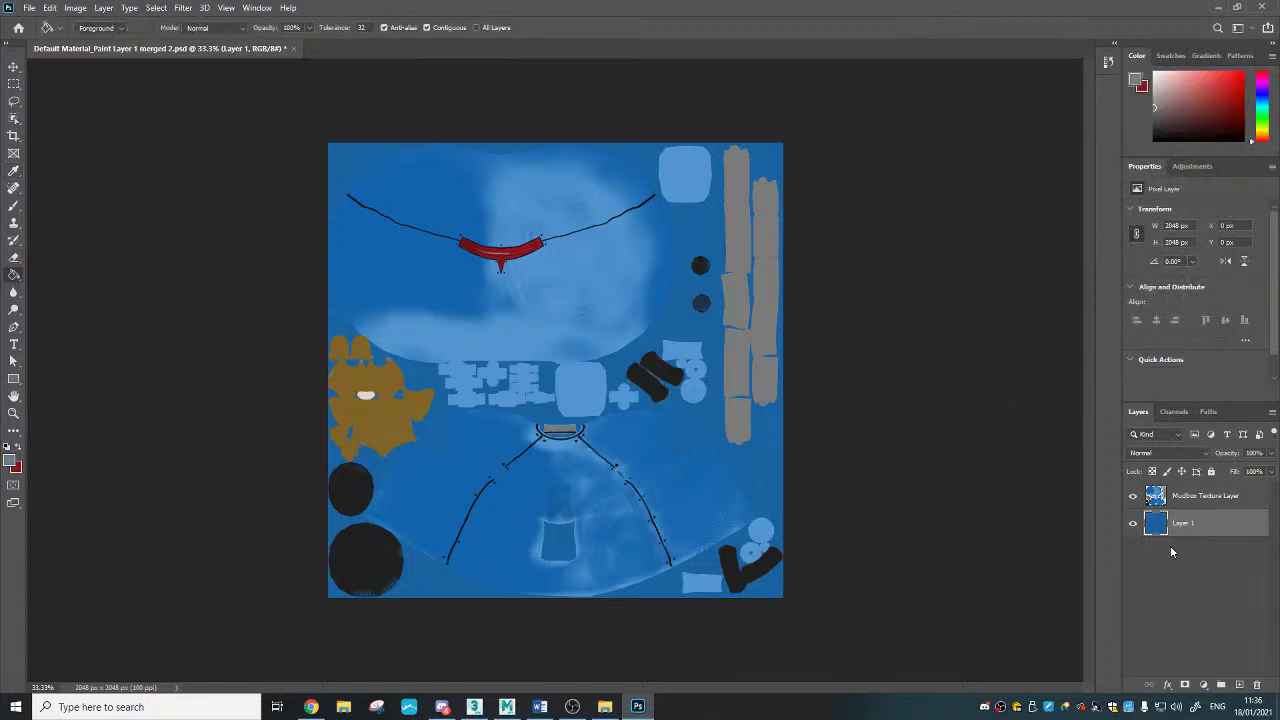
left_click(14, 207)
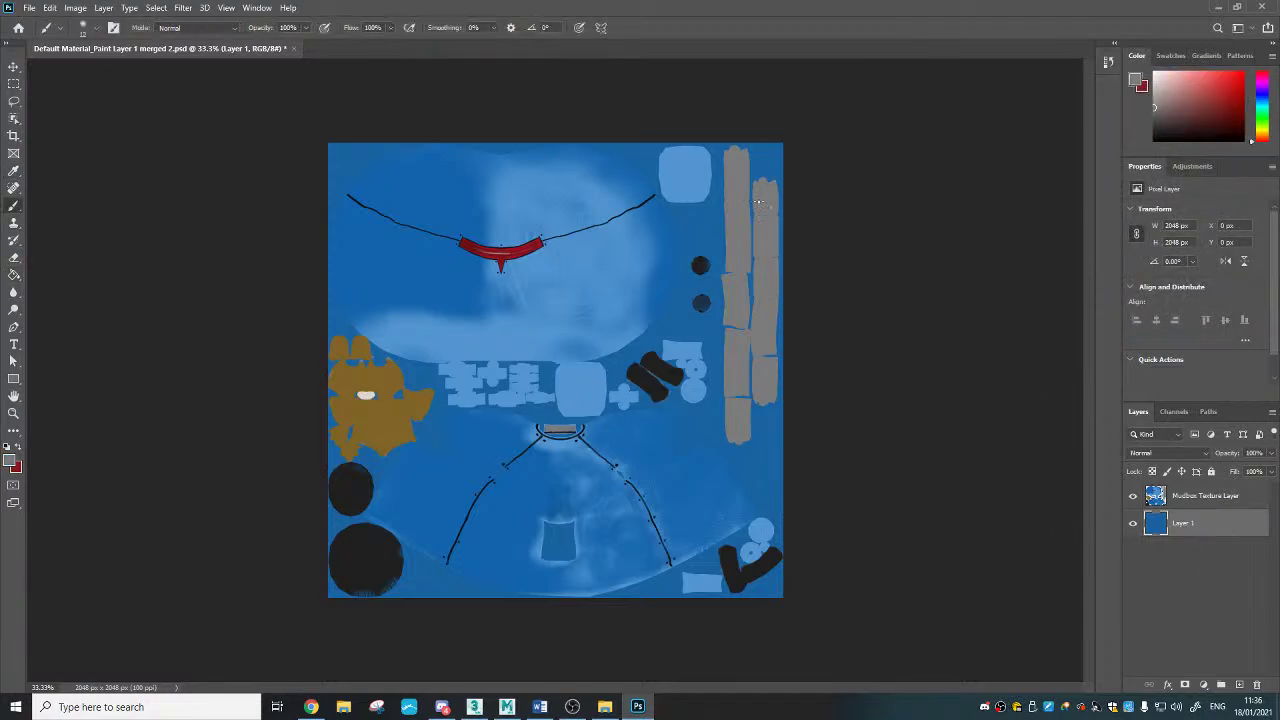
right_click(778, 211)
left_click_drag(836, 232, 893, 234)
mouse_move(769, 156)
left_mouse_down()
mouse_move(769, 177)
mouse_move(742, 137)
mouse_move(750, 261)
left_mouse_up()
key("ctrl+z")
left_click_drag(775, 175, 762, 200)
Step: Set the brush hardness to 100% and paint a solid grey backing behind all the grey strips on Layer 1
right_click(738, 252)
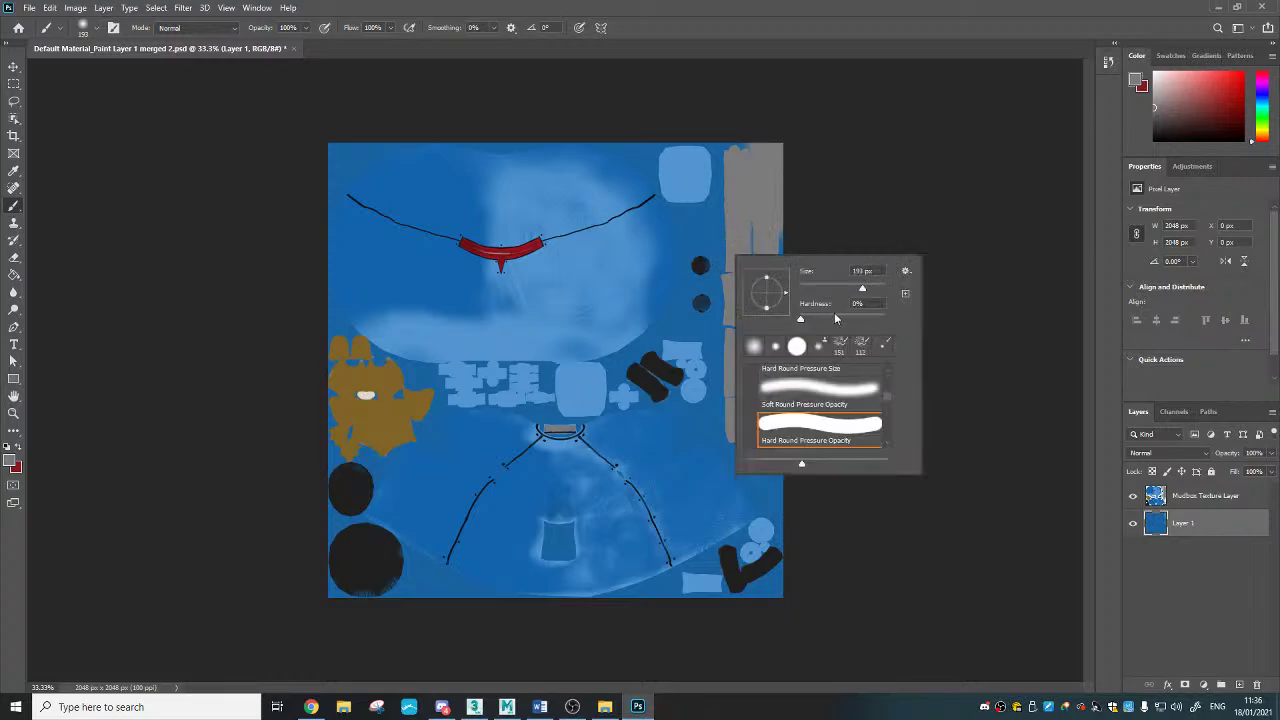
left_click_drag(802, 321, 900, 316)
mouse_move(776, 158)
left_mouse_down()
mouse_move(746, 153)
mouse_move(740, 186)
mouse_move(741, 416)
mouse_move(763, 430)
mouse_move(789, 177)
mouse_move(789, 300)
mouse_move(778, 266)
left_mouse_up()
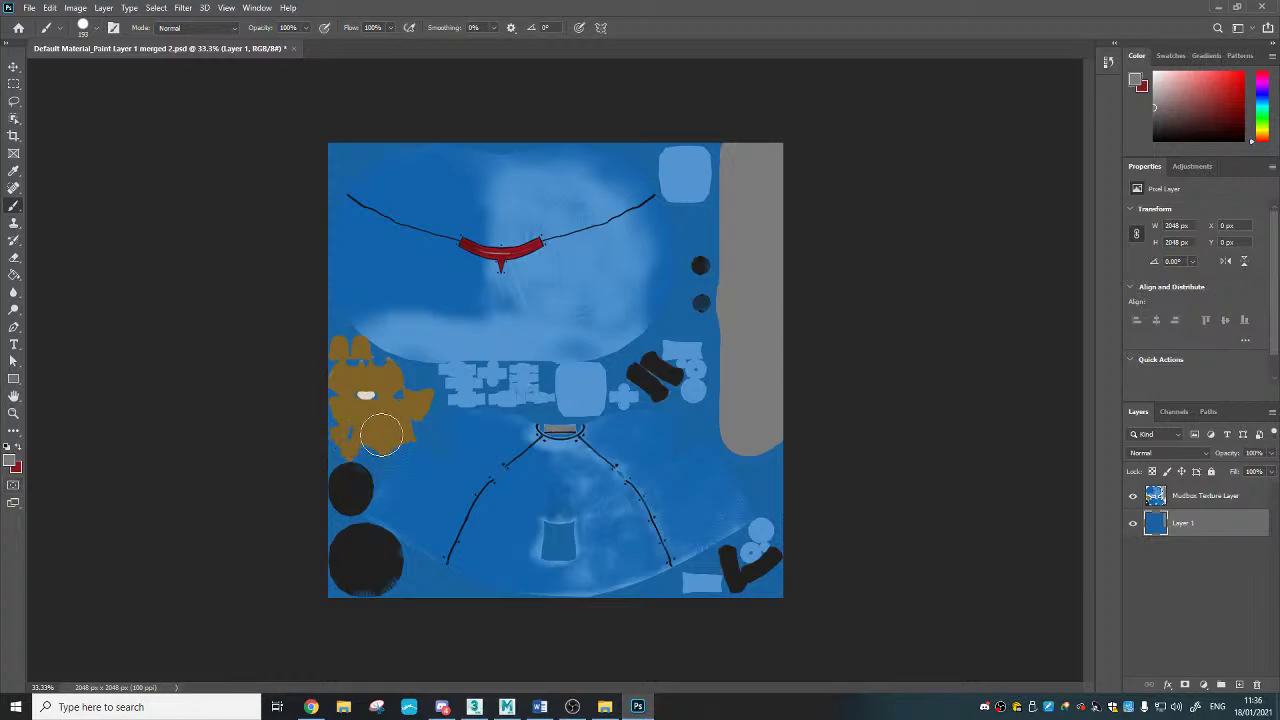
Step: Set the foreground colour to the brown sampled from the brown texture pieces, #816427
left_click(10, 460)
left_click(385, 409)
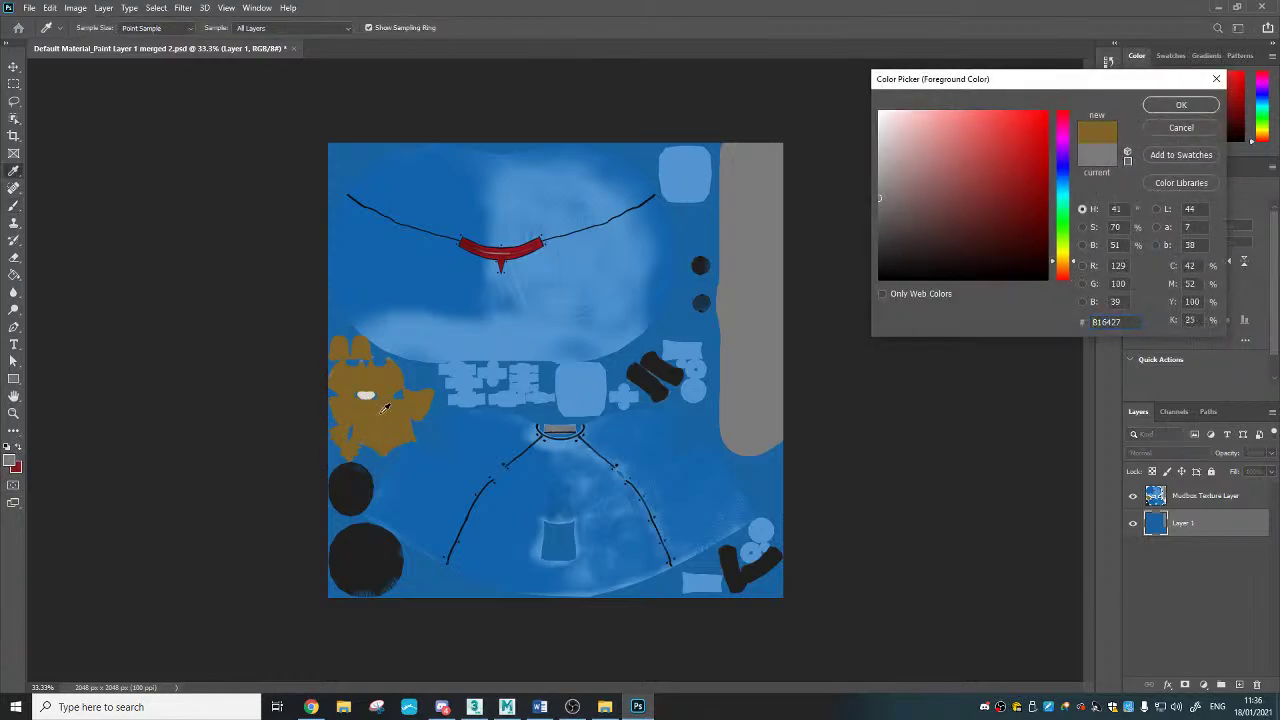
left_click(1181, 105)
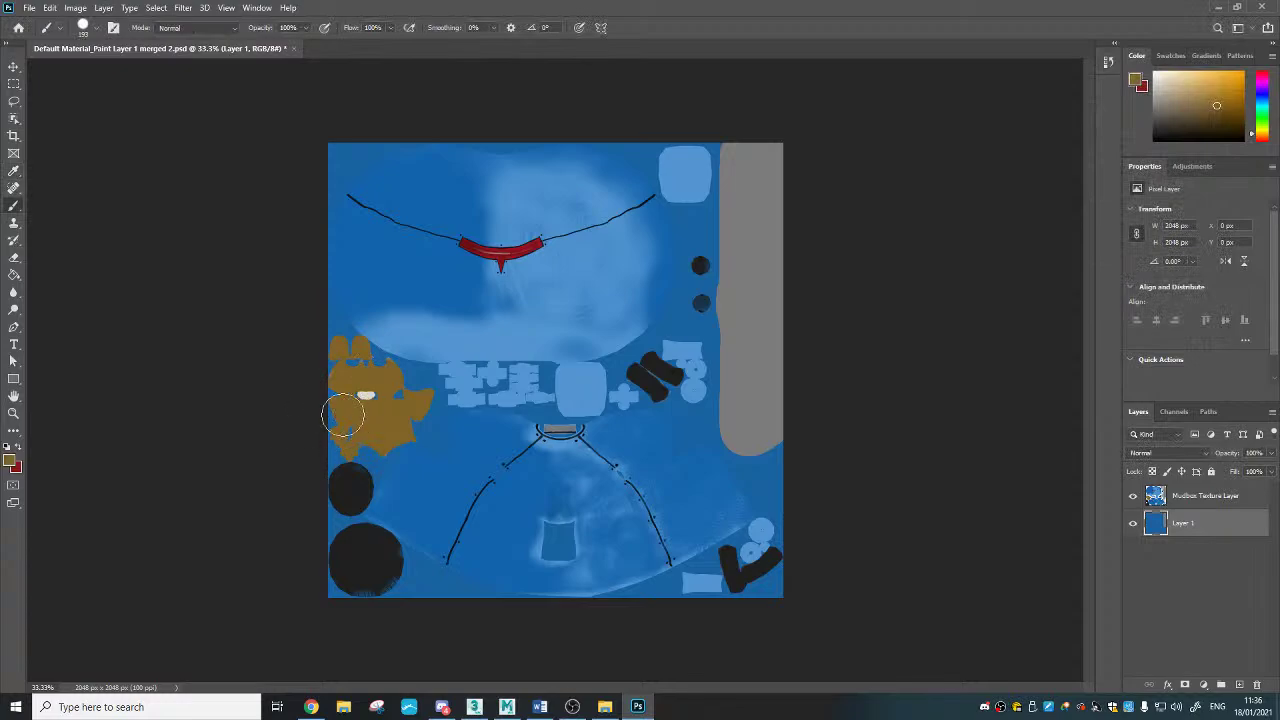
Step: Paint a solid brown backing behind the group of brown texture pieces on Layer 1
left_click(13, 413)
left_click(345, 401)
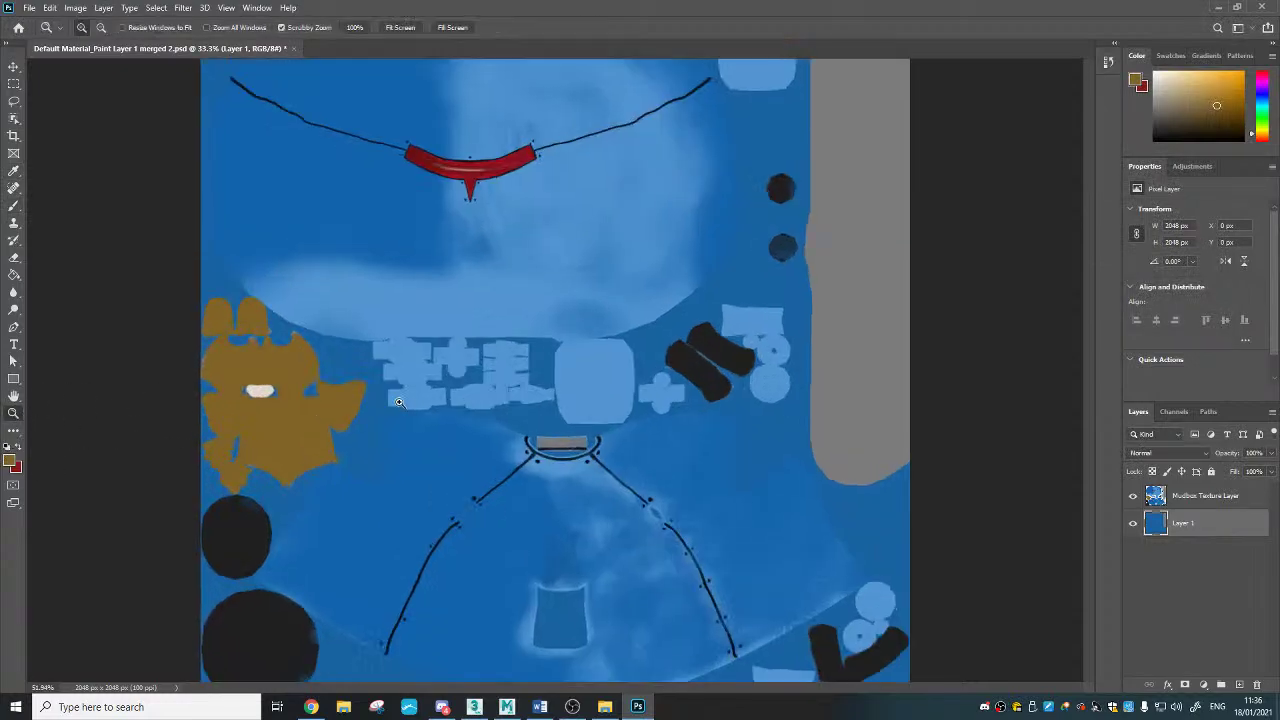
key("alt")
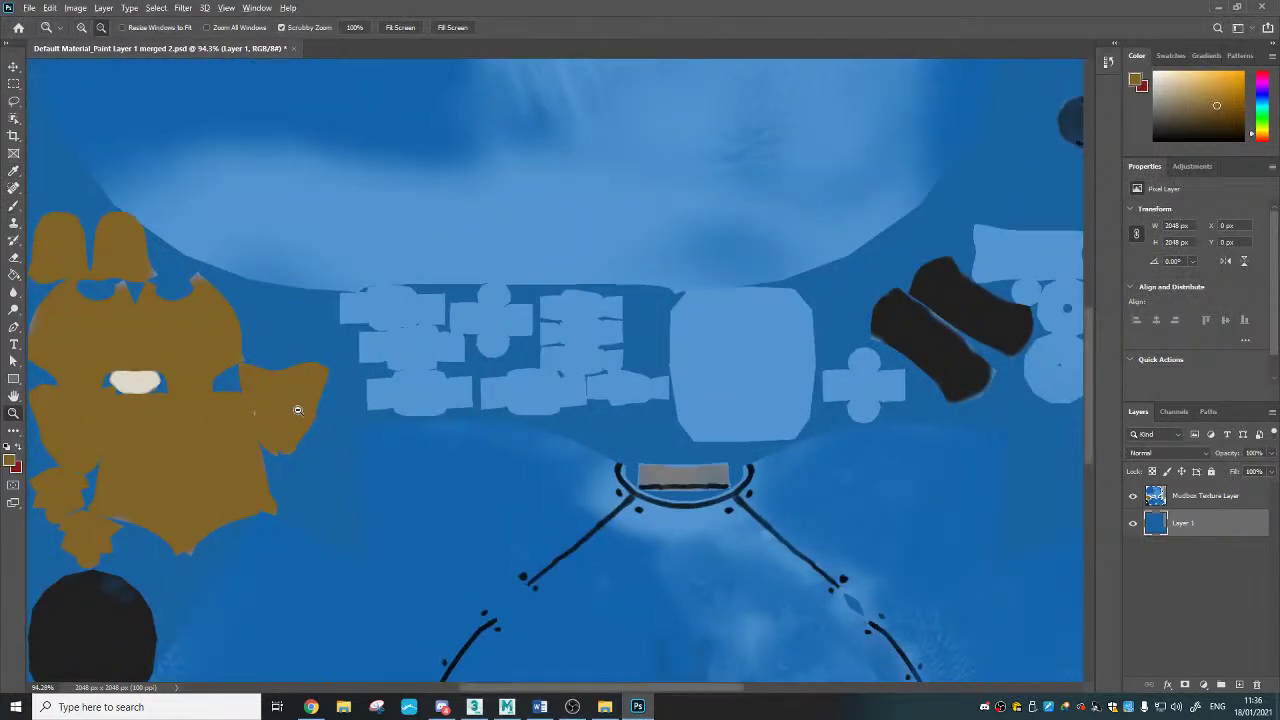
key("v")
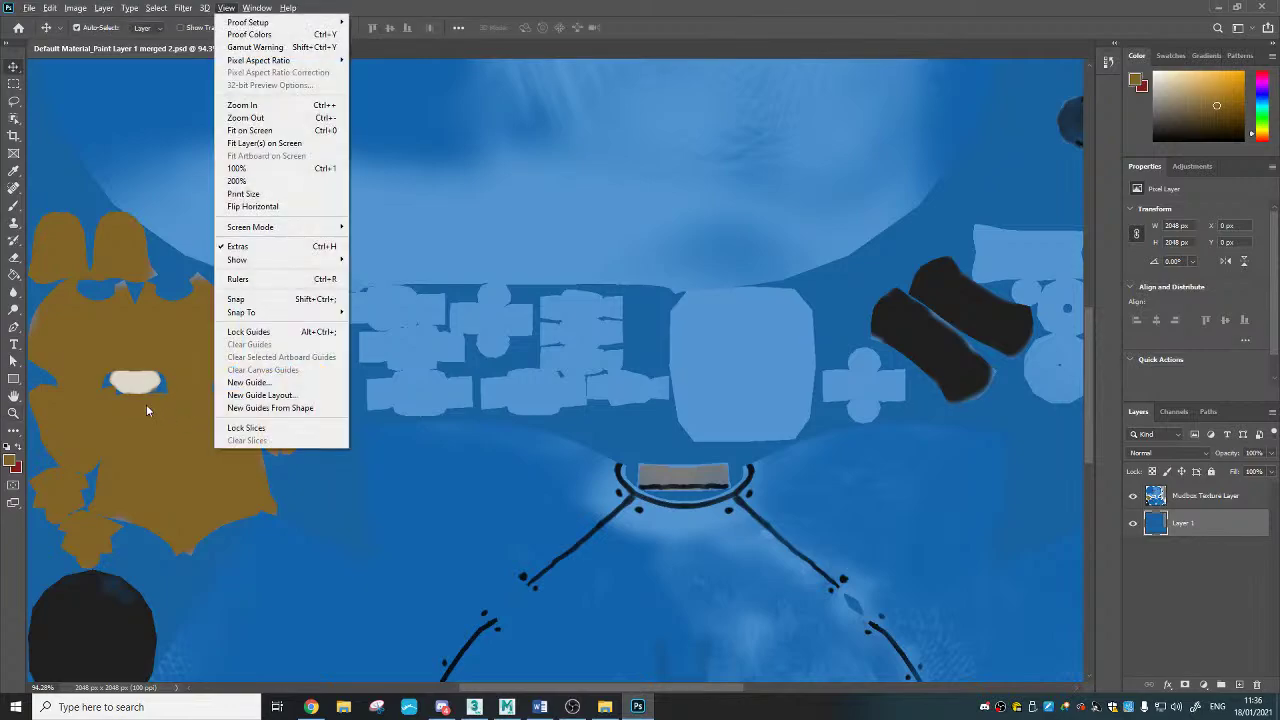
left_click(147, 406)
left_click_drag(200, 406, 465, 403)
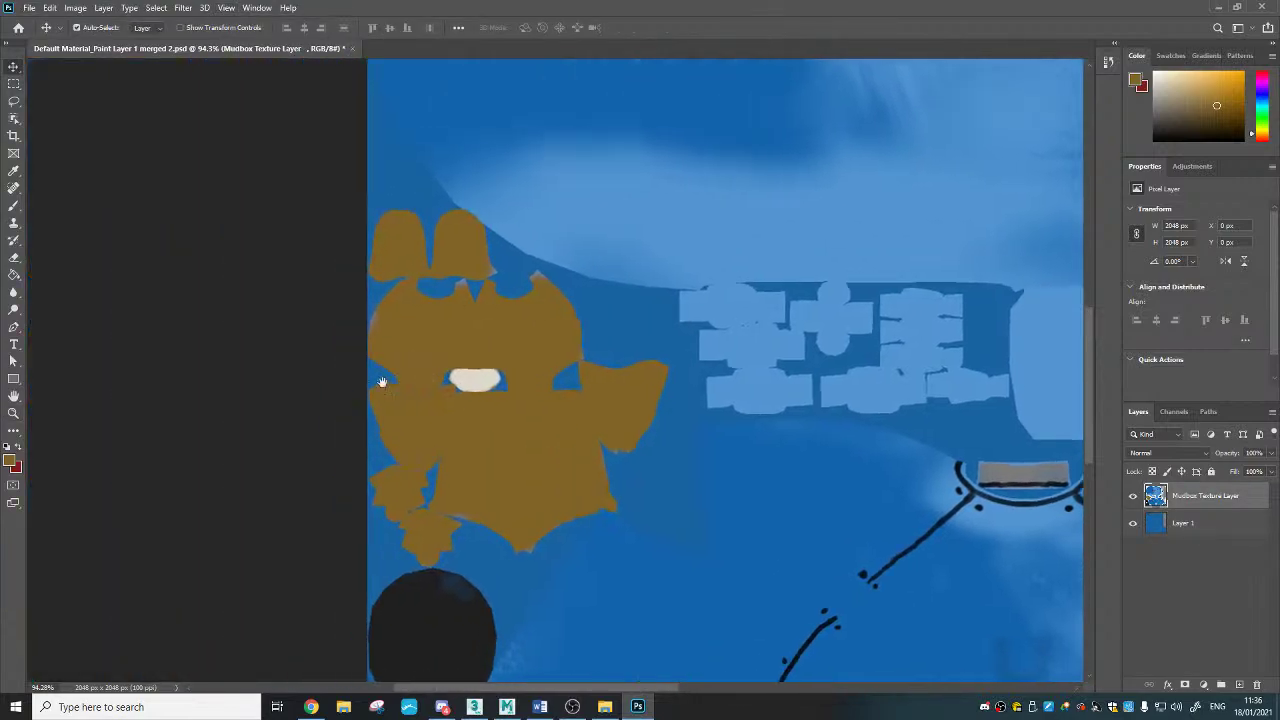
key("z")
left_click(14, 205)
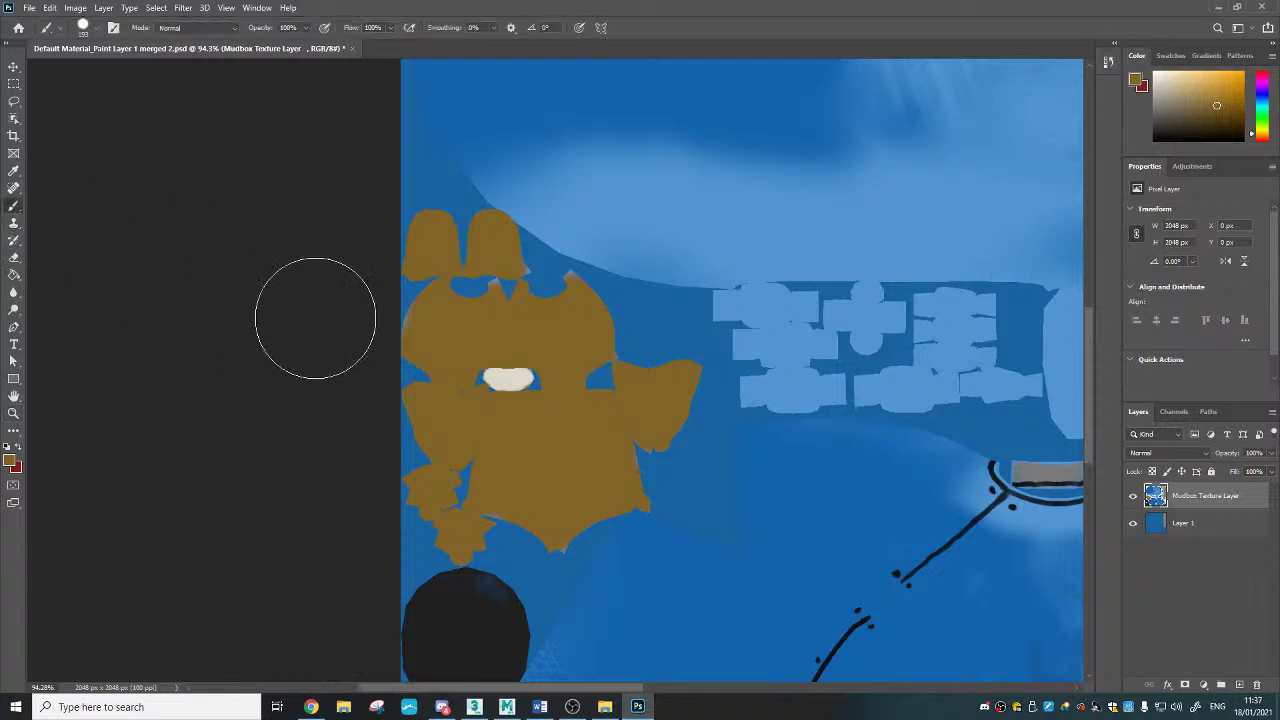
left_click(1213, 526)
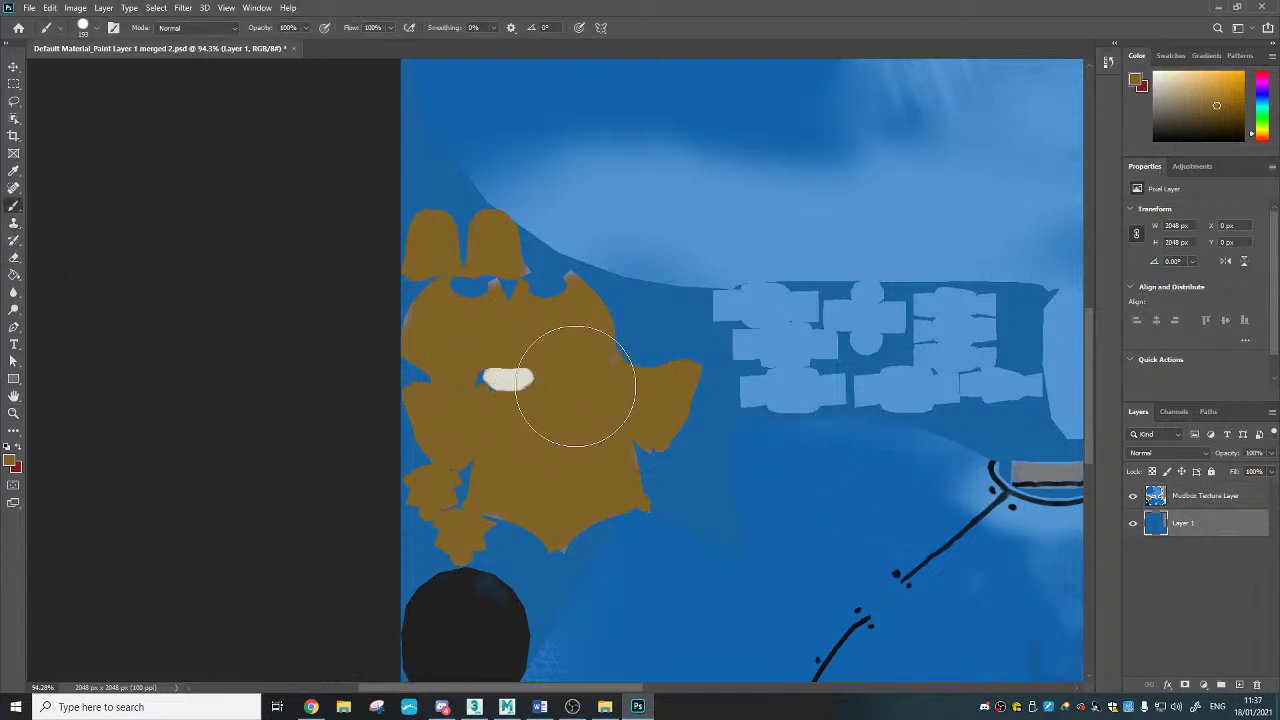
mouse_move(575, 387)
left_mouse_down()
mouse_move(609, 371)
mouse_move(646, 380)
mouse_move(620, 449)
mouse_move(543, 371)
mouse_move(566, 331)
mouse_move(459, 265)
mouse_move(429, 314)
mouse_move(423, 423)
mouse_move(486, 414)
mouse_move(437, 491)
mouse_move(537, 503)
mouse_move(609, 425)
mouse_move(571, 355)
mouse_move(463, 279)
mouse_move(466, 346)
mouse_move(449, 309)
mouse_move(509, 423)
mouse_move(451, 328)
left_mouse_up()
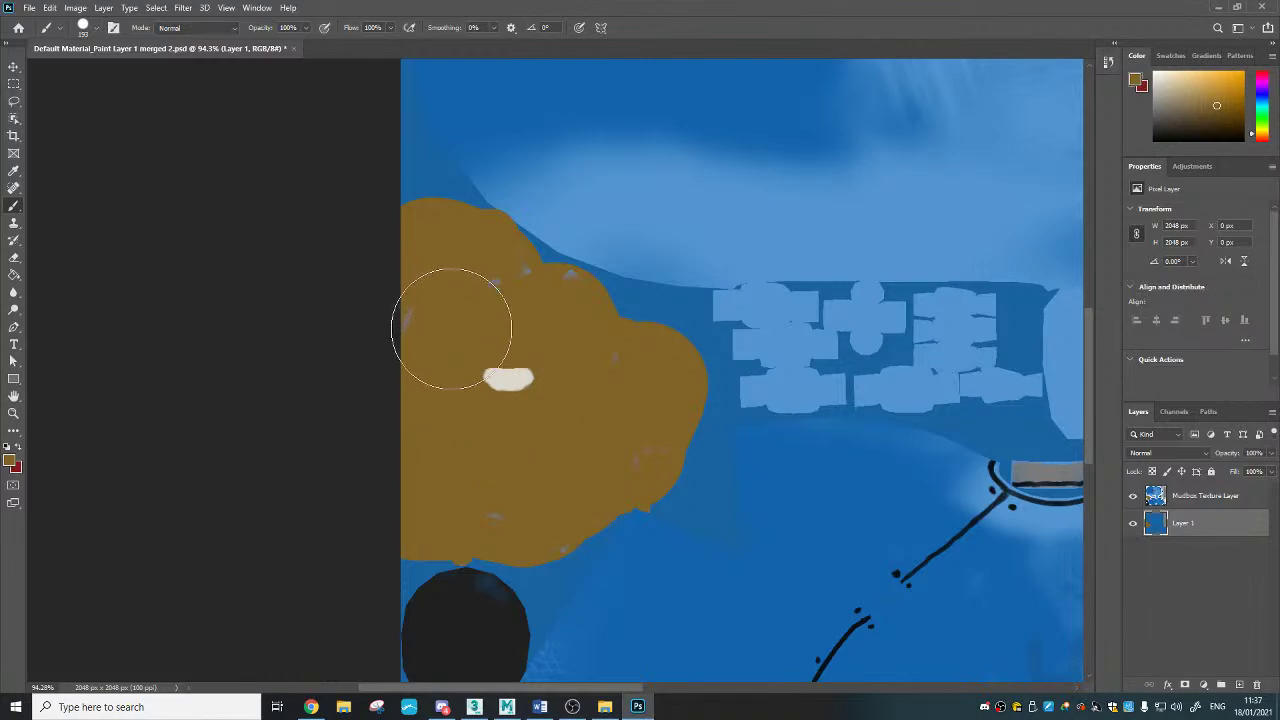
Step: Make the Mudbox Texture Layer active, hide Layer 1 and set the brush size to 80 px
left_click(1203, 497)
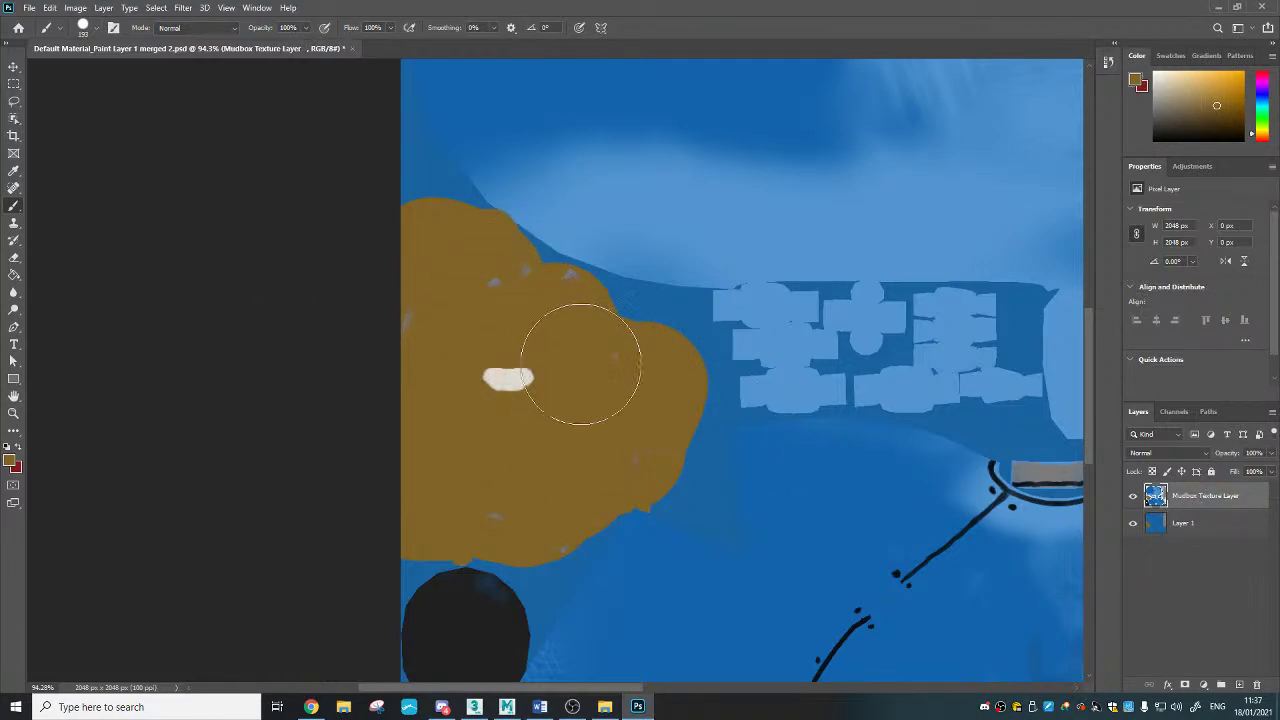
left_click(1133, 524)
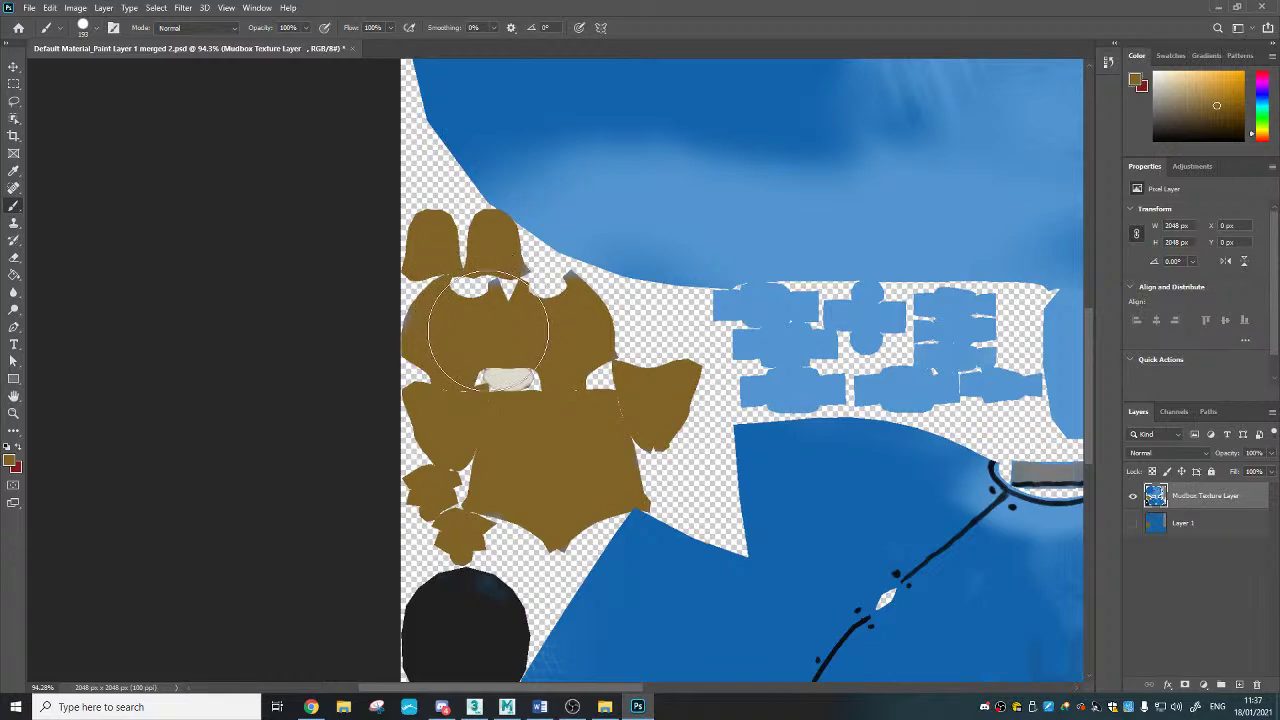
scroll(485, 320, "up", 1)
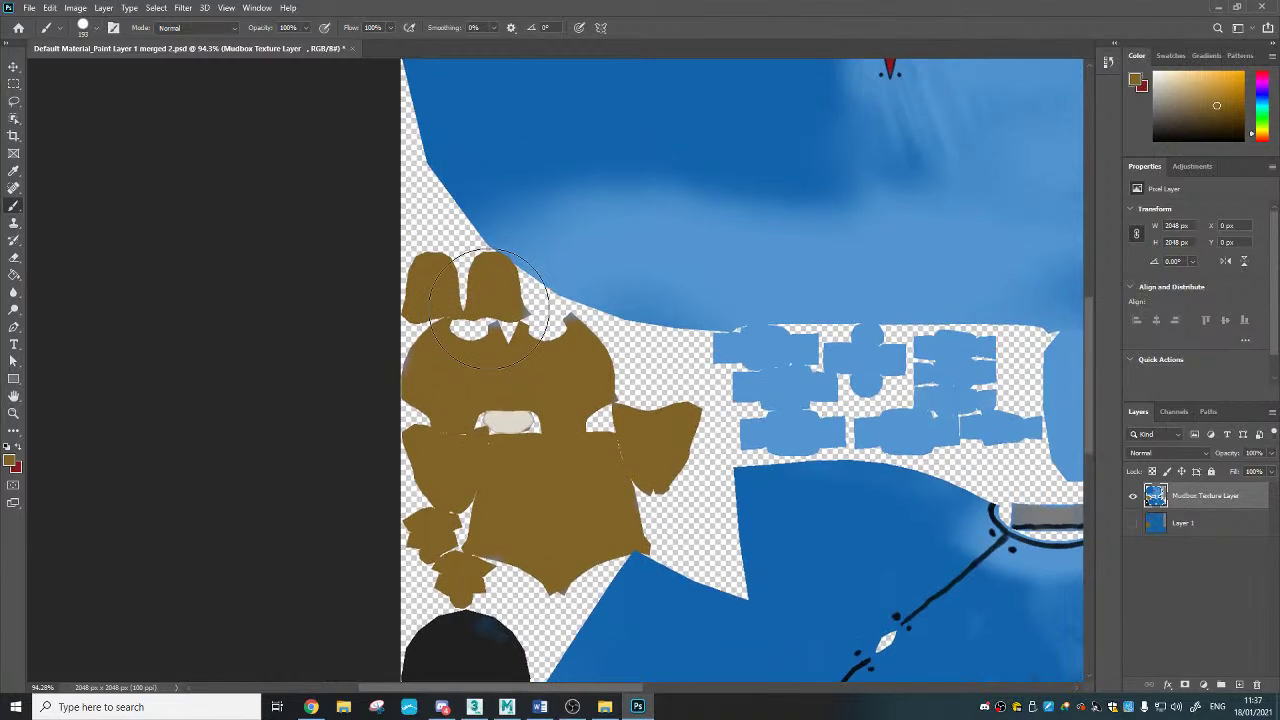
scroll(485, 320, "down", 1)
right_click(500, 350)
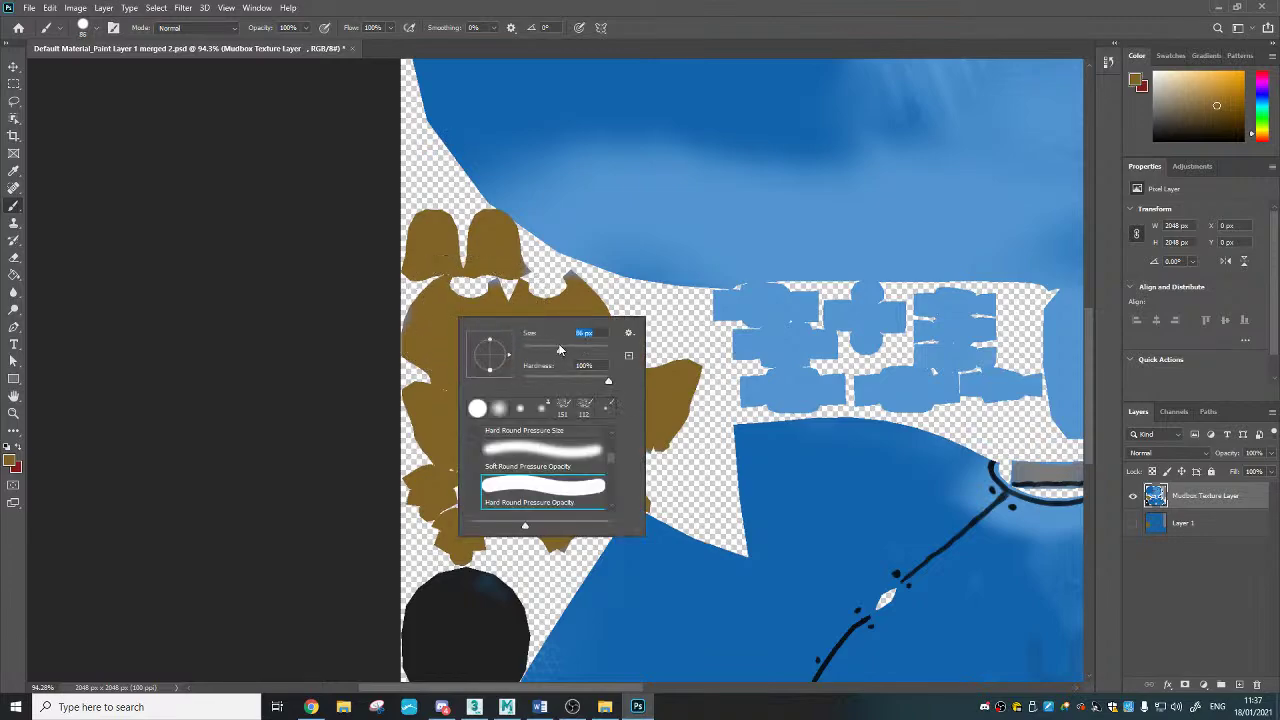
key("Return")
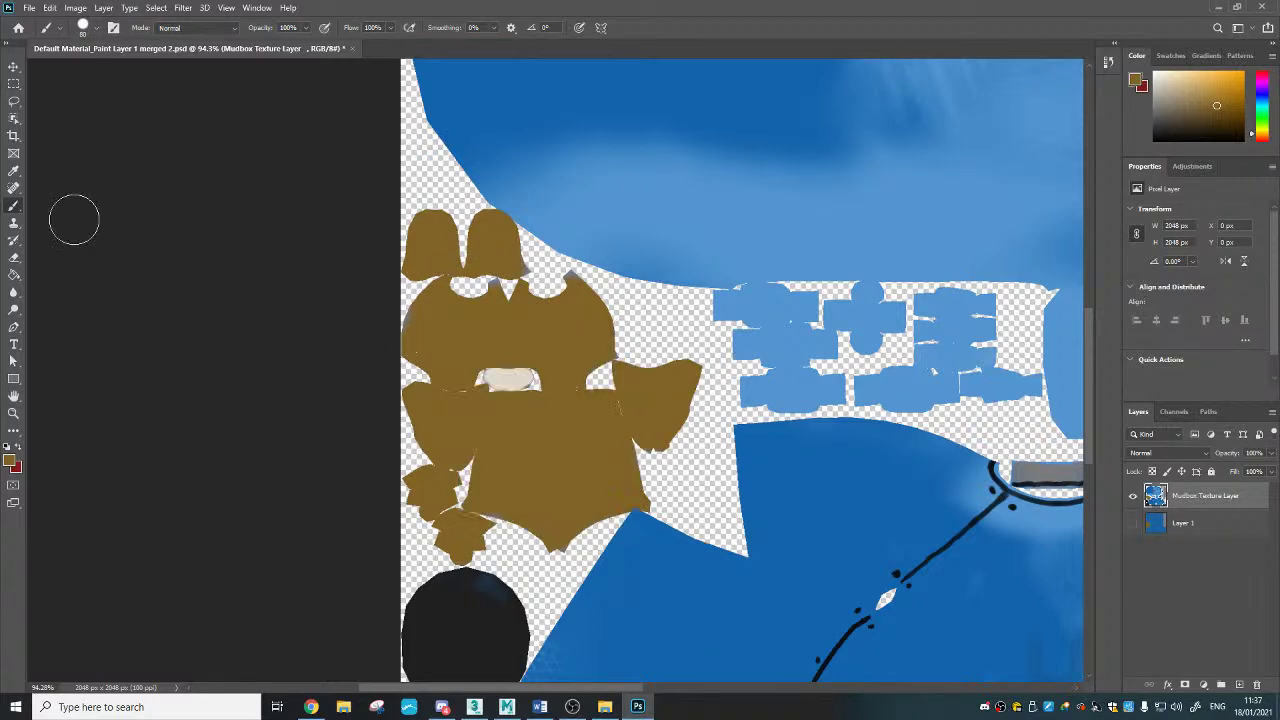
Step: Paint brown over the bluish edges and small gaps of the upper brown pieces on the Mudbox Texture Layer
left_click_drag(435, 249, 493, 256)
left_click(13, 205)
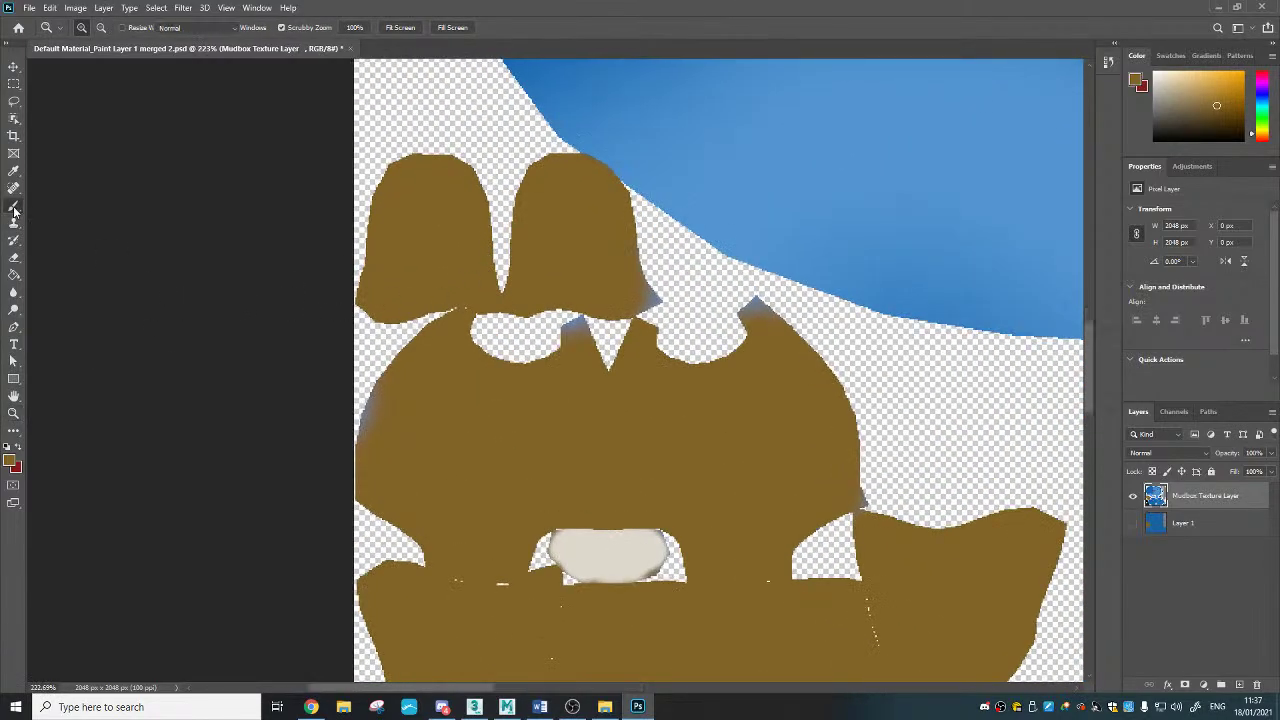
left_click_drag(414, 371, 389, 421)
mouse_move(530, 365)
left_mouse_down()
mouse_move(640, 320)
mouse_move(760, 320)
left_mouse_up()
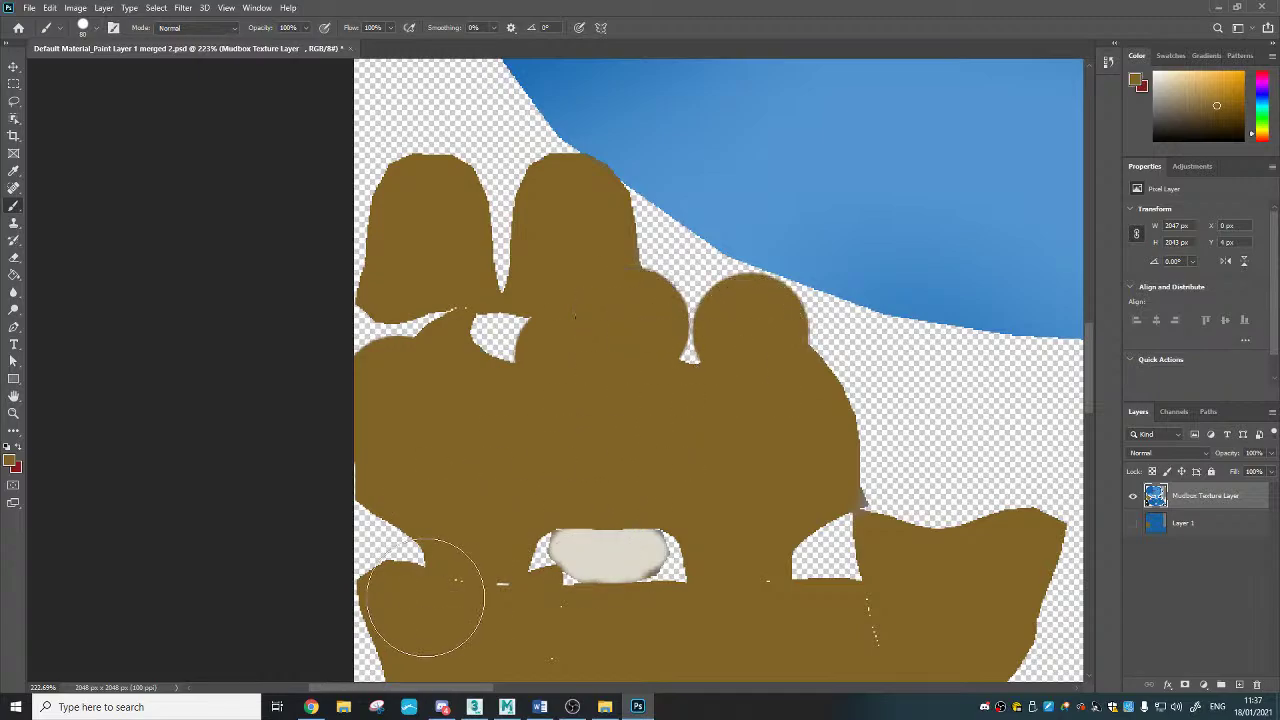
scroll(520, 570, "down", 2)
scroll(564, 558, "down", 2)
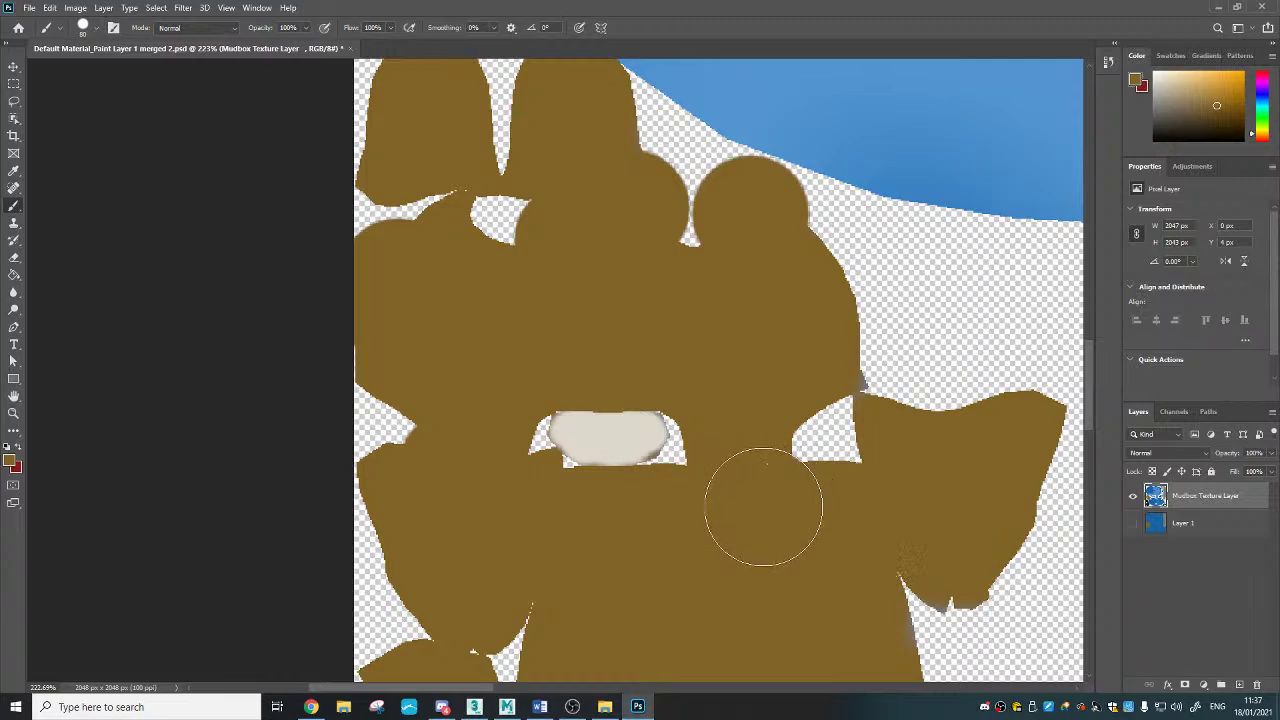
left_click_drag(810, 372, 733, 309)
Step: Paint brown over the discoloured lower and side edges of the brown pieces, and show Layer 1 again
scroll(720, 320, "up", 3)
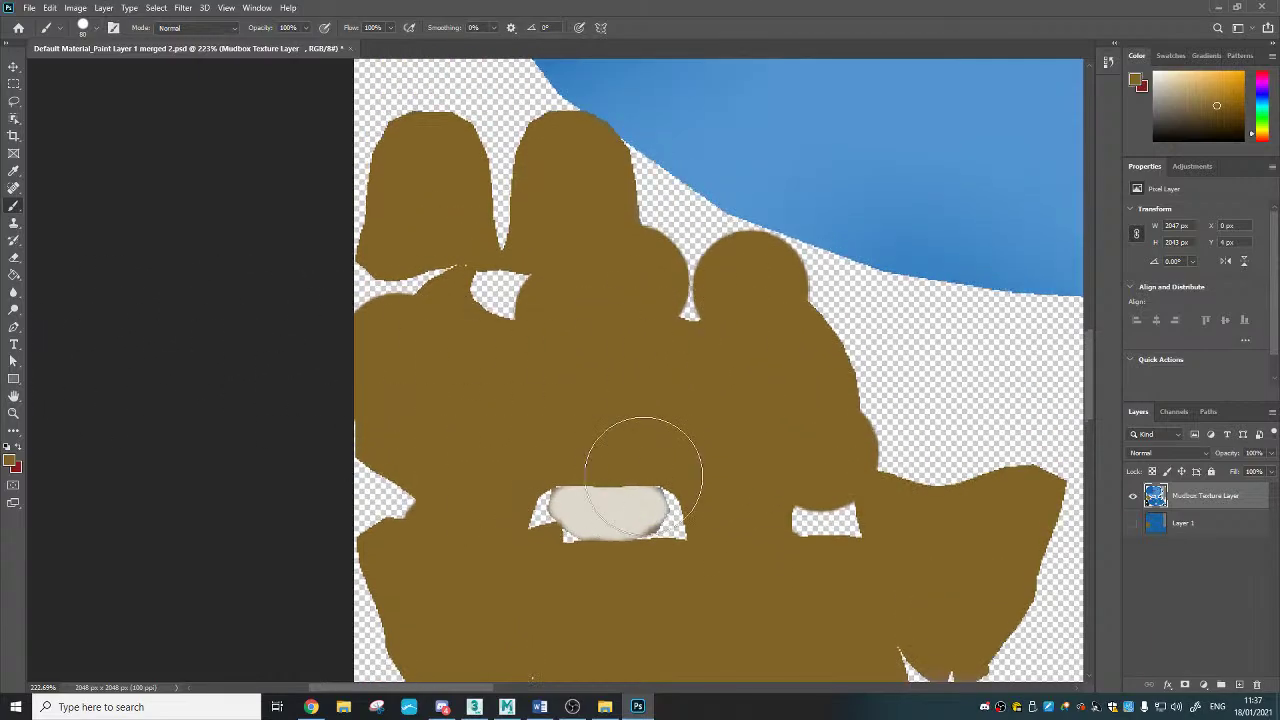
scroll(574, 509, "down", 4)
scroll(758, 519, "down", 3)
scroll(700, 522, "down", 2)
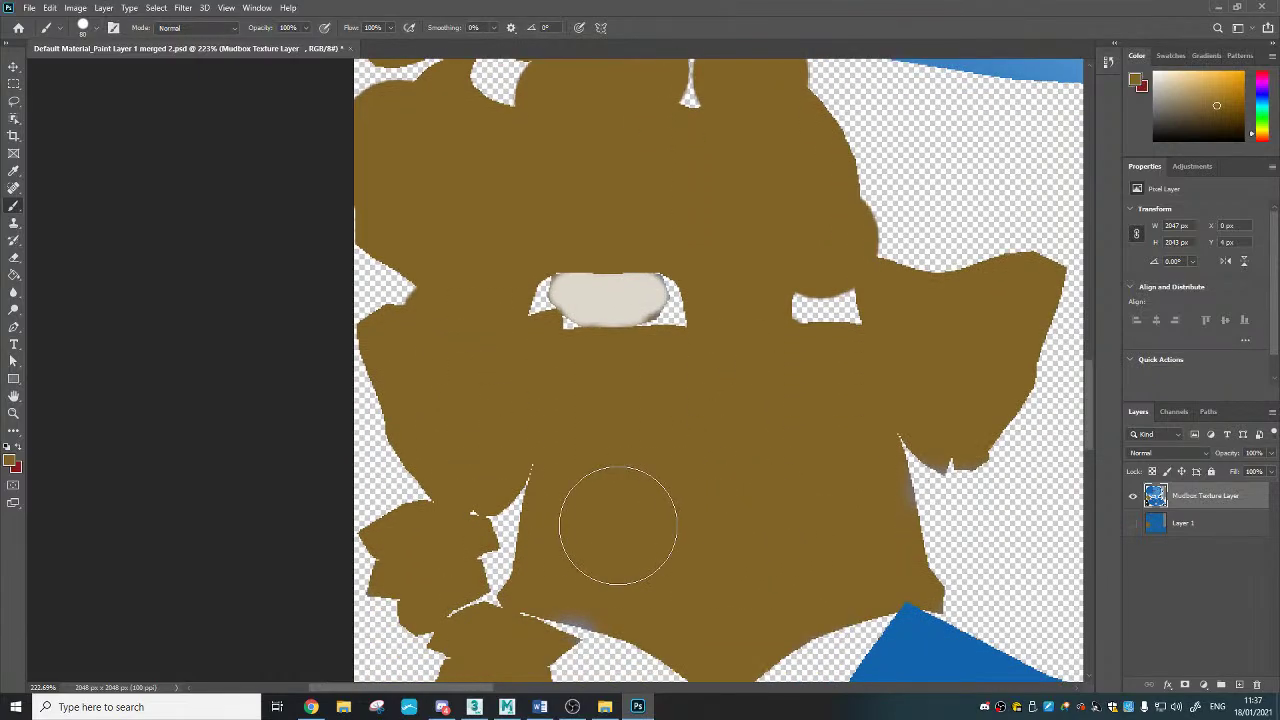
scroll(643, 543, "down", 3)
scroll(680, 516, "down", 3)
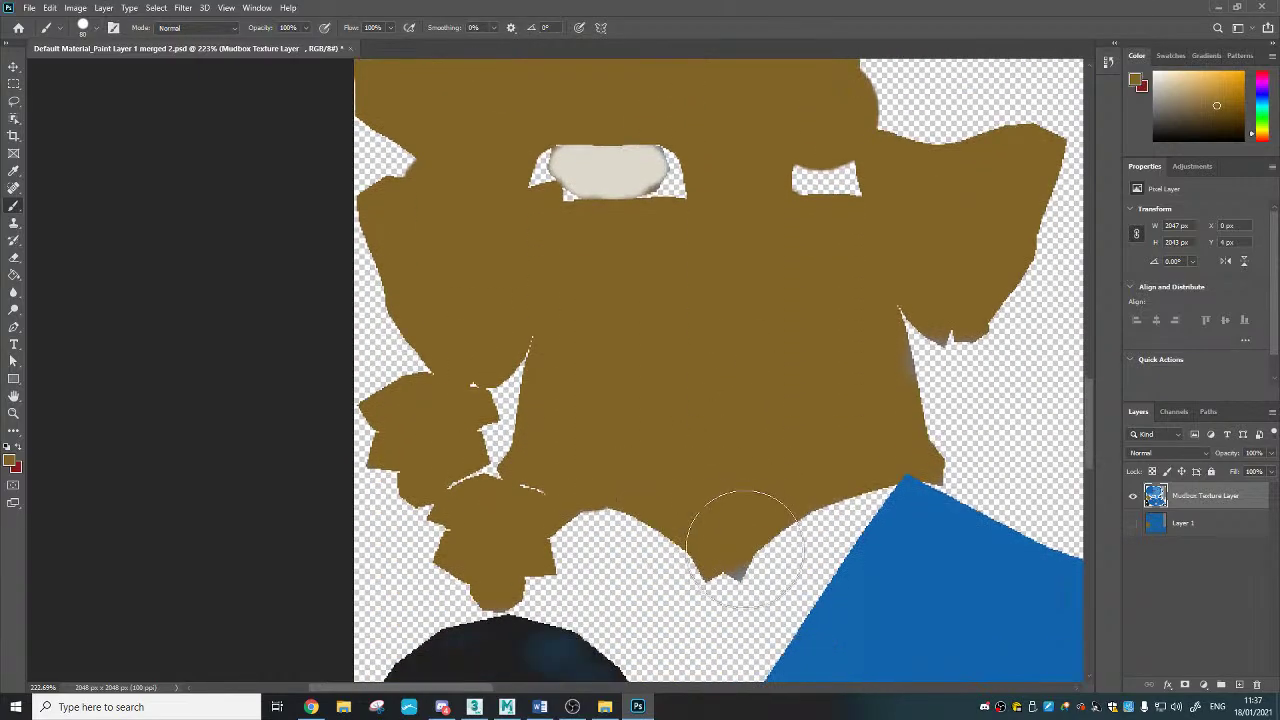
left_click(736, 540)
left_click(891, 373)
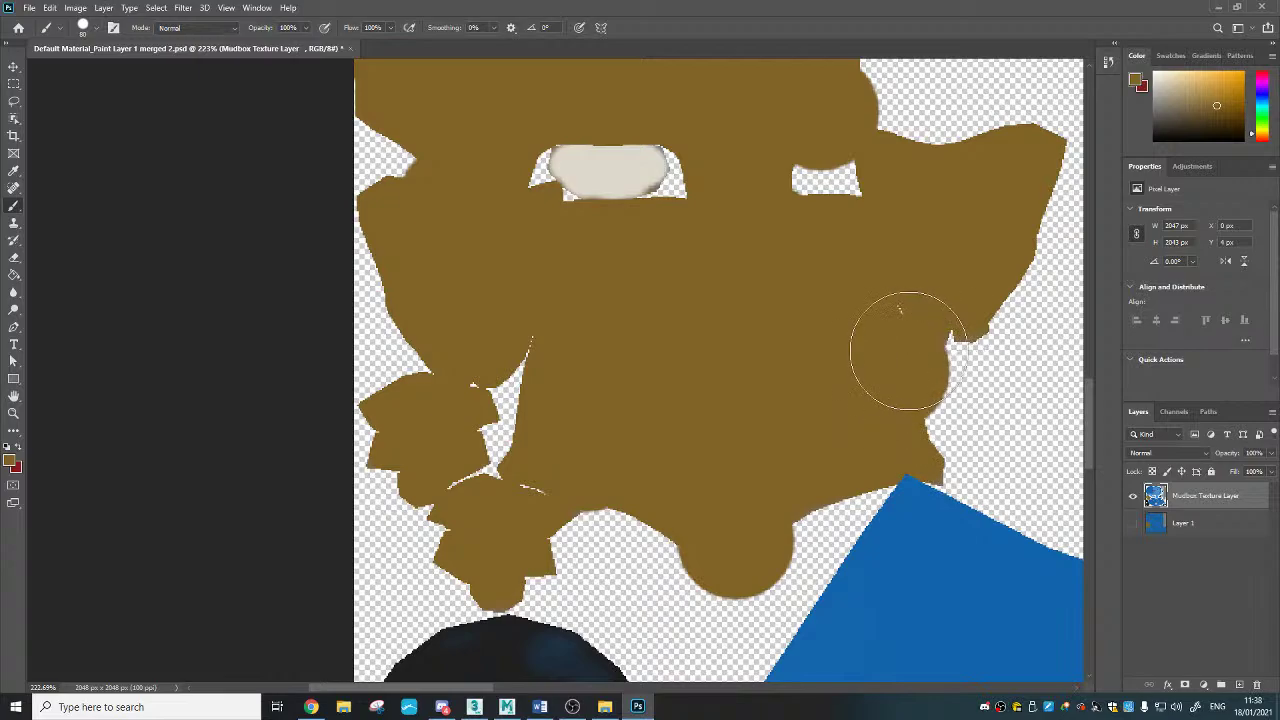
left_click(915, 347)
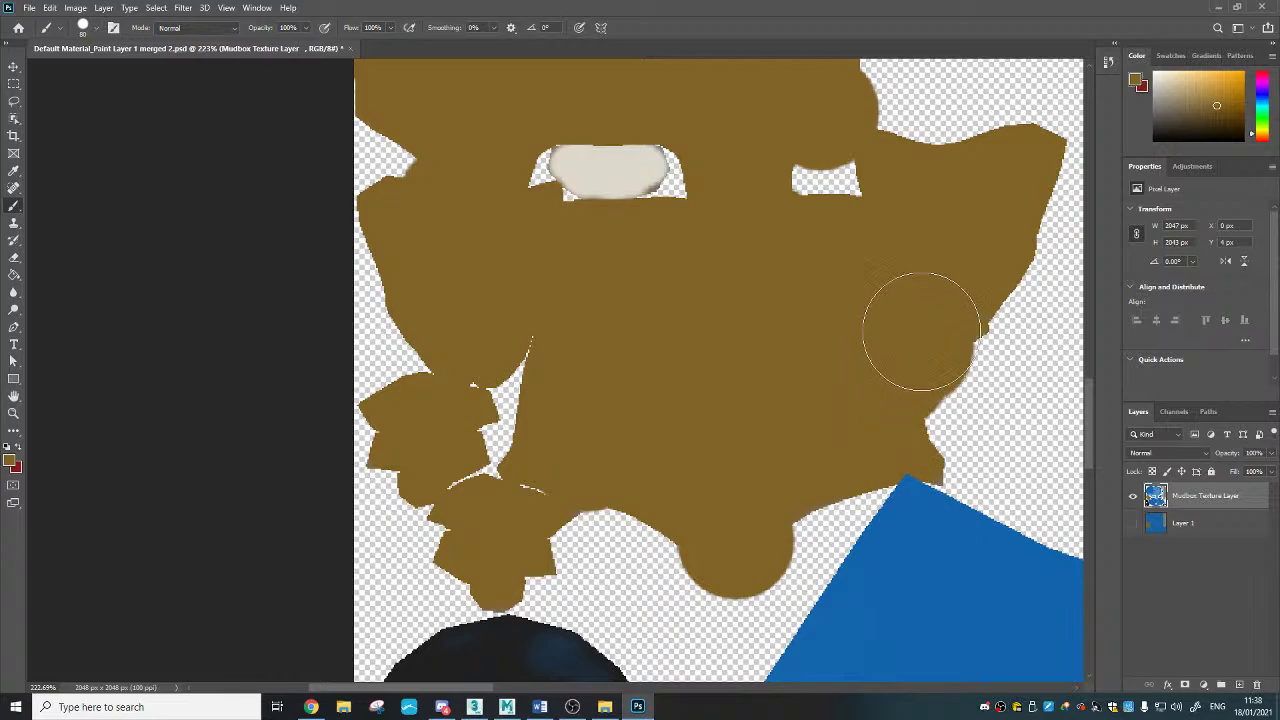
scroll(780, 355, "down", 1)
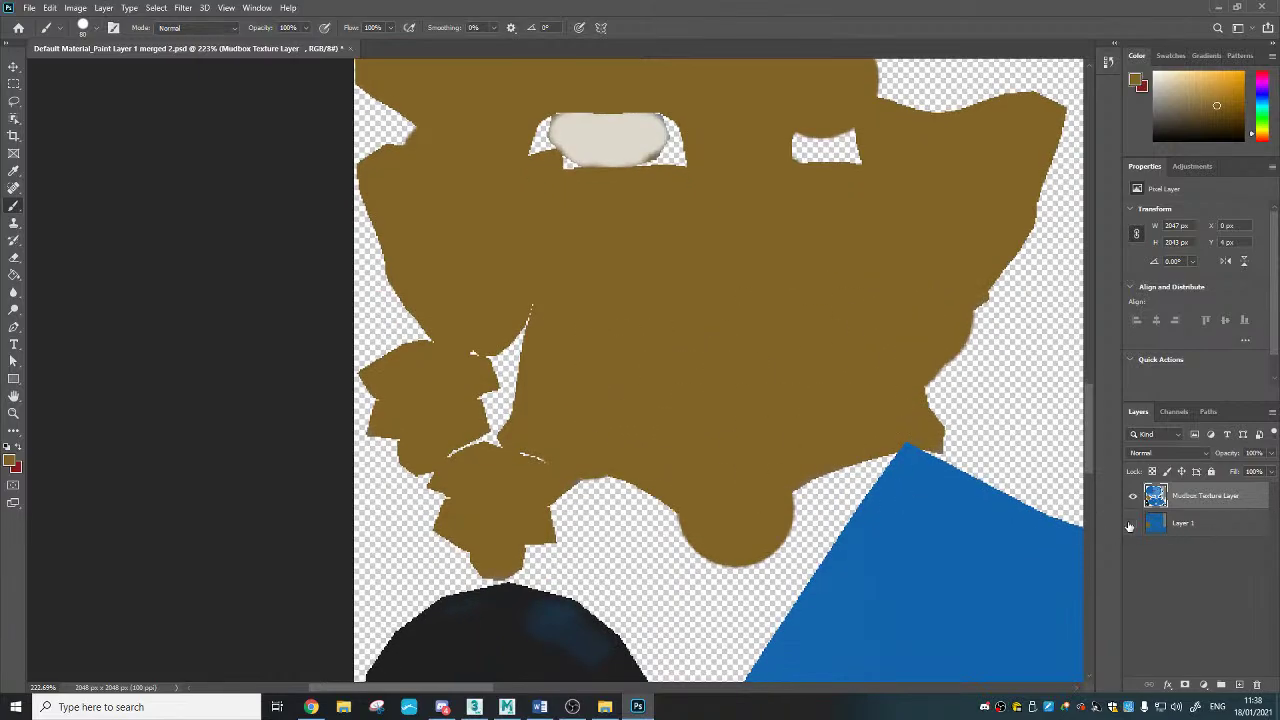
scroll(763, 351, "down", 1)
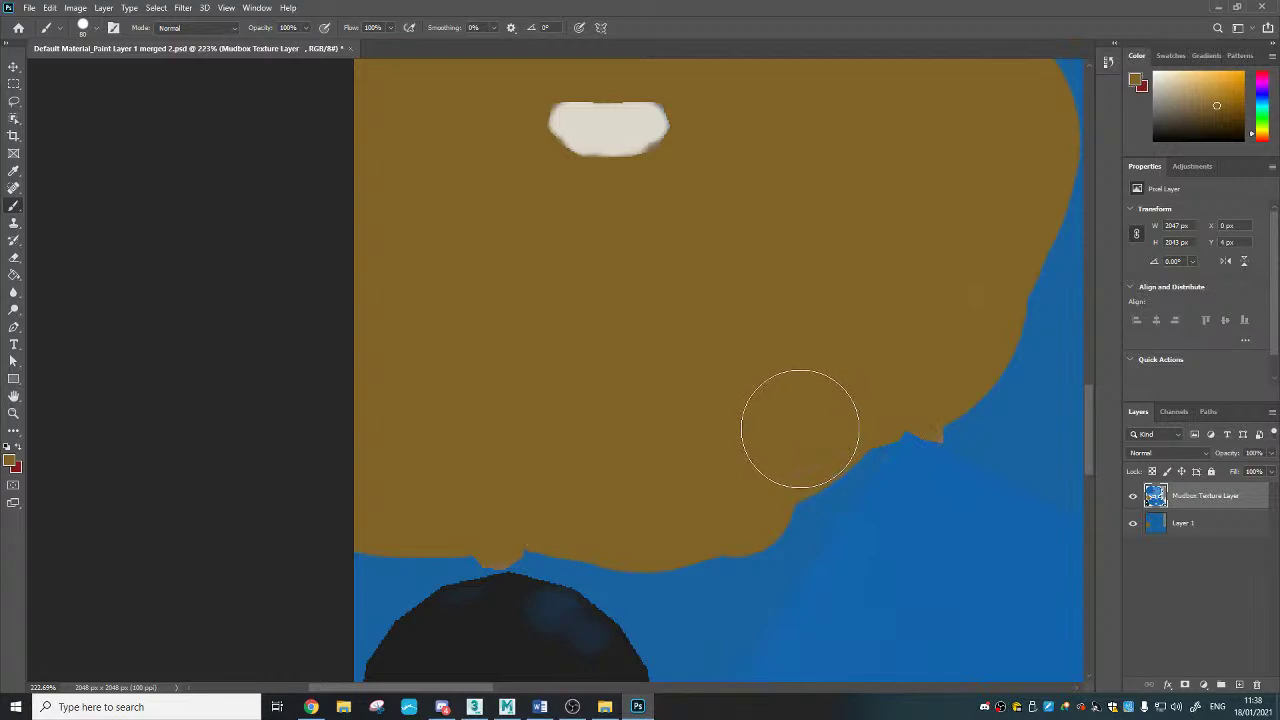
Step: Check the whole cleaned-up texture and merge the Mudbox Texture Layer down into Layer 1
scroll(923, 277, "up", 5)
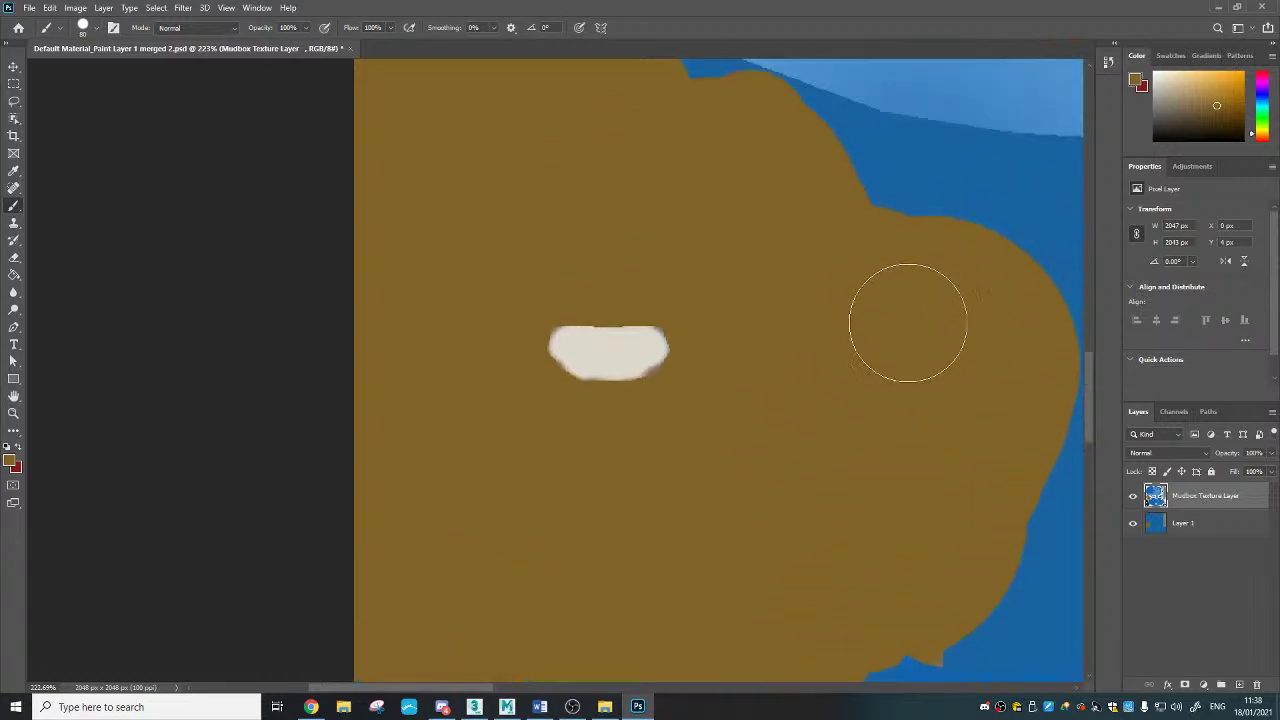
scroll(856, 334, "up", 2)
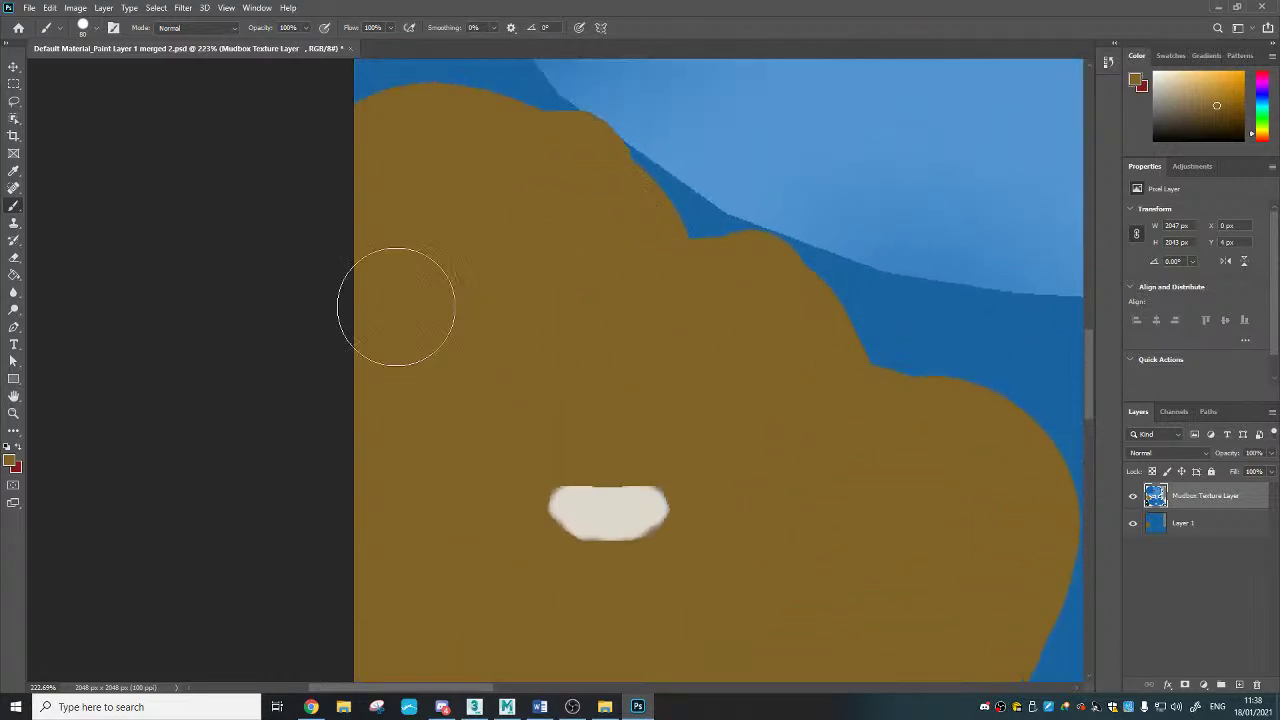
left_click(15, 413)
left_click_drag(654, 376, 505, 380)
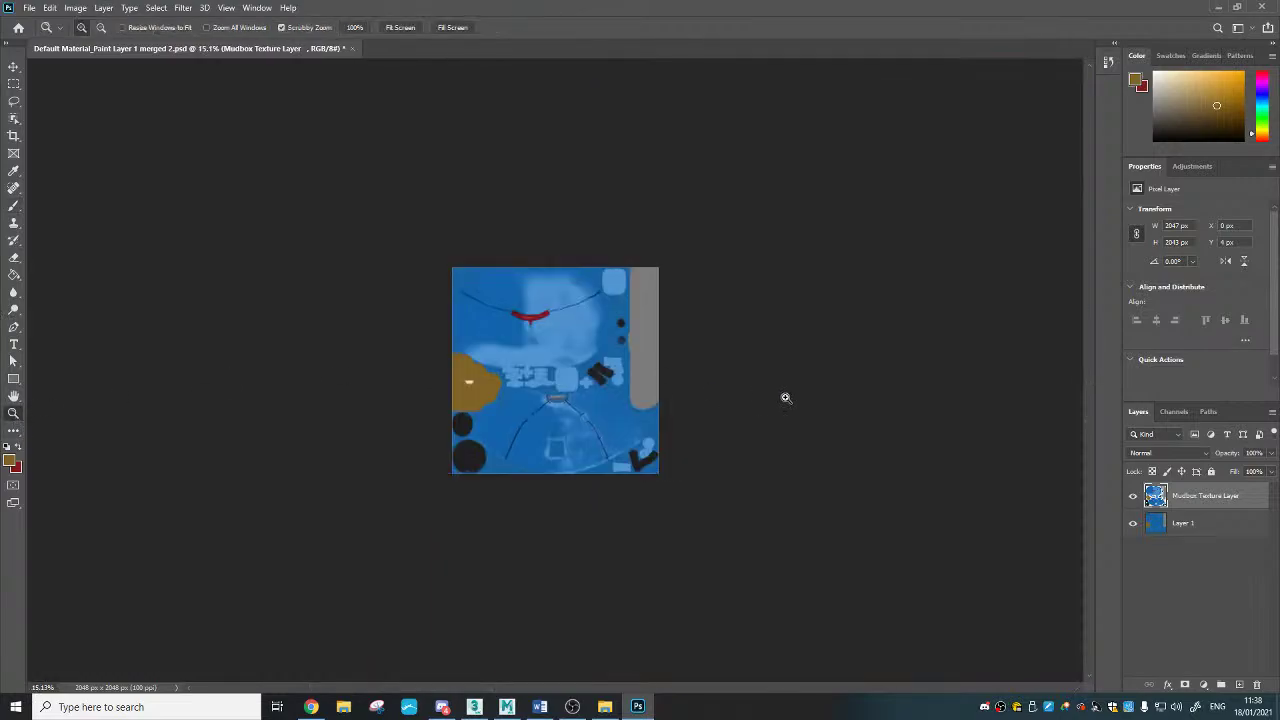
left_click_drag(603, 387, 652, 376)
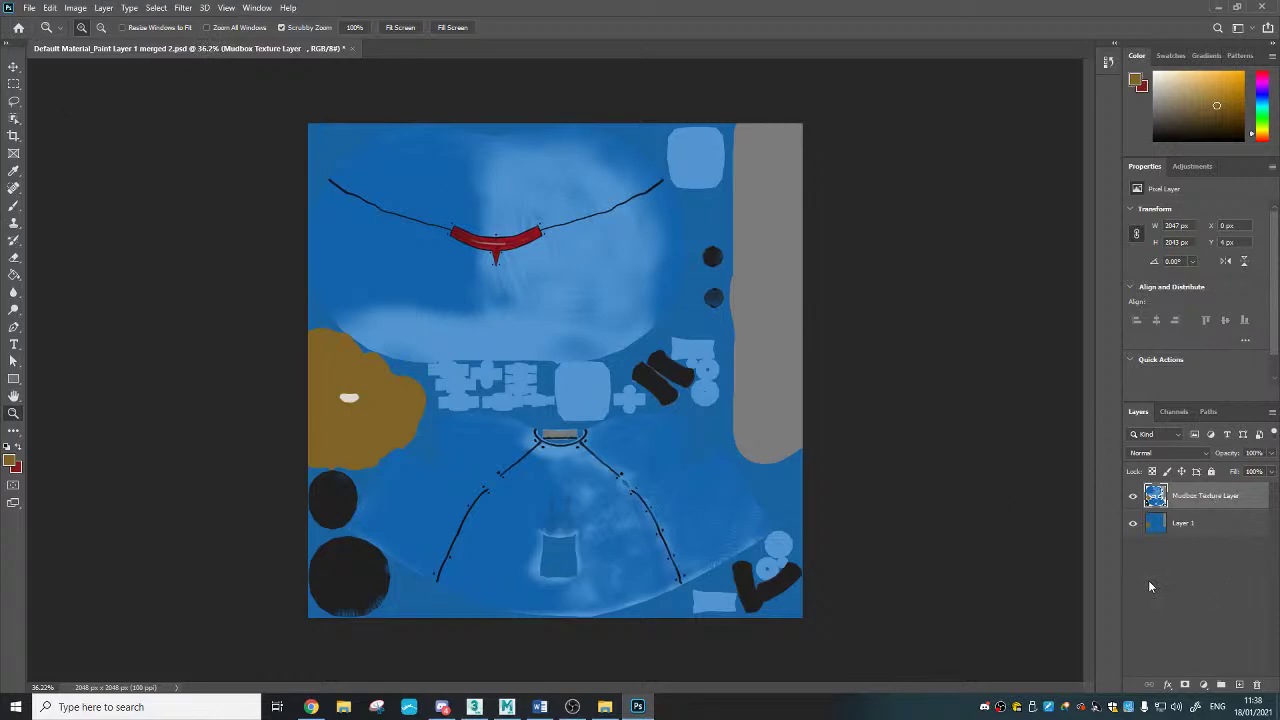
key("ctrl+e")
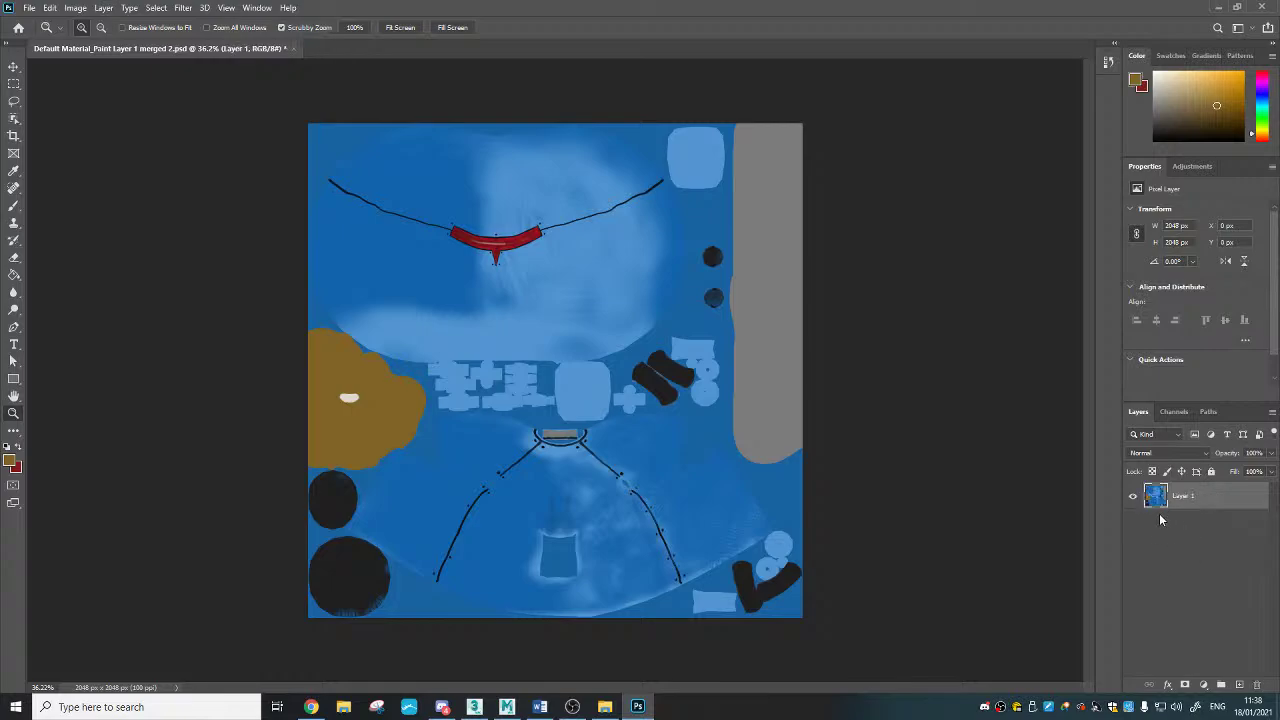
Step: Save the merged texture PSD and close Photoshop
left_click(29, 7)
left_click(73, 158)
left_click(1274, 8)
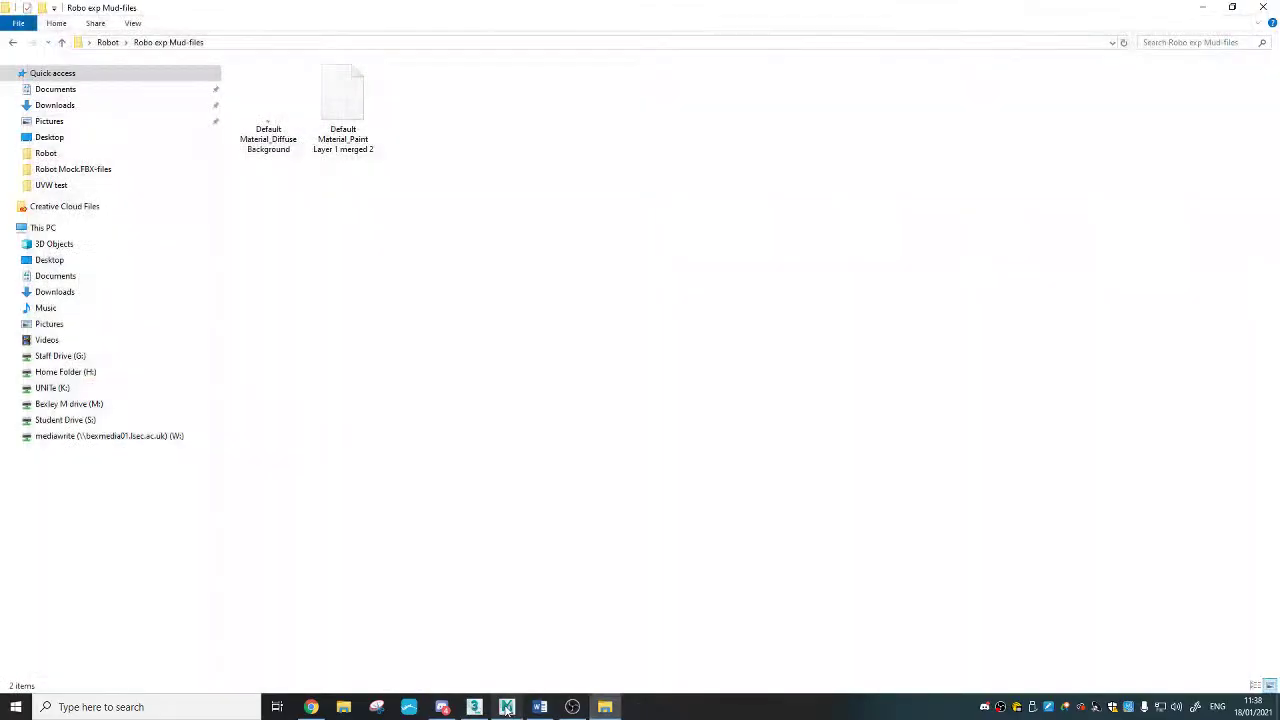
Step: Switch to Mudbox and import "Default Material_Paint Layer 1 merged 2" from the Robo exp Mud-files folder as a paint layer in the Diffuse channel
left_click(507, 707)
left_click_drag(783, 309, 748, 306, "alt")
right_click(1168, 116)
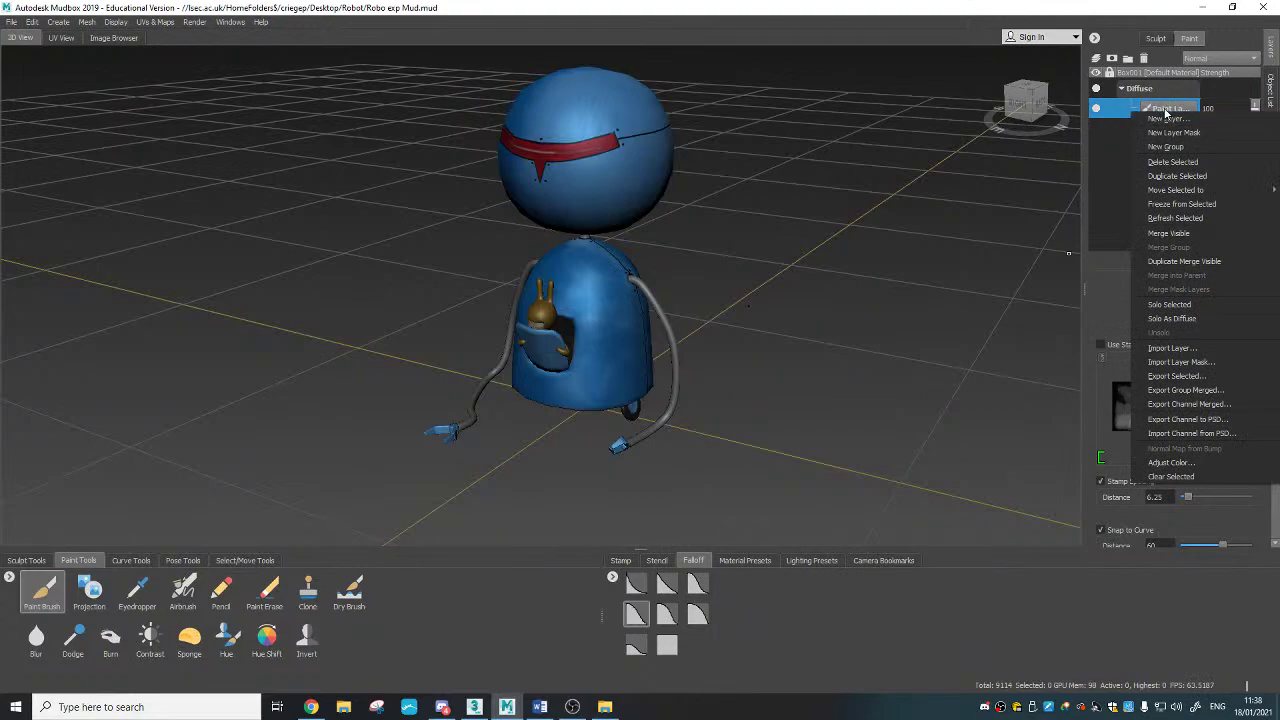
left_click(1174, 349)
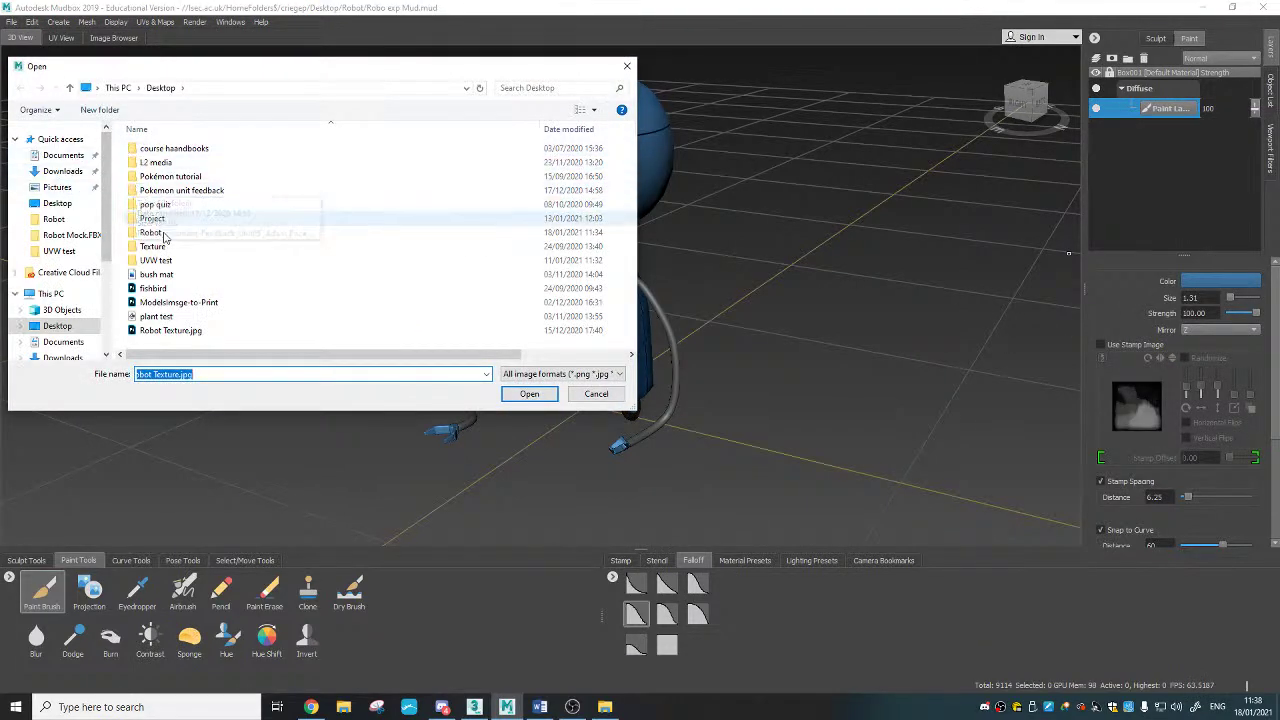
double_click(165, 233)
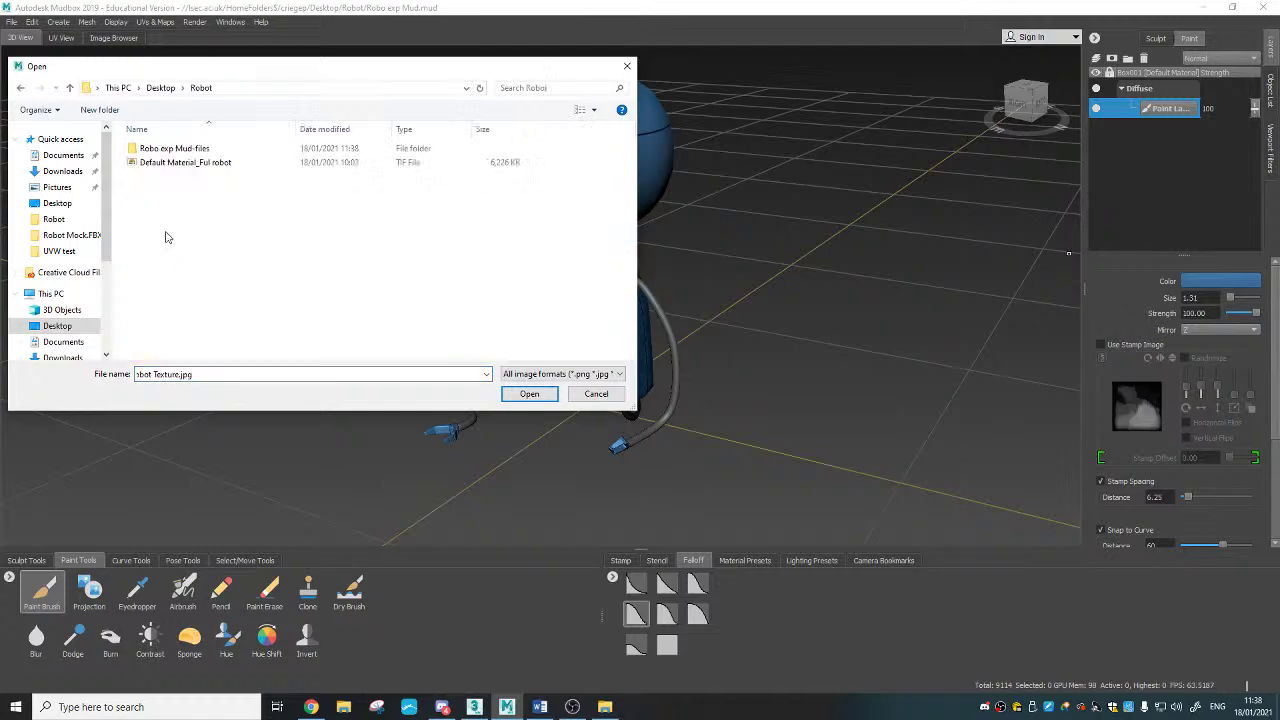
double_click(176, 150)
left_click(206, 166)
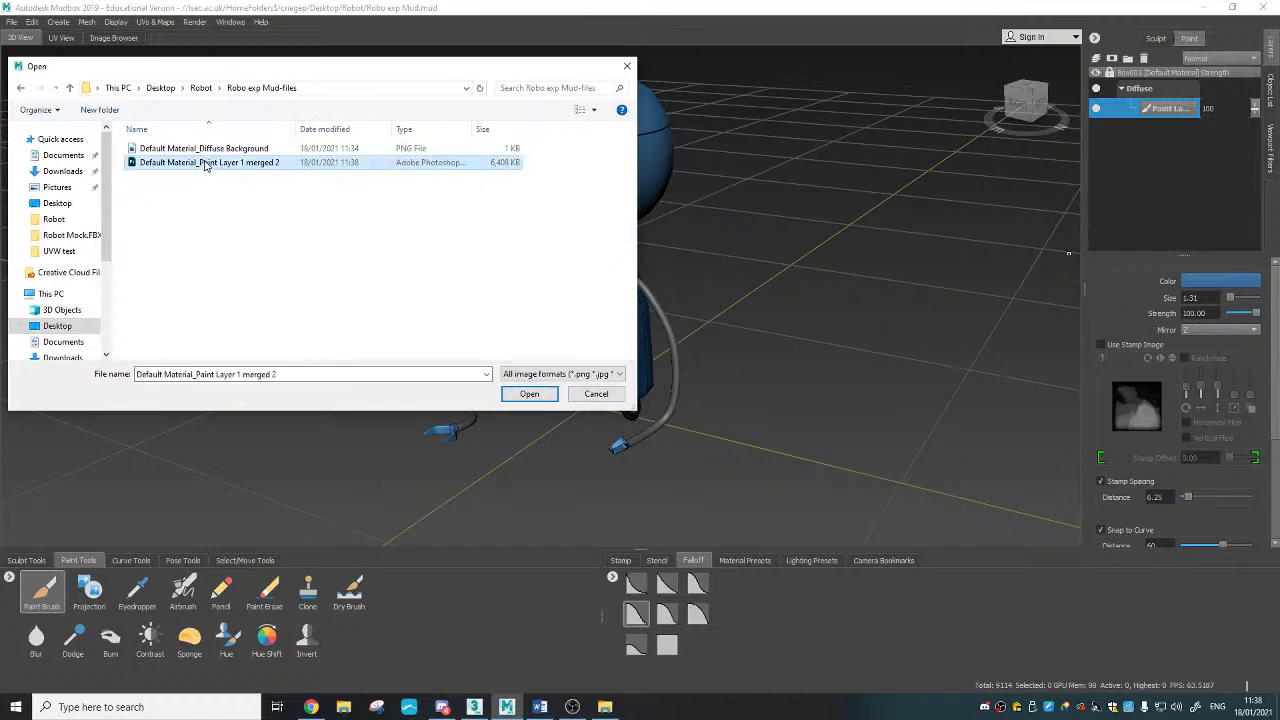
left_click(530, 394)
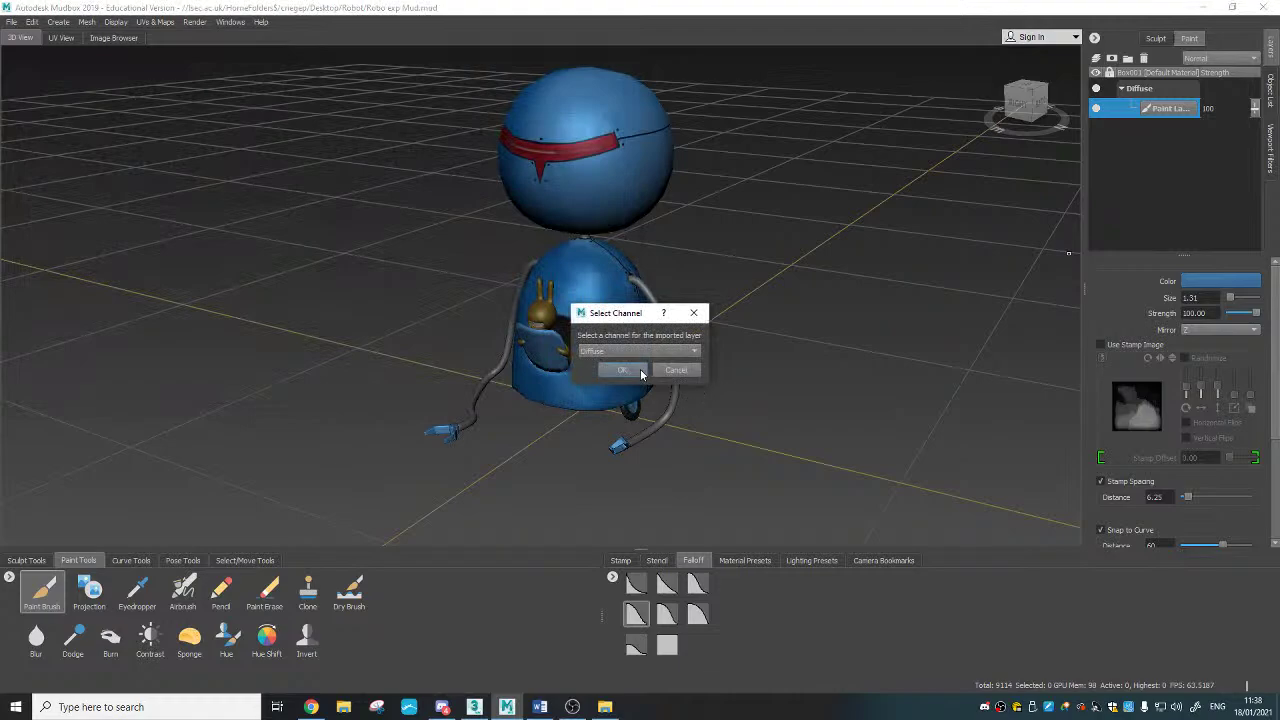
left_click(622, 371)
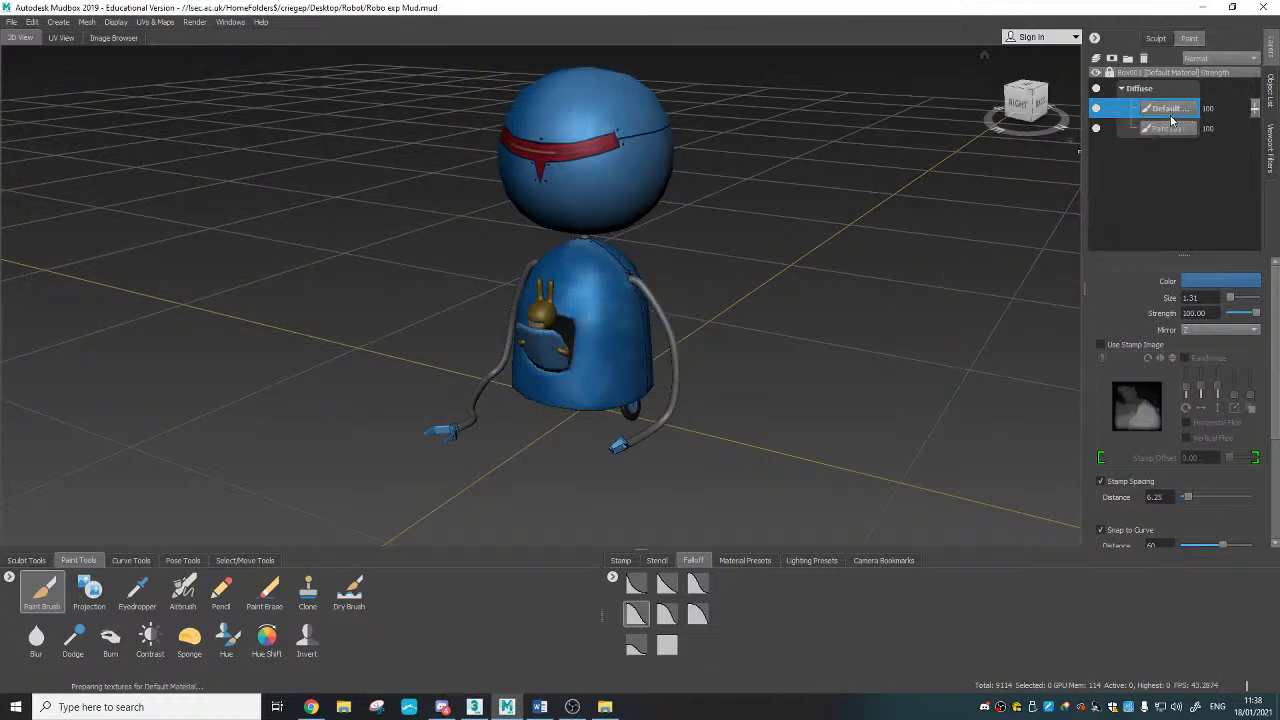
Step: Check the imported texture on the robot's front and merge the visible Diffuse paint layers into one
mouse_move(620, 390)
left_mouse_down("alt")
mouse_move(745, 350)
mouse_move(662, 398)
mouse_move(637, 391)
left_mouse_up("alt")
scroll(637, 391, "up", 2)
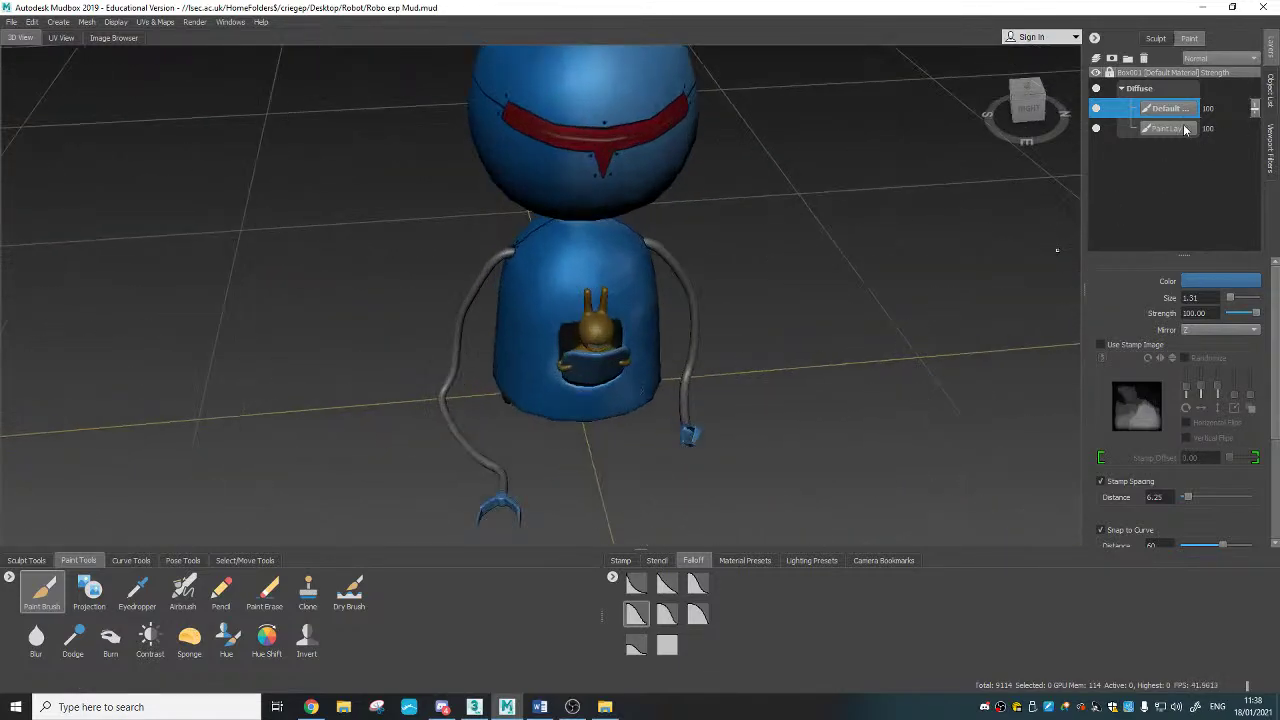
right_click(1145, 145)
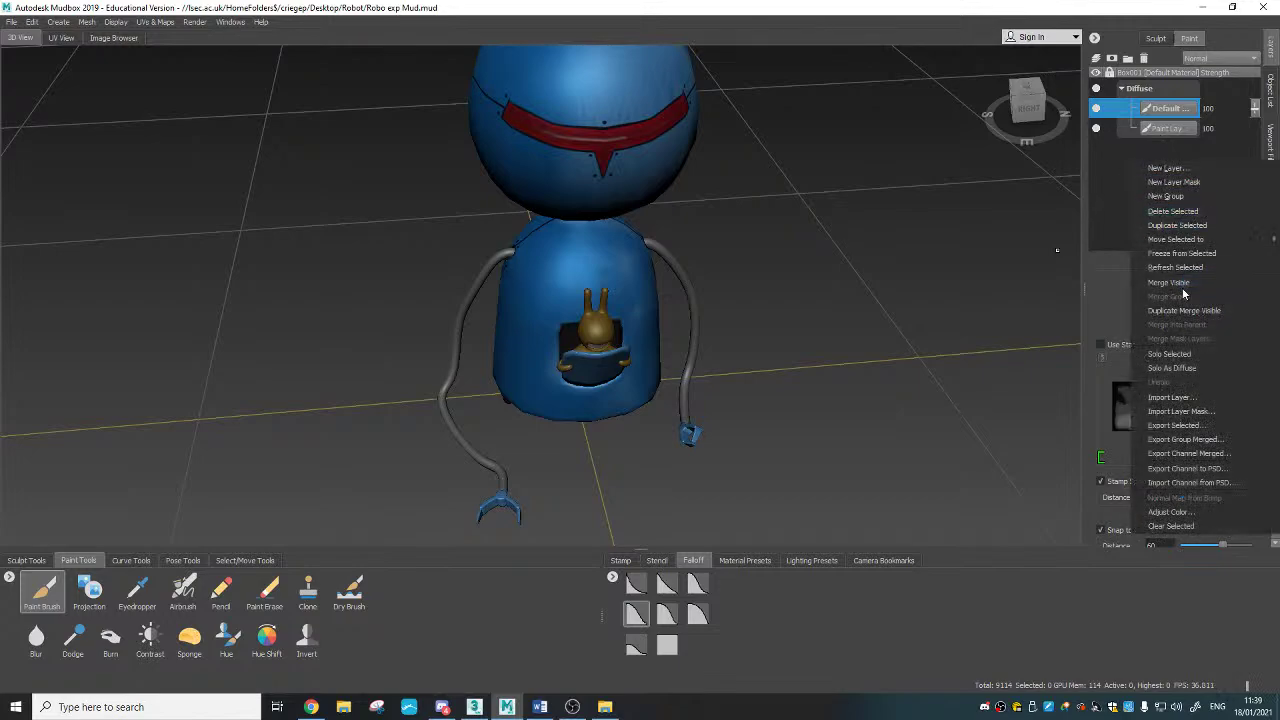
left_click(1177, 284)
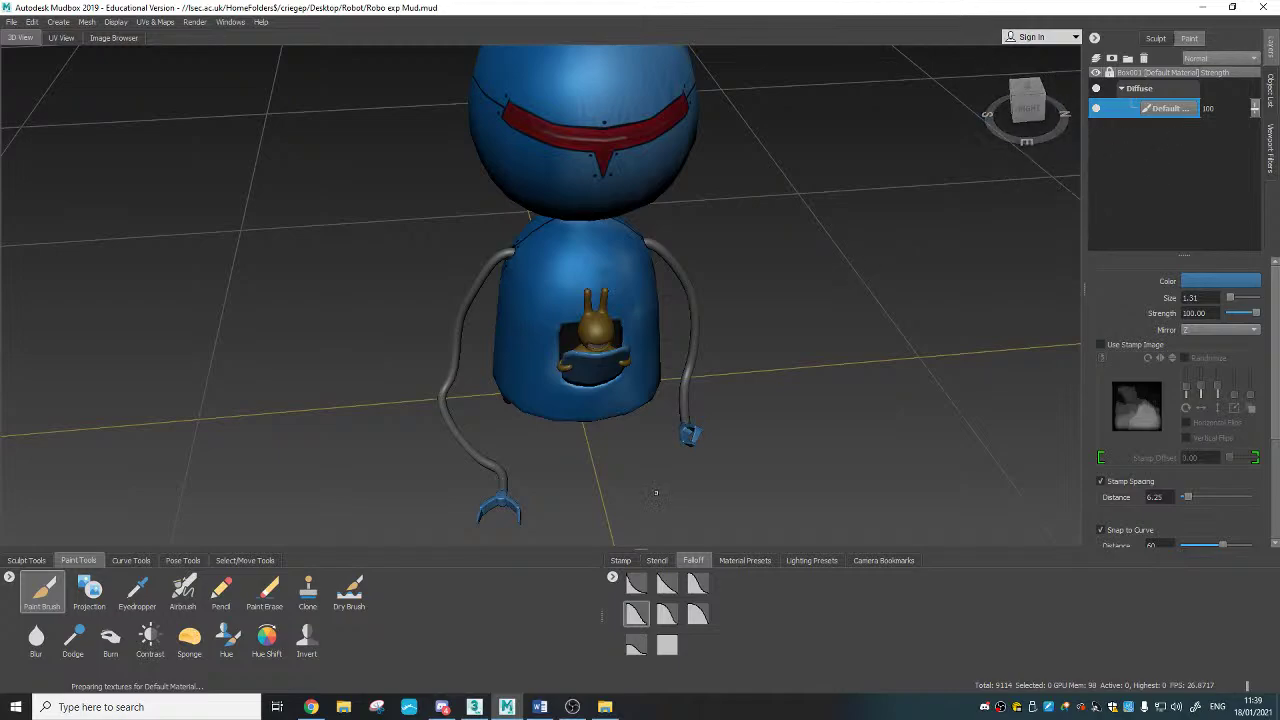
Step: Examine the robot's head, body, arm joints and rabbit from all sides for remaining texture seams
left_click_drag(845, 281, 852, 405, "alt")
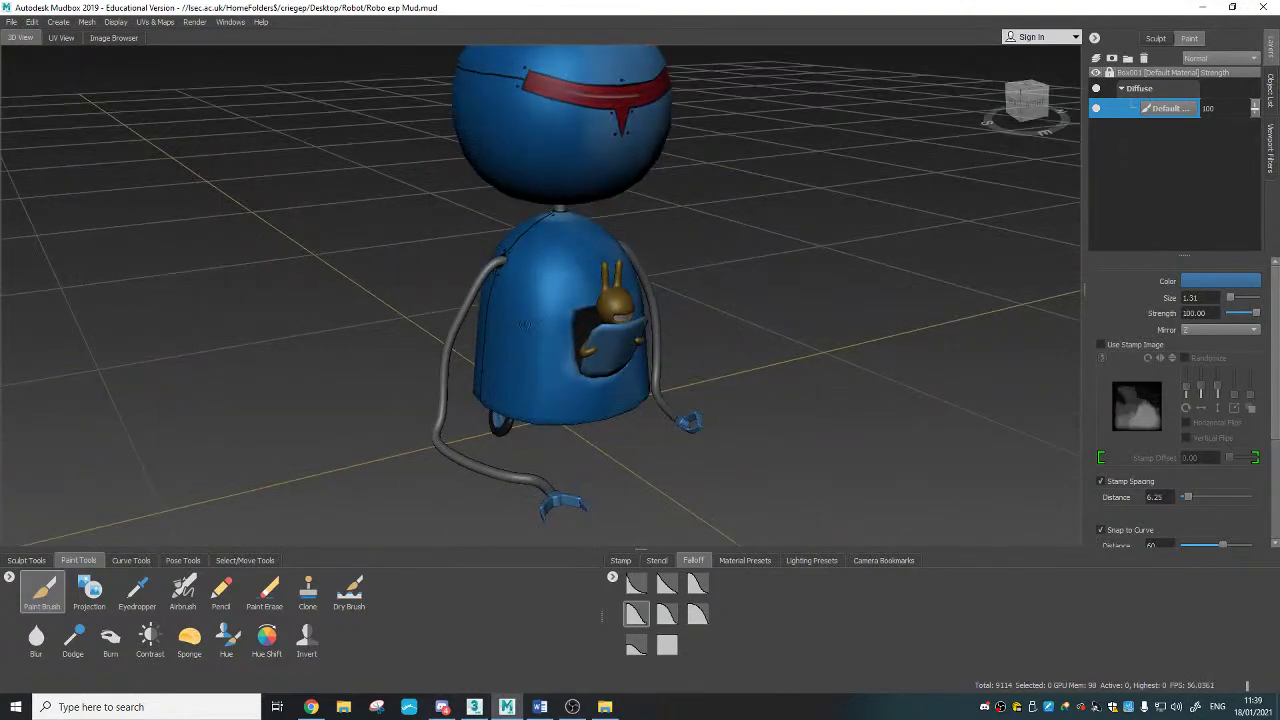
left_click_drag(533, 261, 625, 318, "alt")
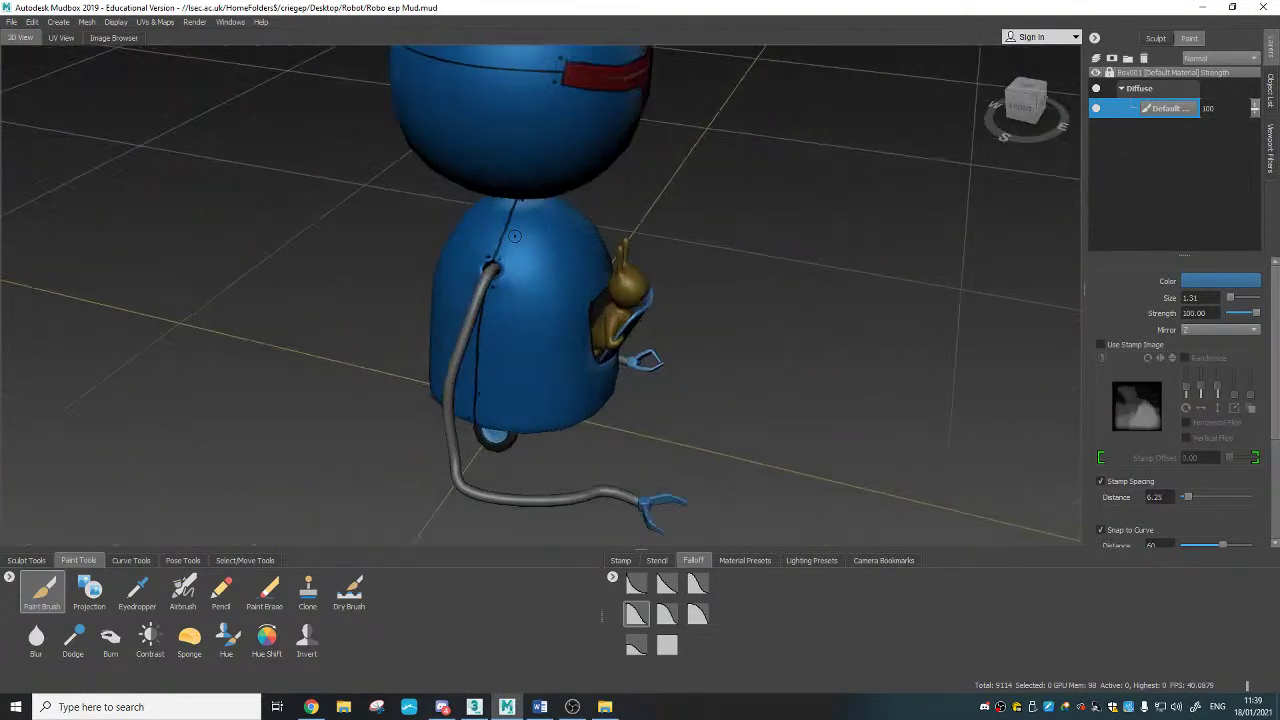
scroll(450, 206, "up", 6)
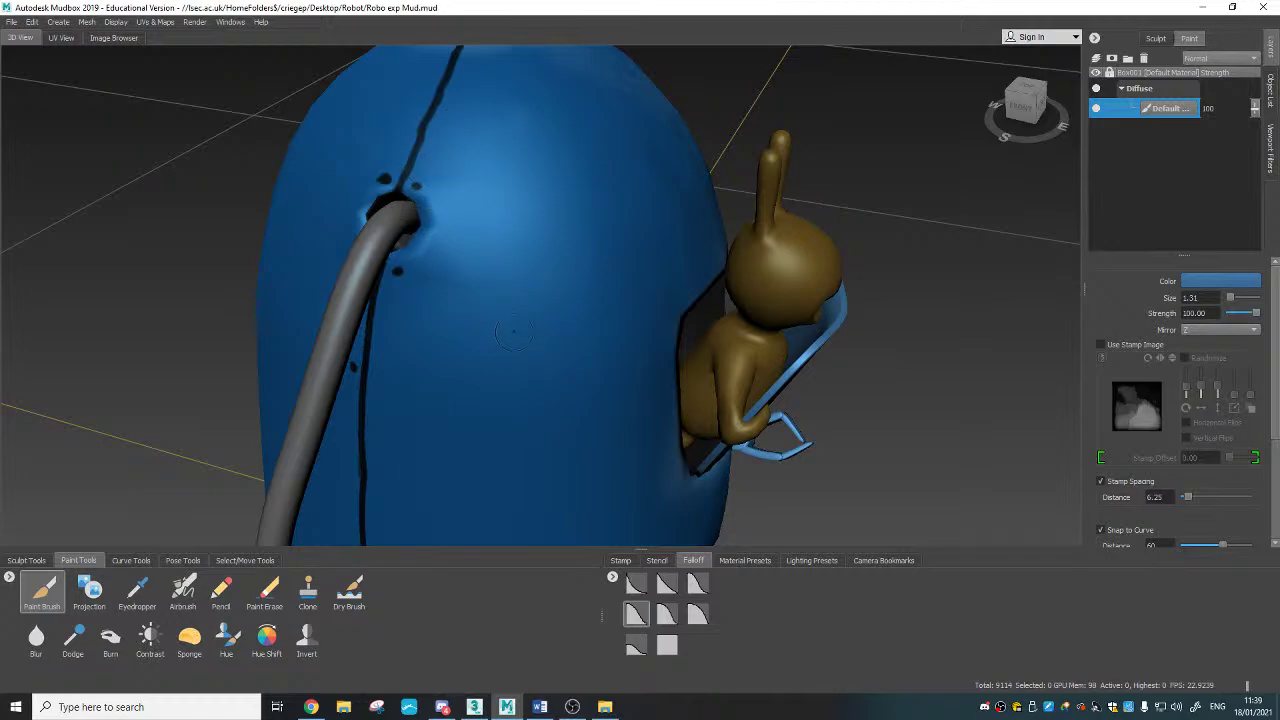
scroll(516, 328, "down", 4)
scroll(563, 363, "down", 3)
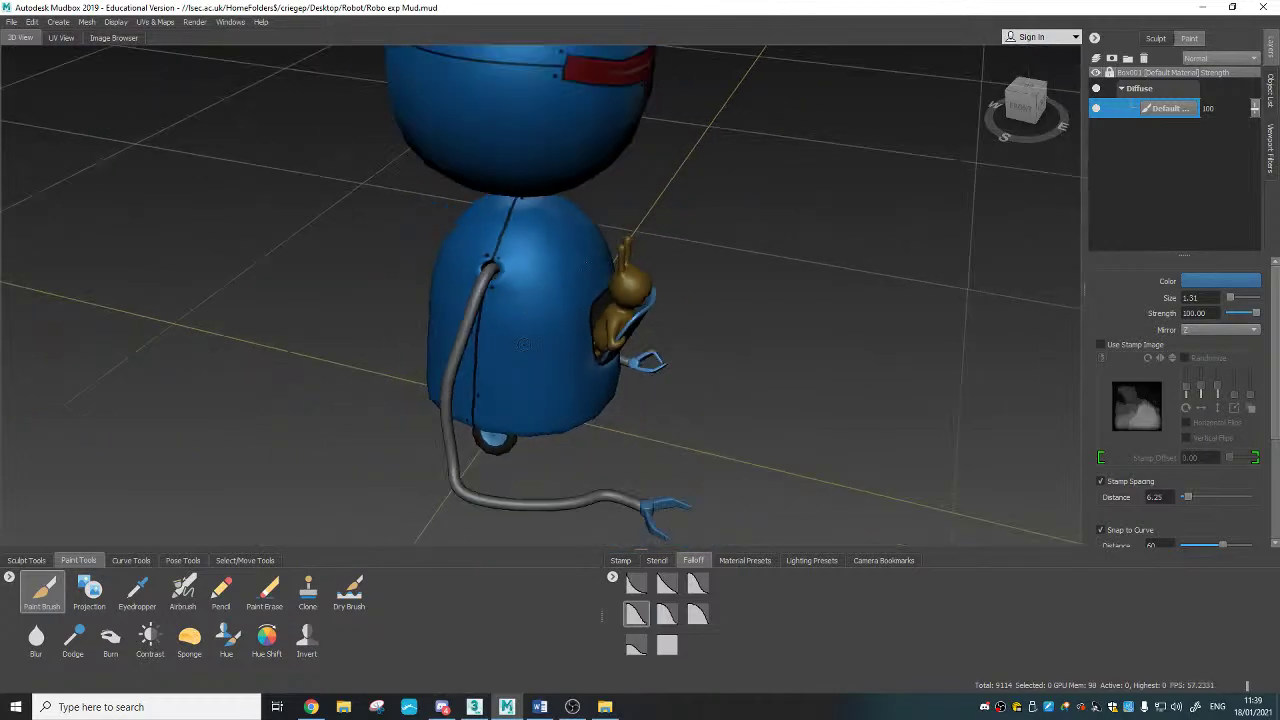
left_click_drag(563, 363, 495, 183, "alt")
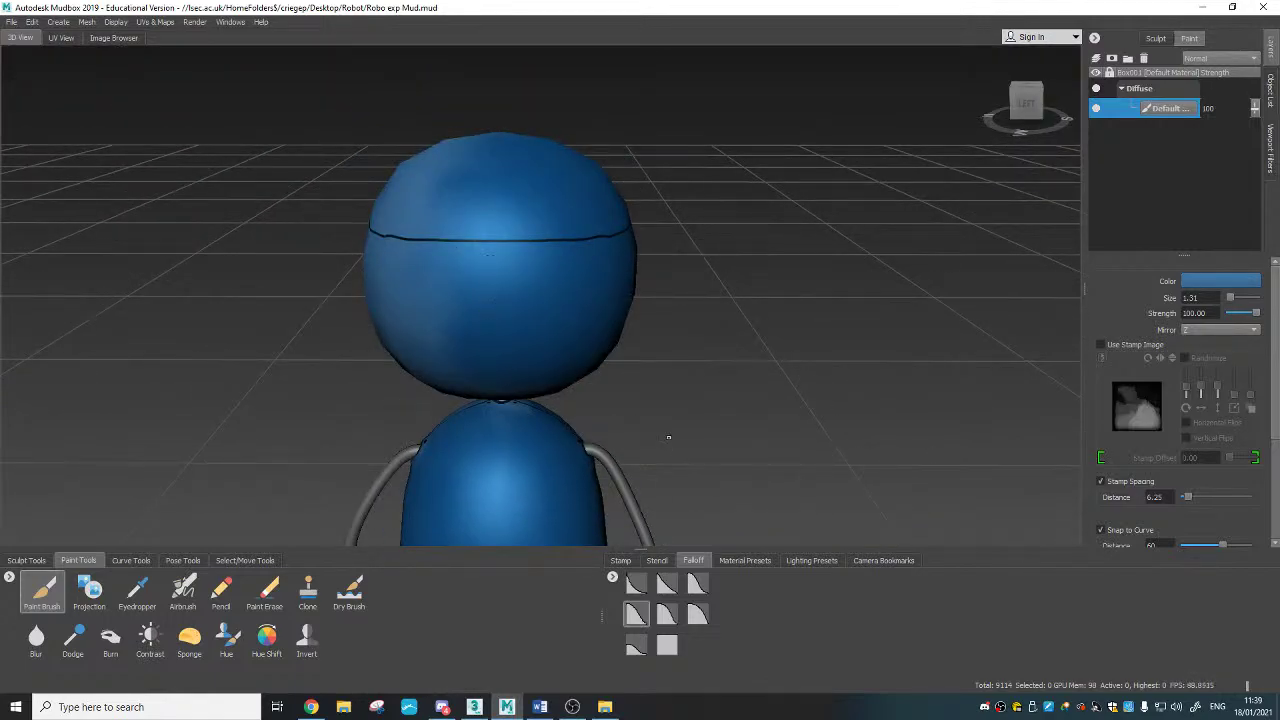
left_click_drag(668, 437, 312, 336, "alt")
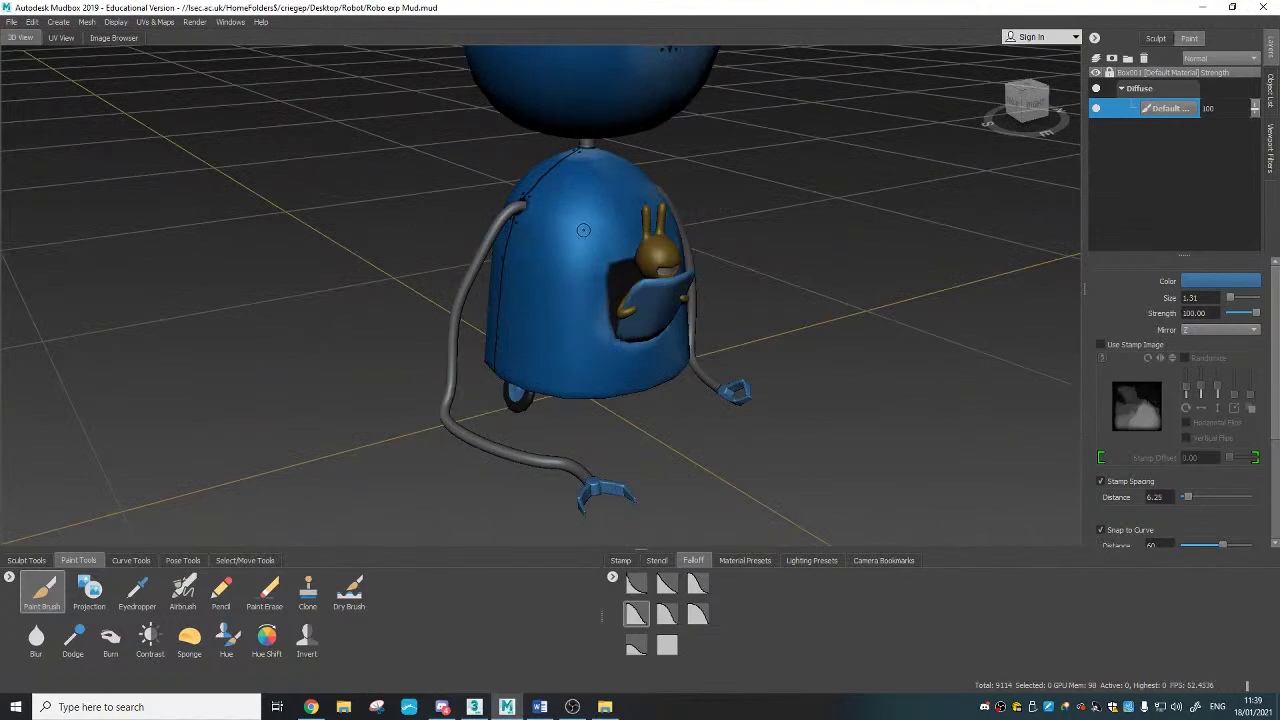
scroll(811, 355, "down", 3)
left_click_drag(820, 327, 750, 354, "alt")
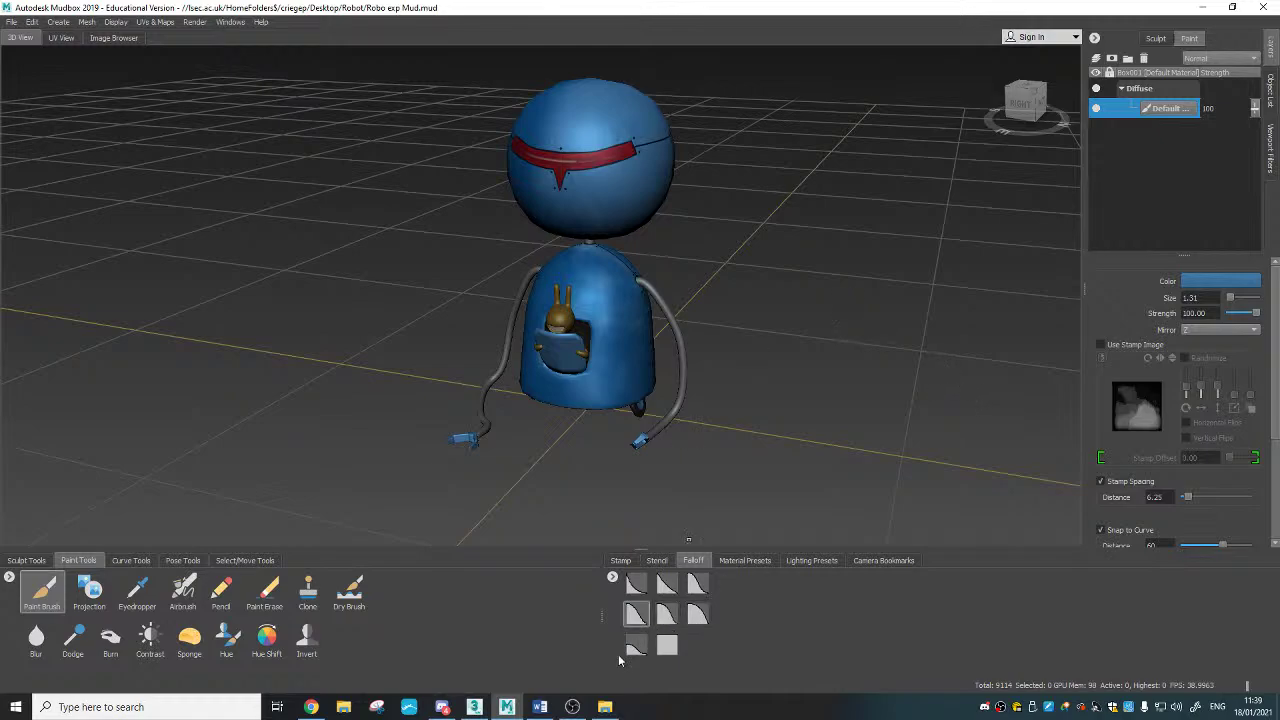
Step: Save the Mudbox scene with its updated textures and minimise Mudbox
left_click(8, 22)
left_click(42, 64)
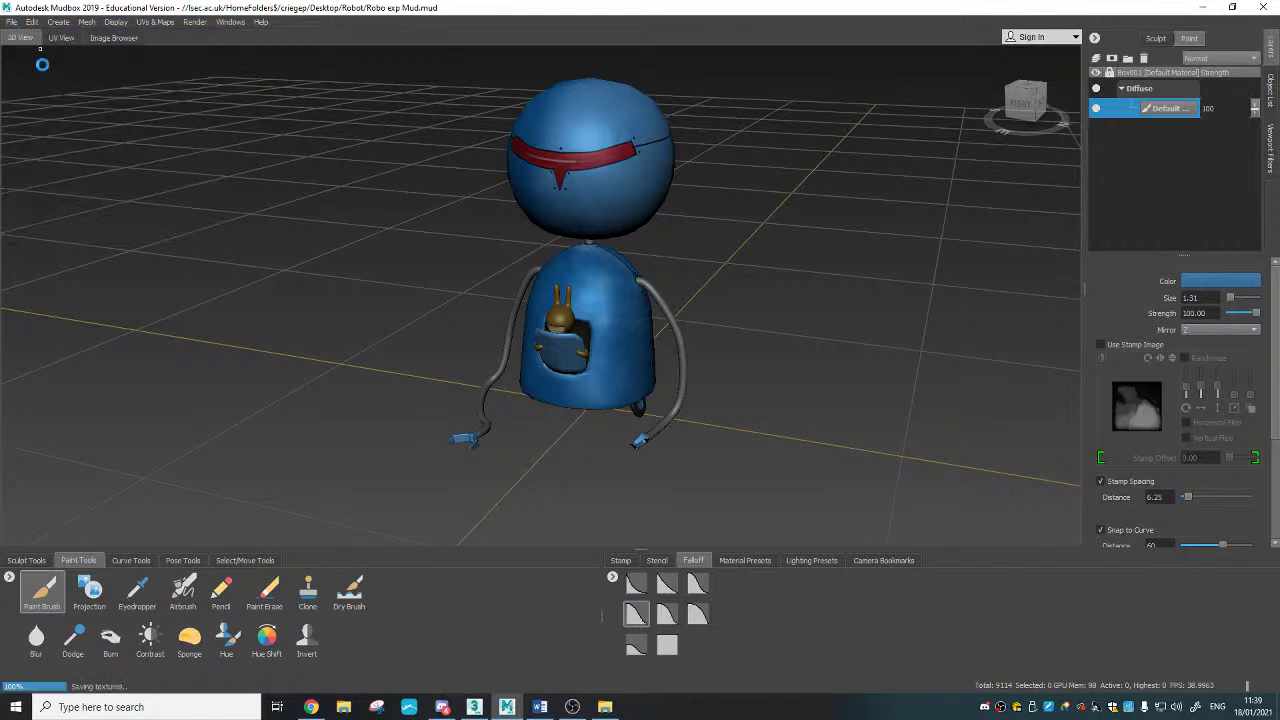
left_click(1200, 8)
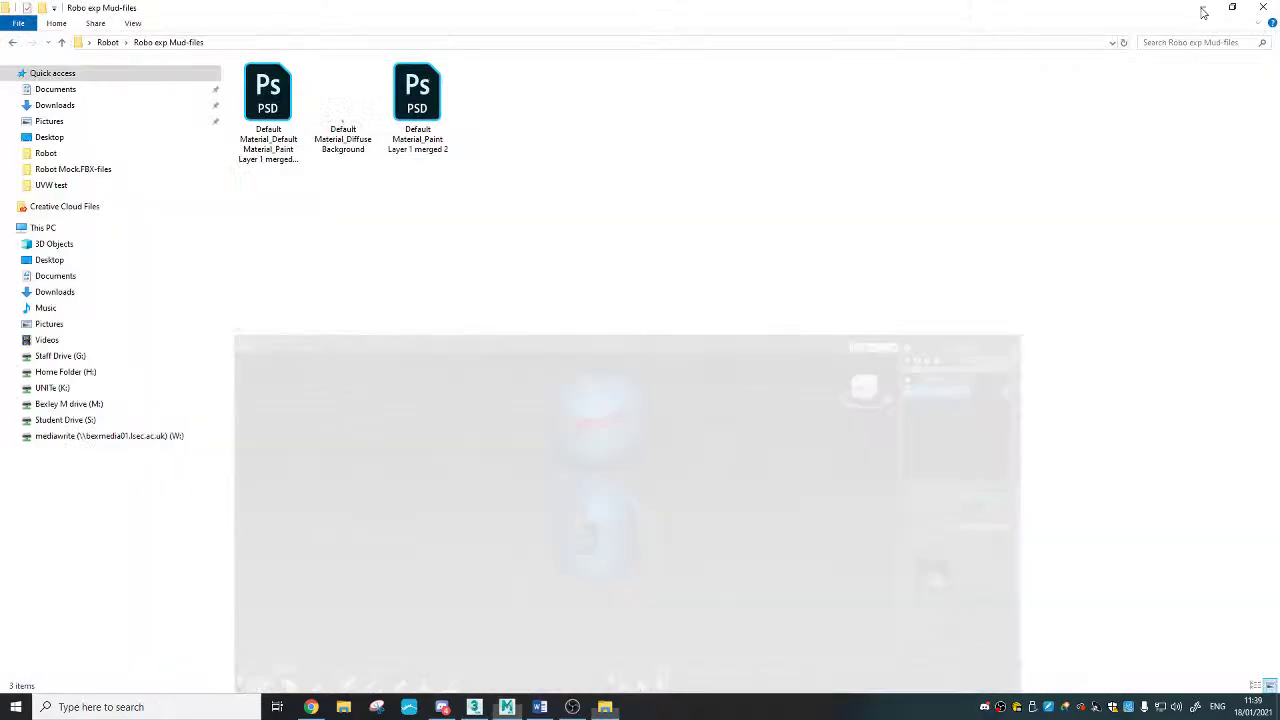
Step: Switch to 3ds Max and clone the red robot about 85 m along the Y axis, beside the original
left_click(474, 706)
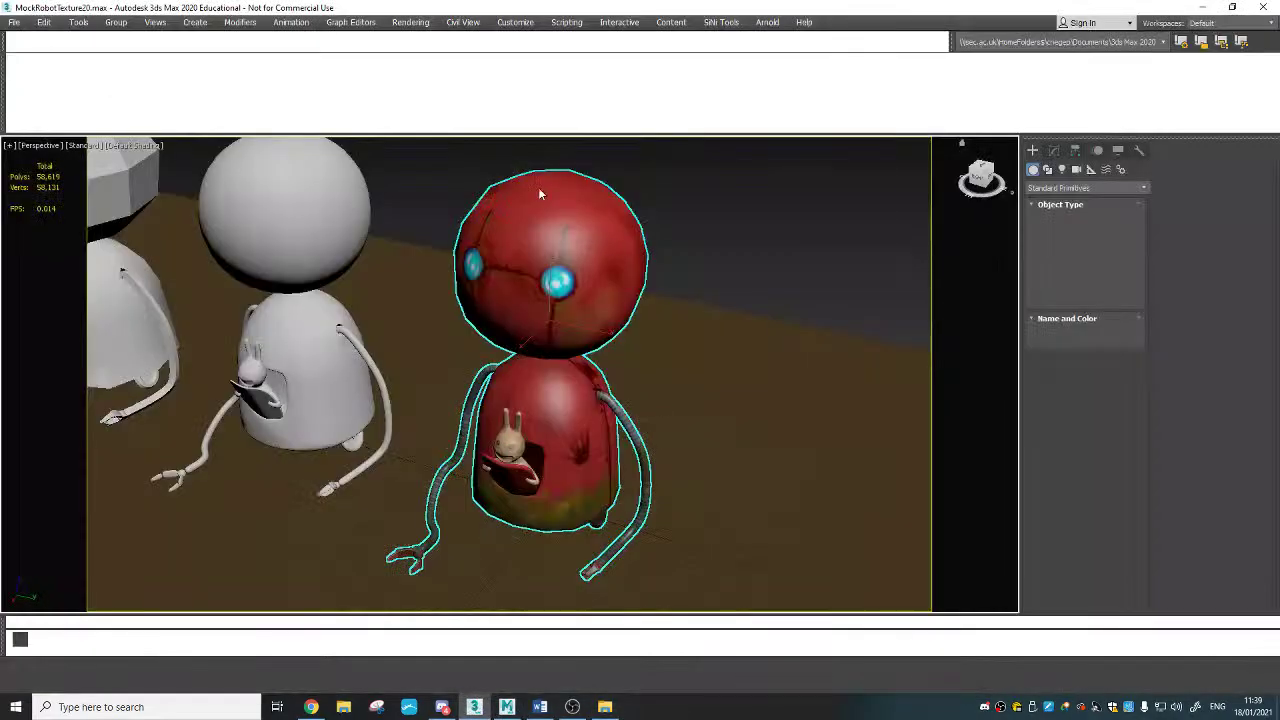
scroll(685, 300, "down", 8)
scroll(693, 307, "up", 3)
scroll(693, 307, "up", 5)
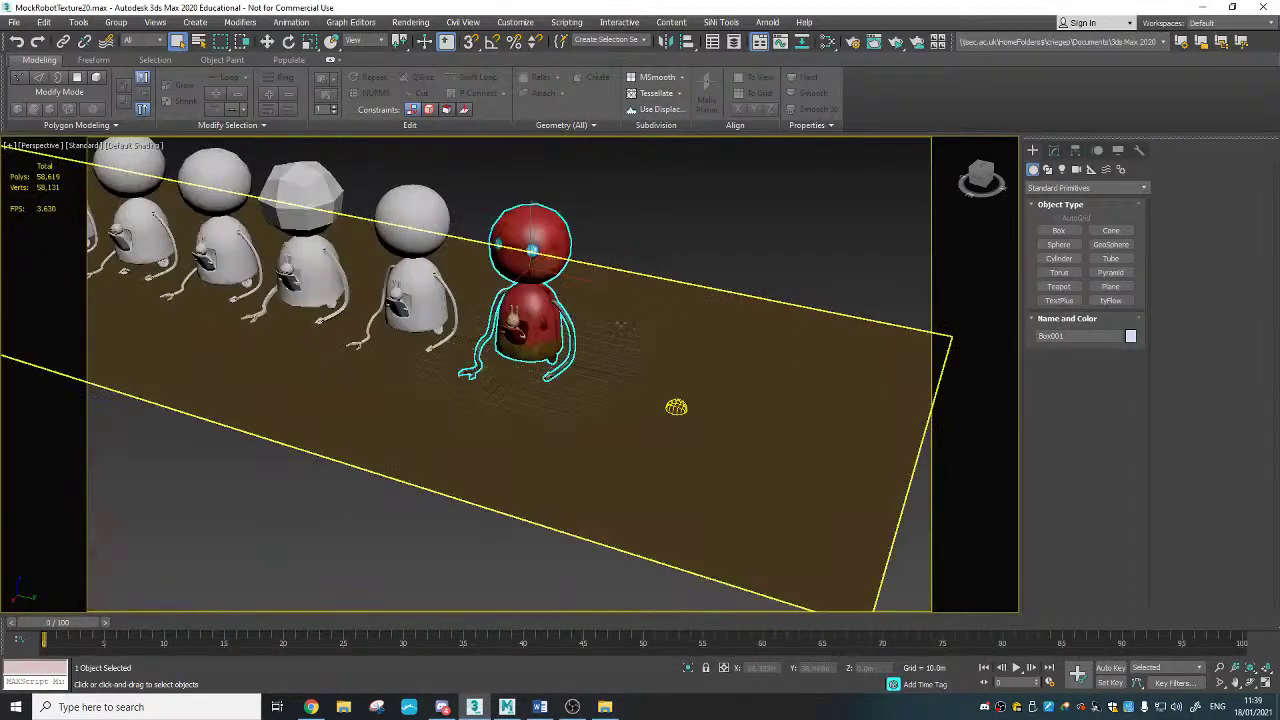
middle_click_drag(620, 358, 603, 328, "alt")
right_click(515, 316)
left_click(556, 317)
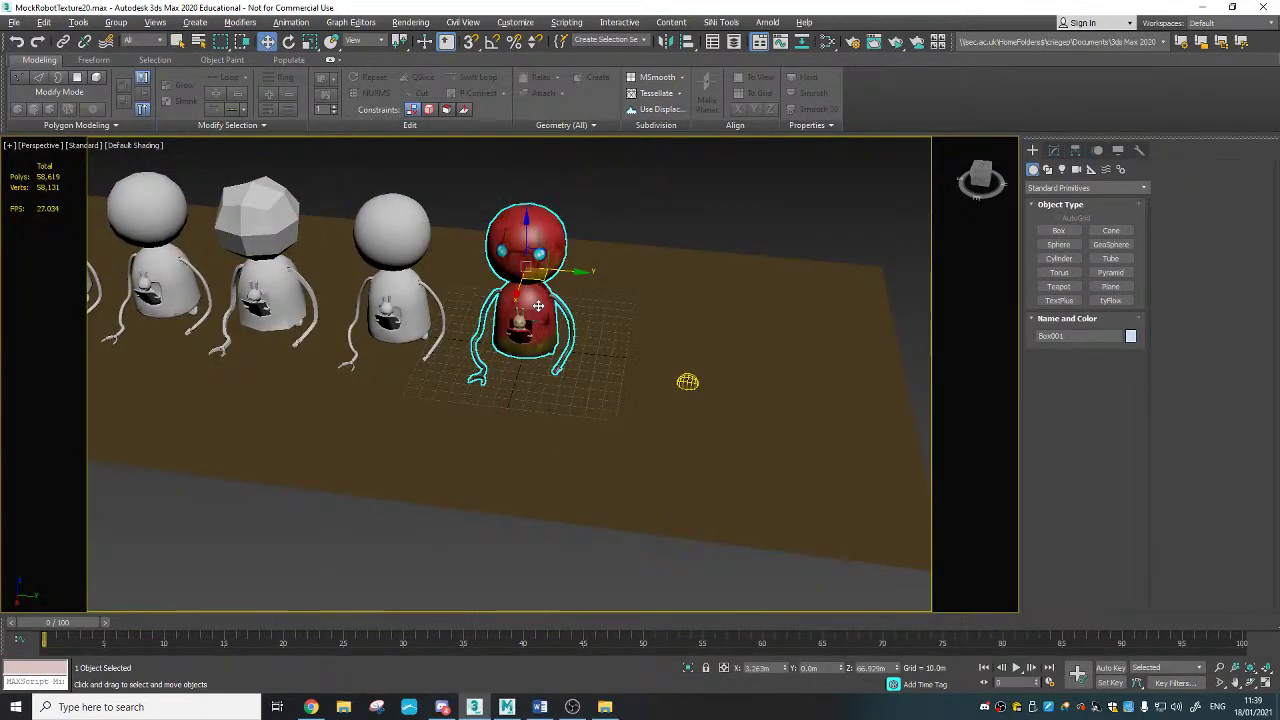
left_click_drag(527, 268, 658, 272, "shift")
left_click(645, 411)
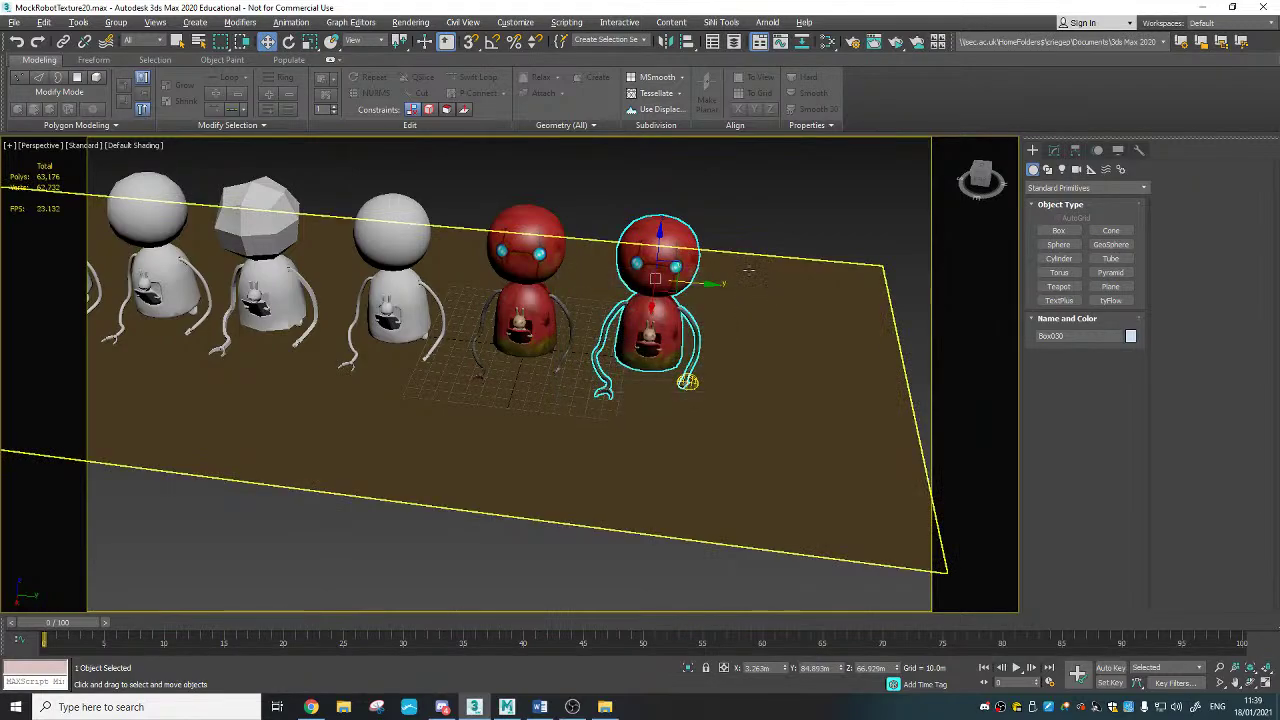
Step: Add an Arnold Standard Surface material below the existing materials in the Slate Material Editor and collapse its node
middle_click_drag(751, 267, 690, 254)
key("m")
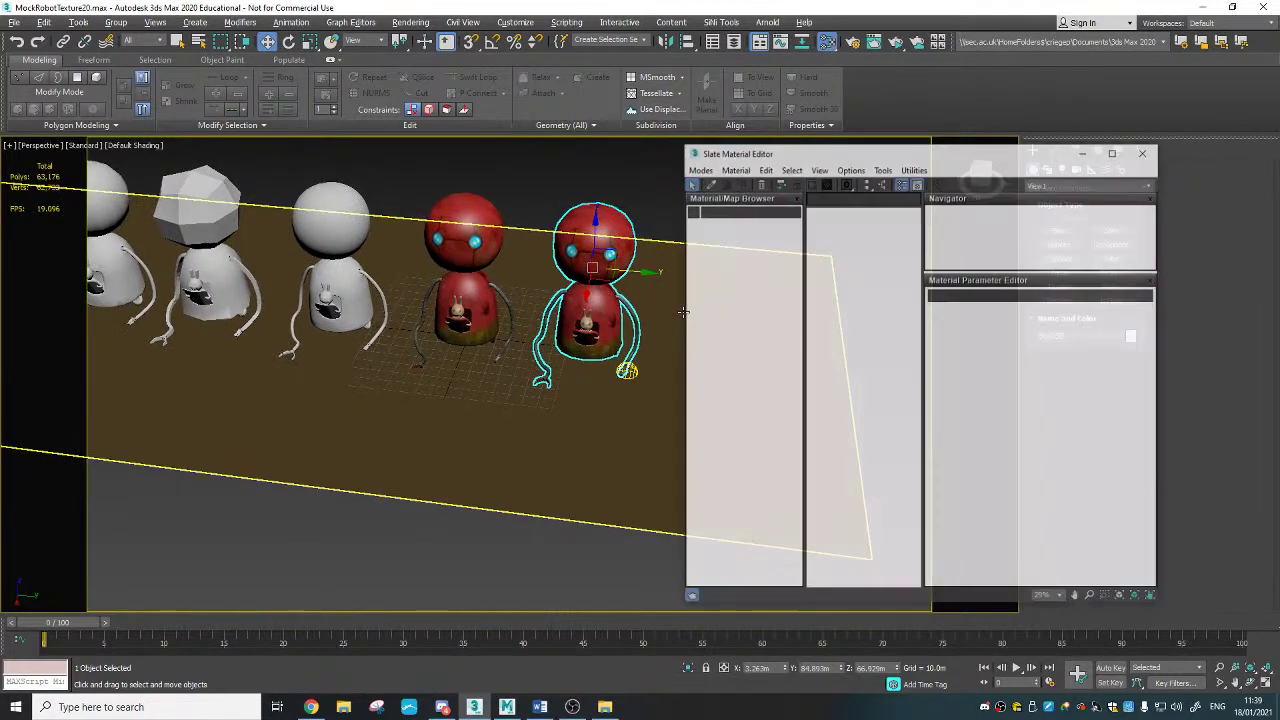
left_click_drag(944, 154, 369, 188)
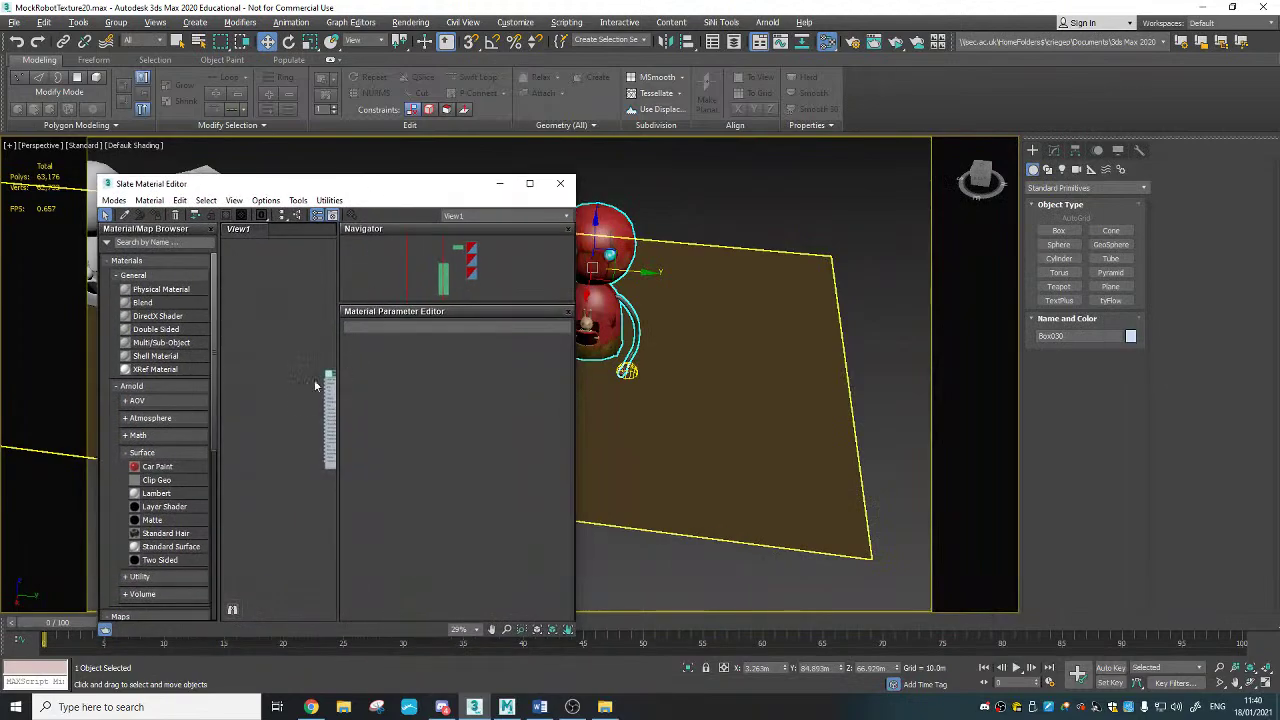
scroll(277, 369, "up", 2)
scroll(205, 362, "down", 2)
mouse_move(278, 407)
middle_mouse_down()
mouse_move(234, 394)
mouse_move(264, 392)
middle_mouse_up()
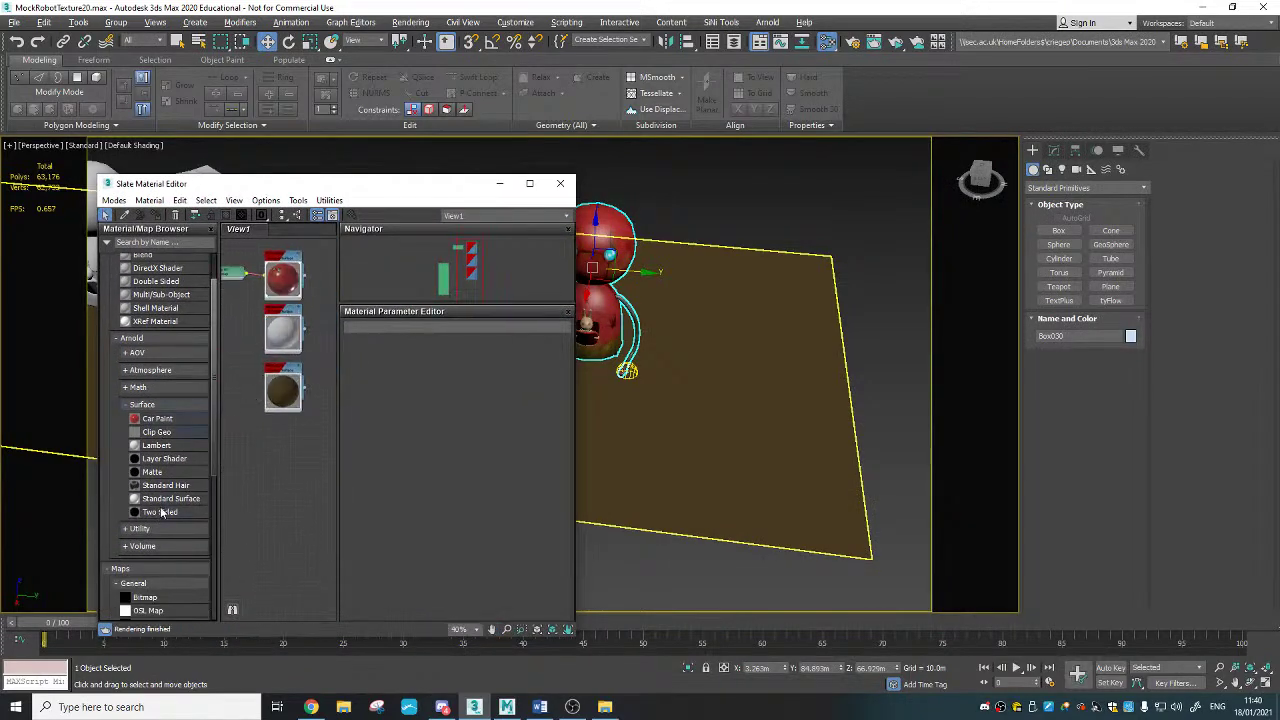
left_click_drag(270, 481, 279, 440)
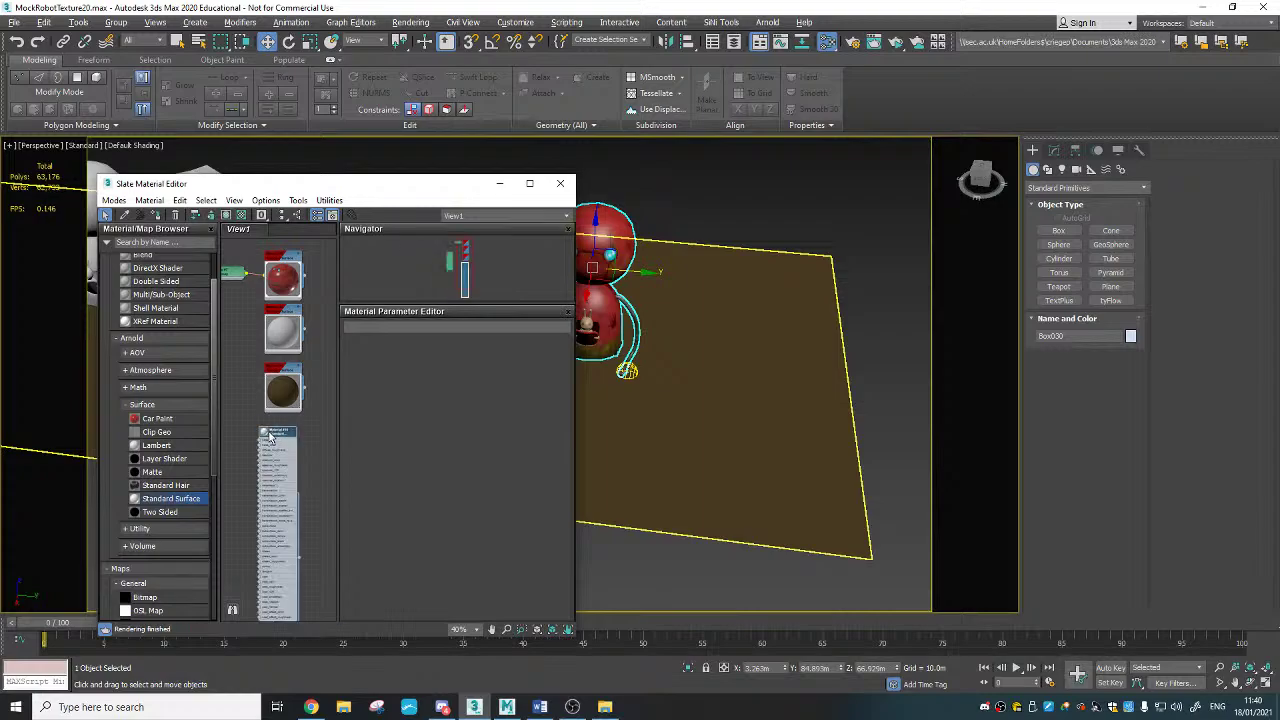
double_click(265, 436)
left_click(294, 432)
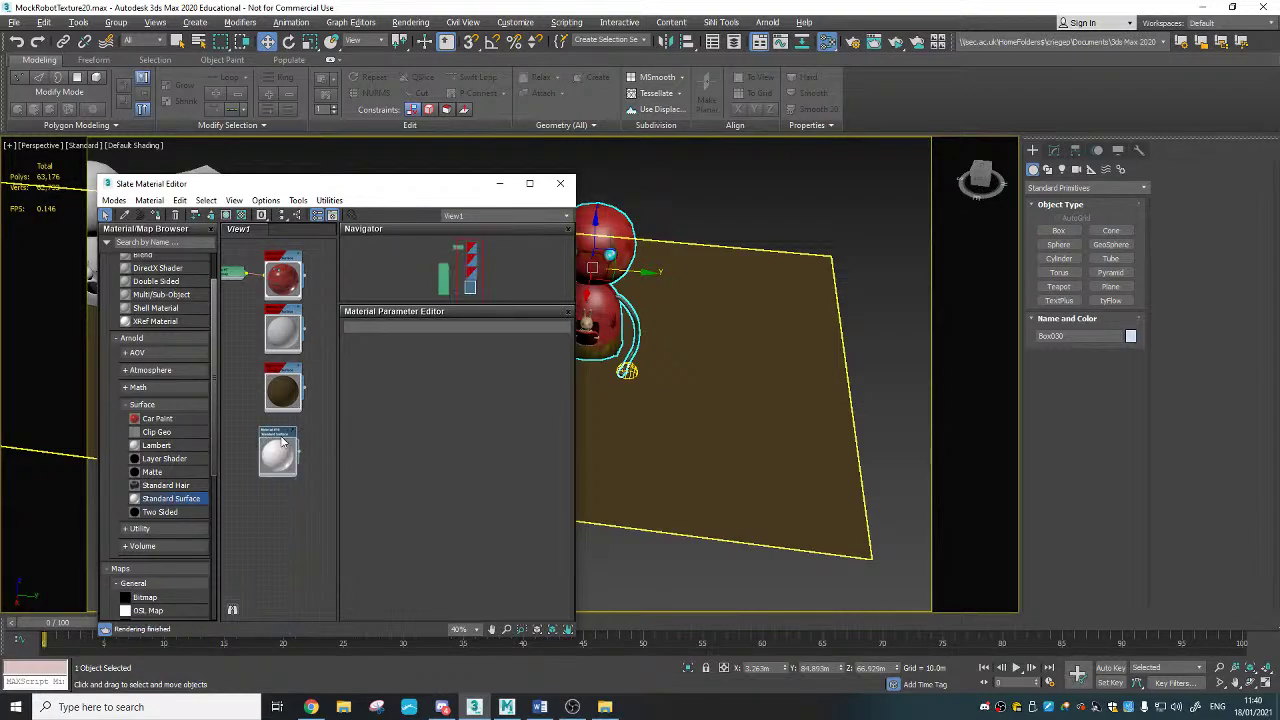
Step: Open the new Standard Surface material's parameters and assign a Bitmap map to its base color
scroll(288, 436, "up", 1)
scroll(288, 436, "up", 1)
double_click(293, 408)
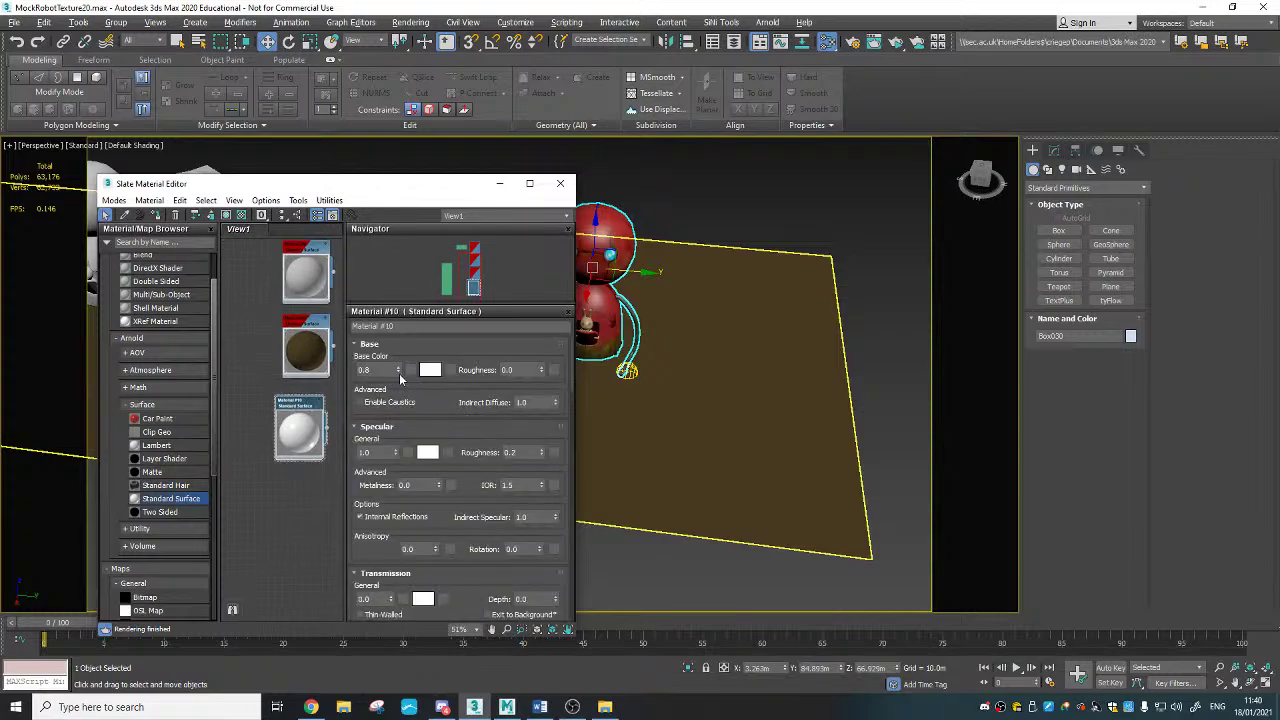
left_click(452, 370)
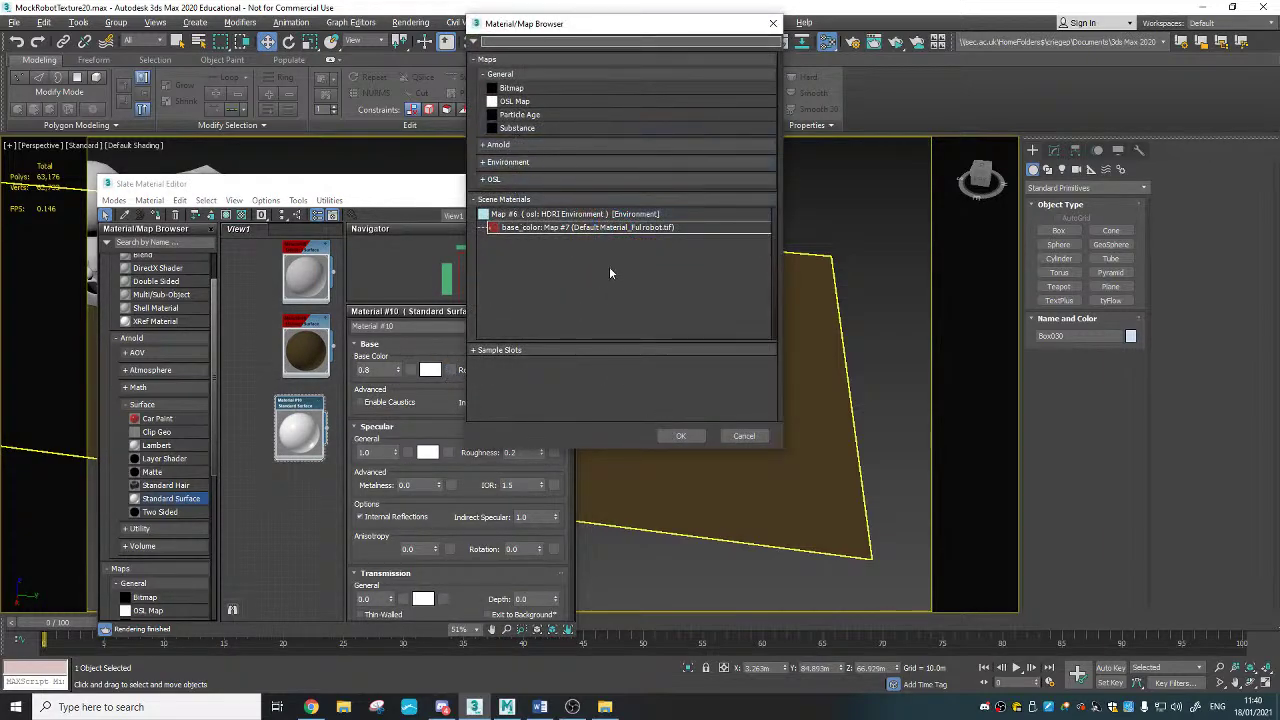
double_click(563, 88)
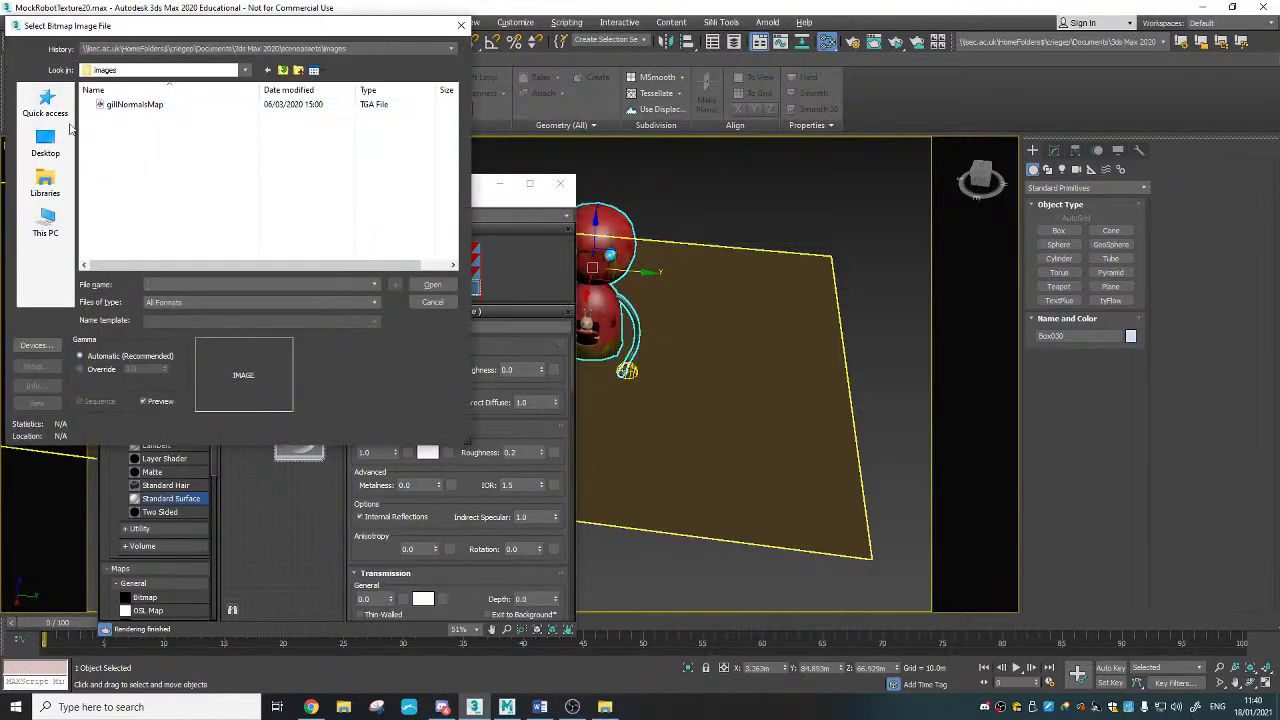
Step: Load "Default Material_Default Material_Paint Layer 1 merged 2 merged" from the desktop Robot folder's "Robo exp Mud-files" subfolder, using collapsed layers
left_click(45, 145)
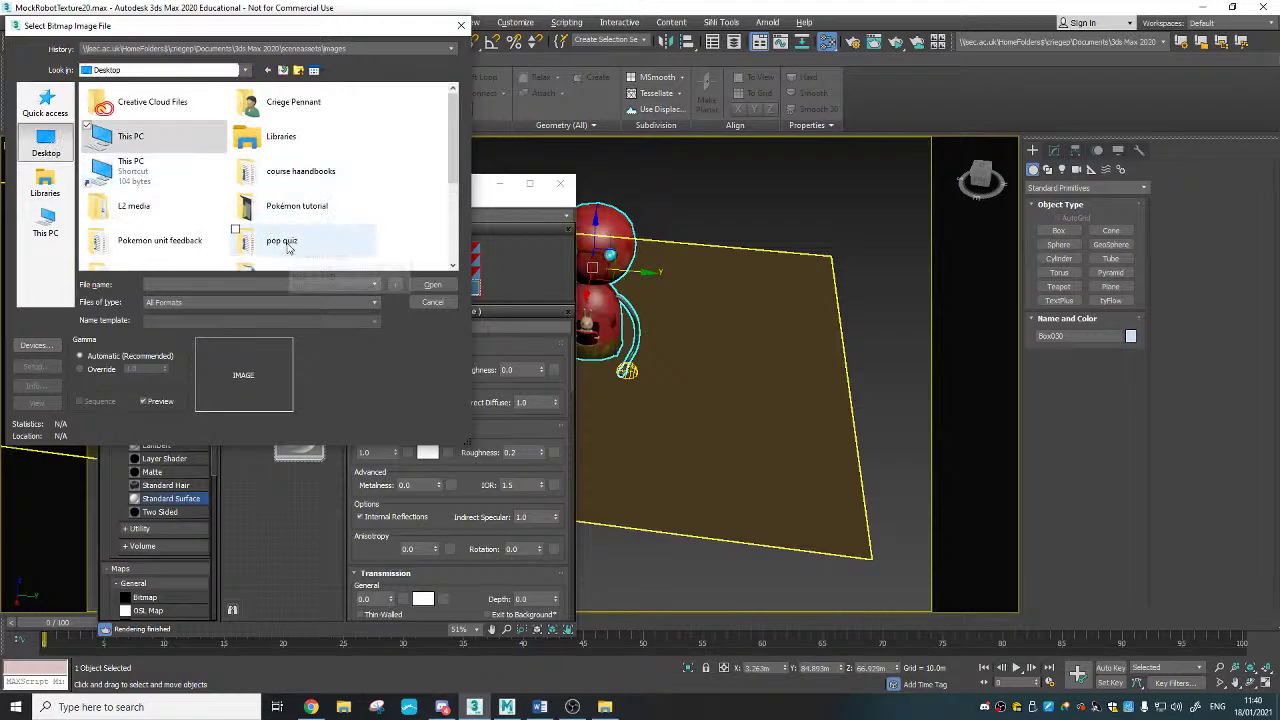
scroll(288, 248, "down", 1)
double_click(263, 190)
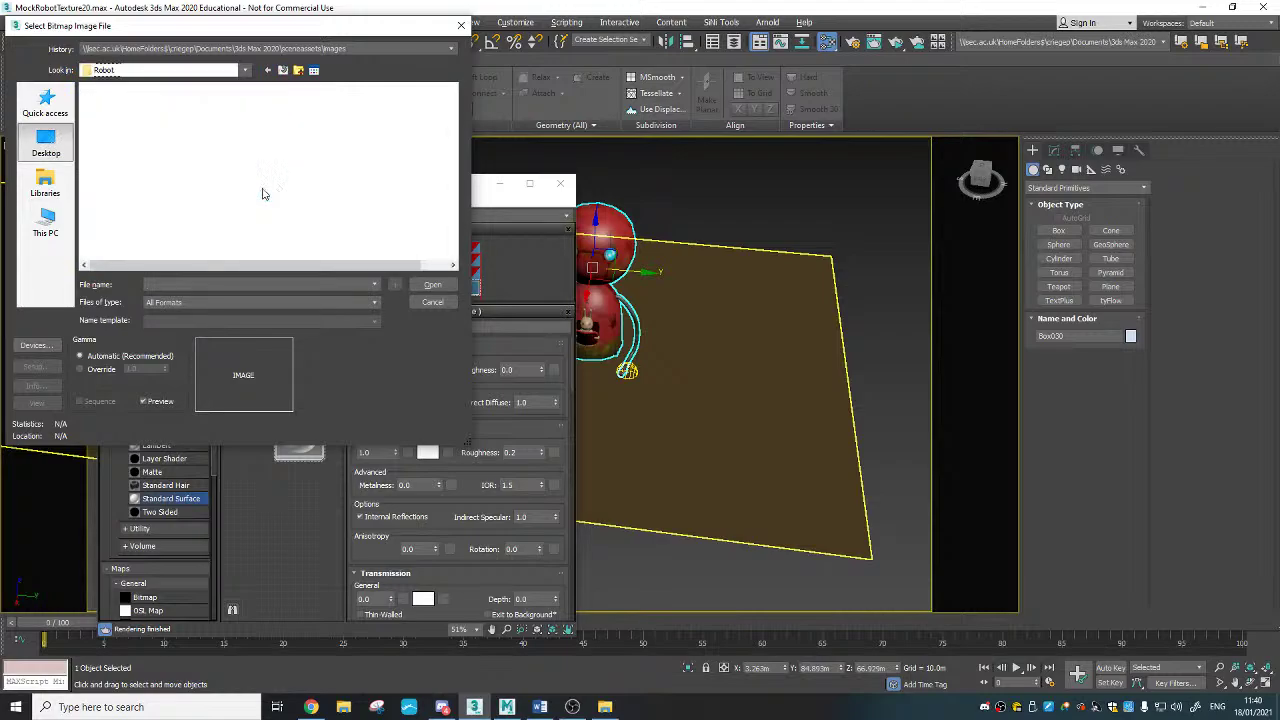
double_click(140, 103)
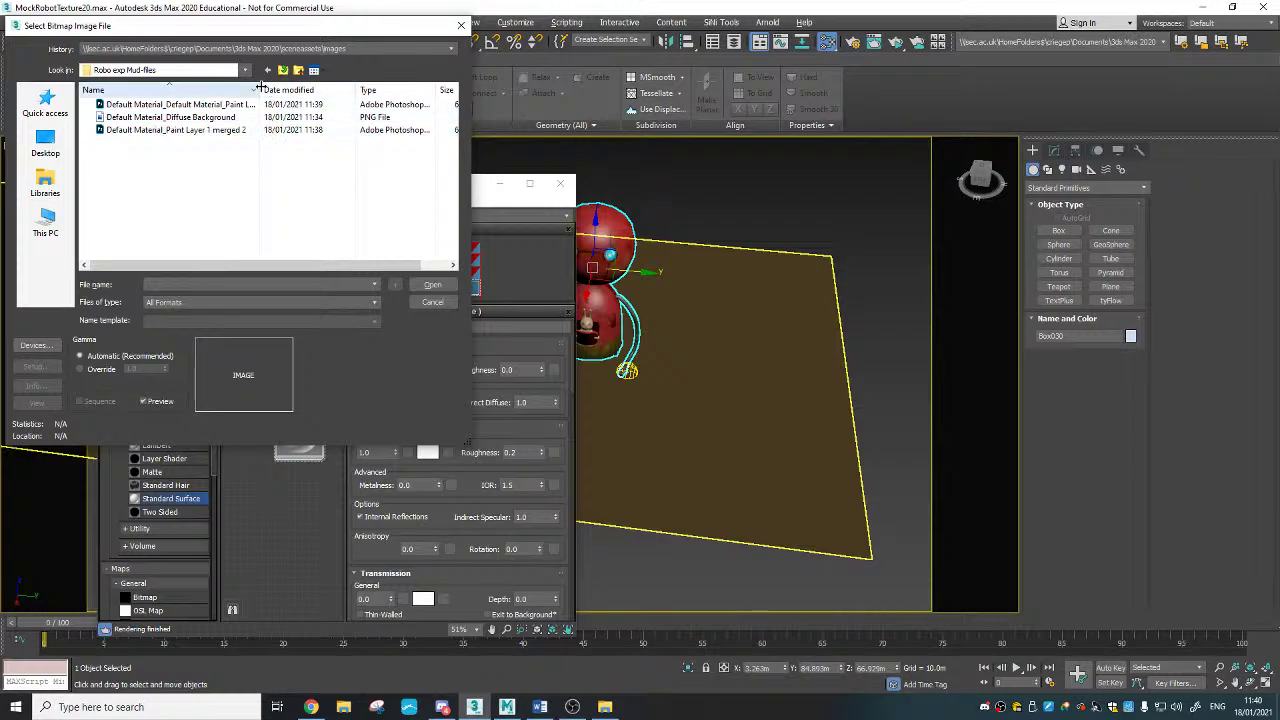
left_click_drag(259, 88, 356, 90)
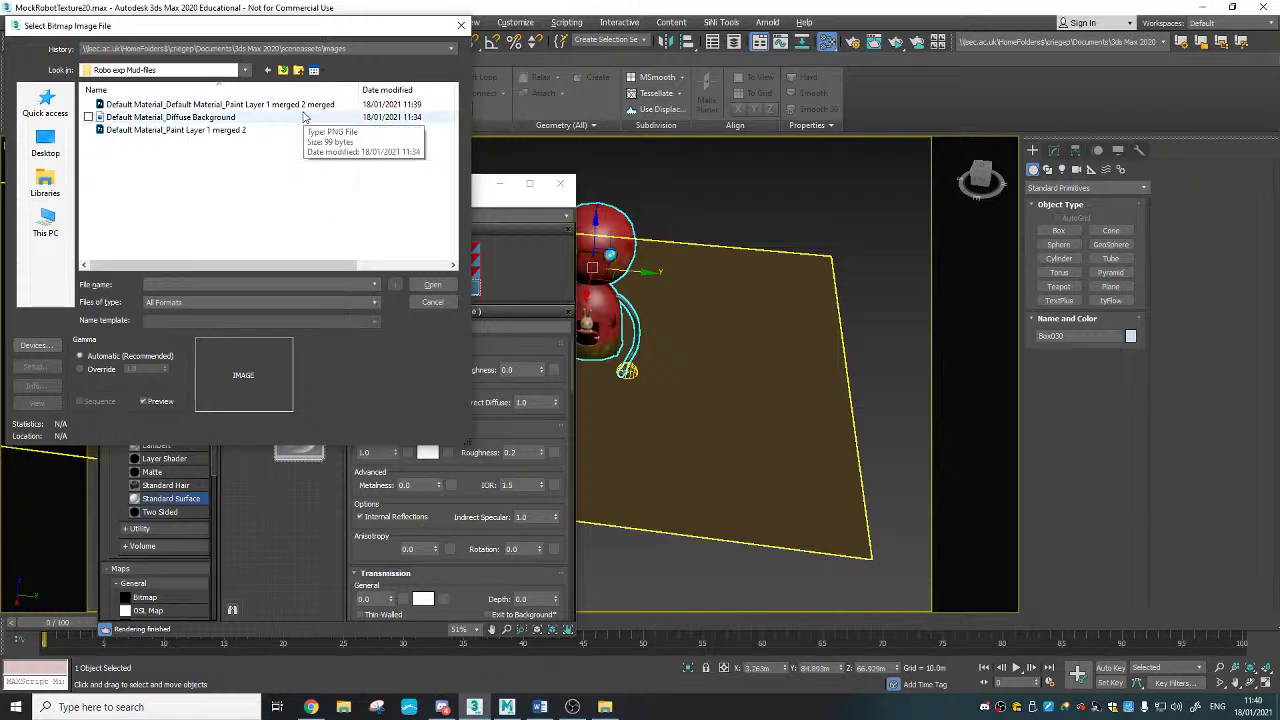
left_click(302, 106)
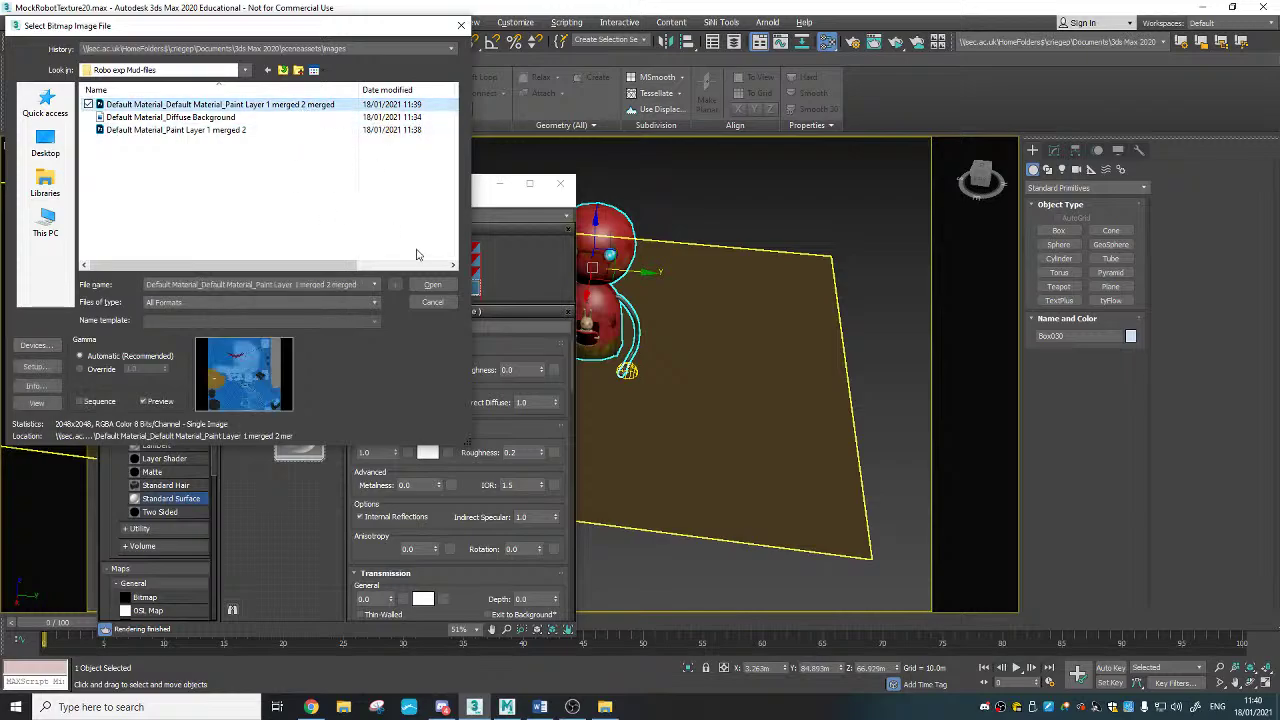
left_click(432, 286)
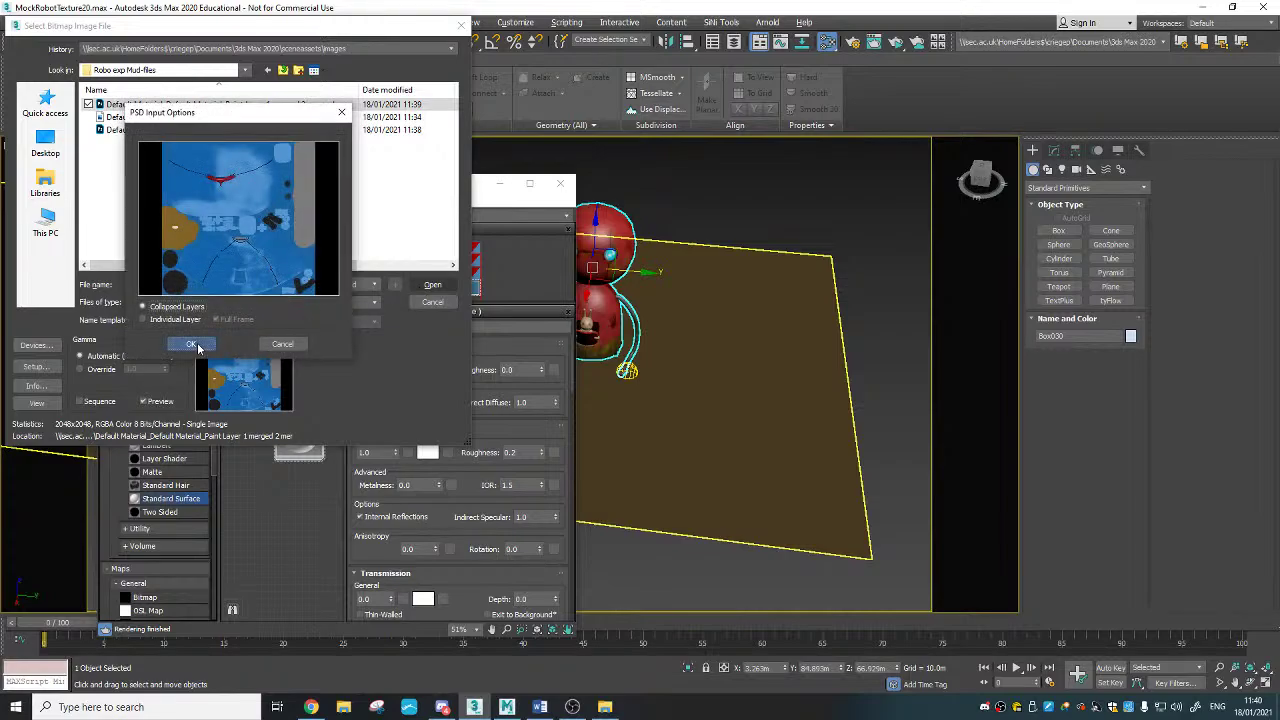
left_click(191, 344)
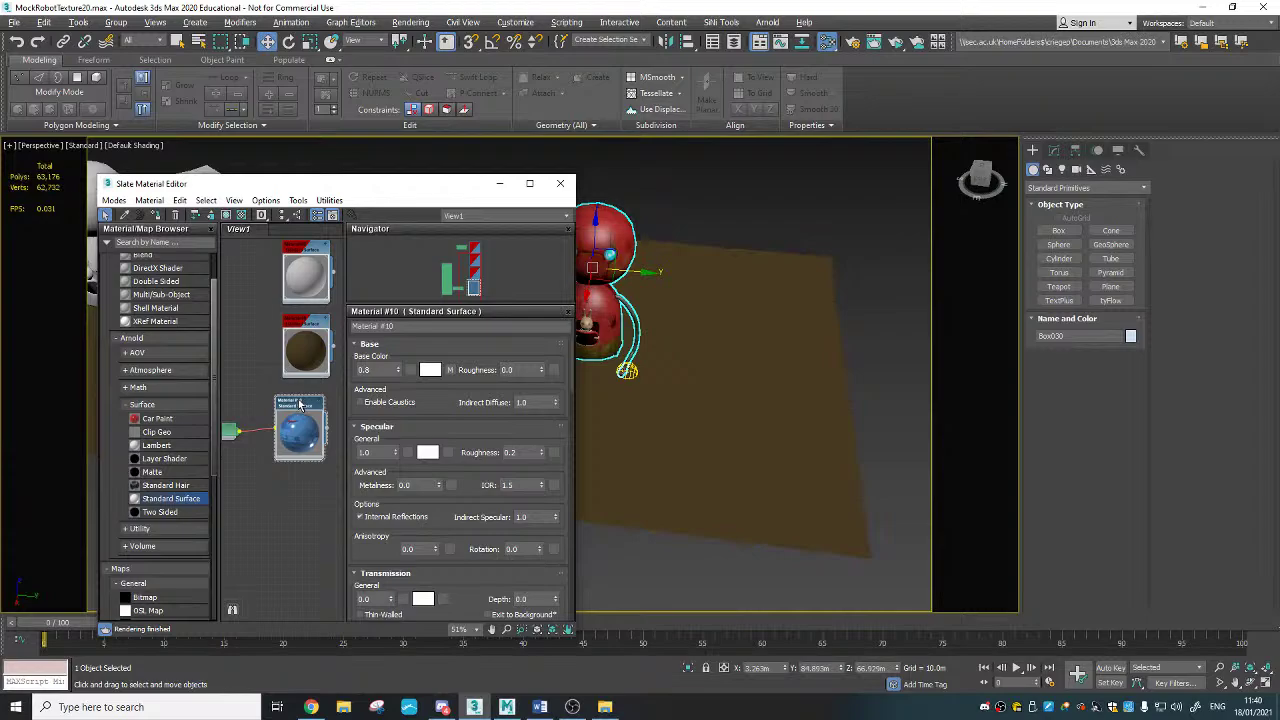
Step: Assign the blue-textured material to the cloned robot, show it shaded in the viewport and close the material editor
left_click(157, 216)
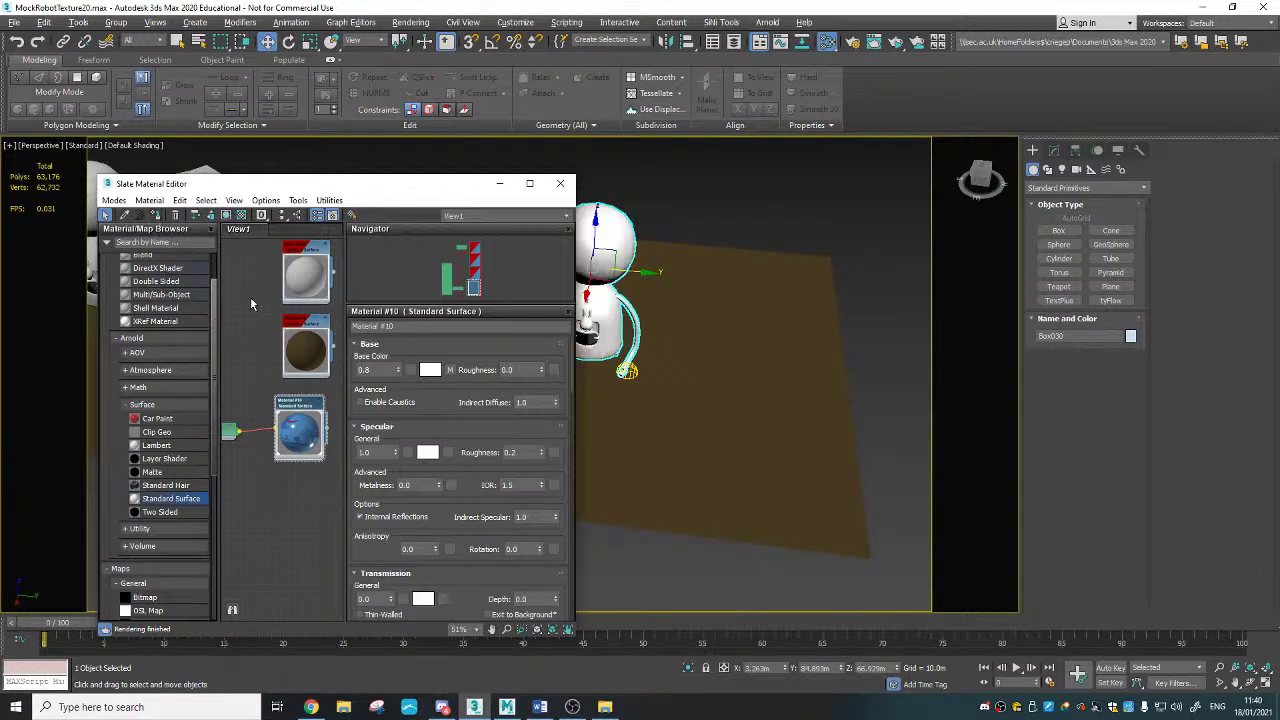
left_click(226, 216)
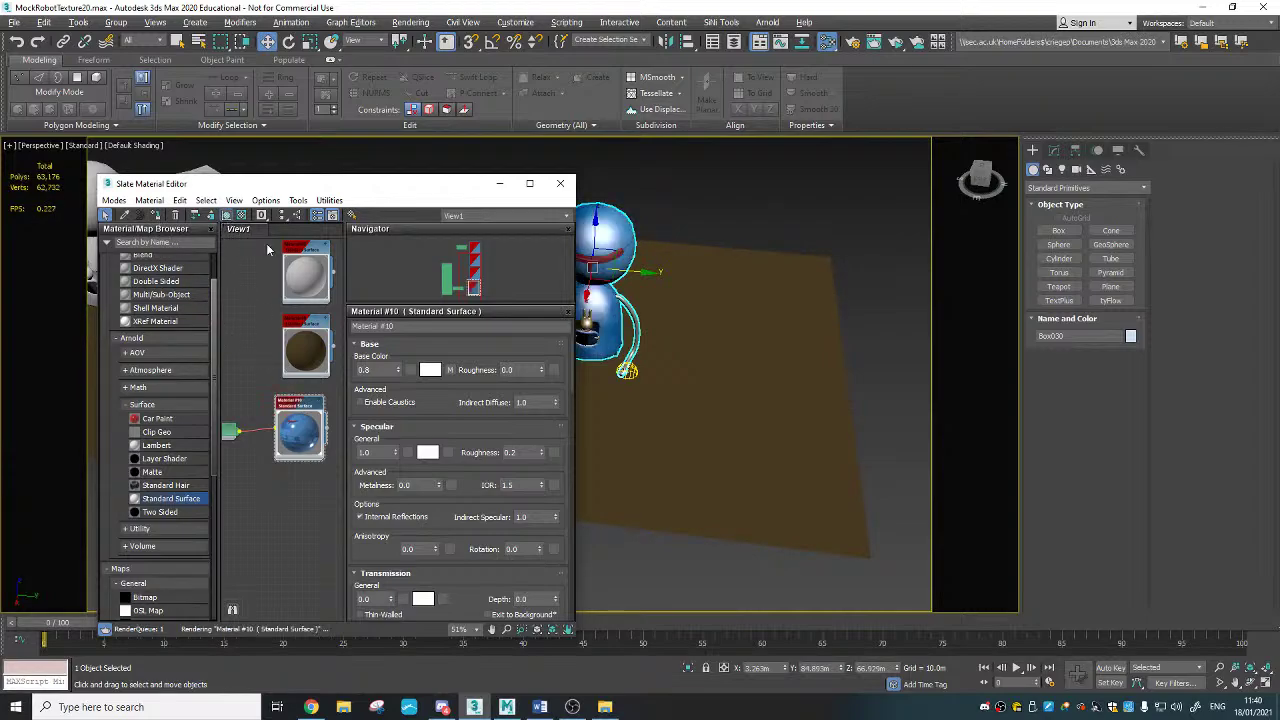
left_click(563, 186)
left_click(689, 194)
middle_click_drag(689, 194, 641, 340, "alt")
scroll(641, 340, "up", 3)
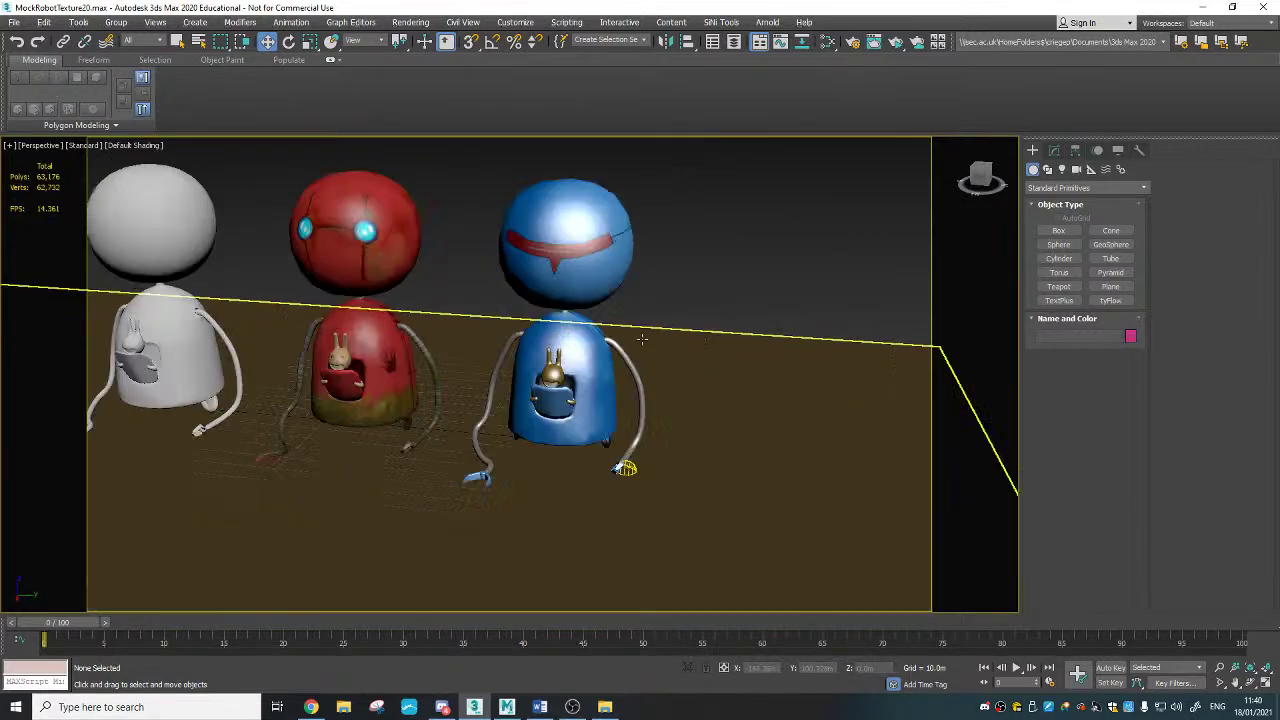
scroll(641, 340, "up", 2)
scroll(641, 340, "down", 2)
Step: Set the blue robot material's general specular value to 0 and close the material editor
left_click(586, 368)
key("m")
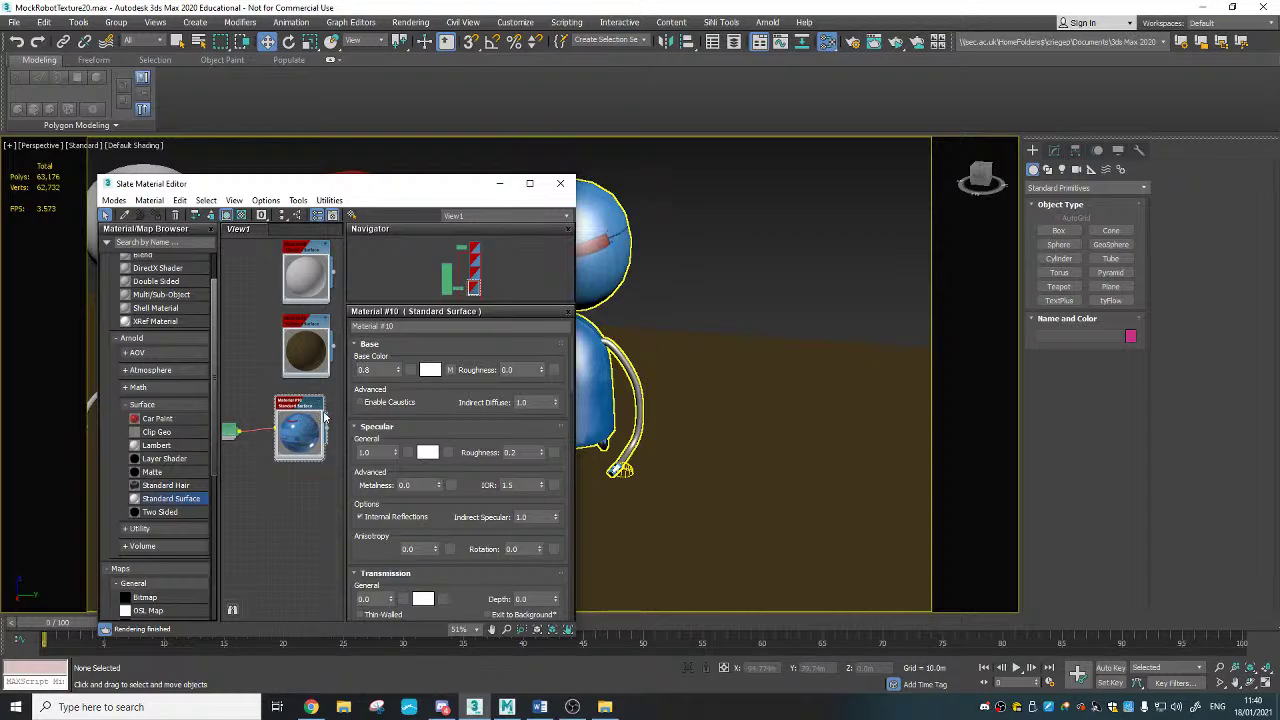
right_click(397, 456)
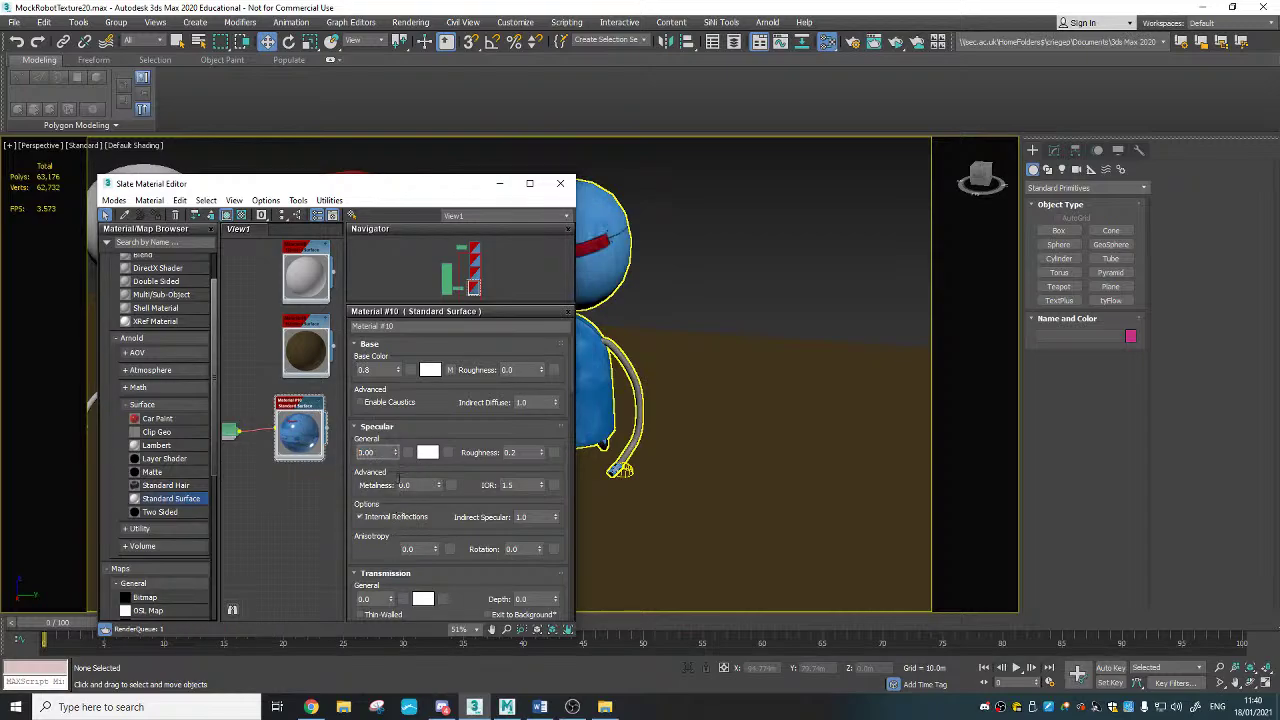
left_click(560, 183)
Step: Frame the white, red and blue robots from the front and start an ActiveShade render with Arnold
middle_click_drag(613, 321, 634, 417, "alt")
scroll(597, 324, "up", 4)
middle_click_drag(640, 418, 661, 397, "alt")
scroll(661, 397, "down", 3)
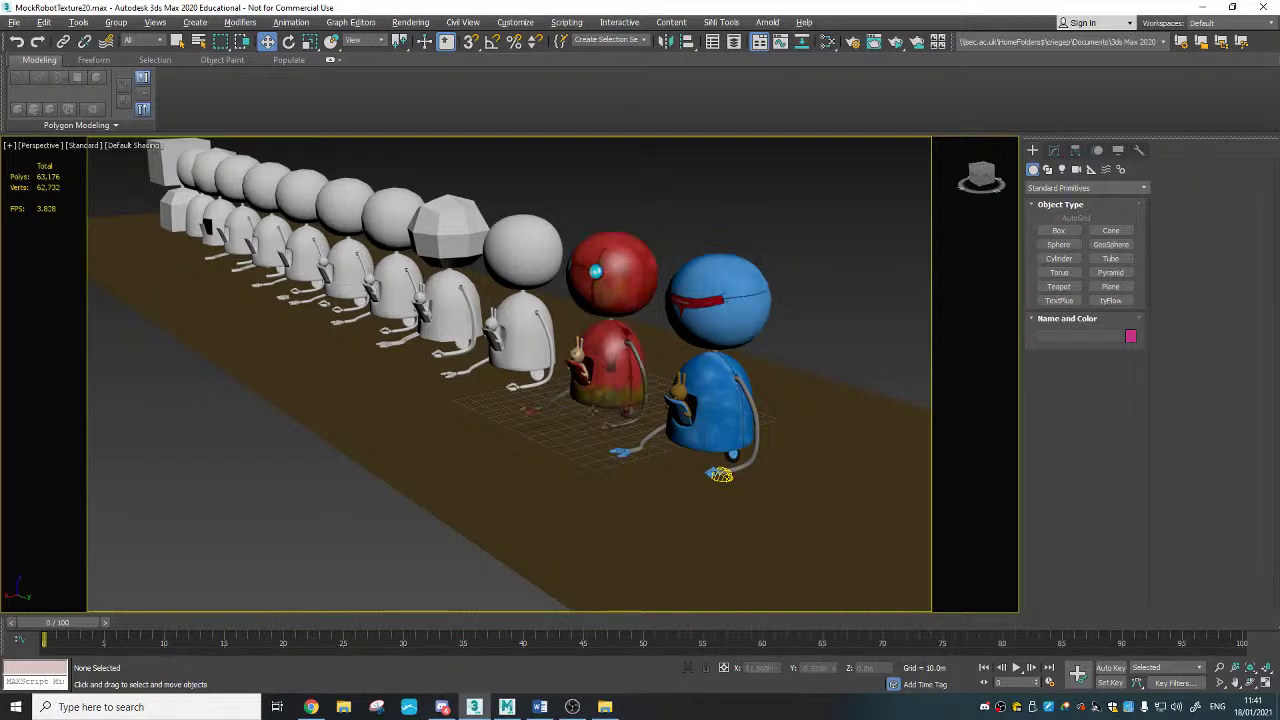
mouse_move(692, 416)
middle_mouse_down("alt")
mouse_move(648, 401)
mouse_move(689, 404)
mouse_move(679, 412)
middle_mouse_up("alt")
scroll(690, 404, "up", 5)
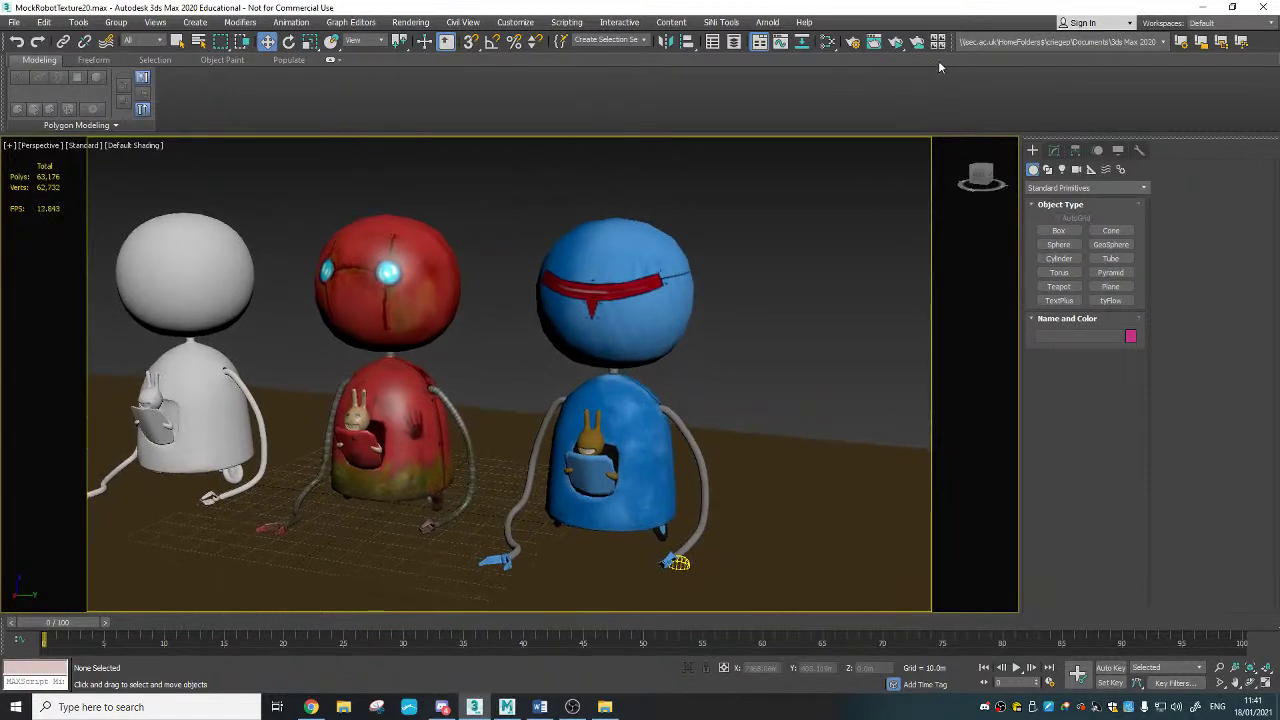
left_click(851, 43)
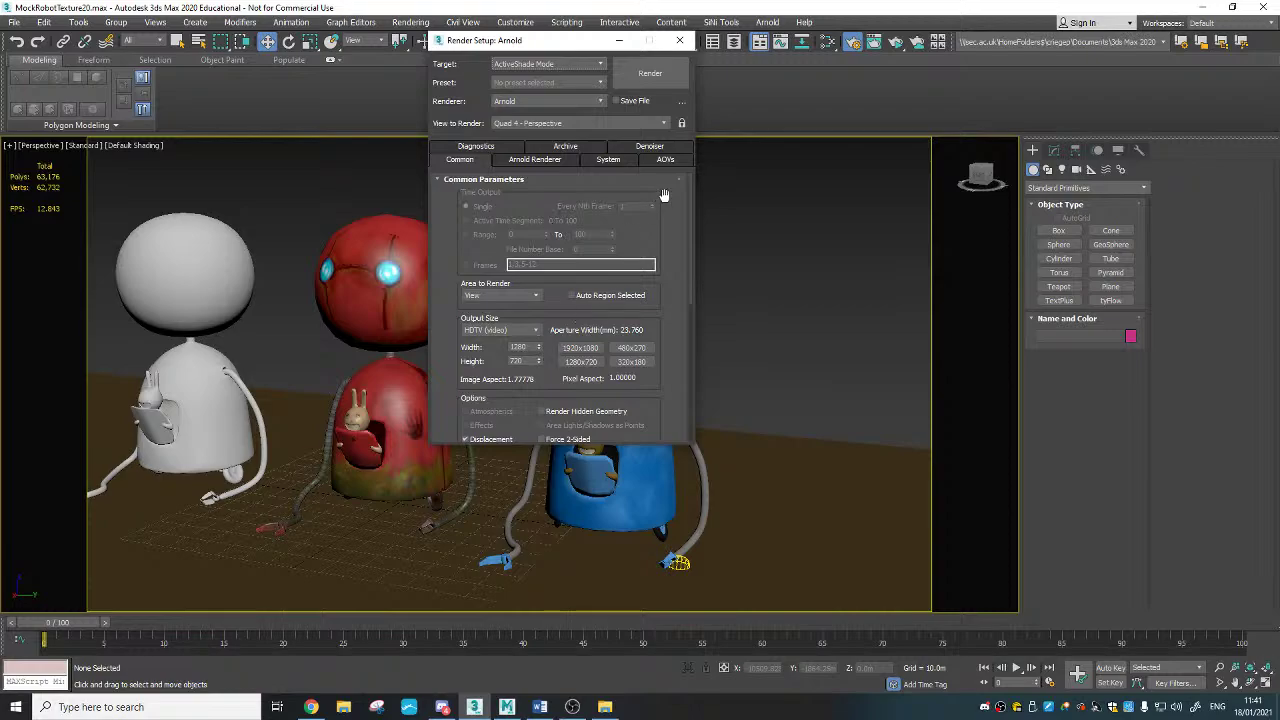
left_click(680, 40)
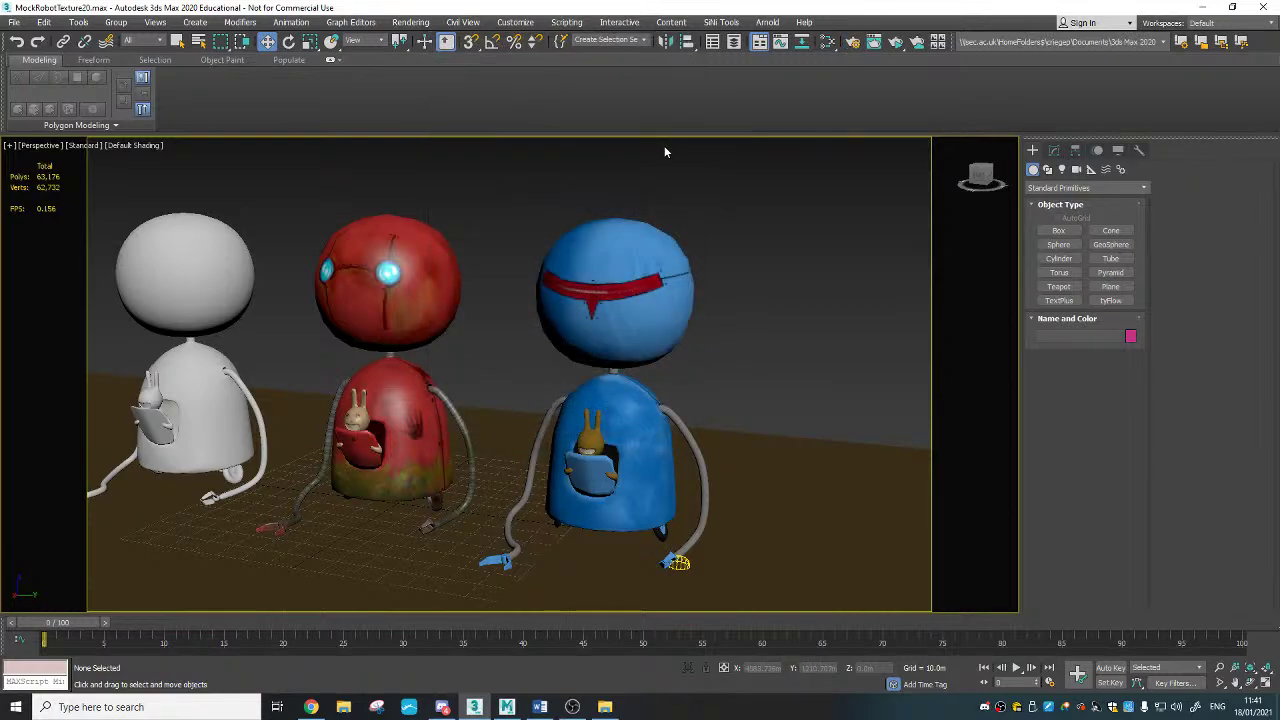
left_click(895, 41)
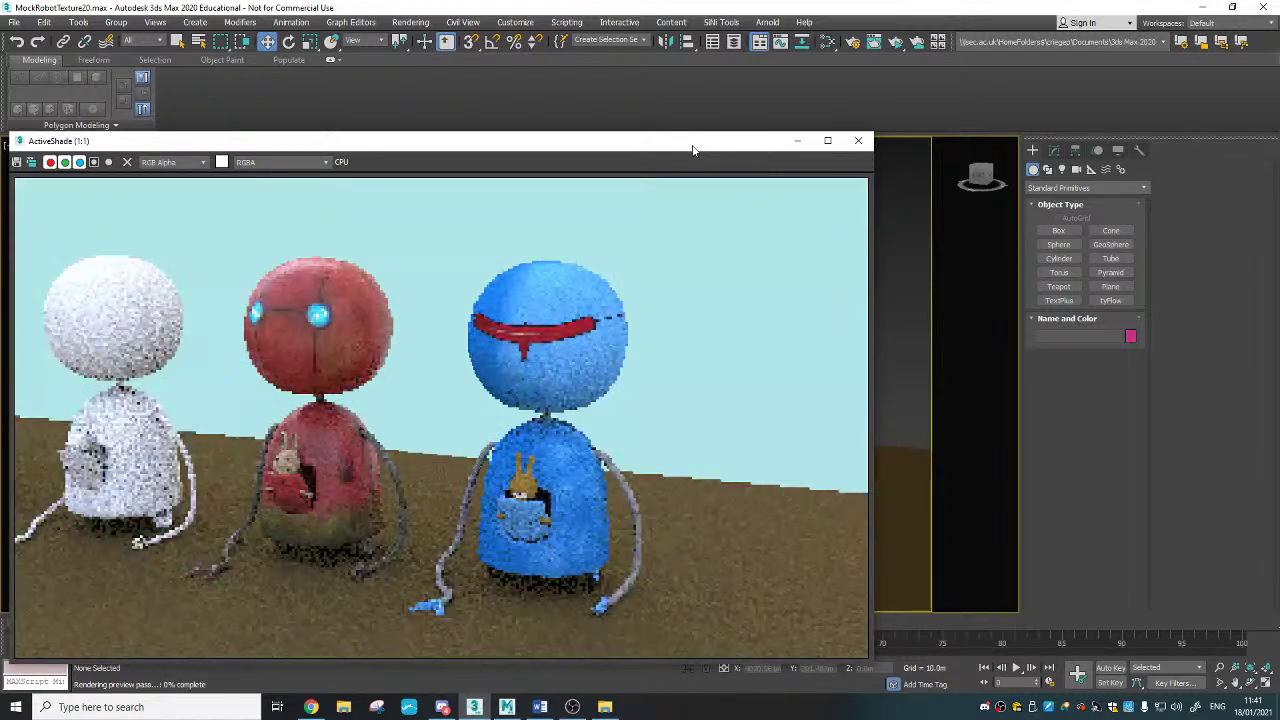
Step: Compare the blue robot's texture with the red and white robots in the ActiveShade render, then close it
left_click_drag(693, 149, 730, 89)
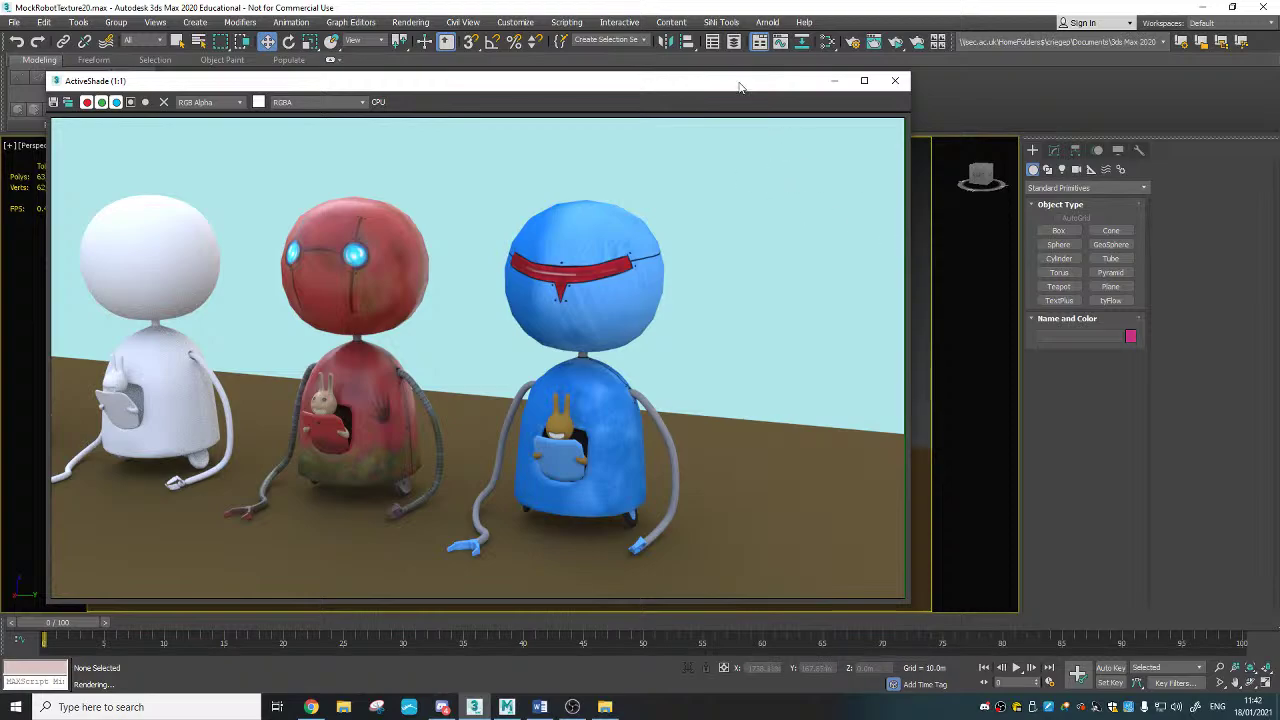
left_click_drag(743, 88, 924, 250)
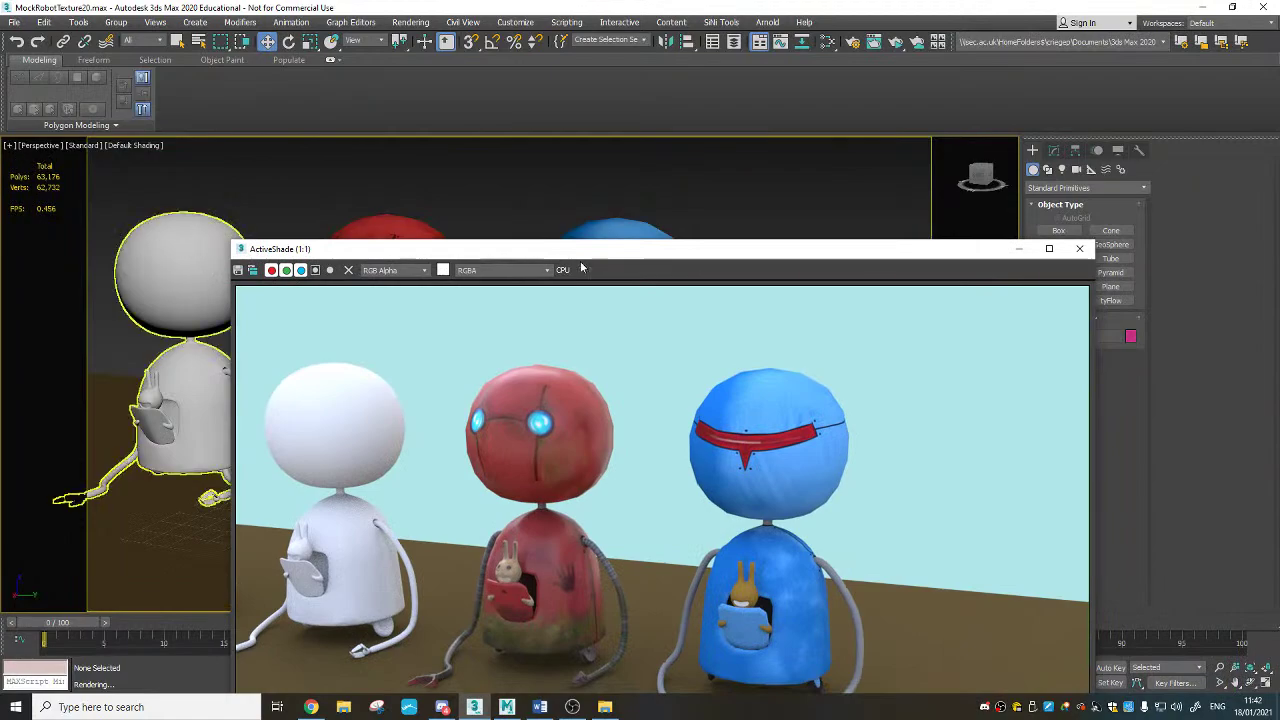
left_click(221, 245)
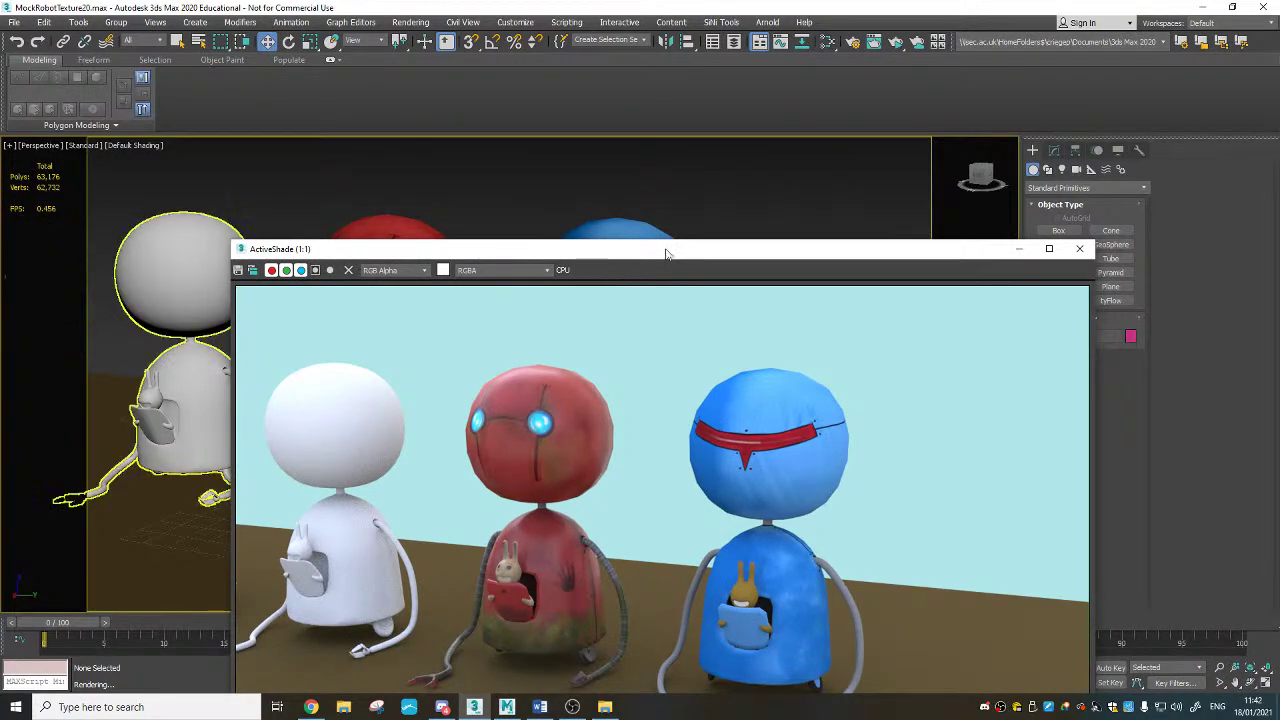
left_click_drag(666, 253, 569, 118)
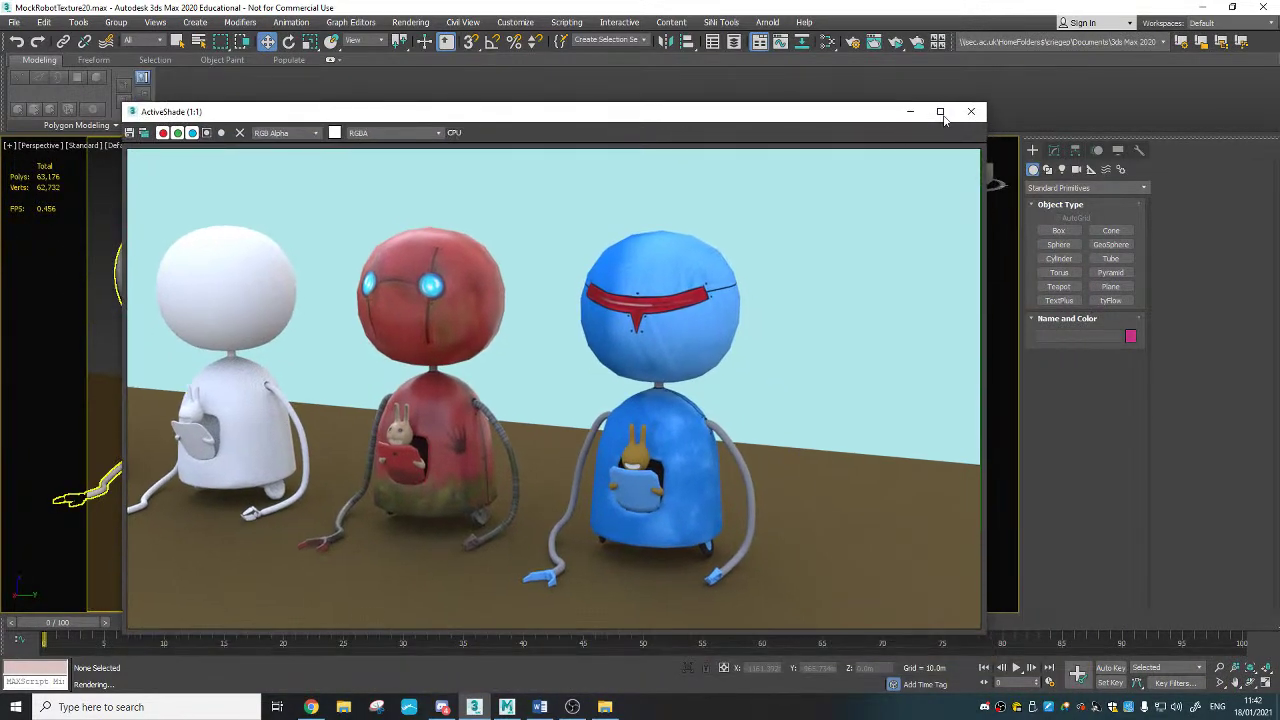
left_click(966, 109)
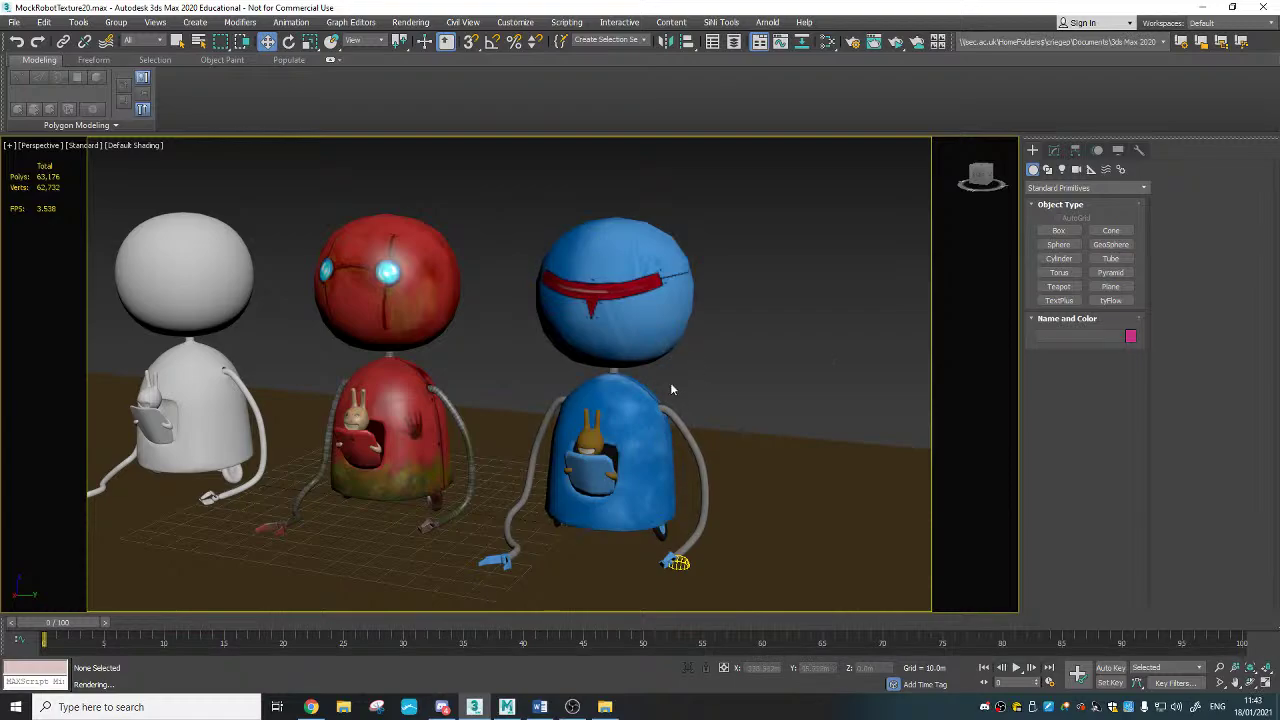
Step: Display edged faces and inspect the mesh around the blue robot's head, neck, torso and rabbit
key("F4")
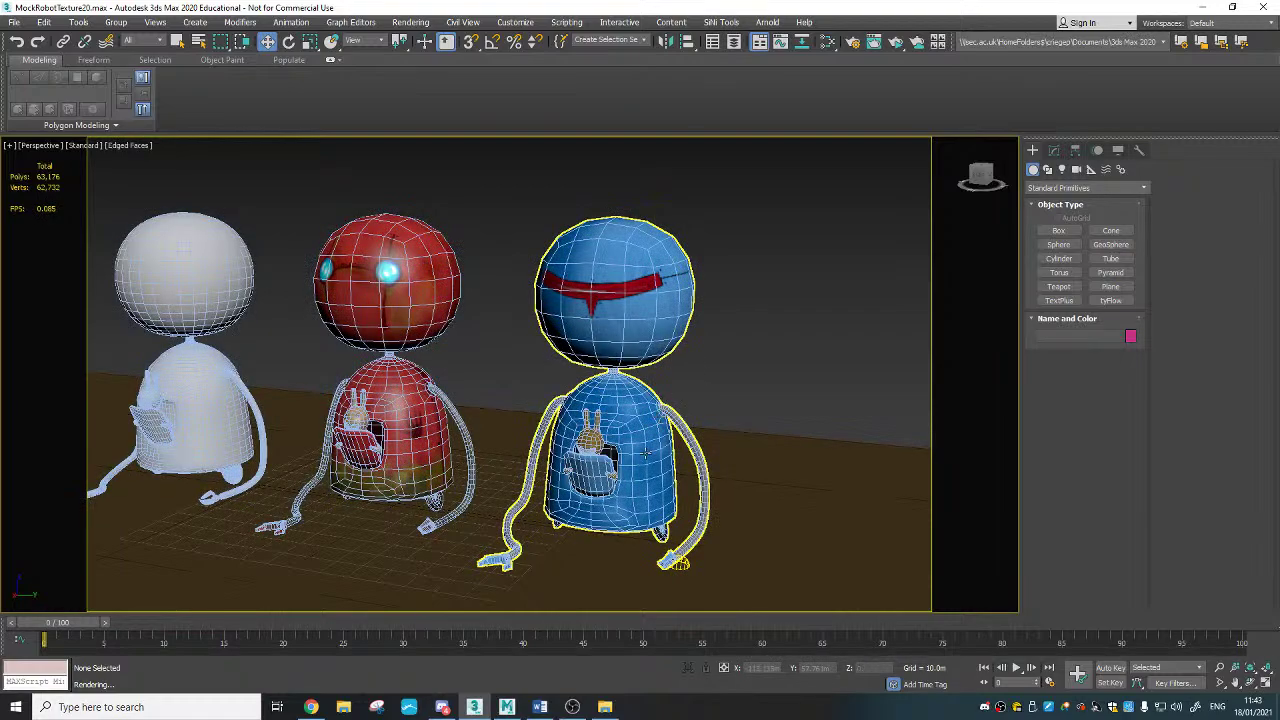
scroll(658, 415, "up", 3)
scroll(624, 222, "down", 5)
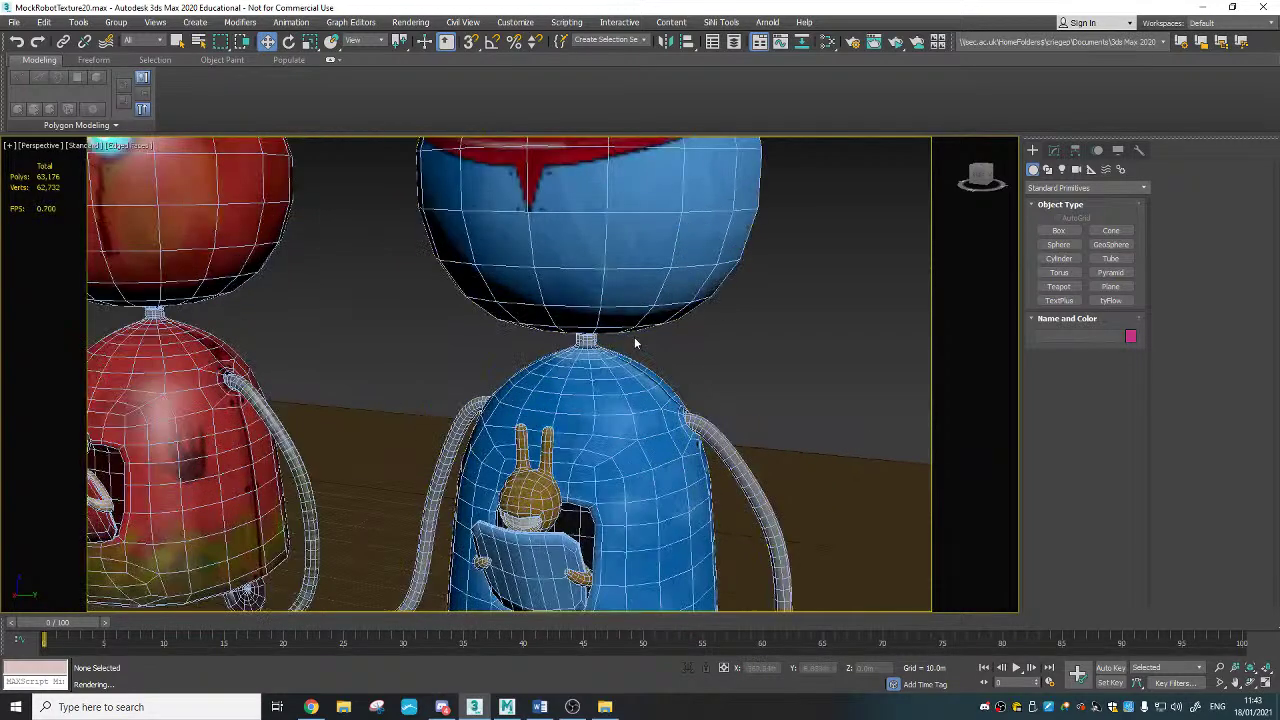
scroll(640, 355, "up", 5)
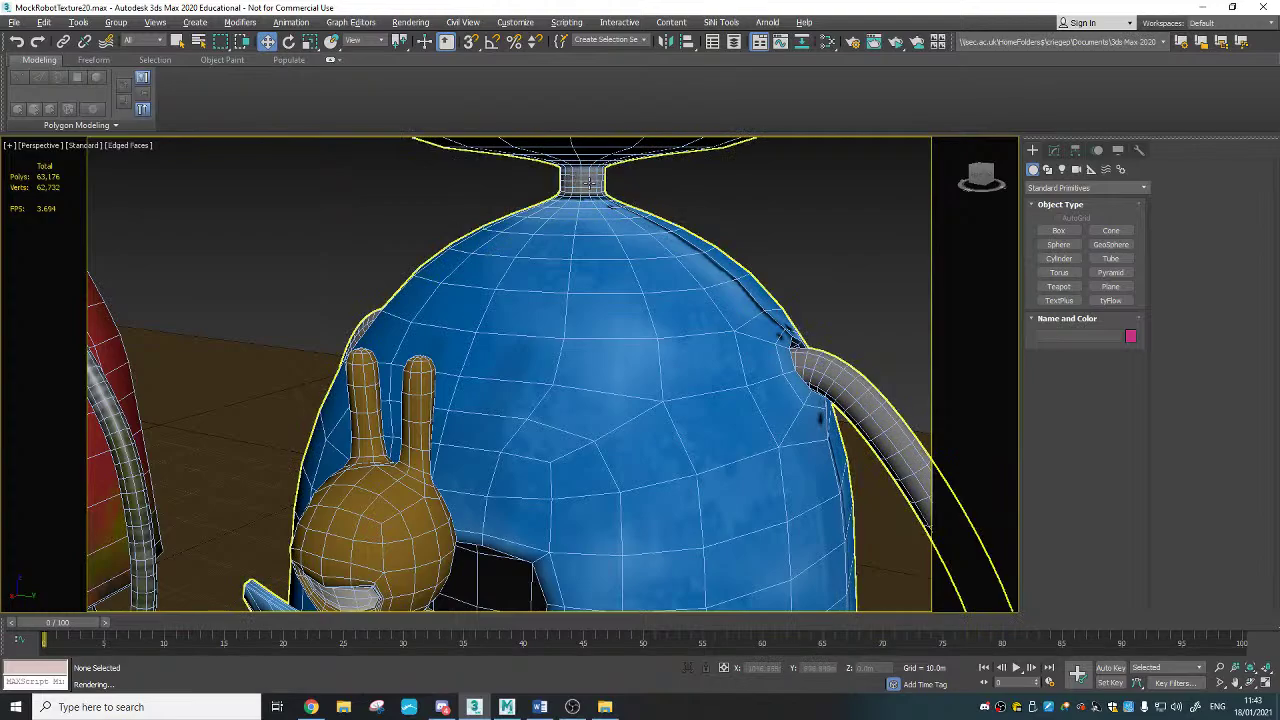
scroll(609, 321, "down", 4)
middle_click_drag(608, 323, 572, 426, "alt")
scroll(572, 426, "up", 4)
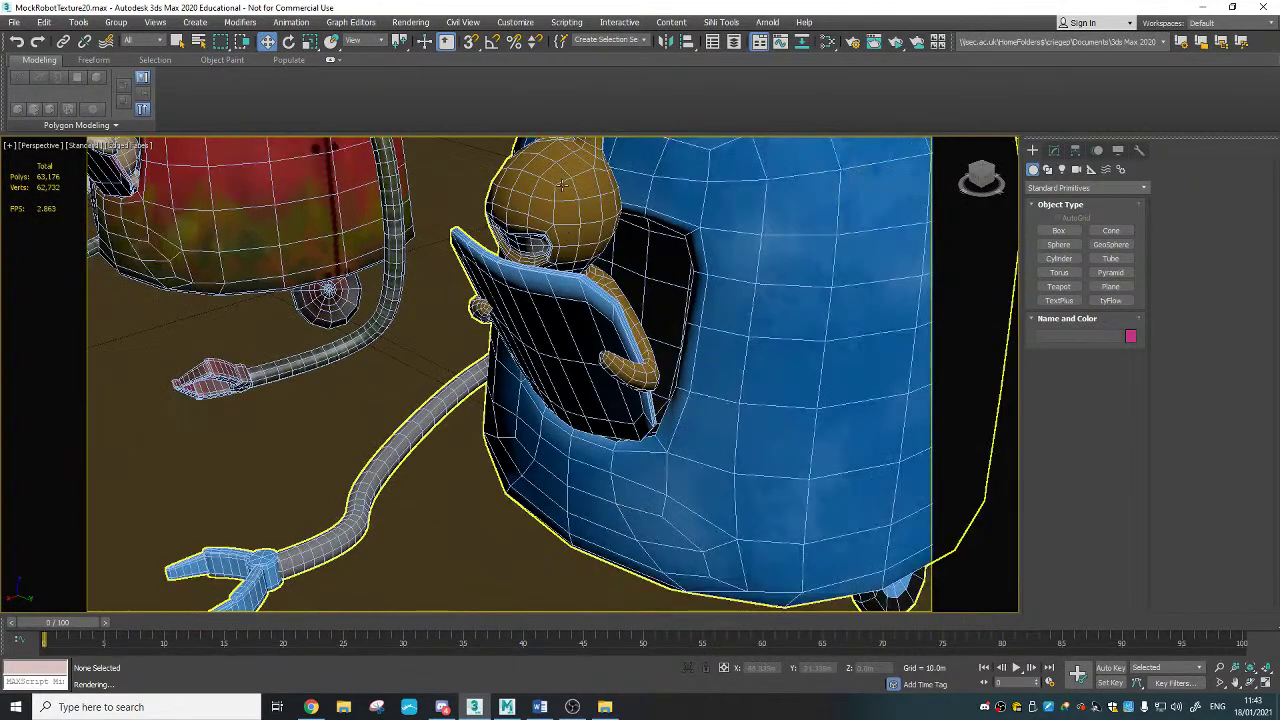
Step: Examine the mesh edges of the blue robot's lower body, wheel, arms and claws from several angles
middle_click_drag(679, 352, 662, 266)
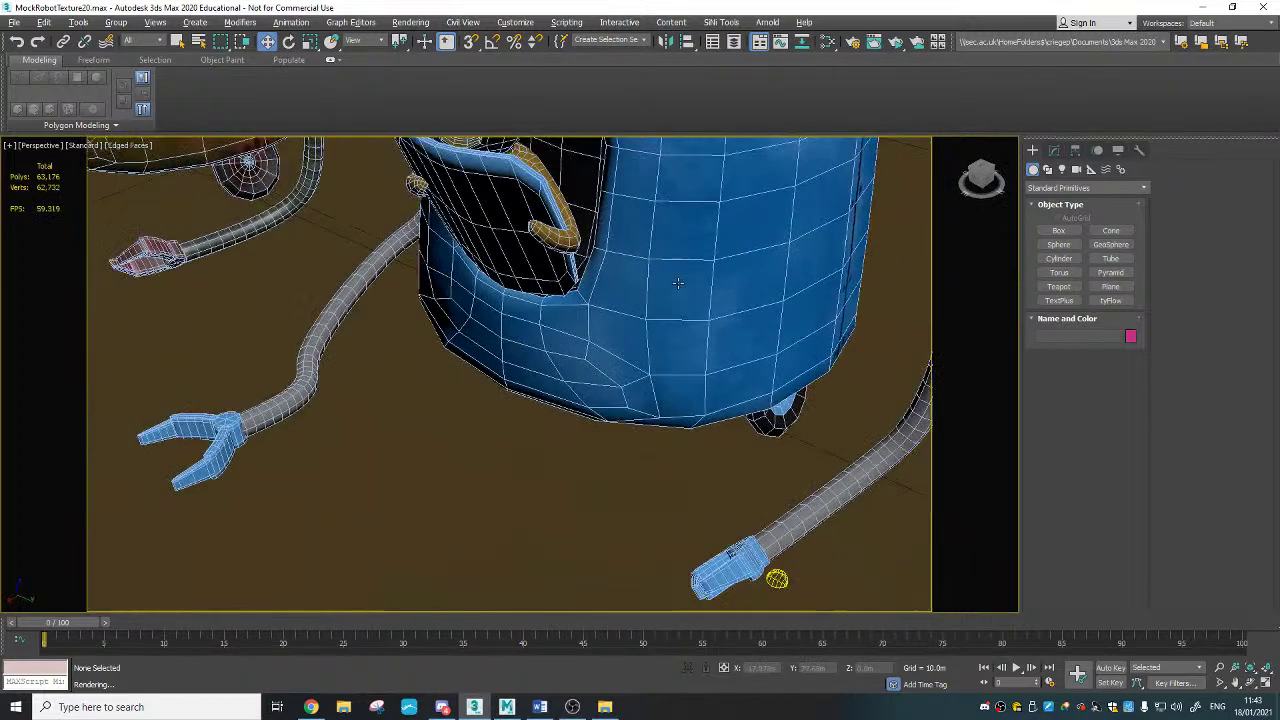
scroll(668, 275, "up", 1)
scroll(671, 279, "down", 3)
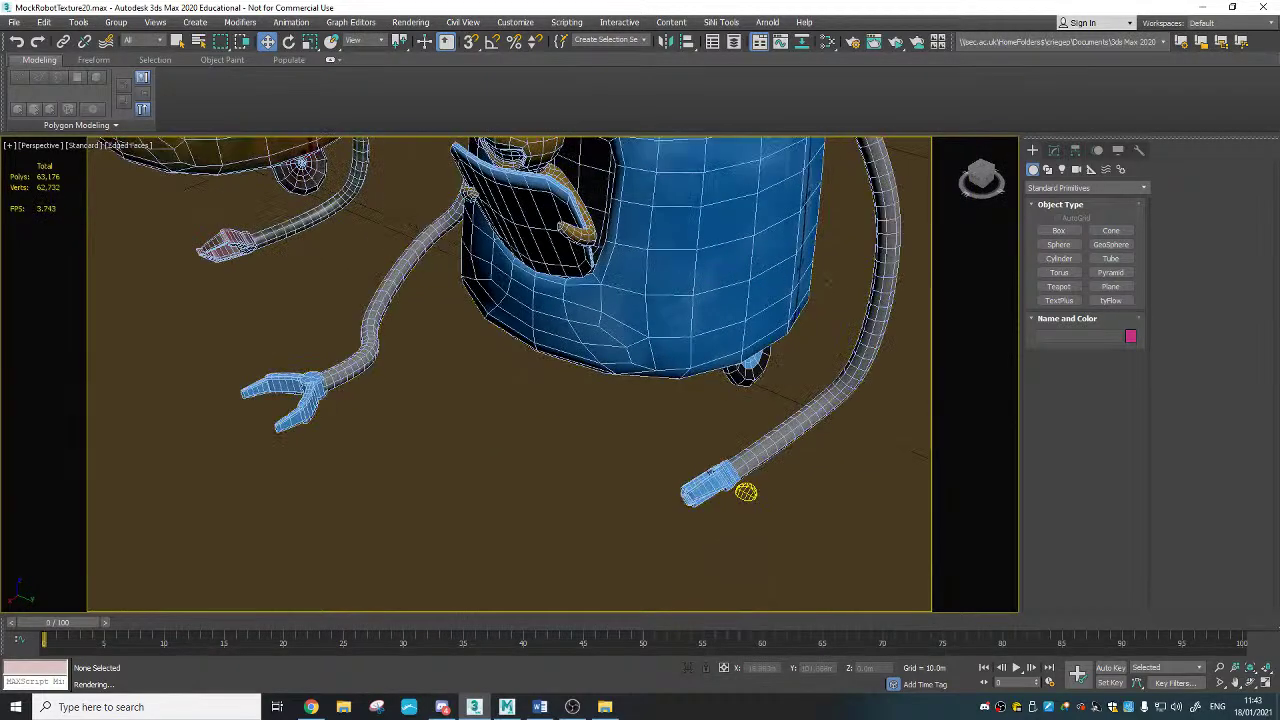
scroll(672, 517, "up", 3)
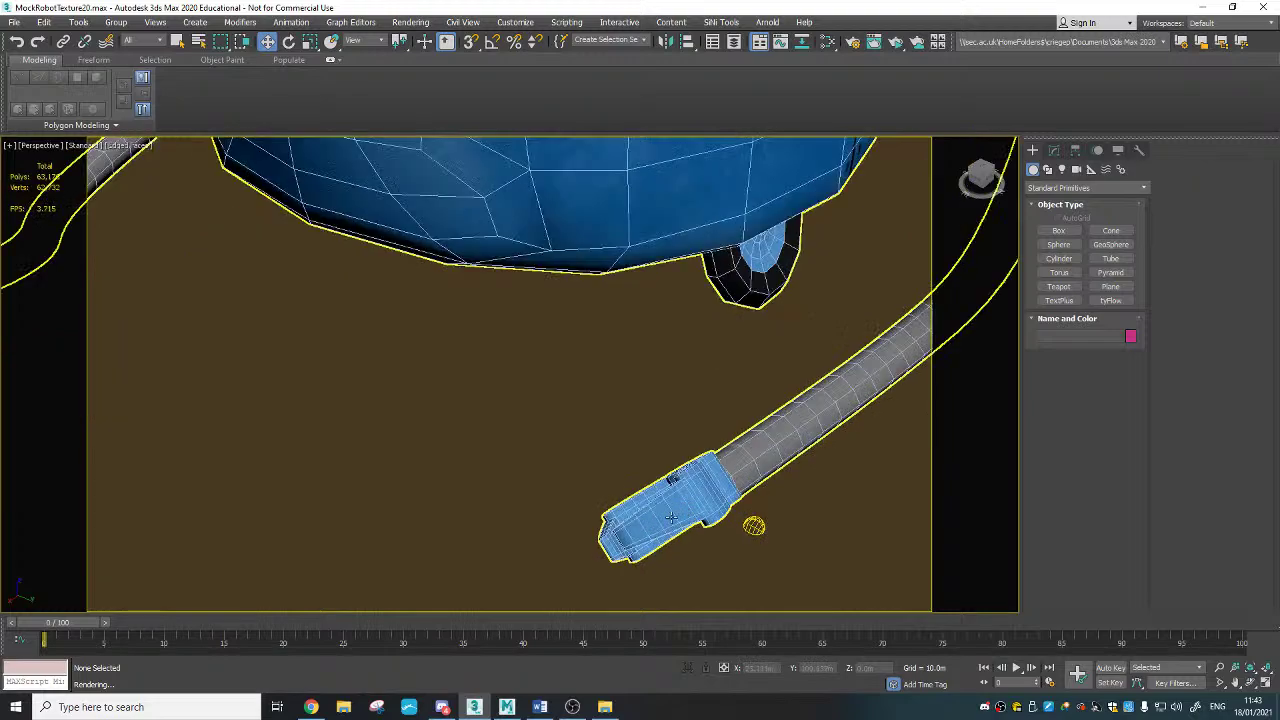
scroll(630, 522, "down", 1)
scroll(736, 449, "down", 1)
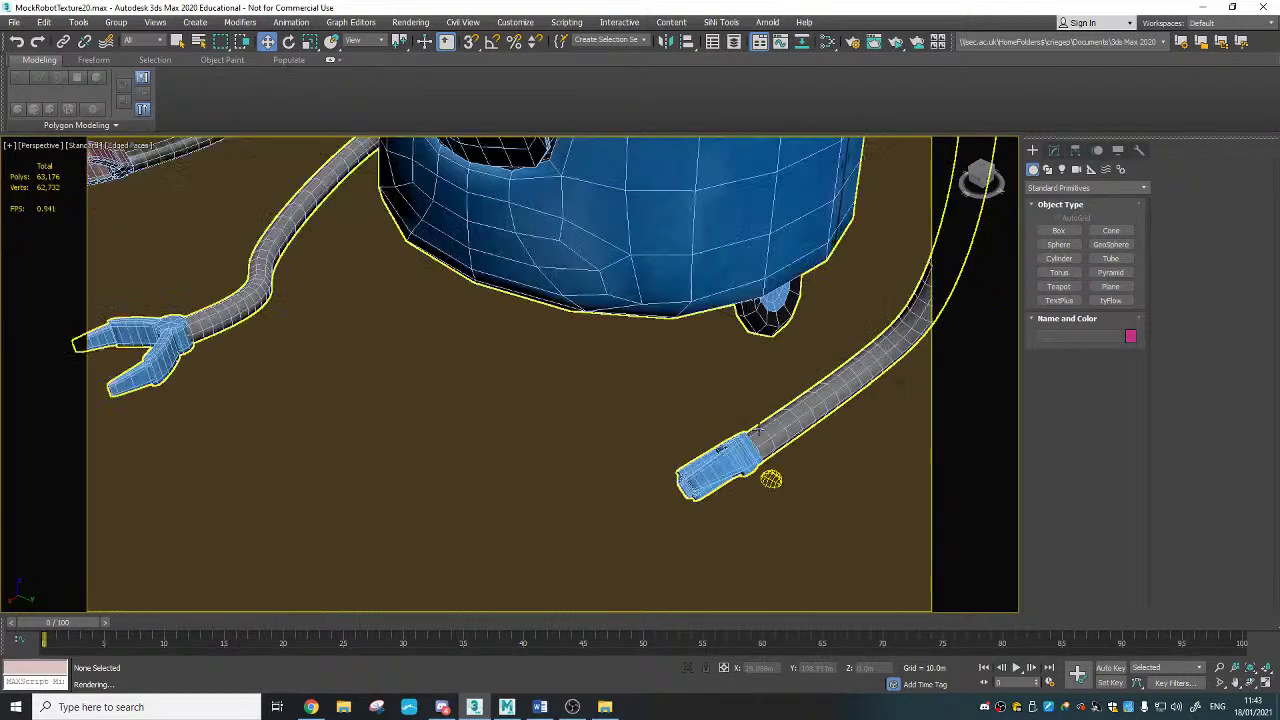
middle_click_drag(760, 428, 848, 369, "alt")
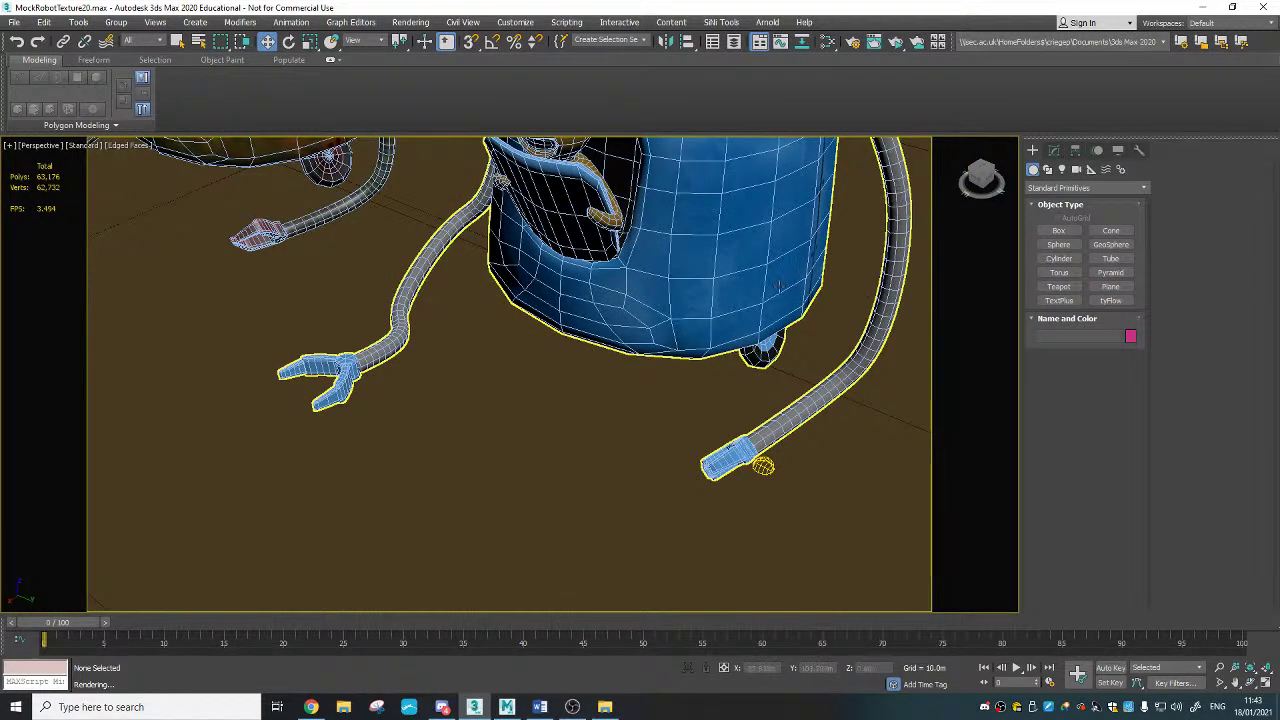
middle_click_drag(780, 285, 637, 363, "alt")
scroll(790, 248, "down", 3)
scroll(826, 200, "down", 3)
scroll(689, 354, "up", 3)
scroll(637, 363, "up", 3)
scroll(637, 363, "up", 2)
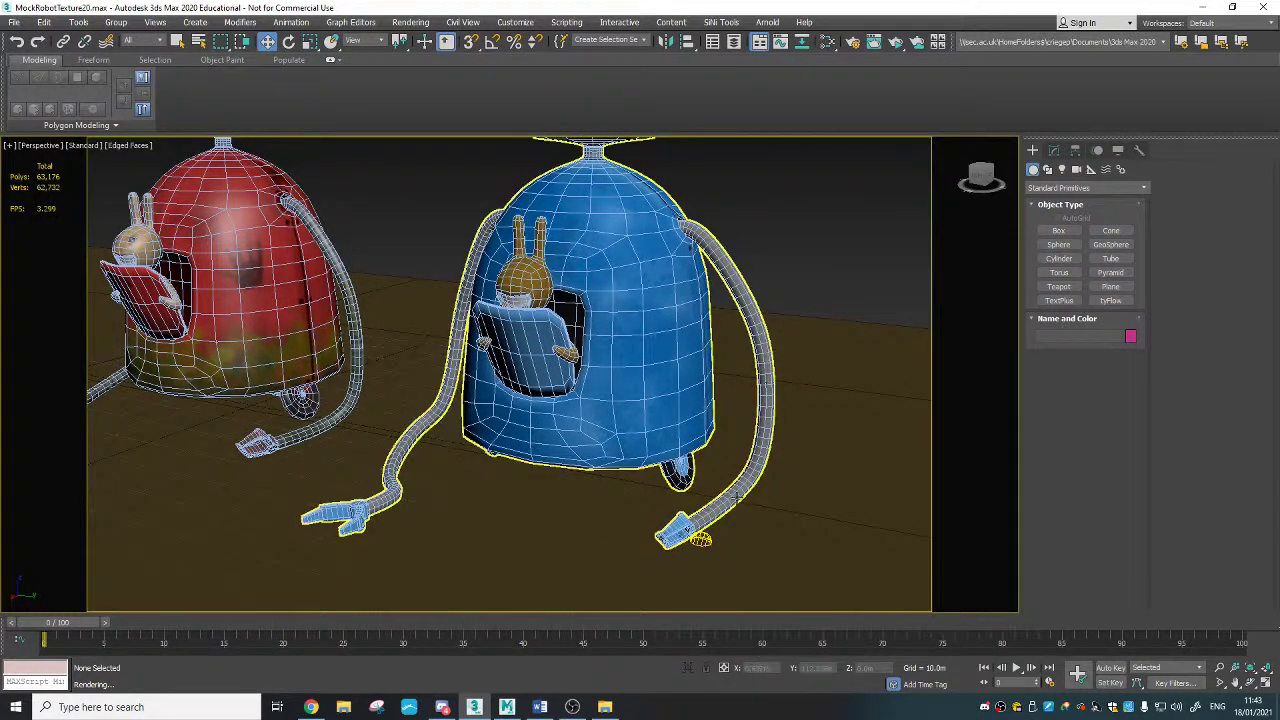
Step: Survey the row of robot stages from the textured blue robot back to the first box model
scroll(738, 284, "down", 6)
scroll(738, 288, "up", 5)
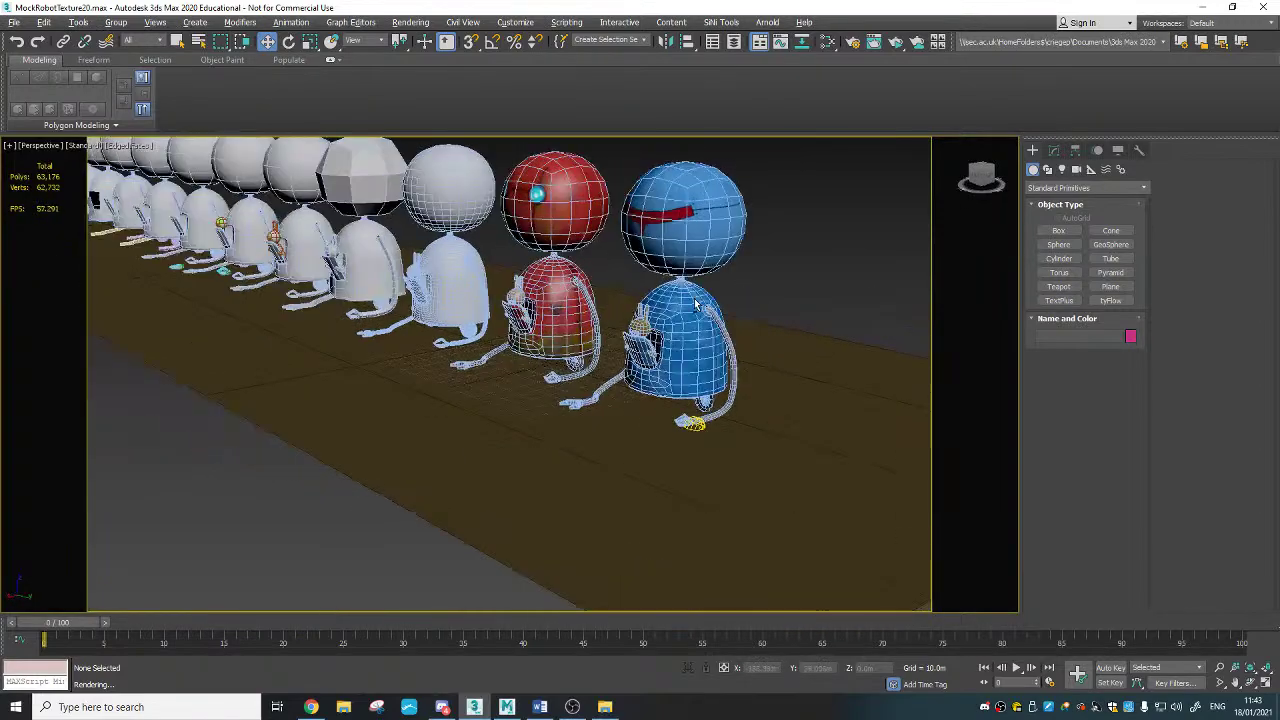
scroll(697, 305, "down", 8)
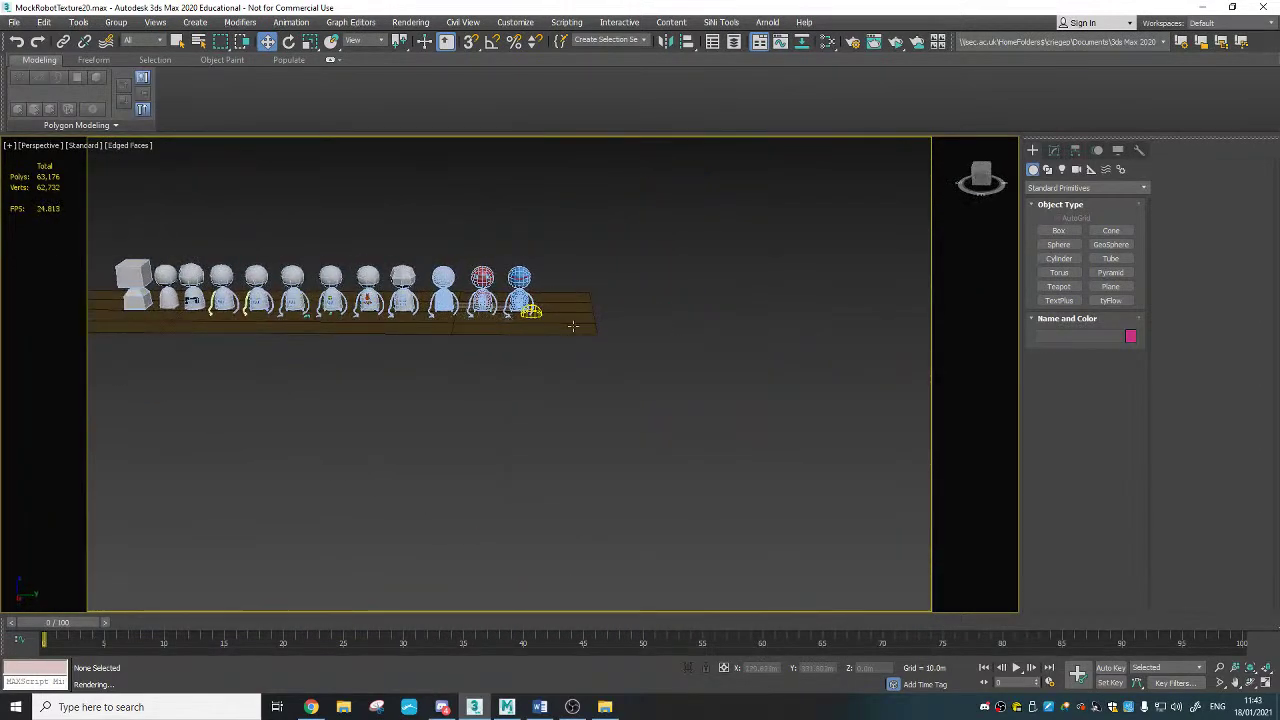
scroll(573, 326, "up", 2)
middle_click_drag(560, 310, 714, 346)
scroll(714, 346, "up", 2)
middle_click_drag(411, 346, 668, 342, "alt")
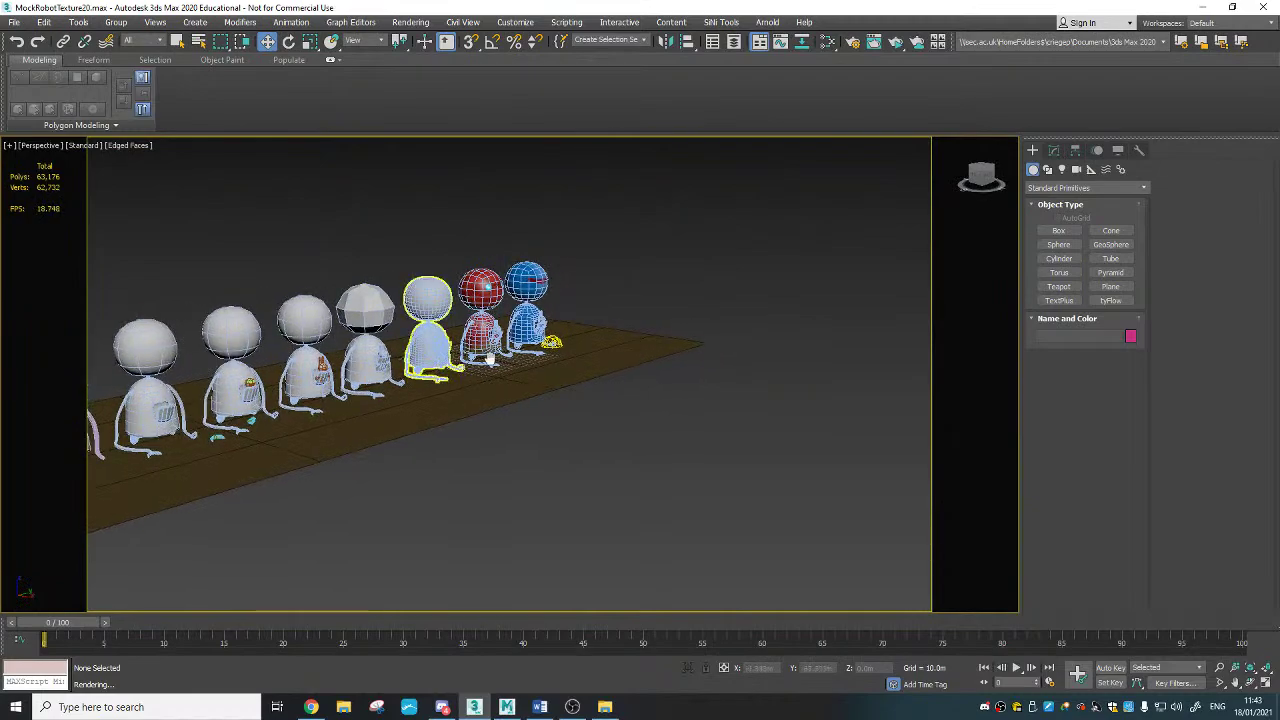
middle_click_drag(490, 358, 838, 297)
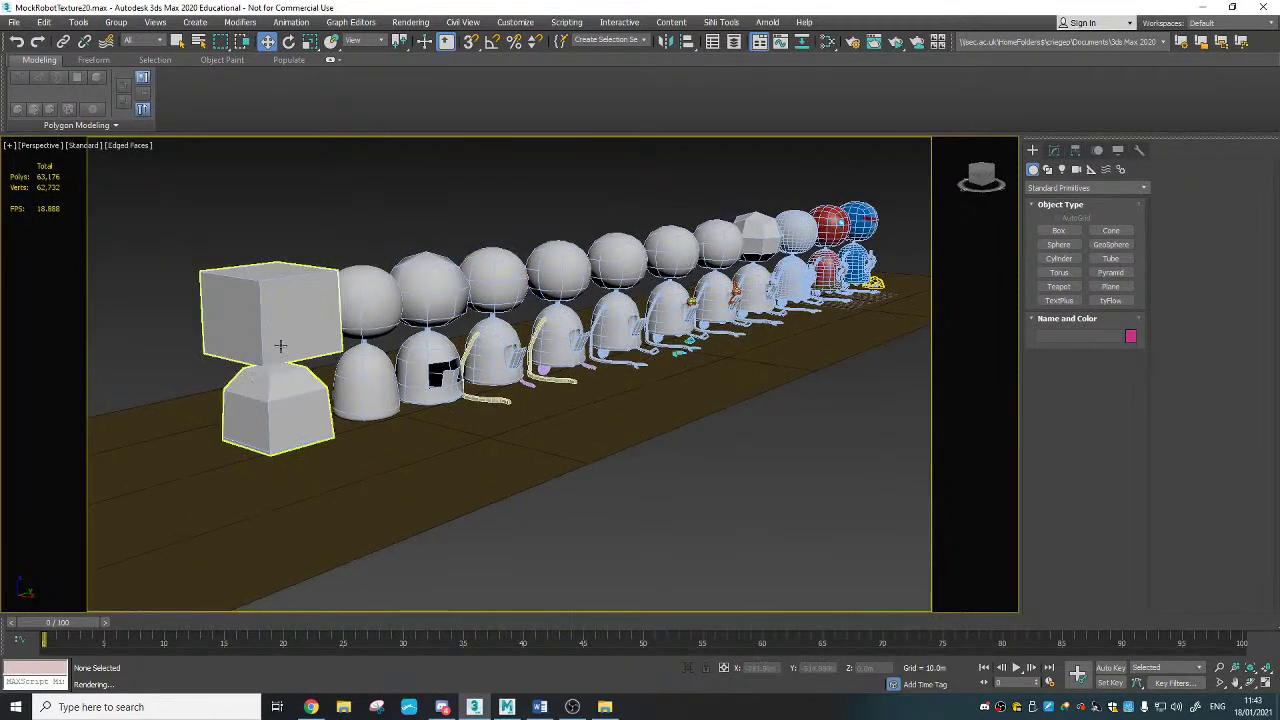
scroll(280, 345, "up", 3)
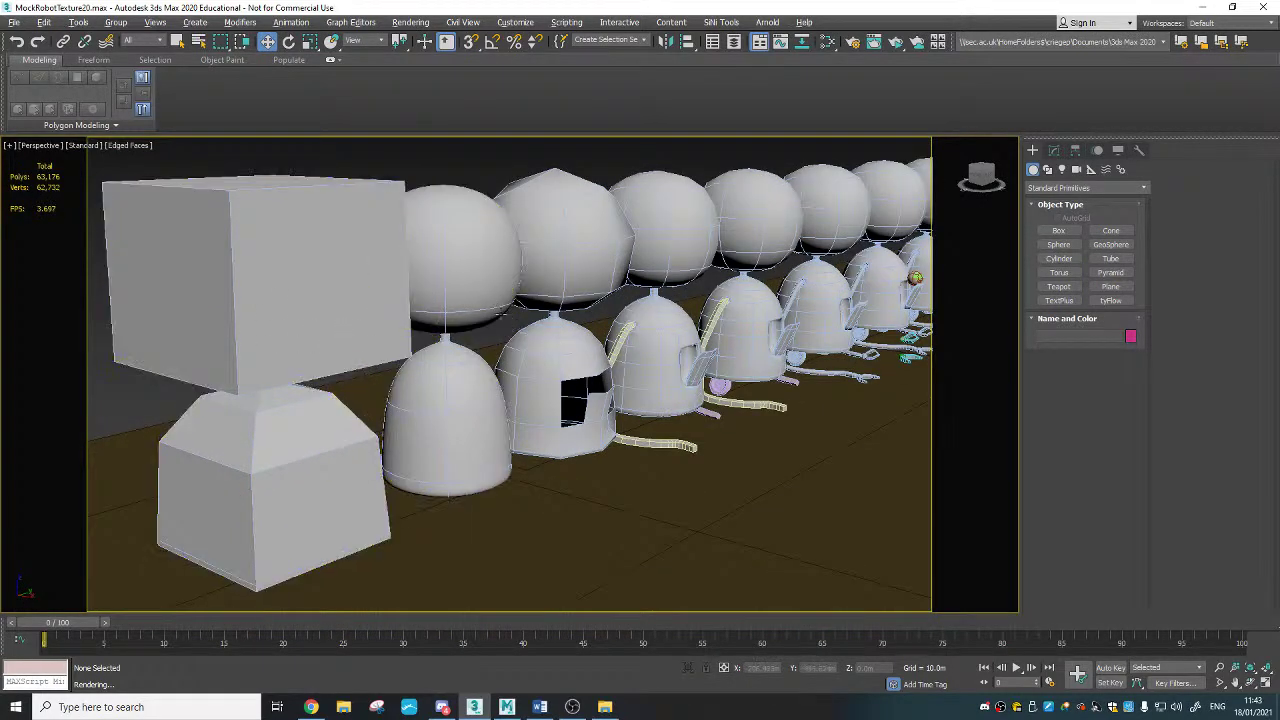
middle_click_drag(612, 312, 486, 329)
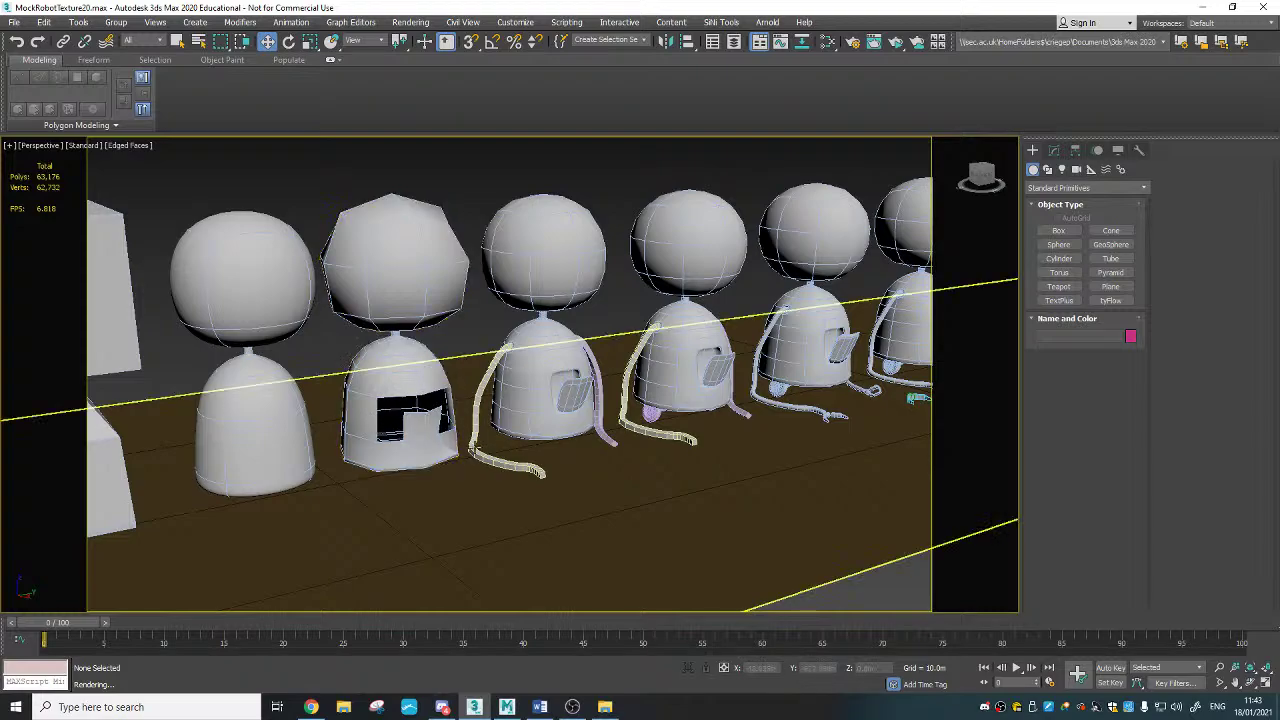
Step: Examine how the arms, wheels and claws develop across the early untextured robot stages
scroll(509, 348, "up", 8)
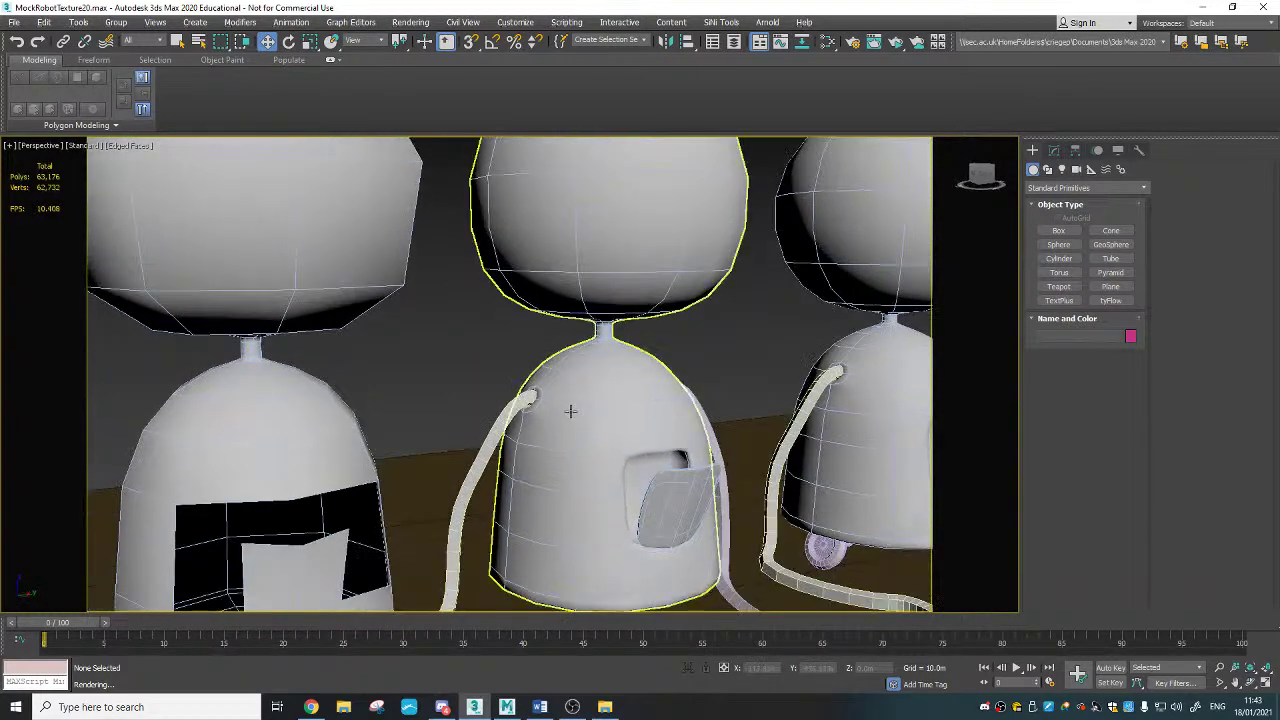
middle_click_drag(570, 411, 467, 265, "alt")
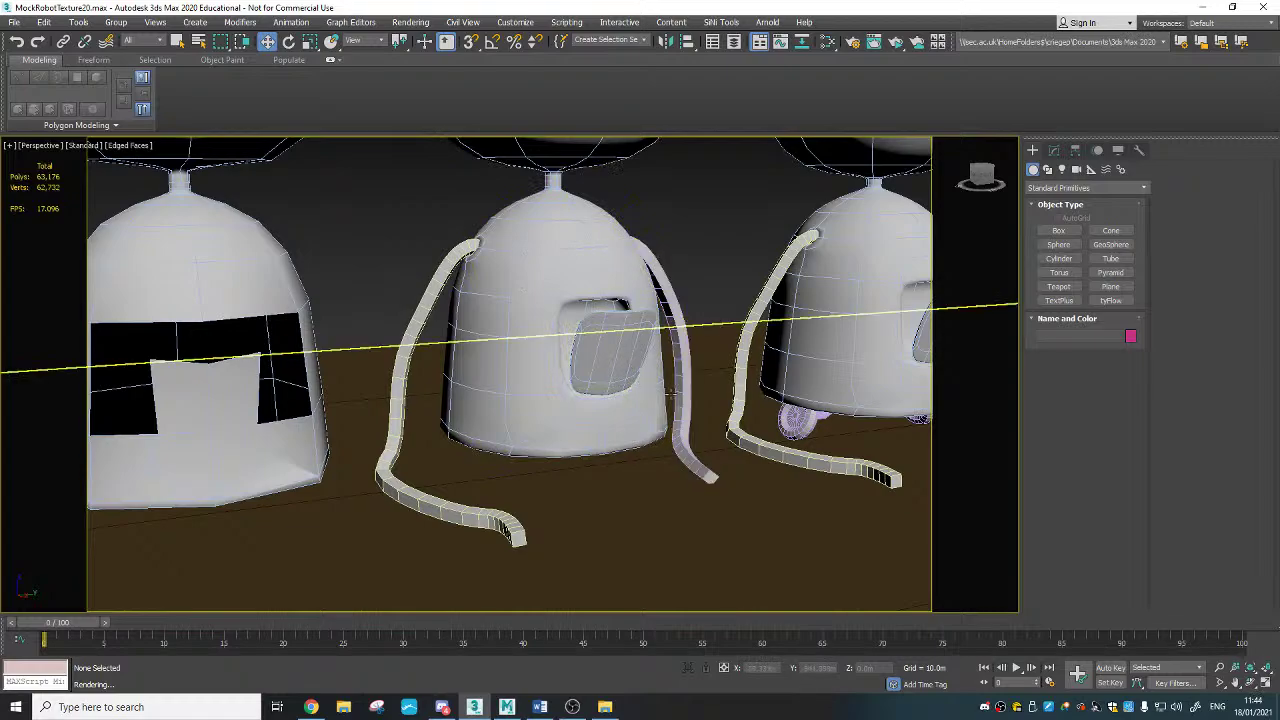
middle_click_drag(691, 379, 407, 440)
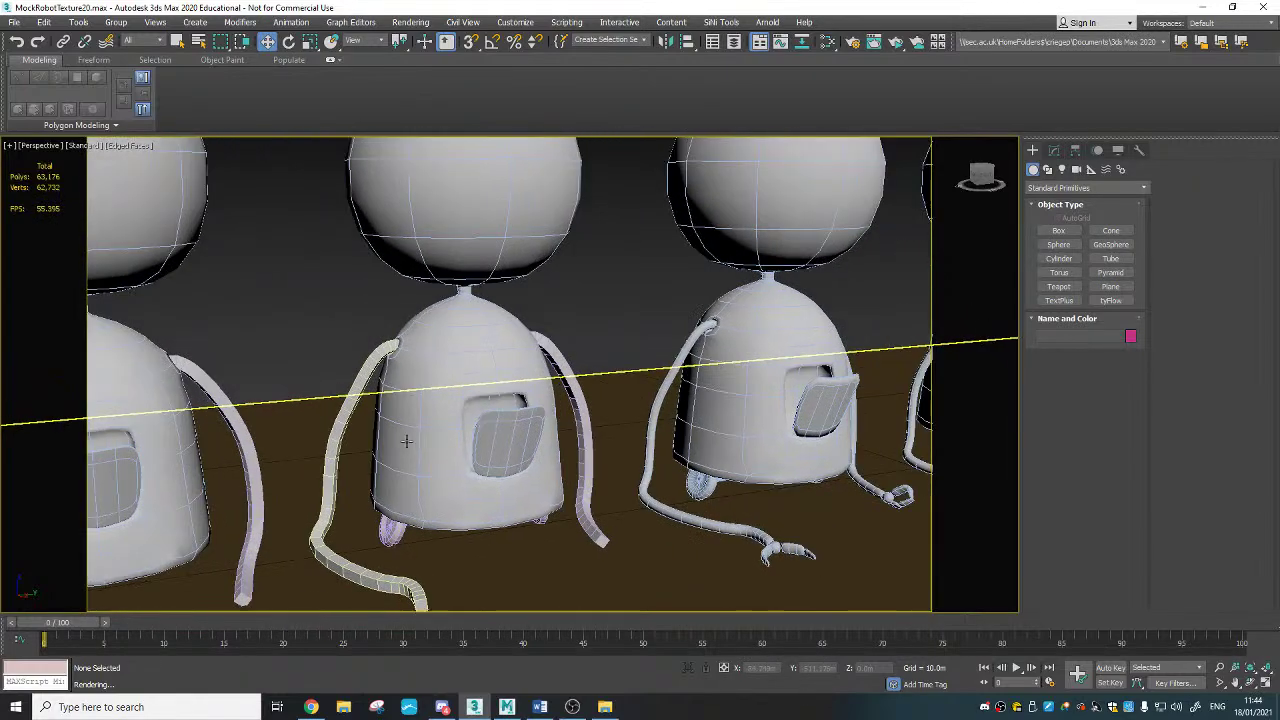
middle_click_drag(426, 376, 430, 250)
middle_click_drag(528, 293, 333, 451)
middle_click_drag(641, 456, 503, 480)
scroll(500, 480, "up", 3)
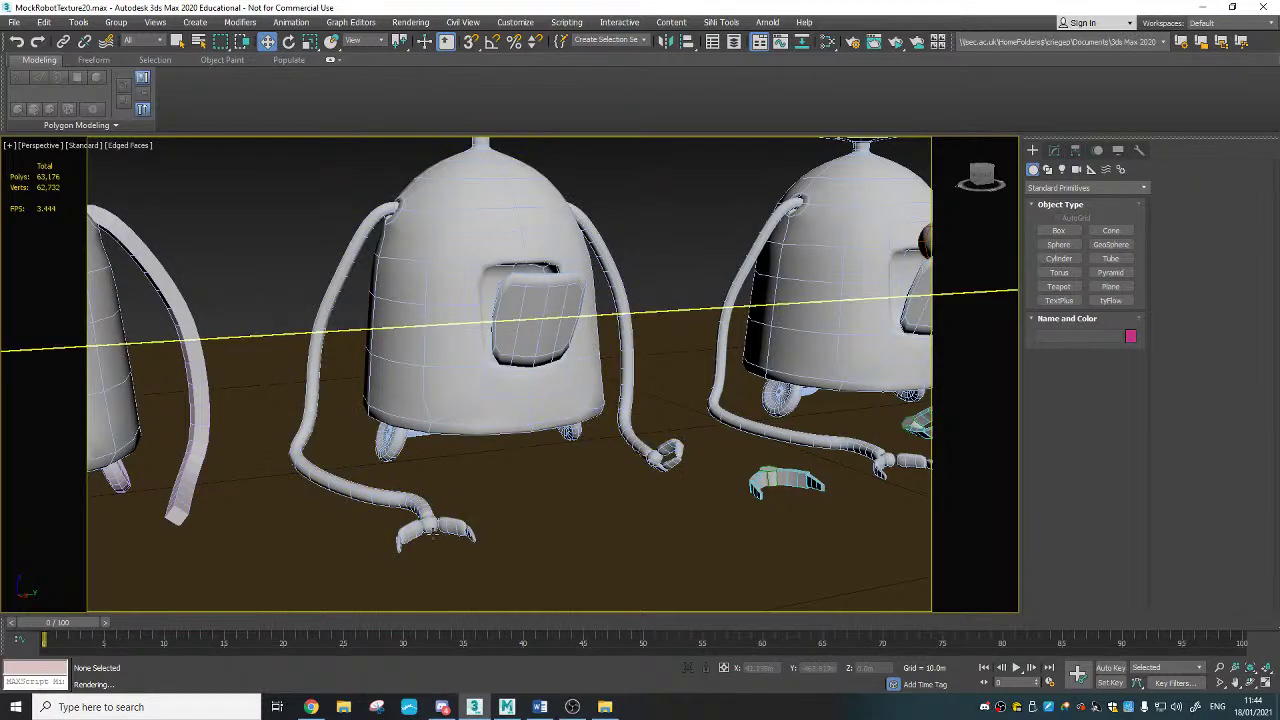
middle_click_drag(560, 410, 617, 471)
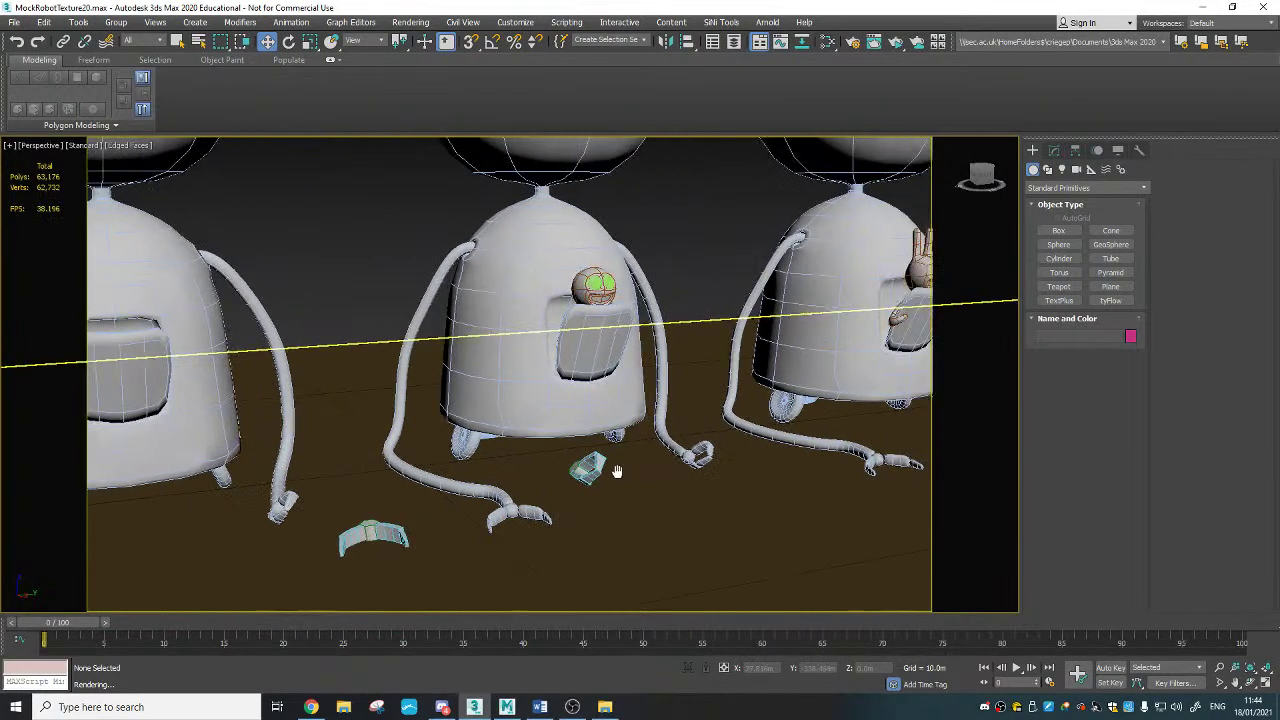
Step: Inspect the green-eyed head and the rabbit in the torso pockets of the two neighbouring white robots
scroll(617, 471, "up", 2)
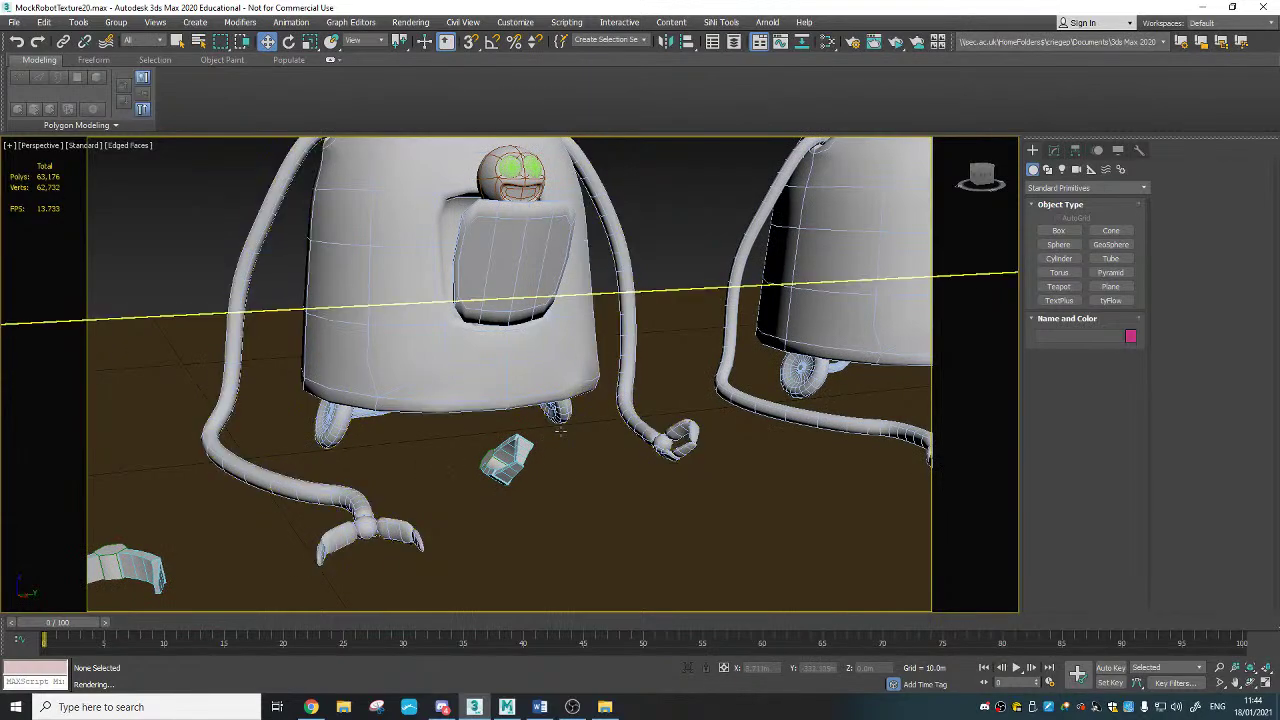
middle_click_drag(594, 400, 611, 500)
scroll(611, 500, "up", 5)
scroll(560, 318, "down", 6)
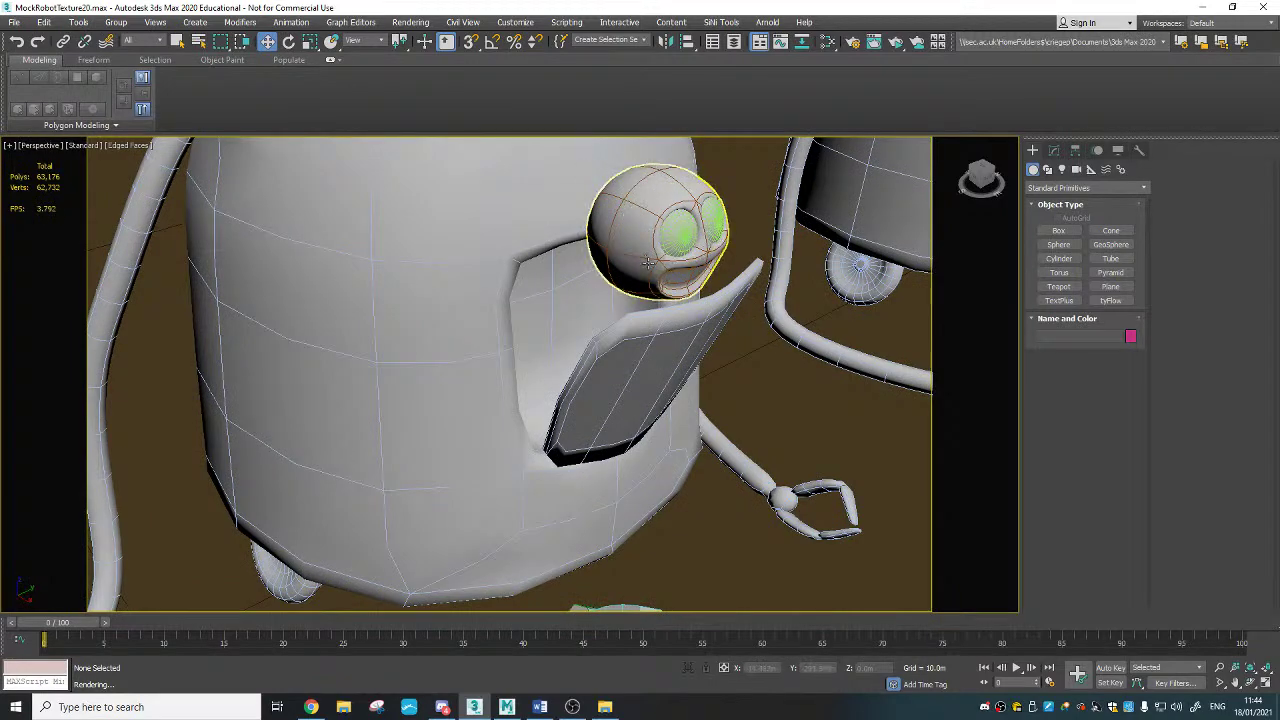
scroll(603, 334, "down", 6)
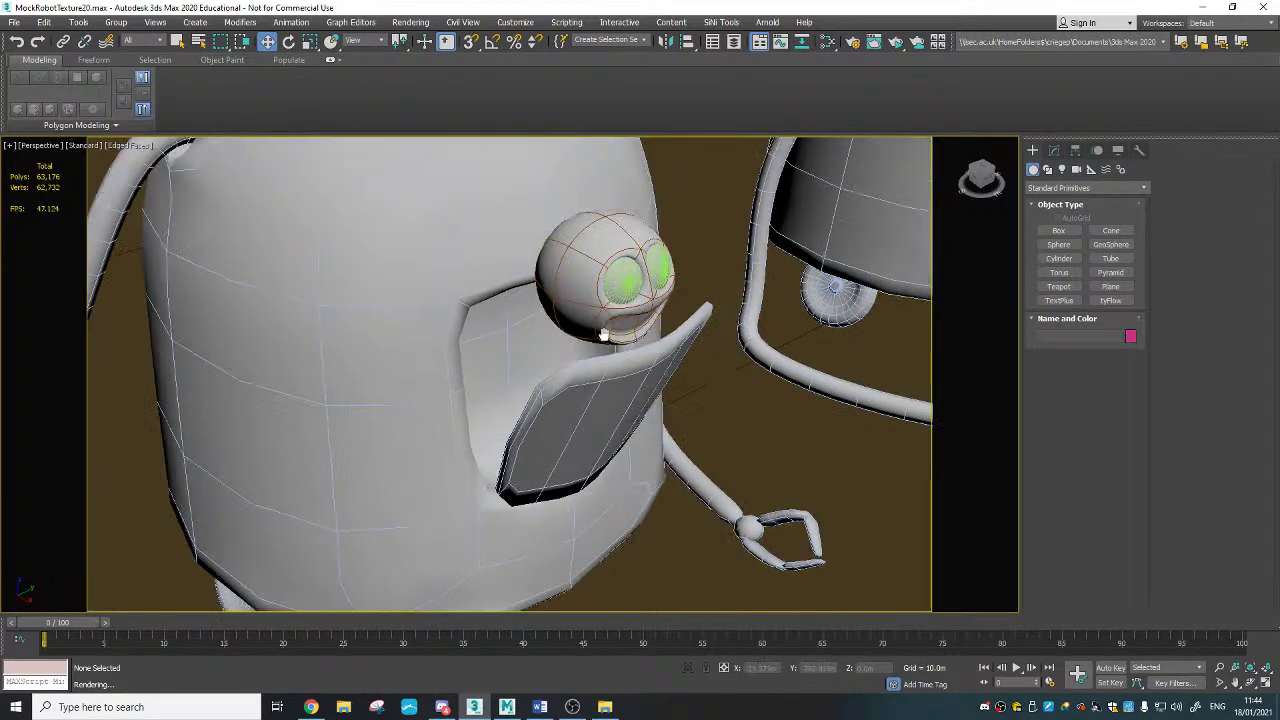
scroll(803, 246, "up", 3)
left_click(623, 304)
scroll(623, 304, "up", 4)
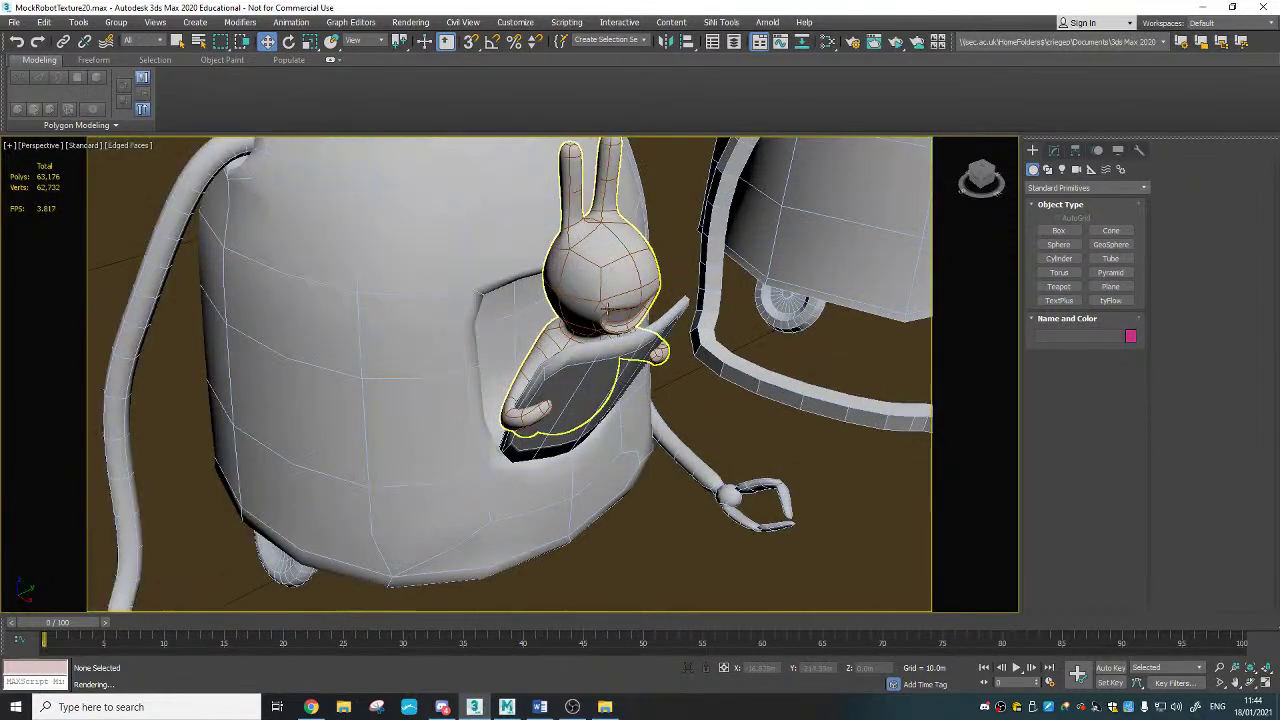
scroll(595, 271, "down", 6)
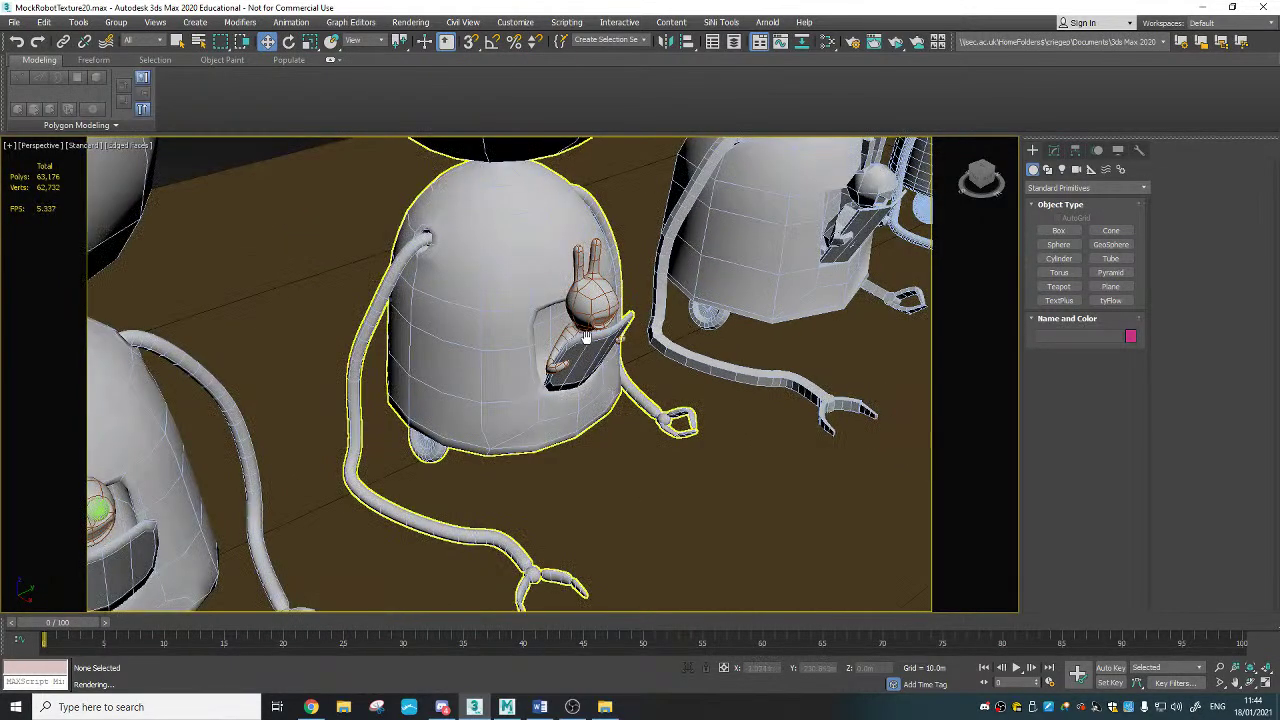
scroll(632, 305, "up", 3)
middle_click_drag(635, 305, 620, 270)
scroll(618, 266, "up", 3)
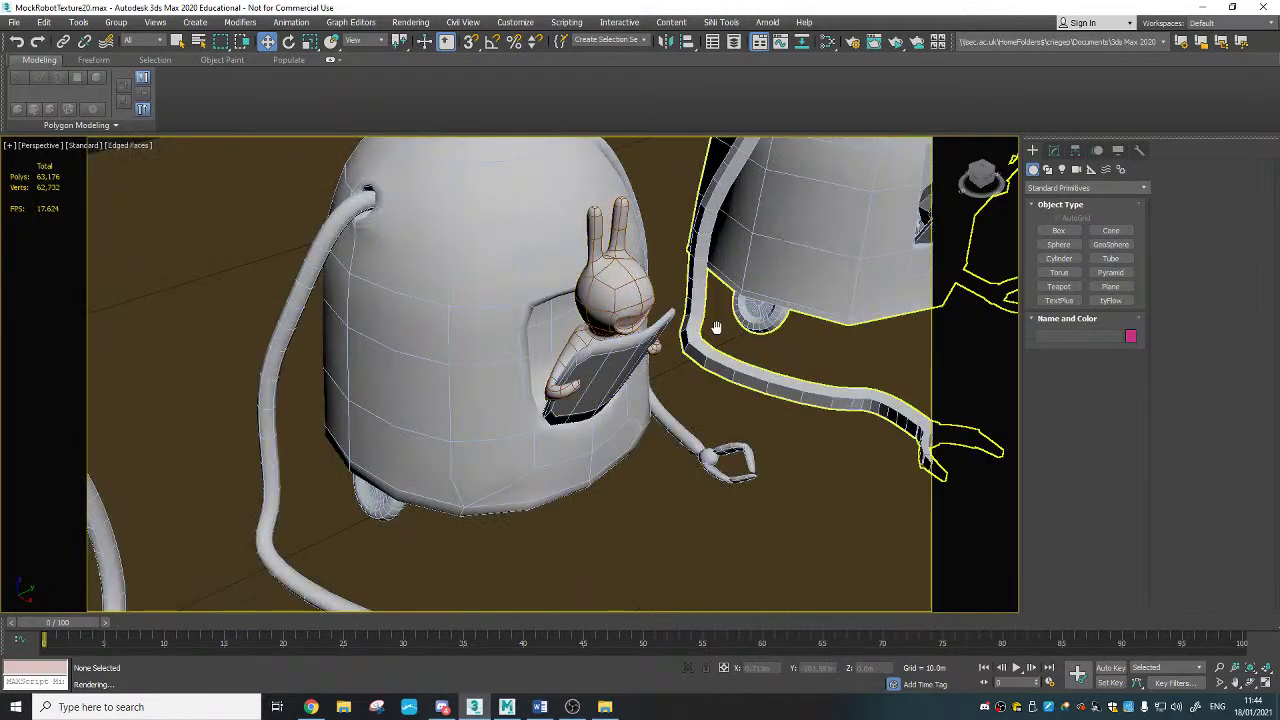
Step: Compare the mesh density of the low-poly white robot with the dense white robot beside the red one
middle_click_drag(711, 329, 440, 316)
middle_click_drag(588, 348, 594, 414)
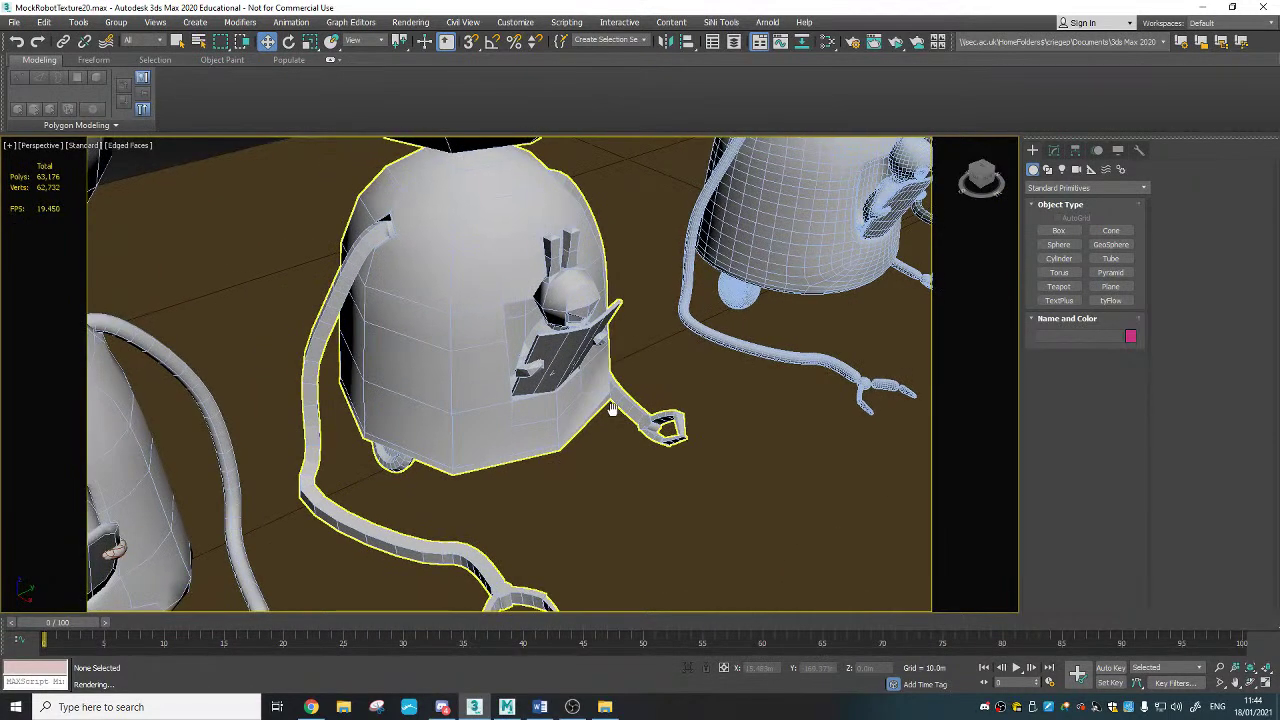
scroll(606, 409, "down", 3)
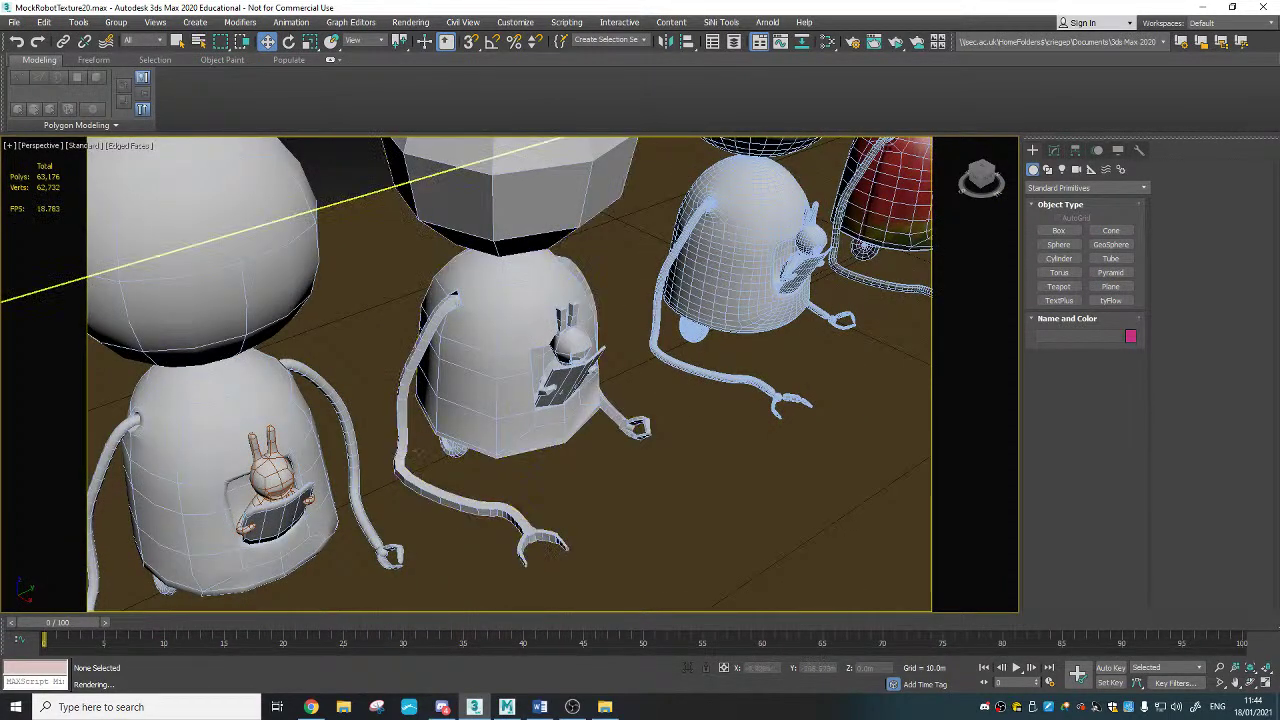
middle_click_drag(585, 396, 410, 455)
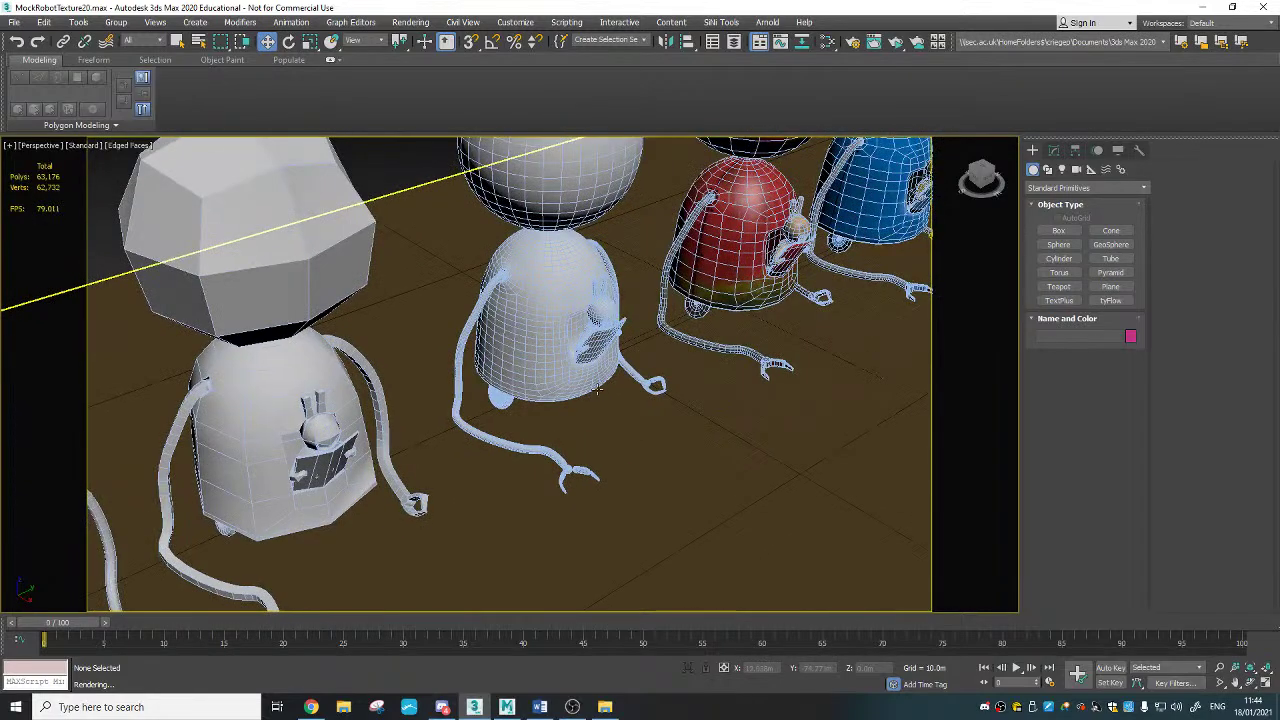
scroll(500, 430, "up", 3)
middle_click_drag(645, 400, 523, 424)
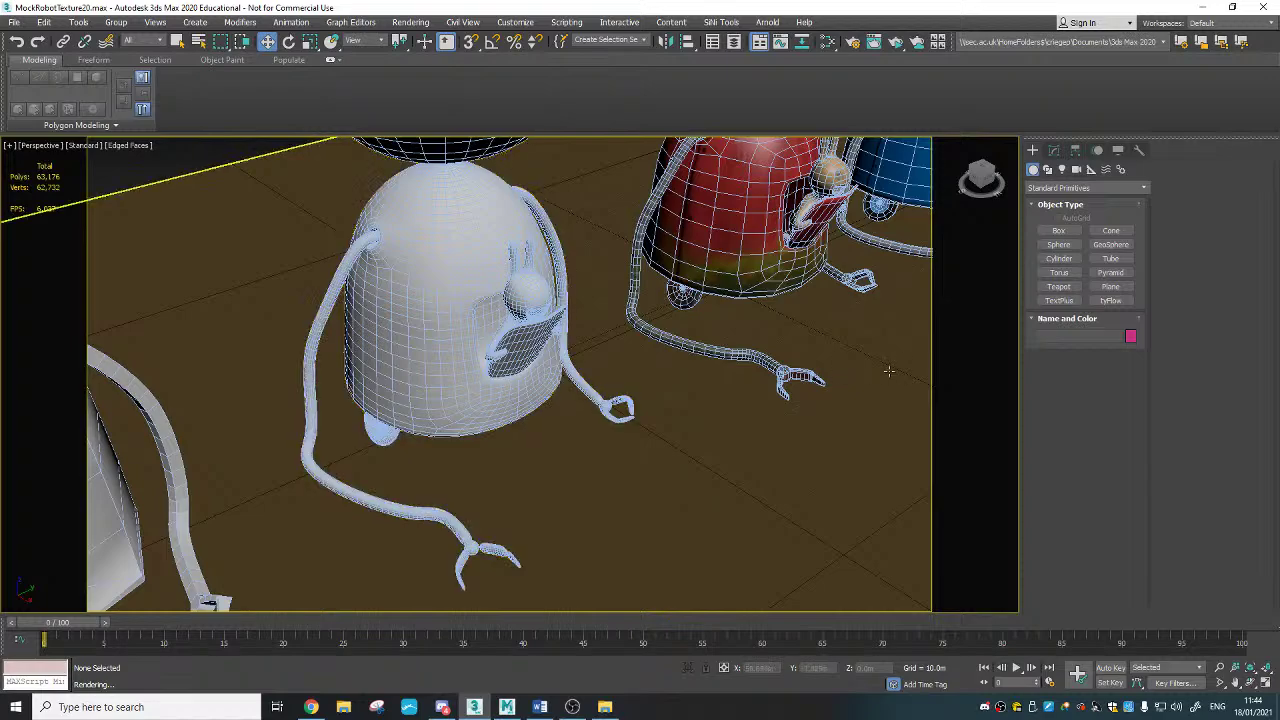
Step: Compare the mesh edges on the red robot's claw with those on the dense white robot's claw
middle_click_drag(889, 371, 597, 417)
scroll(597, 417, "up", 4)
scroll(350, 403, "up", 2)
scroll(365, 400, "up", 3)
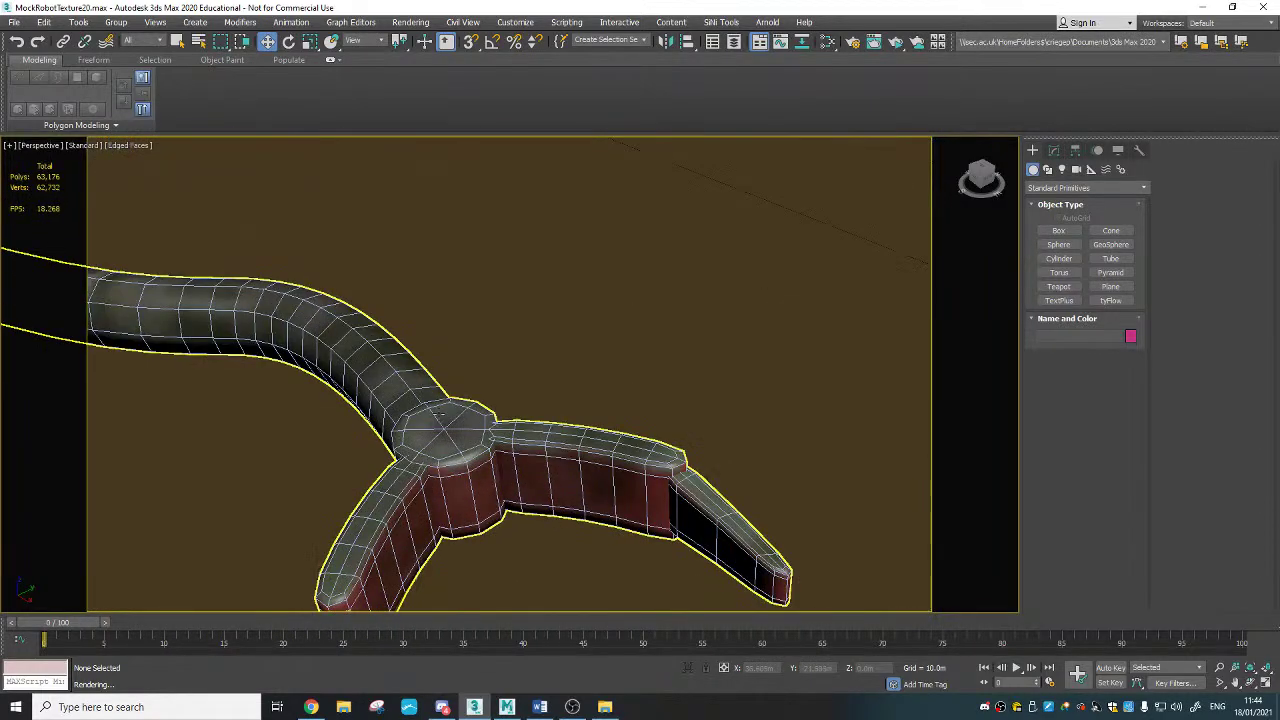
scroll(640, 447, "down", 6)
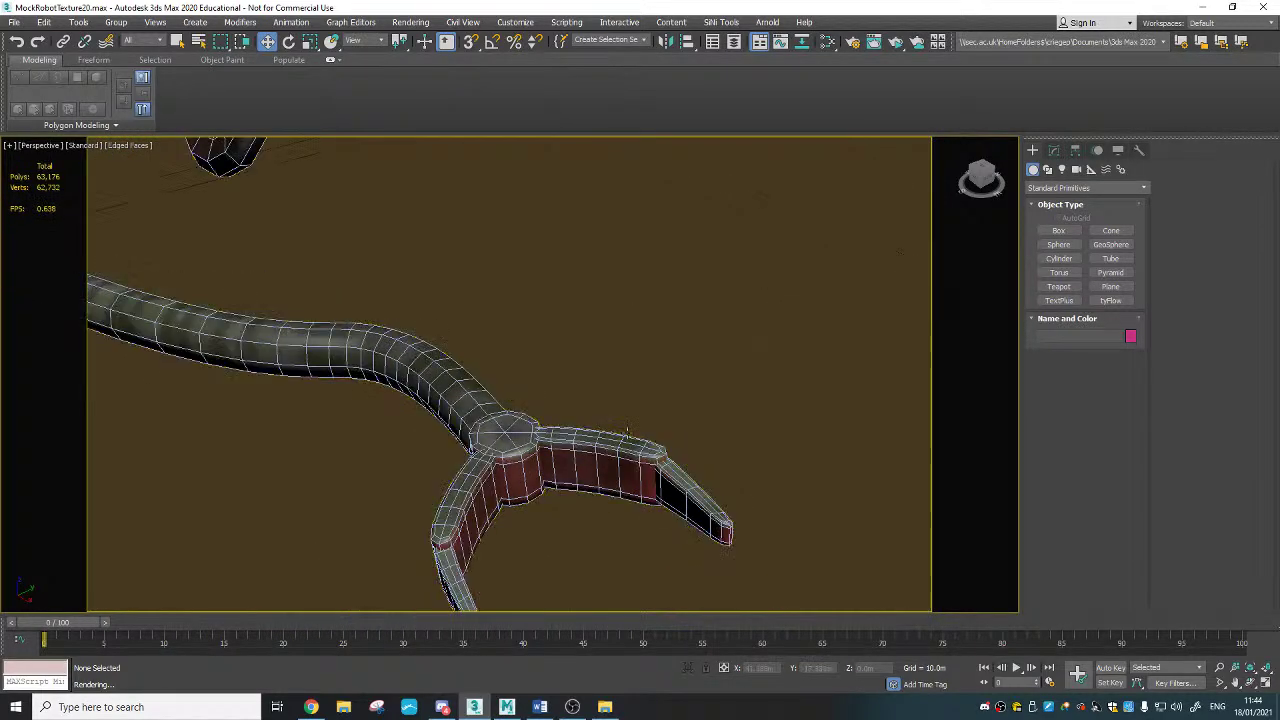
middle_click_drag(478, 445, 664, 405)
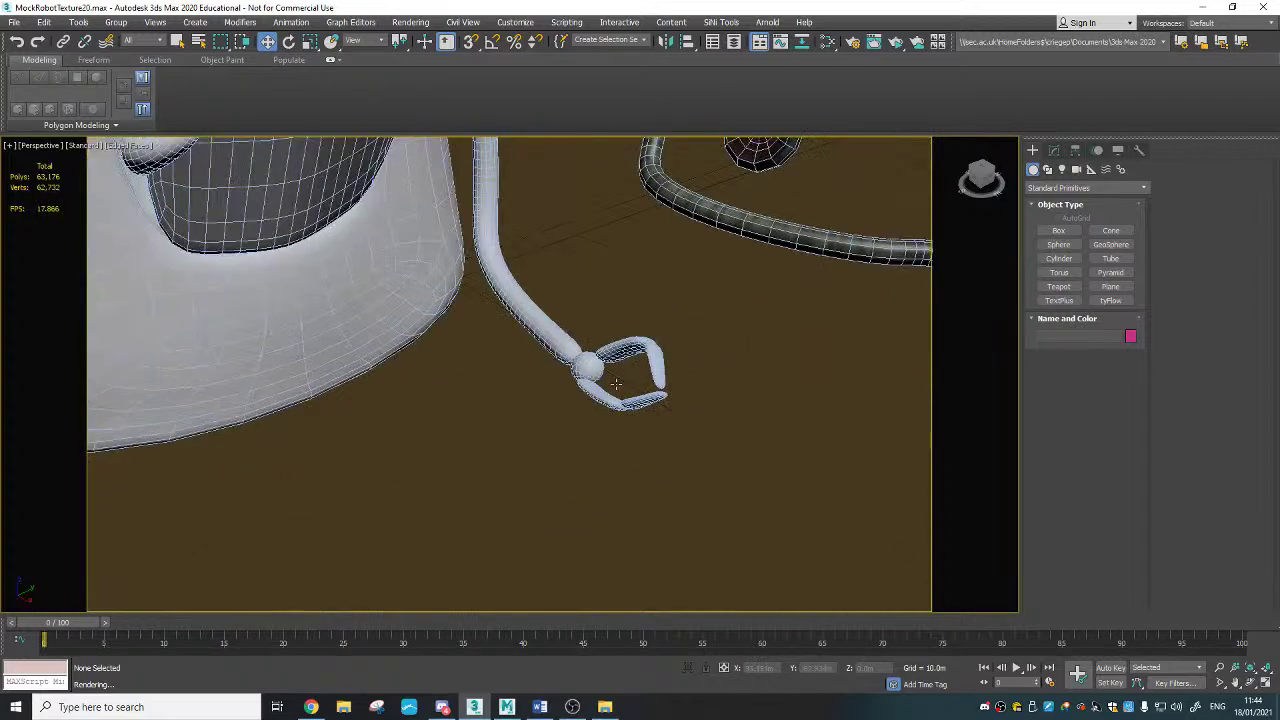
scroll(615, 384, "up", 3)
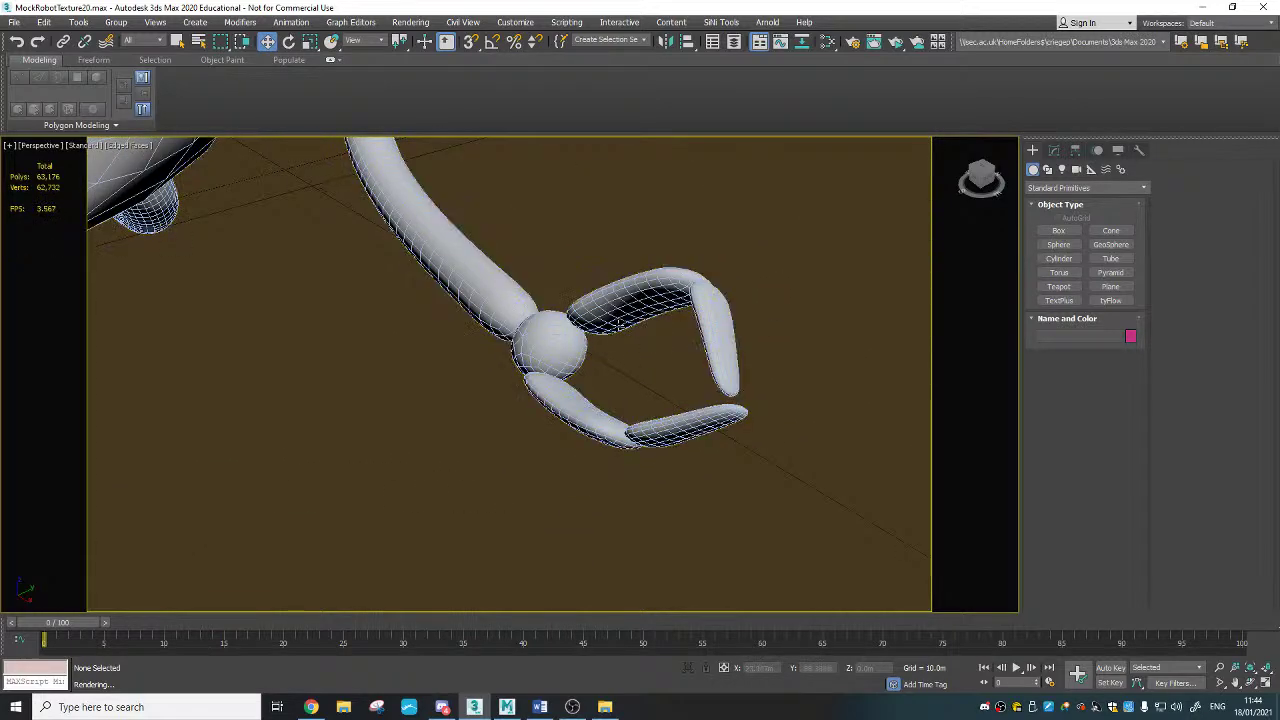
scroll(620, 320, "down", 6)
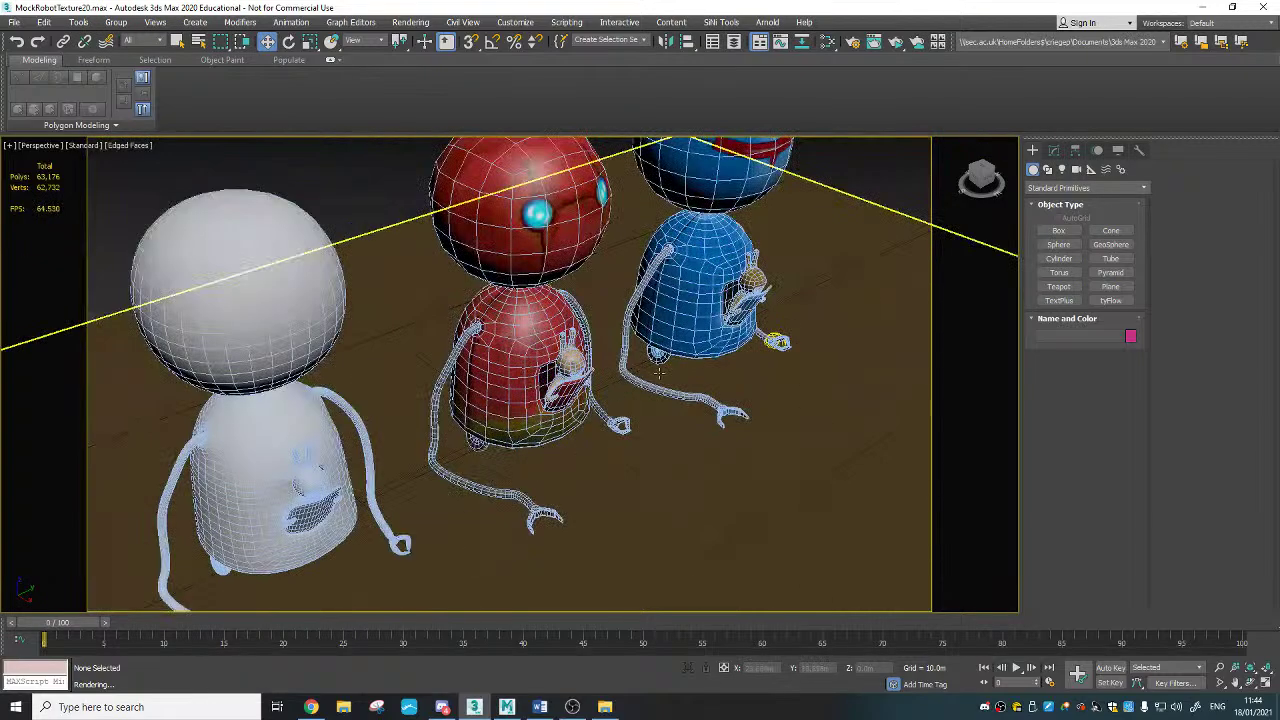
Step: Frame the white, red and blue robots together and turn off edged faces in the perspective view
scroll(659, 373, "down", 2)
middle_click_drag(440, 385, 591, 426)
scroll(571, 369, "down", 3)
middle_click_drag(571, 369, 862, 350, "alt")
scroll(860, 350, "down", 4)
middle_click_drag(480, 302, 620, 300)
scroll(618, 331, "down", 3)
scroll(620, 300, "down", 3)
scroll(620, 300, "up", 4)
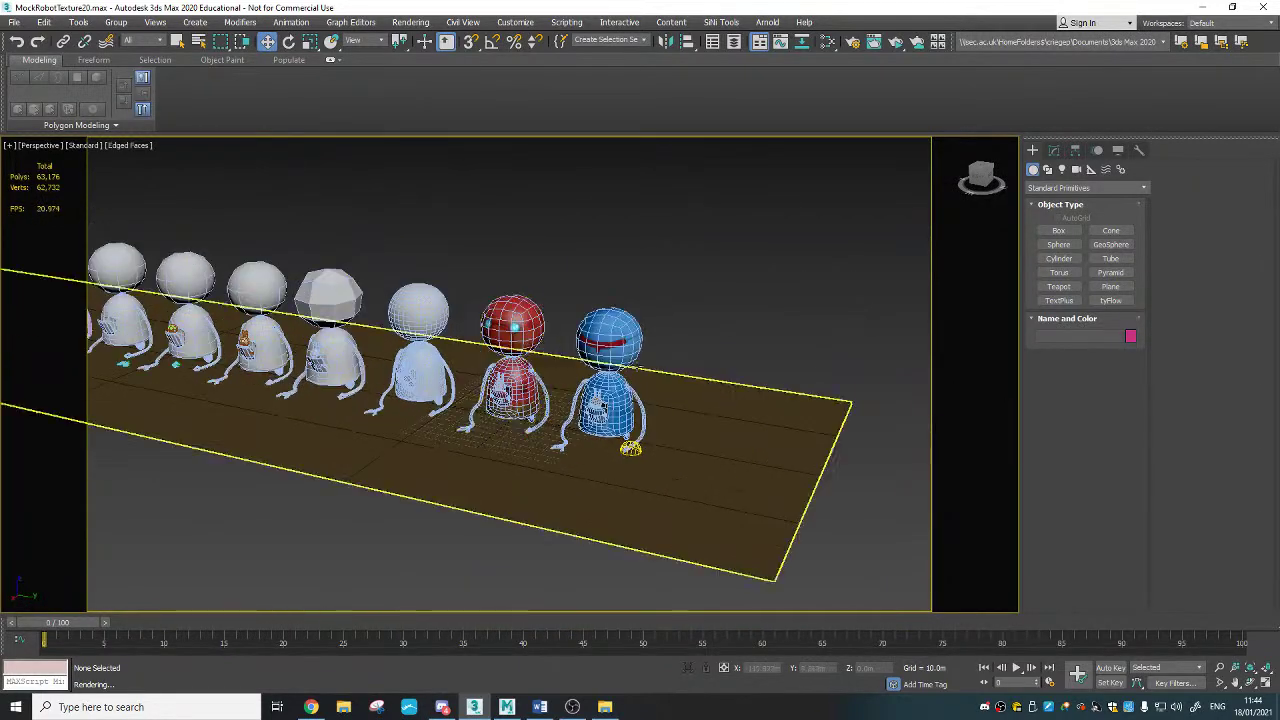
scroll(671, 362, "up", 4)
scroll(165, 222, "up", 2)
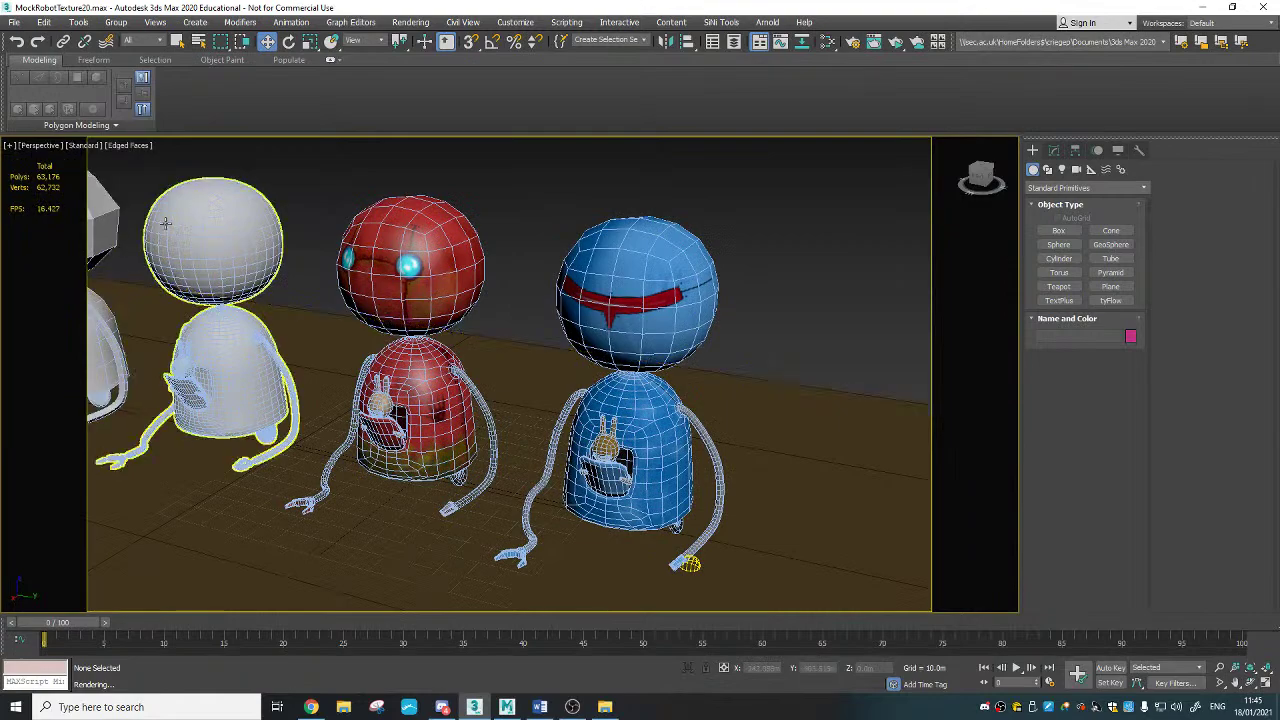
middle_click_drag(221, 291, 235, 297)
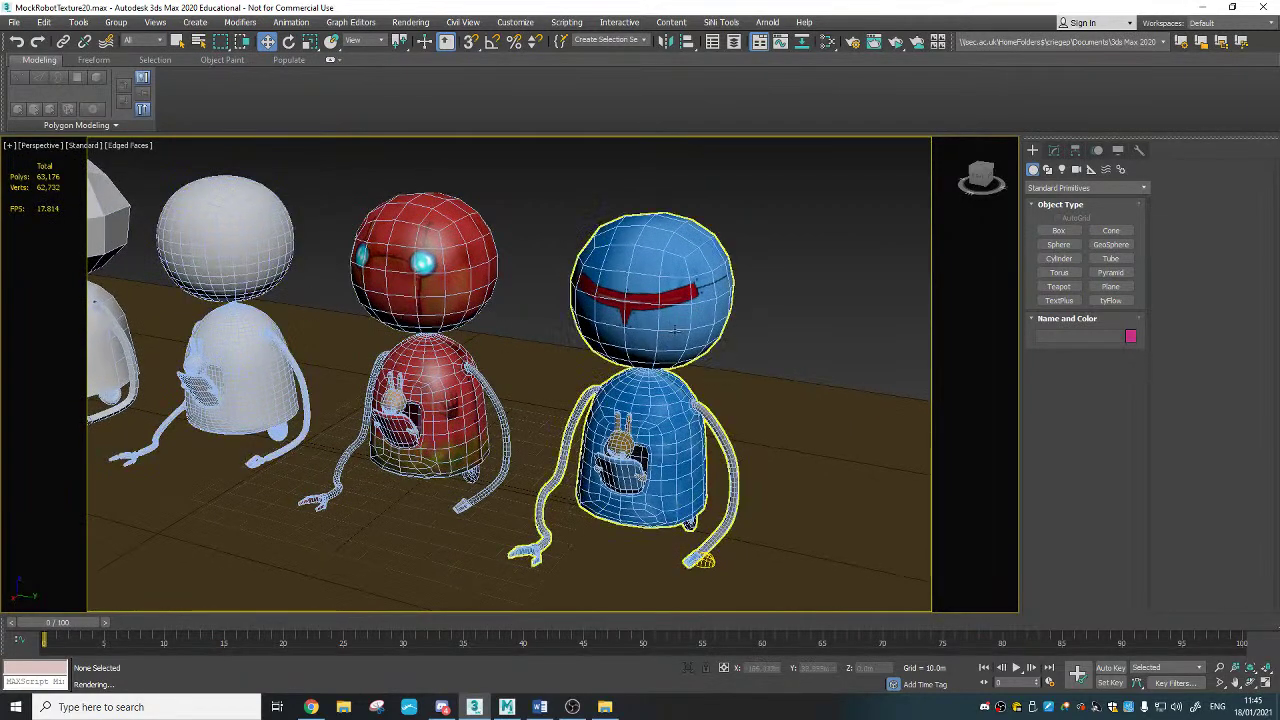
key("F4")
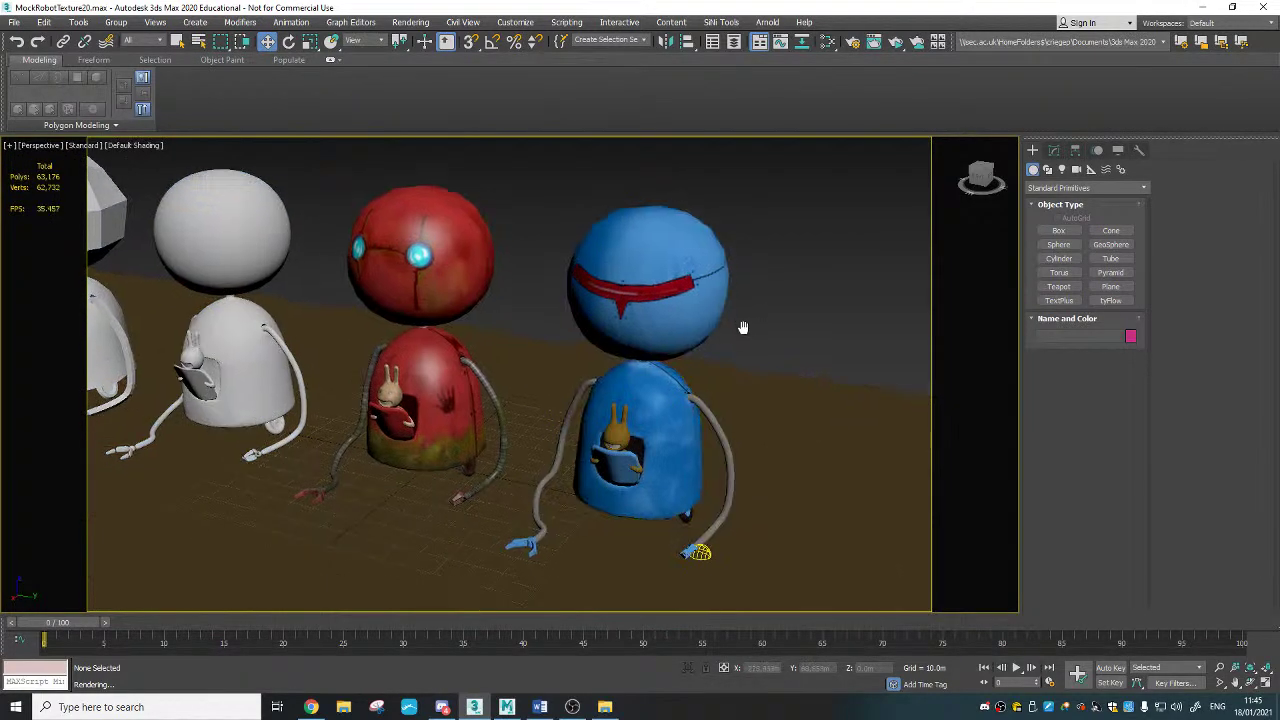
middle_click_drag(790, 460, 801, 468, "alt")
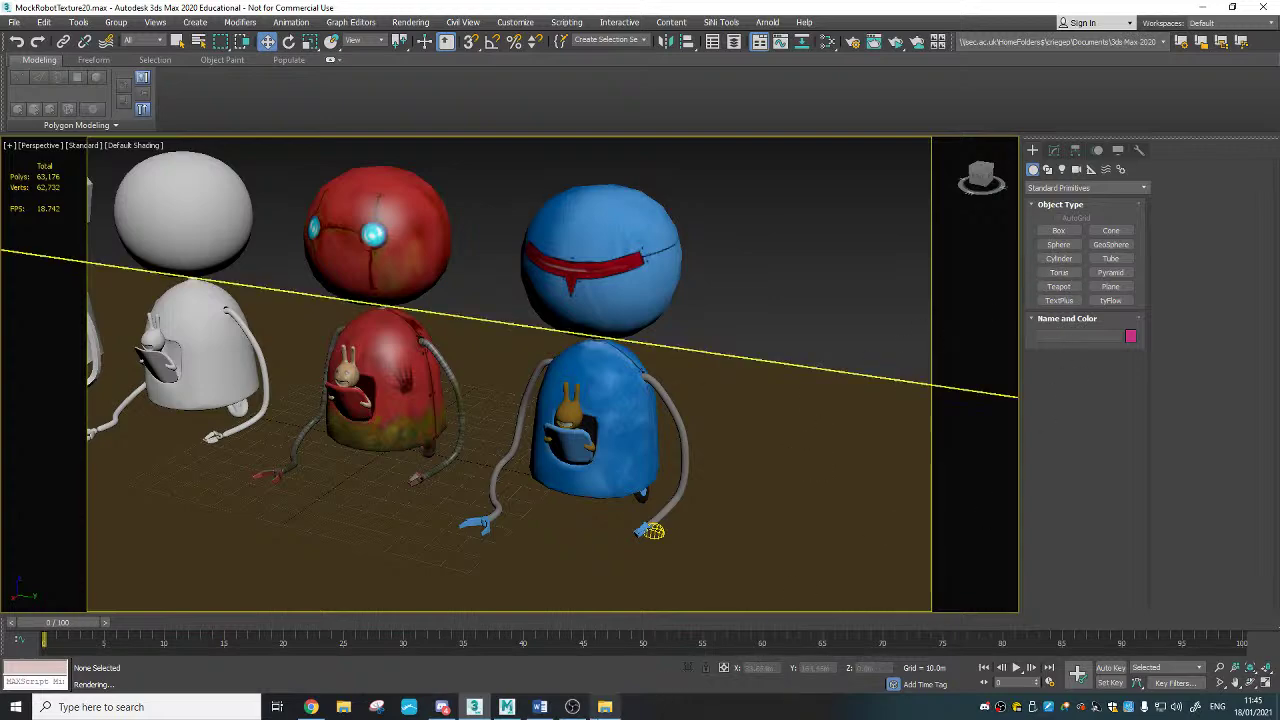